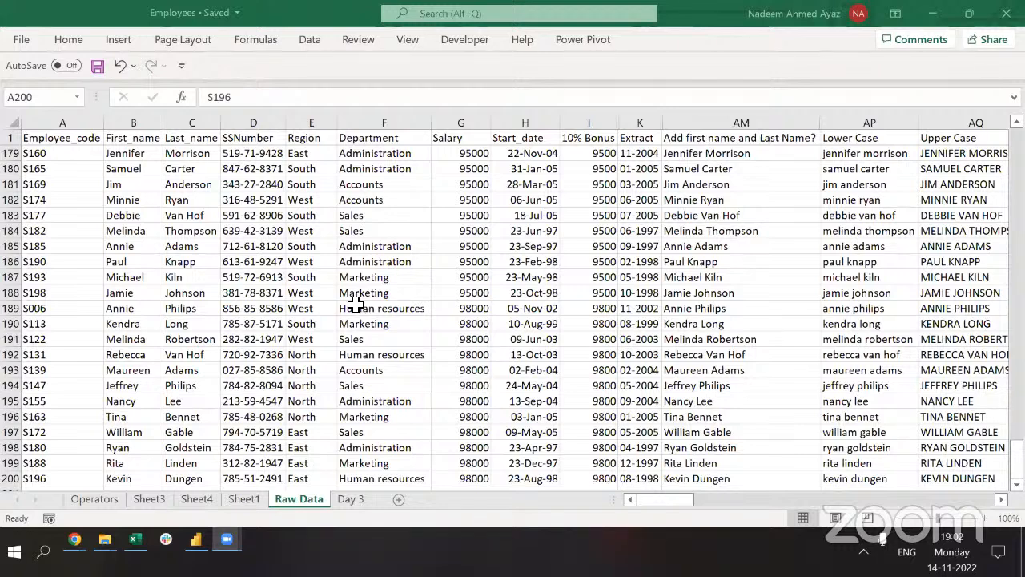
Look through the Sheet1 and Sheet4 worksheets and return to the Raw Data sheet.
left_click(355, 304)
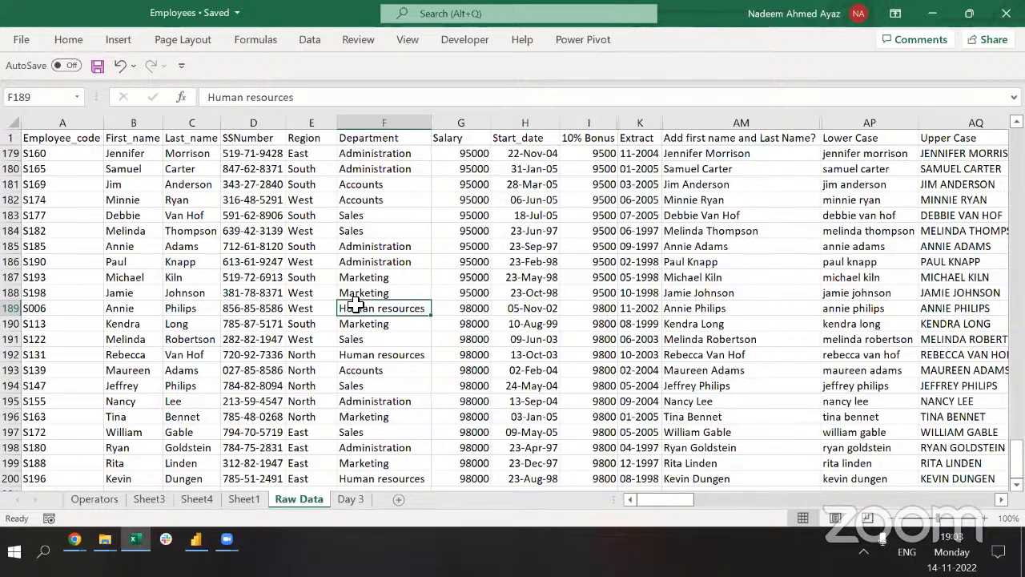
left_click(225, 258)
key("ctrl+Page_Up")
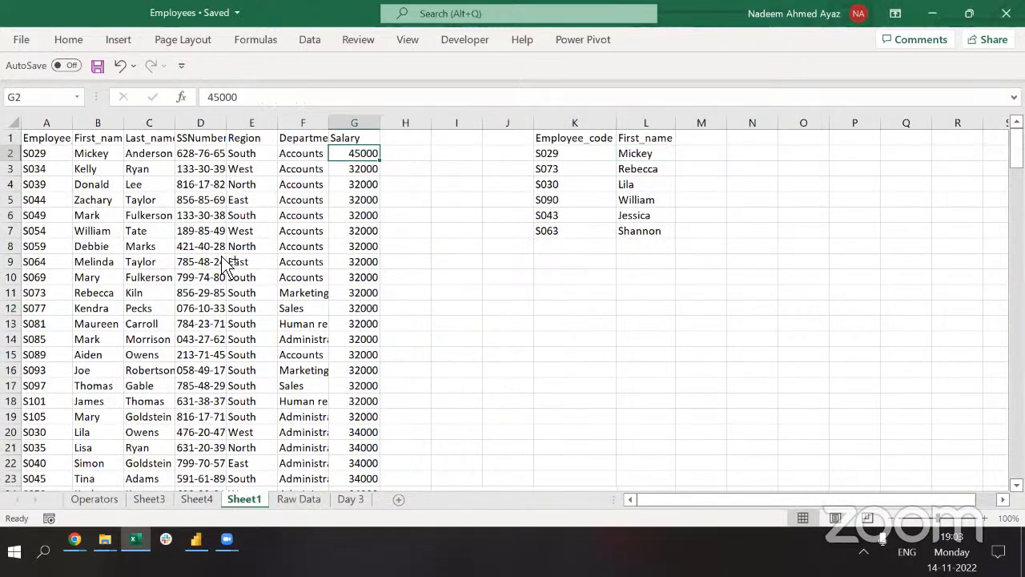
key("ctrl+Page_Up")
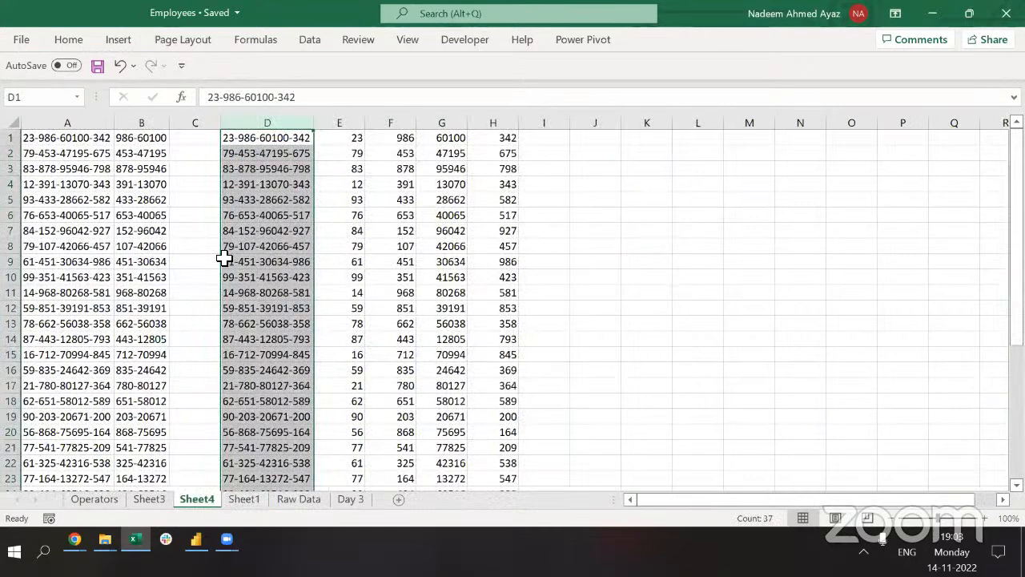
key("ctrl+Page_Down")
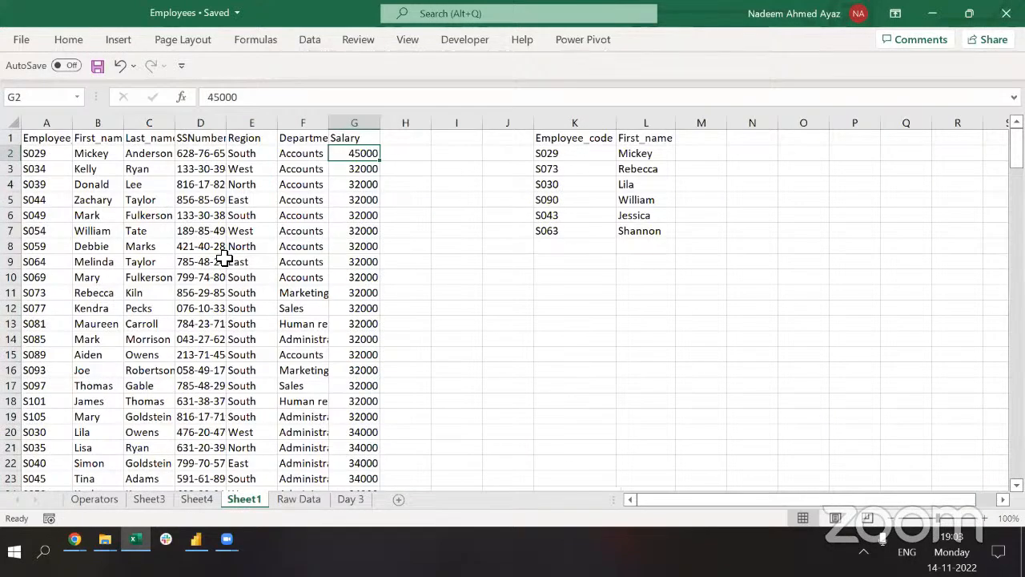
key("ctrl+Page_Down")
Select the whole Raw Data table from the Employee_code header through the last row of the Sc Key column.
key("Up")
key("Up")
key("Up")
key("Up")
key("Up")
key("Up")
key("Up")
key("Up")
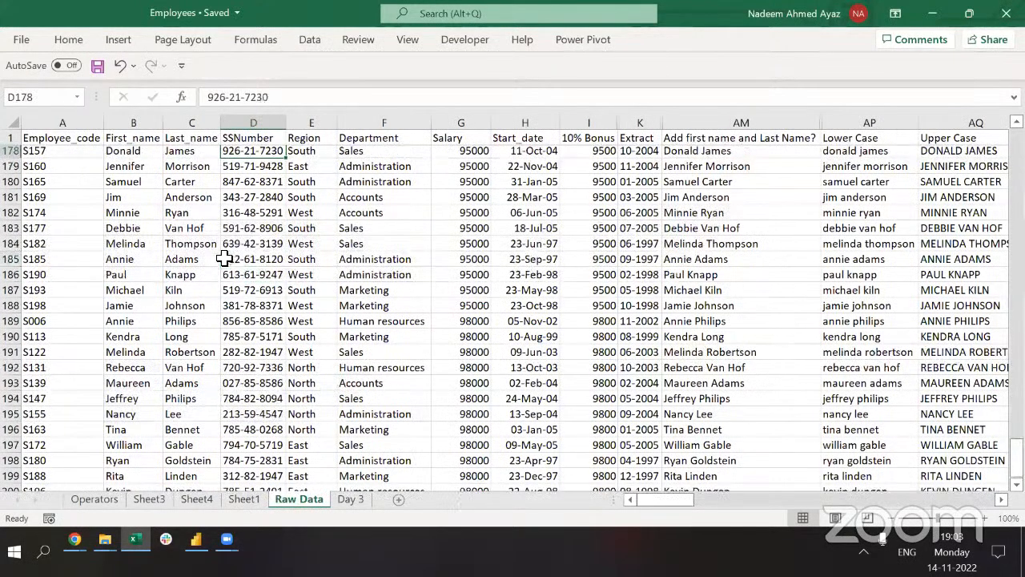
key("ctrl+Up")
key("ctrl+Left")
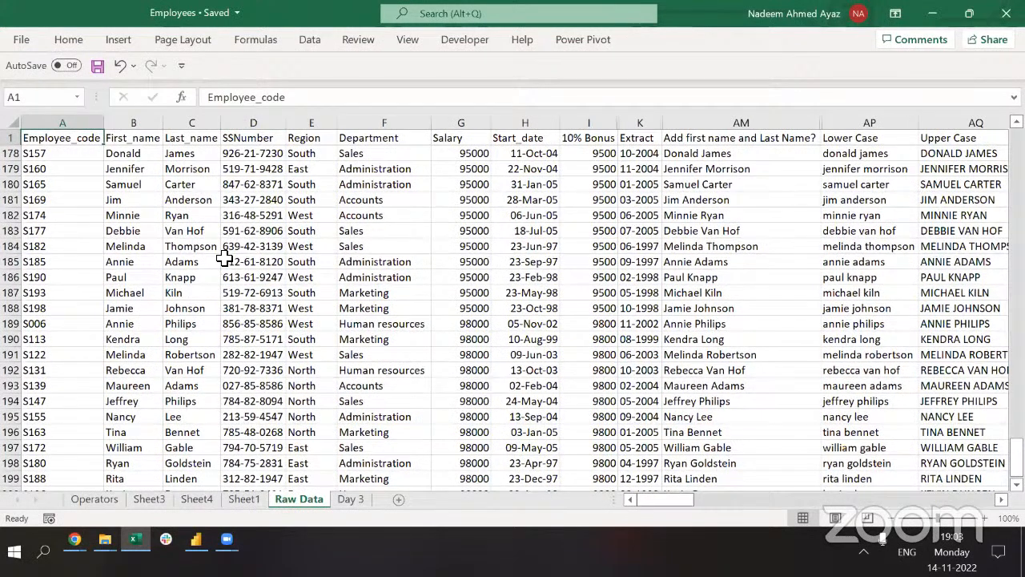
key("Down")
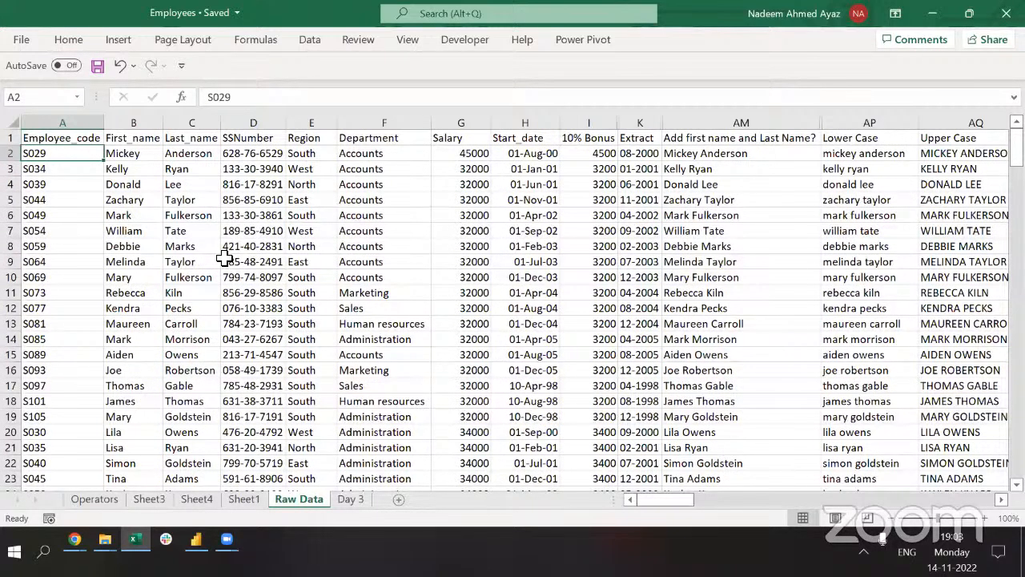
key("Up")
key("ctrl+shift+Right")
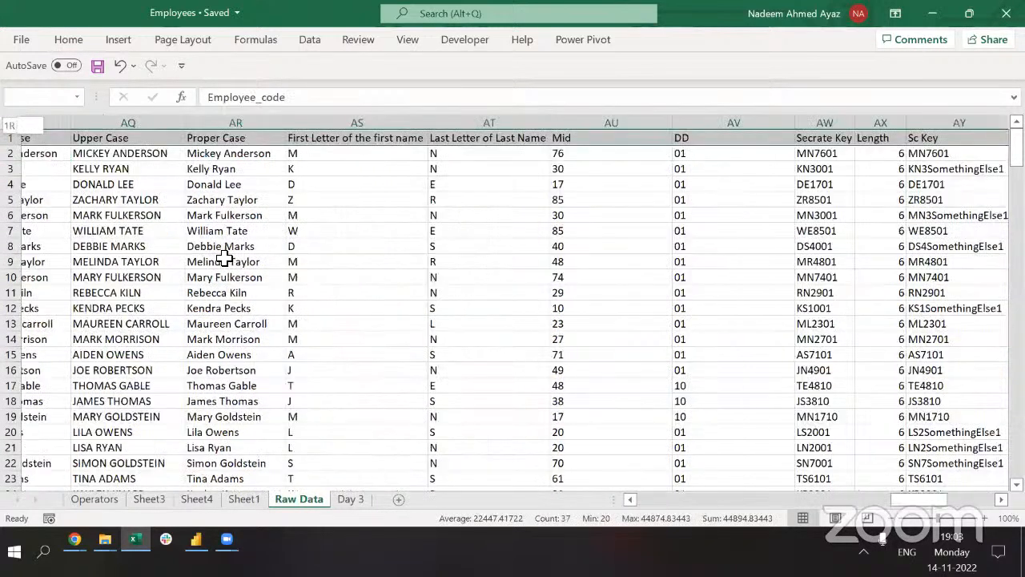
key("ctrl+shift+Down")
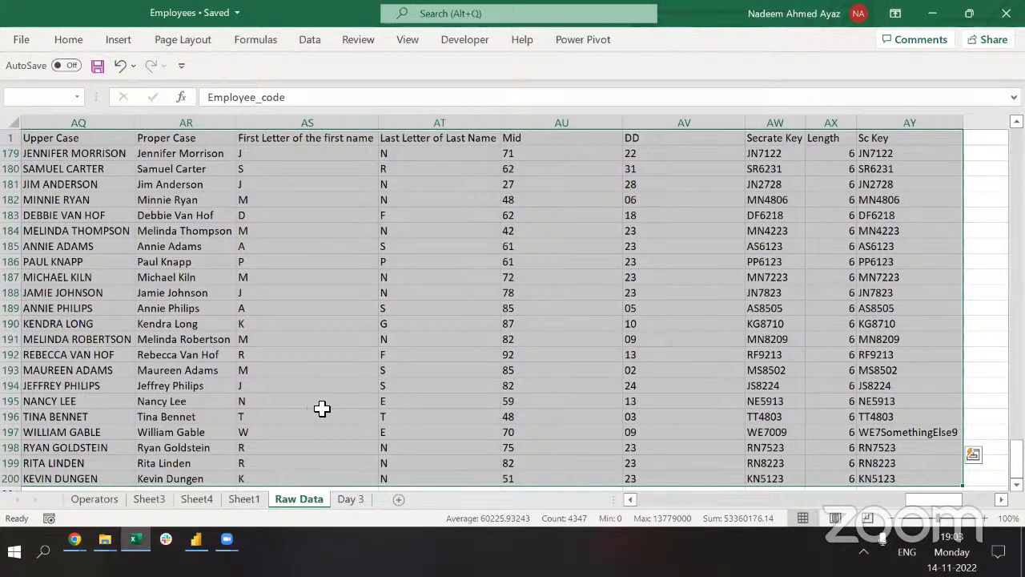
right_click(298, 498)
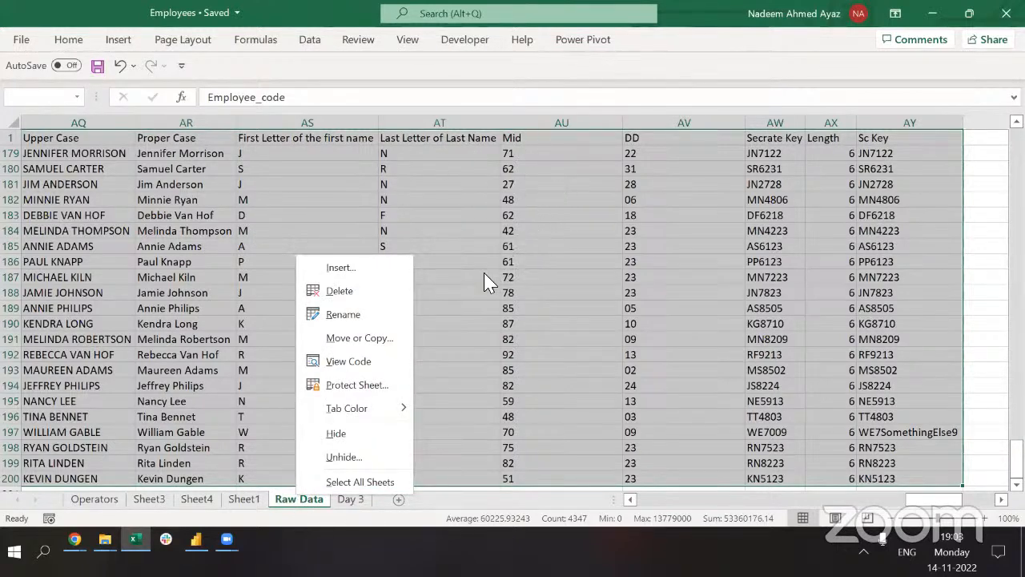
left_click(149, 187)
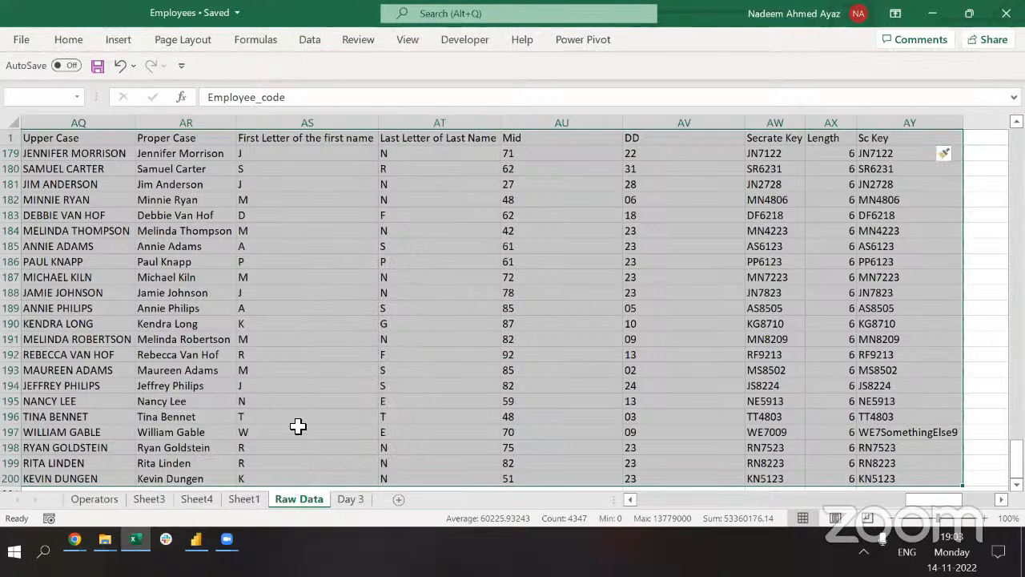
right_click(295, 507)
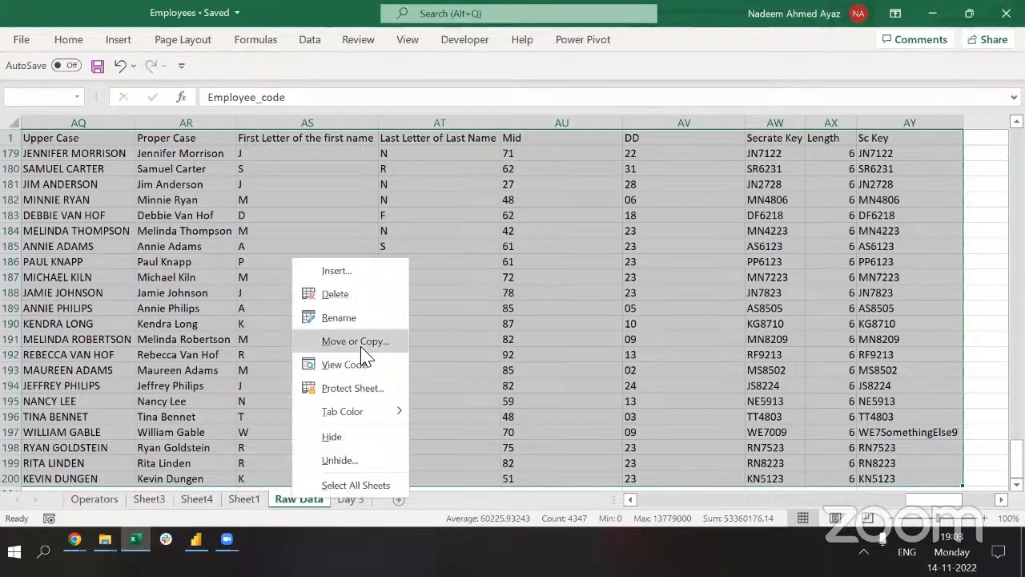
left_click(323, 504)
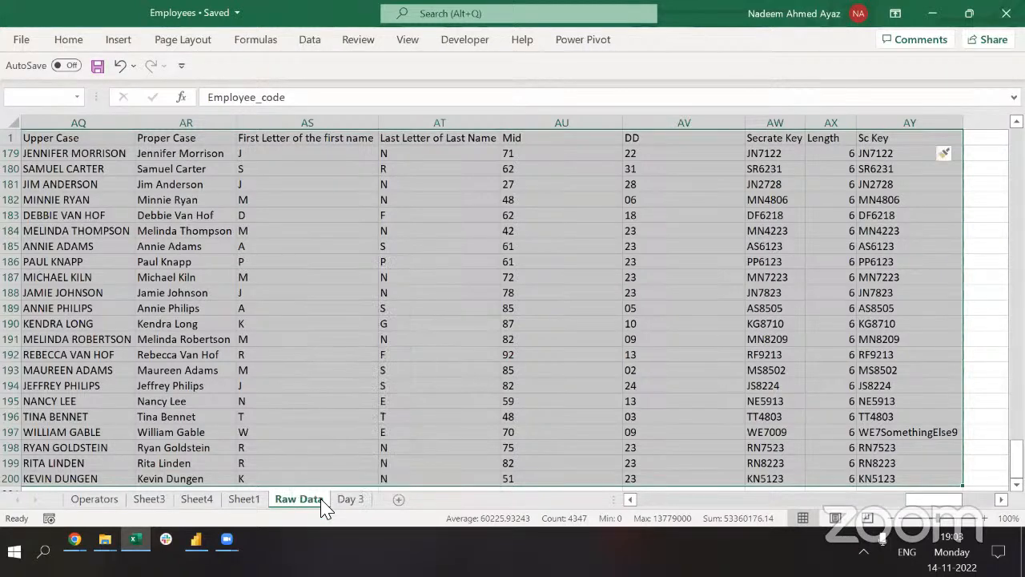
Create a copy of the Raw Data sheet within Employees.xlsx, placed after all the existing sheets.
right_click(295, 505)
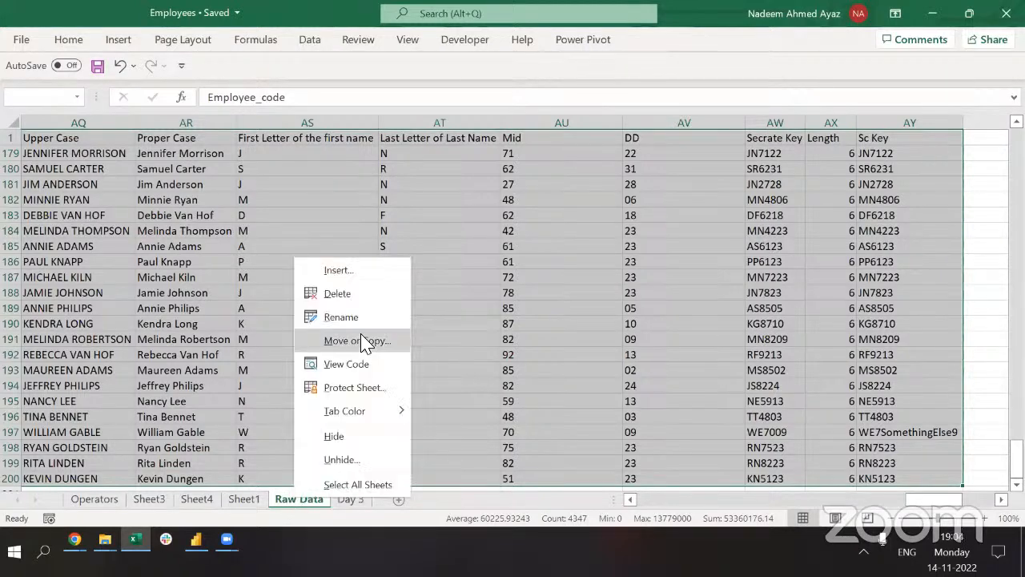
left_click(365, 341)
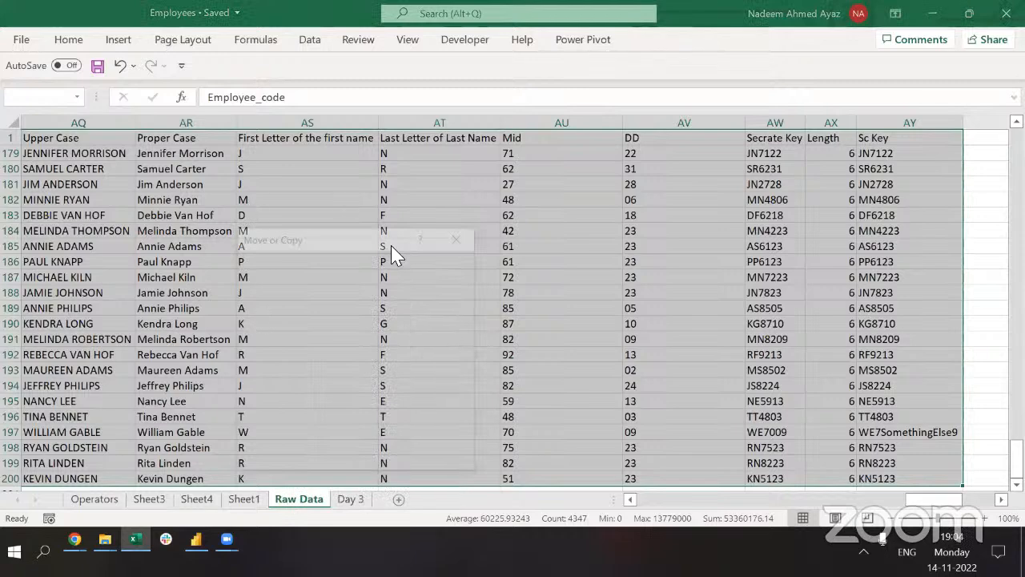
left_click(465, 297)
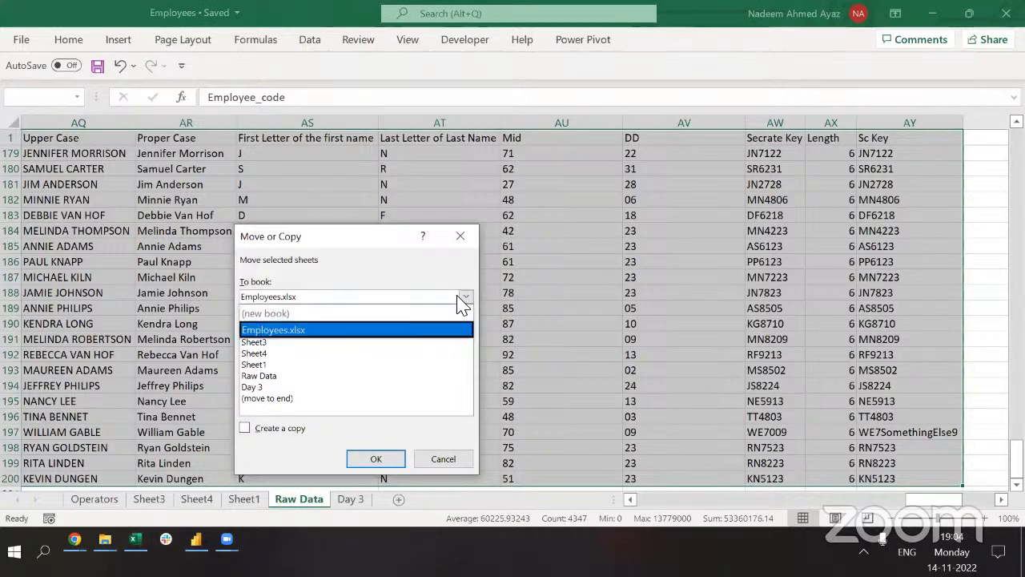
left_click(463, 298)
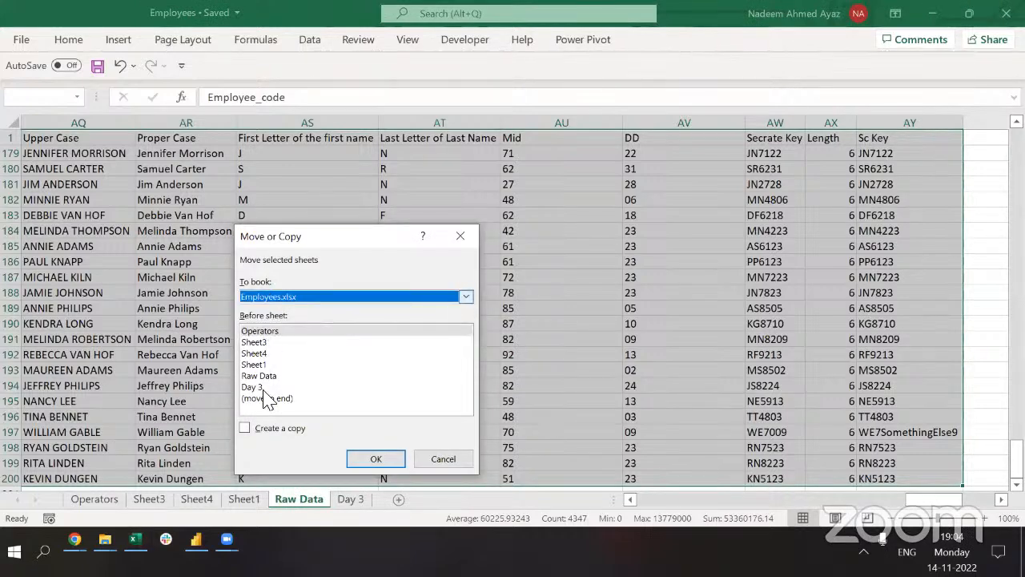
left_click(390, 297)
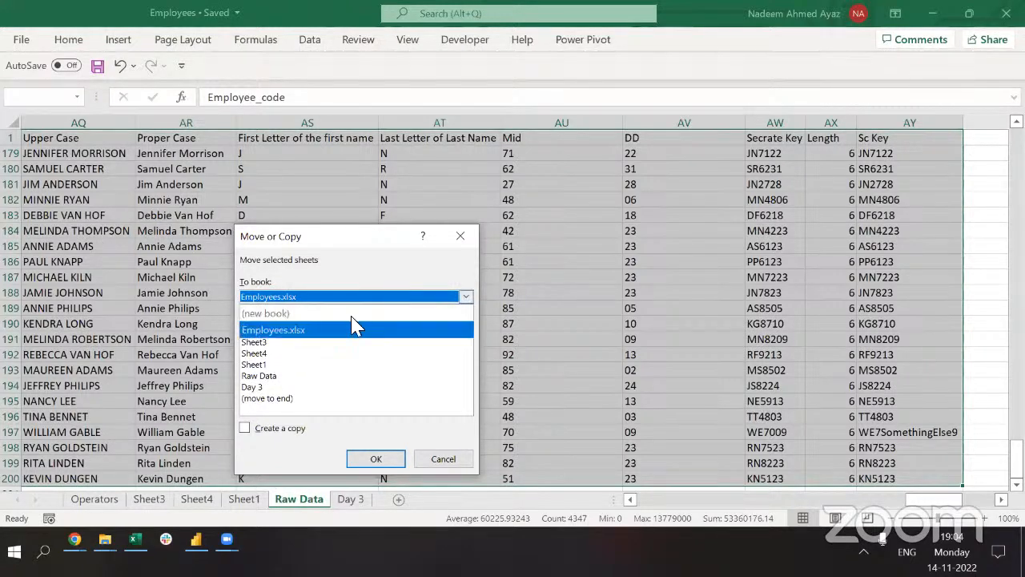
left_click(360, 299)
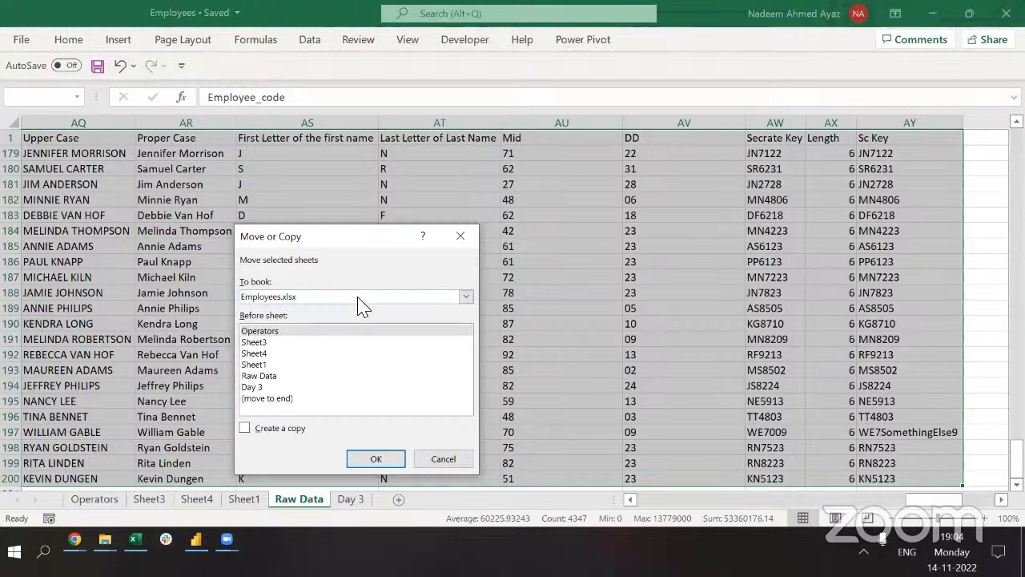
left_click(358, 298)
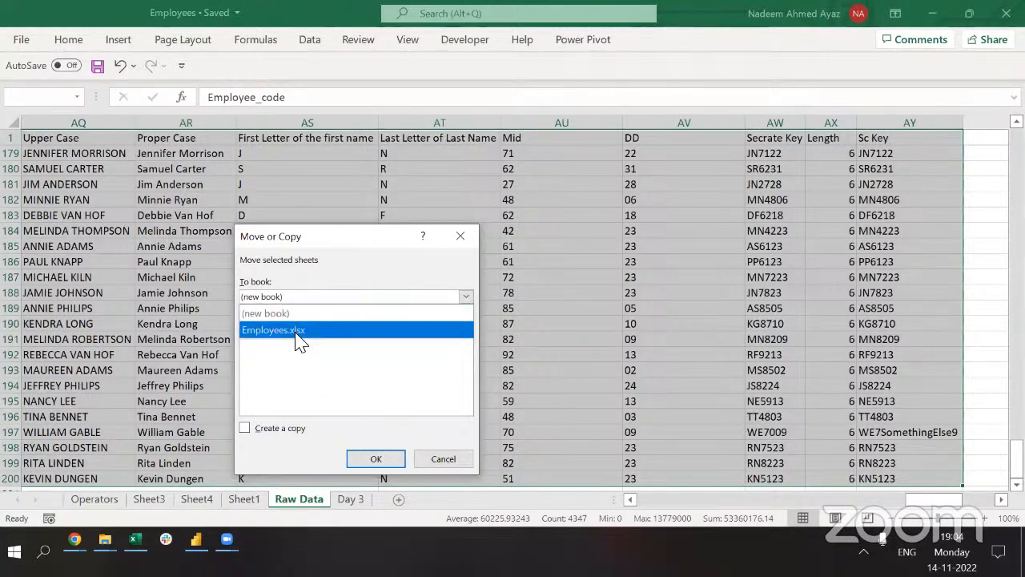
left_click(298, 340)
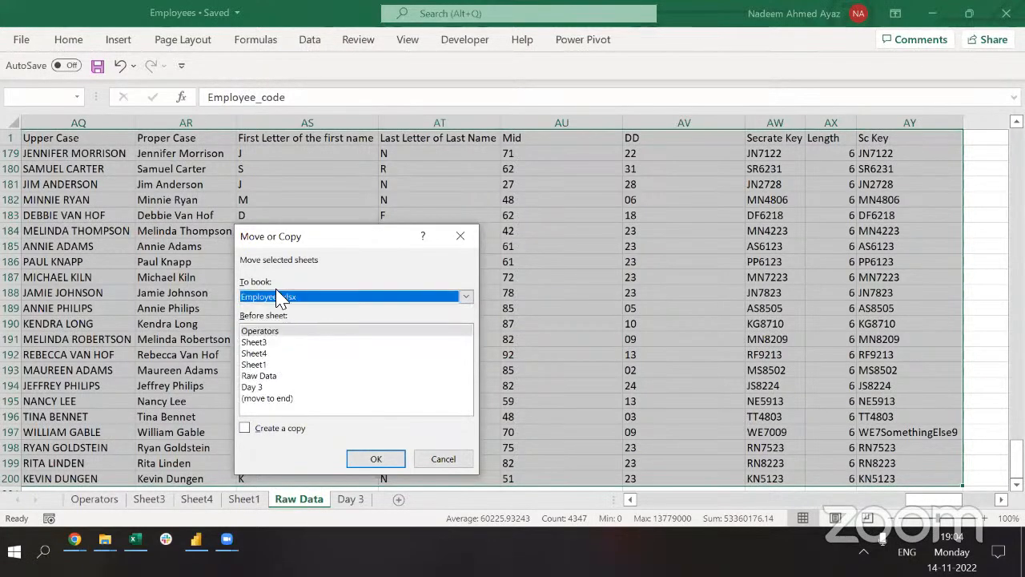
left_click(245, 429)
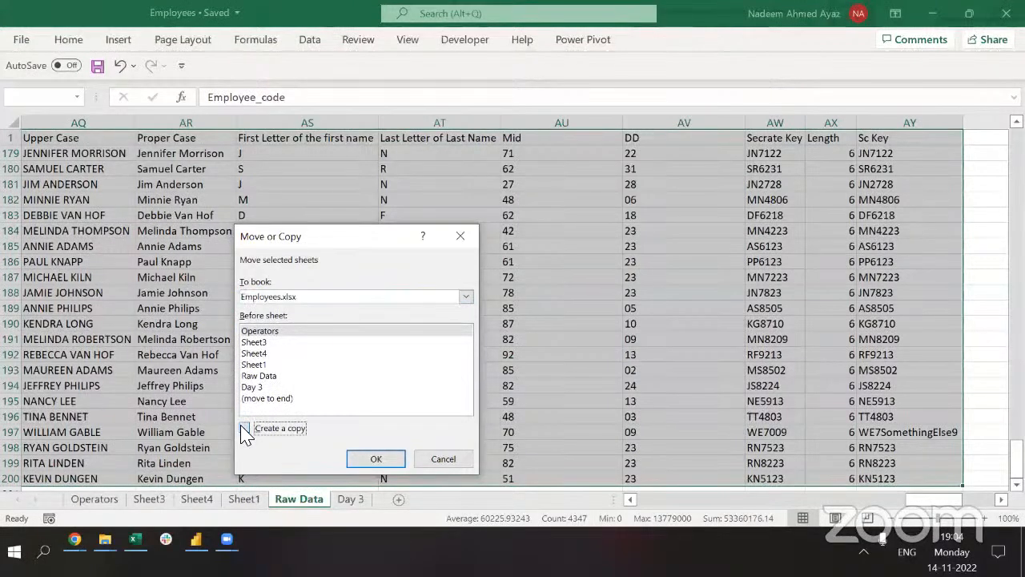
left_click(284, 398)
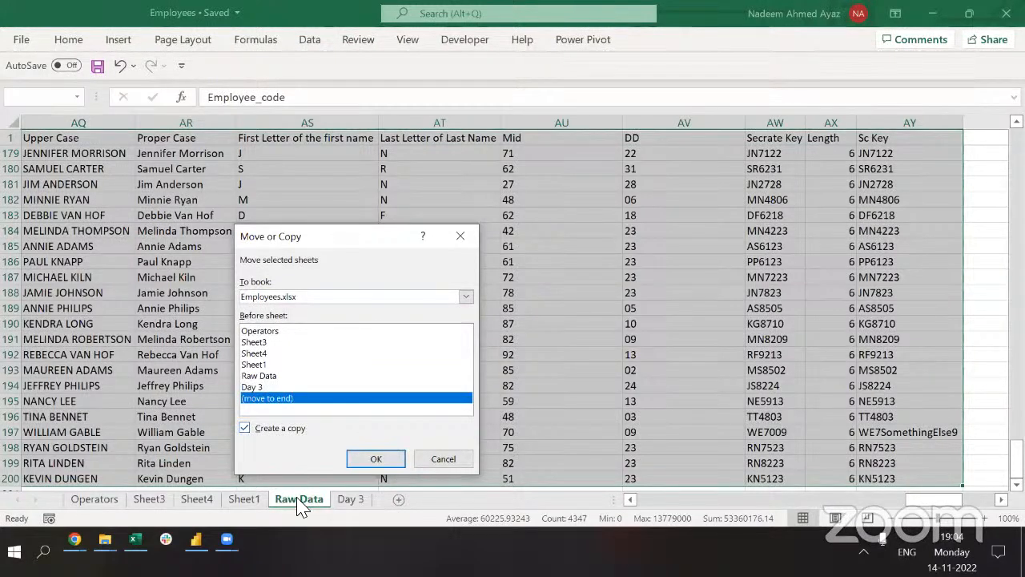
left_click(376, 459)
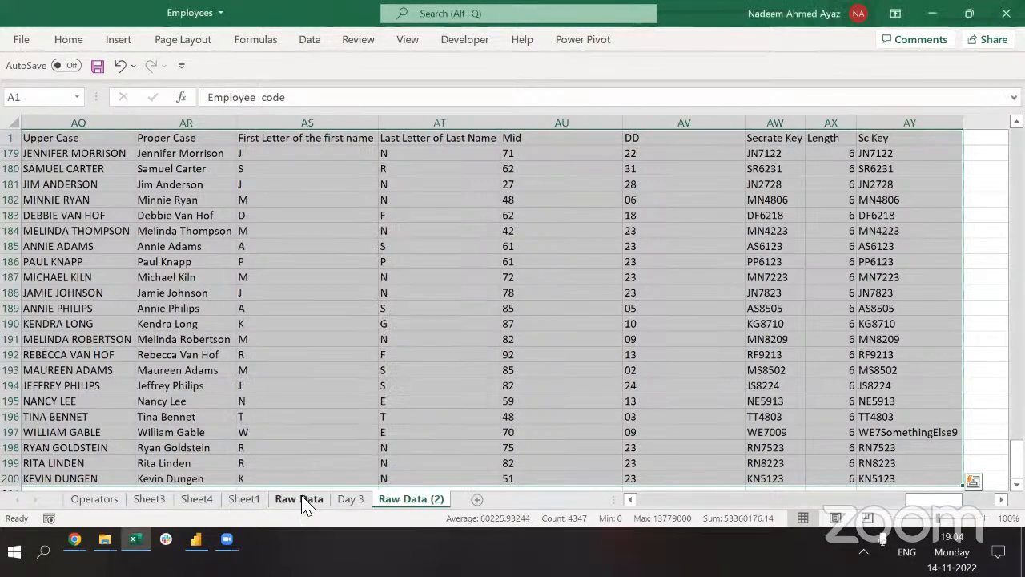
Rename the duplicated sheet as Raw Data Copy.
double_click(393, 500)
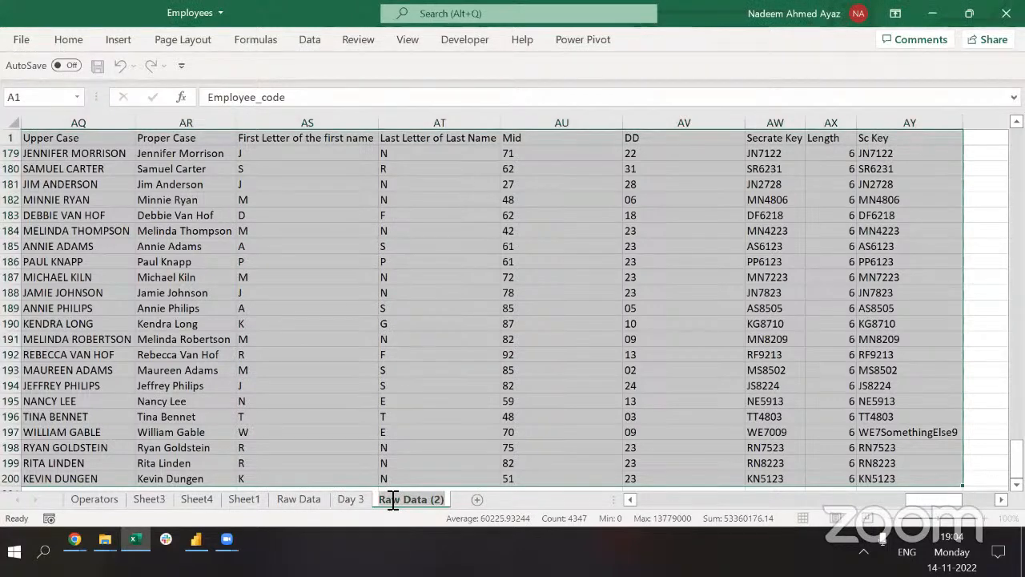
key("Right")
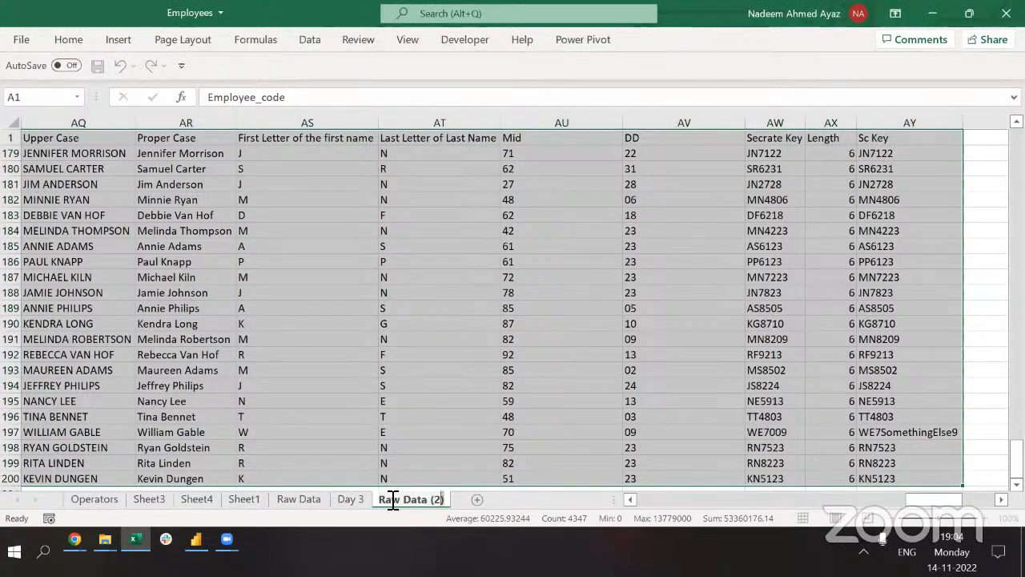
type("Ci")
type("opy")
key("Return")
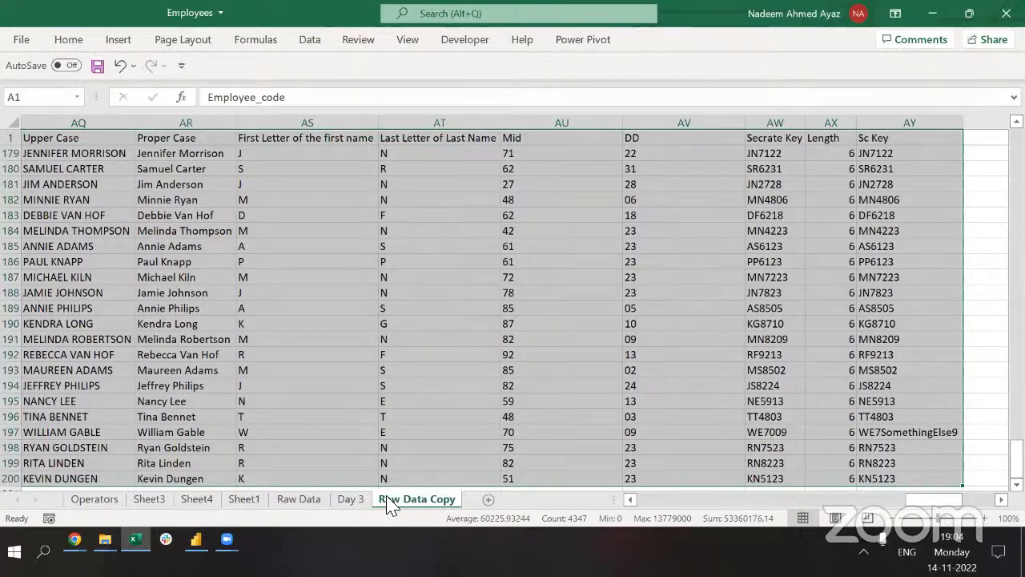
Check the last column and last row of the table in Raw Data Copy, returning to the Employee_code header.
key("ctrl+Home")
key("ctrl+Right")
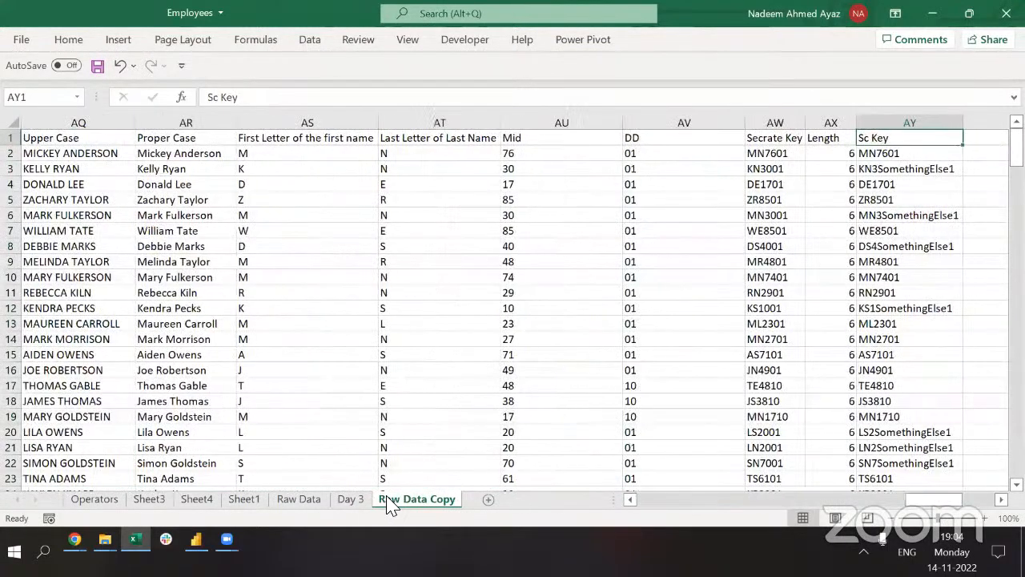
key("ctrl+Left")
key("ctrl+Down")
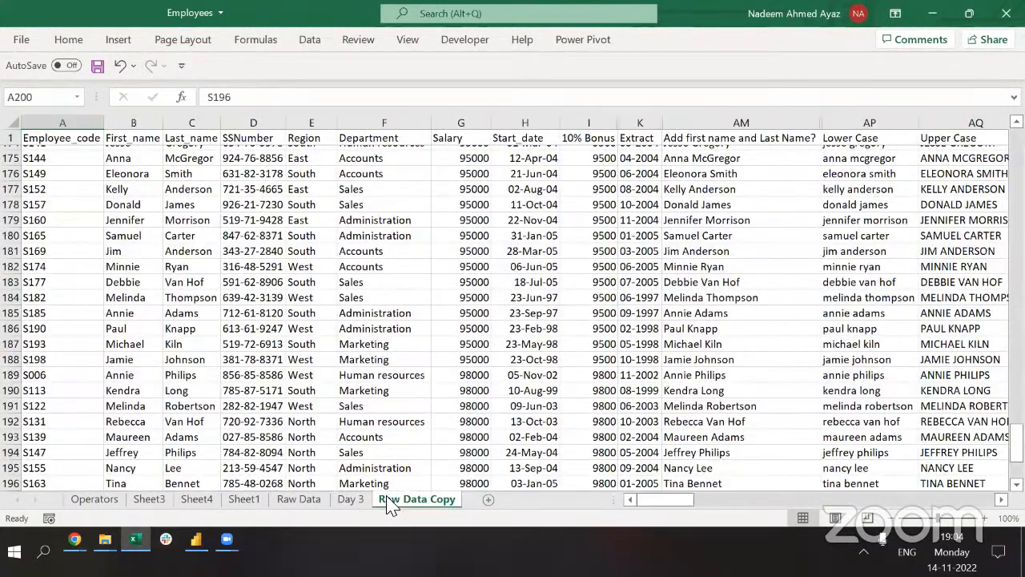
key("Down")
key("Up")
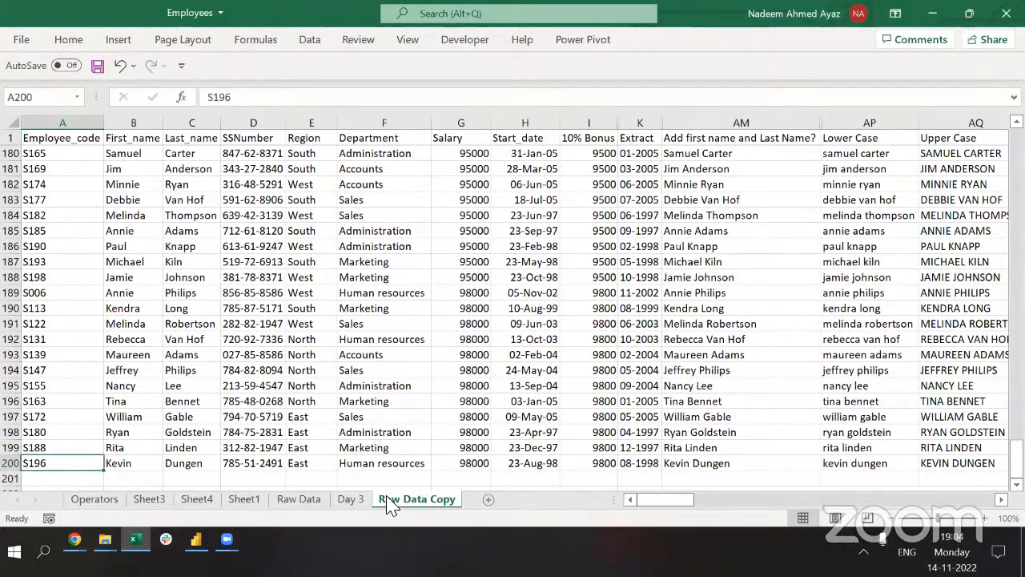
key("ctrl+Up")
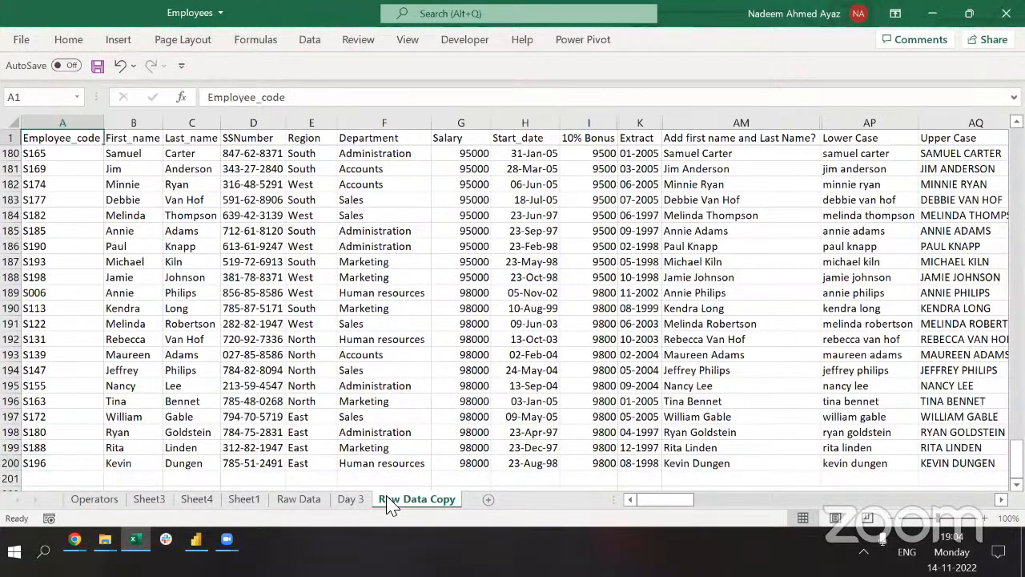
Jump to cell A100 of the Raw Data Copy sheet using Go To.
key("Down")
key("ctrl+space")
key("ctrl+f")
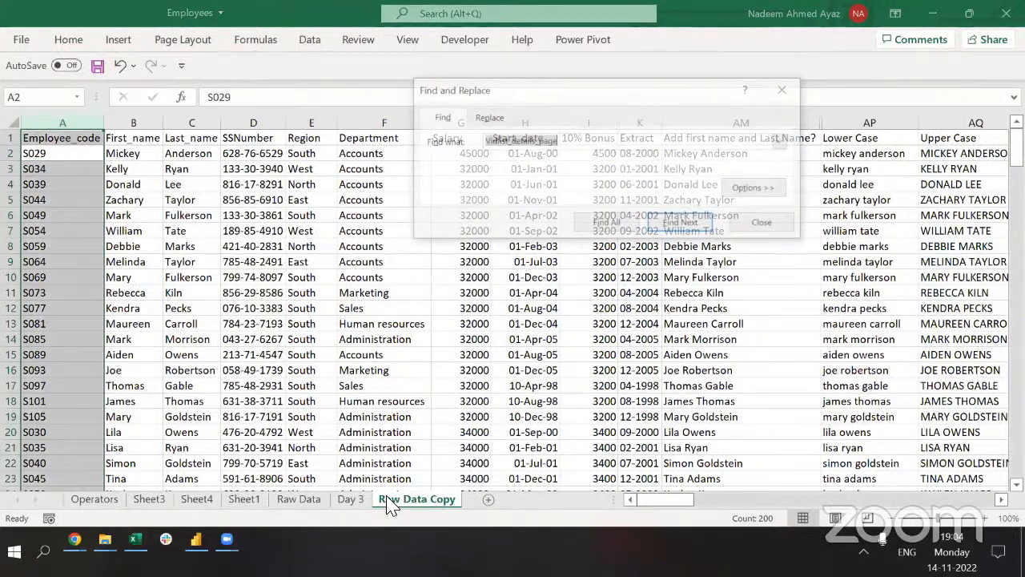
key("Escape")
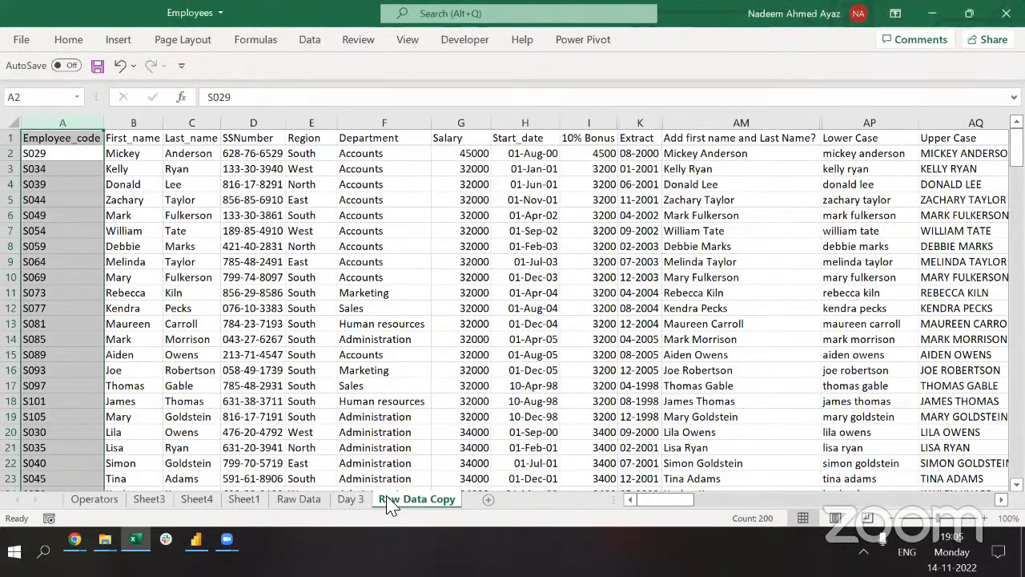
key("ctrl+g")
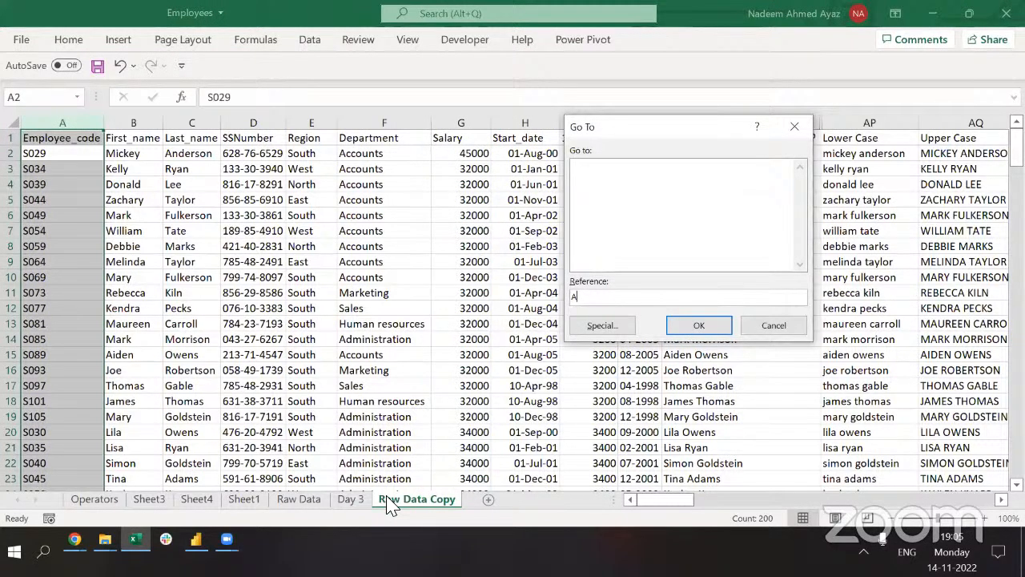
key("Return")
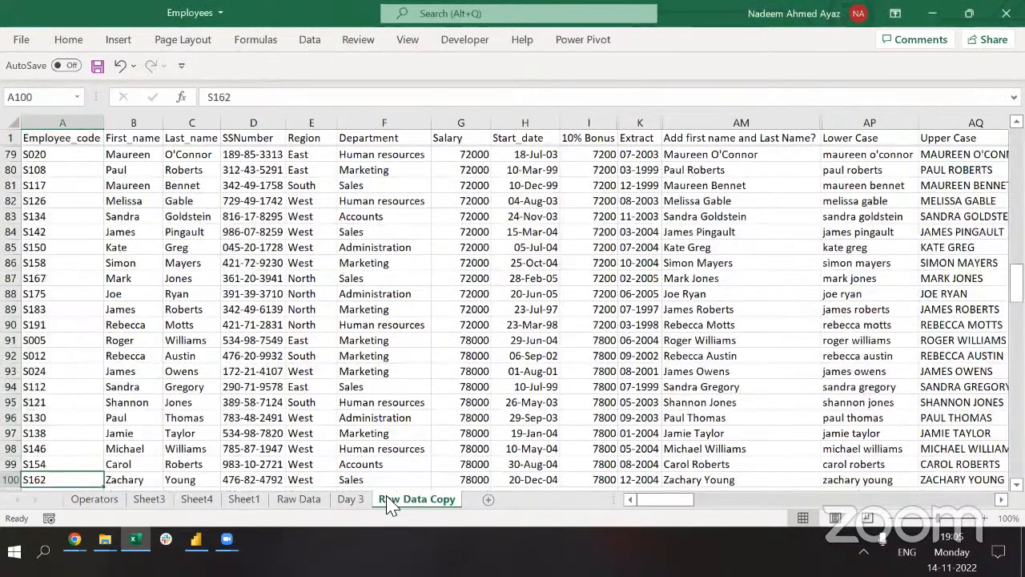
Insert a blank row at row 101 of Raw Data Copy, directly below the record in row 100.
key("Down")
key("shift+space")
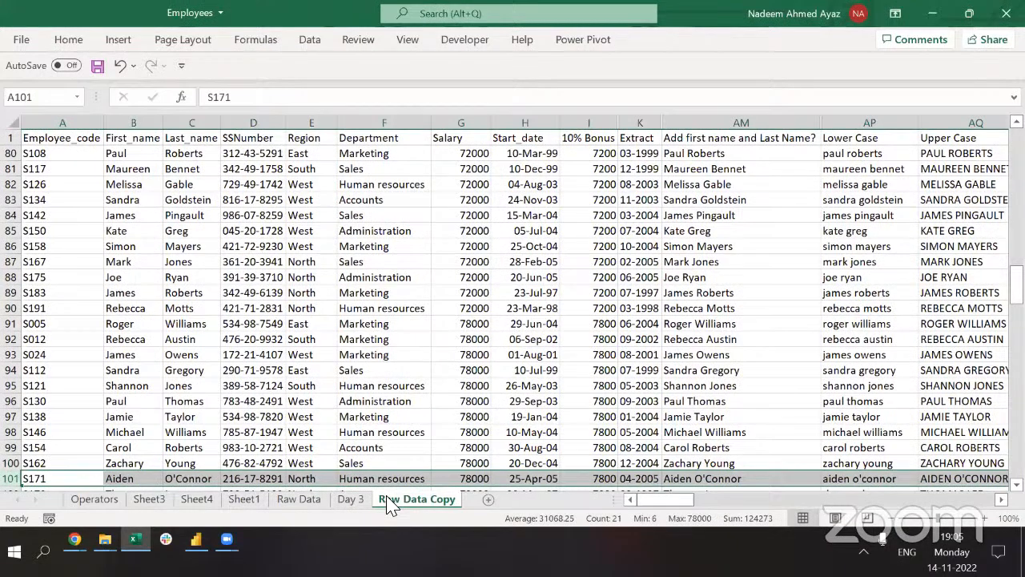
key("ctrl+shift+plus")
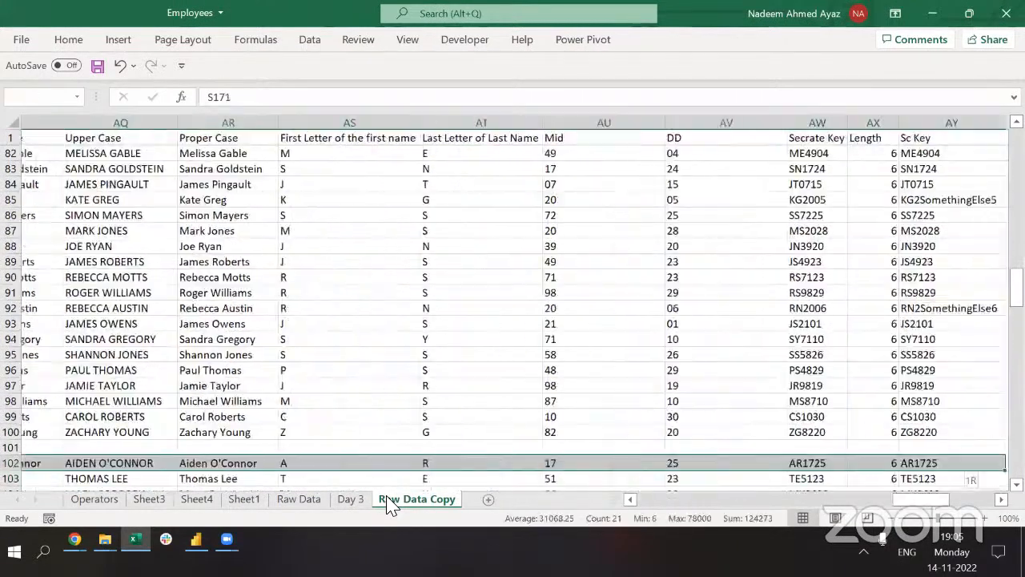
Copy the records in rows 102 to 201 of Raw Data Copy and paste them into a new workbook starting at cell A1.
key("ctrl+shift+End")
key("ctrl+c")
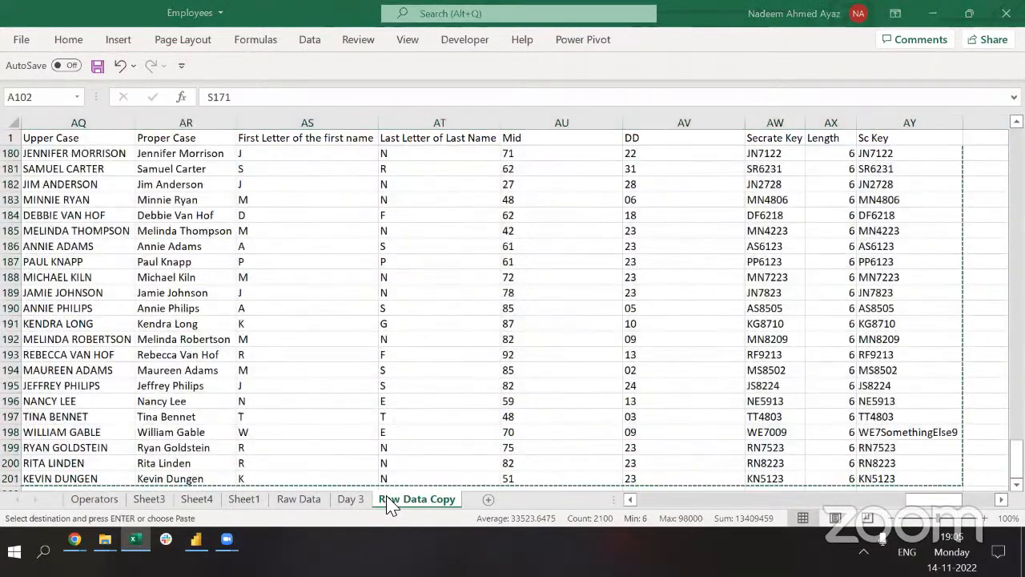
key("ctrl+n")
key("ctrl+v")
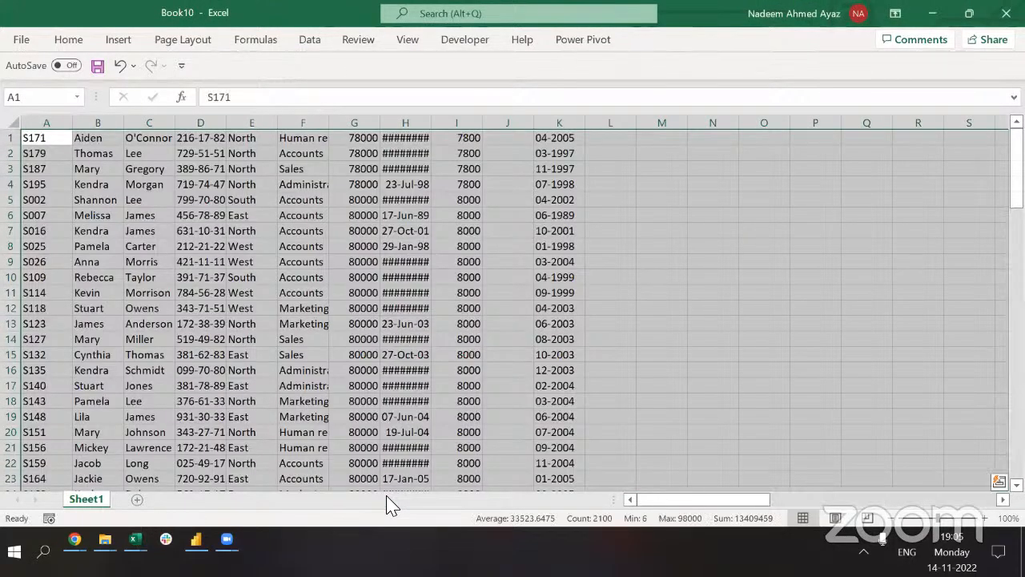
key("alt+Tab")
key("alt+Tab")
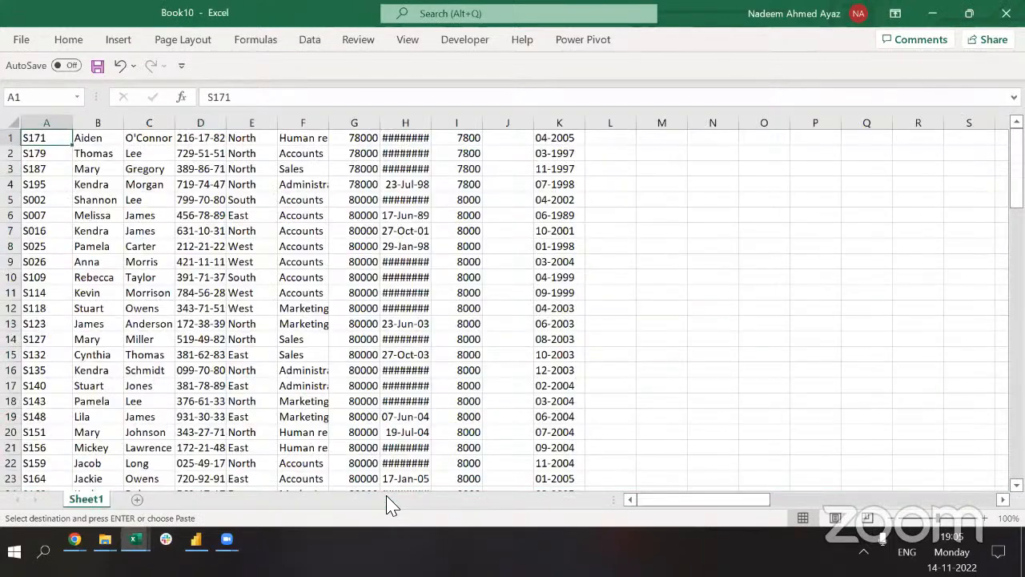
key("ctrl+v")
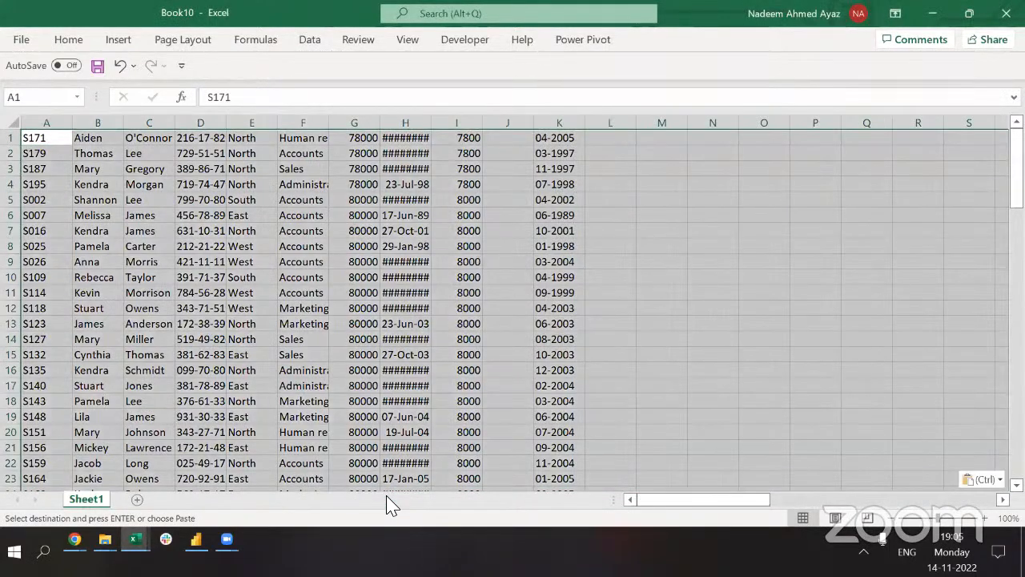
Autofit the column widths of the pasted records in the new workbook.
key("alt")
key("h")
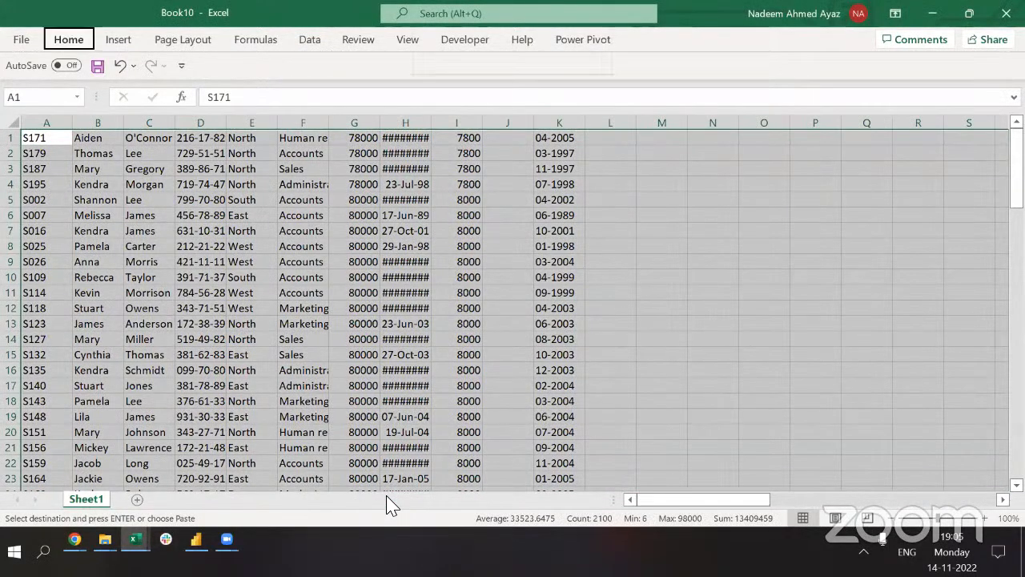
key("o")
key("i")
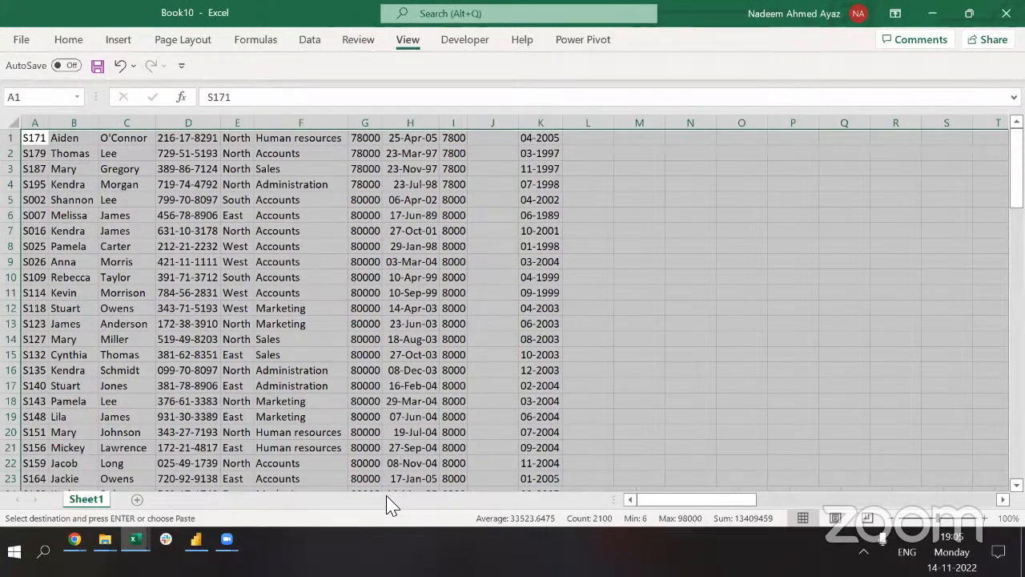
Switch back to the Employees workbook and clear the copied records in rows 102 to 201, returning to cell A1.
key("alt+Tab")
key("Delete")
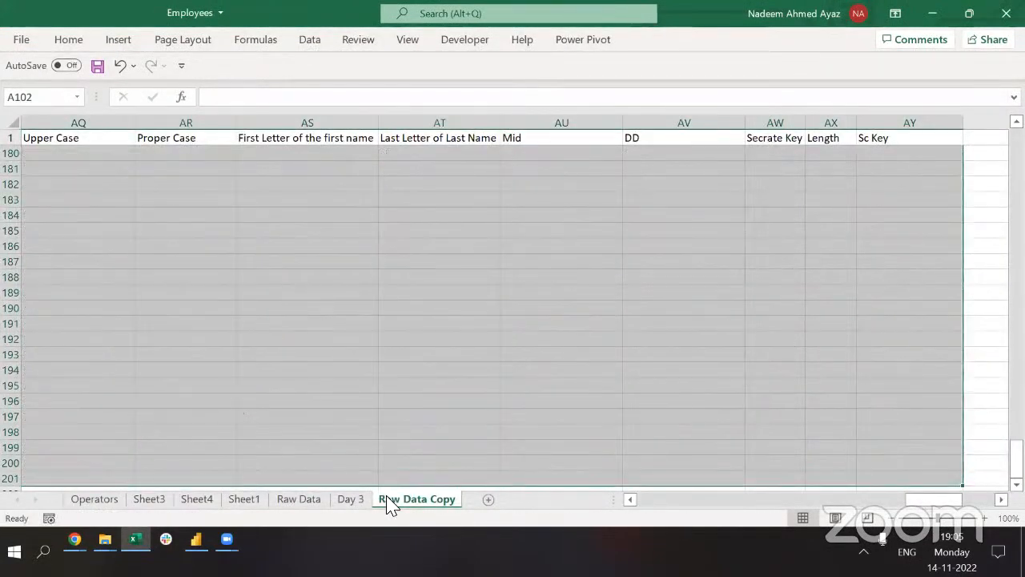
key("Up")
key("Up")
key("Up")
key("ctrl+Up")
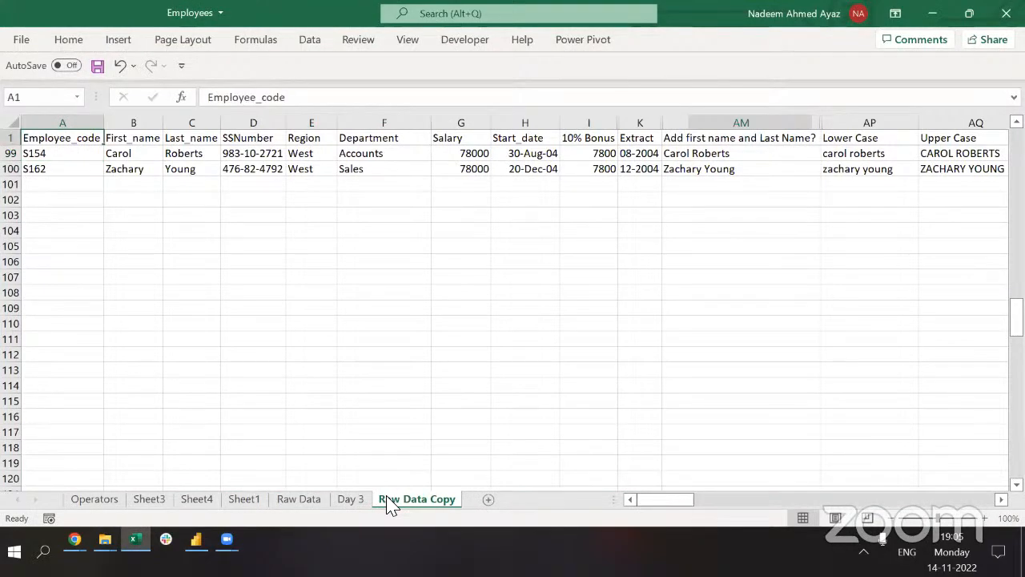
Check the last row of the remaining records and the Department column, returning to the Employee_code header.
key("ctrl+Down")
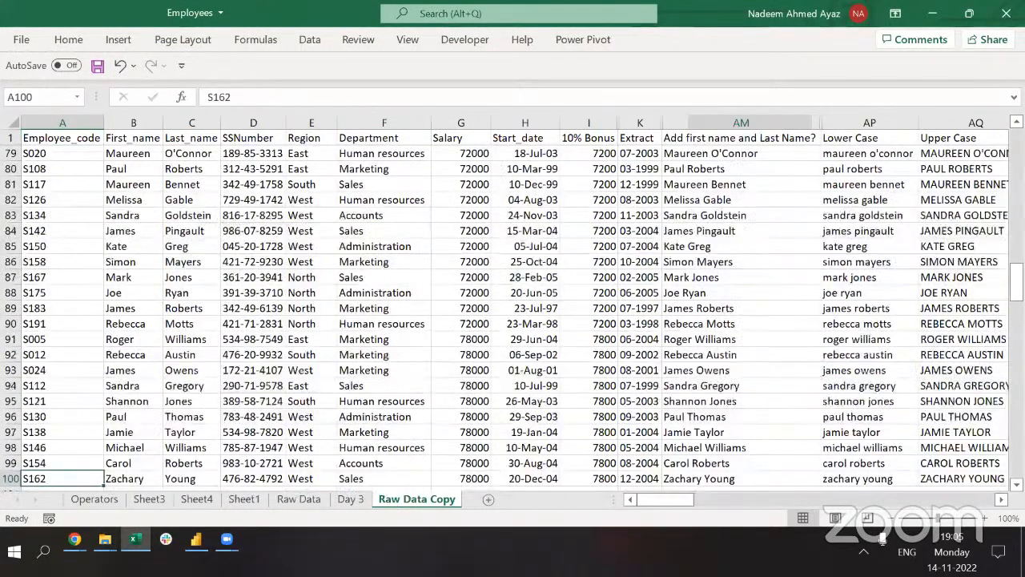
key("ctrl+Up")
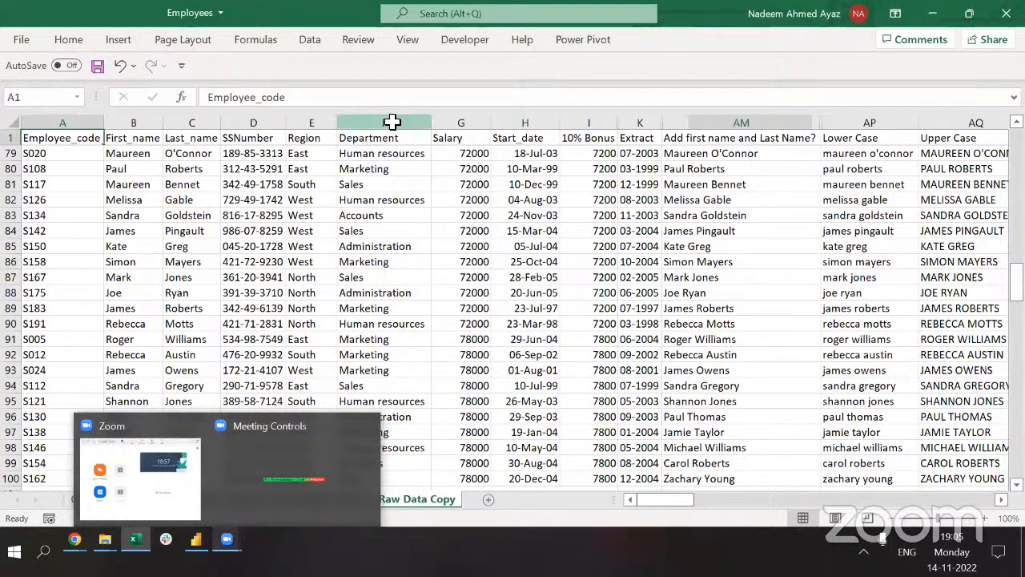
left_click(391, 121)
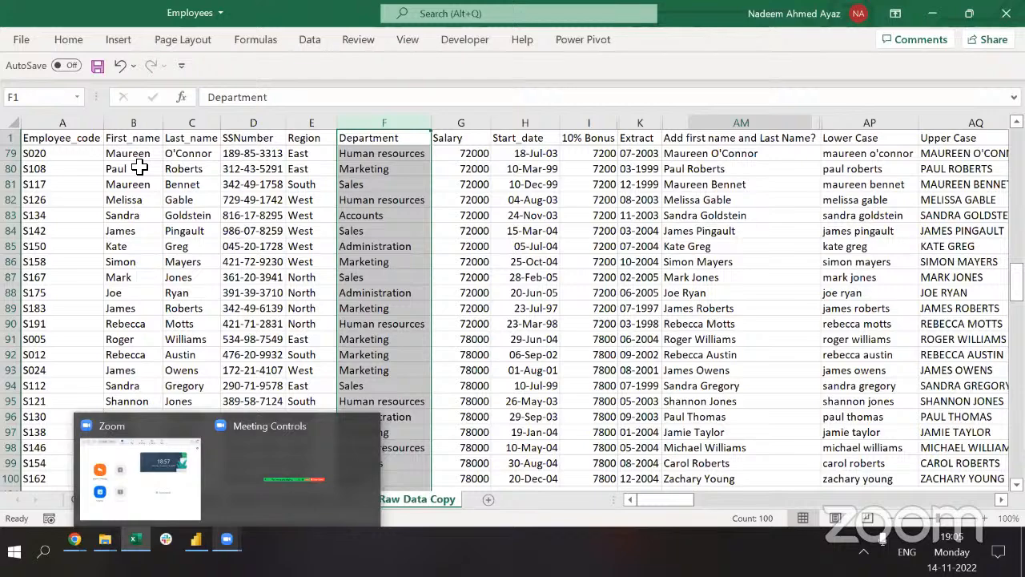
left_click(126, 234)
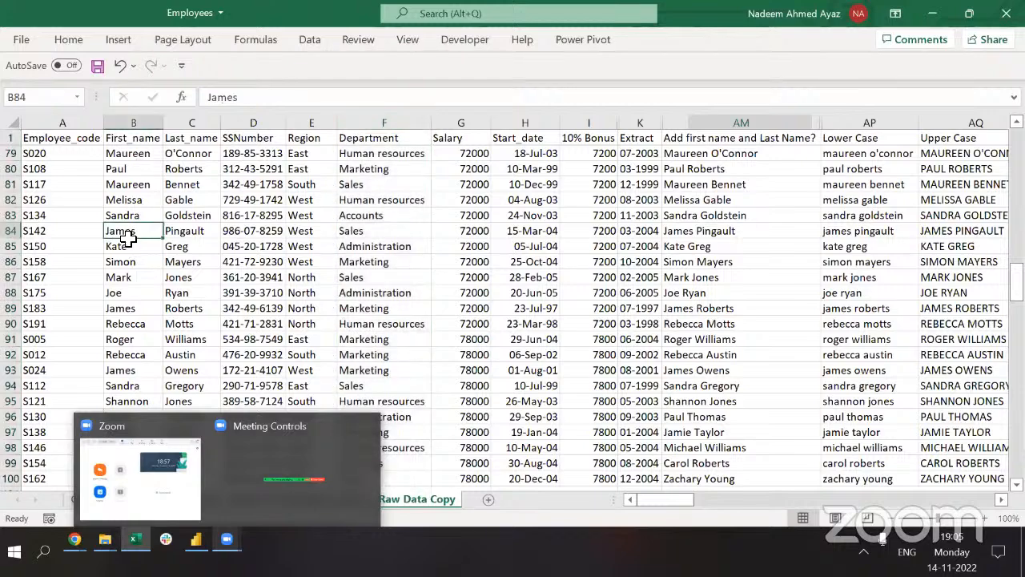
key("ctrl+Up")
key("Down")
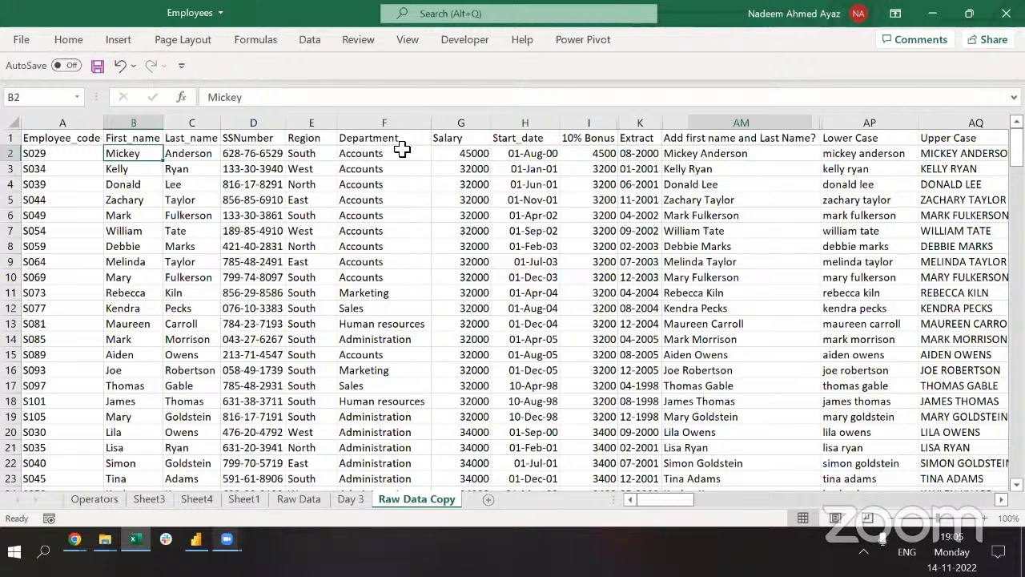
key("Up")
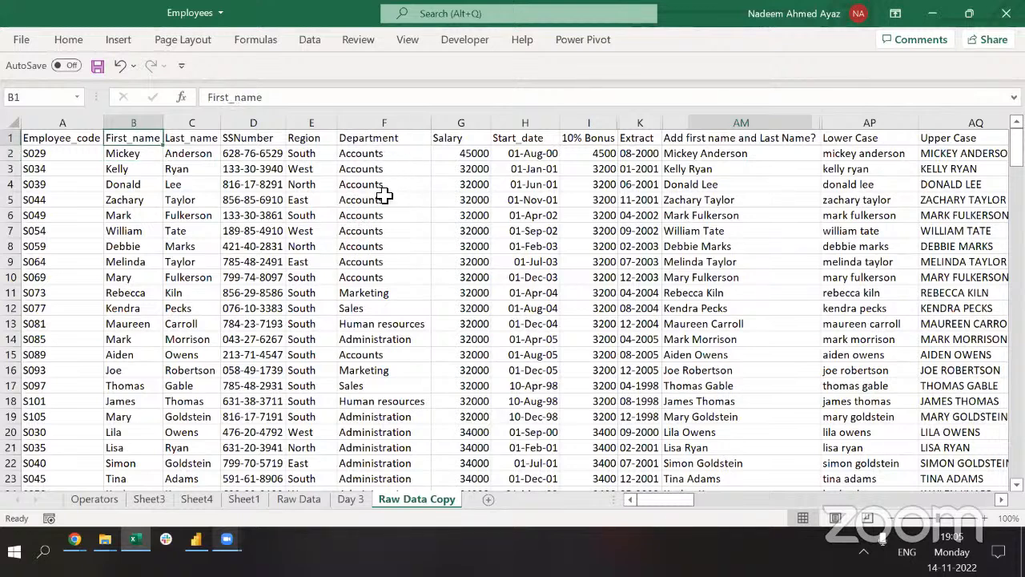
key("Left")
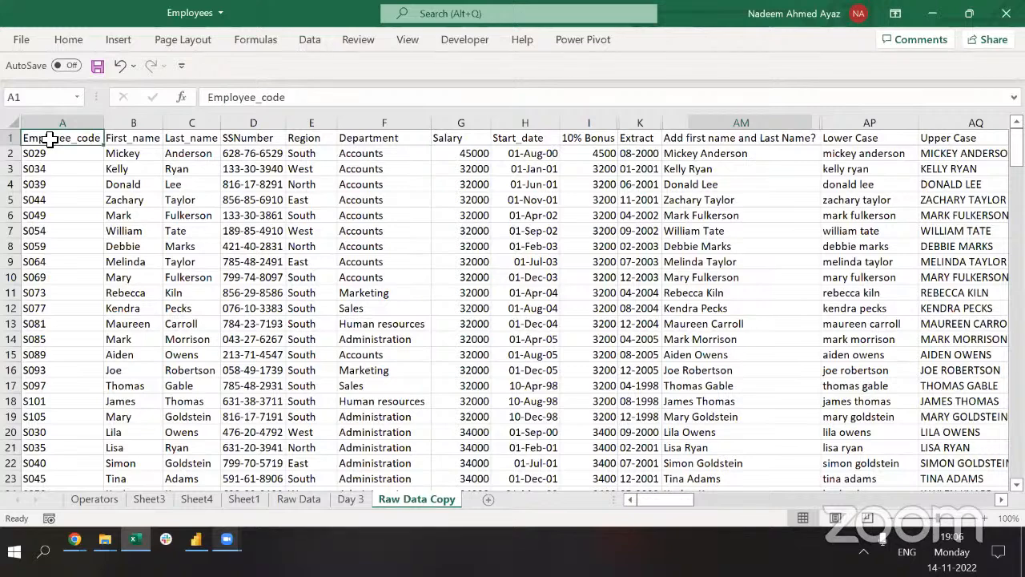
Try selecting the table block and its full columns starting from Employee_code, returning to cell A1.
key("ctrl+shift+Right")
key("ctrl+shift+Down")
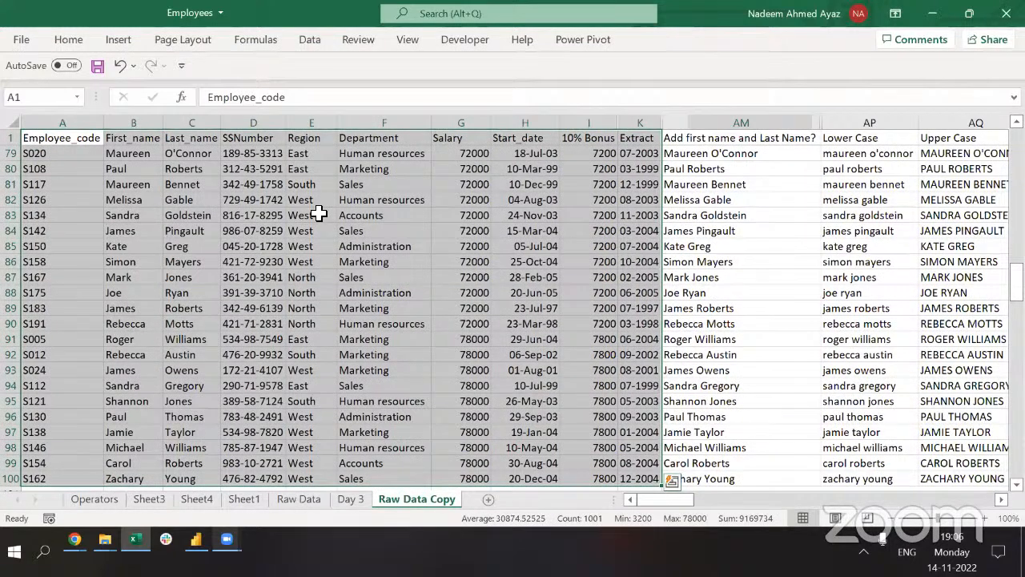
key("ctrl+Up")
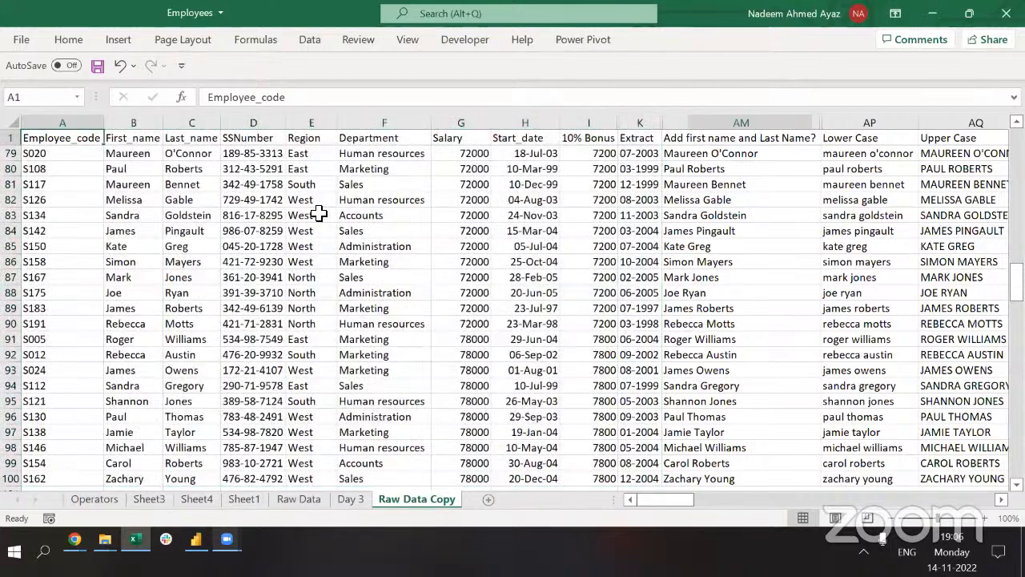
key("ctrl+Right")
key("Left")
key("ctrl+Left")
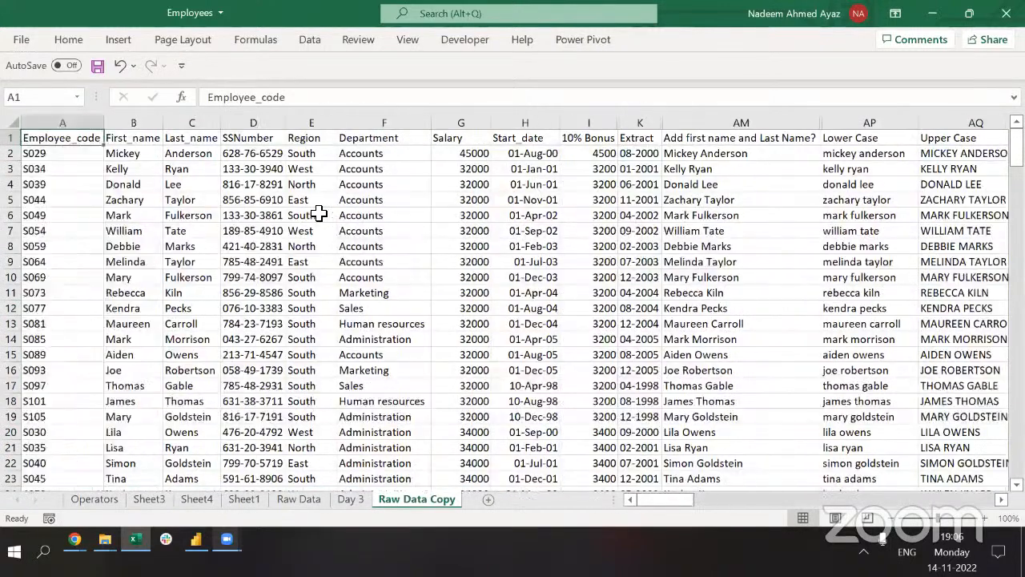
key("ctrl+space")
key("ctrl+shift+Right")
key("ctrl+Left")
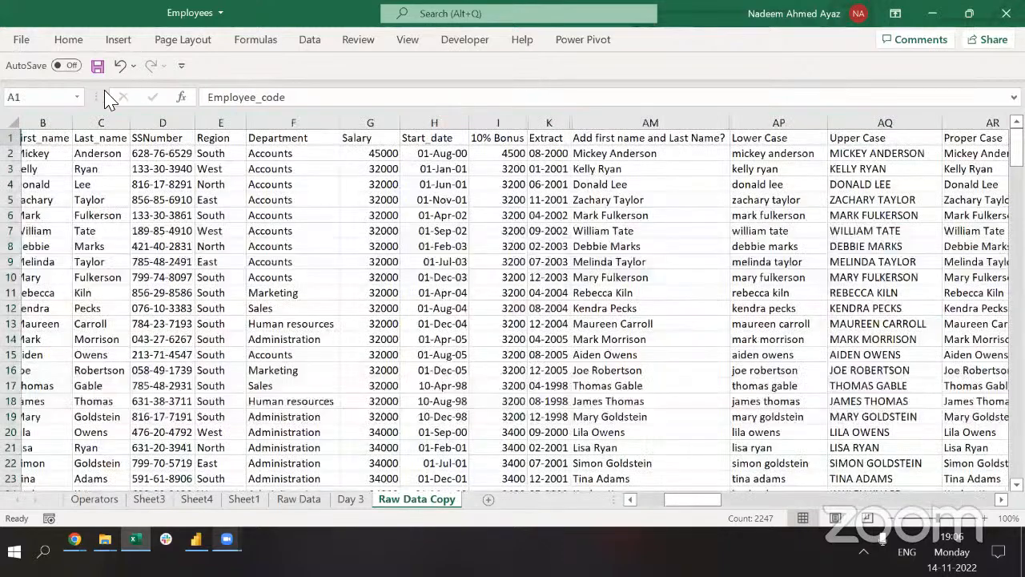
left_click(67, 126)
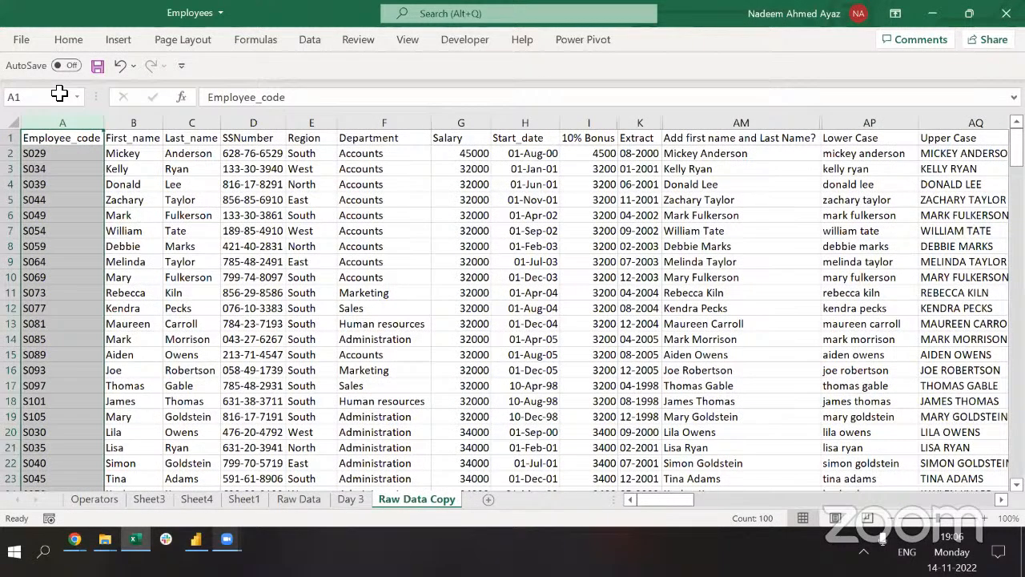
key("ctrl+shift+Right")
key("ctrl+Left")
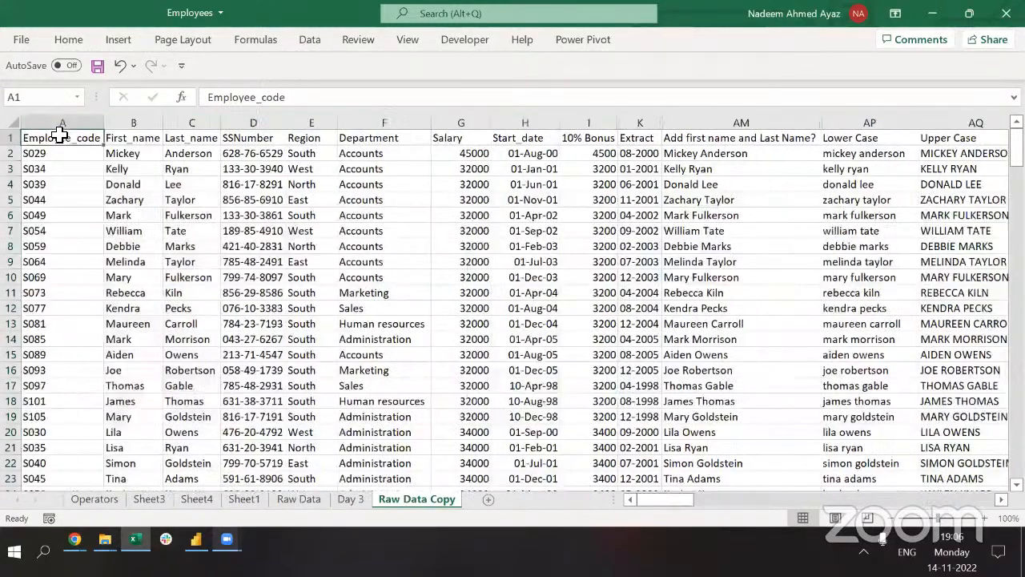
Bring back the hidden columns of Raw Data Copy by autofitting the widths of columns A through AY.
key("ctrl+Down")
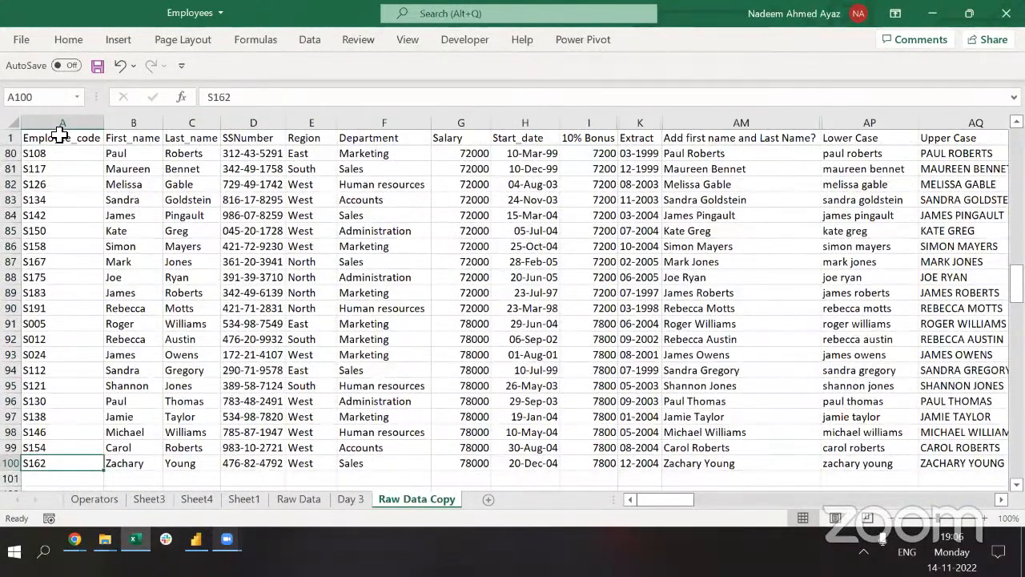
key("ctrl+Up")
key("ctrl+shift+Down")
key("ctrl+shift+Right")
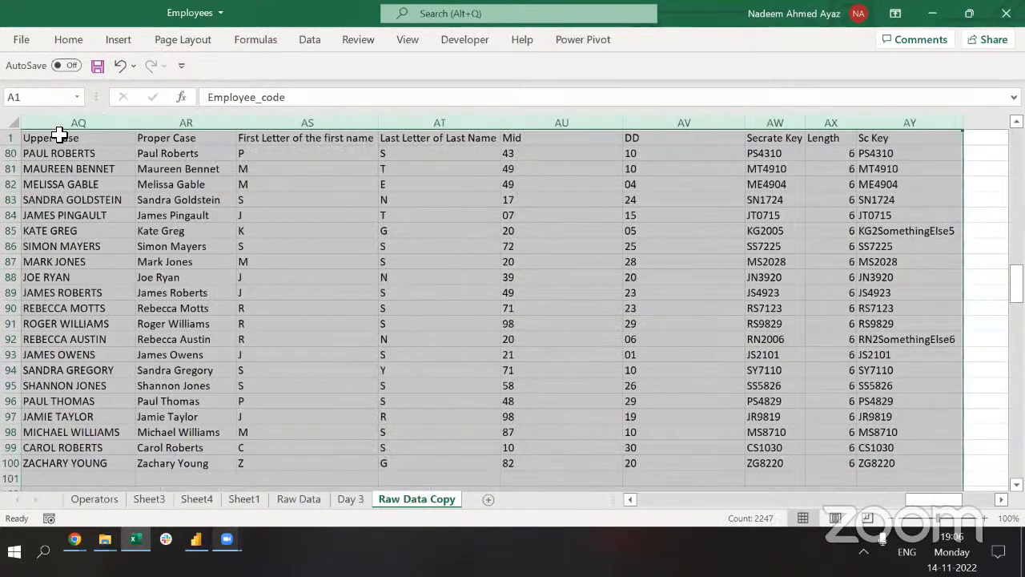
key("alt+h")
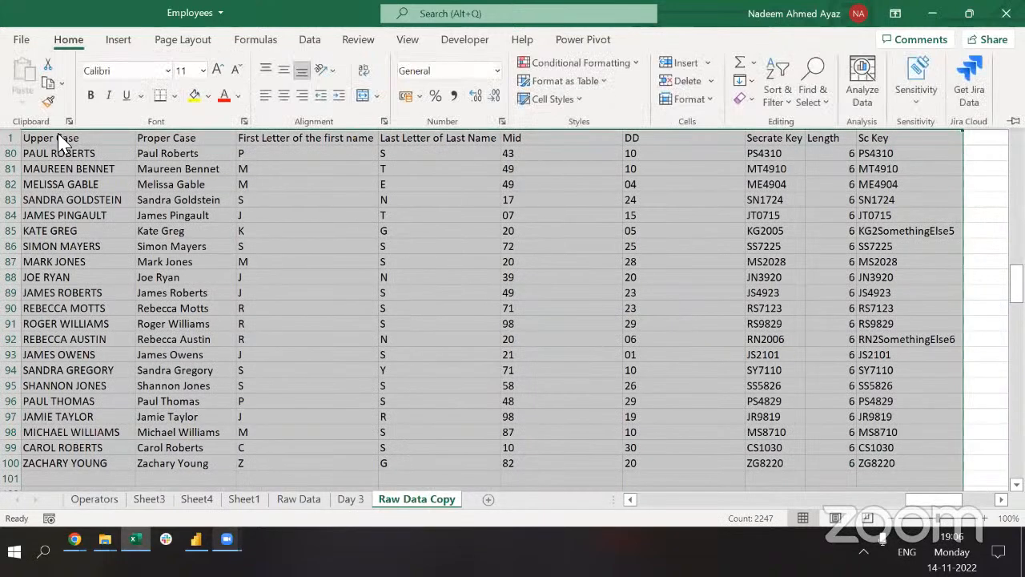
key("o")
key("i")
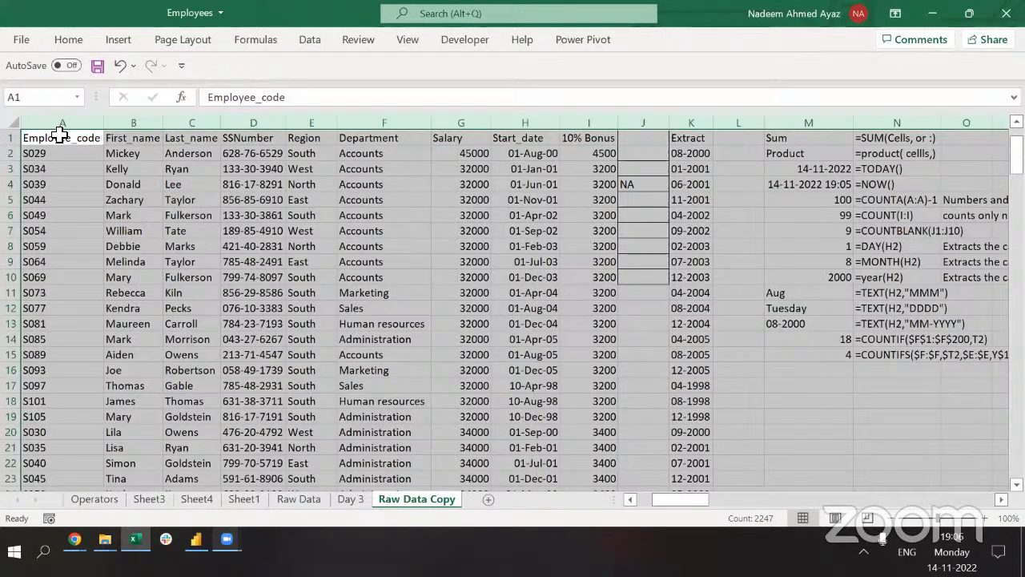
Hide the formula-example columns M through AK in Raw Data Copy.
key("ctrl+Right")
key("ctrl+Right")
key("ctrl+Right")
key("ctrl+space")
key("ctrl+shift+Right")
key("ctrl+shift+Right")
key("ctrl+shift+Right")
key("ctrl+shift+Right")
key("ctrl+shift+Right")
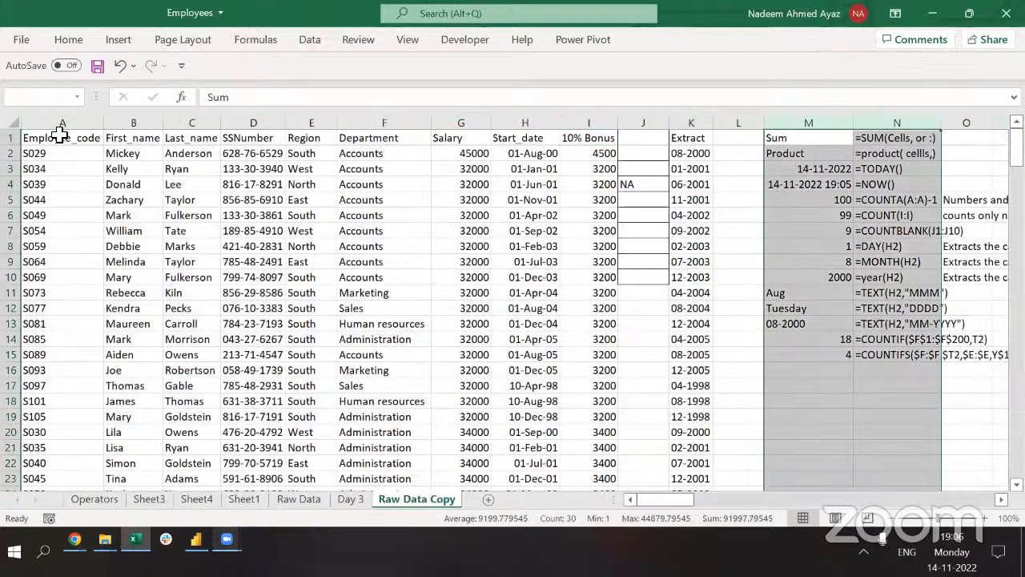
key("ctrl+shift+Right")
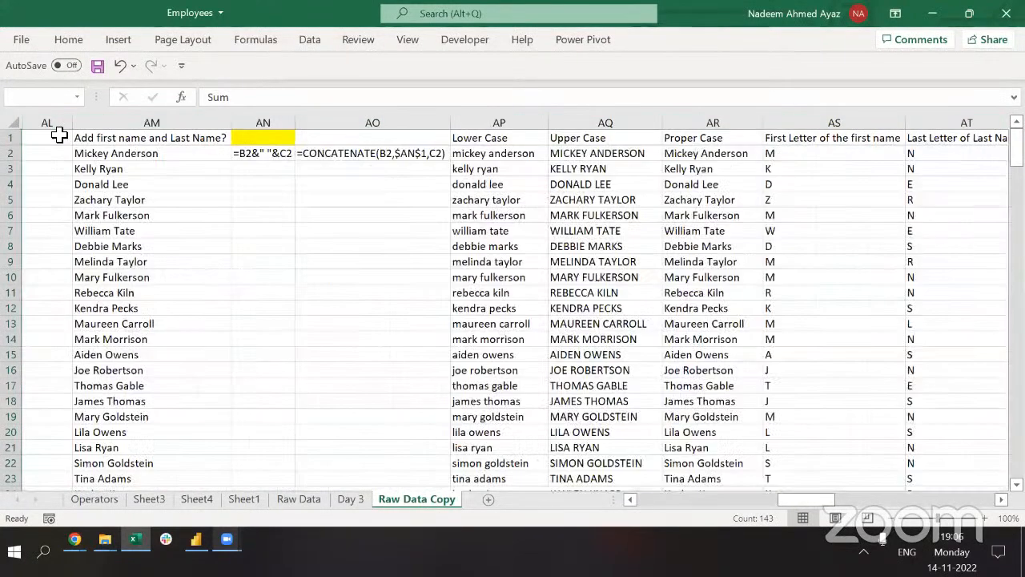
Hide all columns from Add first name and Last Name? (column AM) to the end of the sheet, returning to the table's start.
left_click(59, 135)
key("Right")
key("ctrl+space")
key("ctrl+shift+Right")
key("ctrl+shift+Right")
key("ctrl+shift+Right")
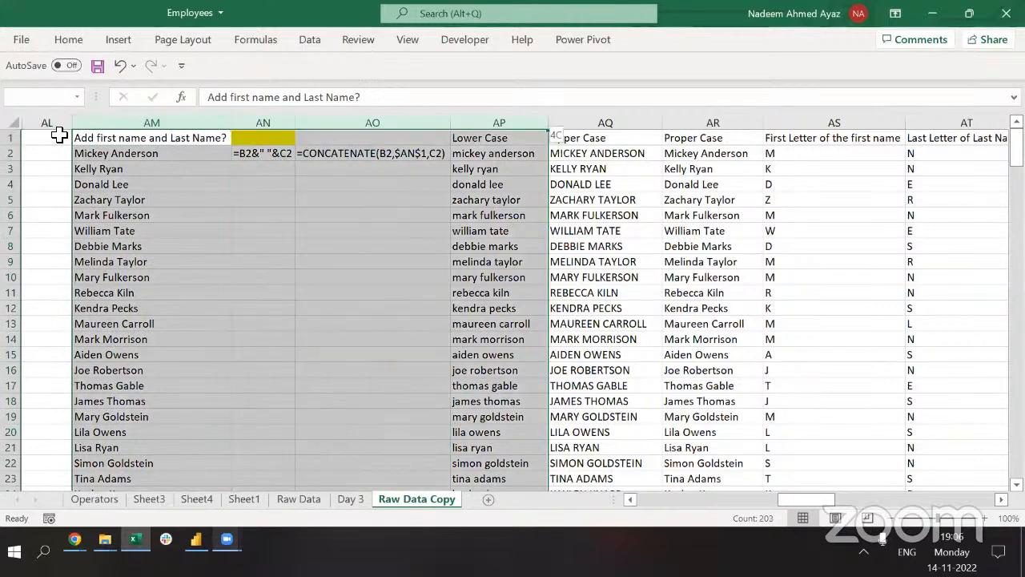
key("ctrl+shift+Right")
key("ctrl+0")
key("ctrl+Home")
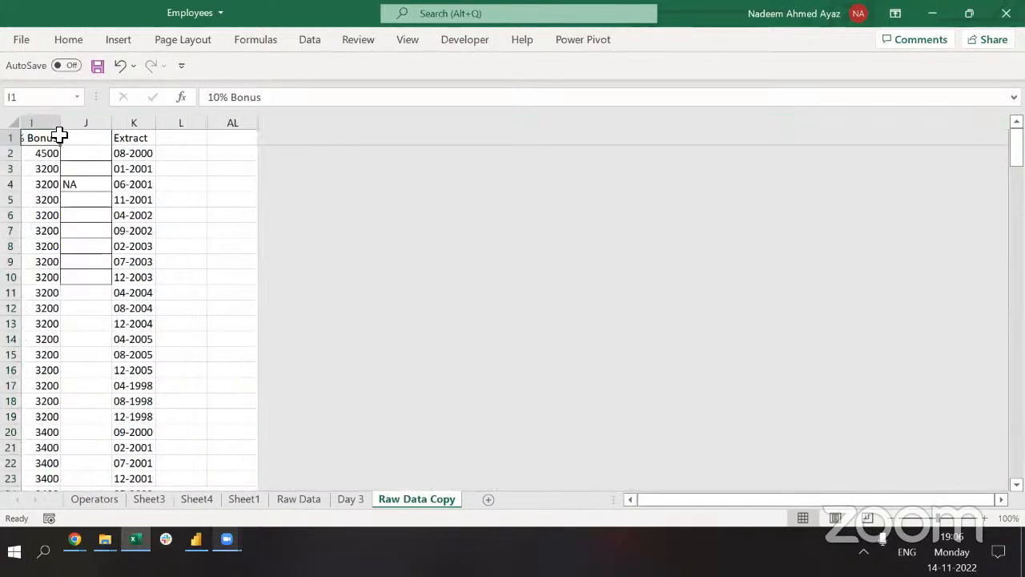
Delete the unnamed column J and the Extract column K from Raw Data Copy.
key("Right")
key("Right")
key("Right")
key("Right")
key("Right")
key("Right")
key("Right")
key("Right")
key("Right")
key("ctrl+space")
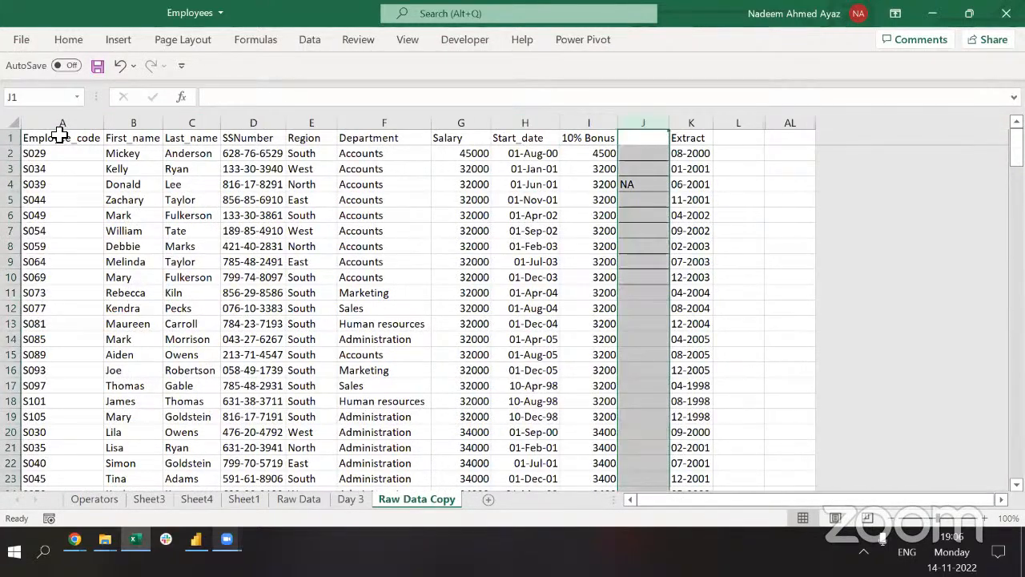
key("shift+Right")
key("ctrl+minus")
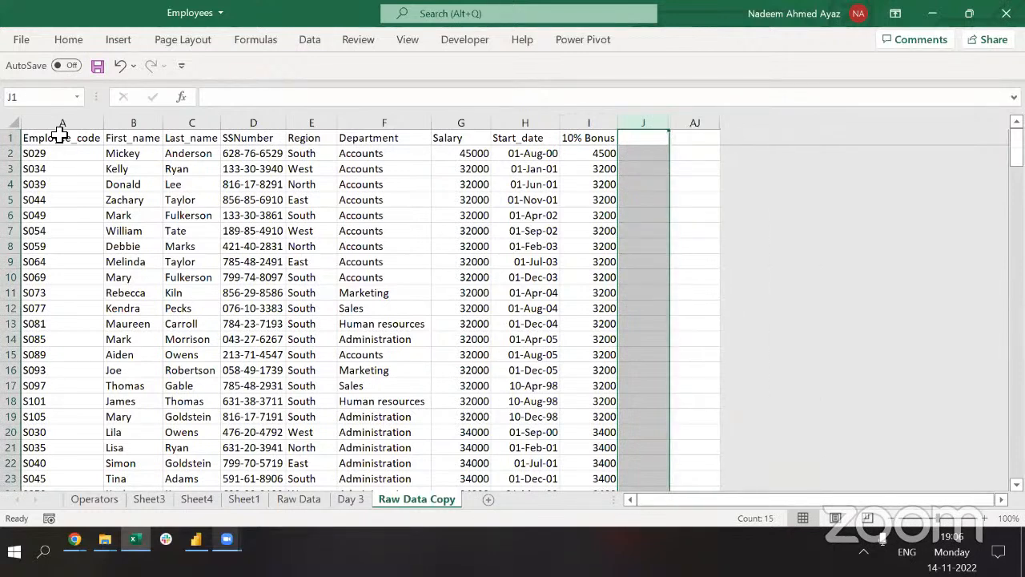
Select the table's header cells from Employee_code through 10% Bonus.
key("Left")
left_click(60, 136)
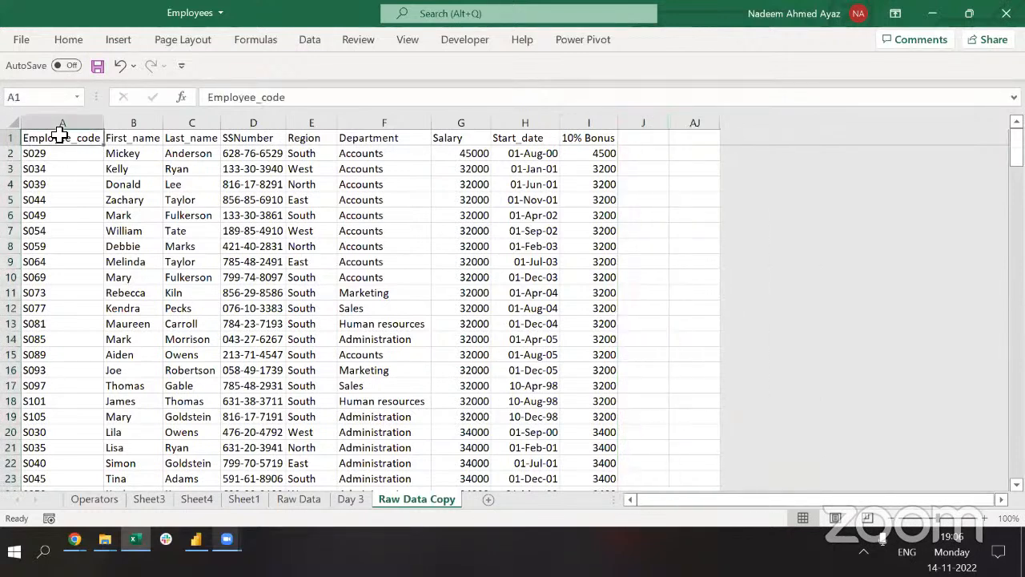
key("ctrl+shift+Right")
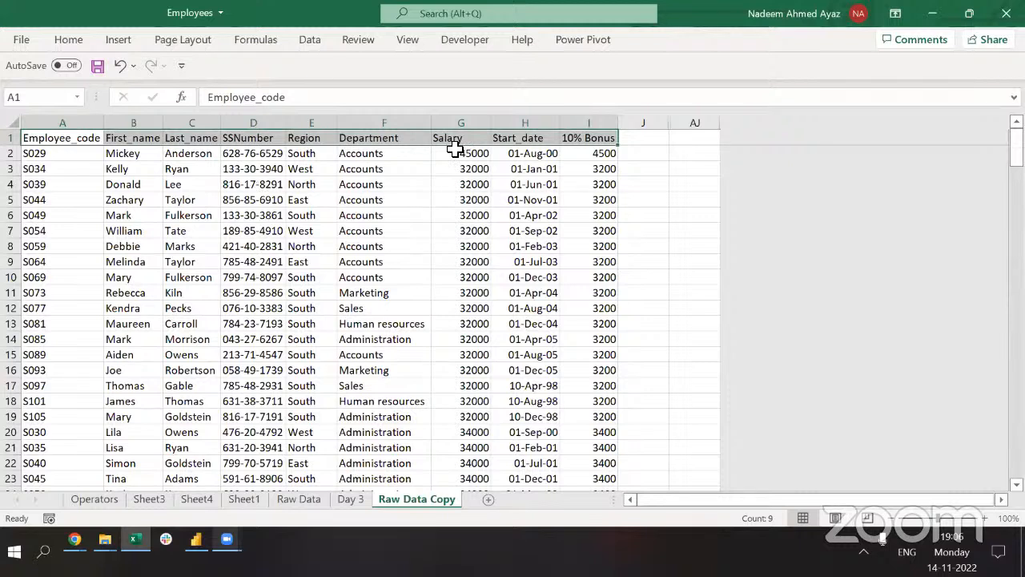
Try to convert the full Raw Data Copy range, from Employee_code through 10% Bonus down to row 100, into a table.
key("ctrl+t")
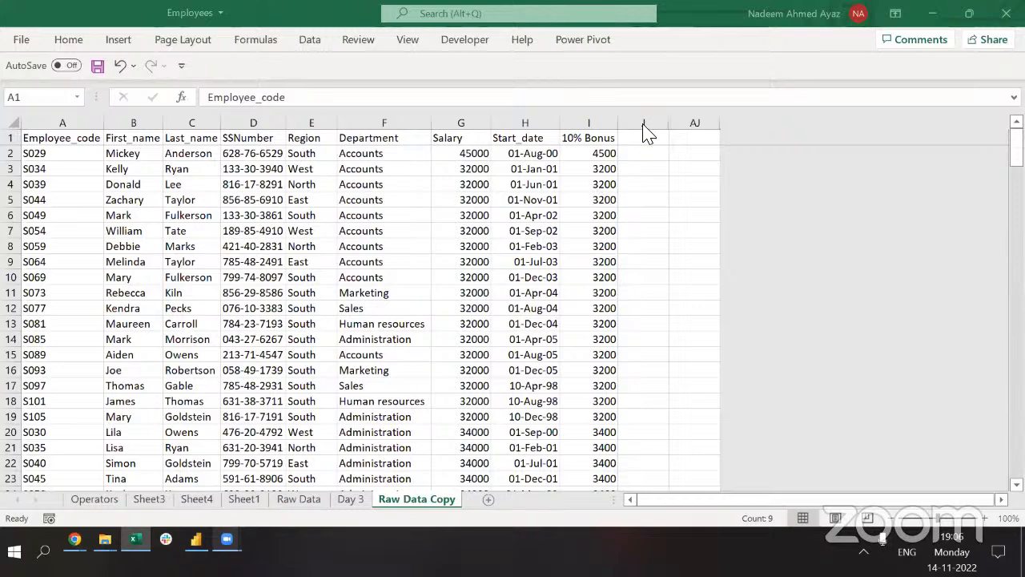
left_click(78, 183)
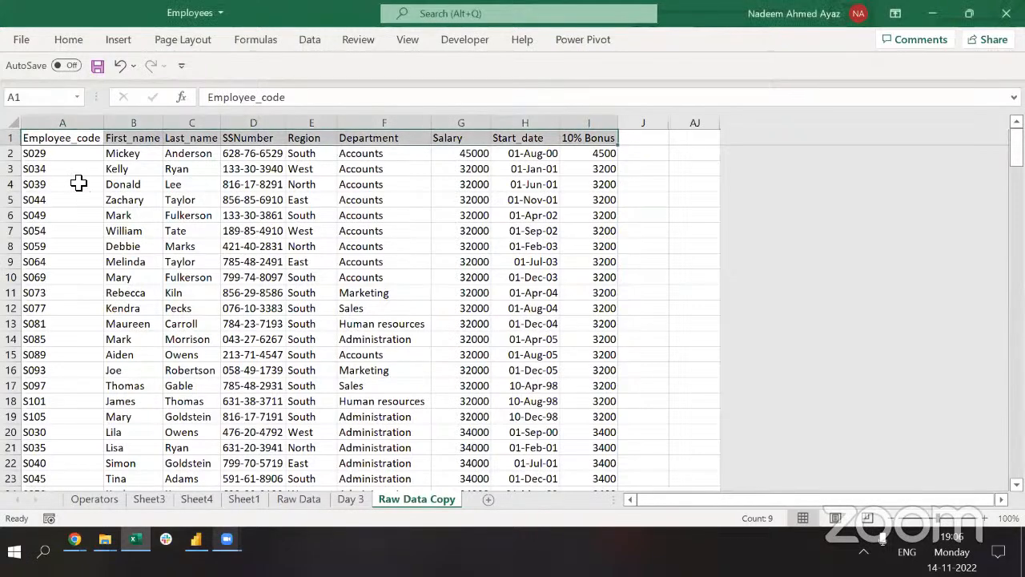
key("ctrl+Down")
key("Down")
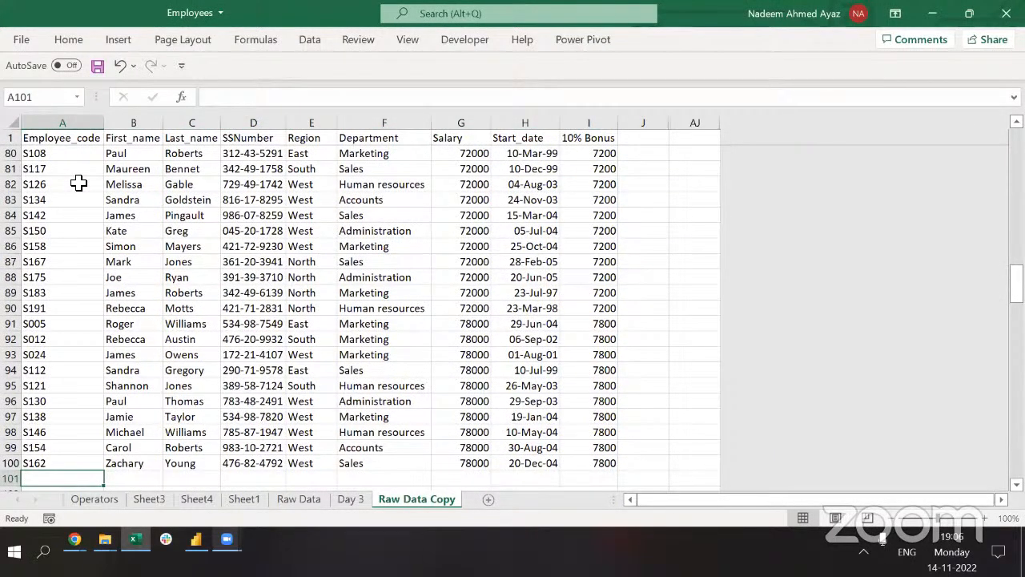
key("ctrl+Down")
key("ctrl+Up")
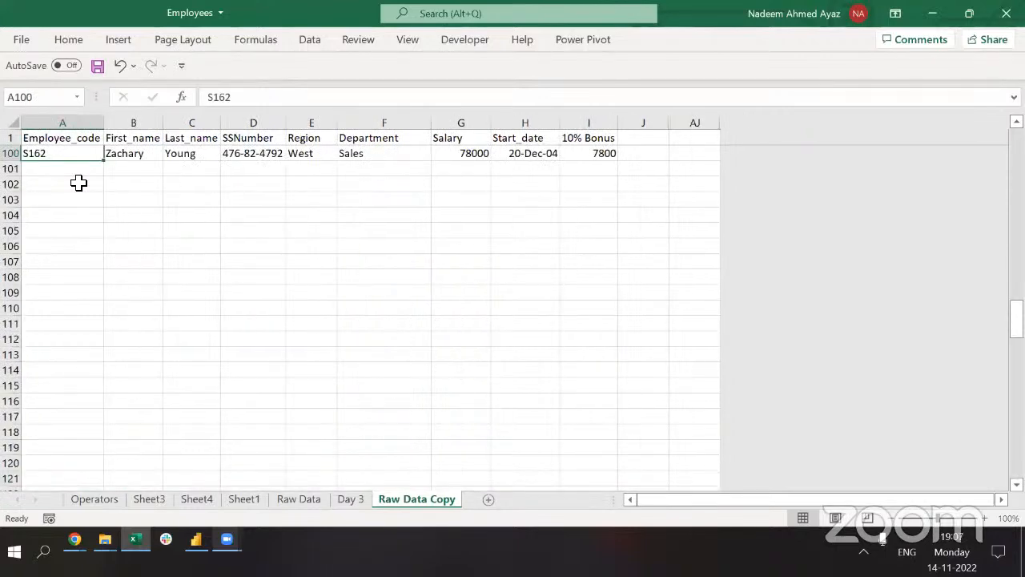
key("ctrl+Up")
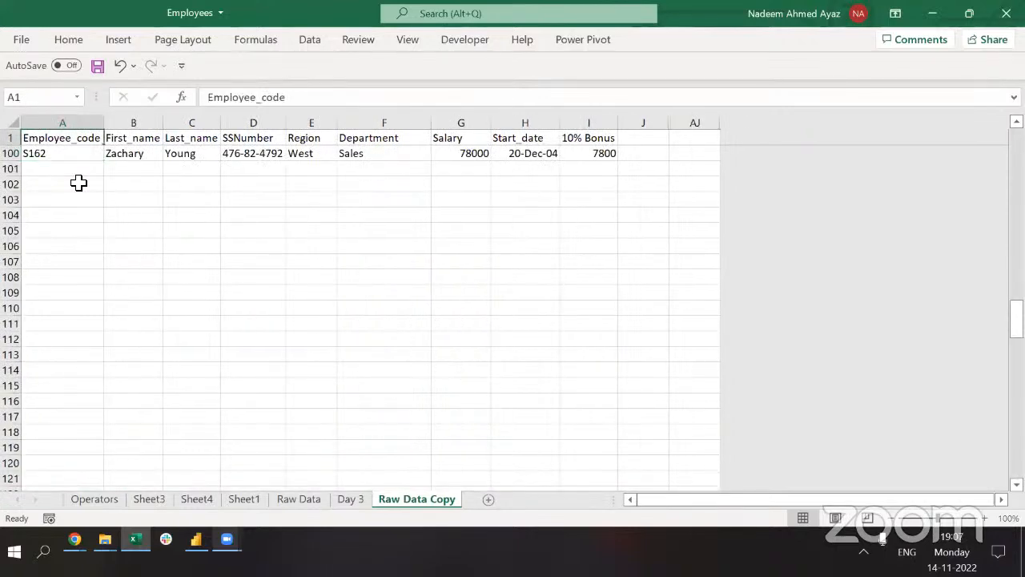
key("ctrl+a")
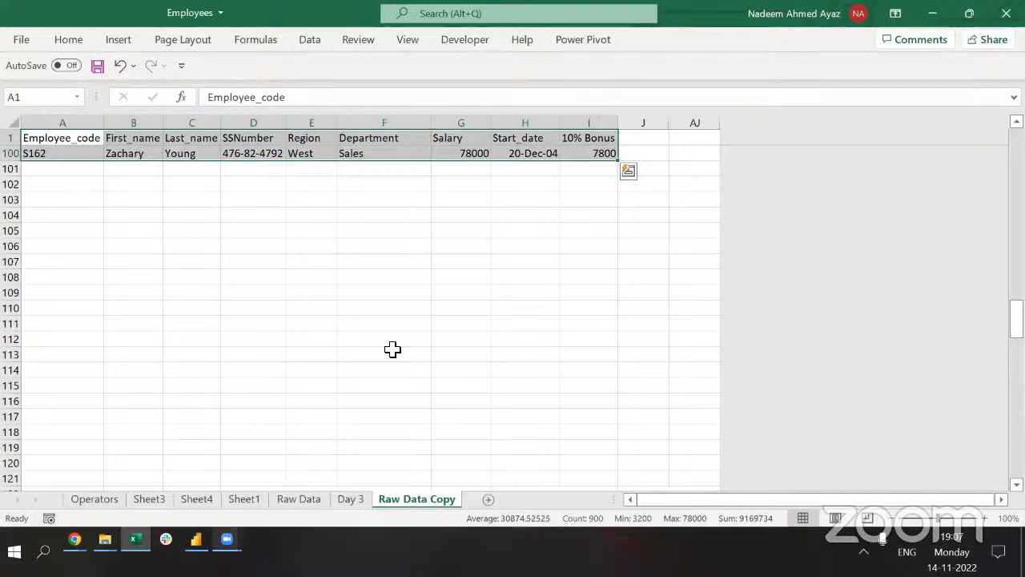
key("ctrl+t")
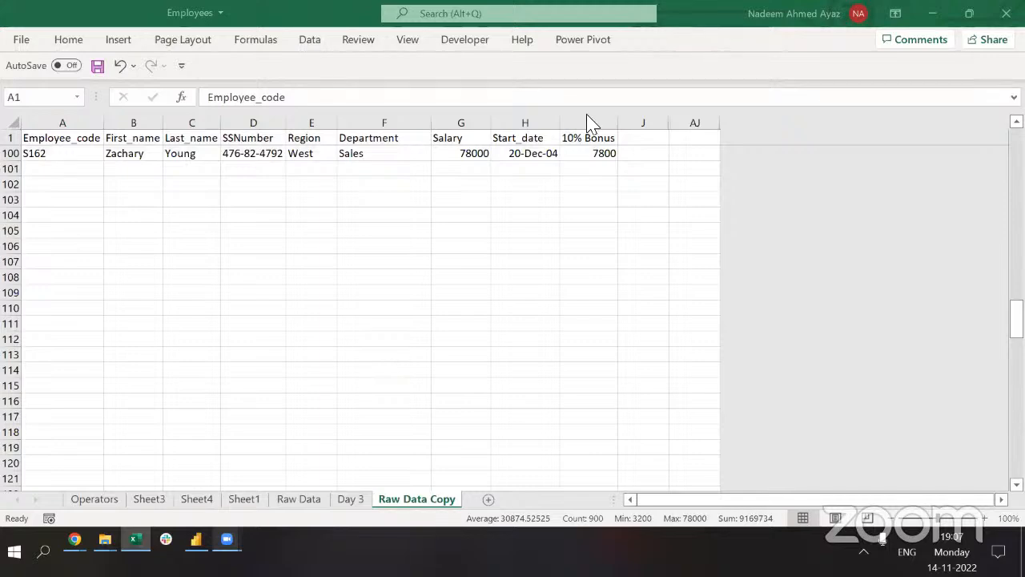
Switch to Chrome to check the YouTube live stream and its chat, and return to the Employees workbook.
mouse_move(82, 537)
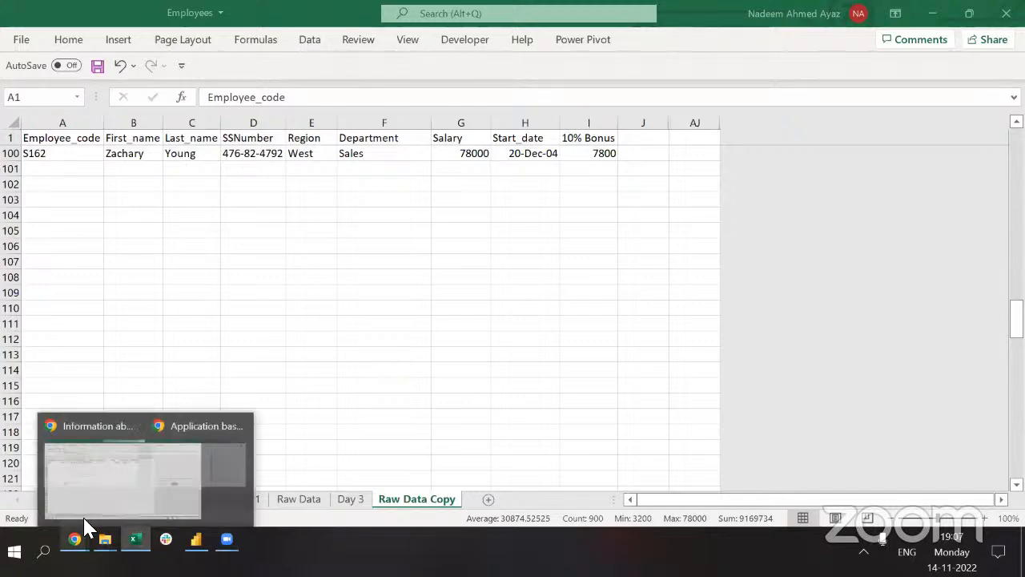
left_click(258, 476)
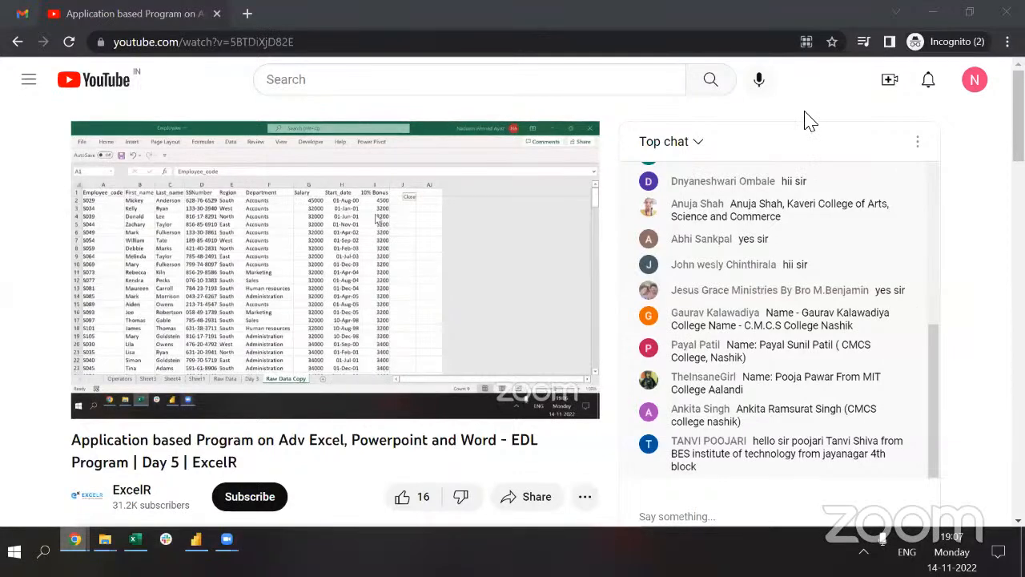
key("alt+Tab")
left_click(298, 234)
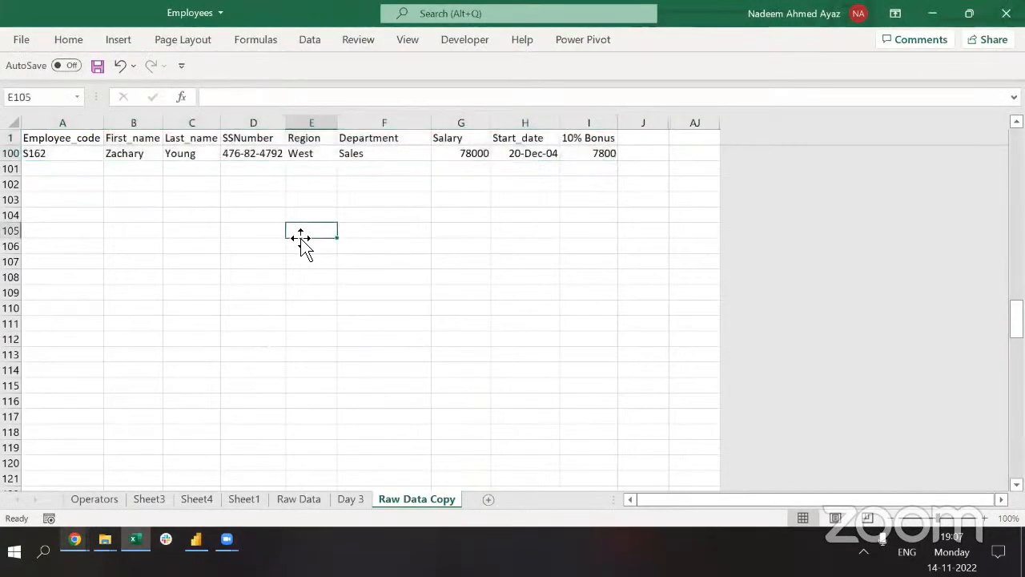
Return to the first records of Raw Data Copy and check where the data ends against the sheet's final row.
left_click(658, 97)
left_click(289, 183)
key("ctrl+Up")
key("ctrl+Up")
scroll(290, 183, "up", 20)
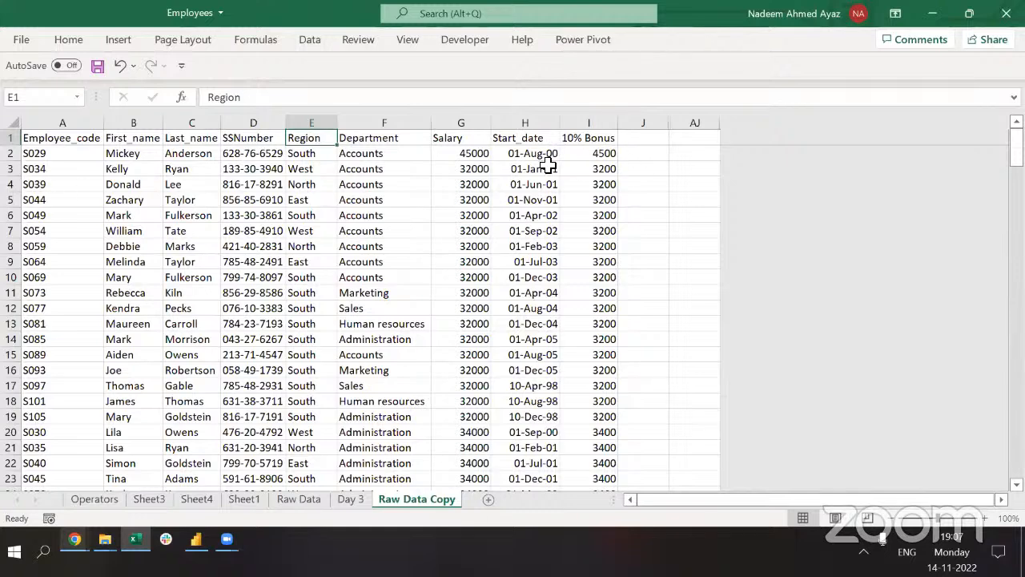
key("ctrl+Home")
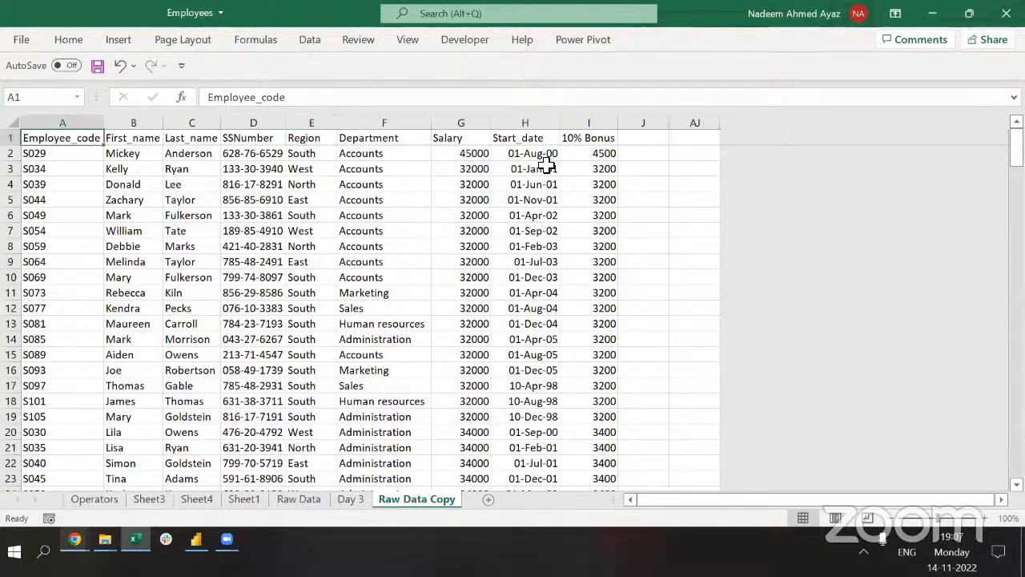
key("ctrl+Down")
key("ctrl+Down")
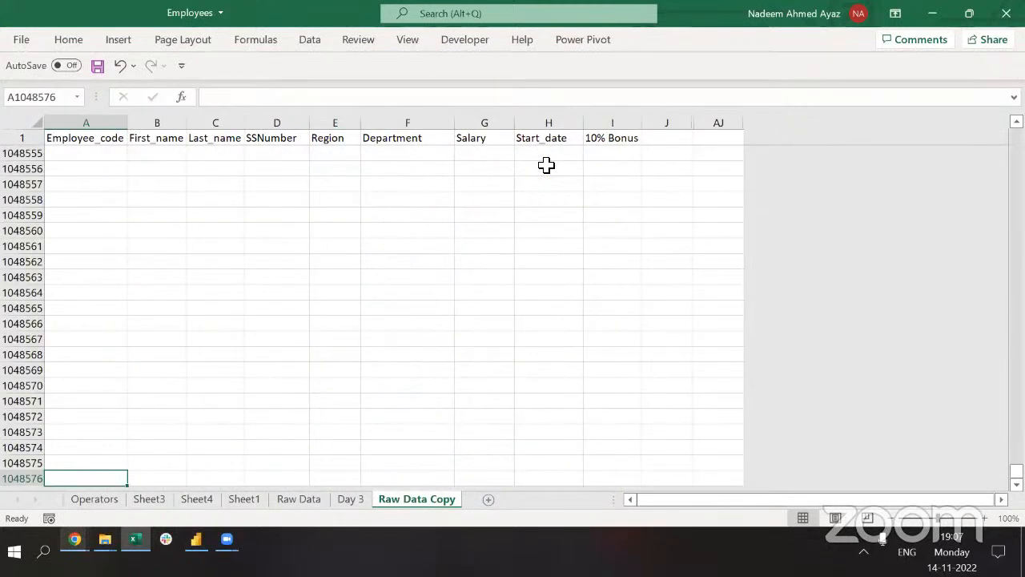
key("Up")
key("ctrl+Up")
Select several blank rows from row 103 beneath the last record and return to the Employee_code header.
key("Down")
key("Down")
key("Down")
key("shift+space")
key("shift+Down")
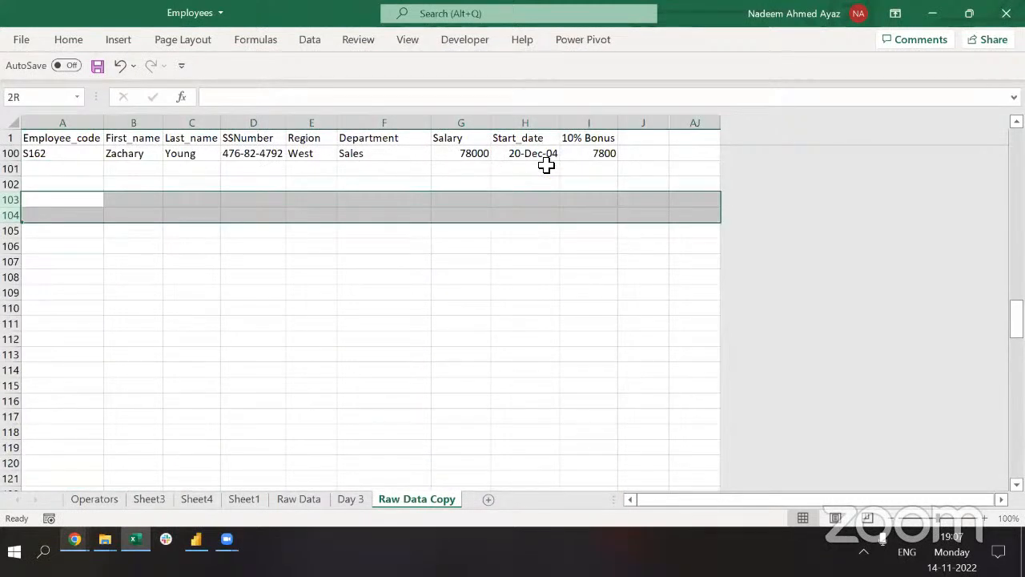
key("shift+Down")
key("shift+Down")
key("shift+Down")
key("shift+Down")
key("shift+Down")
key("ctrl+Home")
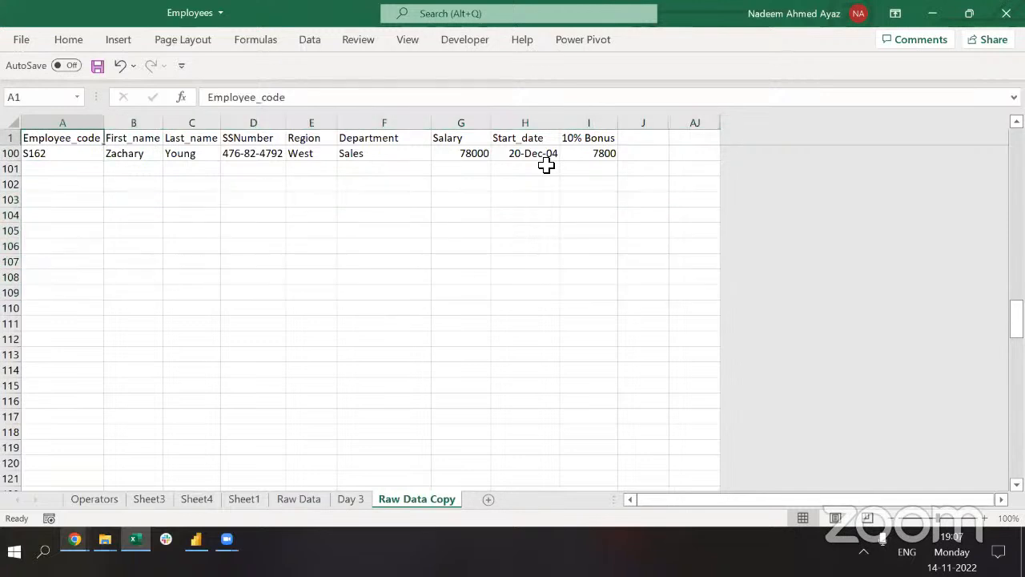
Select the Employee_code through 10% Bonus columns down to the sheet's last row and return to cell A1.
key("ctrl+shift+Down")
key("ctrl+shift+Down")
key("ctrl+shift+Right")
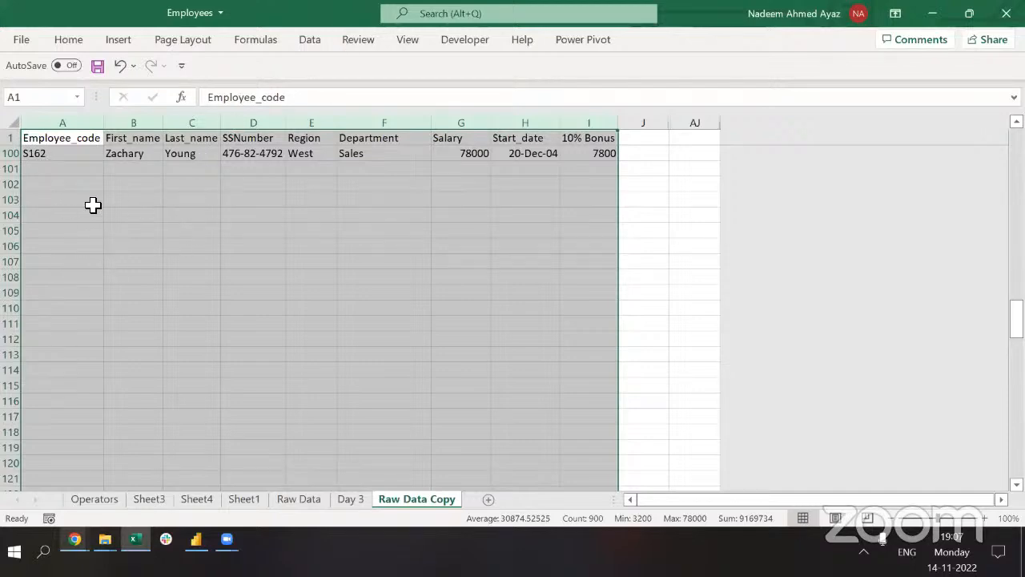
key("Up")
key("Down")
key("Up")
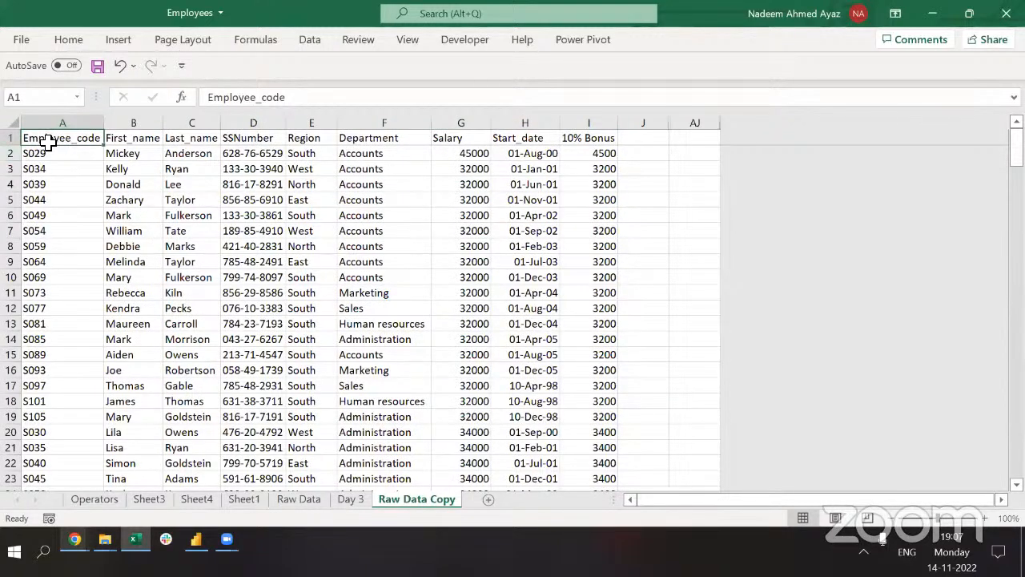
Insert a PivotTable from Raw Data Copy range A1:I100 on a new worksheet and widen its field list.
left_click(120, 48)
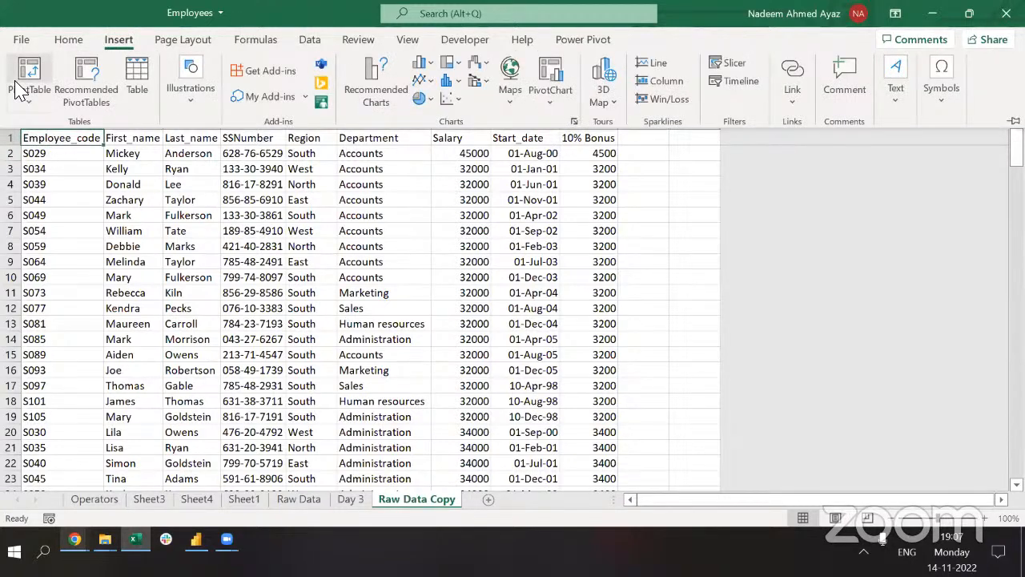
left_click(27, 73)
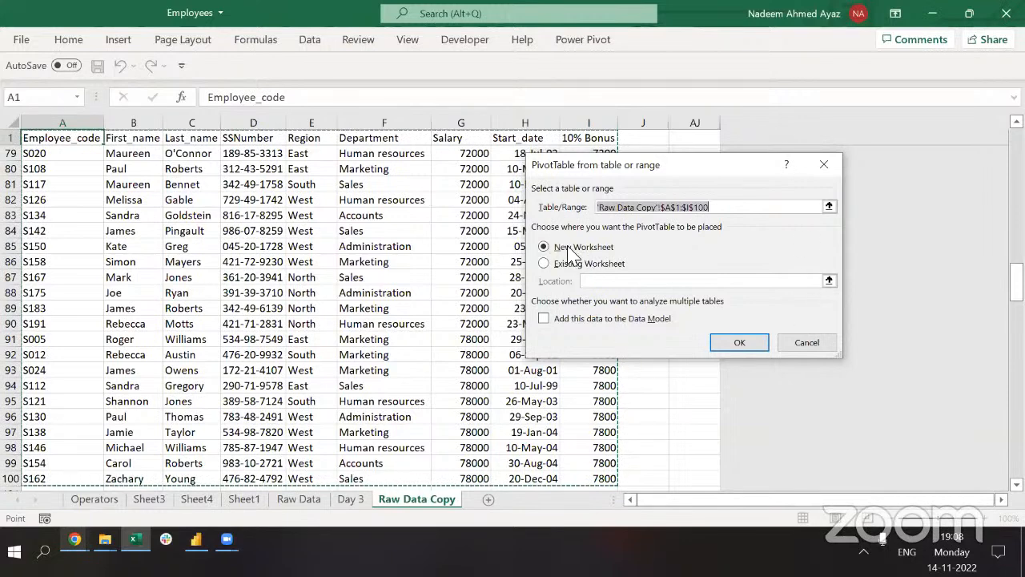
left_click(740, 344)
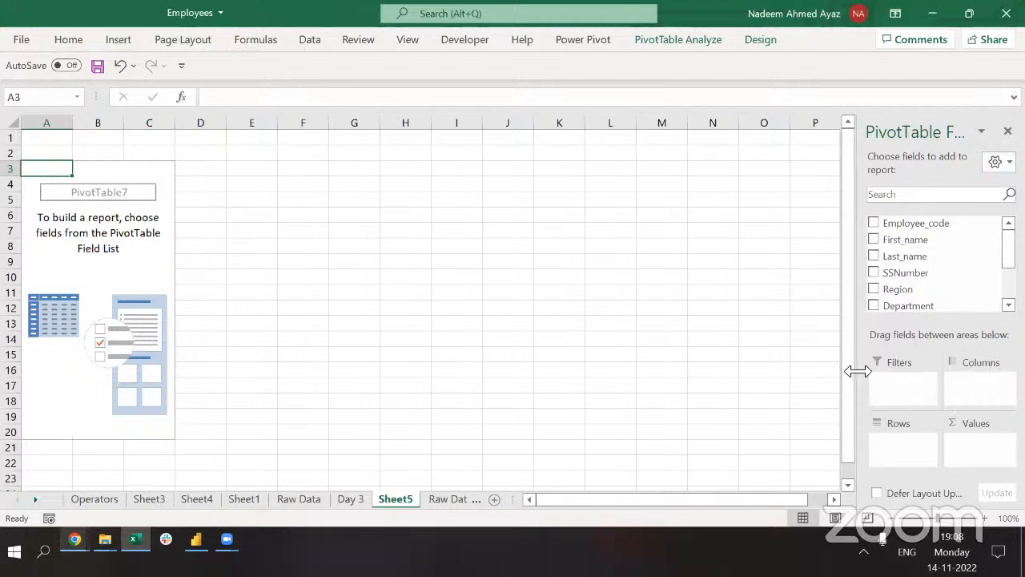
left_click_drag(856, 370, 803, 361)
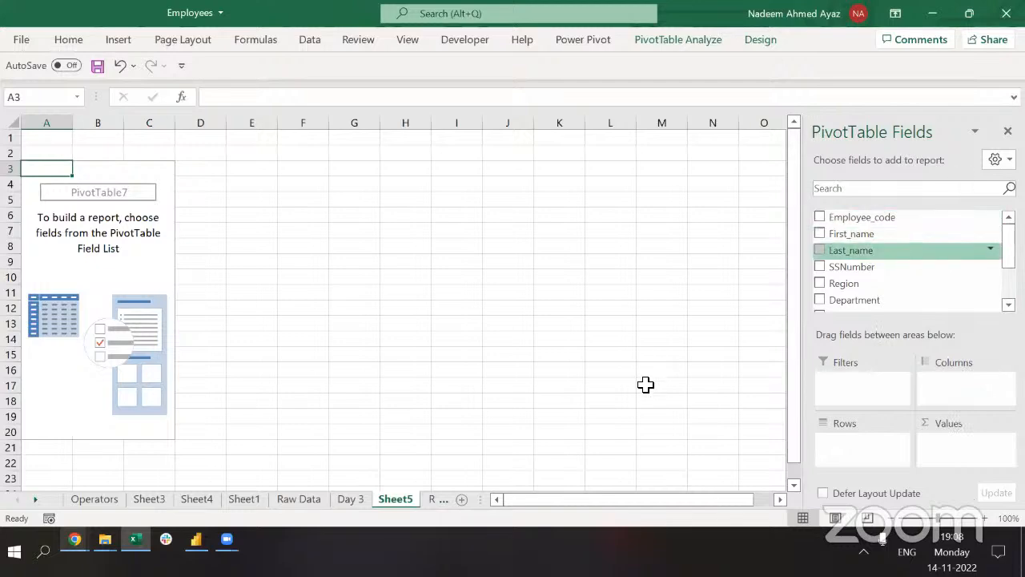
Review the Department column in Raw Data Copy, add Department to the PivotTable's rows, and select the listed departments.
left_click(429, 500)
left_click(362, 498)
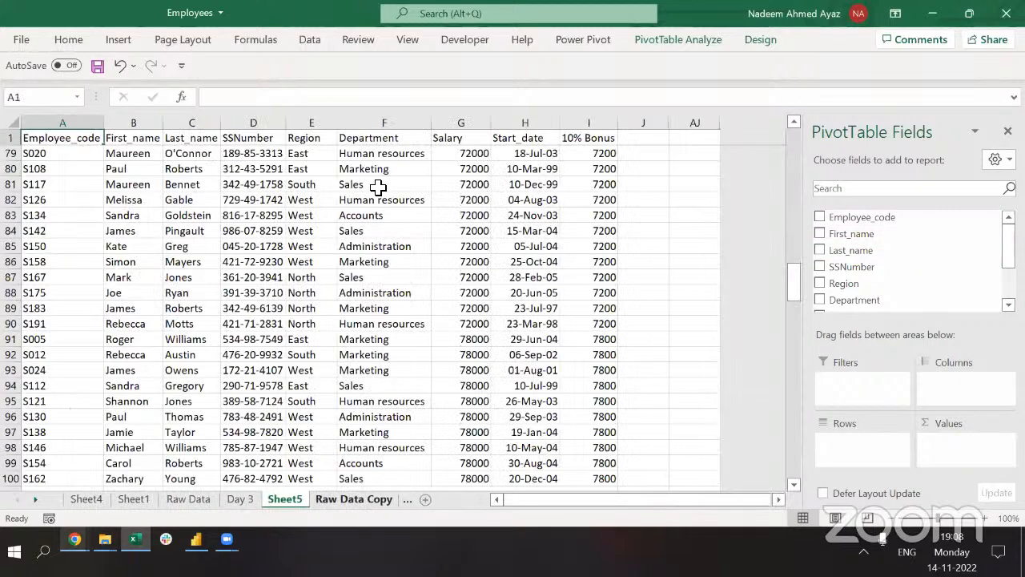
left_click(371, 122)
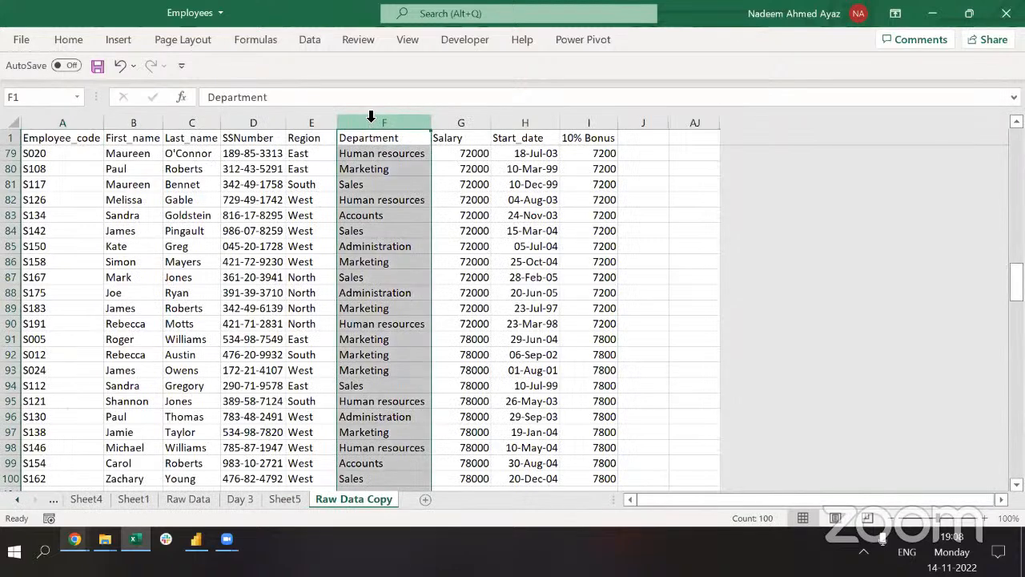
left_click(288, 498)
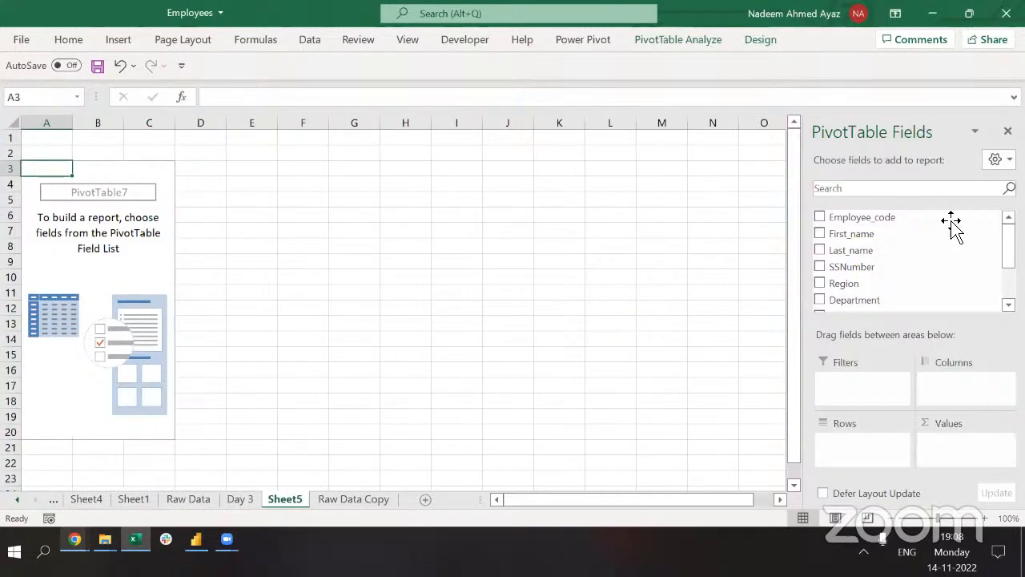
scroll(945, 290, "down", 1)
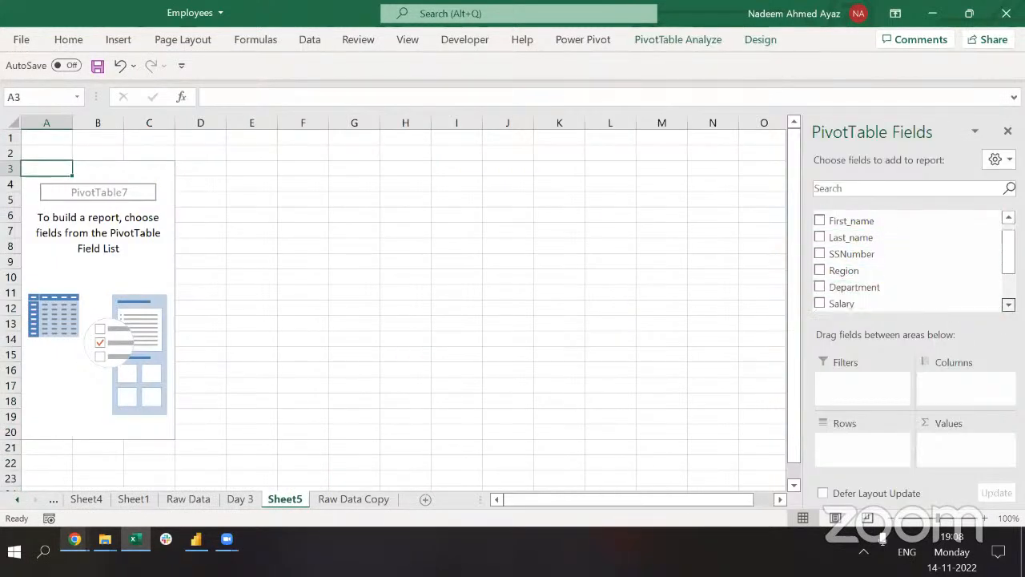
left_click_drag(870, 274, 854, 462)
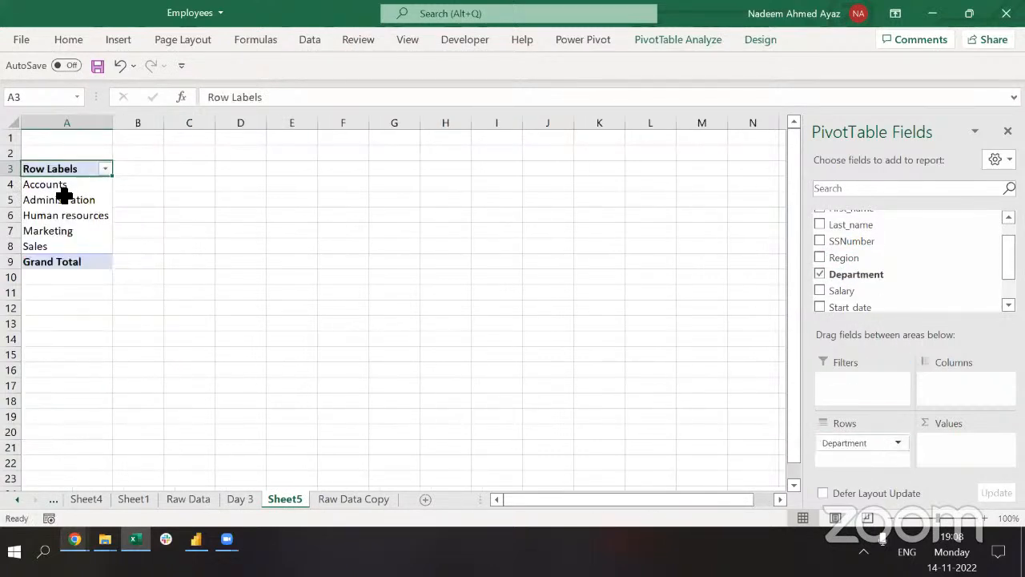
left_click_drag(63, 186, 51, 246)
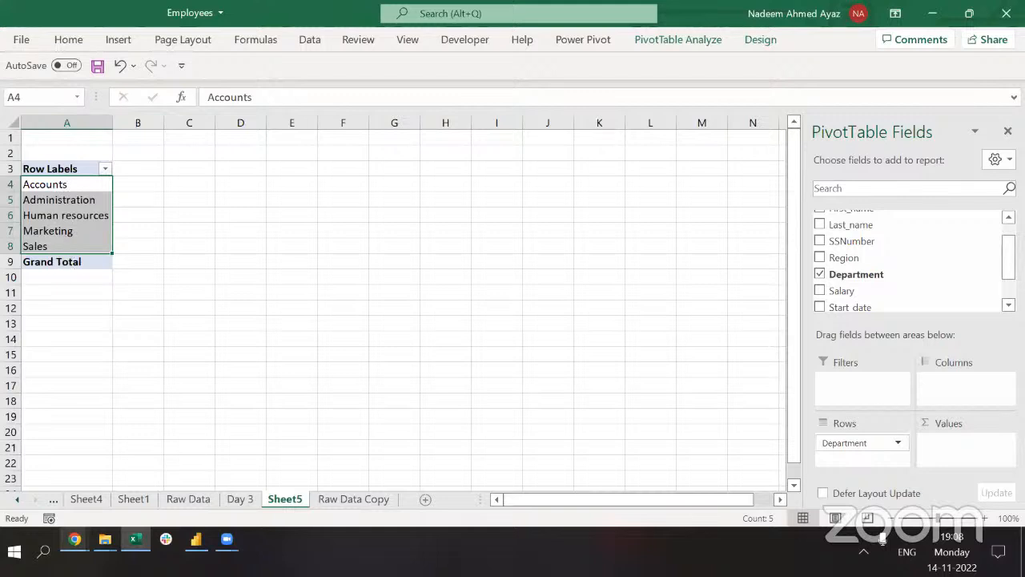
Add Employee_code to the PivotTable's values as a count and glance back at the source data.
scroll(881, 256, "up", 2)
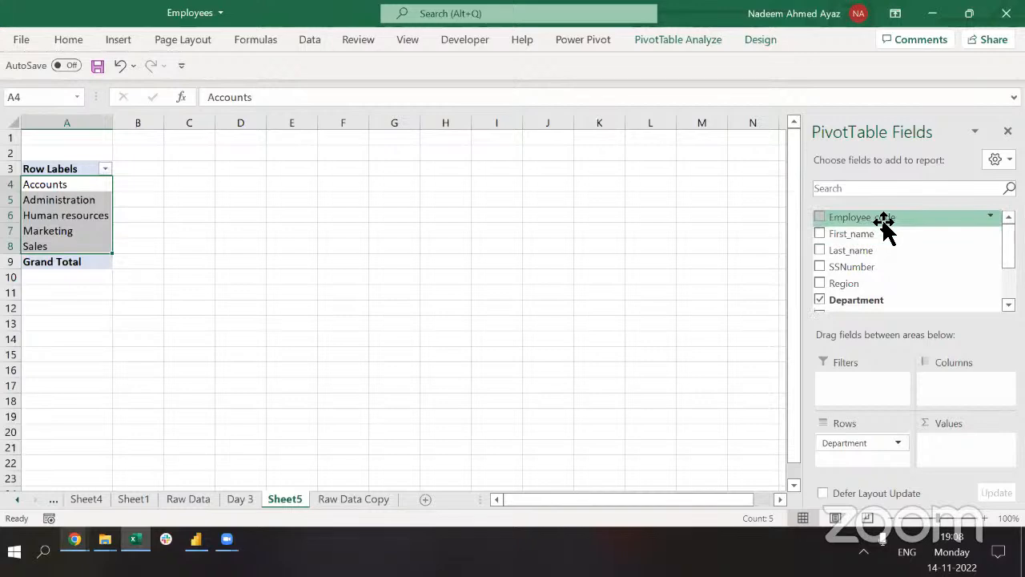
left_click_drag(884, 226, 973, 461)
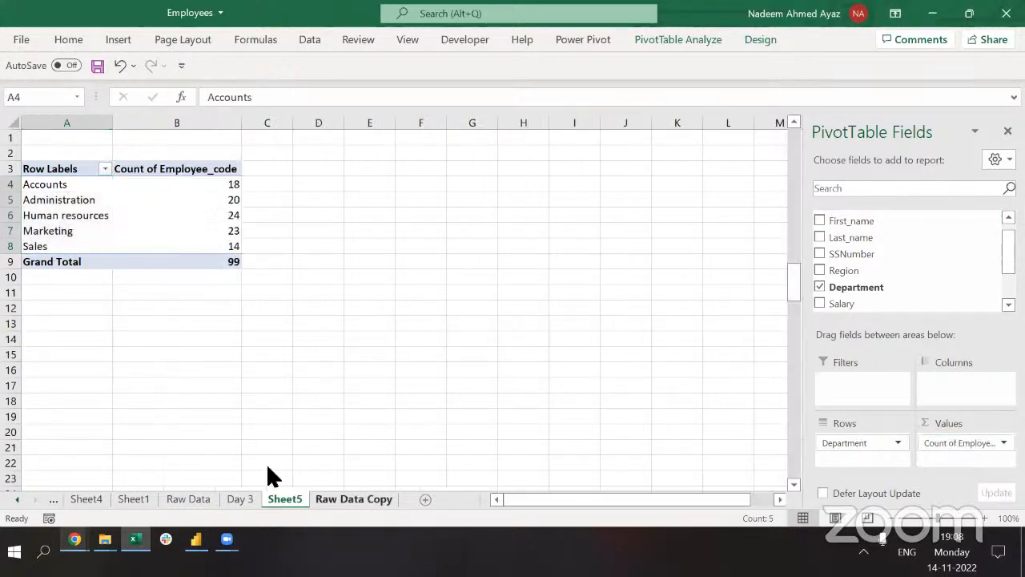
key("ctrl+Page_Down")
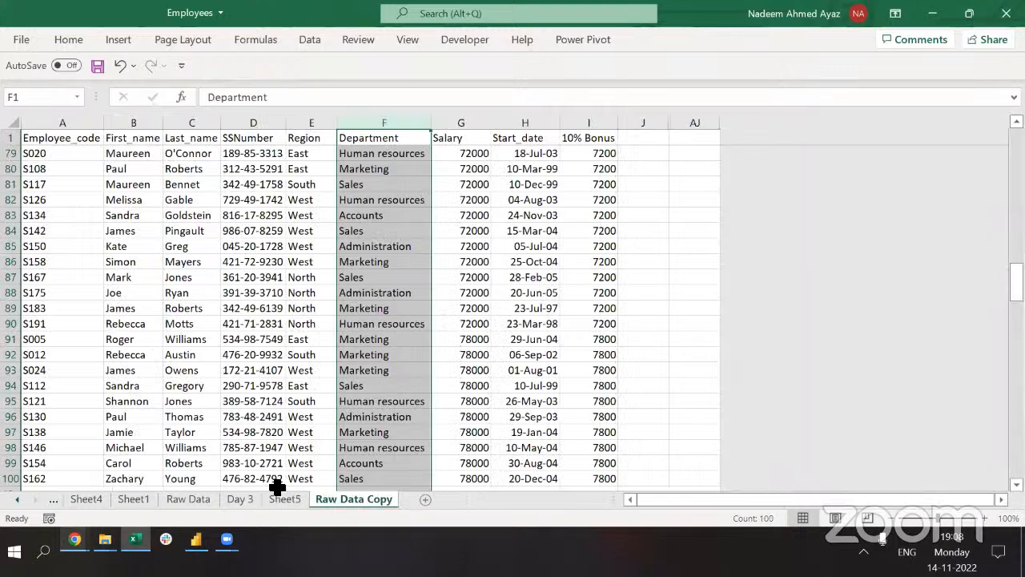
left_click(280, 498)
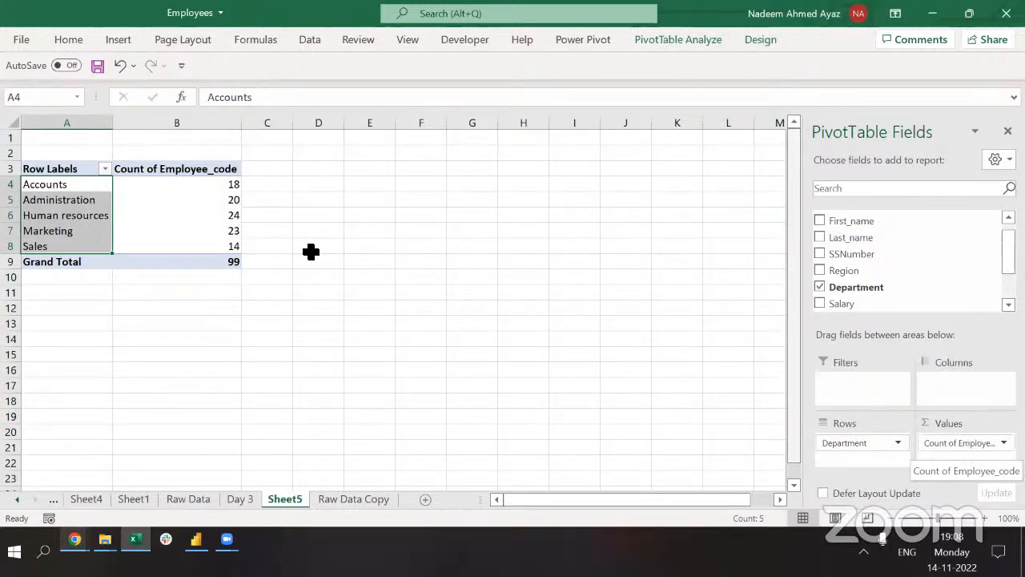
Examine the Employee_code entries in Raw Data Copy and return to the PivotTable on Sheet5.
left_click(324, 498)
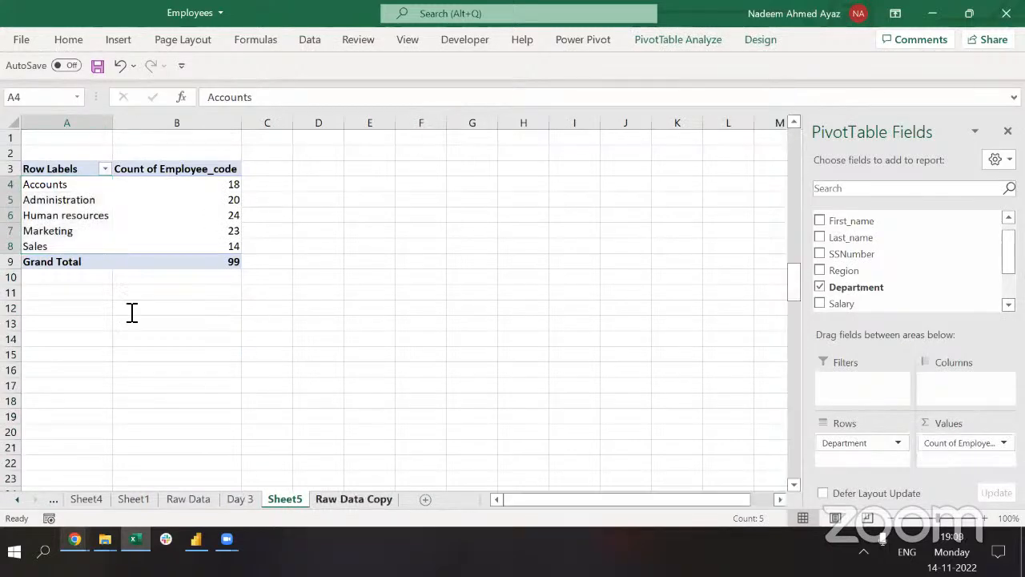
left_click(63, 126)
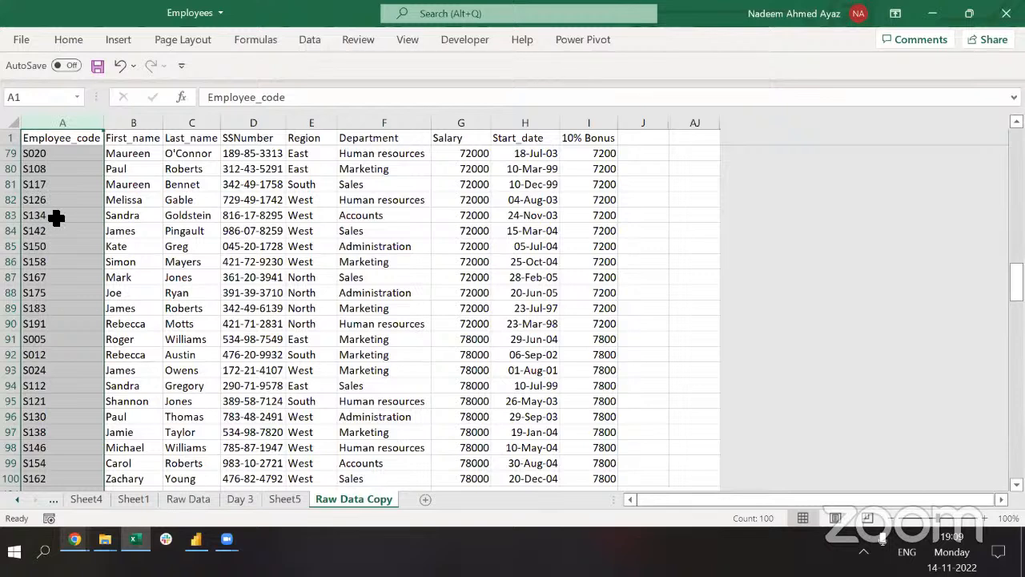
left_click_drag(56, 217, 19, 235)
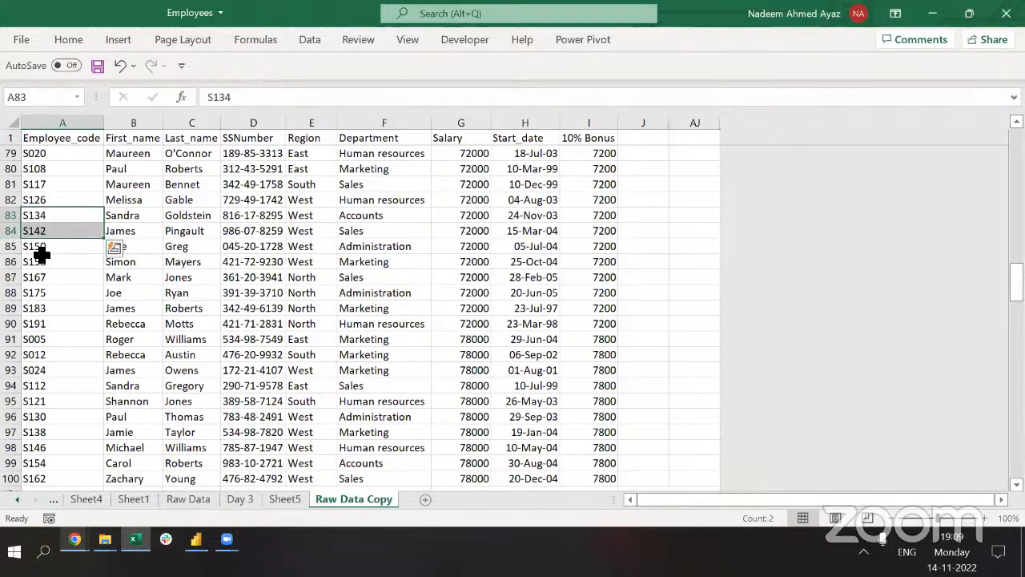
left_click(287, 498)
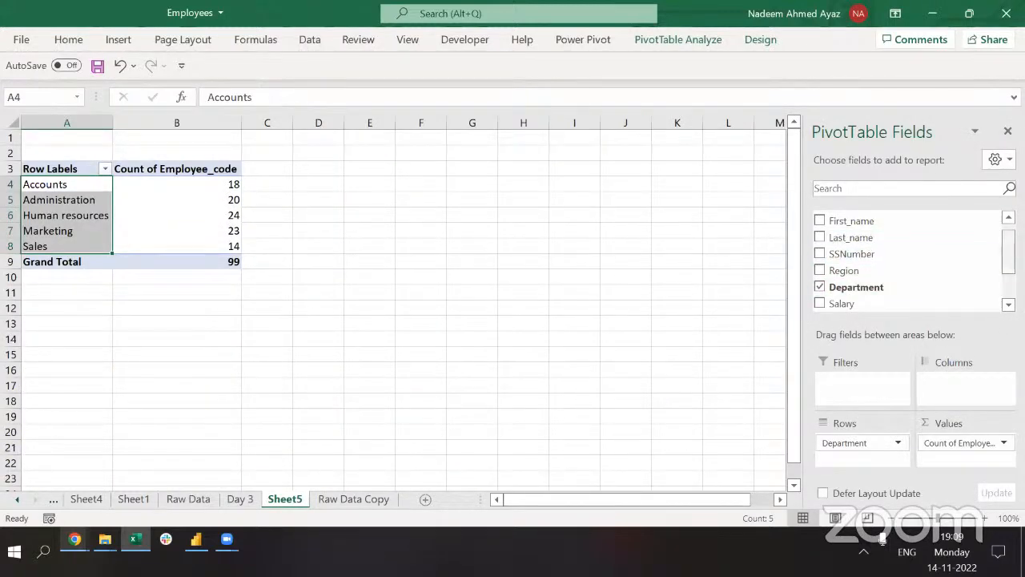
Add Salary to the PivotTable's values as a sum and check it against the Salary column in Raw Data Copy.
scroll(876, 304, "down", 2)
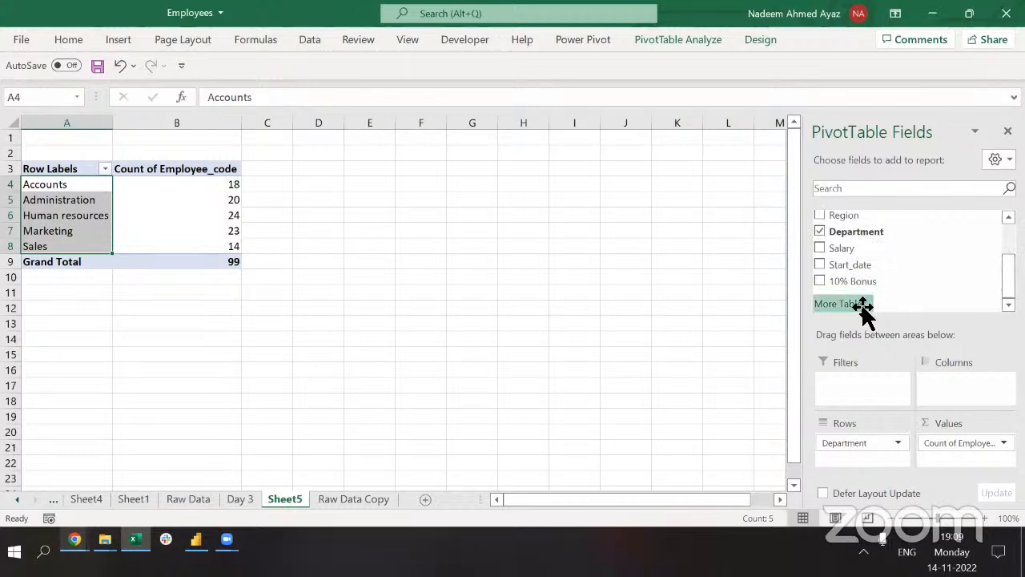
left_click_drag(842, 247, 961, 453)
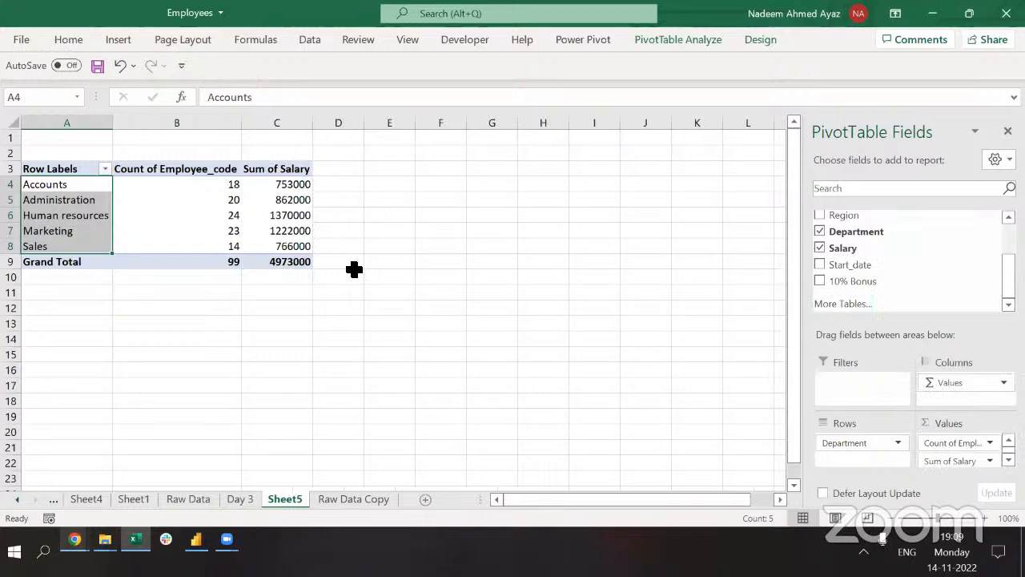
key("ctrl+Page_Down")
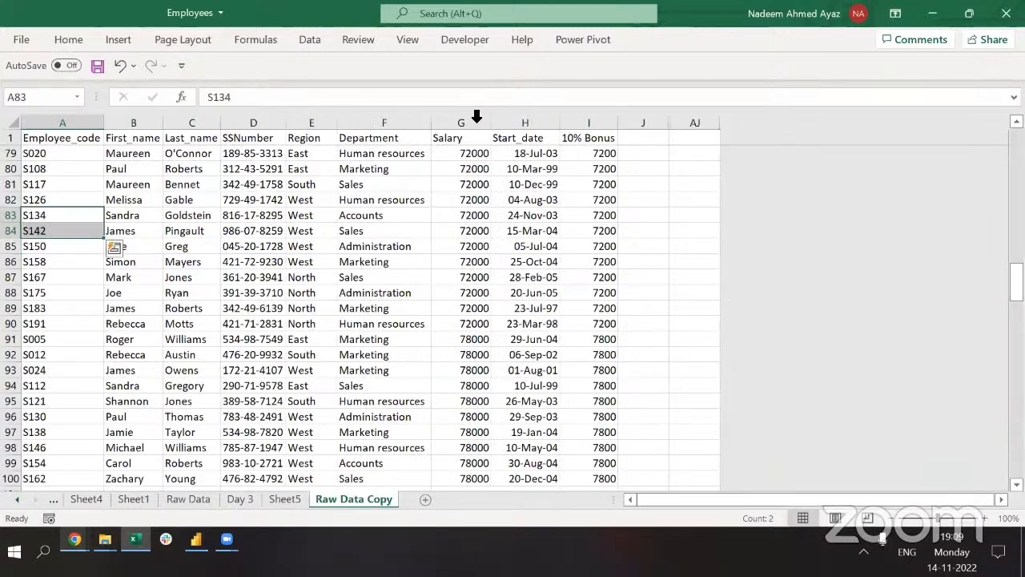
left_click(472, 118)
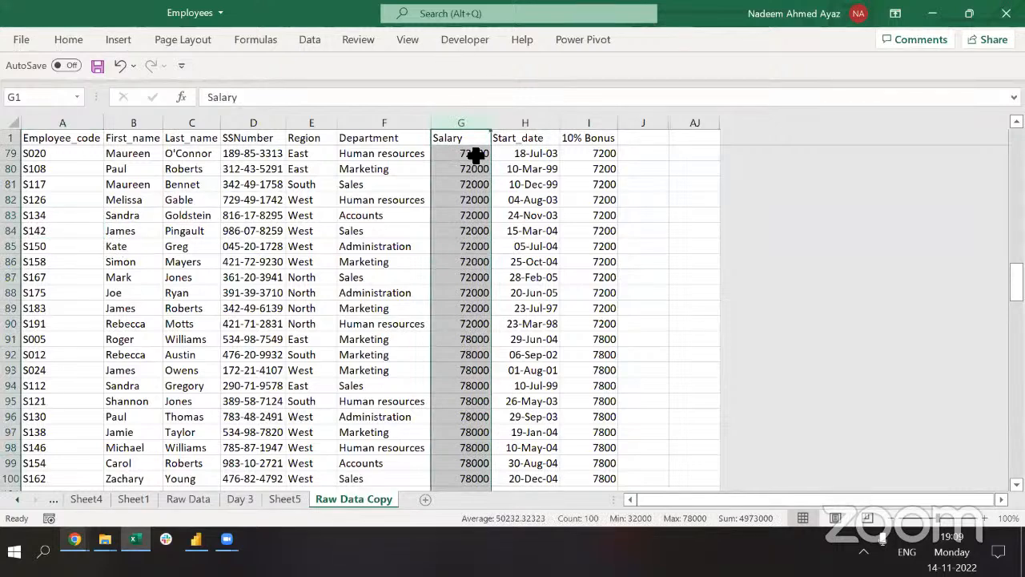
key("ctrl+Page_Up")
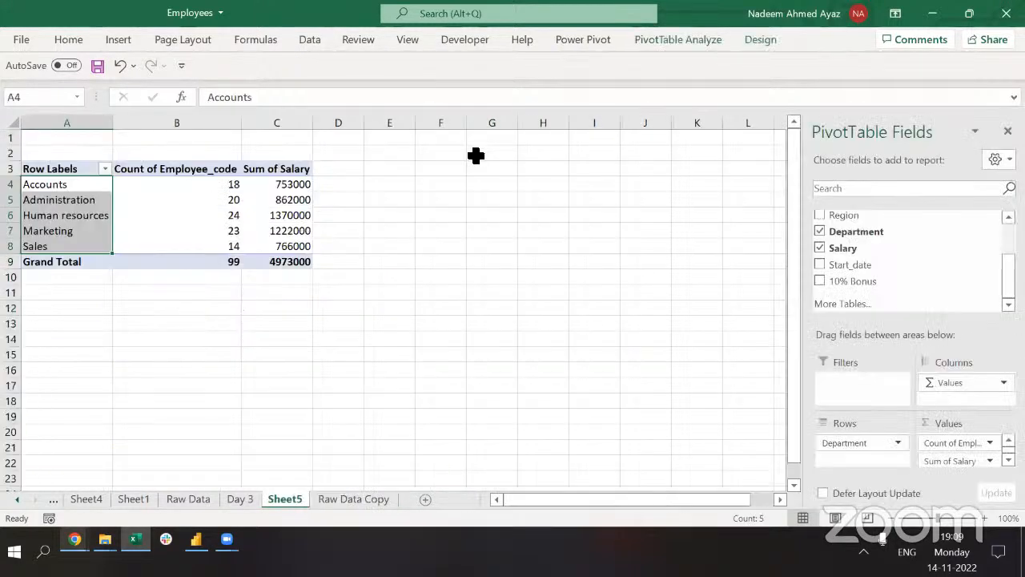
Try Count and Average as the summary function for Salary, cancel, and remove Salary from the PivotTable's values.
left_click(953, 461)
left_click(945, 442)
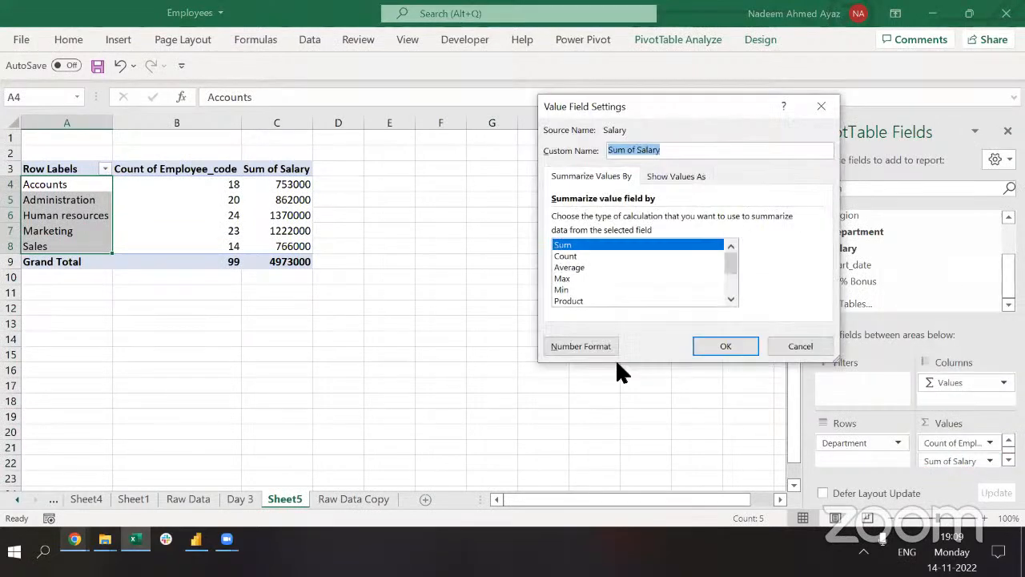
left_click(585, 254)
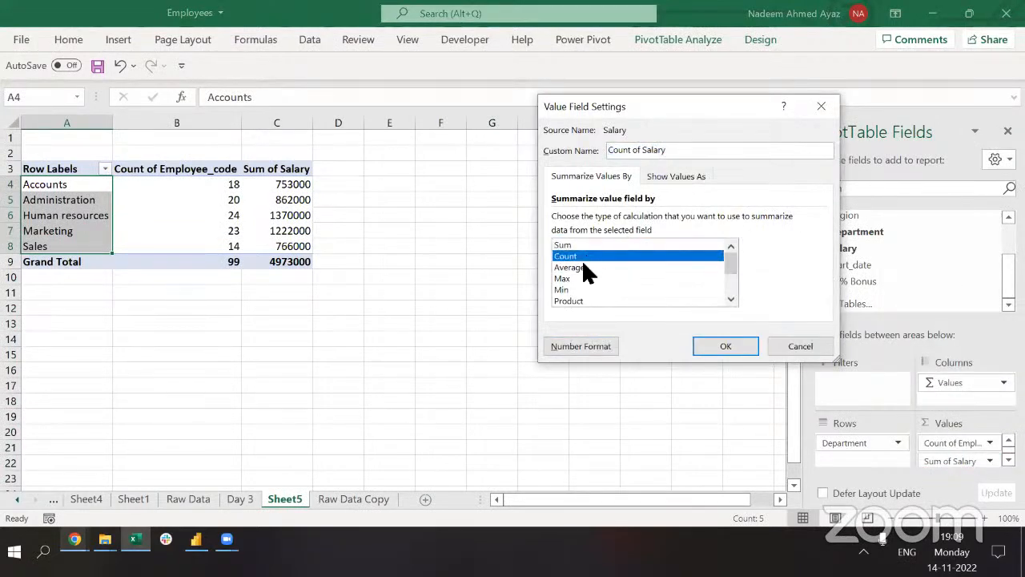
left_click(580, 267)
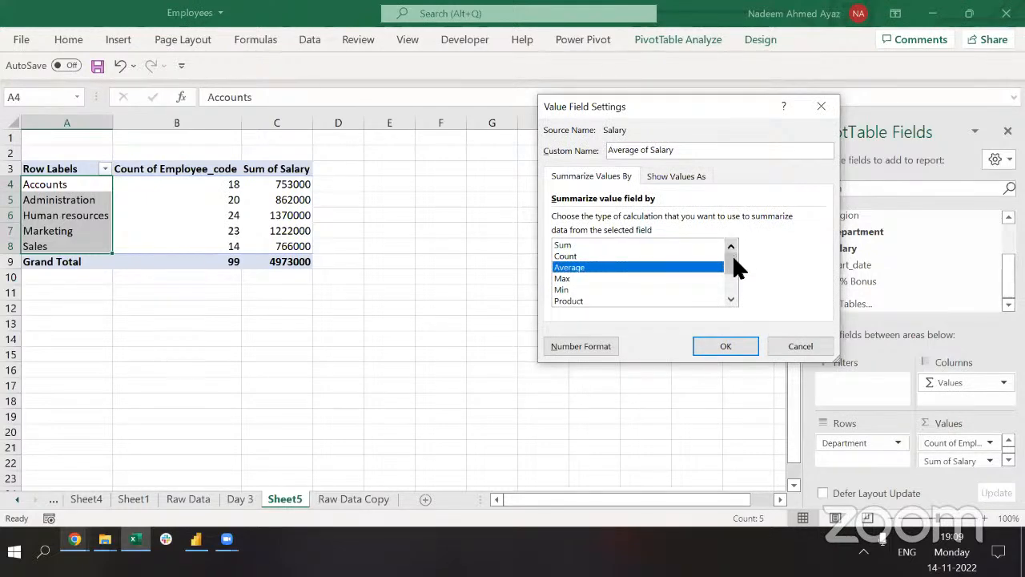
left_click_drag(732, 255, 732, 281)
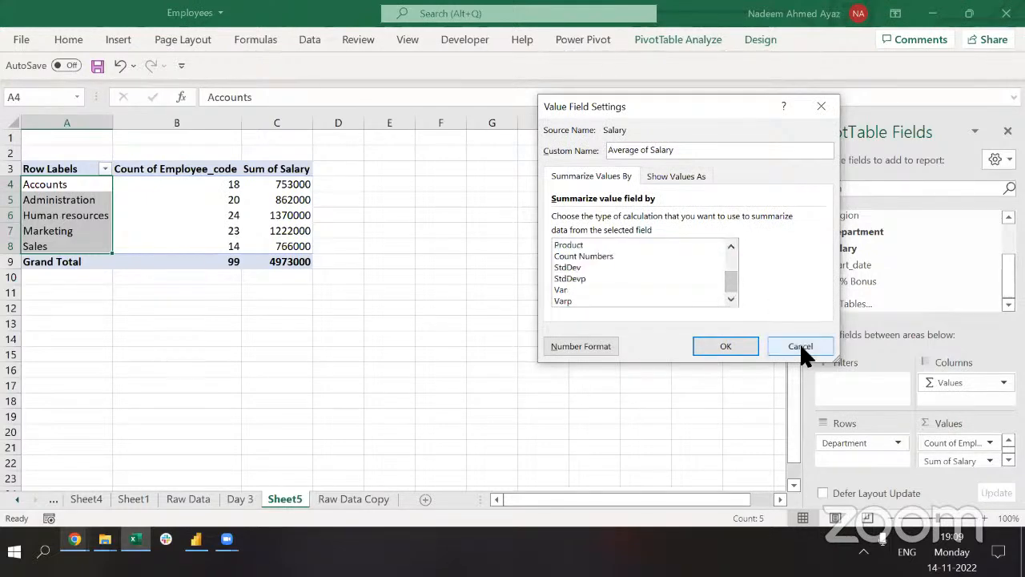
left_click(799, 345)
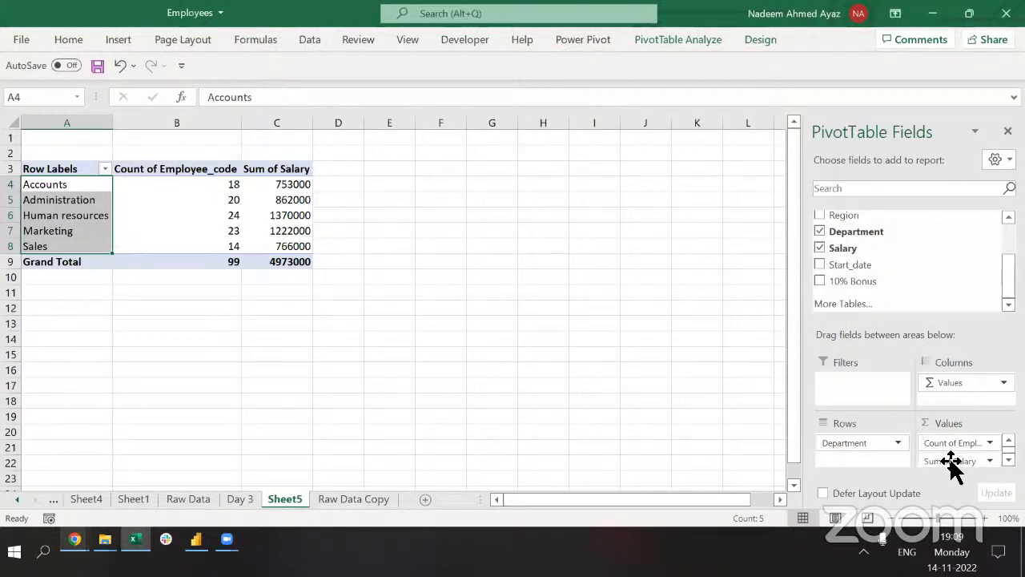
left_click_drag(951, 461, 931, 270)
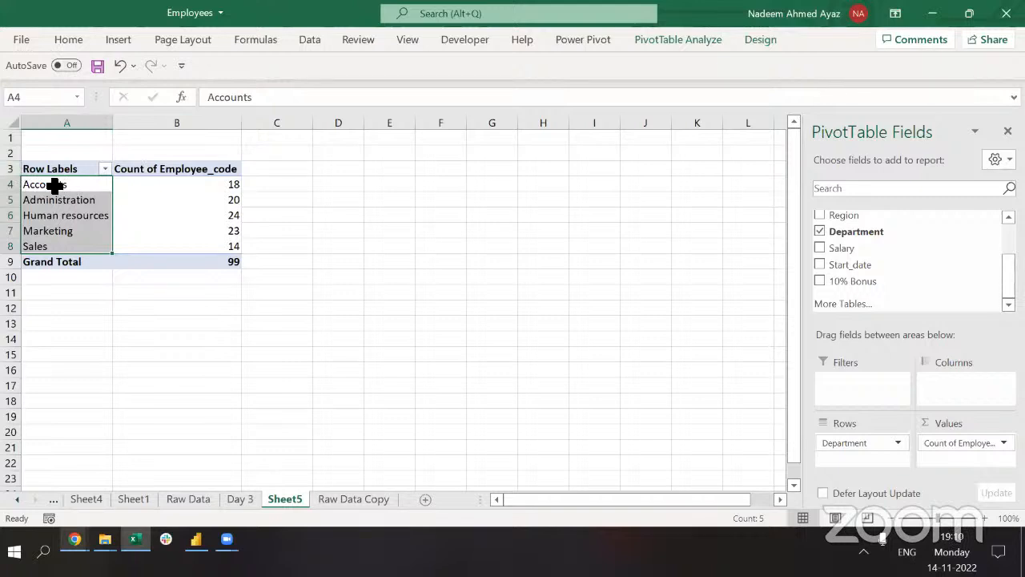
Examine the department labels and their employee counts in the PivotTable on Sheet5.
left_click_drag(55, 185, 50, 258)
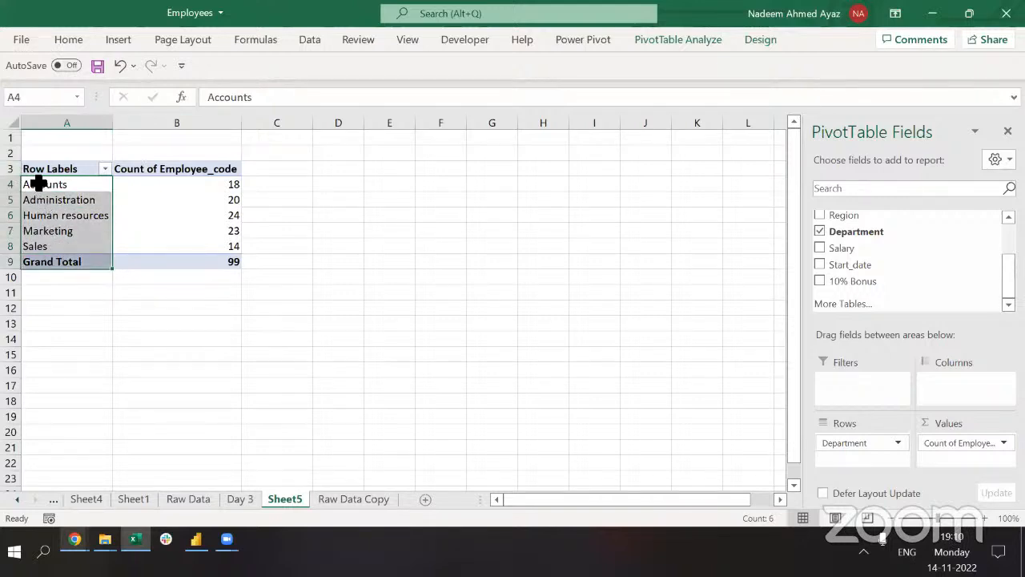
left_click_drag(38, 185, 38, 248)
left_click_drag(215, 183, 213, 263)
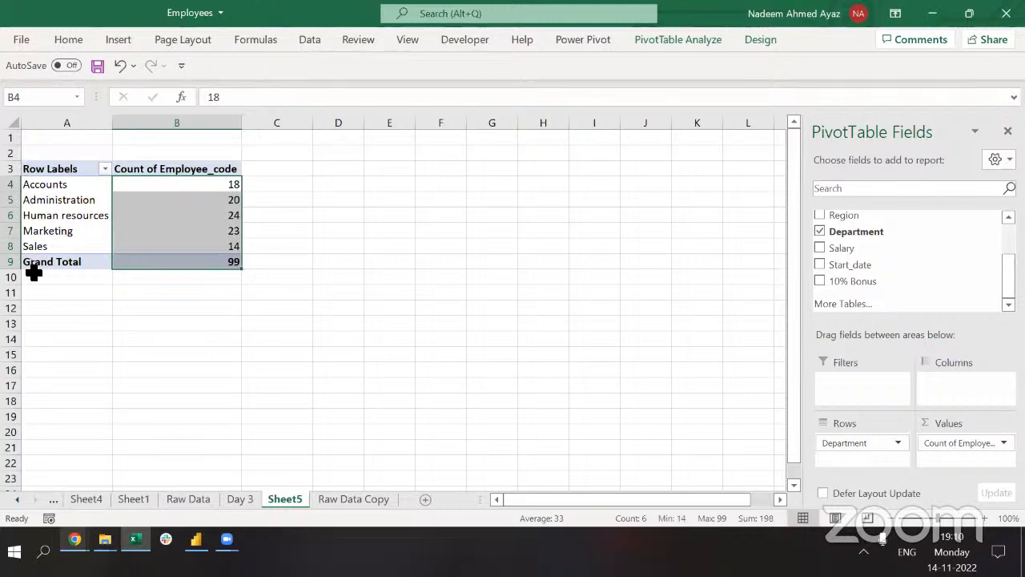
left_click(340, 399)
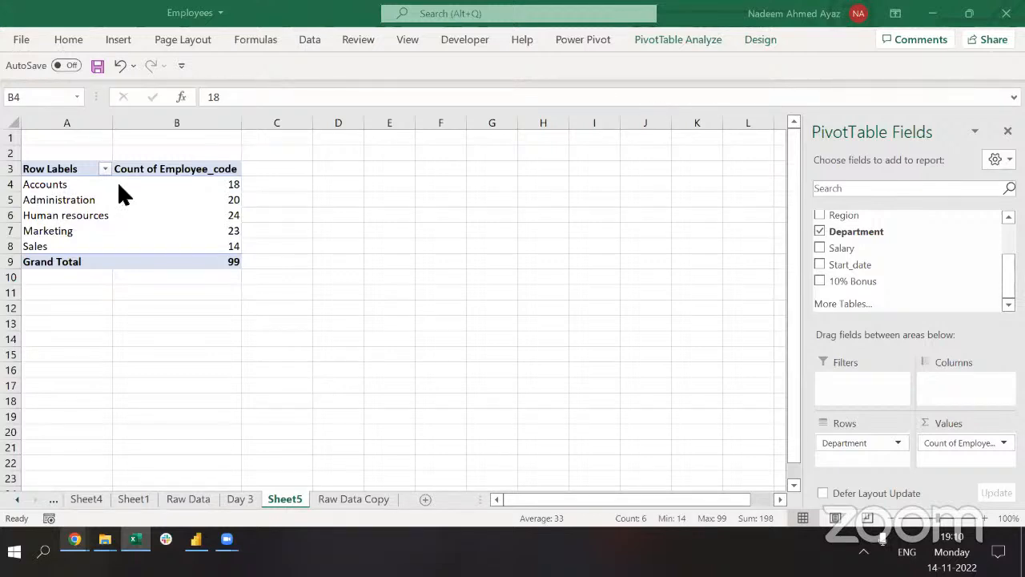
Review the Department column in Raw Data Copy and return to the PivotTable on Sheet5.
left_click(316, 494)
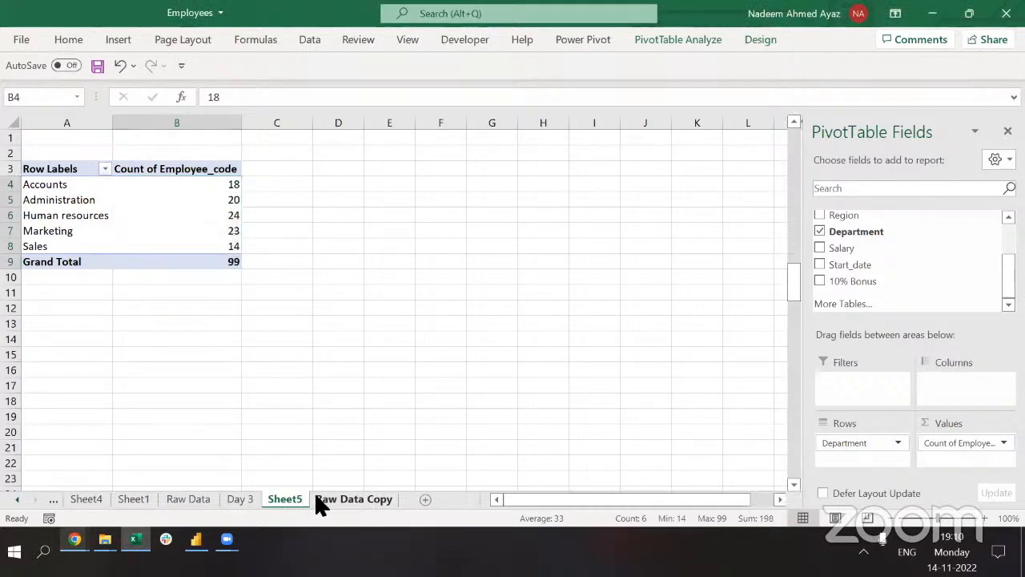
left_click(316, 497)
left_click_drag(366, 138, 385, 339)
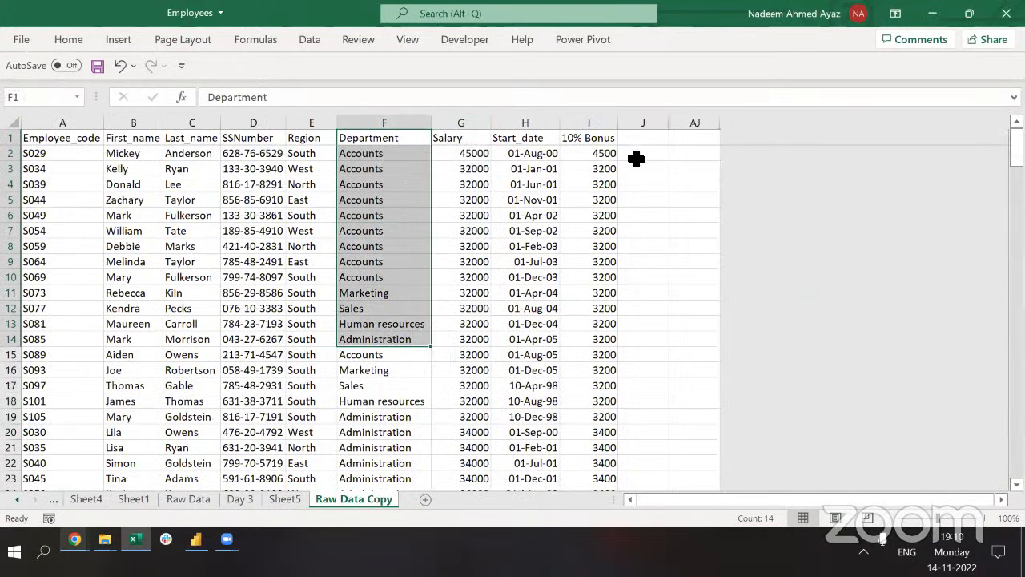
left_click(385, 123)
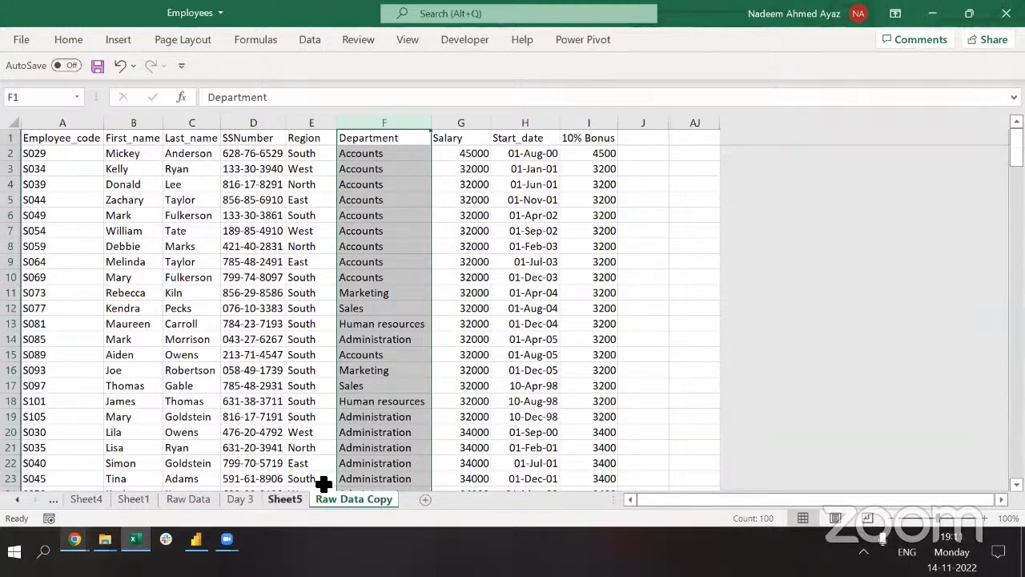
left_click(285, 498)
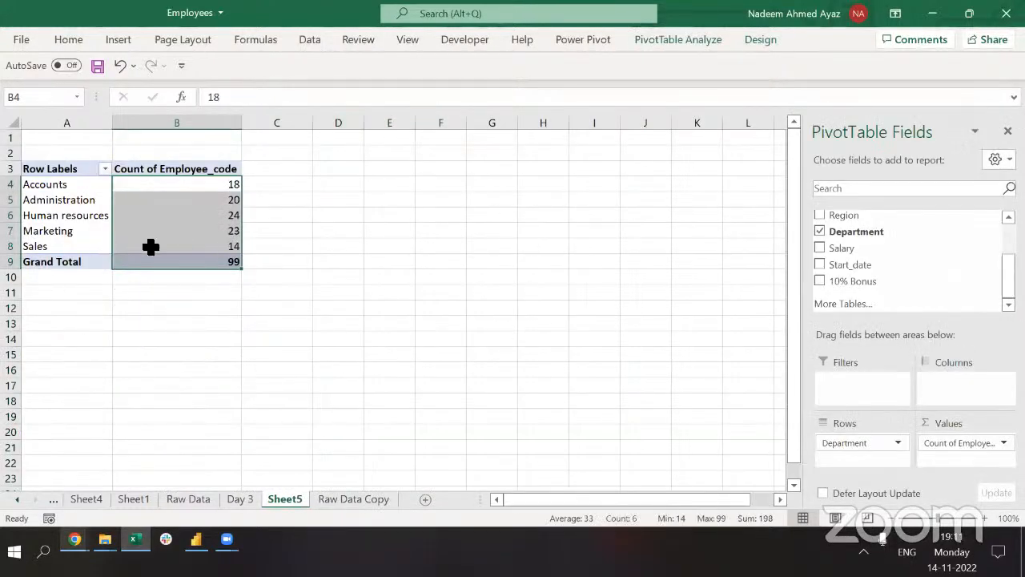
left_click(317, 227)
Check the extent of the Raw Data Copy source by selecting columns Employee_code through 10% Bonus, and return to cell A1.
key("ctrl+Page_Down")
key("Left")
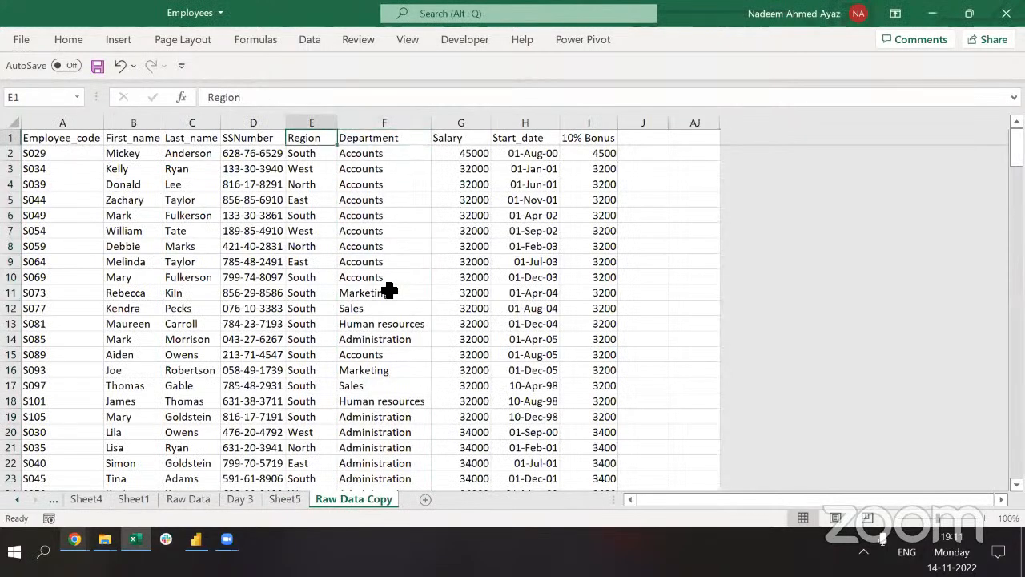
key("ctrl+Home")
key("ctrl+space")
key("ctrl+shift+Right")
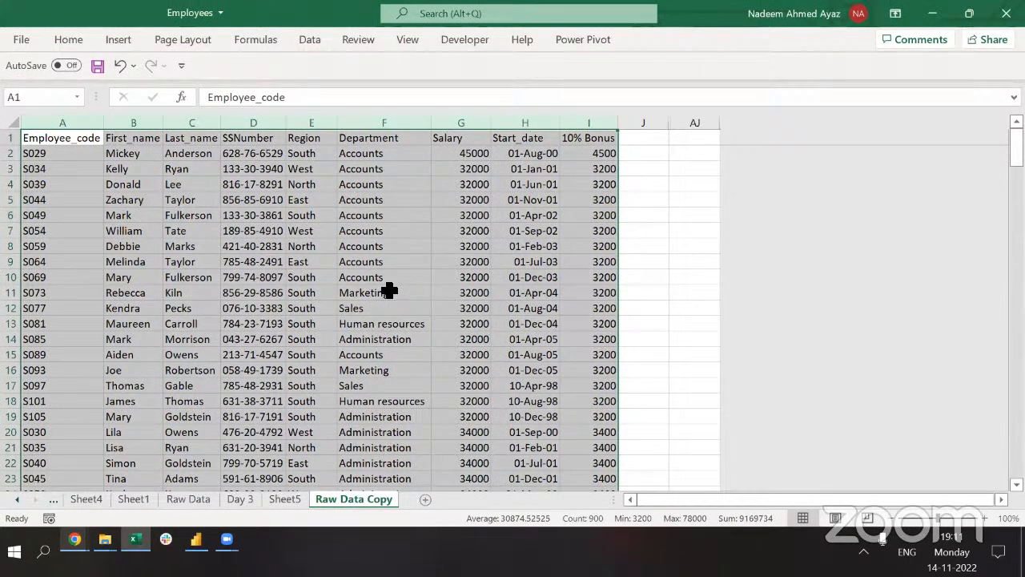
key("ctrl+Home")
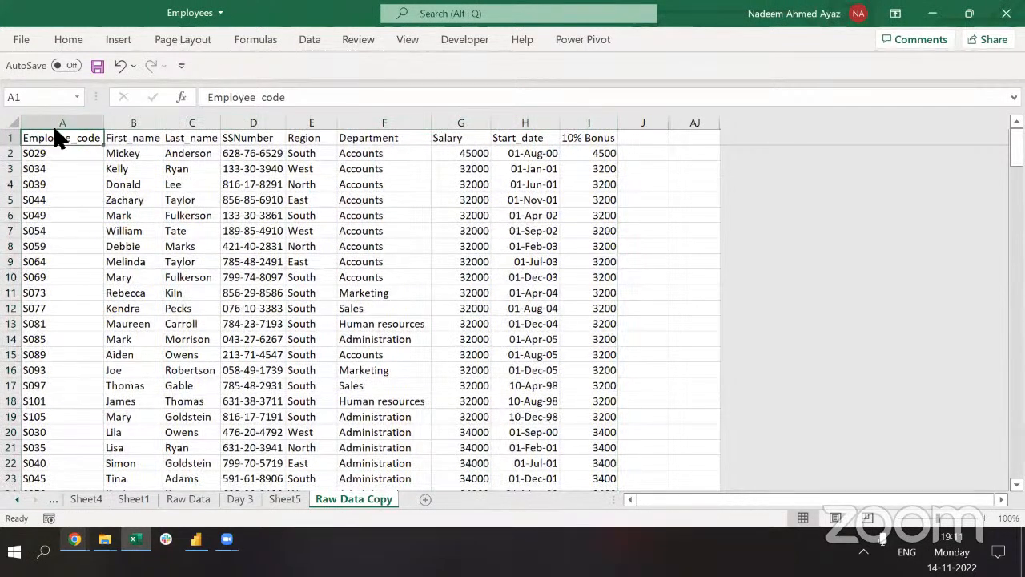
left_click(111, 40)
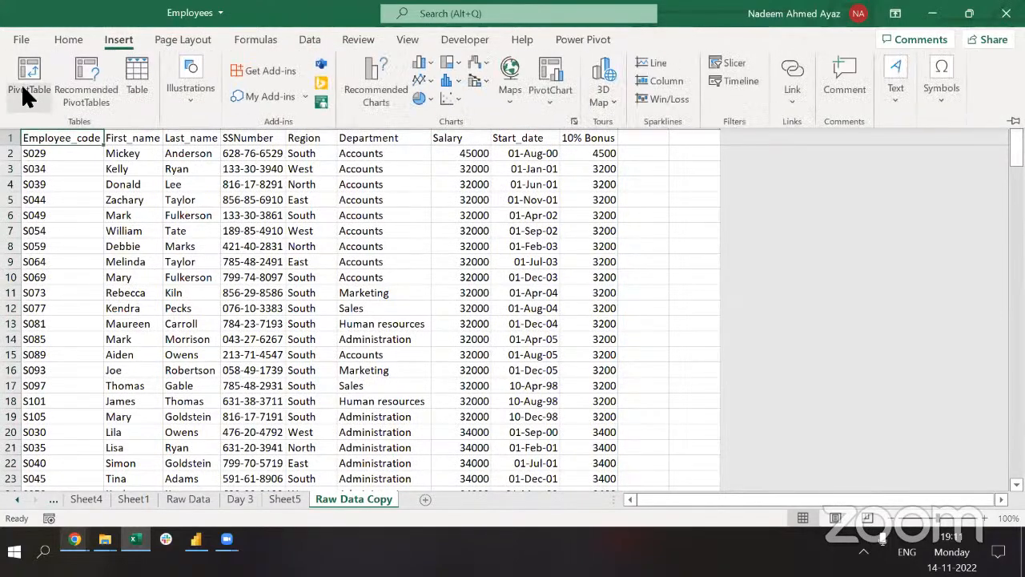
left_click(24, 72)
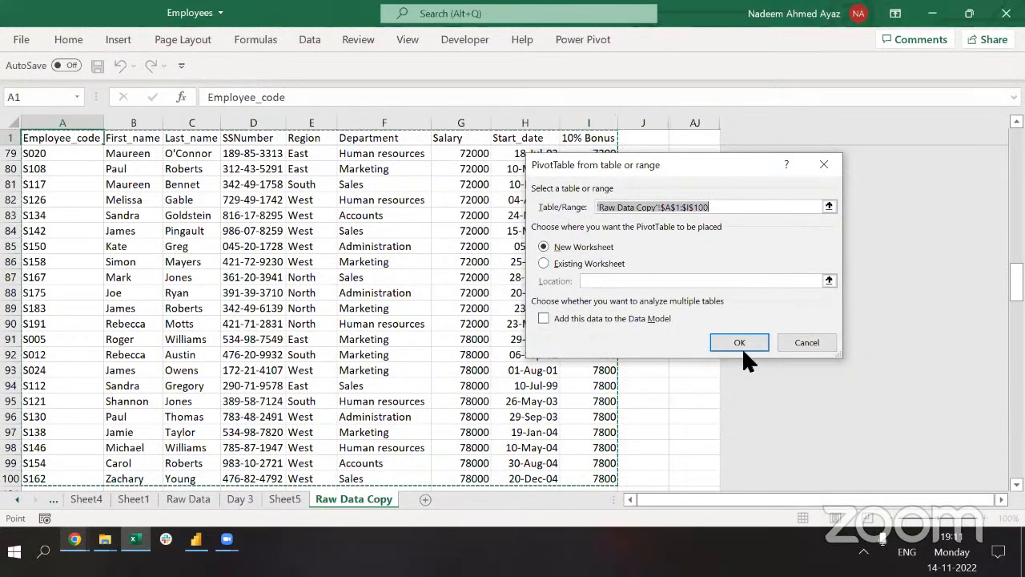
left_click(806, 342)
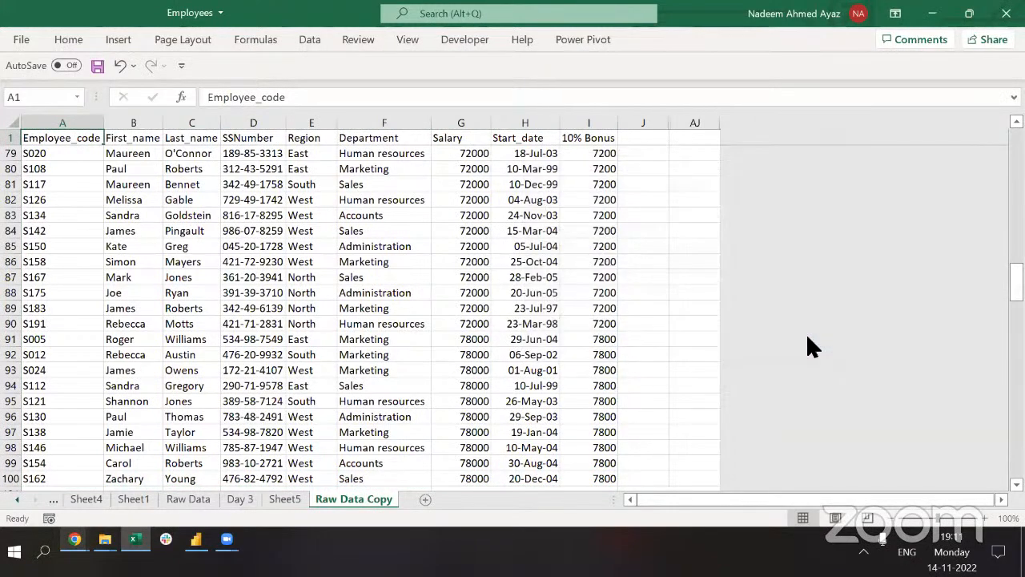
Clear the PivotTable on Sheet5 by removing Department from its rows and the Employee_code count from its values.
key("ctrl+Page_Up")
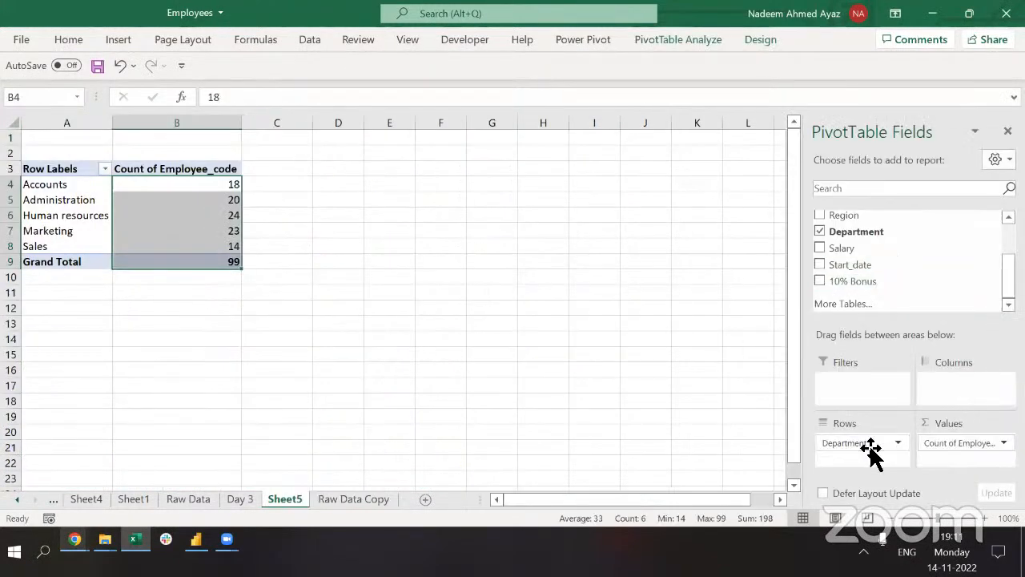
left_click_drag(870, 445, 885, 269)
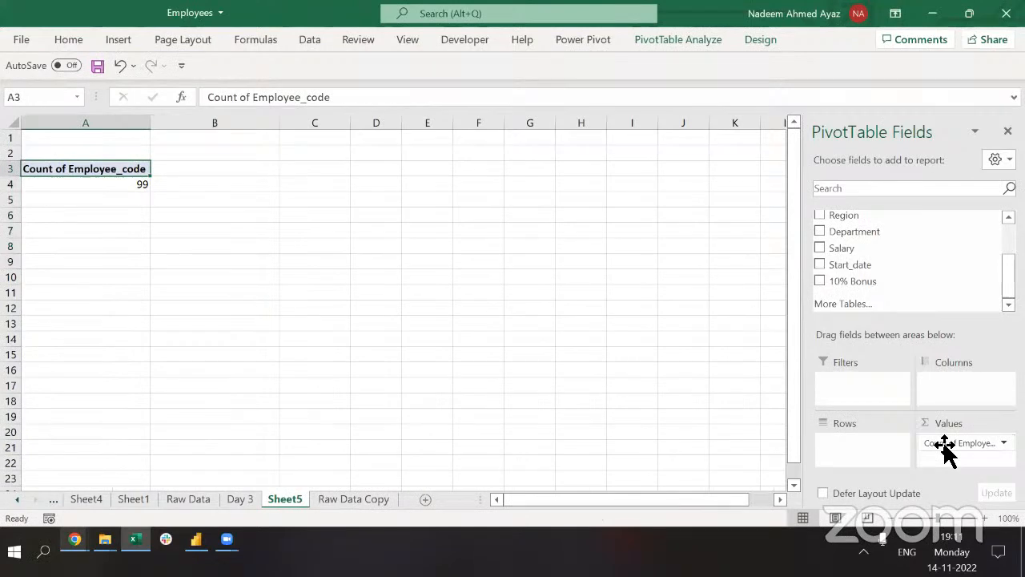
left_click_drag(945, 449, 179, 193)
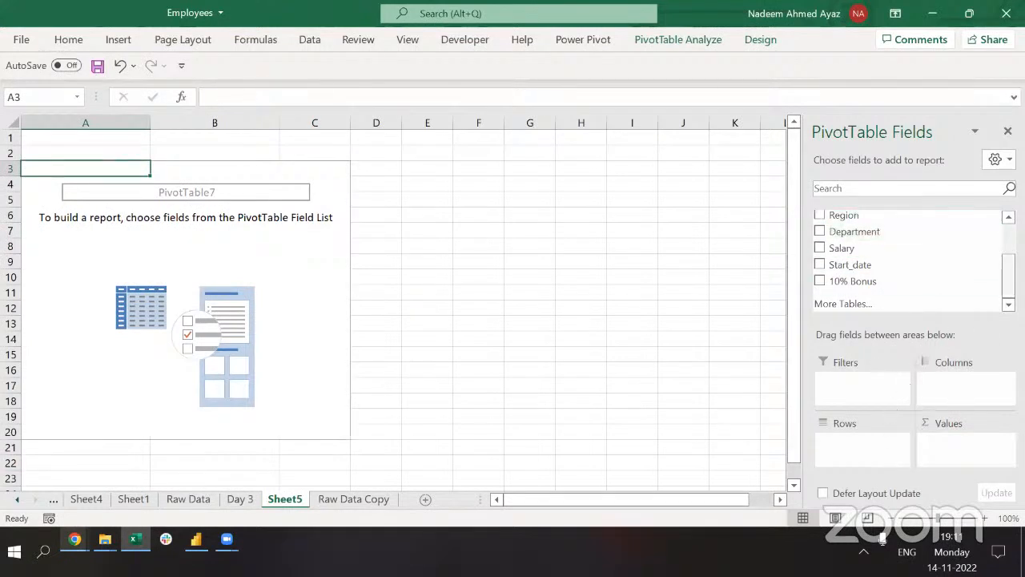
Rebuild the PivotTable with Department in the rows and the count of Employee_code in the values.
scroll(909, 256, "up", 2)
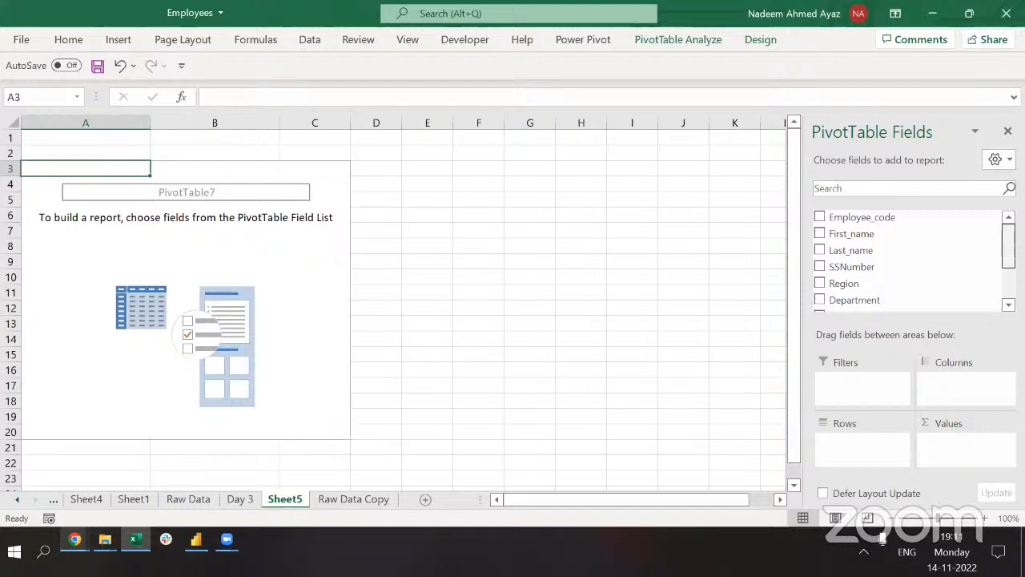
scroll(909, 256, "down", 2)
scroll(909, 256, "up", 2)
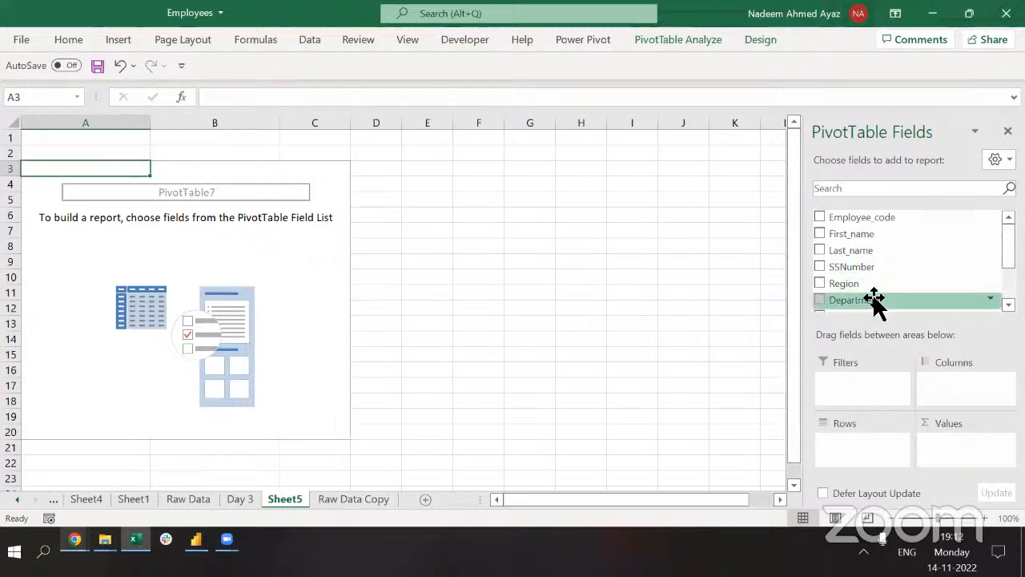
left_click_drag(874, 300, 870, 457)
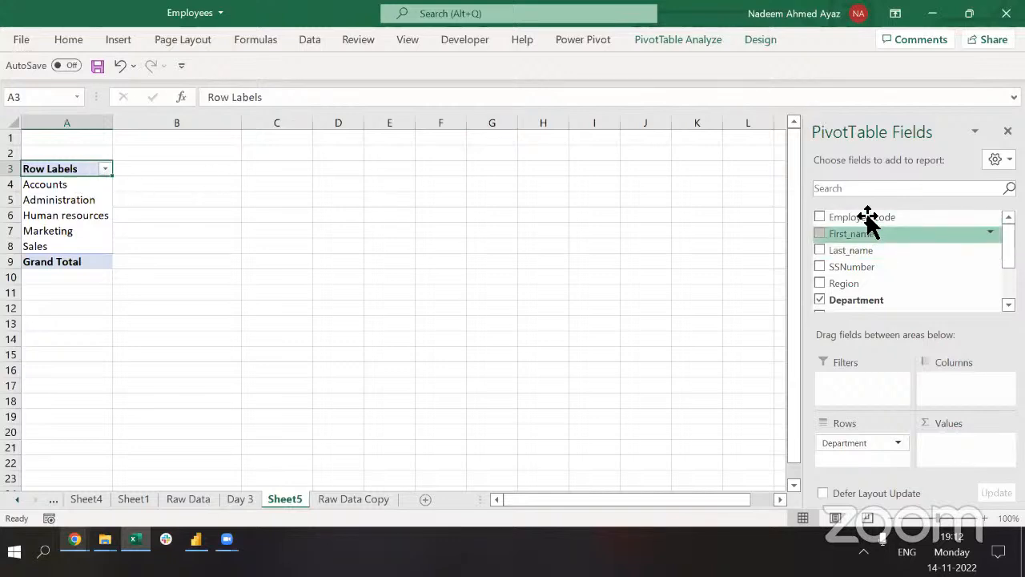
left_click_drag(869, 217, 953, 441)
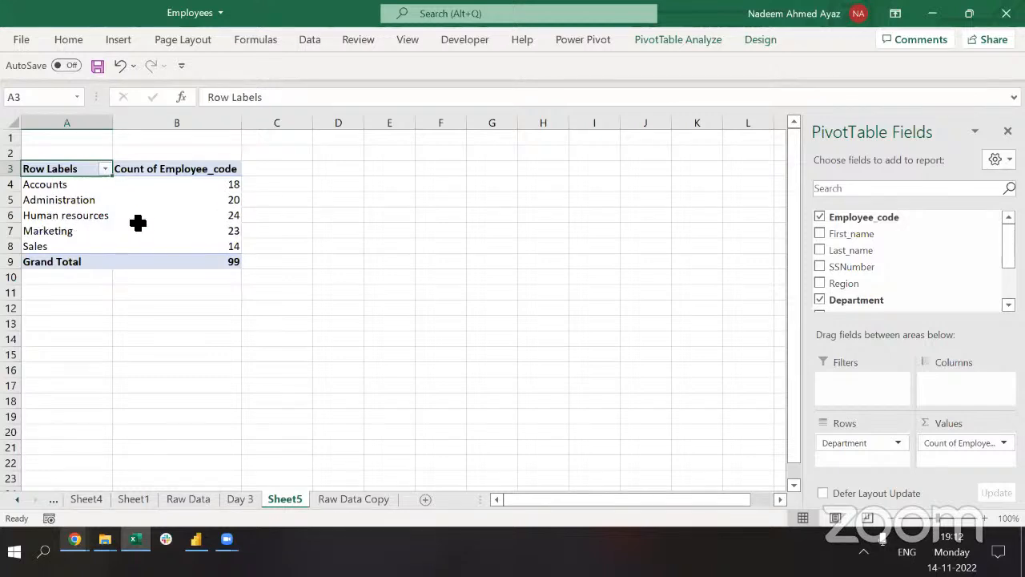
mouse_move(202, 222)
key("alt+Tab")
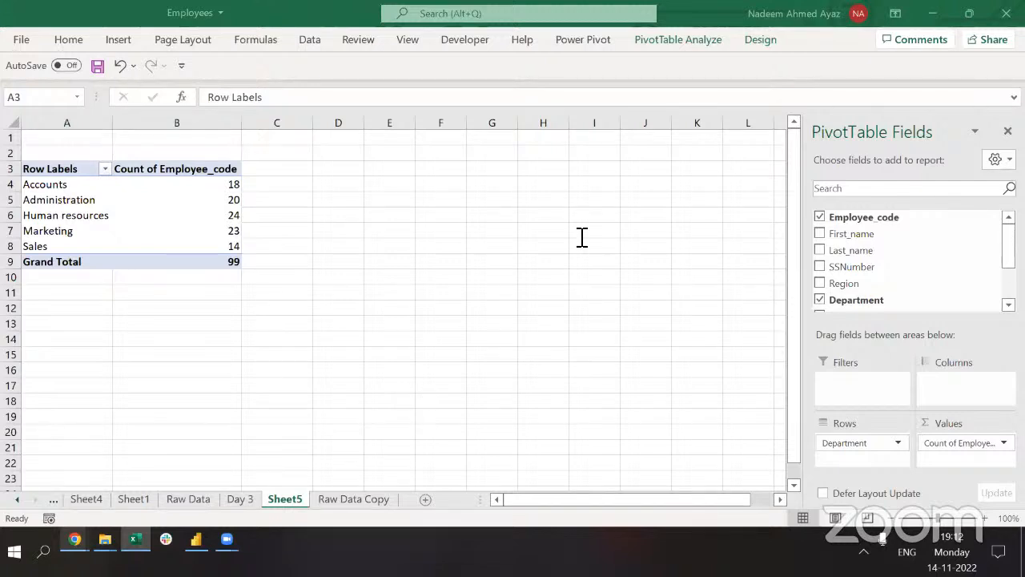
left_click(337, 493)
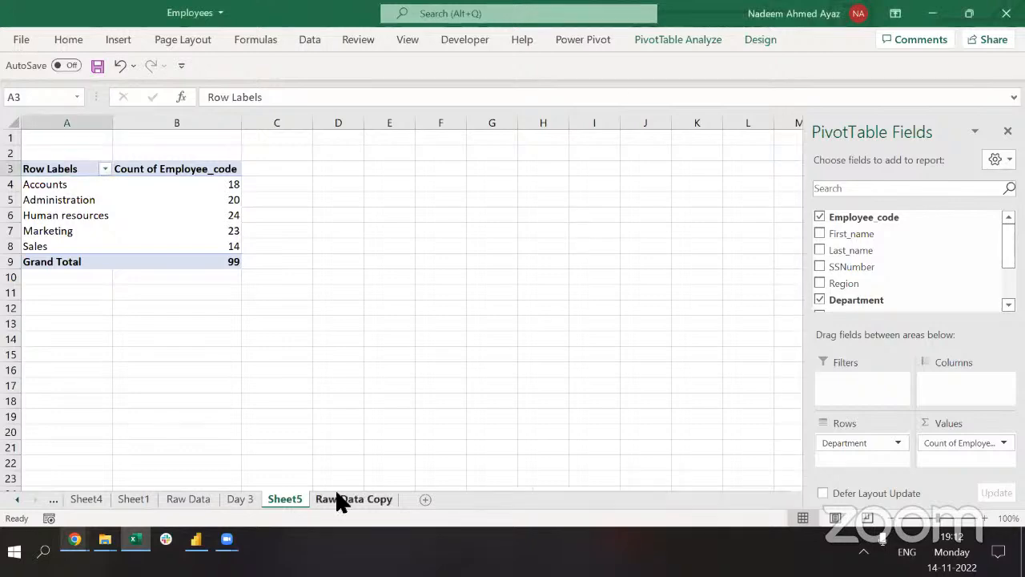
left_click(336, 493)
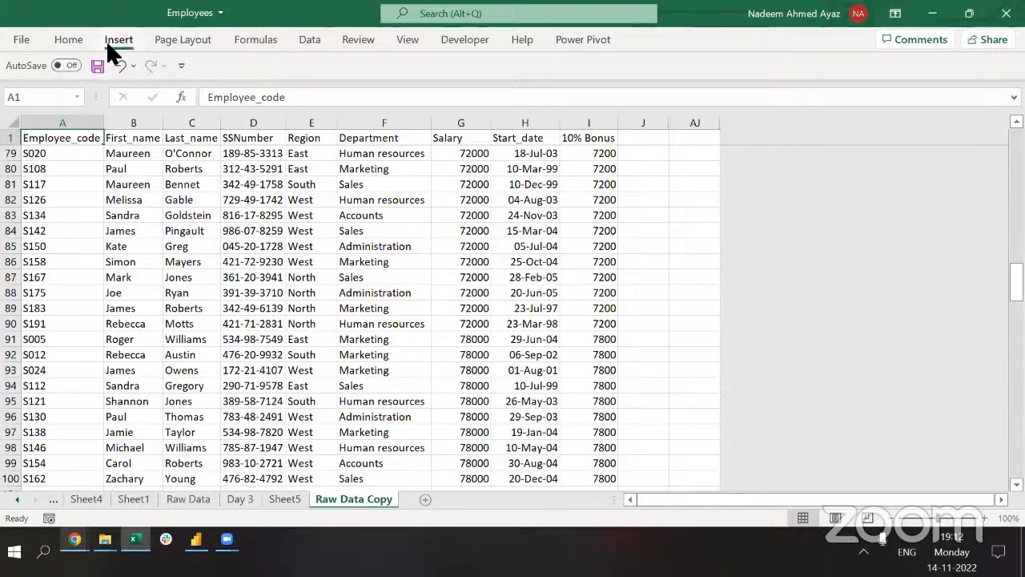
left_click(117, 42)
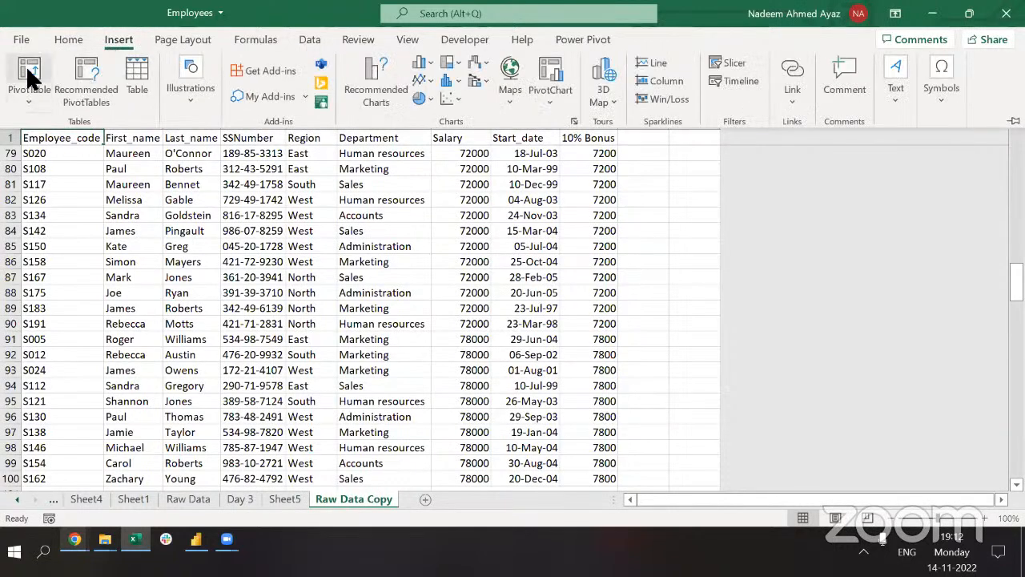
left_click(29, 74)
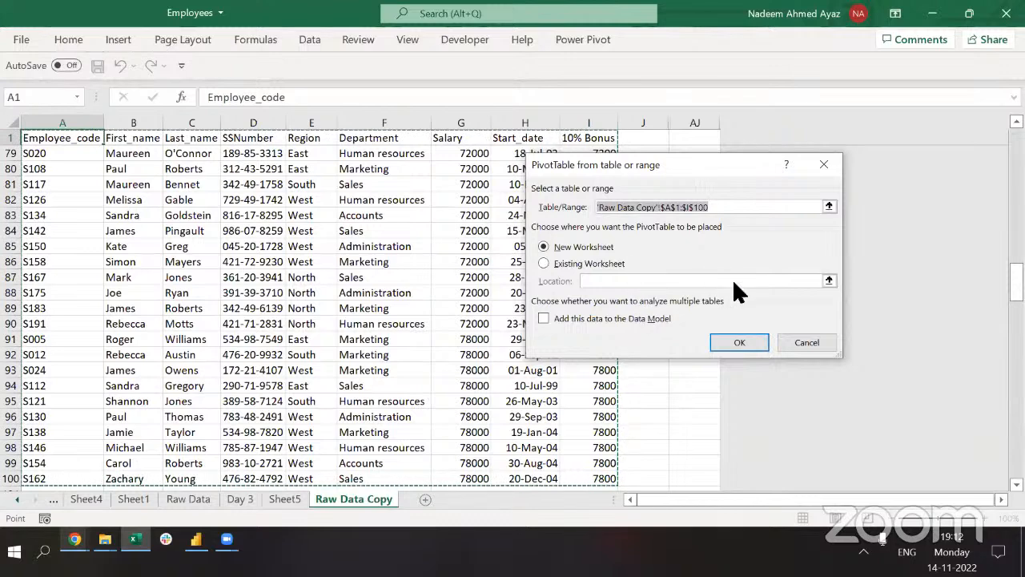
key("Escape")
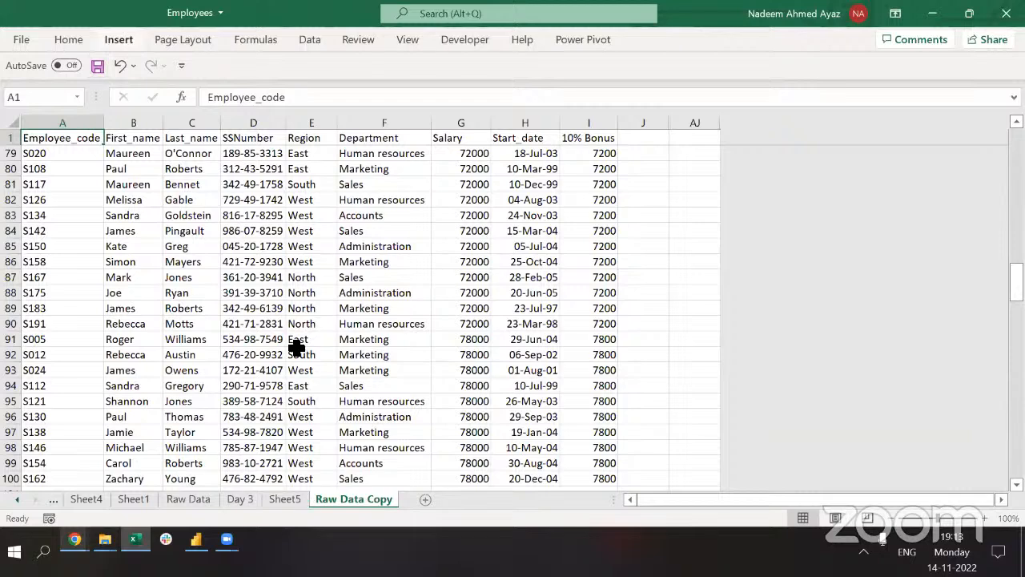
left_click(293, 495)
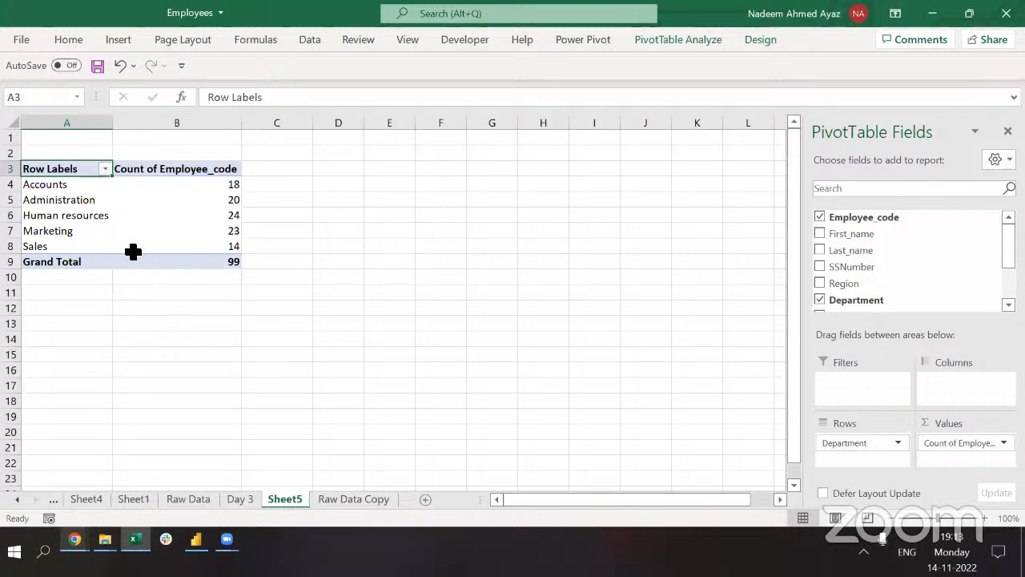
Manually reorder the PivotTable's departments, moving Human resources to the first row and Administration below Marketing.
left_click_drag(49, 184, 47, 250)
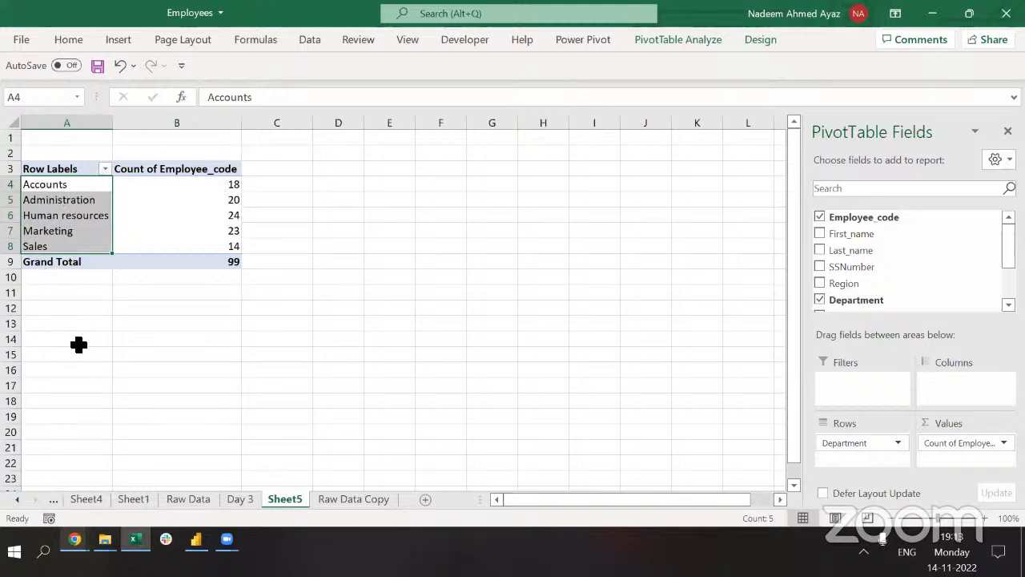
left_click_drag(50, 188, 63, 240)
left_click(63, 241)
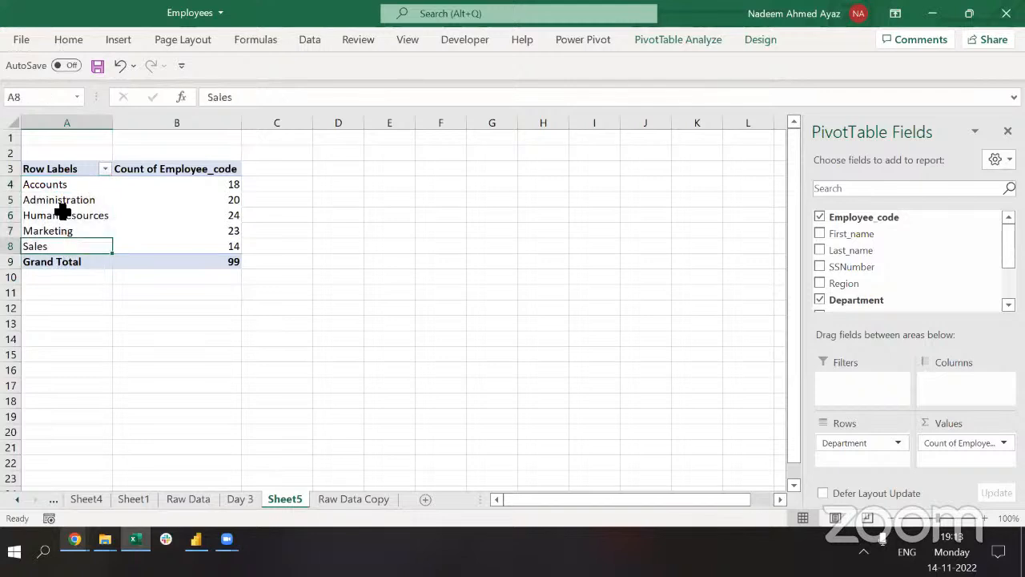
left_click(62, 215)
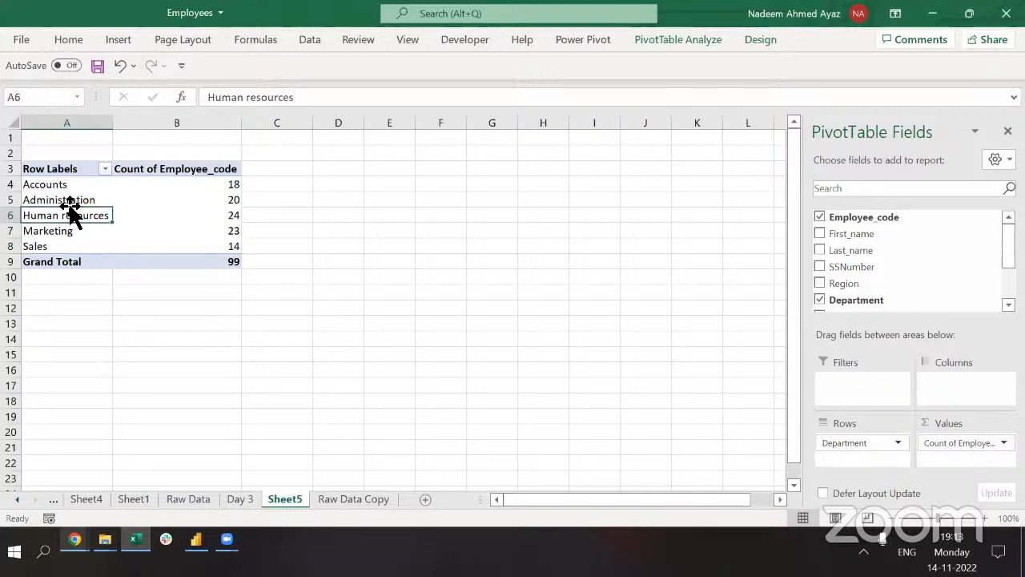
left_click_drag(66, 207, 70, 172)
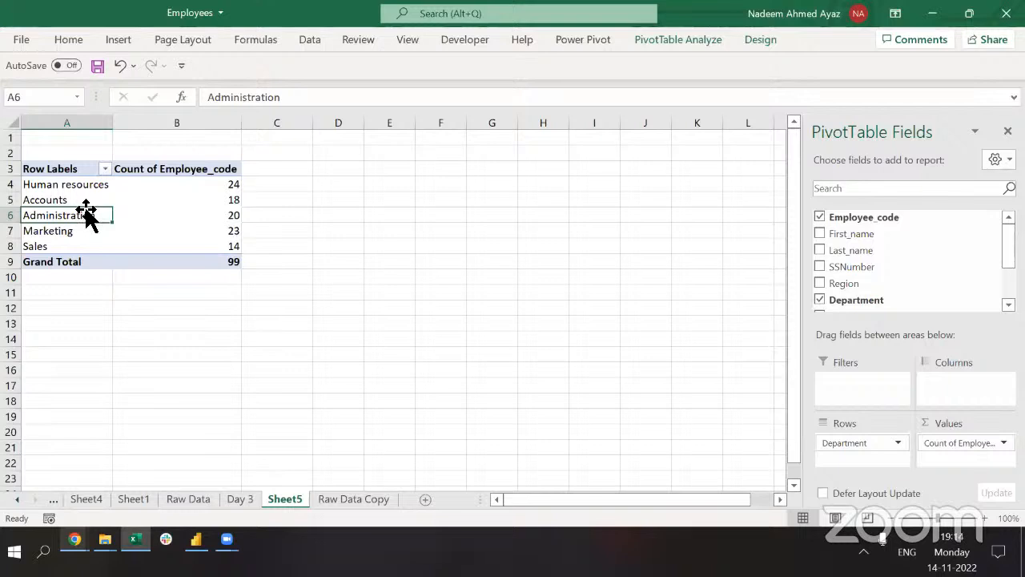
left_click_drag(86, 211, 88, 232)
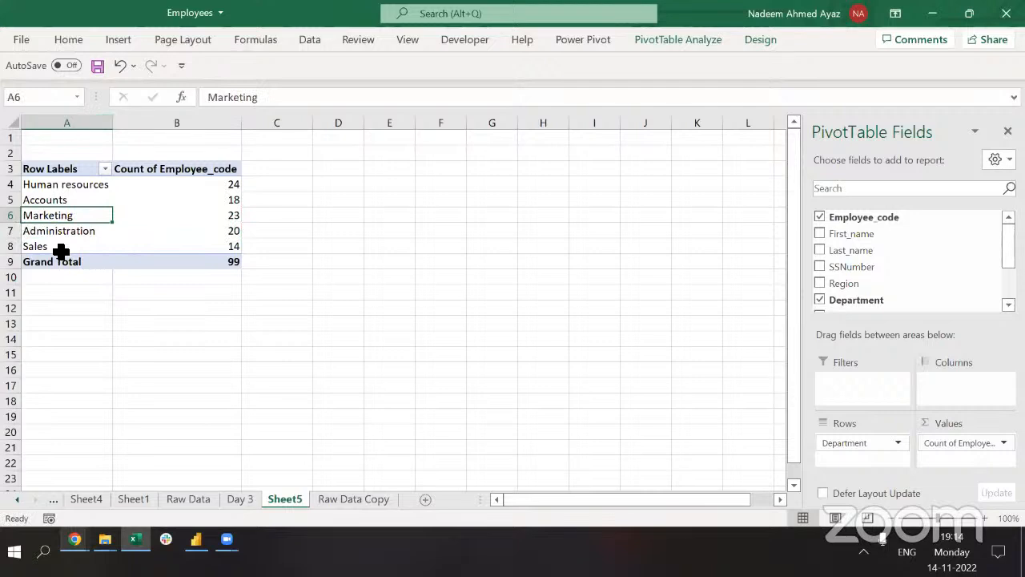
Sort the PivotTable's department labels from A to Z.
left_click(60, 195)
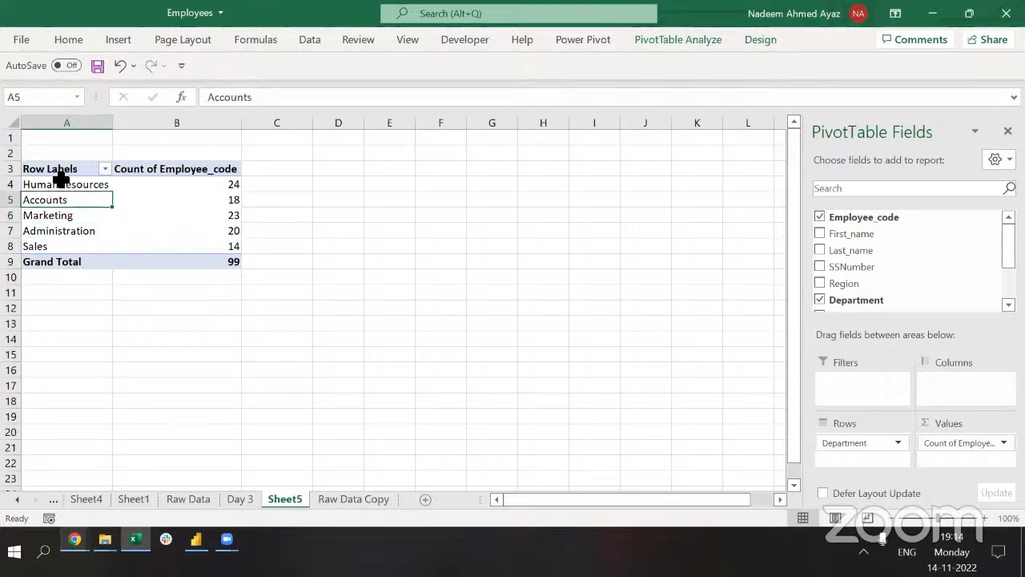
left_click(60, 185)
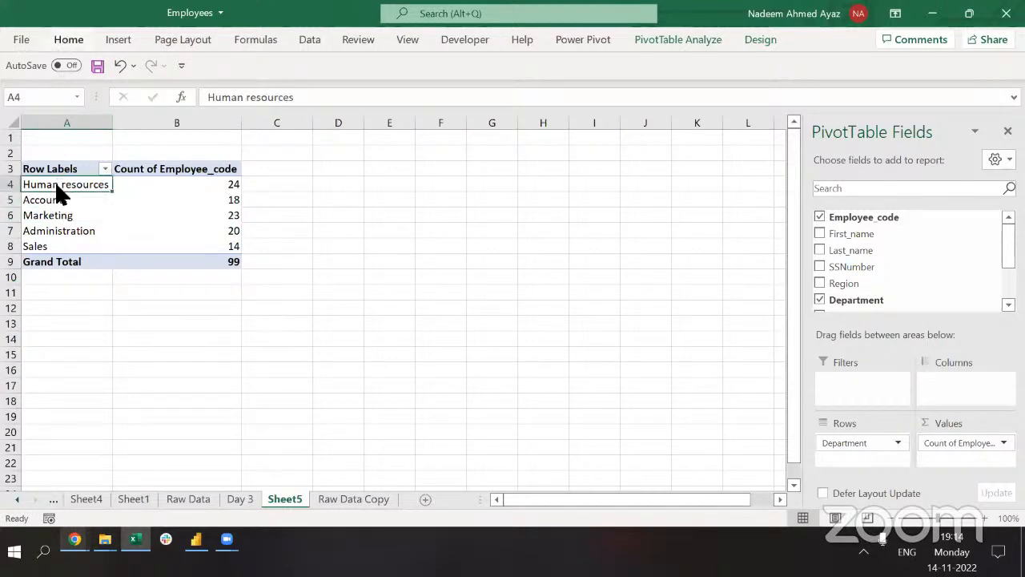
key("alt+d")
key("Escape")
right_click(60, 185)
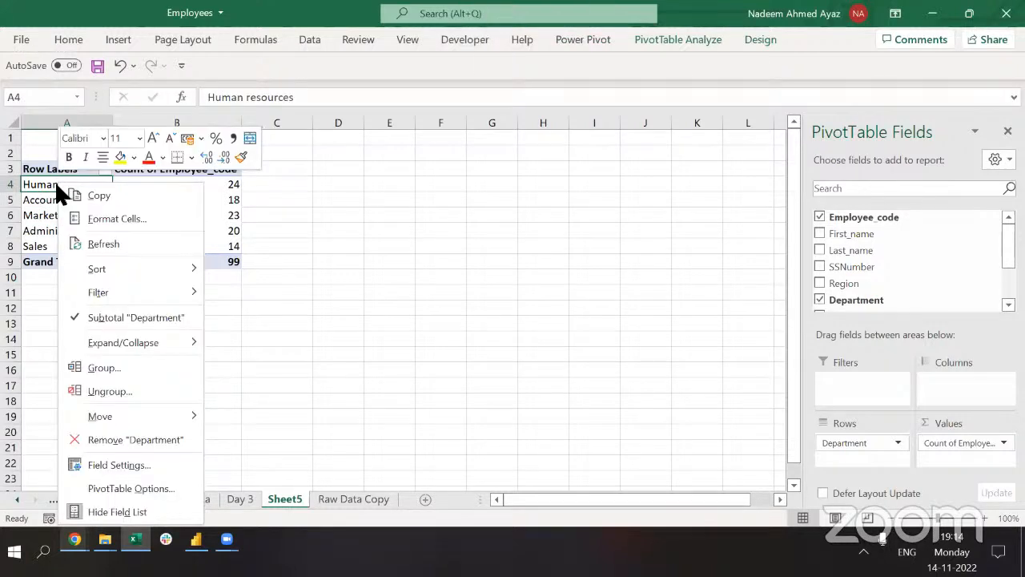
mouse_move(149, 276)
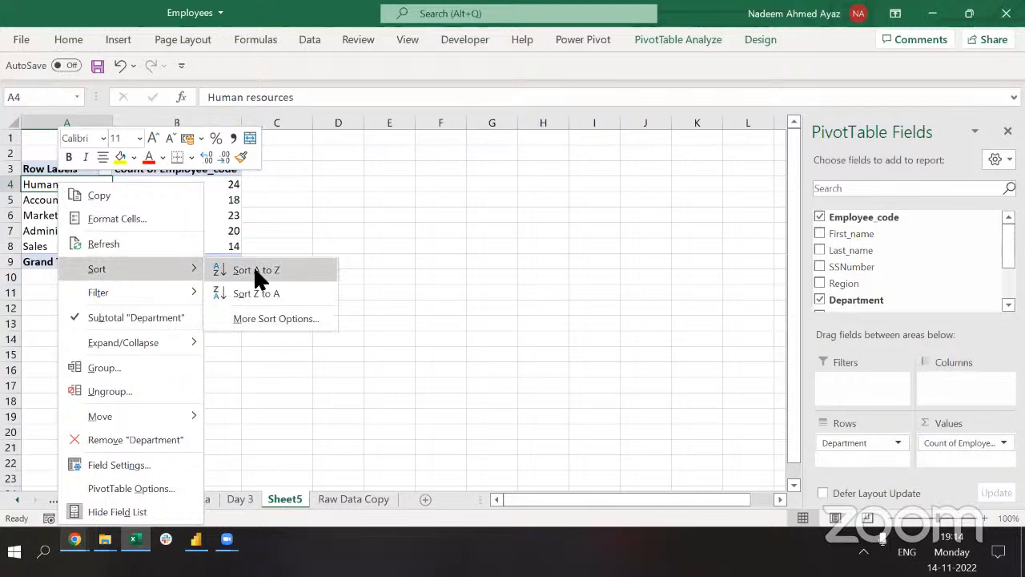
left_click(258, 278)
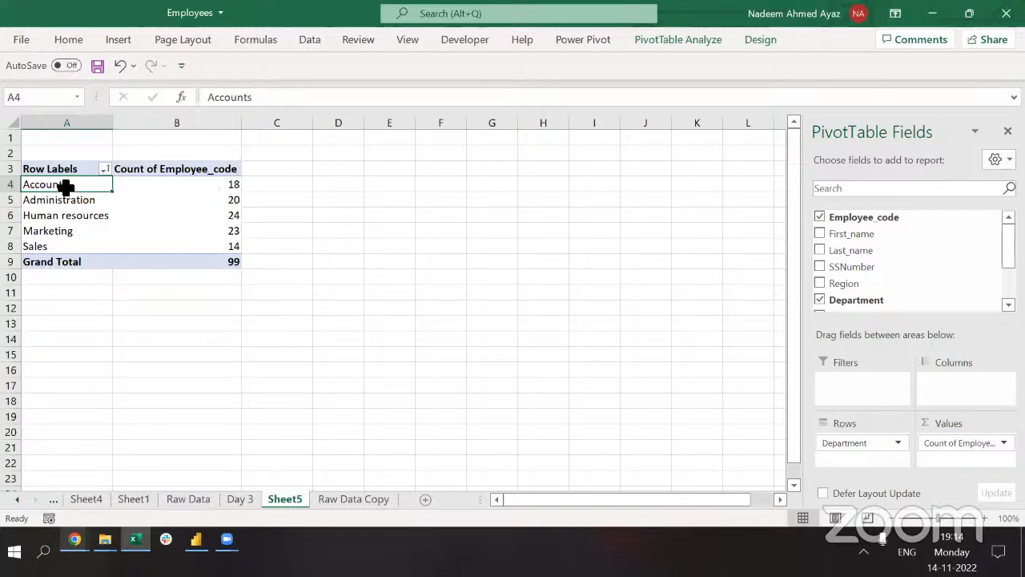
Sort the PivotTable's departments by the count of Employee_code from largest to smallest.
left_click(46, 121)
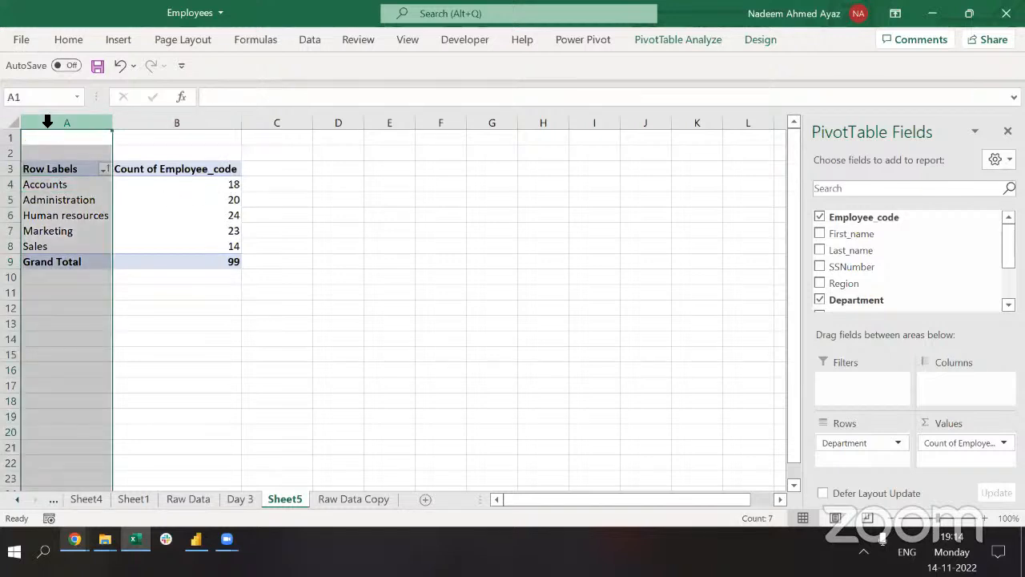
left_click(196, 112)
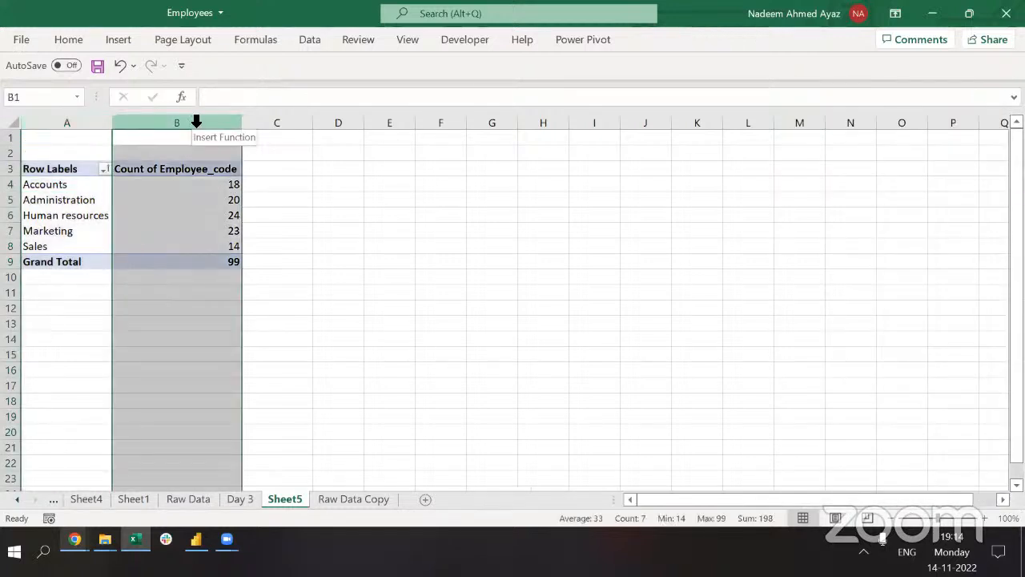
left_click(222, 186)
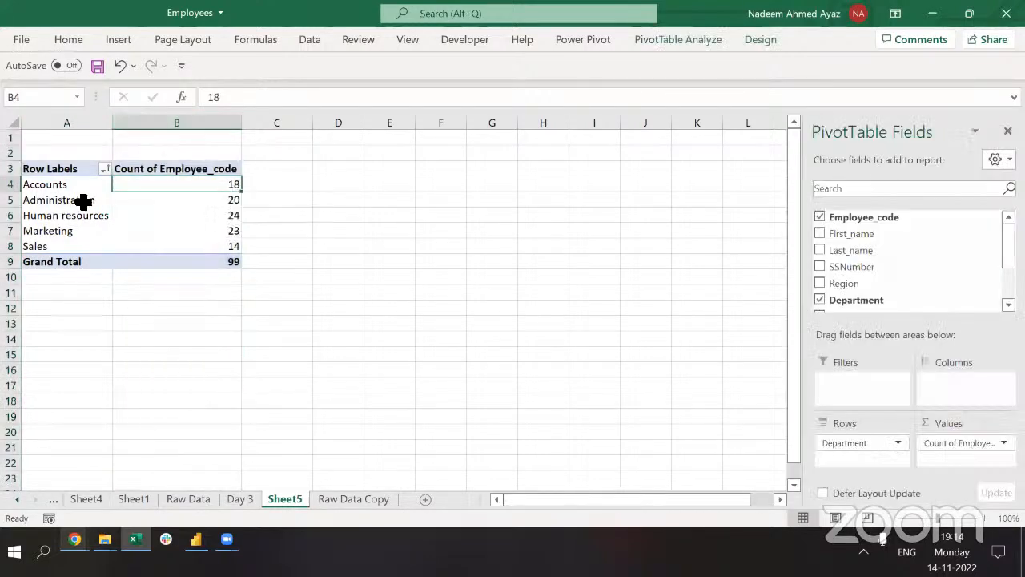
right_click(198, 187)
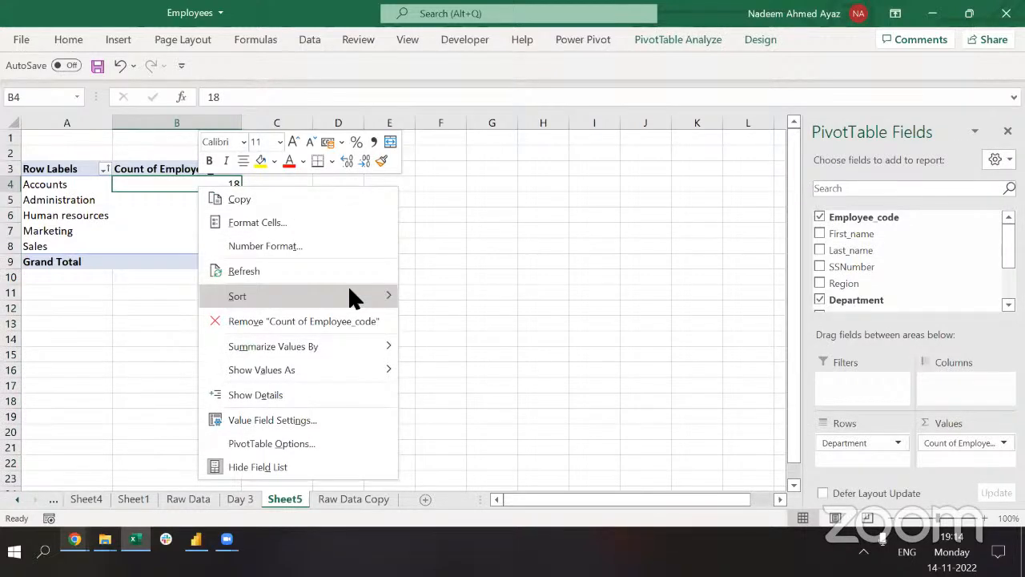
mouse_move(383, 296)
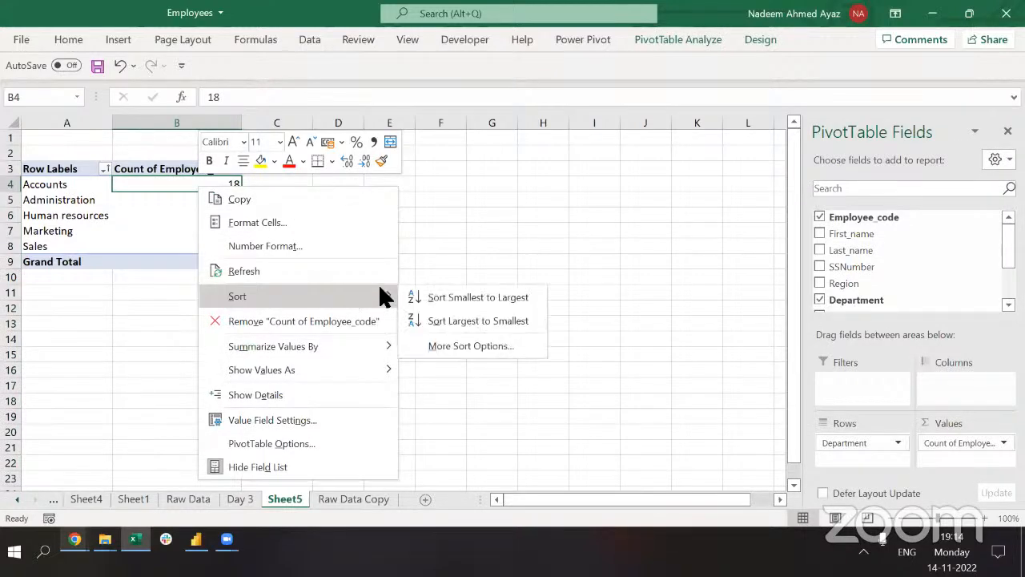
left_click(477, 320)
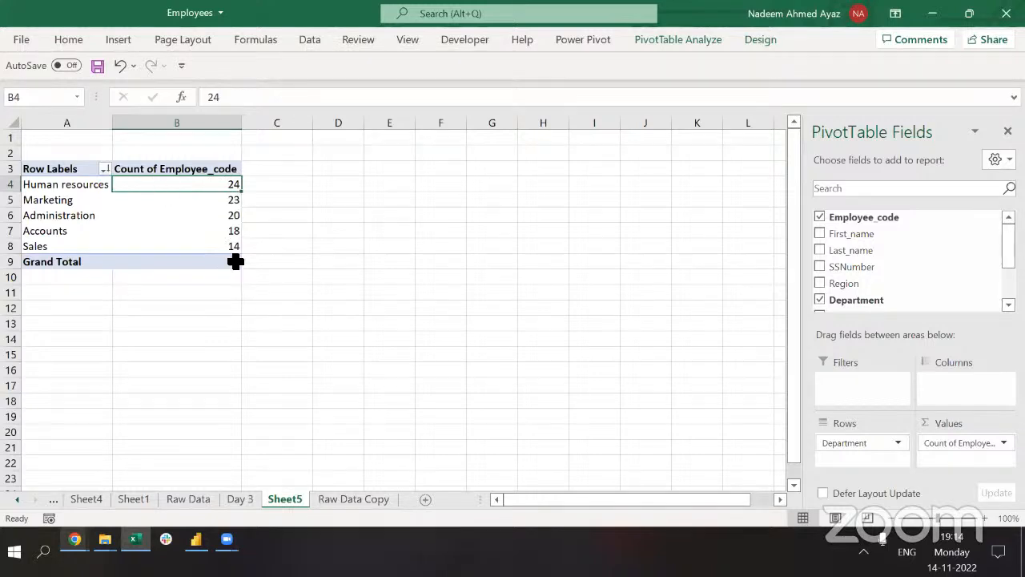
Rename the PivotTable's count header to "# of Employees" and its row label header to "Department".
left_click(197, 171)
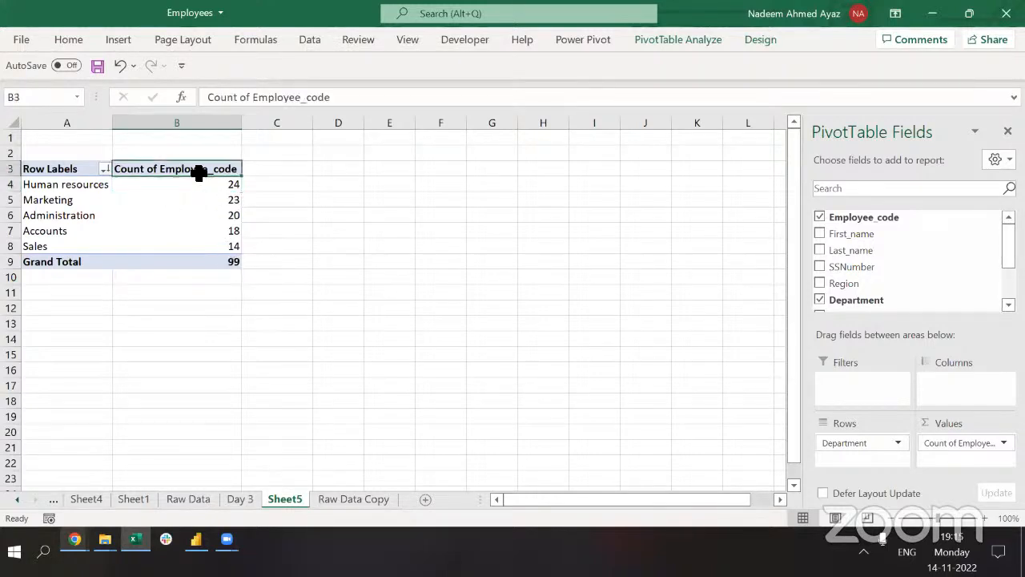
type("# o")
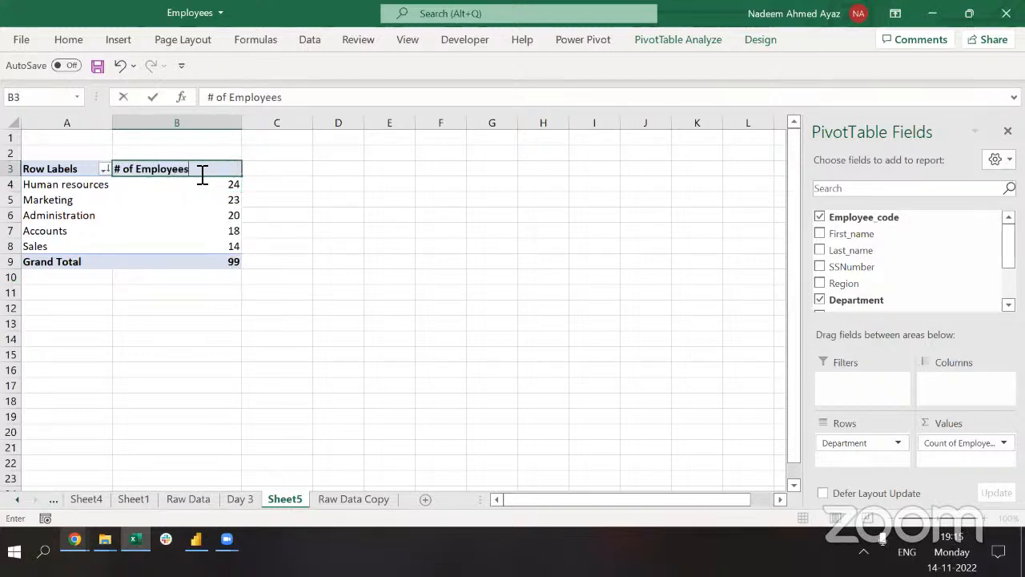
key("Return")
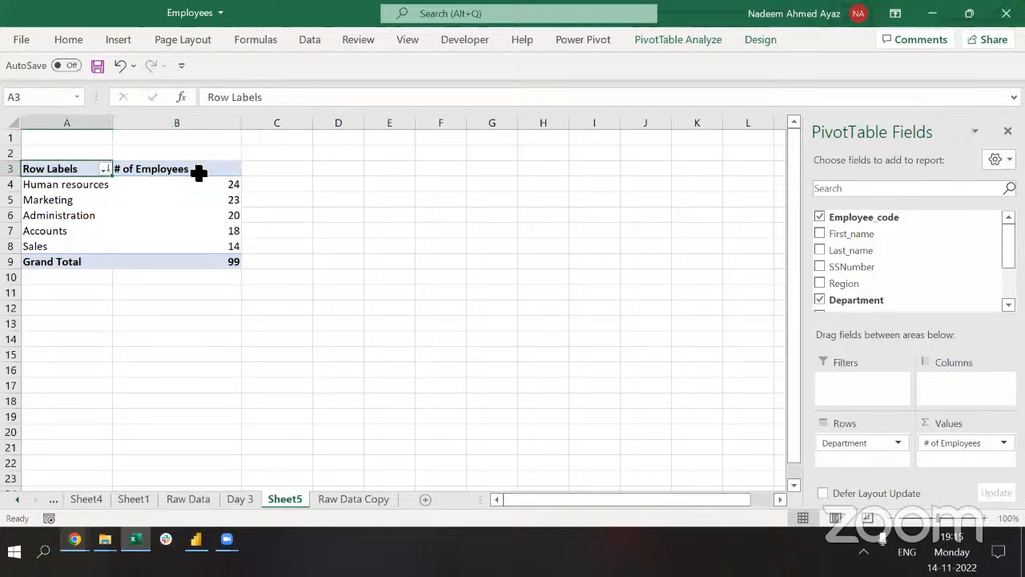
type("De")
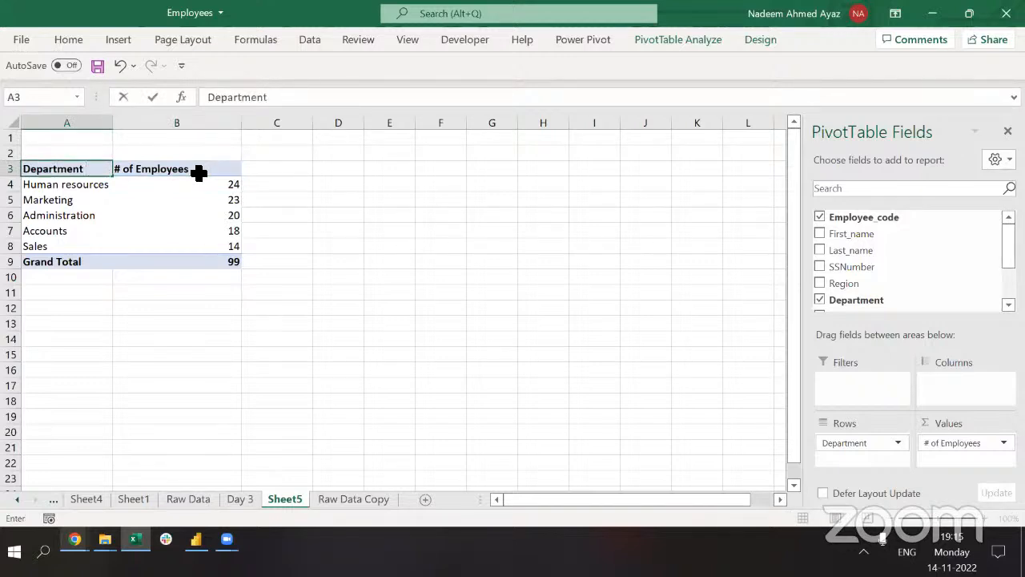
type("partment")
key("Return")
key("Up")
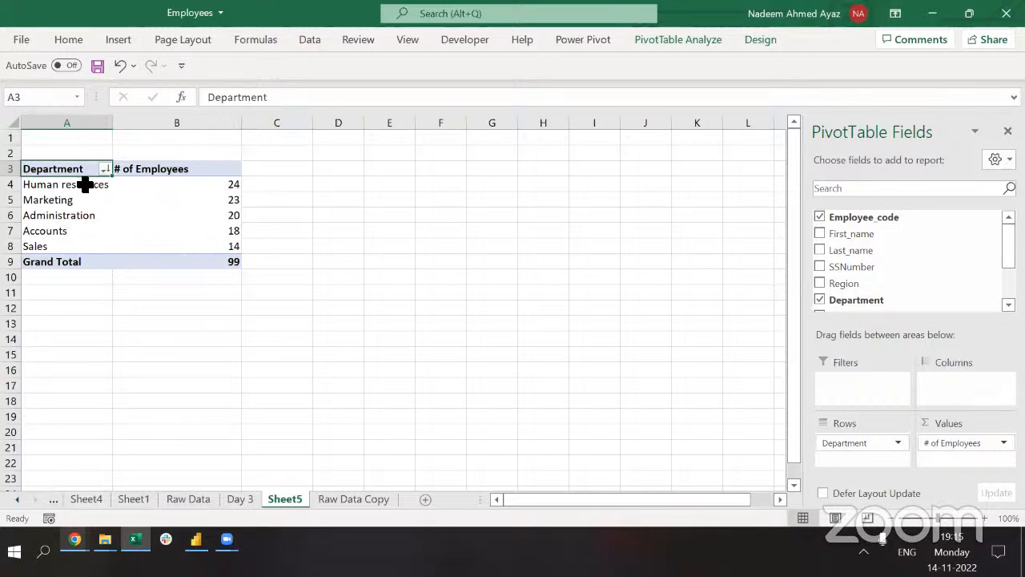
Insert a 2-D clustered column PivotChart from the whole PivotTable in A3:B9.
mouse_move(73, 169)
left_mouse_down()
mouse_move(217, 168)
mouse_move(215, 266)
left_mouse_up()
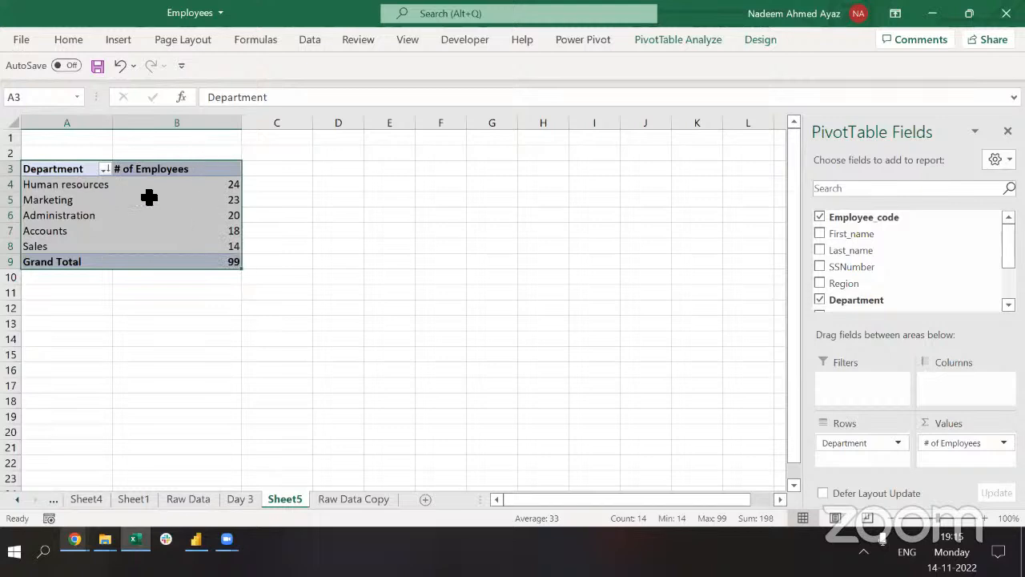
left_click(113, 40)
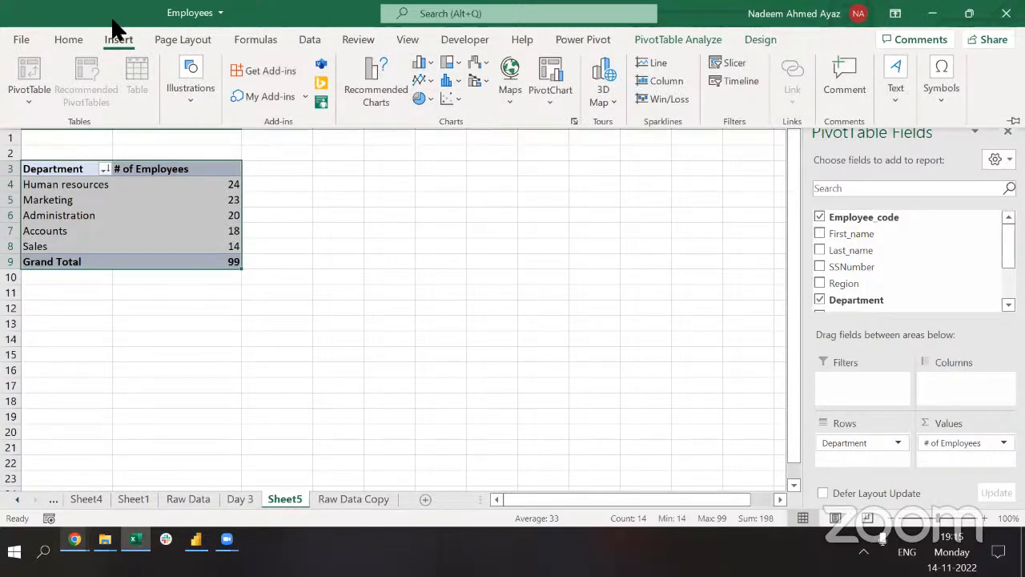
left_click(424, 63)
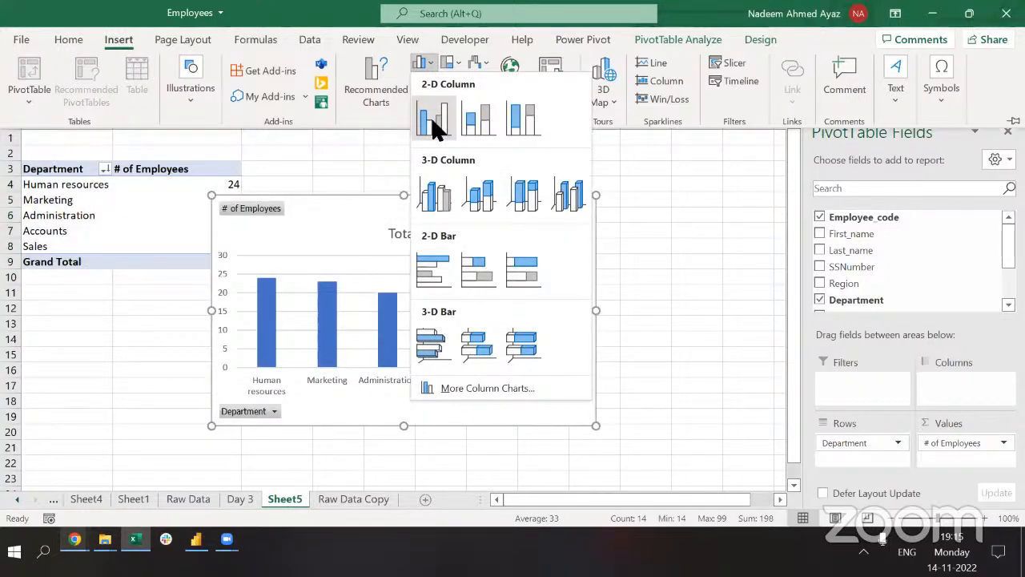
left_click(432, 128)
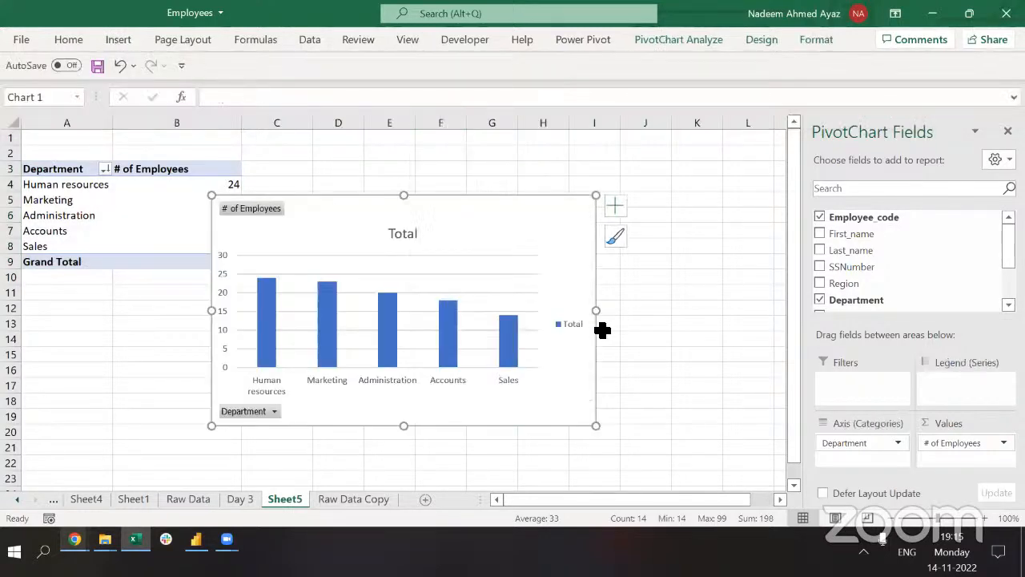
Widen the PivotChart and move it up so it spans columns B to K with its upper edge in row 2.
left_click_drag(598, 311, 745, 306)
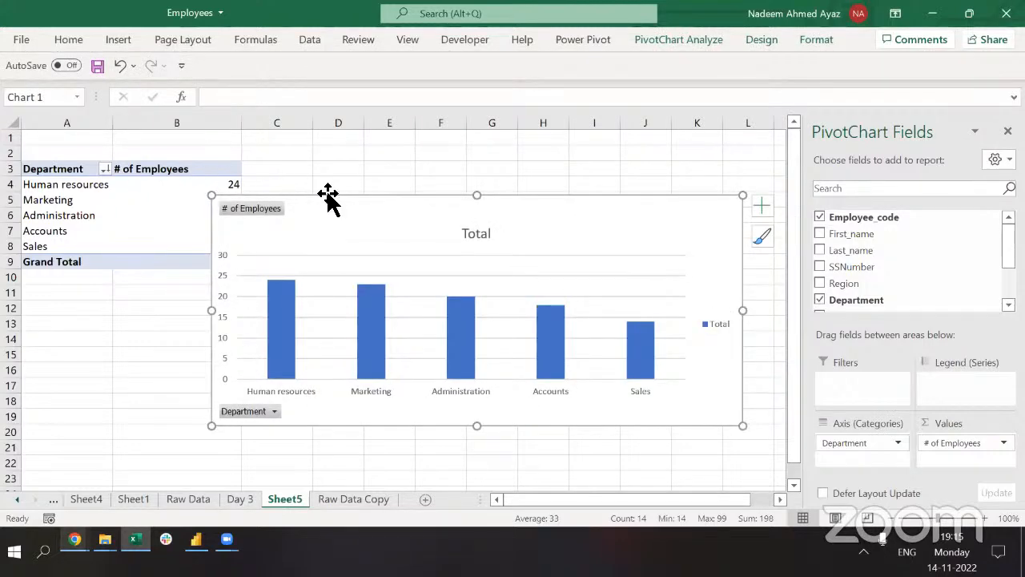
left_click_drag(394, 167, 393, 170)
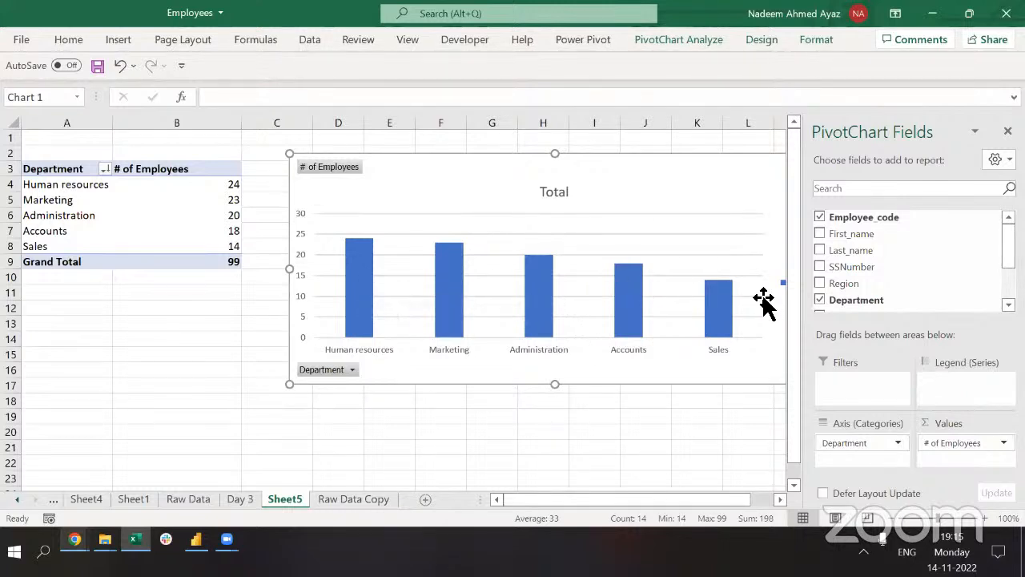
left_click_drag(539, 172, 431, 165)
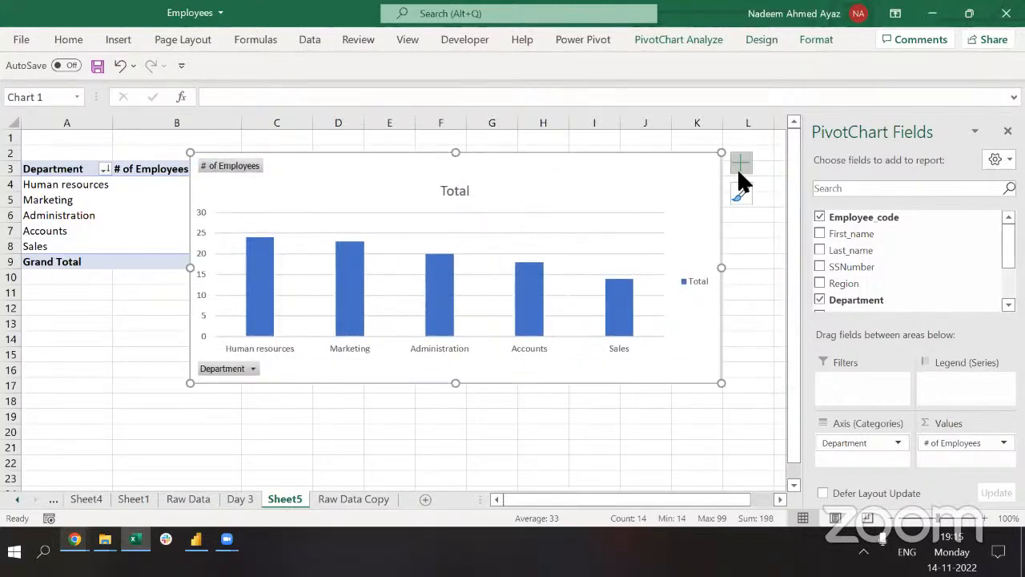
Add data labels to the PivotChart and hide all of its field buttons.
left_click(739, 171)
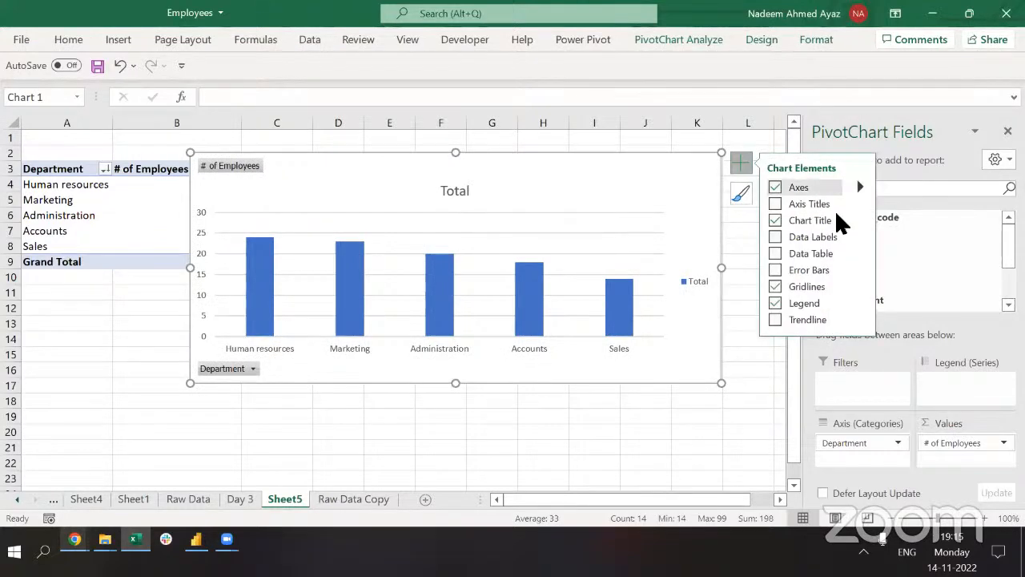
left_click(774, 236)
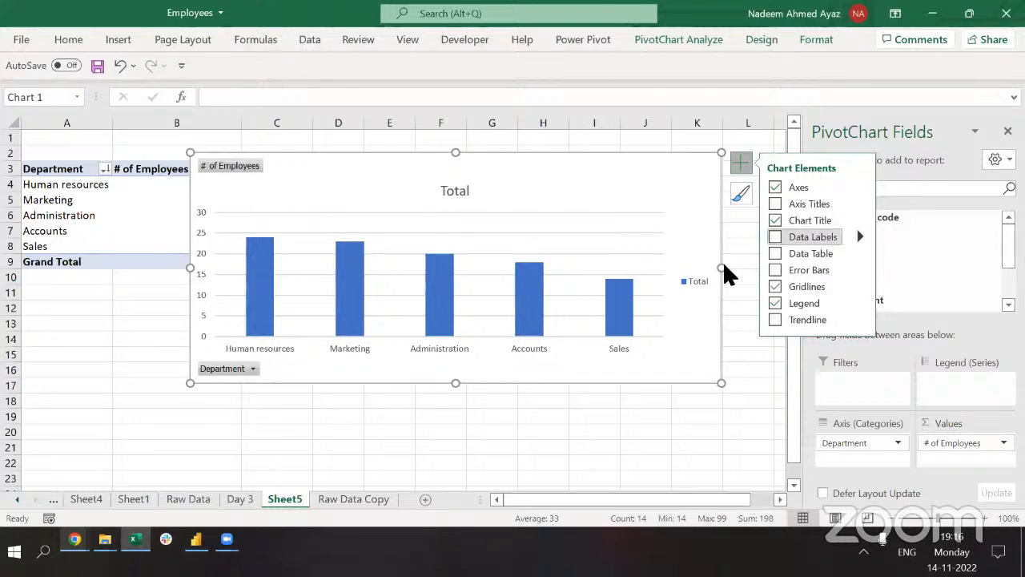
left_click(774, 253)
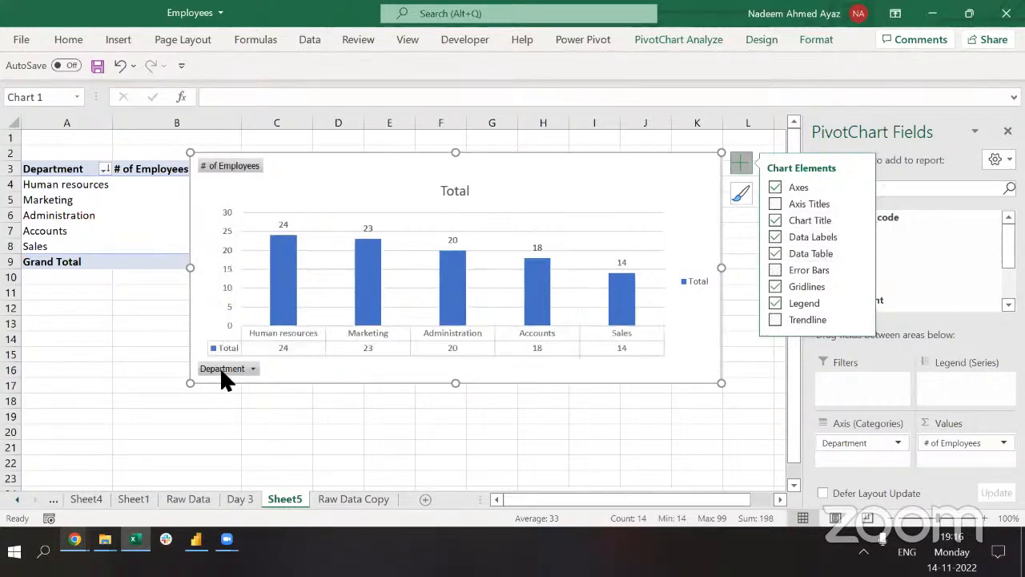
left_click(774, 253)
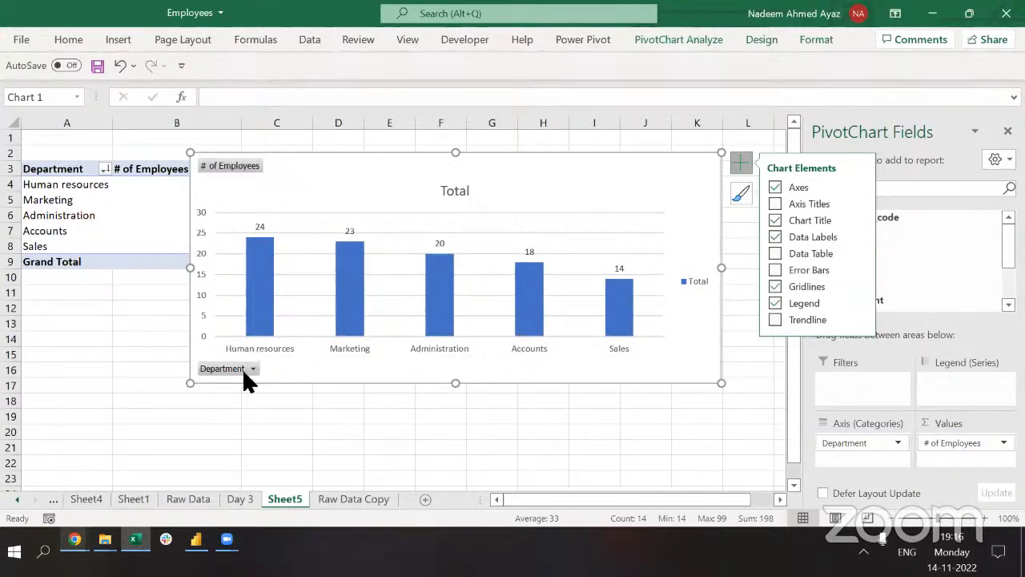
right_click(232, 173)
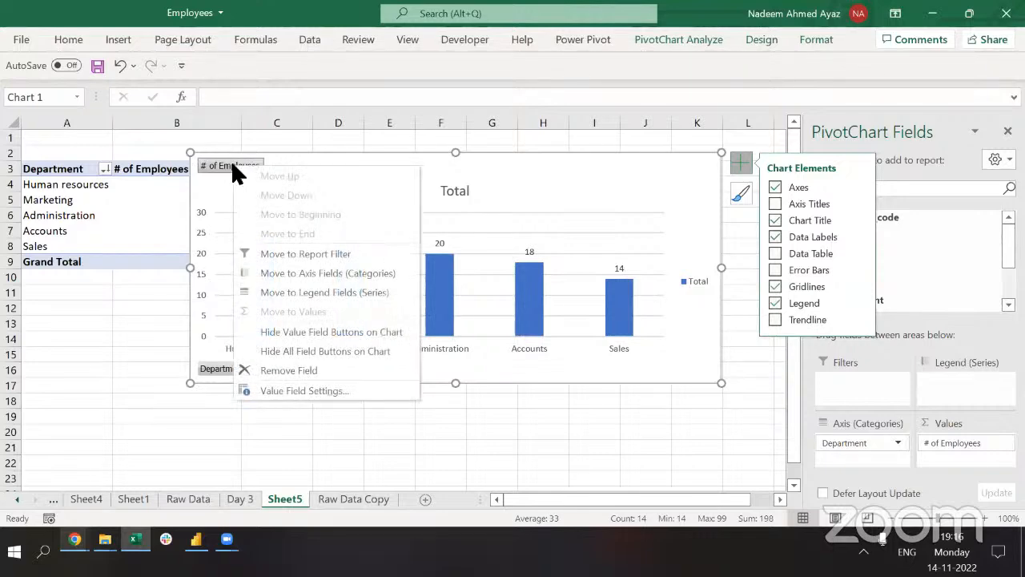
left_click(311, 352)
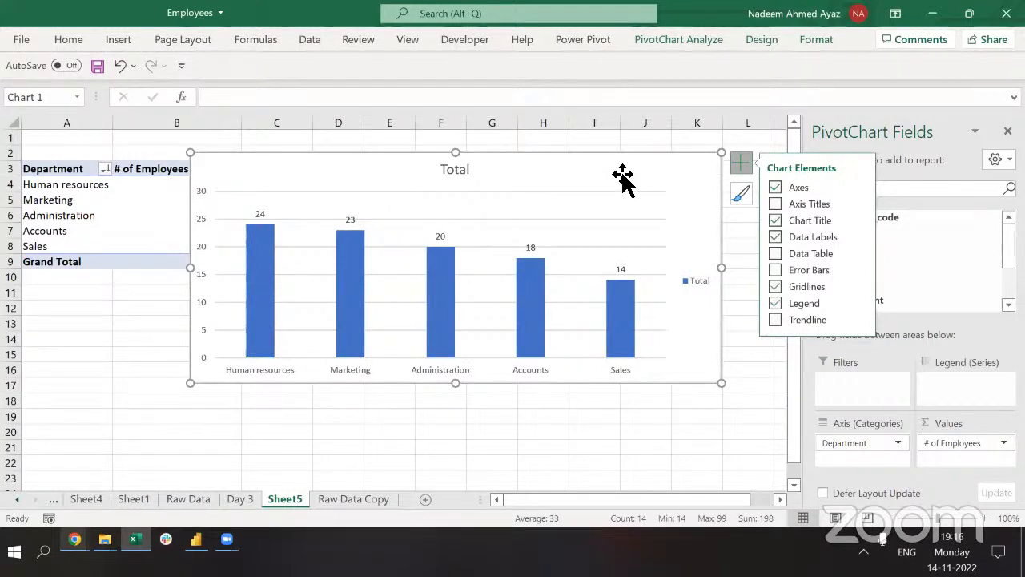
left_click(462, 174)
double_click(463, 175)
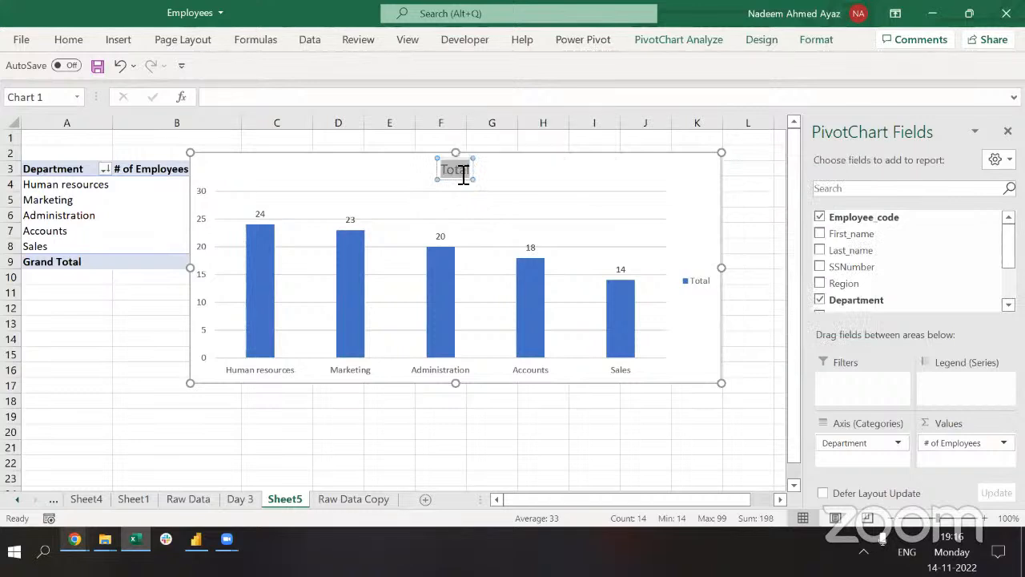
left_click(681, 414)
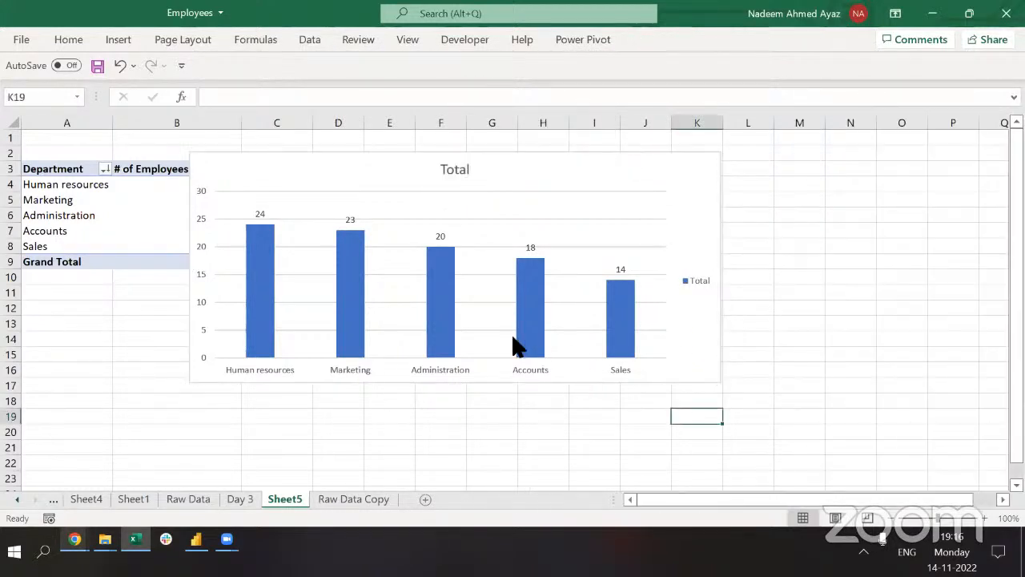
Fill all columns of the PivotChart series with a light gold theme color.
left_click(447, 317)
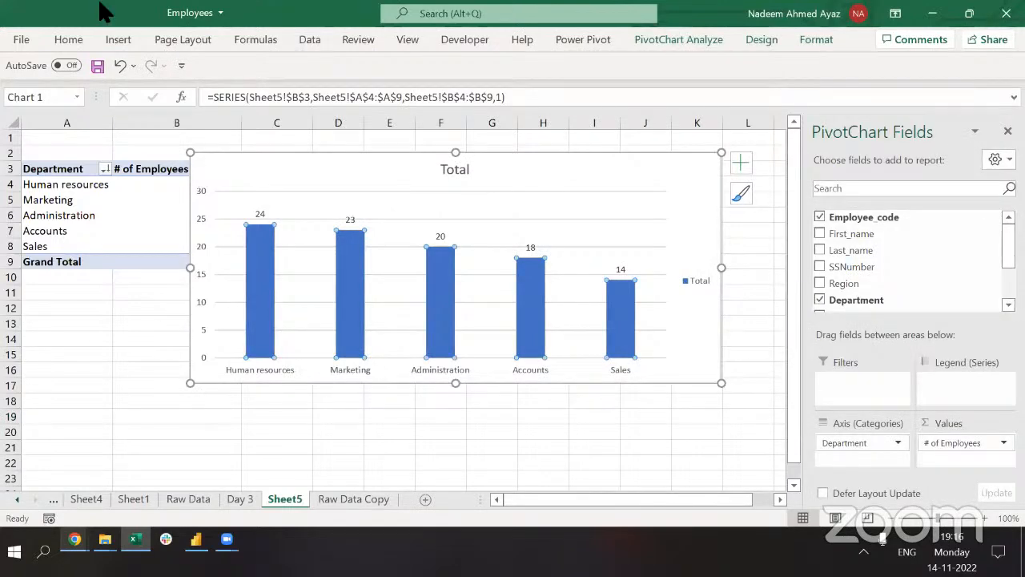
left_click(69, 39)
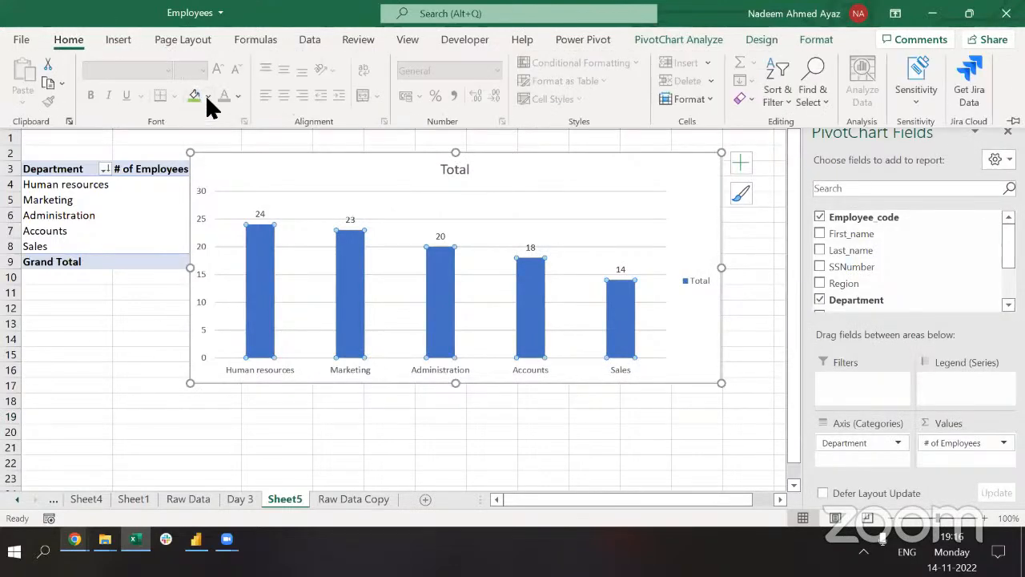
left_click(208, 95)
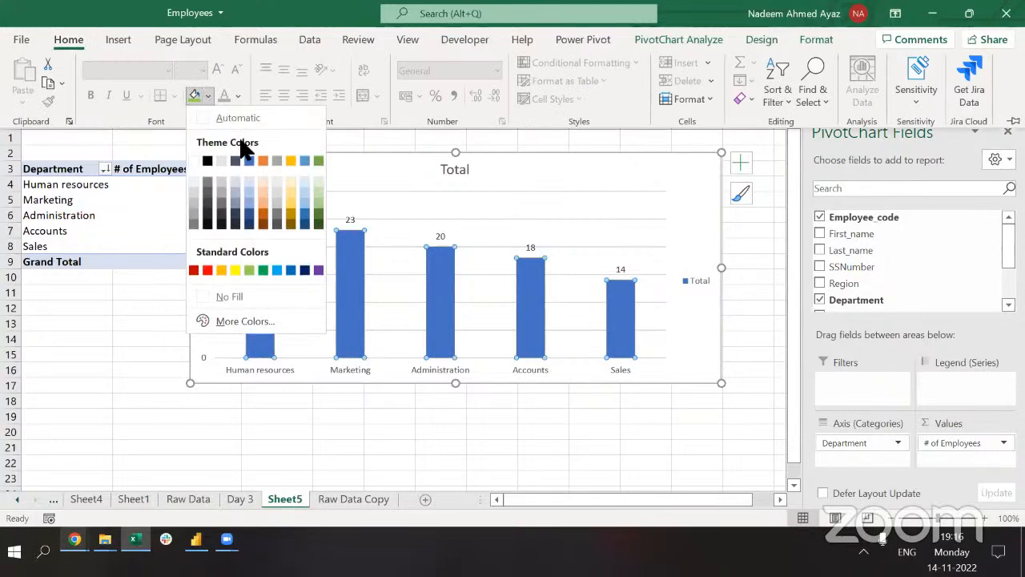
left_click(291, 191)
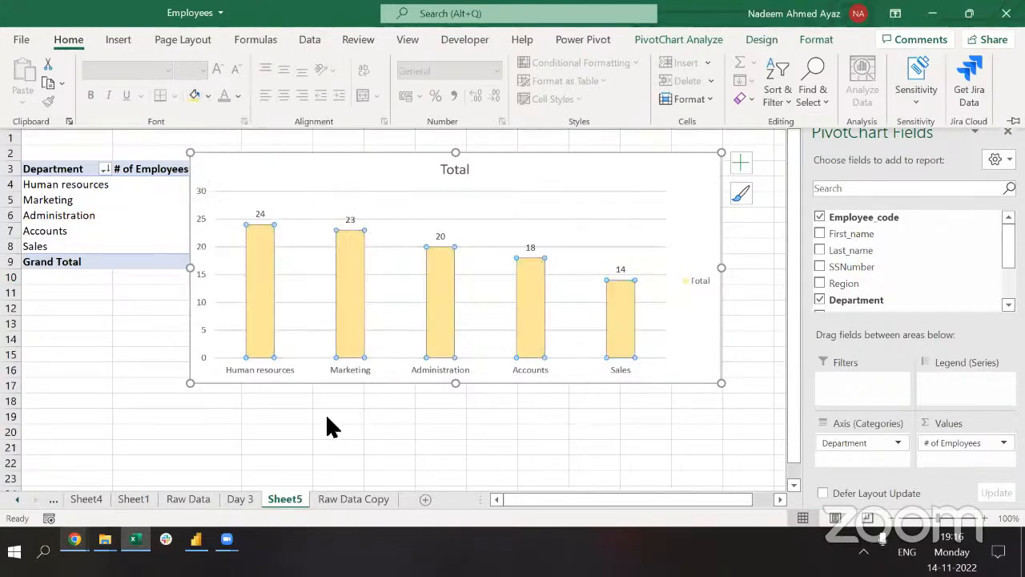
left_click(248, 266)
left_click(248, 264)
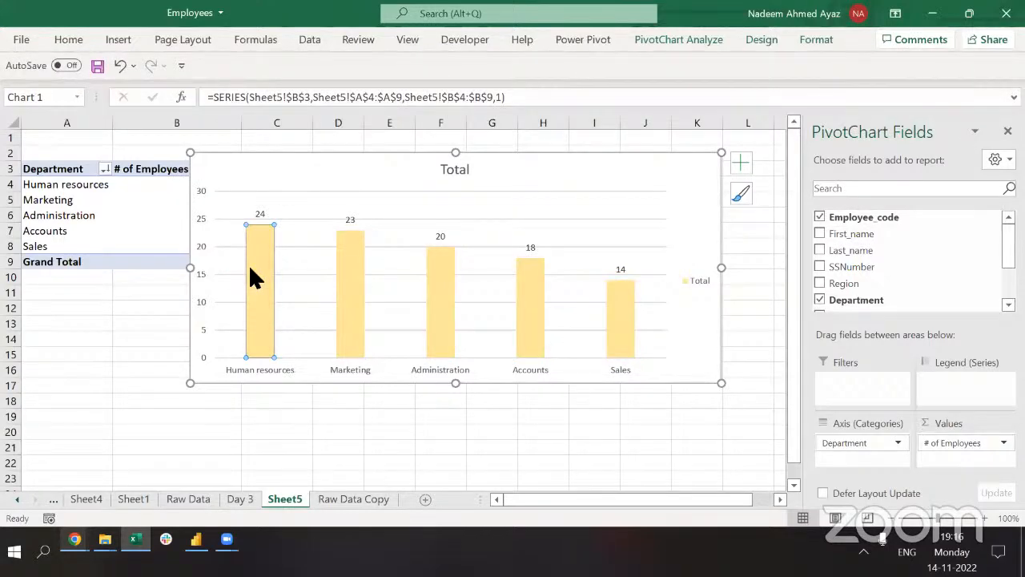
left_click(354, 285)
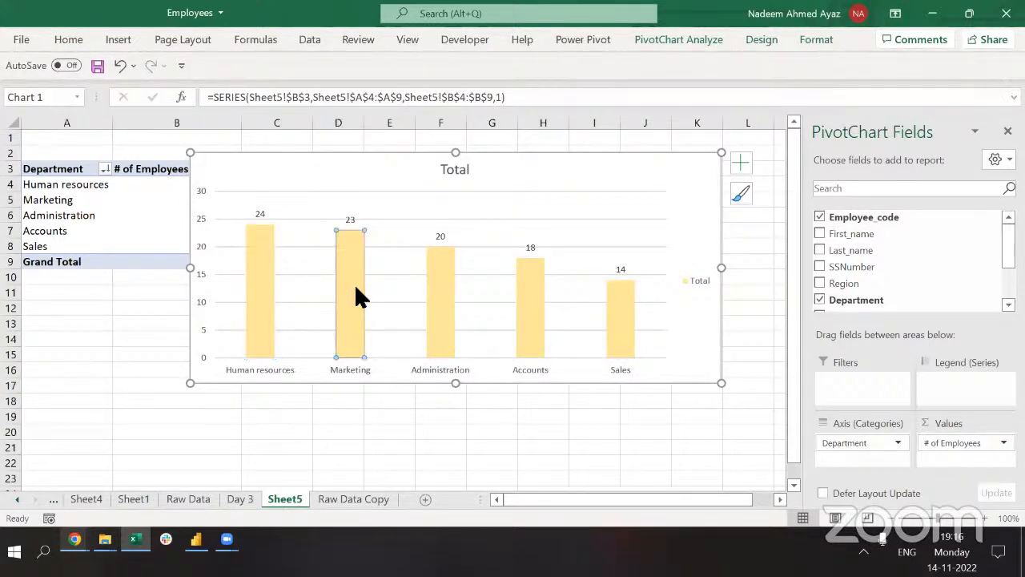
left_click(431, 401)
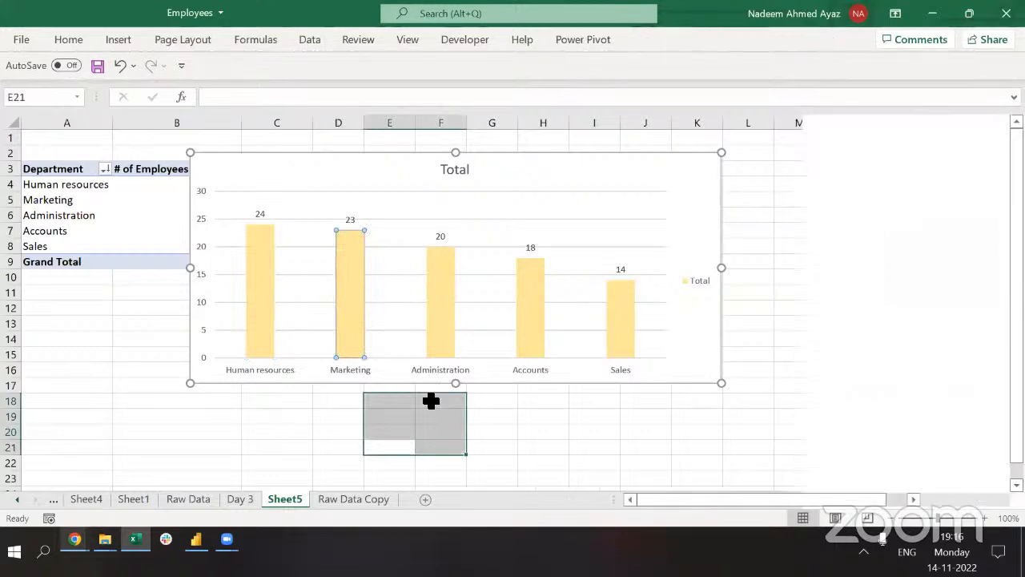
Fill only the Sales column of the PivotChart with standard red.
left_click(431, 279)
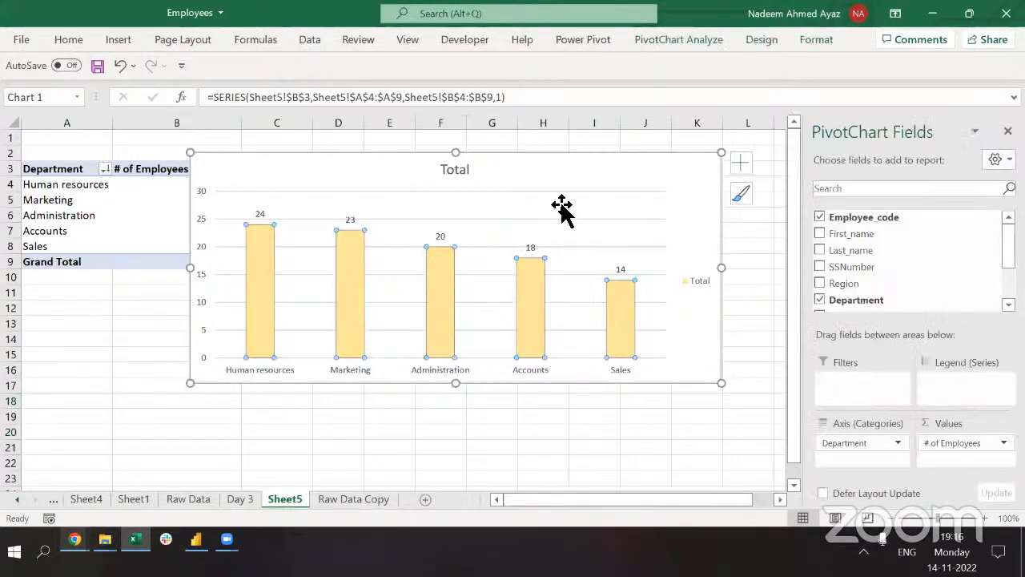
left_click(623, 322)
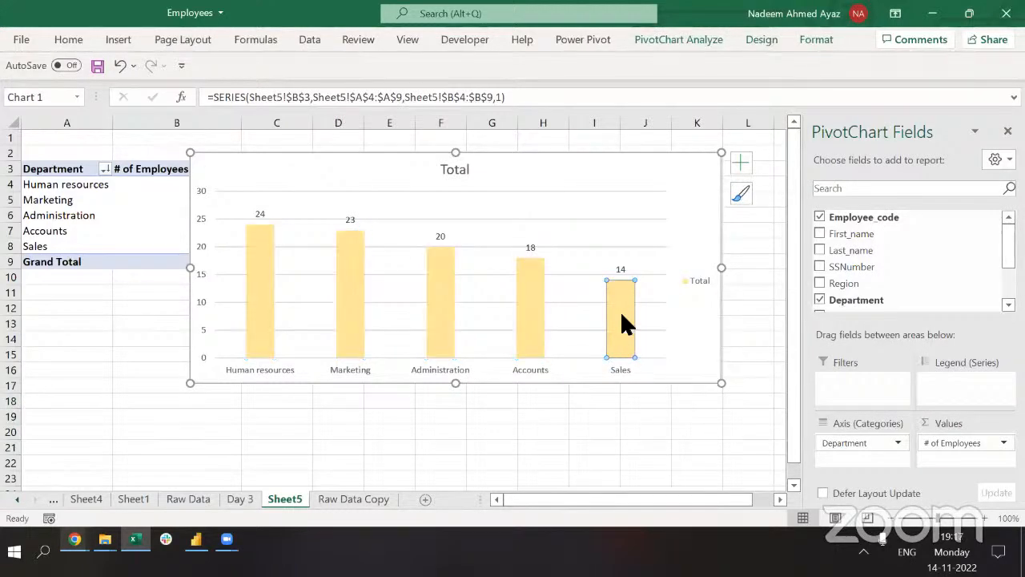
left_click(69, 40)
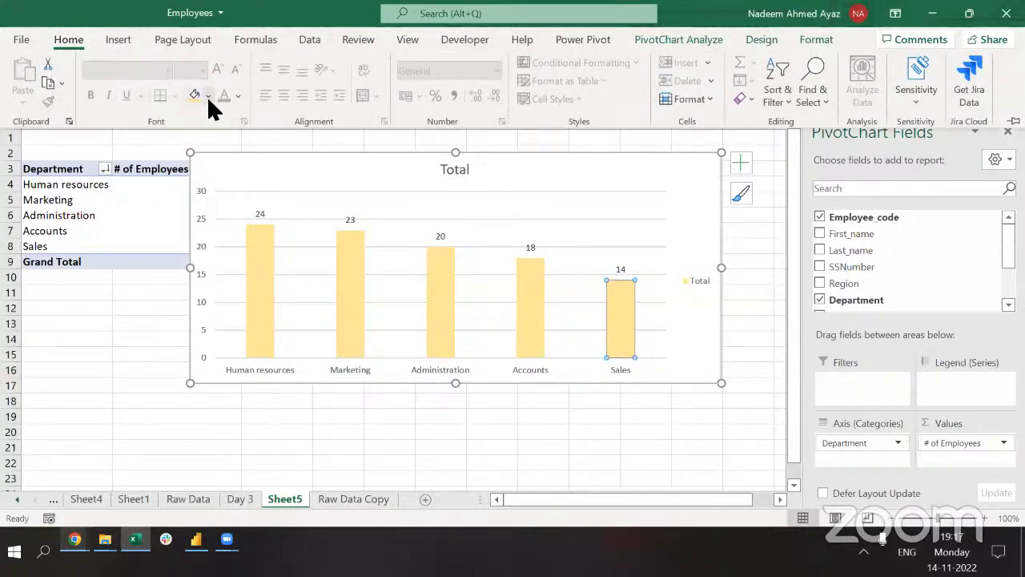
left_click(207, 96)
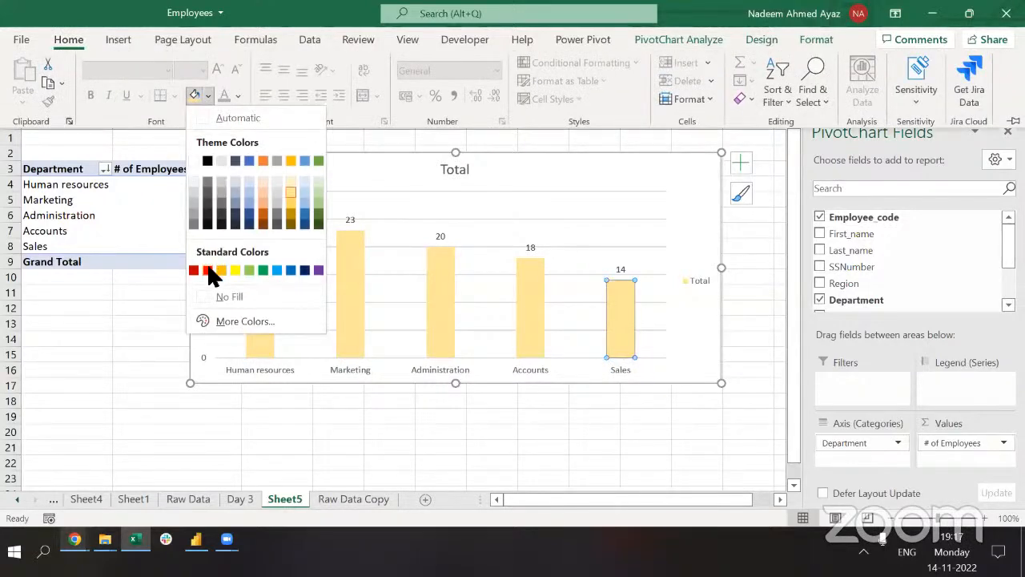
left_click(208, 269)
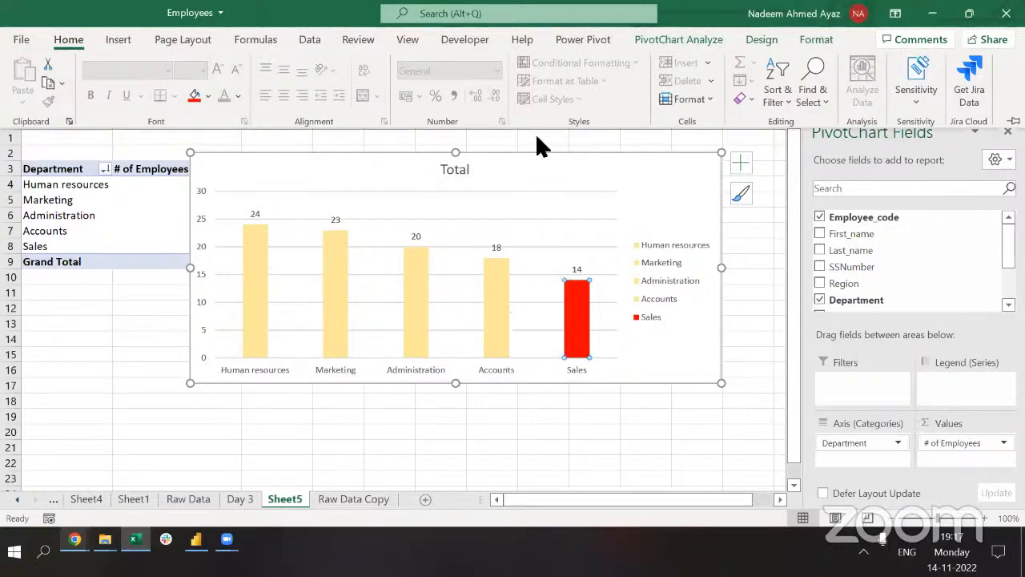
Move the PivotChart clear of the PivotTable so its upper-left corner sits in column C at row 7.
left_click(551, 176)
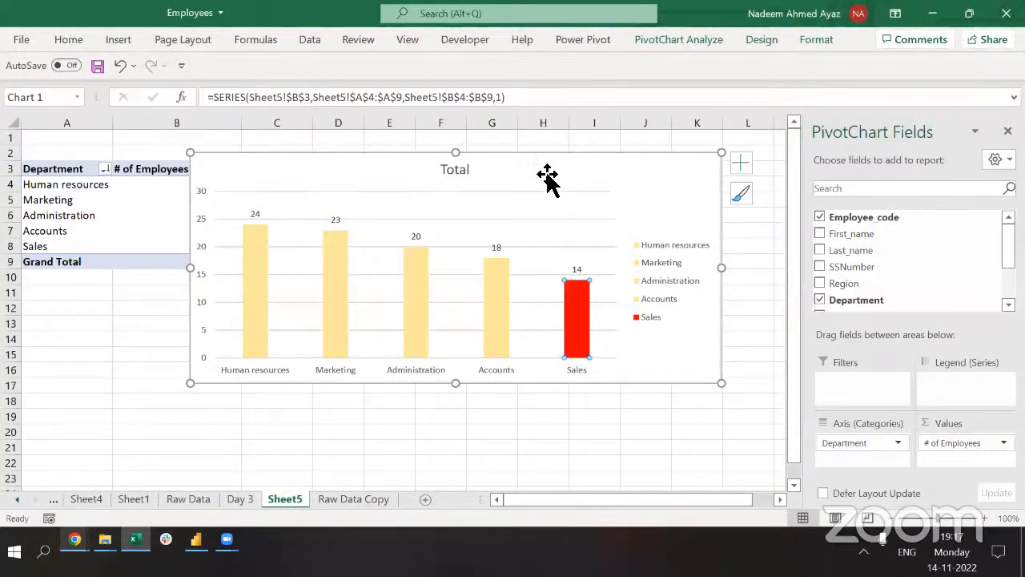
left_click_drag(536, 169, 620, 237)
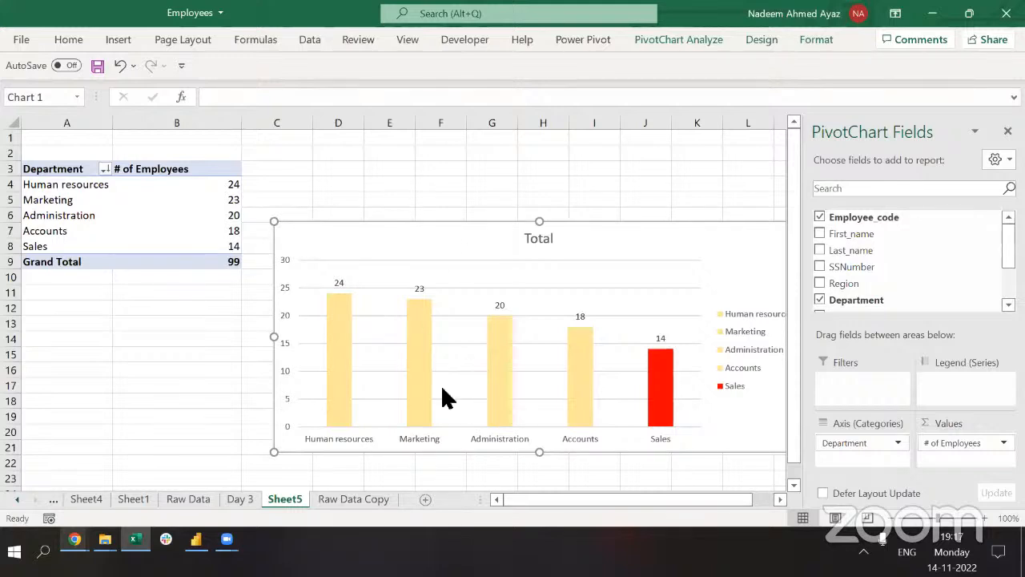
left_click(147, 213)
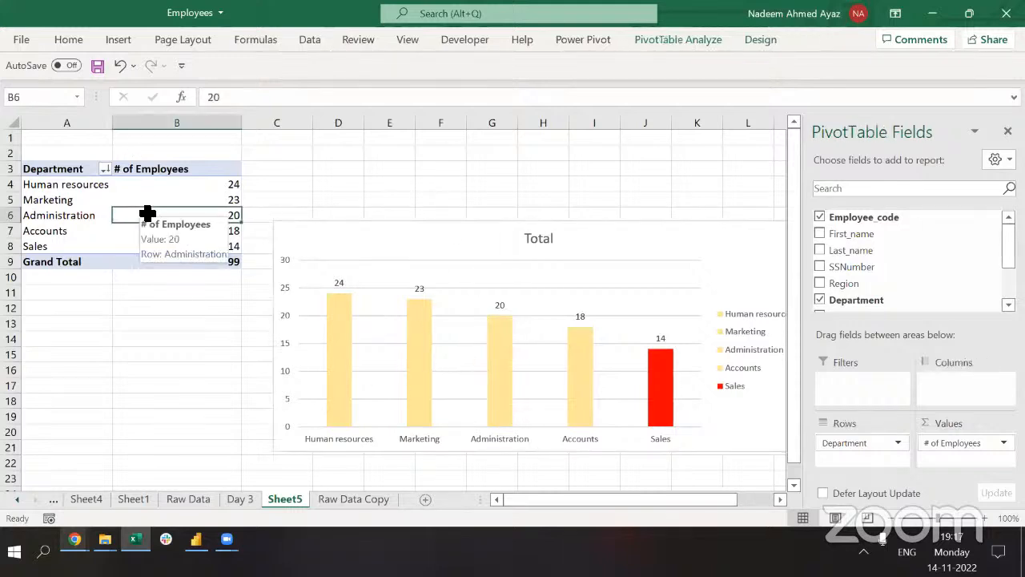
Switch to the Book10 workbook and copy the employee records in A1:I100 of its Sheet1.
key("ctrl")
key("alt+w")
key("u")
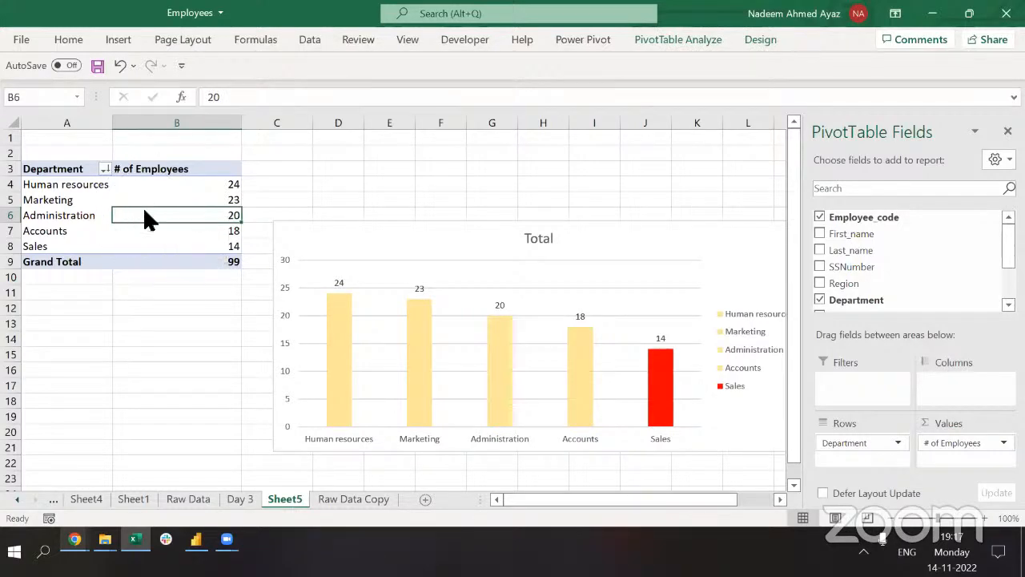
key("End")
key("Return")
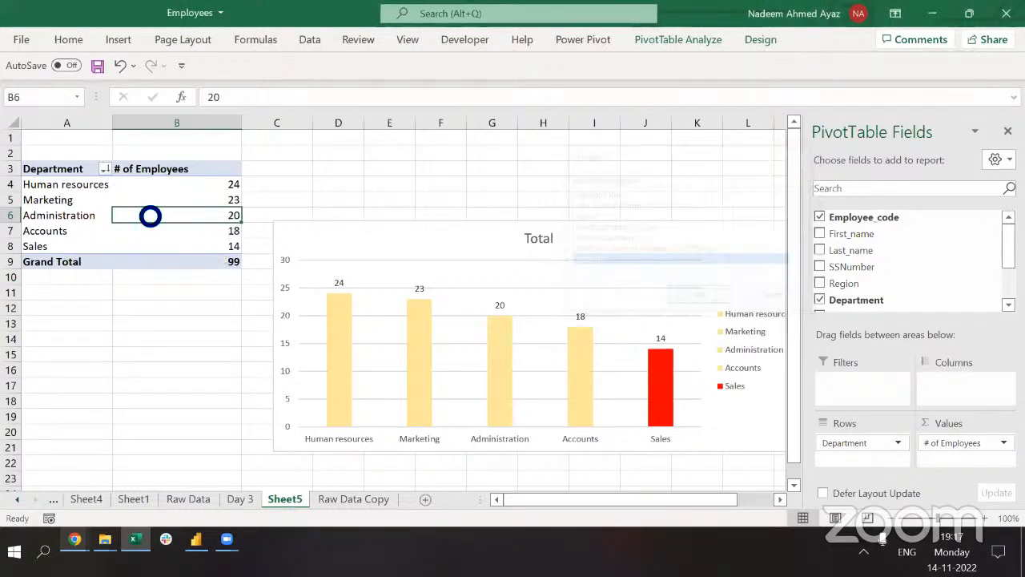
key("ctrl+shift+Right")
key("ctrl+shift+Down")
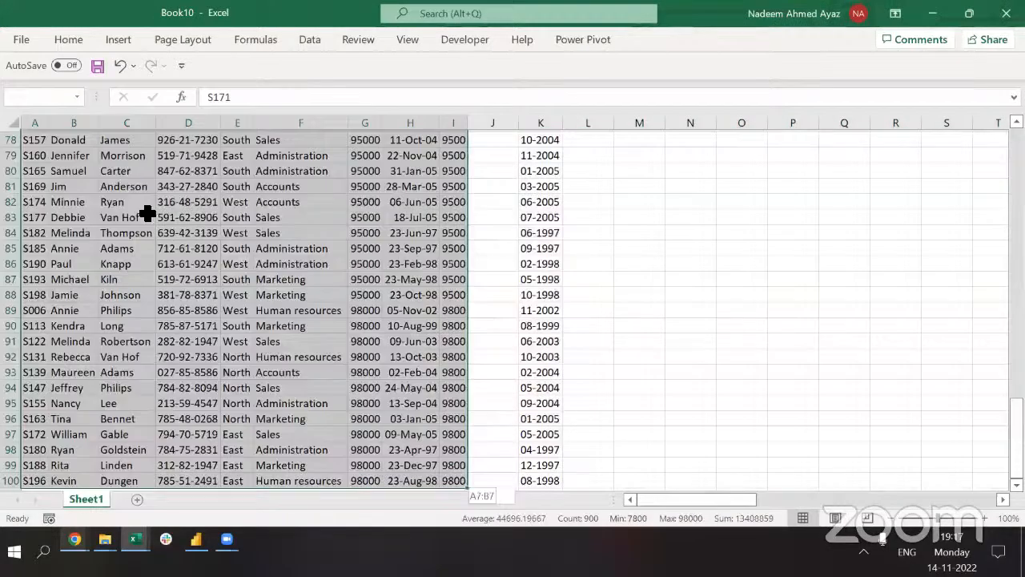
key("ctrl+c")
Paste the copied records into Raw Data Copy of the Employees workbook below the last record, starting at A101, and check the new last row.
key("ctrl+Tab")
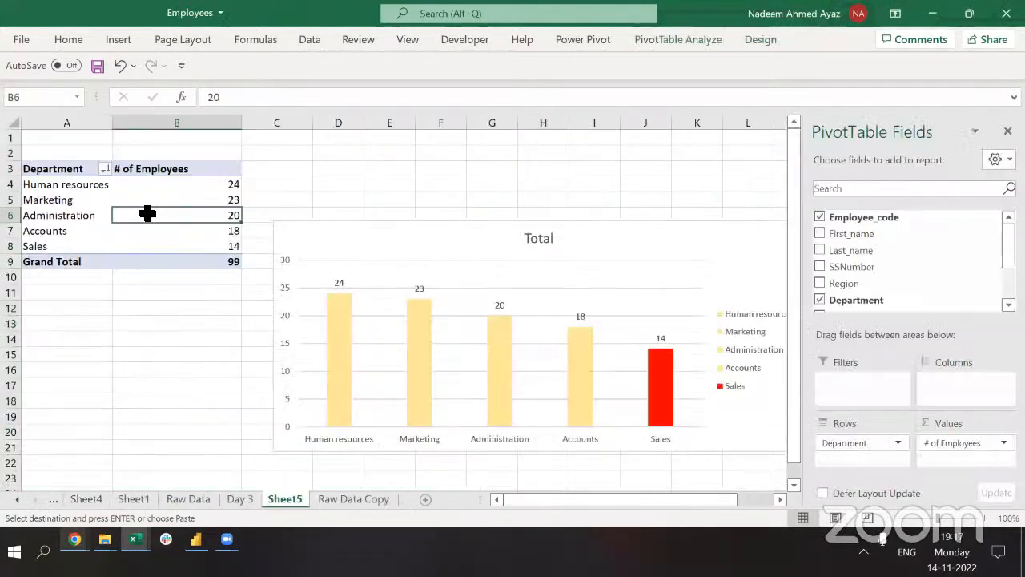
key("ctrl+Page_Down")
key("ctrl+Down")
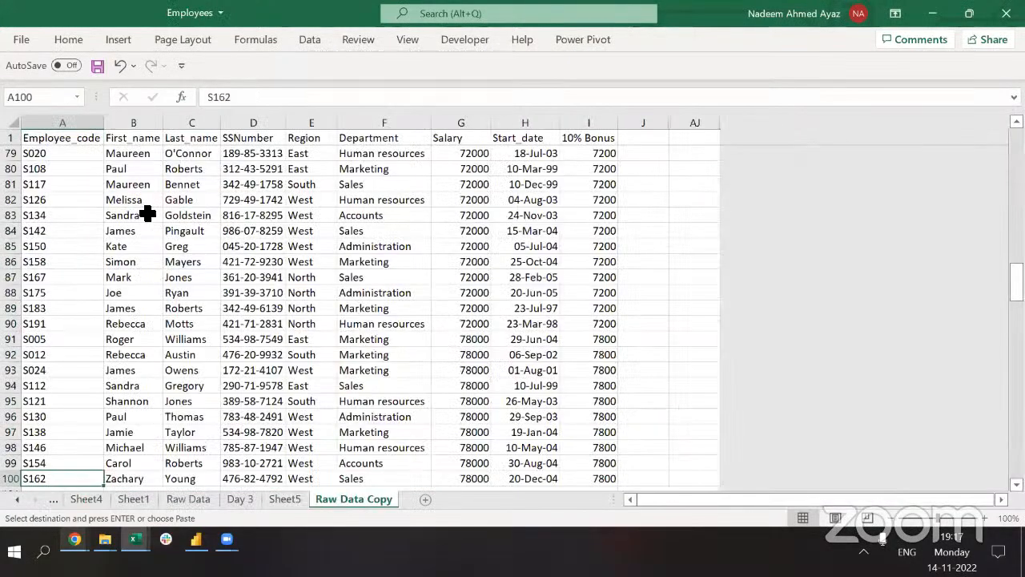
key("Down")
key("ctrl+v")
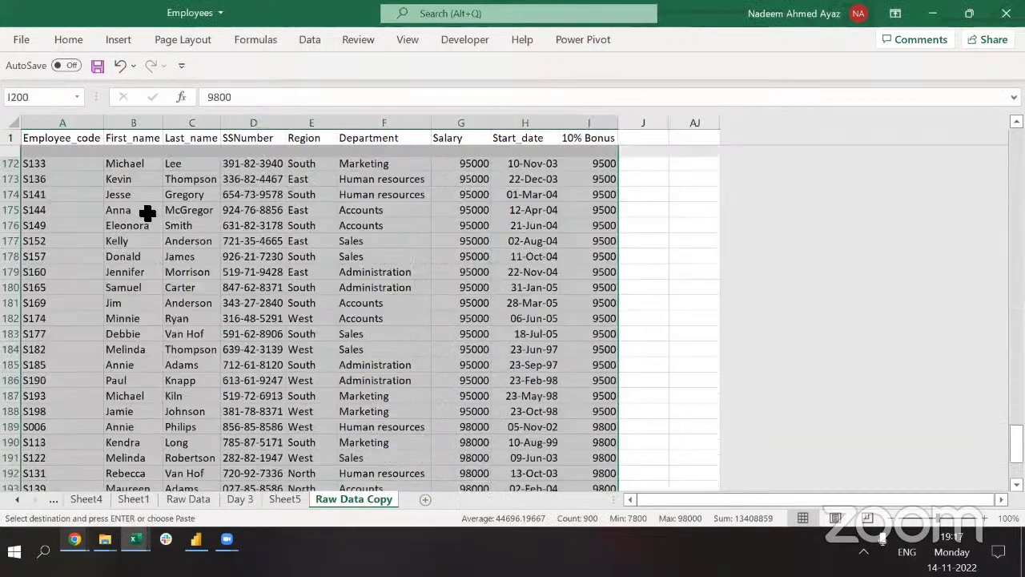
key("Left")
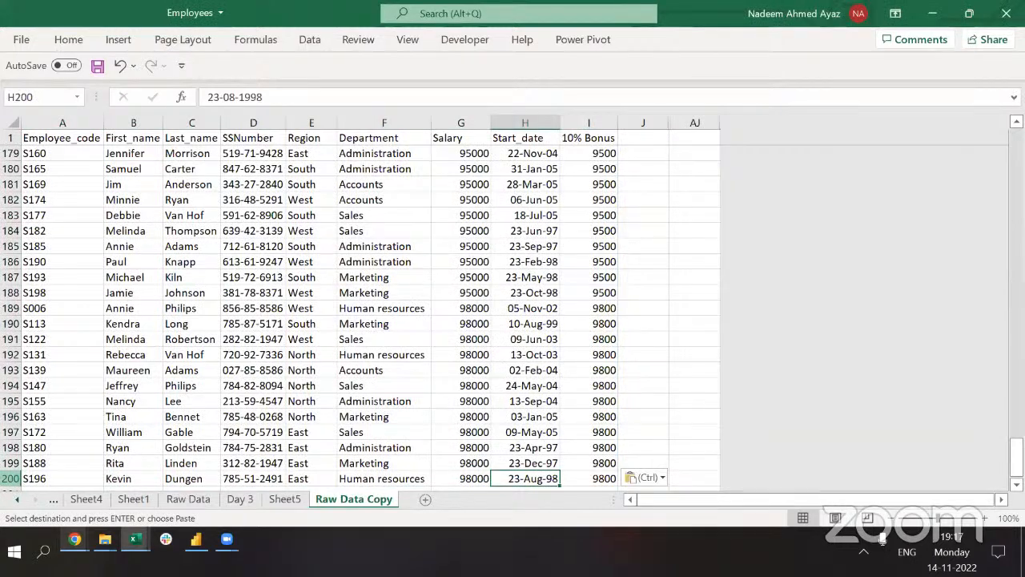
left_click(11, 478)
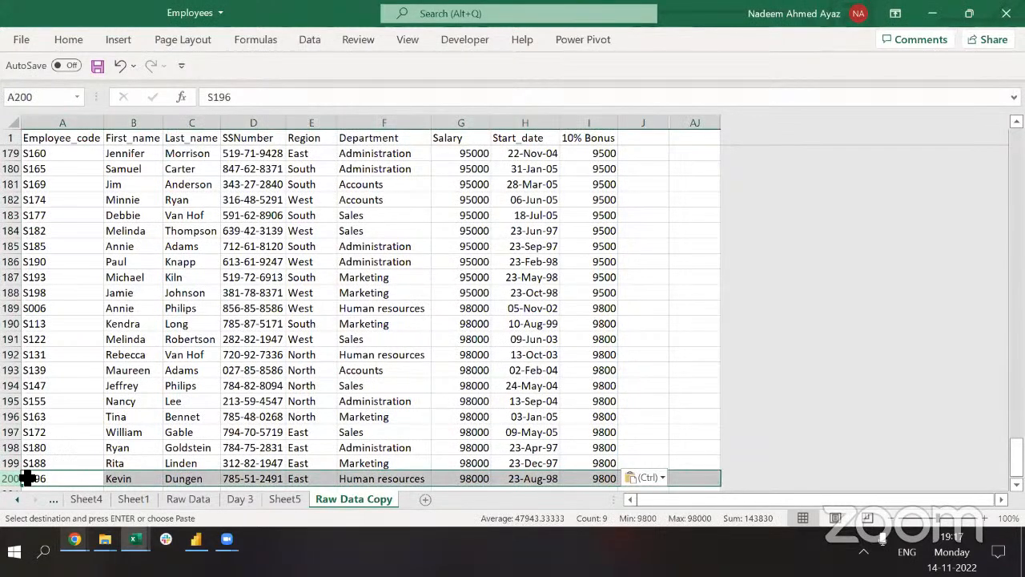
key("ctrl+Up")
key("shift+space")
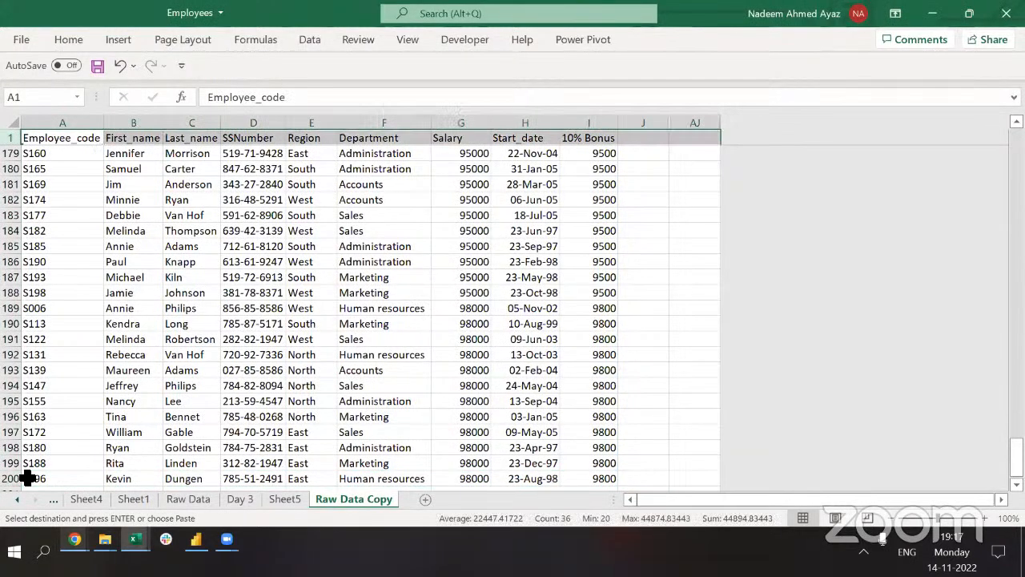
key("ctrl+Down")
key("Down")
key("Up")
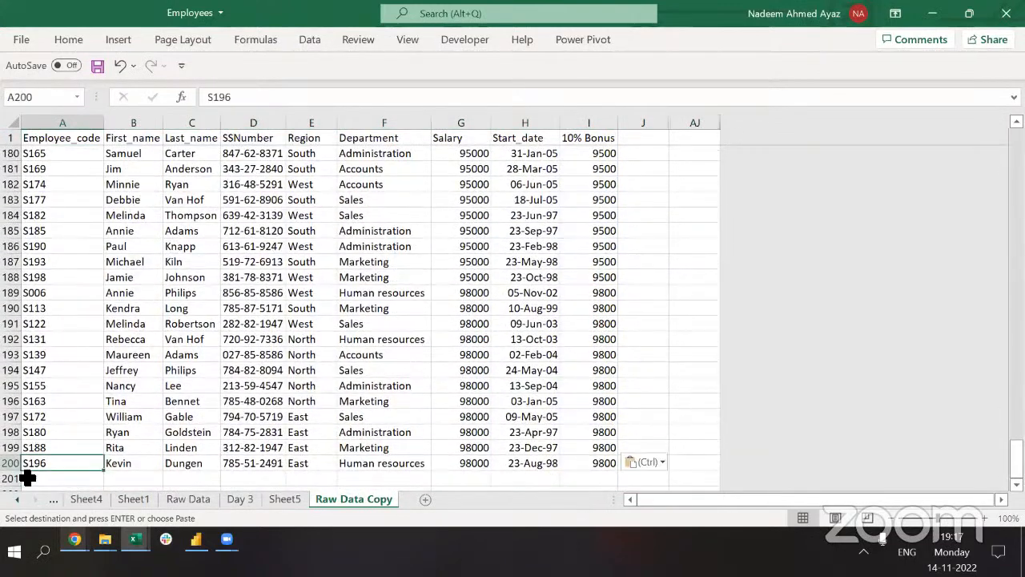
Return to Sheet5 and refresh the employee-count PivotTable.
key("ctrl+Page_Up")
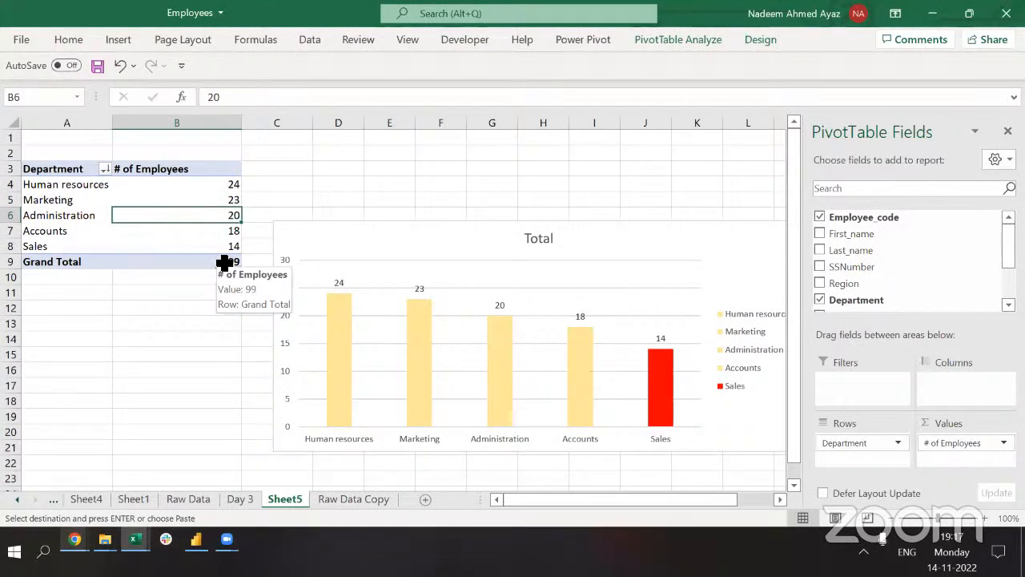
right_click(196, 212)
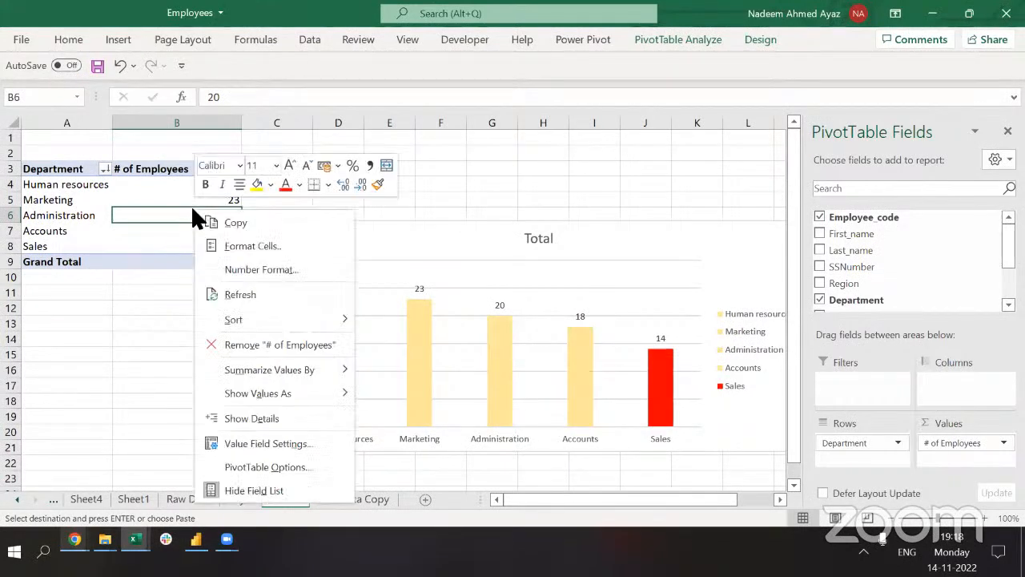
left_click(232, 294)
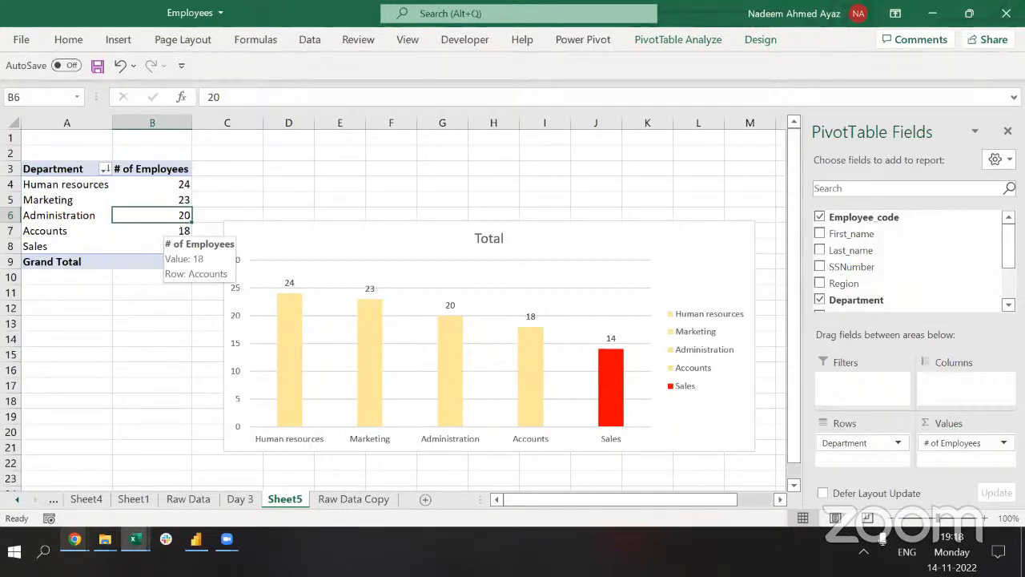
Change the PivotTable's data source to the entire columns A:I of Raw Data Copy.
left_click(701, 42)
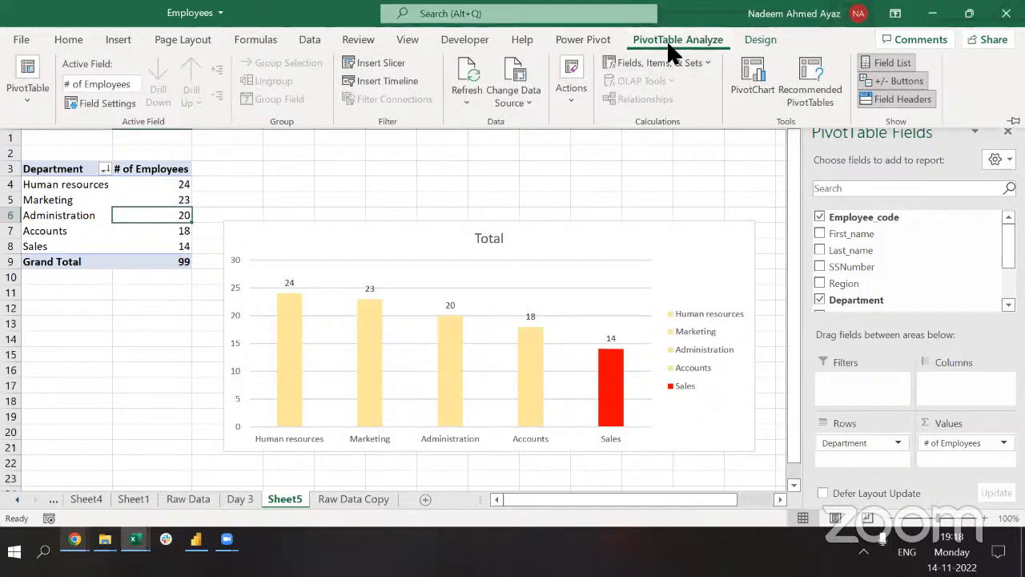
left_click(508, 104)
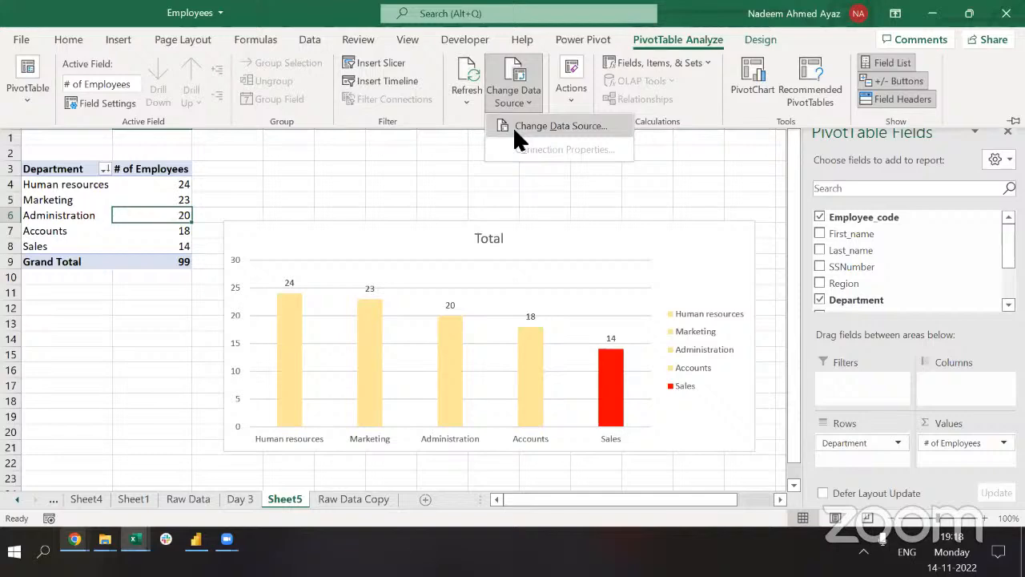
left_click(513, 126)
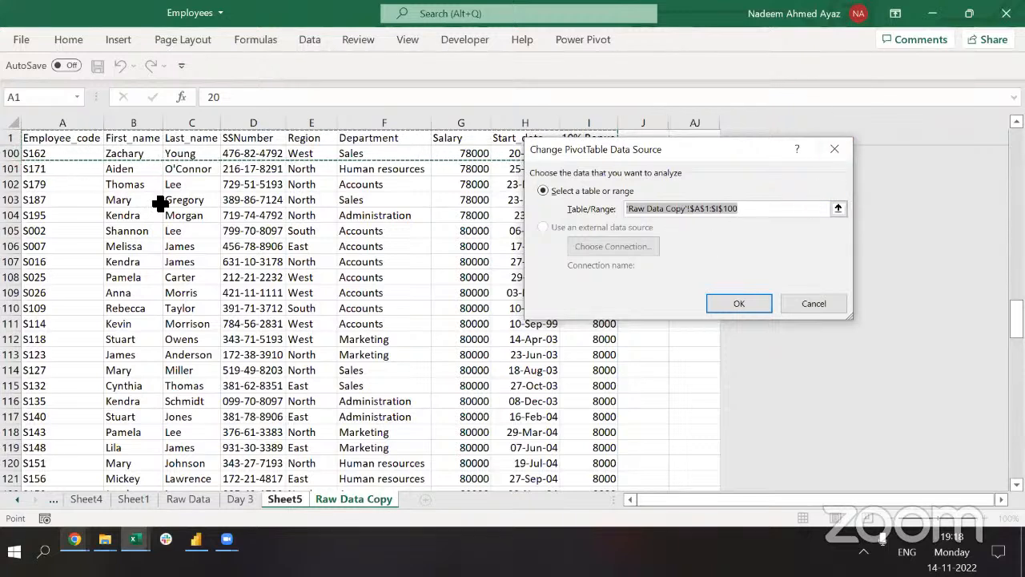
left_click(75, 204)
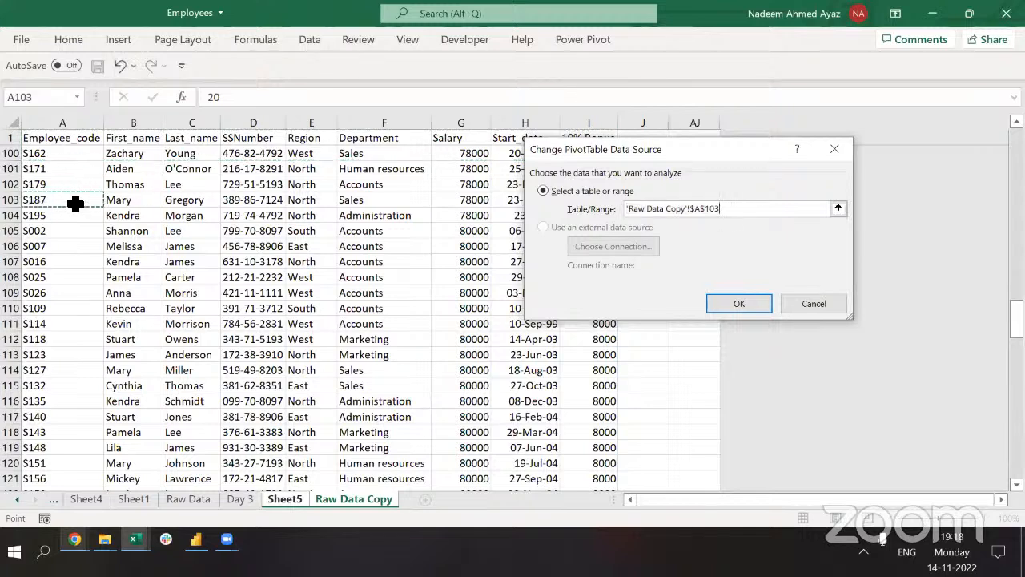
left_click(67, 121)
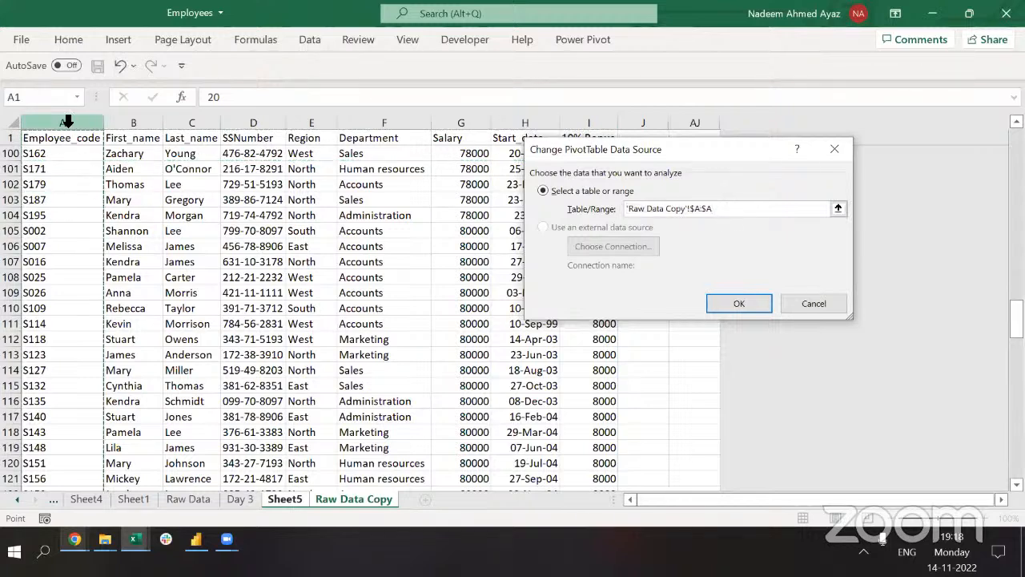
key("ctrl+shift+Right")
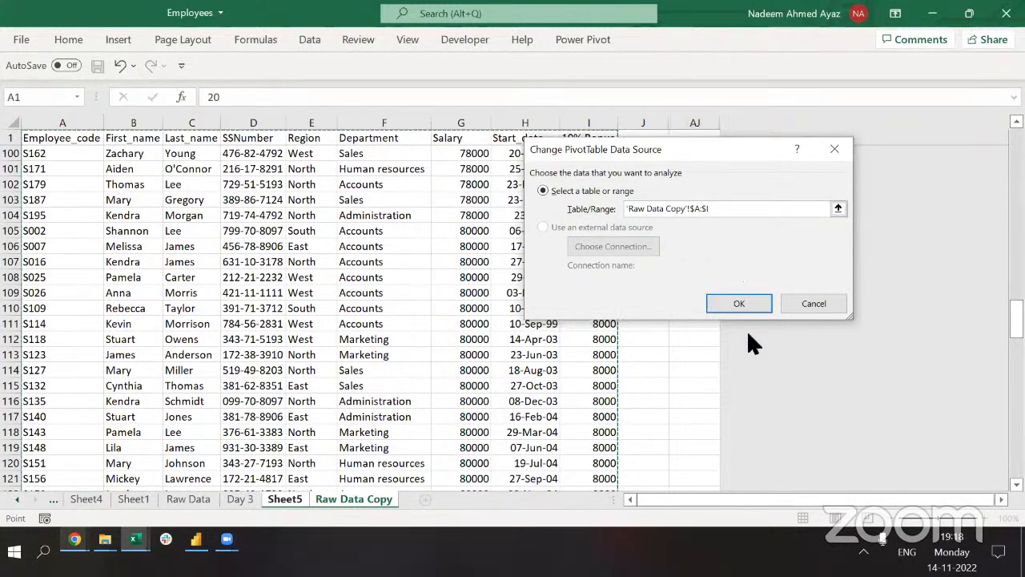
left_click(744, 305)
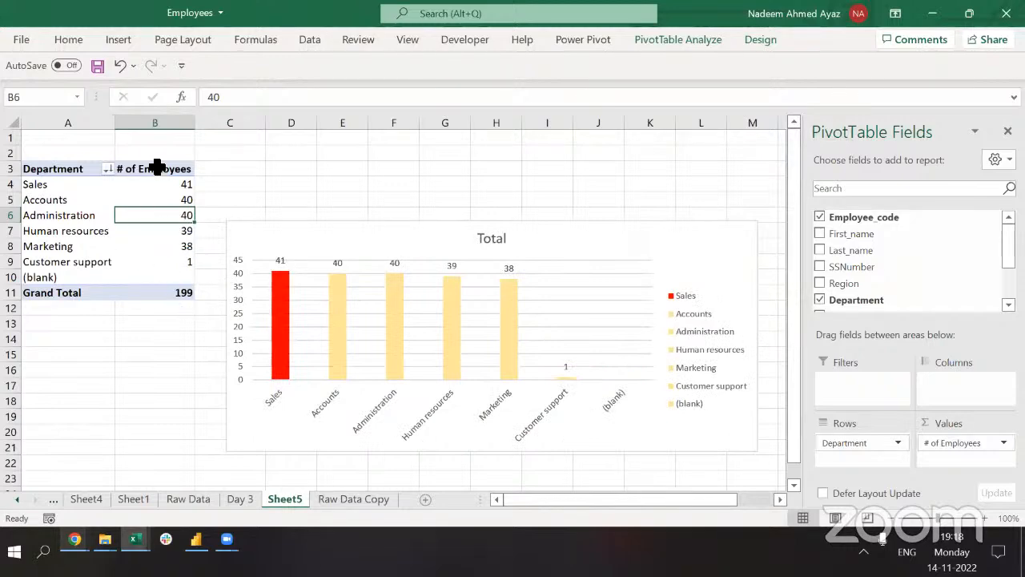
left_click(68, 276)
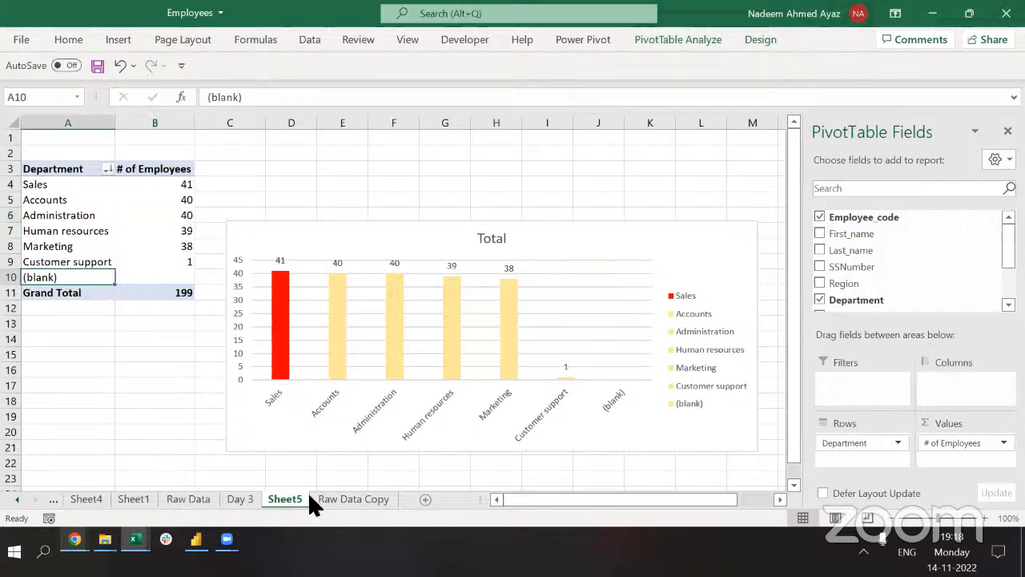
left_click(154, 258)
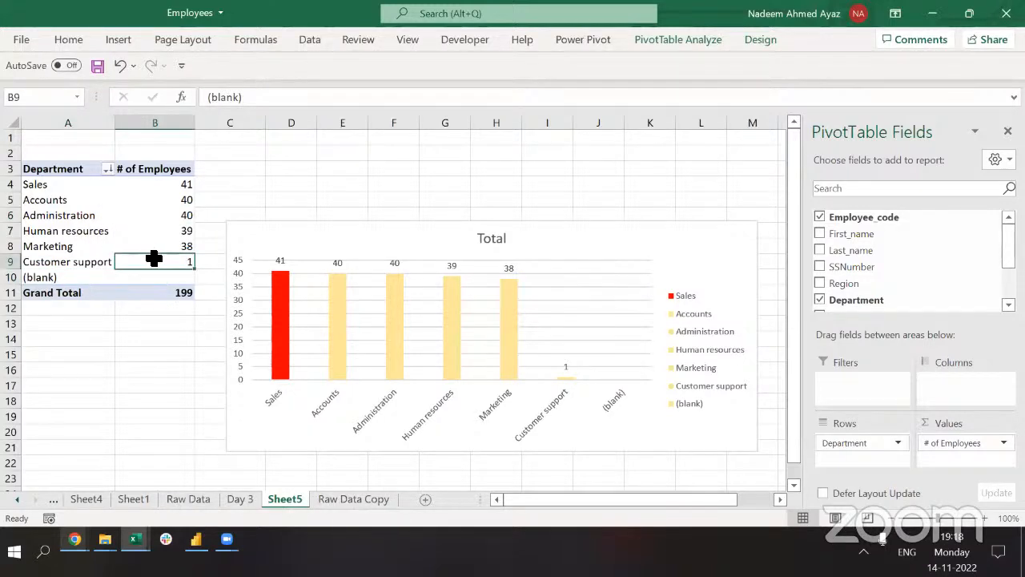
right_click(154, 264)
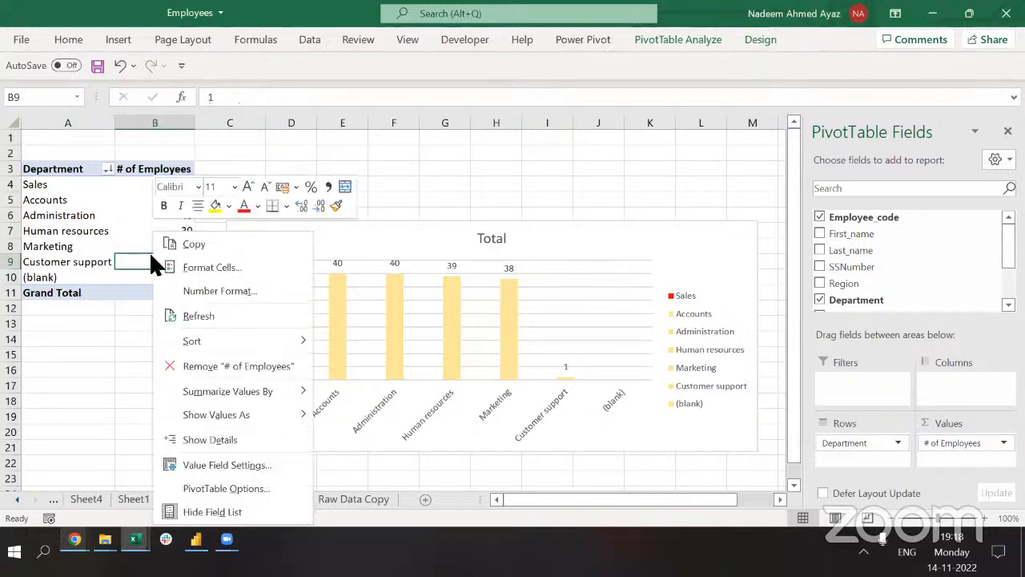
key("Escape")
Change the PivotTable's data source to the exact range $A$1:$I$200 on Raw Data Copy.
left_click(682, 42)
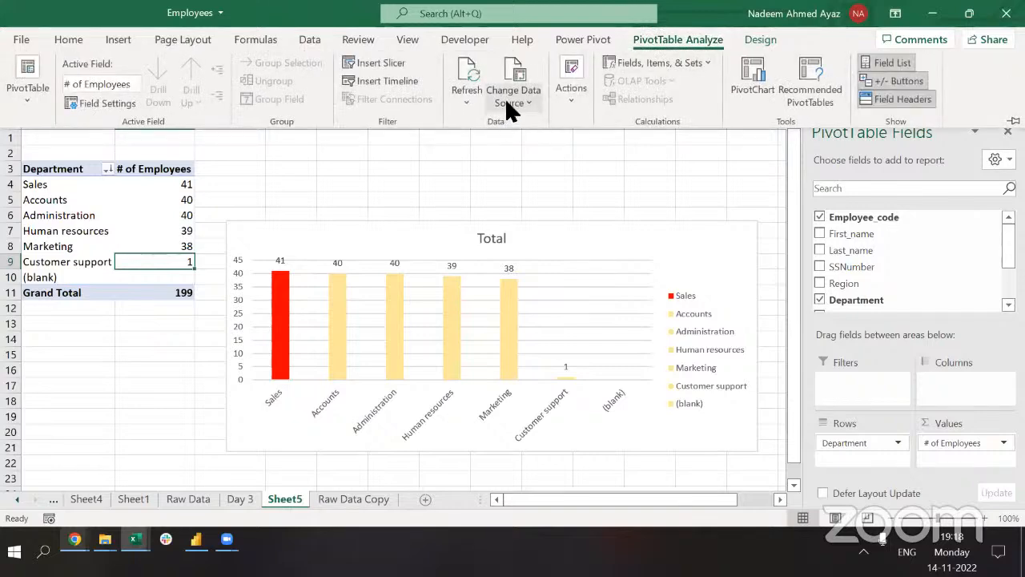
left_click(506, 102)
left_click(521, 129)
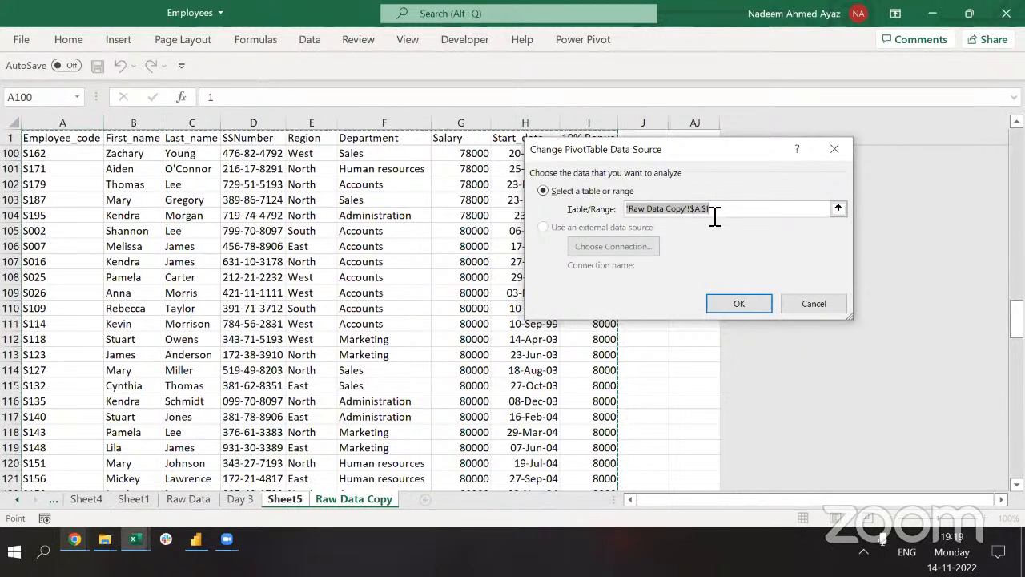
left_click(229, 355)
key("ctrl+Up")
key("ctrl+Left")
key("ctrl+shift+Right")
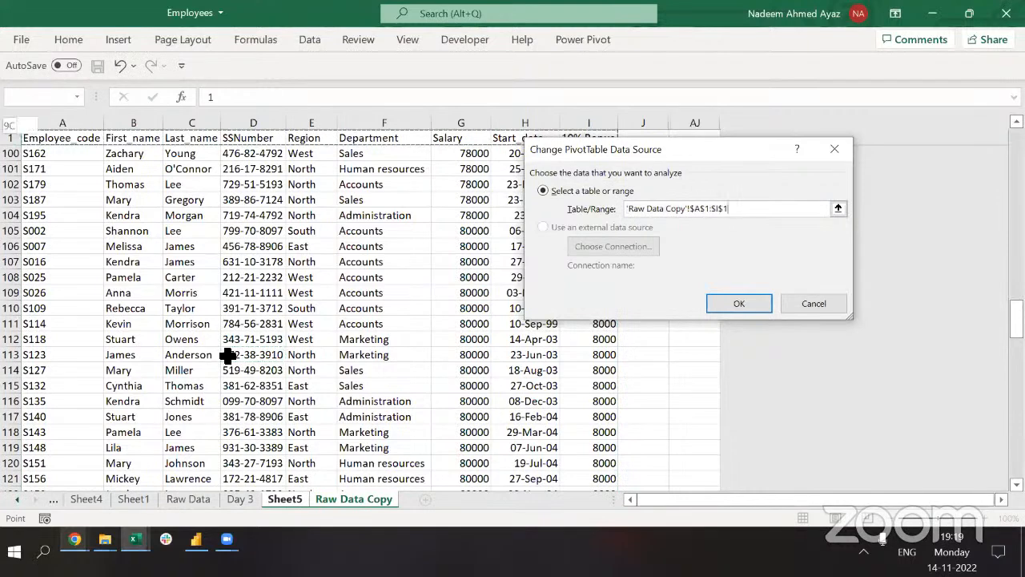
key("ctrl+shift+Down")
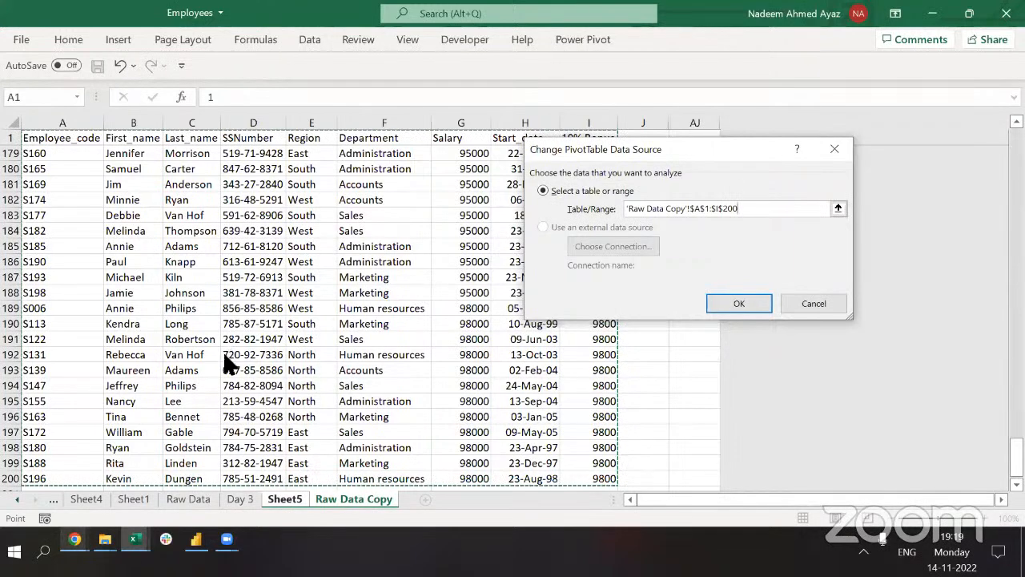
key("Return")
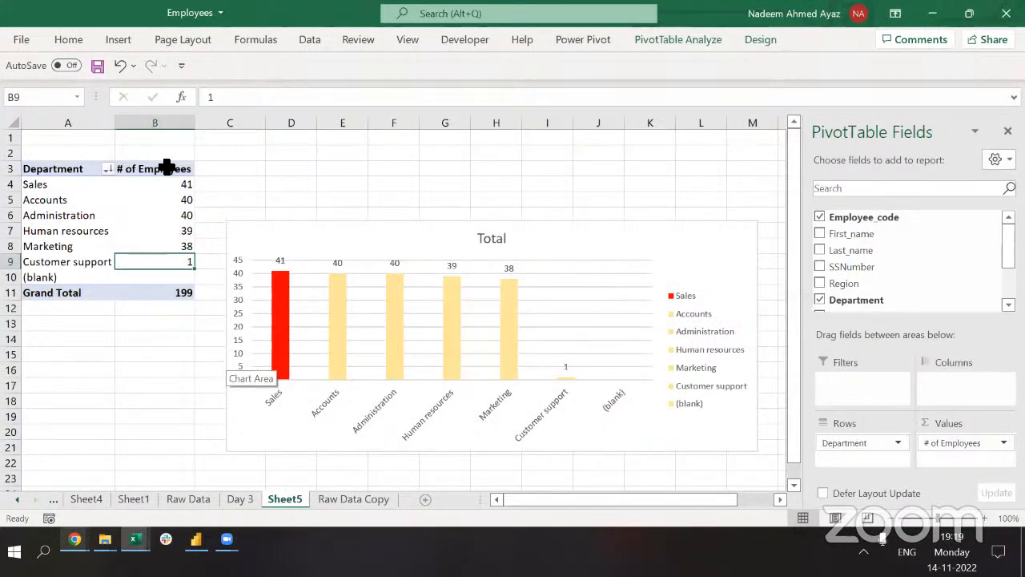
Refresh the PivotTable again and move the PivotChart up beside it, with its upper-left corner at the end of column C in row 2.
left_click(69, 279)
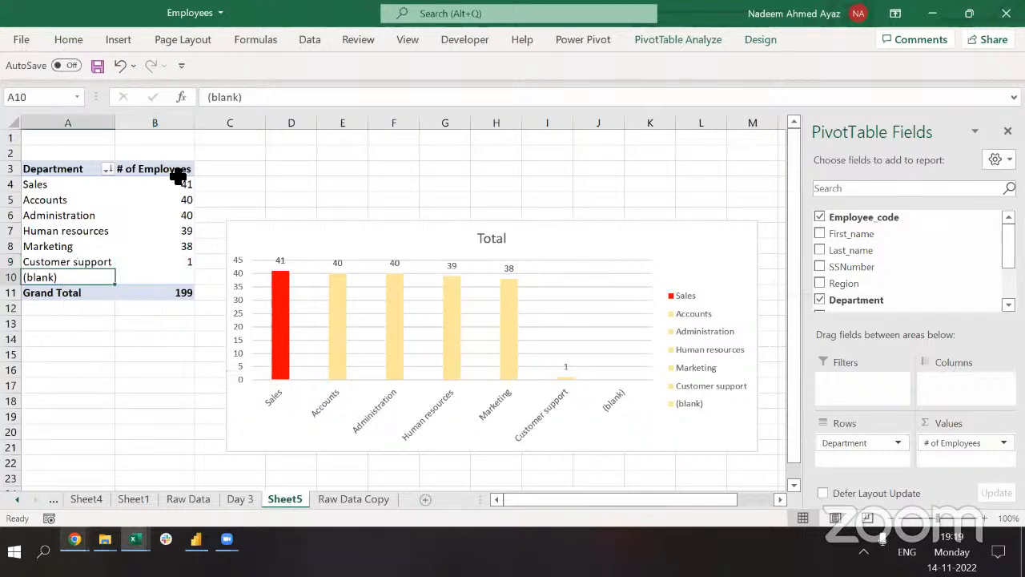
left_click(40, 246)
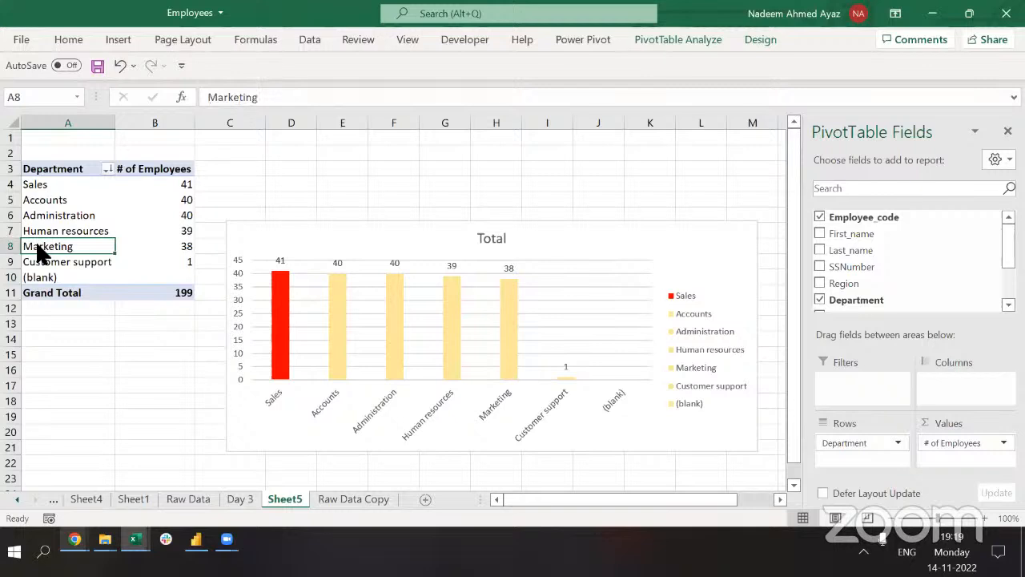
right_click(40, 246)
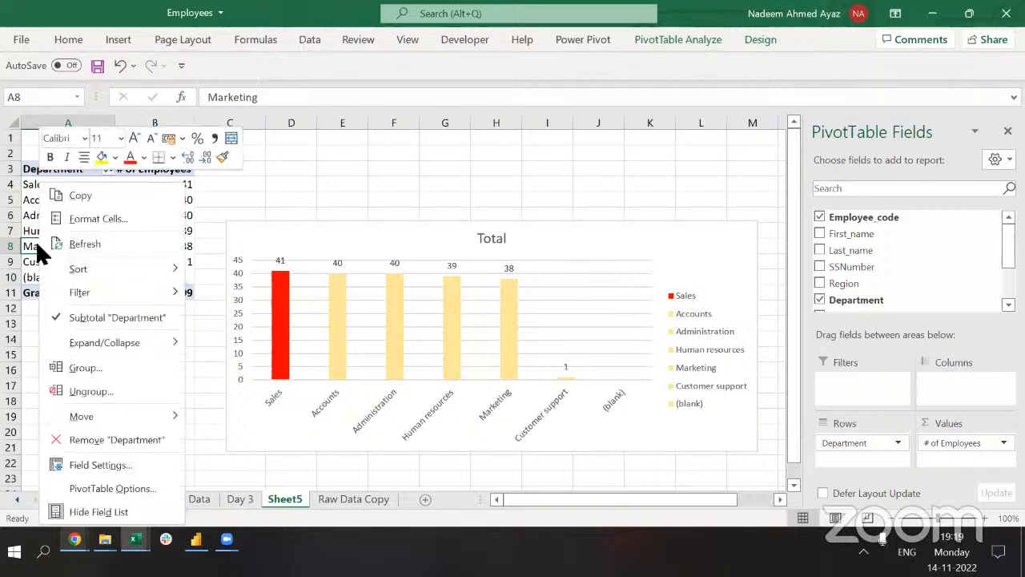
left_click(74, 239)
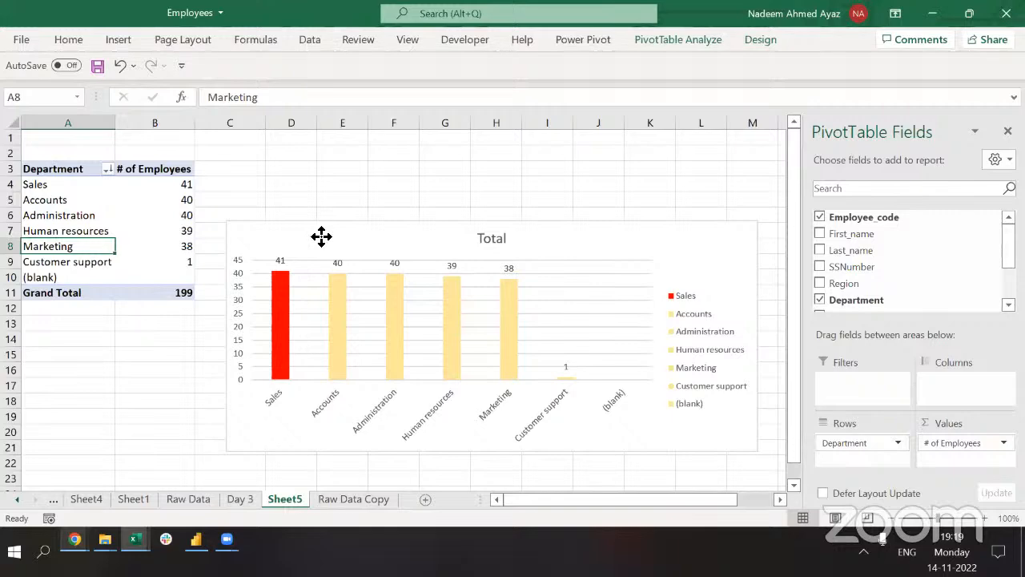
left_click_drag(321, 236, 355, 173)
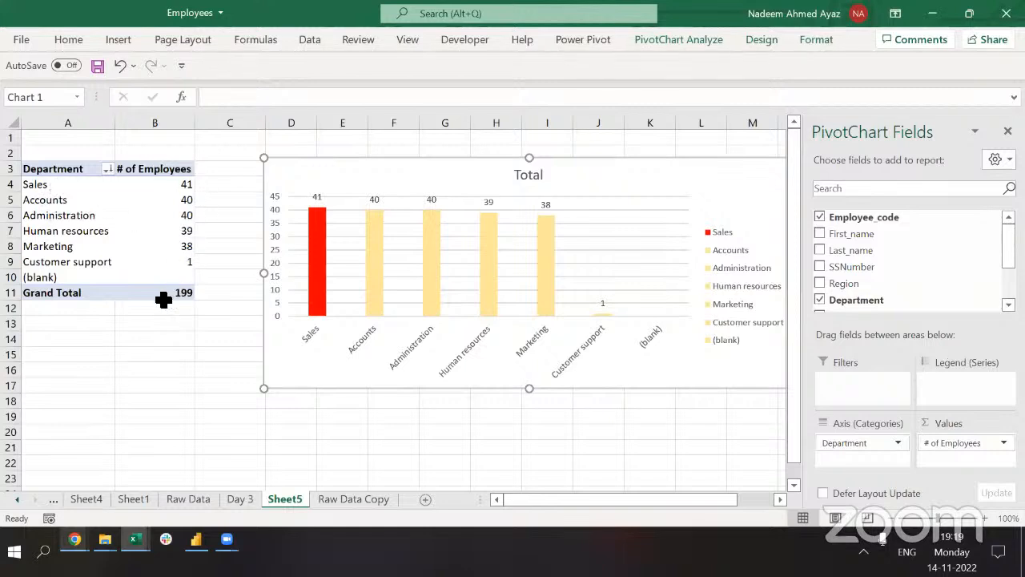
Compare the department employee counts in B4:B9 with the grand total in B11.
left_click(46, 186)
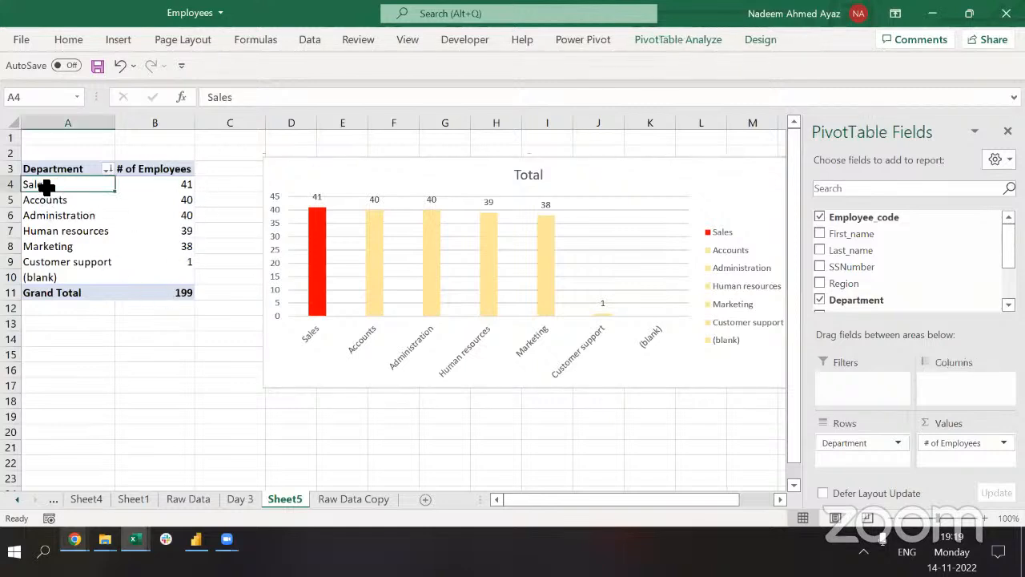
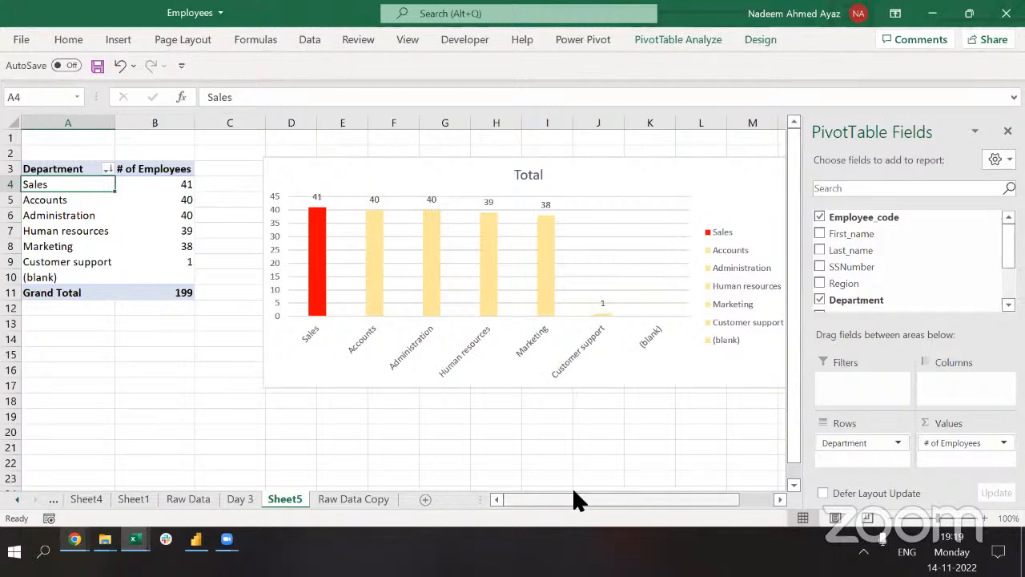
left_click(177, 187)
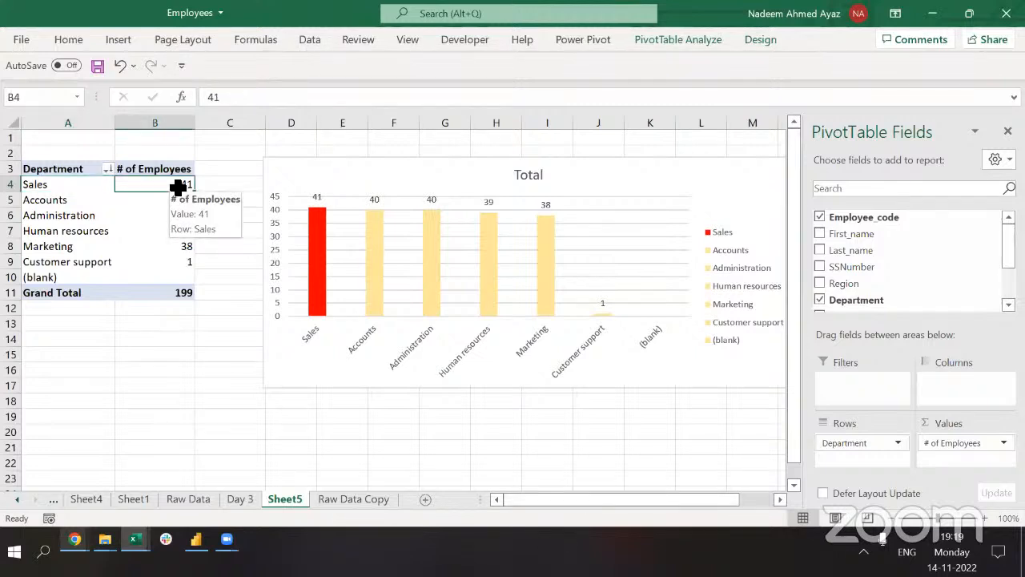
left_click(177, 295)
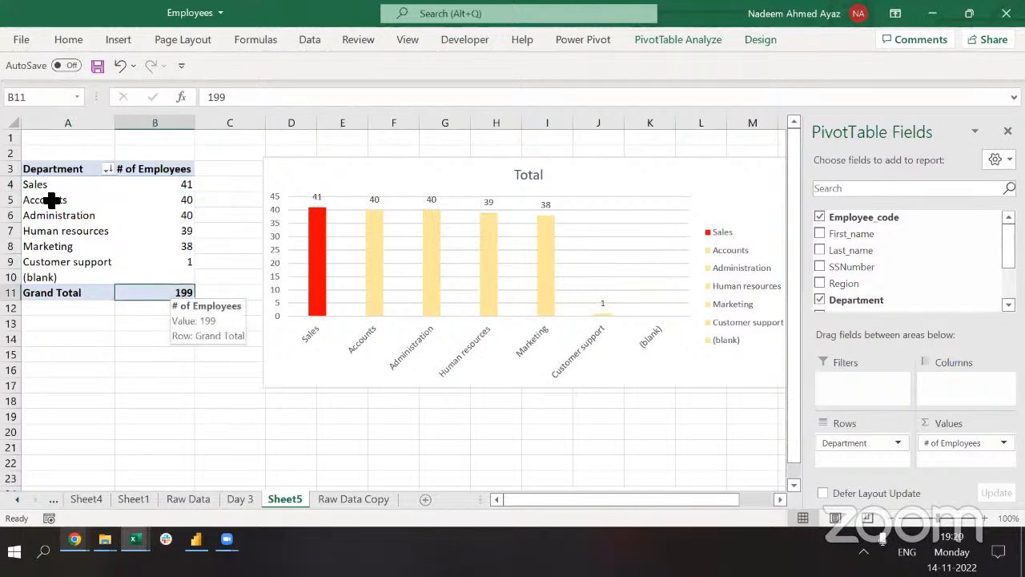
left_click(161, 200)
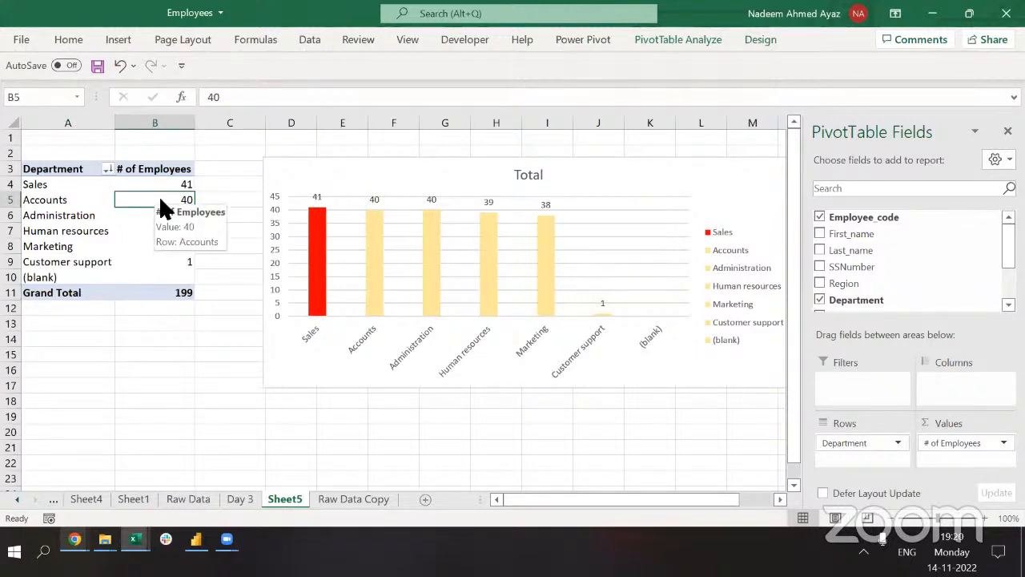
left_click(176, 293)
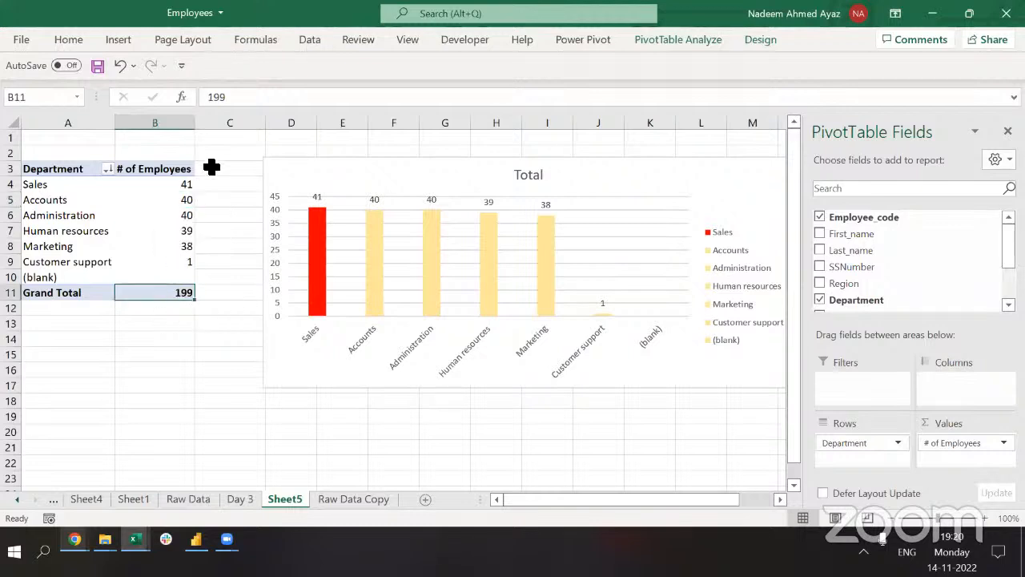
left_click(185, 216)
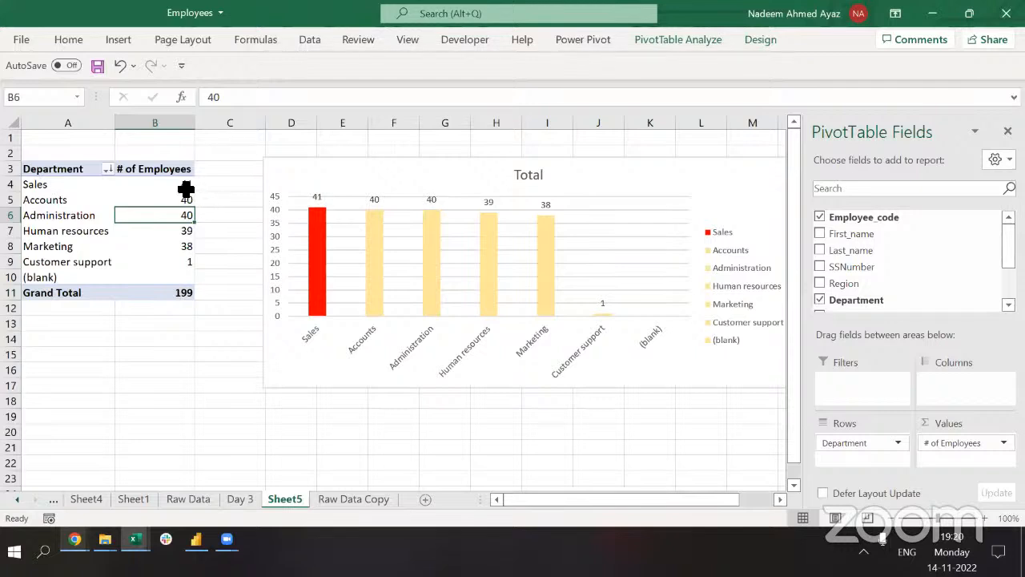
left_click_drag(186, 189, 186, 269)
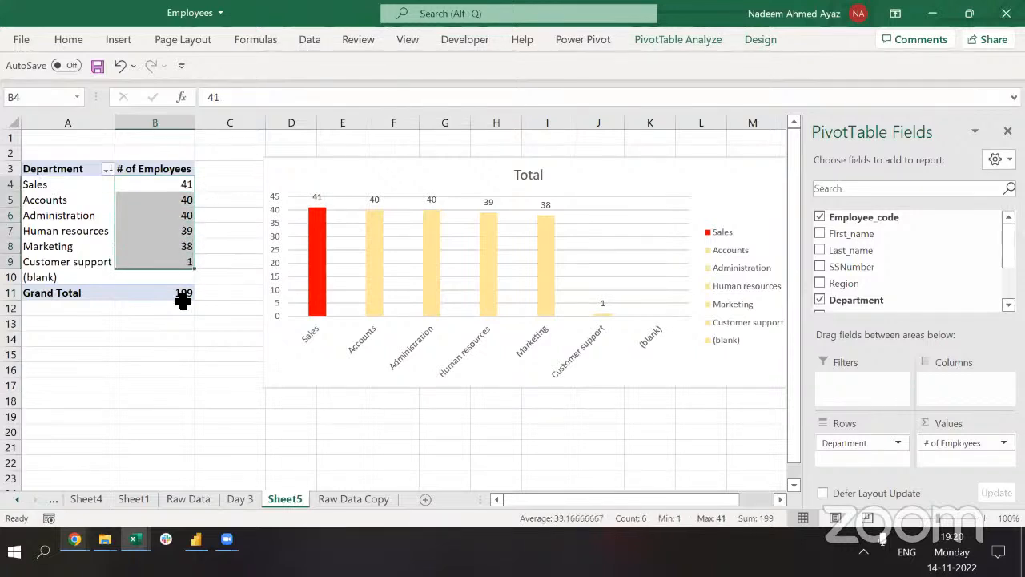
left_click(183, 296)
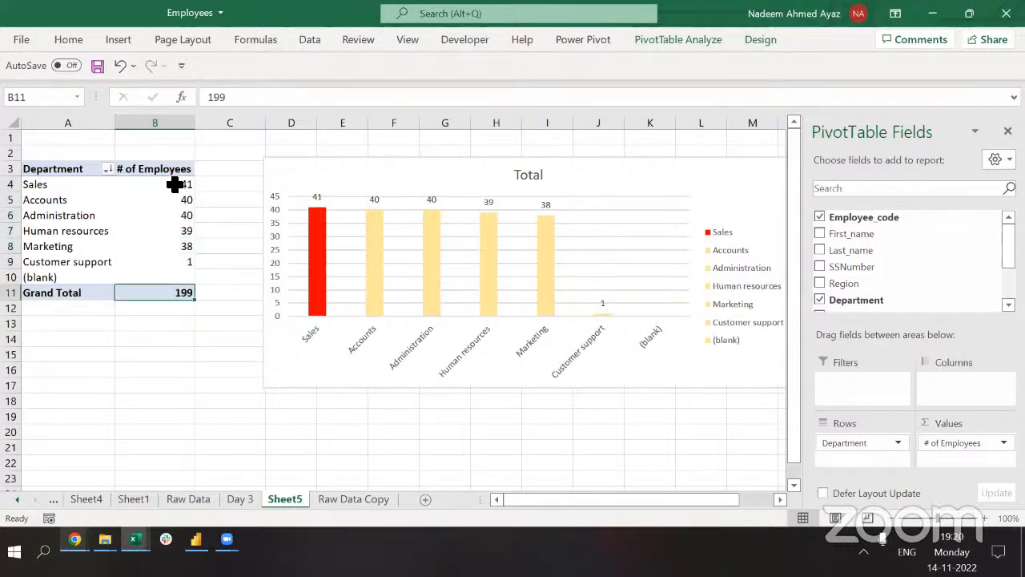
left_click_drag(175, 184, 175, 264)
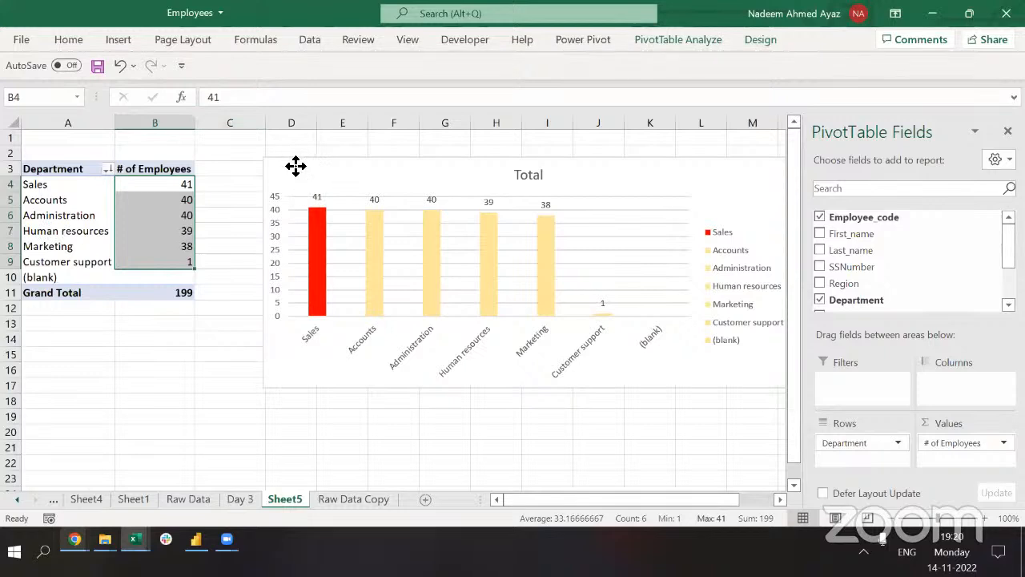
Move the PivotChart down so its upper-left corner sits in column D at row 8, and select the Sales label in A4.
left_click_drag(295, 166, 322, 258)
left_click(156, 212)
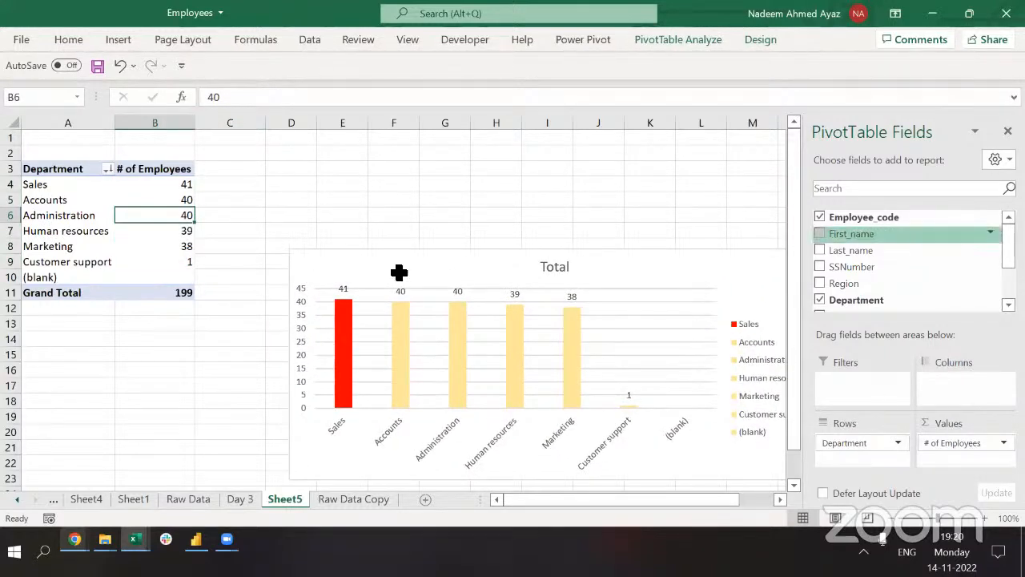
left_click(34, 184)
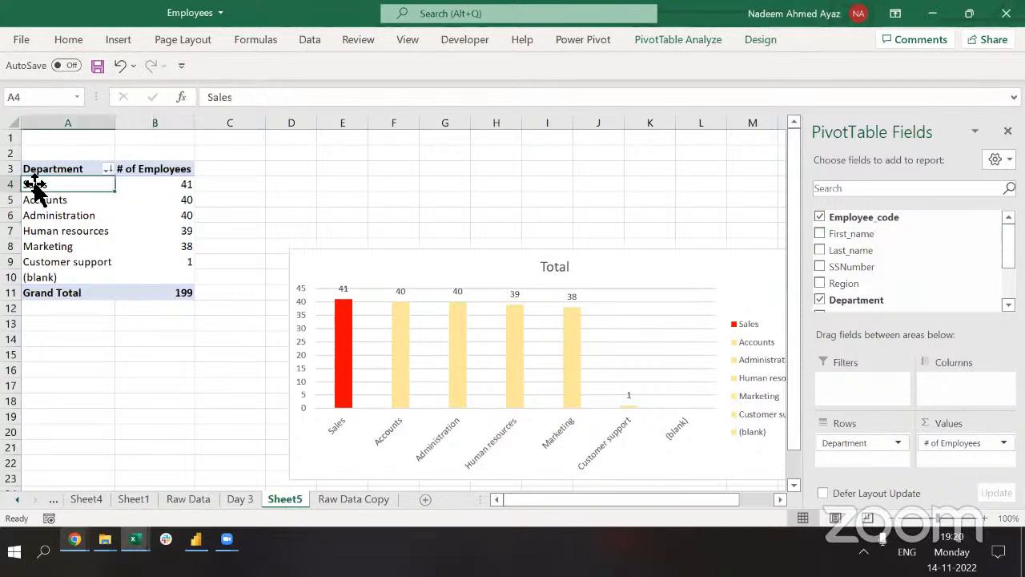
Examine the # of Employees column and the empty cells beside its header in row 3.
left_click(155, 172)
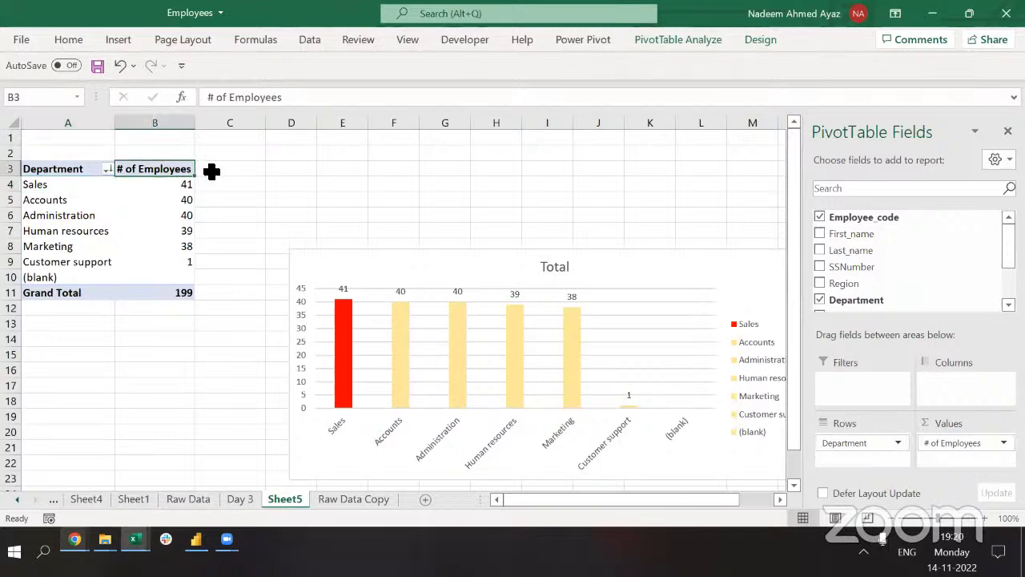
left_click(236, 169)
left_click(291, 168)
left_click(345, 168)
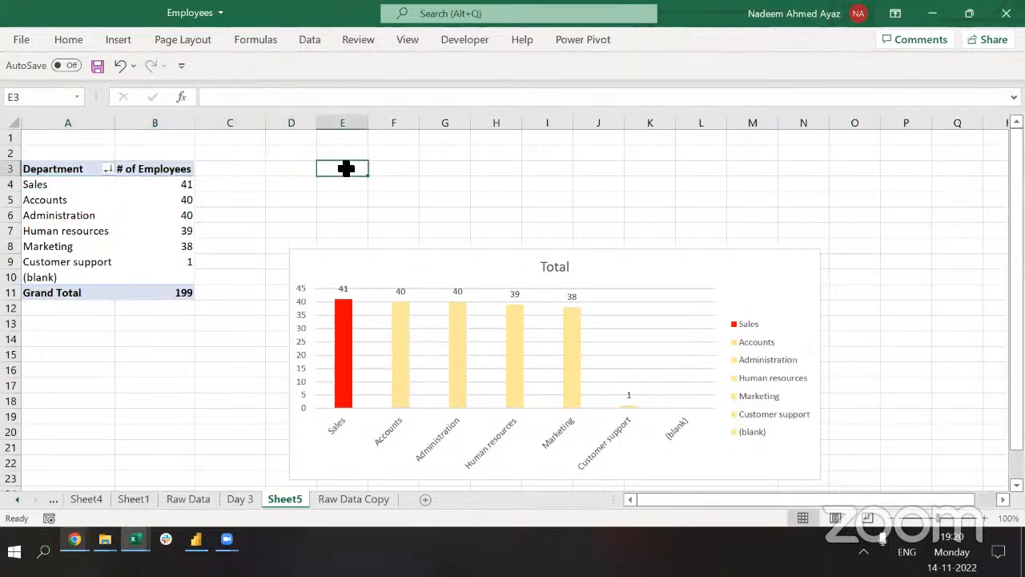
left_click(174, 201)
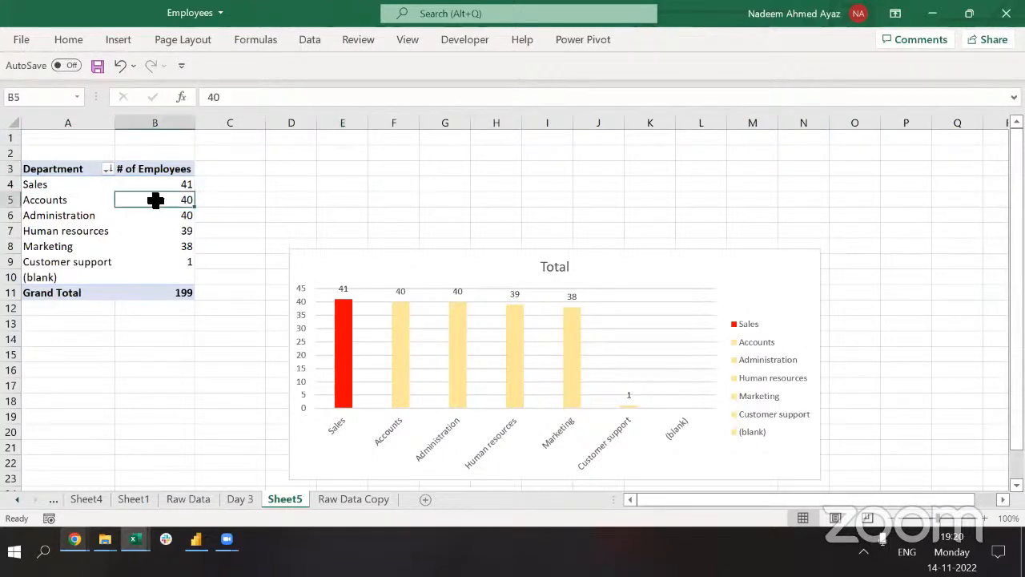
left_click(157, 168)
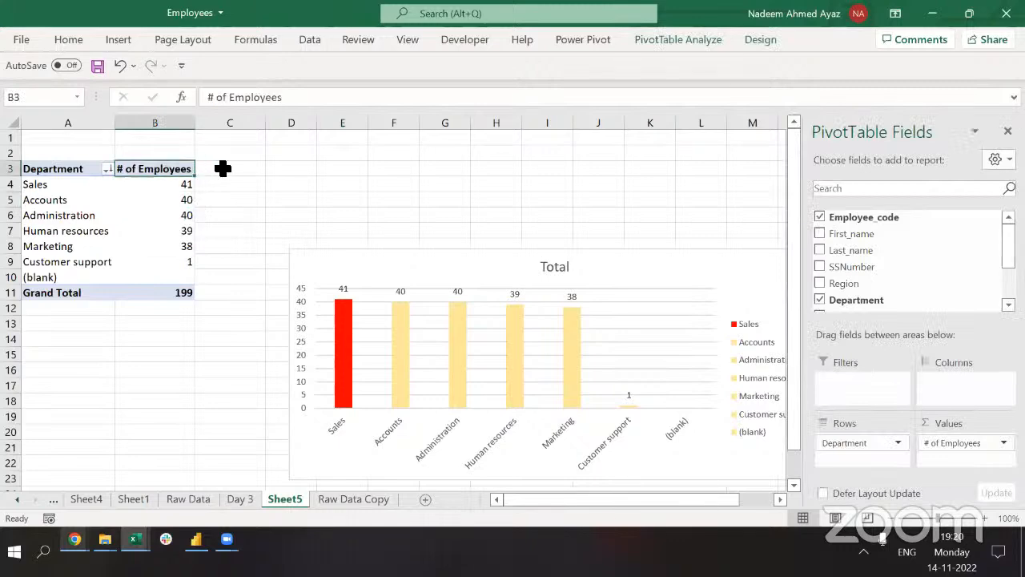
left_click(223, 168)
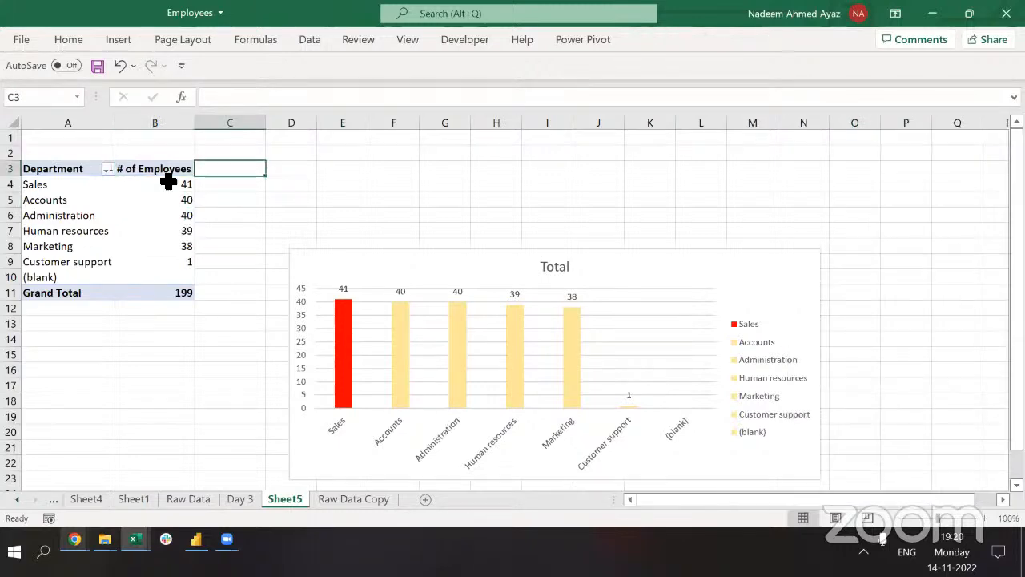
left_click(169, 181)
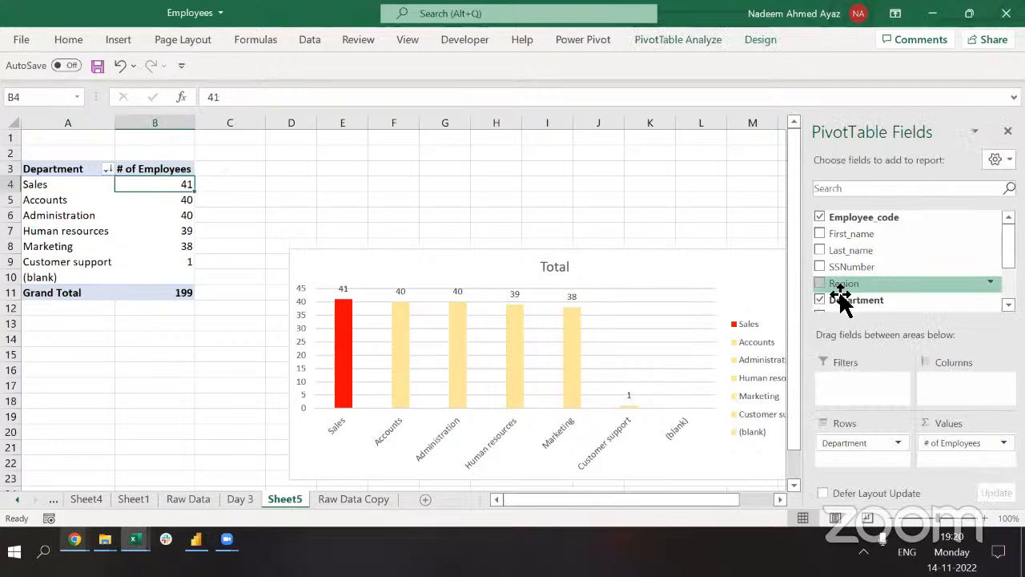
Review the Department values and the headings from Salary onward in Raw Data Copy.
left_click(329, 496)
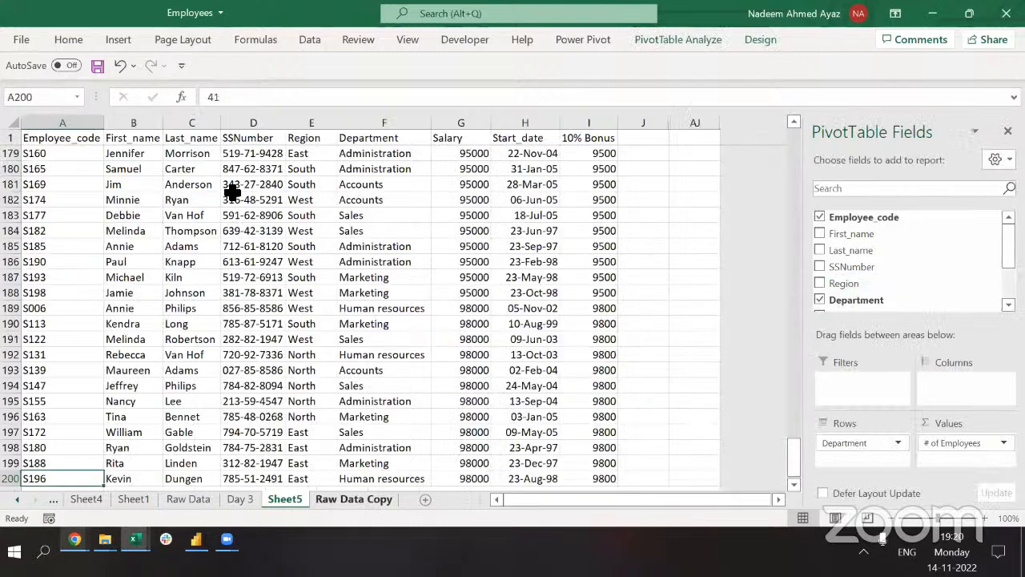
left_click_drag(368, 157, 396, 277)
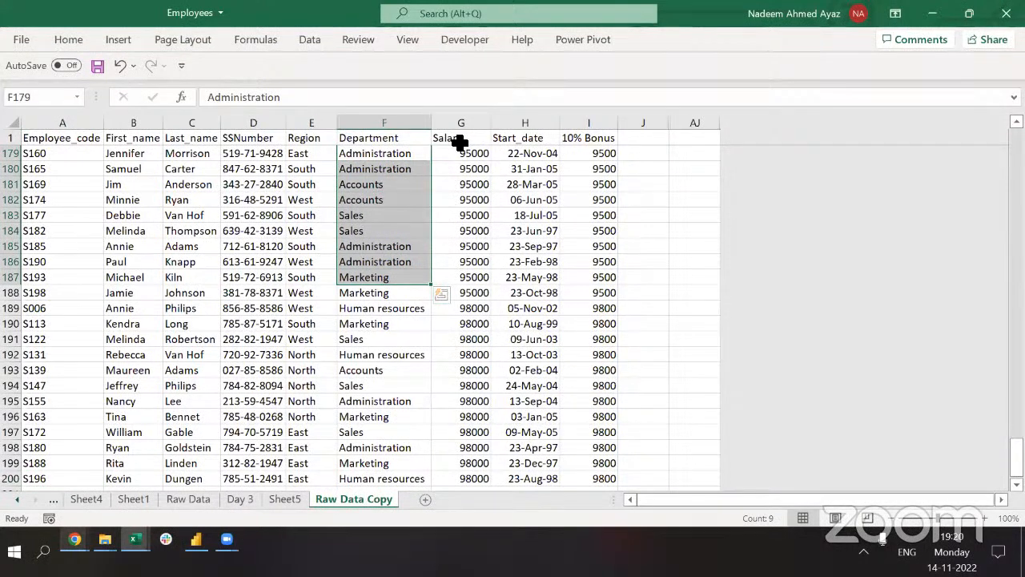
left_click_drag(467, 141, 695, 136)
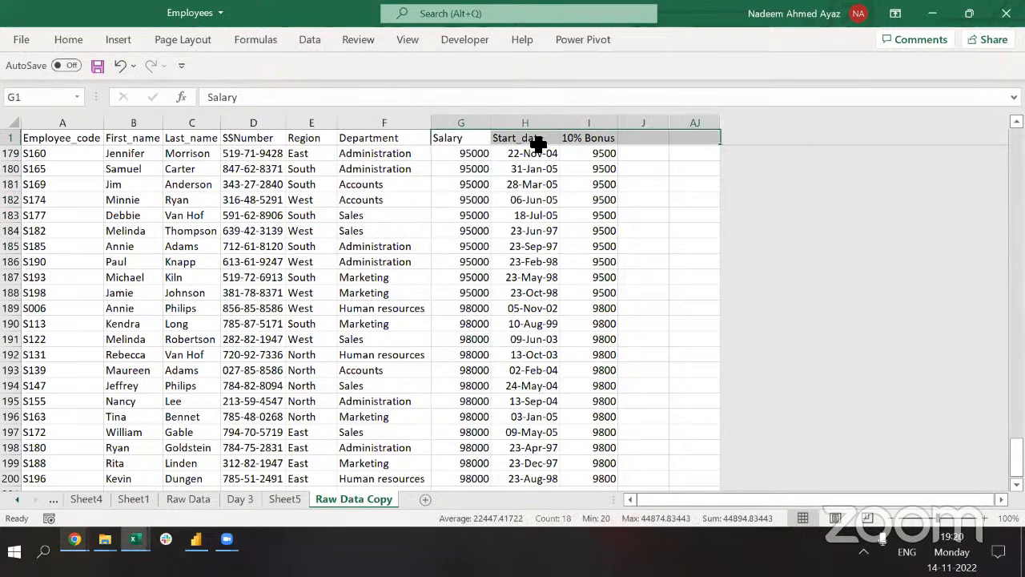
On Sheet5, add Region as the PivotTable's column field and move the PivotChart up to start in column C at row 5.
left_click(284, 498)
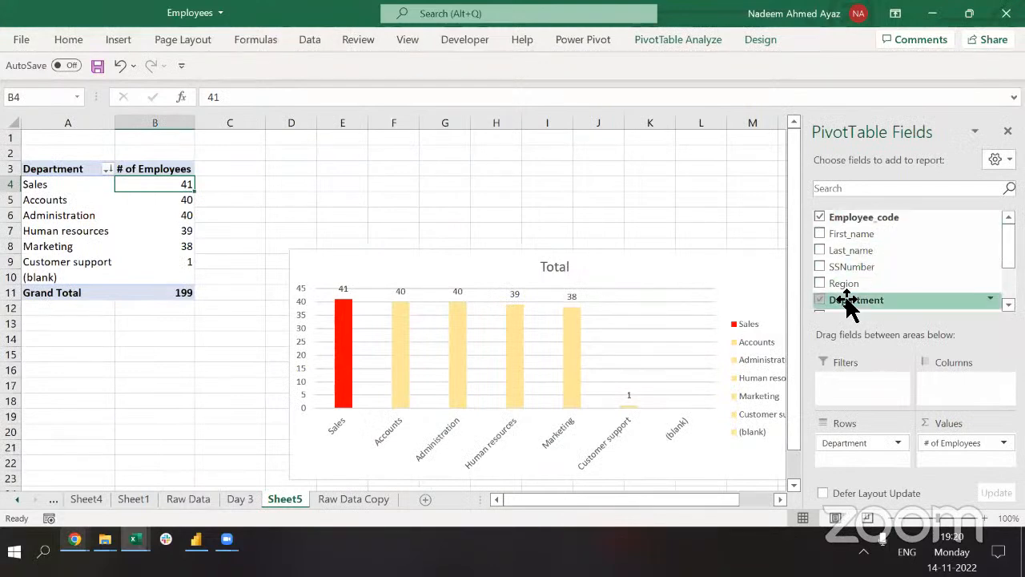
left_click_drag(858, 285, 953, 392)
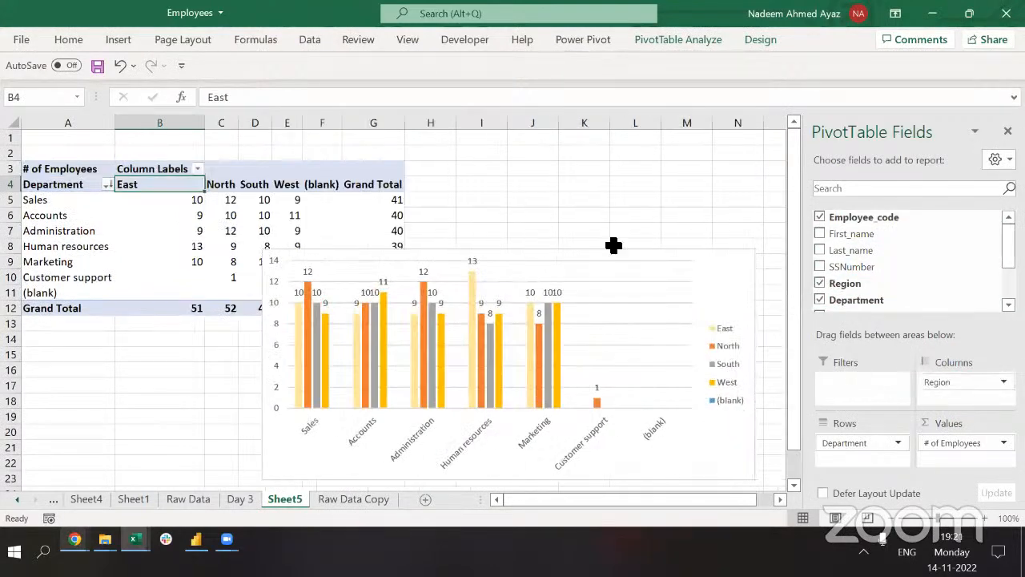
left_click_drag(614, 267, 566, 216)
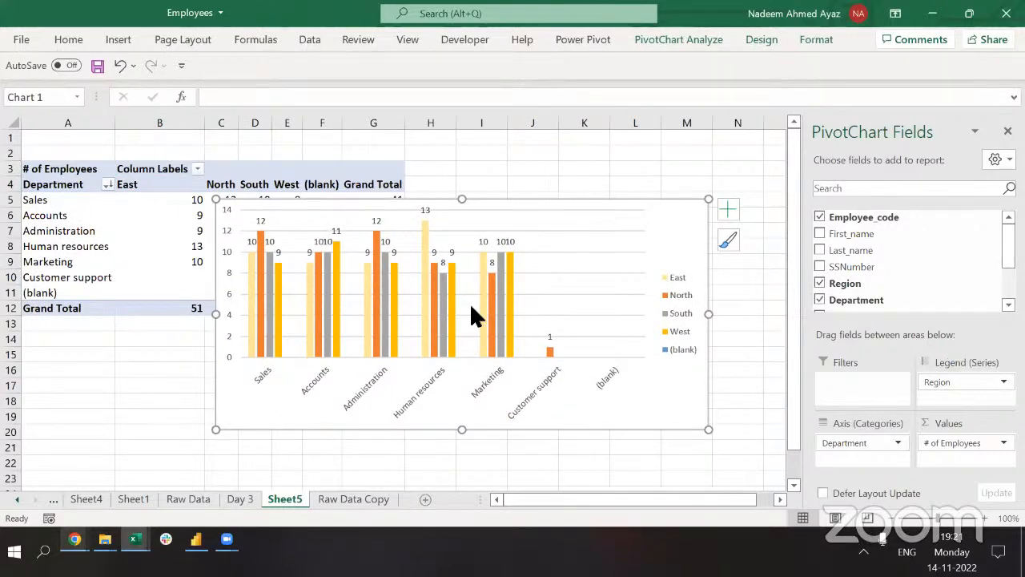
Exclude (blank) from the Department filter of the department-by-region PivotTable.
left_click(106, 185)
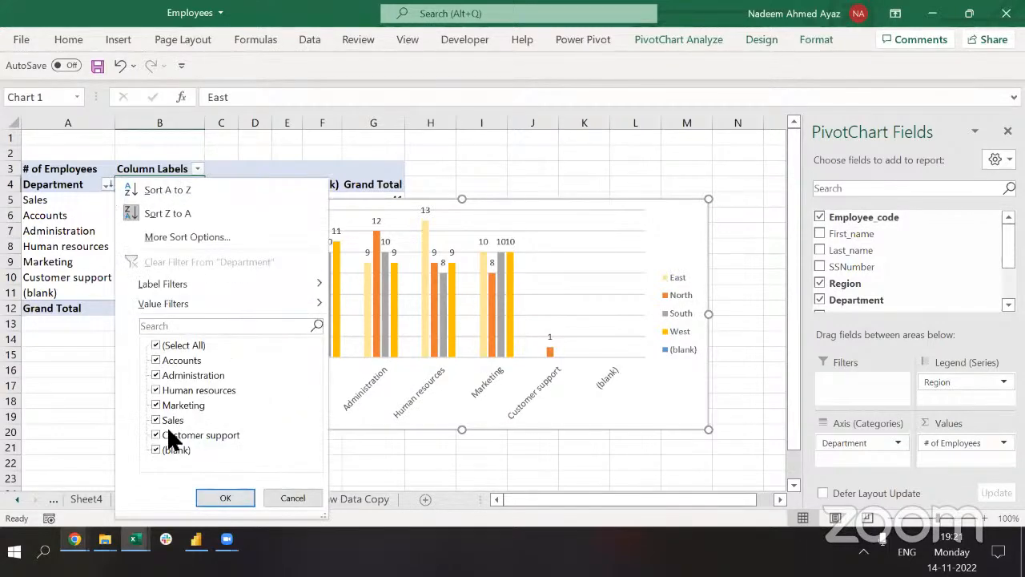
left_click(157, 450)
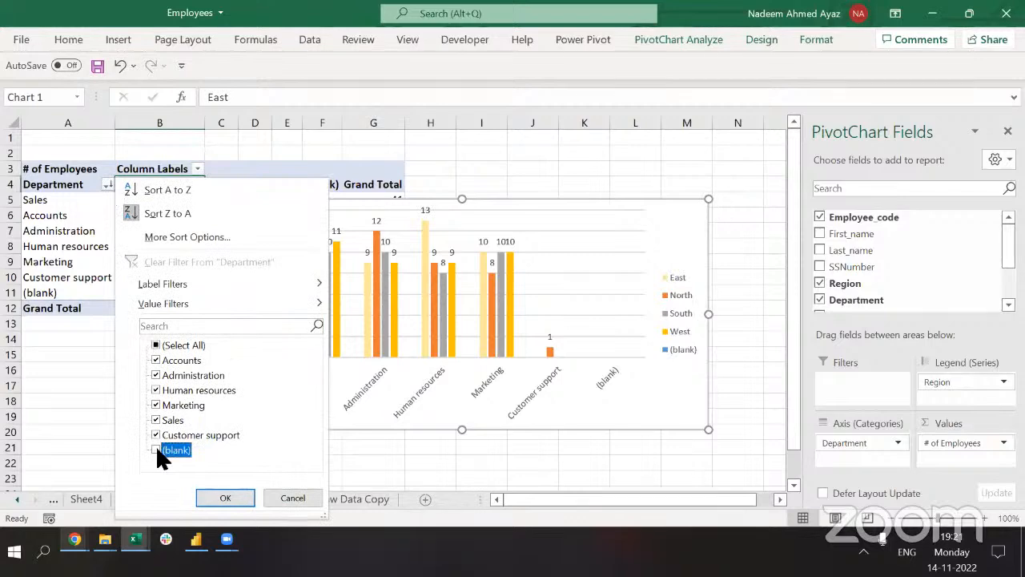
left_click(225, 493)
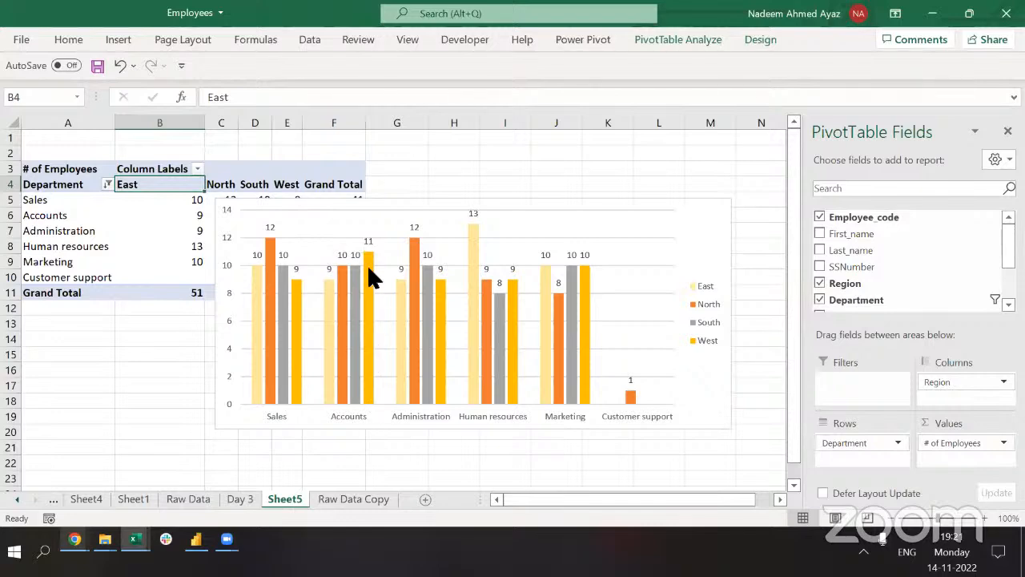
Replace the PivotChart's data labels and legend with a data table.
mouse_move(364, 265)
mouse_move(414, 305)
mouse_move(473, 235)
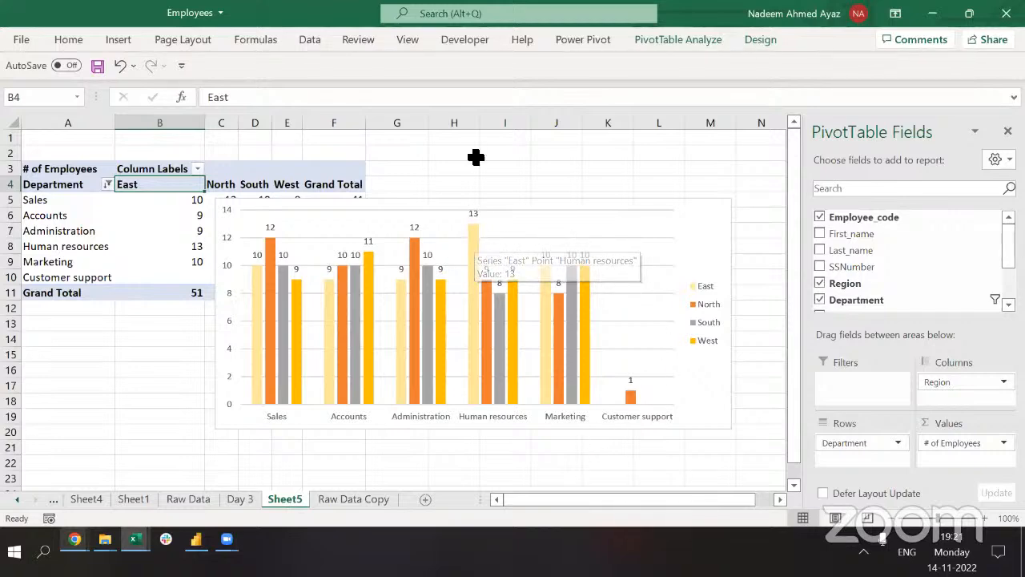
left_click(715, 229)
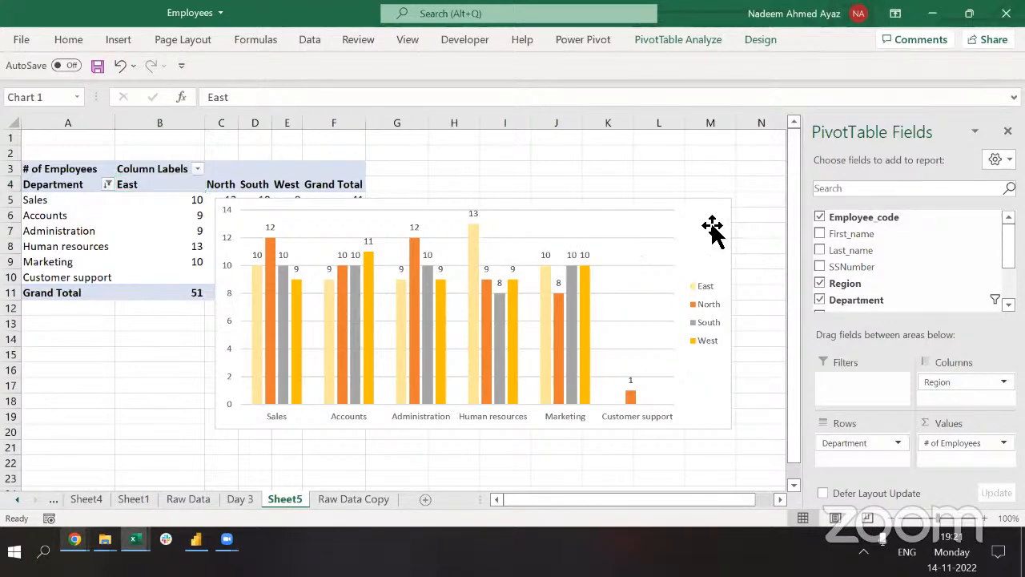
left_click(752, 201)
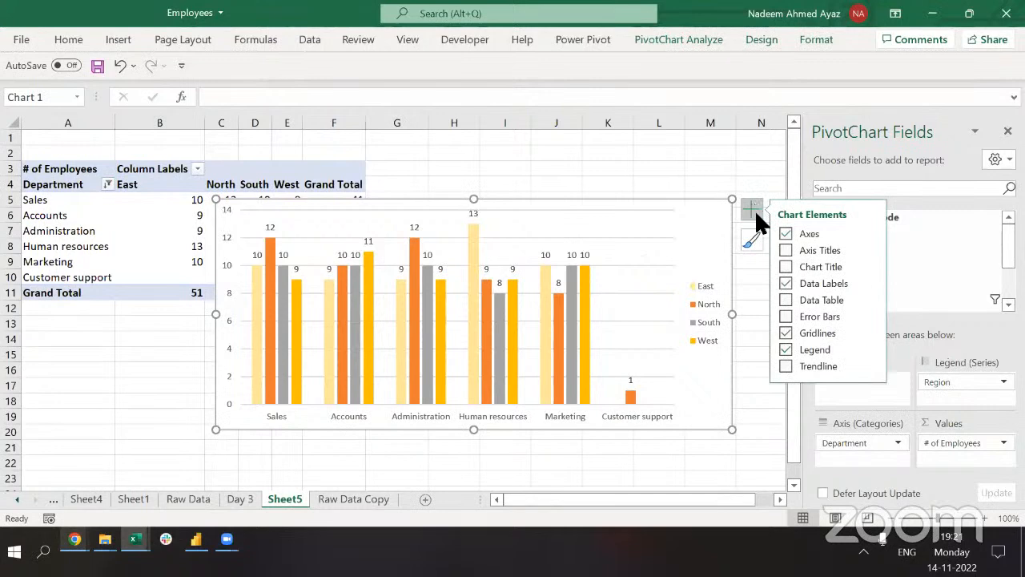
left_click(784, 300)
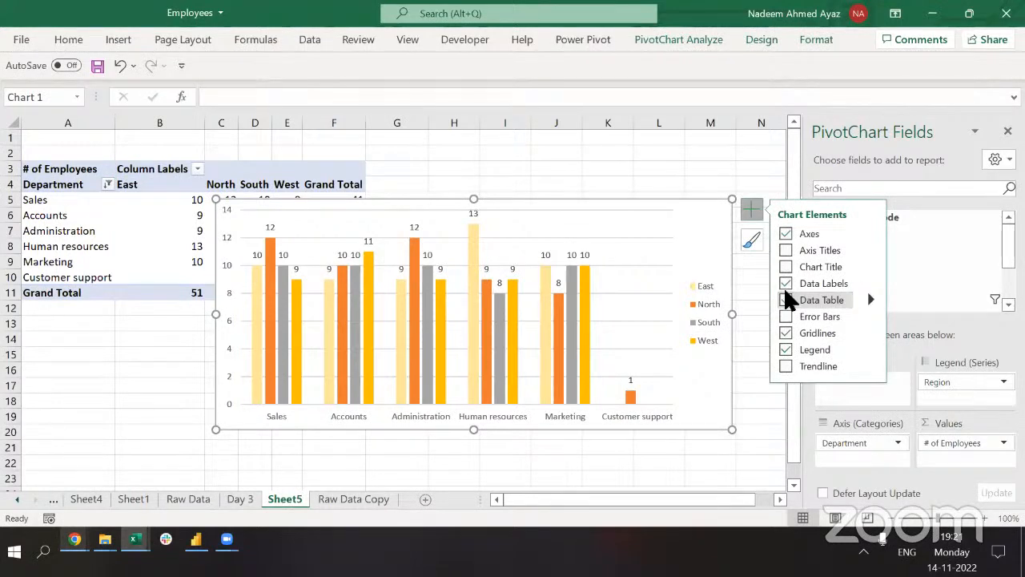
left_click(785, 281)
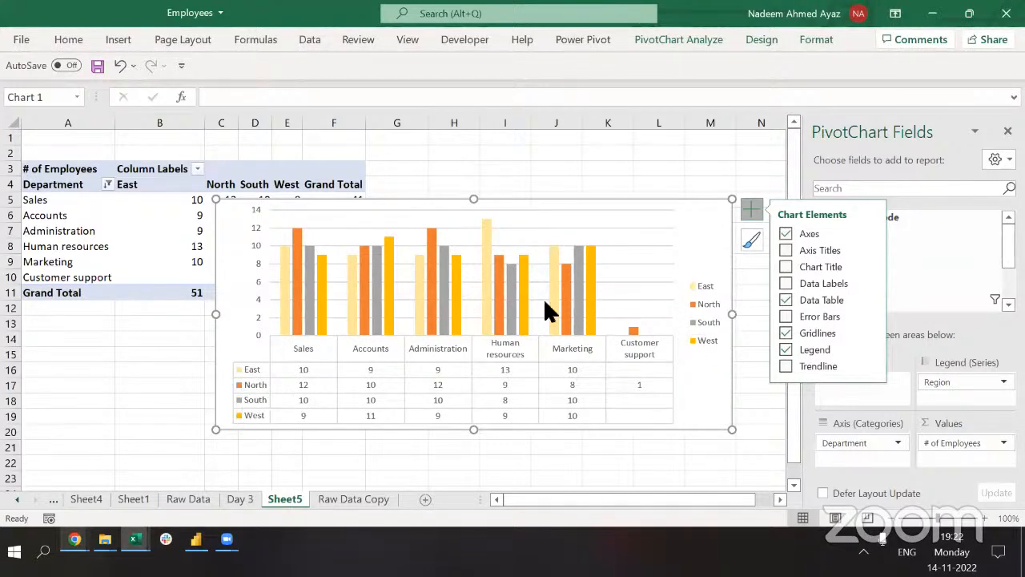
left_click(708, 329)
key("Delete")
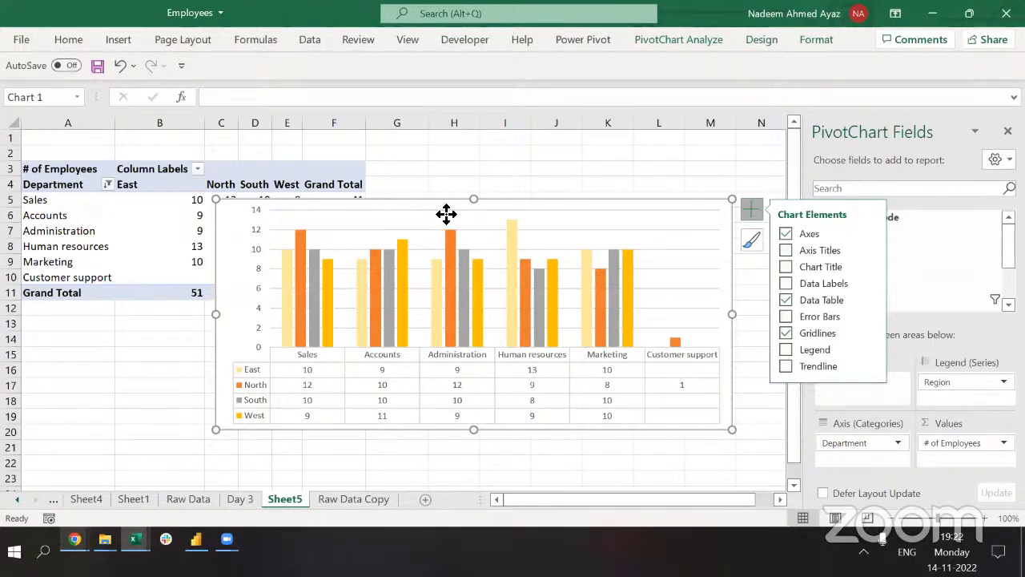
Move the PivotChart below the PivotTable and back up, ending with its upper-left corner at the end of column B in row 6.
left_click_drag(446, 213, 441, 323)
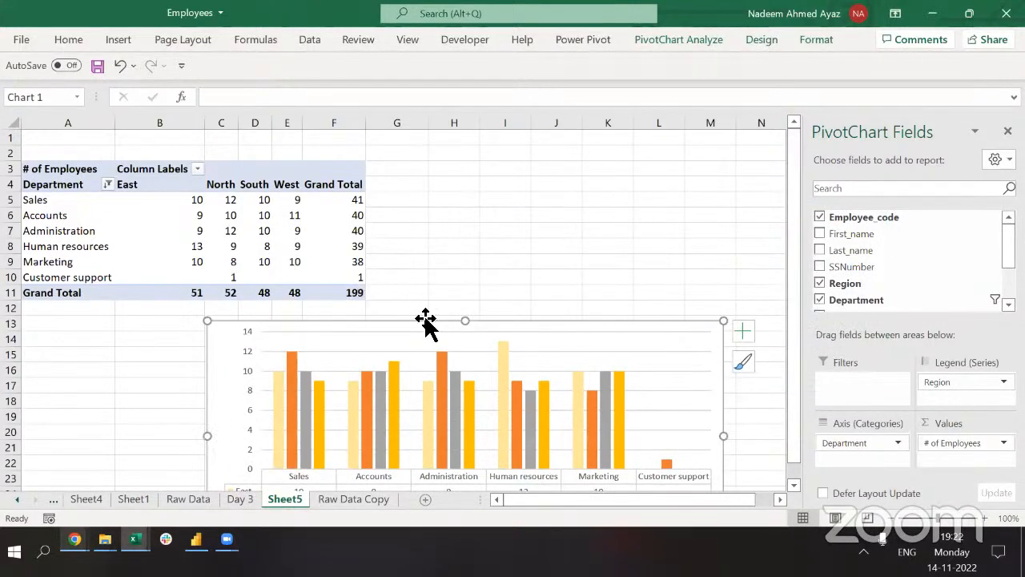
left_click(424, 334)
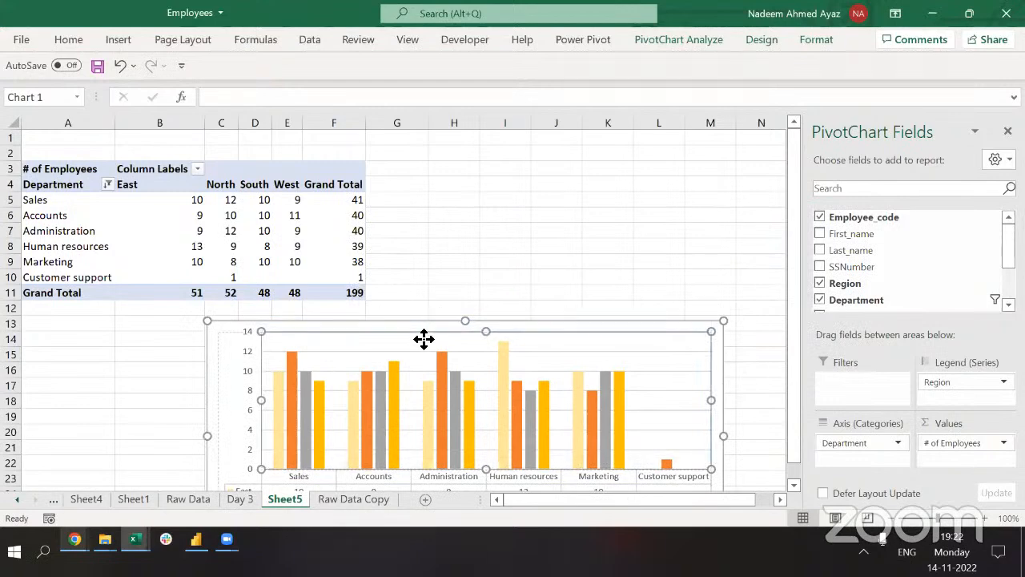
left_click_drag(423, 333, 424, 339)
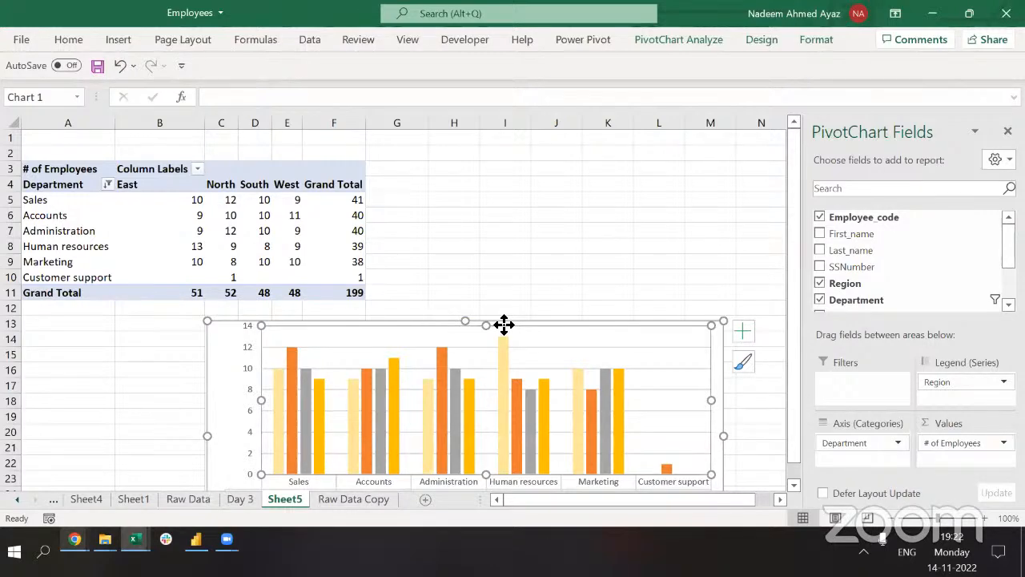
left_click_drag(503, 324, 494, 219)
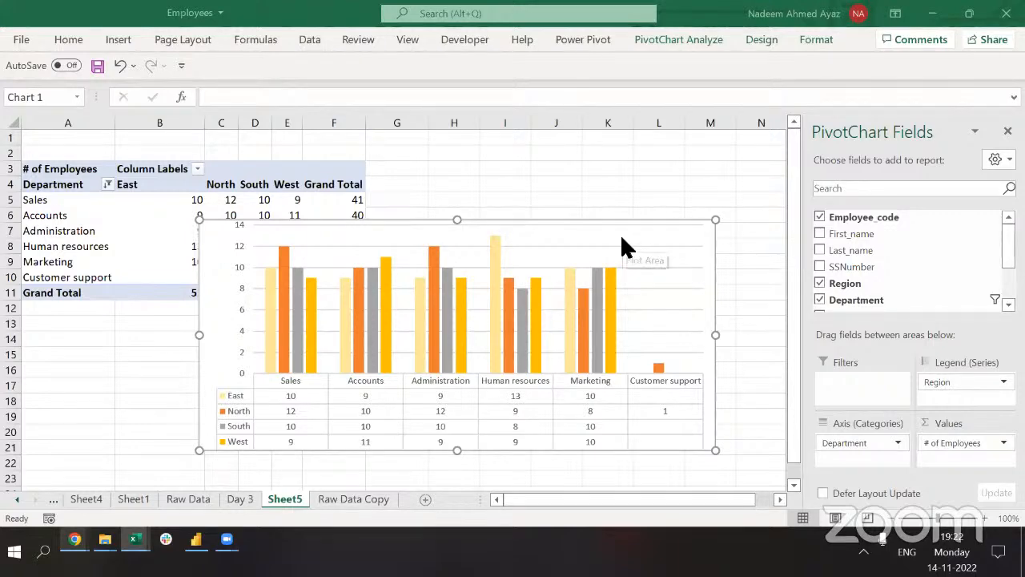
Undo the chart edits, the (blank) filter and the Region column field, back to the department-only PivotTable.
left_click(581, 183)
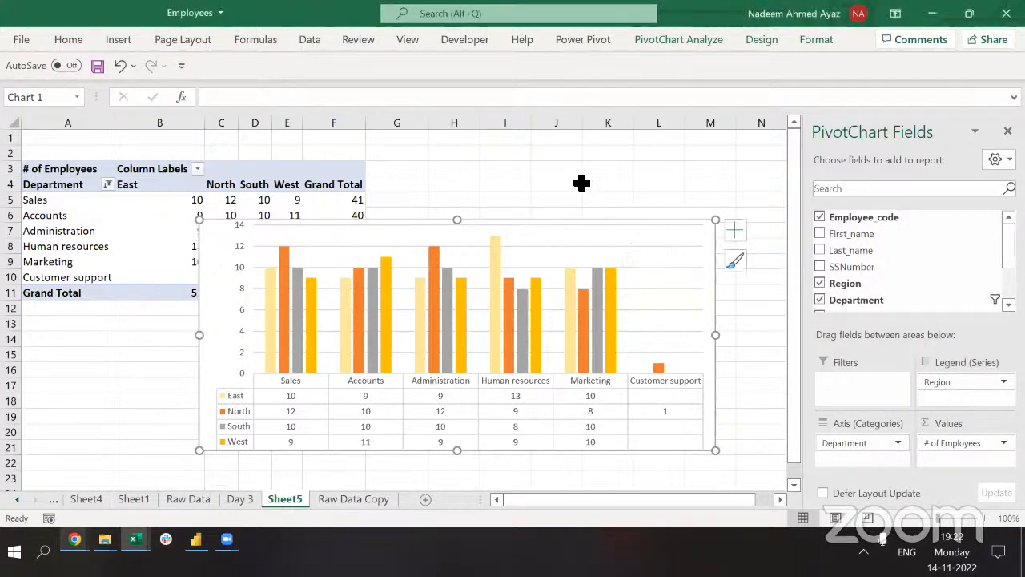
key("ctrl+z")
key("ctrl+z")
key("ctrl+z")
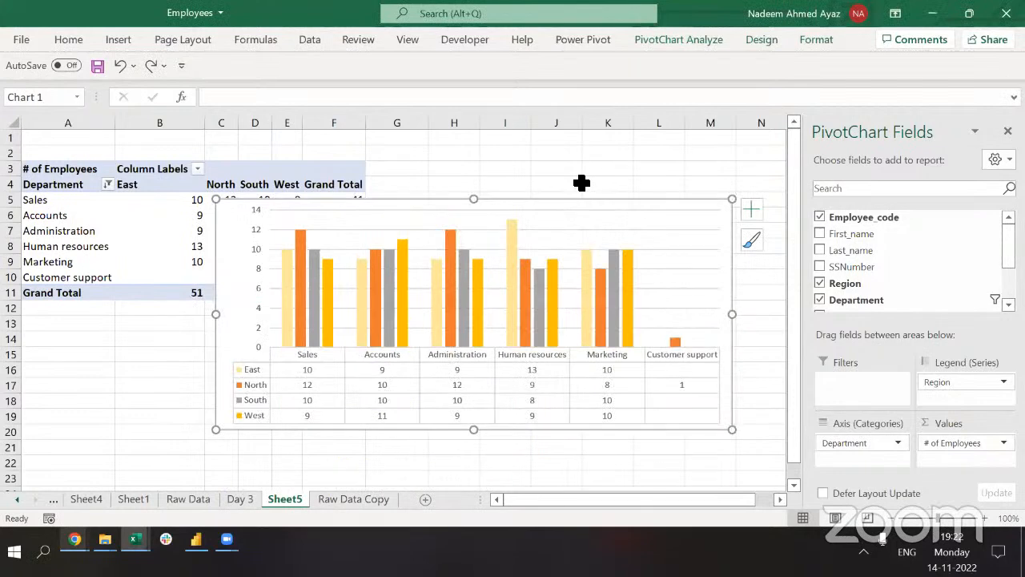
key("ctrl+z")
key("ctrl+z")
key("ctrl+z")
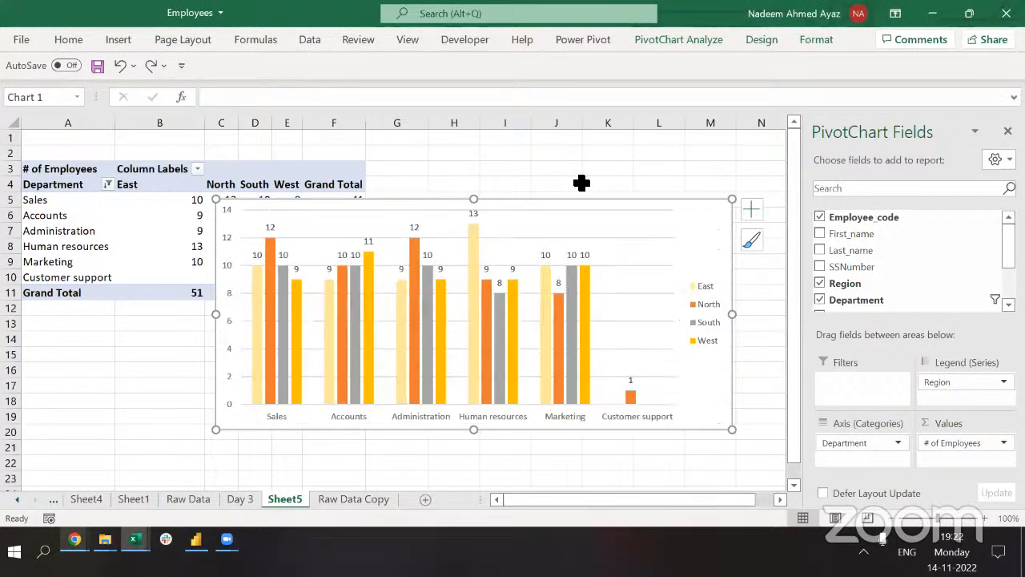
key("ctrl+z")
key("ctrl+z")
key("ctrl+z")
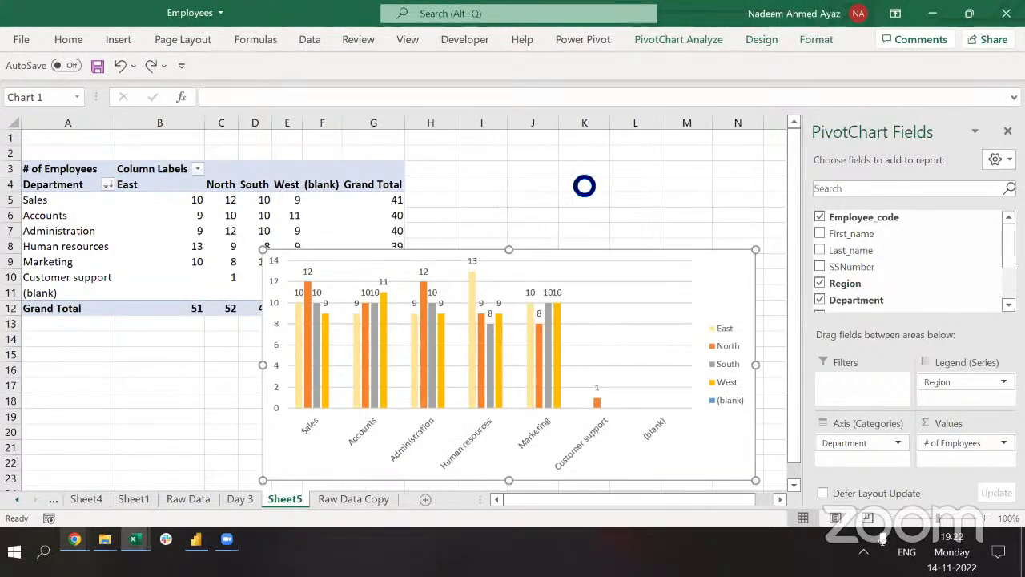
key("ctrl+z")
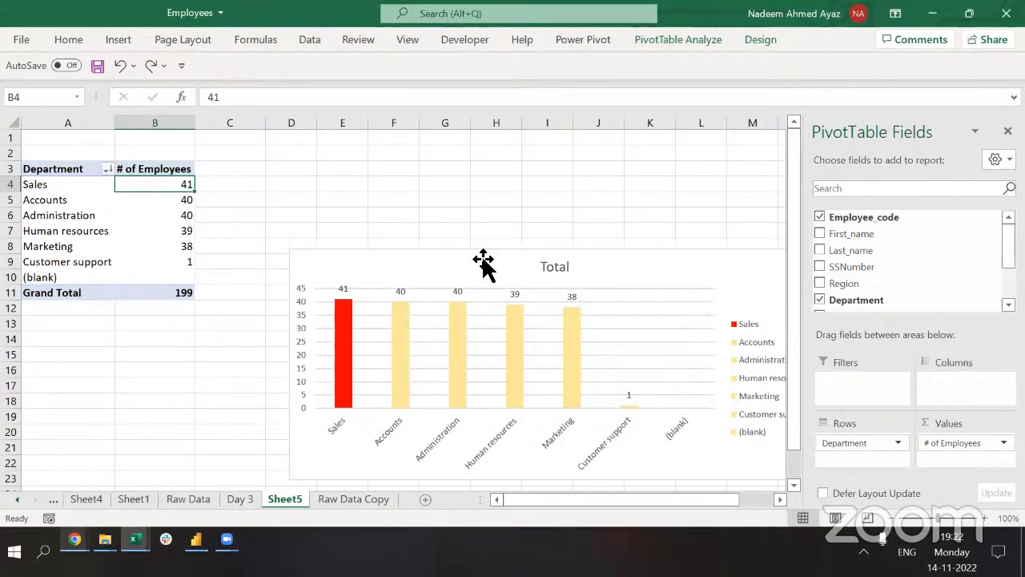
Move the PivotChart up to start at the end of column C in row 3, and exclude (blank) from the Department filter.
left_click_drag(483, 260, 452, 182)
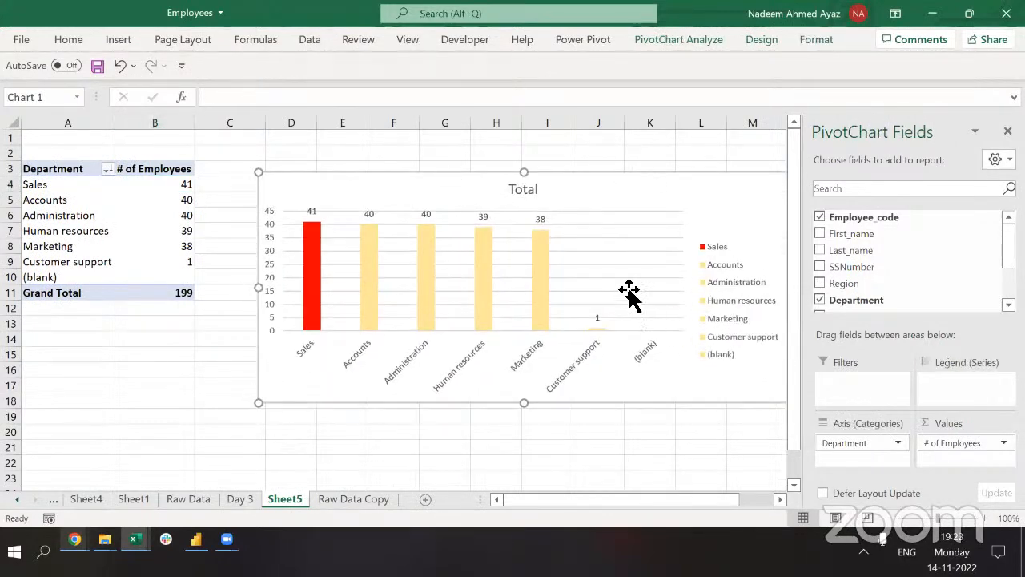
left_click(81, 277)
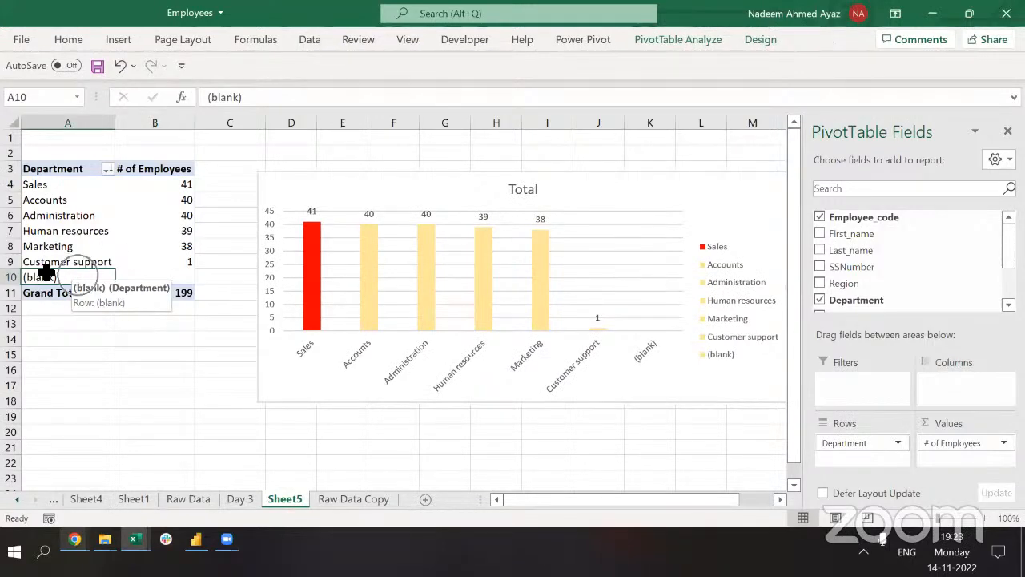
left_click(108, 169)
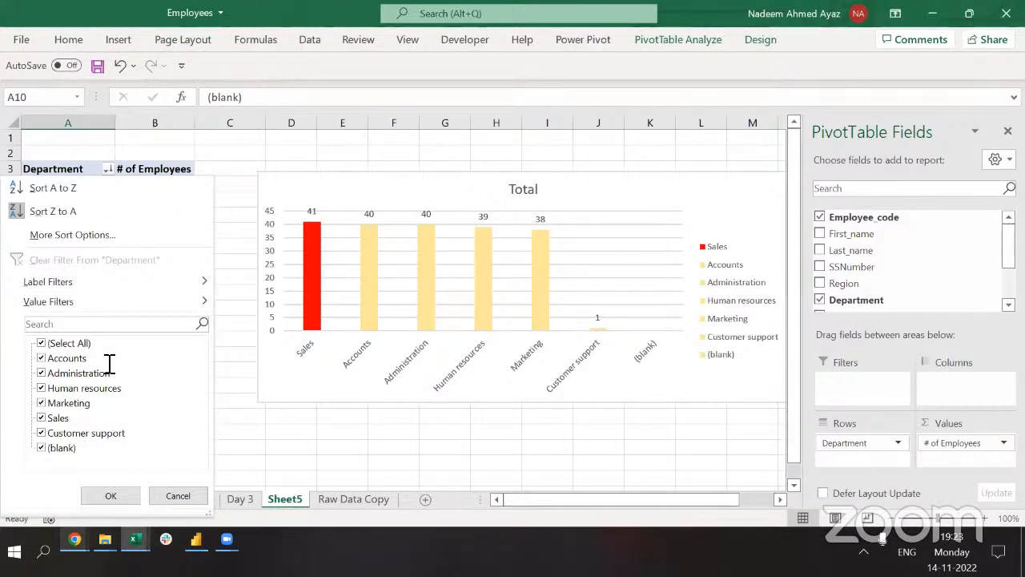
key("Escape")
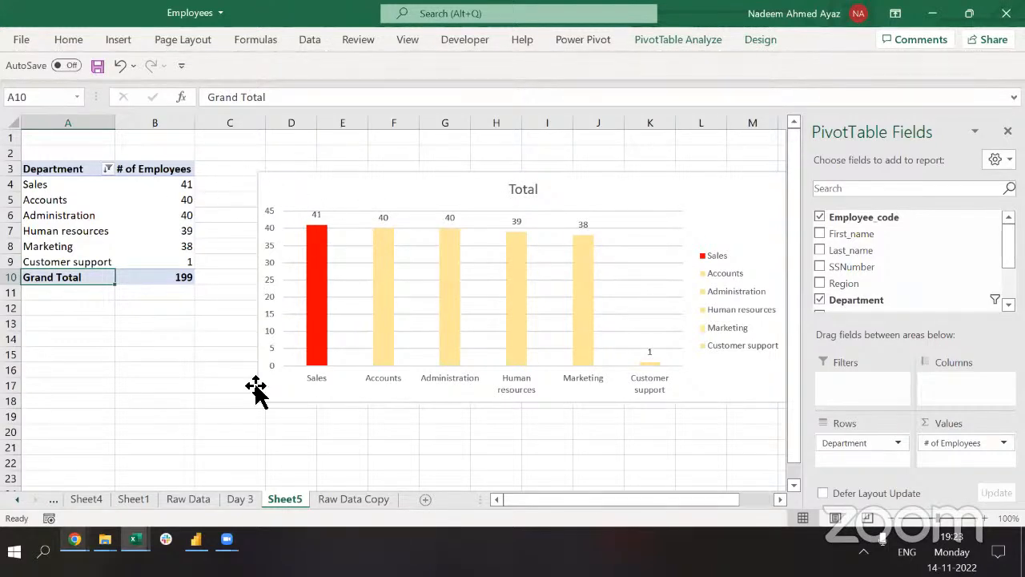
Look at the Region column in the Raw Data Copy sheet and return to the # of Employees PivotTable in Sheet5.
left_click(331, 499)
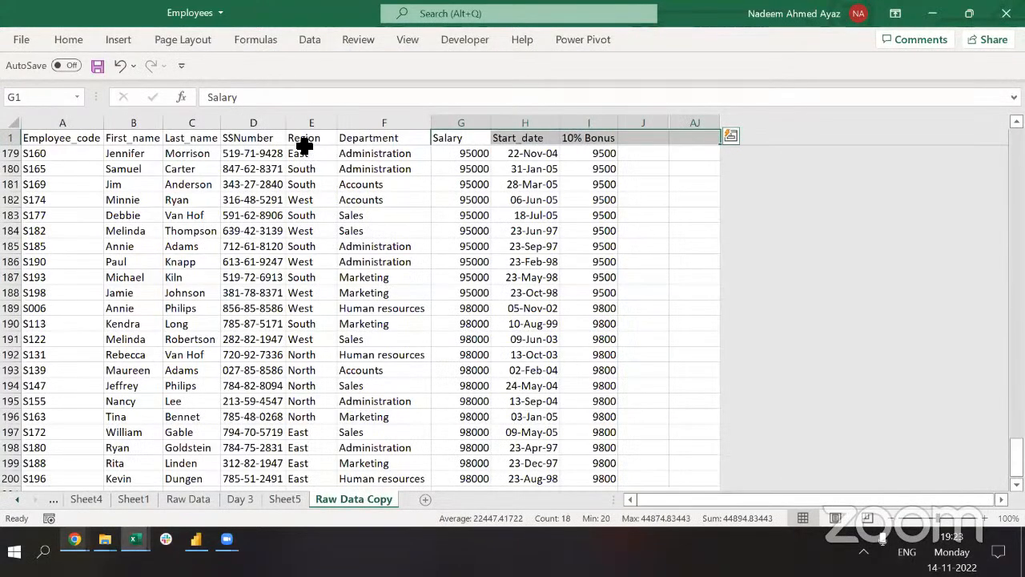
left_click(305, 144)
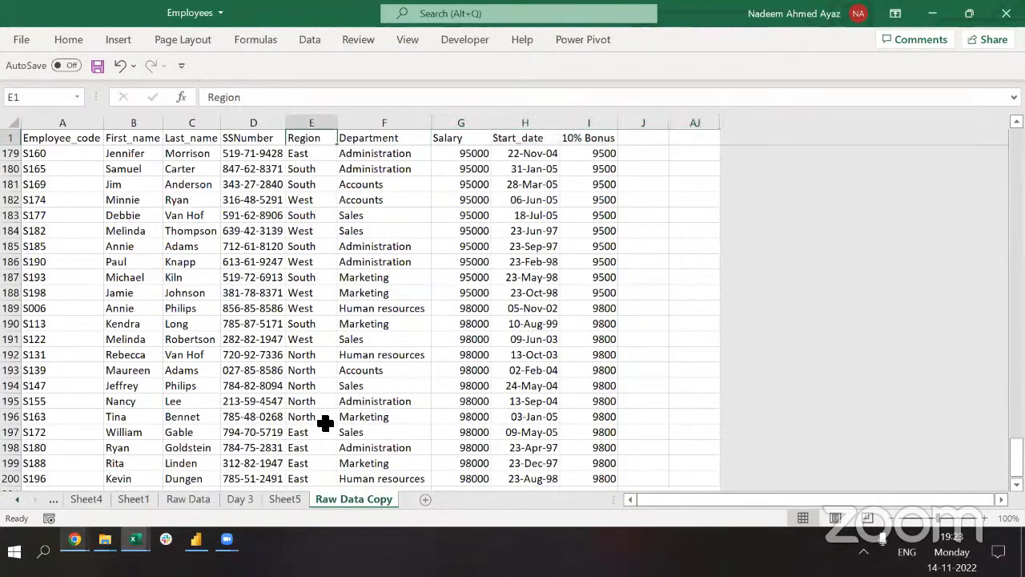
left_click(292, 494)
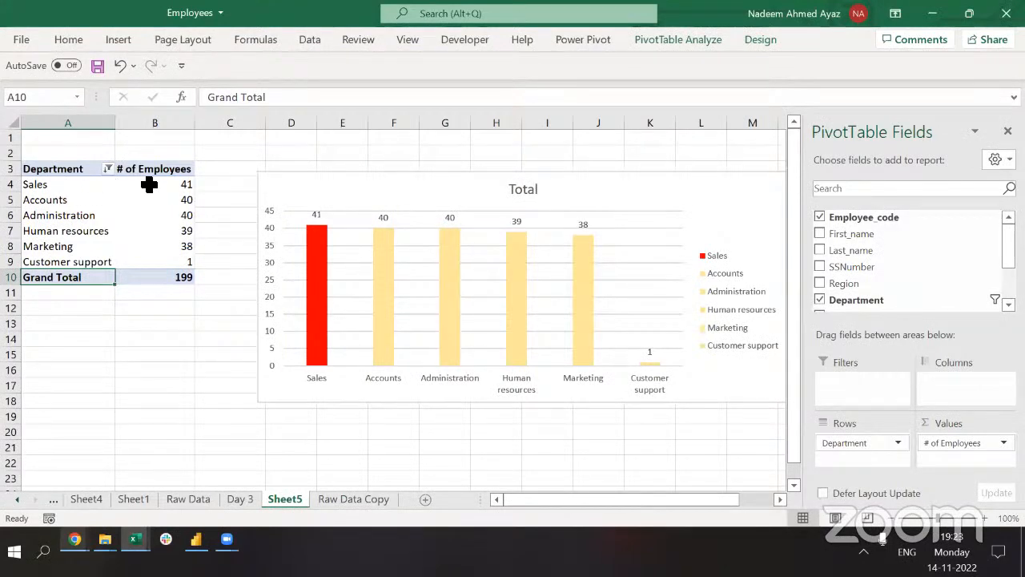
left_click(175, 184)
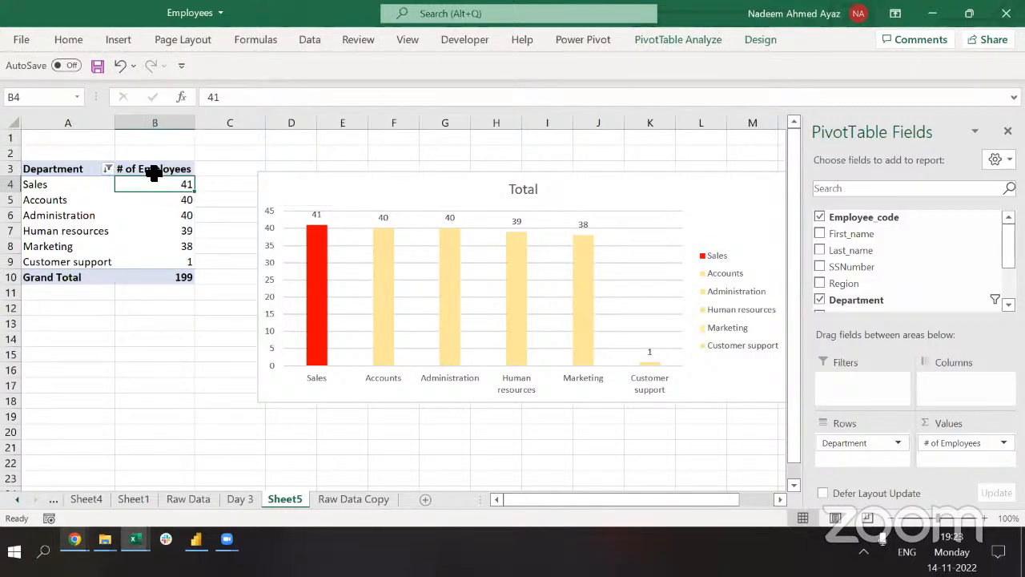
left_click_drag(154, 171, 339, 167)
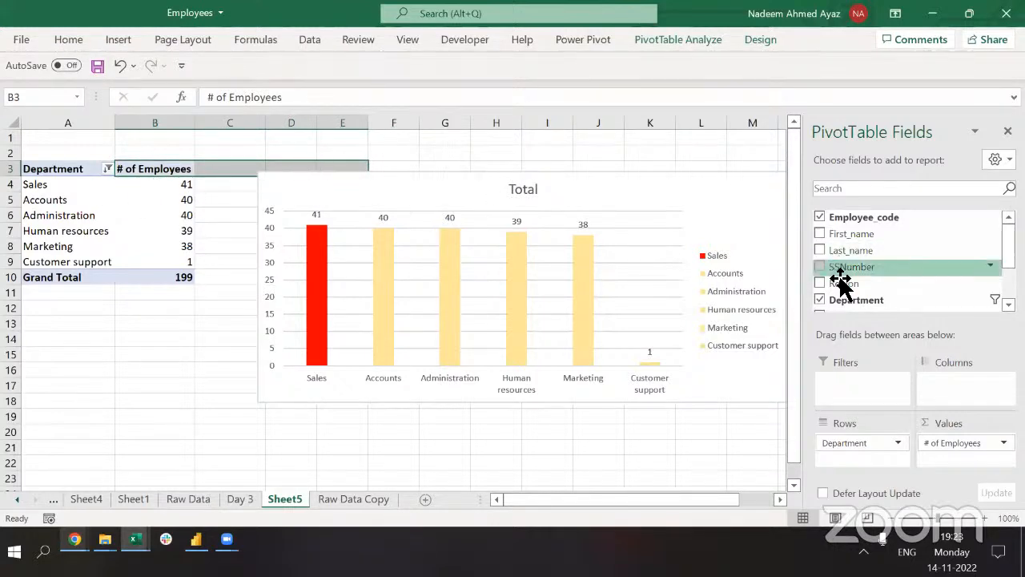
Add Region as the PivotTable's column field and replace the PivotChart's data labels with a data table.
left_click_drag(848, 284, 950, 388)
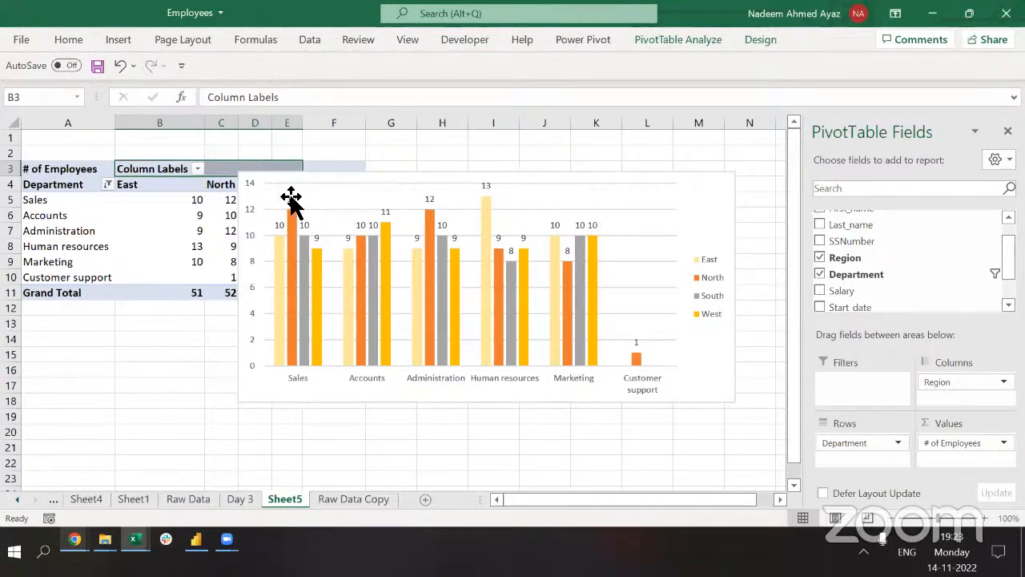
left_click(725, 189)
left_click(753, 183)
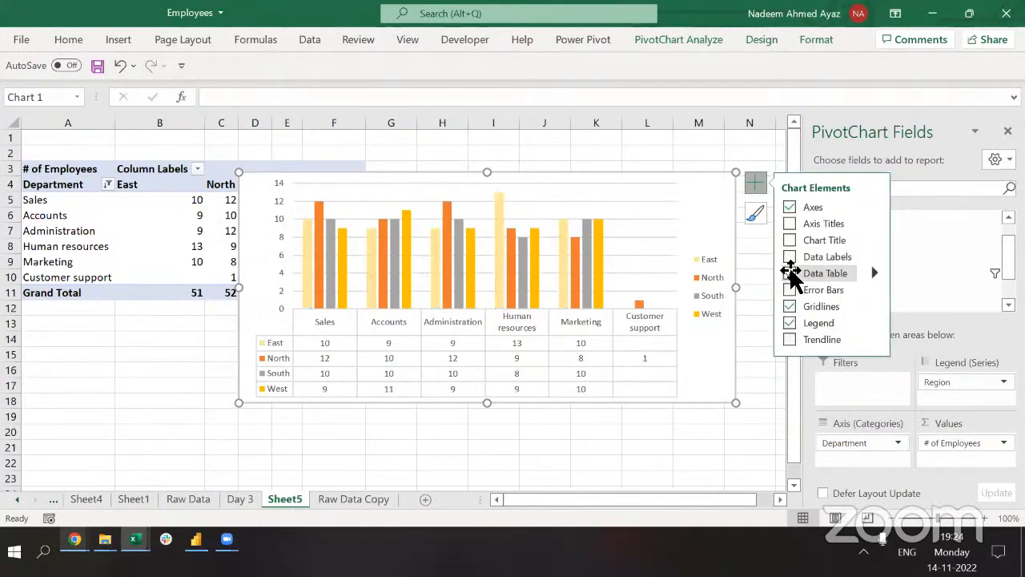
left_click(790, 273)
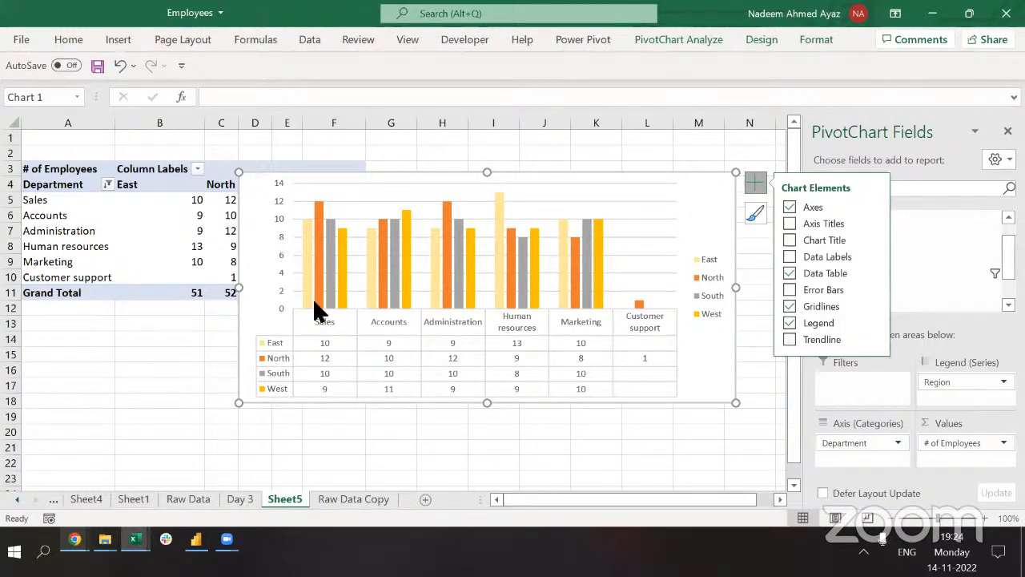
Move the PivotChart down to start in row 7 and review the employee counts per department and region.
mouse_move(345, 253)
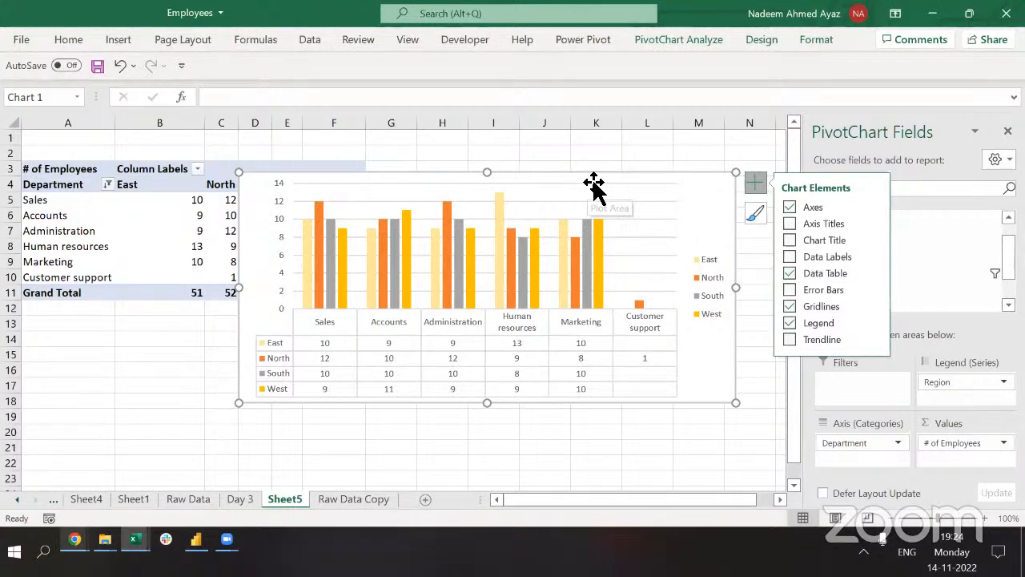
left_click_drag(593, 181, 588, 241)
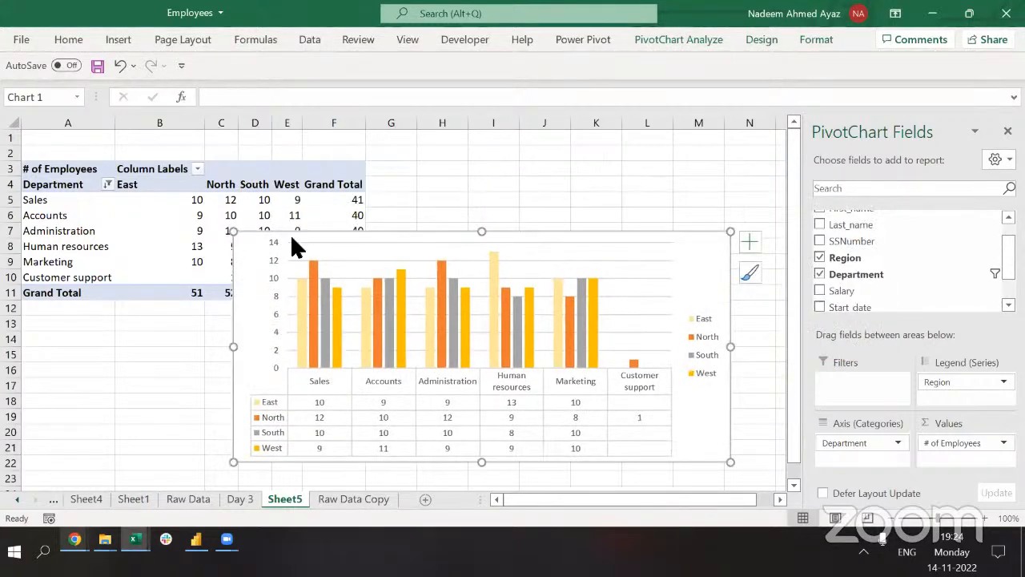
left_click(172, 217)
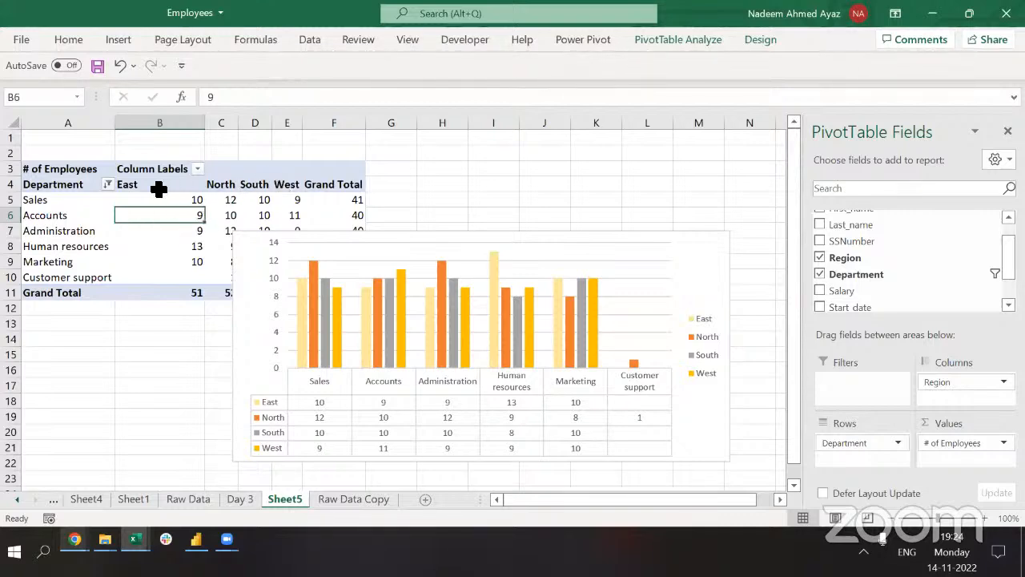
left_click_drag(158, 188, 293, 259)
left_click(296, 197)
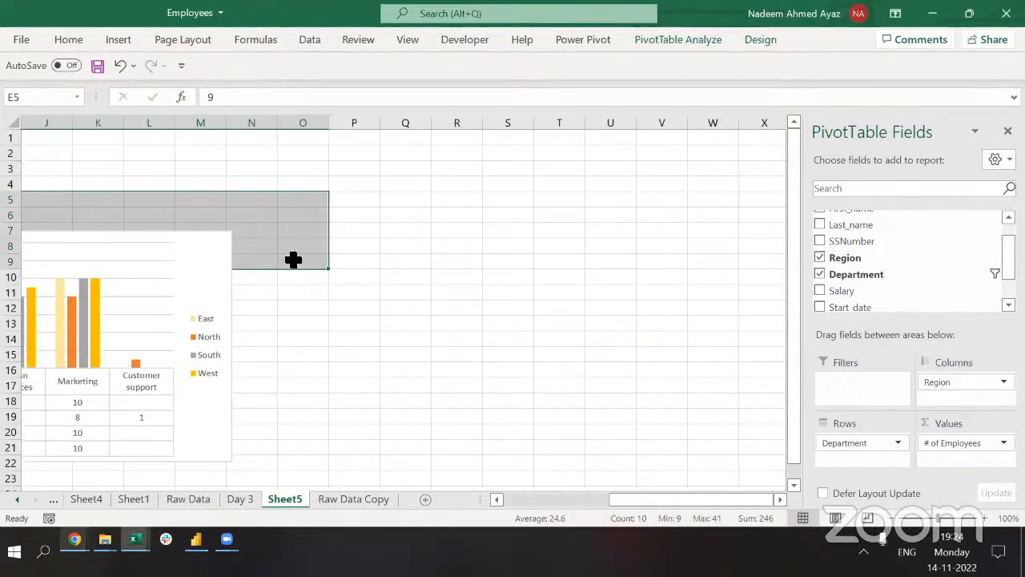
key("Home")
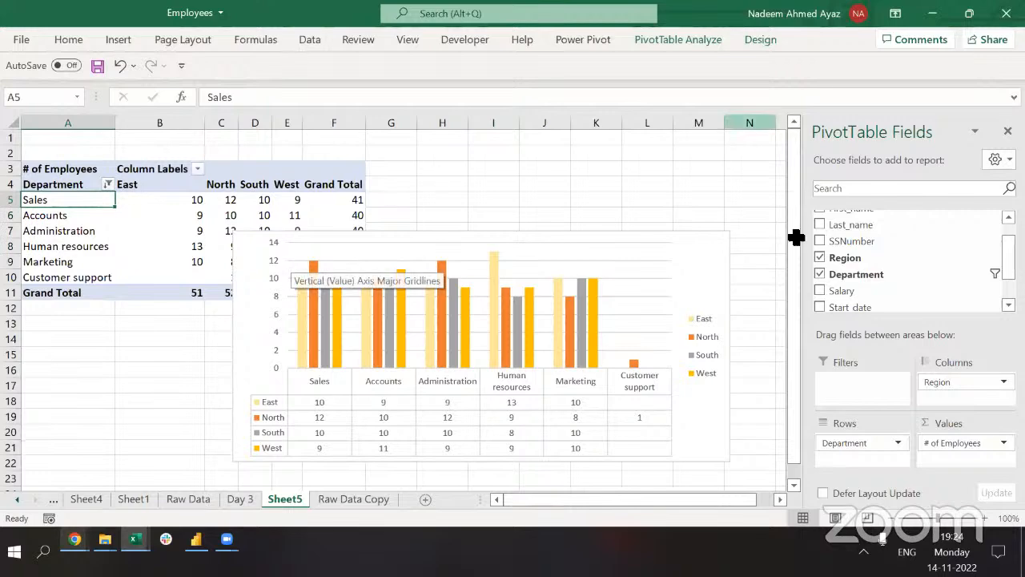
Move Region from the PivotTable's columns to its report filters and, allowing multiple items, filter it to East only.
left_click_drag(861, 256, 873, 389)
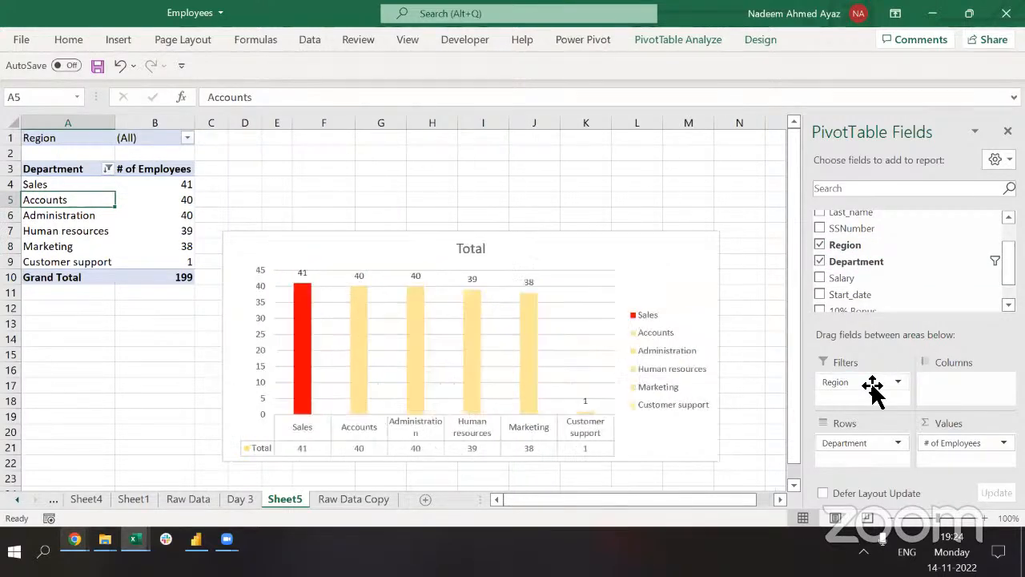
key("ctrl+Home")
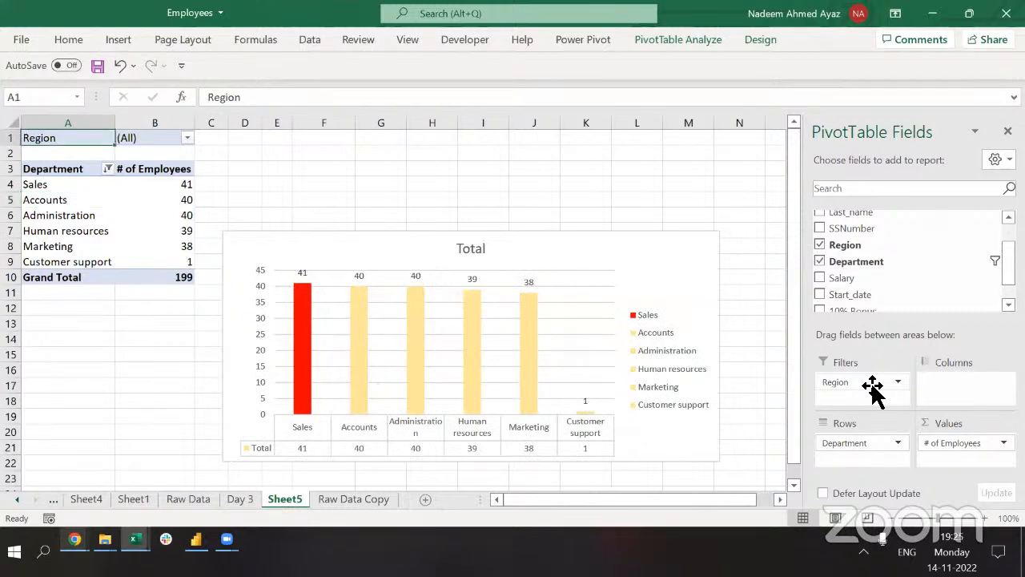
key("Right")
key("alt+Down")
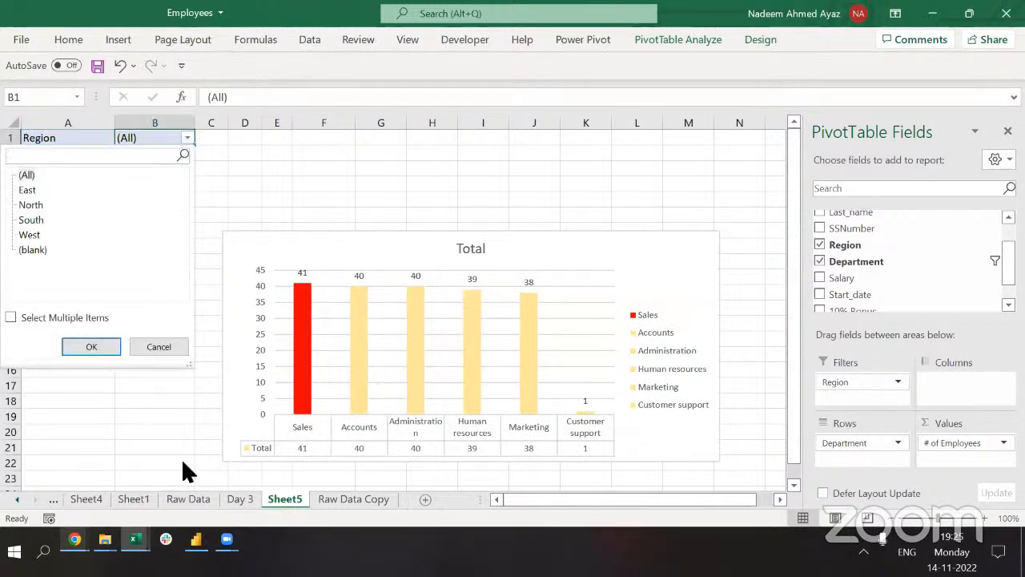
left_click(11, 317)
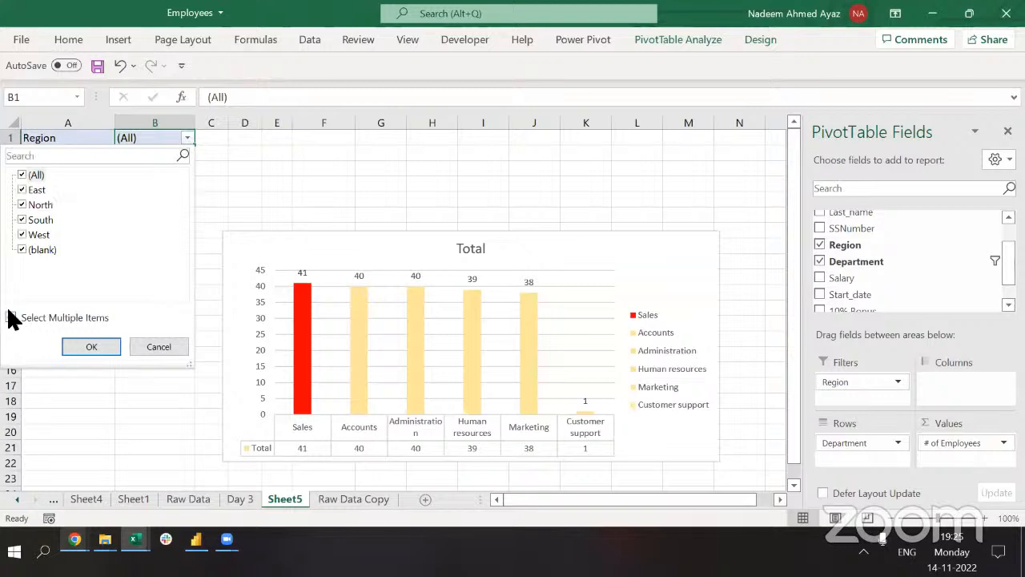
left_click(36, 188)
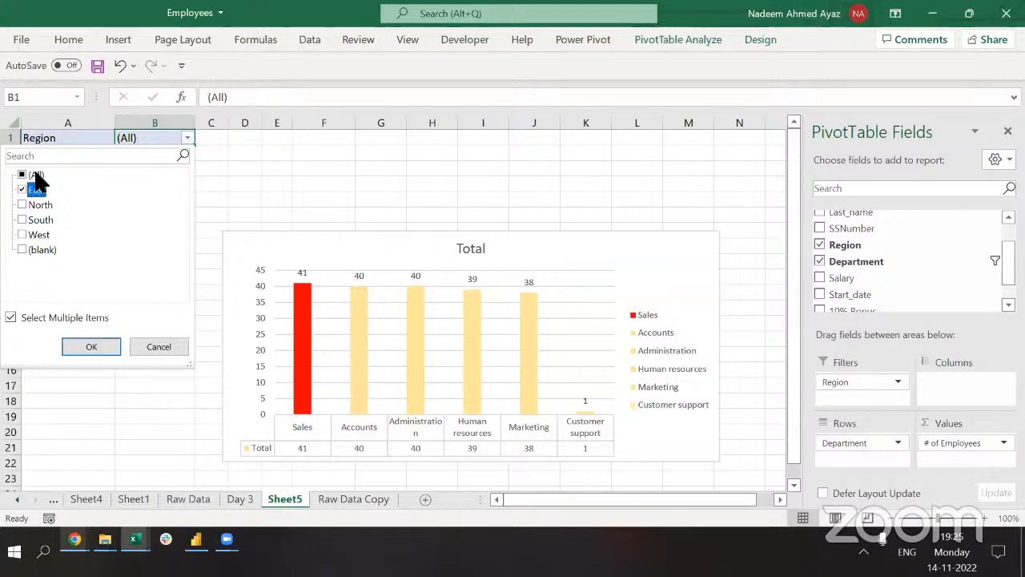
key("Return")
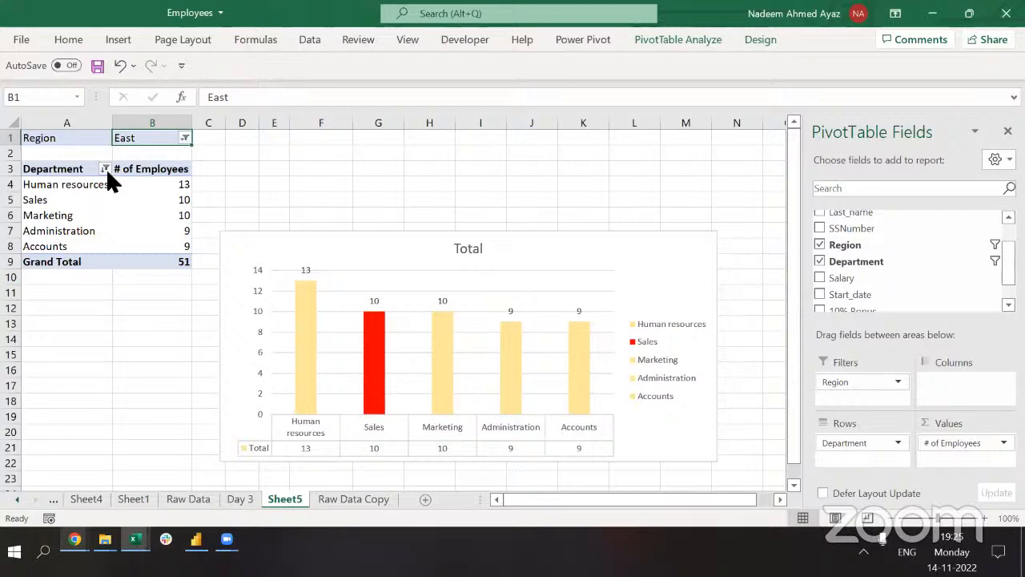
Change the PivotTable's Region report filter to North only.
key("alt+Down")
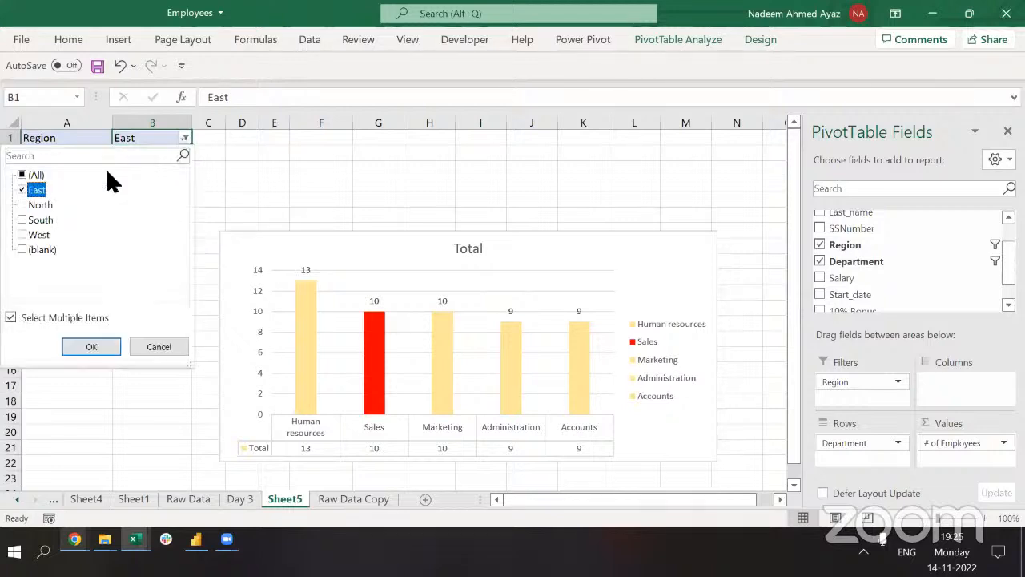
key("space")
key("space")
key("space")
key("Down")
key("space")
key("Return")
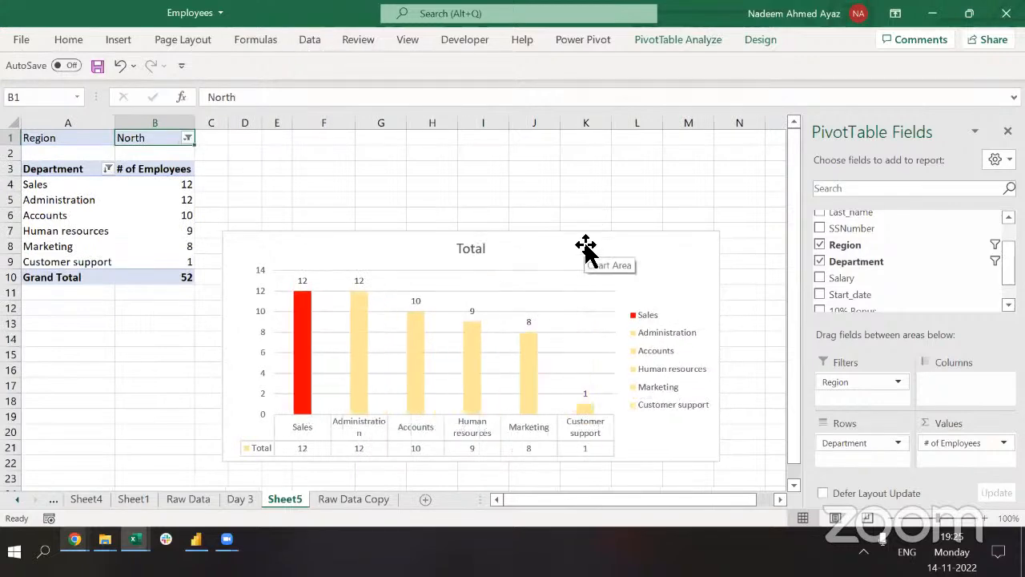
Reset the Region report filter to (All) and move the PivotChart to cell A1, covering the PivotTable.
left_click_drag(579, 245, 555, 242)
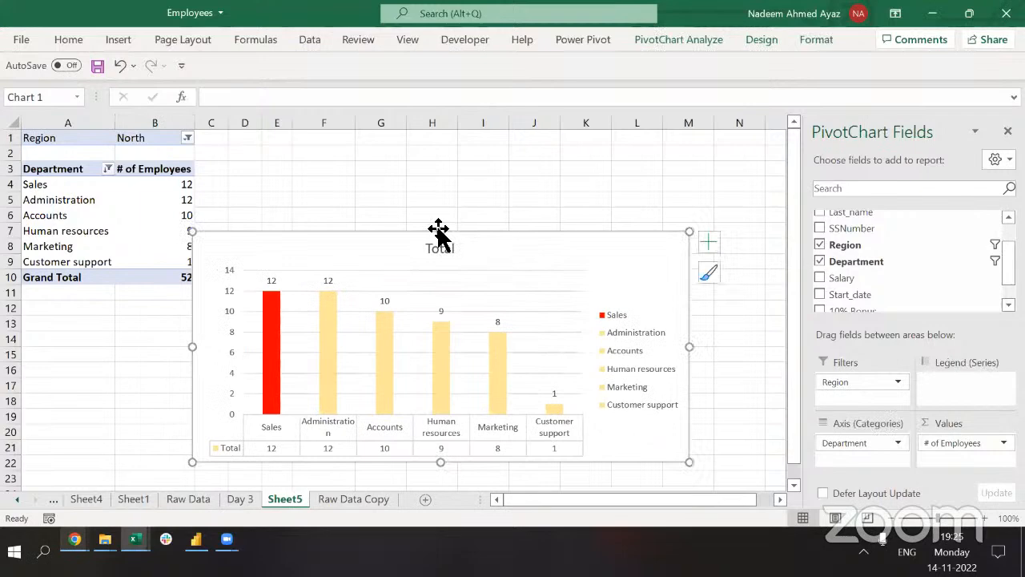
left_click(362, 199)
key("Left")
key("Left")
key("Left")
key("Left")
key("Left")
key("Up")
key("Up")
key("Up")
key("Up")
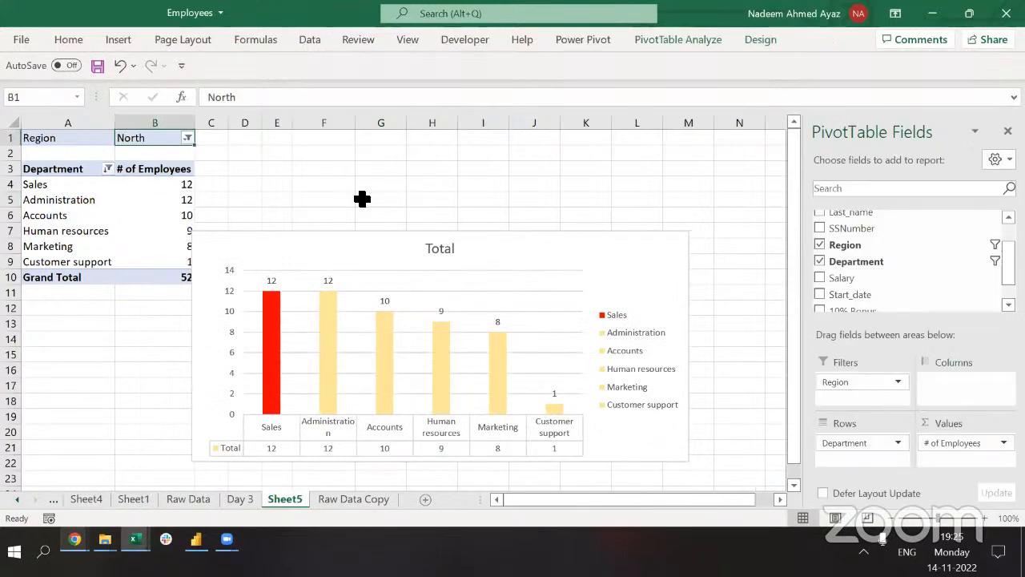
key("alt+Down")
key("Return")
mouse_move(355, 241)
left_mouse_down()
mouse_move(169, 152)
mouse_move(180, 141)
left_mouse_up()
left_click(616, 257)
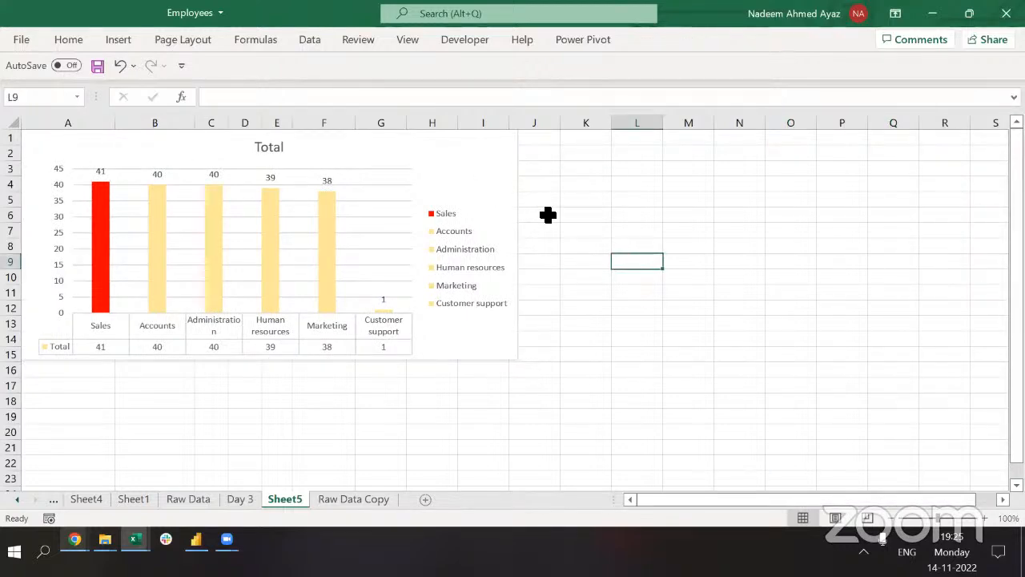
Select a cell of the PivotTable behind the chart and add a slicer for the Region field.
left_click(554, 228)
key("ctrl+Left")
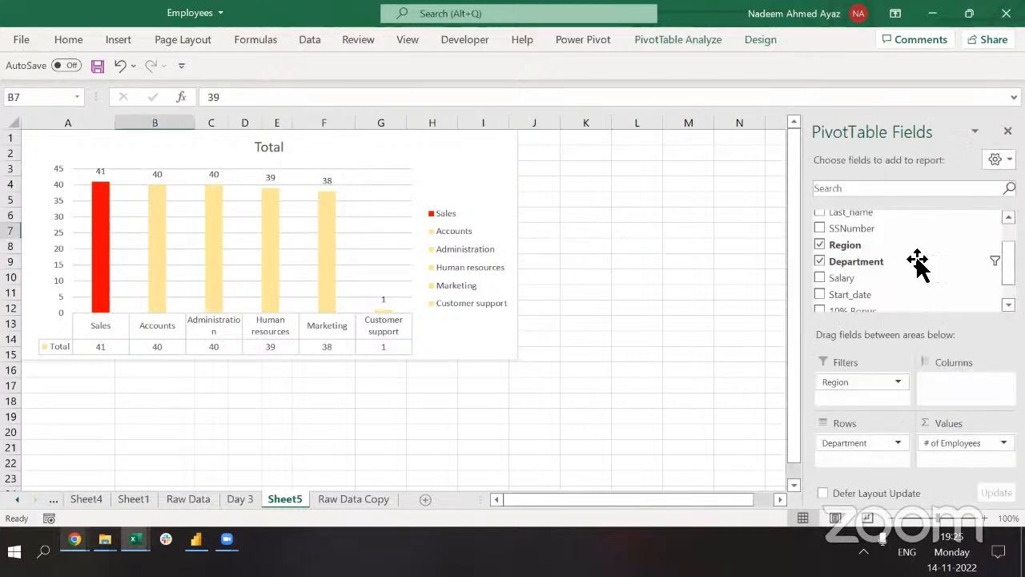
right_click(880, 249)
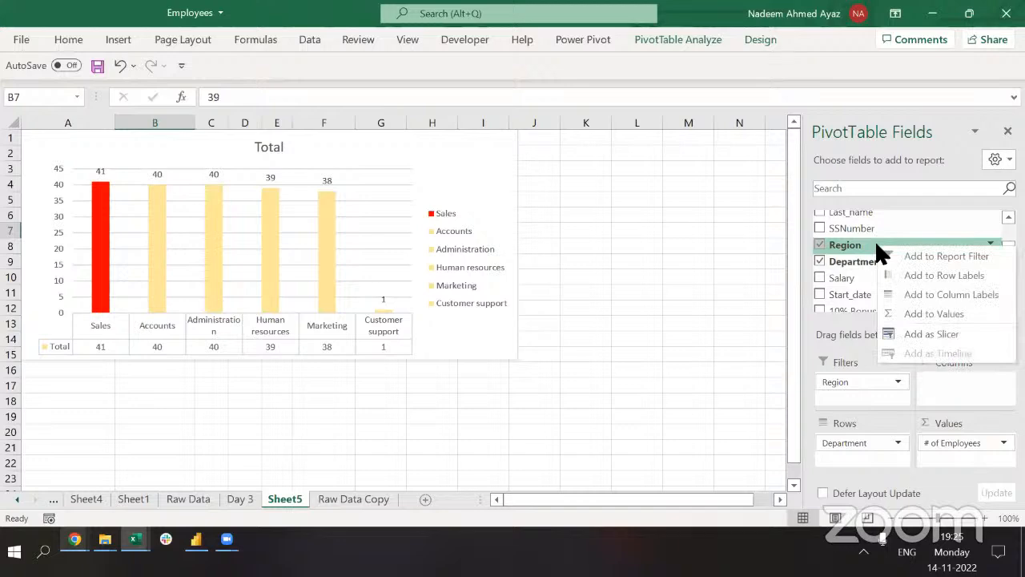
left_click(916, 345)
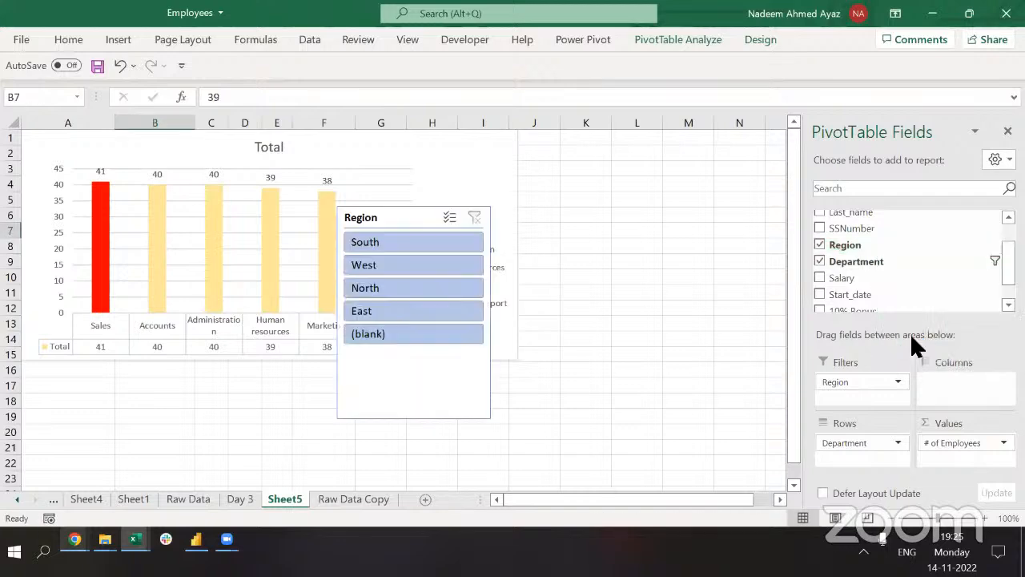
Place the Region slicer beside the PivotChart from row 1 in column J and extend its height to the chart's lower edge in row 15.
left_click_drag(389, 217, 579, 141)
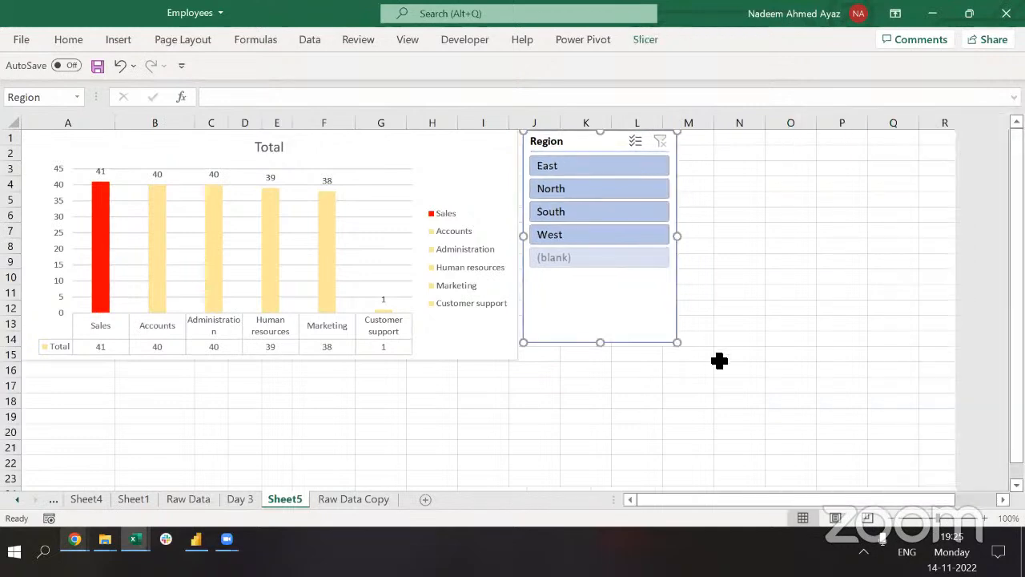
left_click_drag(677, 342, 678, 362)
left_click(761, 318)
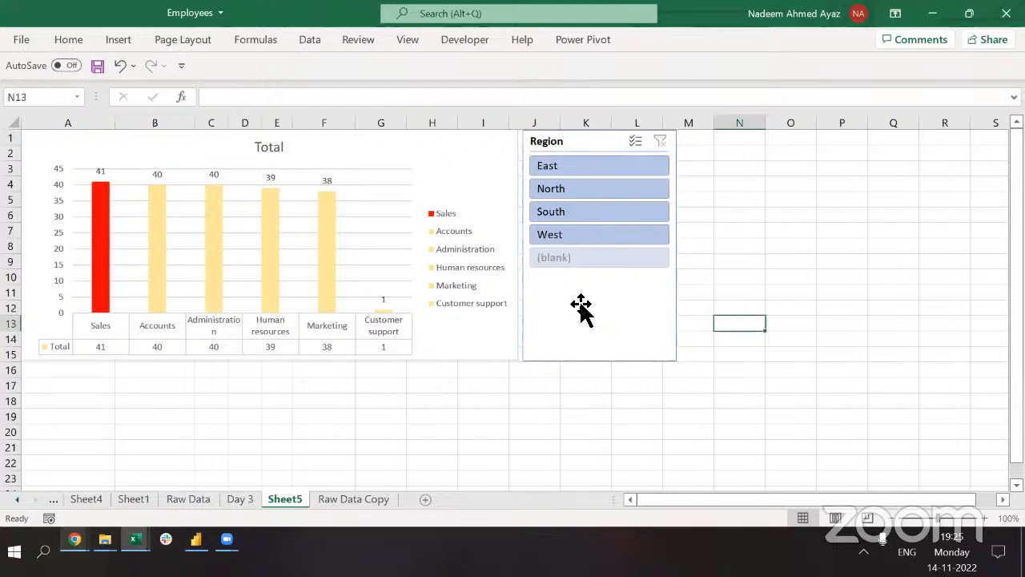
Filter the PivotChart with the Region slicer by East, North, South and West in turn, ending with South and West selected together.
left_click(589, 161)
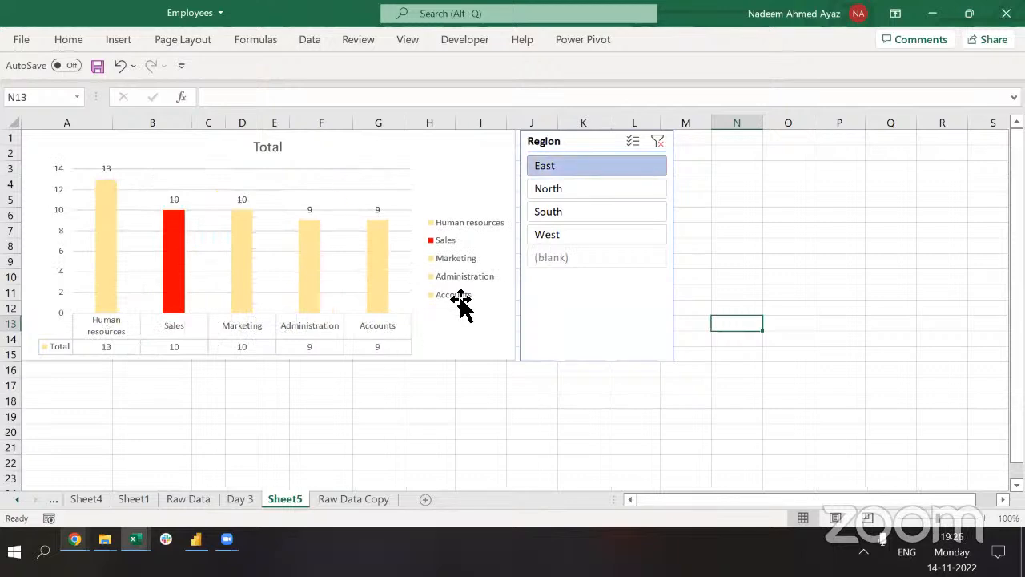
left_click(574, 191)
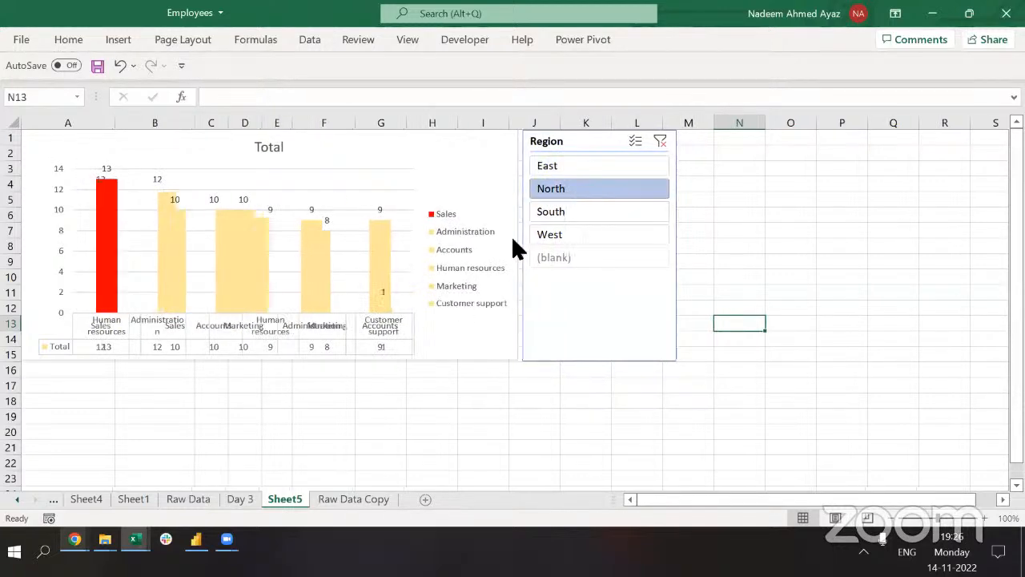
left_click(585, 208)
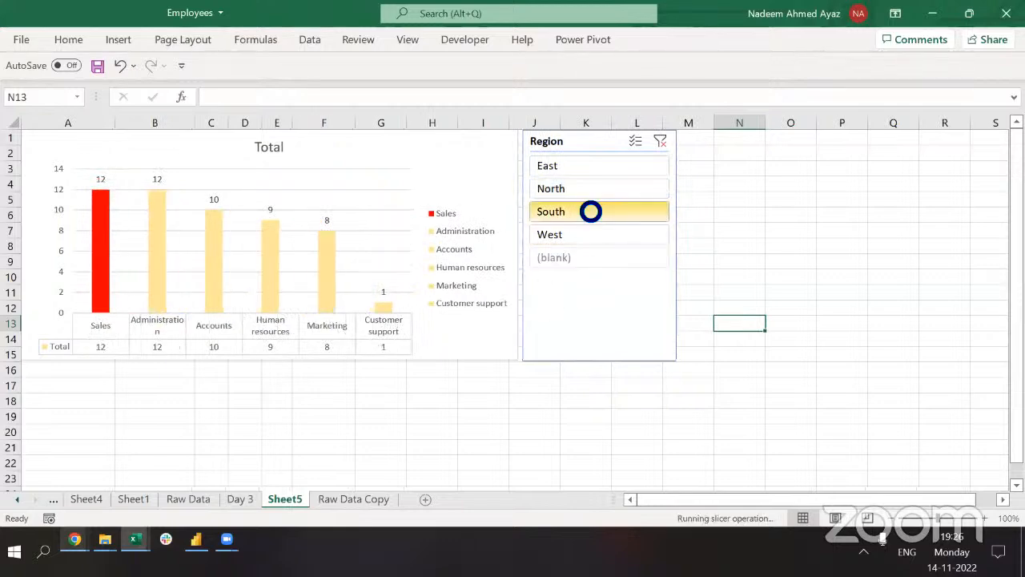
left_click(577, 234)
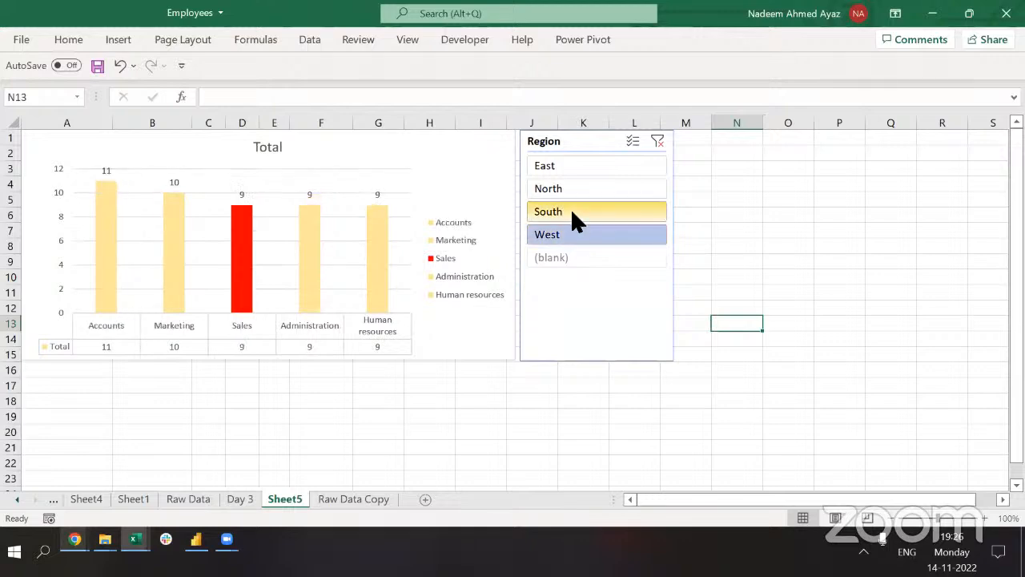
left_click(571, 208, "ctrl")
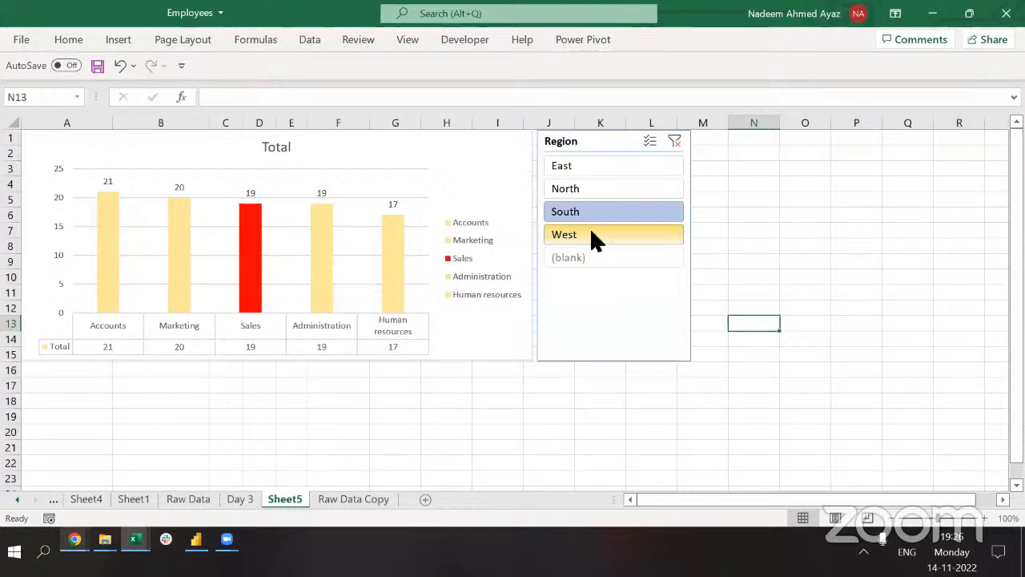
left_click(782, 309)
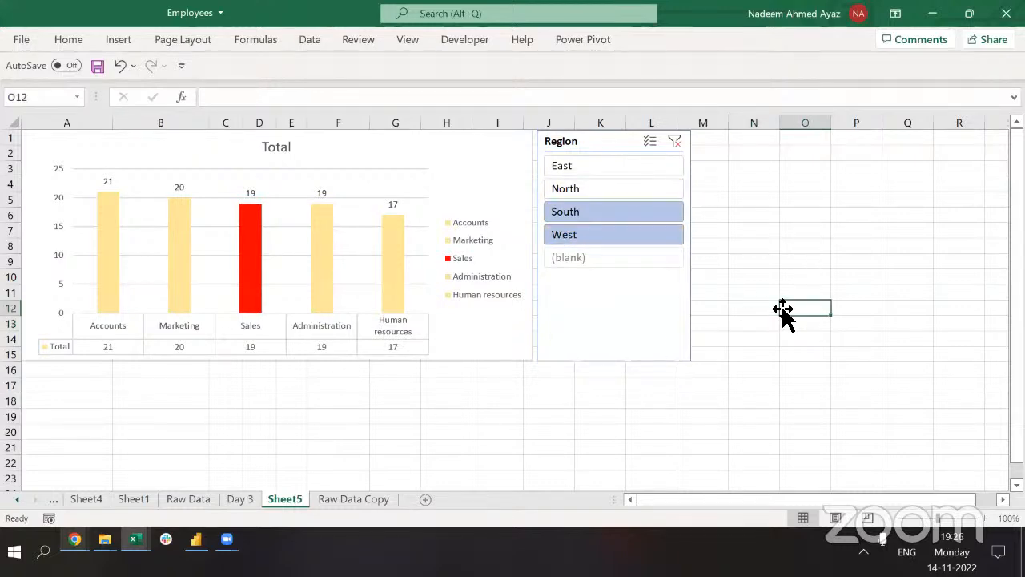
Select the PivotTable's Grand Total cell A9 behind the chart and refresh the PivotTable.
key("Home")
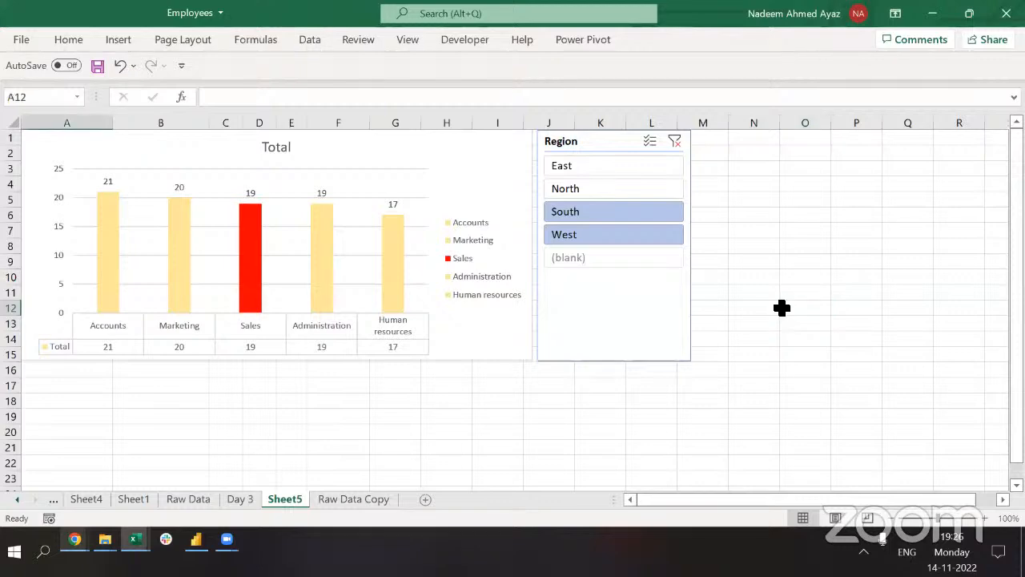
key("Up")
key("Up")
key("Up")
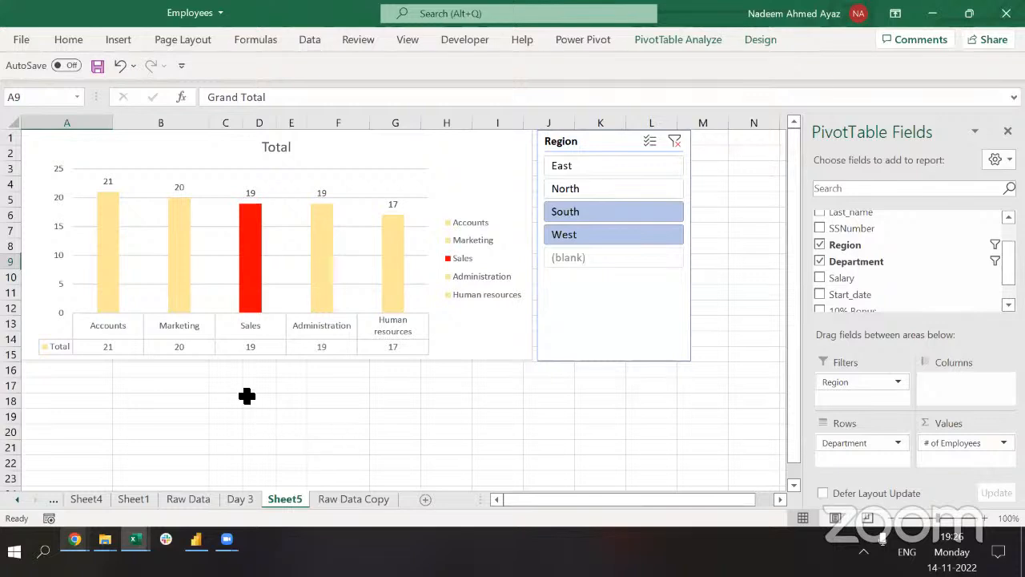
left_click(659, 39)
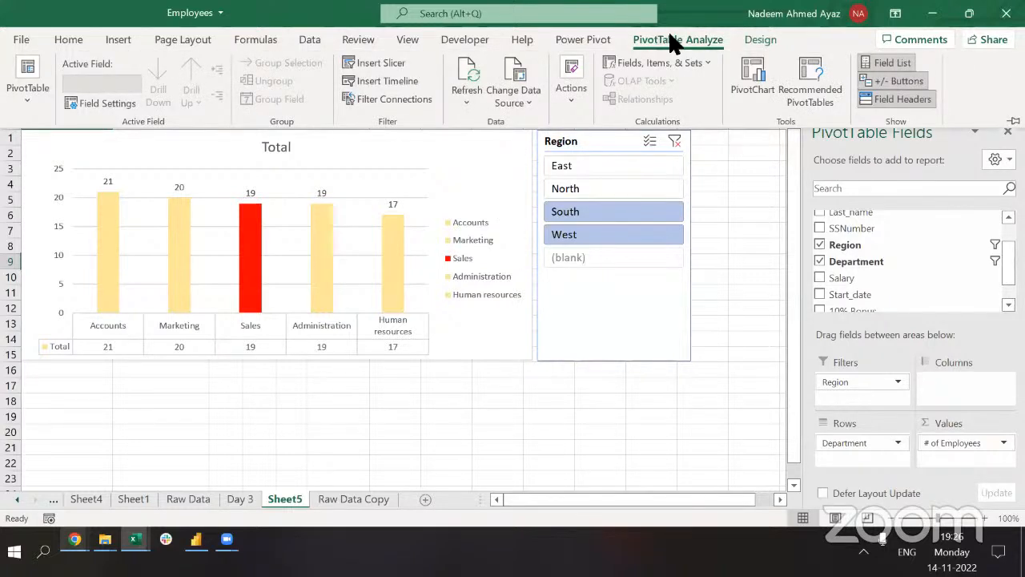
left_click(465, 82)
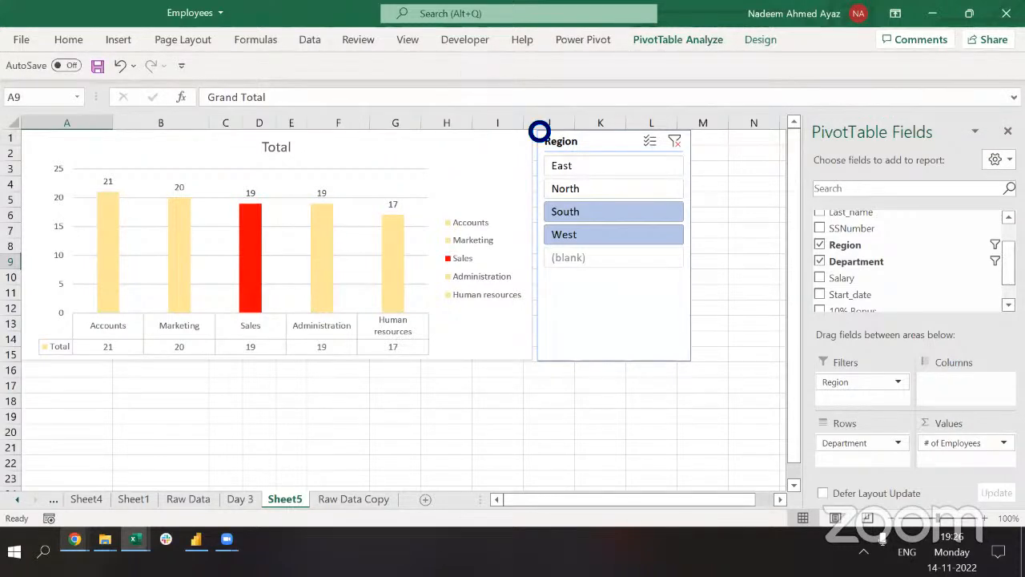
Delete all employee records below the header row on the Raw Data Copy sheet.
left_click(354, 498)
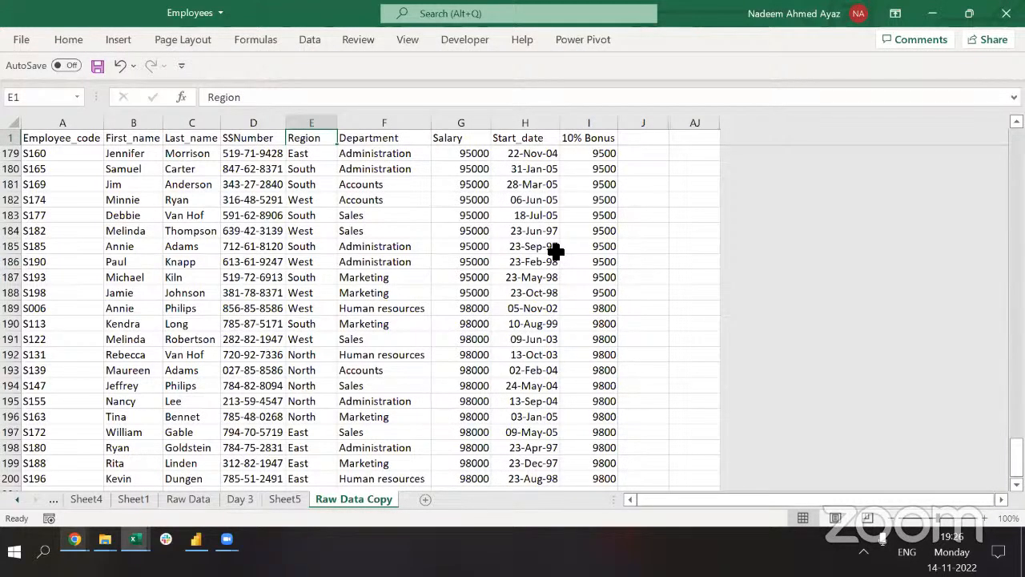
key("Home")
key("ctrl+Home")
key("ctrl+shift+Right")
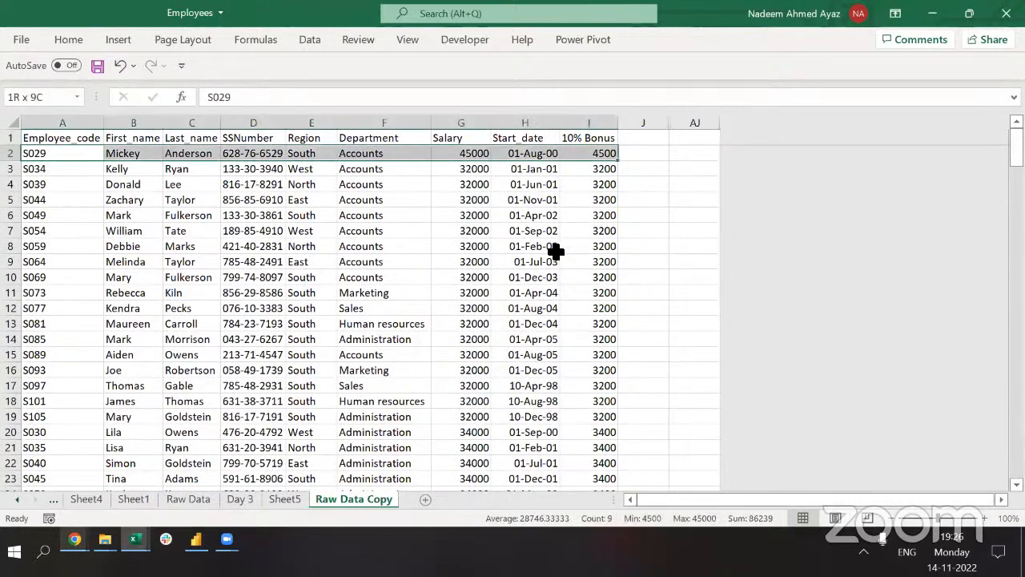
key("ctrl+shift+Down")
key("Delete")
key("ctrl+Up")
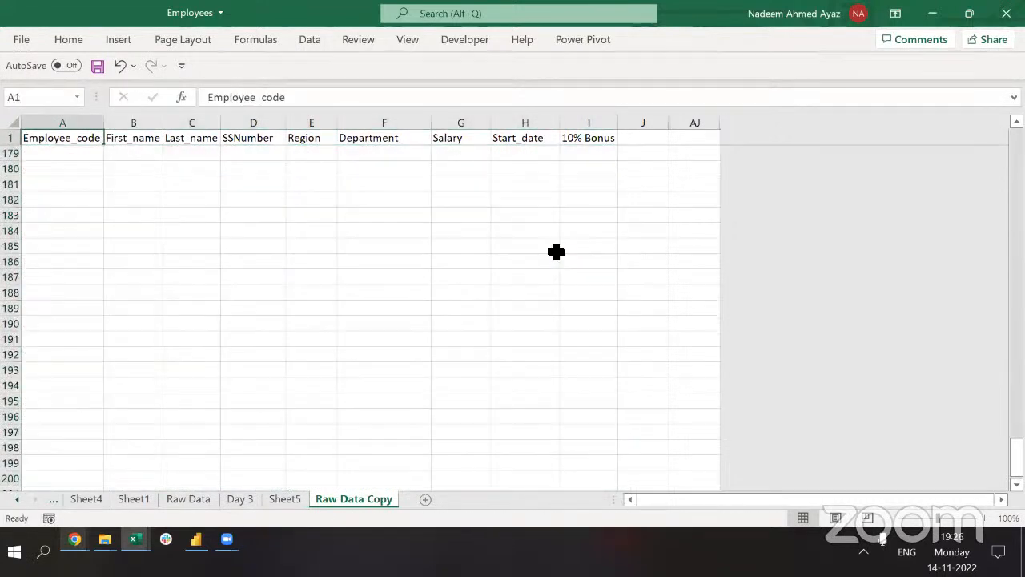
key("Down")
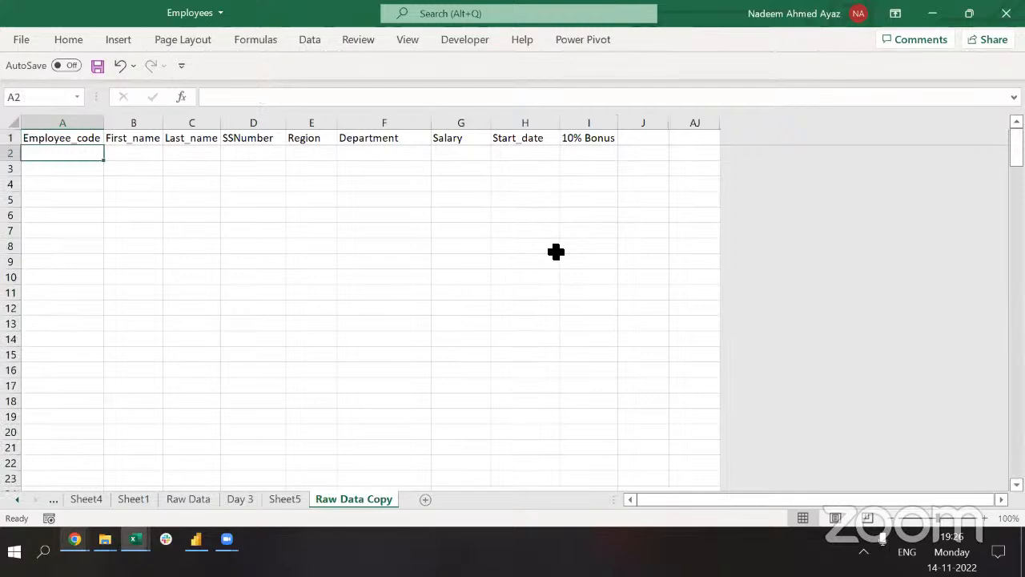
Return to Sheet5 and filter the PivotChart with the Region slicer by North, South and West in turn.
key("ctrl+Page_Up")
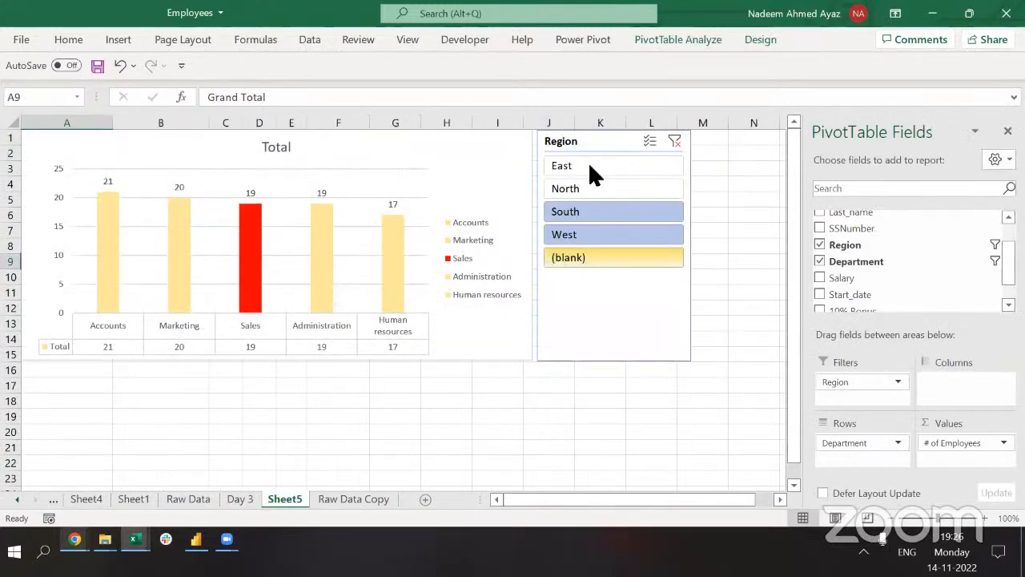
left_click(575, 187)
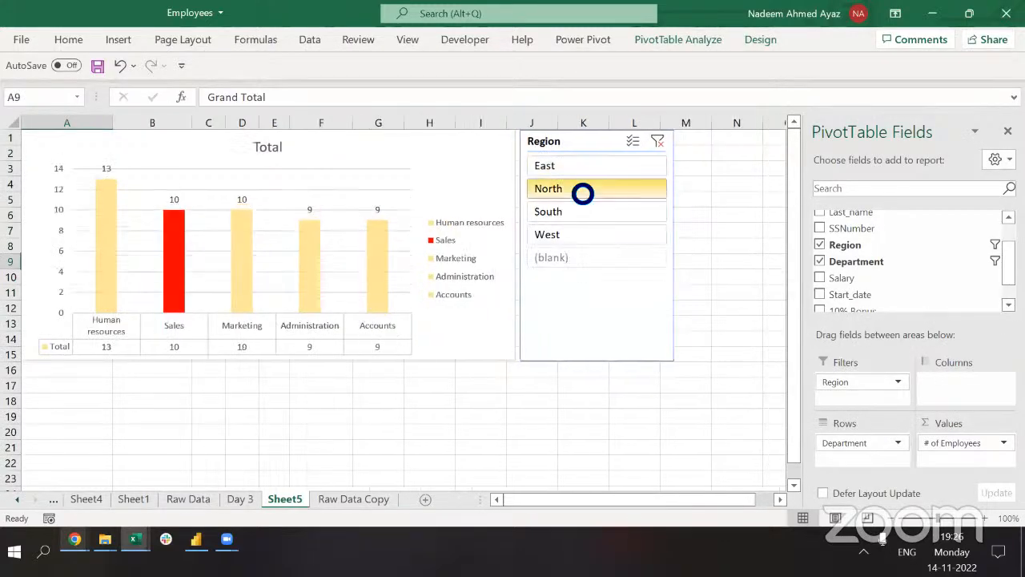
left_click(567, 206)
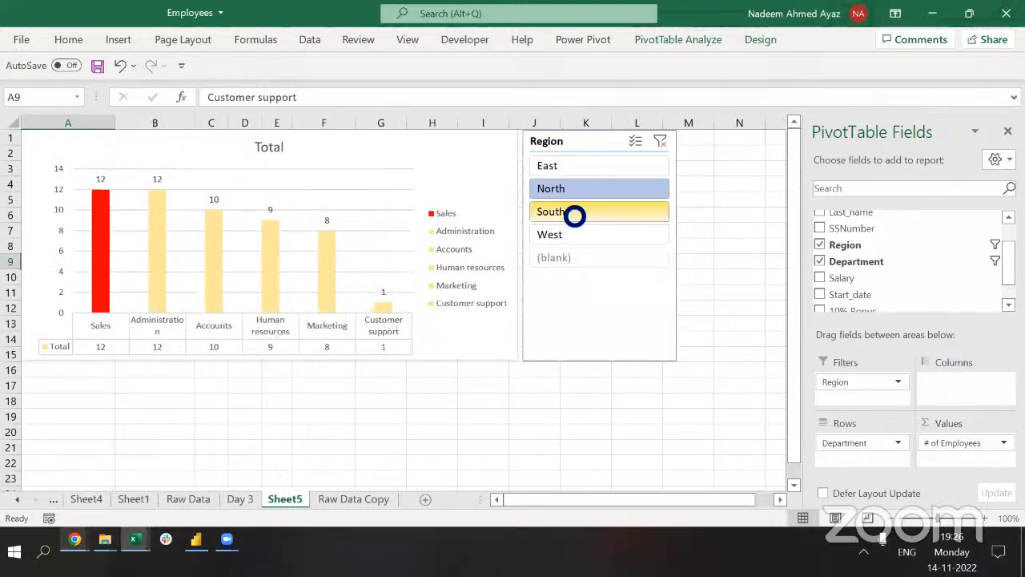
left_click(565, 232)
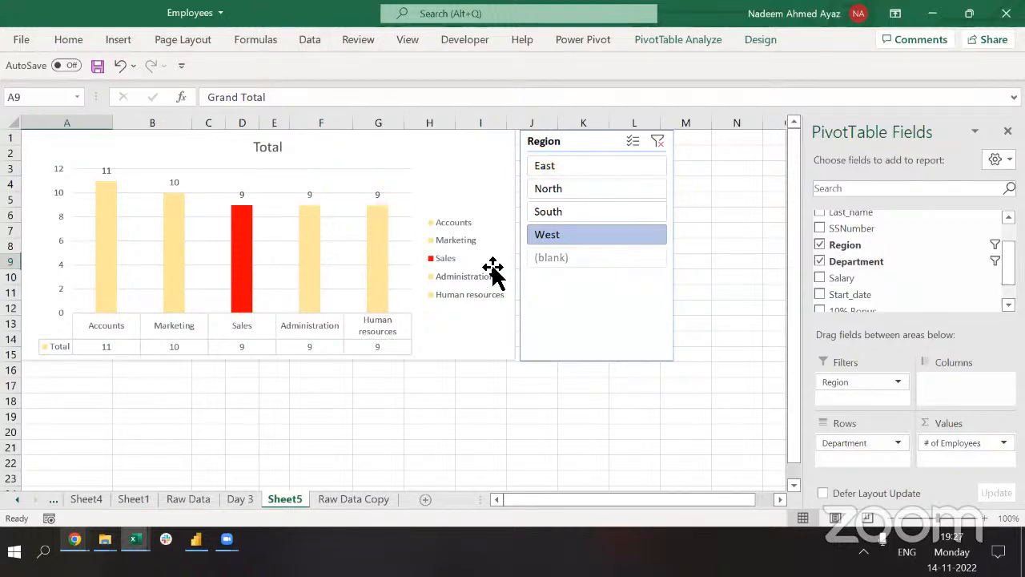
Compare the emptied Raw Data Copy sheet with the PivotChart on Sheet5.
key("ctrl+Page_Down")
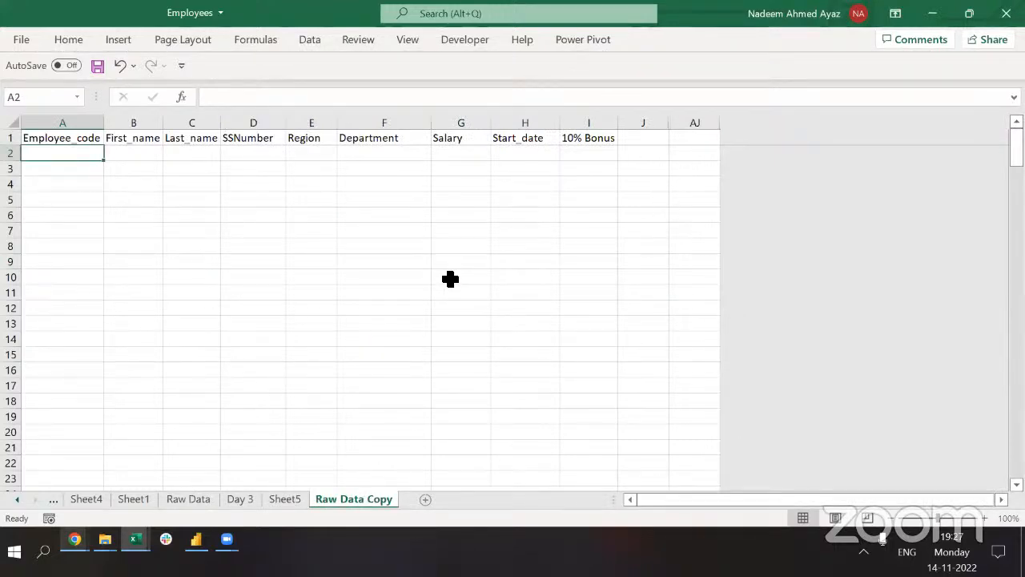
key("ctrl+Page_Up")
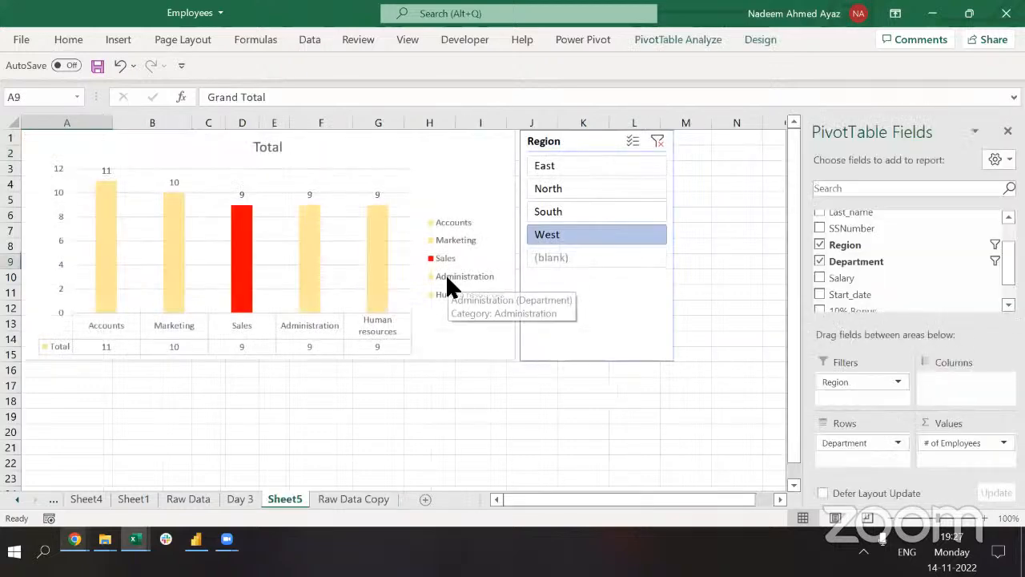
key("ctrl+Page_Down")
key("ctrl+Page_Up")
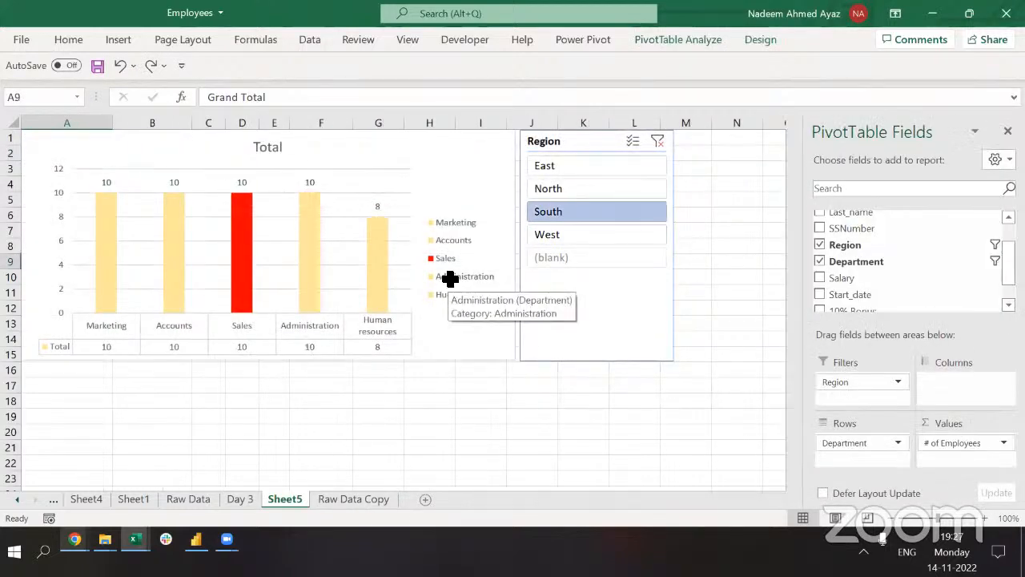
key("ctrl+Page_Down")
key("ctrl+Page_Up")
Undo the slicer filter changes and the record deletion, check the Raw Data Copy records down to the last row, and return to Sheet5.
key("ctrl+z")
key("ctrl+z")
key("ctrl+z")
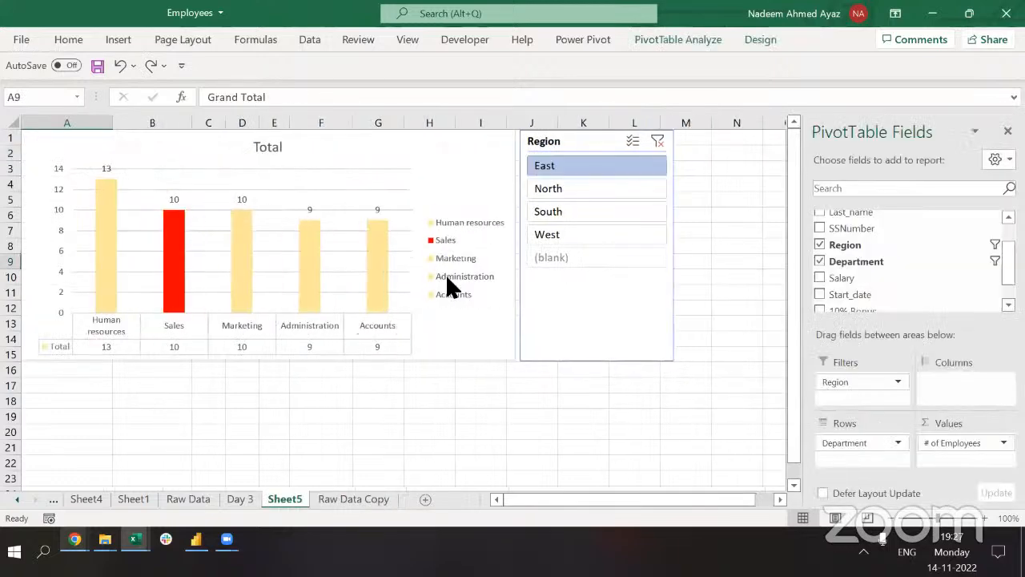
key("ctrl+Page_Down")
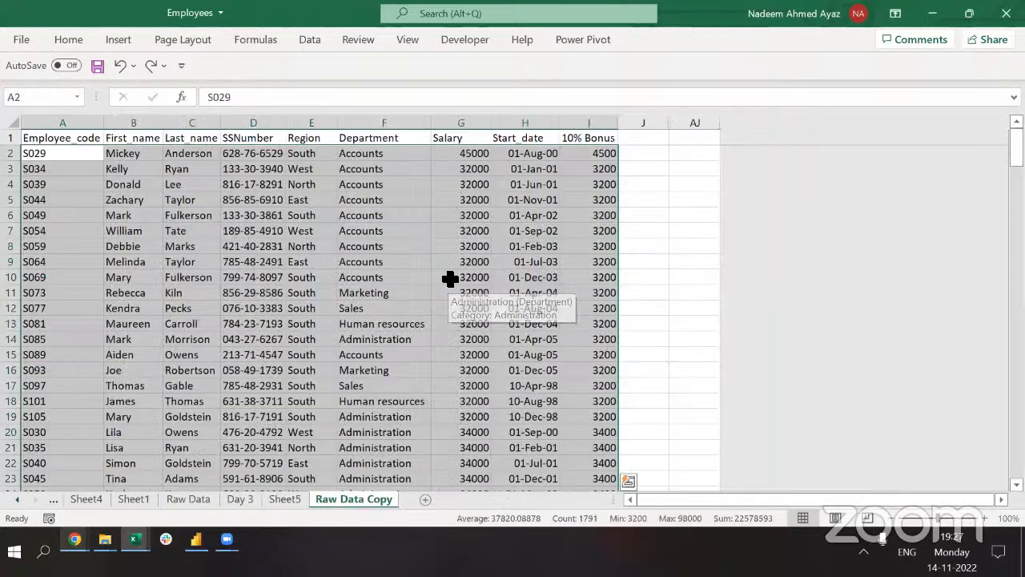
key("ctrl+Home")
key("ctrl+Down")
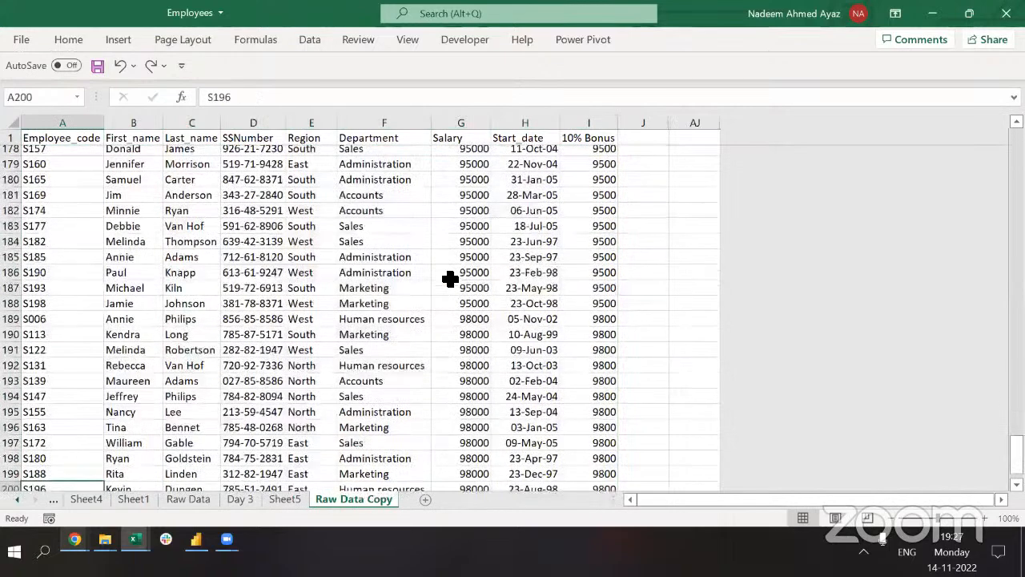
key("ctrl+Page_Up")
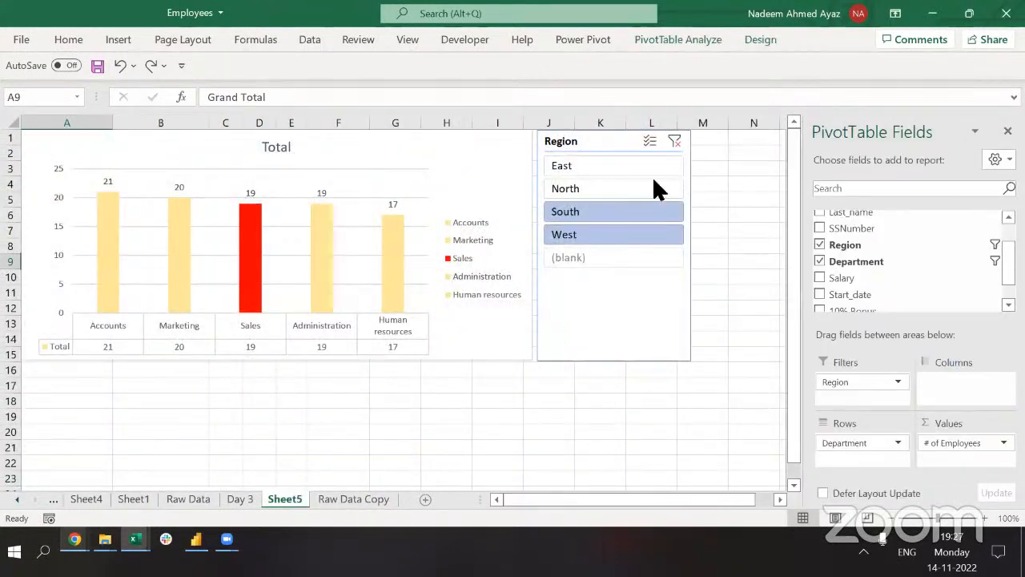
Filter the PivotChart with the Region slicer by each region in turn, ending with only West selected.
left_click(611, 191)
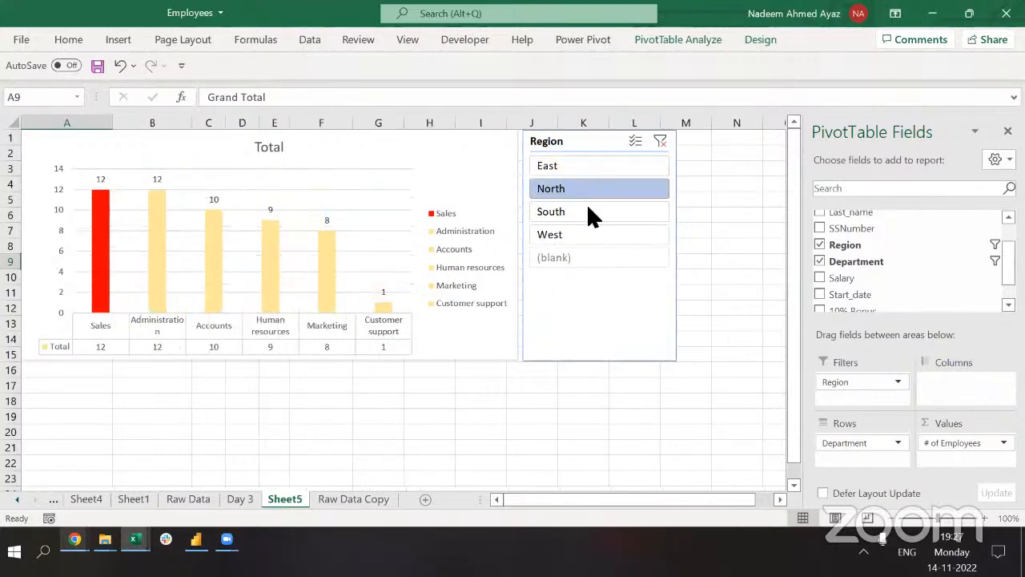
left_click(588, 210)
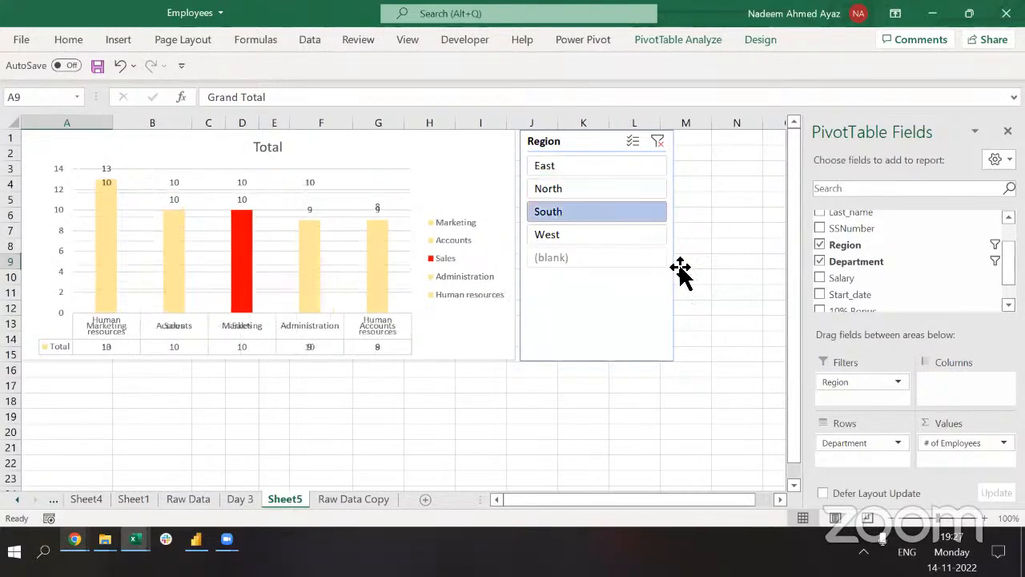
left_click(570, 162)
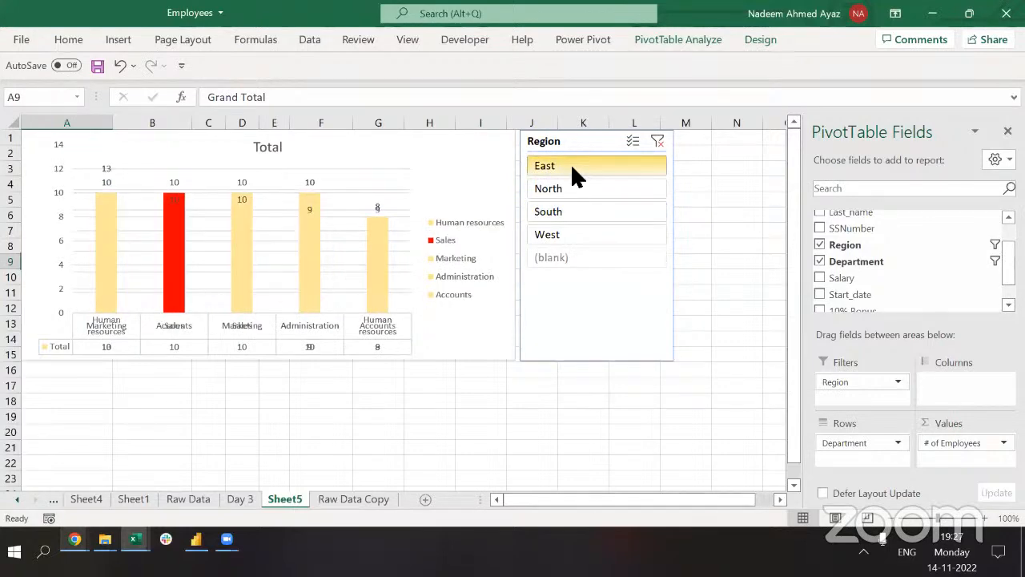
left_click(563, 188)
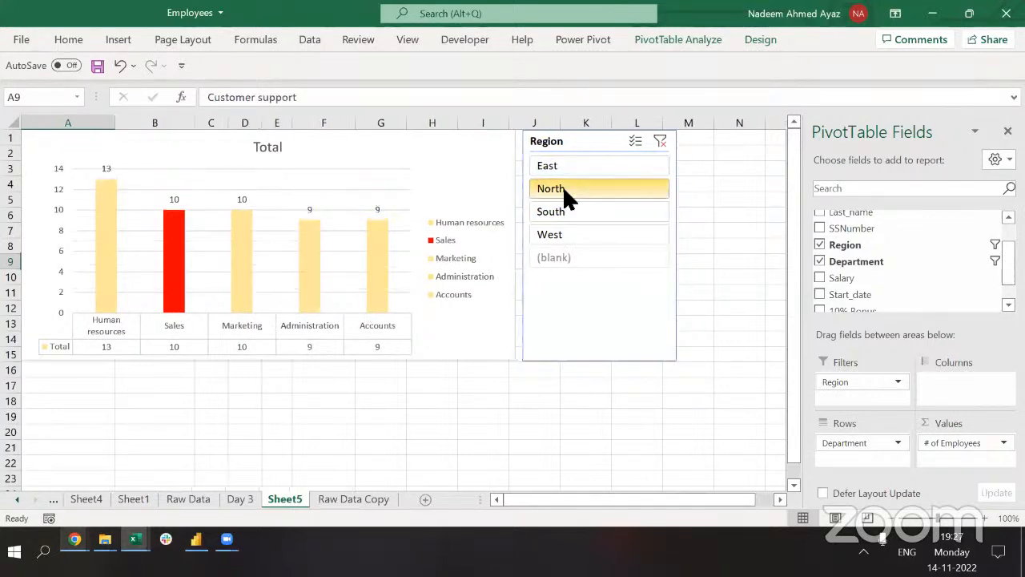
left_click(558, 214)
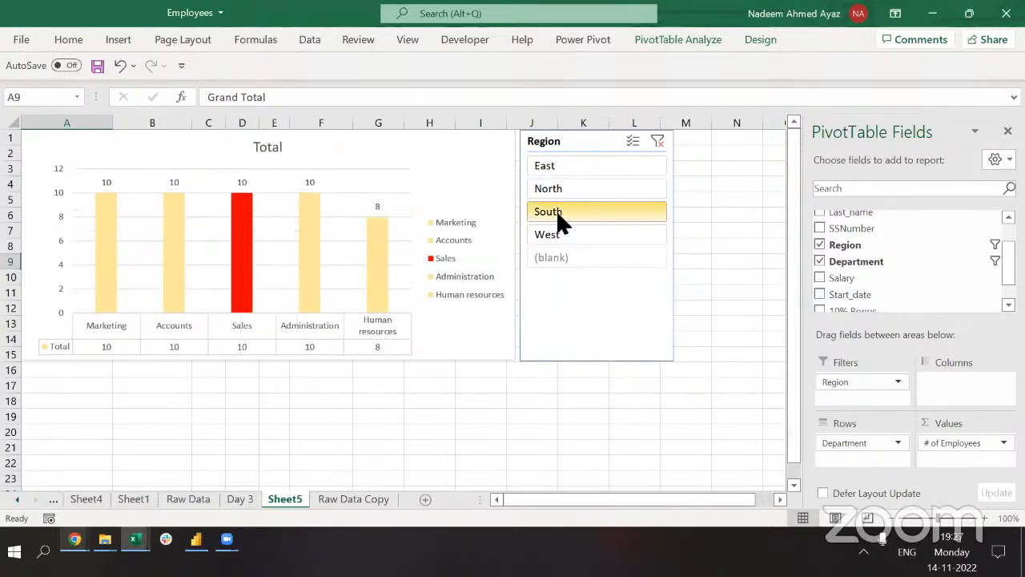
left_click(553, 234)
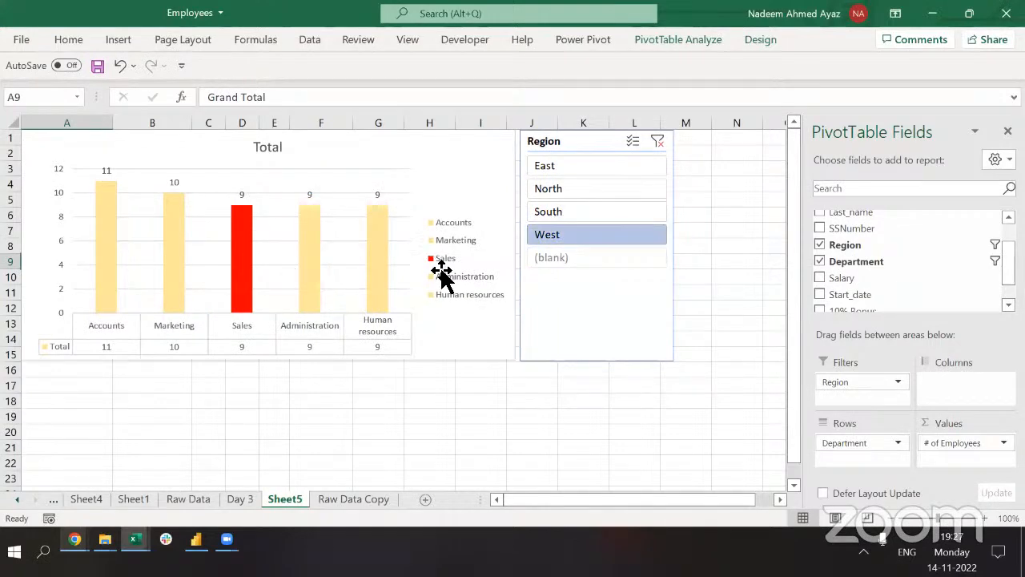
left_click(468, 401)
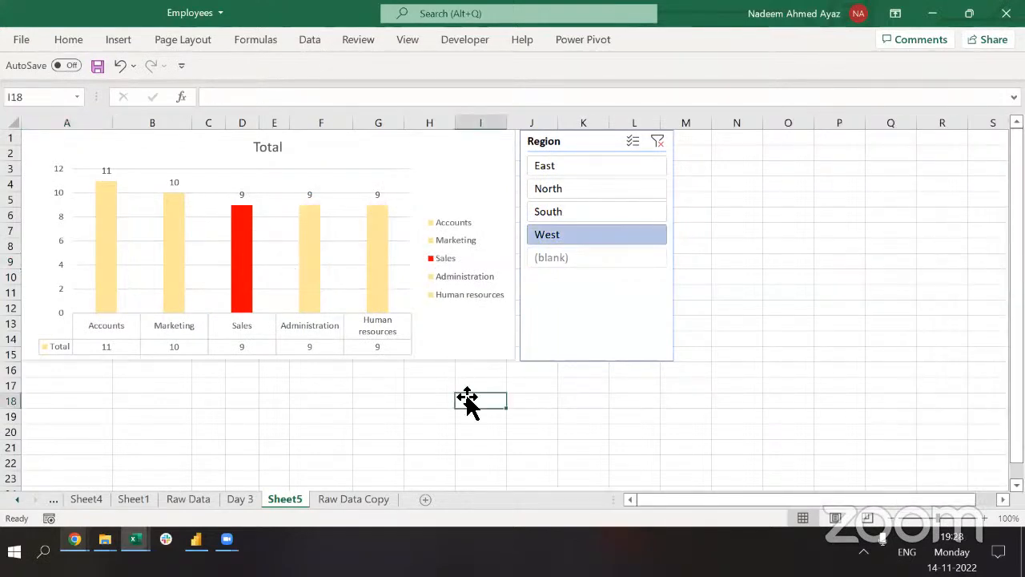
Create a new blank workbook and start inserting a PivotTable at cell A1 of its Sheet1.
key("alt+Tab")
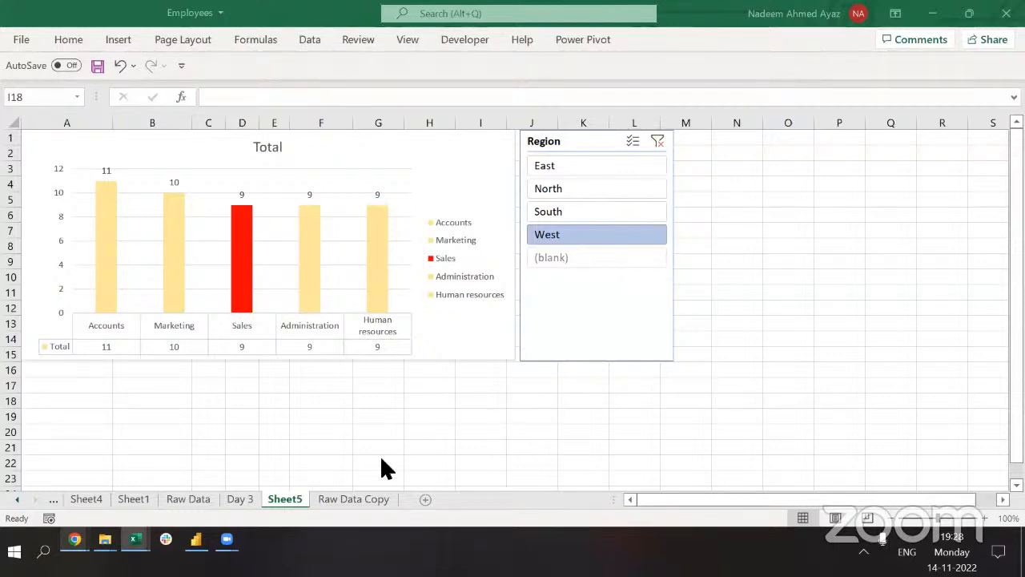
left_click(346, 496)
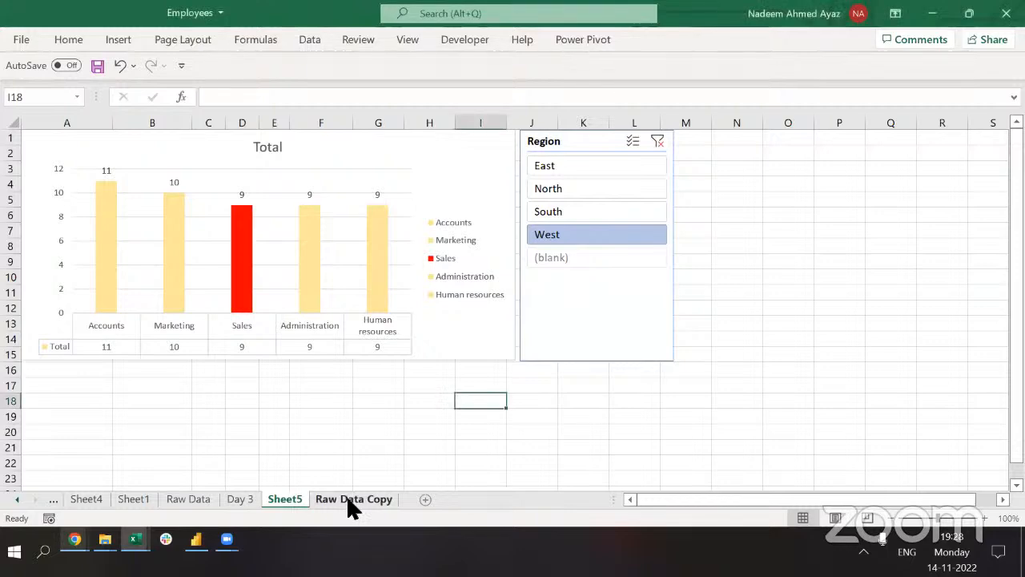
left_click(346, 496)
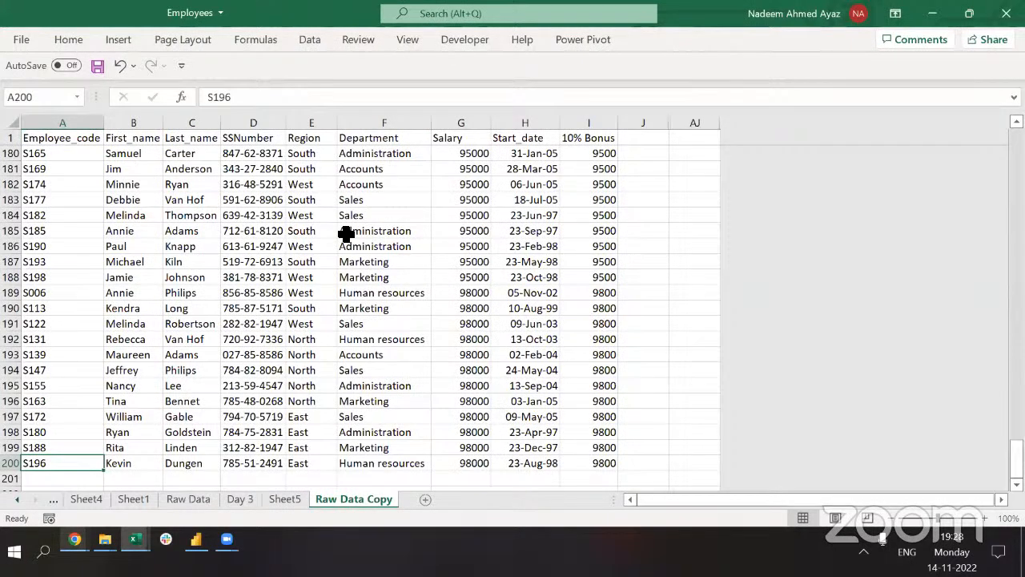
key("ctrl+n")
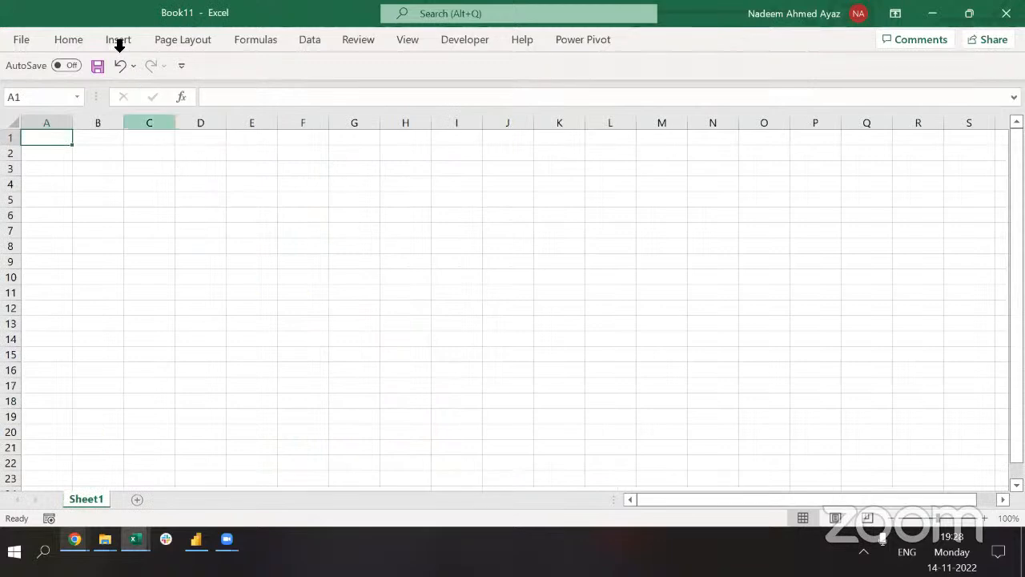
left_click(117, 39)
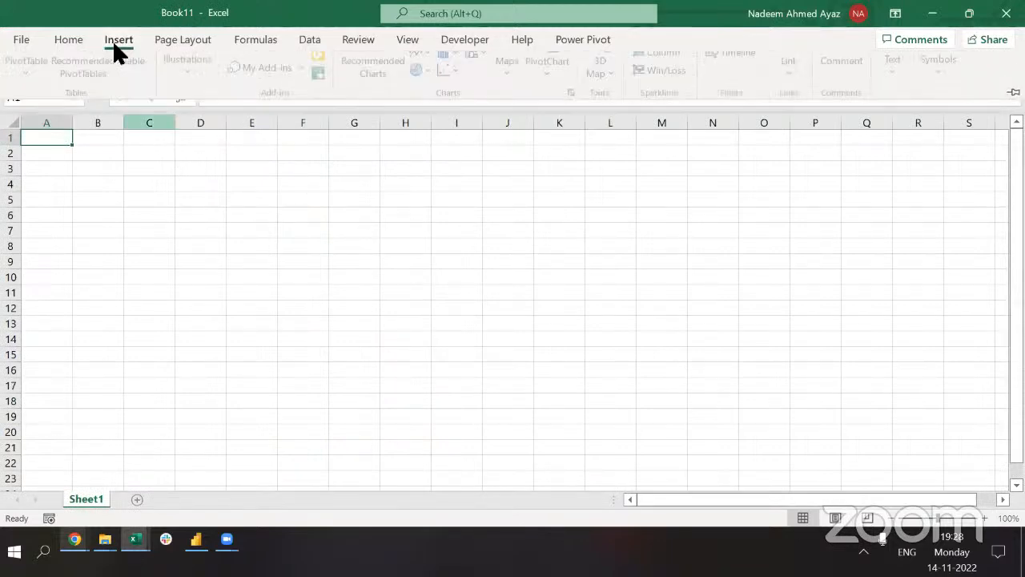
left_click(30, 74)
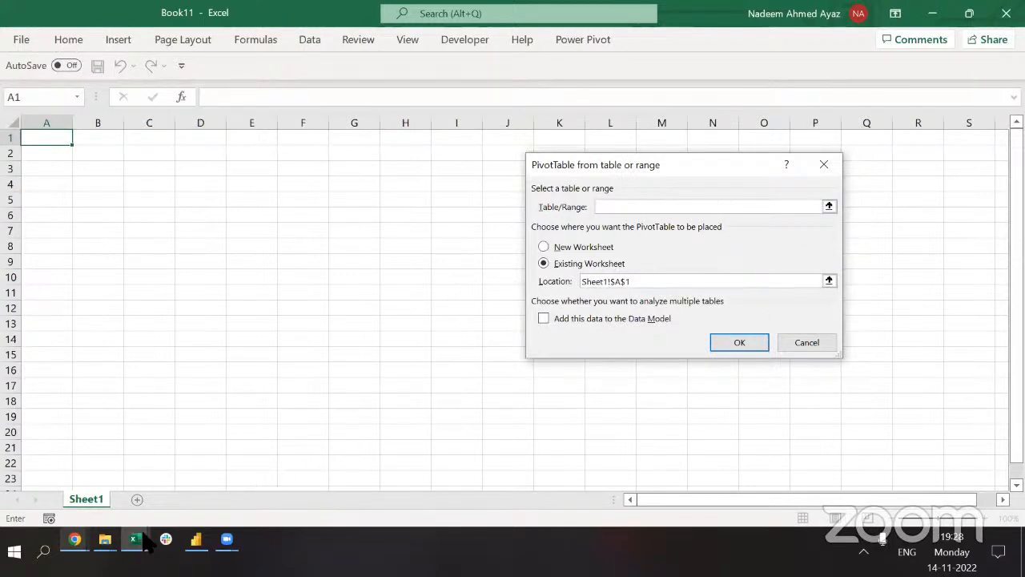
Set the PivotTable's source to range A1:I200 on the Raw Data Copy sheet of the Employees workbook.
left_click(134, 538)
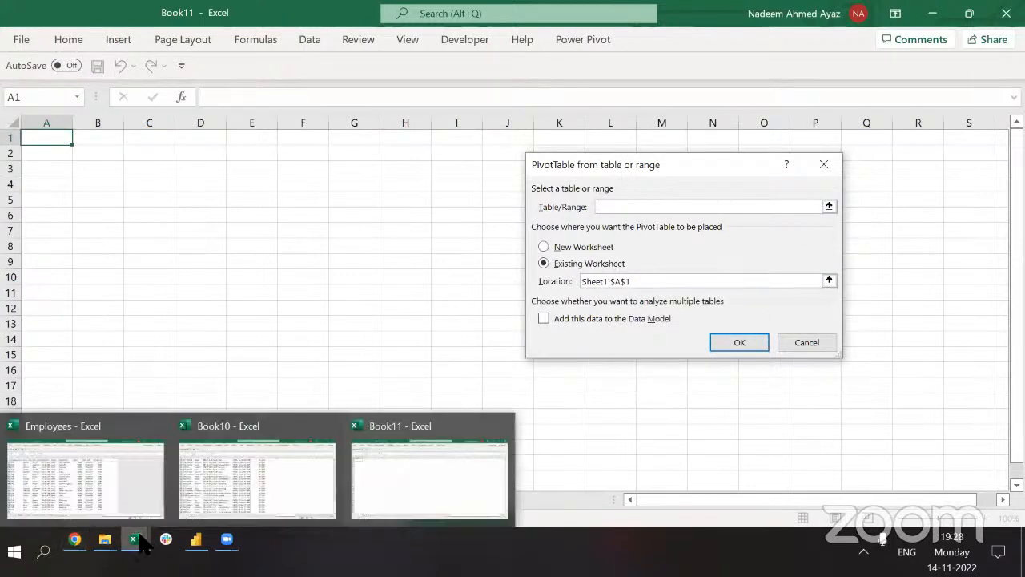
left_click(83, 457)
left_click(90, 192)
key("ctrl+Up")
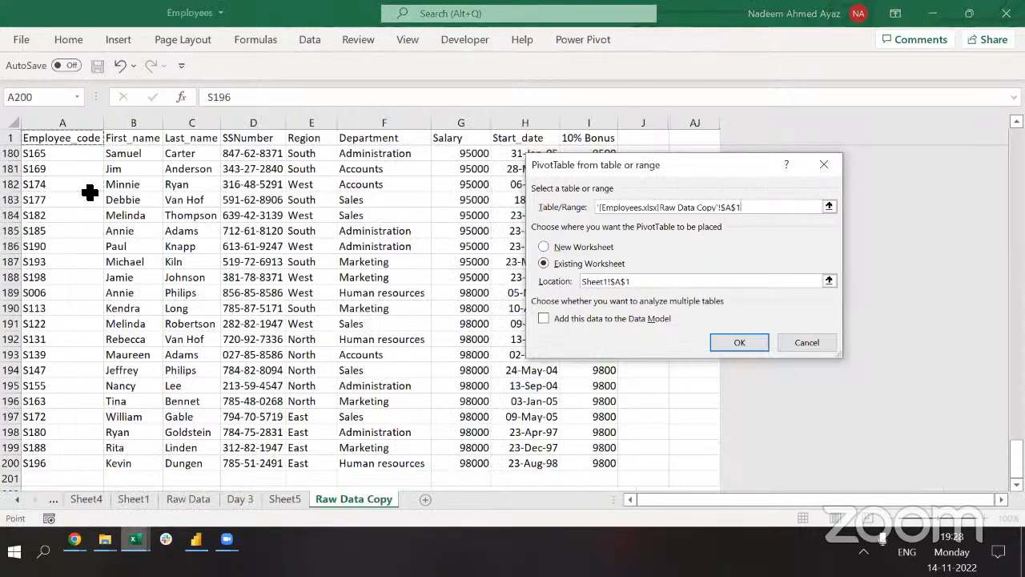
key("ctrl+shift+Right")
key("ctrl+shift+Down")
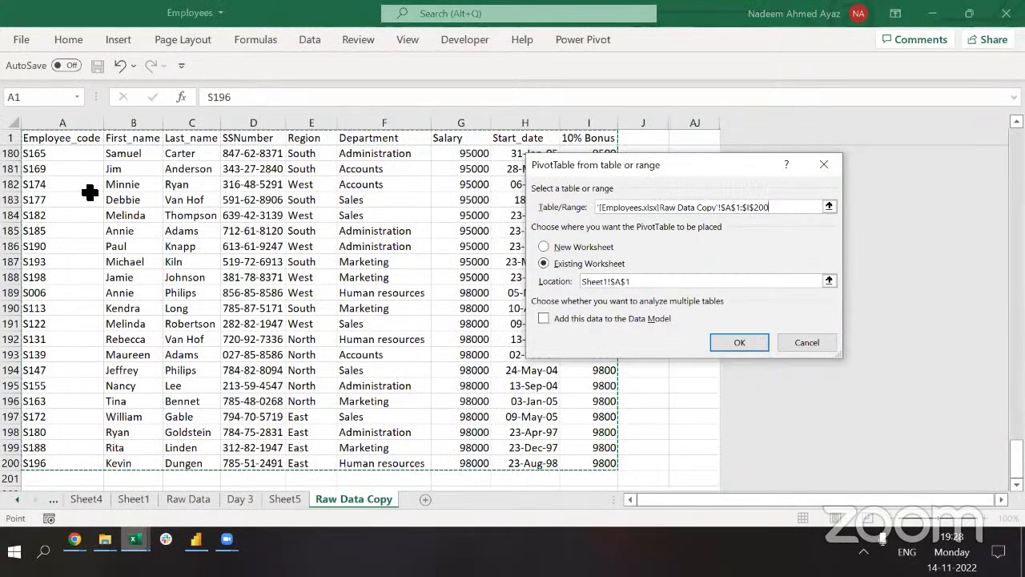
Create the PivotTable at the chosen location, counting Employee_code as values with Region as rows.
key("Return")
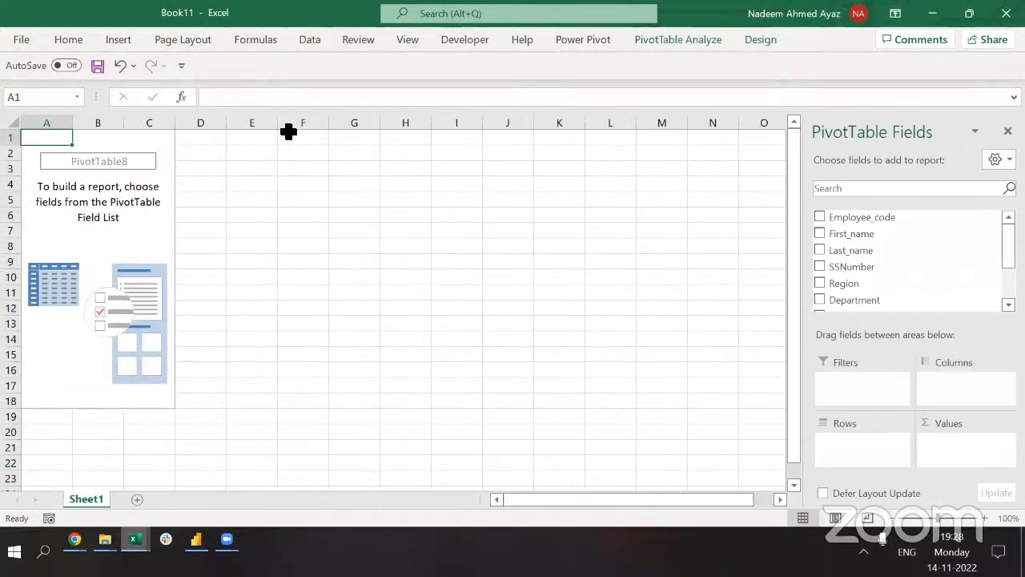
left_click_drag(871, 227, 937, 448)
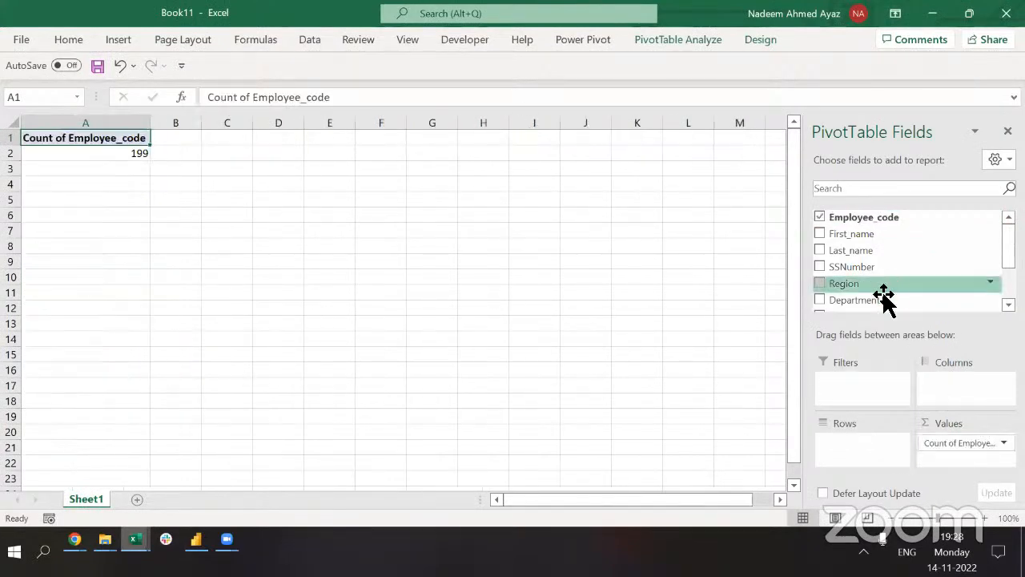
left_click_drag(887, 284, 870, 447)
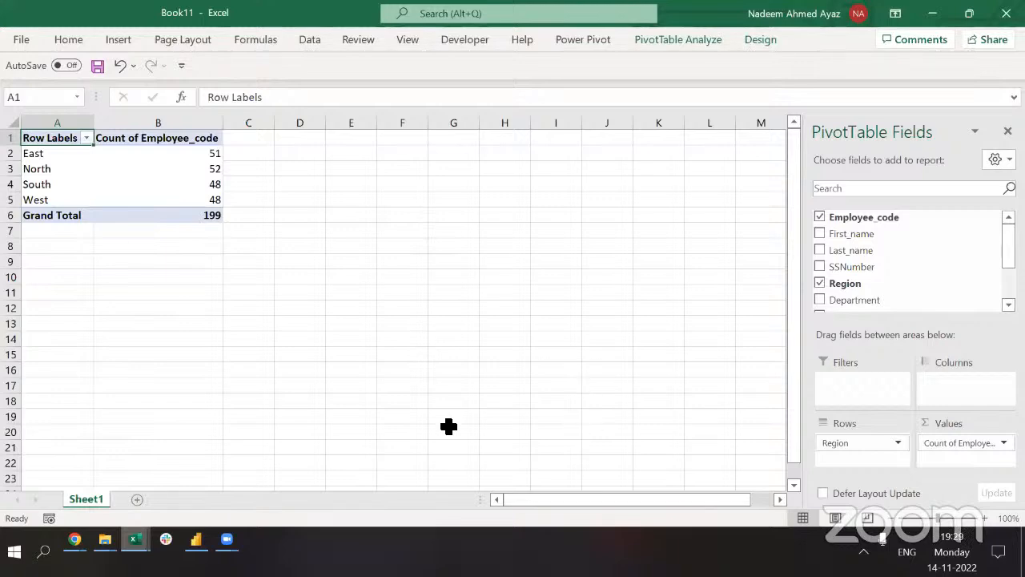
Close the Book11 and Book10 workbooks without saving their changes.
key("alt+F4")
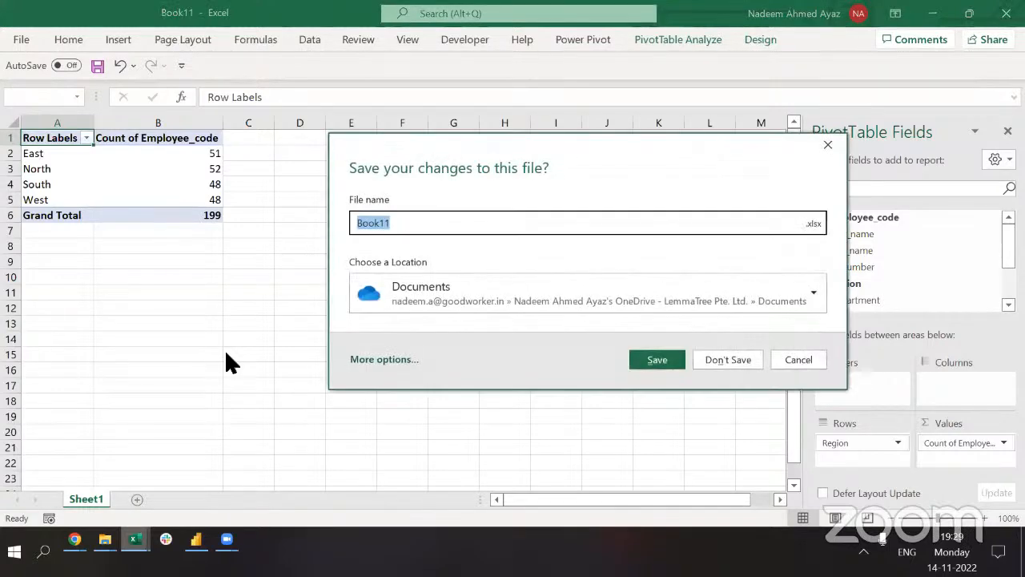
key("alt+n")
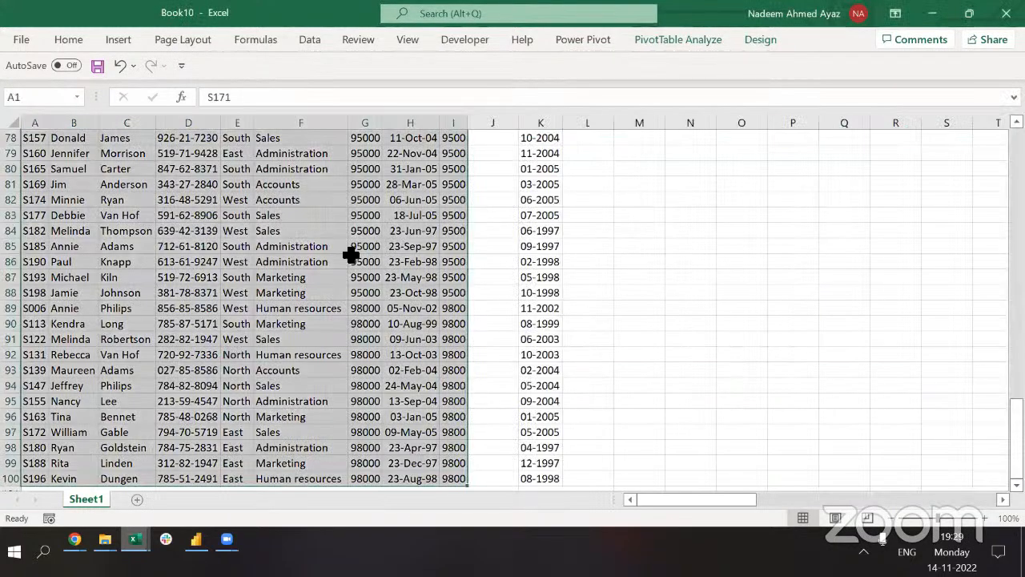
key("alt+F4")
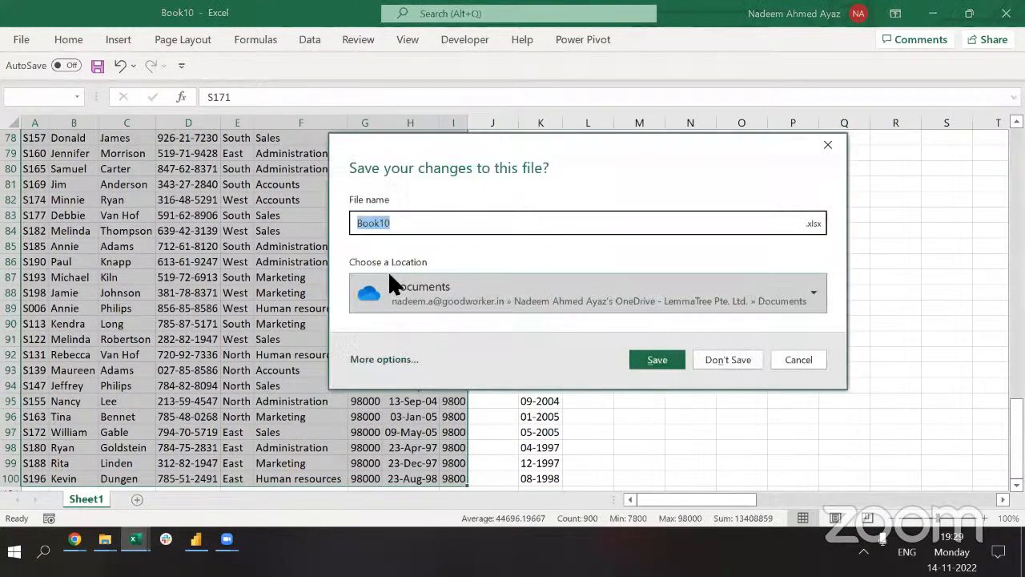
key("alt+n")
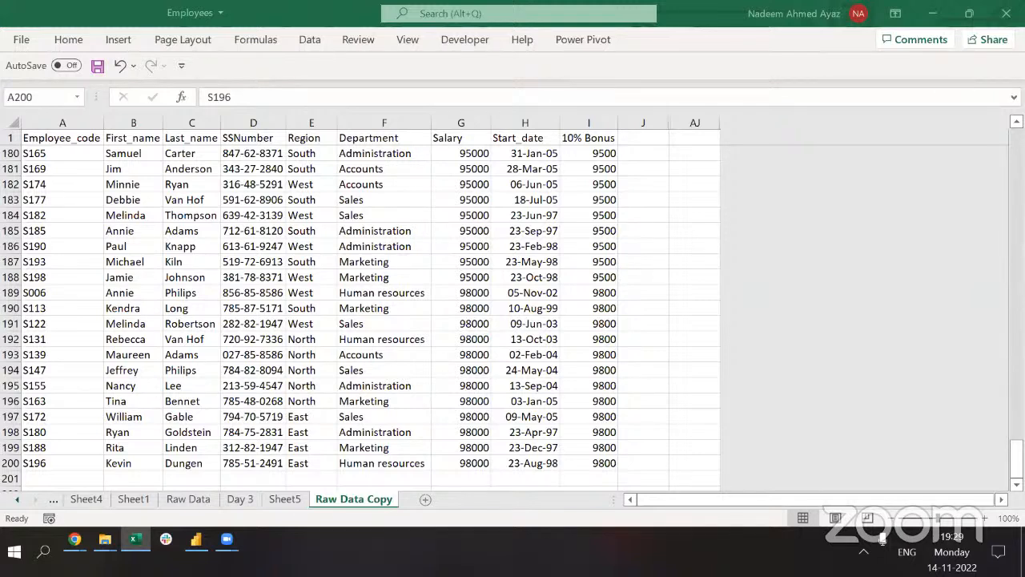
Compare the PivotChart and slicer on Sheet5 with the source records on the Raw Data Copy sheet.
left_click(277, 500)
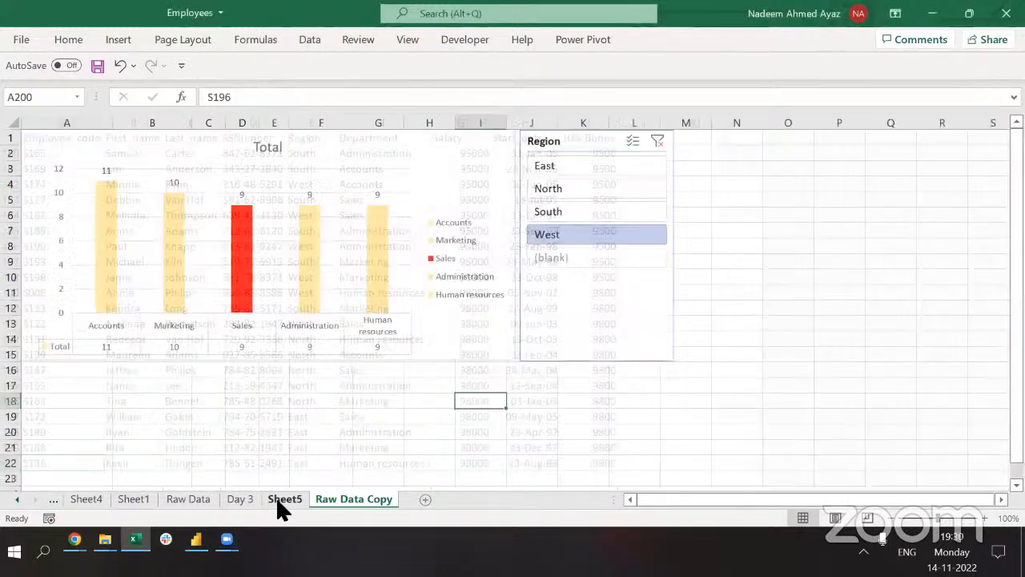
left_click(320, 498)
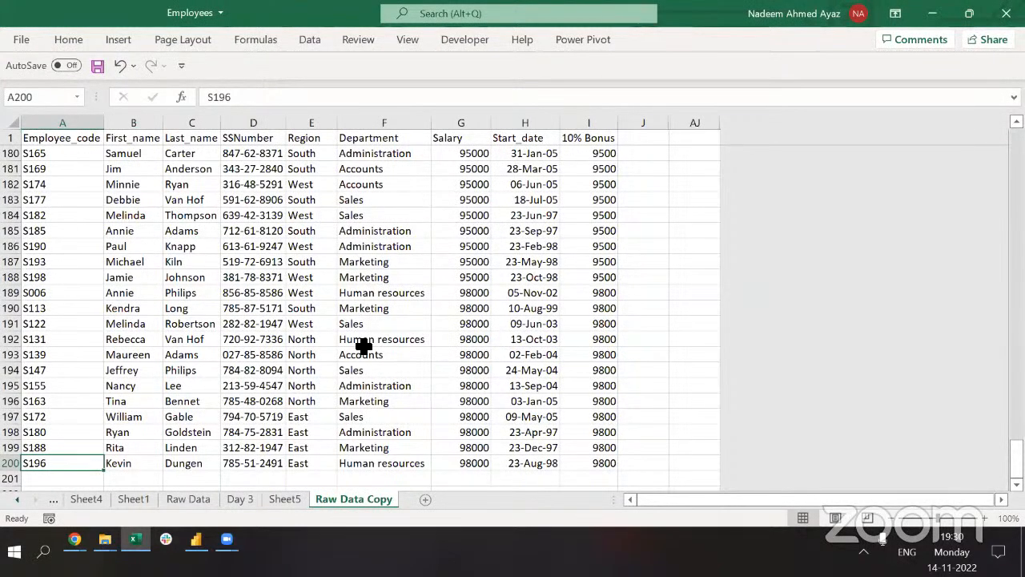
key("ctrl+t")
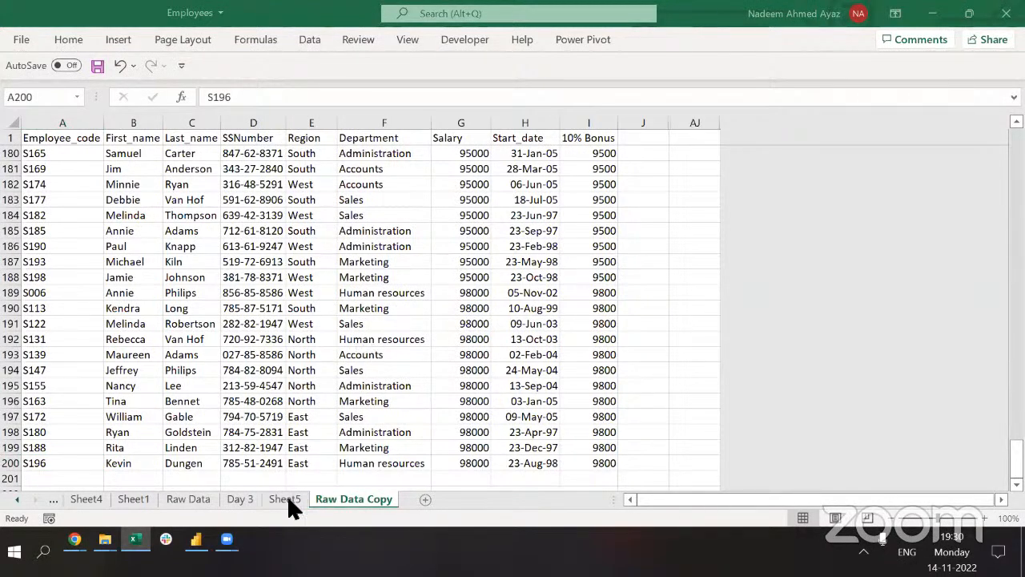
key("Escape")
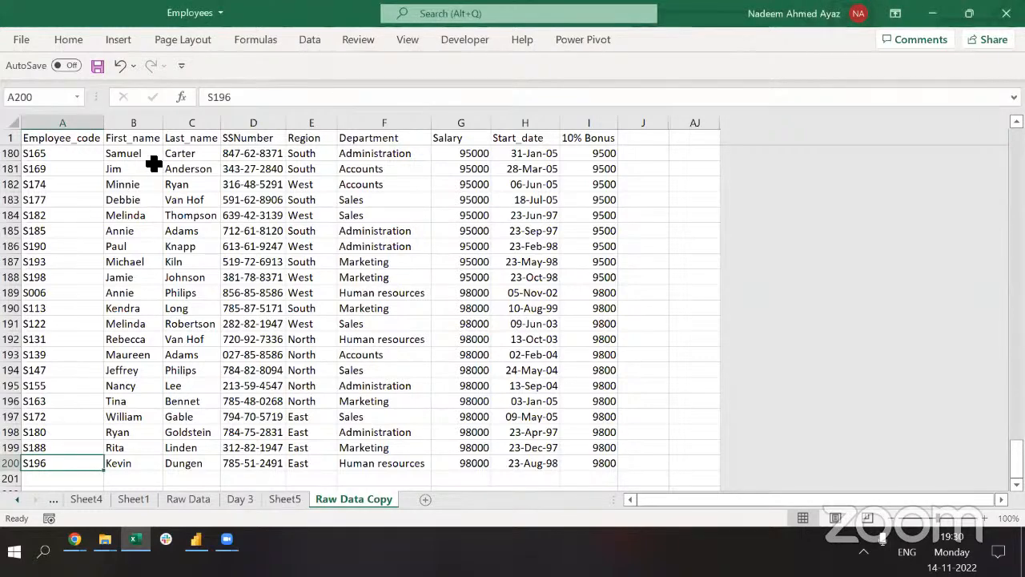
left_click(285, 501)
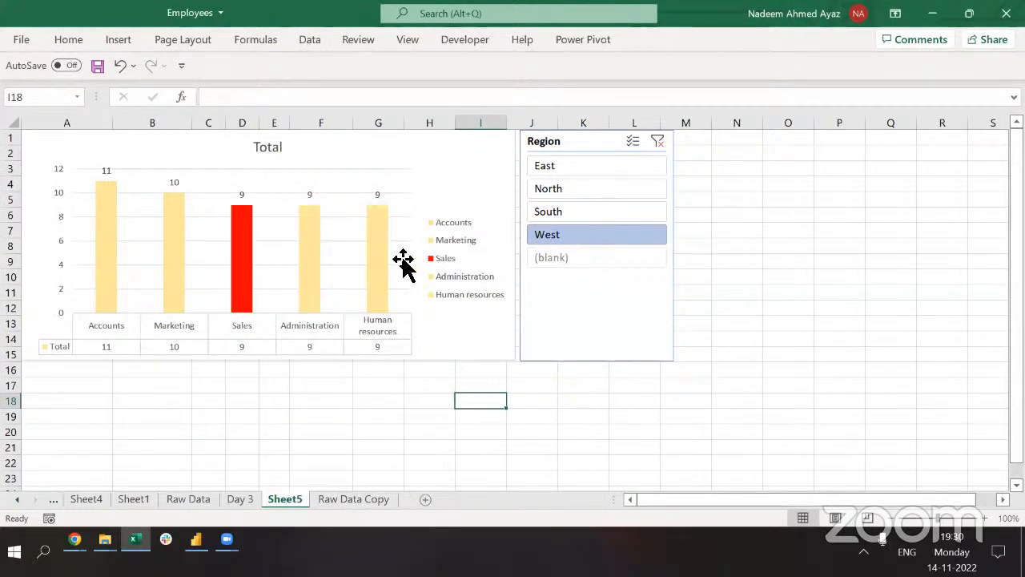
left_click(335, 249)
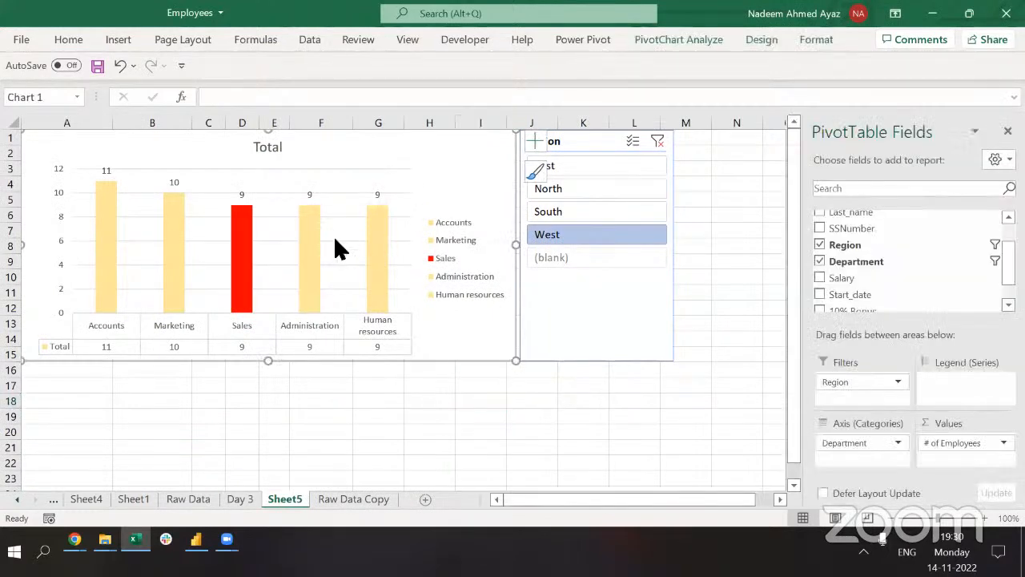
left_click(335, 497)
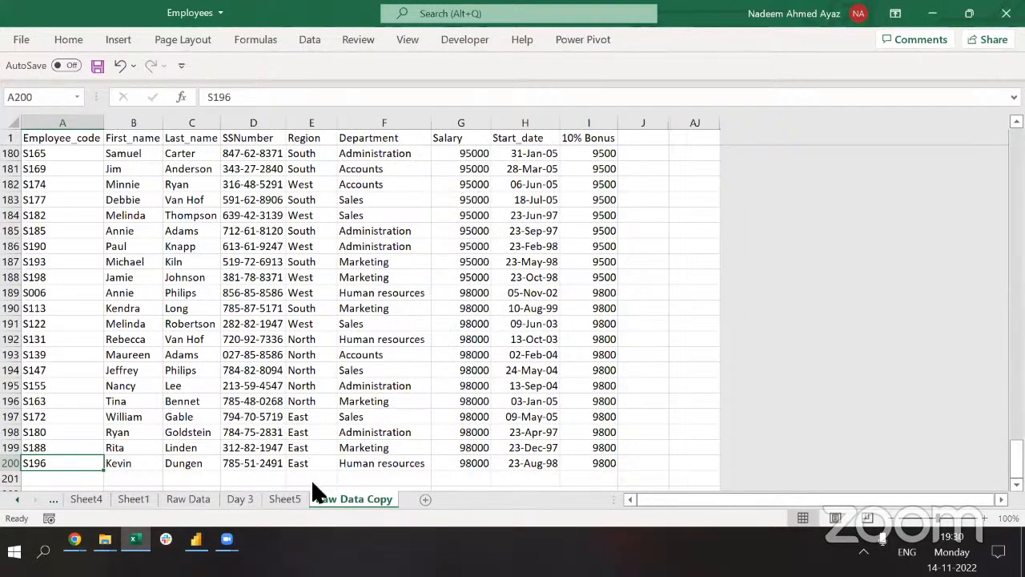
Return to Sheet5 and filter the PivotChart with the Region slicer by East, North, South and finally West.
left_click(294, 500)
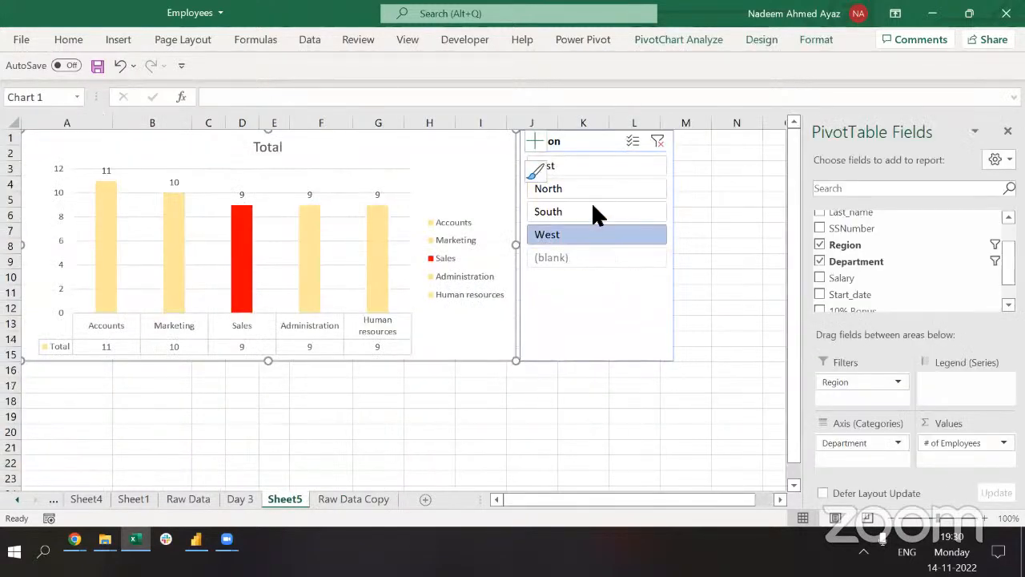
left_click(583, 163)
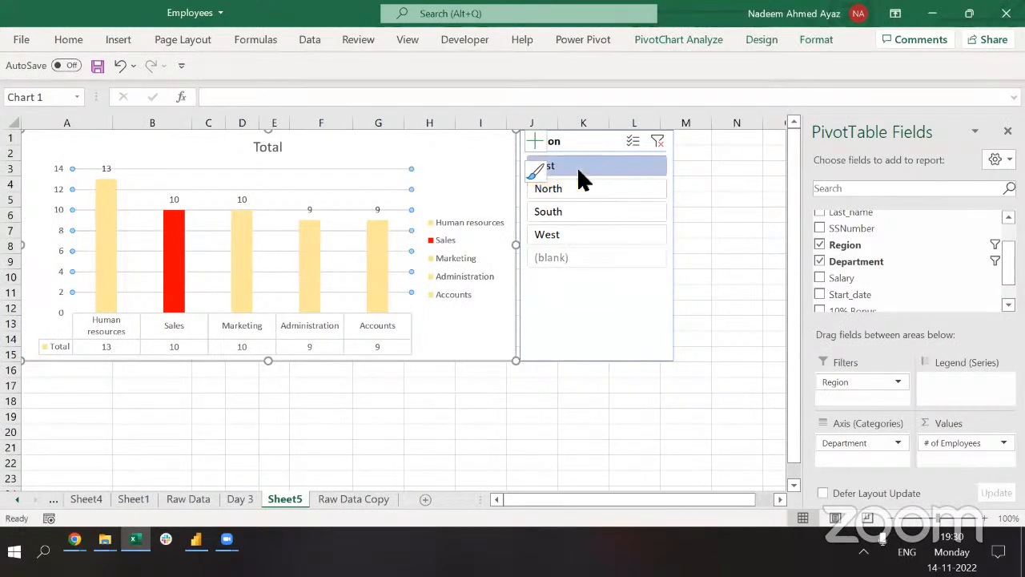
left_click(585, 188)
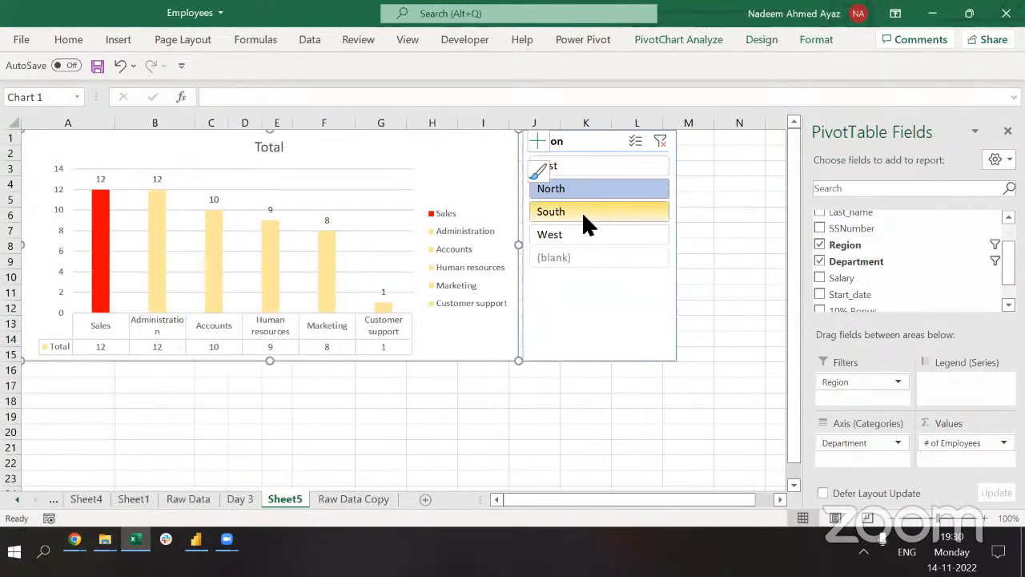
left_click(588, 216)
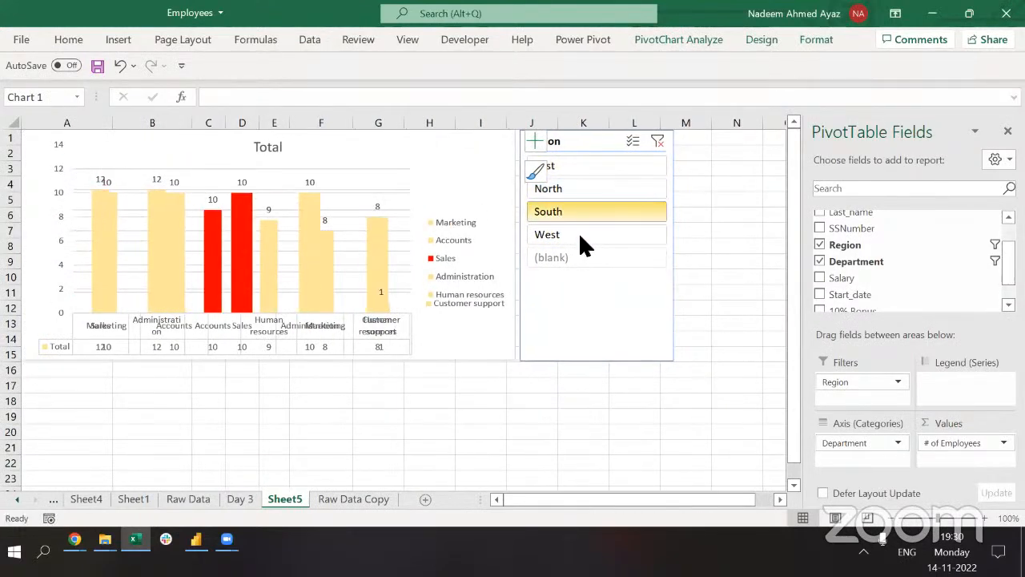
left_click(581, 237)
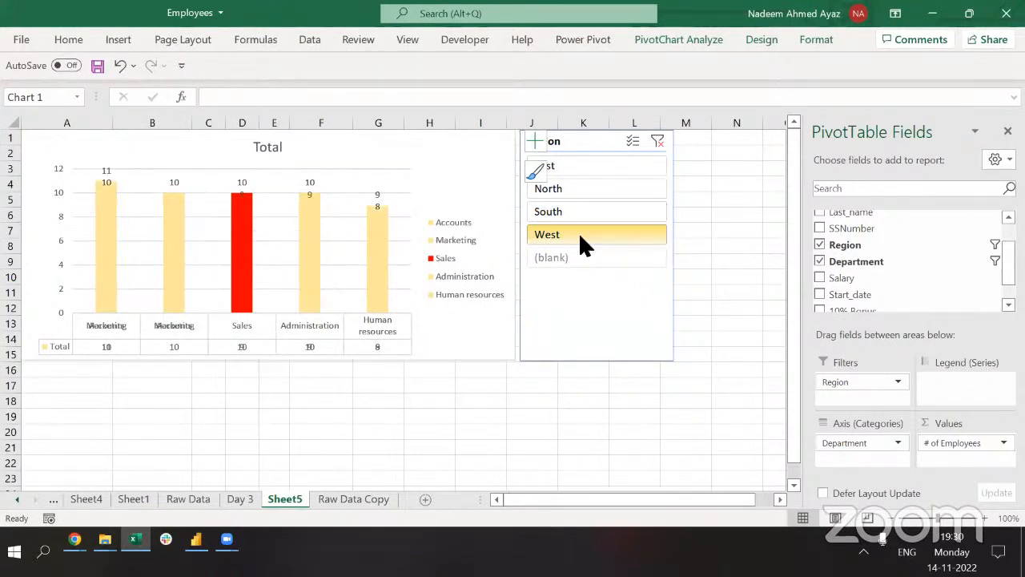
Move the PivotChart on Sheet5 down to about row 17 to uncover the PivotTable behind it.
left_click_drag(472, 356, 471, 489)
scroll(583, 369, "up", 2)
scroll(583, 369, "up", 1)
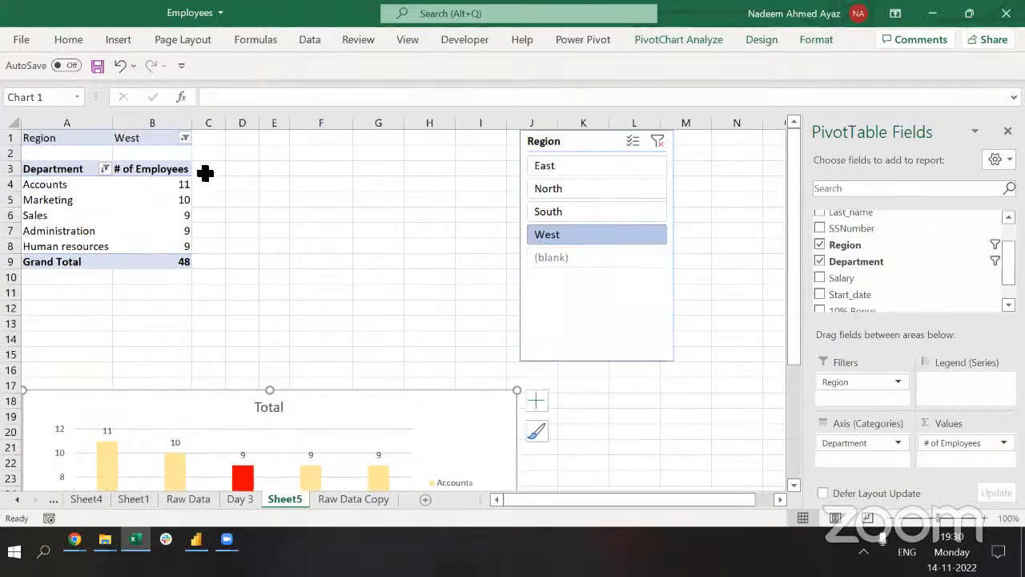
Examine the Accounts employee count and the Grand Total in the PivotTable for the West region.
left_click(164, 190)
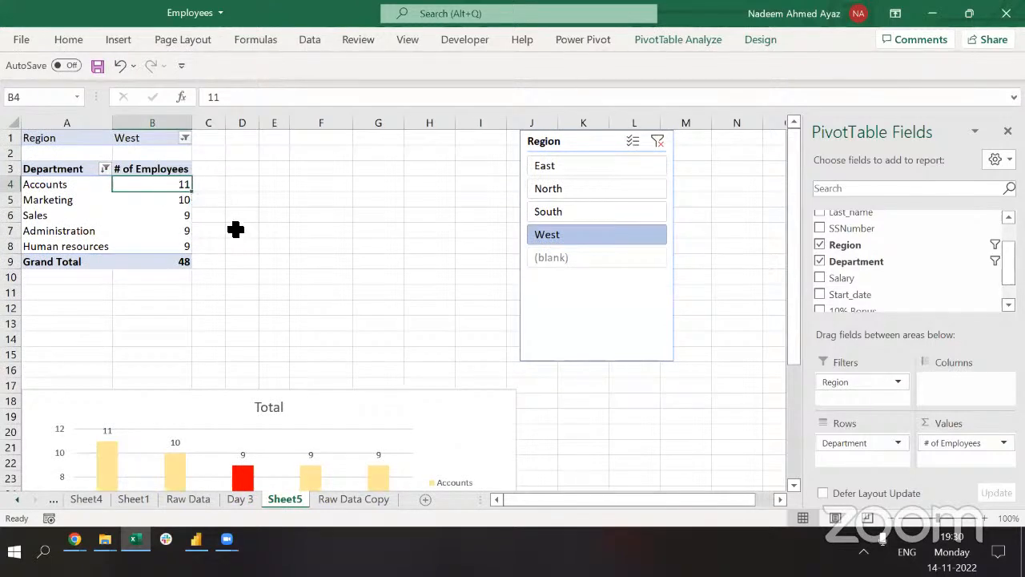
left_click(181, 267)
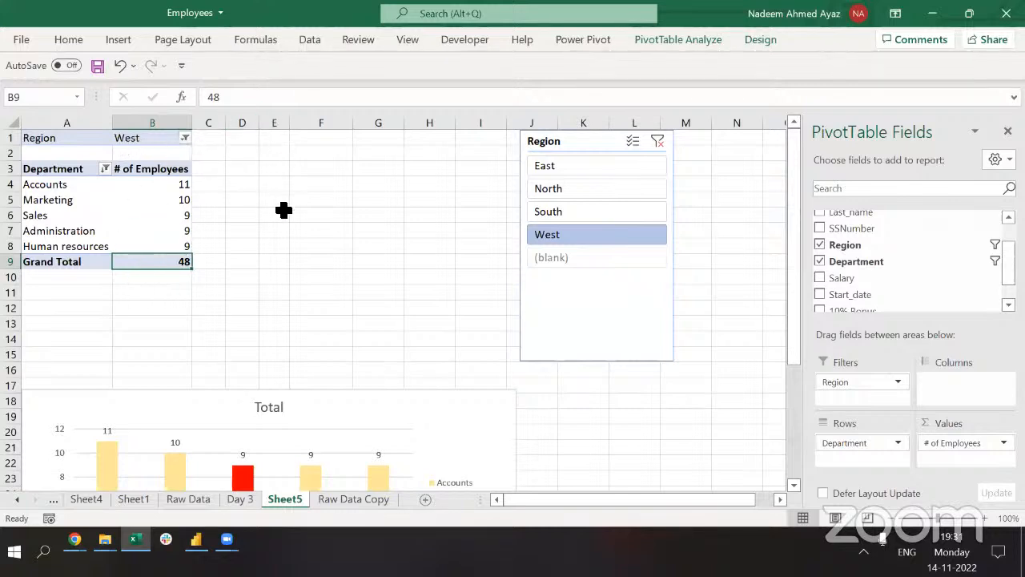
left_click(204, 189)
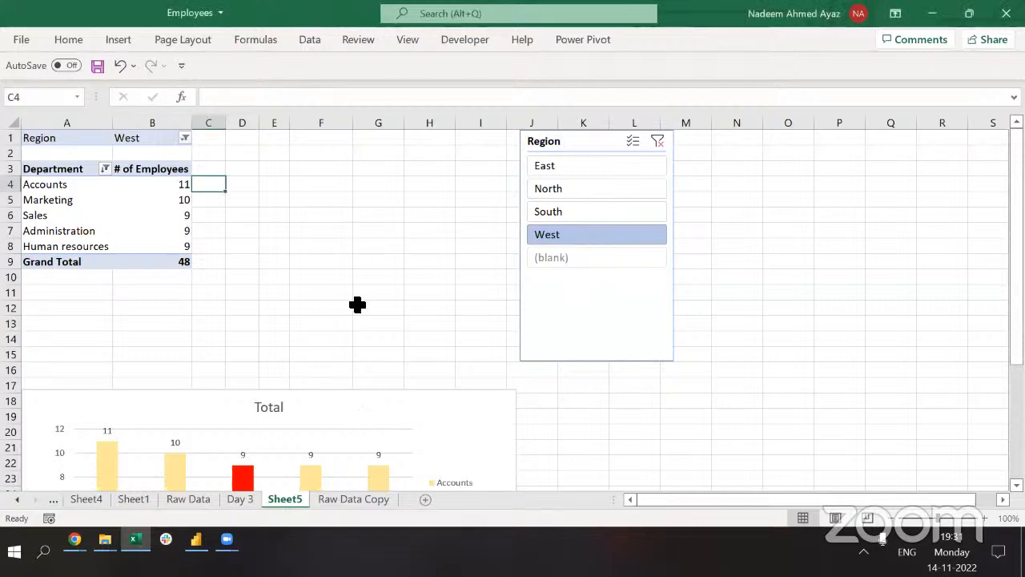
Move the chart up over the pivot table to the top of the sheet and delete the Region slicer.
left_click_drag(362, 415, 321, 142)
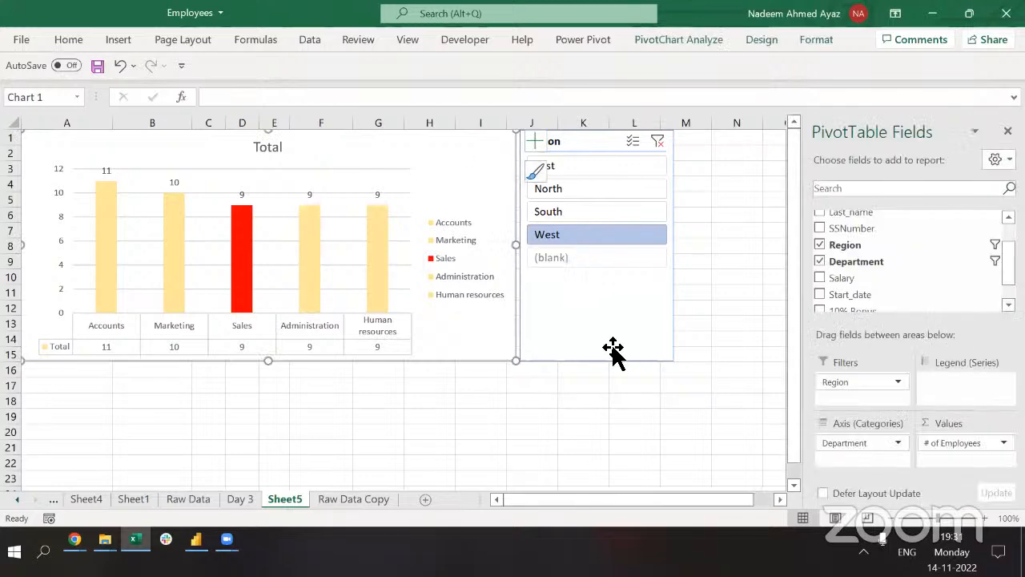
left_click(613, 350)
key("Delete")
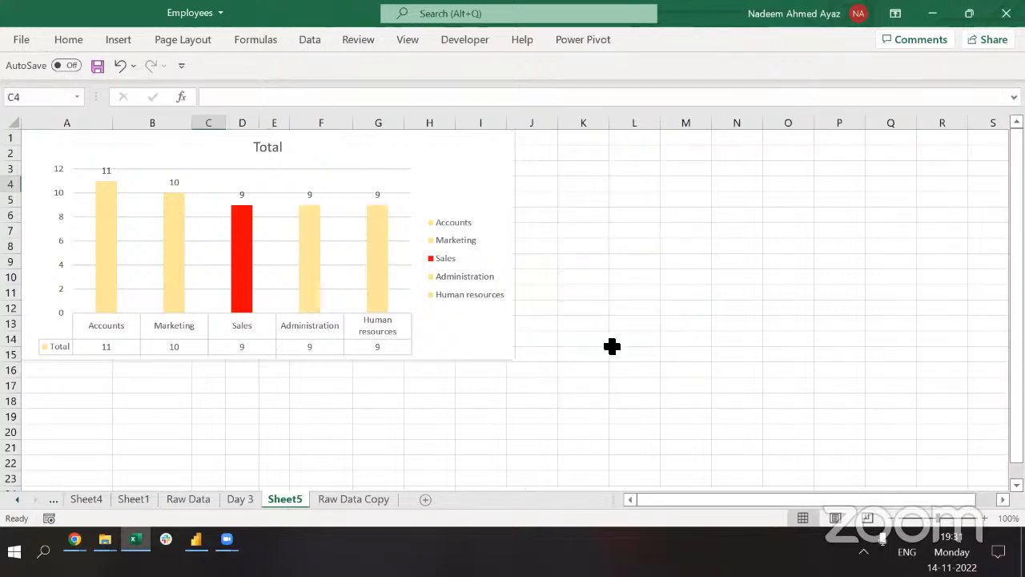
left_click(635, 327)
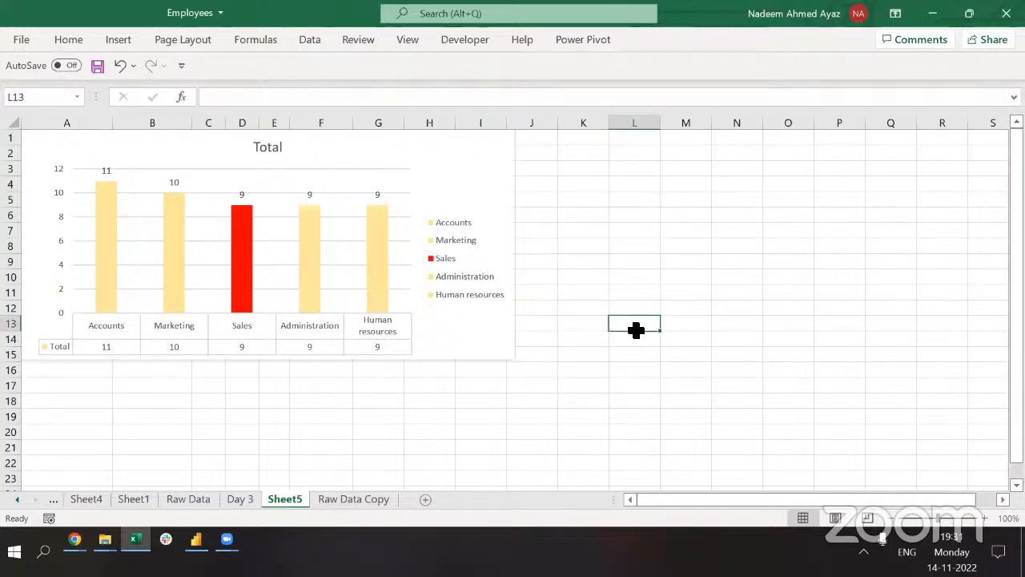
Select cell A3 of the pivot table behind the chart and add a slicer for the Region field.
key("ctrl+Up")
key("Down")
key("Left")
key("Left")
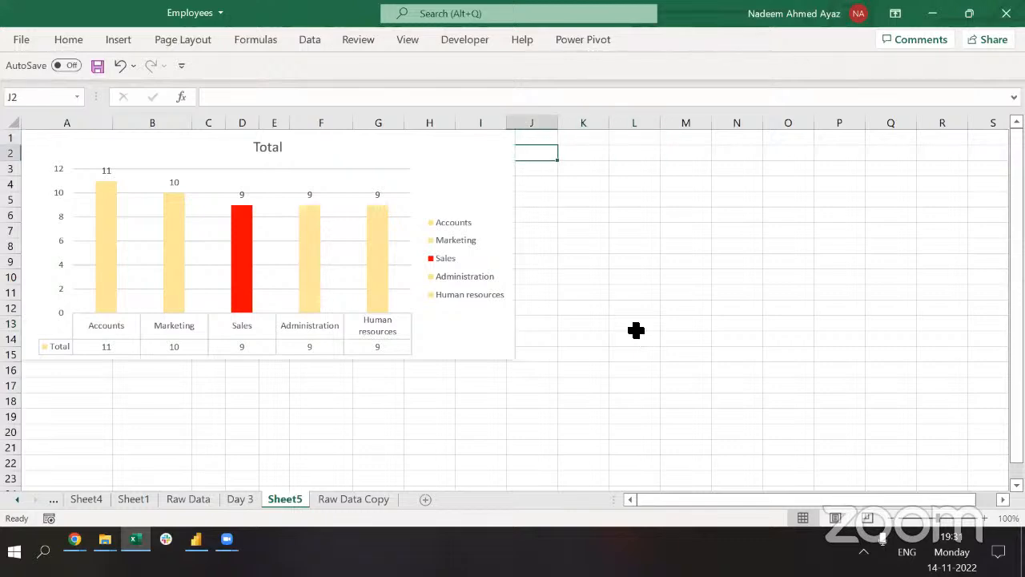
key("Left")
key("Right")
key("Right")
key("Home")
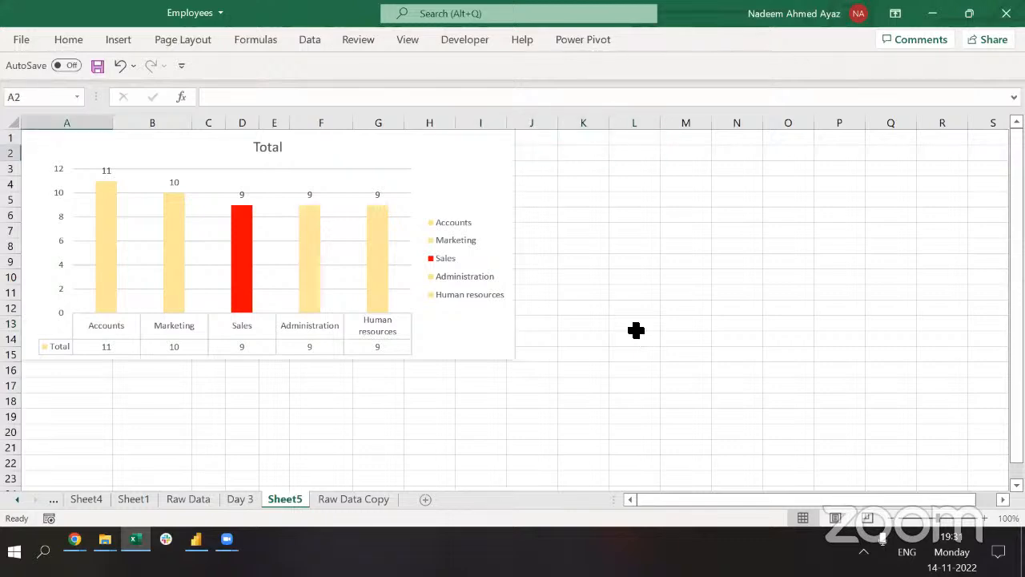
key("Down")
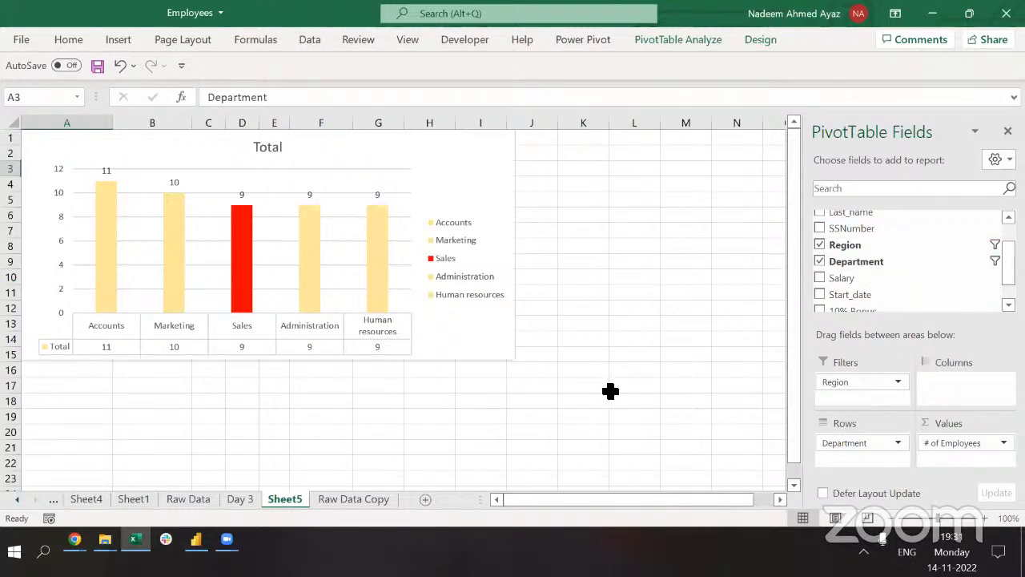
right_click(864, 244)
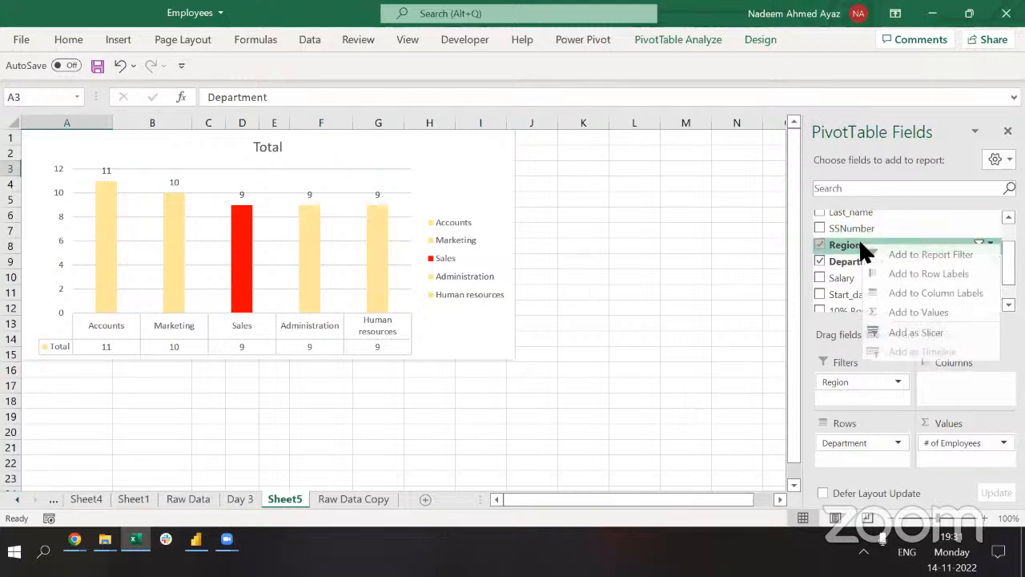
left_click(929, 331)
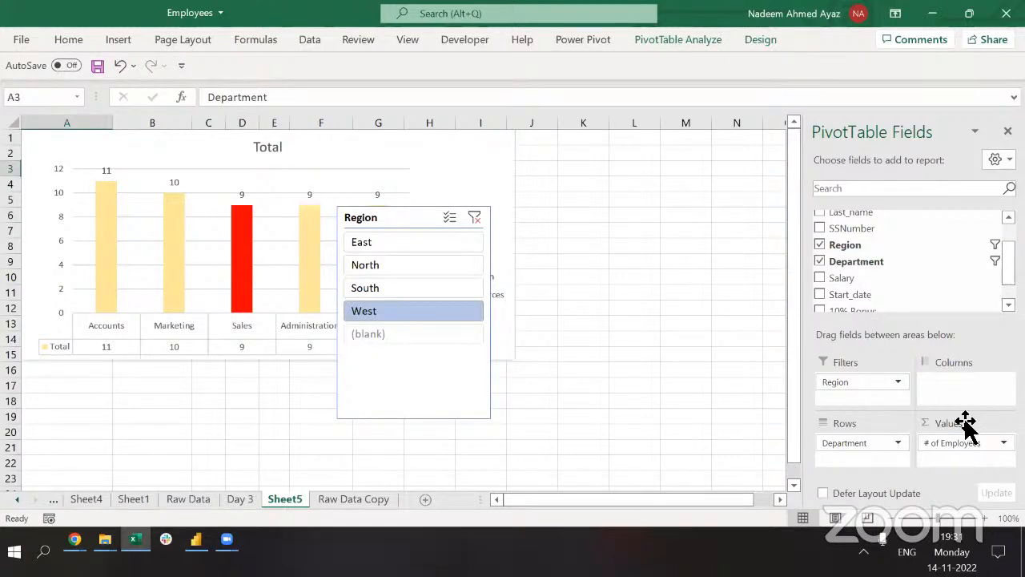
right_click(843, 248)
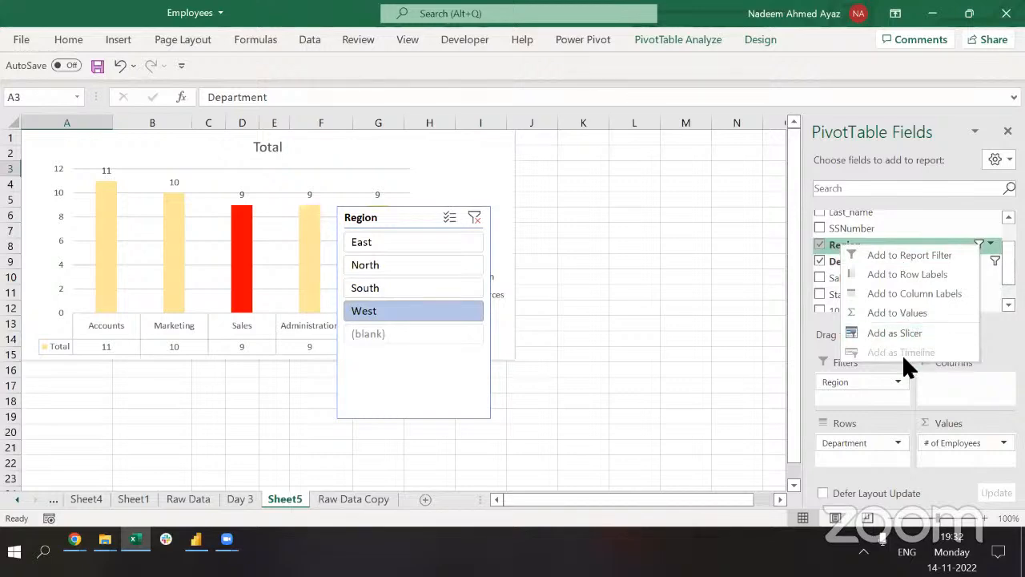
Place the Region slicer beside the chart at the top of the sheet and enlarge it slightly.
left_click_drag(394, 206, 579, 143)
left_click_drag(672, 343, 680, 362)
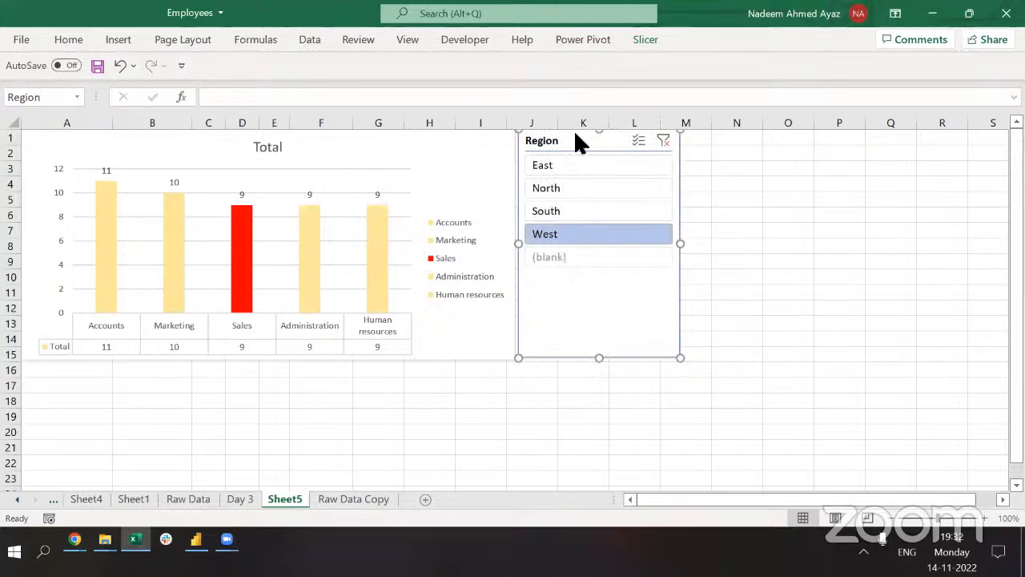
Filter the chart by East, North, South and East again with the Region slicer, and clear the filter.
left_click(594, 235)
left_click(574, 165)
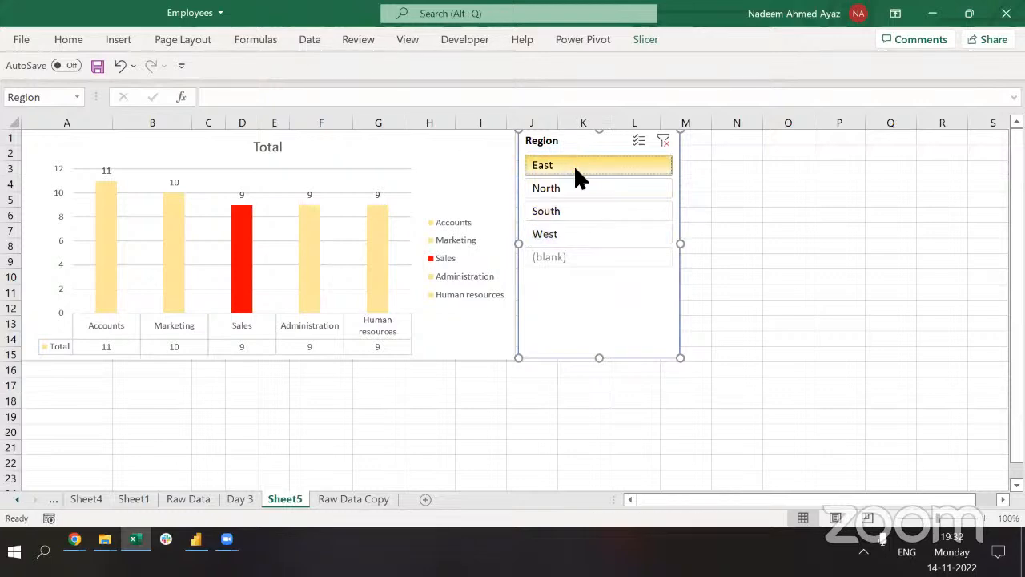
left_click(576, 190)
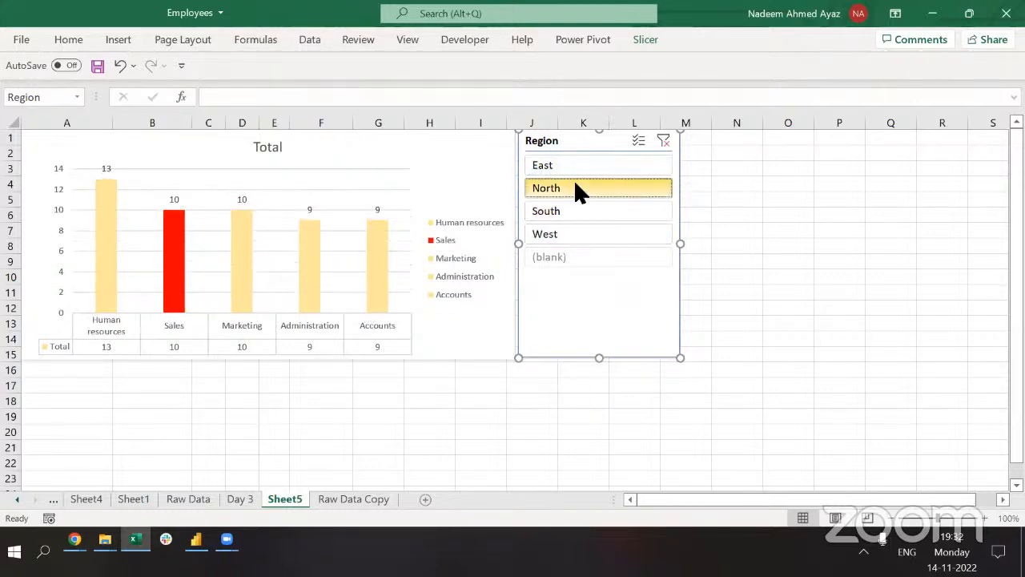
left_click(577, 215)
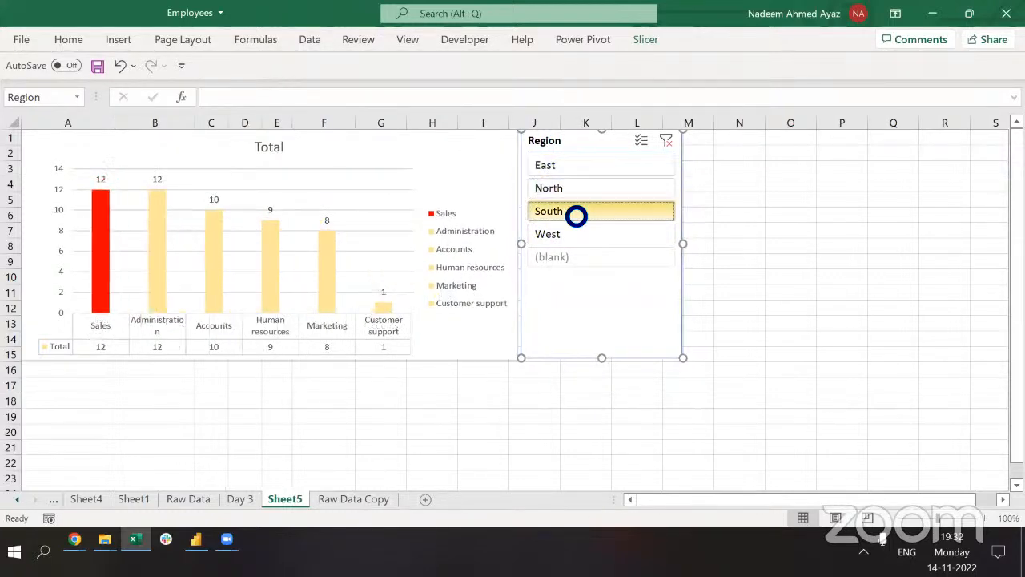
left_click(547, 167)
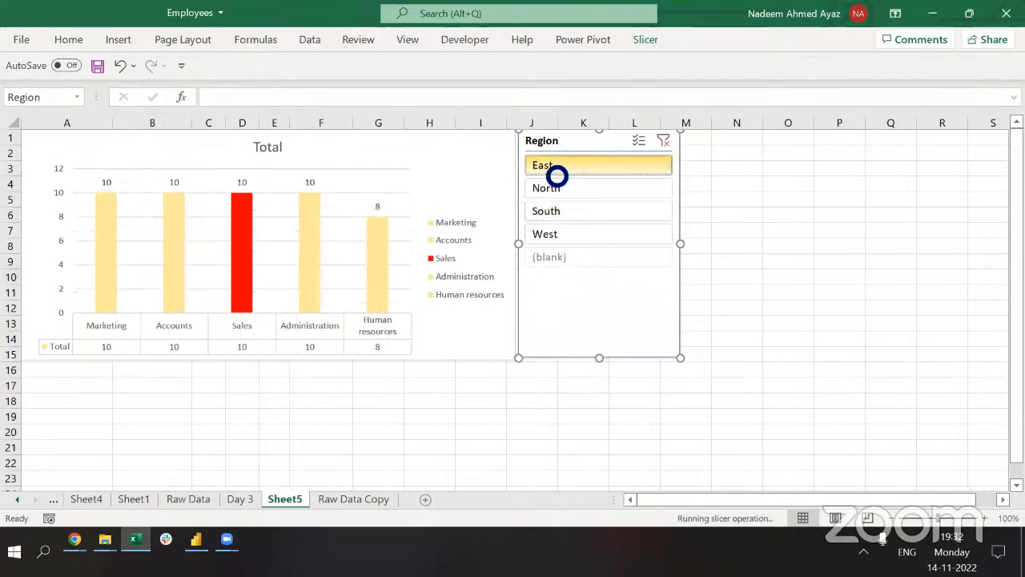
left_click(639, 141)
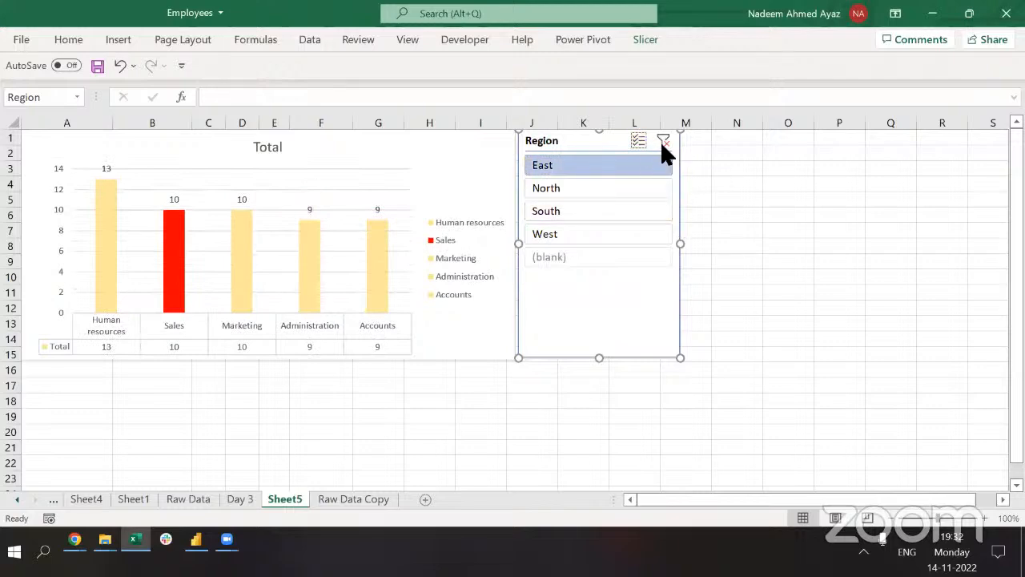
left_click(662, 142)
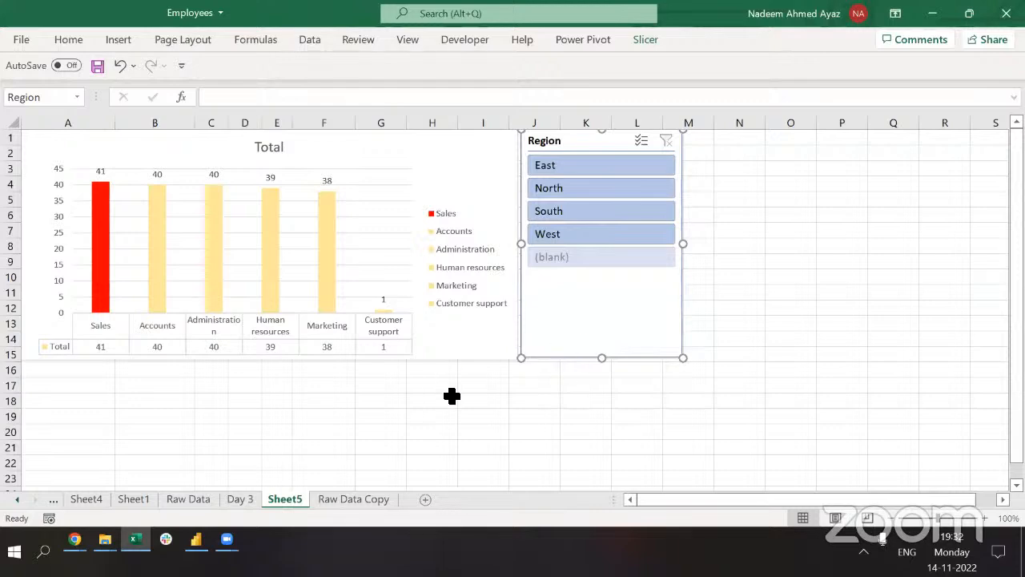
Move the chart down below the pivot table's Grand Total row so the whole table is uncovered.
left_click(450, 401)
left_click_drag(477, 365, 459, 486)
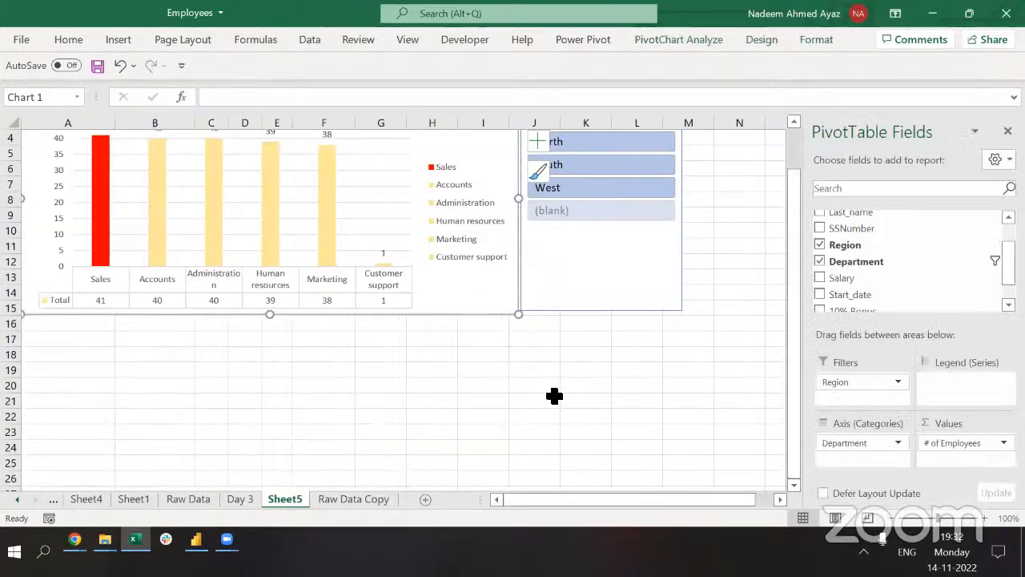
scroll(553, 395, "up", 1)
left_click_drag(478, 357, 477, 458)
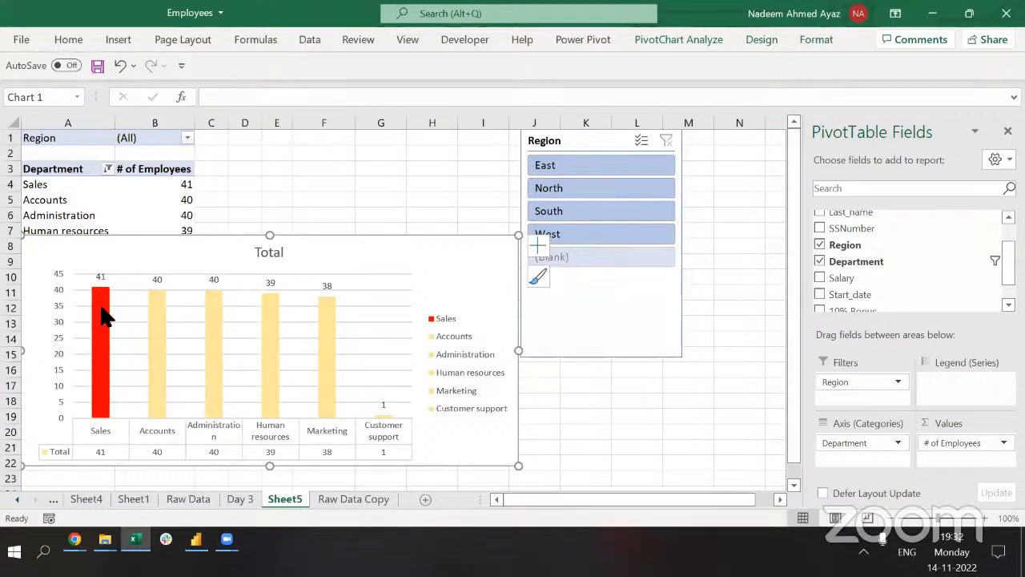
mouse_move(97, 293)
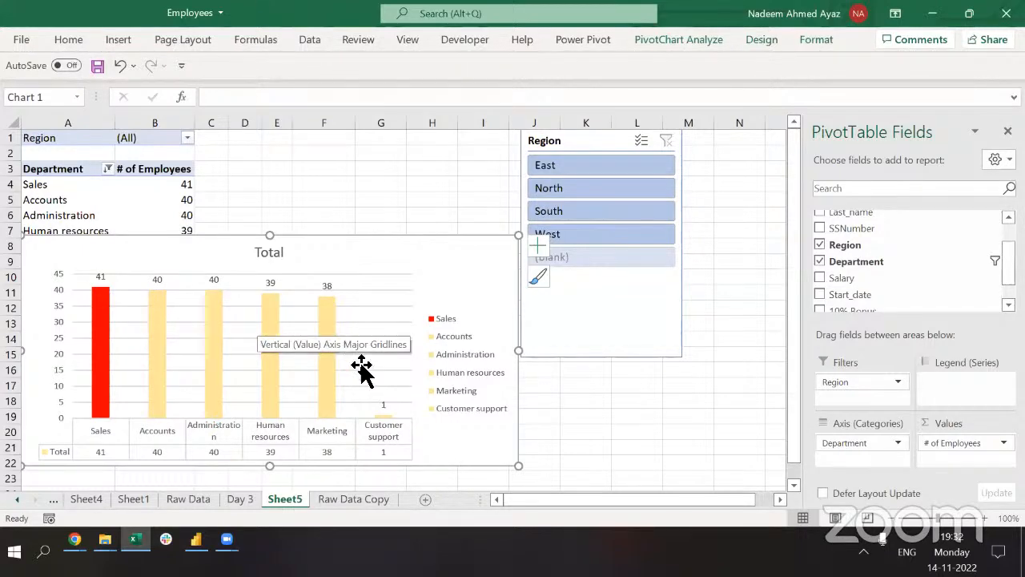
left_click_drag(409, 250, 409, 278)
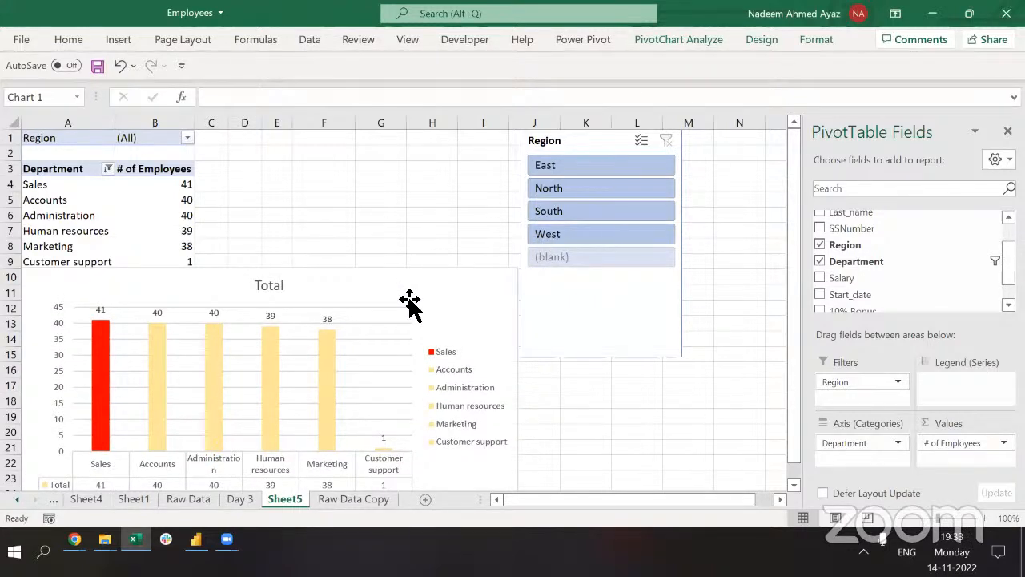
left_click_drag(409, 300, 409, 318)
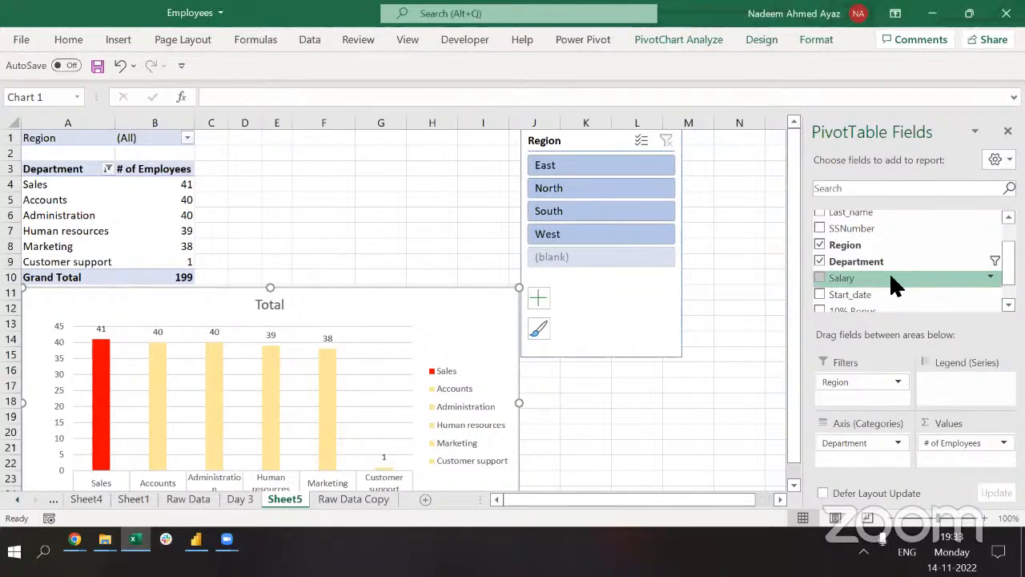
Replace Department with Region as the chart's axis field and delete the Region slicer.
left_click_drag(861, 443, 871, 303)
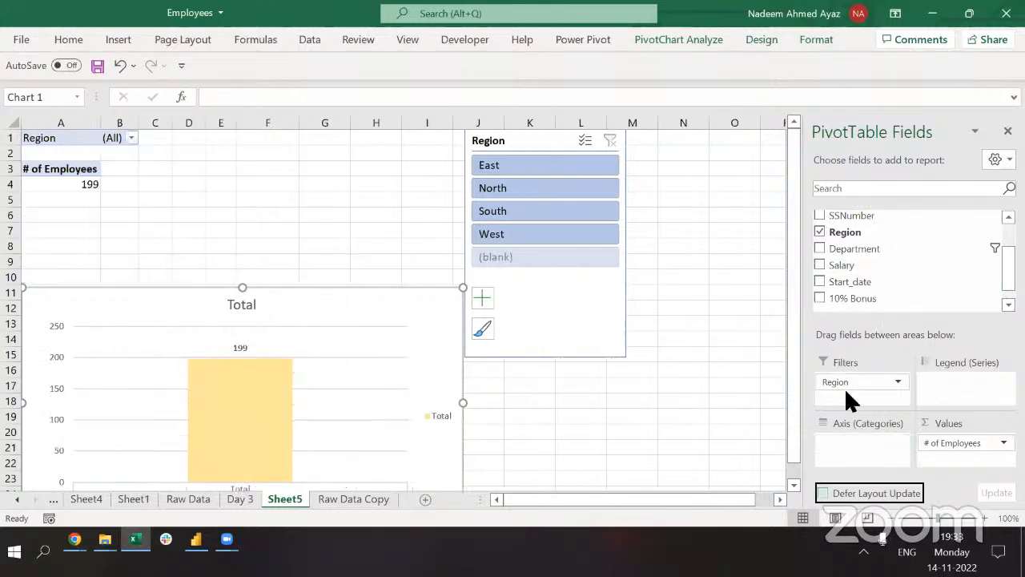
left_click_drag(844, 388, 854, 453)
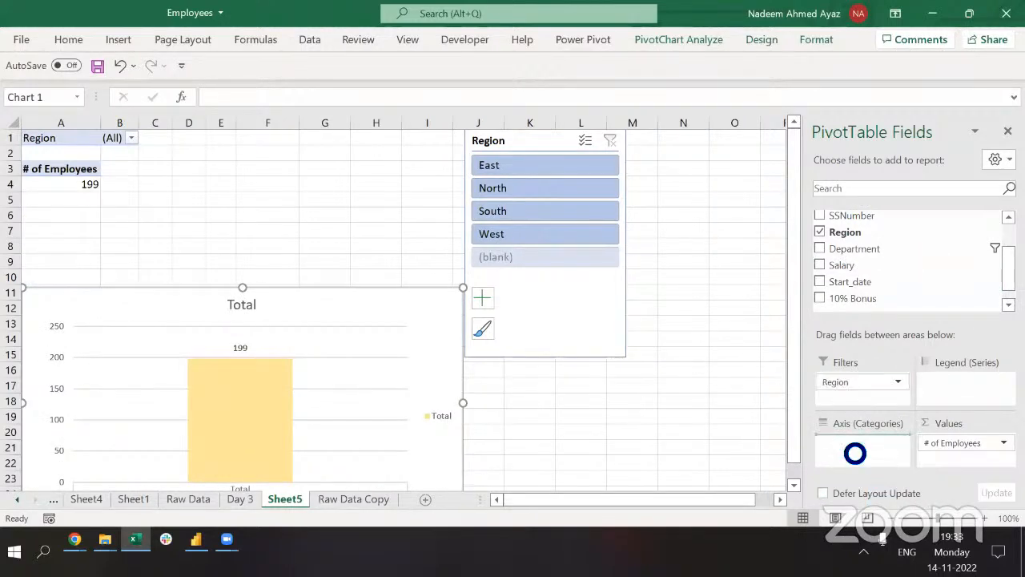
left_click(590, 144)
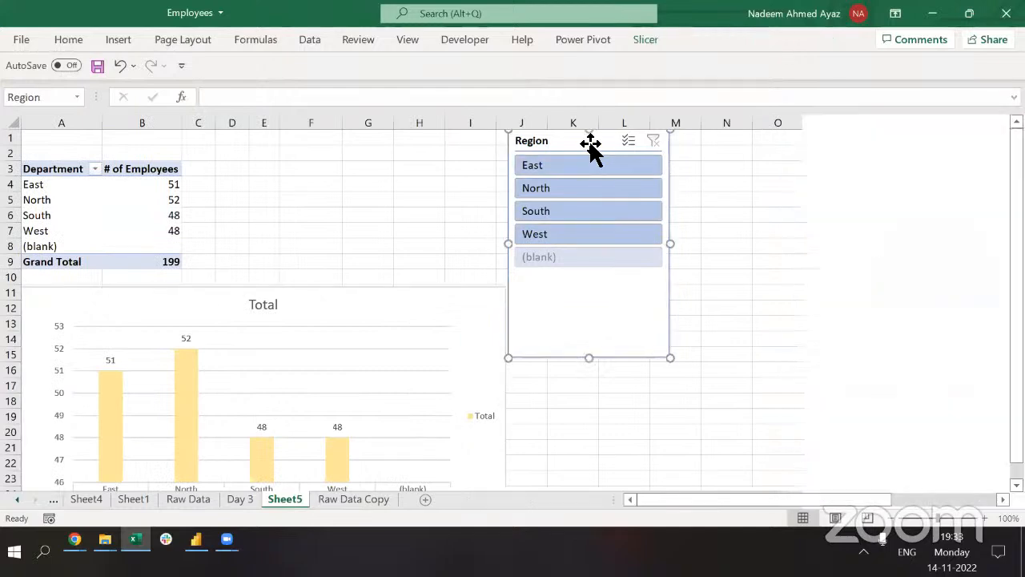
key("Delete")
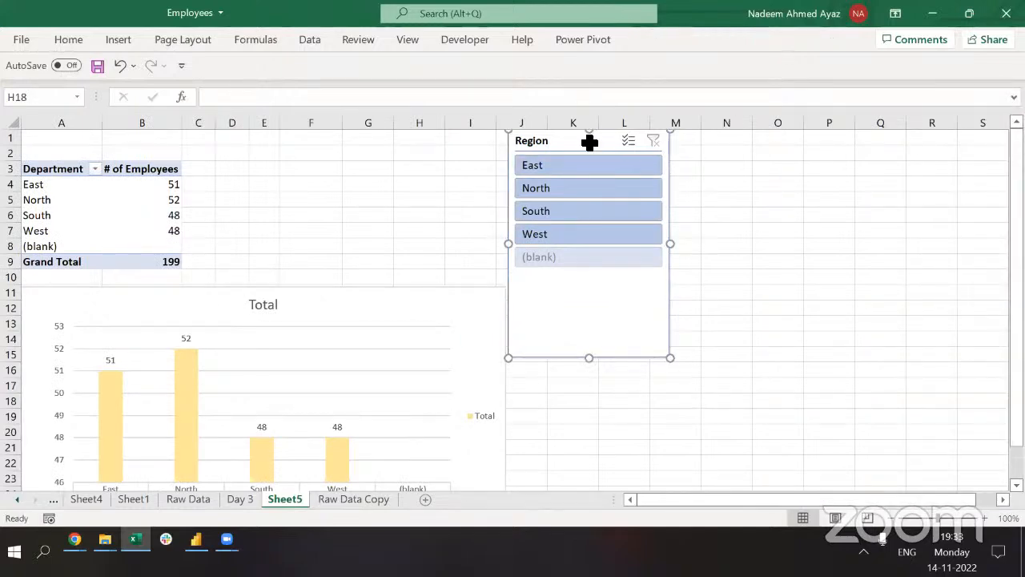
Add a slicer for the Department field to the pivot table and place it around columns K to M.
left_click(145, 211)
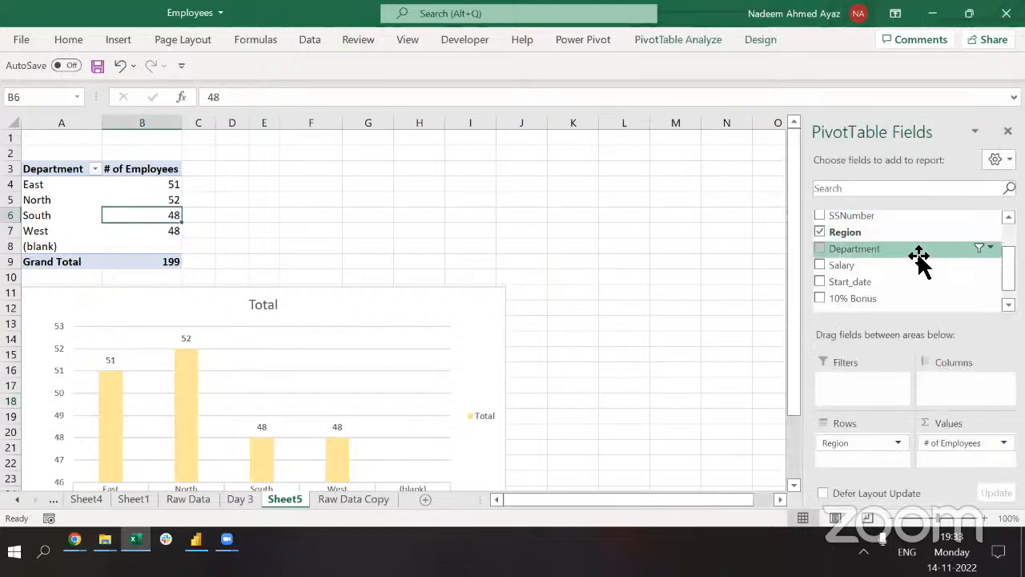
right_click(919, 256)
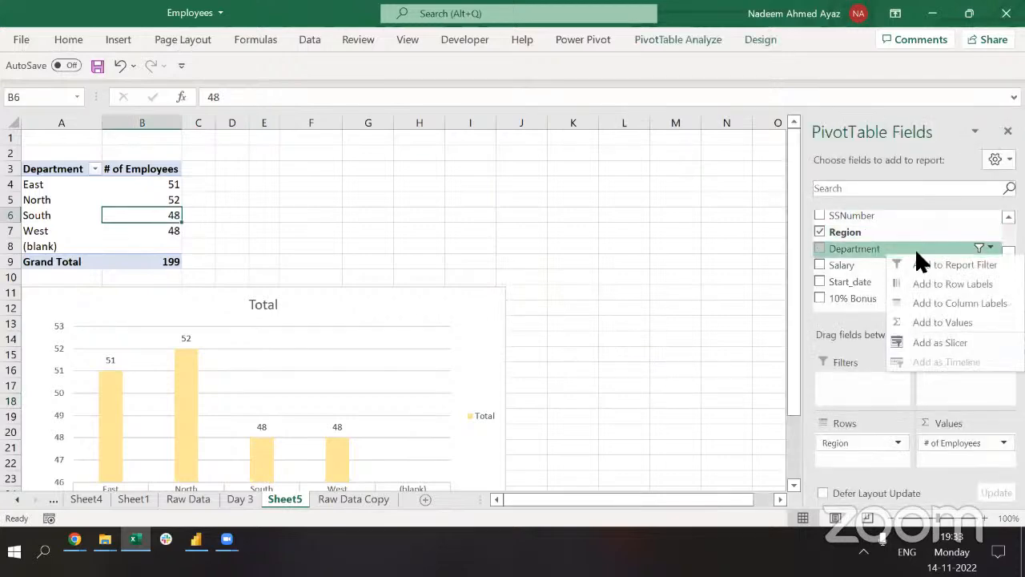
left_click(955, 340)
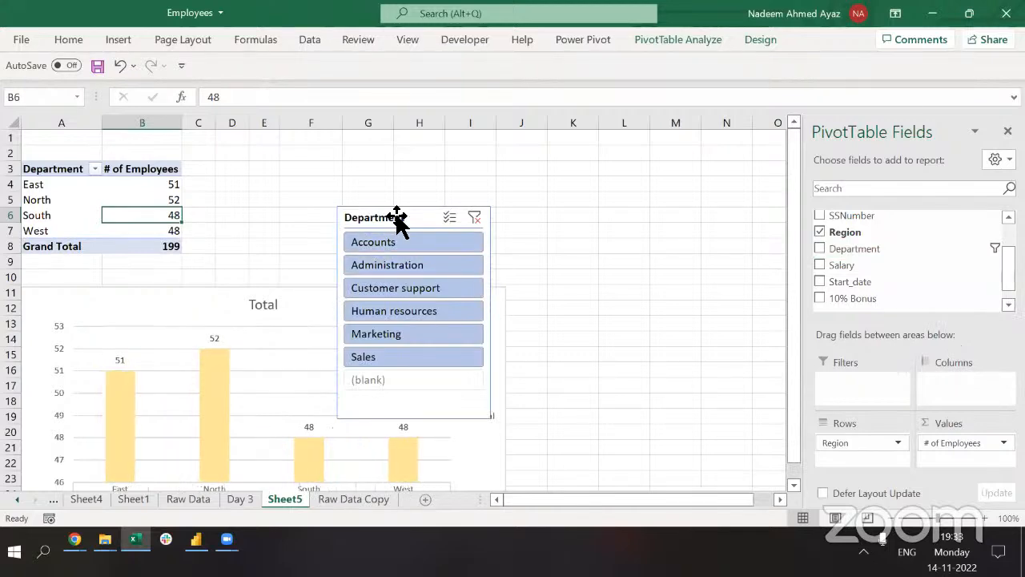
left_click_drag(398, 223, 629, 174)
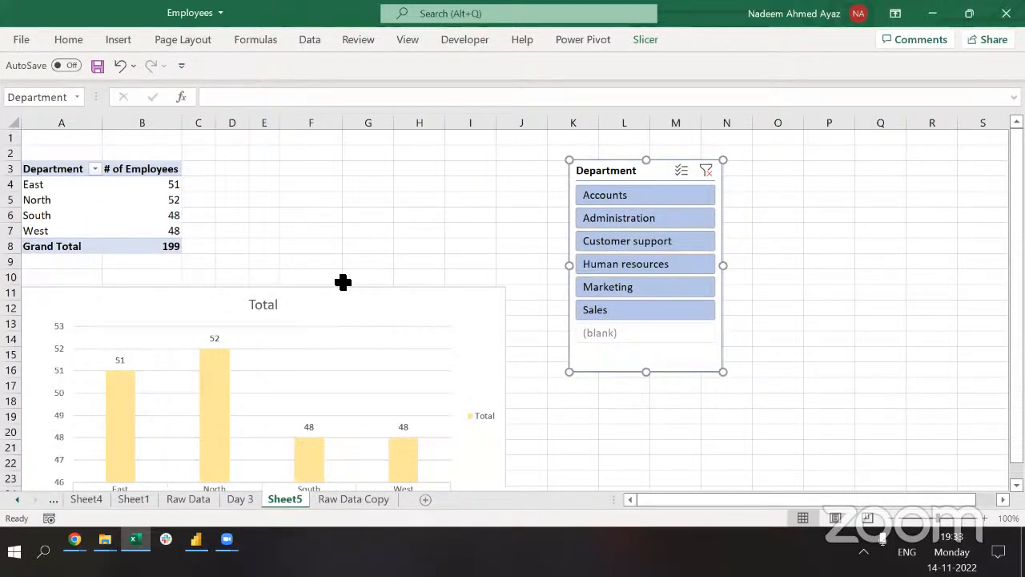
Move the chart up over the pivot table and filter it by Accounts, and by Administration, with the Department slicer.
left_click_drag(343, 310, 345, 168)
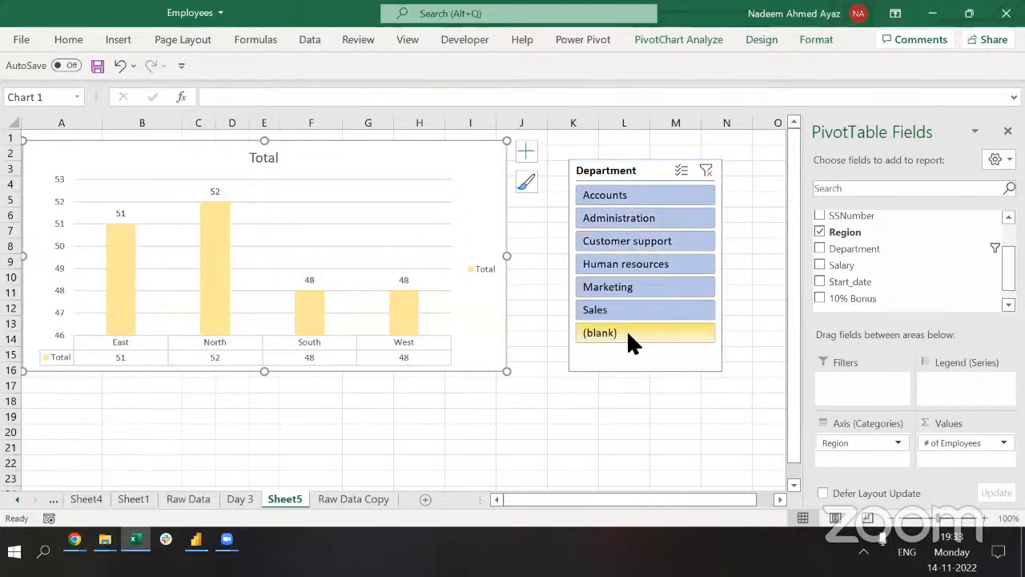
left_click(622, 198)
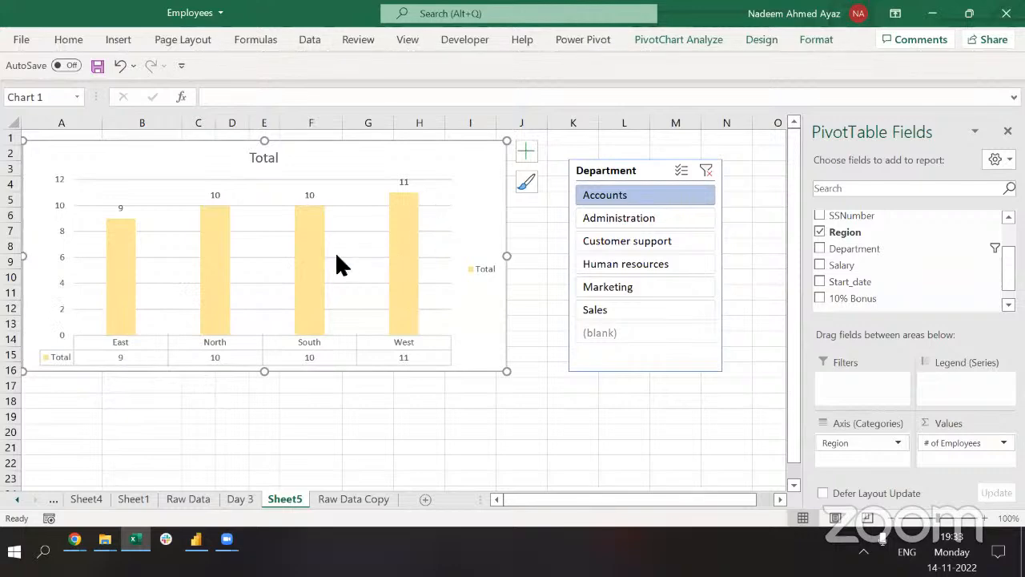
left_click(612, 218)
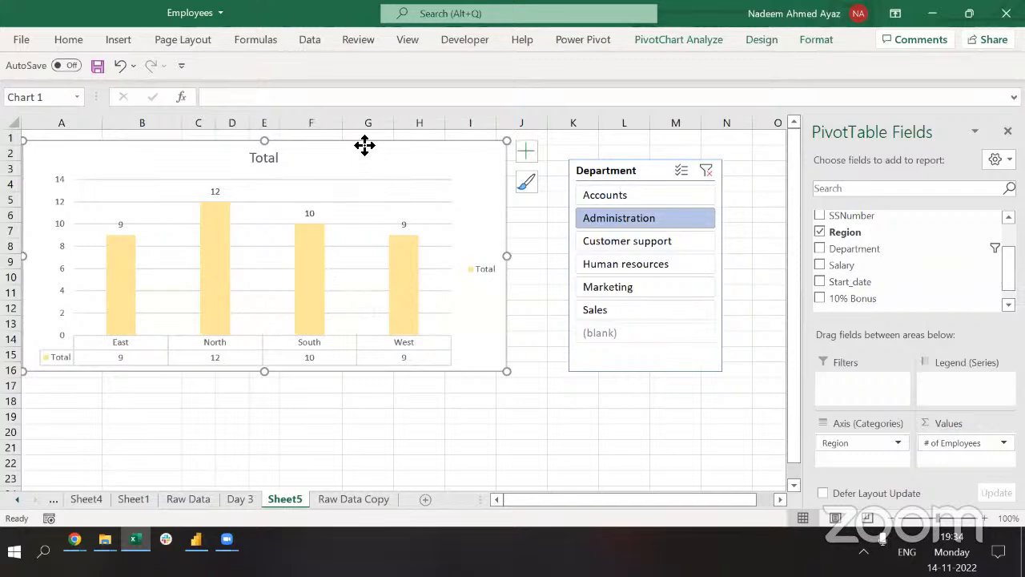
left_click_drag(364, 144, 358, 312)
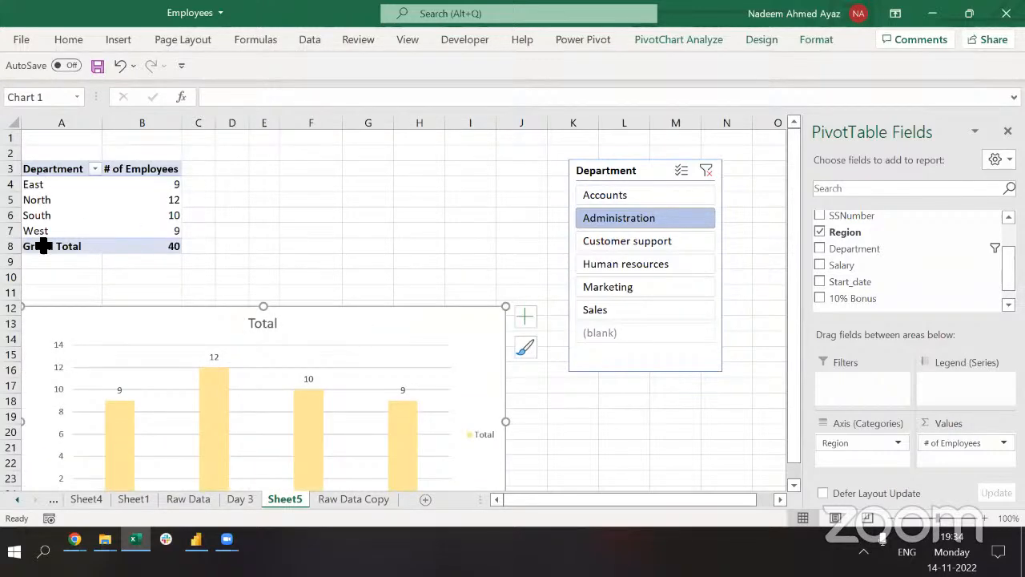
left_click(163, 188)
right_click(164, 189)
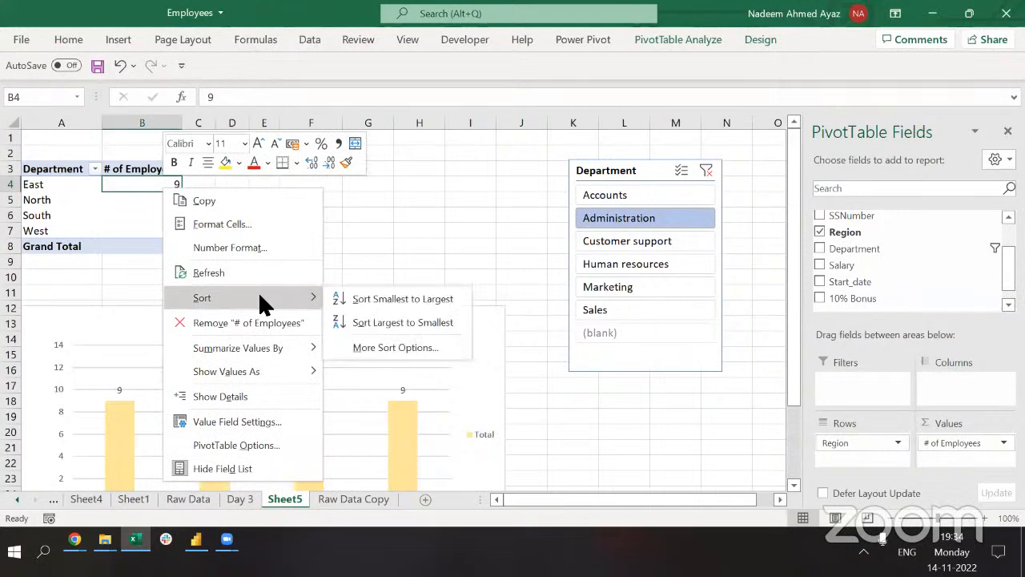
left_click(438, 153)
left_click_drag(387, 320, 382, 178)
mouse_move(385, 137)
left_mouse_down()
mouse_move(384, 114)
mouse_move(385, 153)
left_mouse_up()
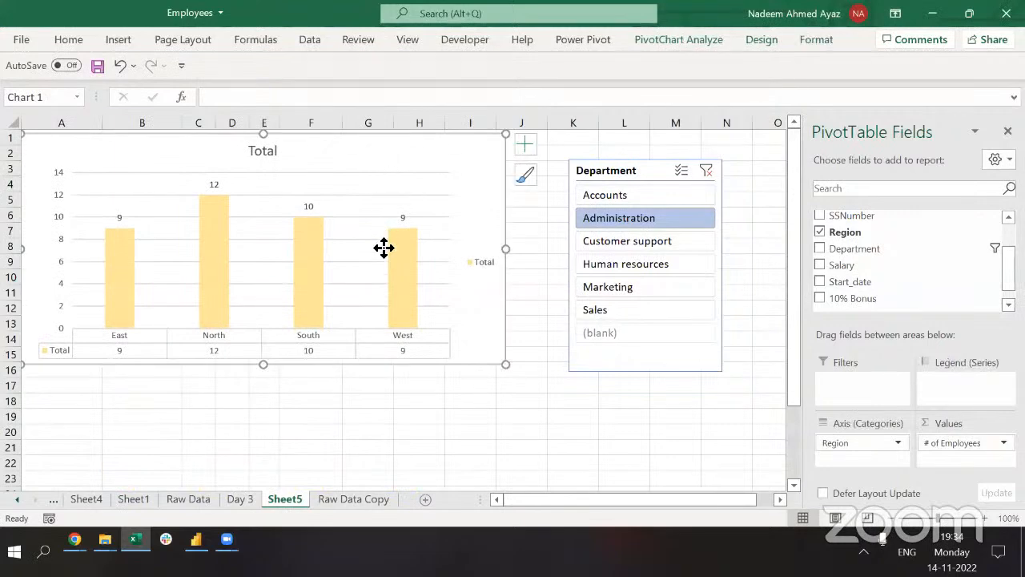
Put the chart back below the pivot table so the table is uncovered, and delete the chart.
double_click(382, 152)
key("ctrl+z")
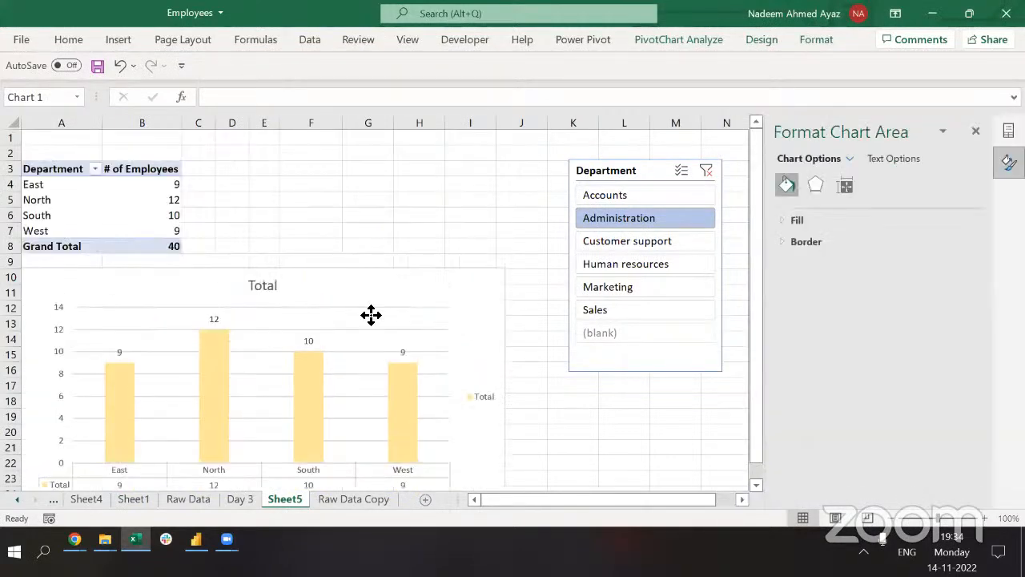
left_click(168, 212)
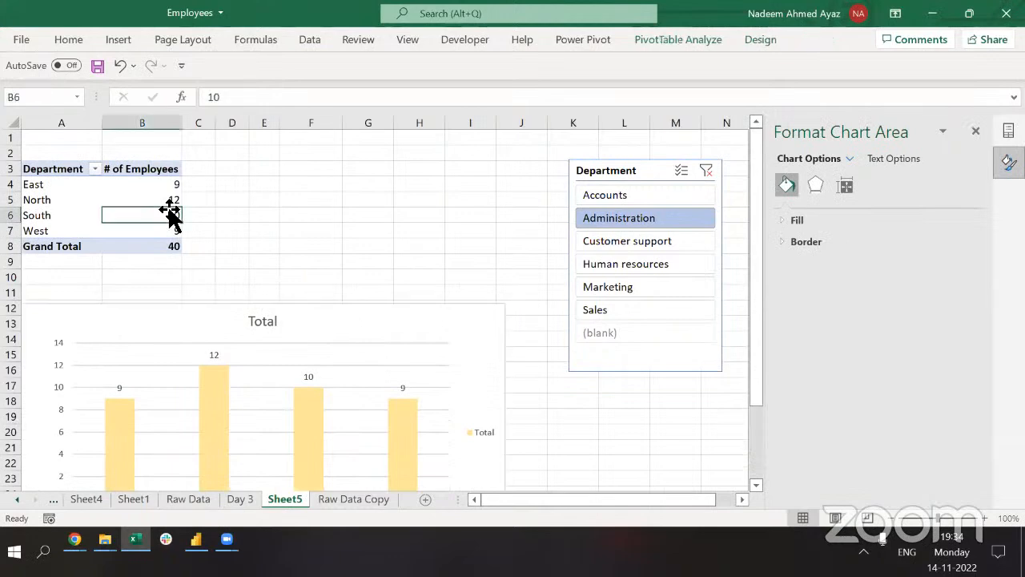
left_click(976, 132)
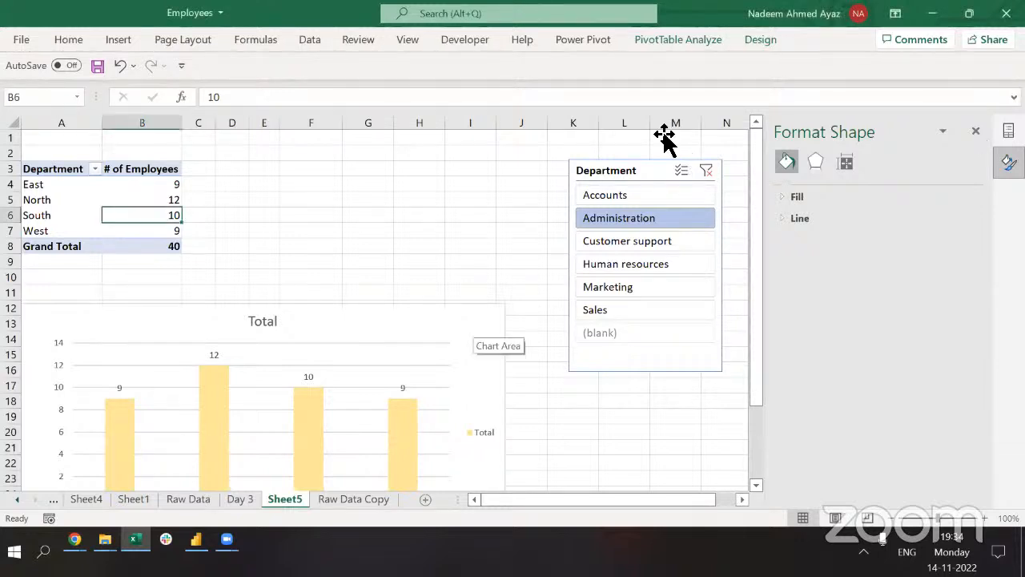
left_click(473, 327)
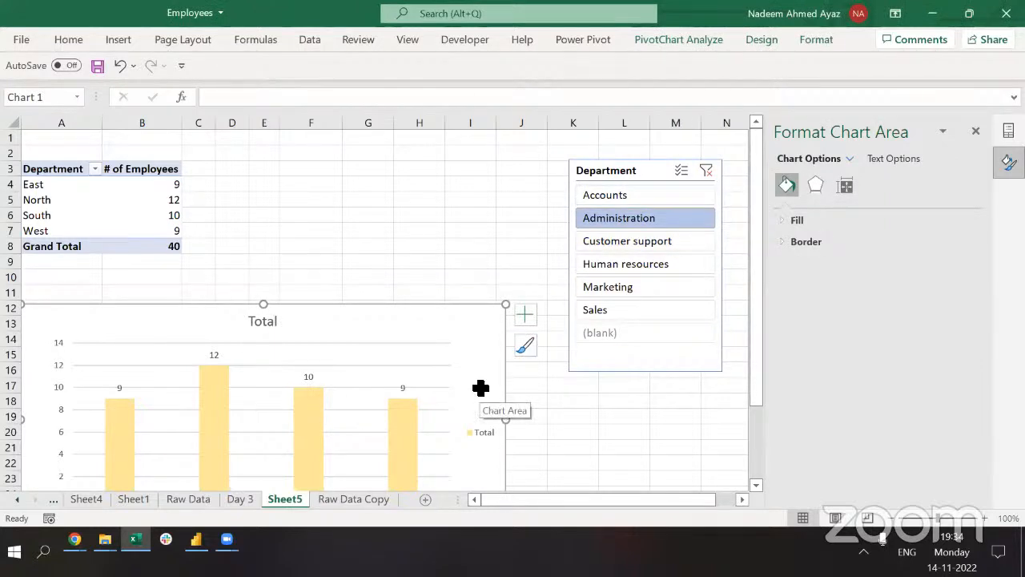
key("Delete")
Filter the pivot table by Customer support, Human resources, Marketing and Sales in turn with the Department slicer.
left_click(640, 239)
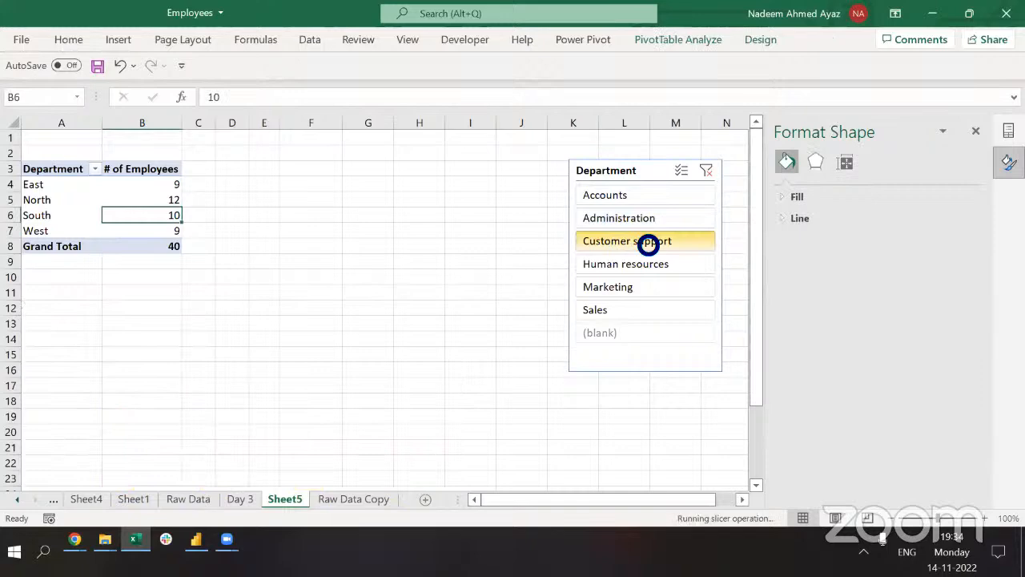
left_click(601, 265)
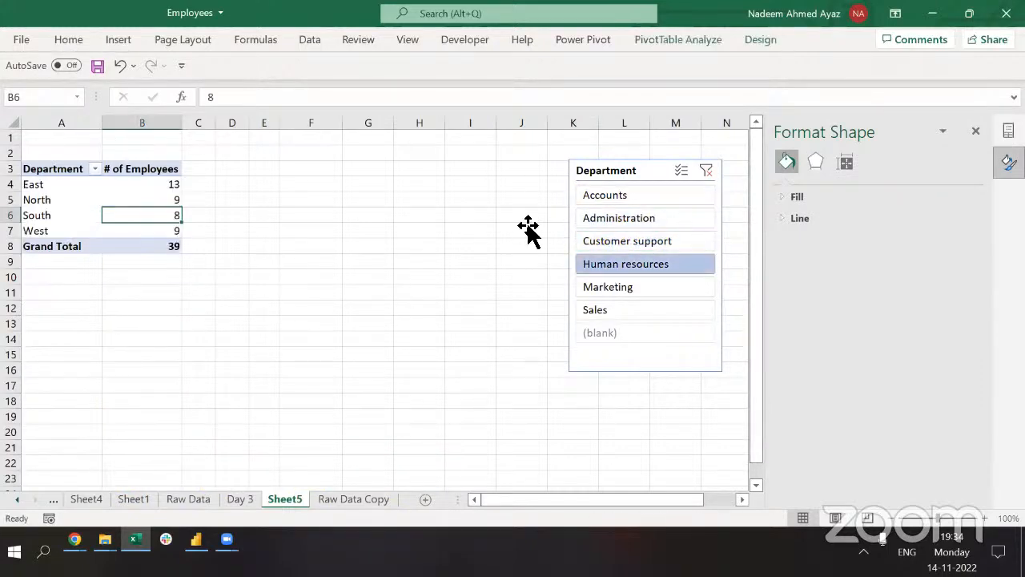
left_click(644, 287)
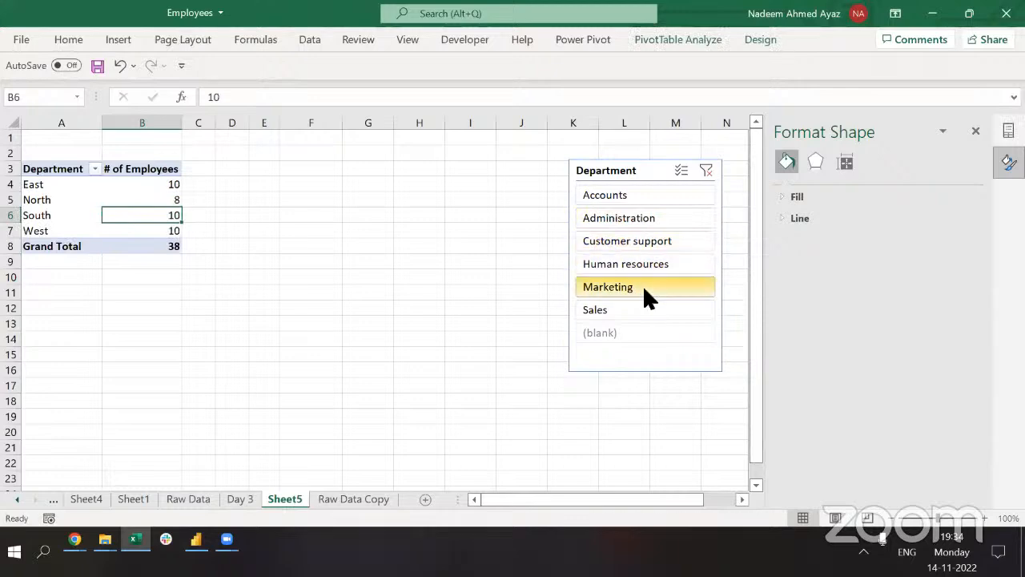
left_click(633, 310)
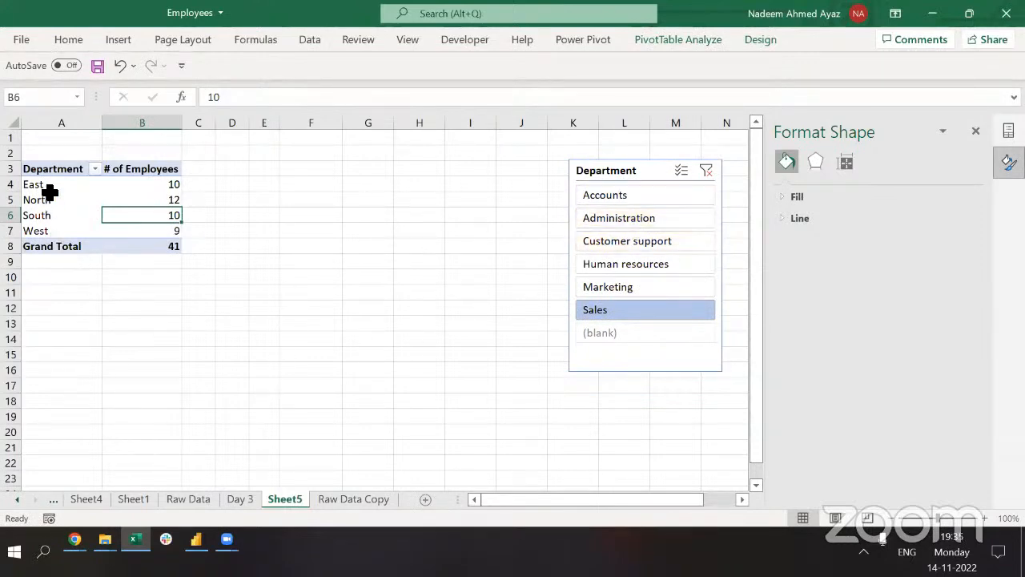
Insert a 2-D clustered column chart from the pivot table and hide all its field buttons.
left_click_drag(43, 171, 200, 231)
left_click(110, 232)
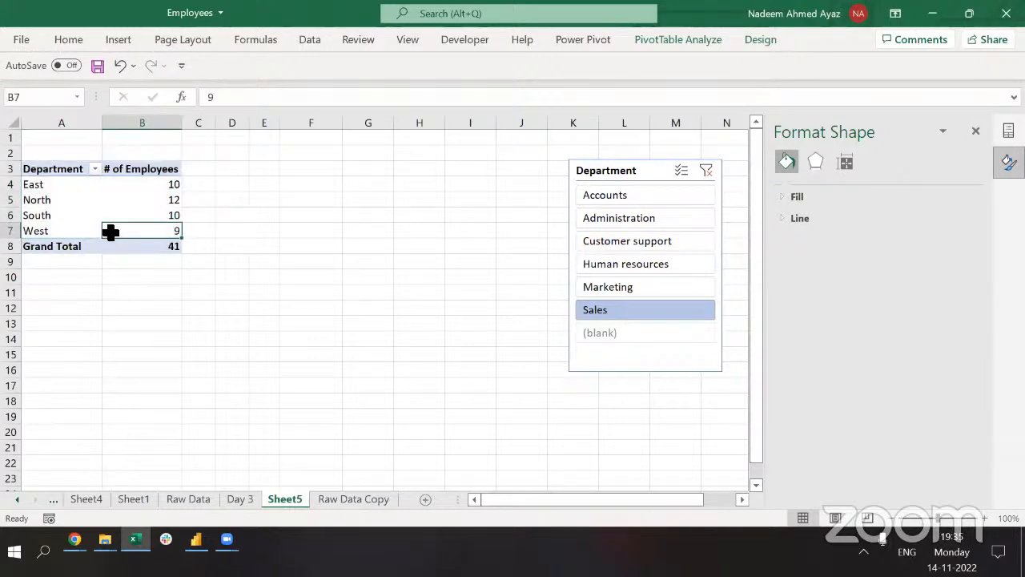
left_click(118, 38)
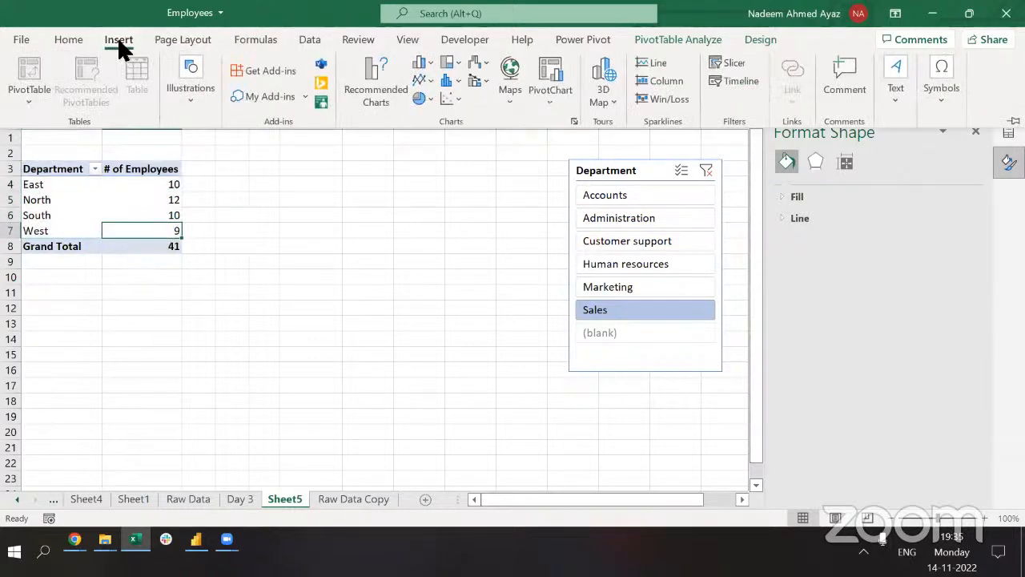
left_click(426, 68)
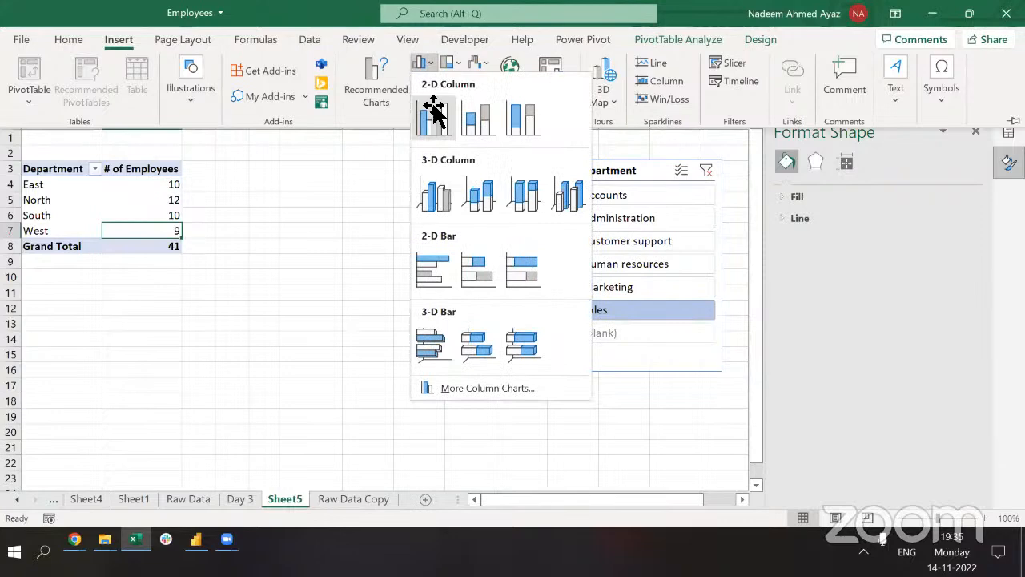
left_click(431, 104)
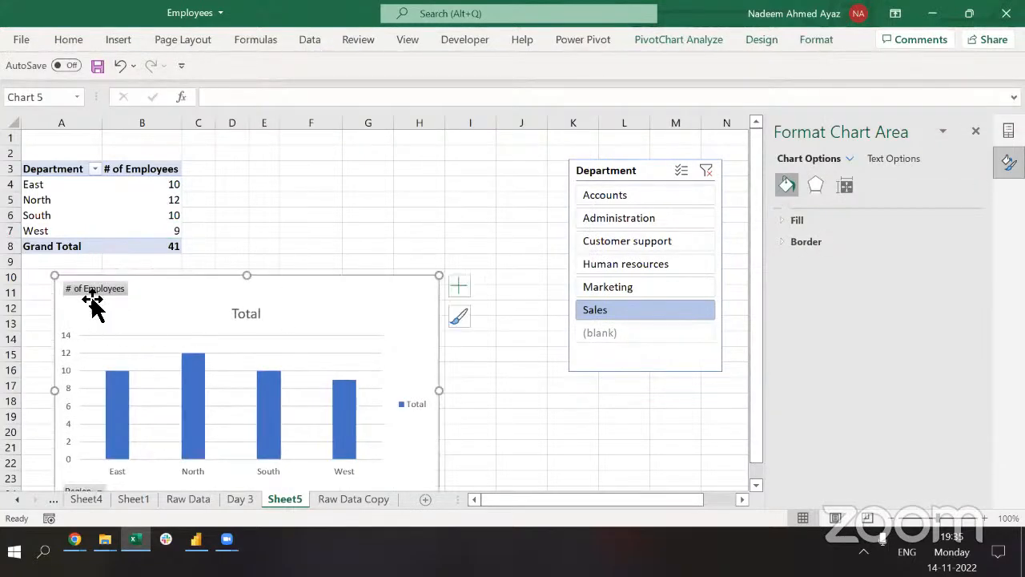
right_click(88, 291)
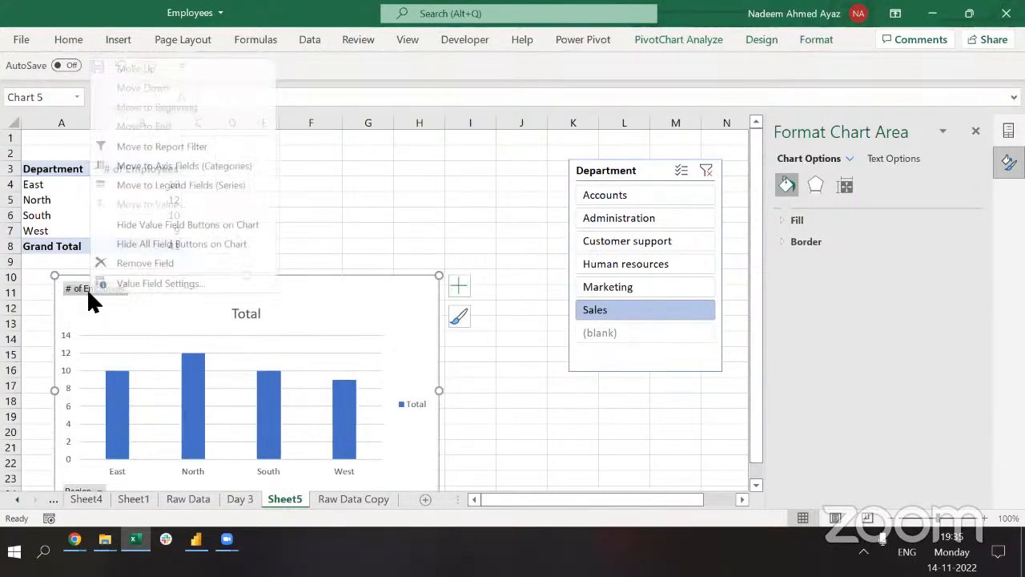
left_click(165, 242)
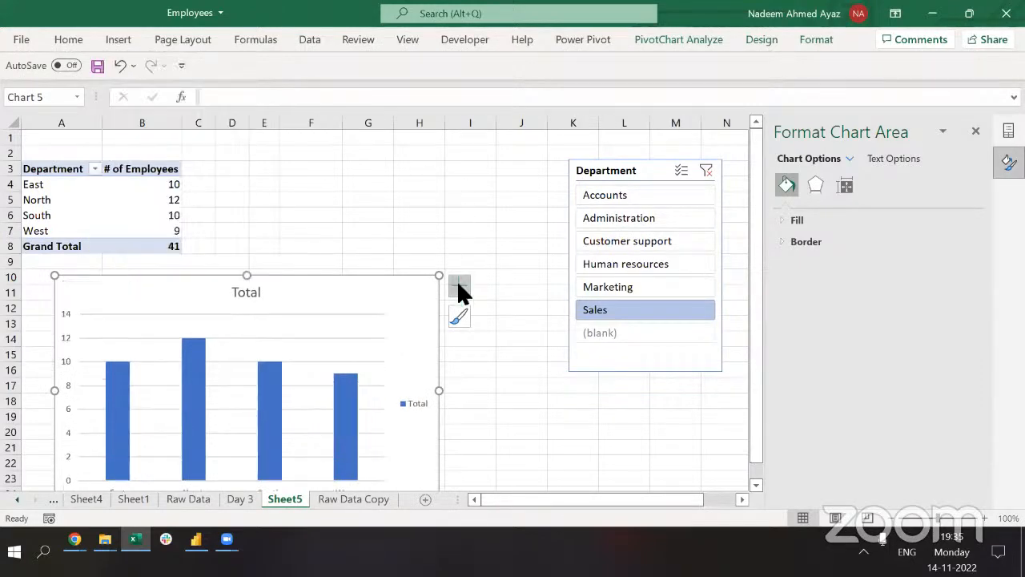
Add data labels to the new chart and move it slightly up, to start around row 8.
left_click(460, 287)
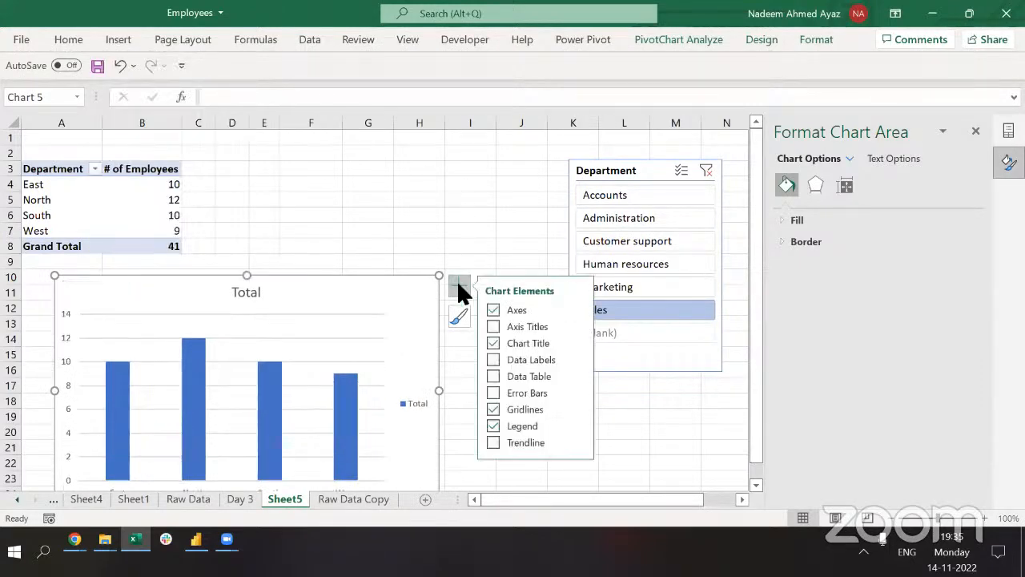
left_click(493, 359)
left_click_drag(388, 303, 396, 277)
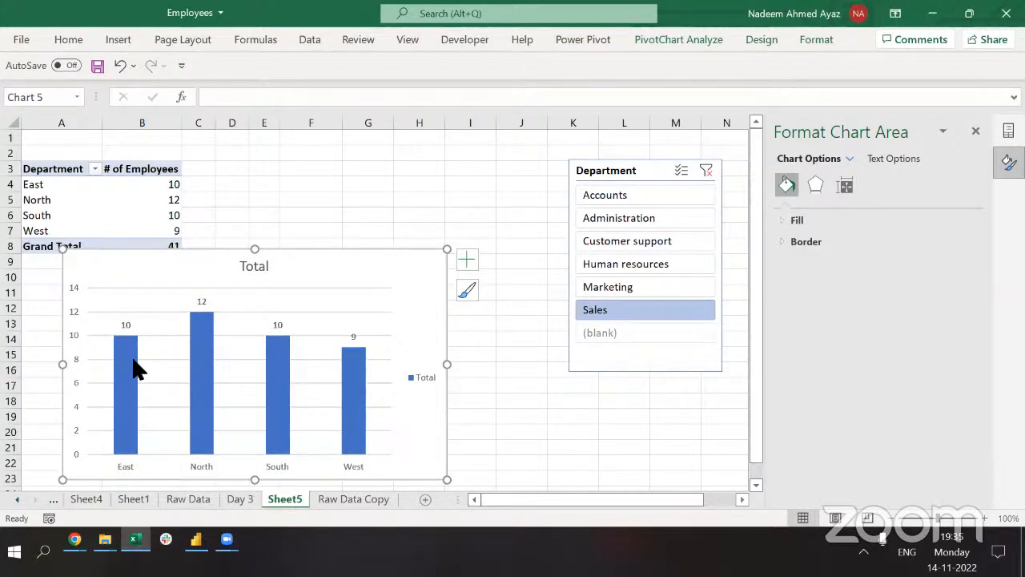
mouse_move(136, 368)
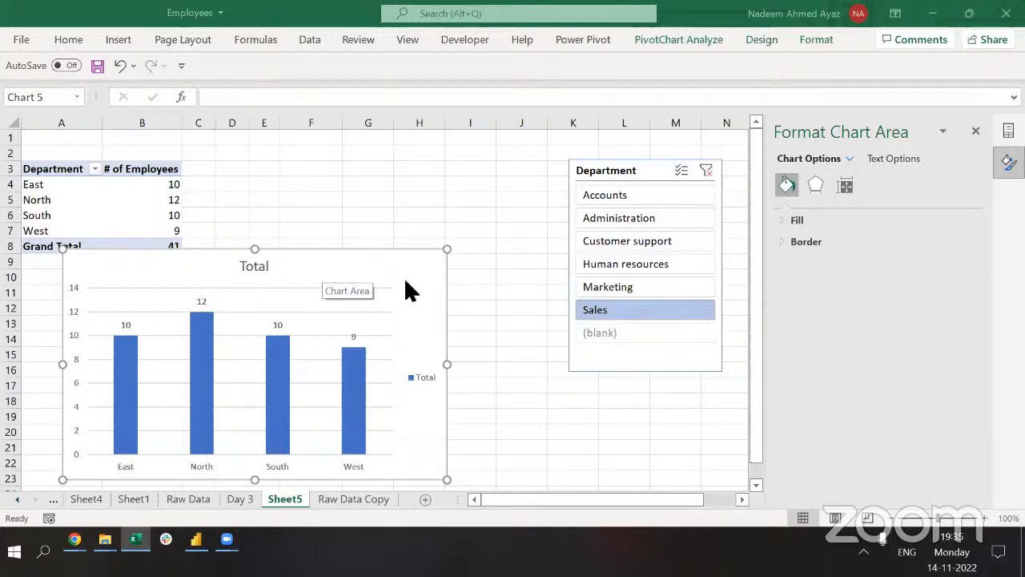
Copy the column chart, launch Word with the winword command and paste the chart into a new blank document.
left_click(333, 266)
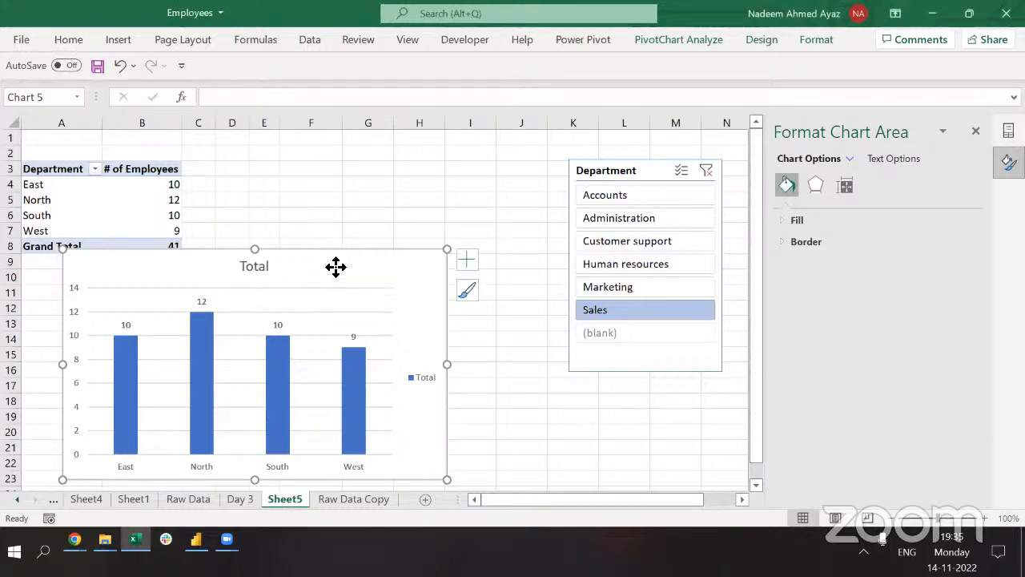
right_click(335, 268)
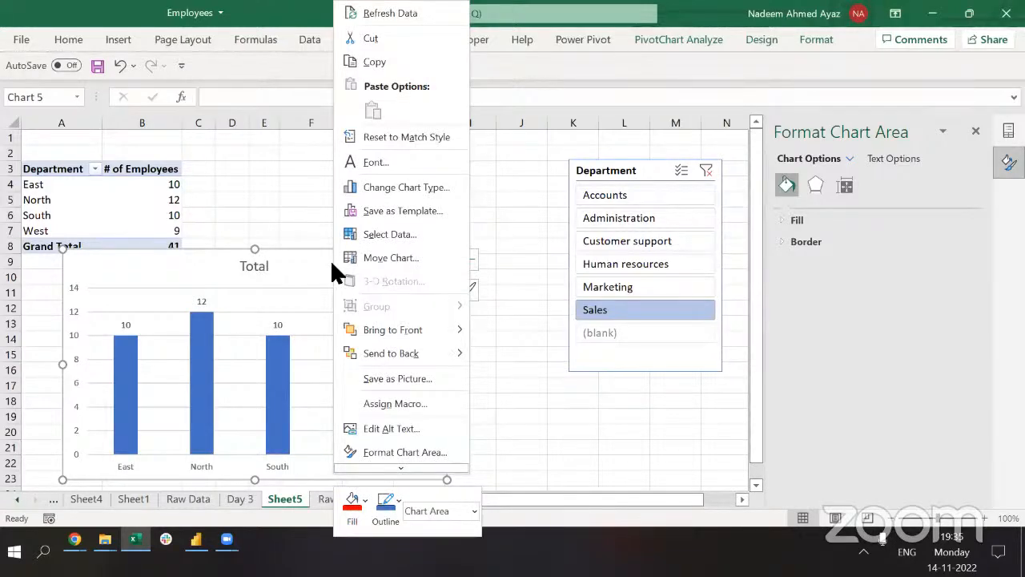
left_click(402, 54)
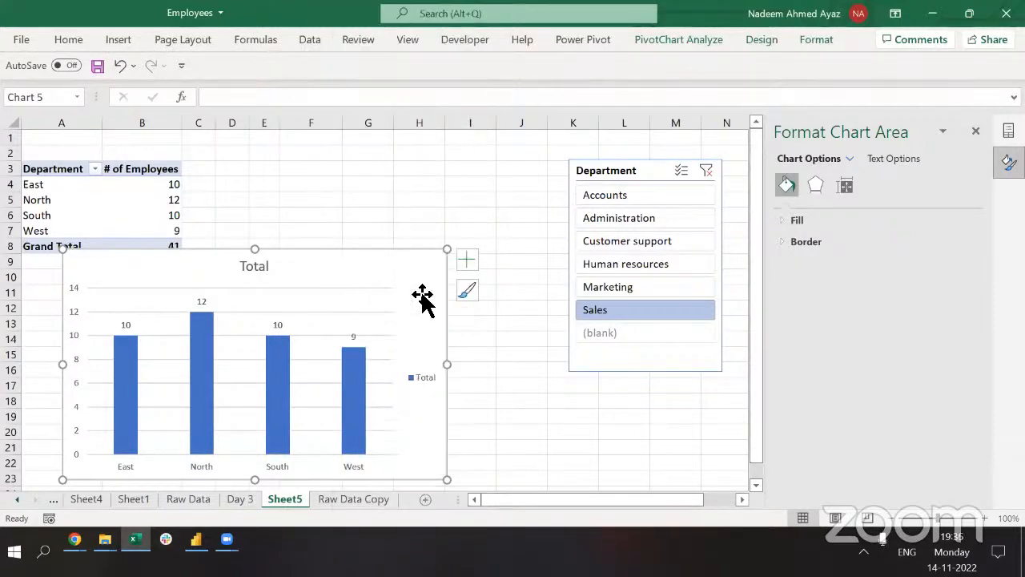
key("super+r")
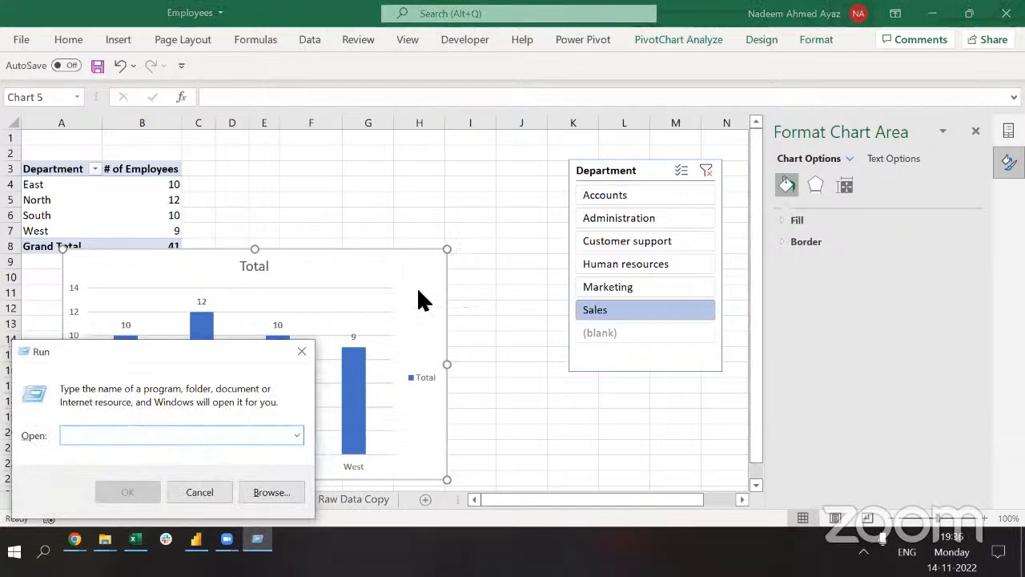
type("winword")
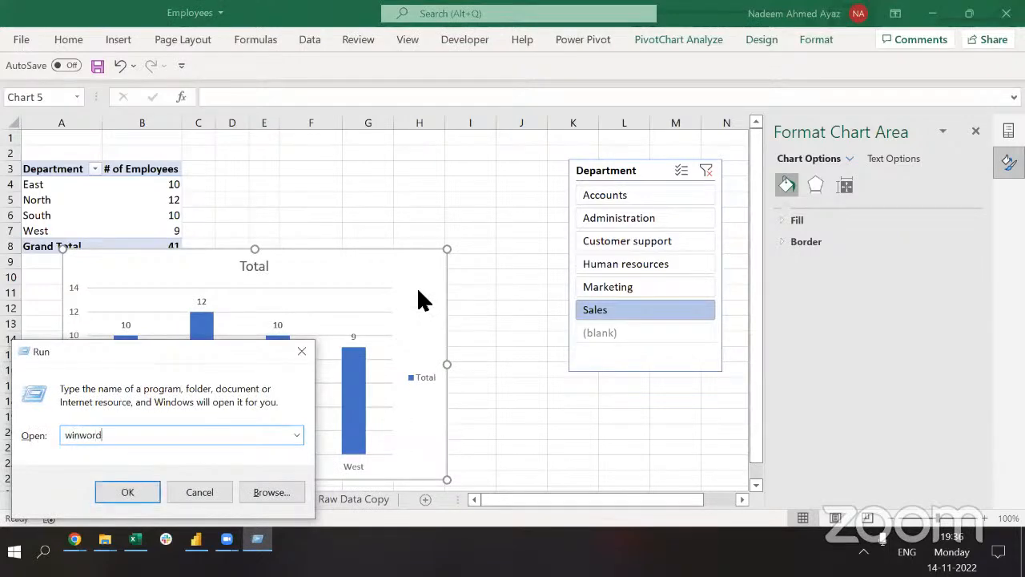
key("Return")
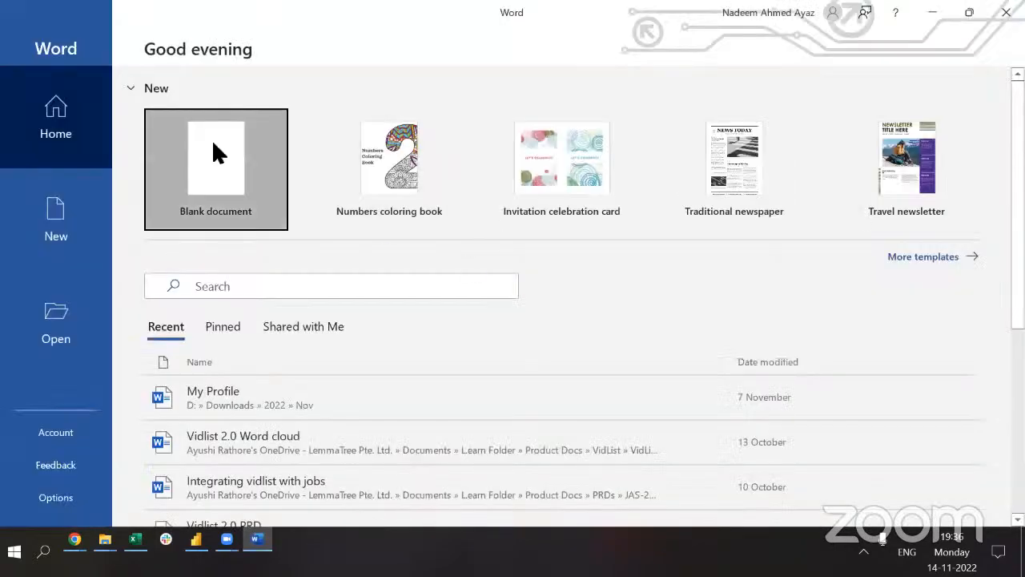
left_click(217, 152)
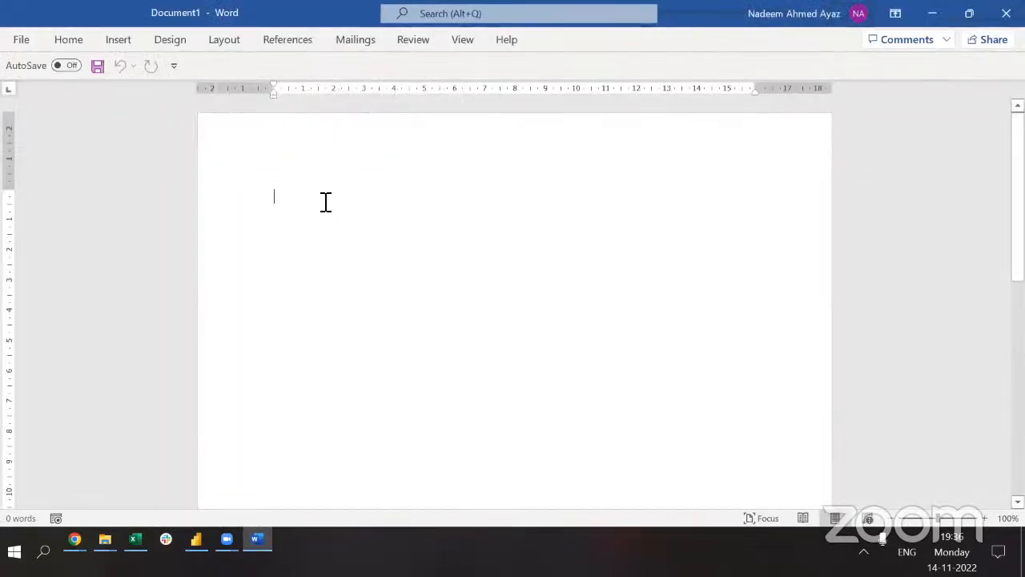
key("ctrl+v")
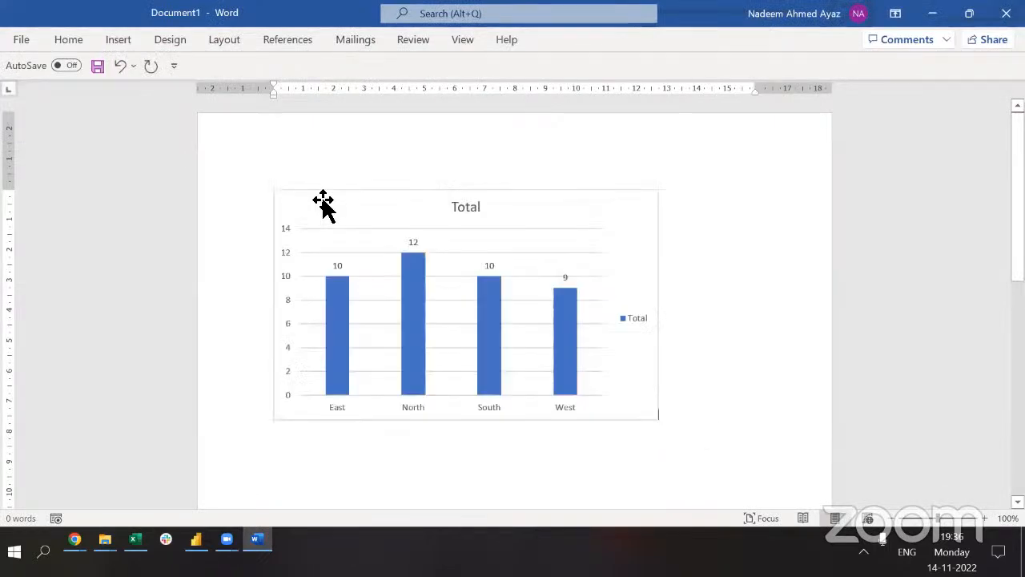
Filter by Customer support, Administration and Marketing with the Department slicer in Excel, switching to Word to check the pasted chart.
left_click(592, 276)
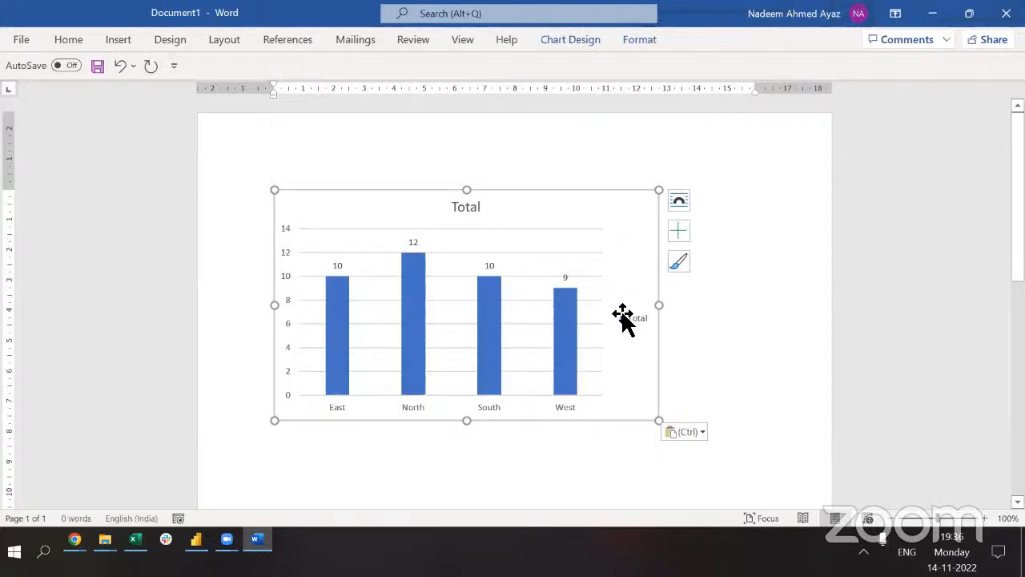
left_click(560, 331)
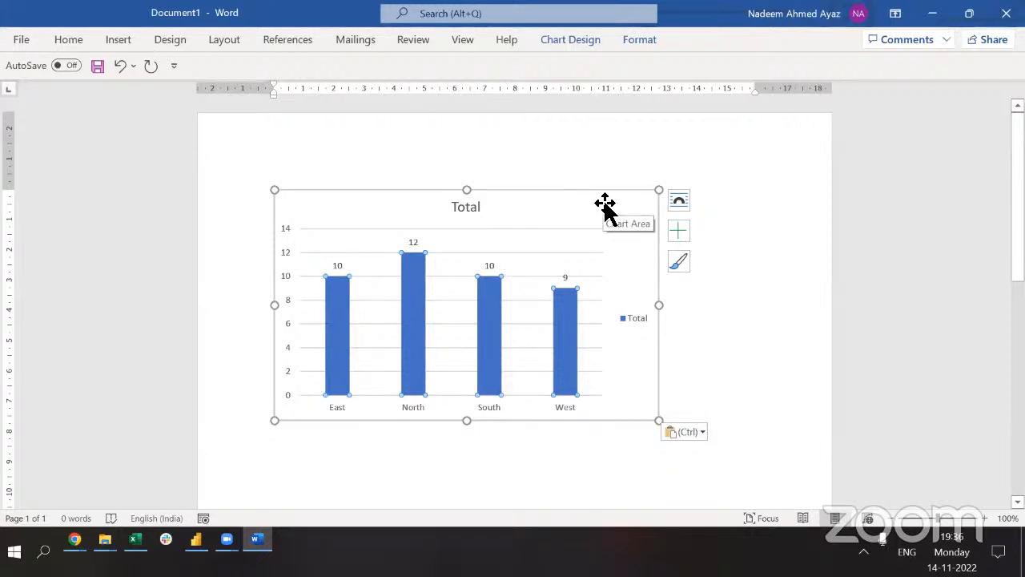
key("alt+Tab")
left_click(595, 243)
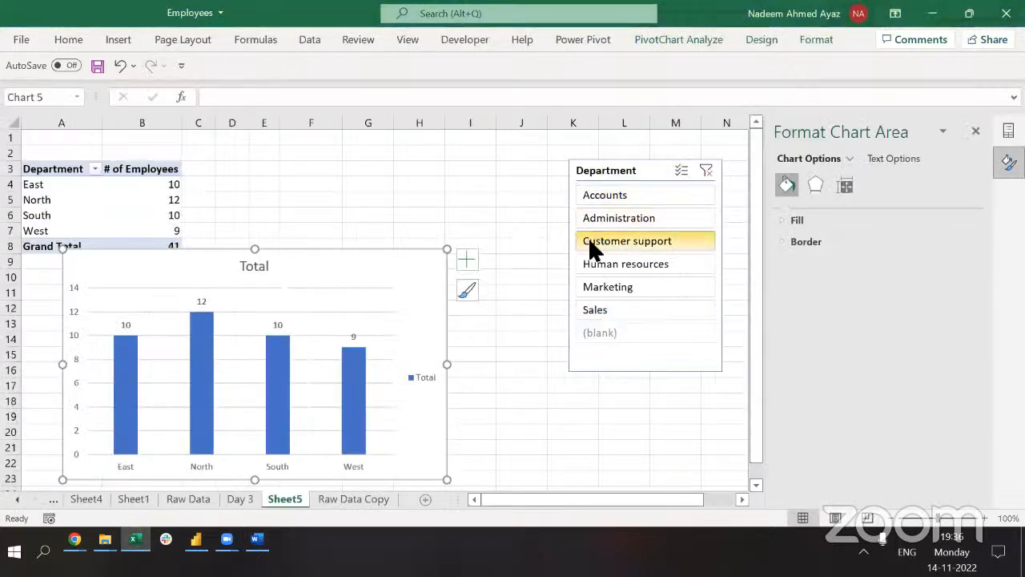
key("alt+Tab")
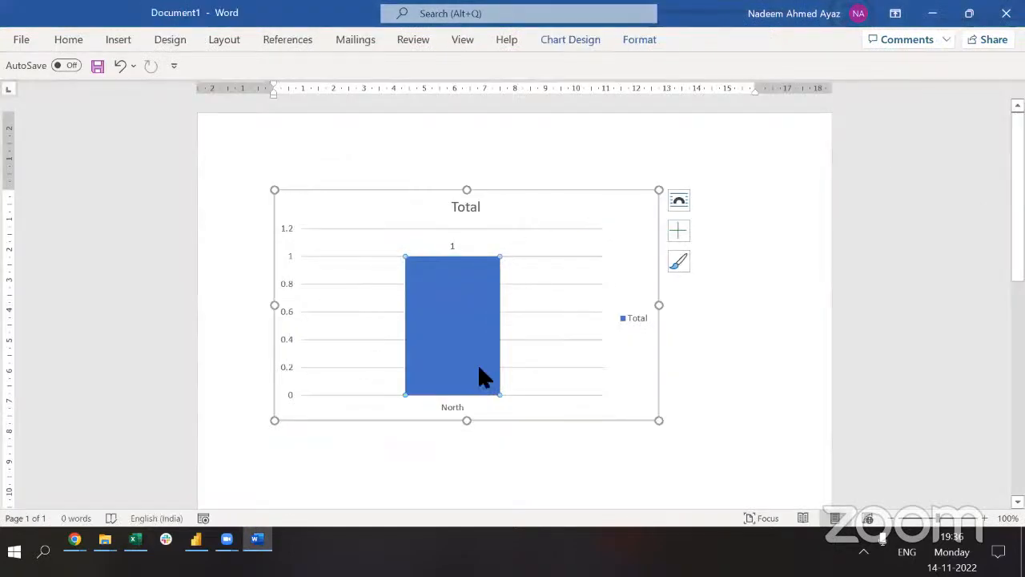
key("alt+Tab")
left_click(623, 216)
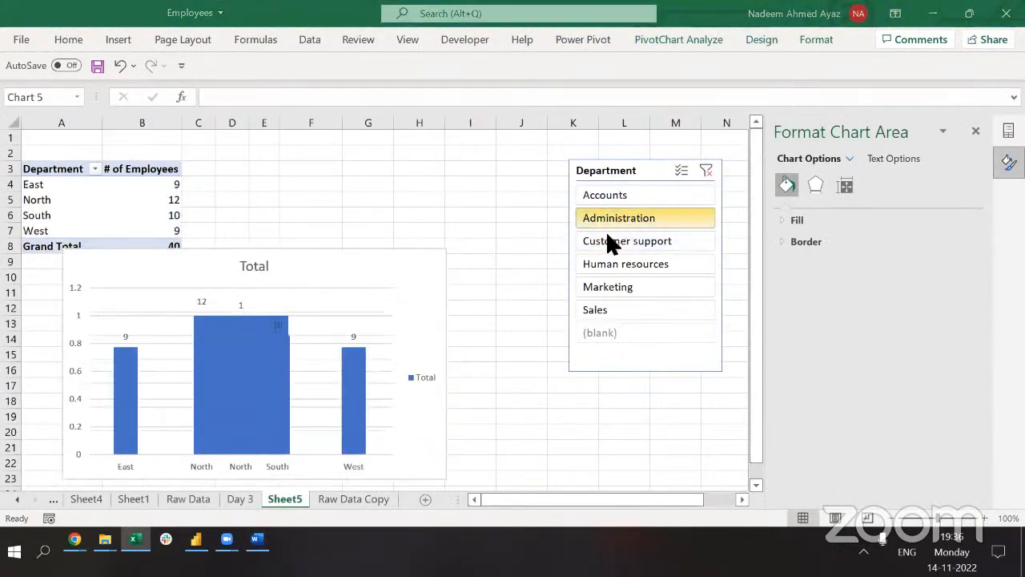
key("alt+Tab")
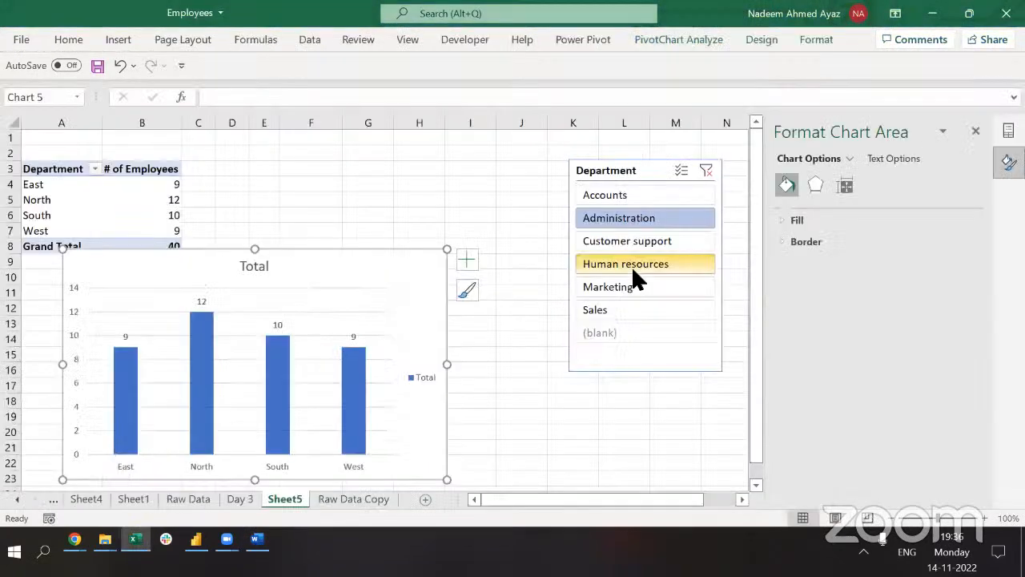
key("alt+Tab")
left_click(624, 286)
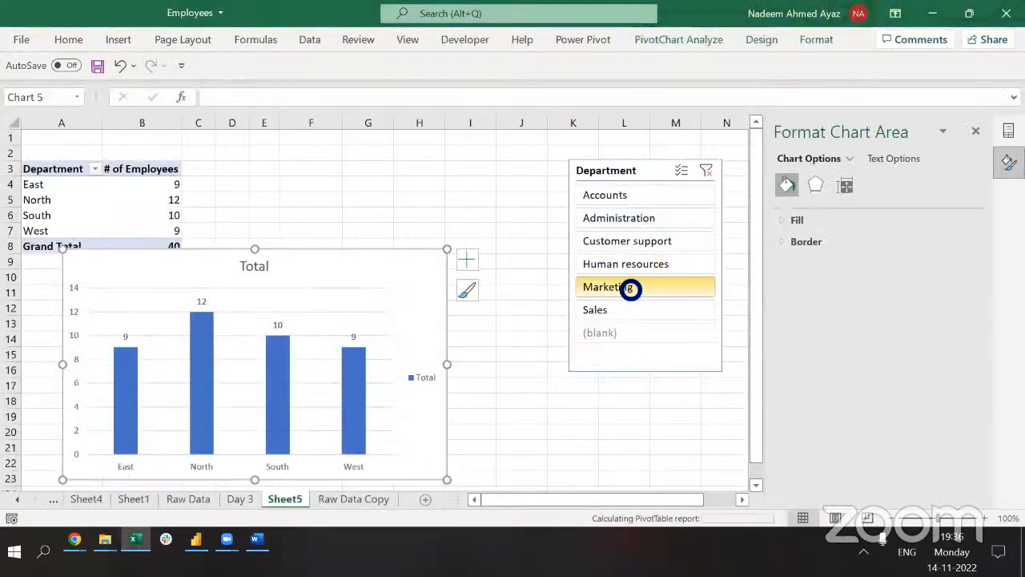
Delete the pasted chart from the Word document and return to the Employees workbook in Excel.
key("alt+Tab")
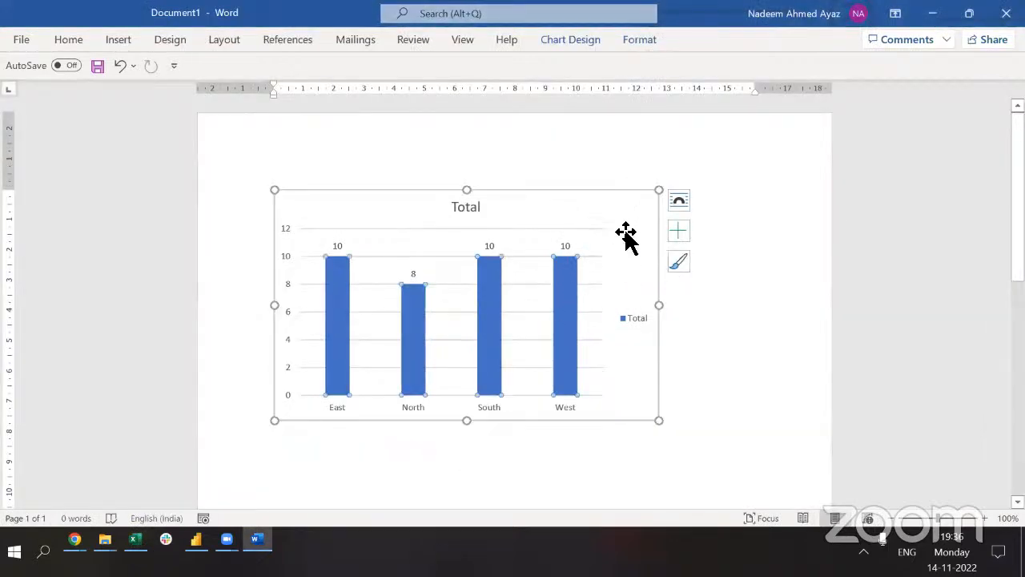
key("Delete")
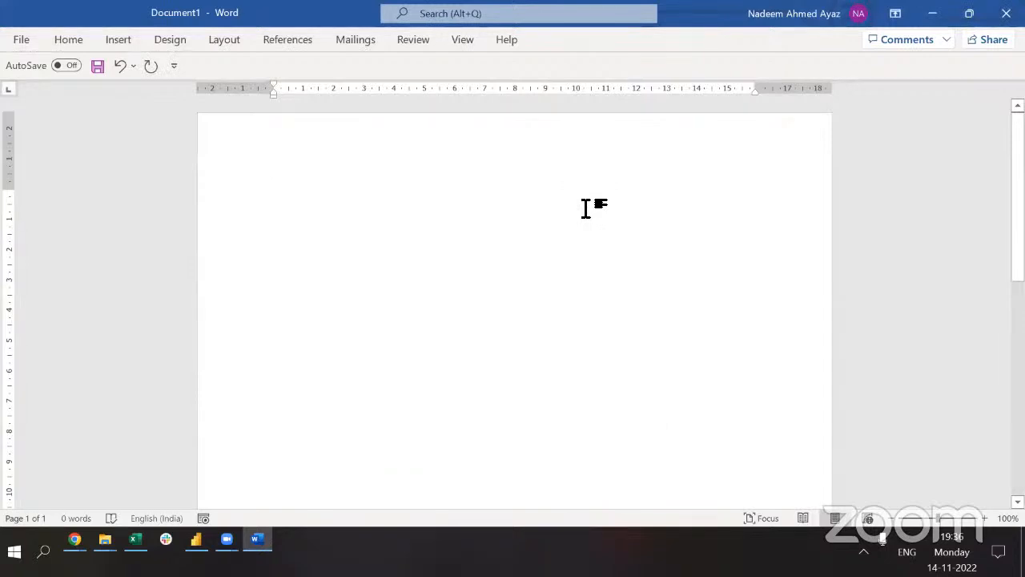
key("alt+Tab")
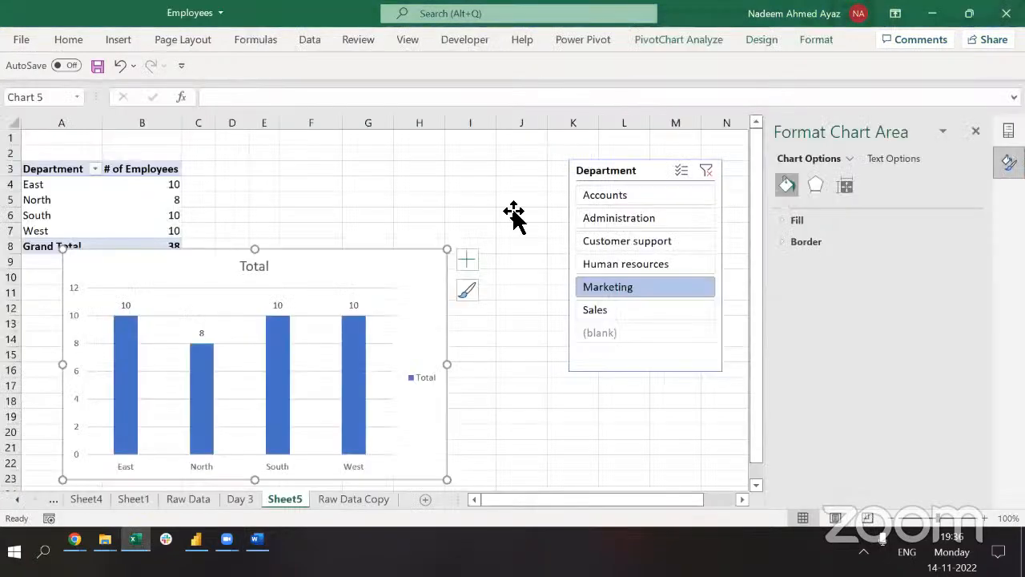
Copy the pivot chart and paste it as a picture into the blank Word document.
right_click(377, 271)
key("Escape")
right_click(386, 260)
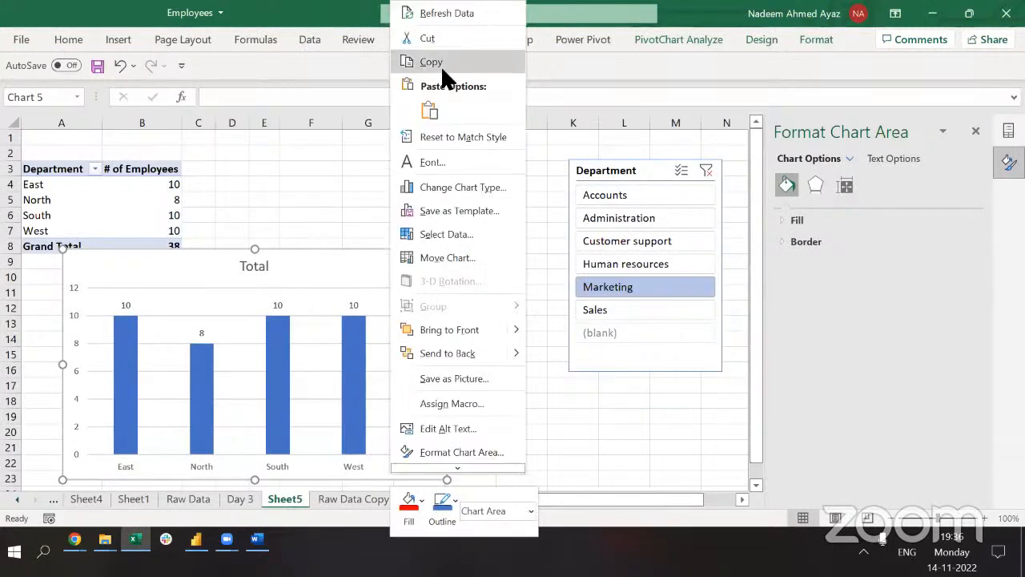
left_click(441, 65)
key("alt+Tab")
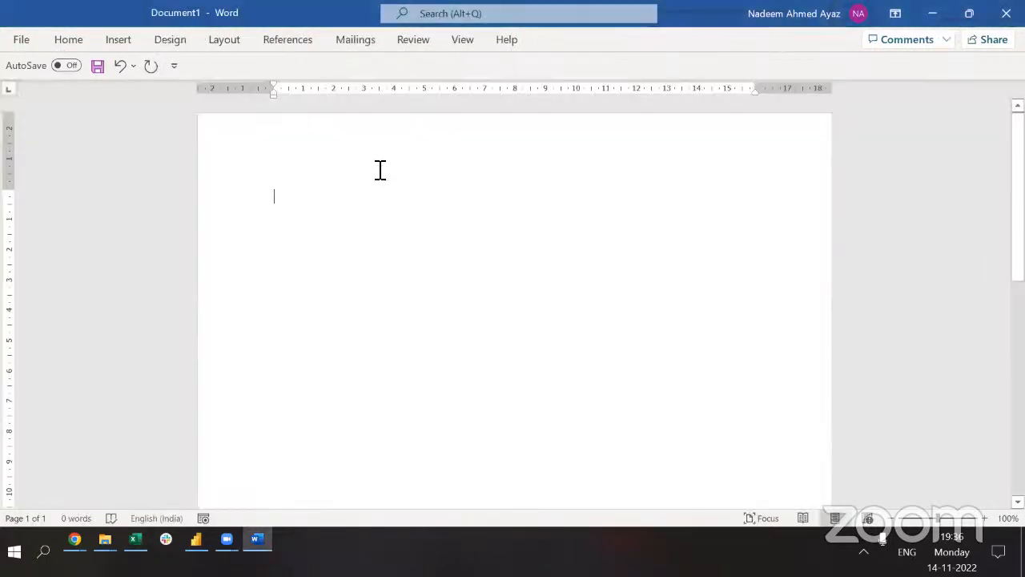
right_click(327, 210)
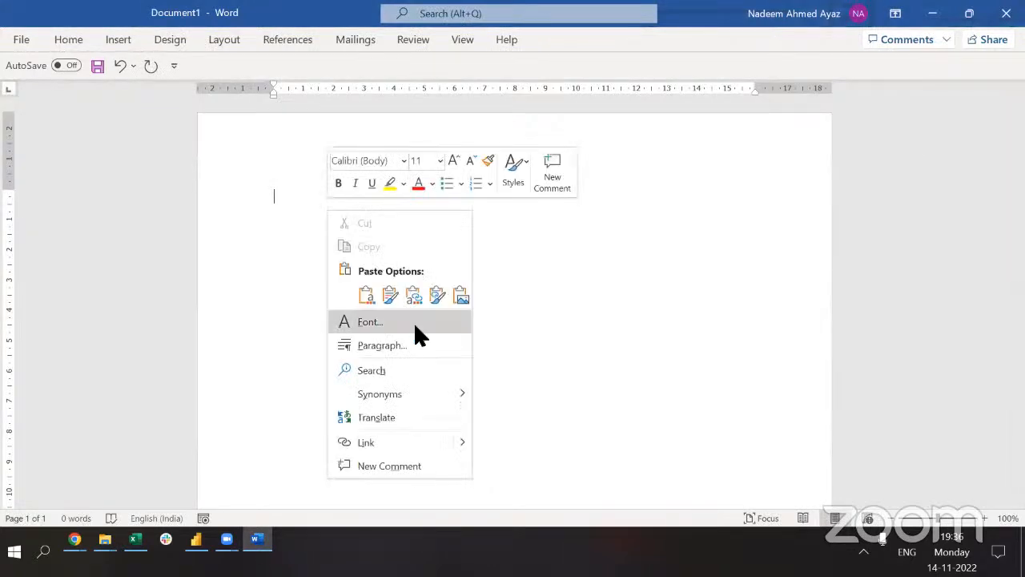
left_click(458, 295)
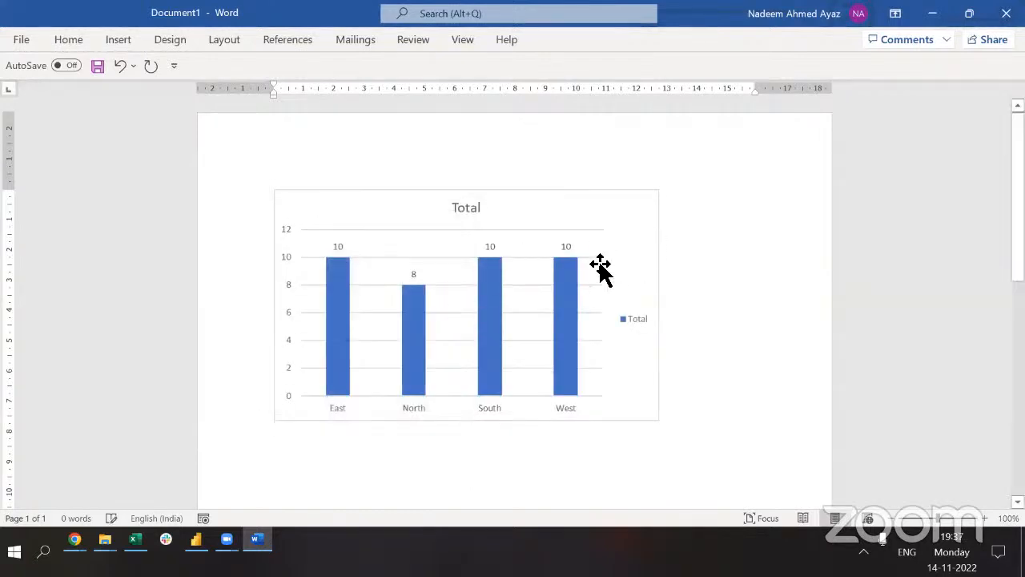
left_click(572, 278)
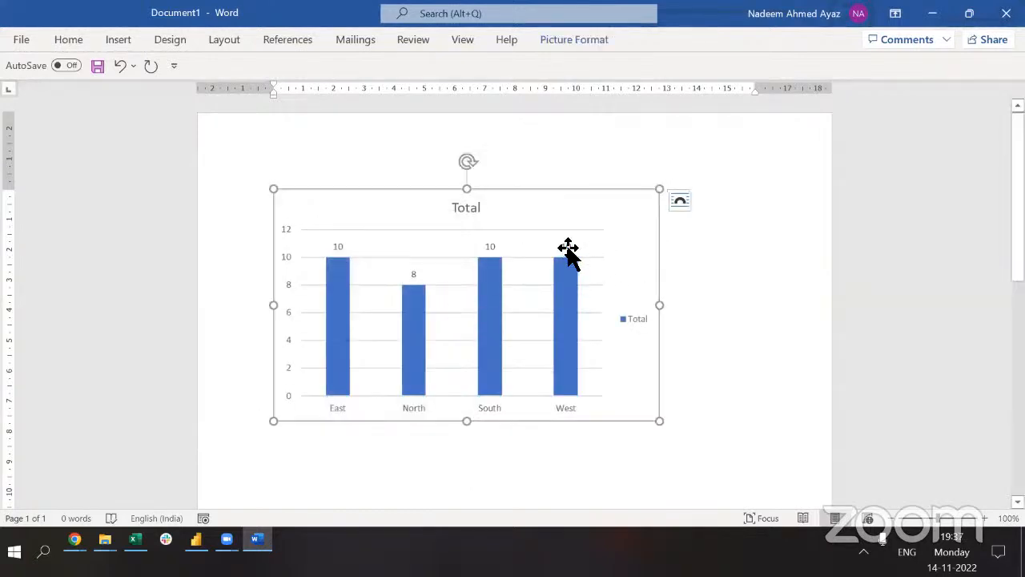
Filter by Human resources, Sales and Customer support in turn with Excel's Department slicer, checking the pasted picture in Word before returning to Excel.
key("alt+Tab")
left_click(604, 265)
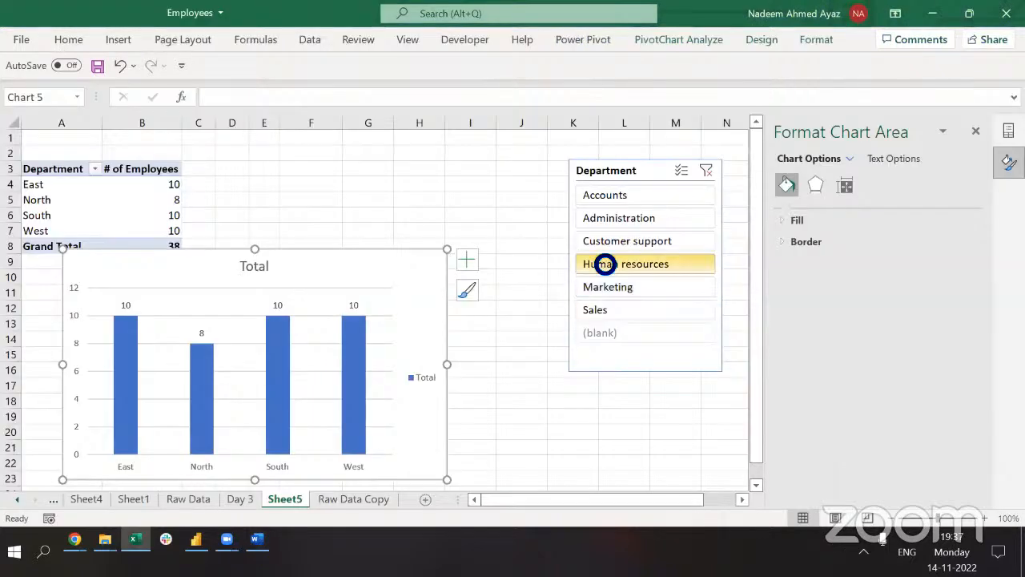
left_click(603, 312)
left_click(615, 241)
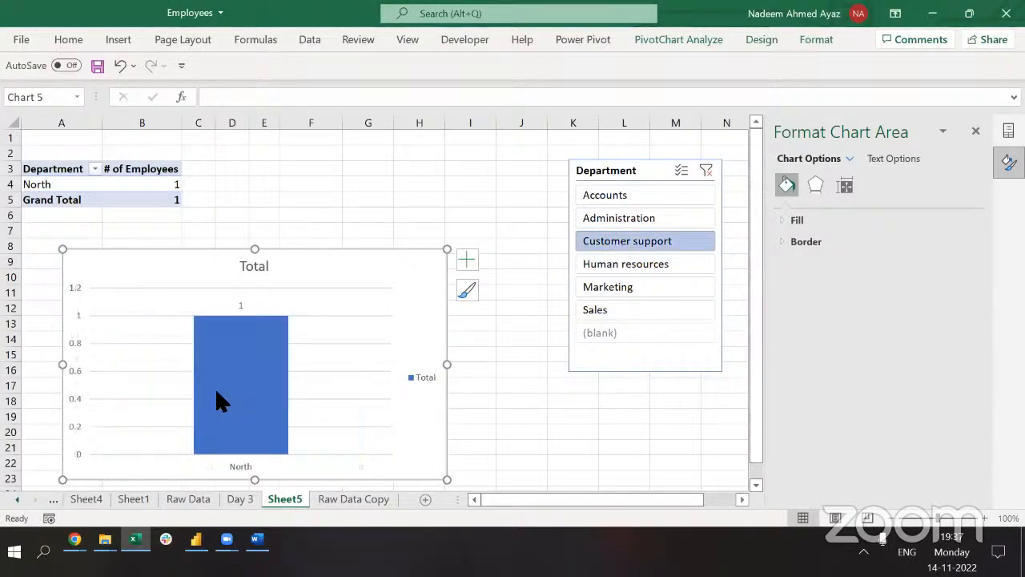
key("alt+Tab")
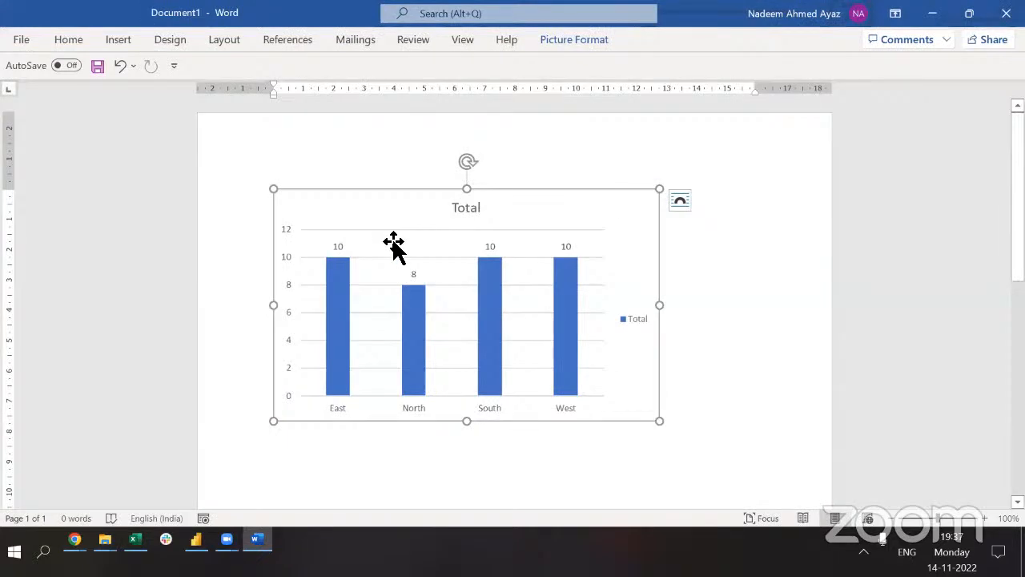
key("alt+Tab")
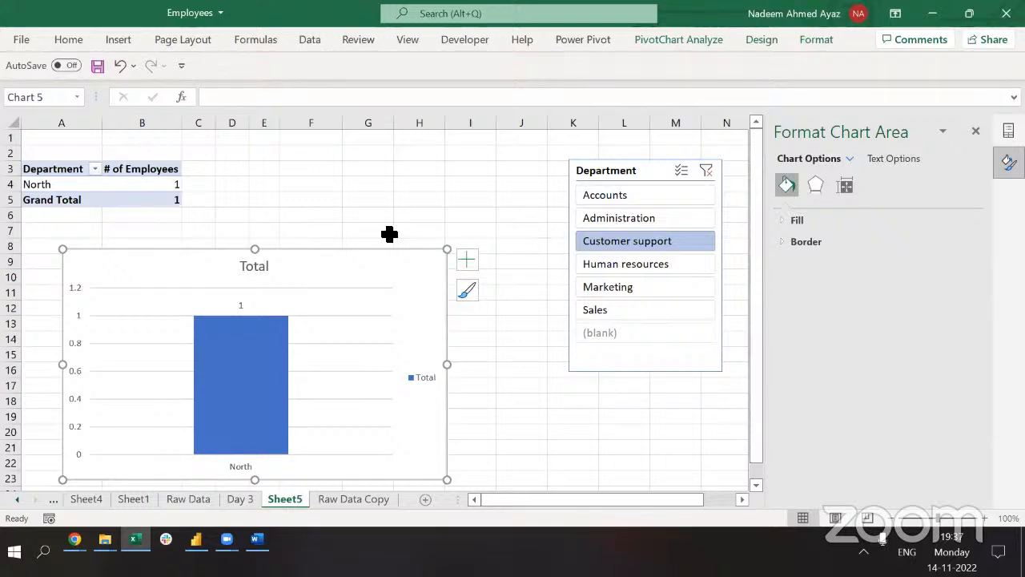
Clear the Department slicer filter after trying Accounts, and move the pivot chart down to start around row 12.
left_click(413, 203)
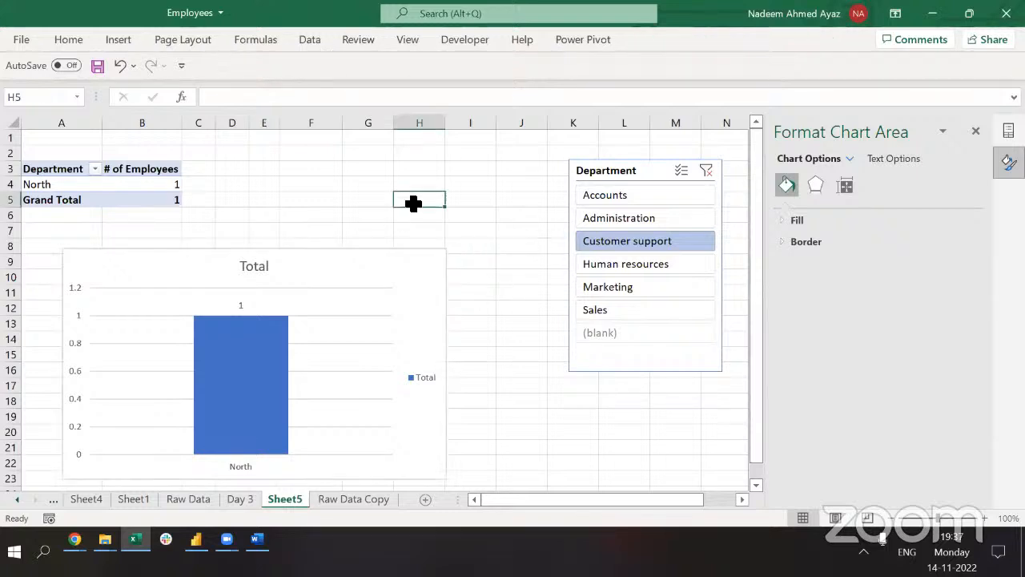
left_click(138, 200)
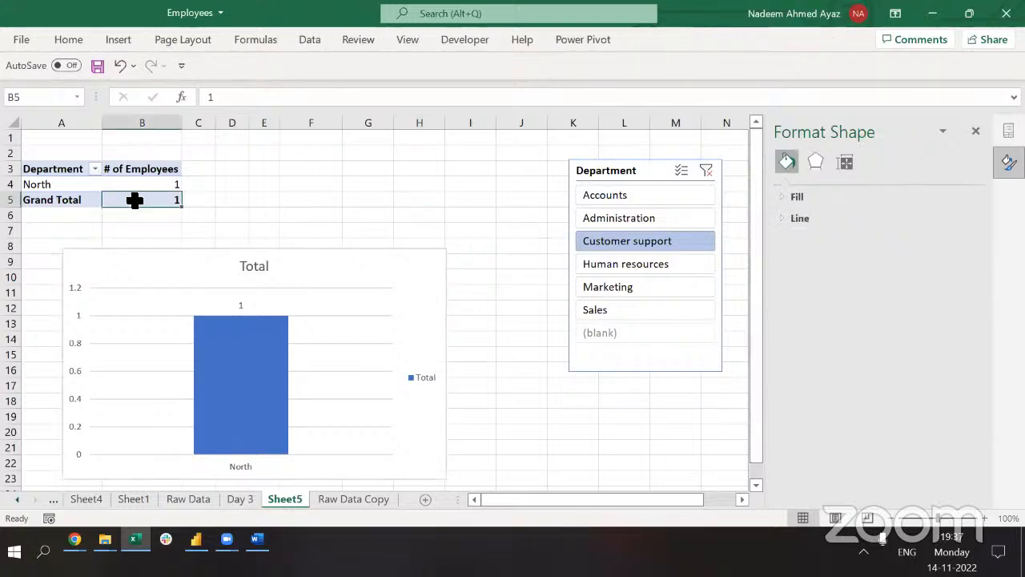
left_click(623, 193)
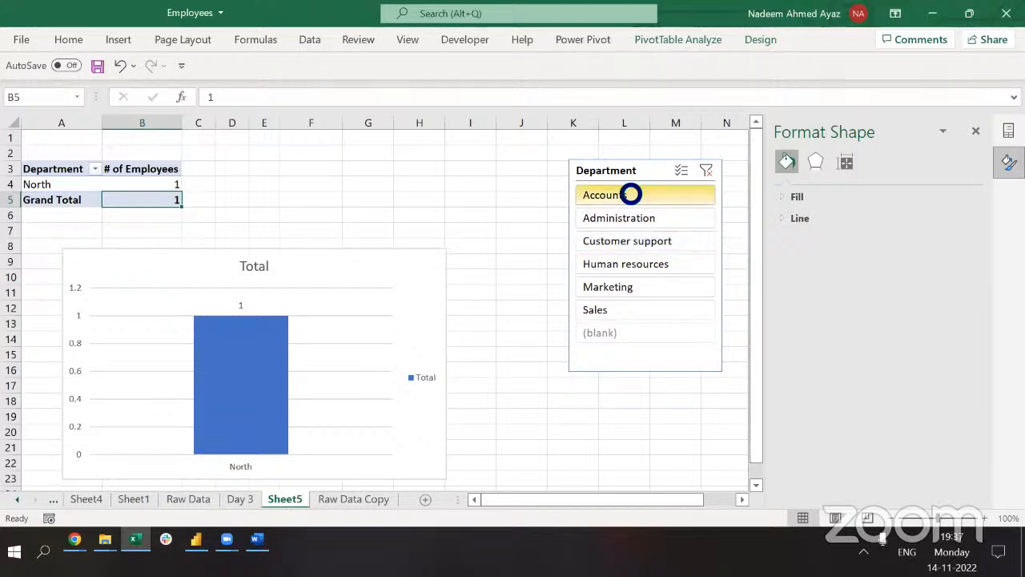
left_click(706, 171)
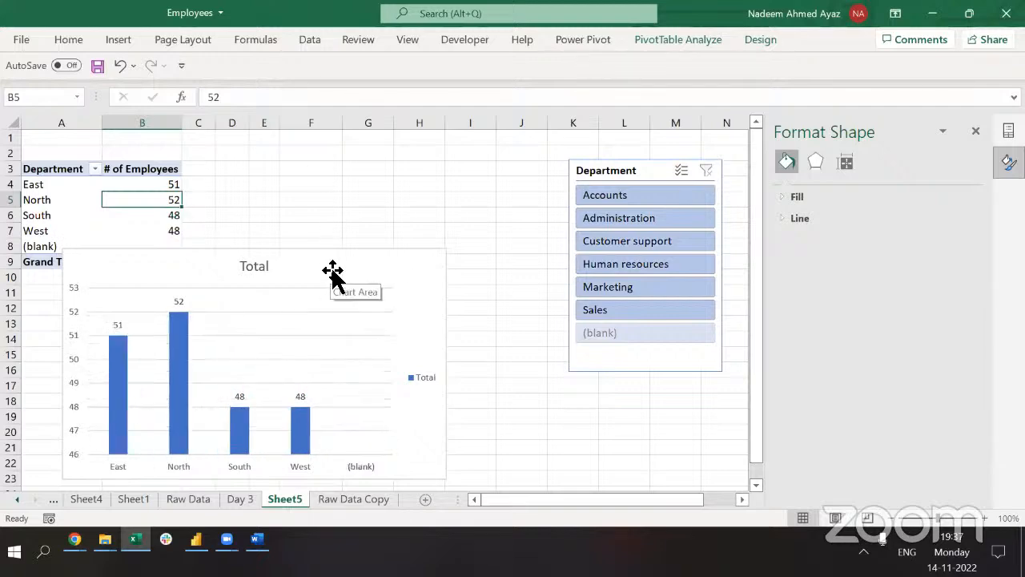
left_click_drag(333, 273, 328, 329)
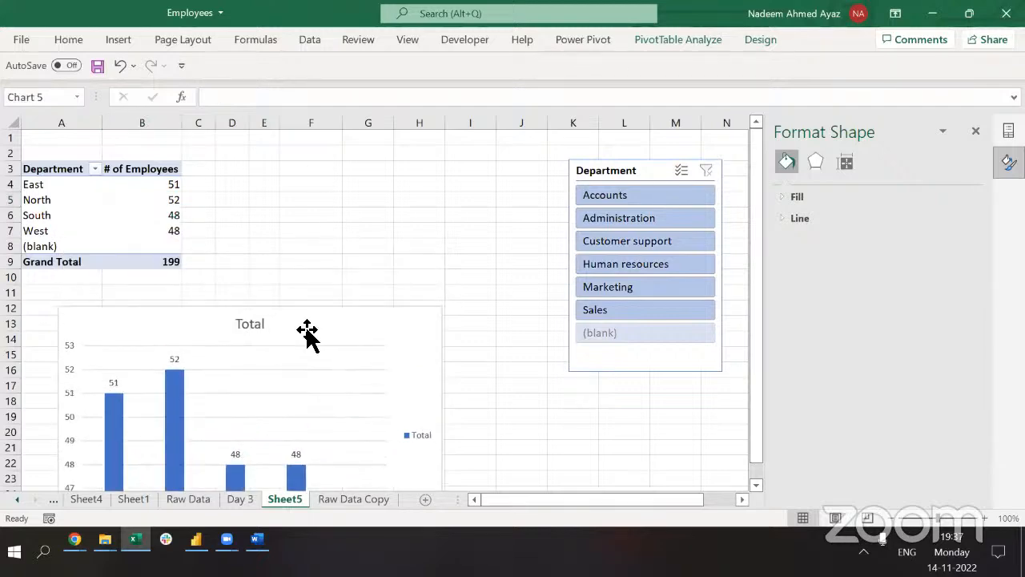
Exclude the (blank) item from the pivot table's row labels and review the employee counts and grand total.
left_click(64, 234)
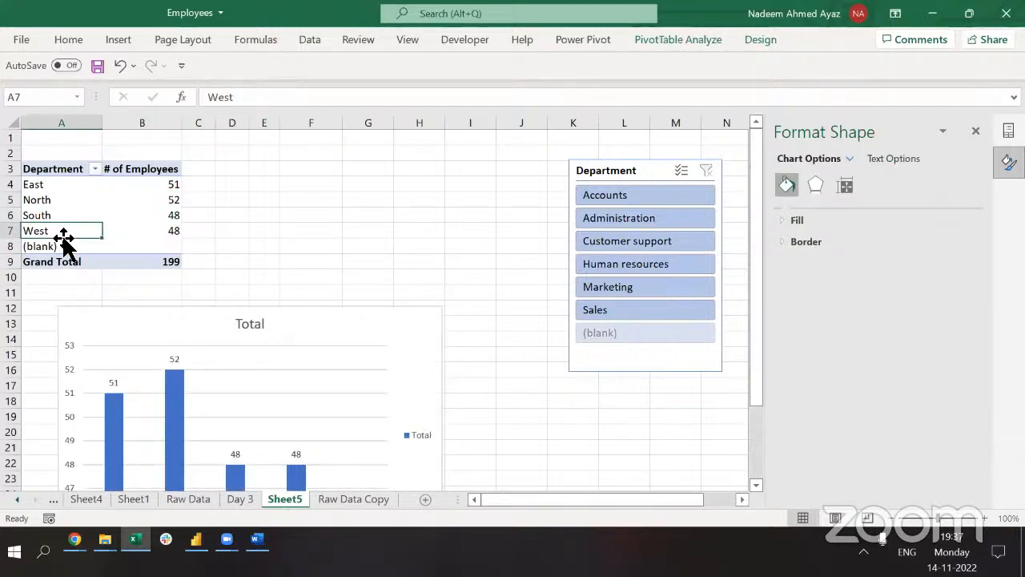
left_click(96, 171)
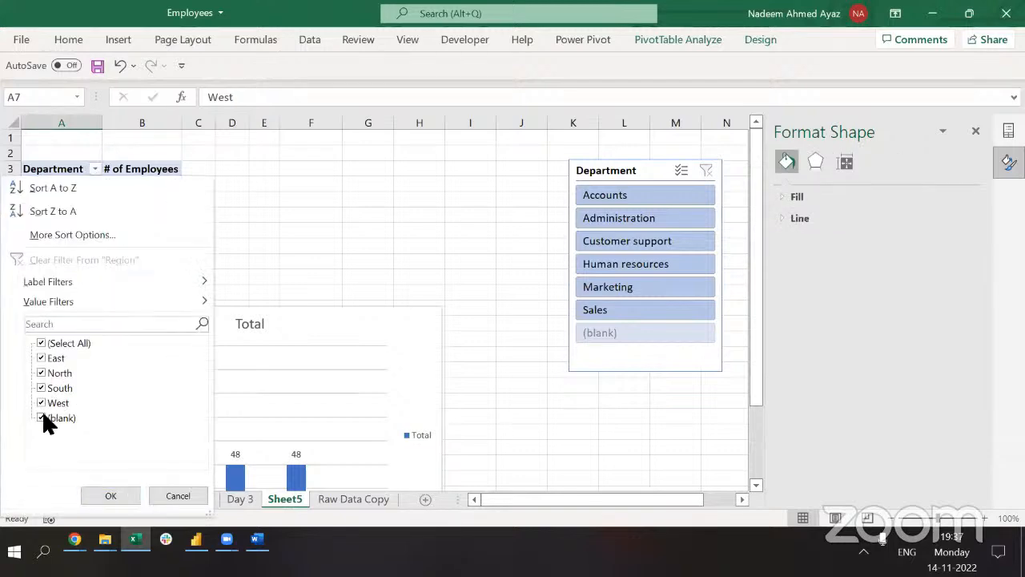
left_click(42, 417)
left_click(97, 491)
left_click_drag(137, 171, 138, 233)
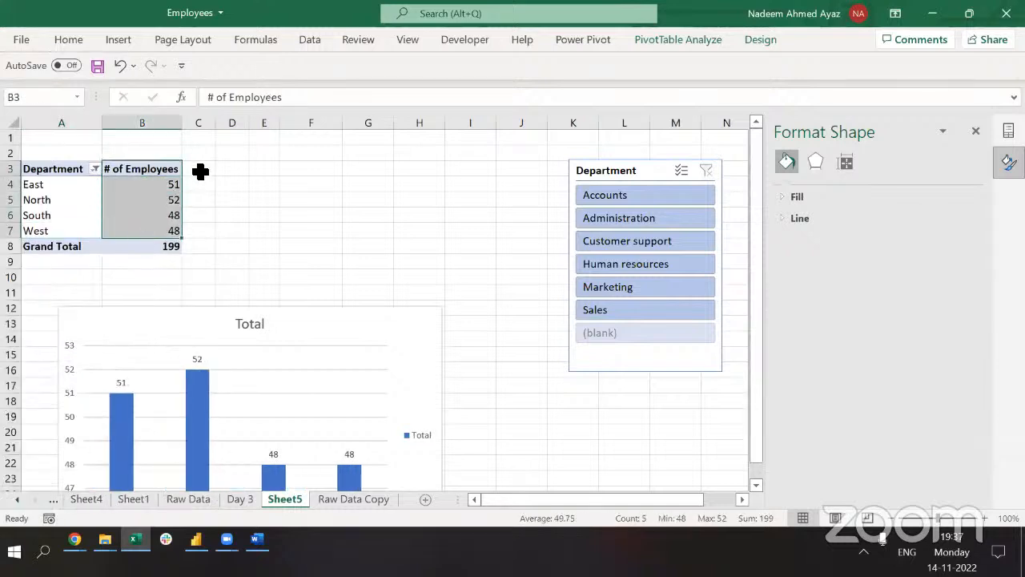
left_click(159, 249)
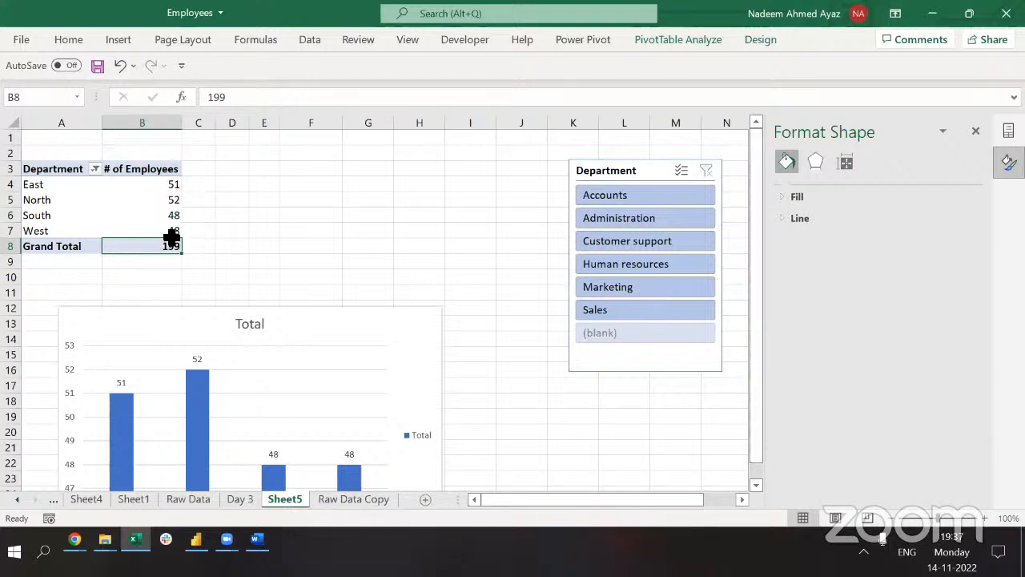
Add Employee_code a second time as a value field in the pivot table and look over the new column.
left_click(159, 184)
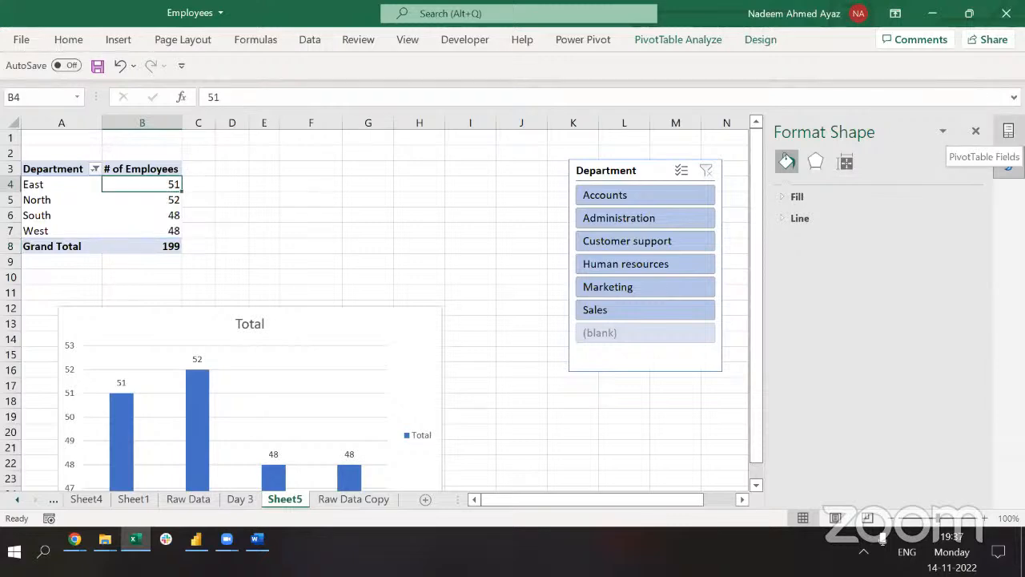
left_click(1009, 131)
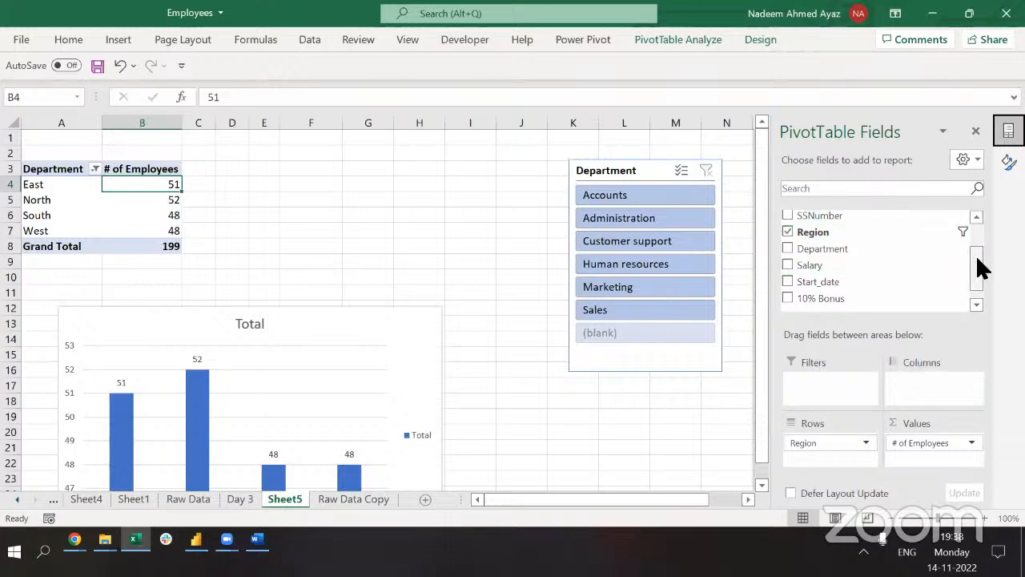
scroll(971, 226, "up", 1)
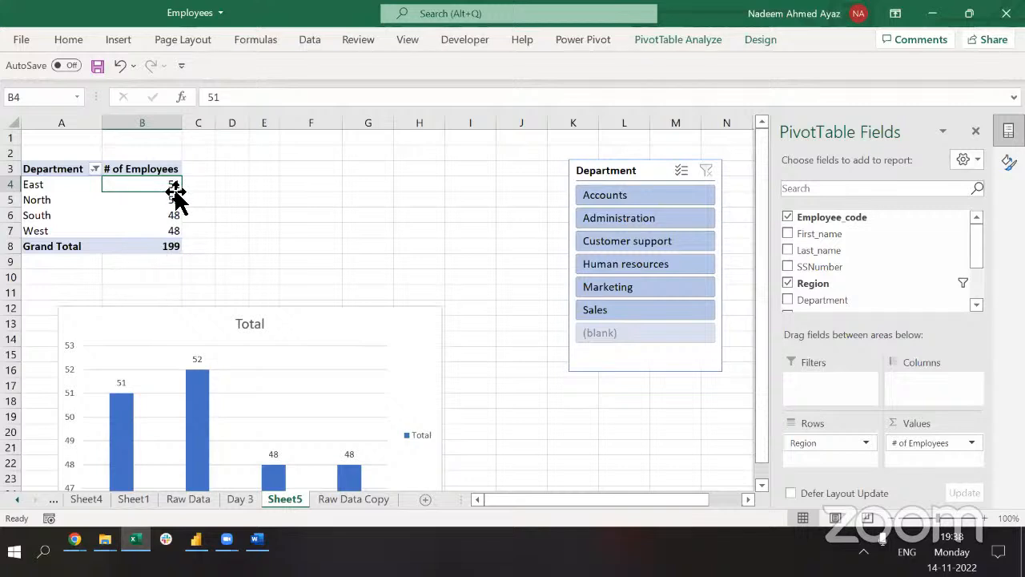
right_click(839, 224)
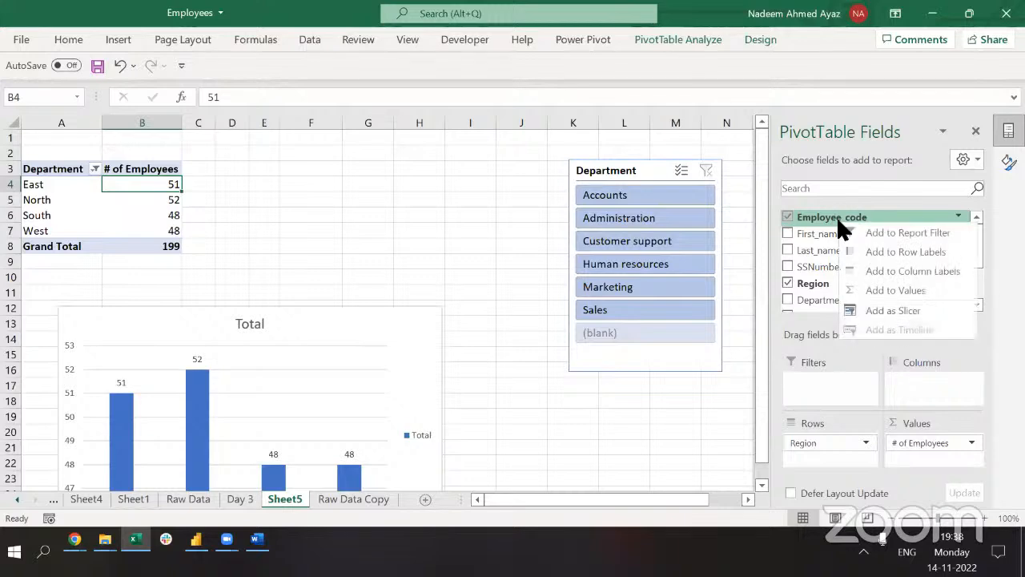
left_click(938, 292)
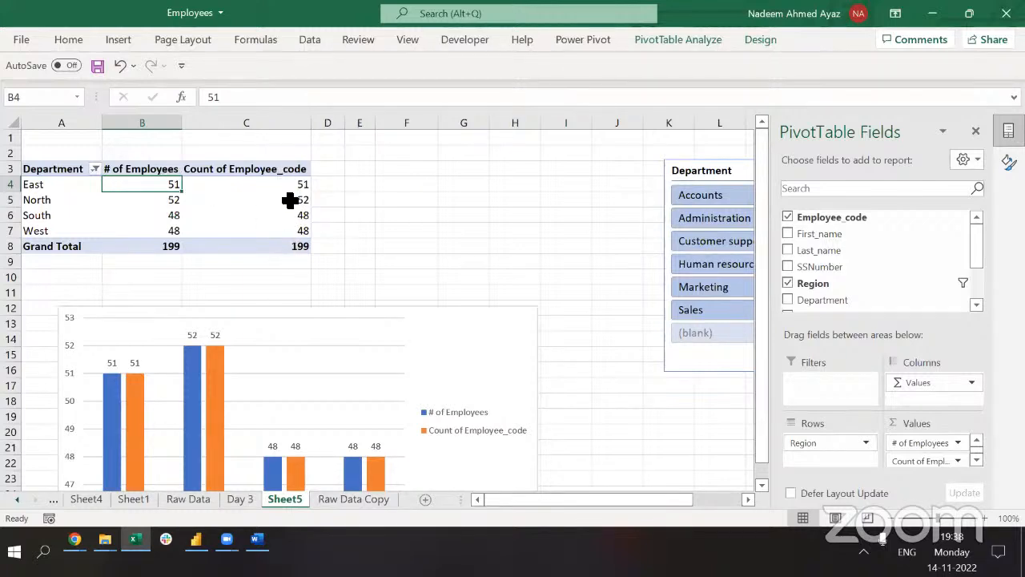
left_click_drag(289, 183, 291, 228)
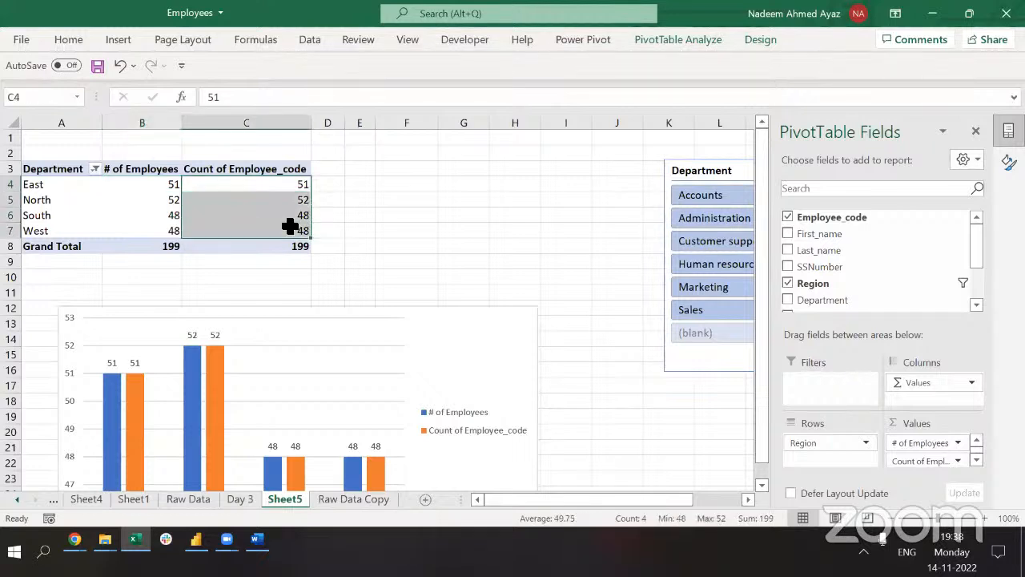
left_click(264, 167)
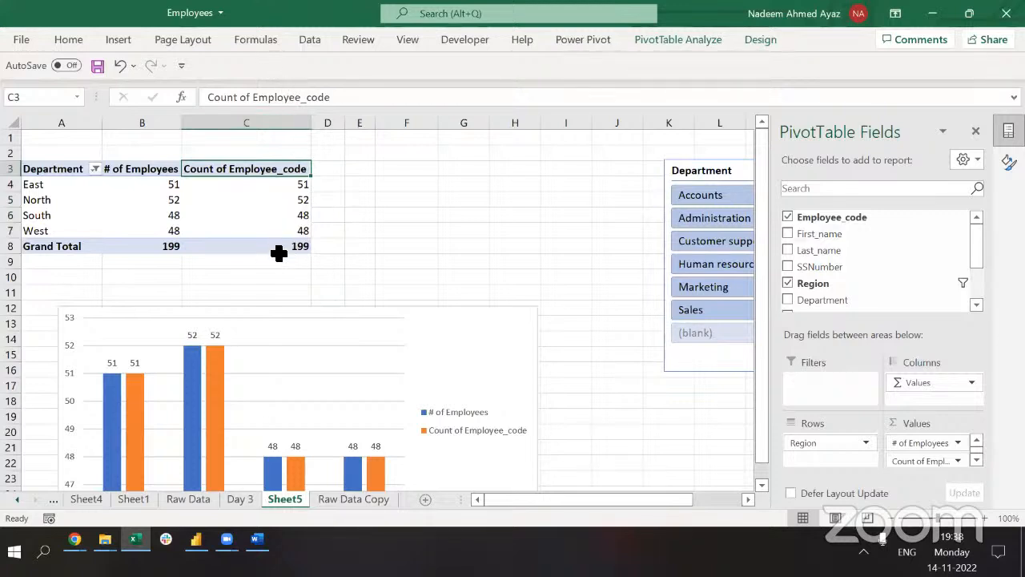
left_click(11, 184)
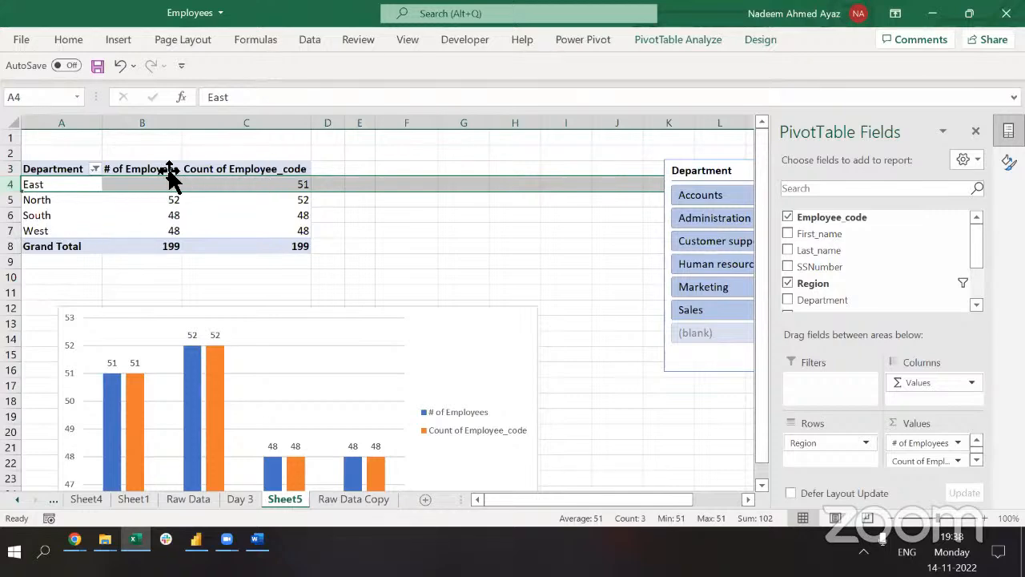
Set the Count of Employee_code value field to show its values as % of Grand Total.
left_click(266, 183)
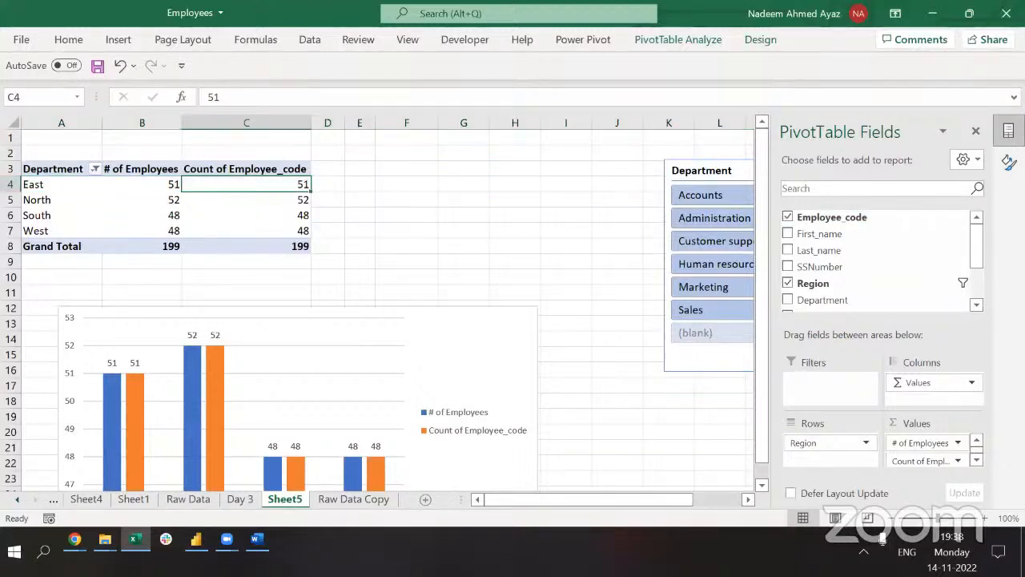
left_click(977, 459)
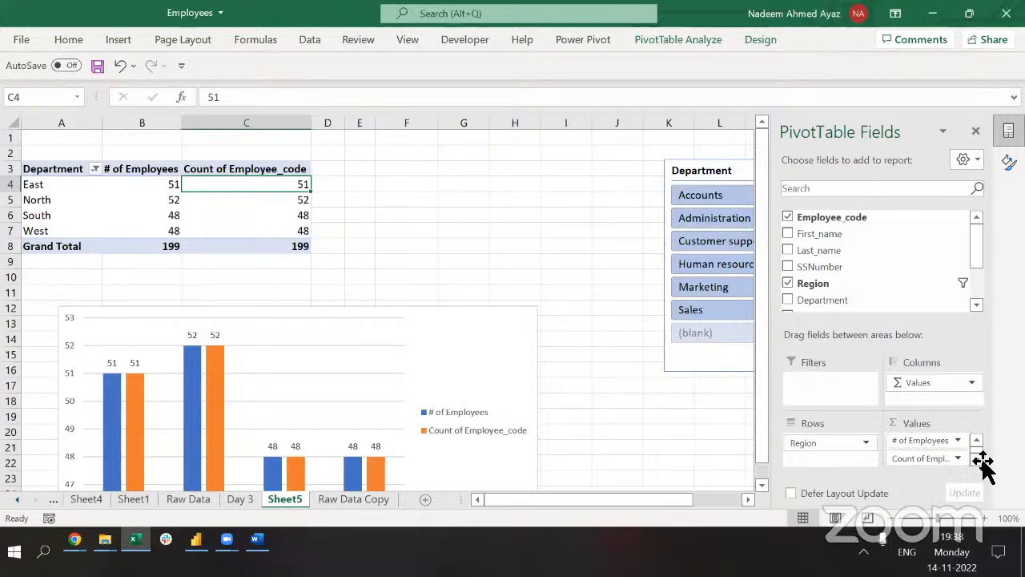
left_click(919, 460)
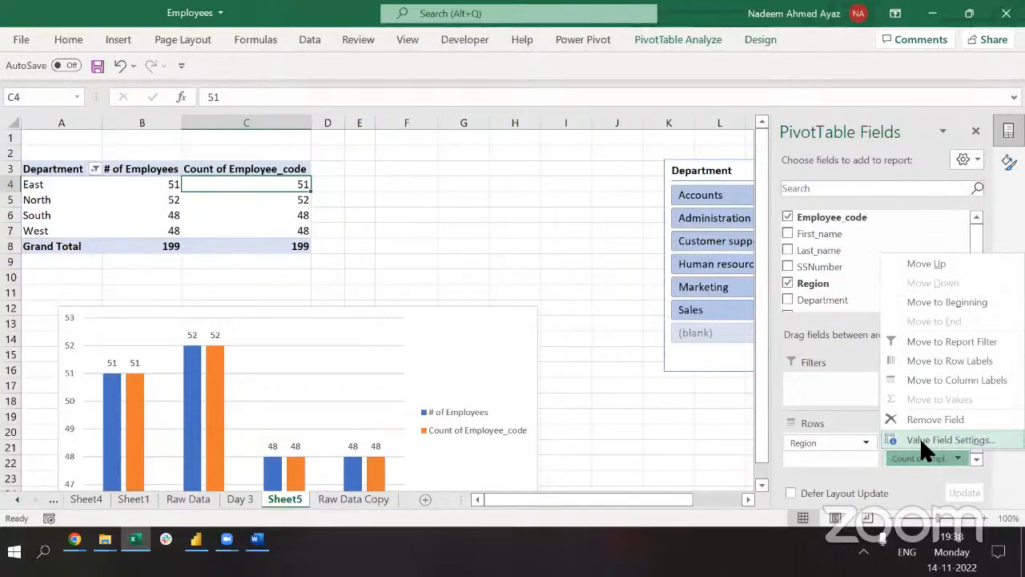
left_click(921, 443)
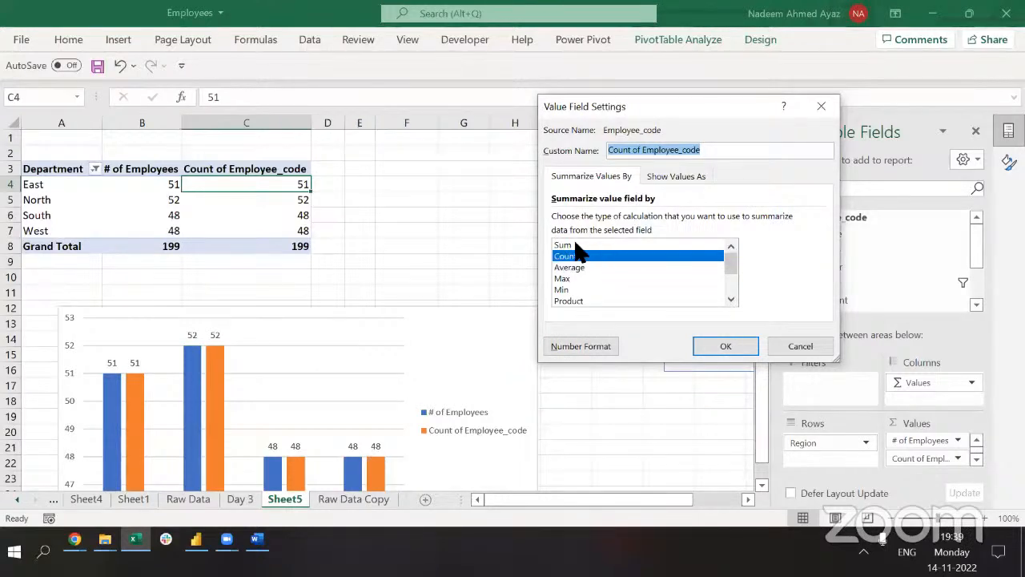
left_click(673, 177)
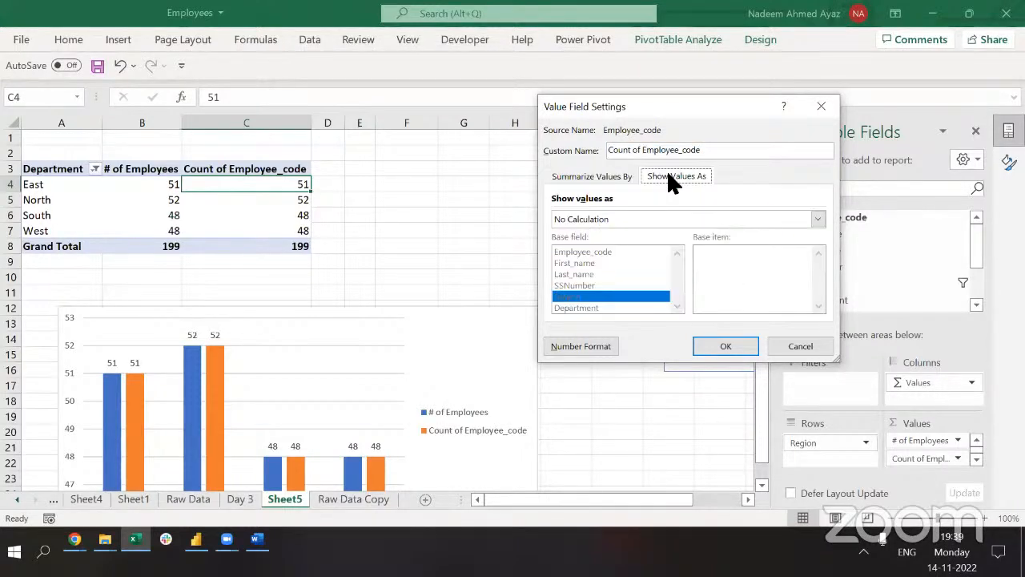
left_click(649, 223)
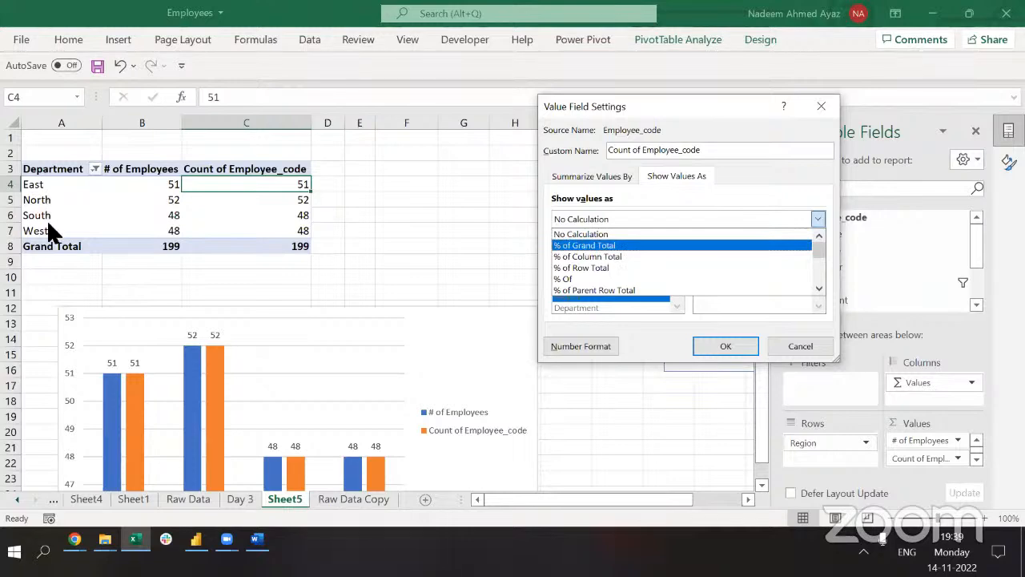
left_click(585, 242)
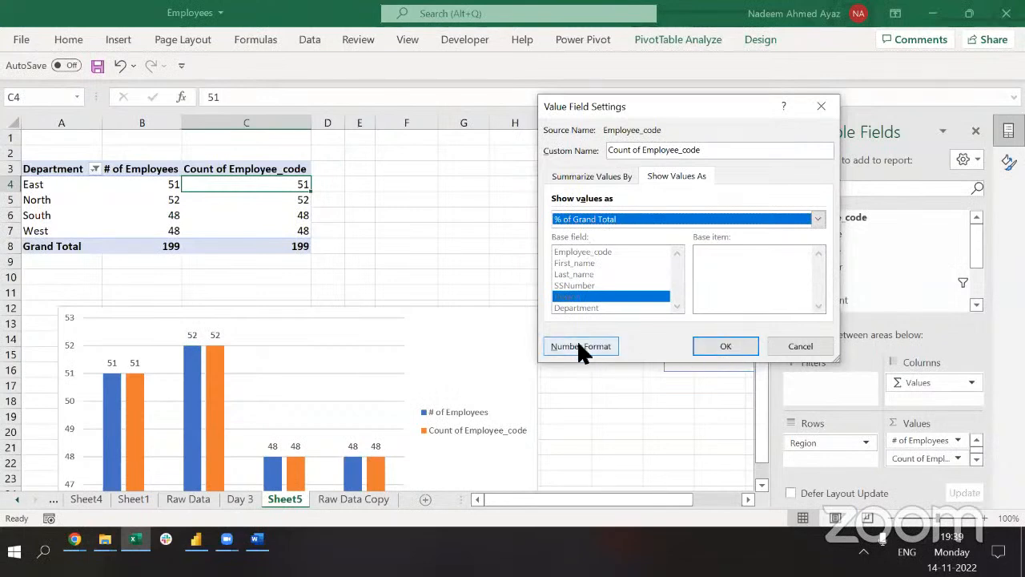
left_click(724, 353)
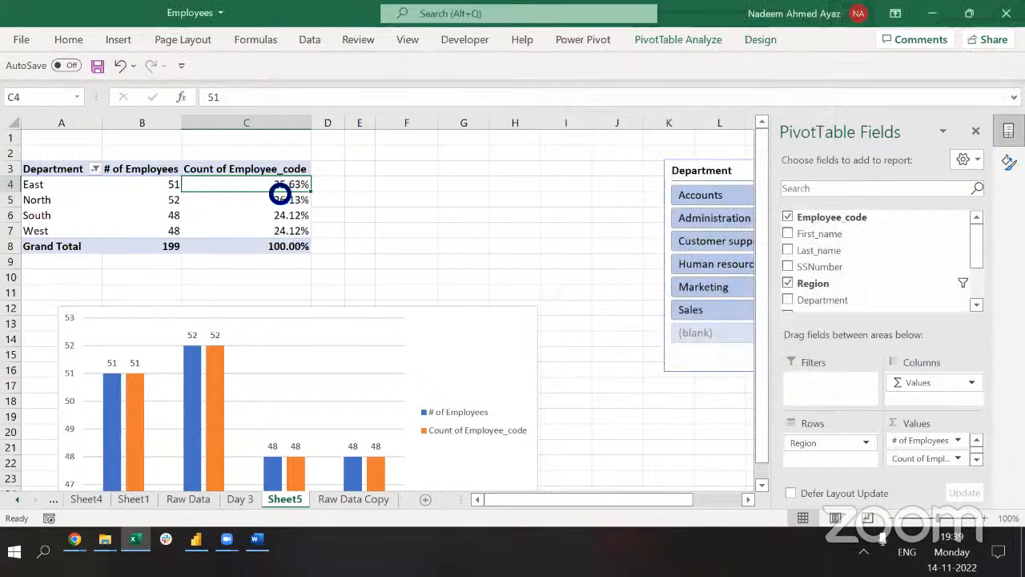
Move the pivot chart up to start around row 4.
left_click(406, 313)
left_click_drag(406, 313, 375, 184)
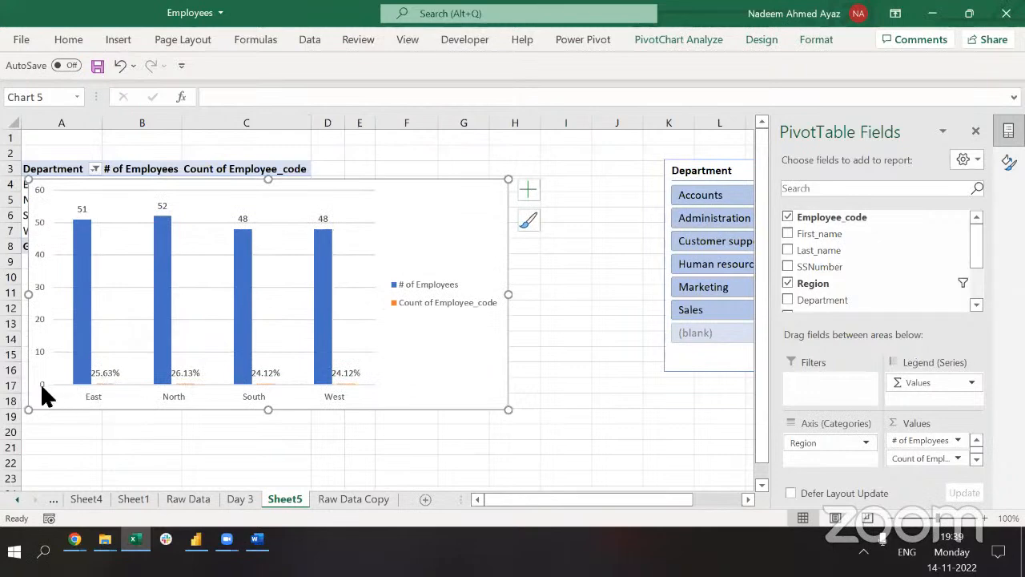
Change the pivot chart to a combo with Count of Employee_code as a Line on the secondary axis and # of Employees as Clustered Column.
right_click(102, 375)
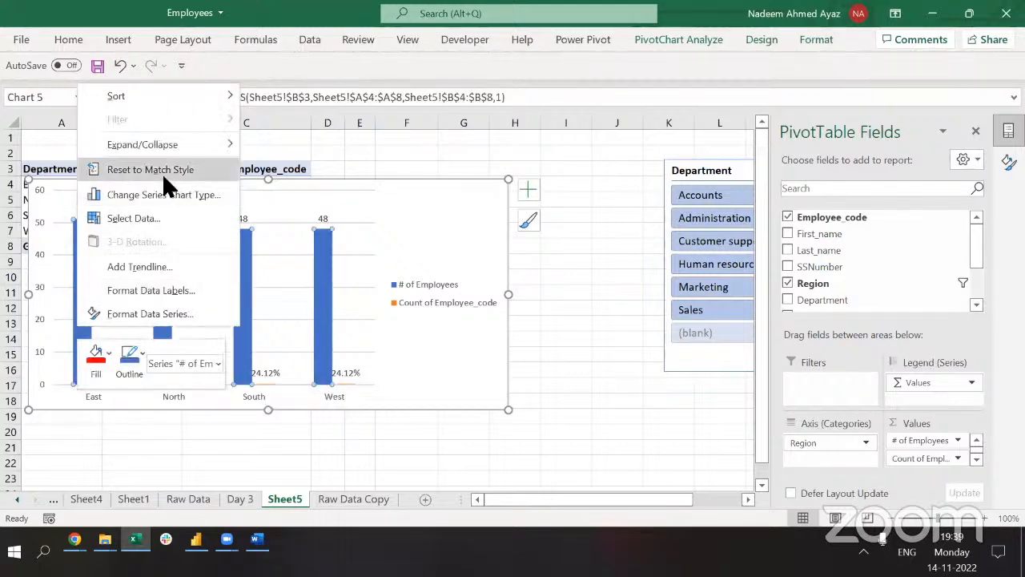
left_click(162, 200)
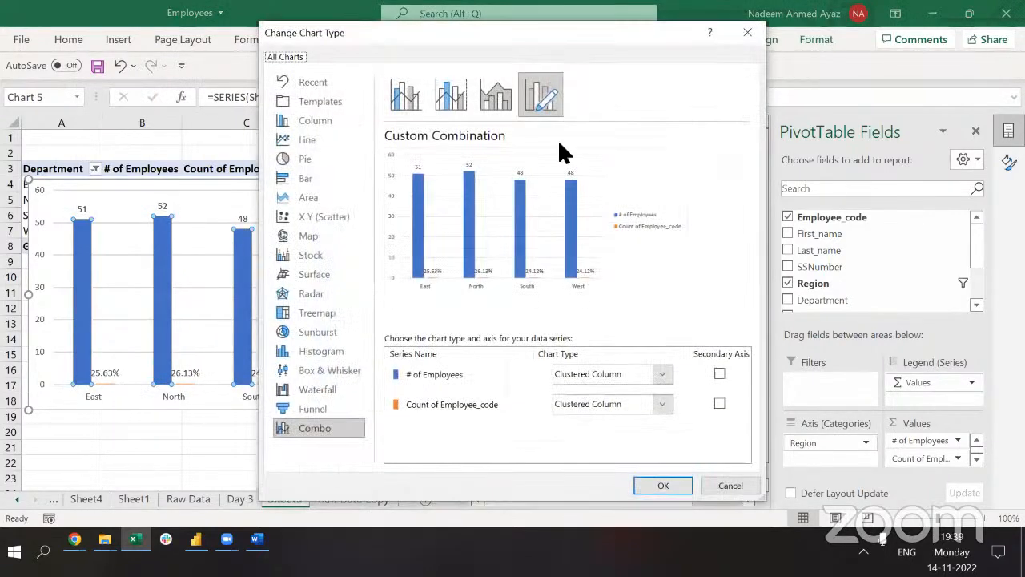
left_click_drag(558, 36, 557, 12)
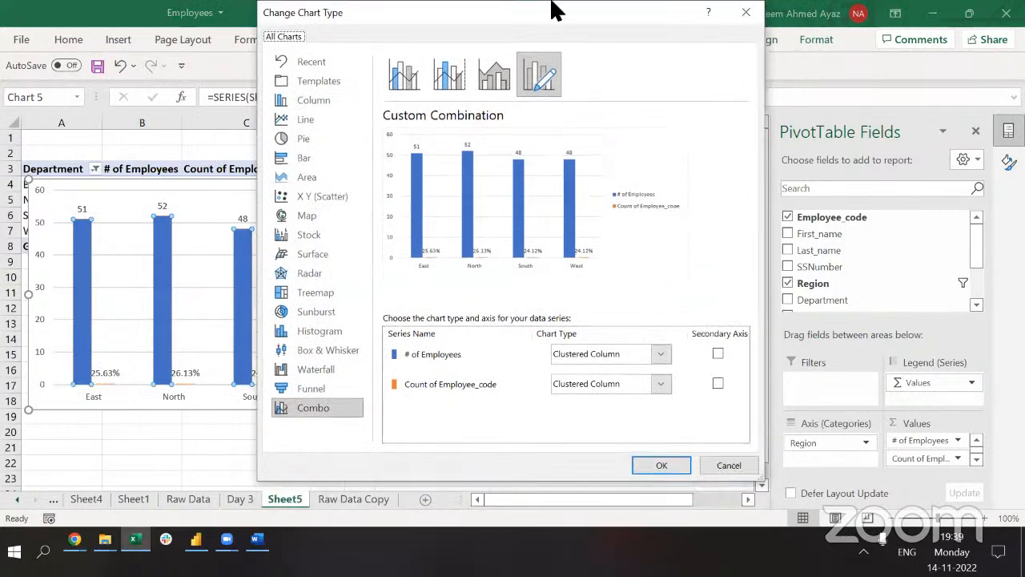
left_click(642, 380)
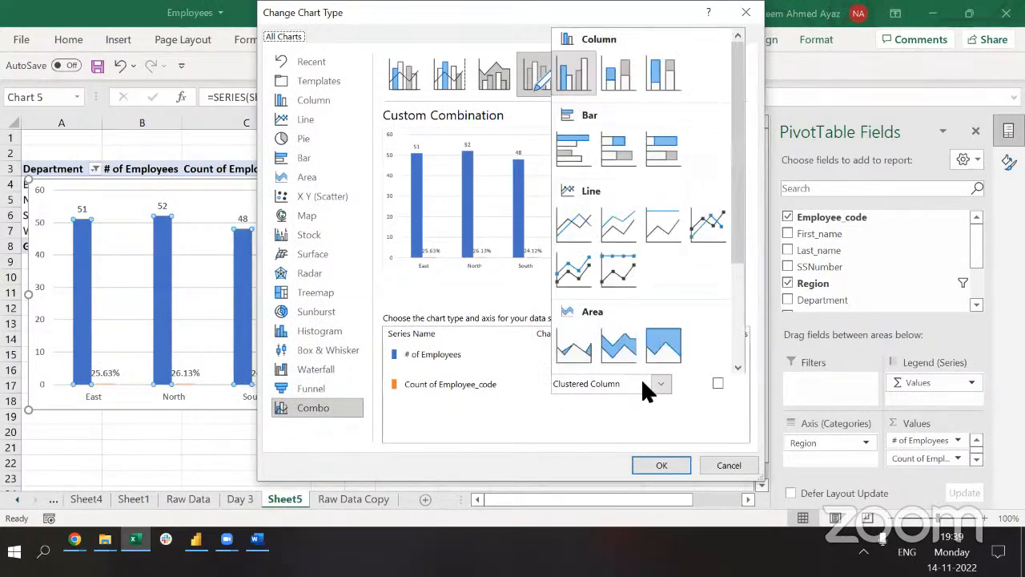
left_click(574, 220)
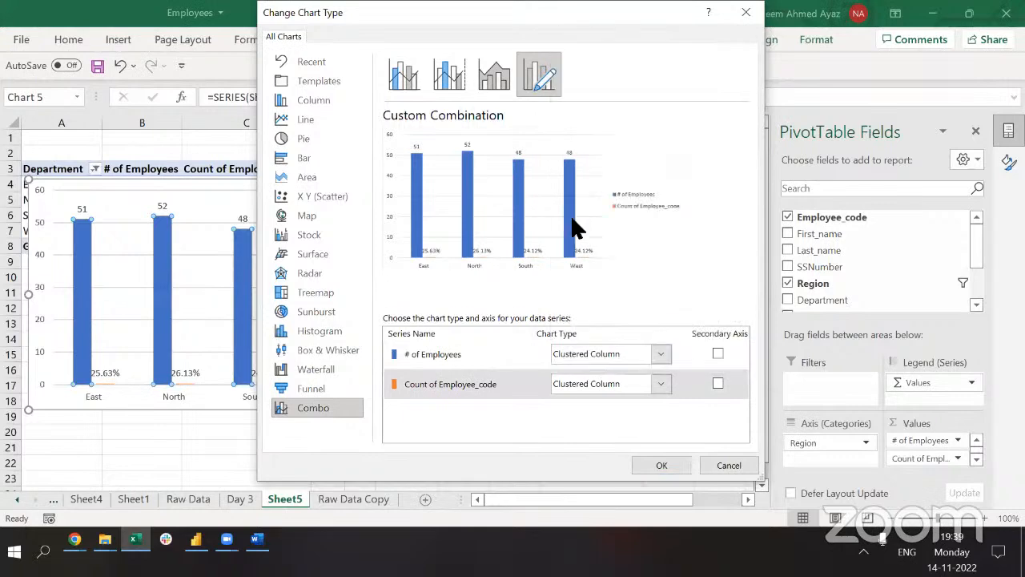
left_click(717, 383)
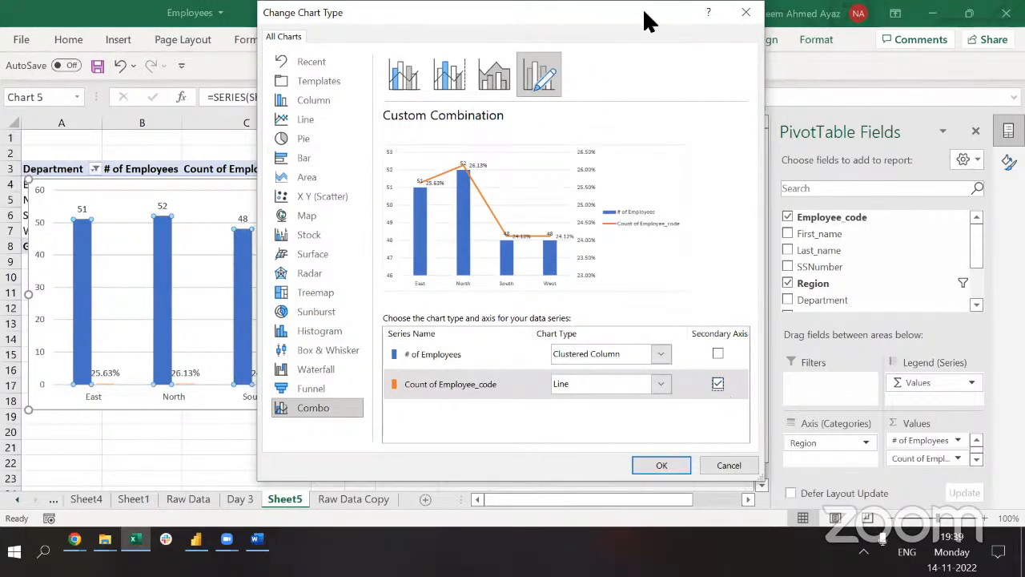
left_click_drag(619, 13, 604, 12)
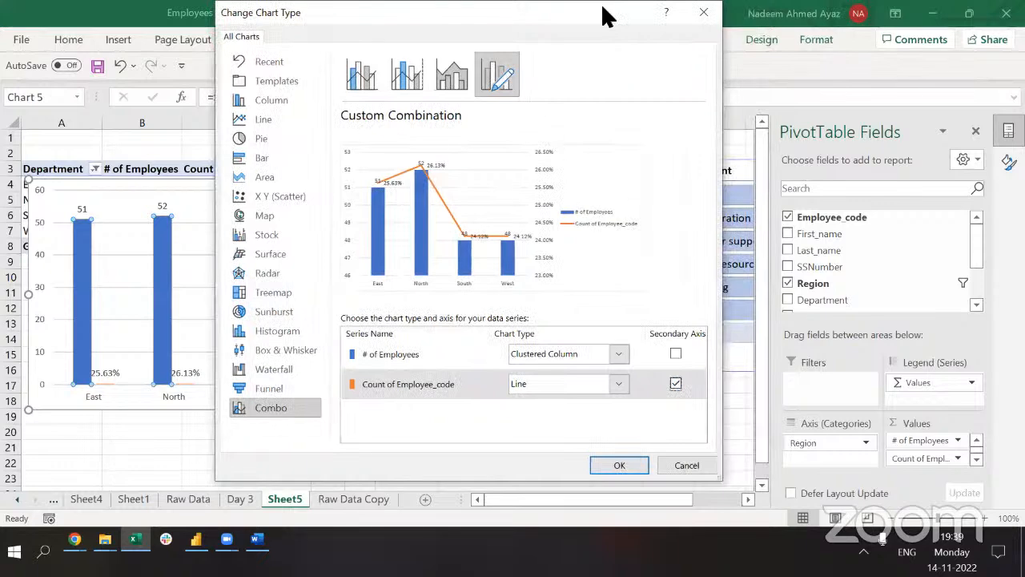
left_click(622, 463)
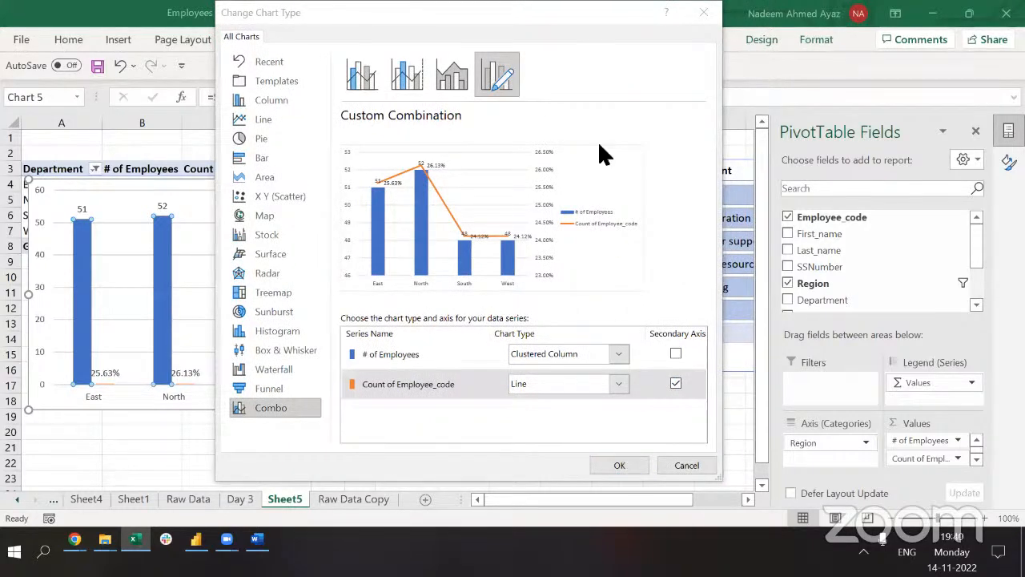
left_click_drag(604, 20, 690, 18)
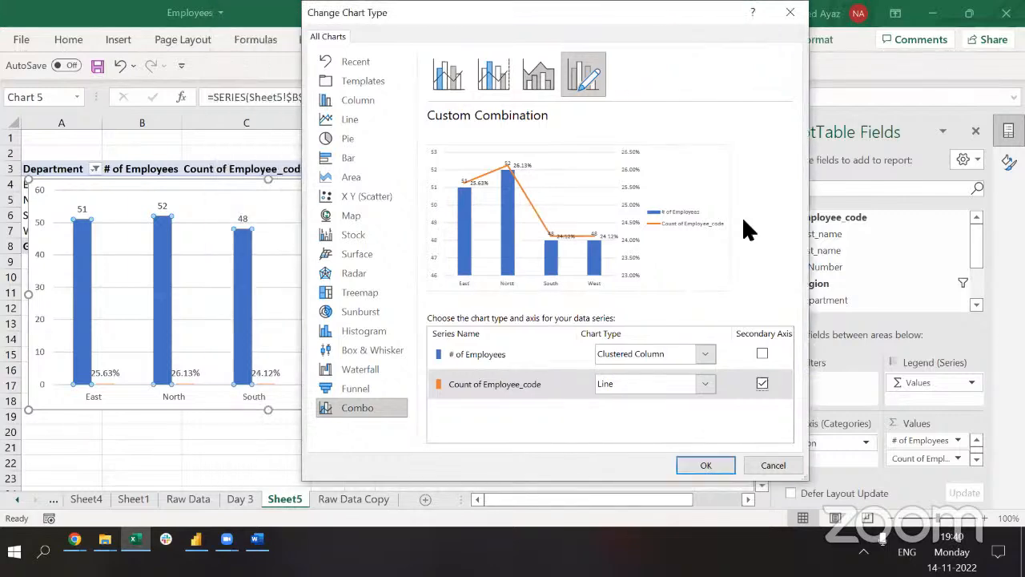
left_click(721, 460)
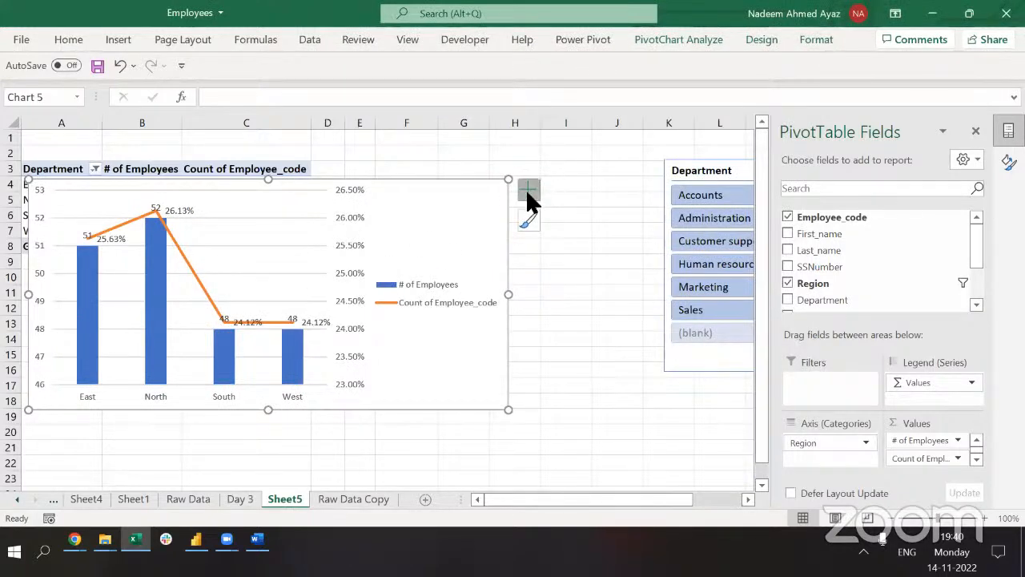
Replace the pivot chart's data labels and legend with a data table.
left_click(527, 190)
left_click(561, 263)
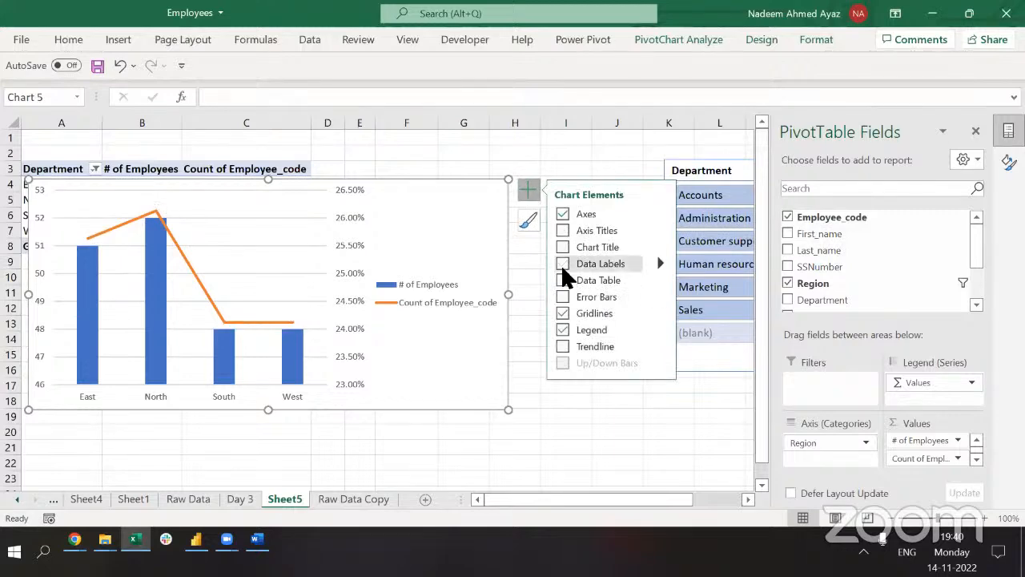
left_click(563, 280)
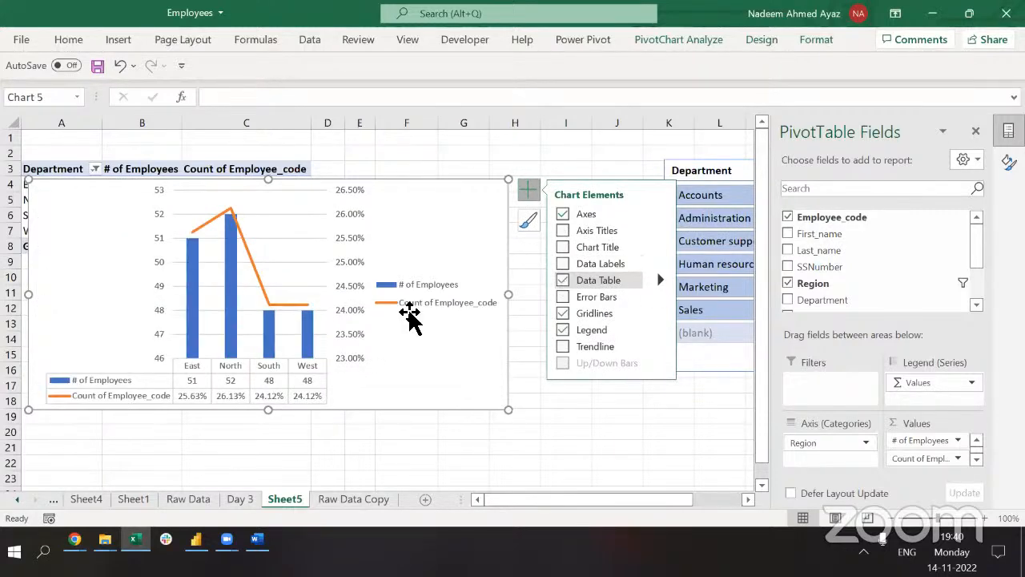
left_click(395, 285)
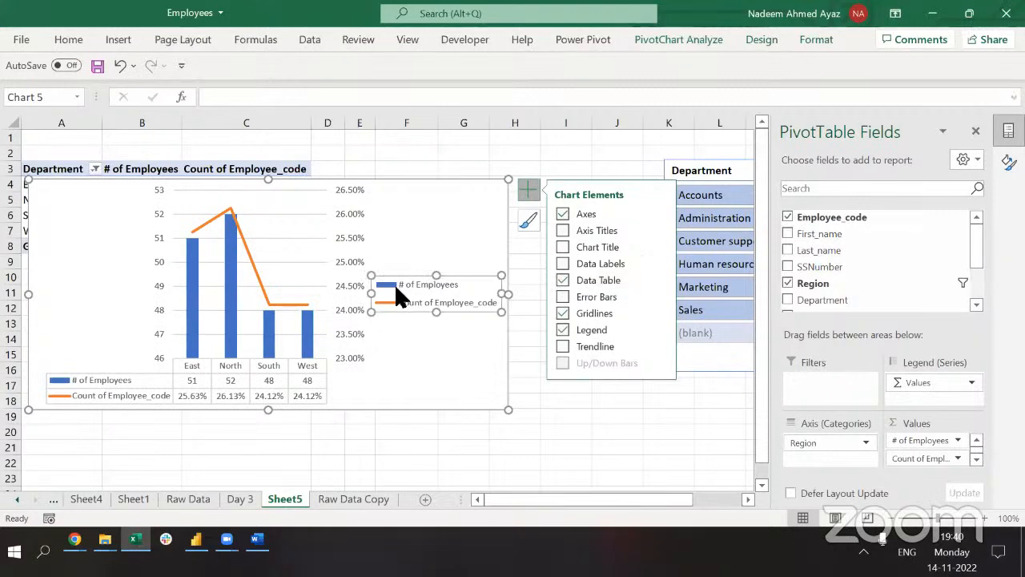
key("Delete")
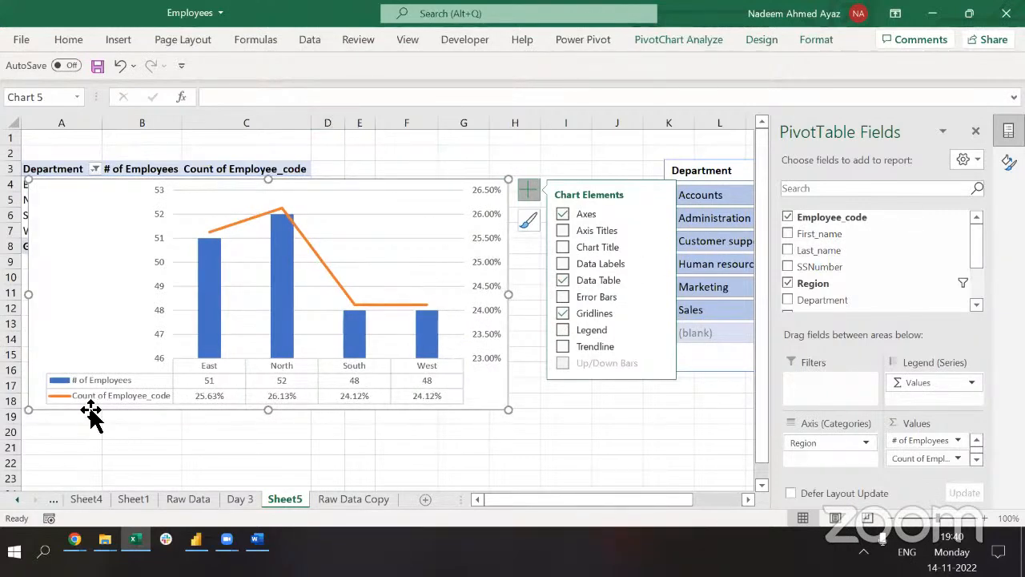
Rename the pivot table's Count of Employee_code column header in C3 to Contribution%.
left_click(236, 168)
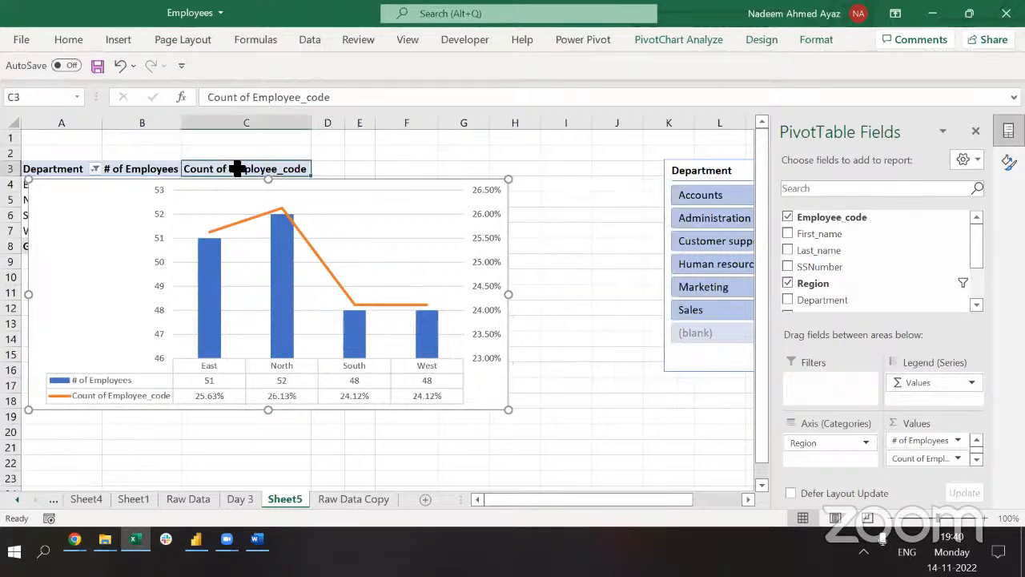
type("Contribution%")
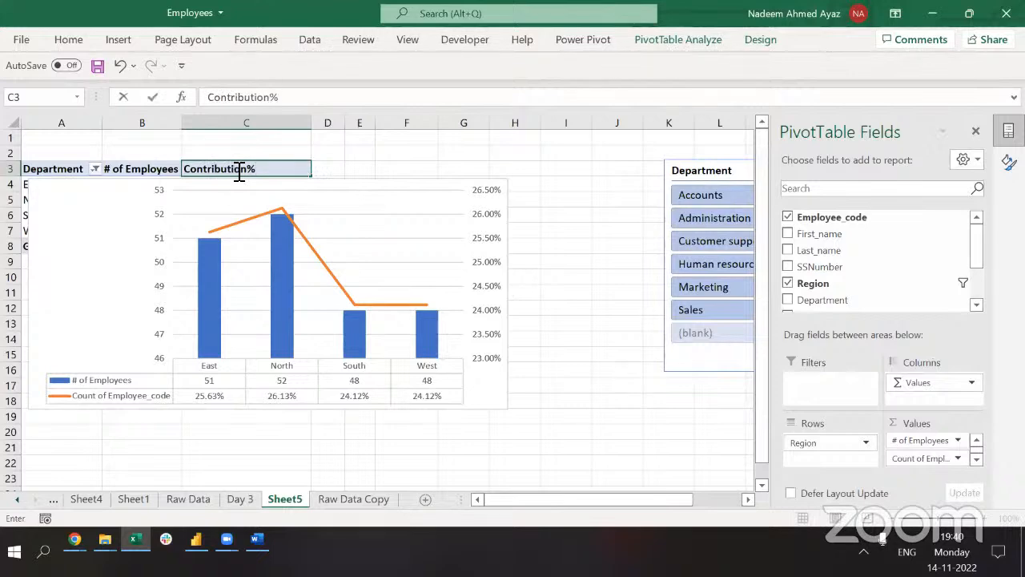
key("Return")
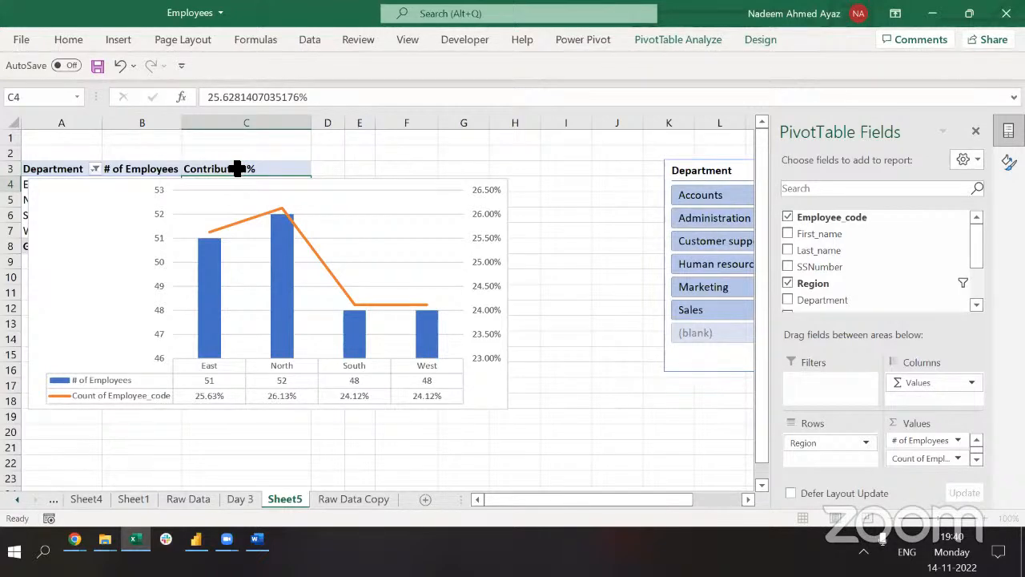
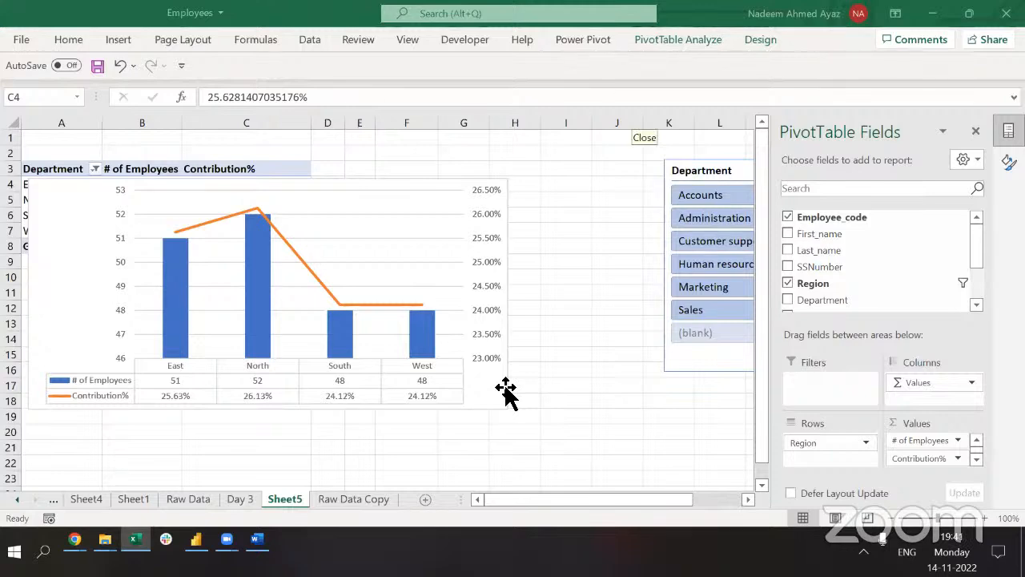
Delete the pivot chart's horizontal gridlines and move the chart down to start around row 7.
left_click(353, 245)
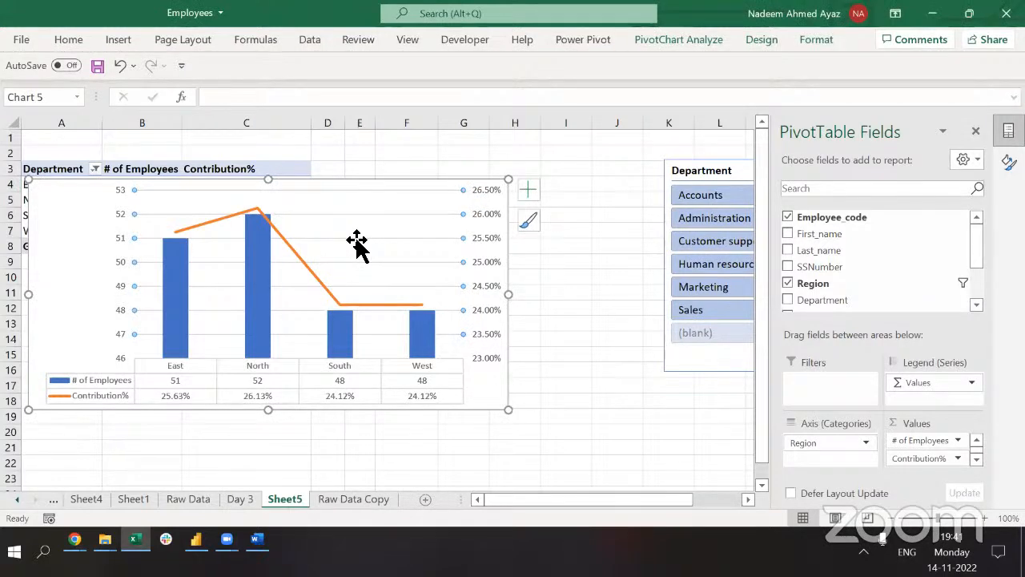
key("Delete")
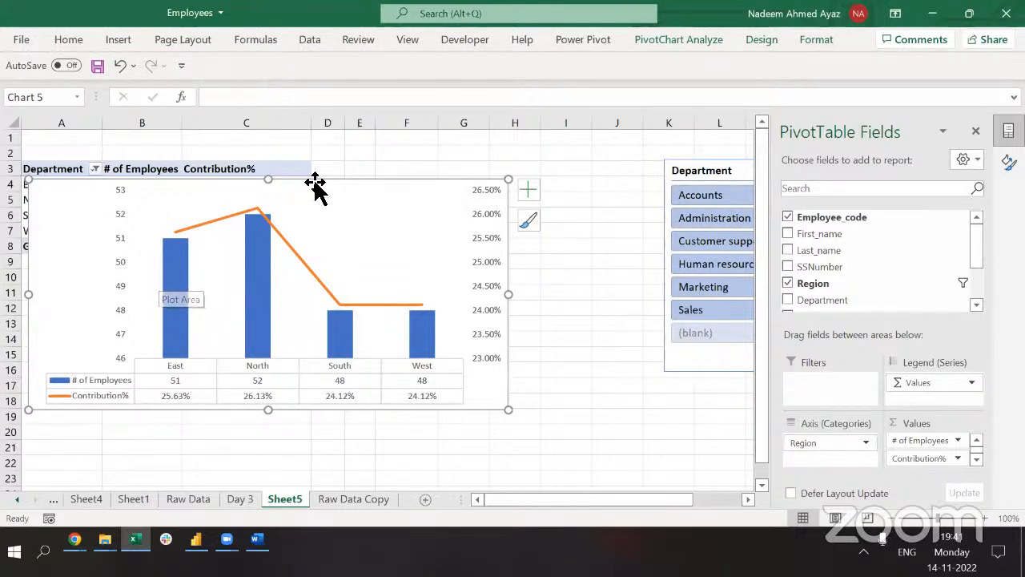
left_click_drag(315, 184, 322, 229)
left_click(324, 234)
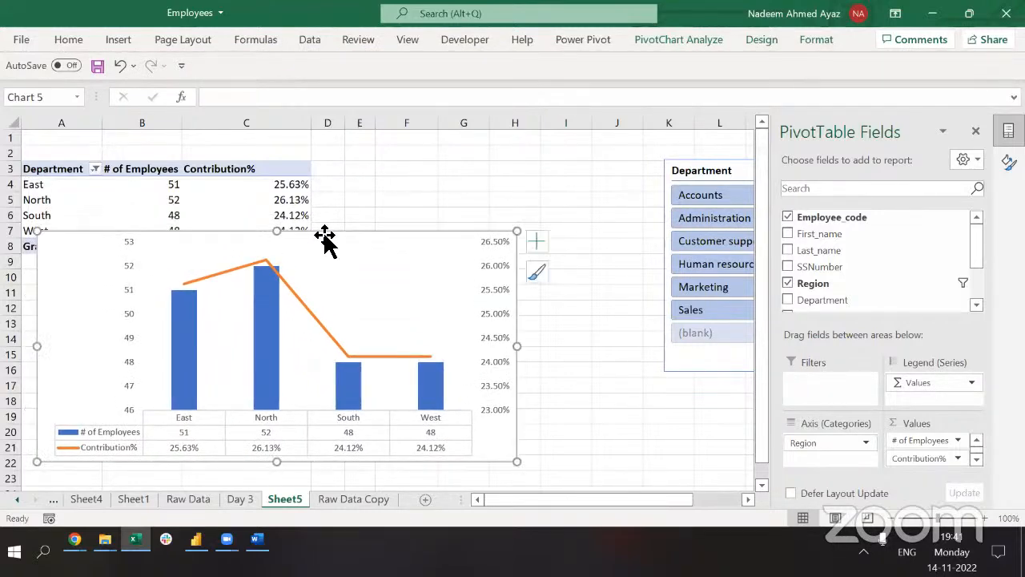
Check the Show Values As calculation set for the Contribution% field and close its settings without changes.
left_click(917, 460)
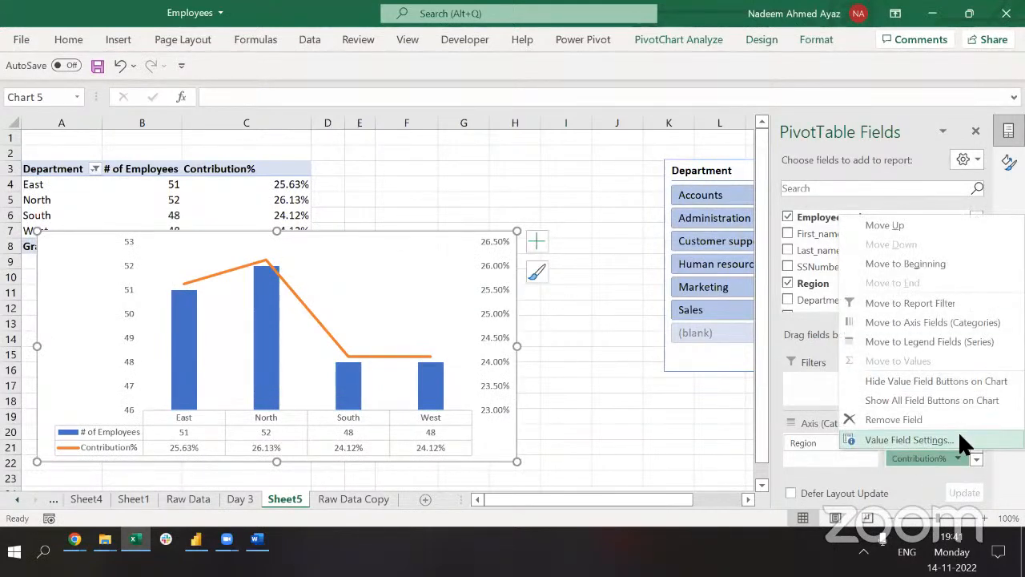
left_click(960, 438)
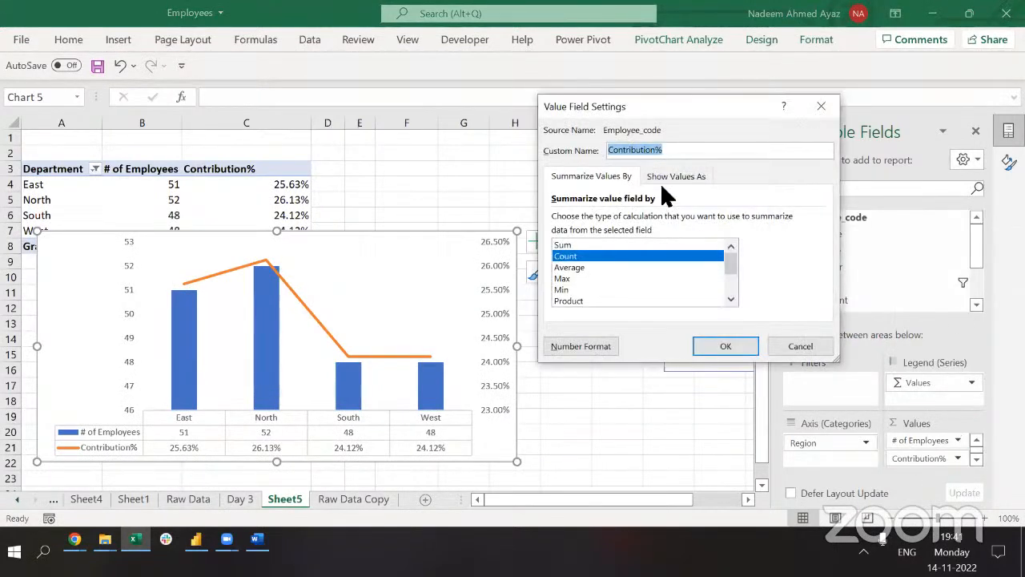
left_click(677, 175)
left_click(664, 215)
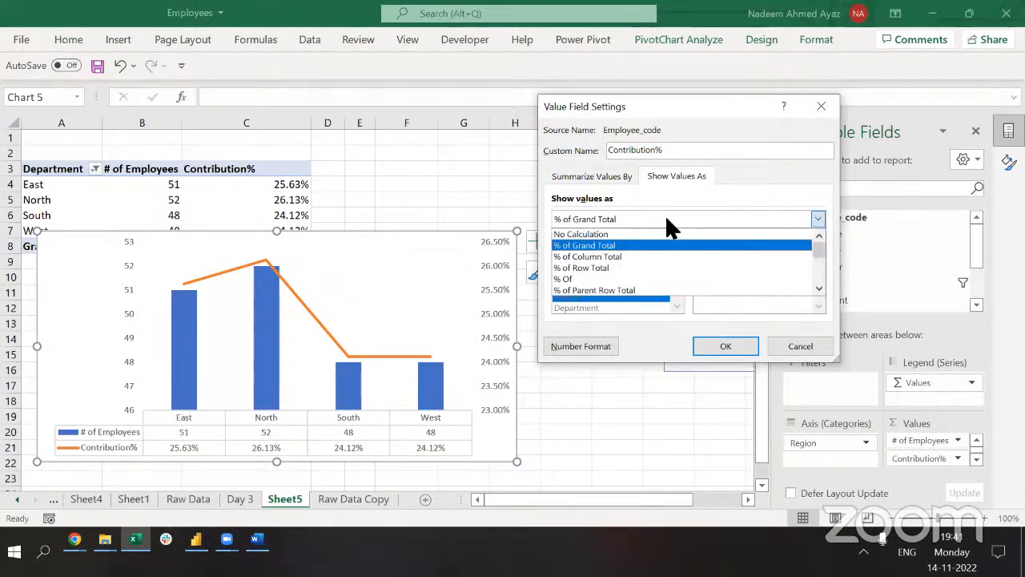
left_click(781, 346)
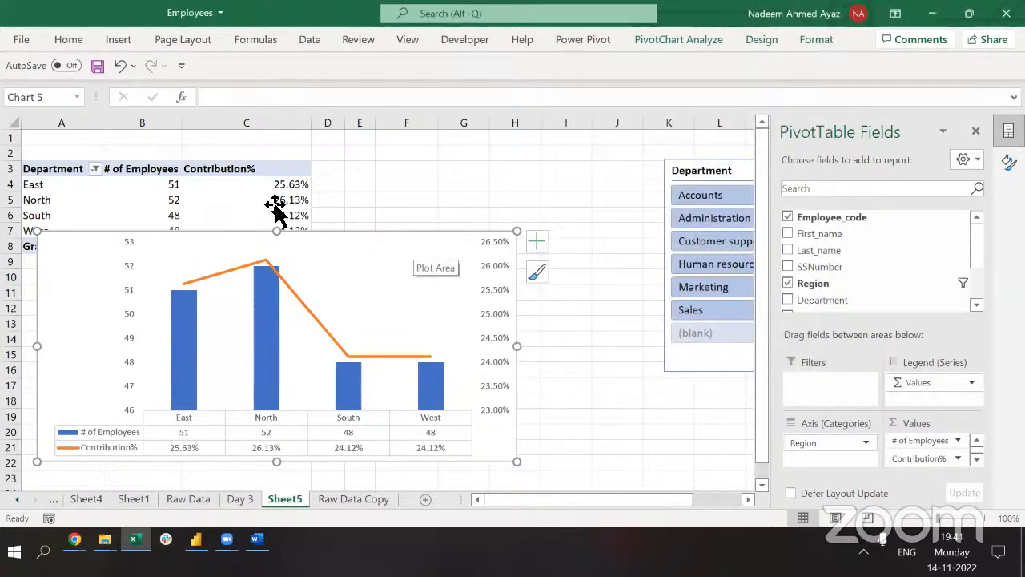
Move the pivot chart down below the pivot table so it starts around row 20.
left_click(392, 248)
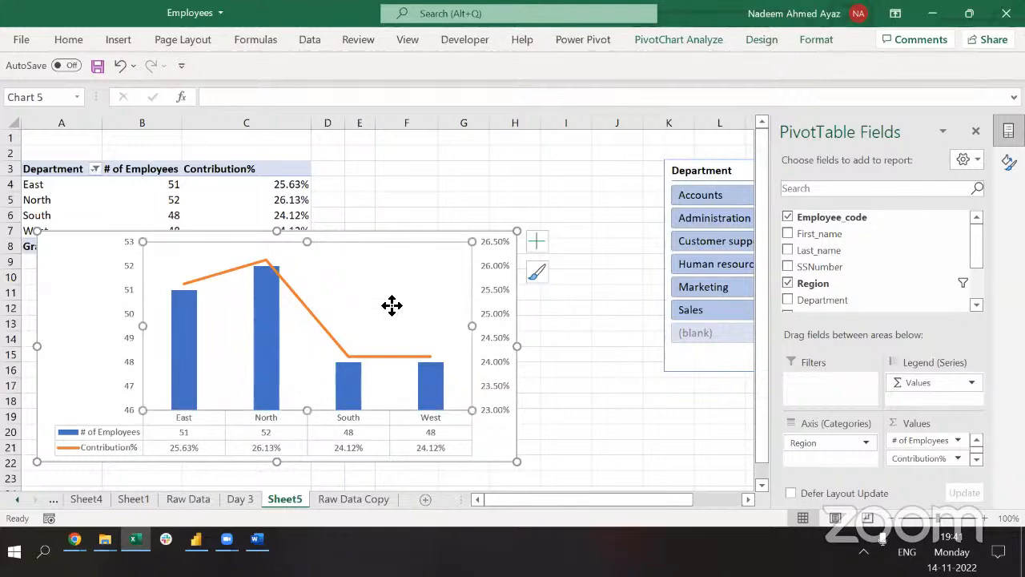
left_click_drag(387, 242, 386, 300)
left_click(387, 243)
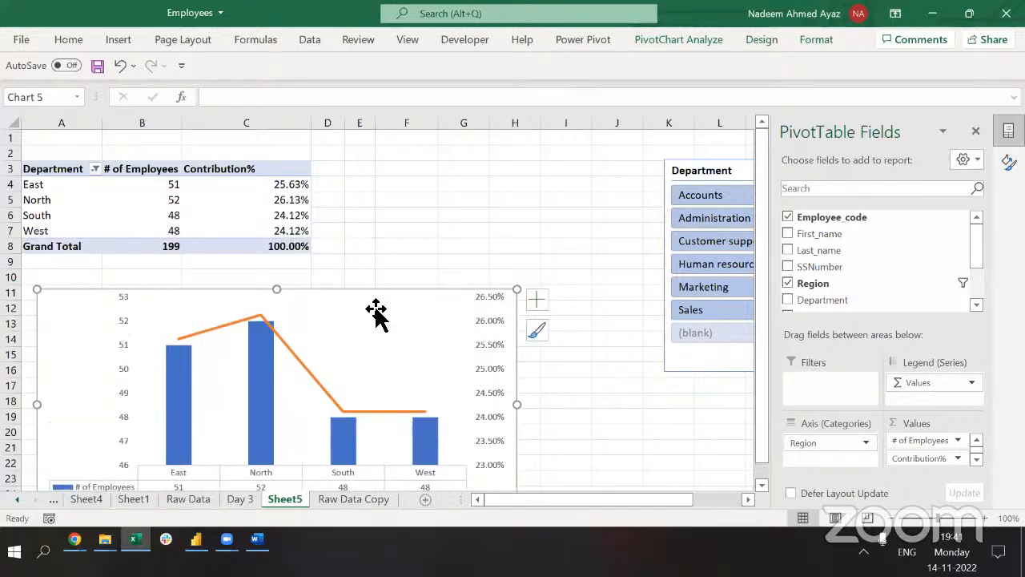
left_click(371, 363)
left_click_drag(371, 363, 371, 305)
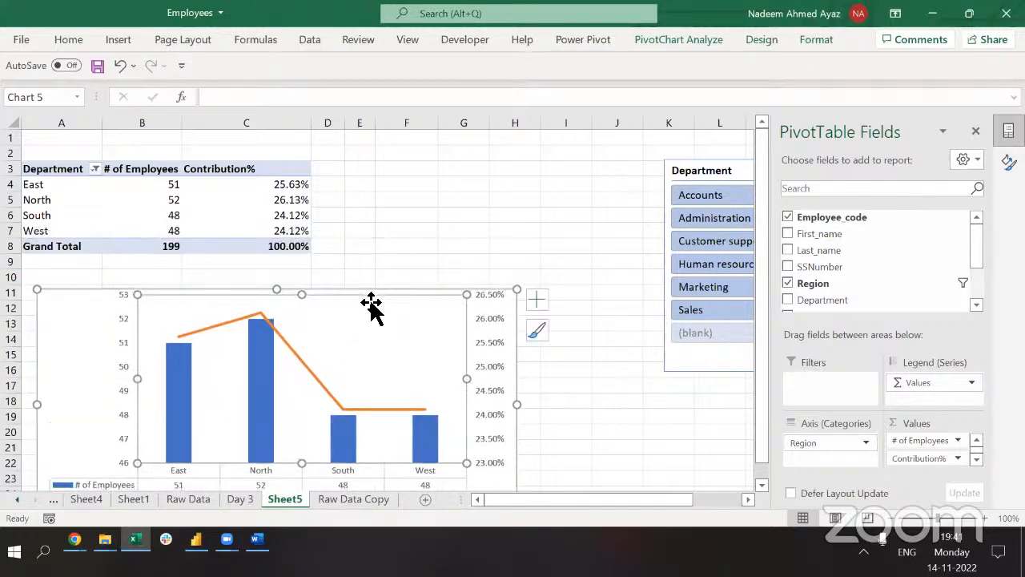
left_click_drag(83, 331, 80, 441)
Take # of Employees out of the pivot table and lay out Contribution% with Region in rows and Department in columns.
left_click(167, 198)
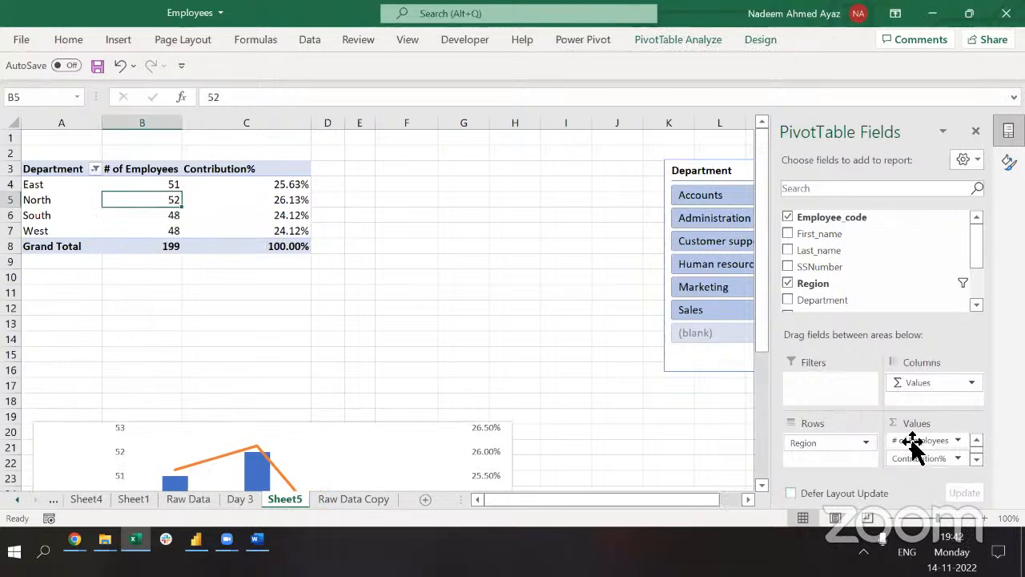
left_click_drag(911, 441, 953, 390)
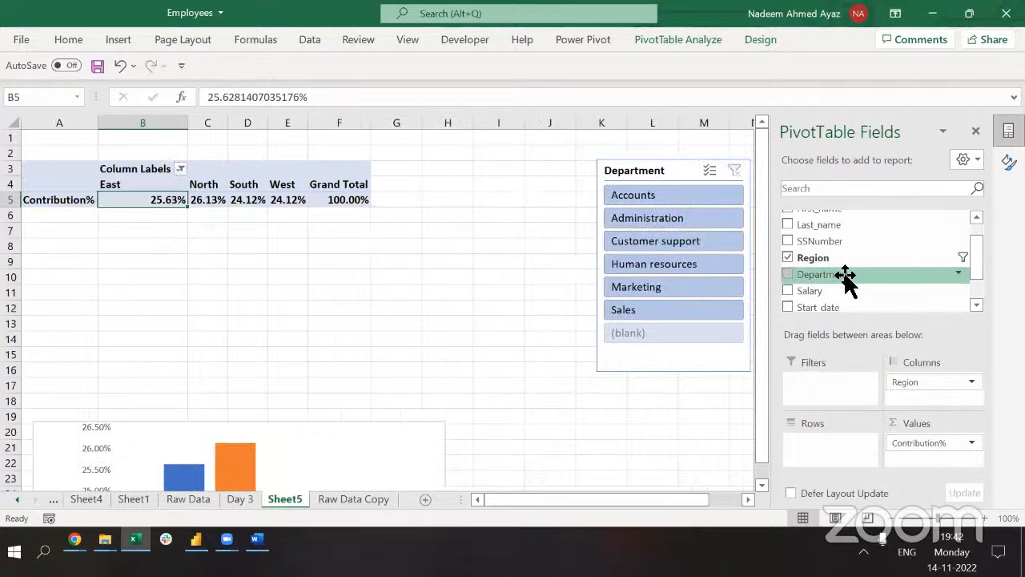
left_click_drag(843, 276, 848, 445)
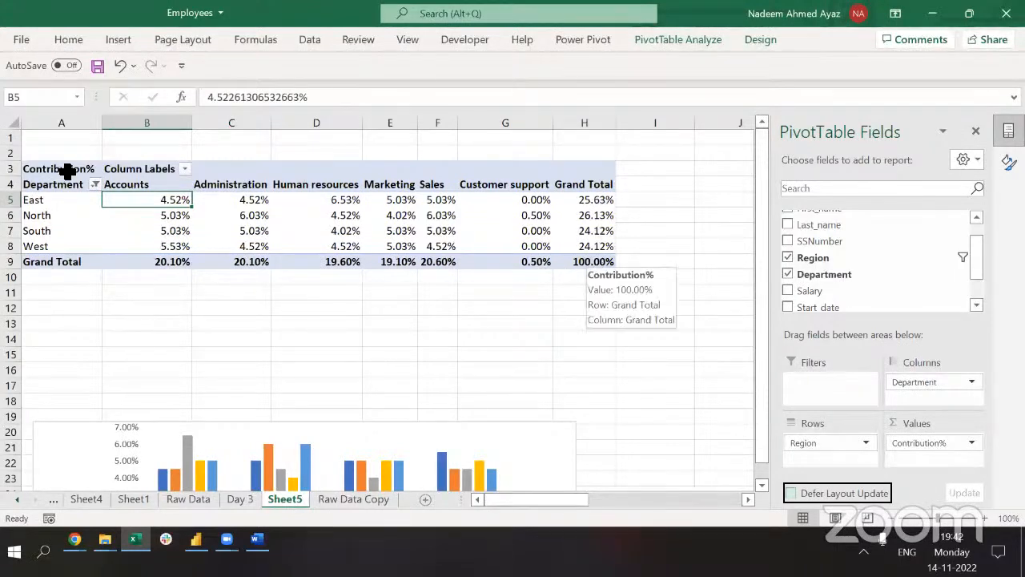
Change the Contribution% field's Show Values As calculation to % of Column Total.
left_click(939, 442)
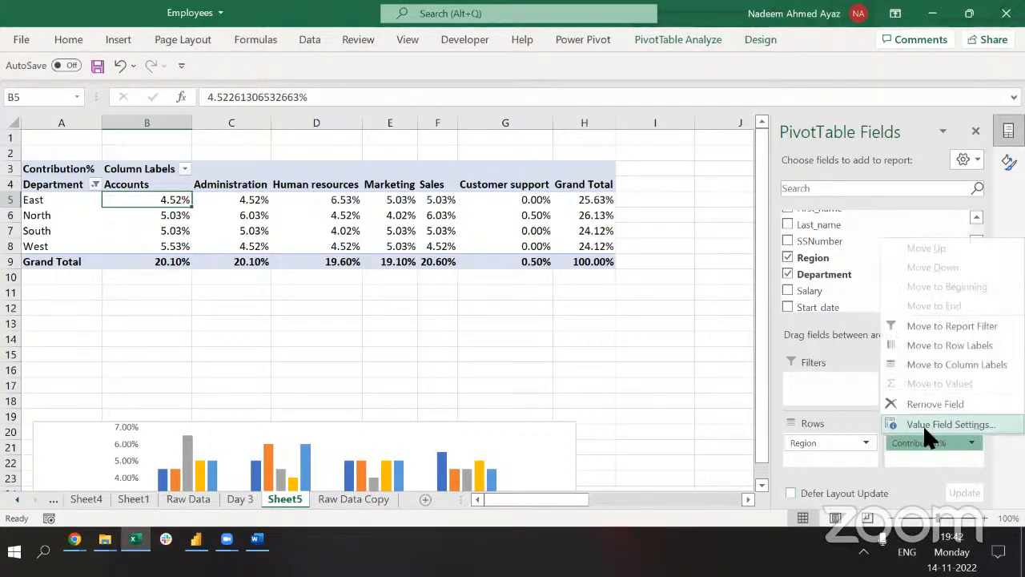
left_click(923, 424)
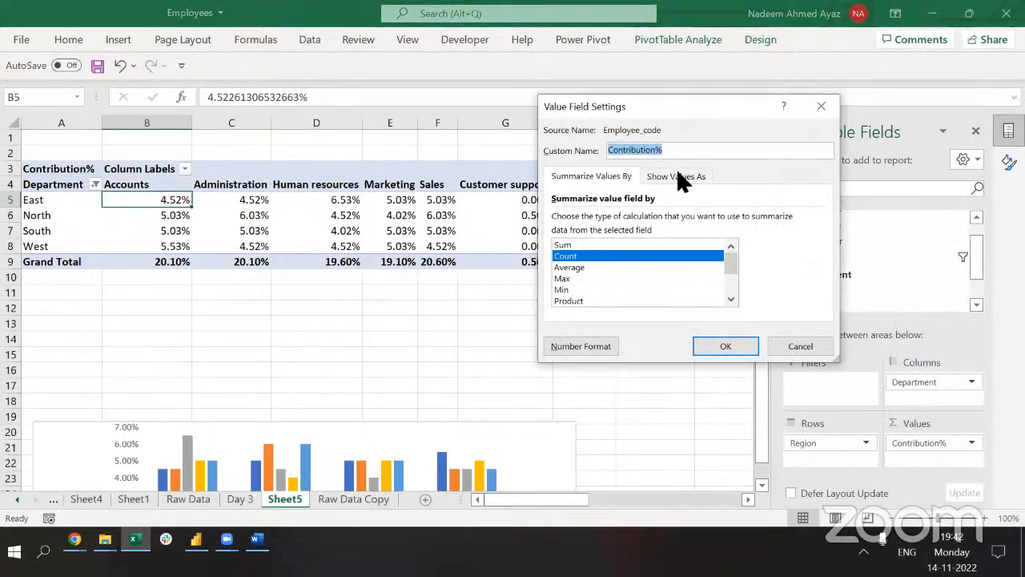
left_click(678, 176)
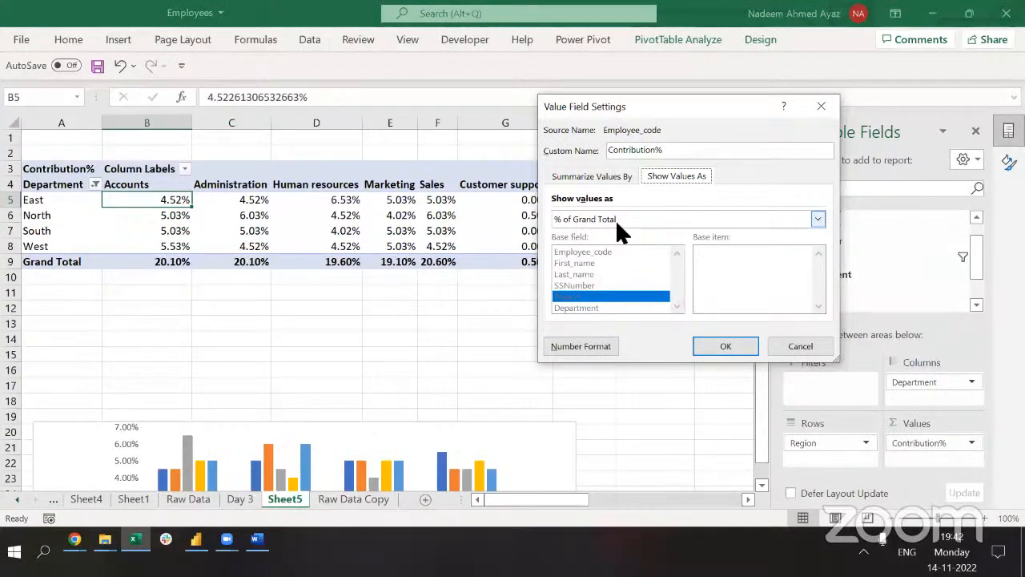
left_click(617, 225)
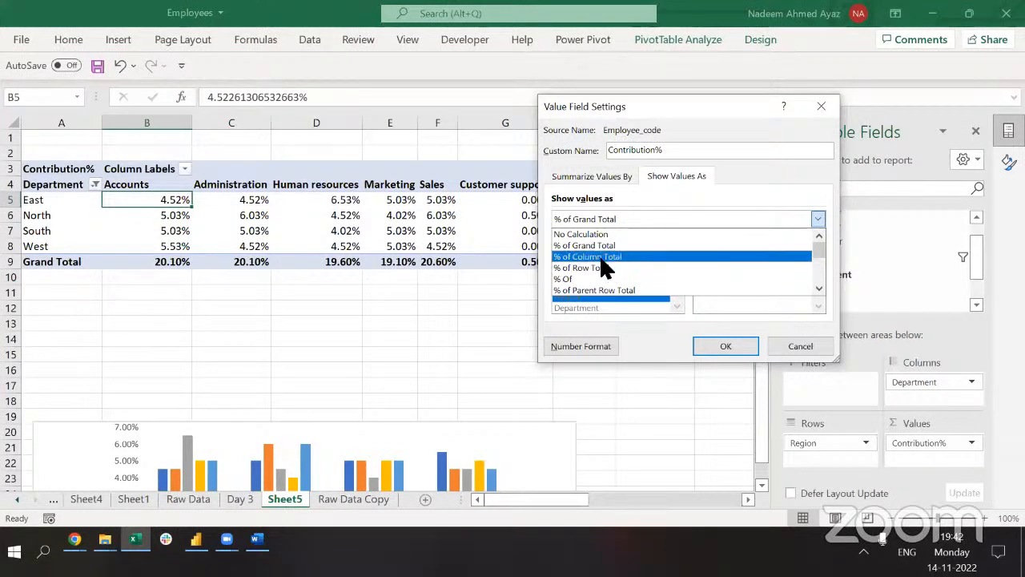
left_click(604, 256)
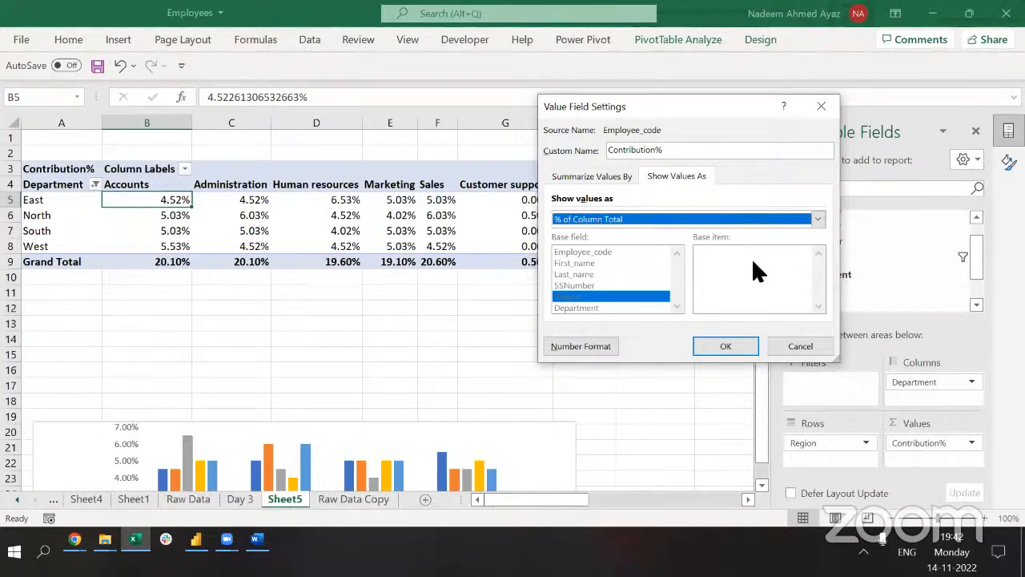
left_click(724, 348)
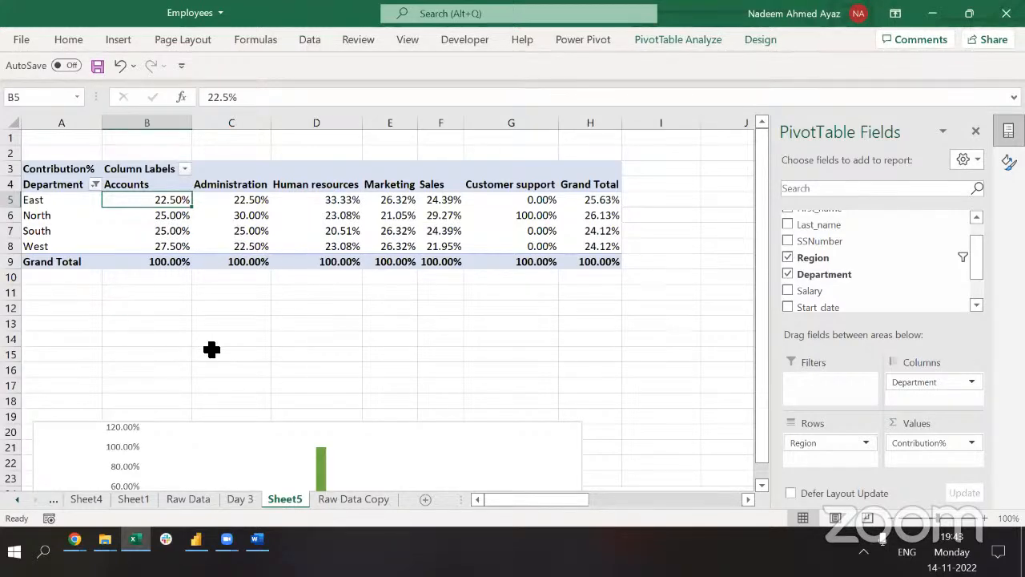
Add filters to the header row, Employee_code through 10% Bonus, on the Raw Data Copy sheet.
key("ctrl+Page_Down")
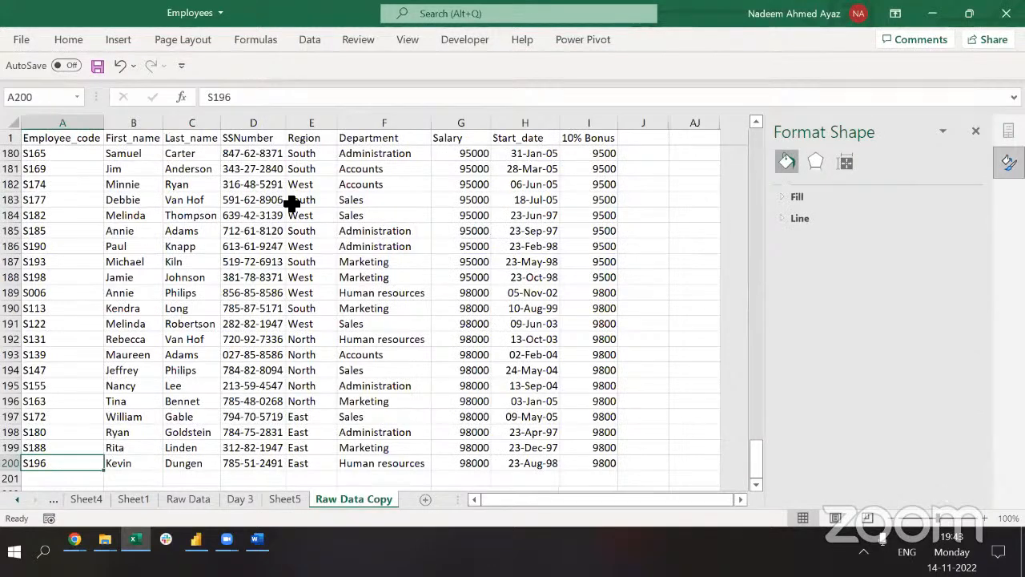
key("ctrl+Up")
key("ctrl+Right")
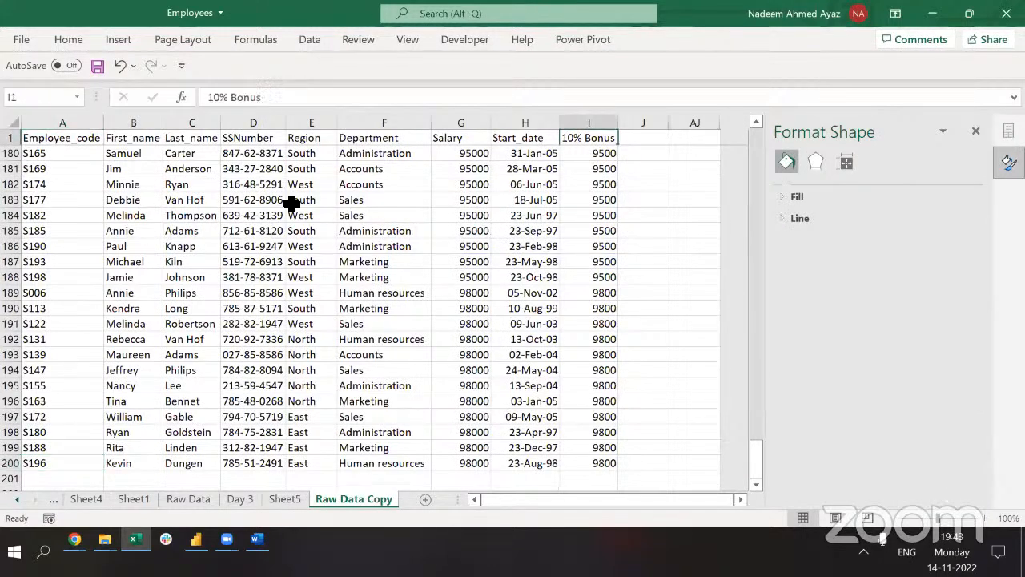
key("ctrl+shift+Left")
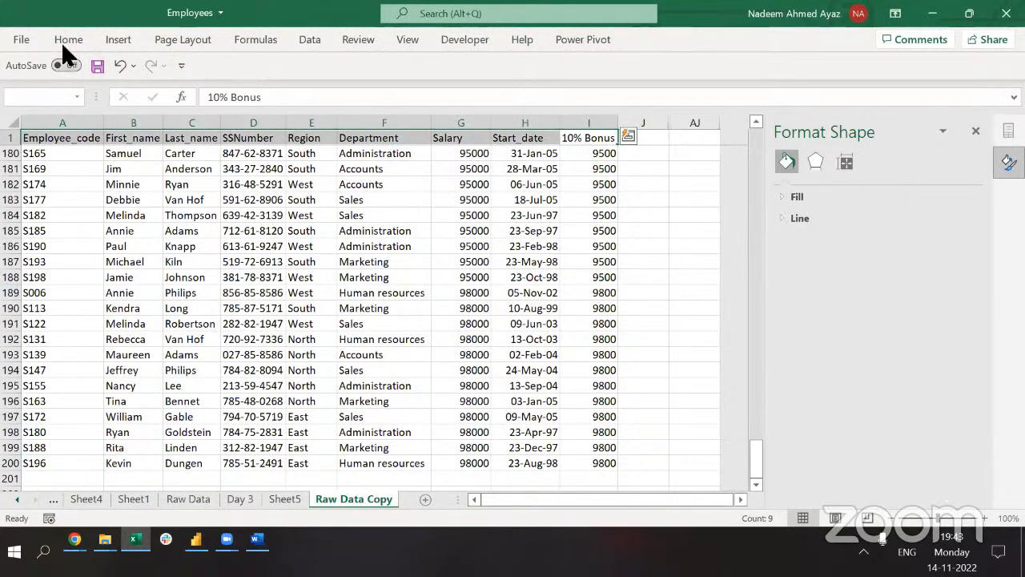
left_click(62, 45)
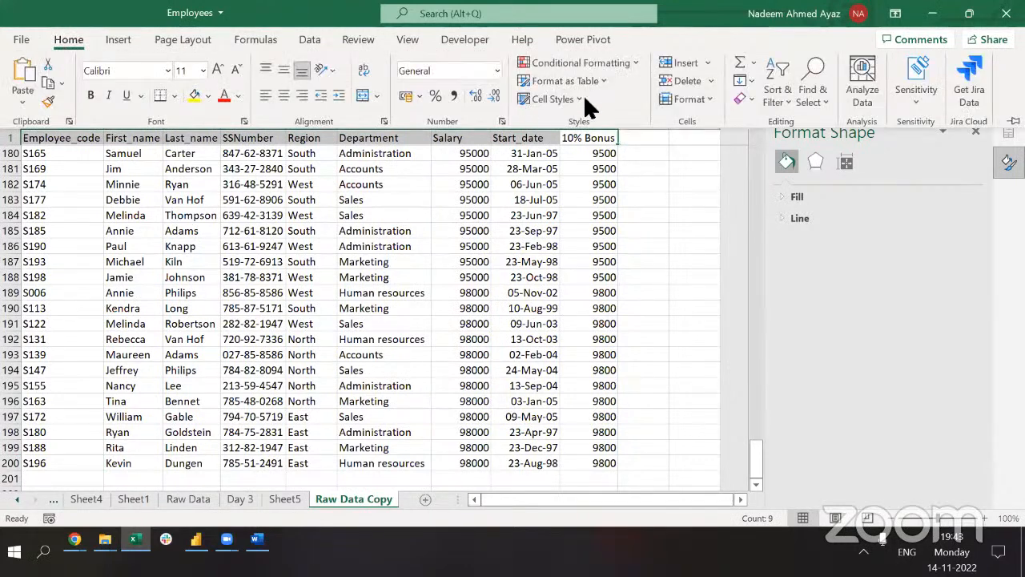
left_click(774, 71)
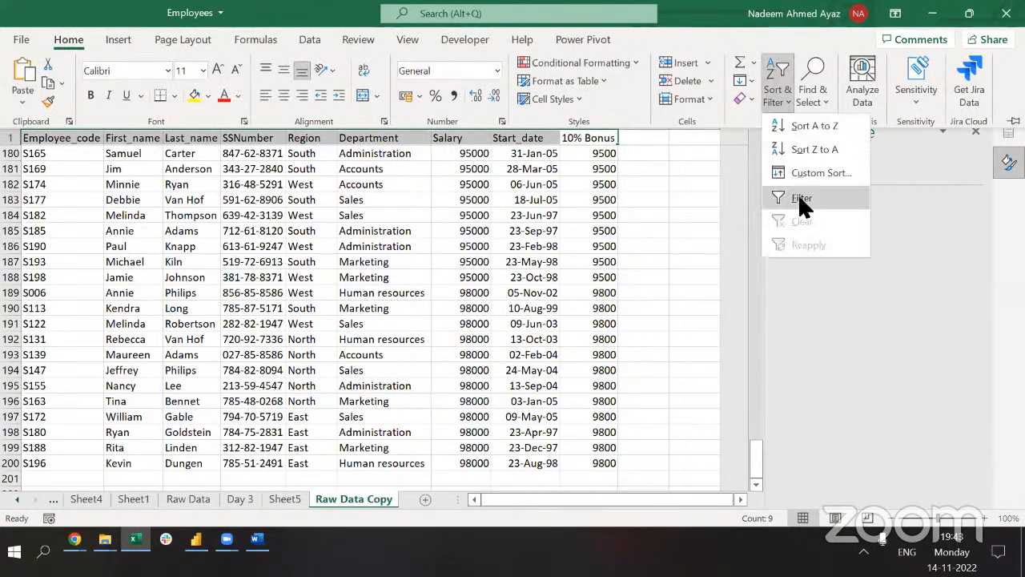
left_click(801, 200)
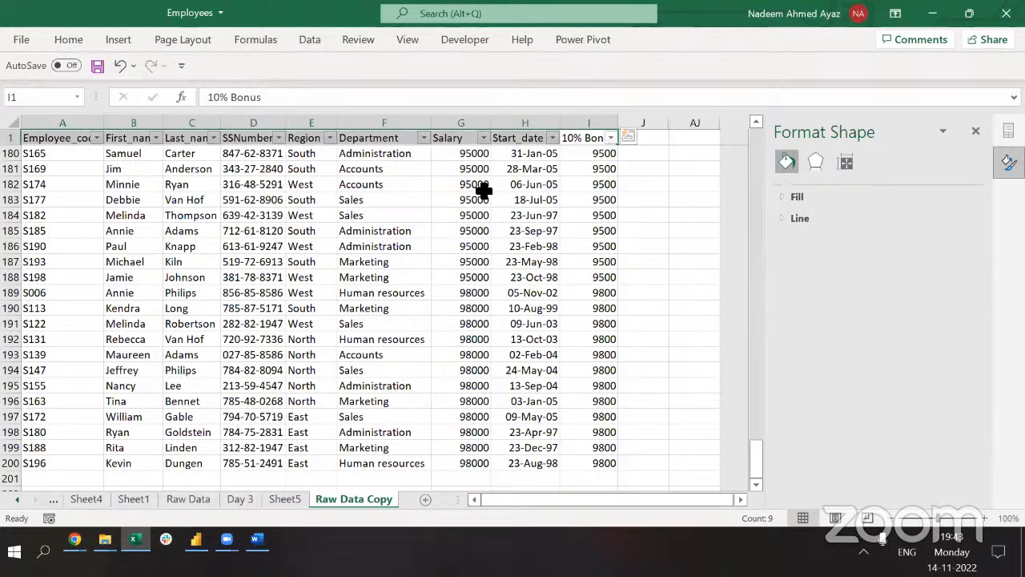
Filter the Region column of the raw data to show only East.
key("Left")
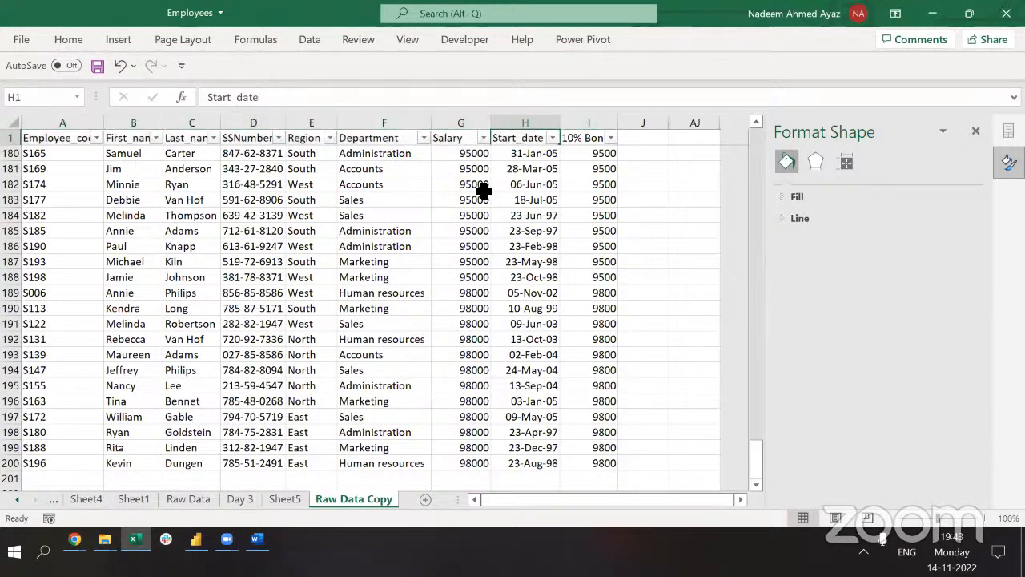
key("Left")
key("Left")
key("Left")
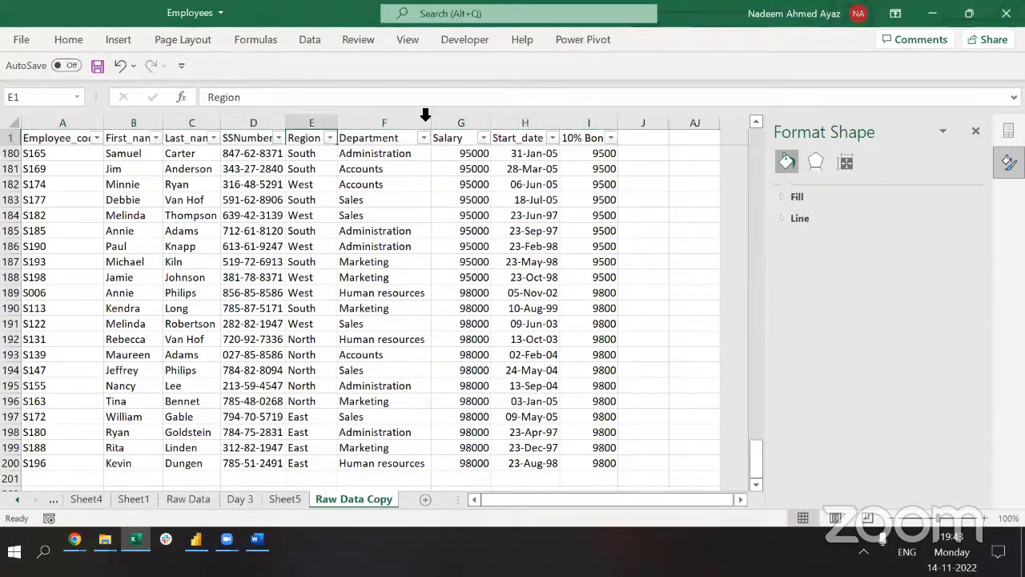
left_click(329, 140)
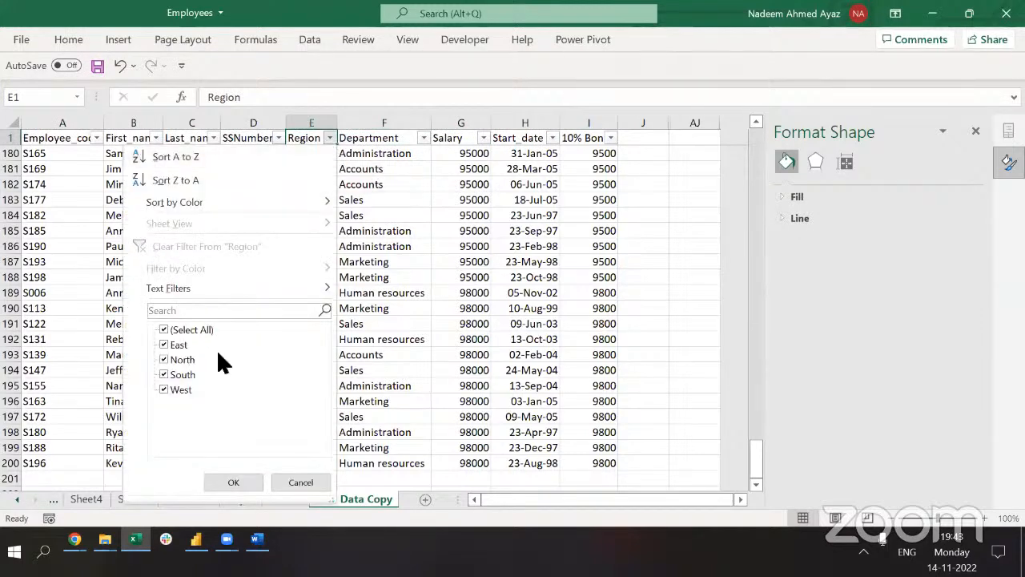
key("Tab")
key("Tab")
key("space")
key("Down")
key("space")
key("Return")
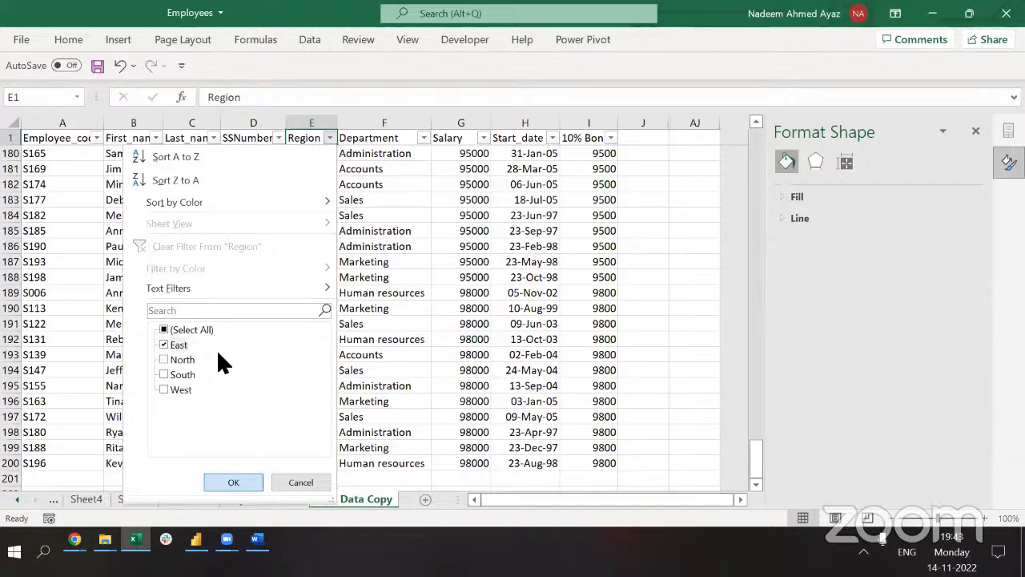
Check the East row in the Sheet5 pivot table and count the filtered East cells on Raw Data Copy.
key("ctrl+Page_Up")
key("Up")
key("Left")
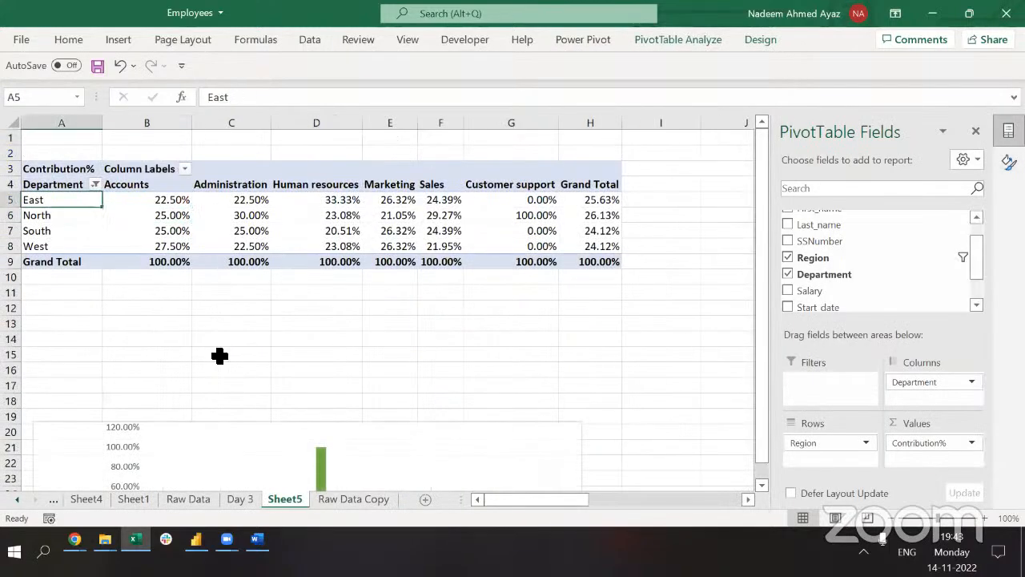
key("Right")
key("ctrl+Page_Down")
key("Down")
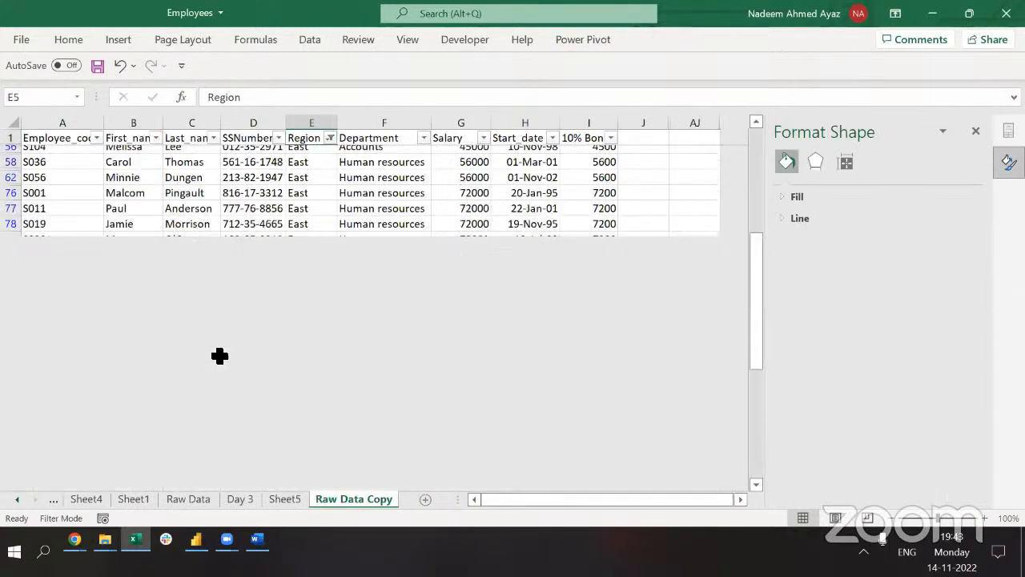
key("ctrl+shift+Down")
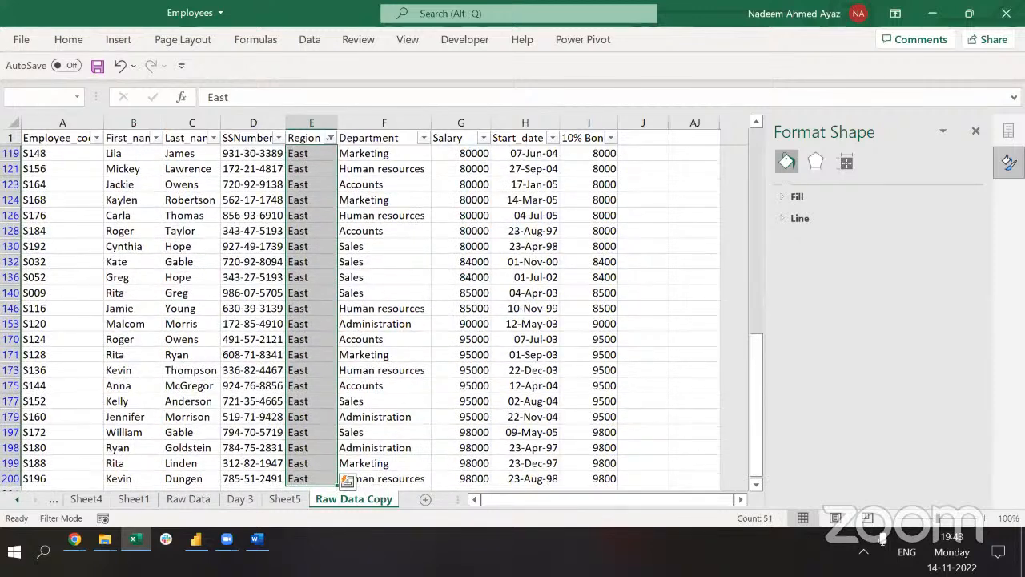
key("ctrl+Page_Up")
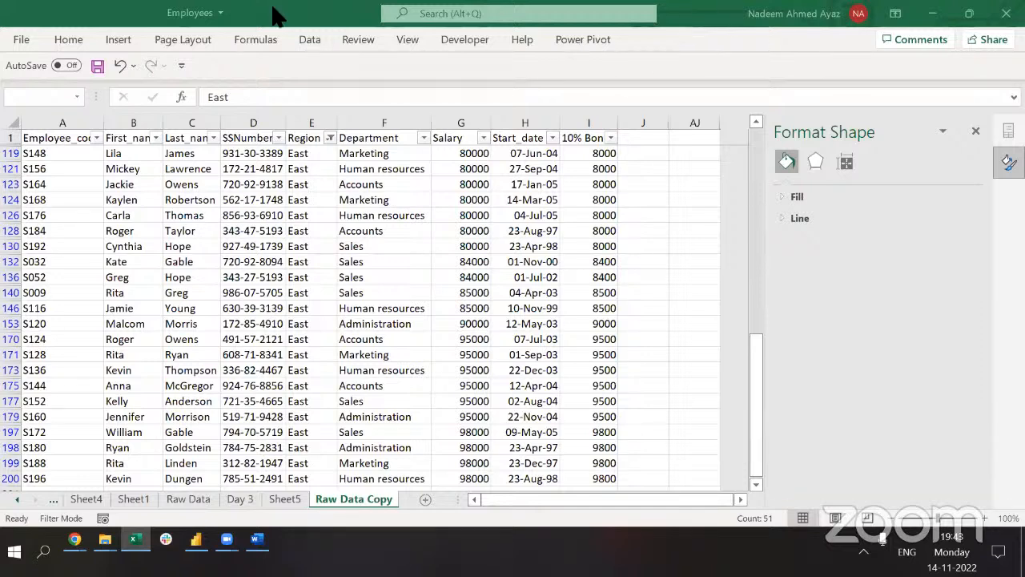
key("ctrl+space")
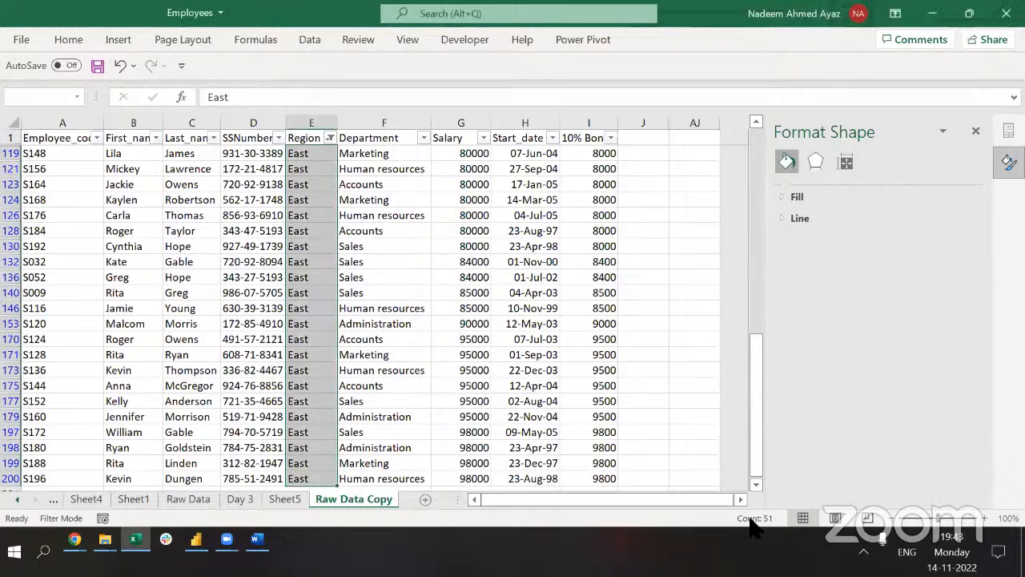
left_click(315, 245)
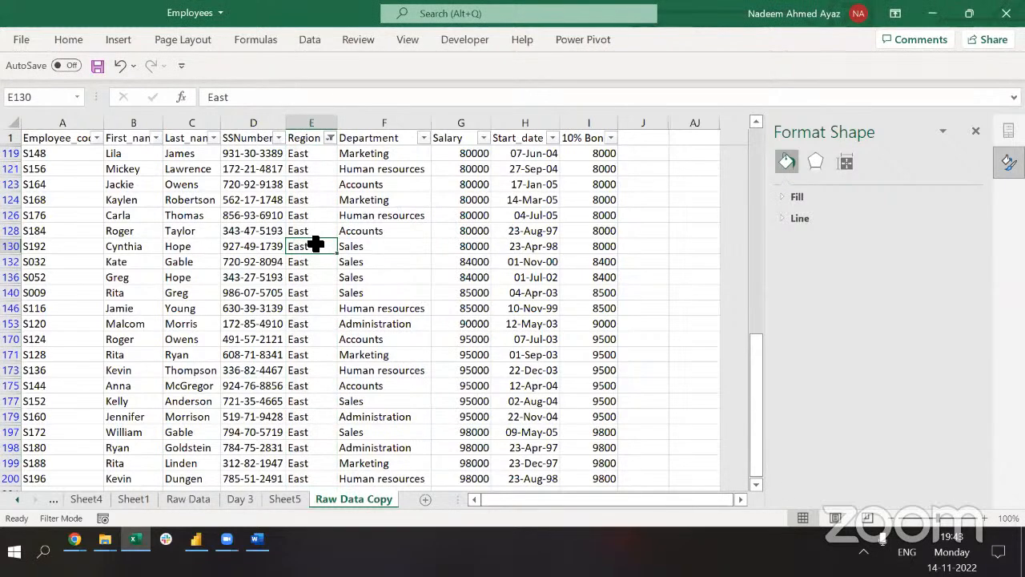
Filter the Department column of the raw data to show only Accounts, keeping the East region filter.
key("ctrl+Up")
key("Down")
key("Up")
key("Right")
key("alt+Down")
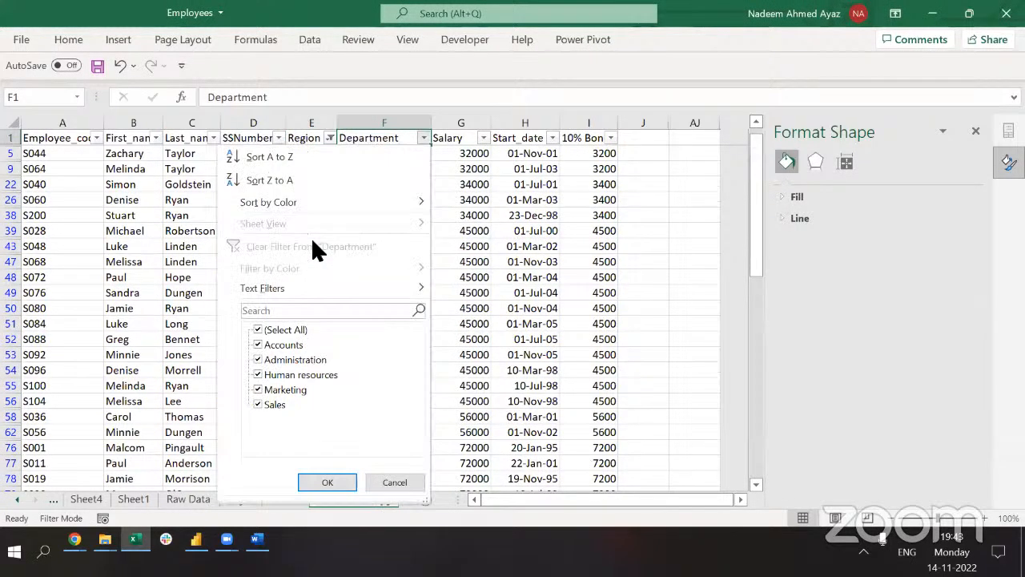
key("Down")
key("Down")
key("Down")
key("Down")
key("Down")
key("Down")
key("Down")
key("Down")
key("Down")
key("space")
key("Down")
key("space")
key("Return")
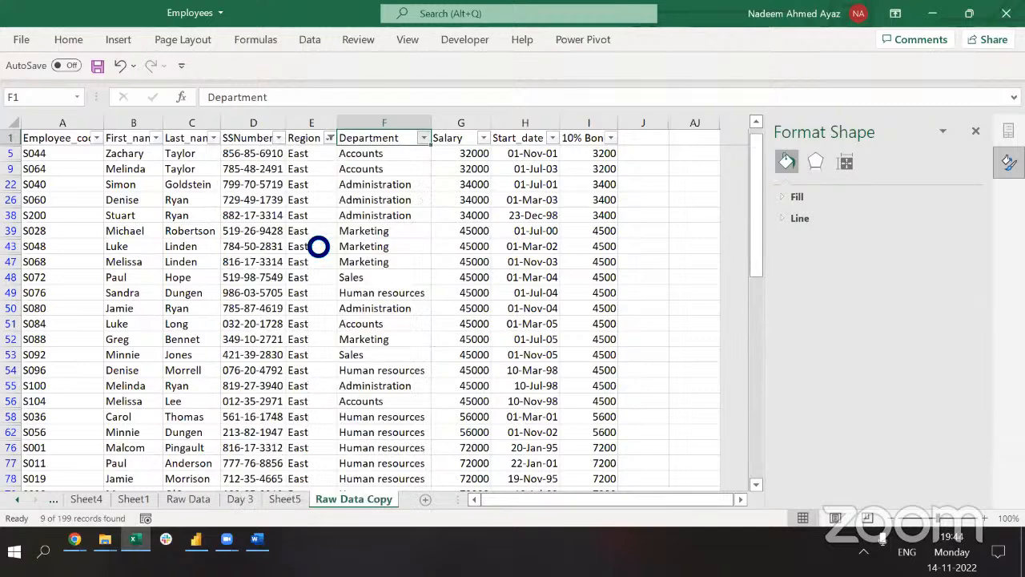
Compare the East and Accounts entry in the Sheet5 pivot table with the count of filtered records on Raw Data Copy.
key("ctrl+Page_Up")
key("Up")
key("Up")
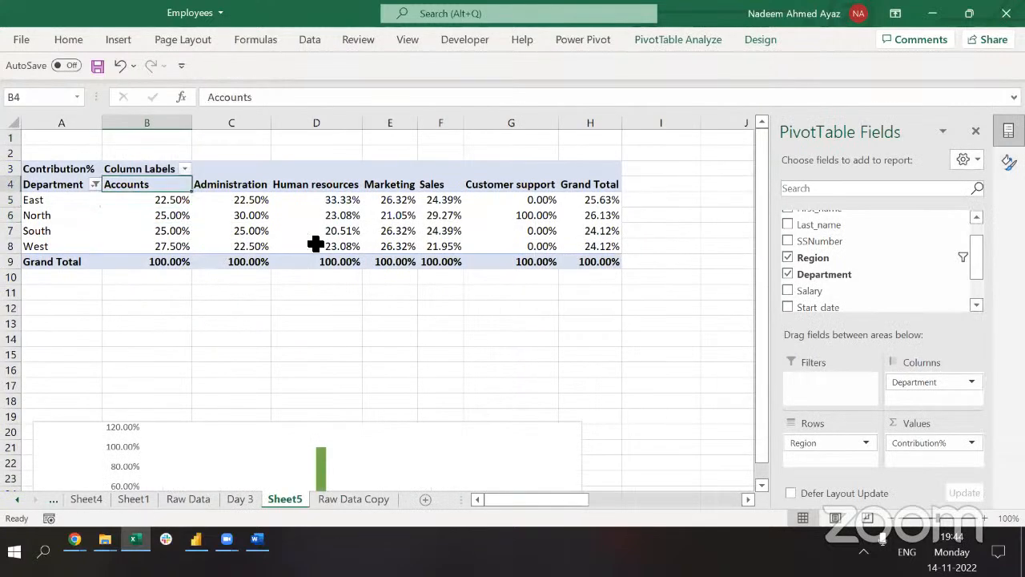
key("Down")
key("ctrl+Page_Down")
key("Left")
key("Down")
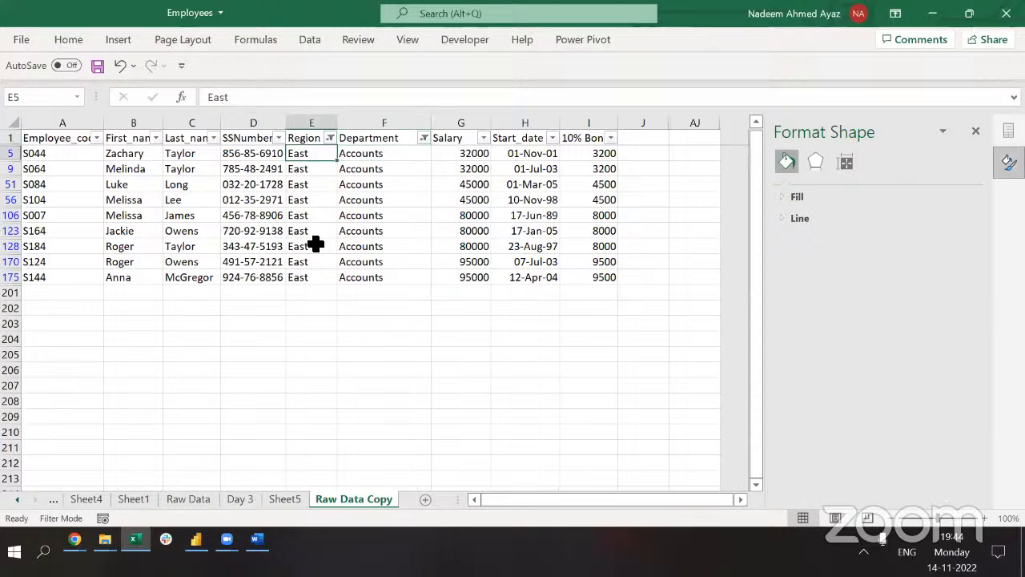
key("Right")
key("ctrl+shift+Down")
key("Up")
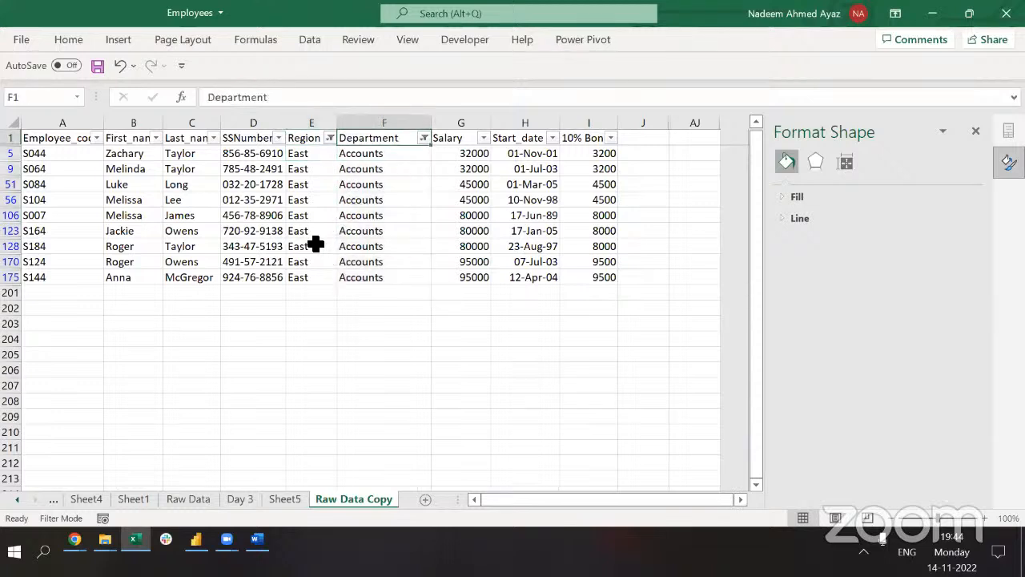
Select all regions again in the Region filter, leaving Department filtered to Accounts.
key("Down")
key("Up")
key("Left")
key("alt+Down")
key("Down")
key("Down")
key("Down")
key("Down")
key("Down")
key("Down")
key("Down")
key("Down")
key("Down")
key("Down")
key("Down")
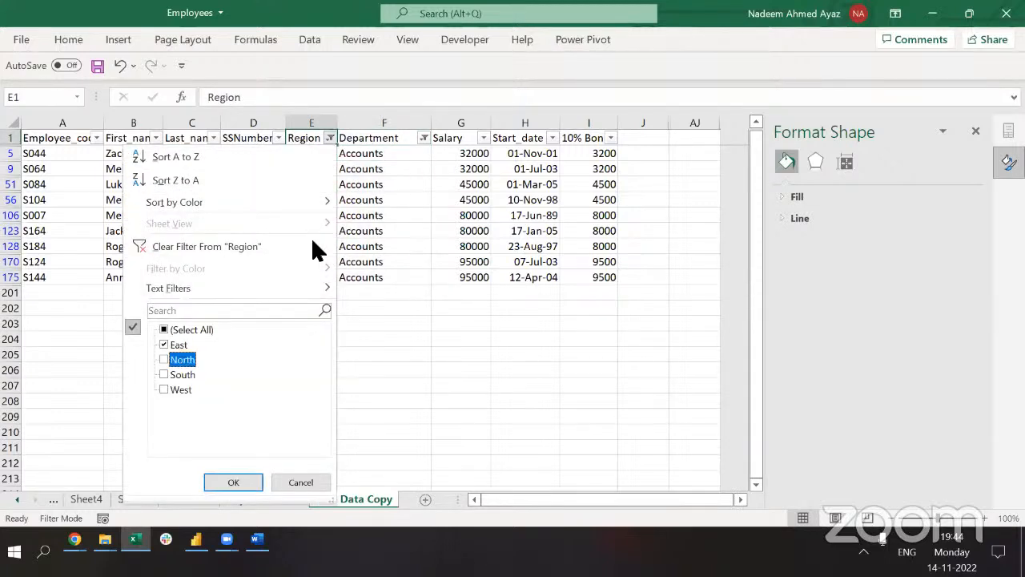
key("Up")
key("Up")
key("space")
key("Return")
Select every filtered Accounts cell in the Department column to count the Accounts employees.
key("Right")
key("Down")
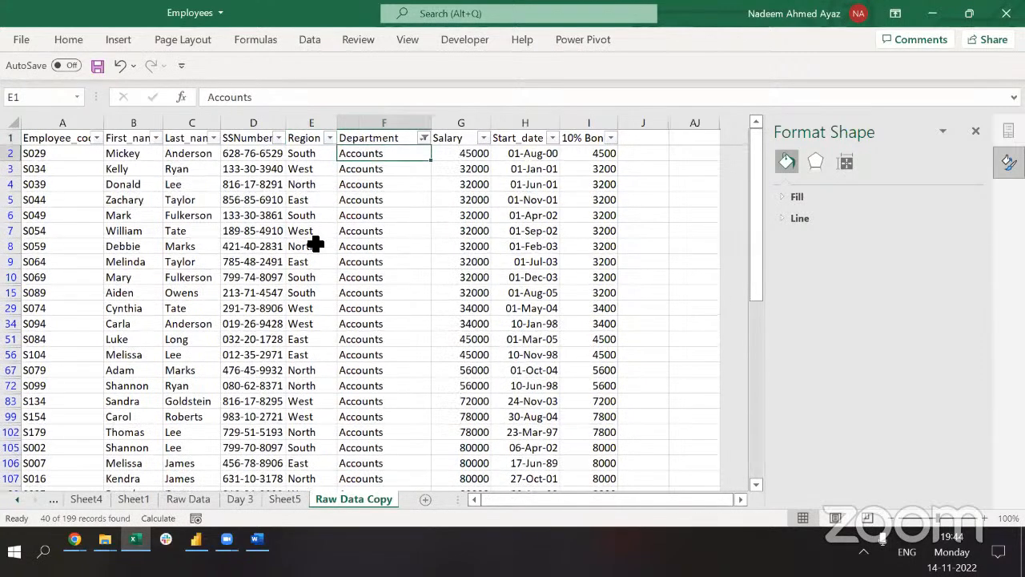
key("ctrl+shift+Down")
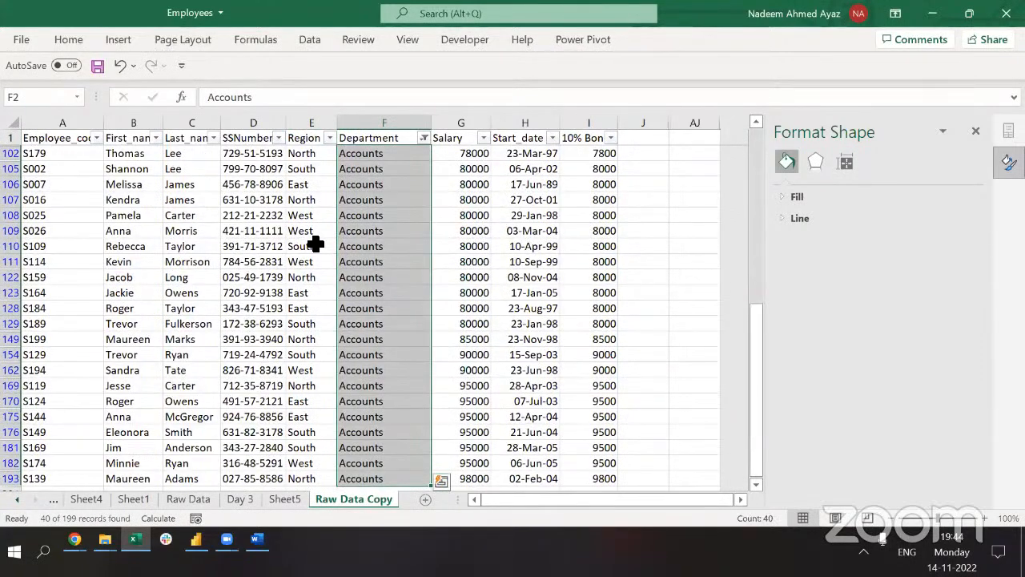
Enter 40 as the Accounts employee count in cell B13 of Sheet5, below the pivot table.
key("ctrl+Page_Up")
key("Down")
key("Down")
key("Down")
key("Down")
key("Down")
key("Down")
key("Down")
key("Down")
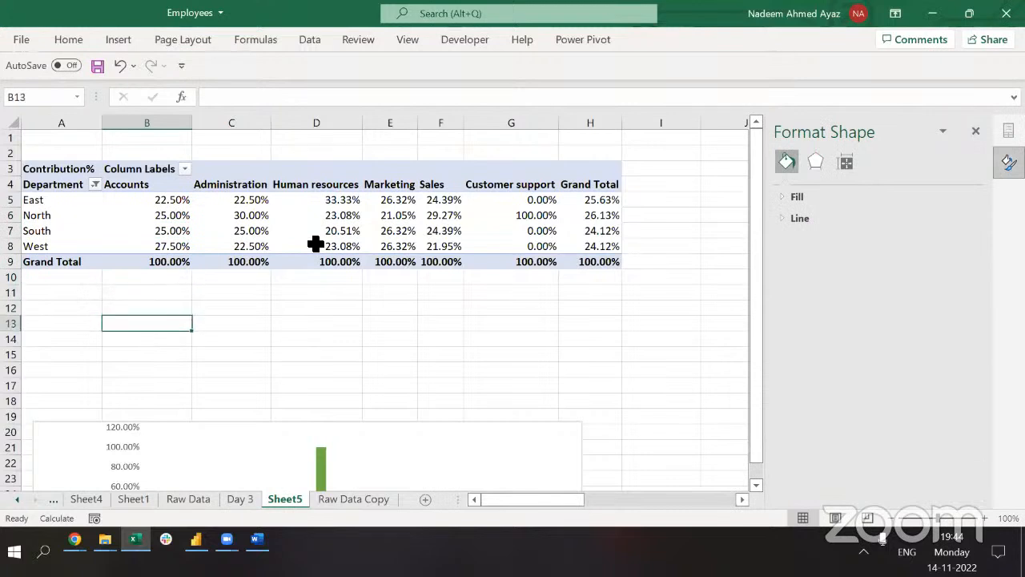
type("40")
key("Left")
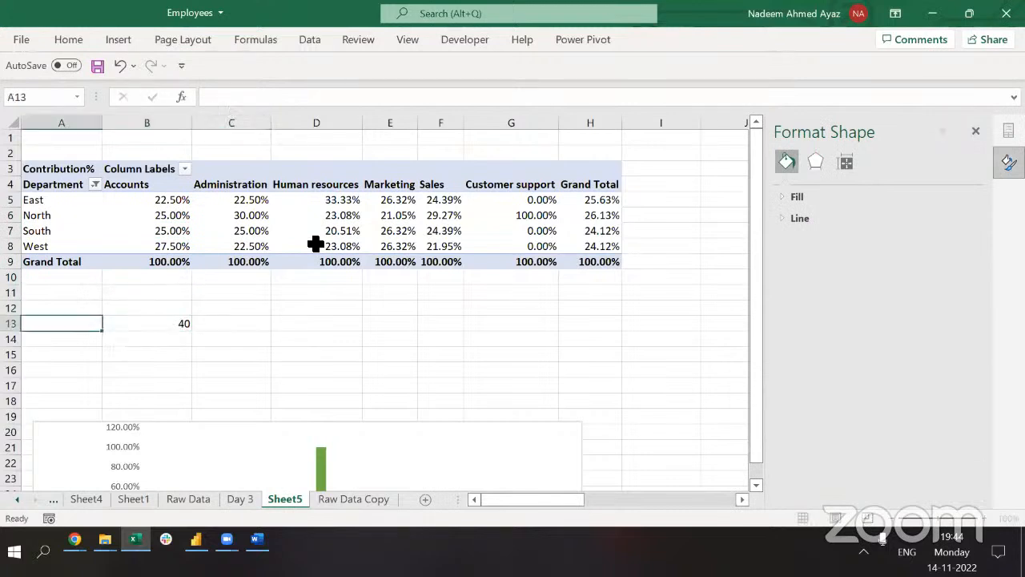
Copy the region names East to West from A5:A8 of the pivot table and paste them into A14:A17.
key("Up")
key("Up")
key("Up")
key("Up")
key("Up")
key("Up")
key("Up")
key("Up")
key("Up")
key("Up")
key("Down")
key("Down")
key("shift+Down")
key("shift+Down")
key("shift+Down")
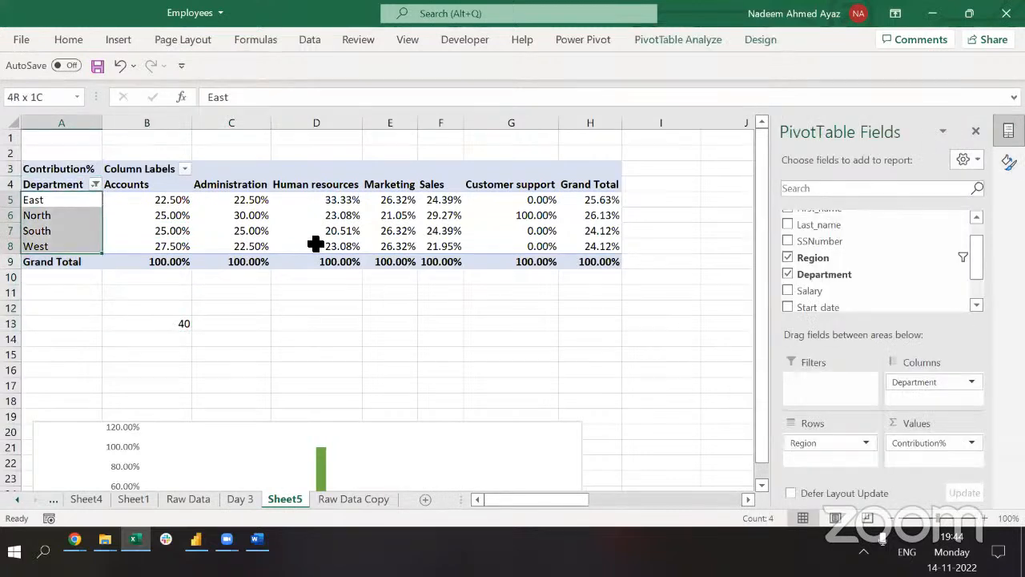
key("ctrl+c")
key("Down")
key("Down")
key("Down")
key("Down")
key("Down")
key("Down")
key("Down")
key("Down")
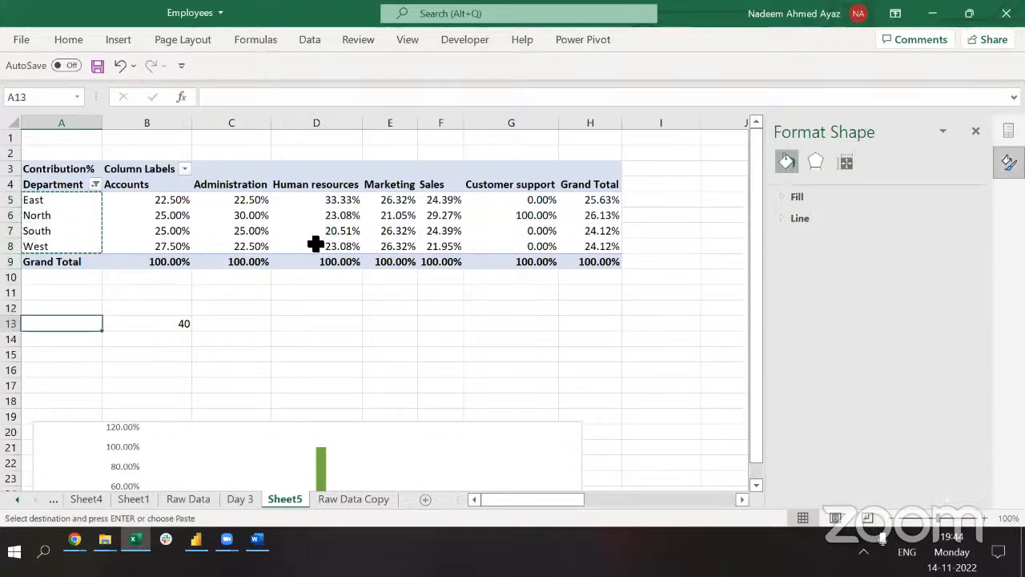
key("Down")
key("ctrl+v")
key("Escape")
key("Up")
key("Down")
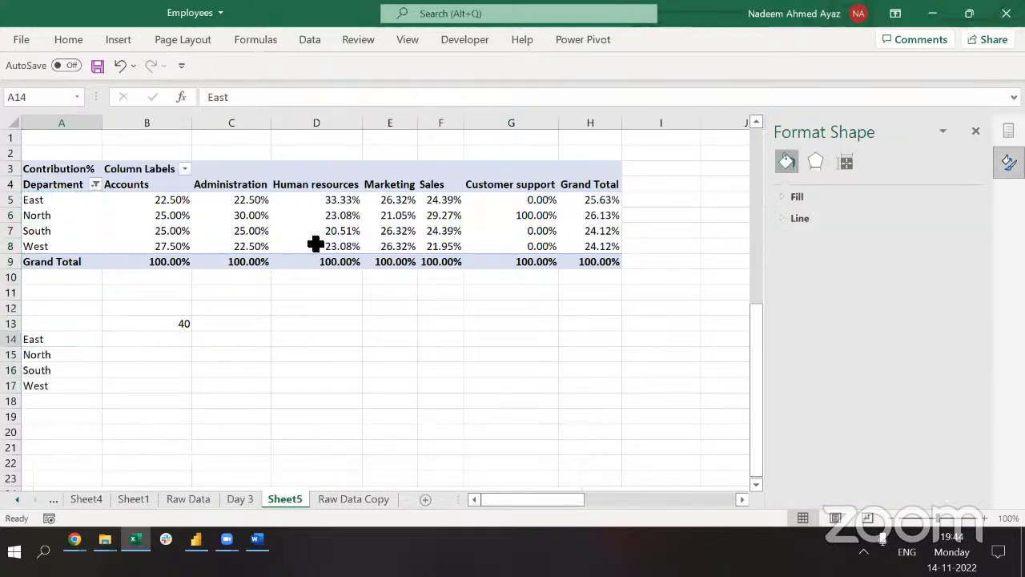
Filter the Region column of Raw Data Copy to East only and select the filtered region cells to count them.
key("ctrl+Page_Down")
key("Up")
key("Left")
key("alt+Down")
key("Down")
key("Down")
key("Down")
key("Down")
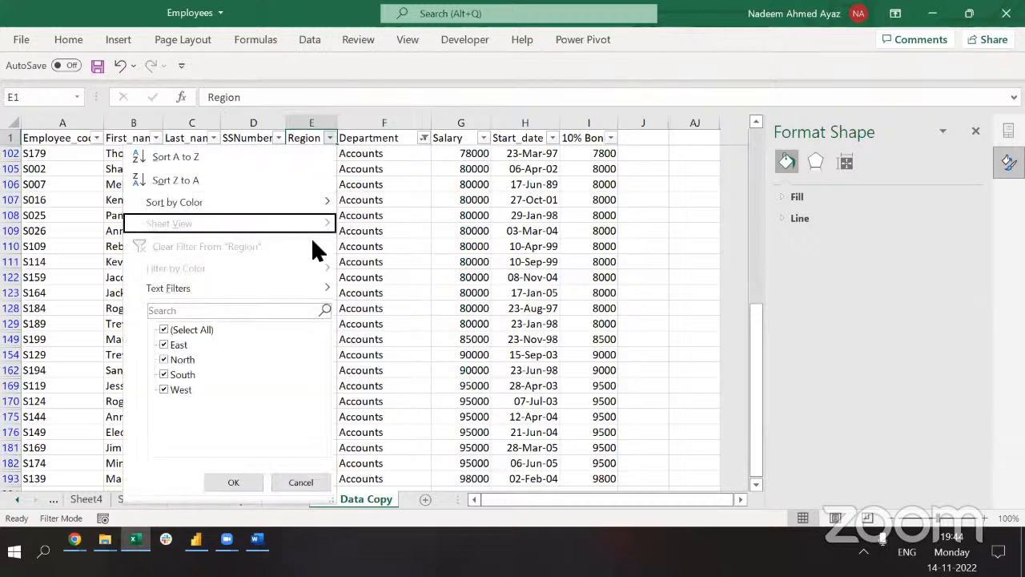
key("Down")
key("Down")
key("Down")
key("Down")
key("Down")
key("Up")
key("Down")
key("space")
key("Down")
key("space")
key("Return")
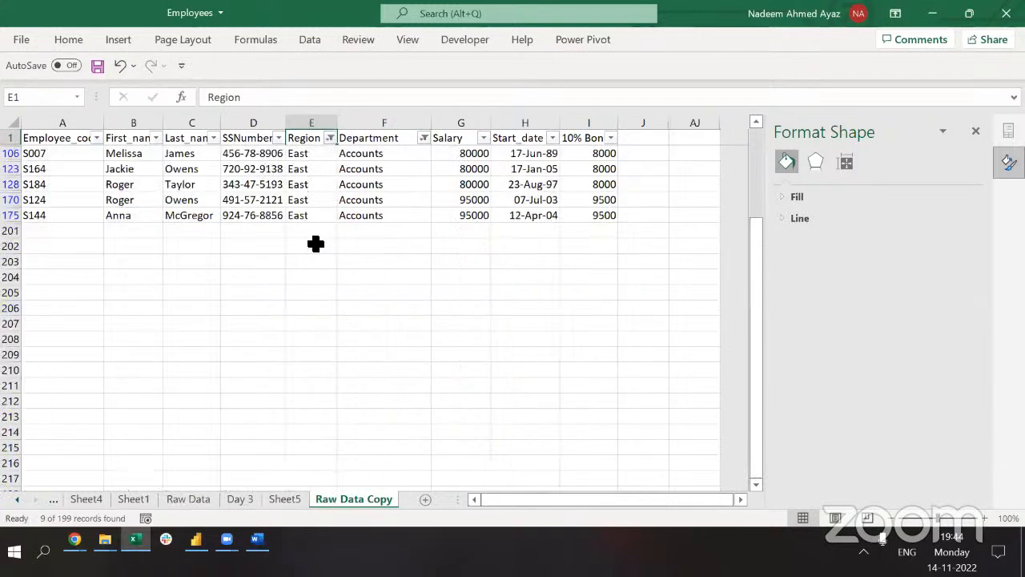
key("Down")
key("ctrl+shift+Down")
Enter 9 as the East count in cell B14 of Sheet5.
key("ctrl+Page_Up")
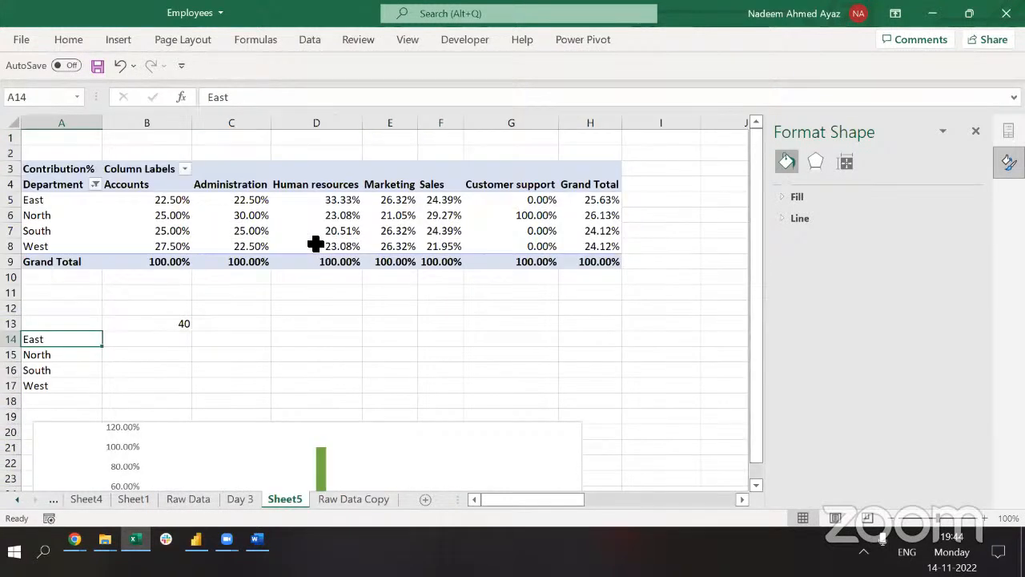
key("Right")
type("9")
key("Right")
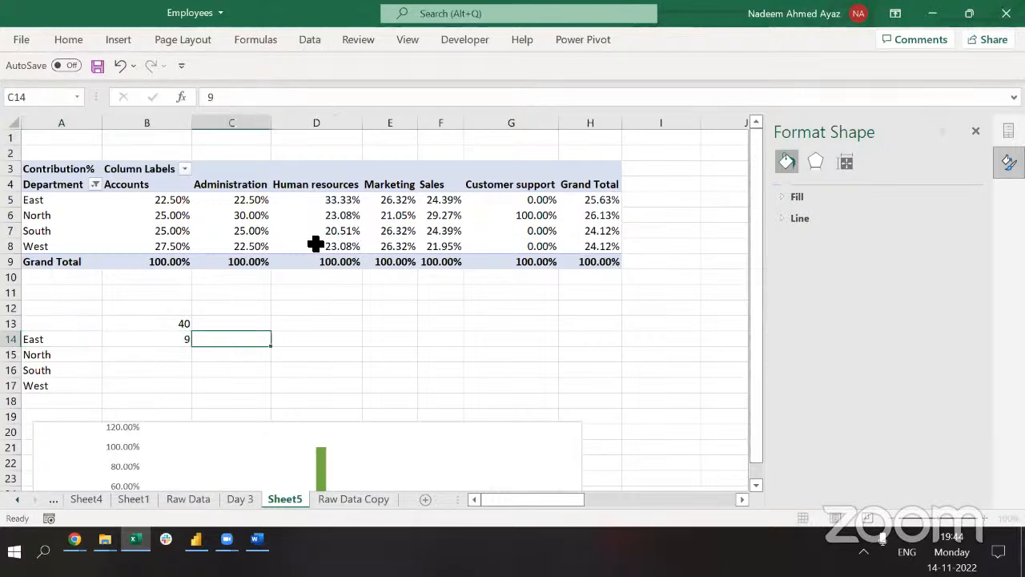
key("Left")
key("Left")
key("Down")
Switch the Region filter in Raw Data Copy from East to North.
key("ctrl+Page_Down")
key("Up")
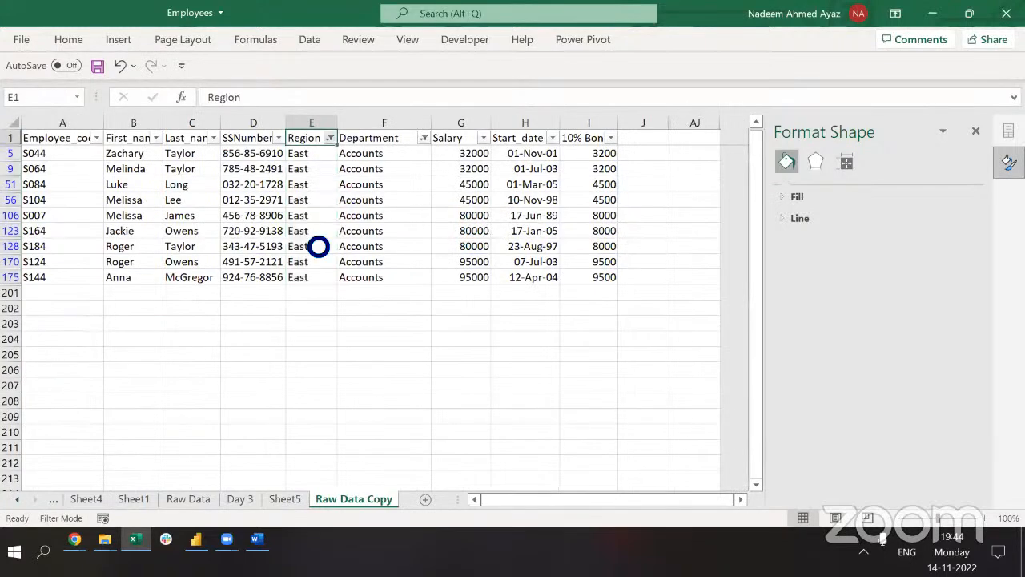
key("alt+Down")
key("Down")
key("Down")
key("Down")
key("Down")
key("Down")
key("Down")
key("Down")
key("Down")
key("Down")
key("Down")
key("Down")
key("Up")
key("space")
key("Down")
key("space")
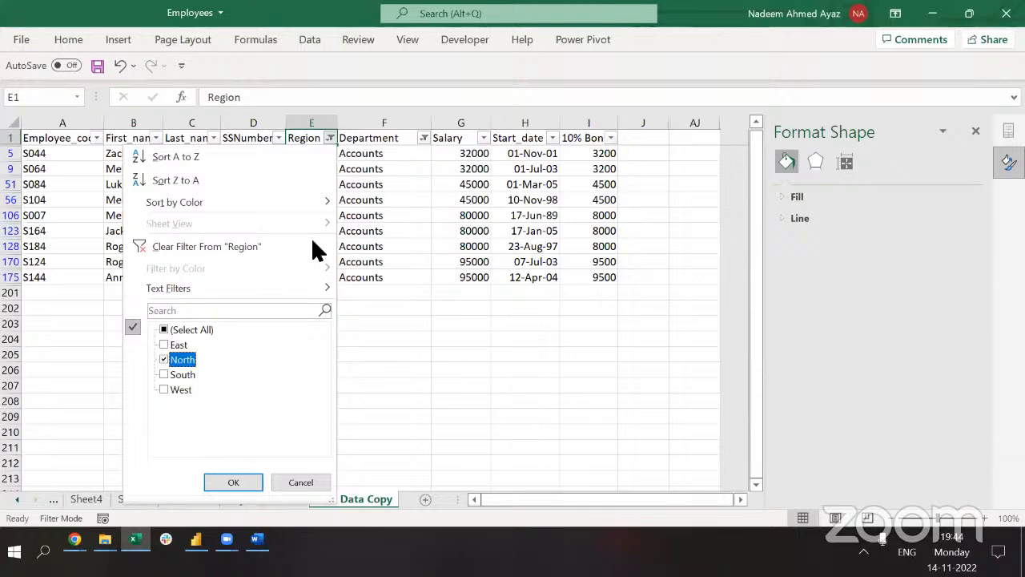
key("Return")
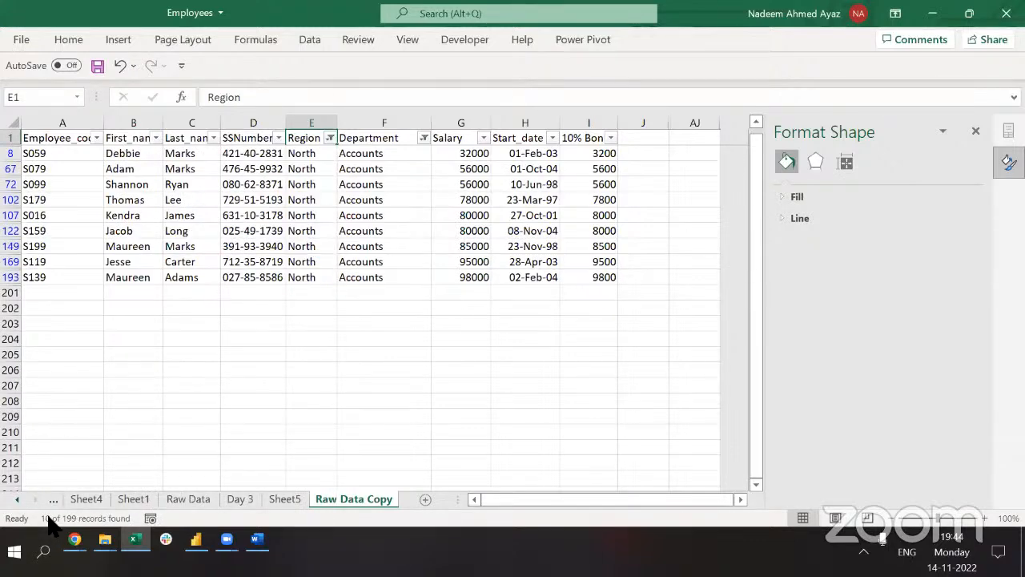
Enter 10 as the North count in cell B15 of Sheet5.
key("ctrl+Page_Up")
key("Down")
type("10")
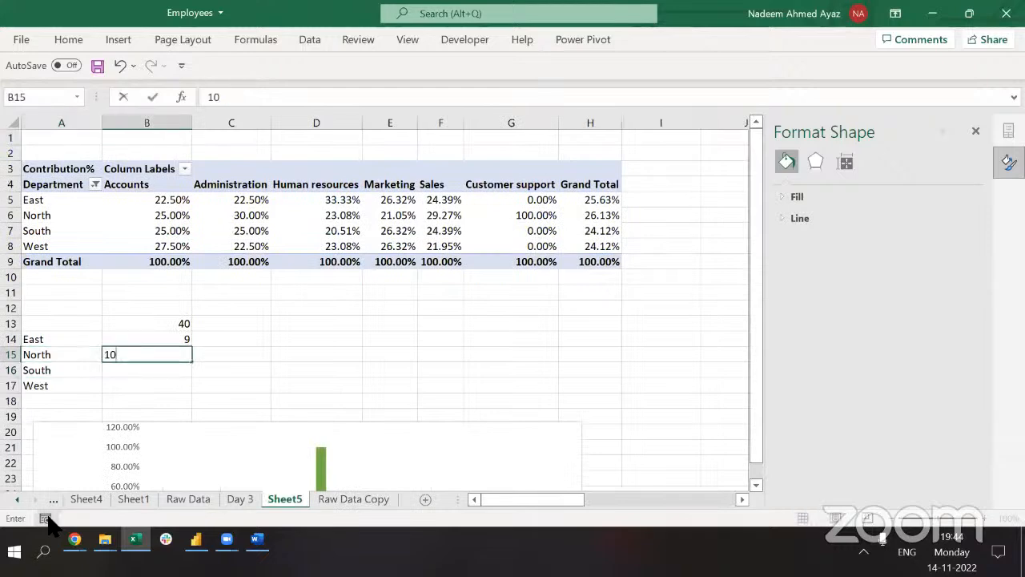
key("Return")
key("Up")
Switch the Region filter in Raw Data Copy from North to South.
key("ctrl+Page_Down")
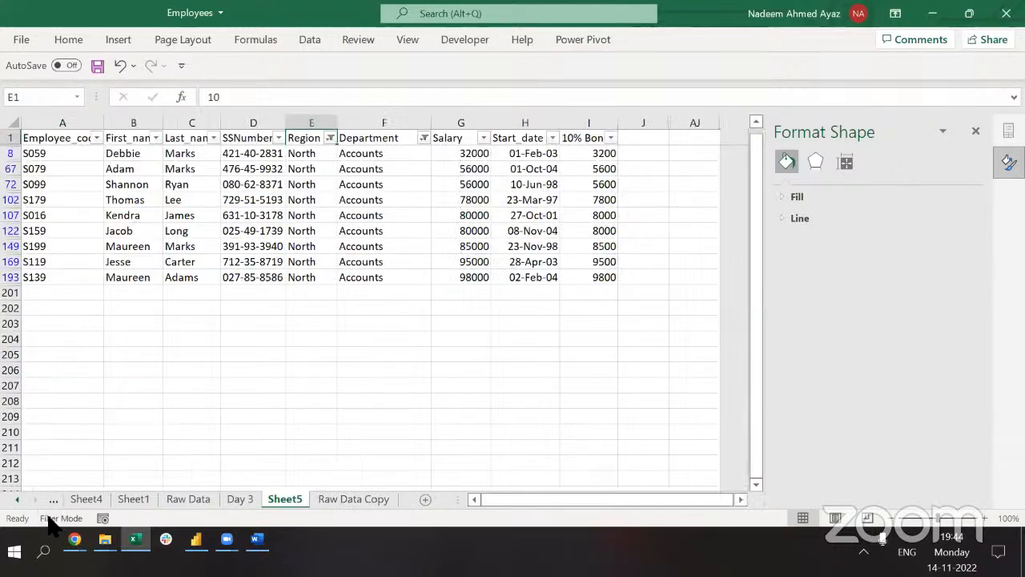
key("alt+Down")
key("Down")
key("Down")
key("Down")
key("Down")
key("Down")
key("Down")
key("Down")
key("Down")
key("Down")
key("Down")
key("Down")
key("Down")
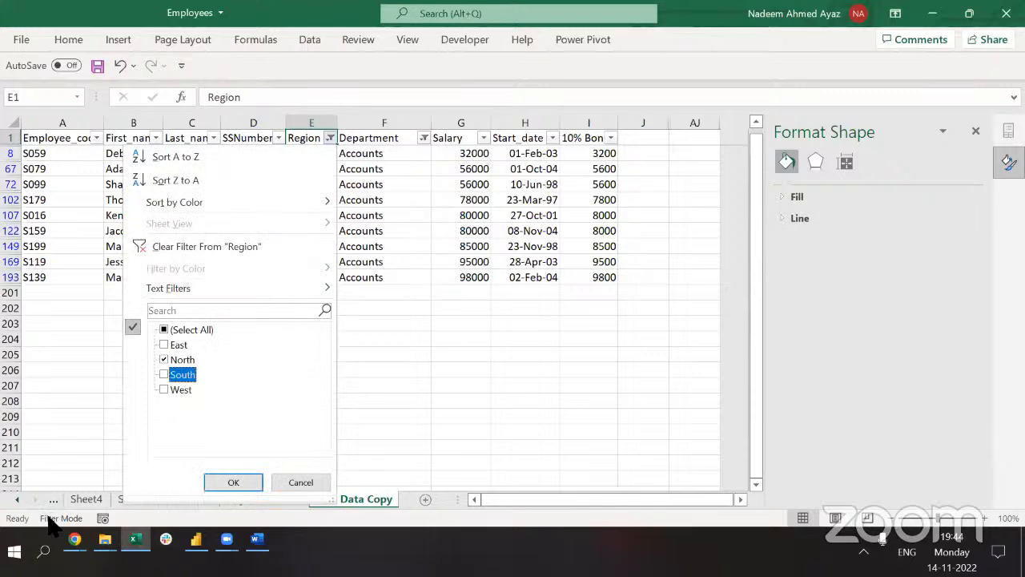
key("Up")
key("space")
key("Down")
key("space")
key("Return")
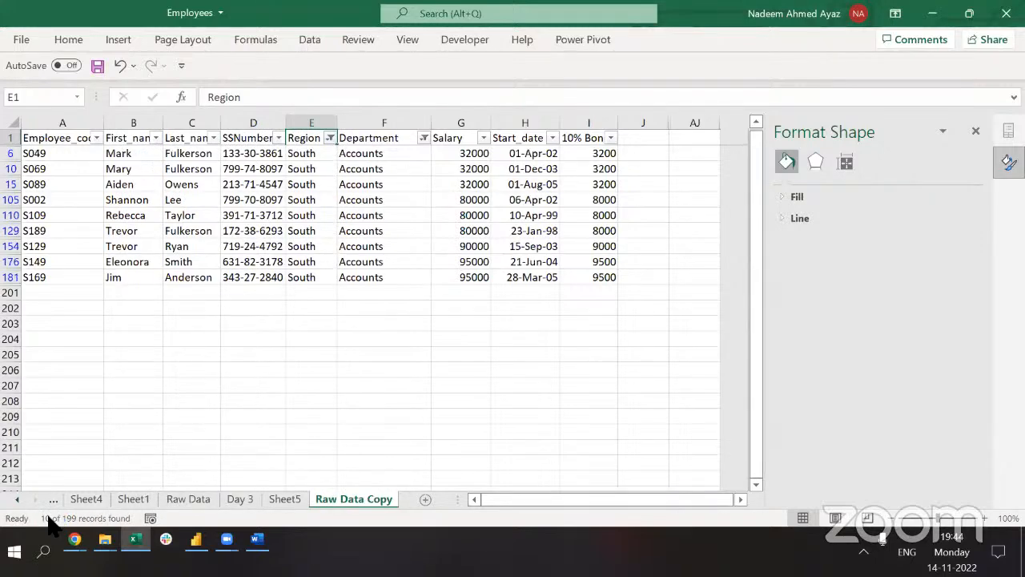
Enter 10 as the South count in cell B16 of Sheet5.
key("ctrl+Page_Up")
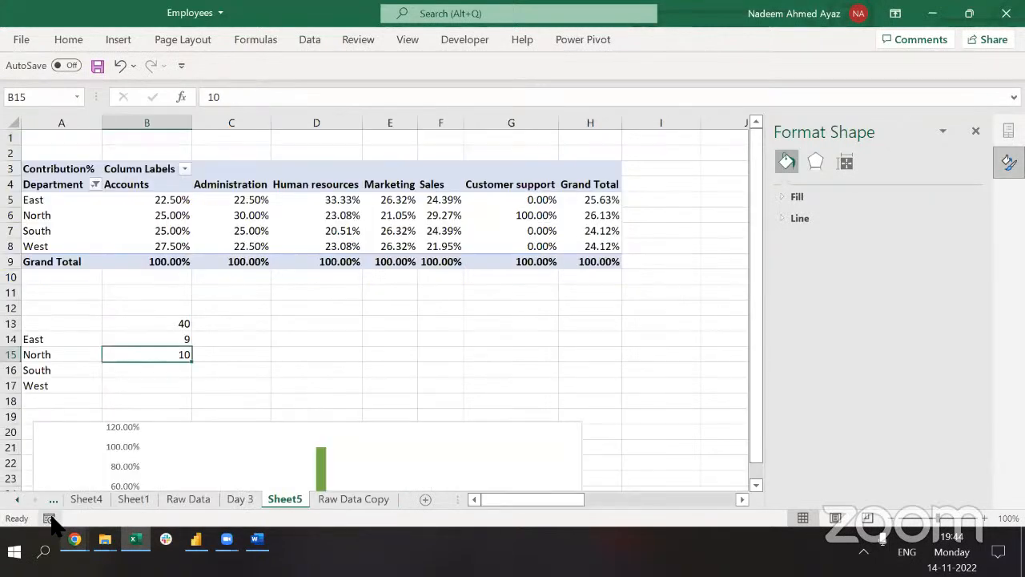
key("Down")
type("1")
key("ctrl+Return")
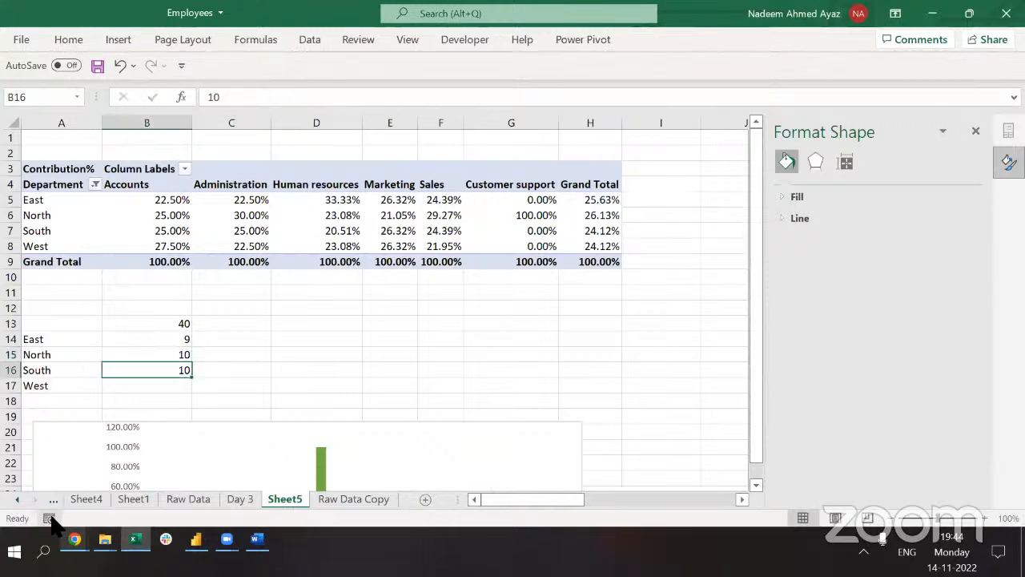
Switch the Region filter in Raw Data Copy from South to West and select the filtered region cells to count them.
key("ctrl+Page_Down")
key("alt+Down")
key("Down")
key("Down")
key("Down")
key("Down")
key("Down")
key("Down")
key("Down")
key("Down")
key("Down")
key("Down")
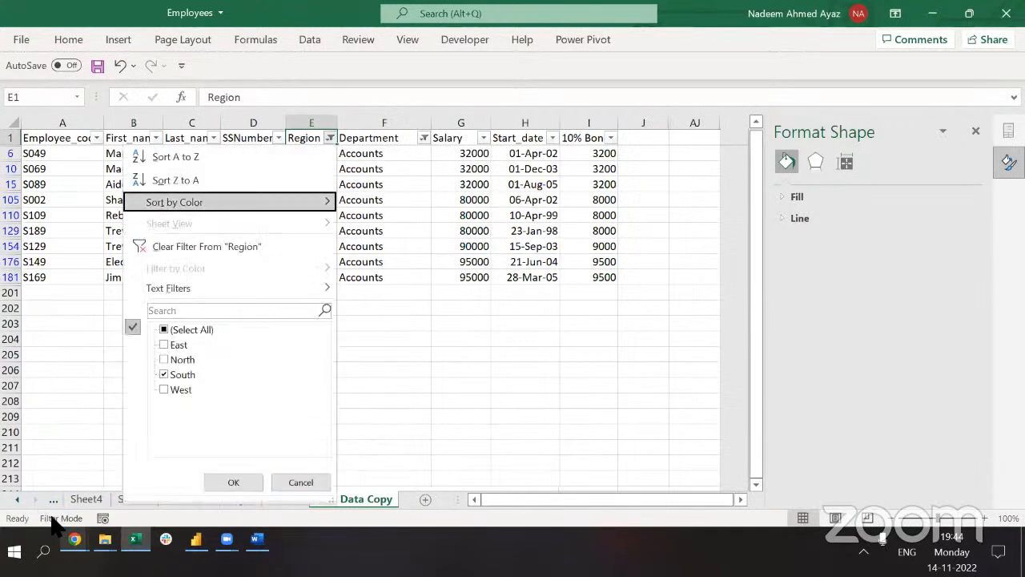
key("space")
key("Down")
key("space")
key("Return")
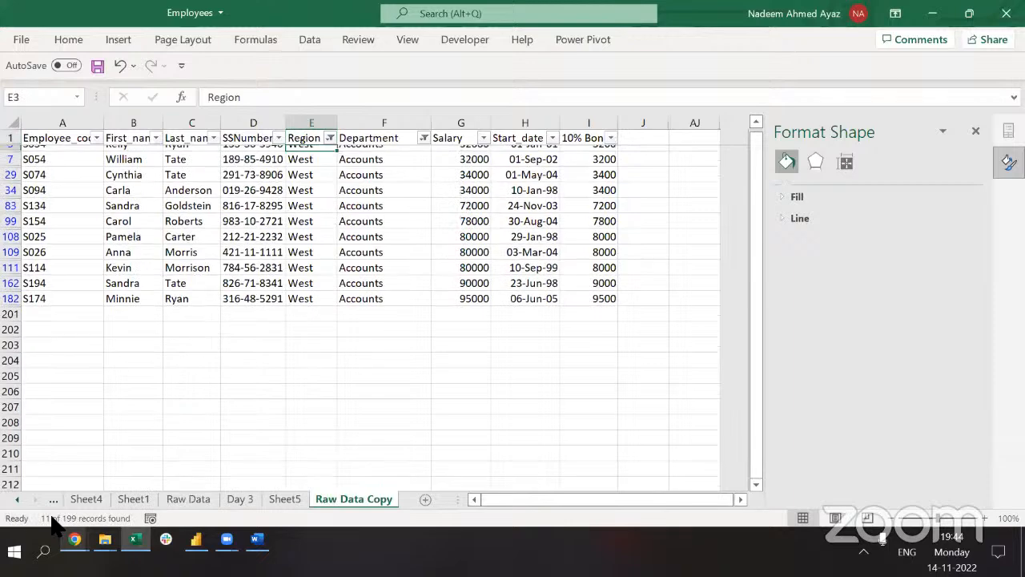
key("Down")
key("ctrl+shift+Down")
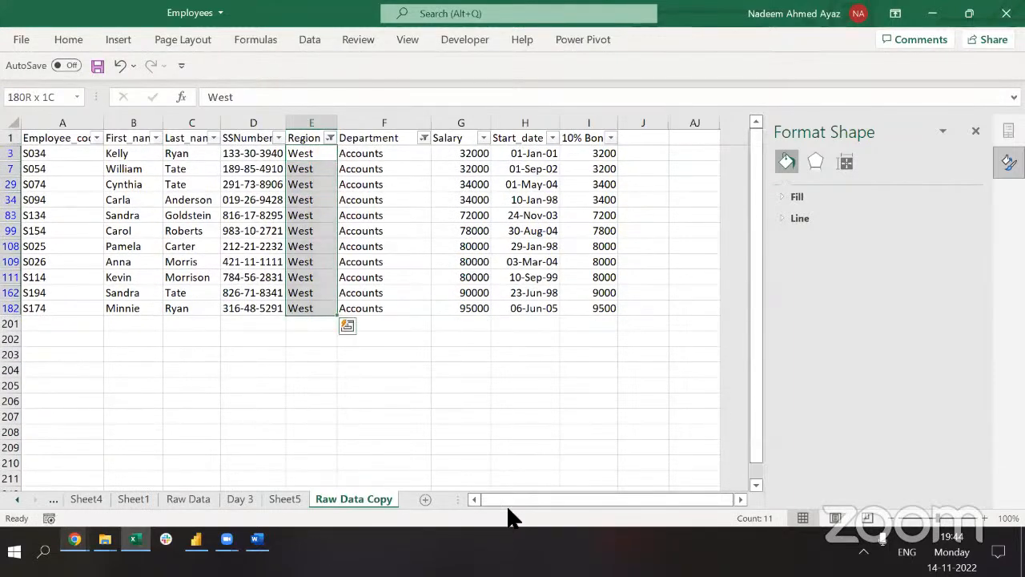
Enter 11 as the West count in cell B17 of Sheet5.
key("ctrl+Page_Up")
type("10")
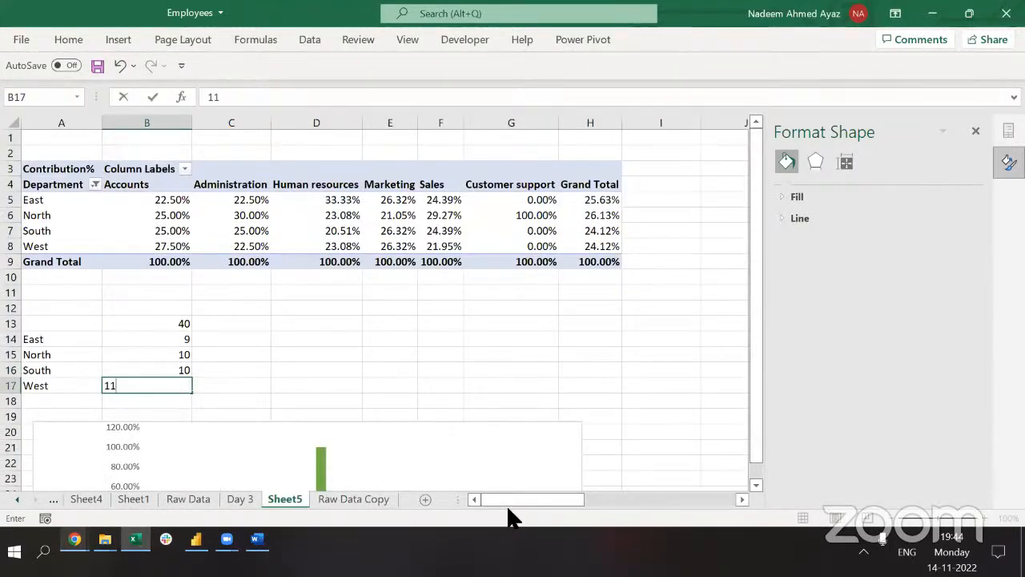
key("Return")
Add the heading % in cell C13, beside the Accounts total.
key("Up")
key("Up")
key("Up")
key("Up")
key("Up")
key("Right")
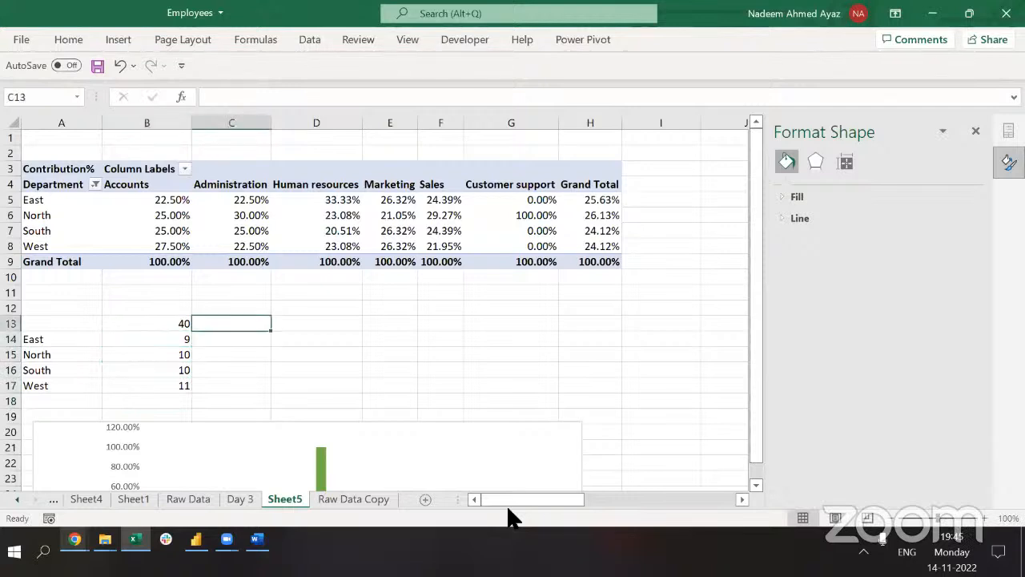
type("%")
key("Return")
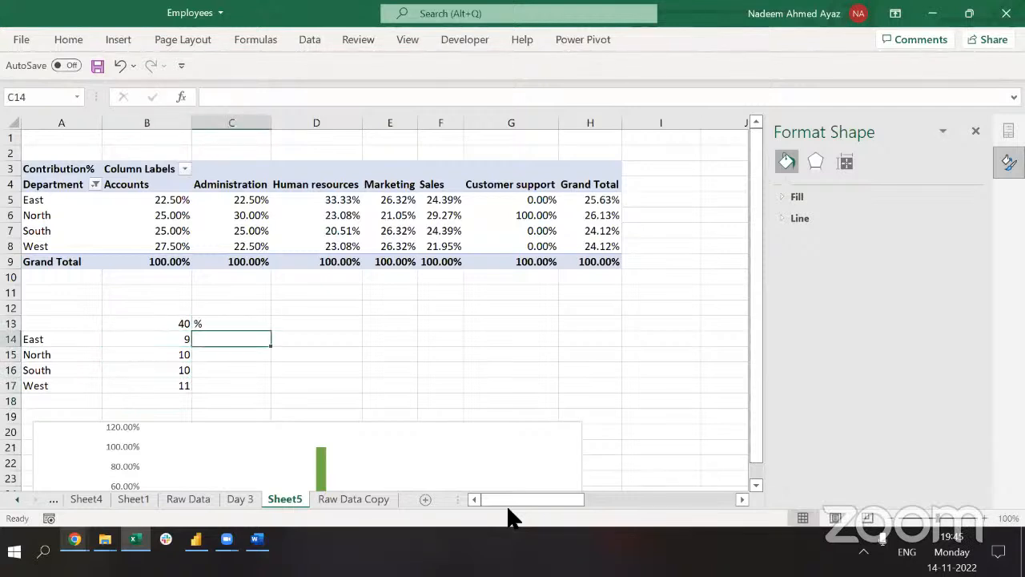
Calculate East's share of the Accounts total in C14 with the formula =B14/B$13.
type("=")
key("Left")
type("/")
key("Left")
key("Up")
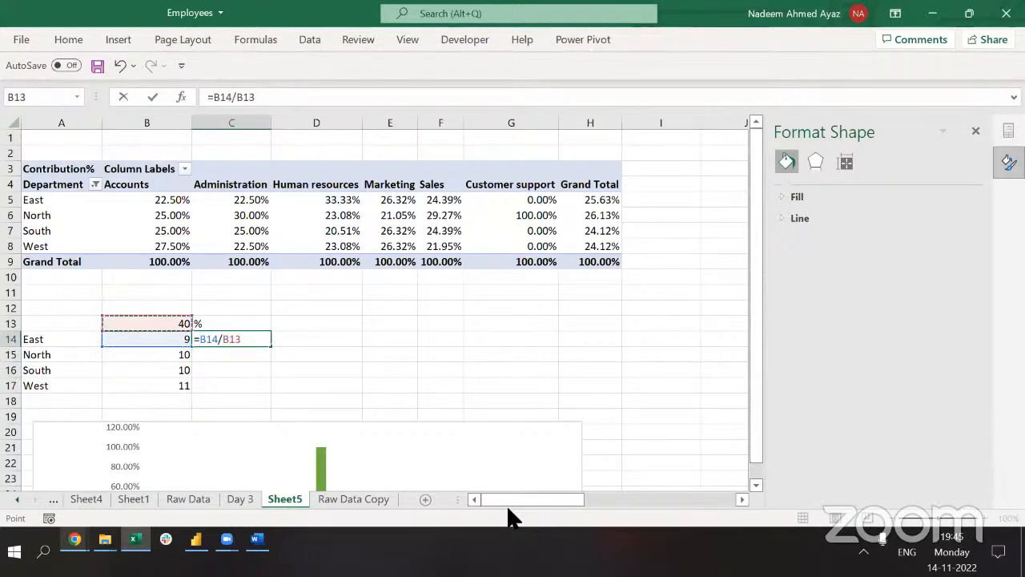
key("F4")
key("F4")
key("ctrl+Return")
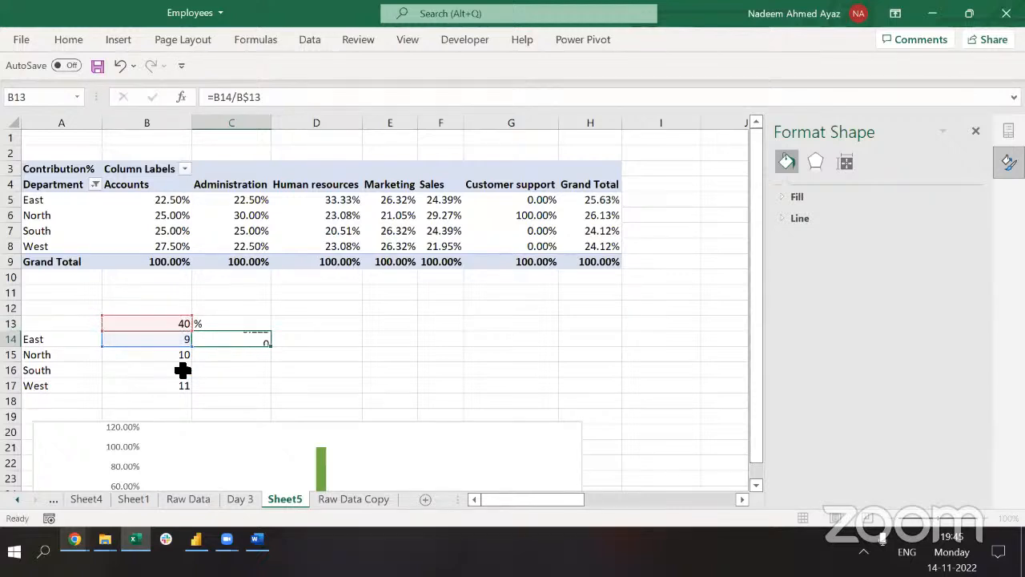
Close the Help and Format Shape panes to free up the view of Sheet5.
key("Left")
key("ctrl+Down")
key("Right")
key("ctrl+shift+Up")
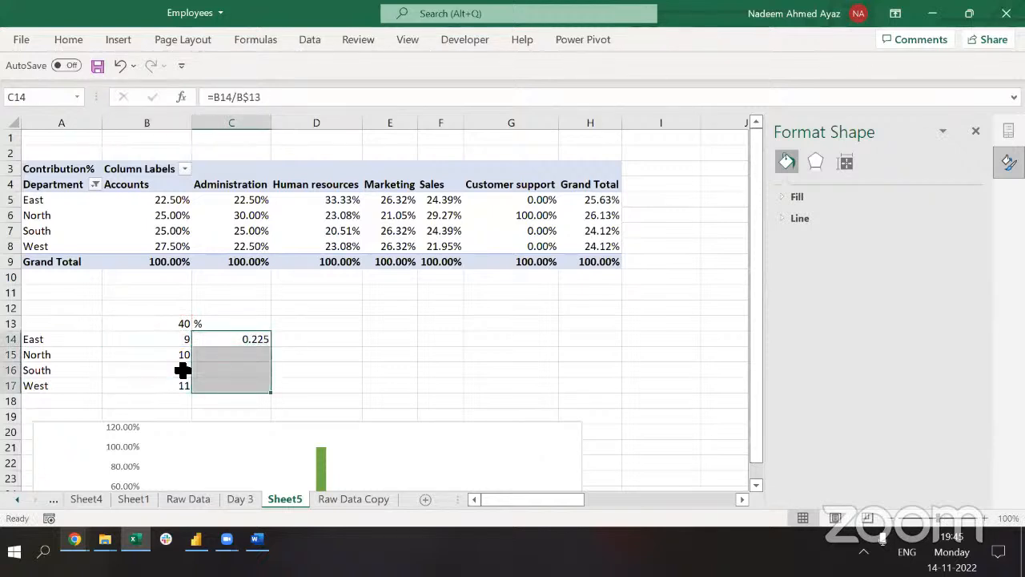
key("F1")
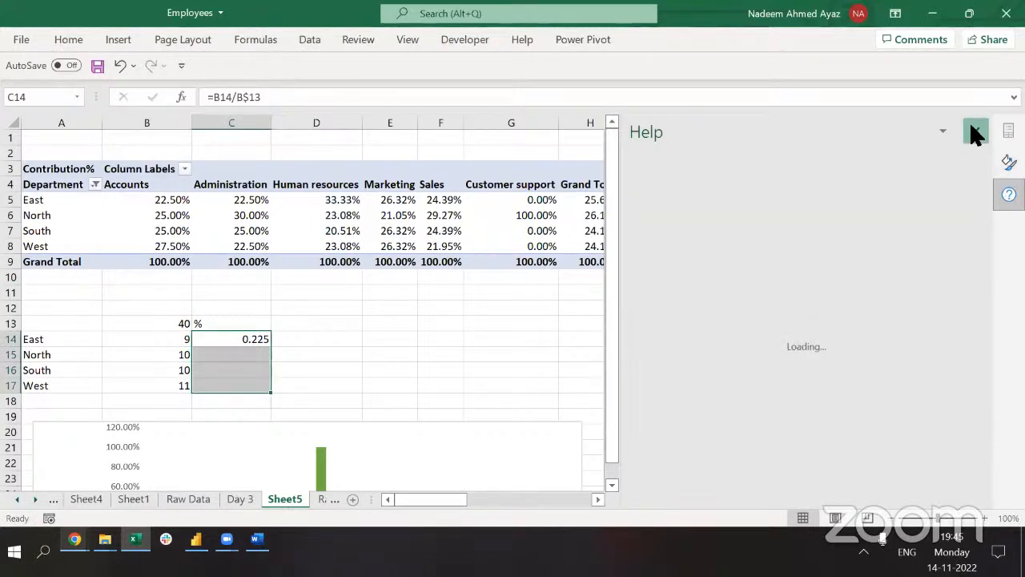
left_click(974, 129)
key("F2")
left_click(976, 130)
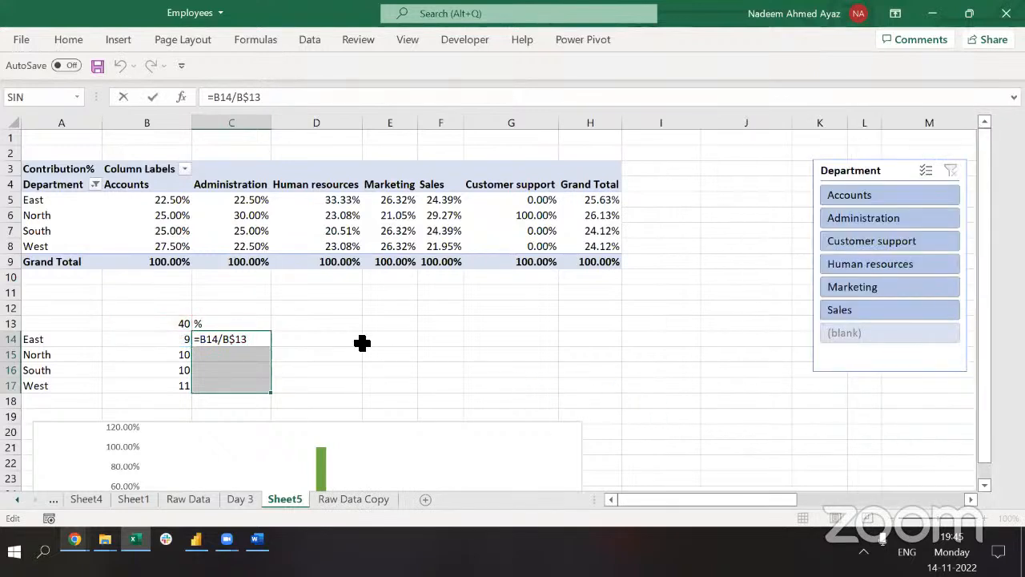
Fill the share formula from C14 down to C17 and check the cell references in the West row.
left_click(238, 358)
key("Up")
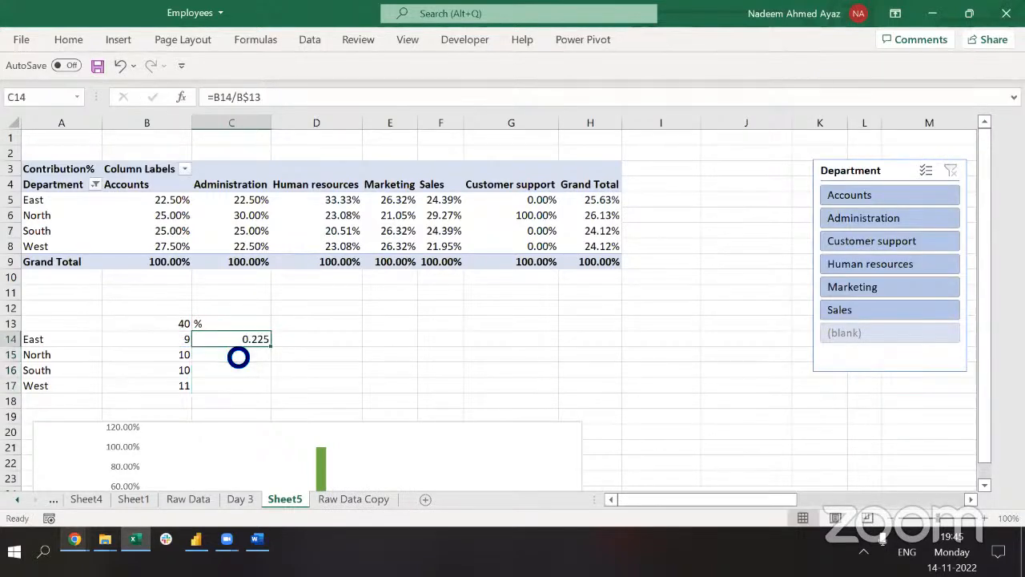
key("Left")
key("ctrl+Down")
key("Right")
key("ctrl+shift+Up")
key("ctrl+d")
key("F2")
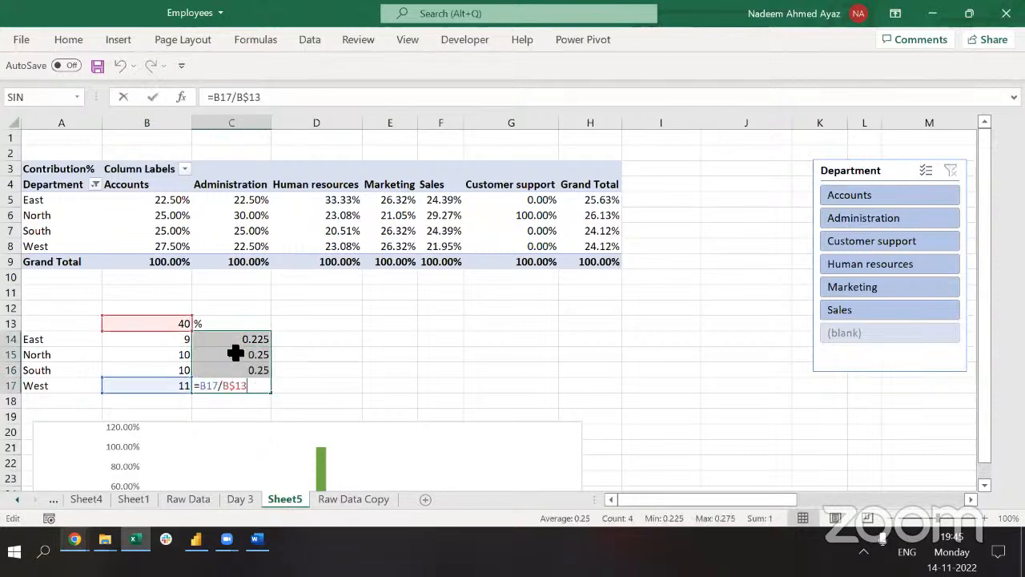
key("Escape")
Format the shares in C14:C17 as percentages with two decimal places.
key("ctrl+shift+5")
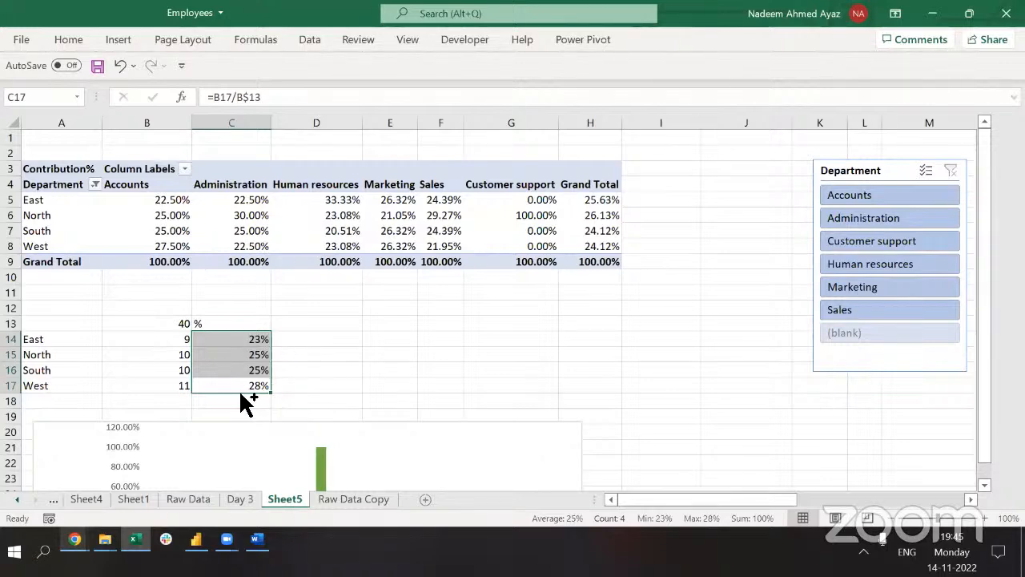
key("ctrl+1")
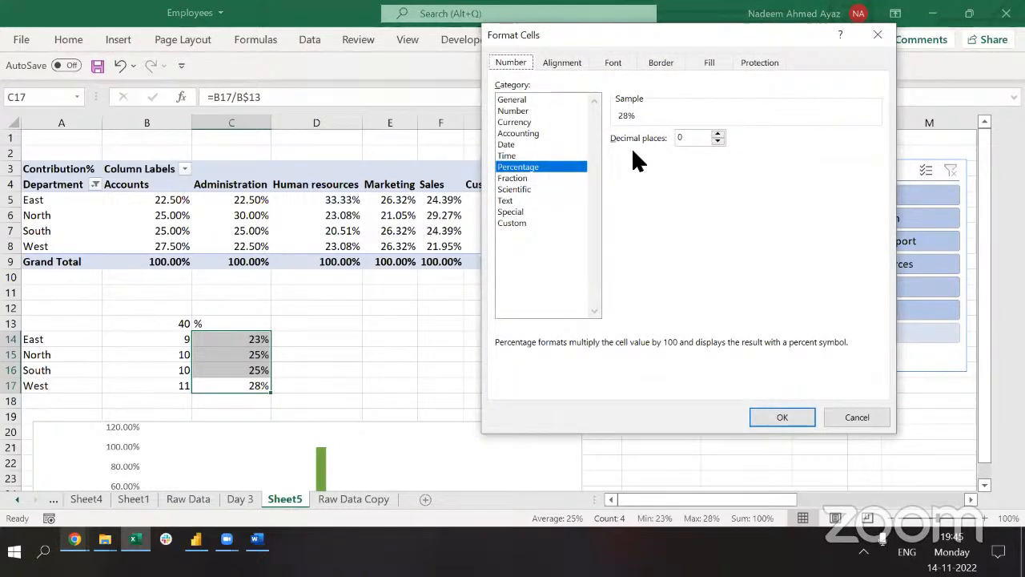
left_click(718, 135)
left_click(718, 135)
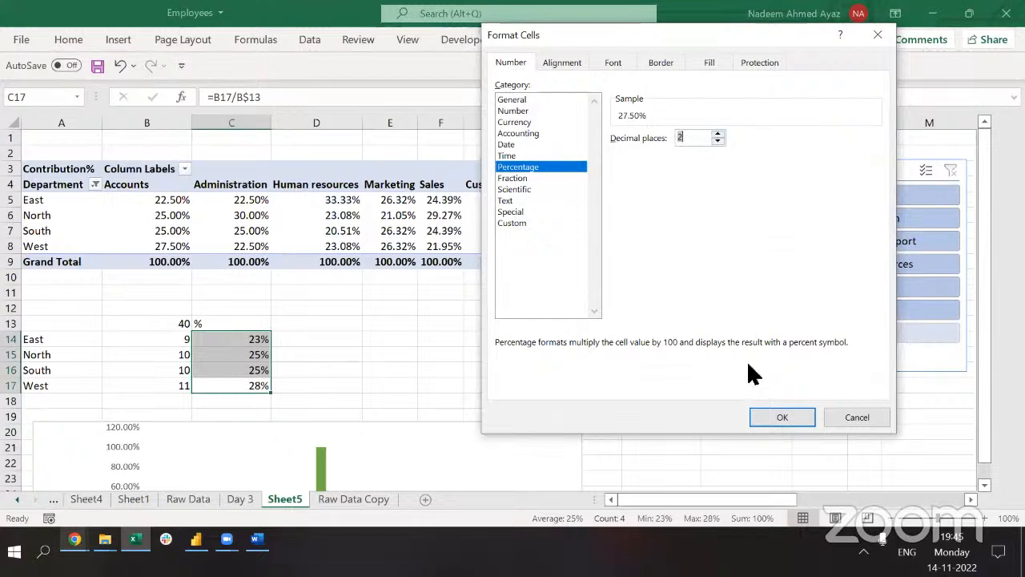
left_click(755, 413)
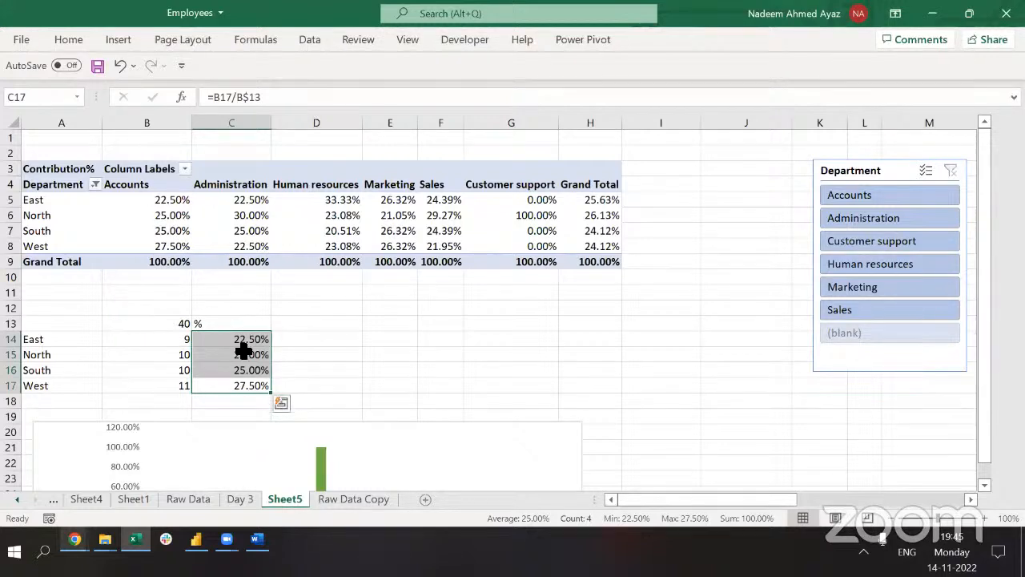
Compare the manual counts and percentages in A13:C17 with the Accounts column of the pivot table.
left_click(164, 205)
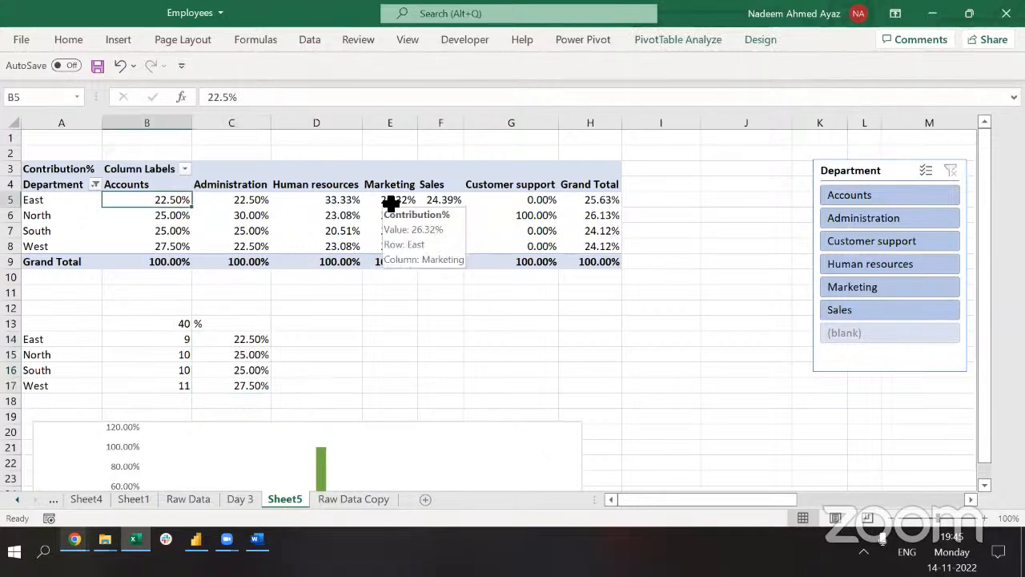
left_click(146, 352)
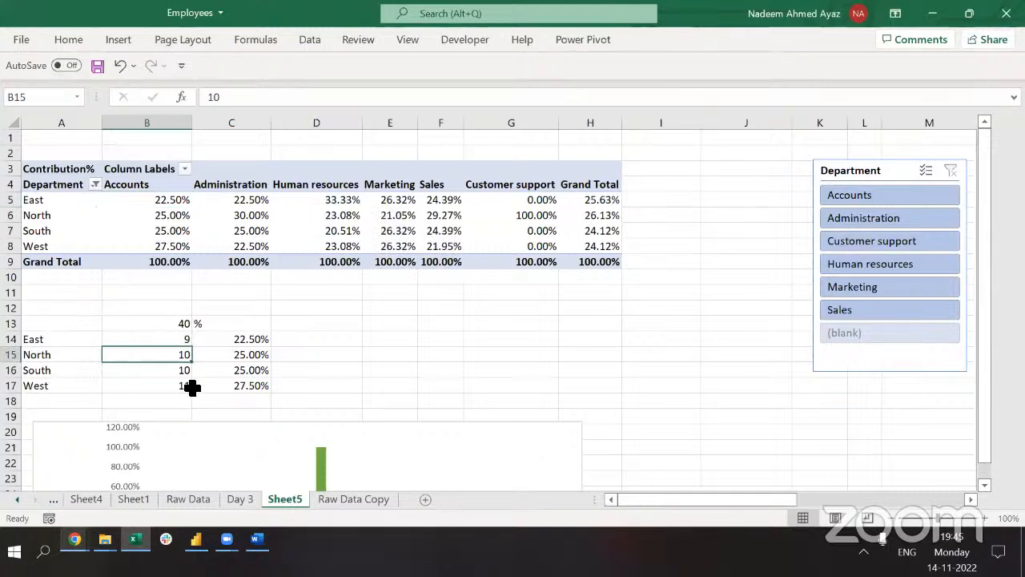
left_click(183, 325)
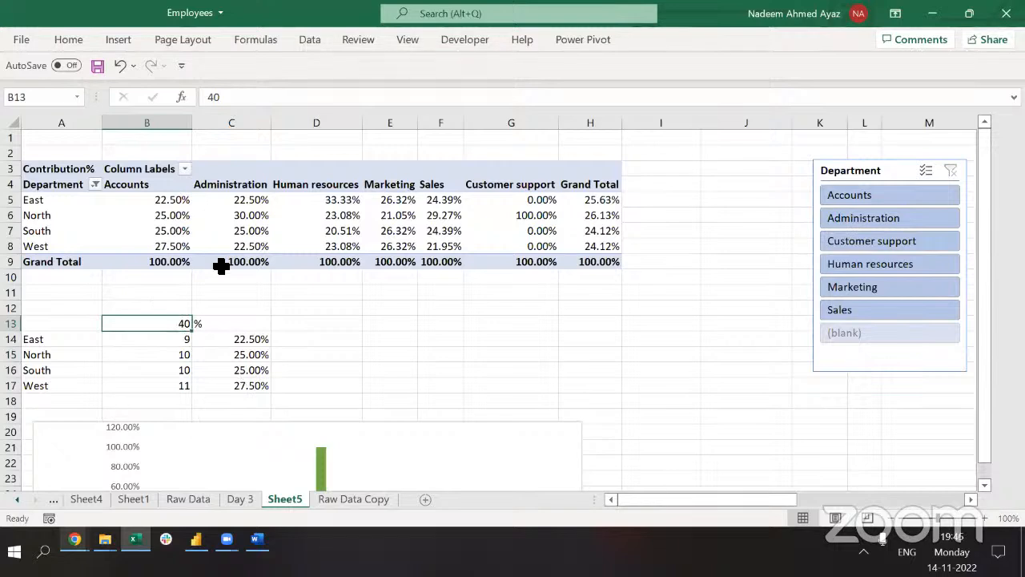
left_click_drag(235, 322, 33, 396)
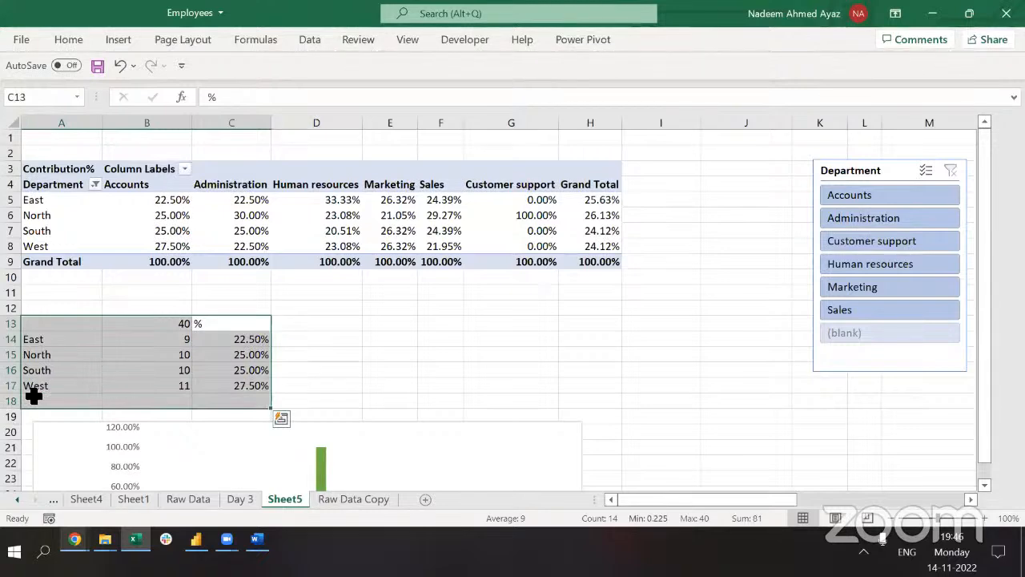
left_click(377, 430)
left_click(358, 441)
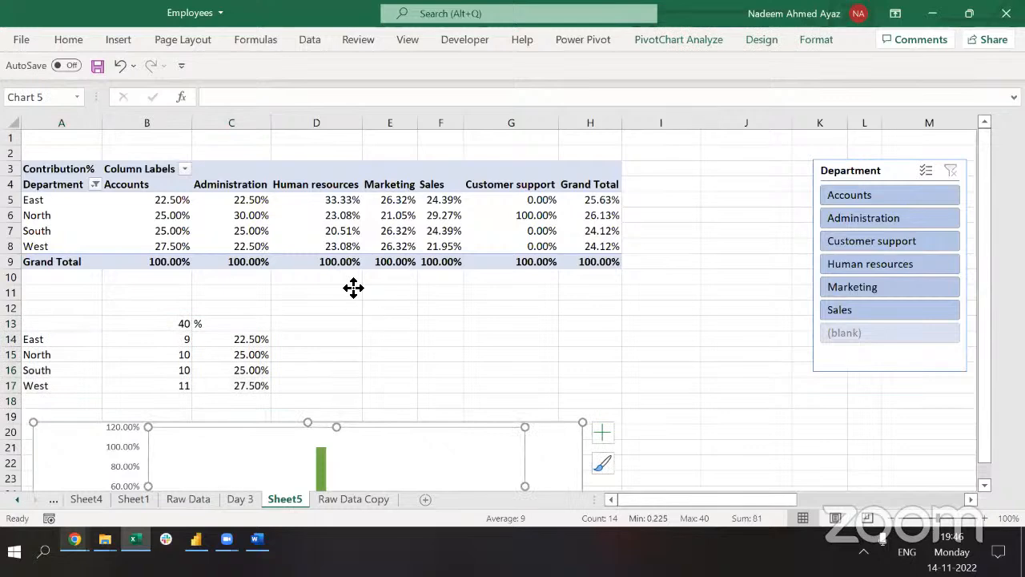
Move the pivot chart down Sheet5 so that its top edge sits at about row 22, clear of the manual calculations.
left_click(564, 454)
left_click_drag(566, 453, 554, 224)
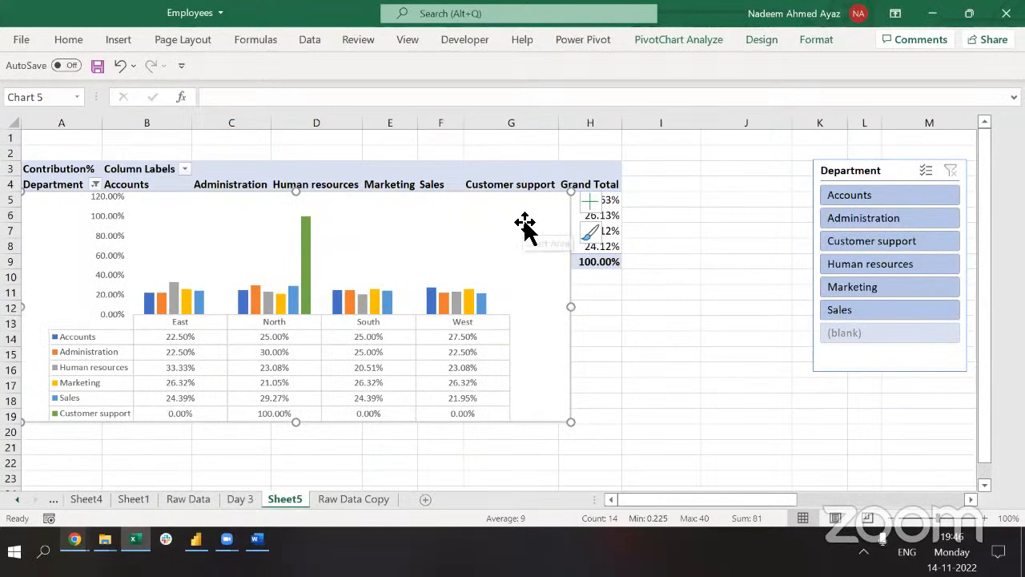
left_click_drag(524, 224, 531, 486)
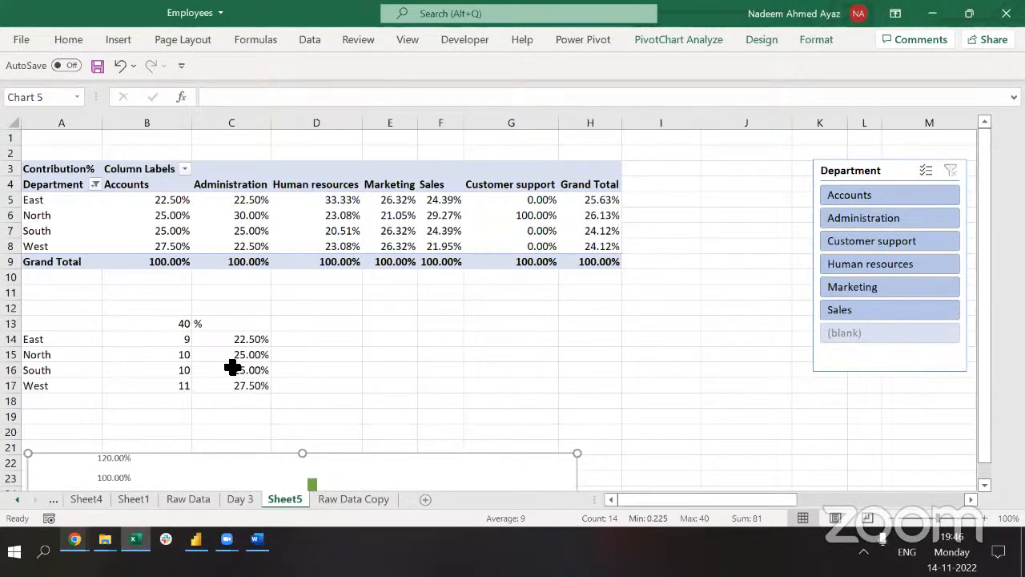
Toggle the PivotTable field list for the Contribution% pivot table so that it is displayed again.
left_click(232, 367)
left_click(260, 216)
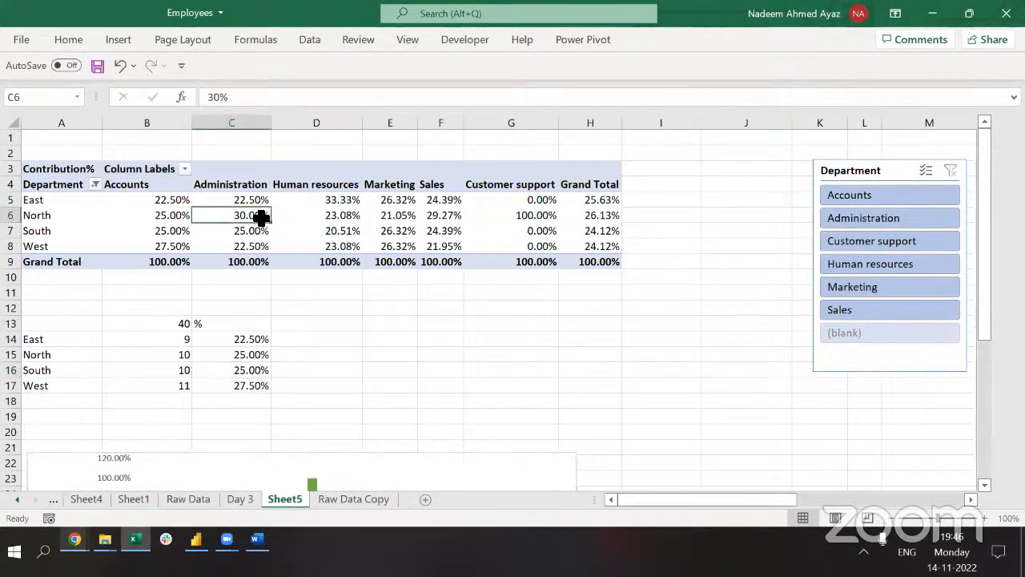
left_click(138, 230)
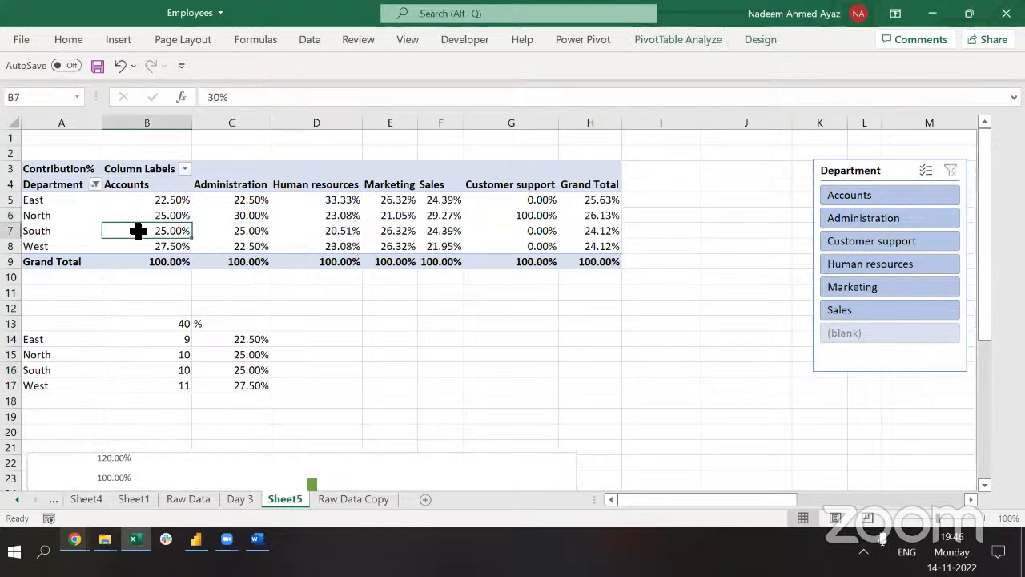
right_click(136, 230)
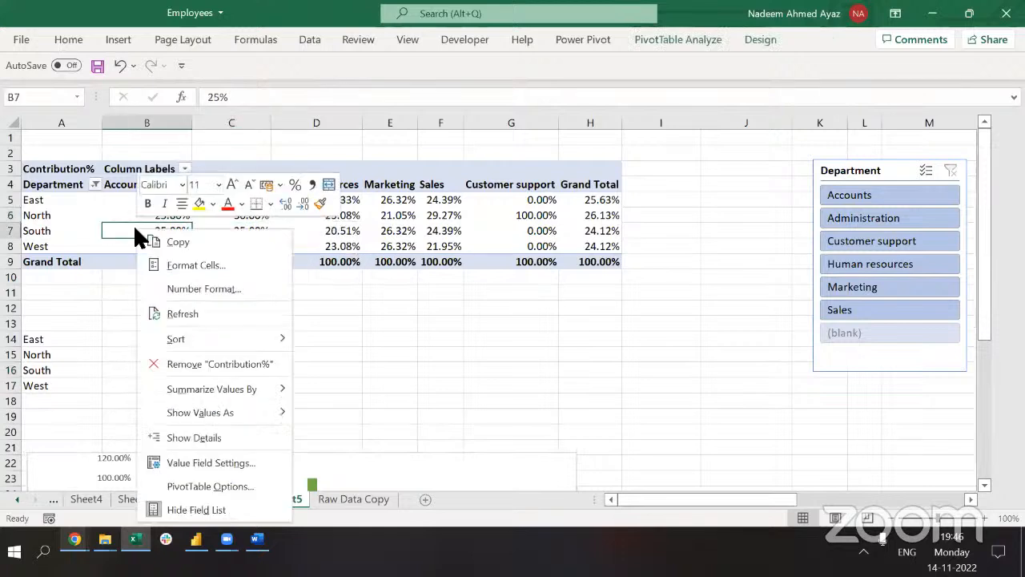
left_click(203, 508)
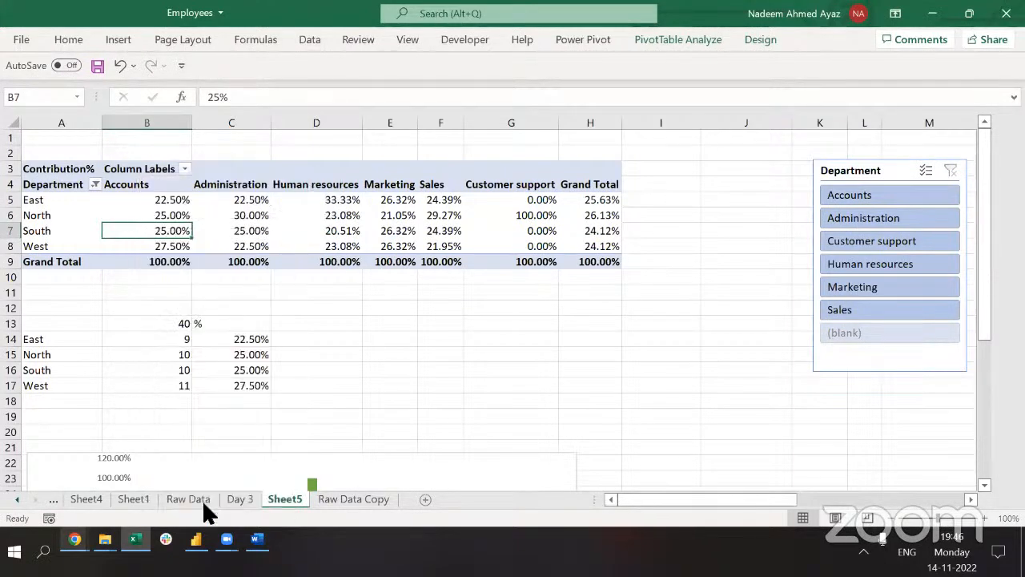
left_click(219, 230)
right_click(218, 231)
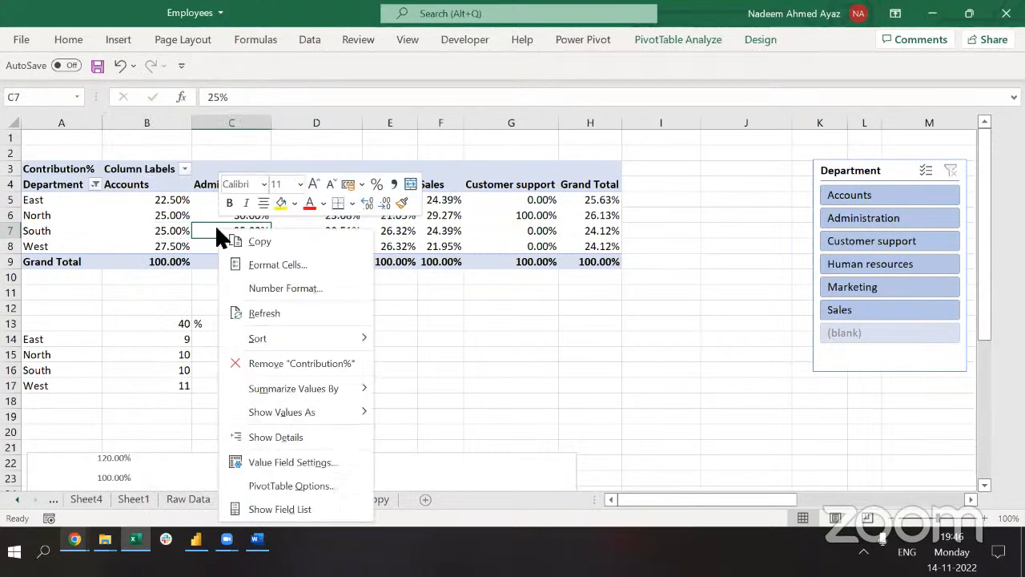
left_click(285, 505)
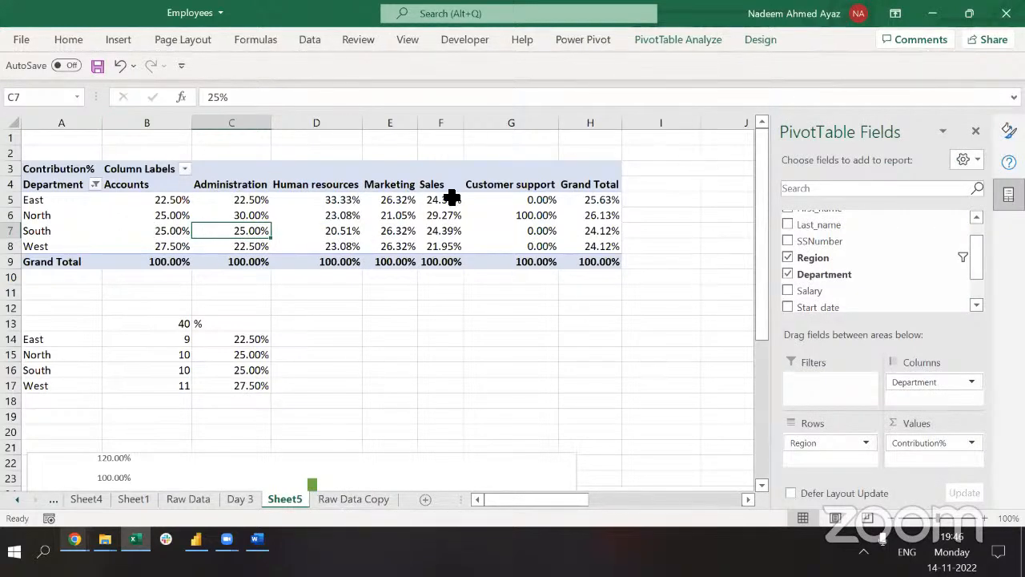
Set the Contribution% value field to show values as No Calculation.
left_click_drag(115, 199, 601, 210)
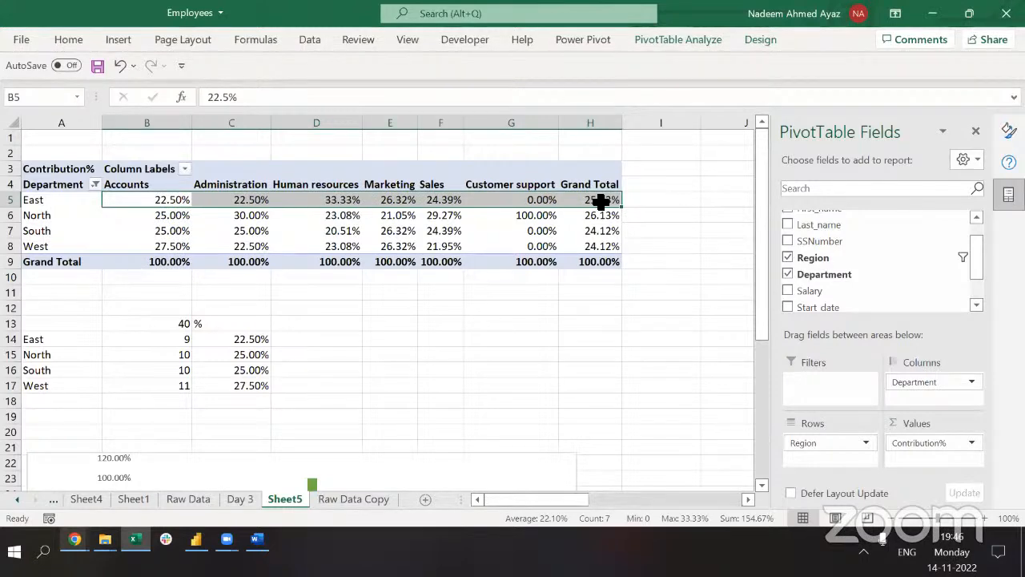
left_click(901, 445)
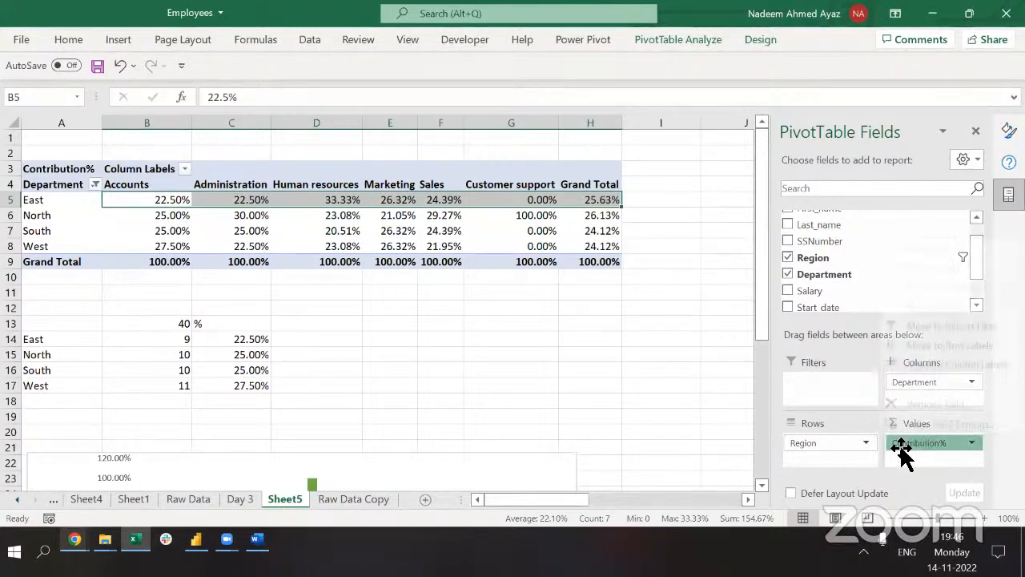
left_click(871, 427)
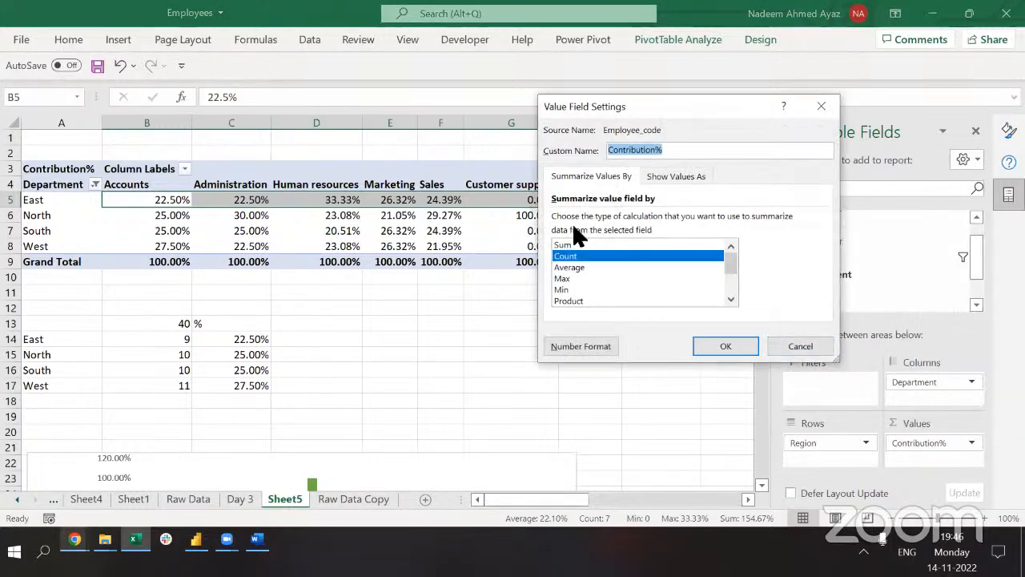
left_click(698, 176)
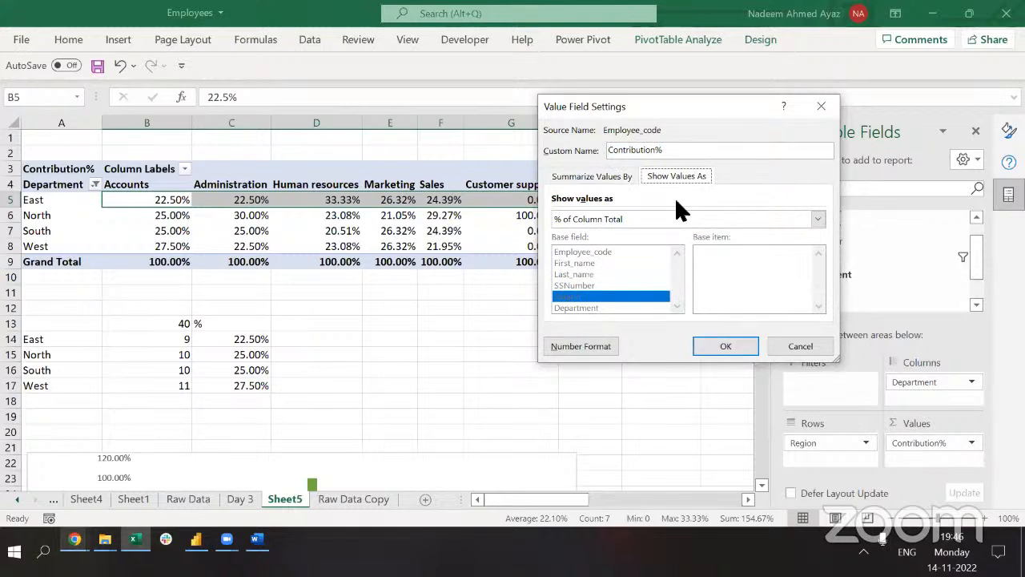
left_click(661, 217)
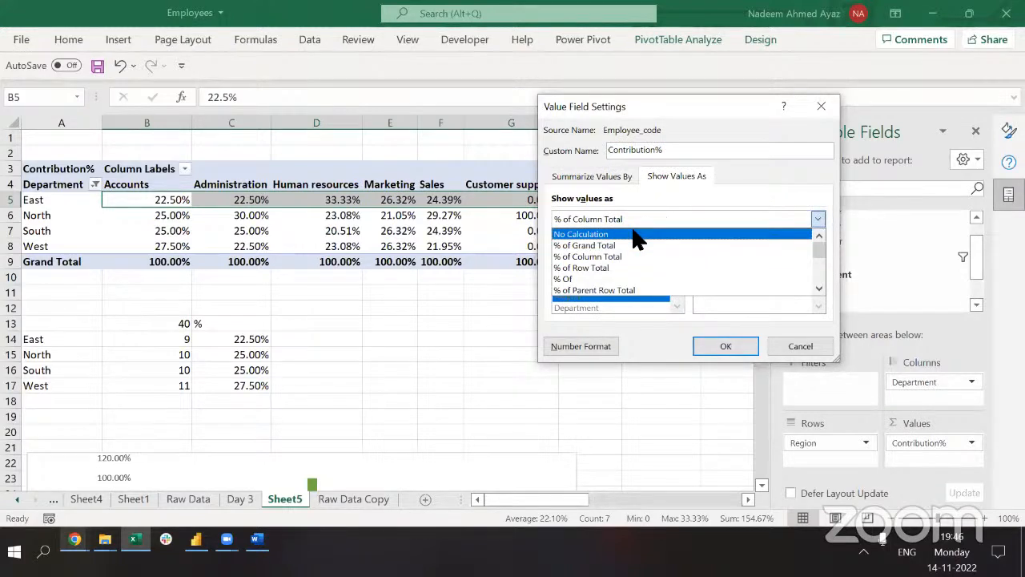
left_click(633, 231)
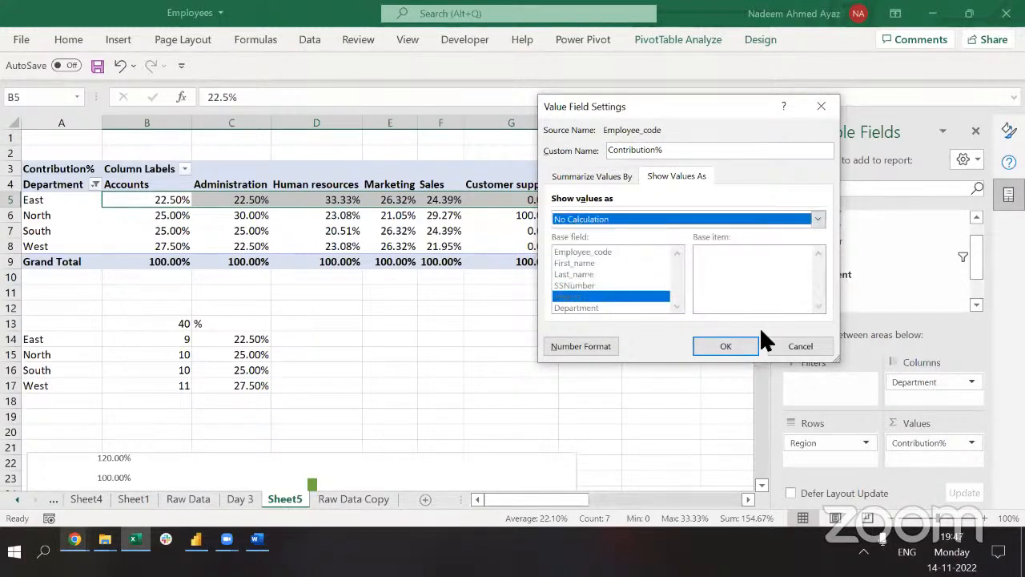
left_click(726, 346)
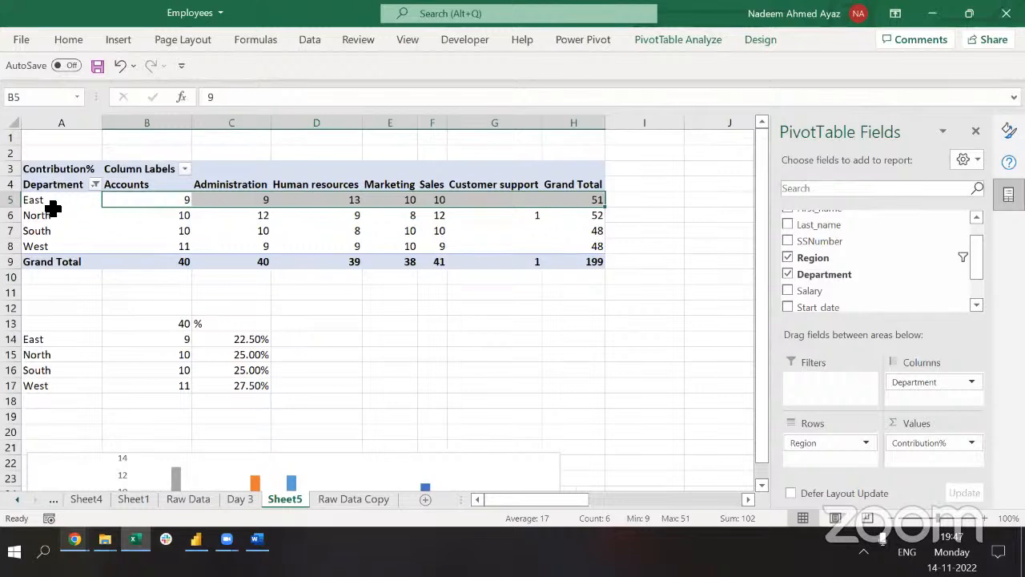
Compare the East row's Accounts count with the East Grand Total in the pivot table.
left_click(590, 199)
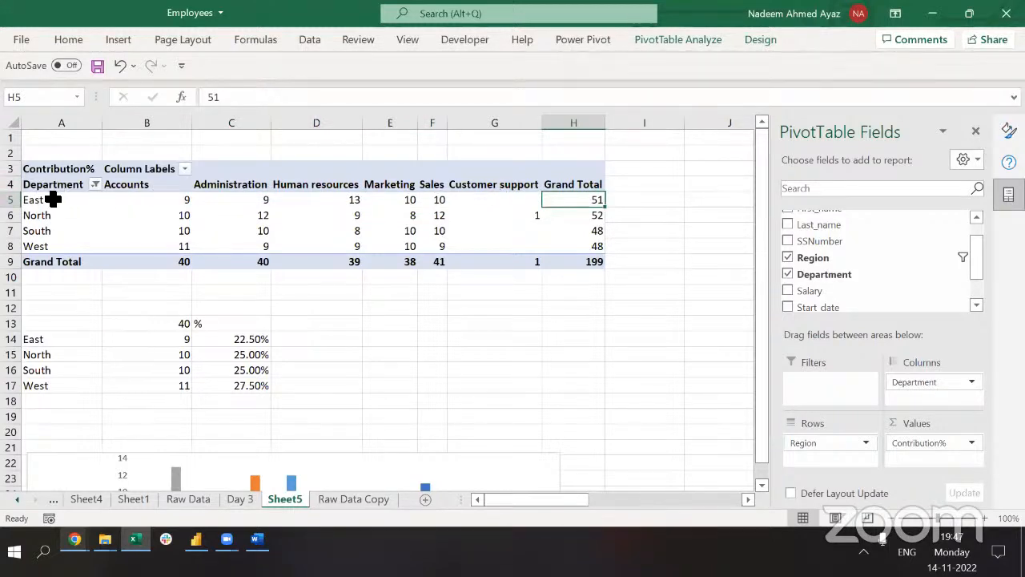
left_click(146, 200)
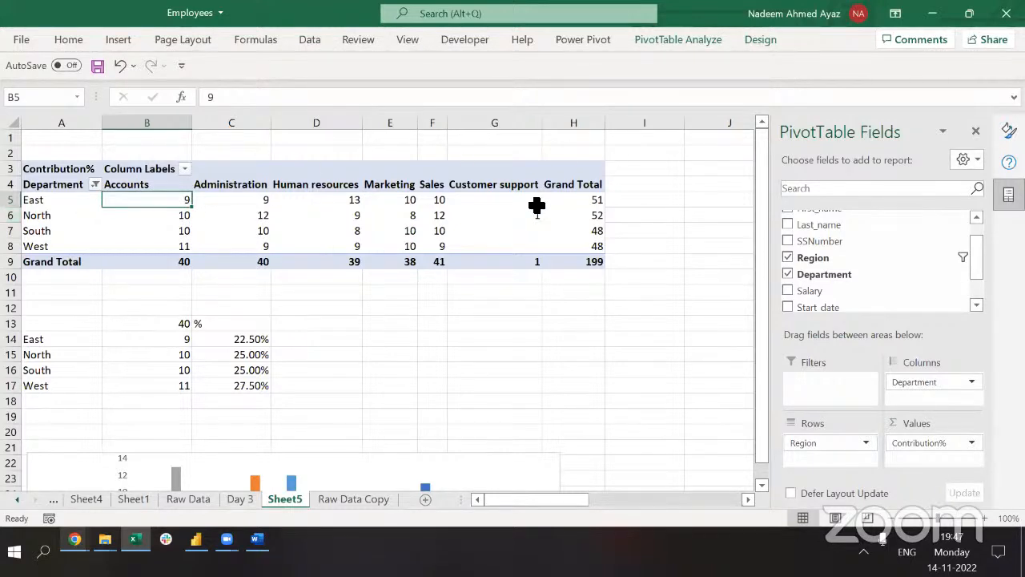
left_click(594, 200)
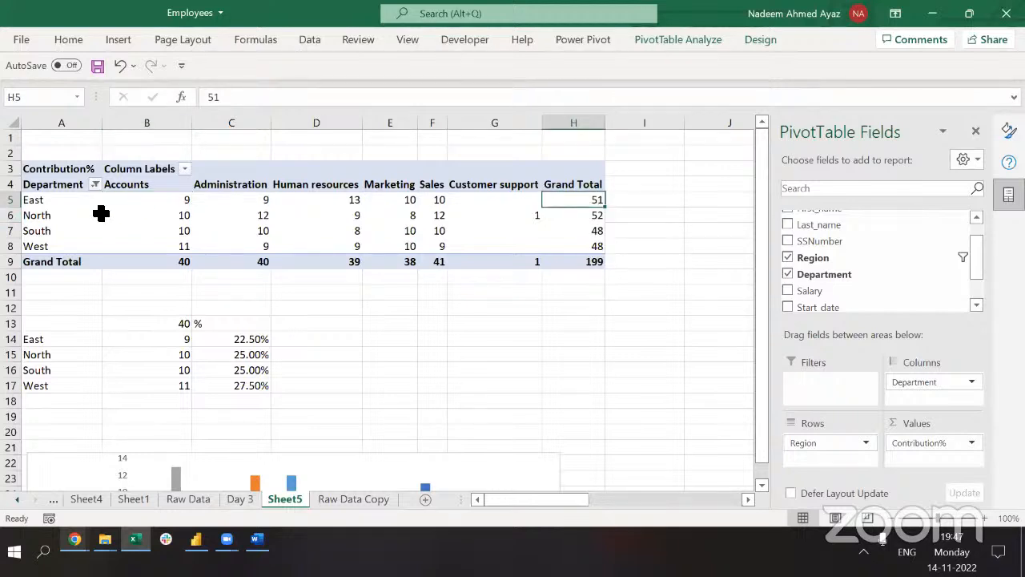
left_click(141, 201)
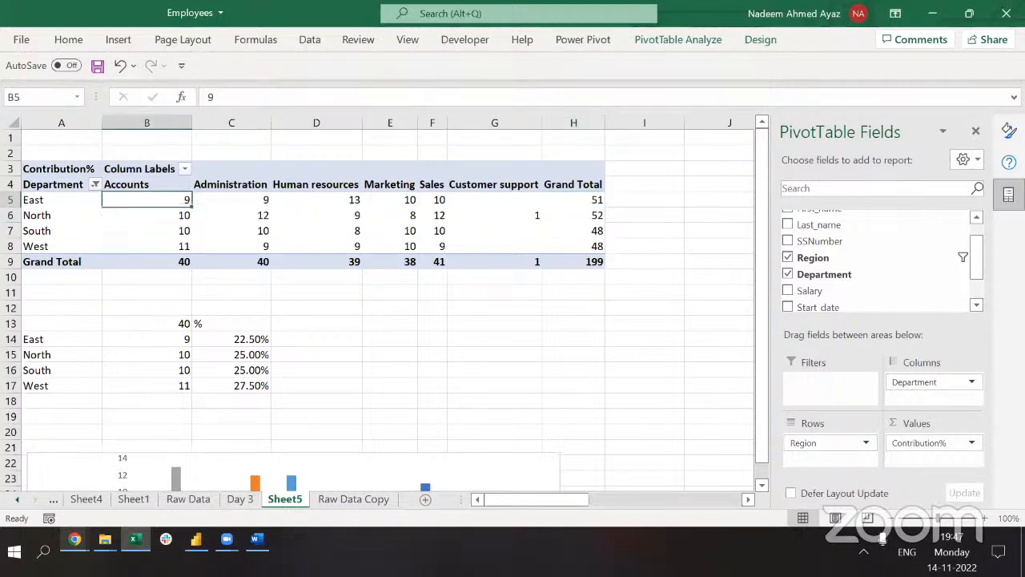
left_click(11, 200)
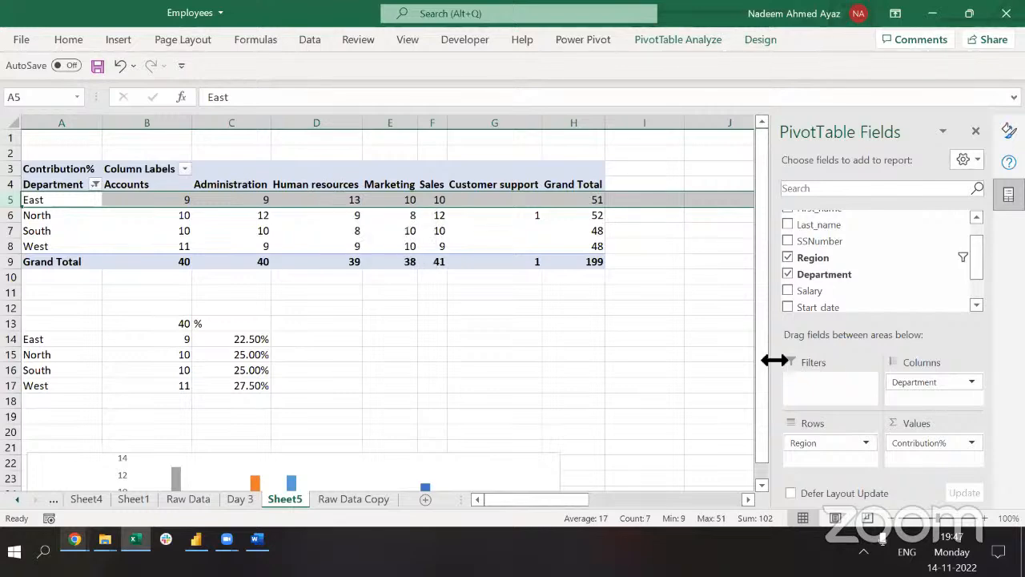
Set the Contribution% value field to show values as % of Row Total.
left_click(917, 443)
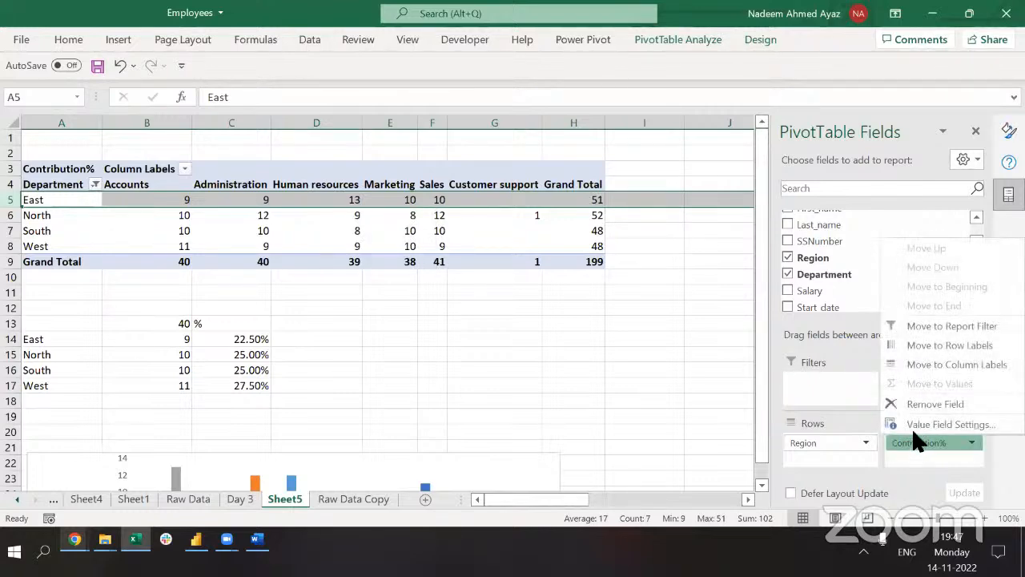
left_click(919, 417)
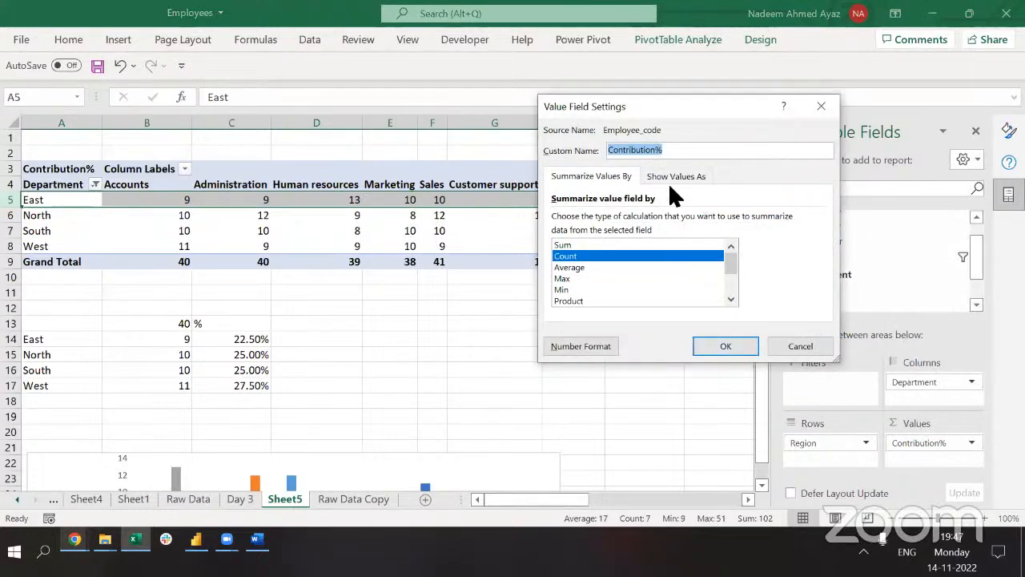
left_click(675, 177)
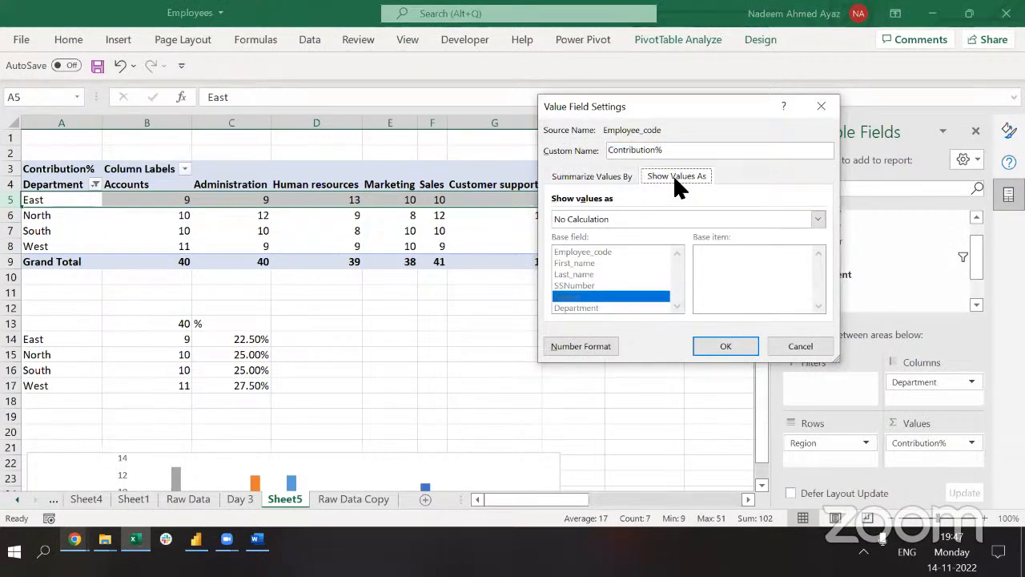
left_click(645, 215)
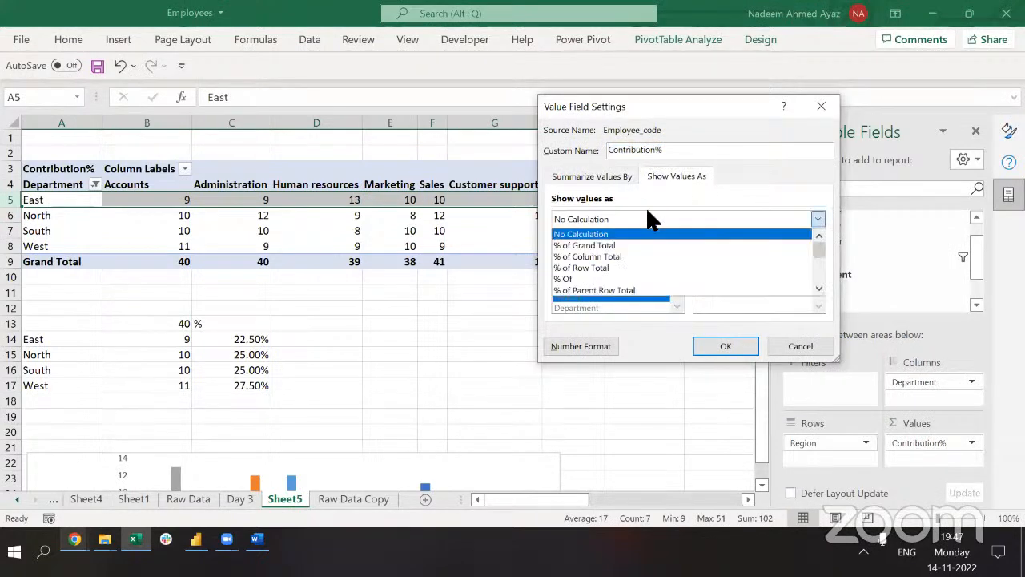
left_click(625, 268)
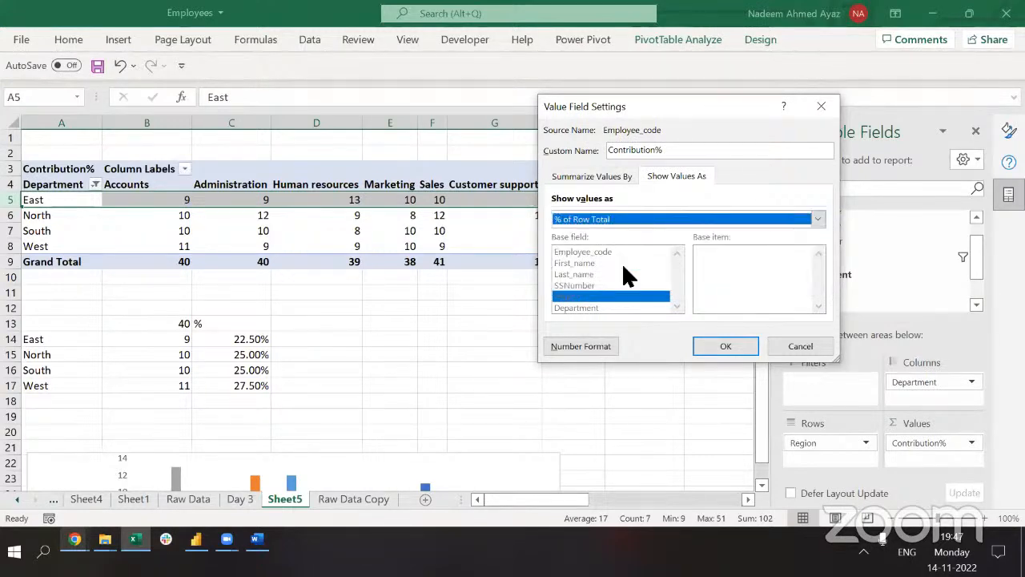
left_click(723, 347)
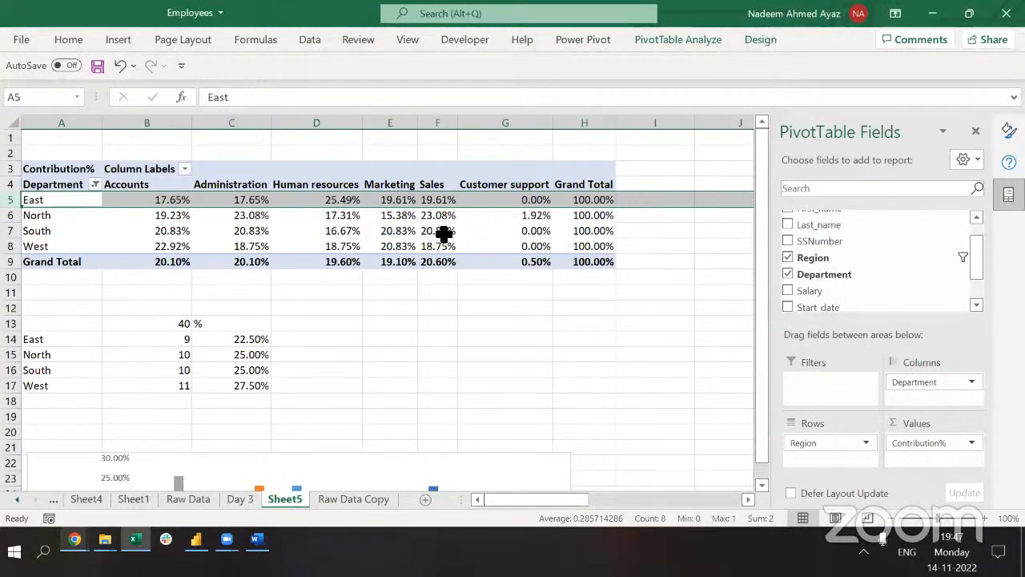
Examine the Grand Total row and Grand Total column of the pivot table with the row percentages applied.
left_click_drag(155, 261, 518, 264)
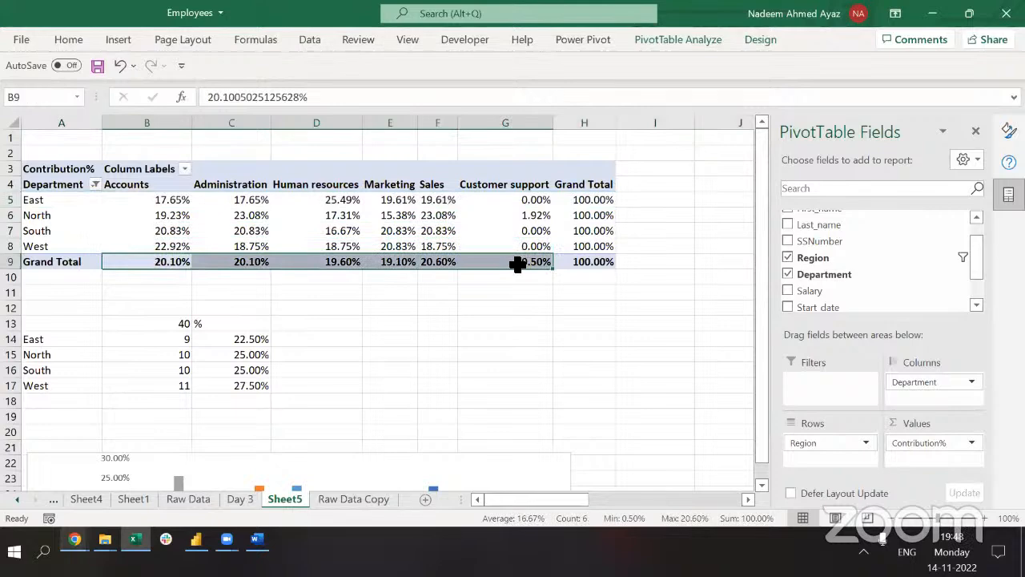
left_click(590, 186)
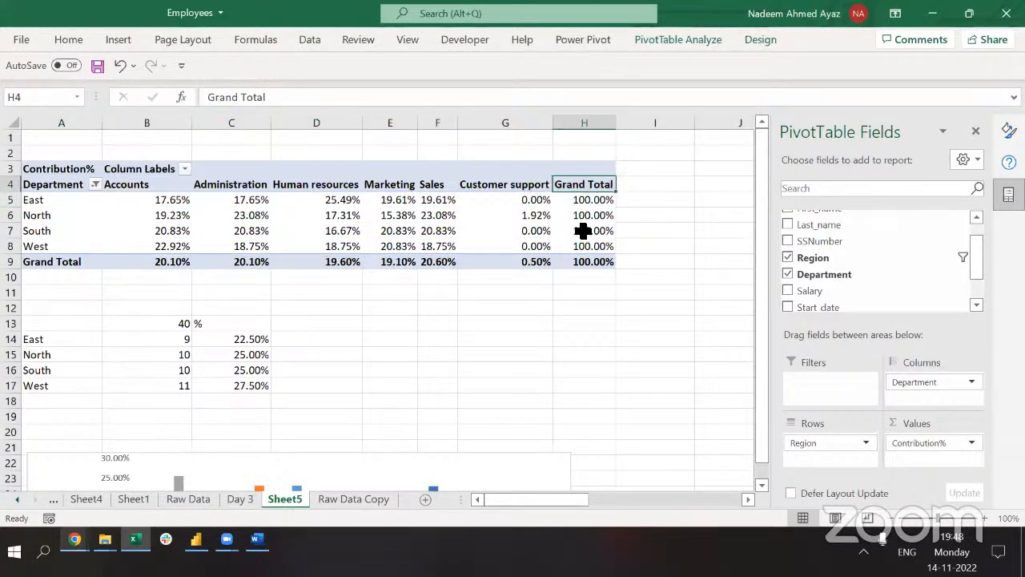
left_click(498, 198)
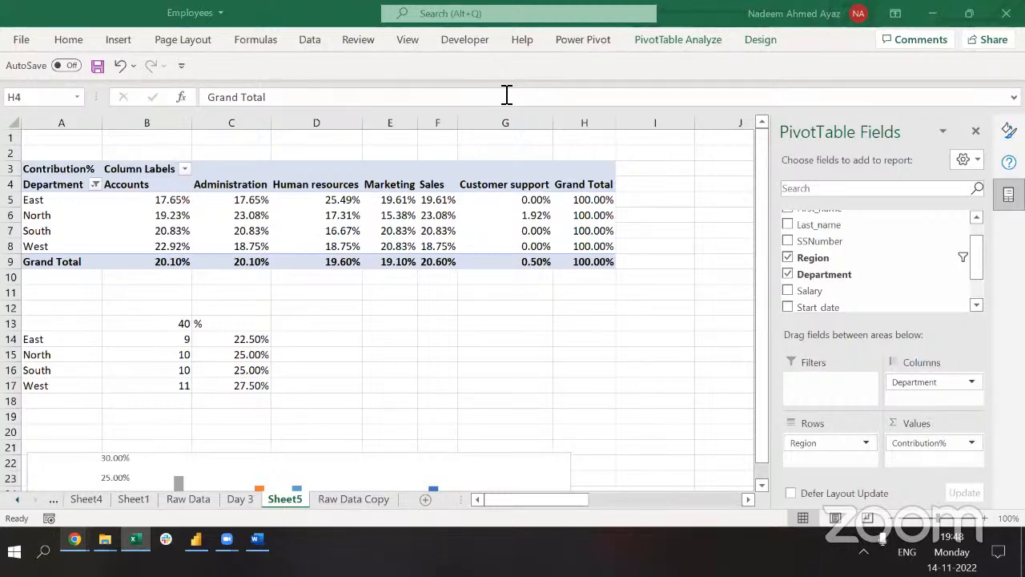
Examine the share formula in C14, especially its row-locked reference to B13, without changing it.
left_click(224, 342)
key("F1")
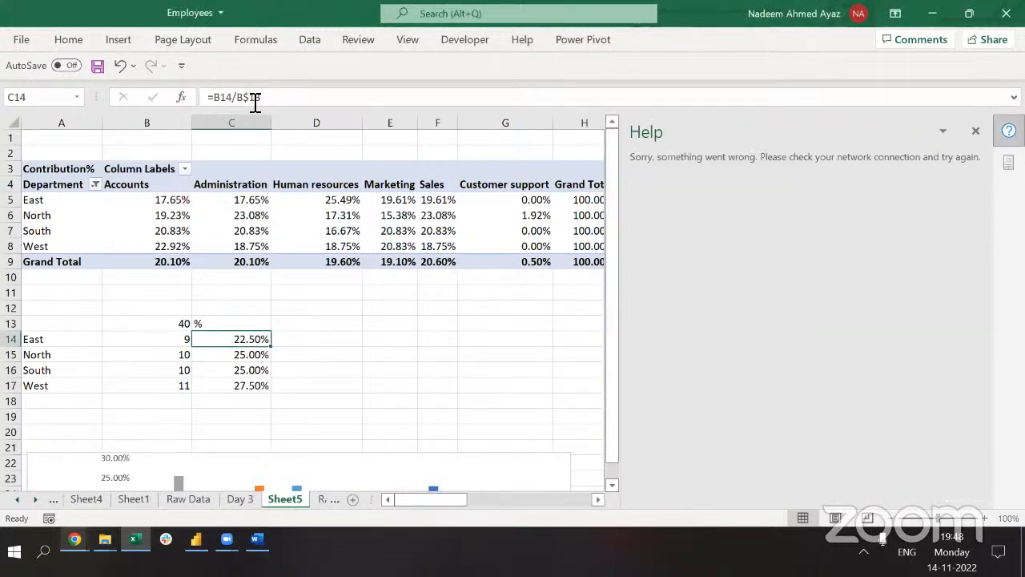
left_click(233, 97)
left_click_drag(234, 102, 249, 109)
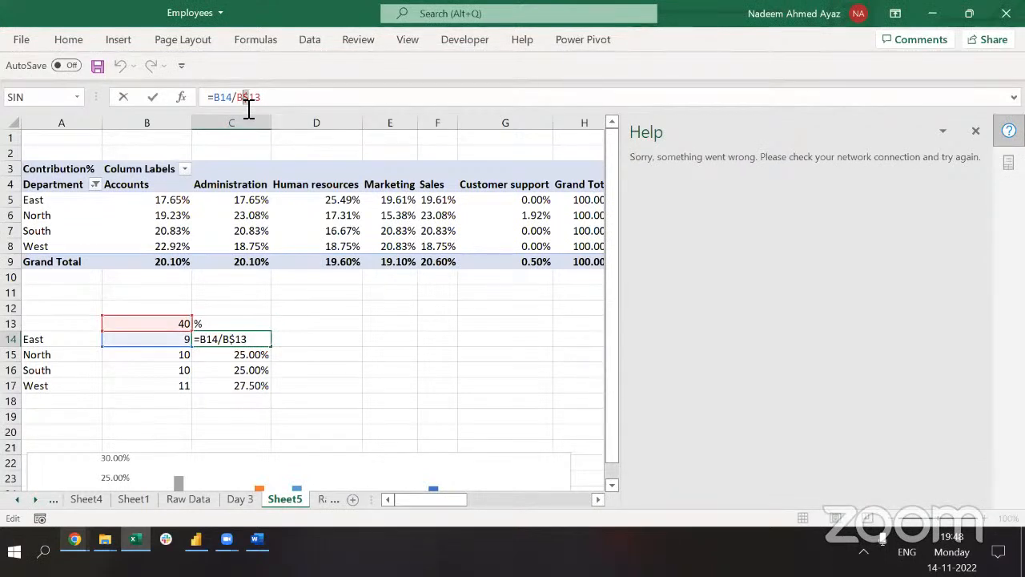
key("Escape")
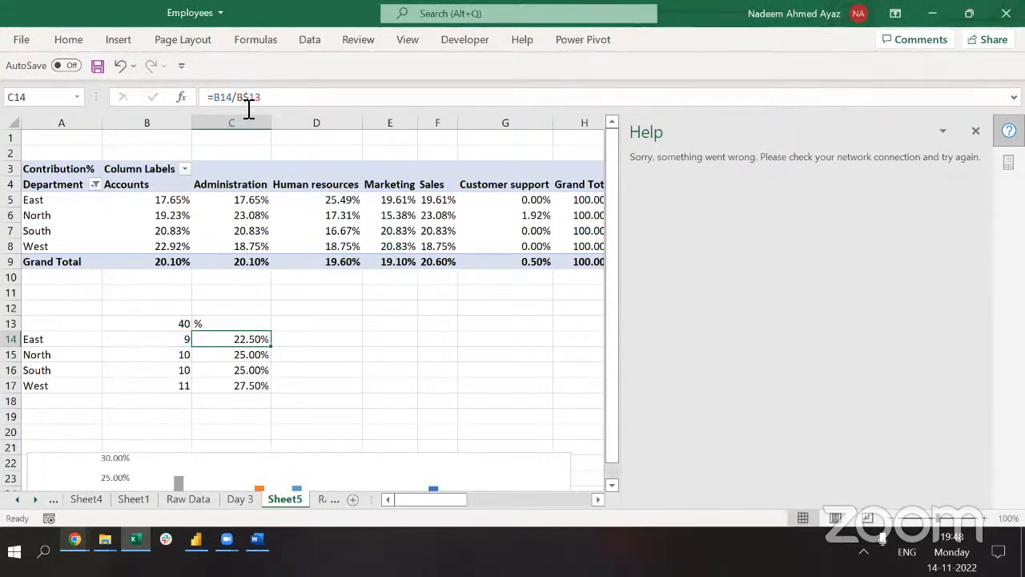
Clear the manually calculated shares in C14:C17 and return to C14.
key("ctrl+shift+Down")
key("Delete")
key("Left")
key("Up")
key("Right")
key("Down")
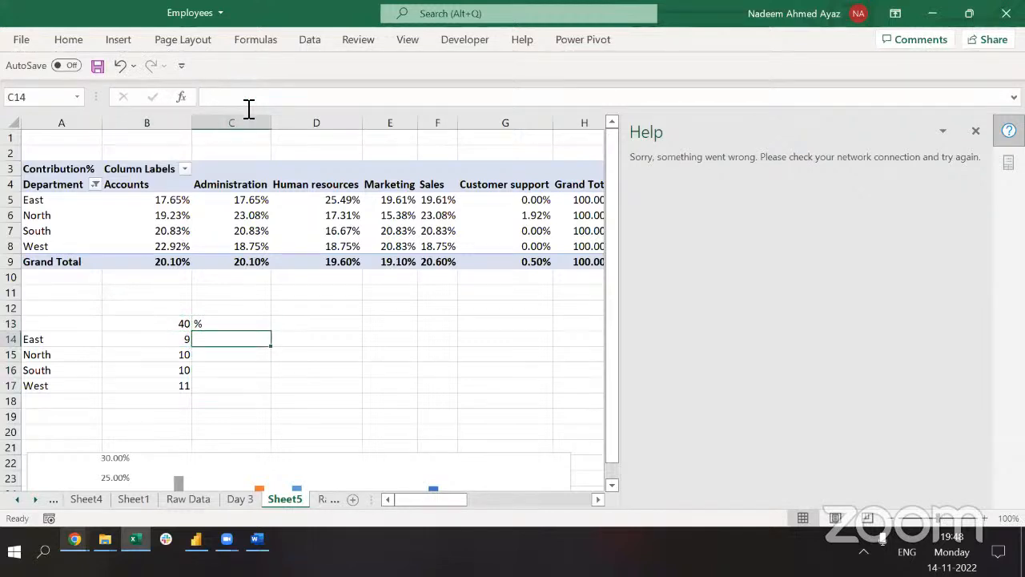
Enter the formula =B14/B13 in C14 to calculate East's share of the total.
type("=")
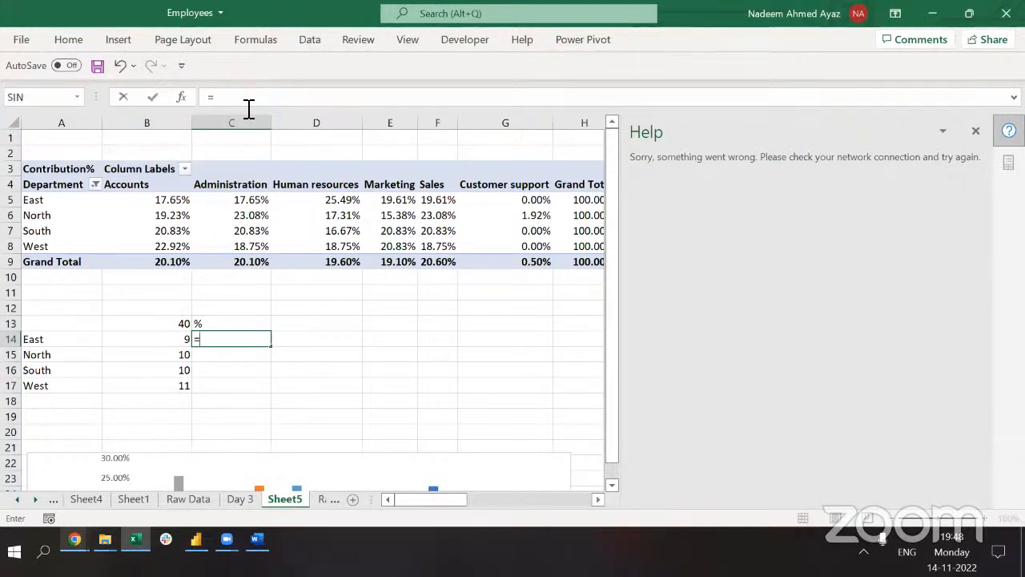
key("Left")
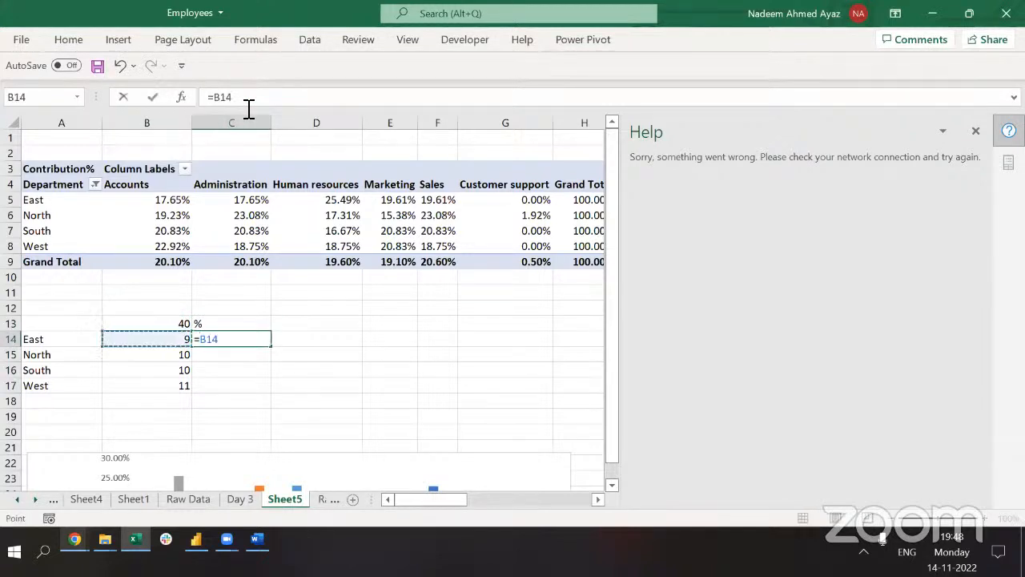
type("/")
key("Left")
key("Up")
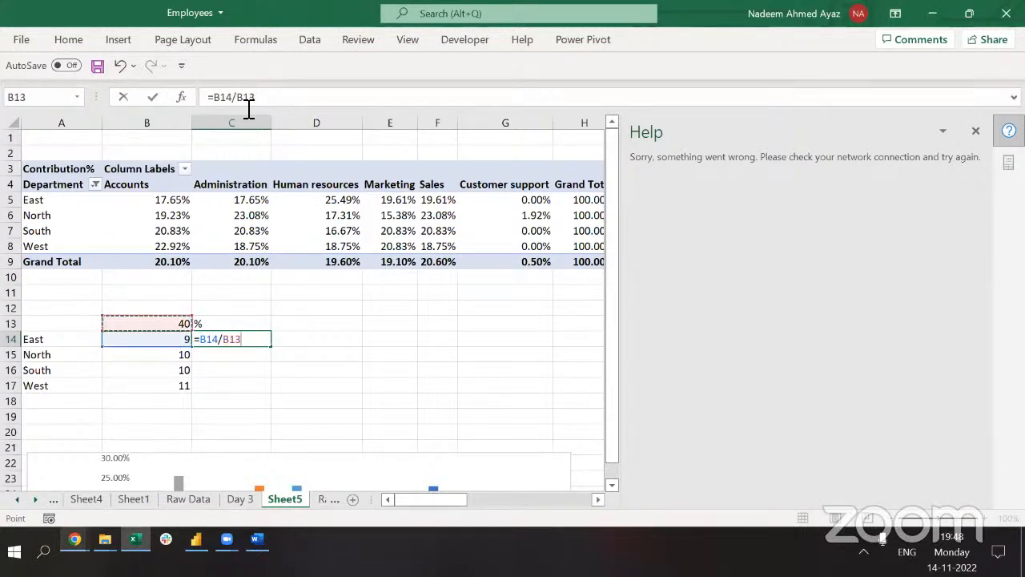
key("Return")
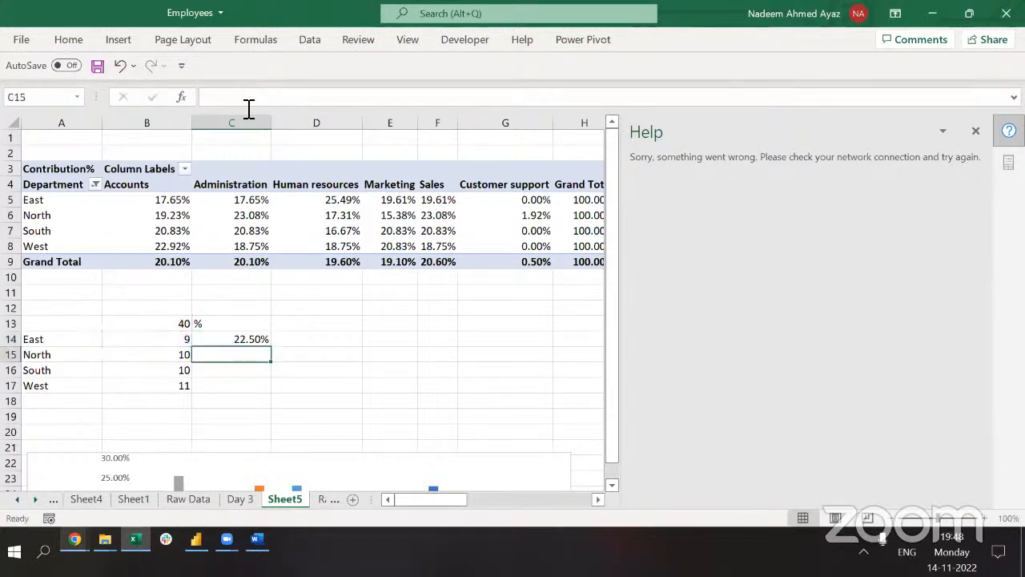
Copy the unlocked share formula from C14 down through C15:C18.
key("Up")
key("ctrl+c")
key("Down")
key("ctrl+v")
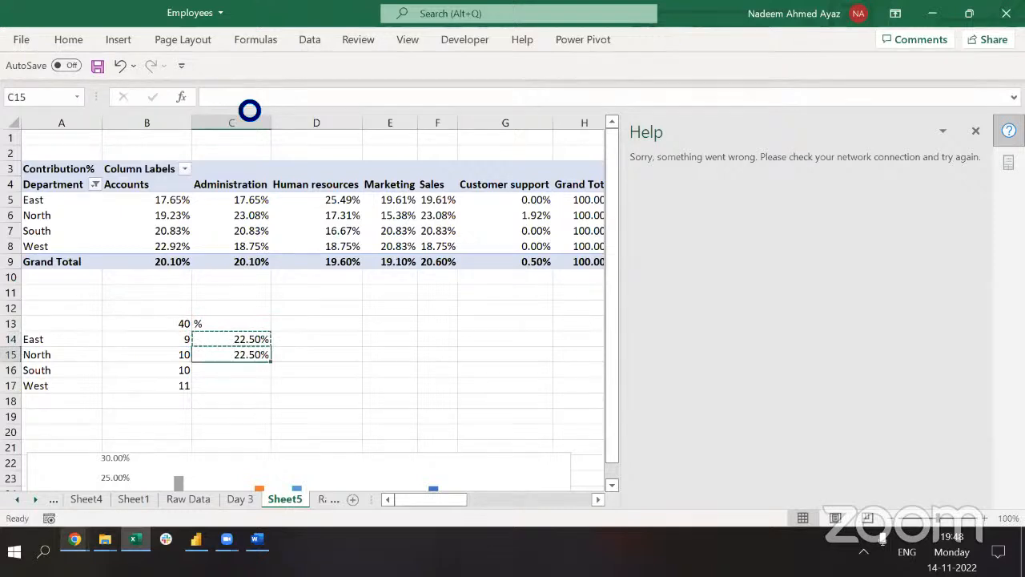
key("Down")
key("ctrl+v")
key("Down")
key("ctrl+v")
key("Down")
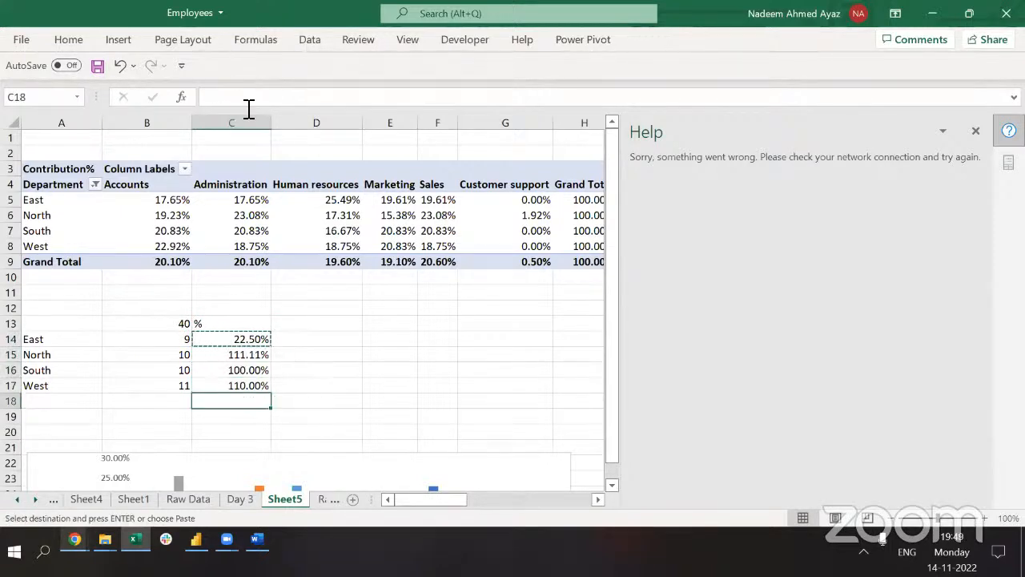
key("ctrl+v")
Examine the copied formulas in C15:C17 against C14, noting which cells each denominator refers to.
key("Up")
key("Up")
key("Up")
key("Escape")
key("F2")
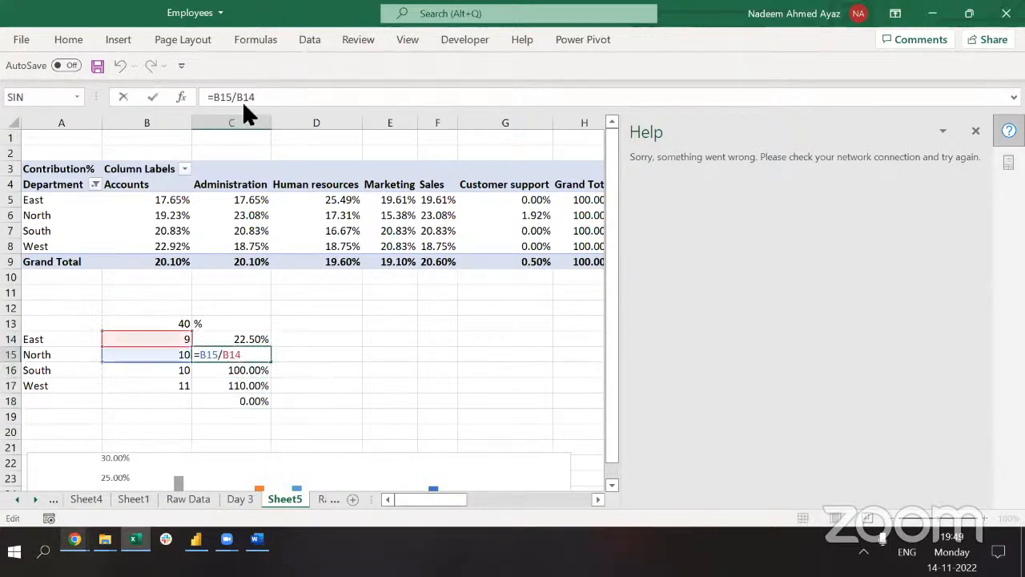
key("Escape")
key("Up")
key("F2")
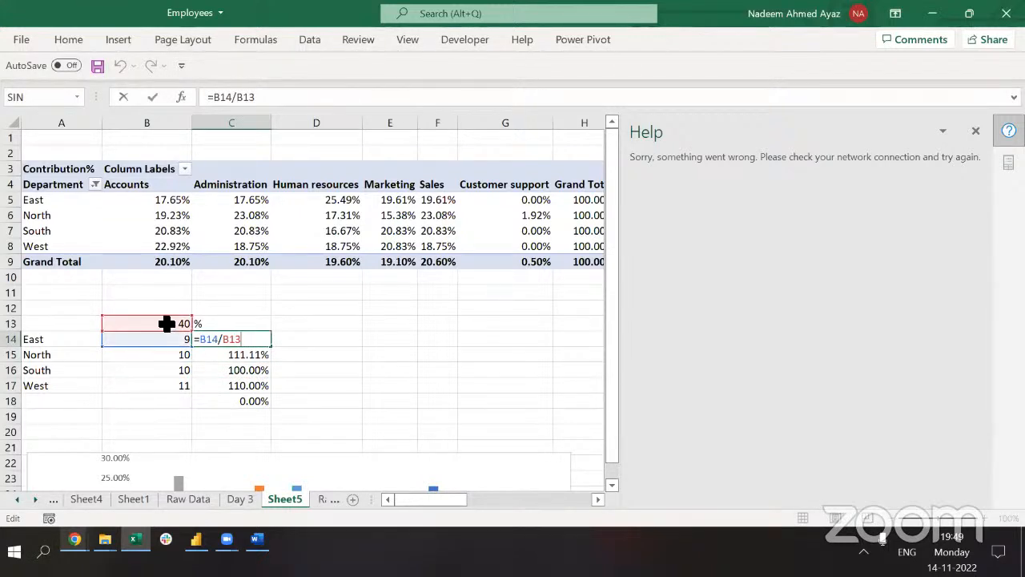
key("Escape")
key("Down")
key("F2")
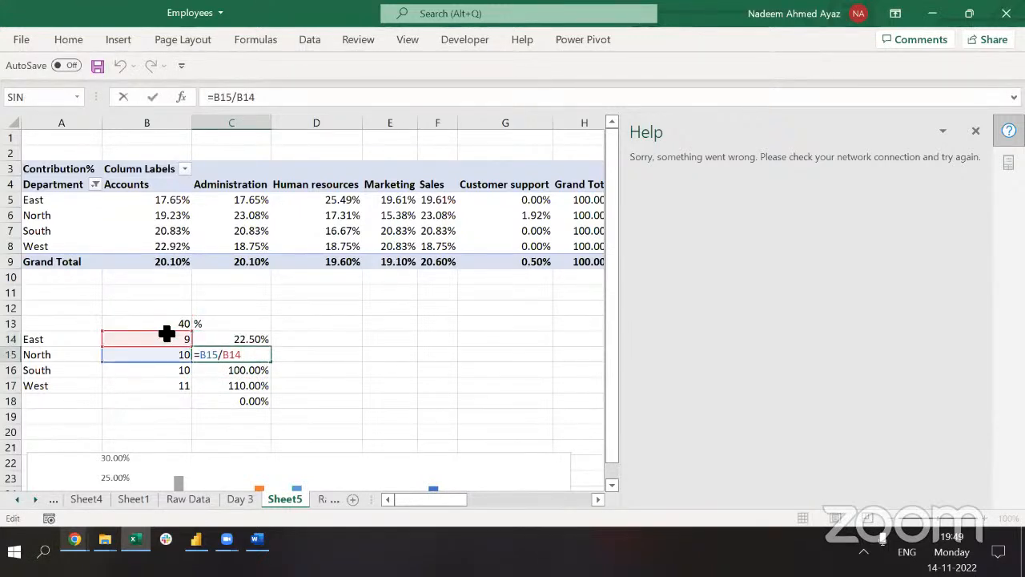
key("Return")
key("F2")
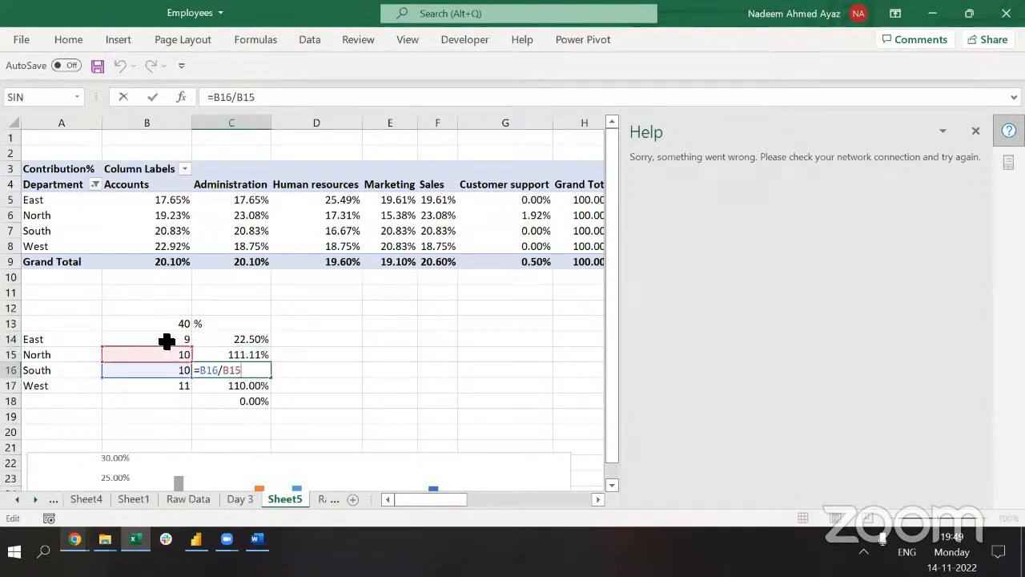
key("Return")
key("F2")
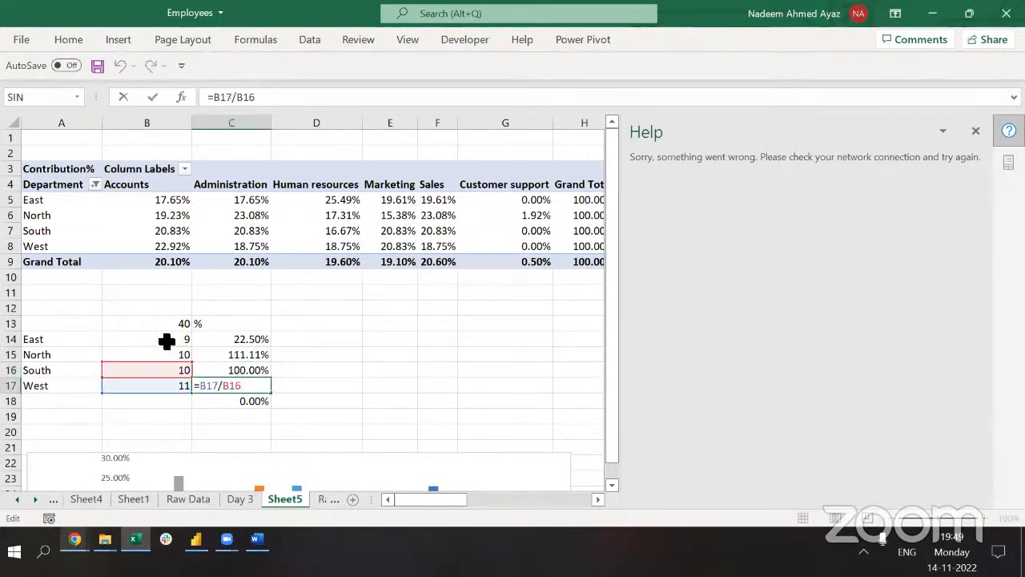
key("ctrl+Return")
key("Up")
key("Up")
key("Up")
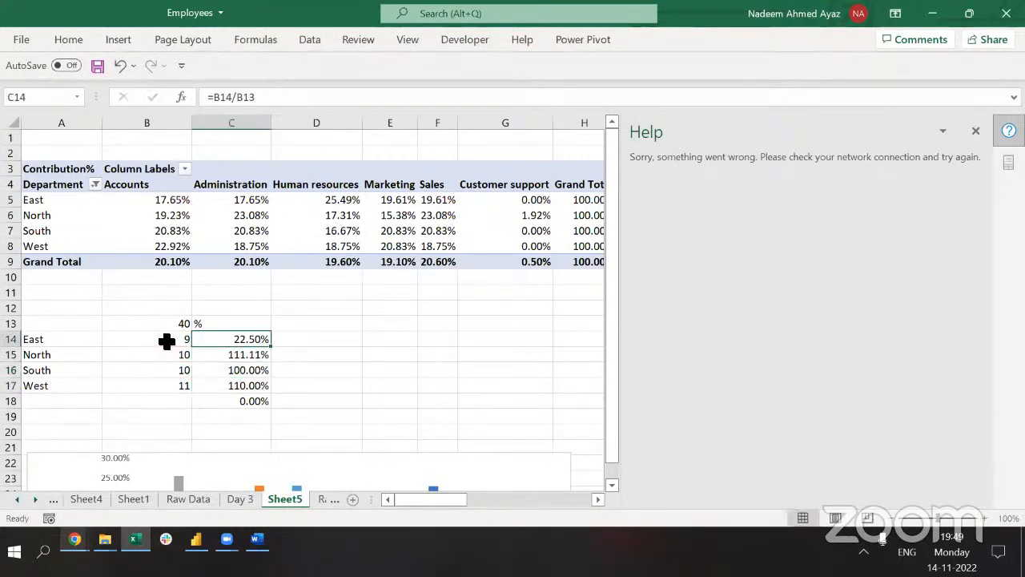
Clear the extra share formula in C18 below the West row.
key("Down")
key("Down")
key("Down")
key("Down")
key("Delete")
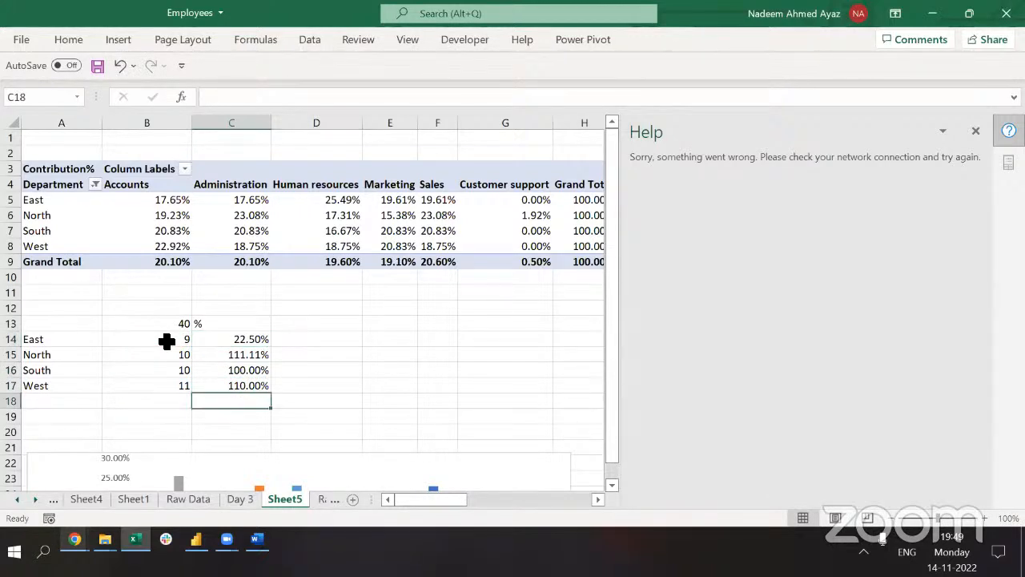
Lock the row of the denominator in C14 so the formula reads =B14/B$13.
key("Up")
key("Up")
key("Up")
key("Up")
key("F2")
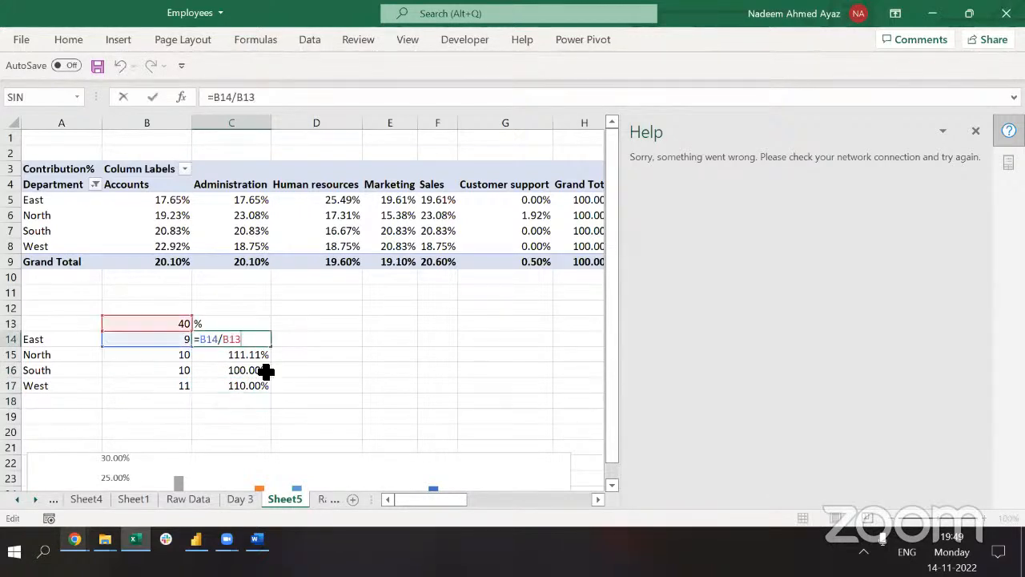
key("F4")
key("F4")
key("Return")
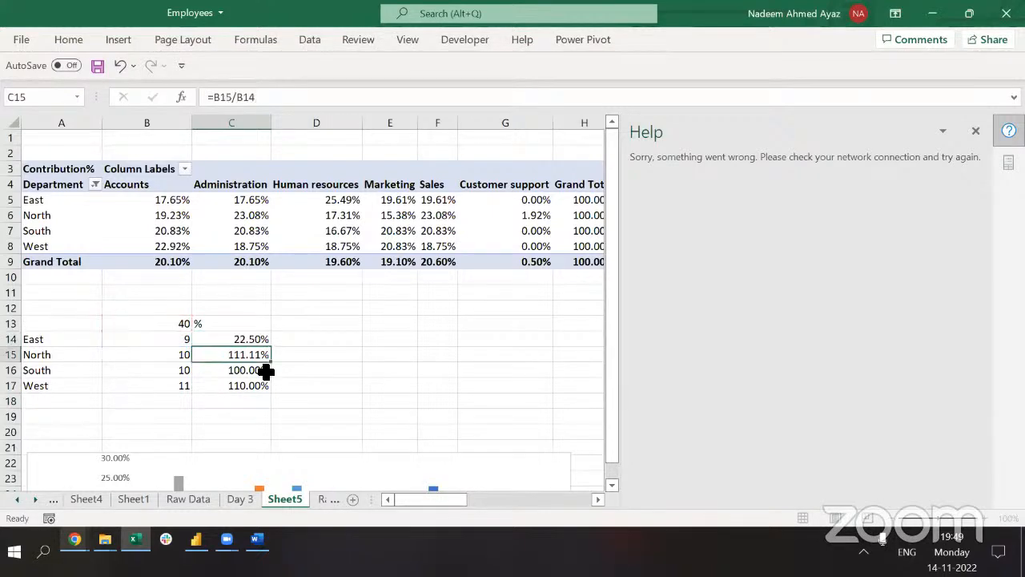
Copy the row-locked share formula from C14 down to C17.
key("Up")
key("ctrl+c")
key("shift+Down")
key("shift+Down")
key("shift+Down")
key("ctrl+v")
key("Escape")
Examine the formulas in C14:C17 for the locked B$13 reference, leaving them unchanged.
key("Down")
key("F2")
key("Return")
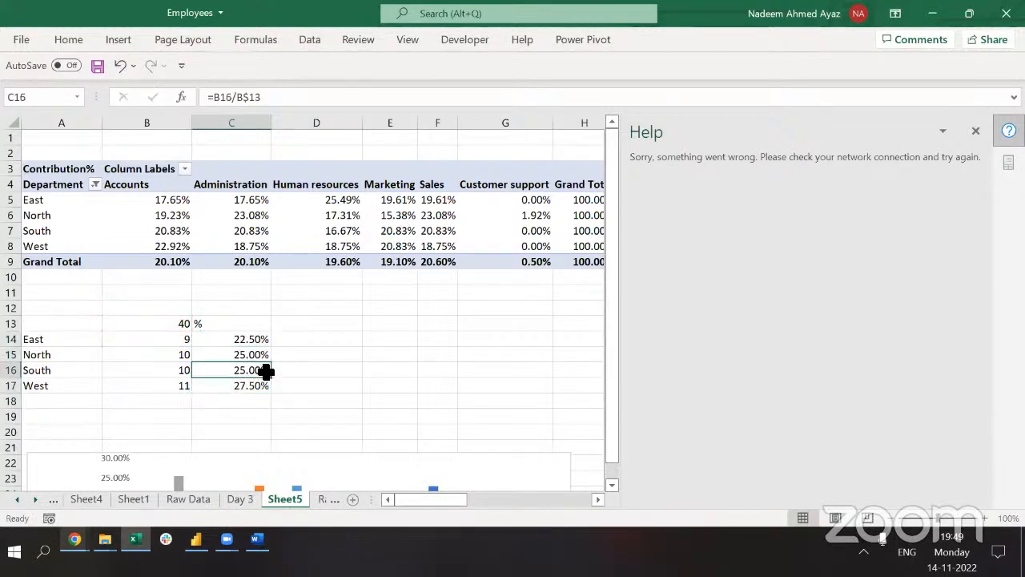
key("F2")
key("Return")
key("F2")
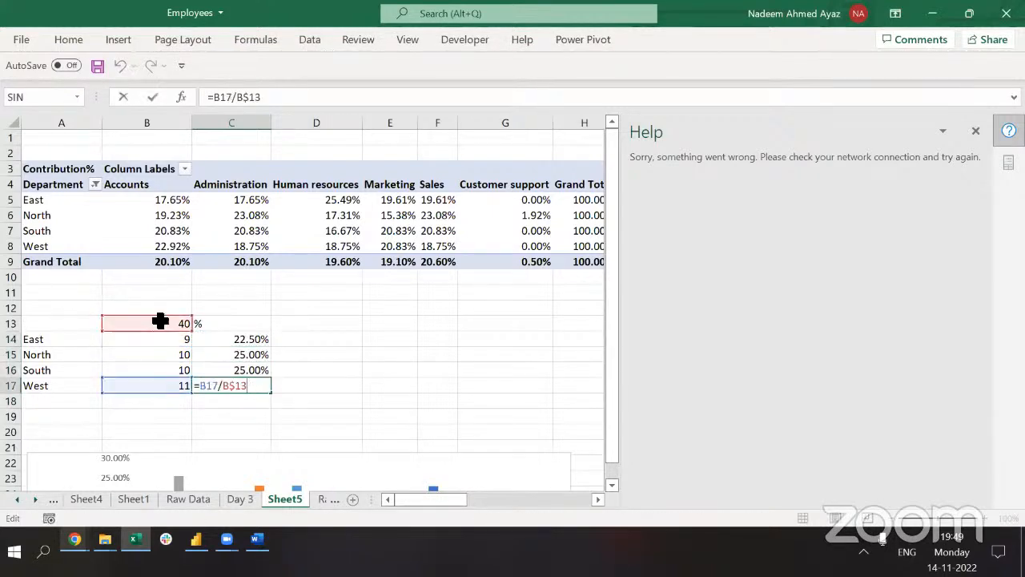
key("Escape")
key("Up")
key("Up")
key("Up")
key("F2")
key("Return")
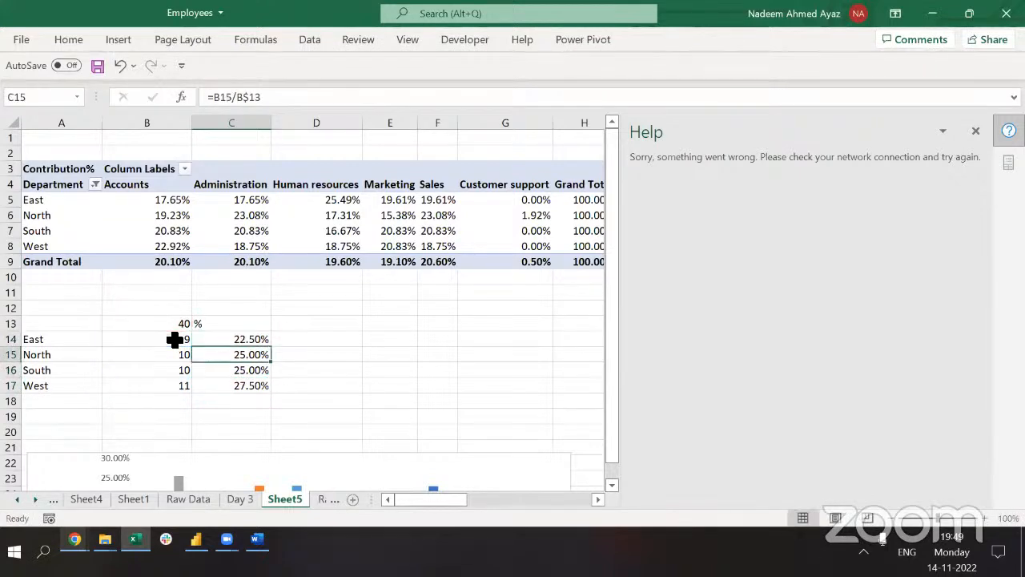
key("F2")
key("Escape")
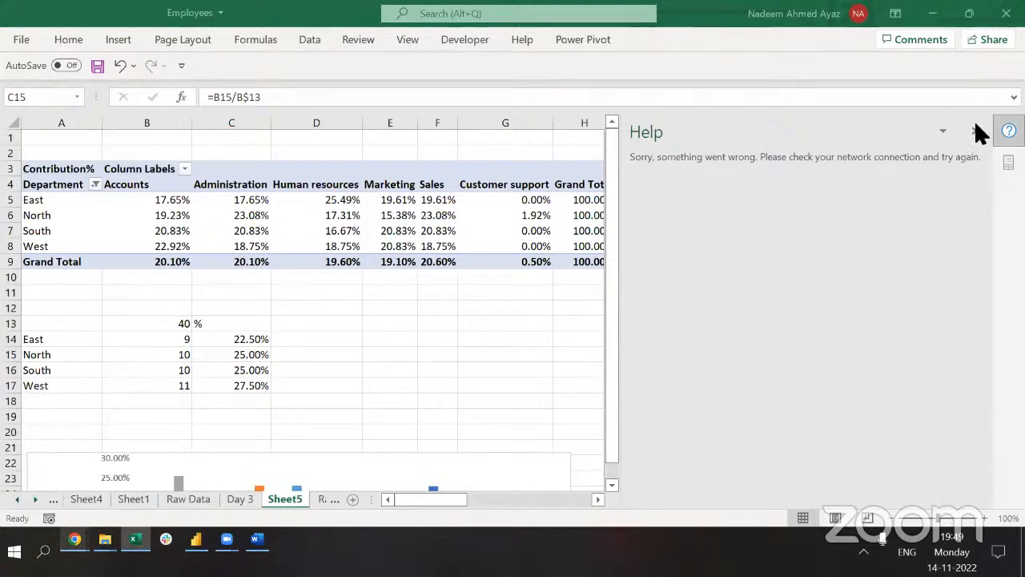
Close the Help pane and replace Contribution% with Employee_code in the pivot table's values.
left_click(1008, 131)
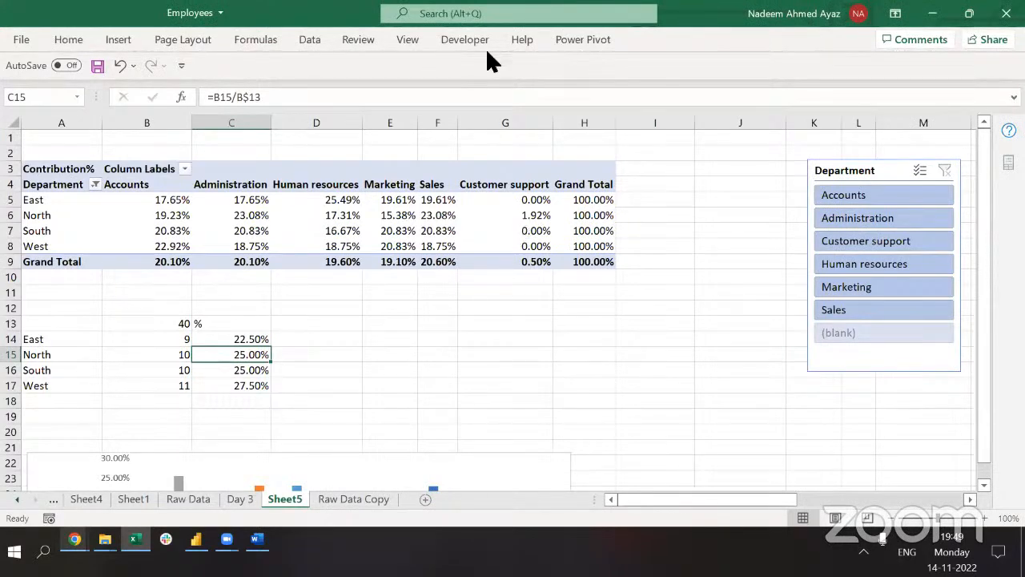
left_click(505, 231)
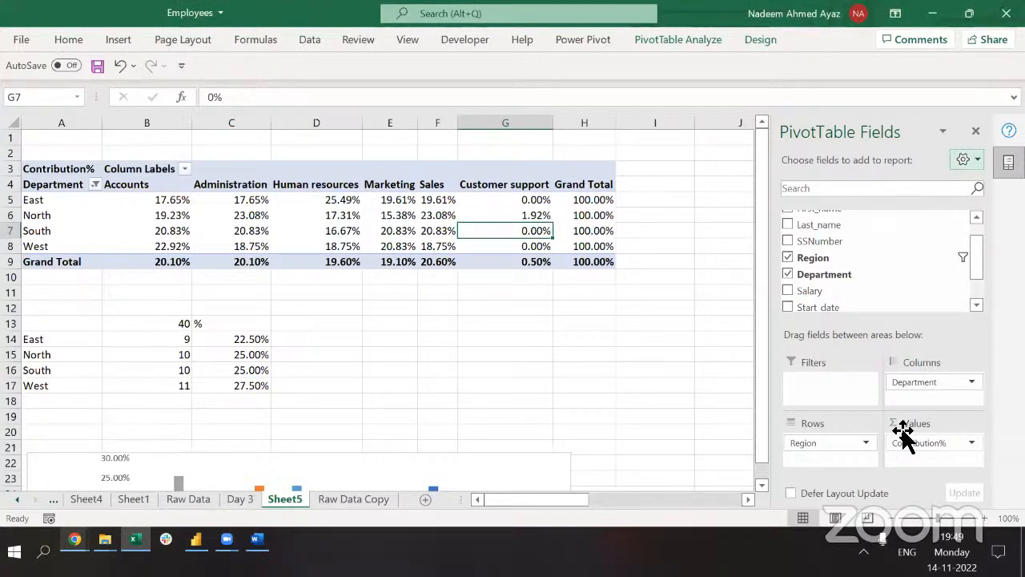
left_click_drag(910, 443, 860, 262)
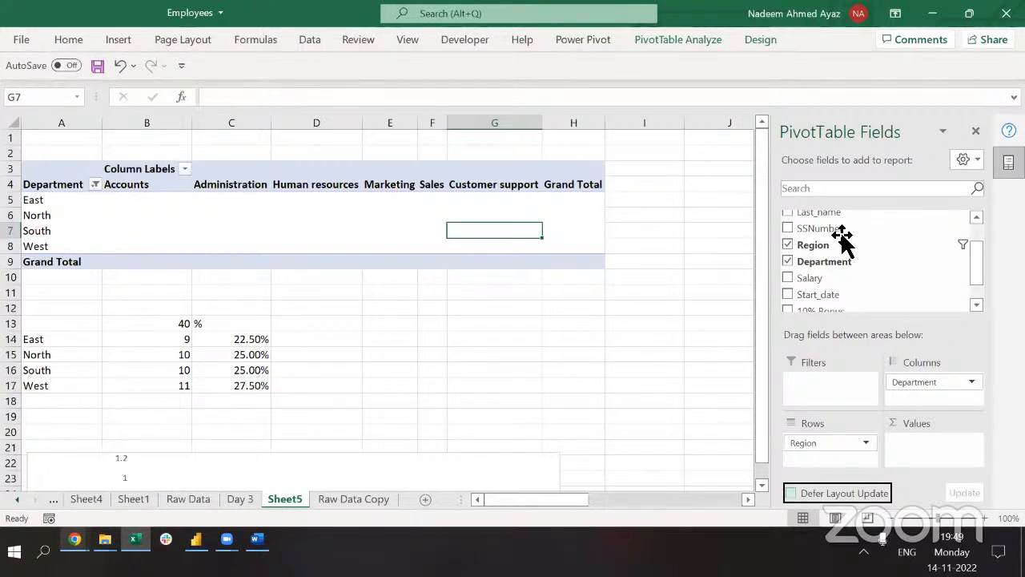
scroll(841, 235, "up", 1)
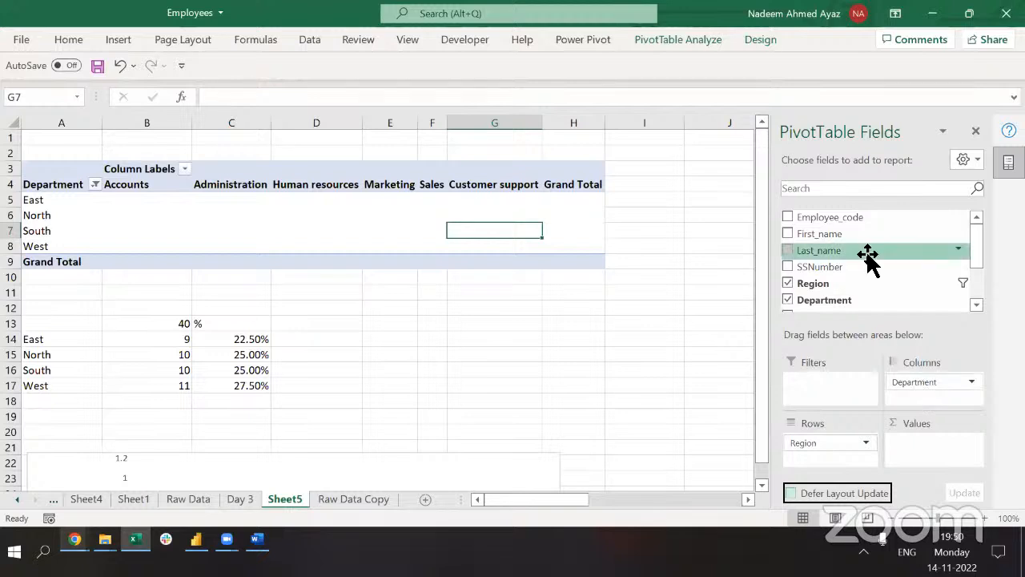
left_click_drag(851, 222, 934, 439)
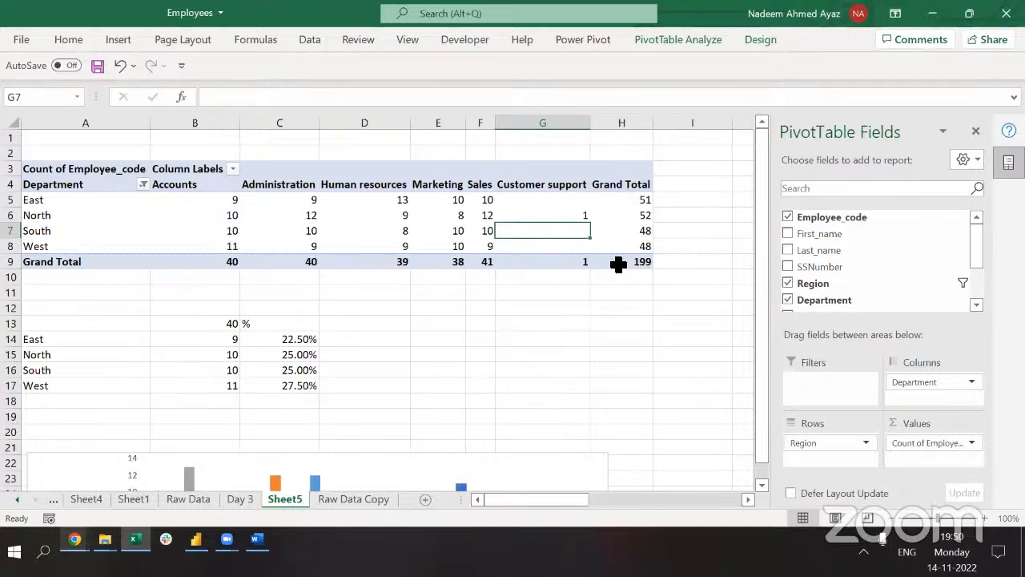
Turn off the pivot table's grand totals for both rows and columns.
mouse_move(618, 264)
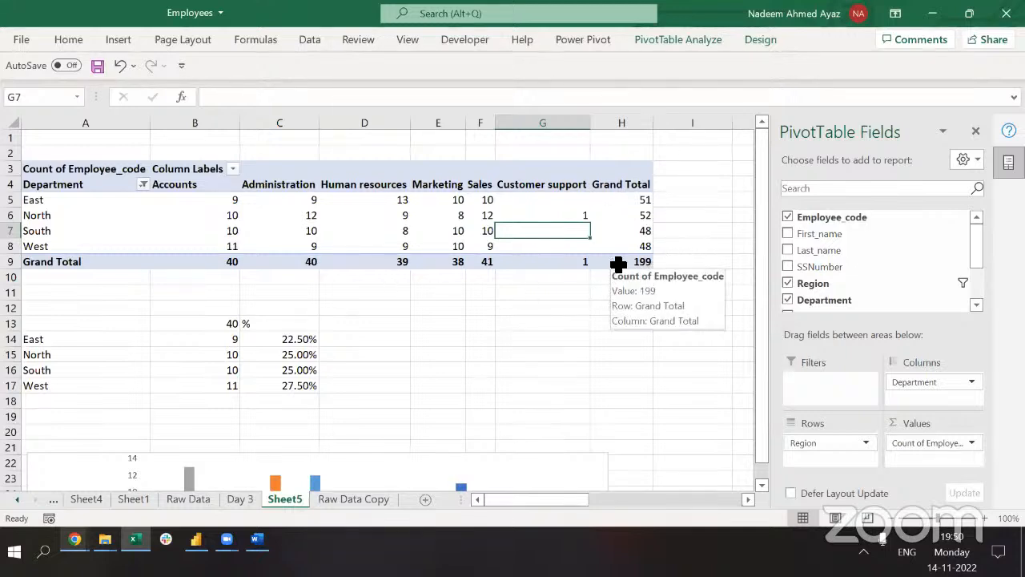
left_click(660, 37)
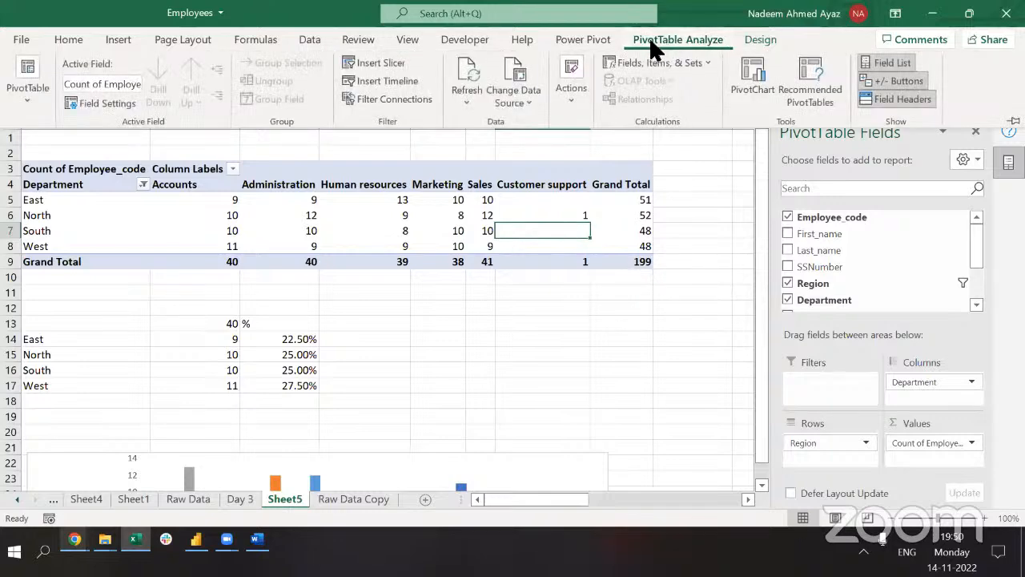
left_click(746, 39)
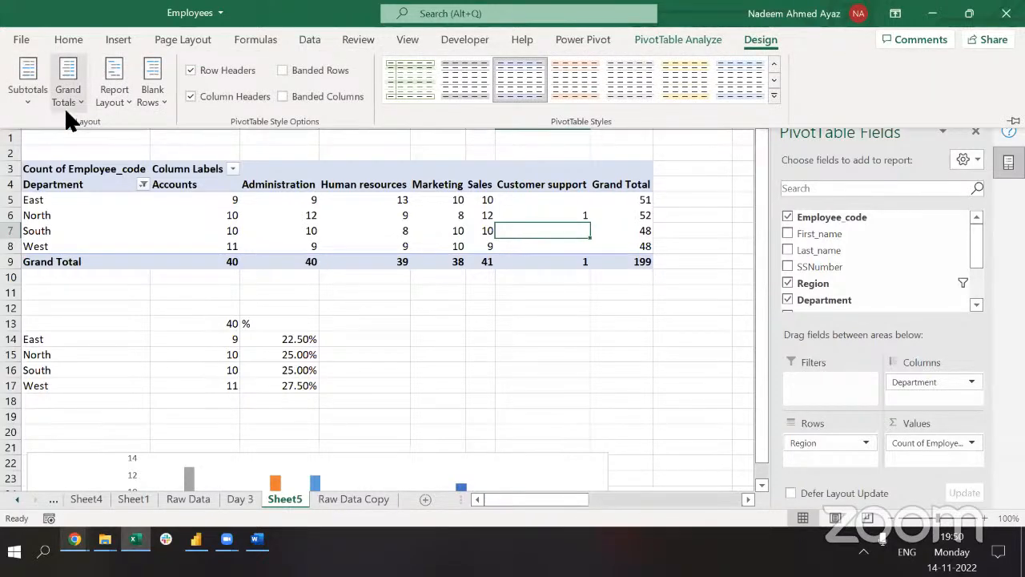
left_click(64, 106)
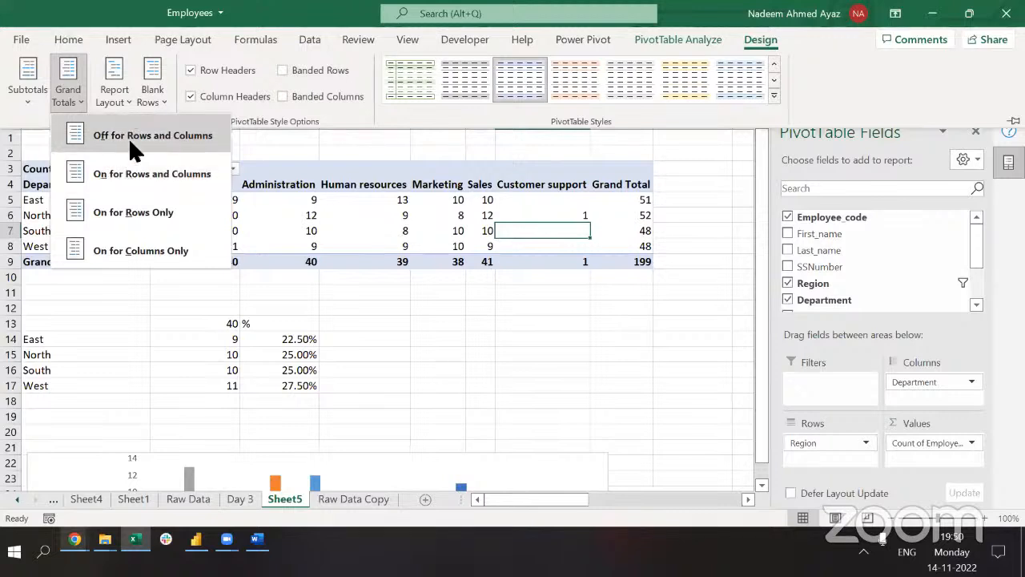
left_click(128, 137)
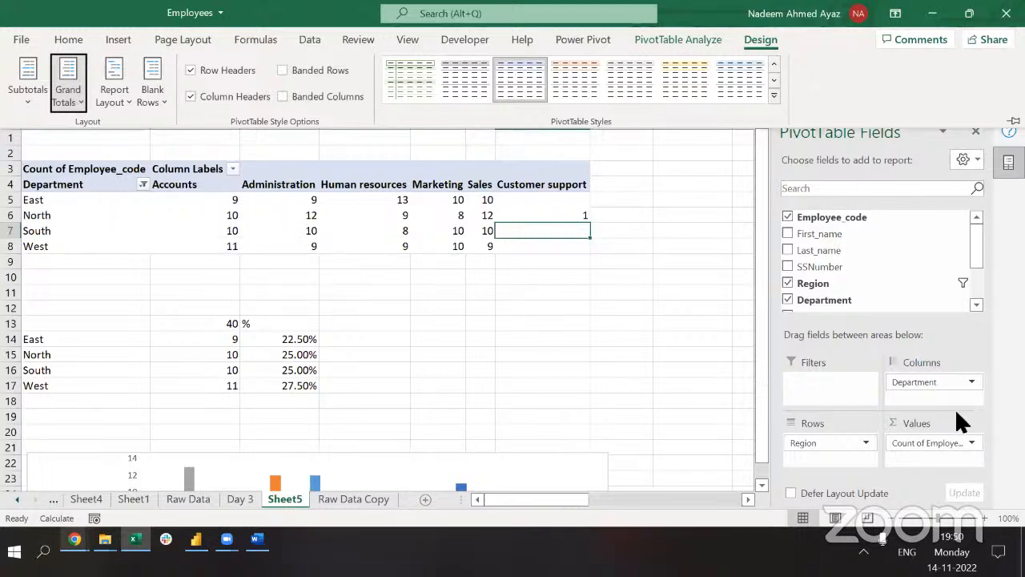
Show the Count of Employee_code values as % of Row Total.
left_click(916, 442)
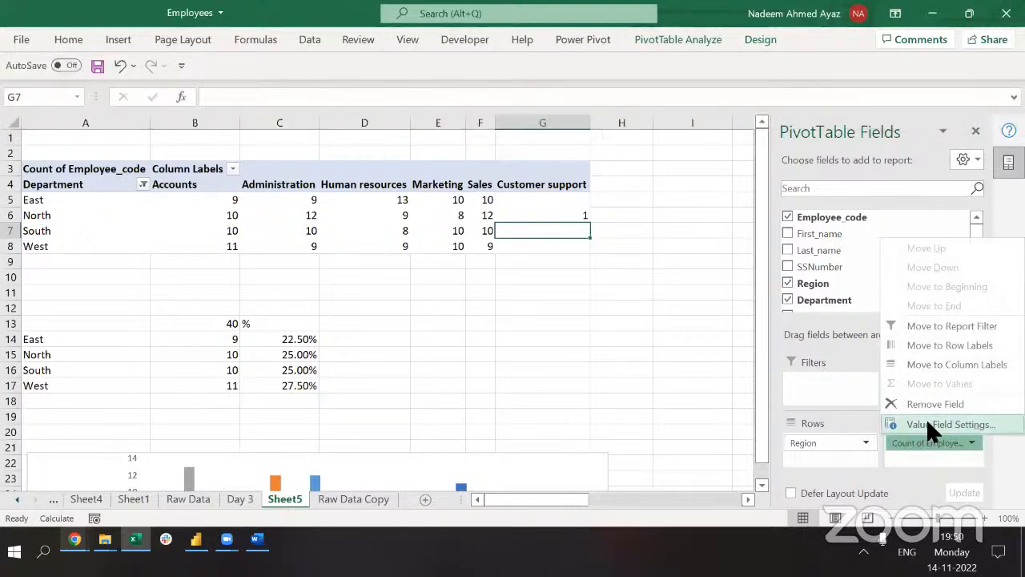
left_click(925, 424)
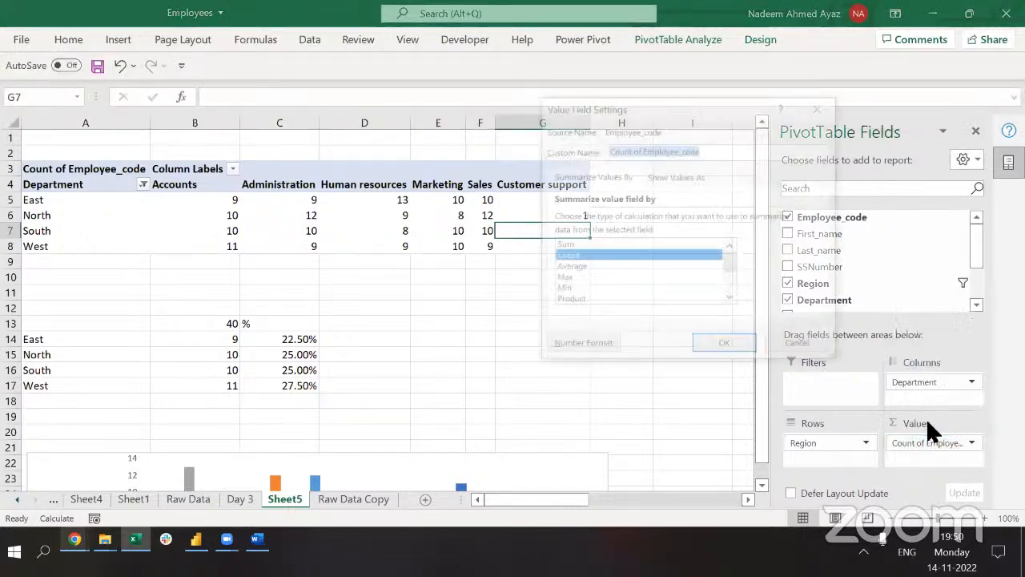
left_click(662, 177)
left_click(644, 218)
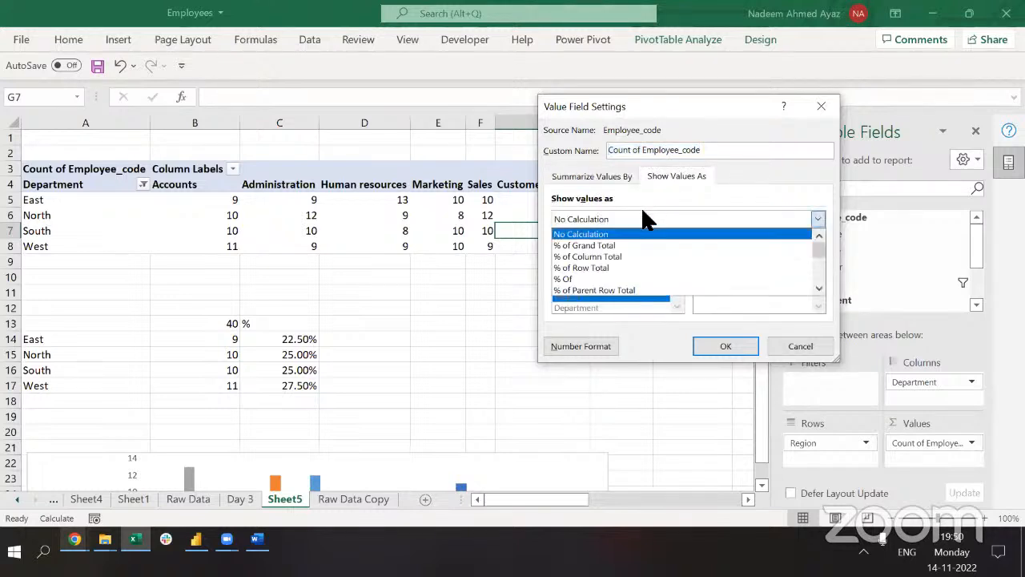
left_click(625, 269)
left_click(731, 345)
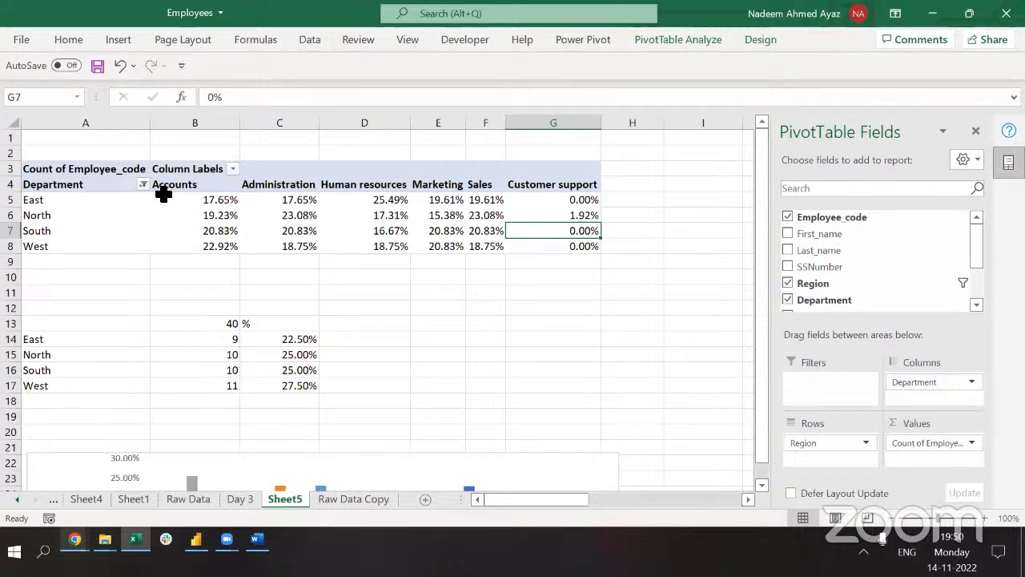
Select the East row's percentages in B5:G5 to check their sum.
left_click_drag(213, 201, 596, 200)
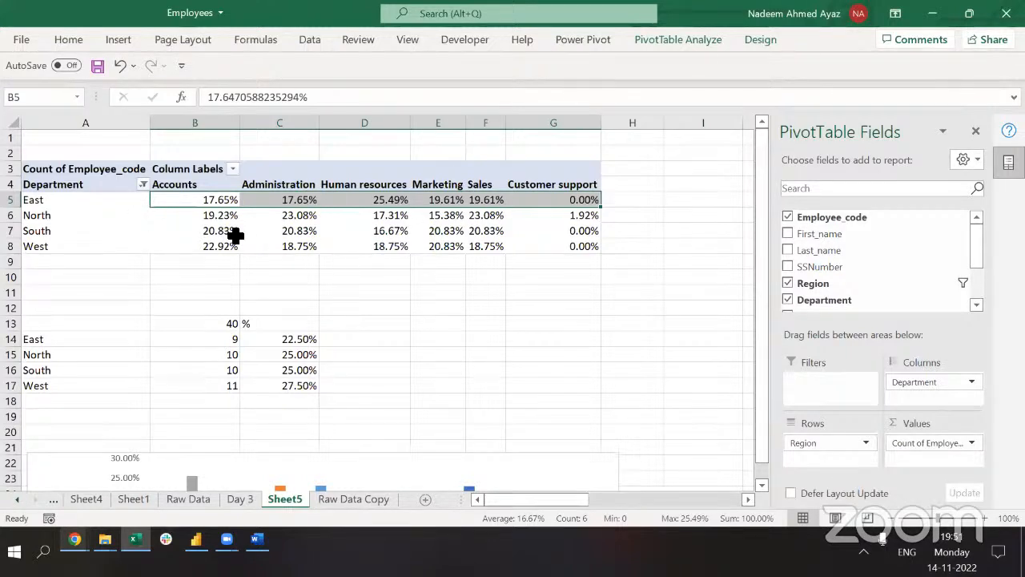
mouse_move(236, 234)
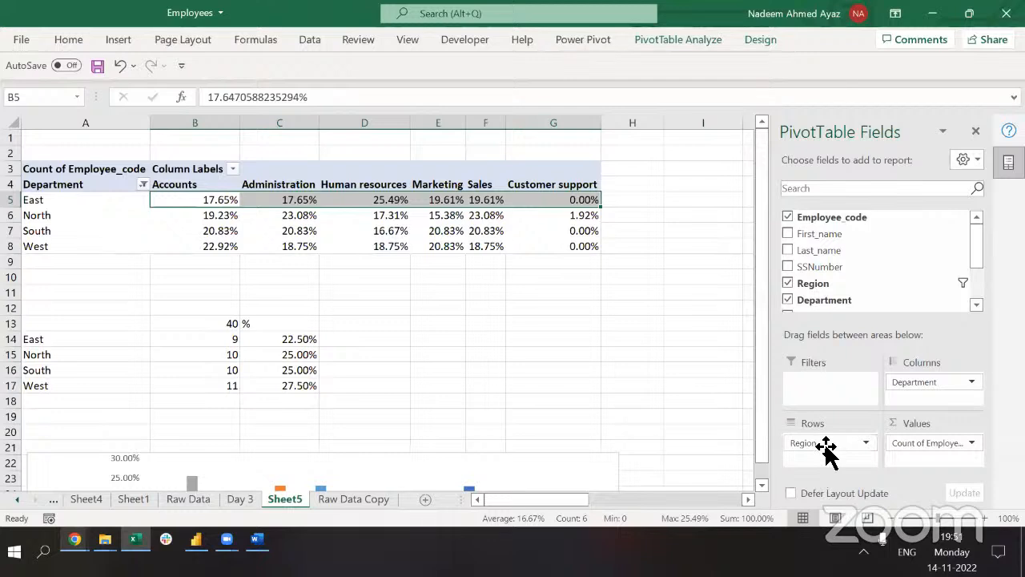
Move Region from the pivot table's rows to its filters and rename the Count of Employee_code value field as Contribution%.
left_click_drag(817, 443, 819, 392)
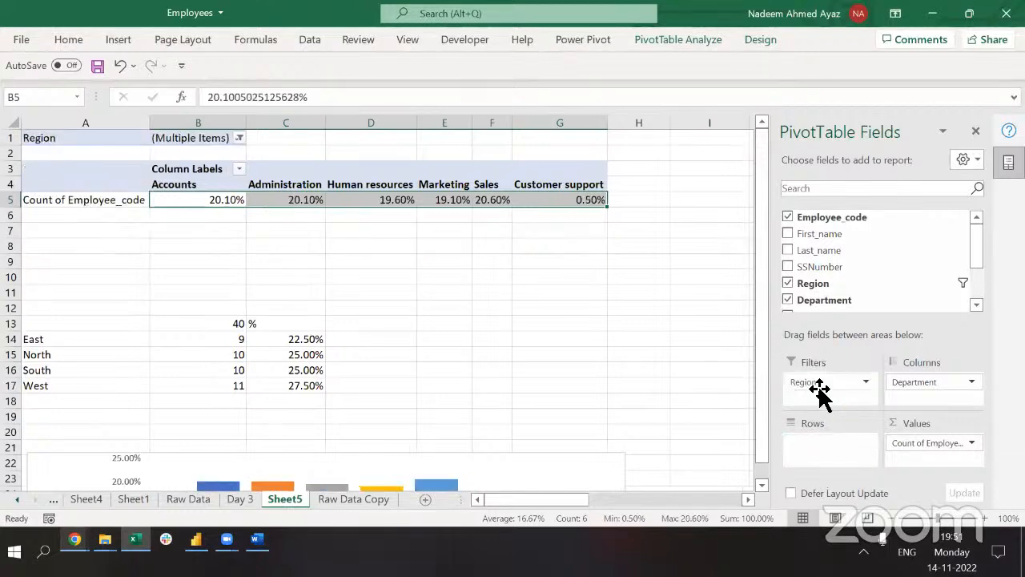
left_click(93, 196)
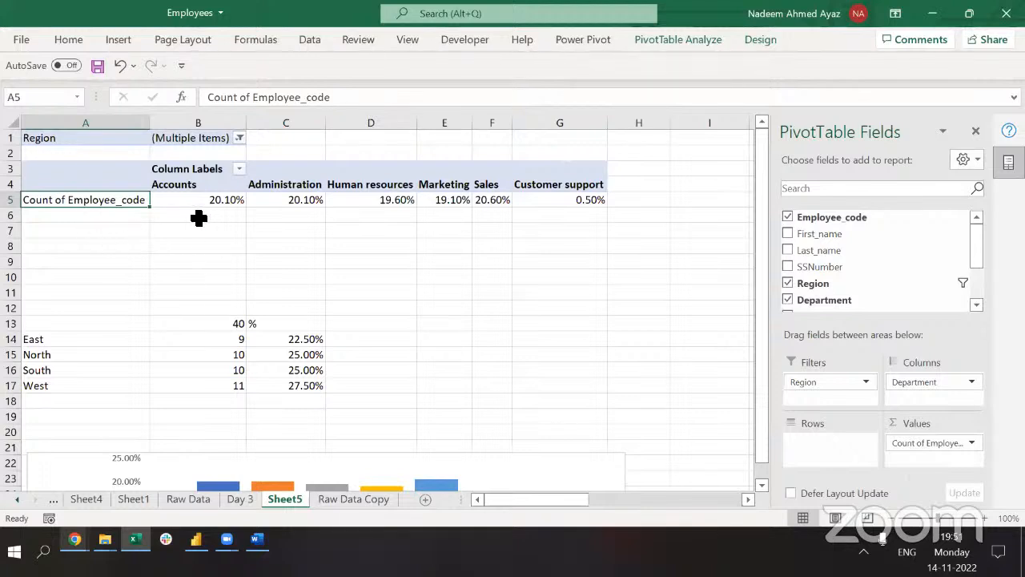
type("Contribution%")
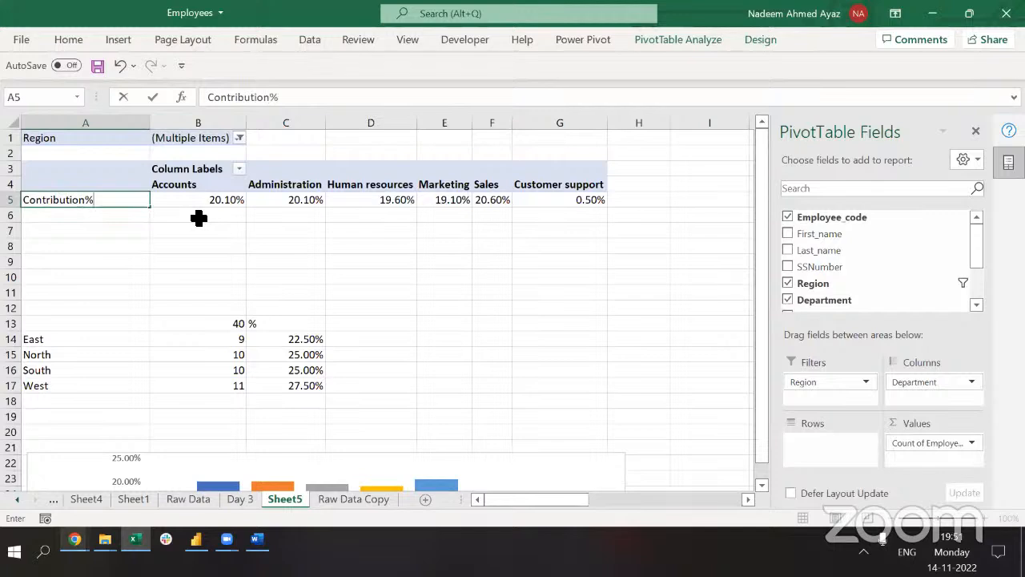
key("Return")
key("F1")
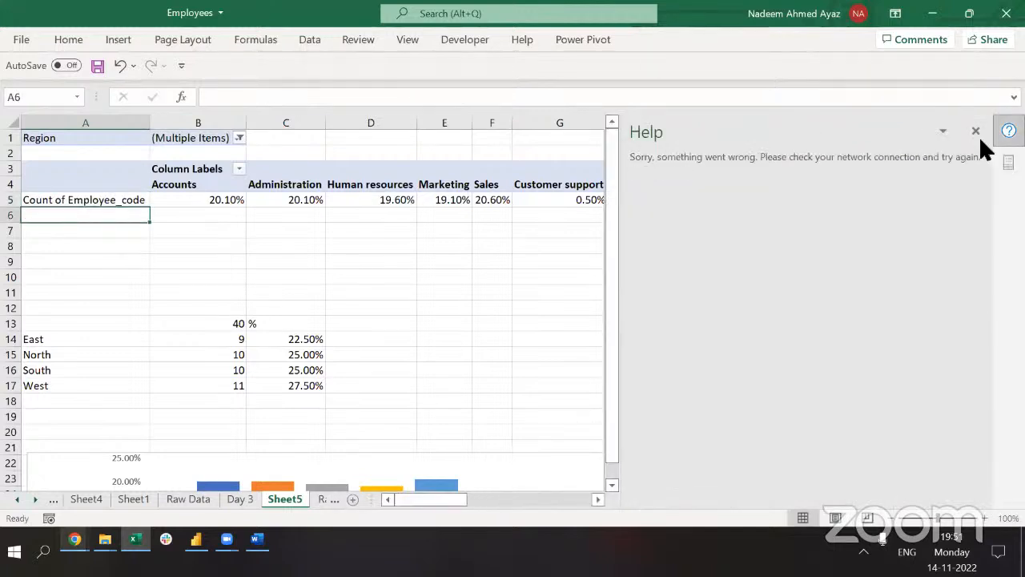
left_click(1008, 131)
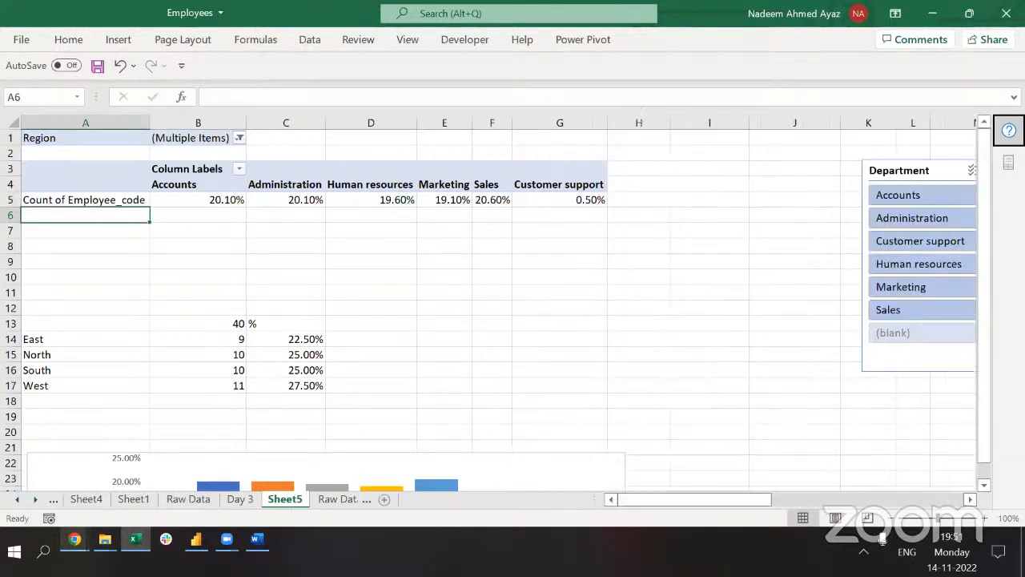
left_click(72, 200)
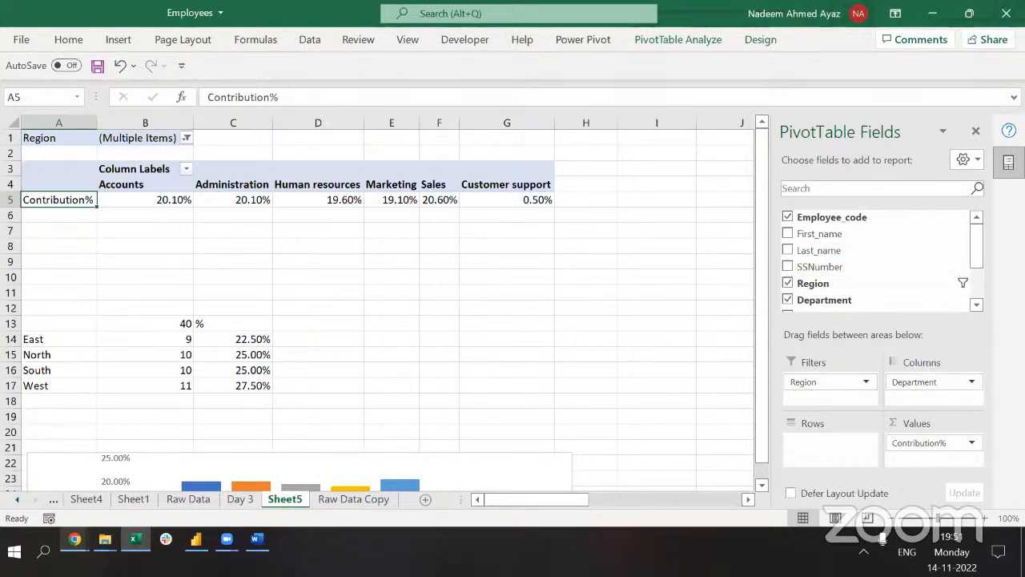
Add Employee_code to the pivot table's values again and give the new count the custom name "# of Employees".
left_click_drag(836, 219, 945, 267)
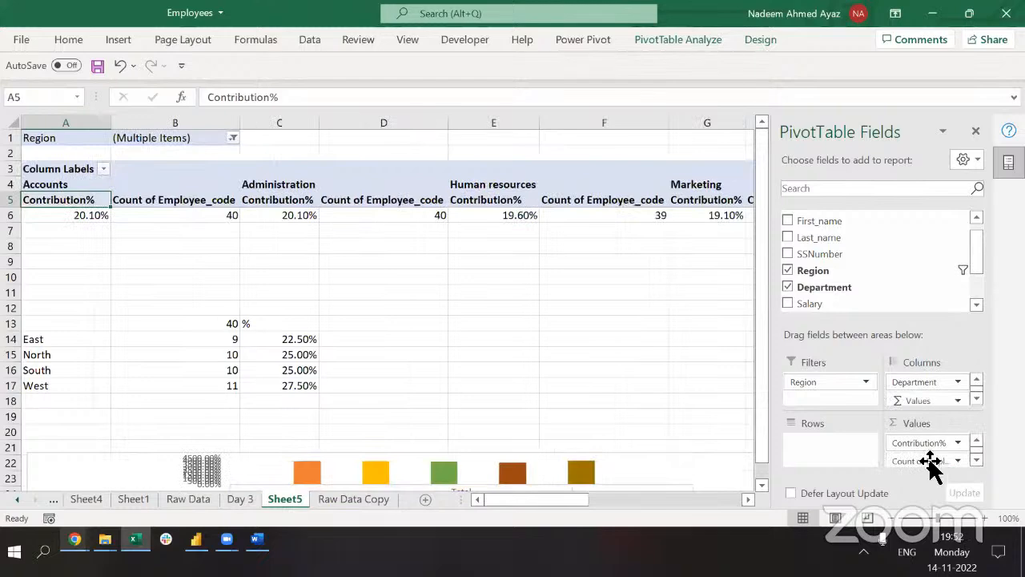
left_click(928, 463)
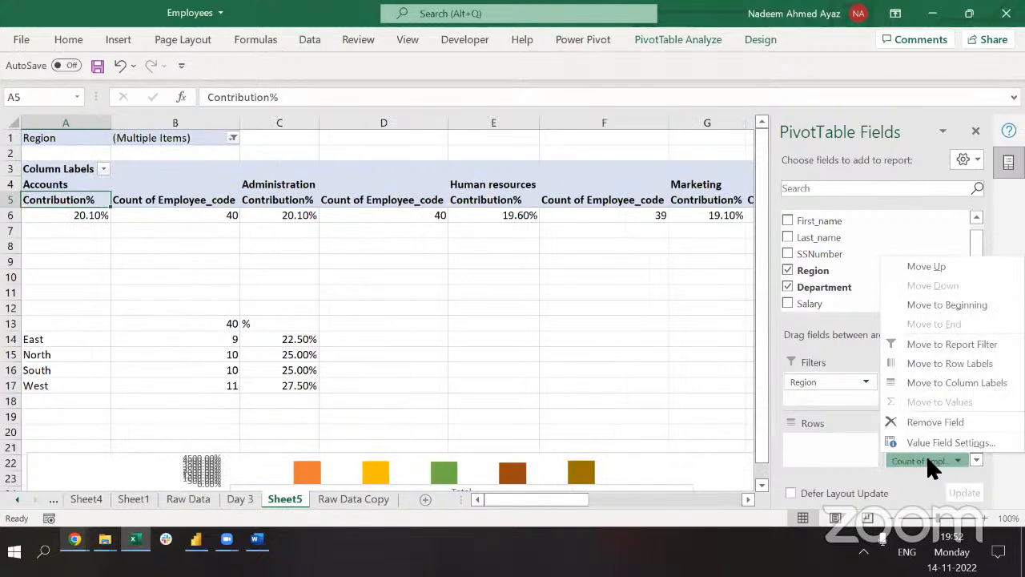
left_click(932, 444)
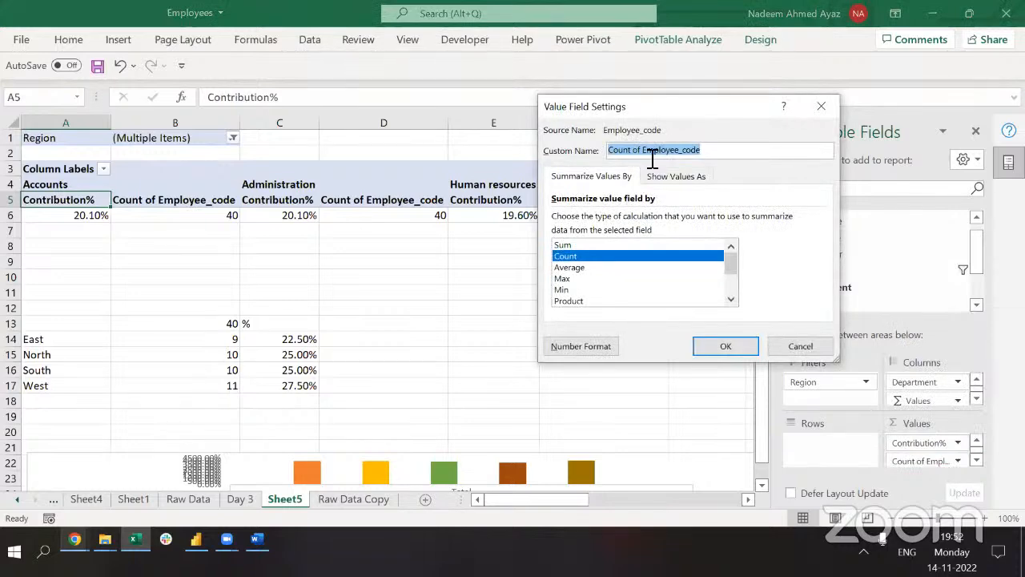
type("3")
type("of E")
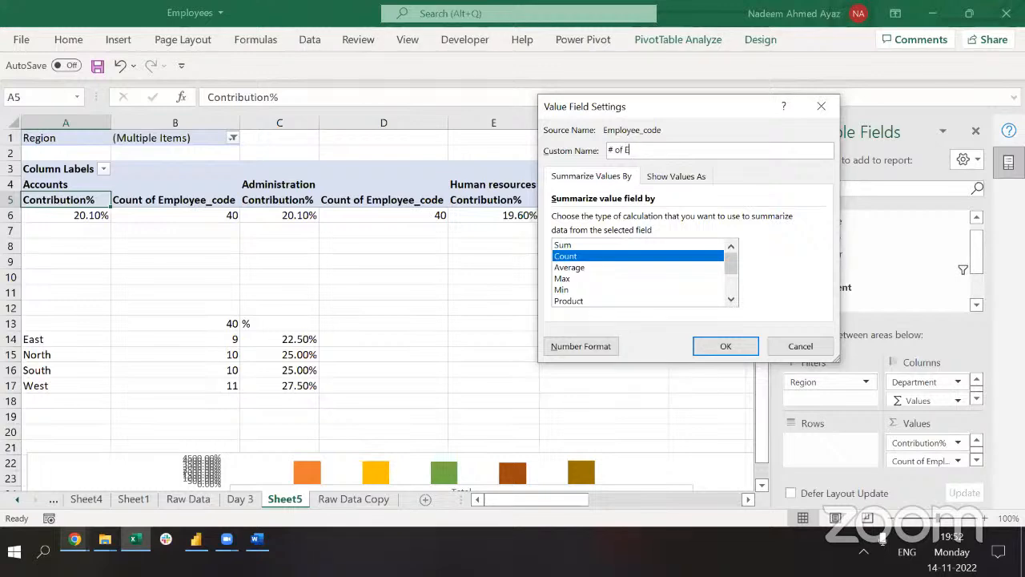
type("mployees")
key("Return")
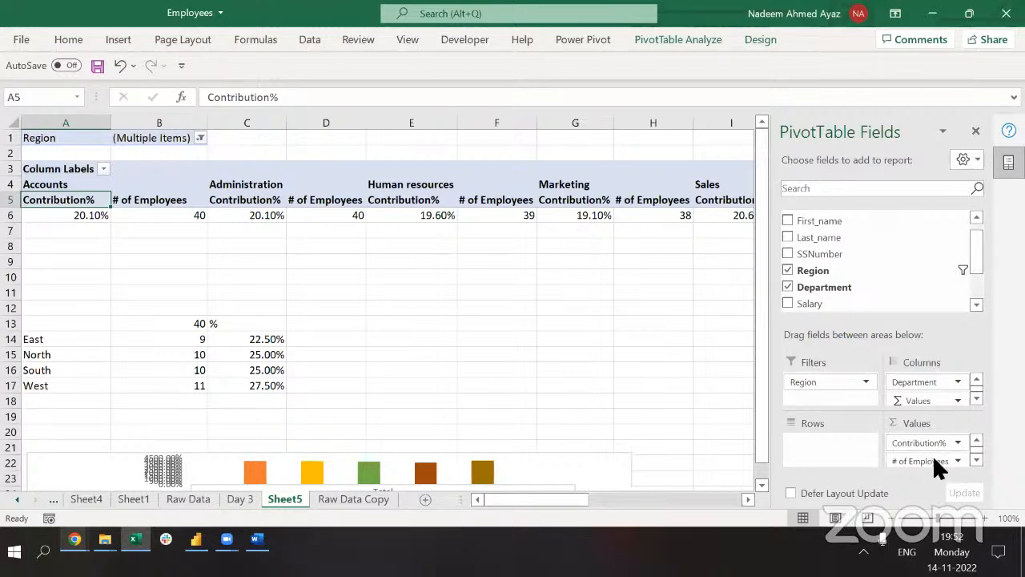
left_click_drag(915, 401, 821, 451)
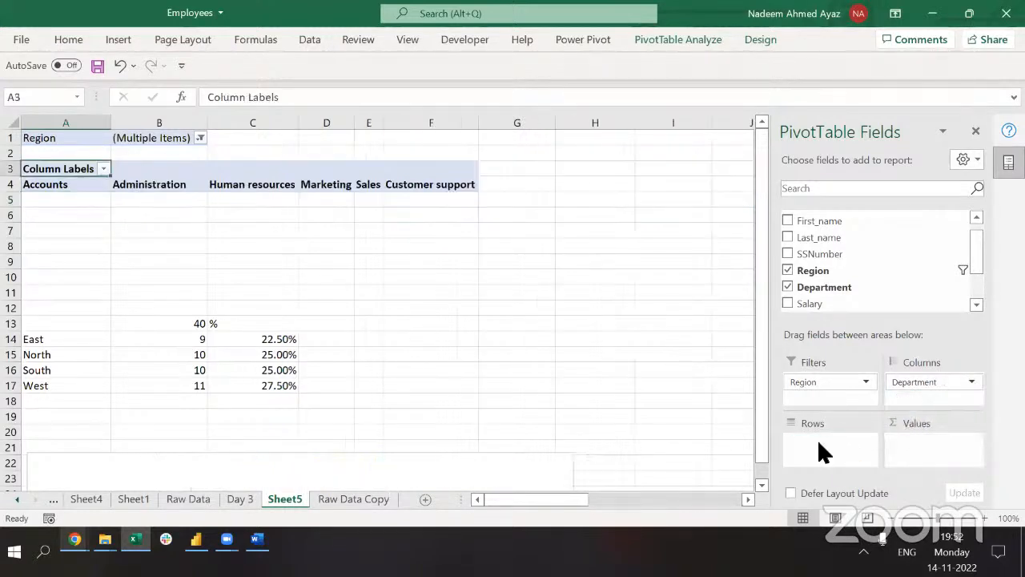
key("Down")
key("Down")
key("Down")
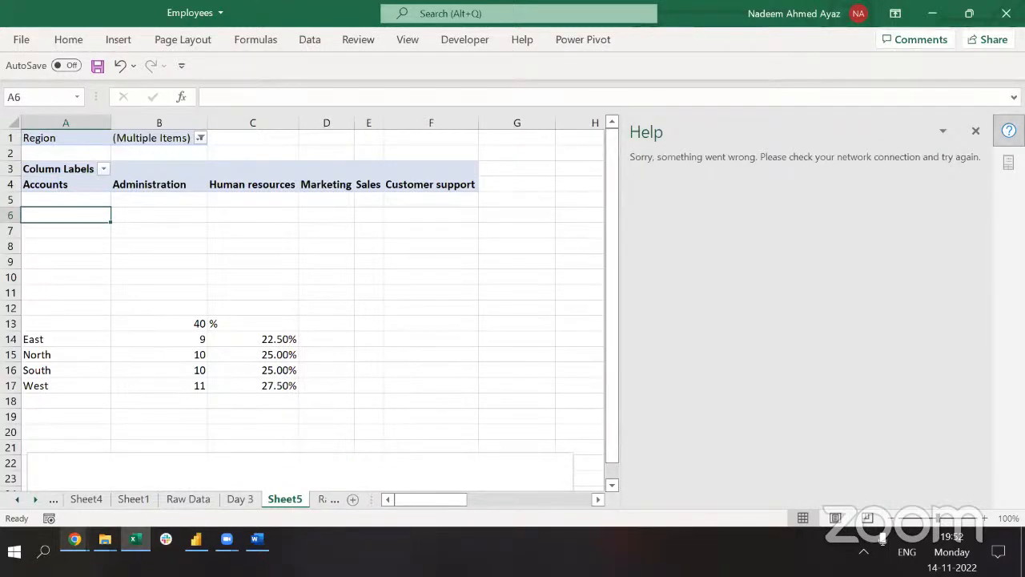
left_click(975, 131)
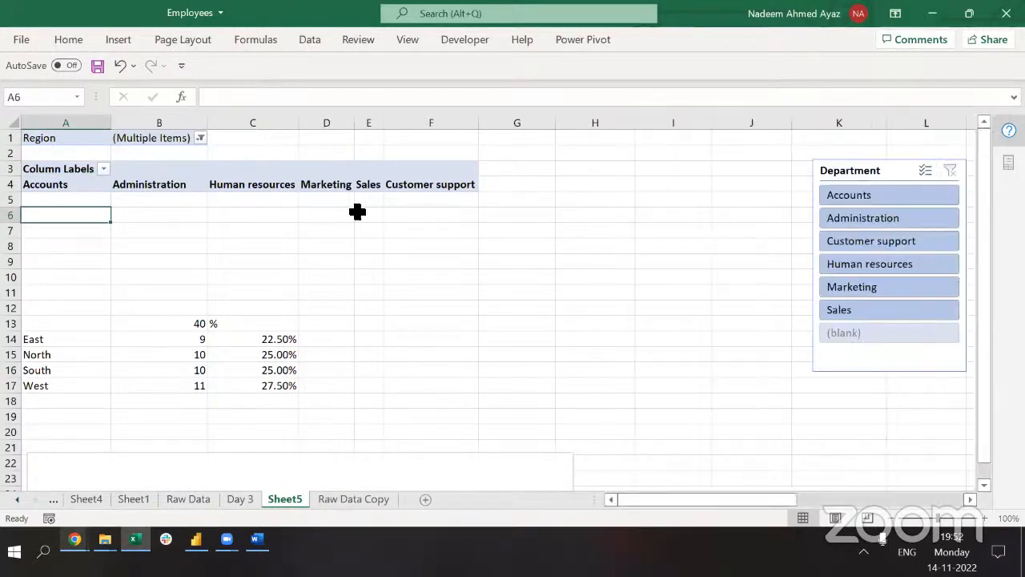
left_click(265, 181)
key("ctrl+z")
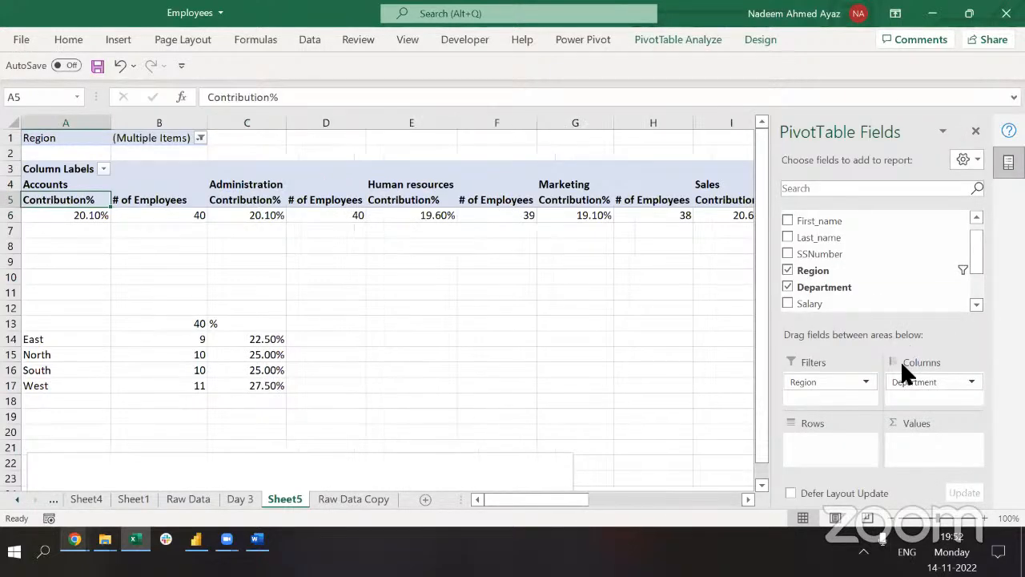
Move the Values field from the pivot table's columns to its rows and select the department results in B4:G6.
left_click_drag(913, 412, 839, 453)
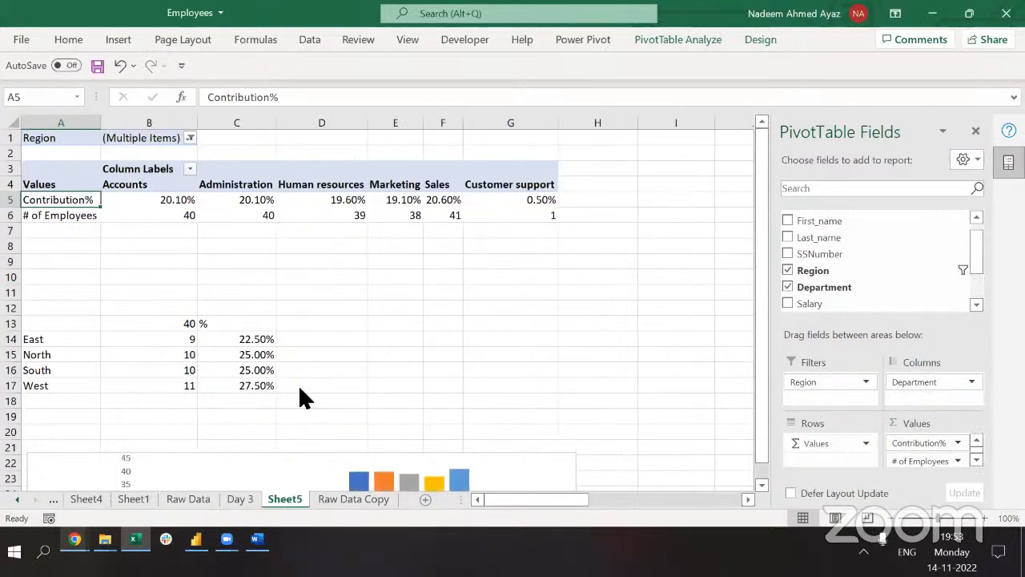
left_click_drag(132, 187, 517, 213)
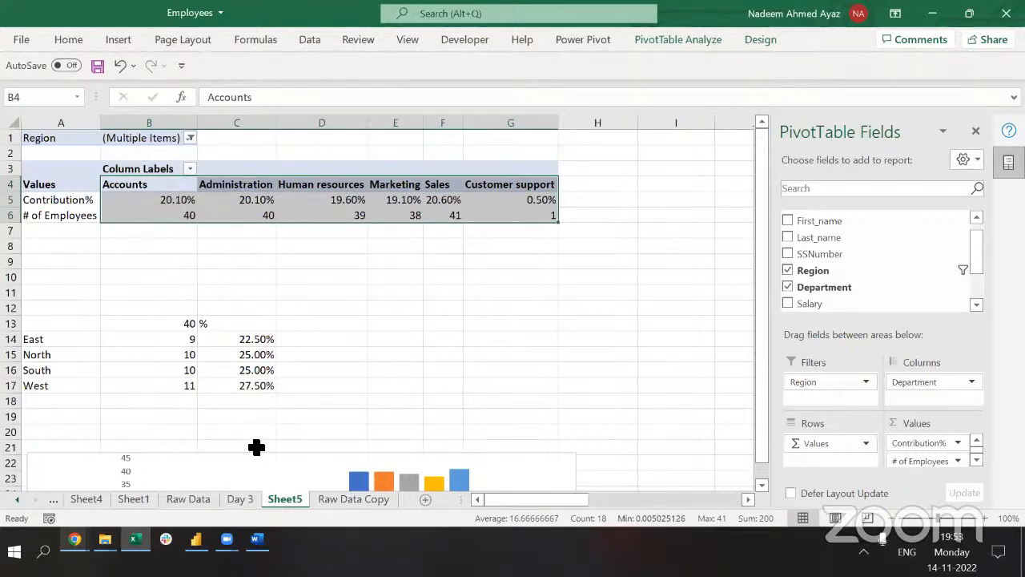
Bring the pivot chart up beneath the pivot table to view it, and delete the chart.
left_click_drag(259, 458, 251, 259)
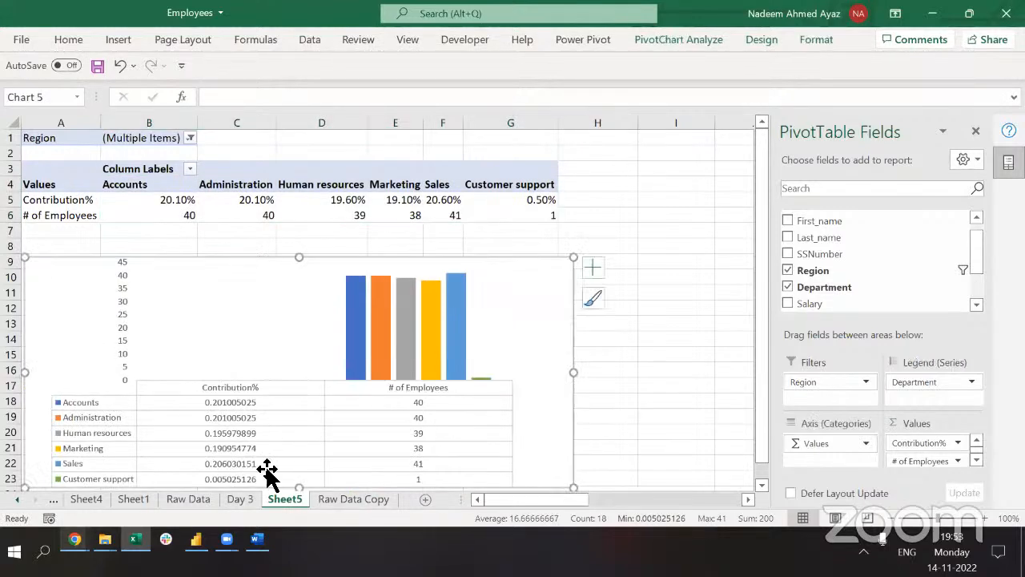
left_click(251, 201)
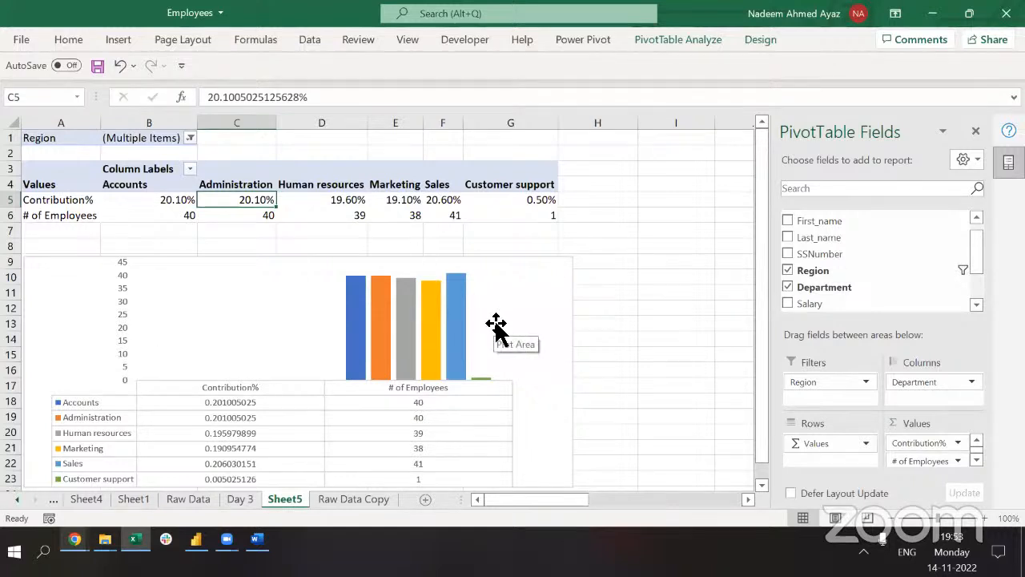
left_click(545, 272)
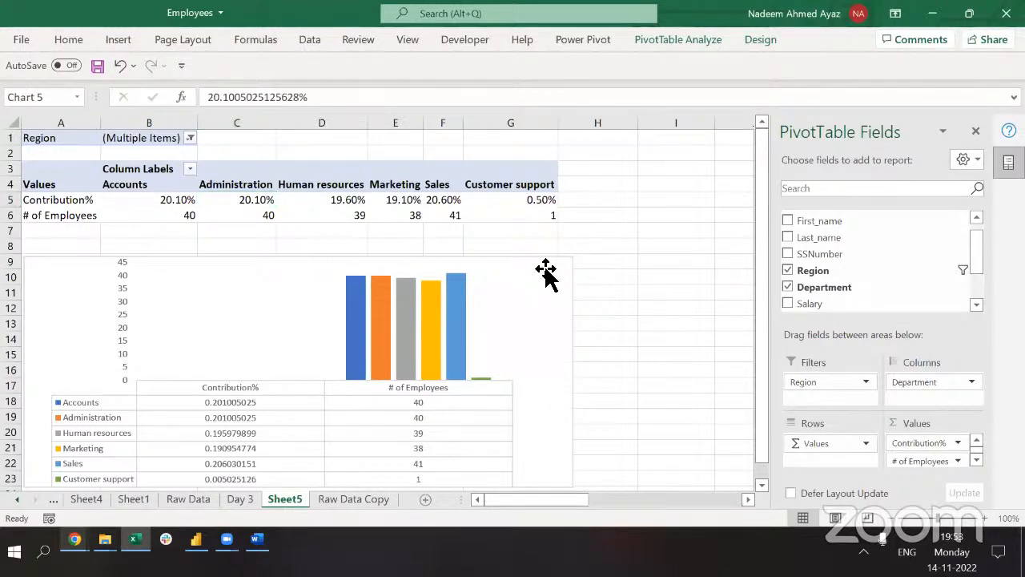
key("Delete")
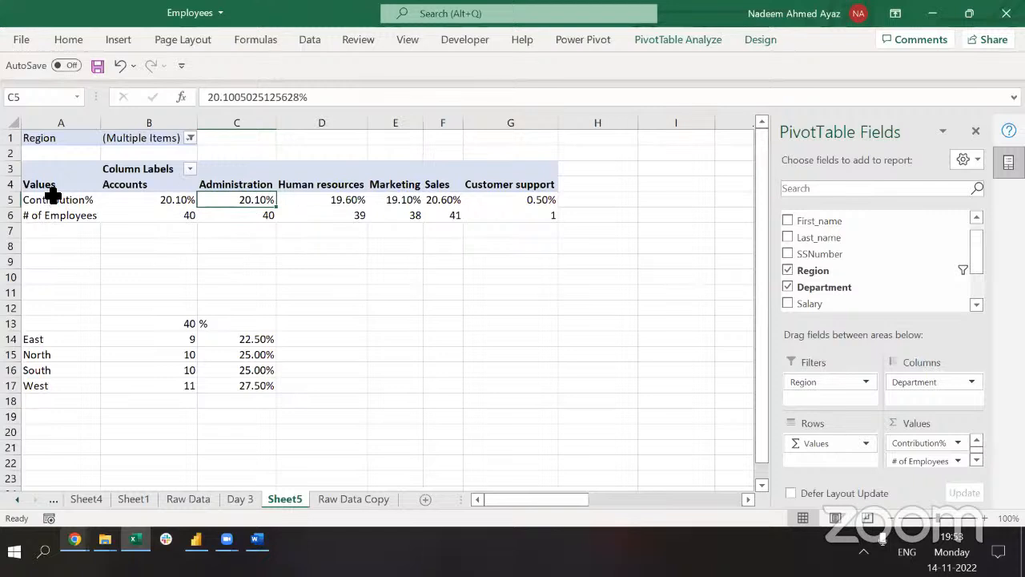
Look over the source columns on the Raw Data Copy sheet and return to Sheet5.
left_click(67, 216)
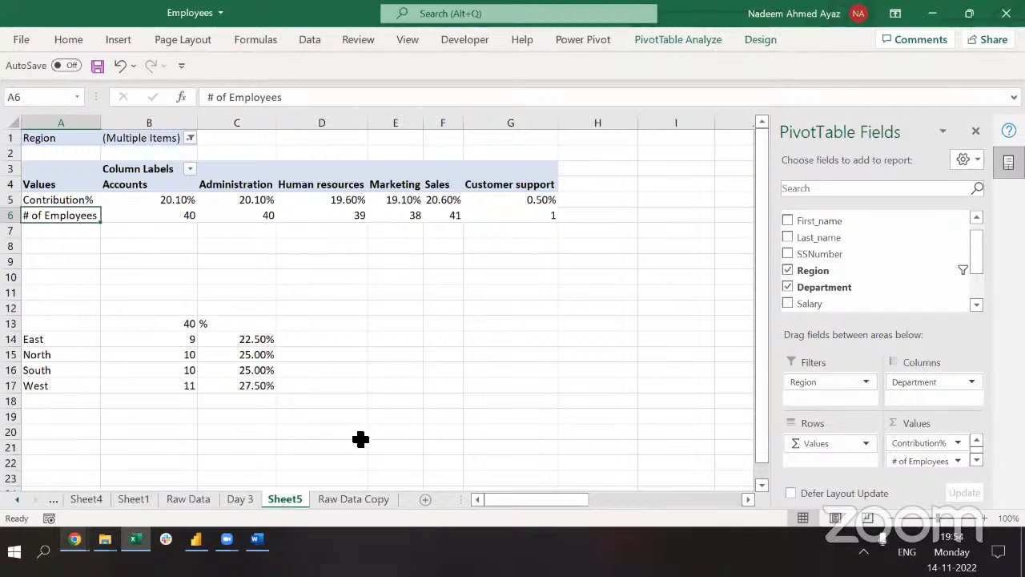
left_click(367, 500)
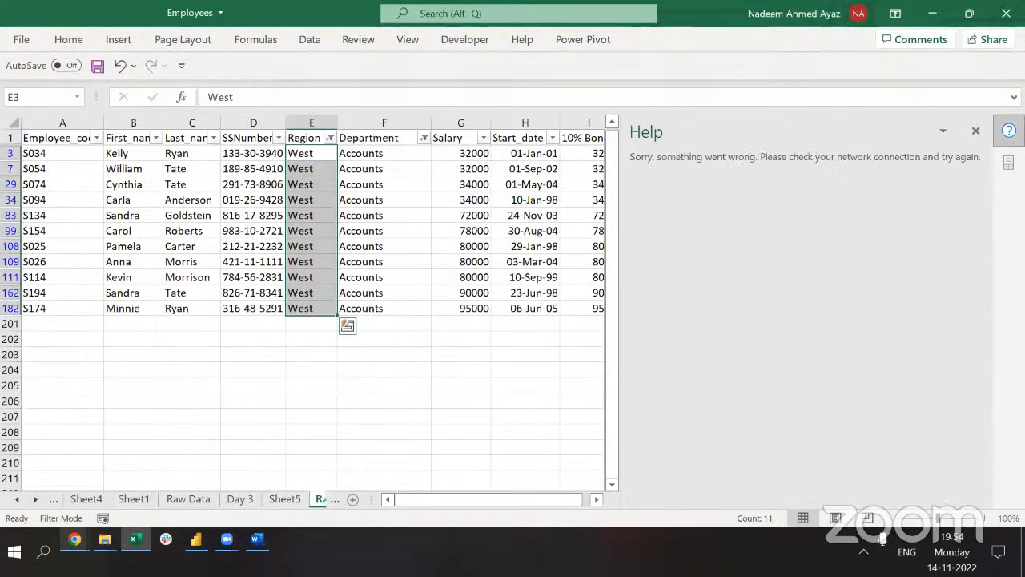
left_click(1008, 130)
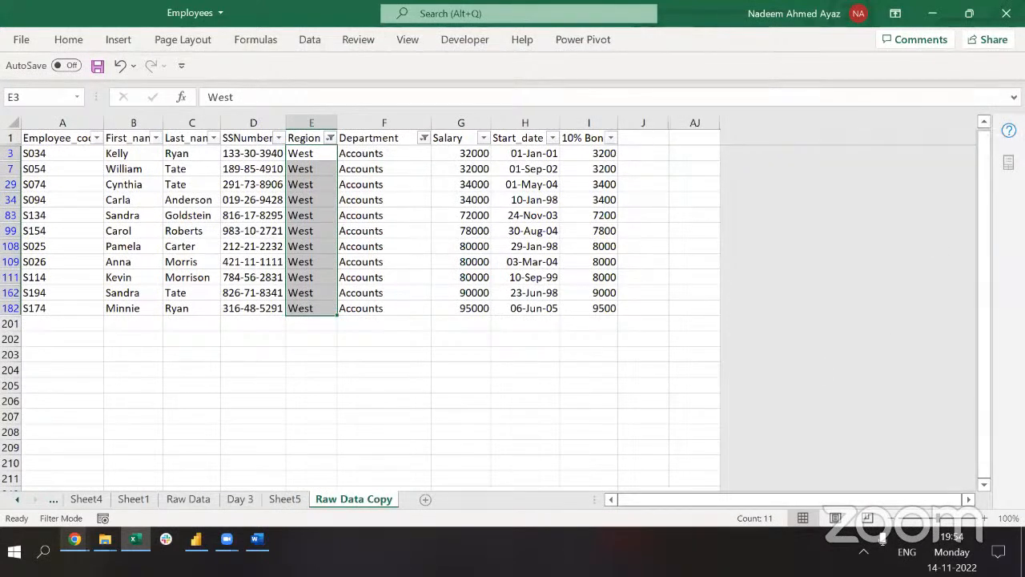
left_click(284, 499)
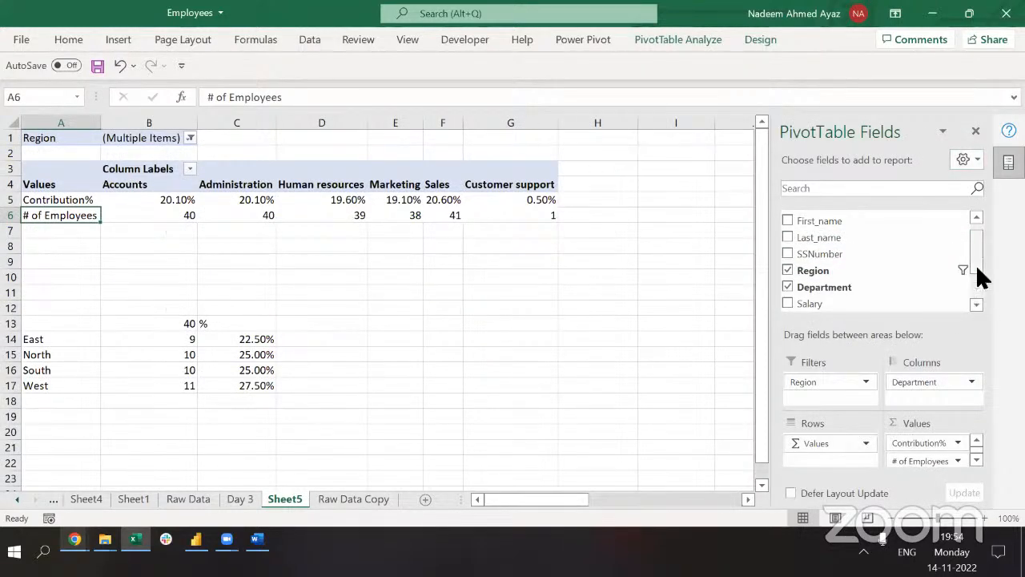
Add the Salary field to the pivot table's values.
left_click_drag(975, 265, 977, 290)
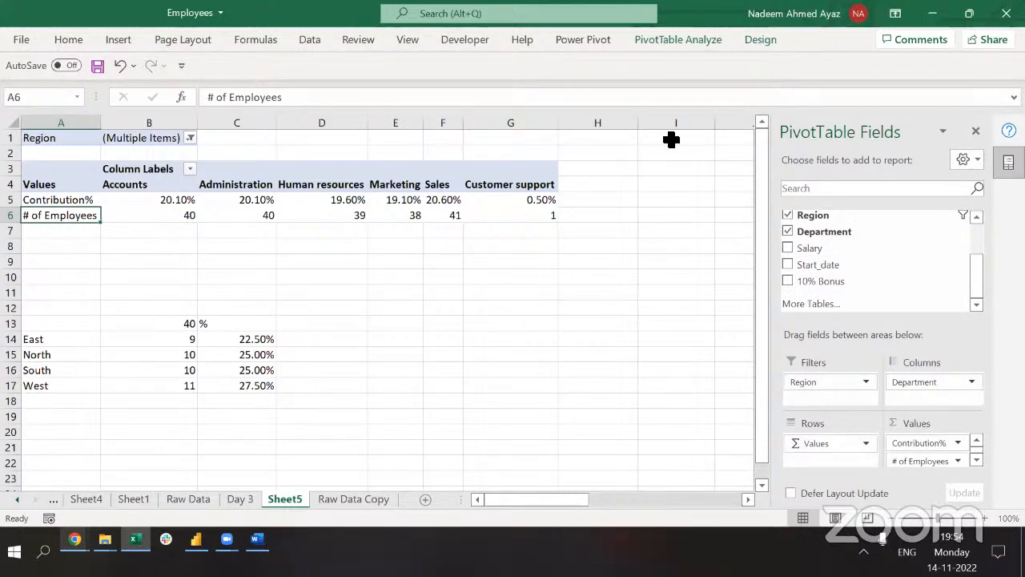
right_click(811, 248)
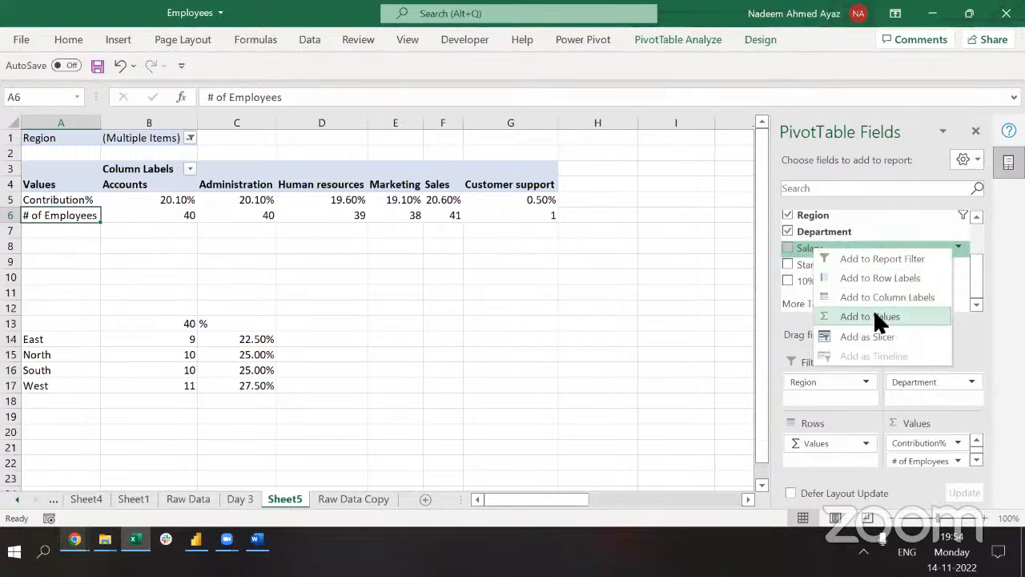
key("Escape")
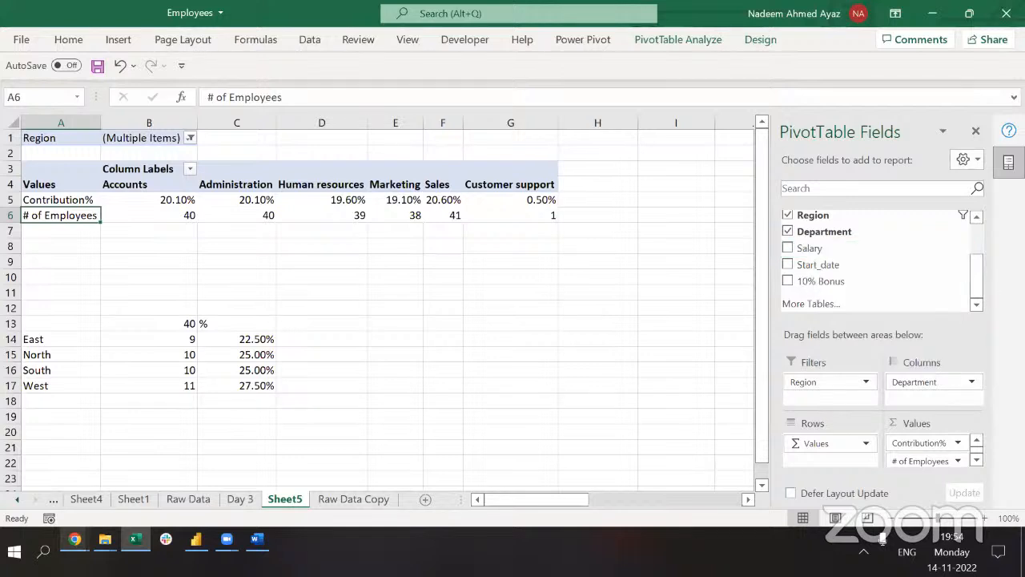
left_click_drag(833, 264, 876, 268)
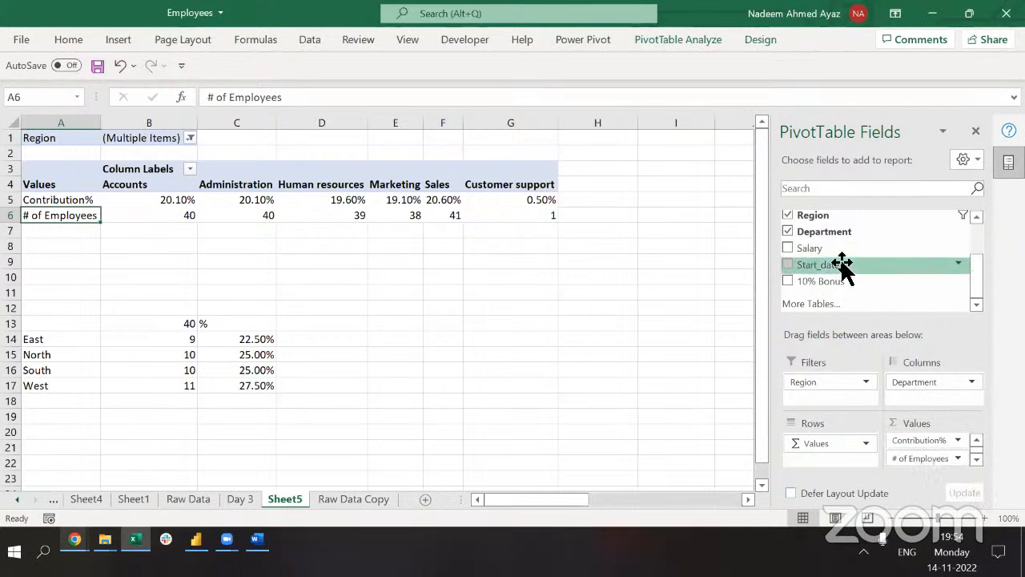
right_click(841, 252)
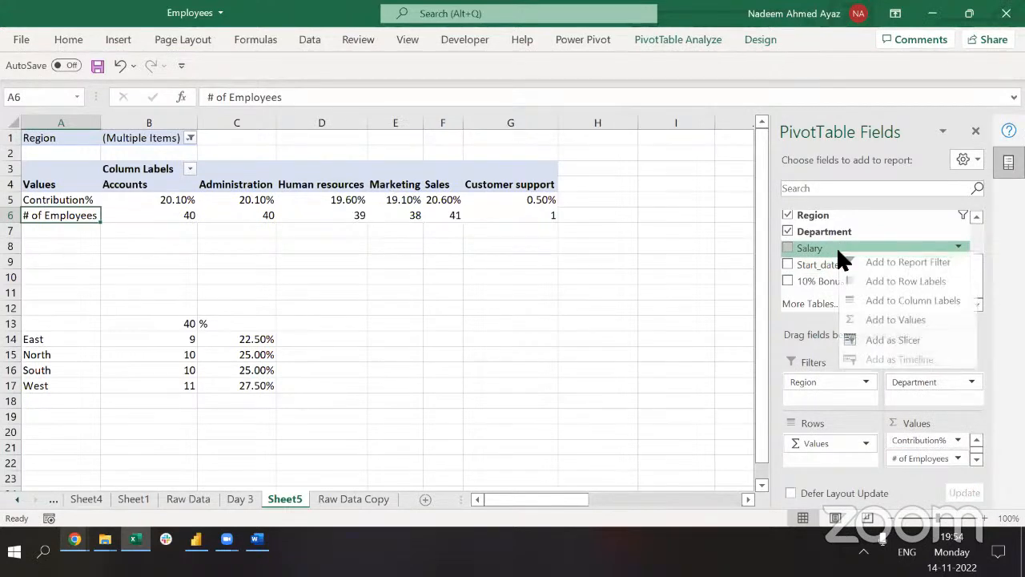
left_click(908, 318)
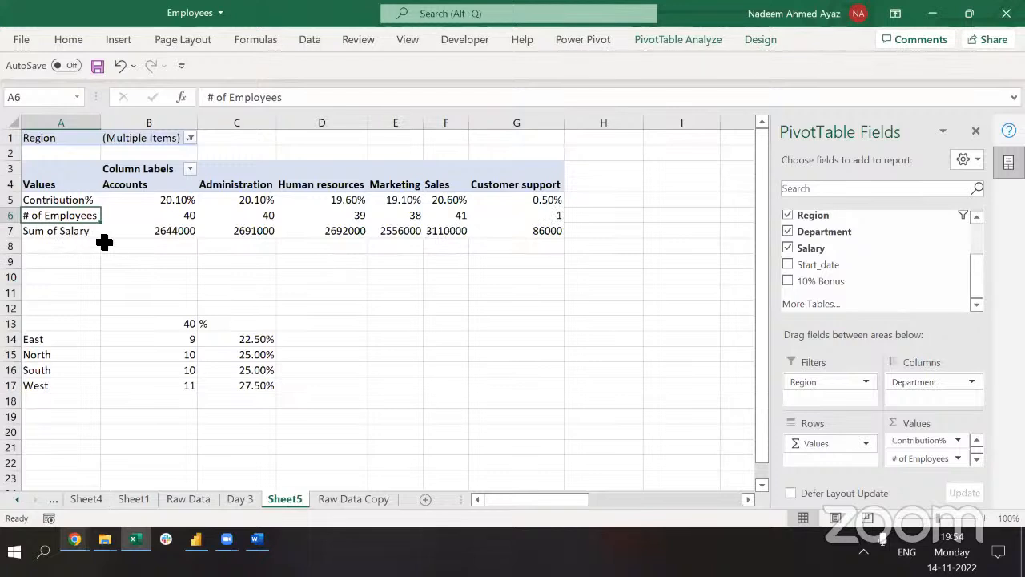
Change the pivot table's Salary value field to summarize by Max.
left_click(64, 231)
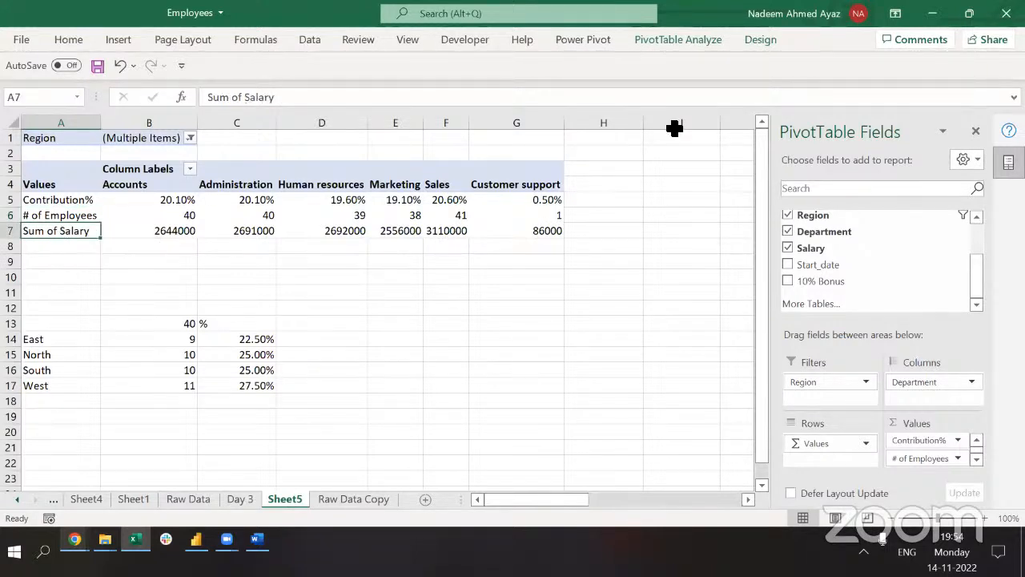
left_click(976, 458)
left_click(929, 459)
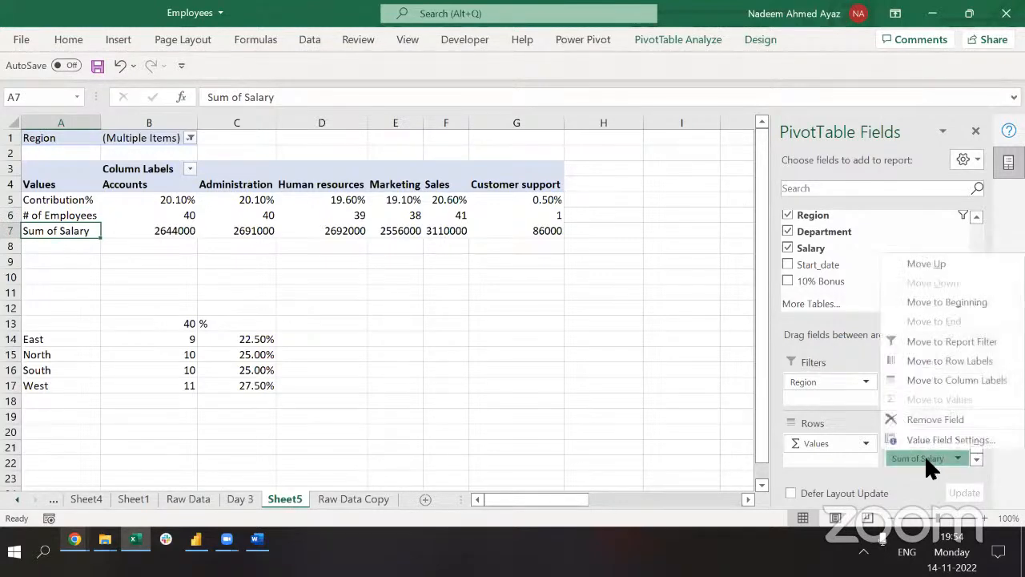
left_click(923, 438)
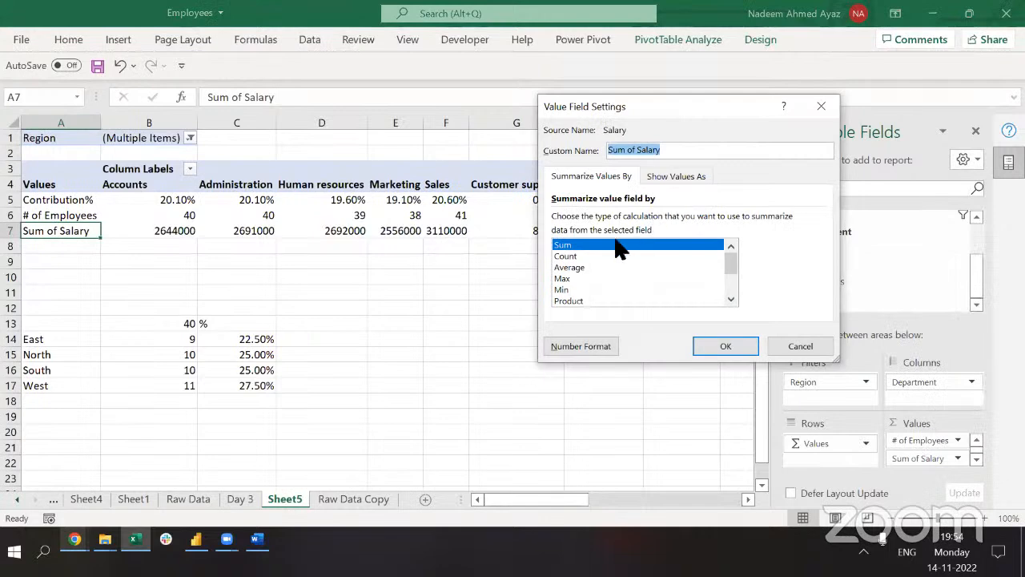
left_click(571, 276)
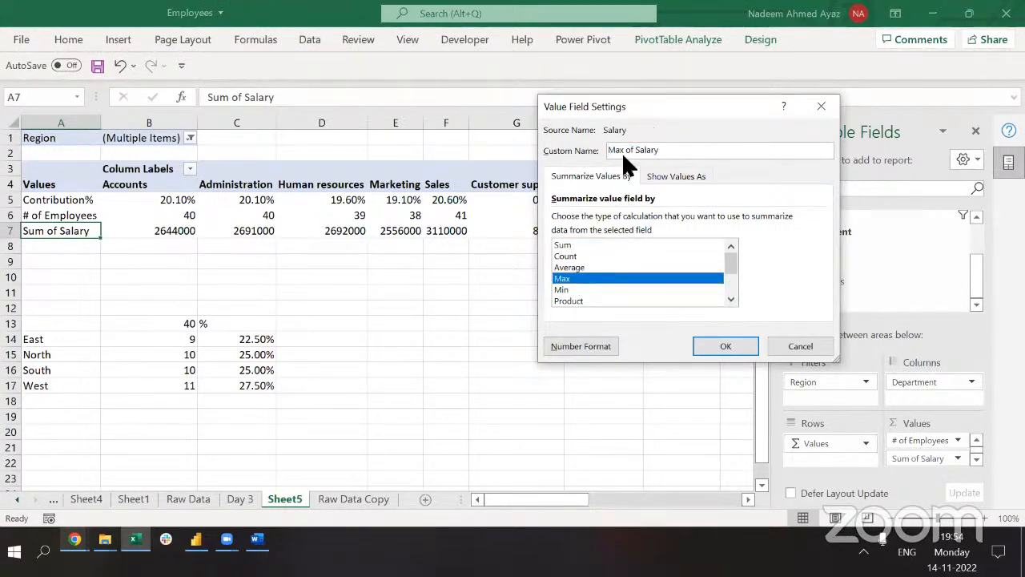
left_click(718, 347)
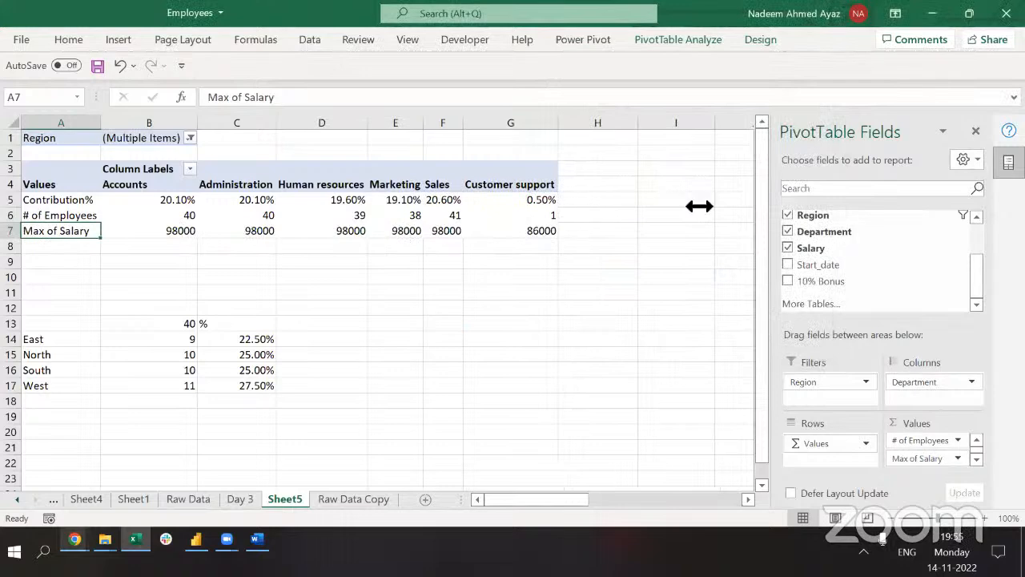
Add the Salary field to the pivot table's values again and summarize it by Min.
right_click(822, 252)
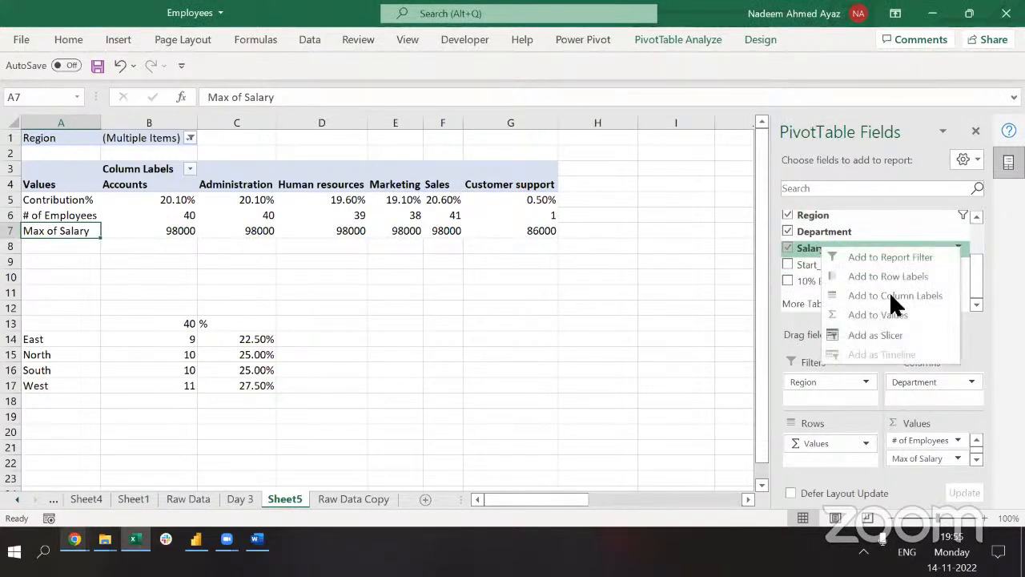
left_click(900, 314)
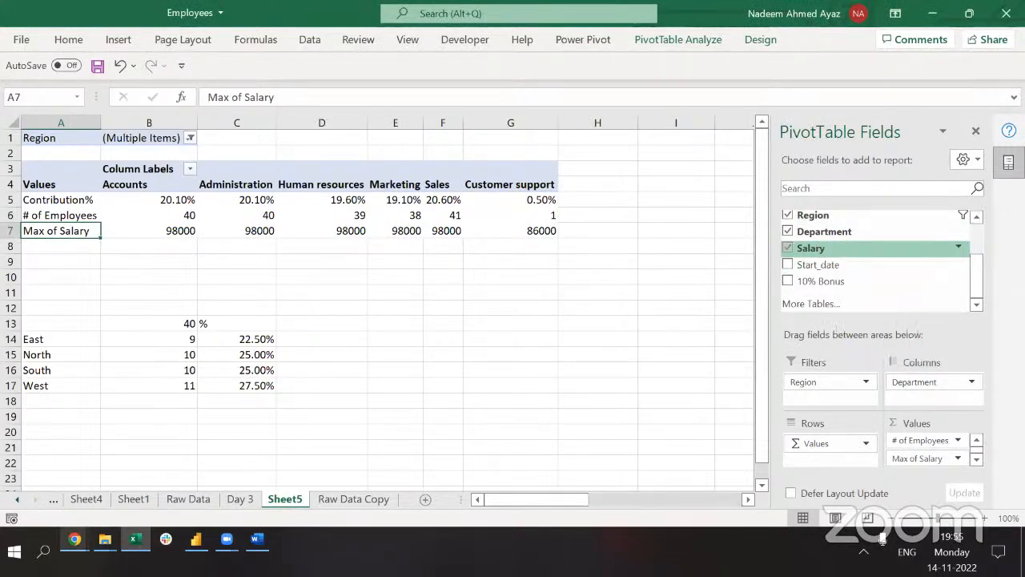
left_click(976, 458)
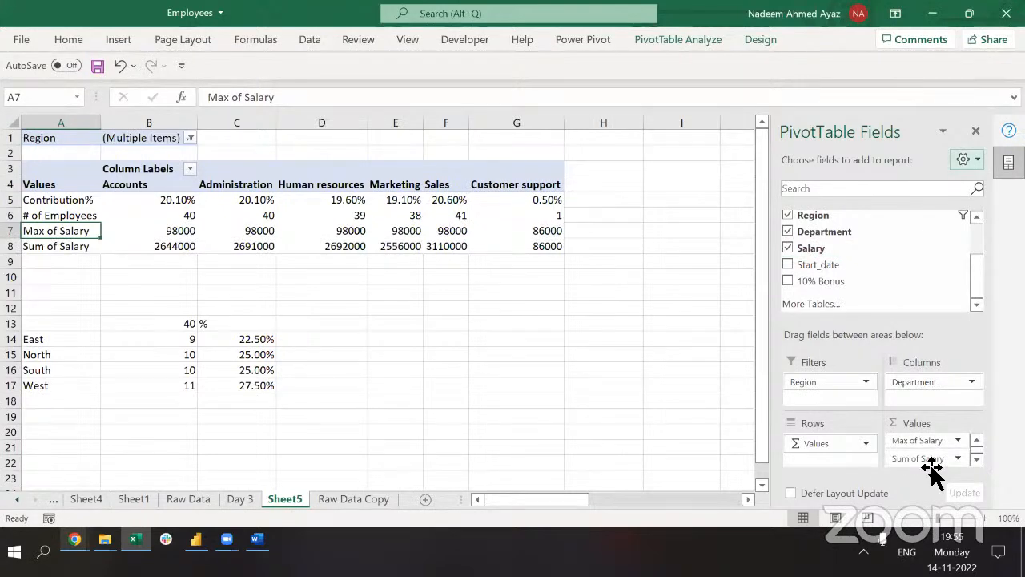
left_click(926, 458)
left_click(916, 436)
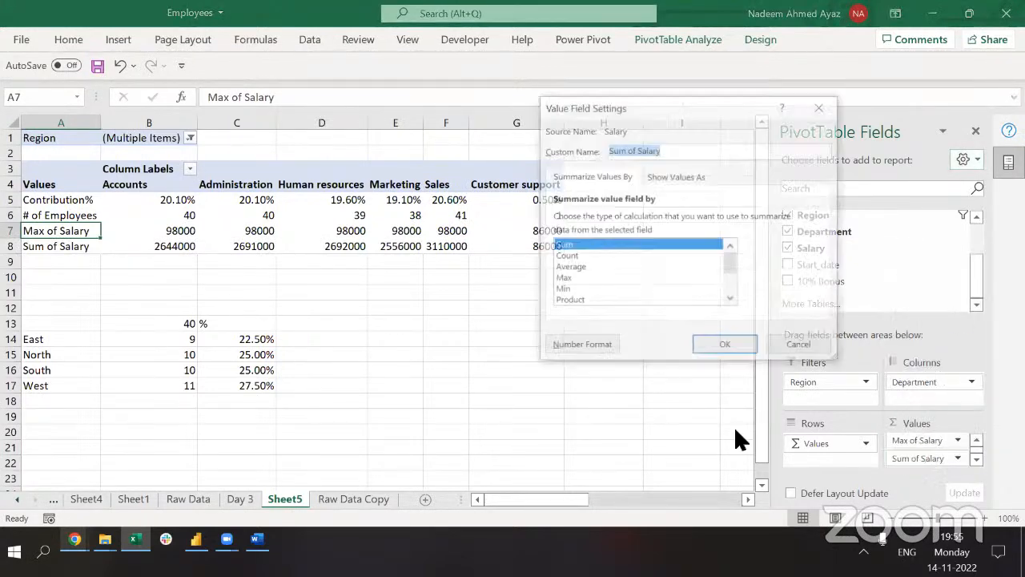
left_click(566, 279)
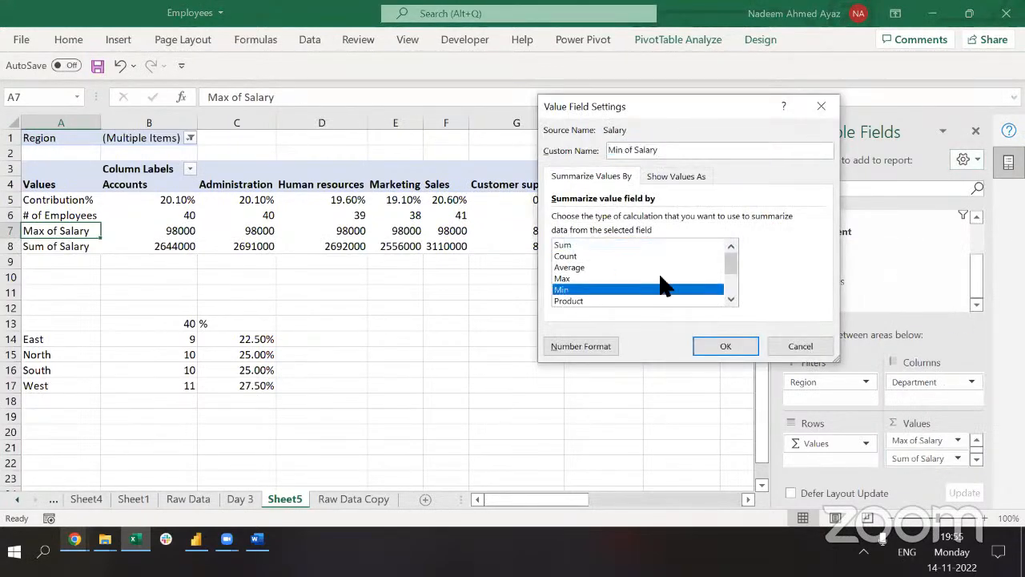
left_click(716, 342)
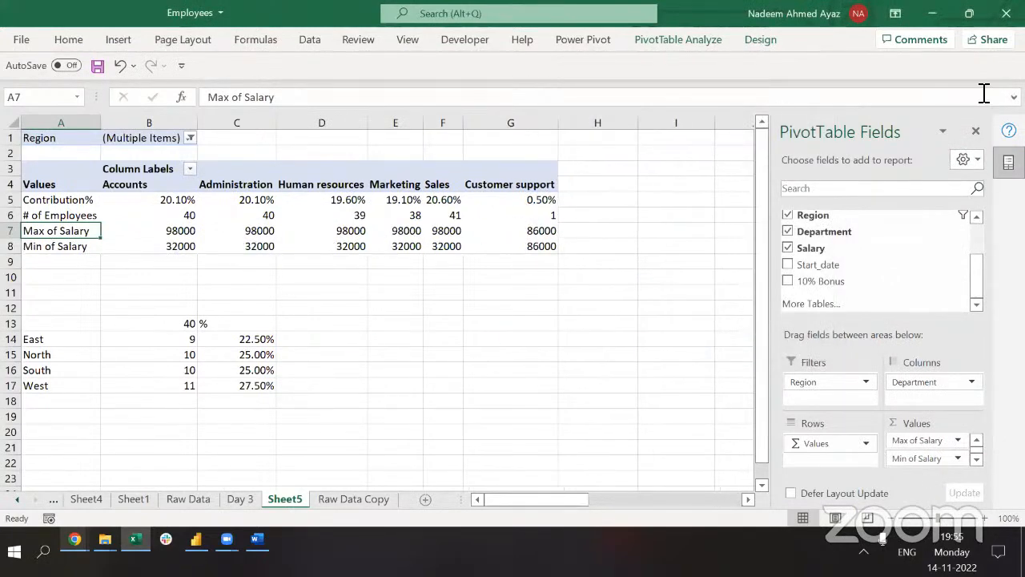
Add Salary to the values a third time, summarize it by Average, and check the Accounts department's figures in B6:B9.
right_click(862, 253)
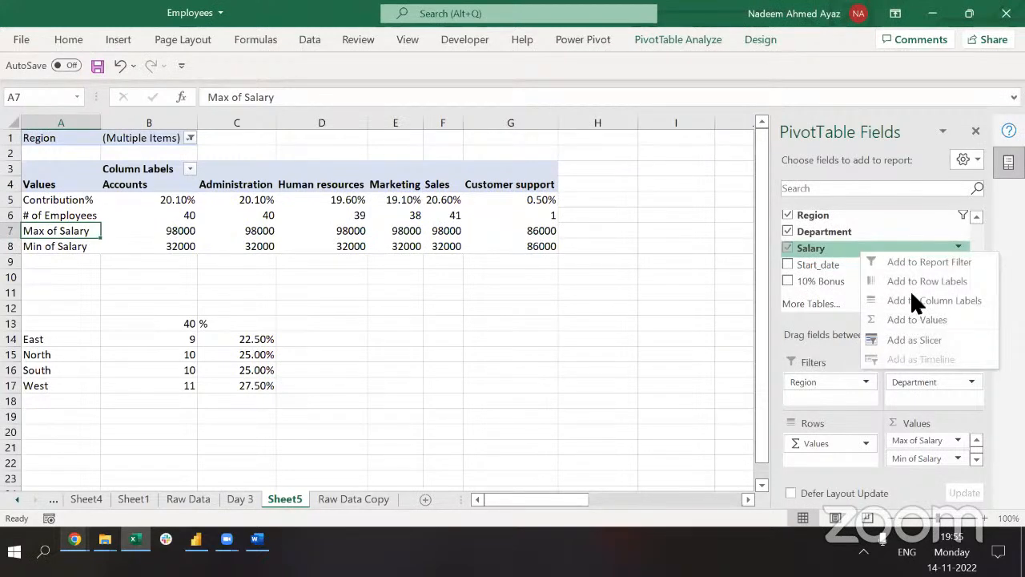
left_click(918, 320)
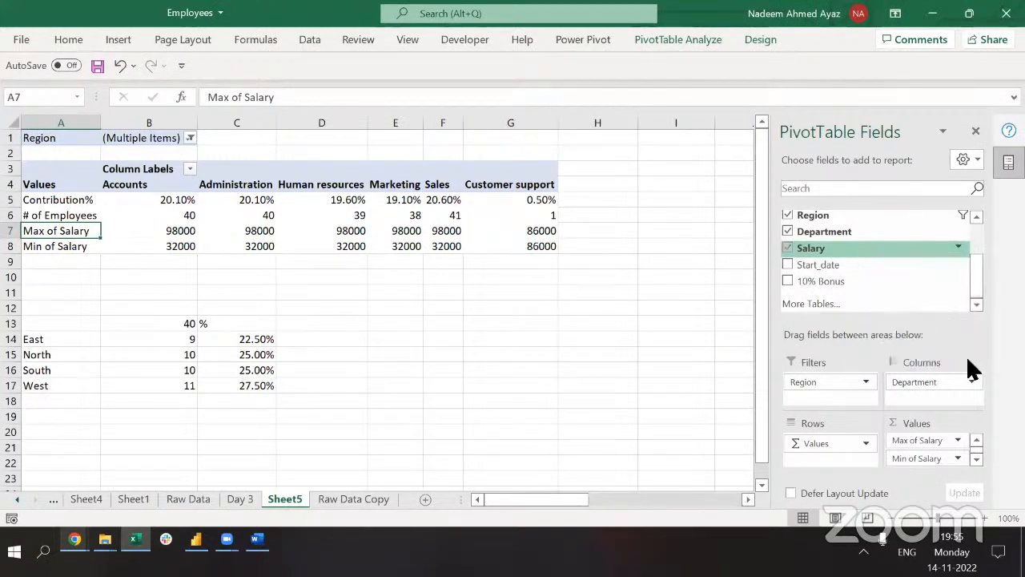
left_click(974, 460)
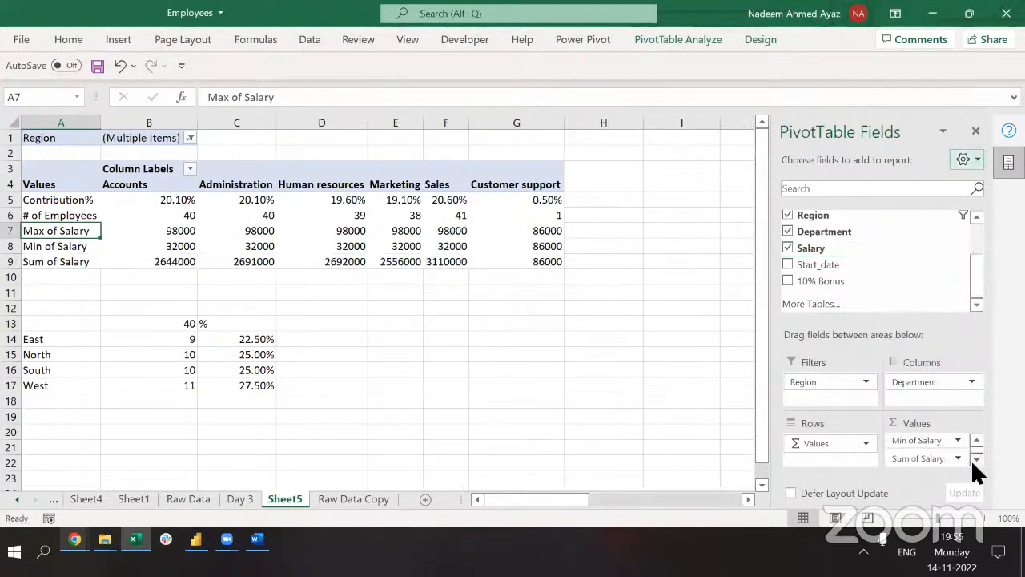
left_click(928, 461)
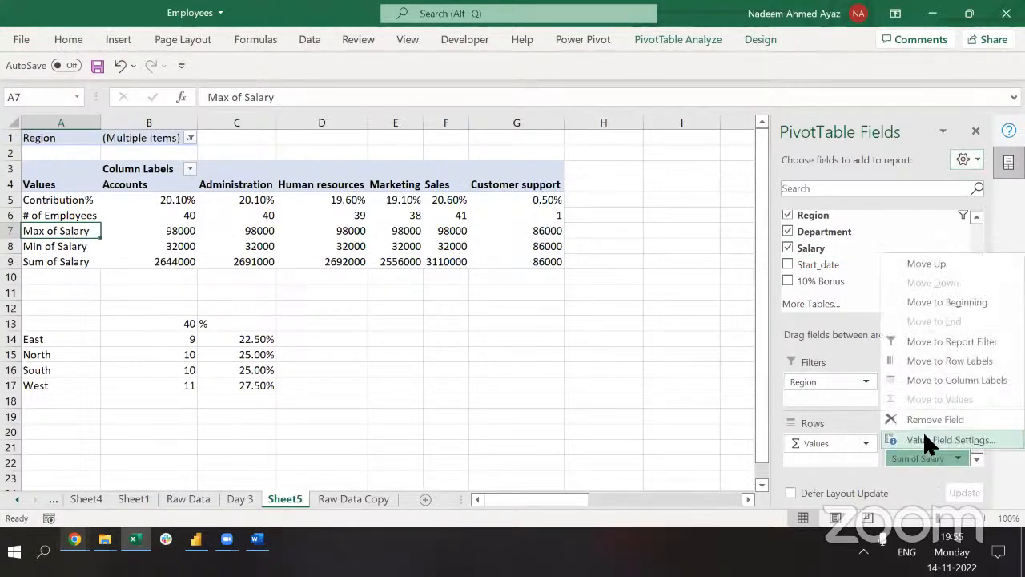
left_click(929, 438)
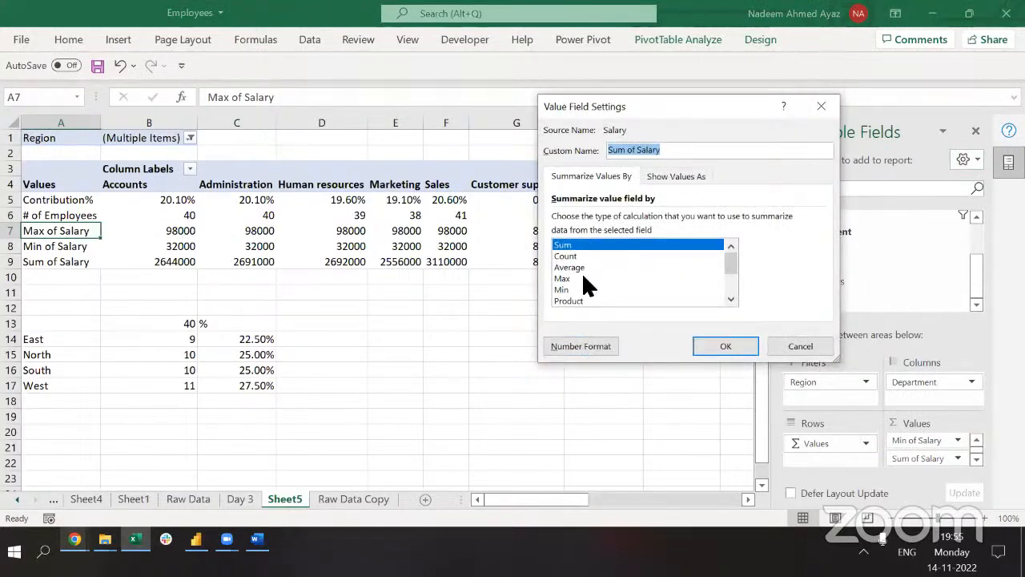
left_click(582, 266)
left_click(717, 346)
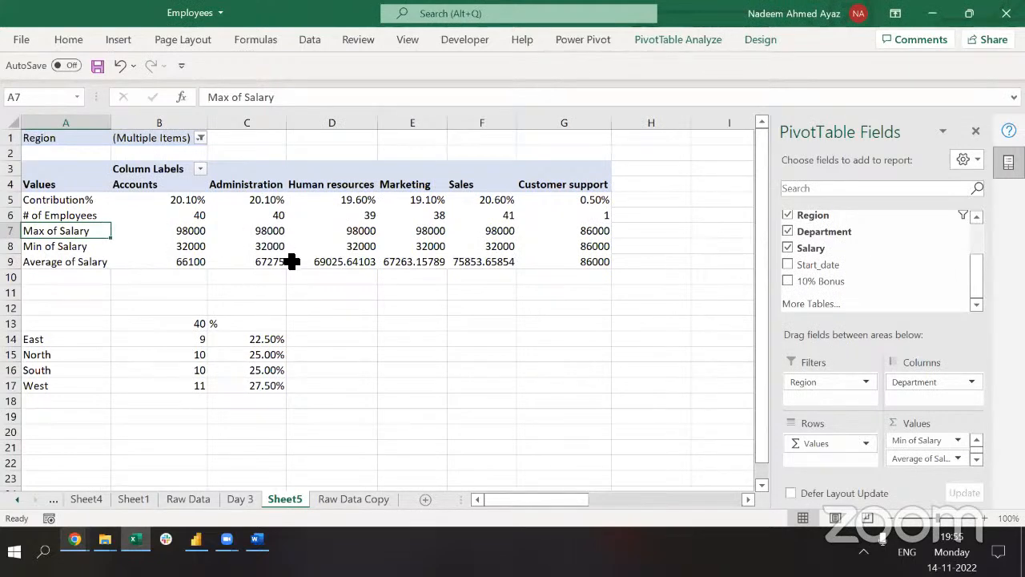
left_click(205, 216)
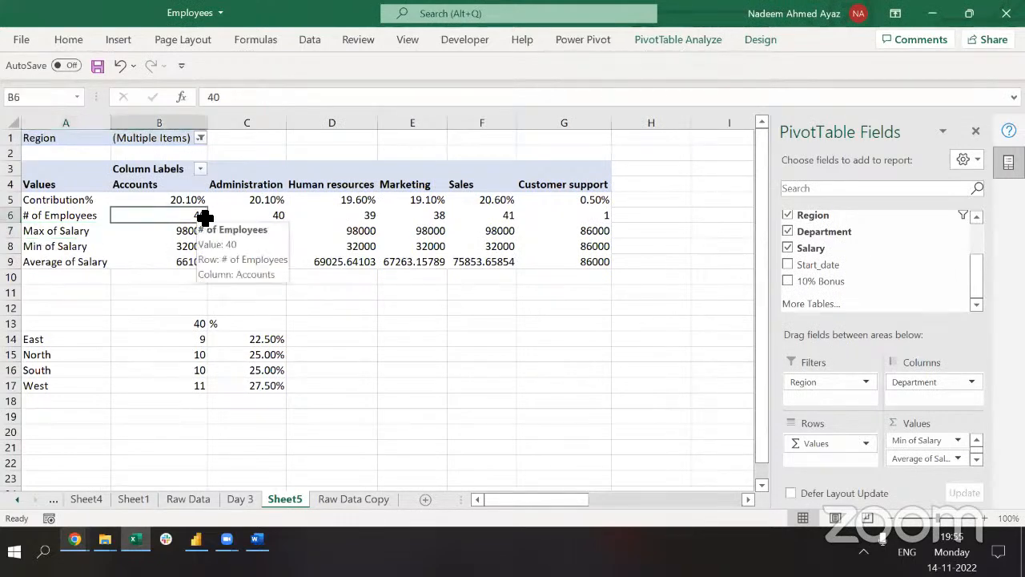
left_click(181, 231)
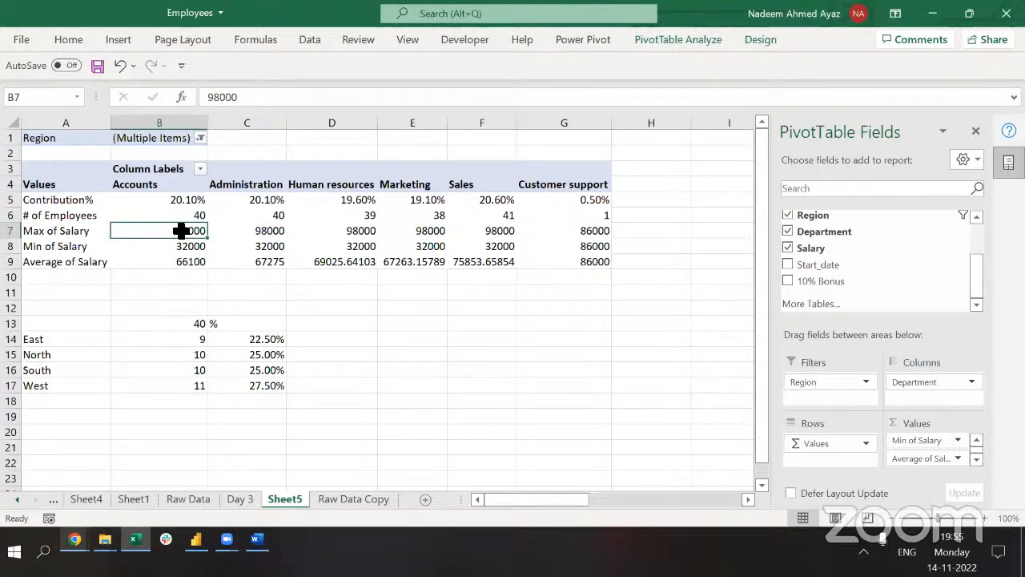
left_click(181, 249)
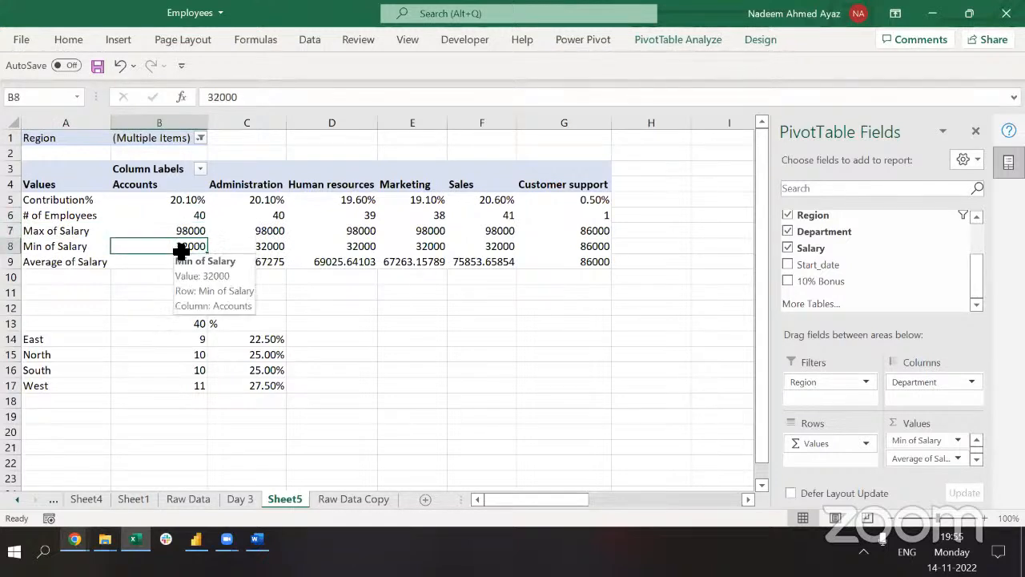
left_click(179, 265)
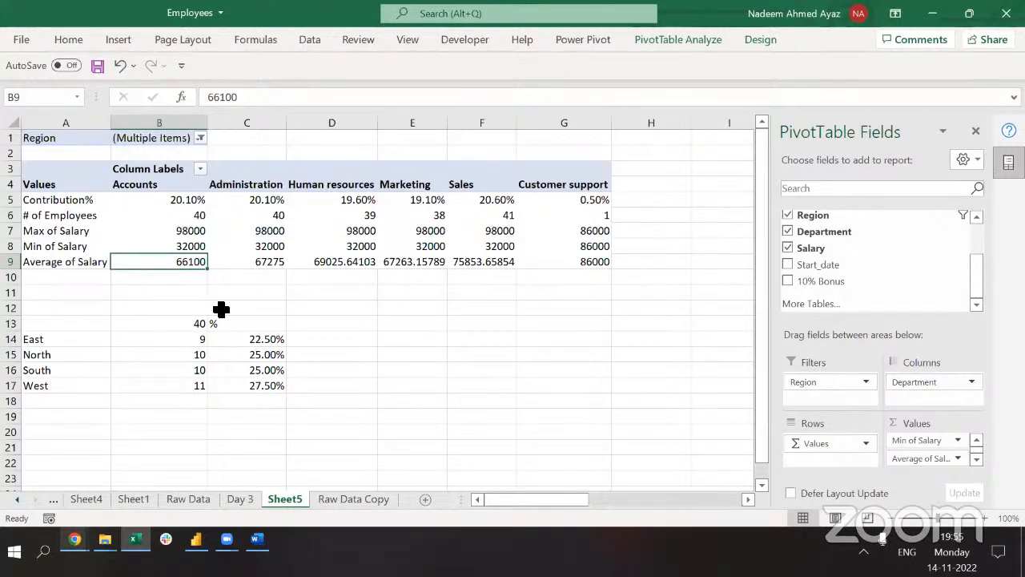
Add the Salary field to the pivot table's values a fourth time, as a sum.
right_click(843, 250)
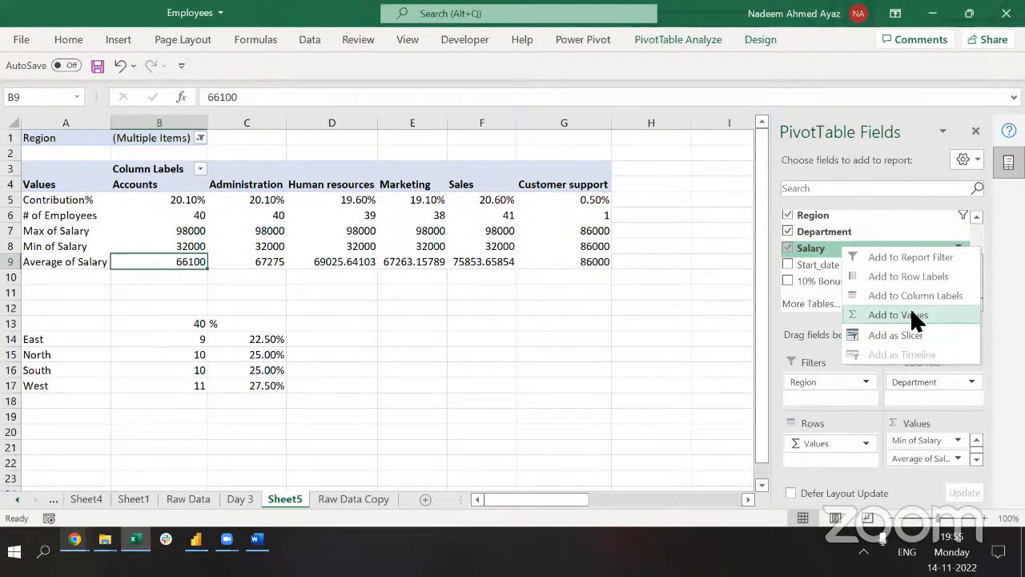
left_click(917, 316)
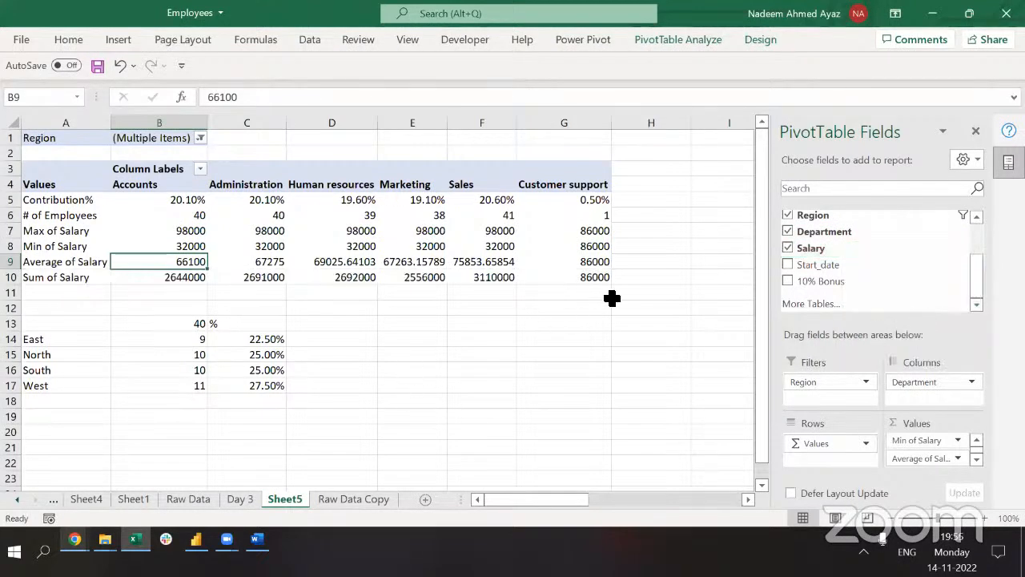
left_click(594, 277)
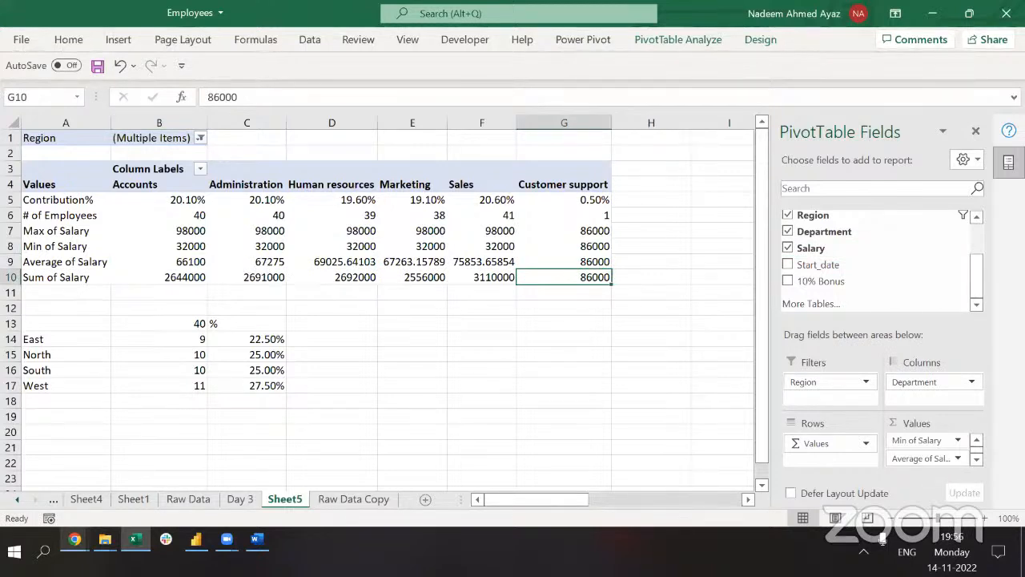
Show the Sum of Salary values as % of Row Total and review the Marketing and Sales shares.
left_click(976, 458)
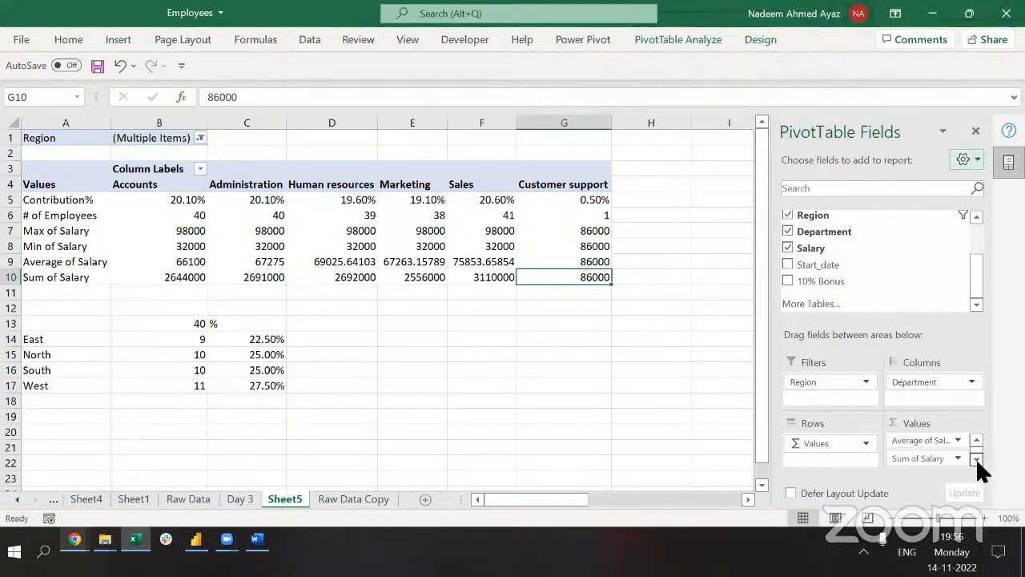
left_click(933, 460)
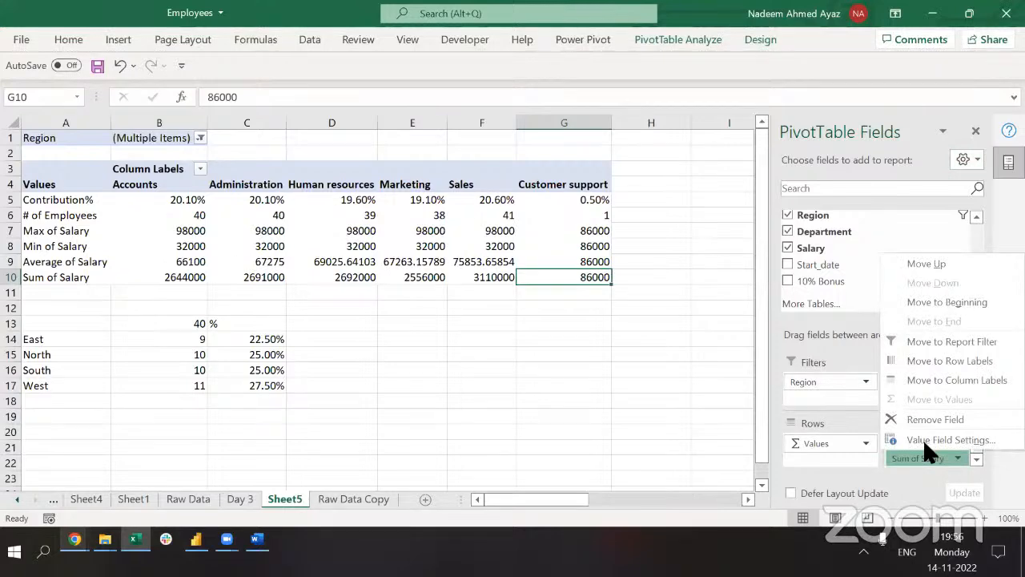
left_click(925, 439)
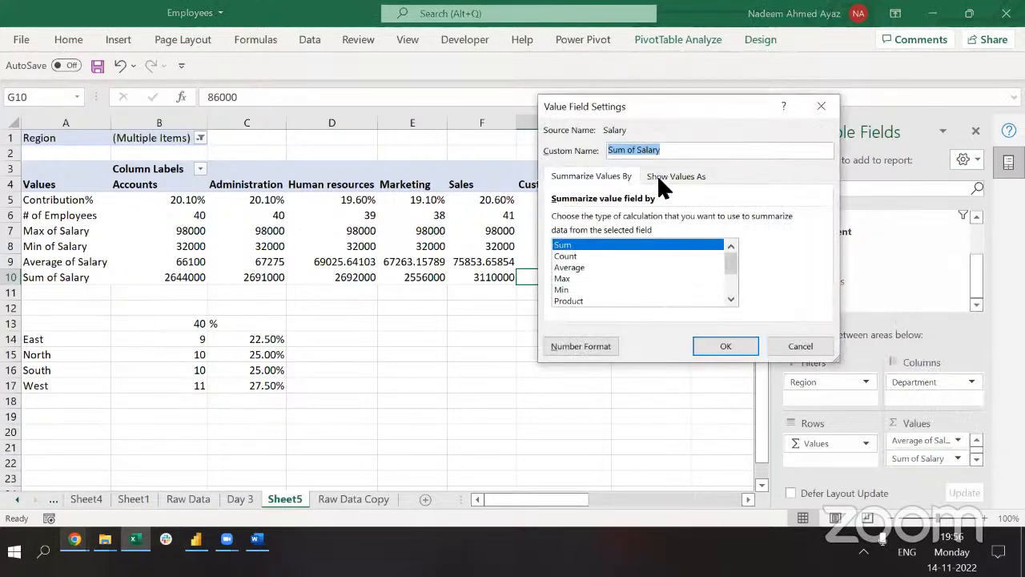
left_click(659, 176)
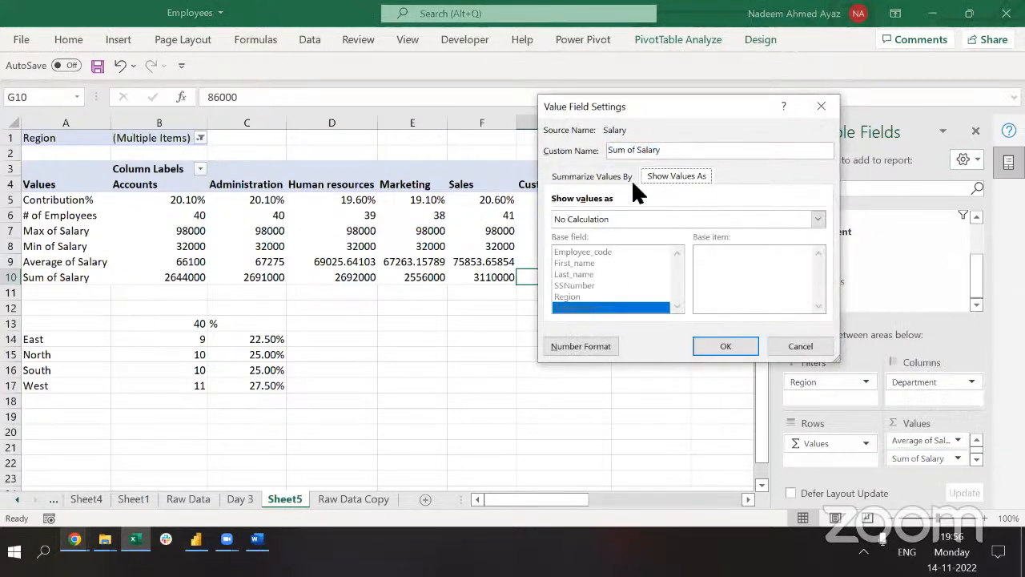
left_click(585, 173)
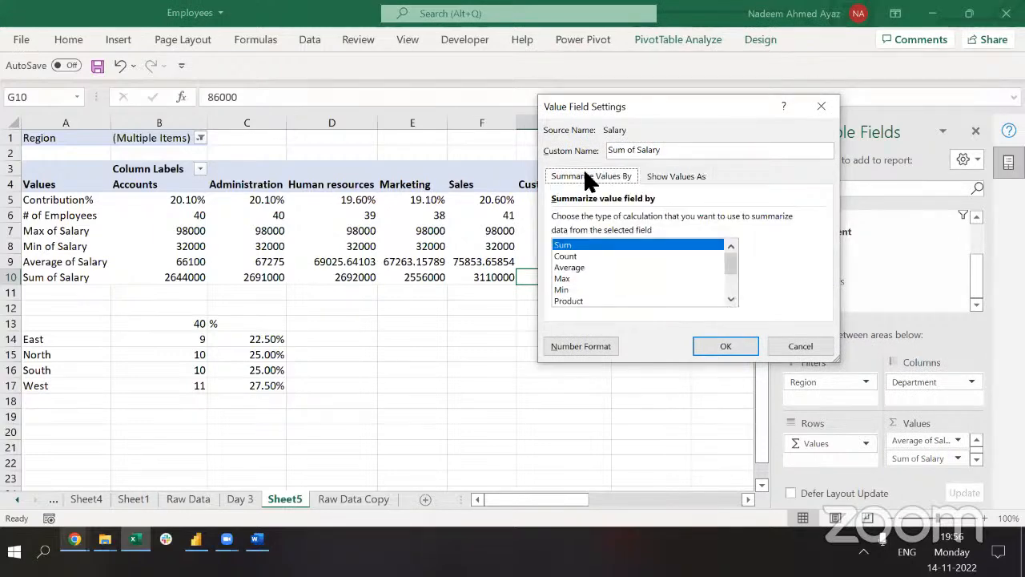
left_click(654, 176)
left_click(644, 218)
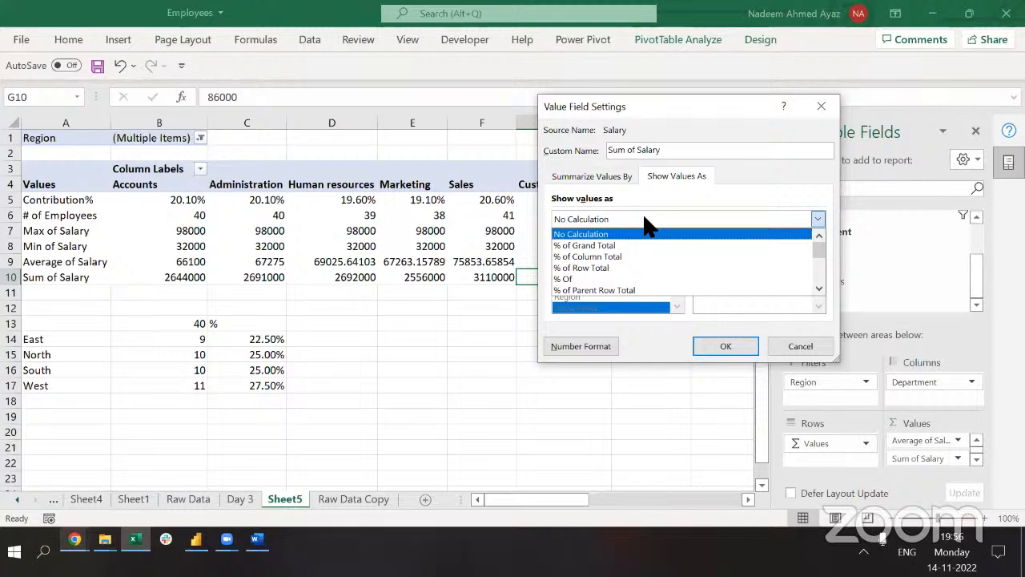
left_click(625, 267)
left_click(724, 347)
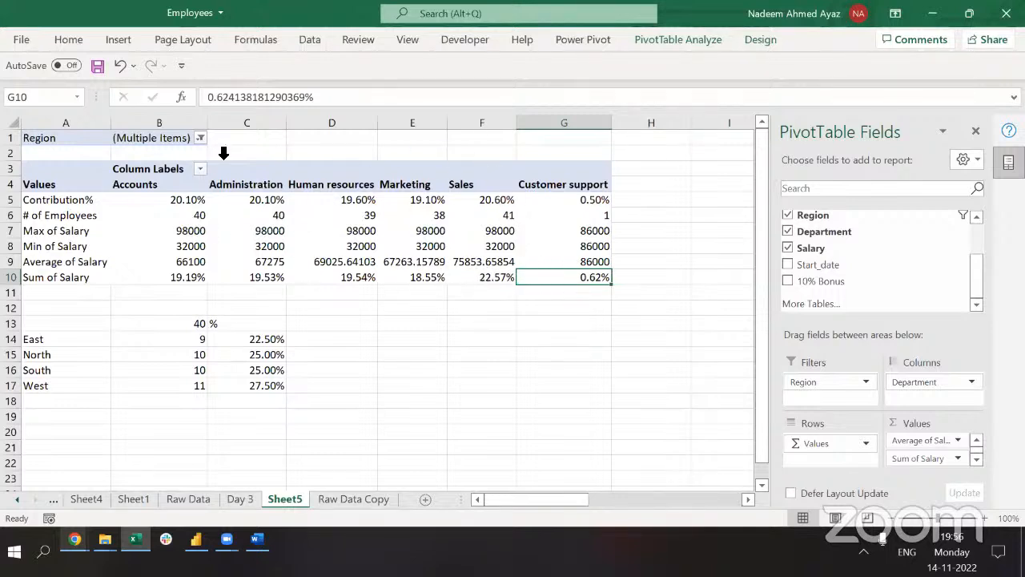
mouse_move(496, 261)
left_click(428, 281)
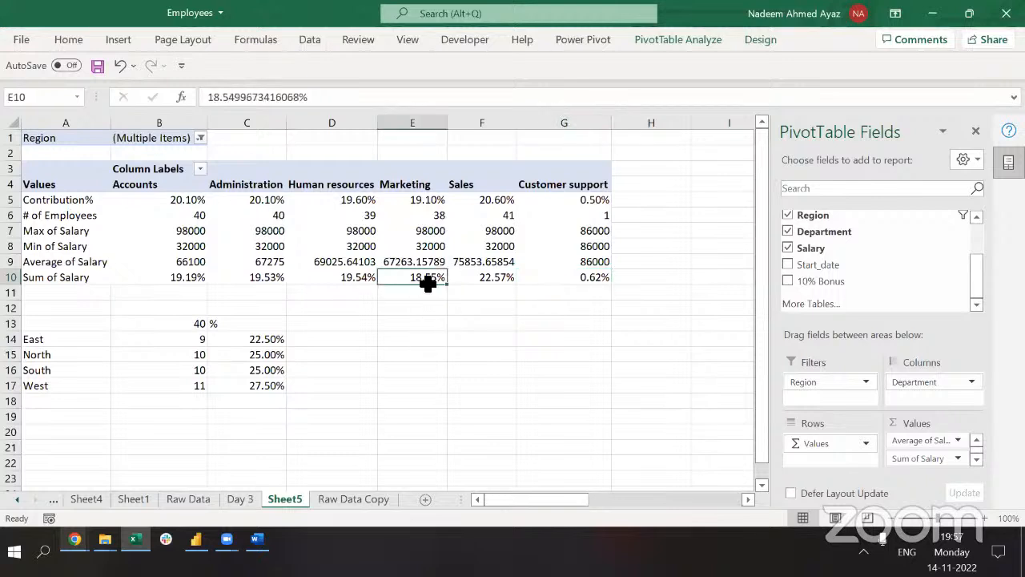
left_click(479, 281)
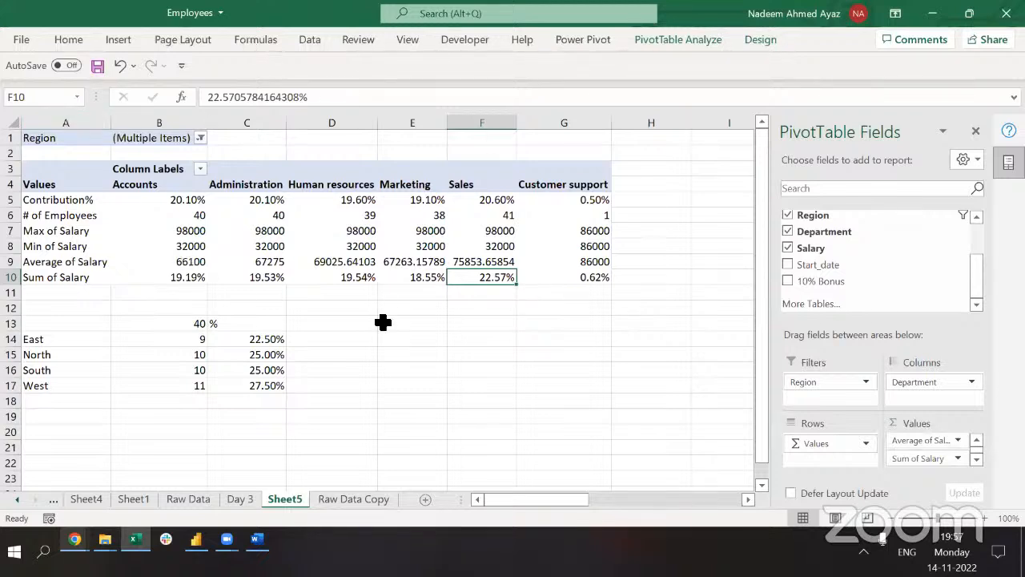
Insert a slicer for the Region field of the pivot table.
left_click(358, 257)
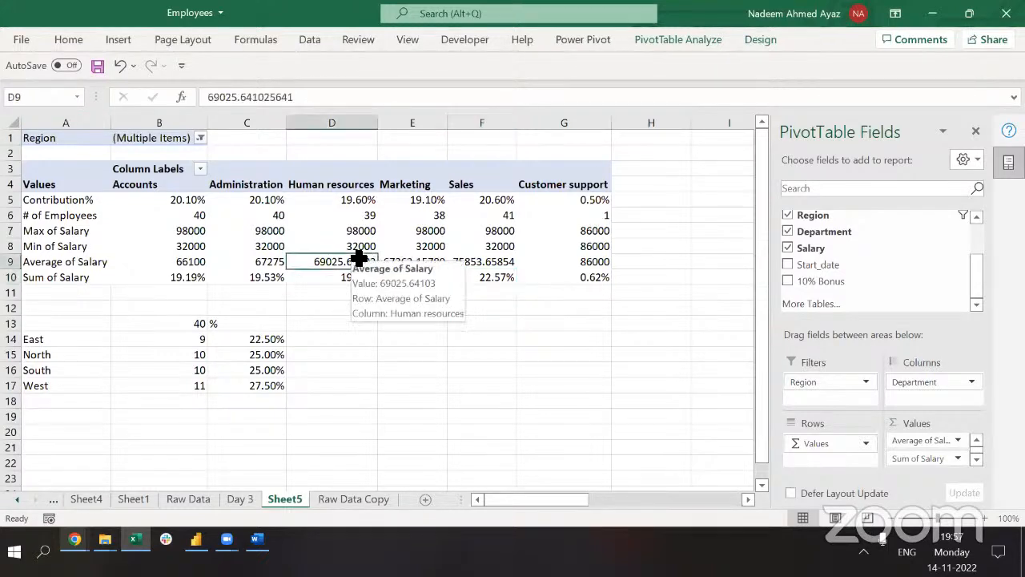
right_click(841, 231)
left_click(881, 300)
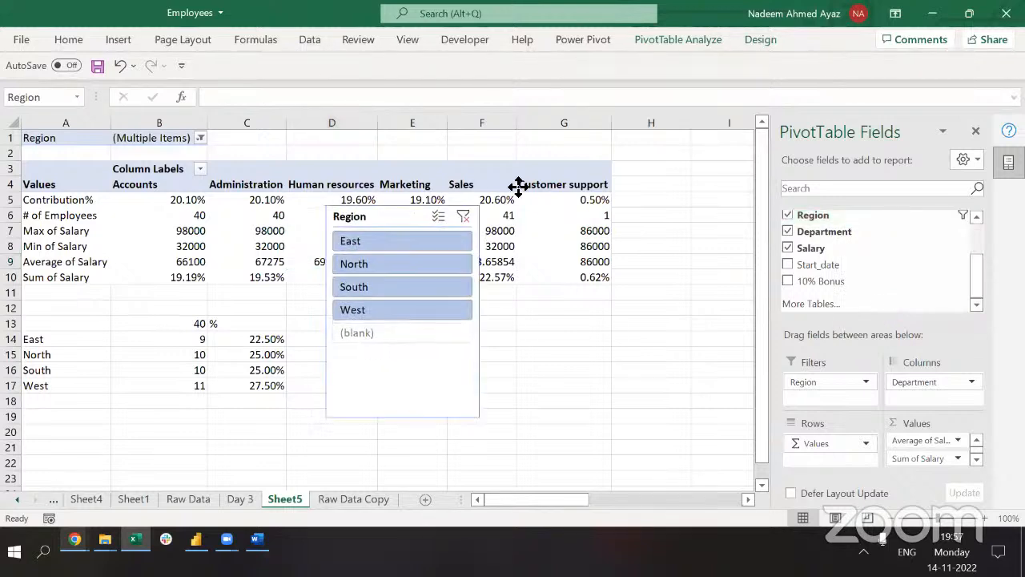
Move the Region slicer beside the pivot table and filter by East, North, South and West in turn.
left_click_drag(518, 186, 698, 156)
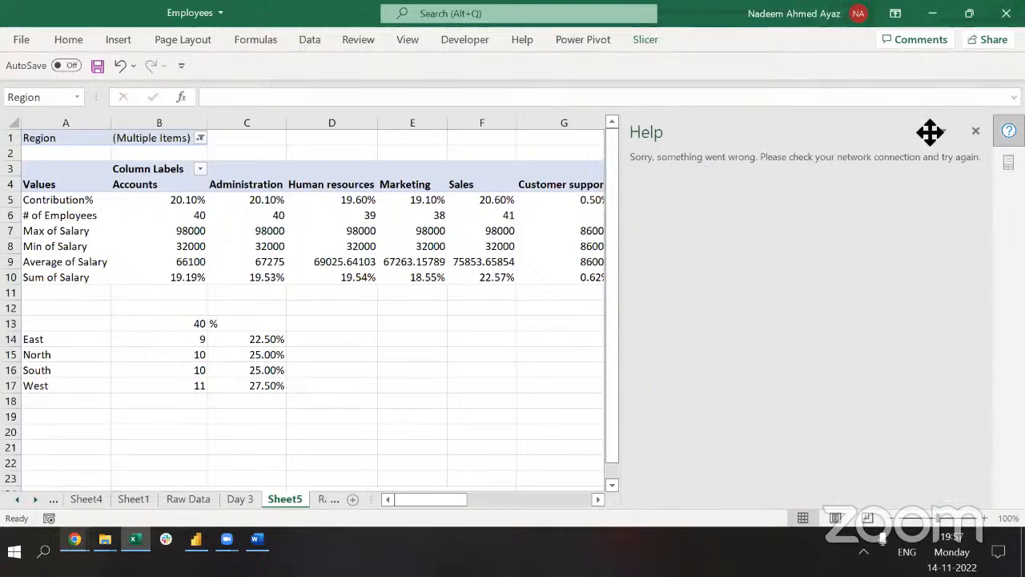
left_click(974, 129)
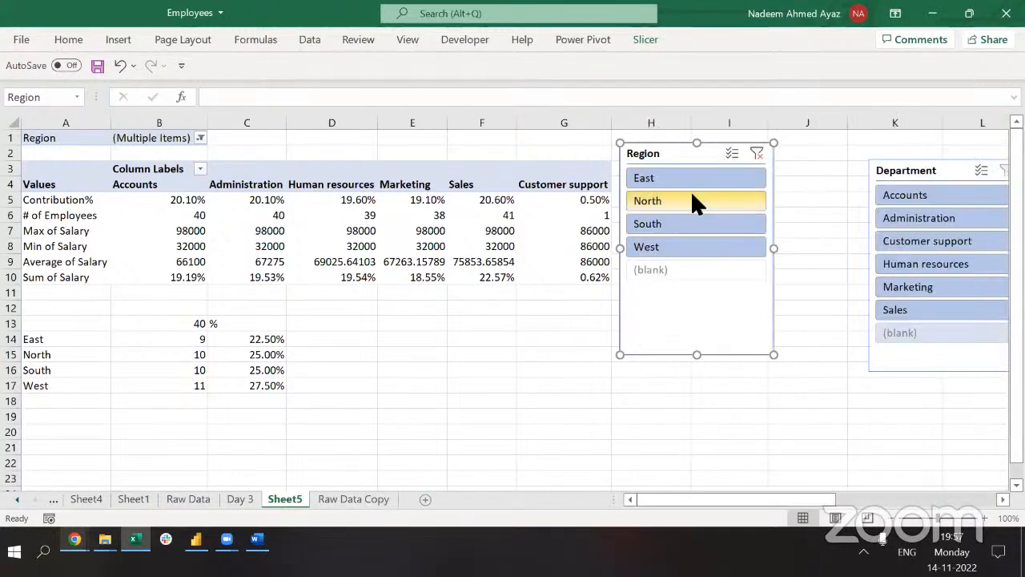
left_click(690, 176)
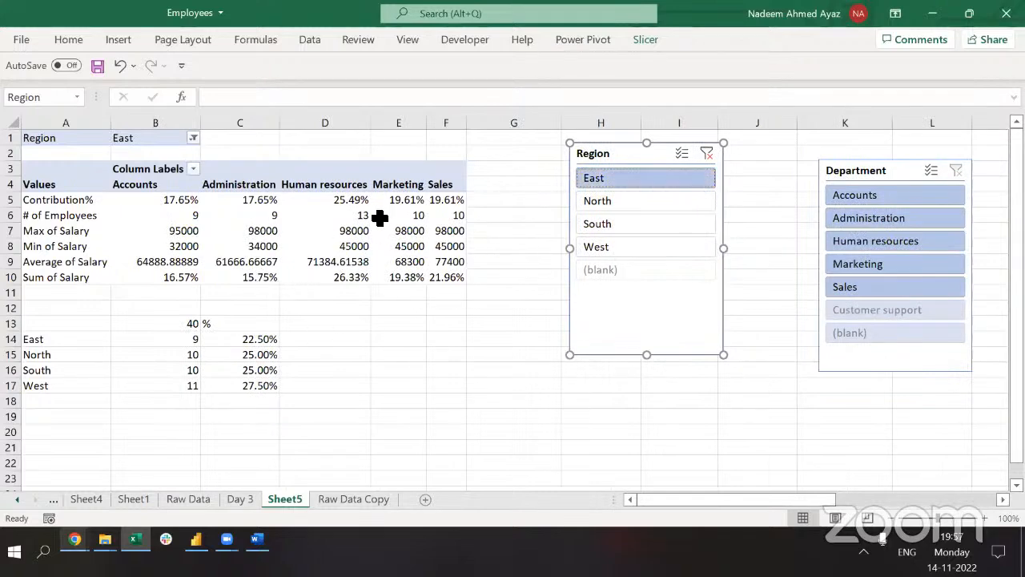
left_click(639, 200)
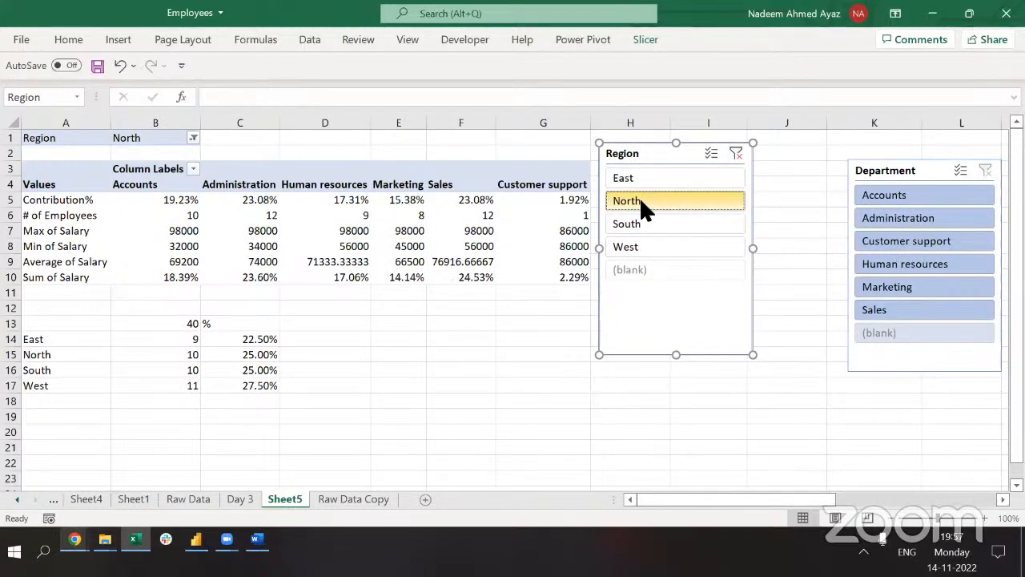
left_click(641, 222)
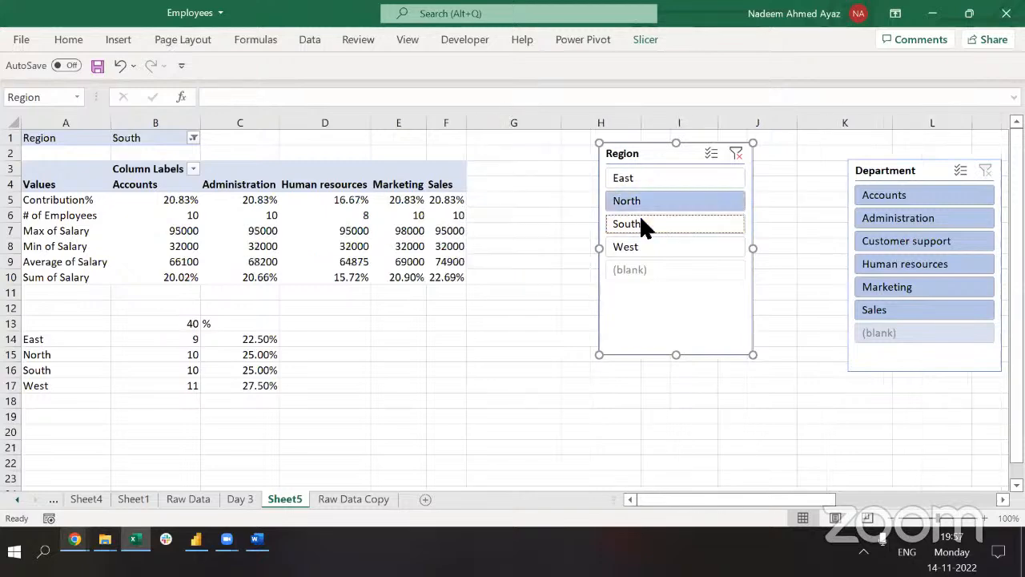
left_click(637, 247)
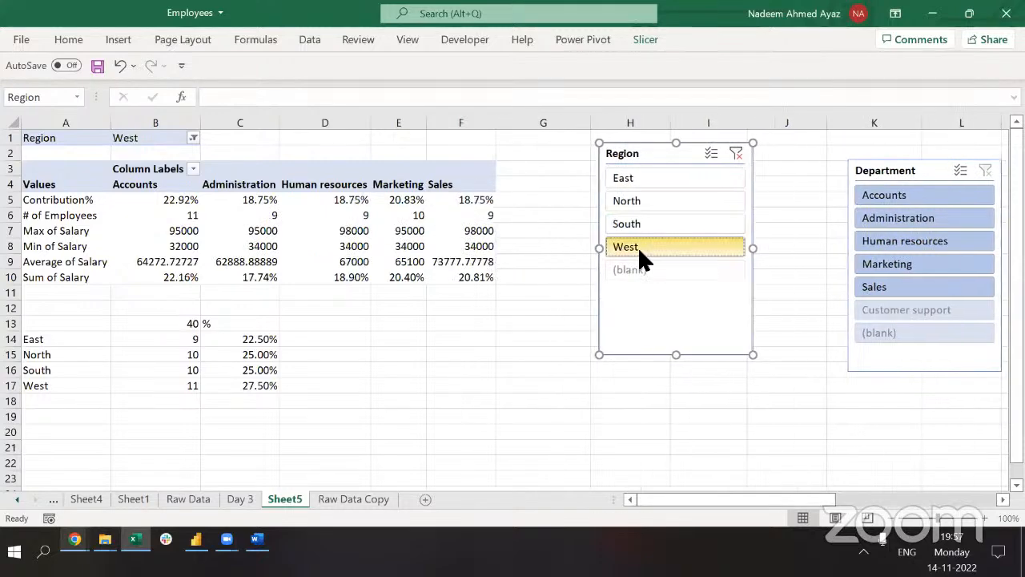
Place the Department slicer against the Region slicer and filter by Accounts, Administration and Human resources in turn, ending with region South.
left_click_drag(885, 172, 794, 153)
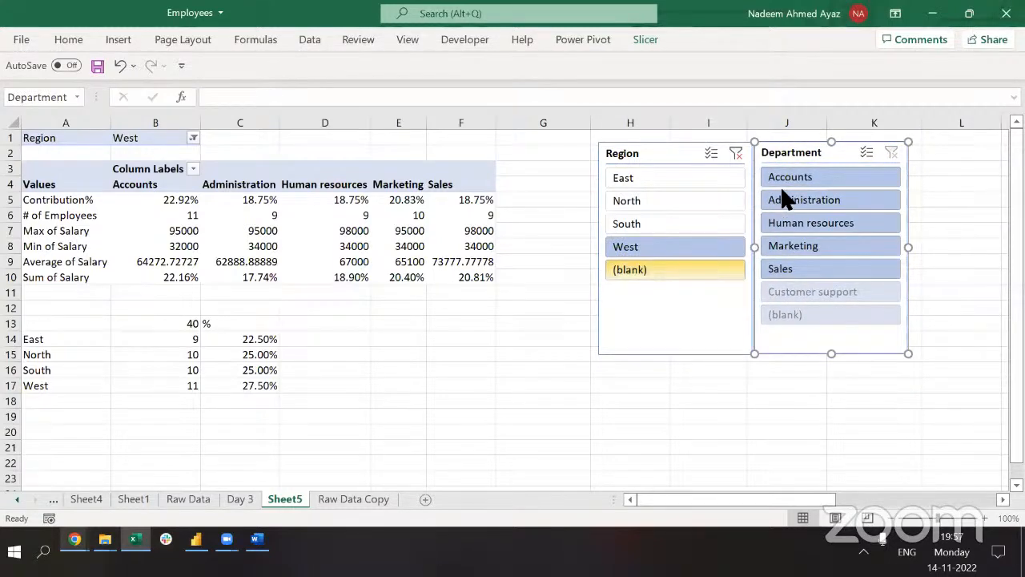
left_click(798, 176)
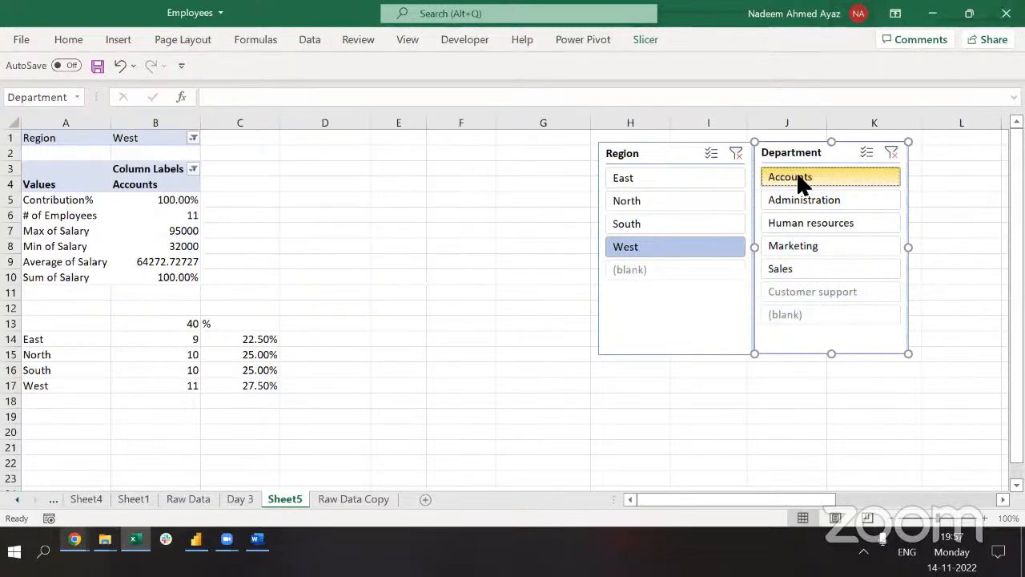
left_click(810, 201)
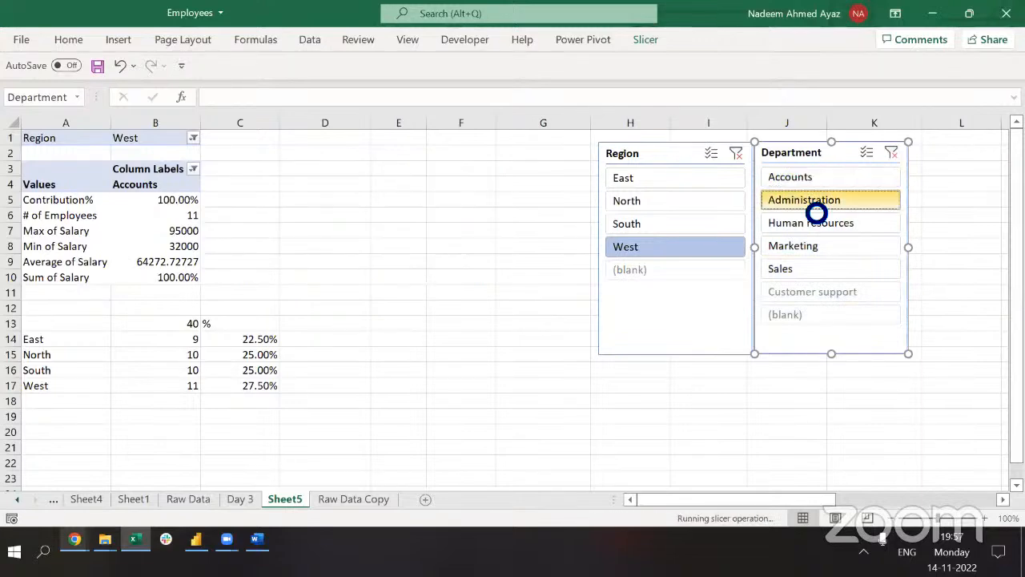
left_click(791, 223)
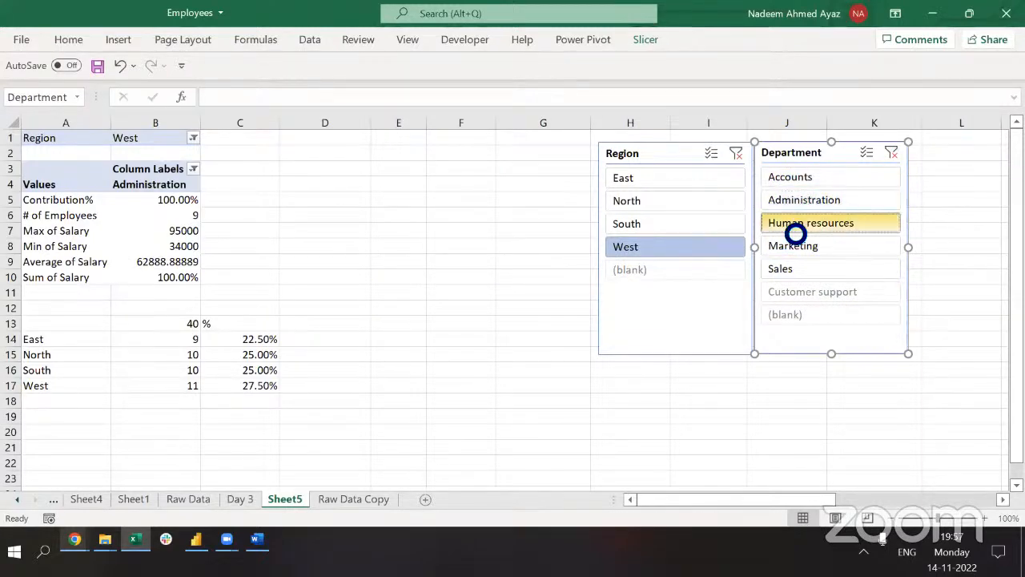
left_click(679, 222)
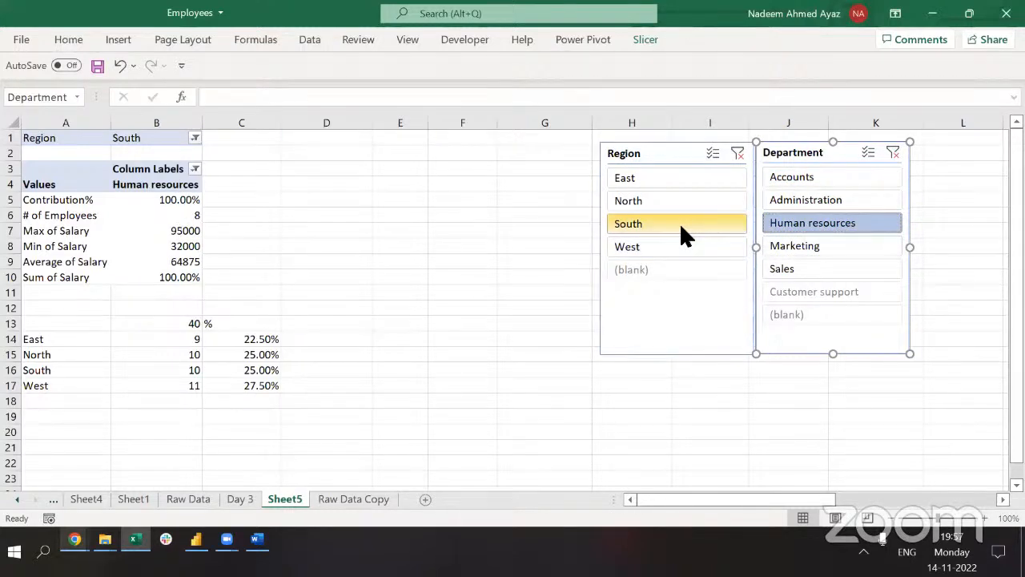
Clear the Region and Department slicer filters and move both slicers off the pivot table's columns.
left_click(740, 156)
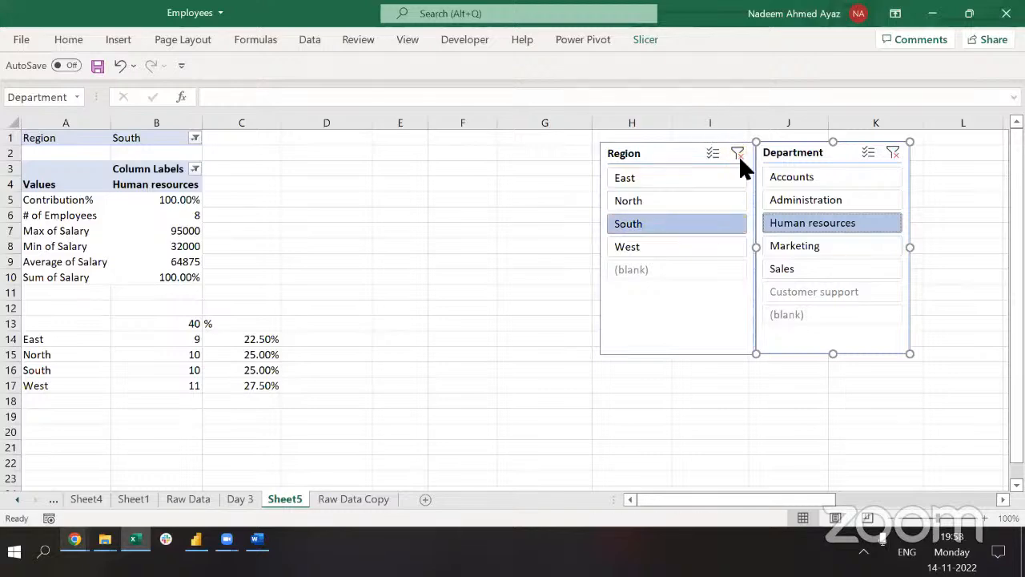
left_click(894, 152)
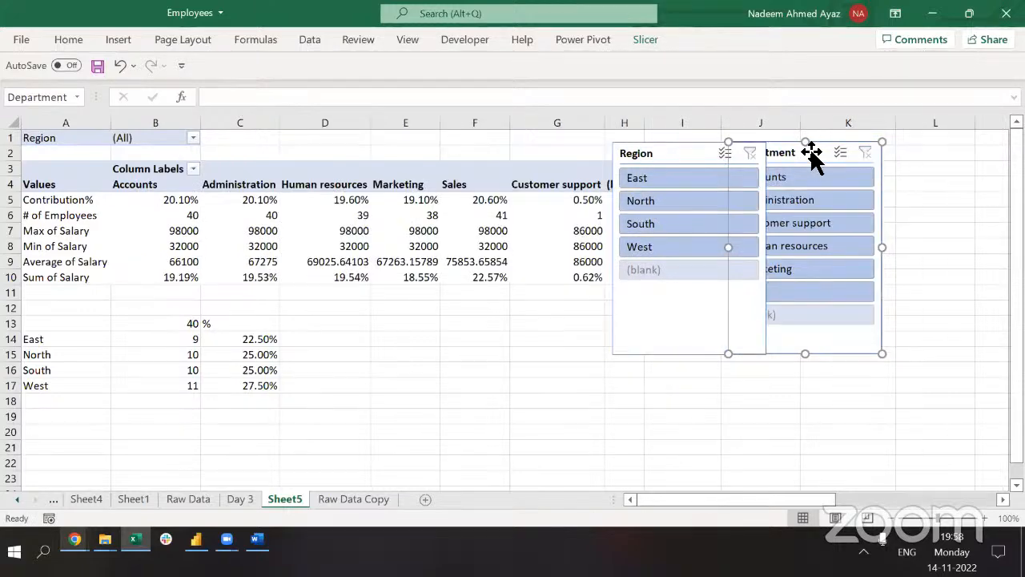
left_click_drag(812, 152, 872, 159)
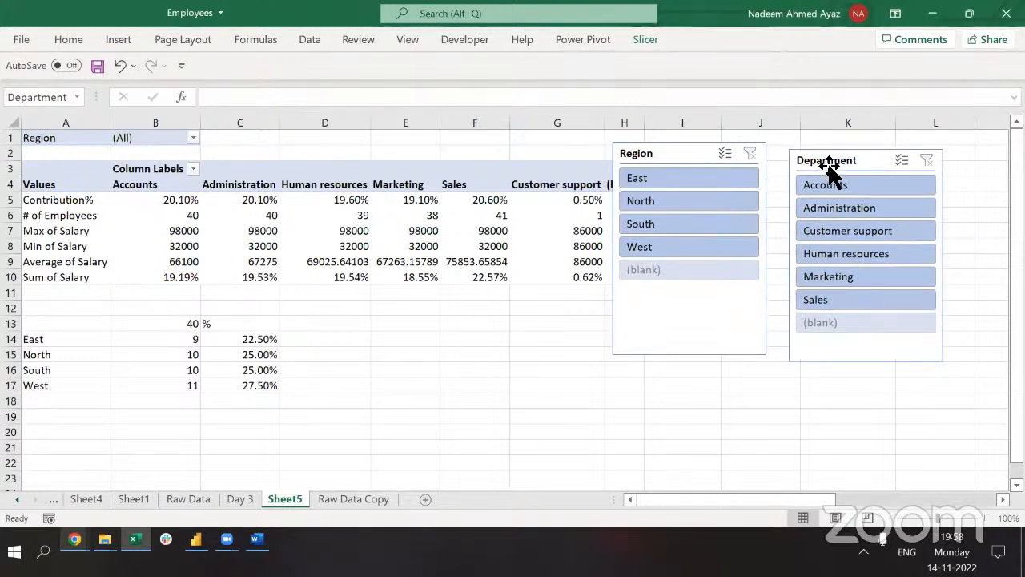
left_click_drag(680, 153, 709, 164)
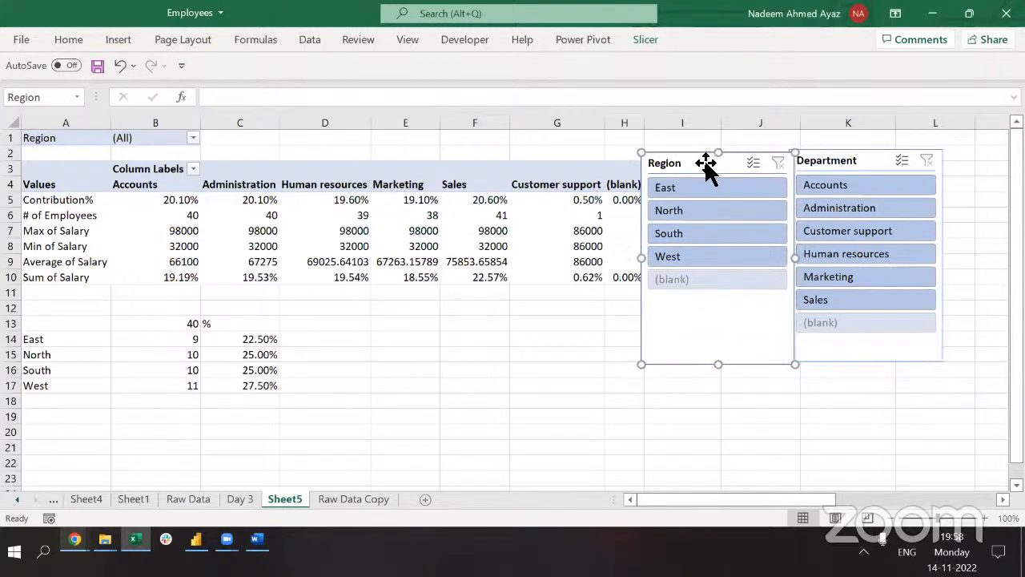
Try to remove the (blank) department column directly from the pivot table.
left_click(624, 181)
key("ctrl+minus")
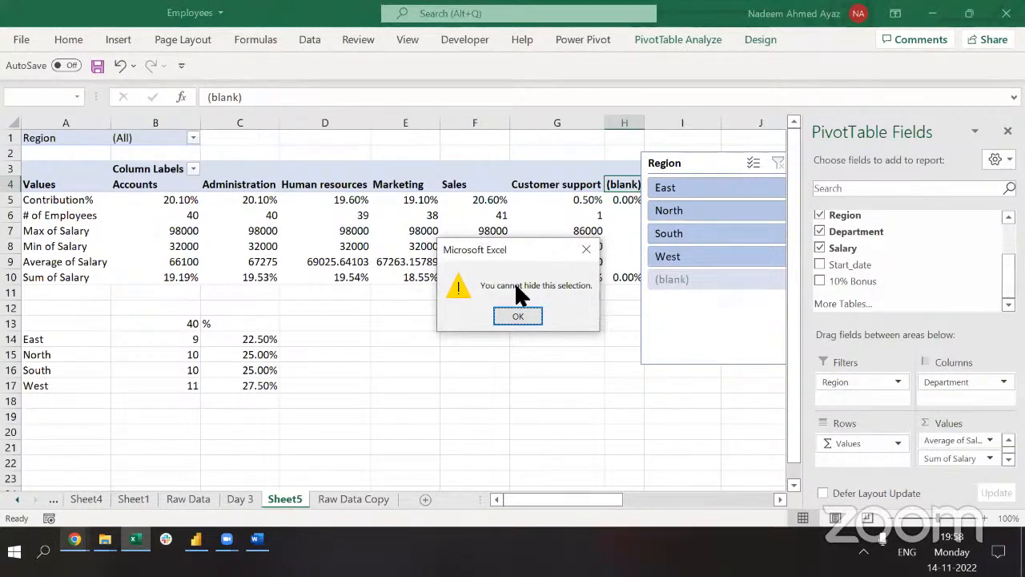
key("Return")
Exclude the (blank) department through the pivot table's Column Labels filter.
key("ctrl+Left")
key("ctrl+Up")
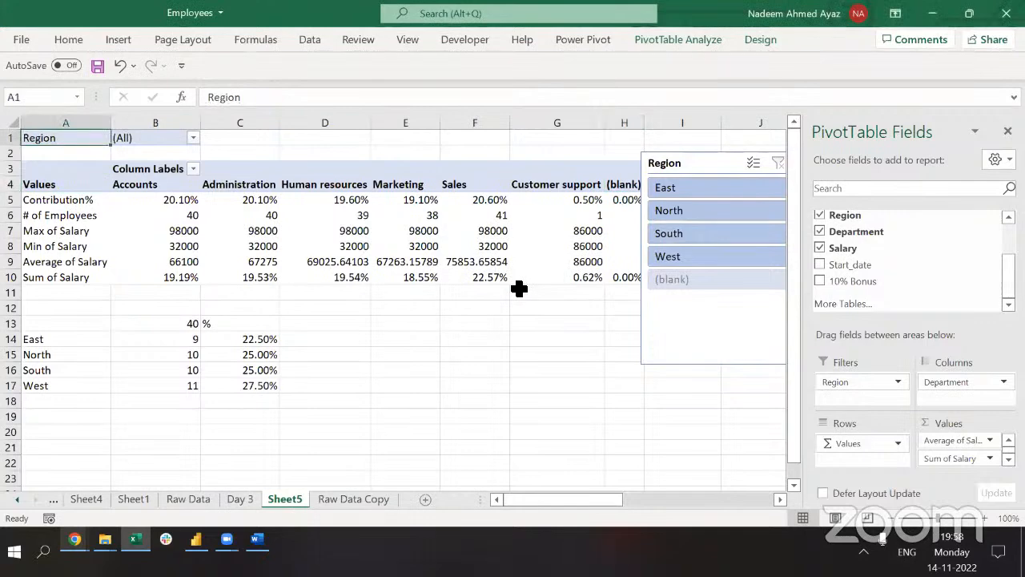
key("Right")
key("Down")
key("Down")
key("Down")
key("Up")
key("Up")
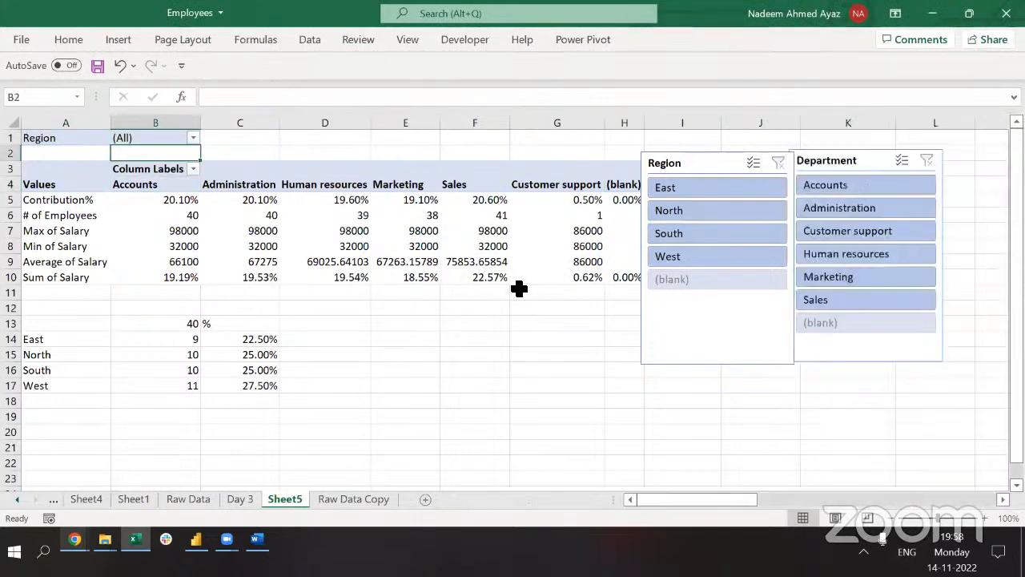
key("Down")
key("alt+Down")
key("Tab")
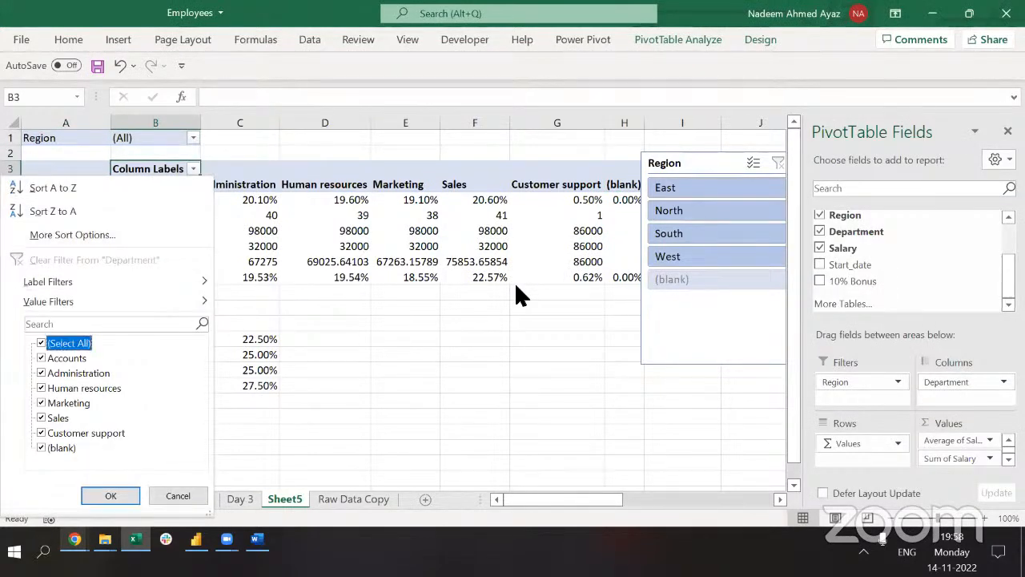
key("End")
key("space")
key("Return")
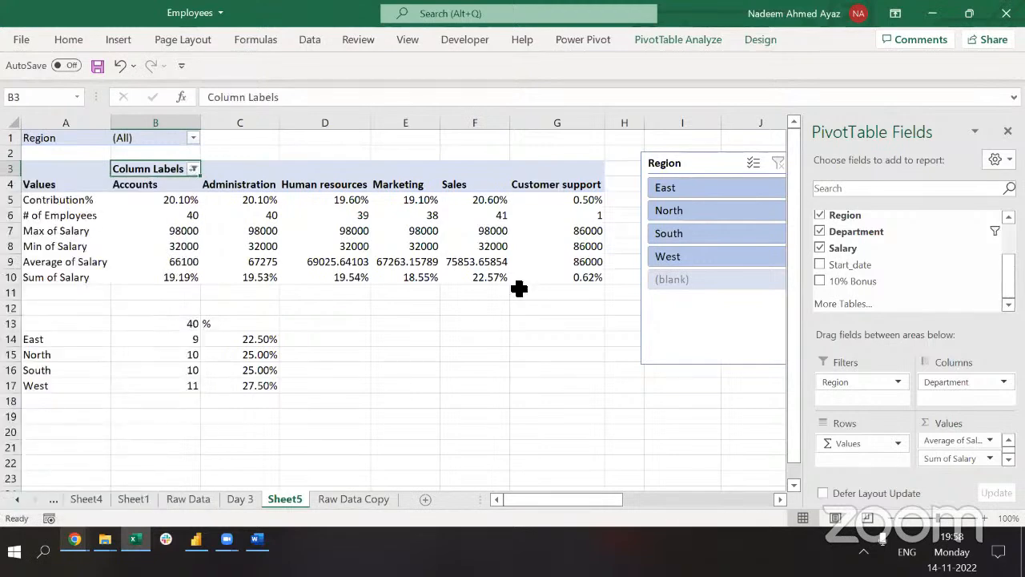
Align the Region and Department slicers side by side next to the pivot table and deselect them.
left_click_drag(703, 167, 669, 171)
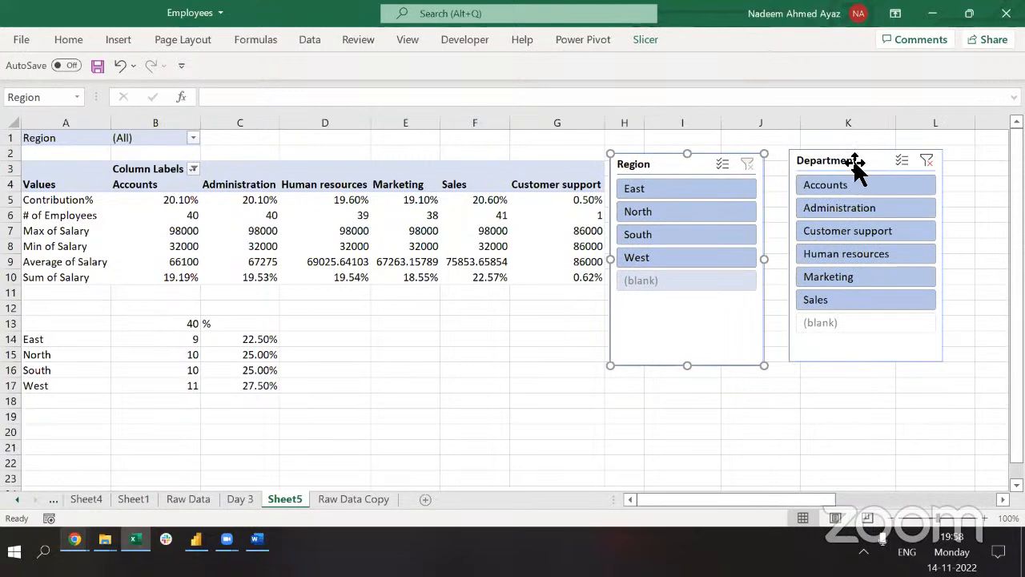
left_click_drag(854, 160, 830, 166)
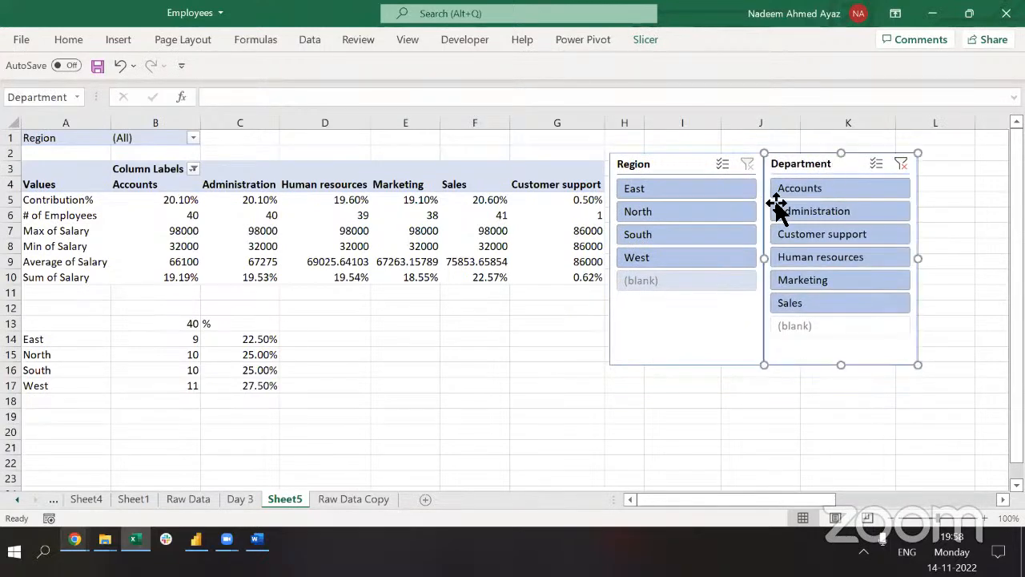
left_click(530, 307)
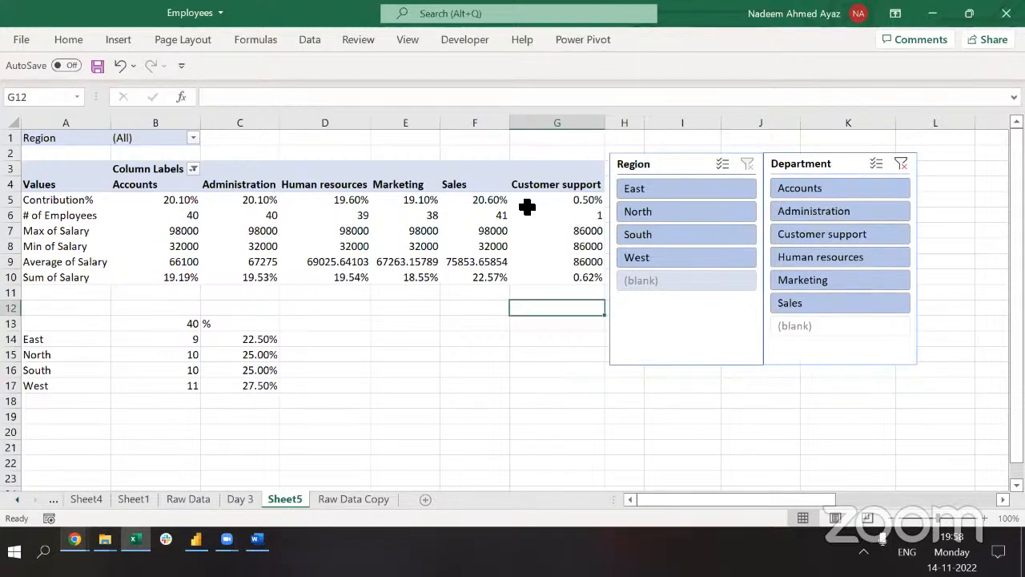
Go to the Raw Data Copy sheet and turn off the filter on its employee table.
key("alt+Tab")
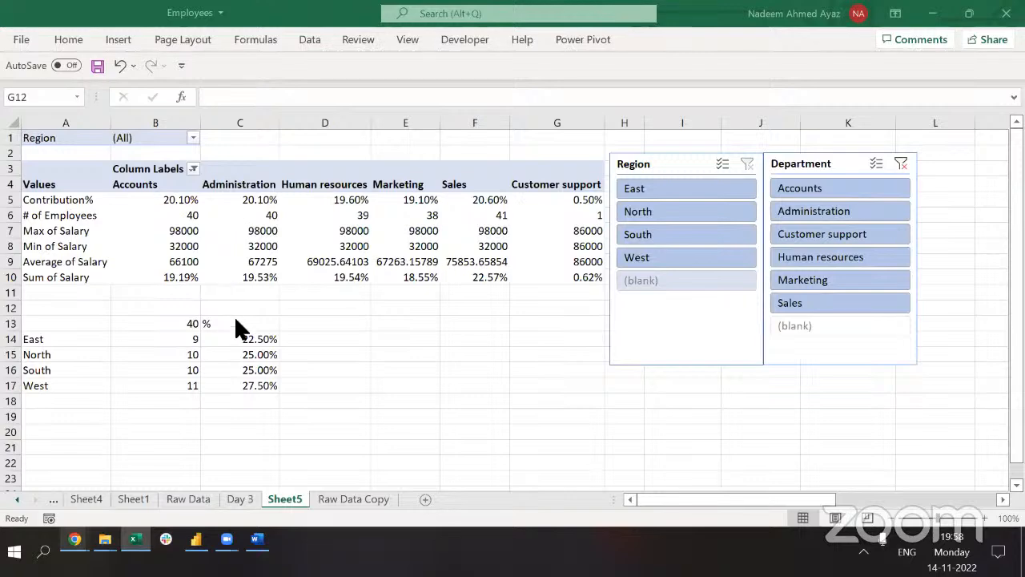
key("ctrl+Page_Down")
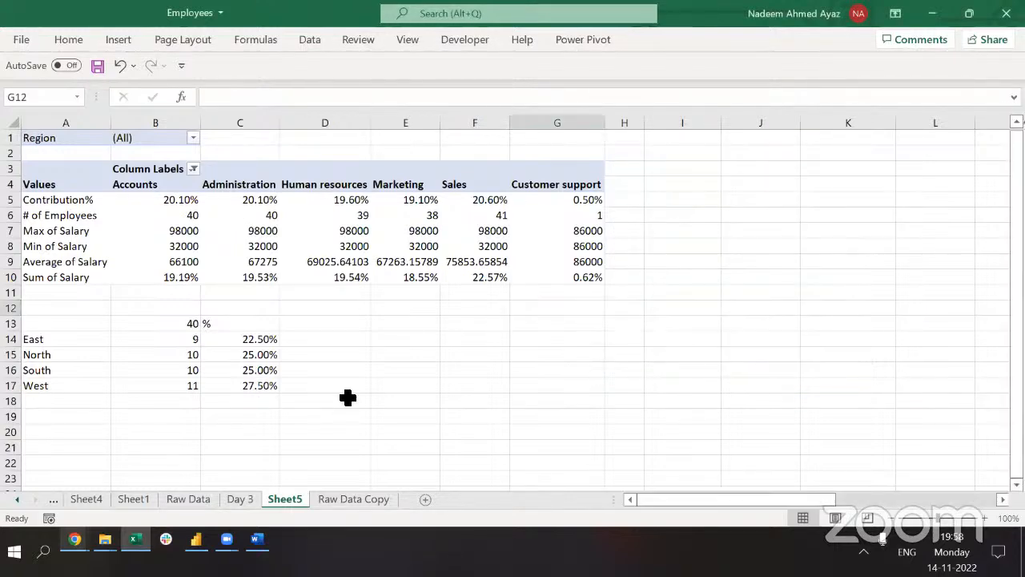
key("ctrl+shift+l")
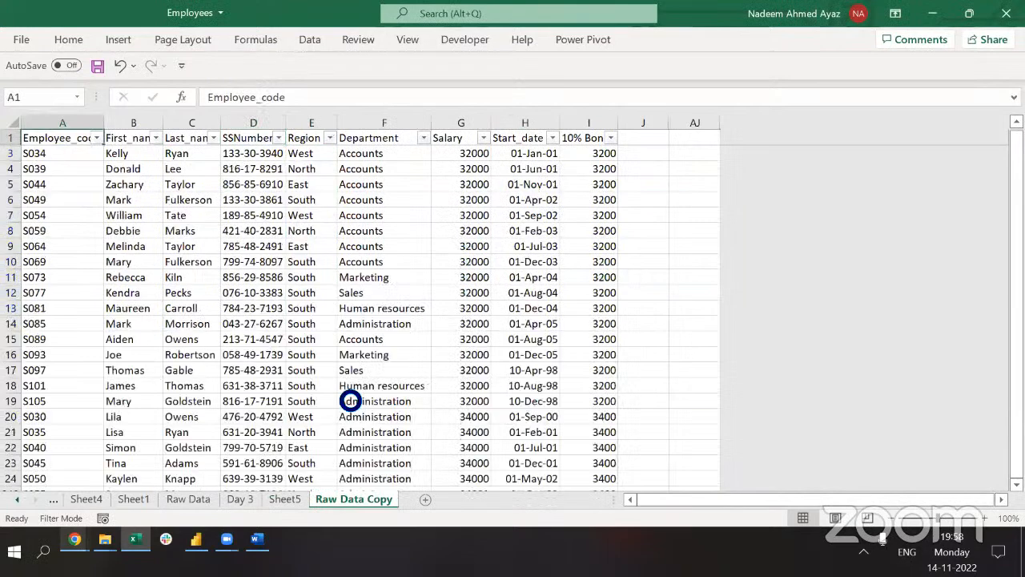
Clear the filter from the employee table on Raw Data Copy and select all of its data.
key("ctrl+space")
key("ctrl+shift+Right")
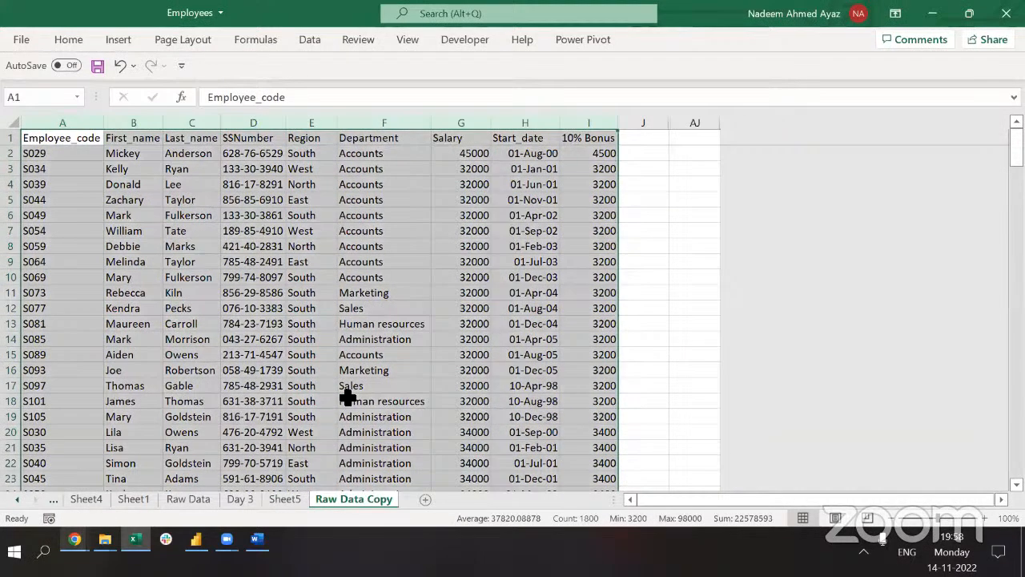
key("alt+d")
key("p")
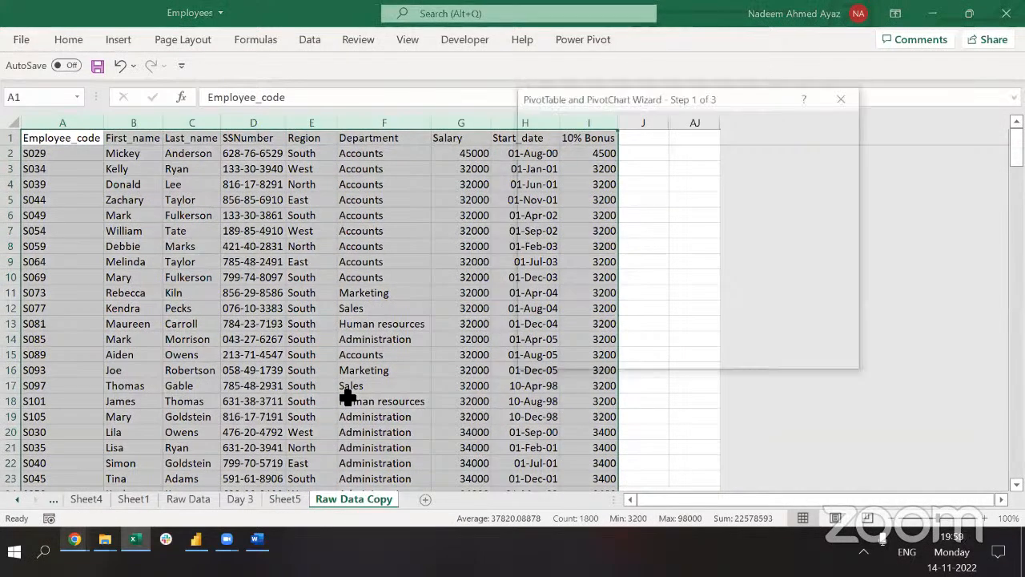
key("Return")
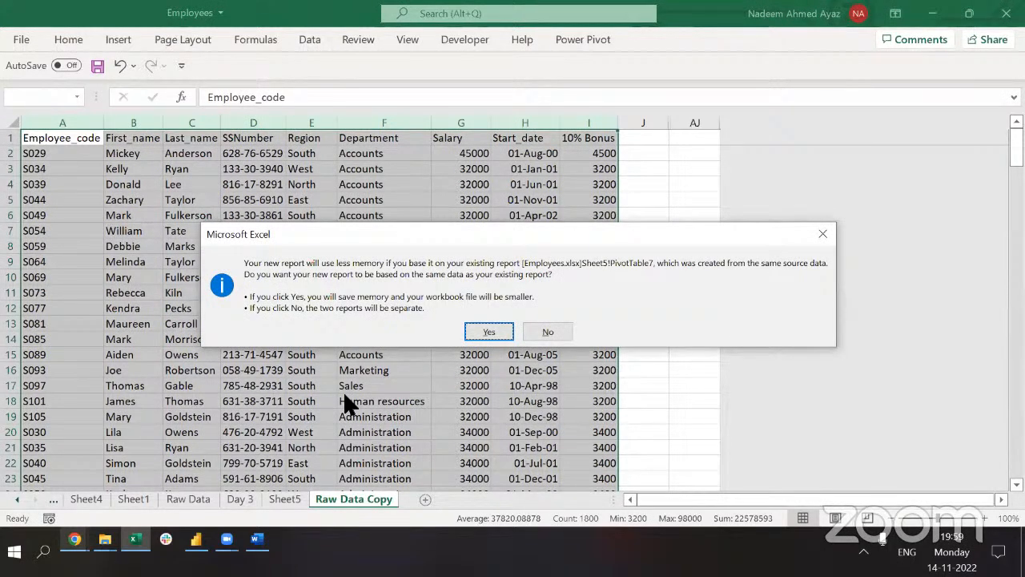
key("Return")
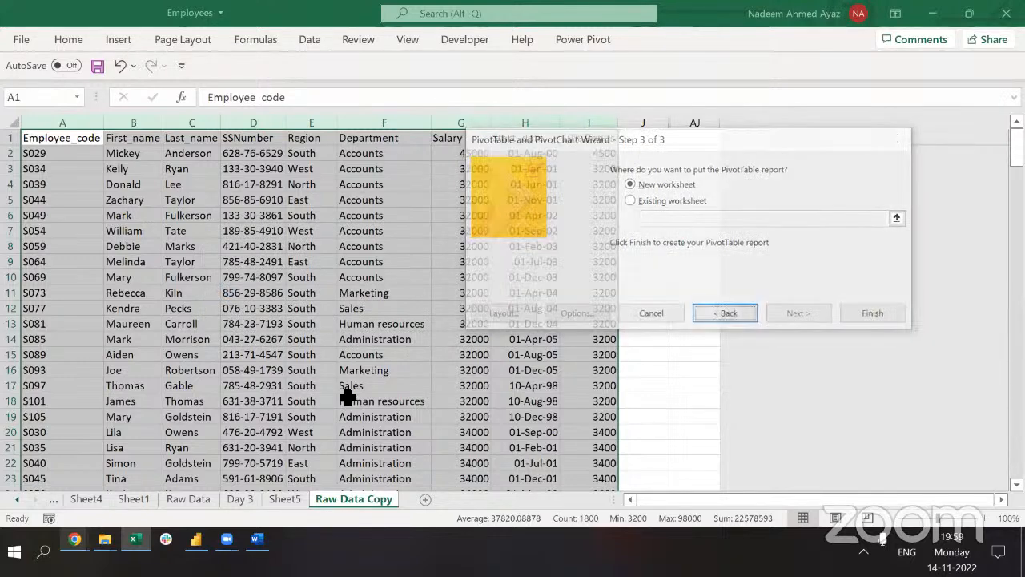
key("Escape")
Create a PivotTable on a new worksheet from the full employee table, columns Employee_code to 10% Bonus.
key("ctrl+Right")
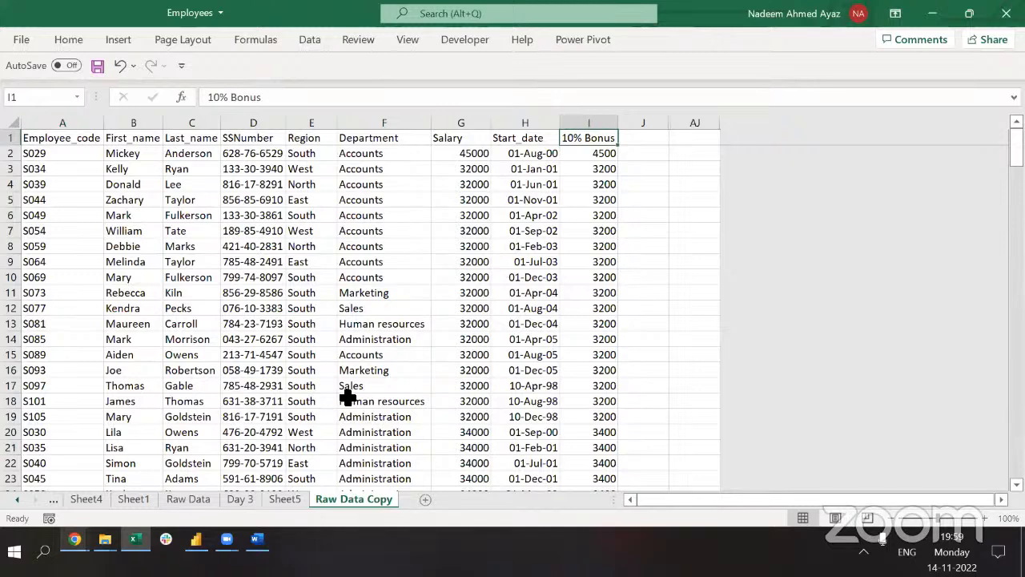
key("ctrl+shift+Down")
key("ctrl+shift+Left")
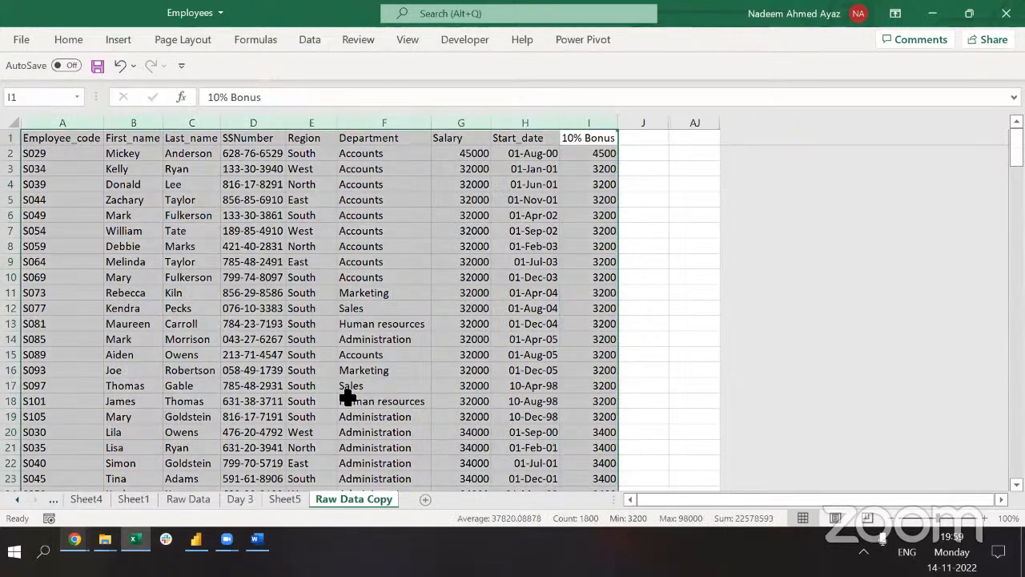
key("alt+d")
key("p")
key("Return")
key("Return")
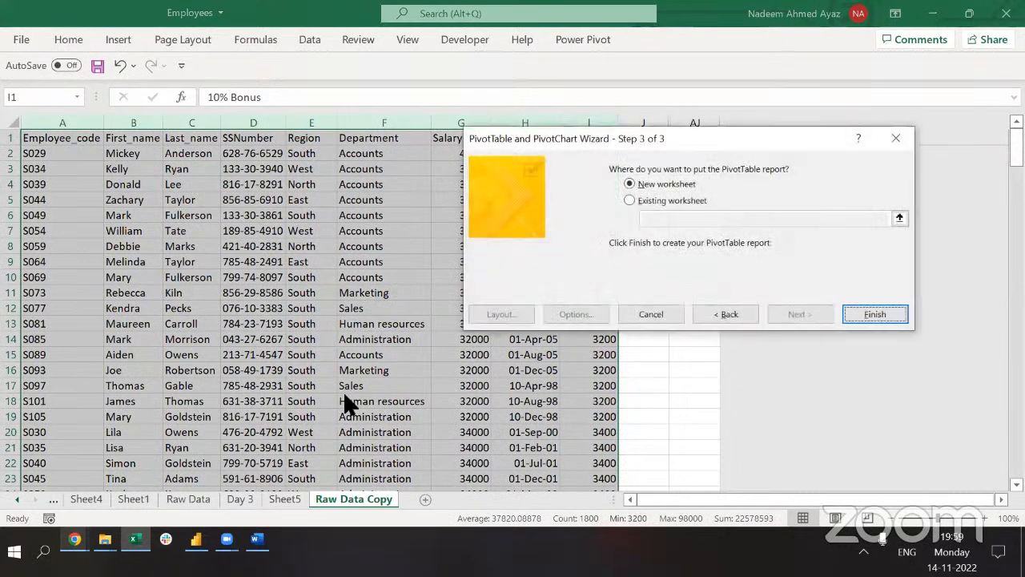
key("Return")
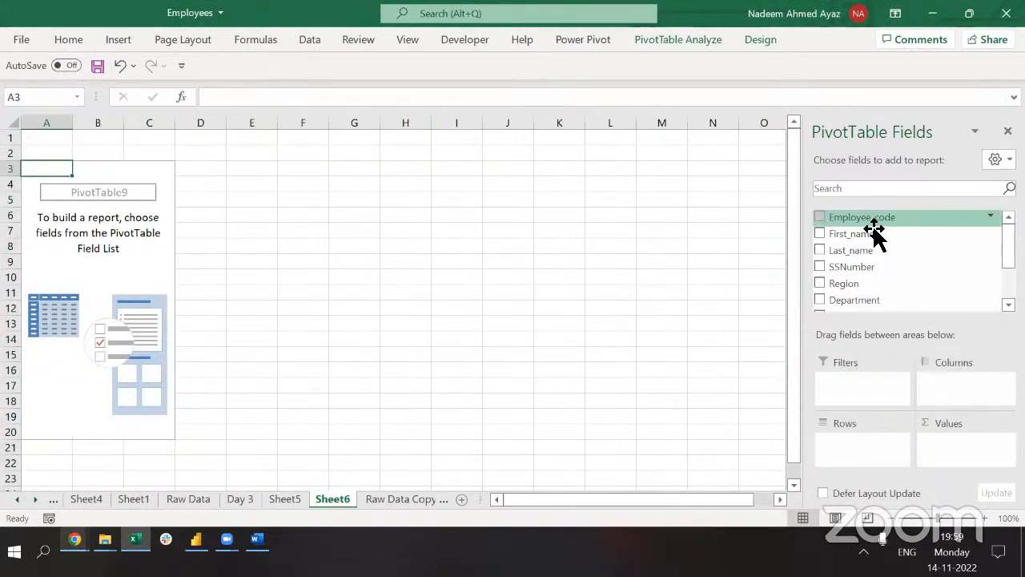
Lay out the PivotTable with Region as rows and Count of Region as values, excluding the (blank) item.
left_click_drag(849, 288, 847, 444)
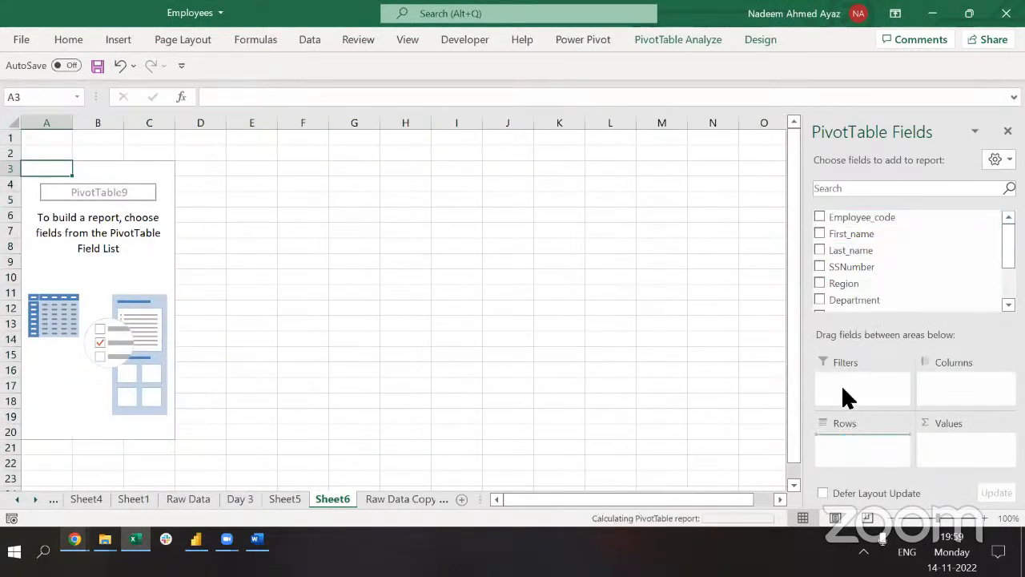
left_click_drag(852, 293, 945, 457)
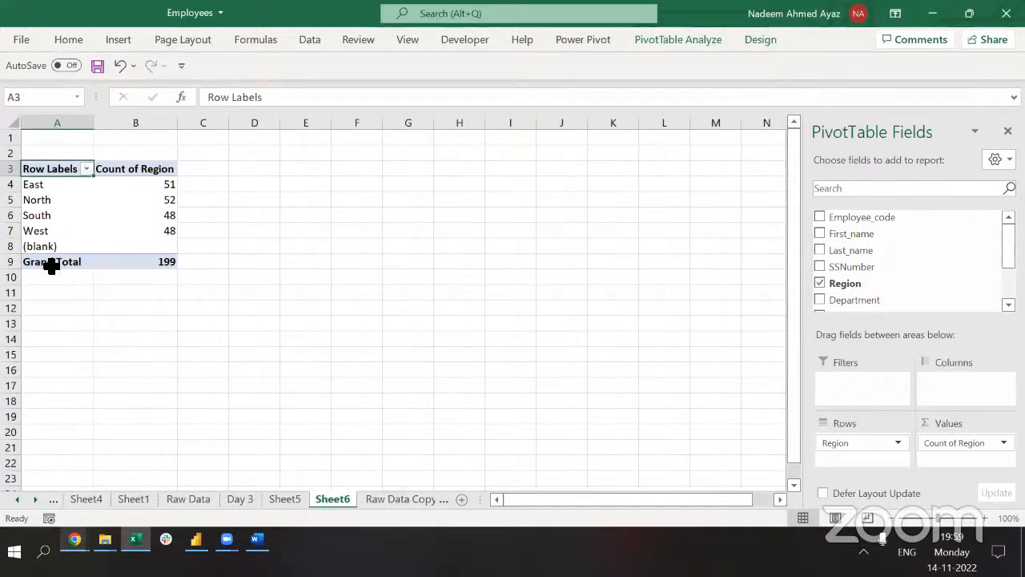
left_click_drag(51, 266, 167, 265)
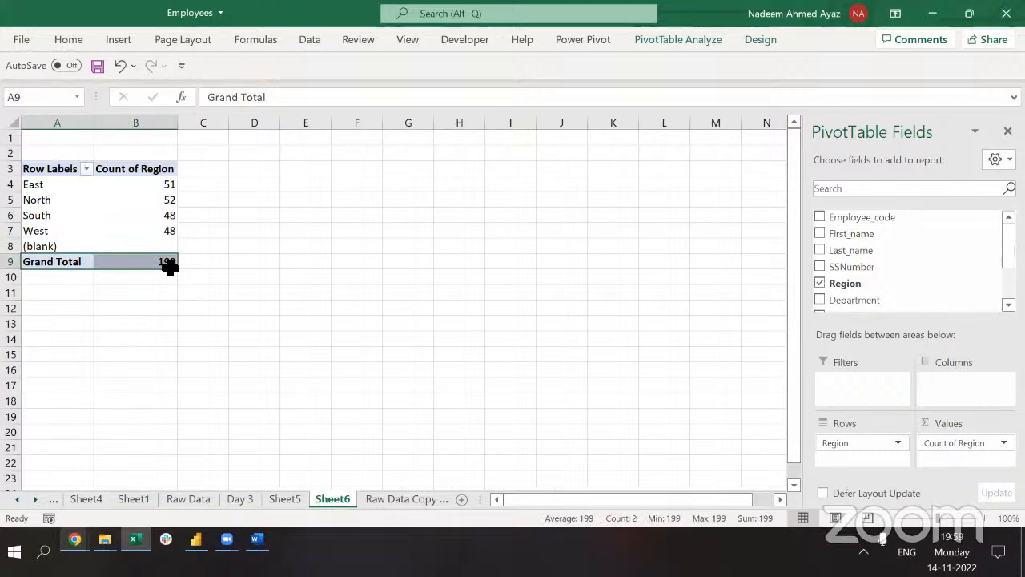
left_click(57, 247)
key("ctrl+minus")
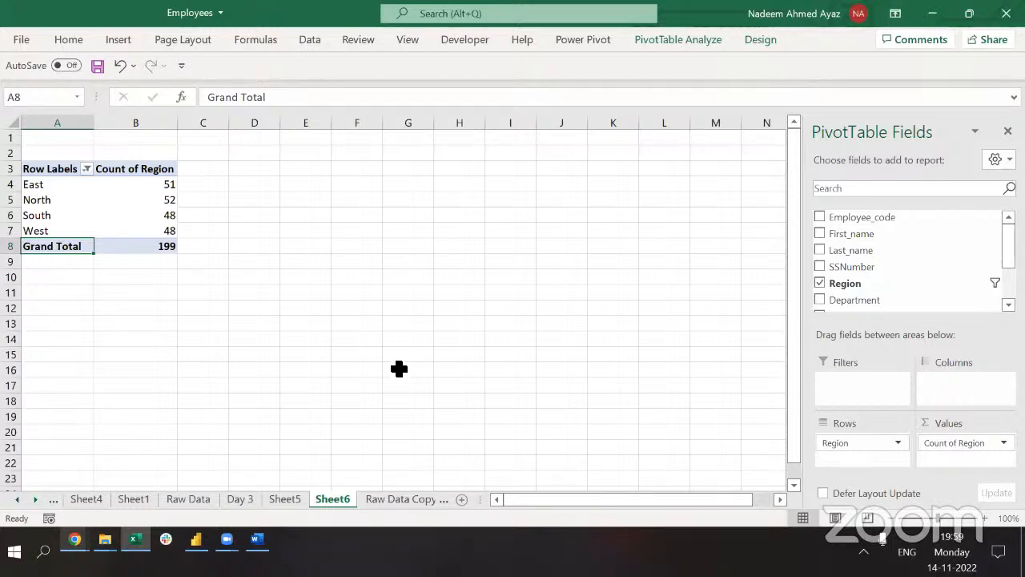
Delete the new PivotTable worksheet Sheet6 and go to Sheet5.
key("ctrl+Page_Down")
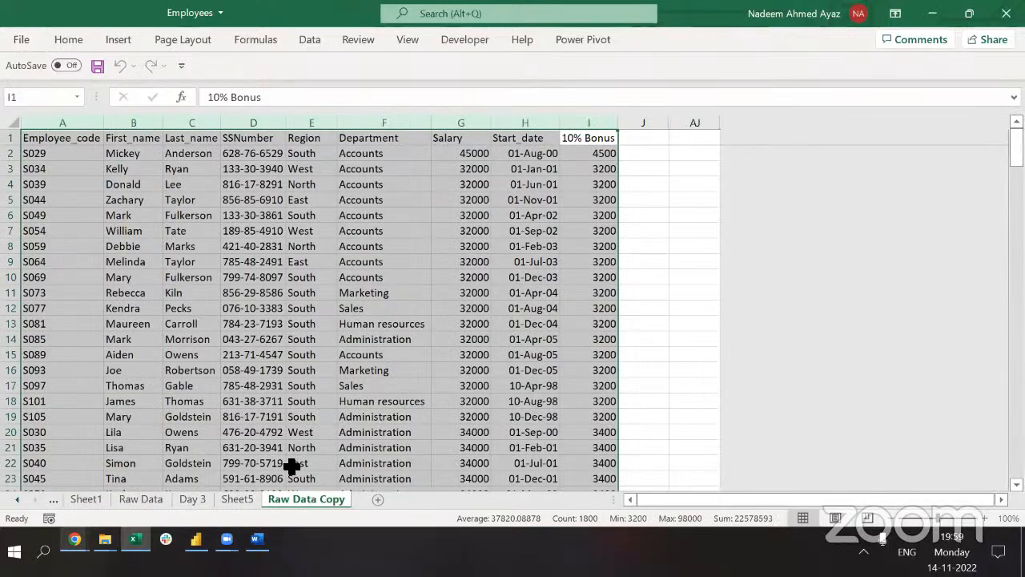
left_click(252, 497)
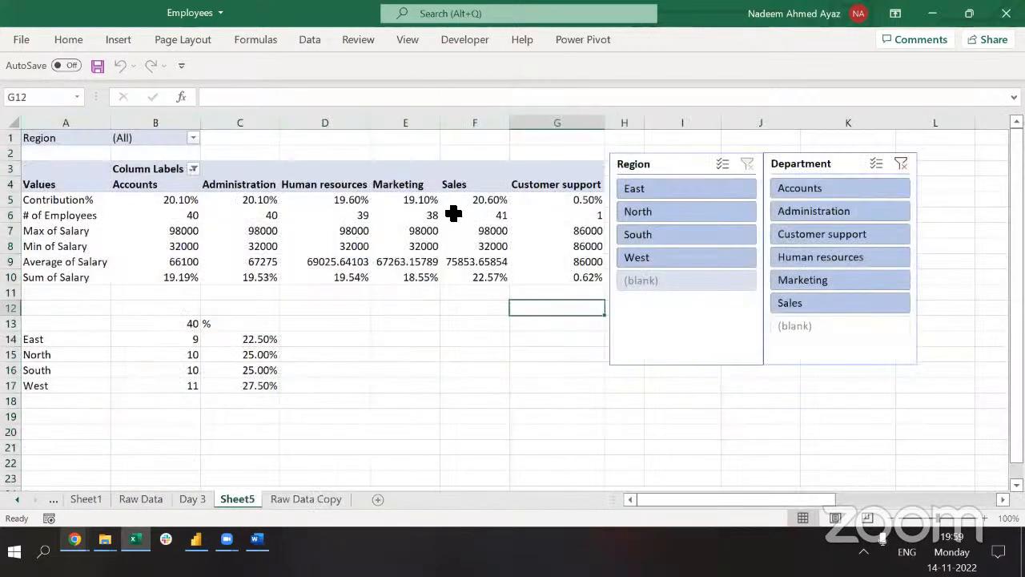
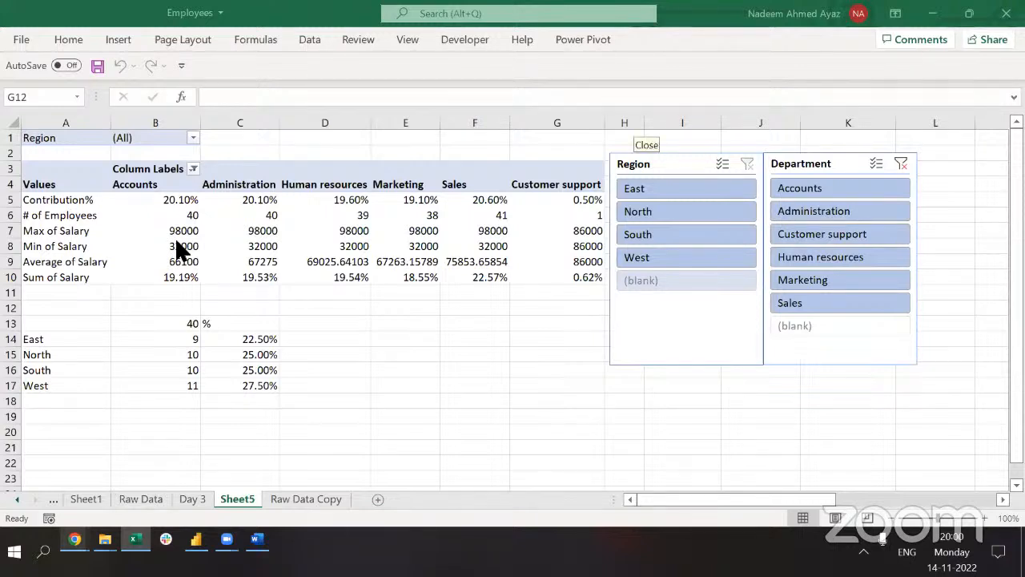
left_click(335, 257)
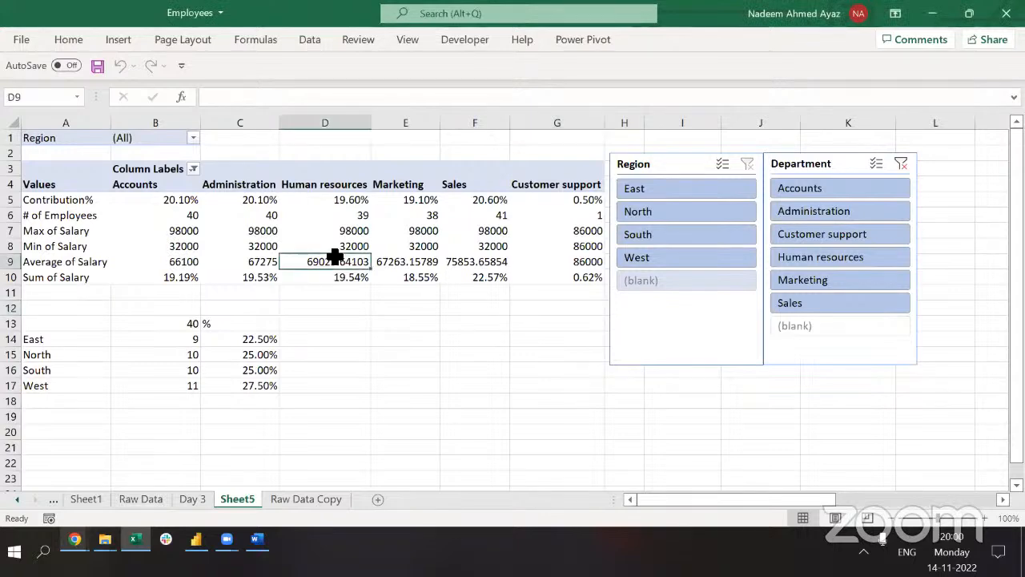
right_click(334, 256)
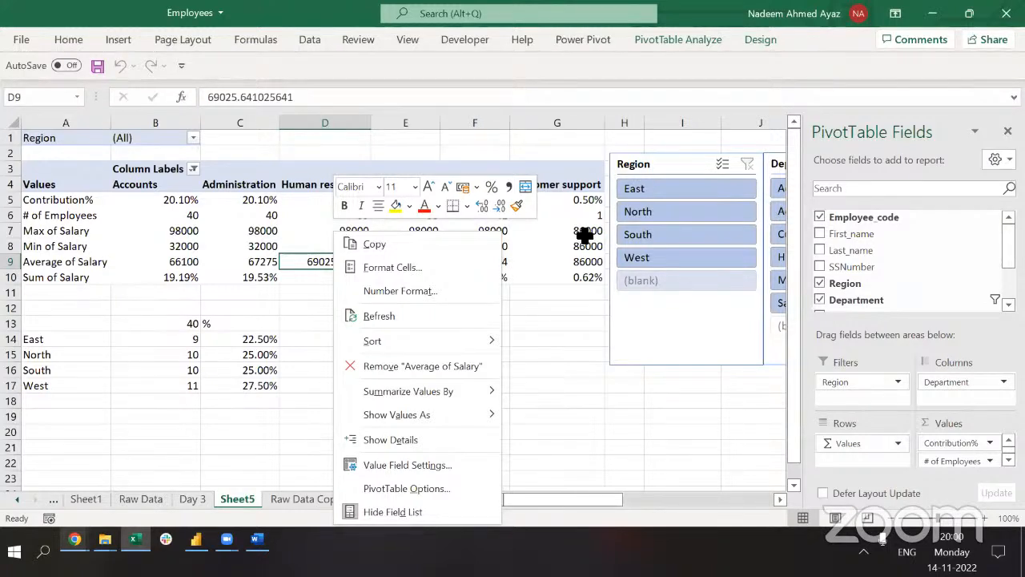
key("Escape")
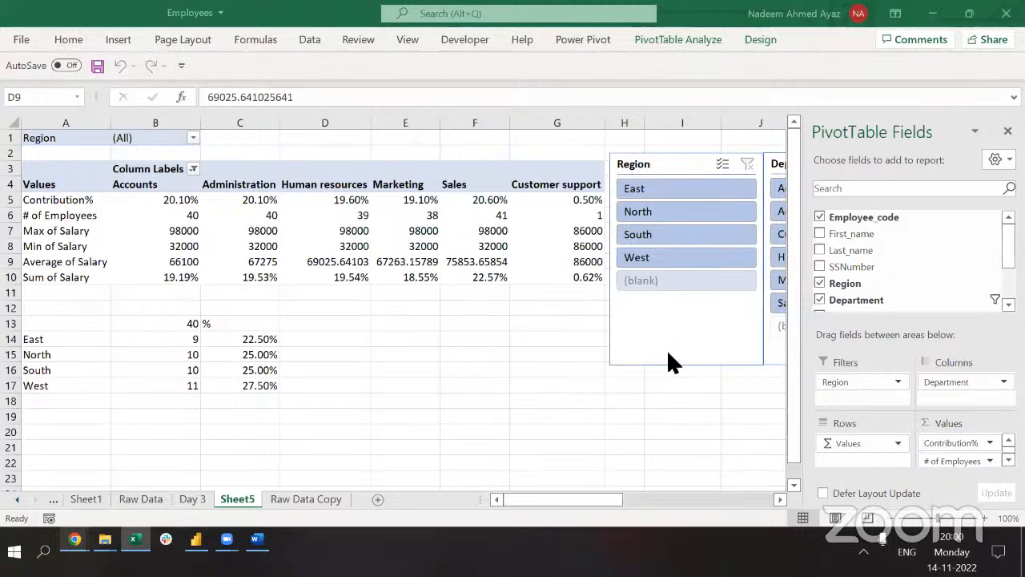
left_click(759, 410)
key("Delete")
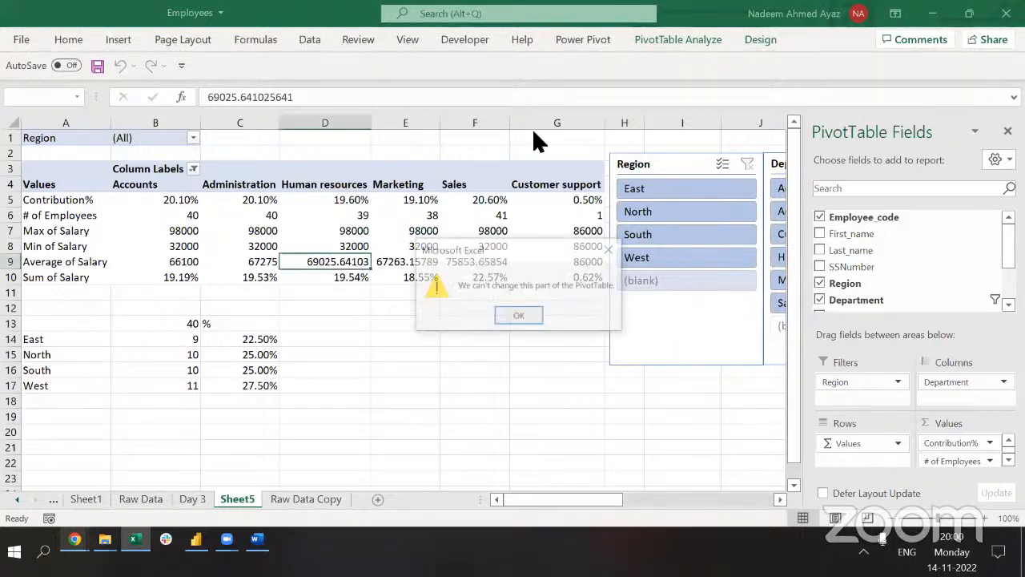
left_click(608, 252)
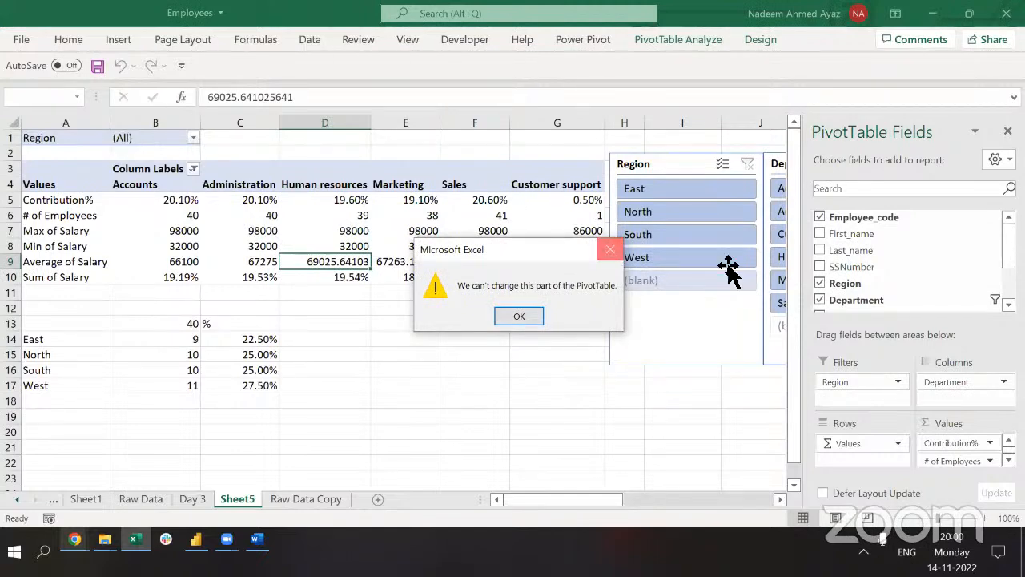
left_click(760, 416)
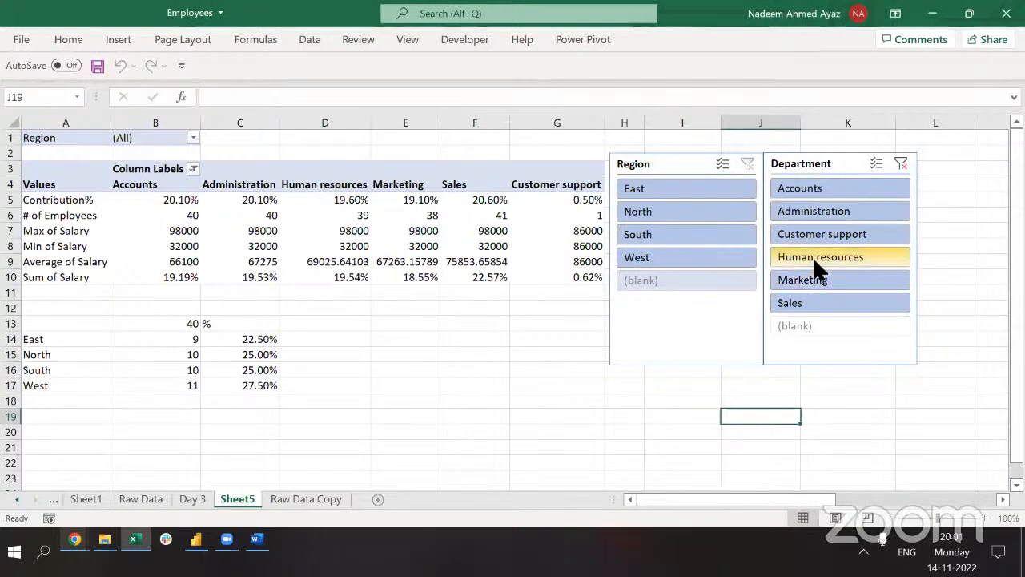
left_click(695, 225)
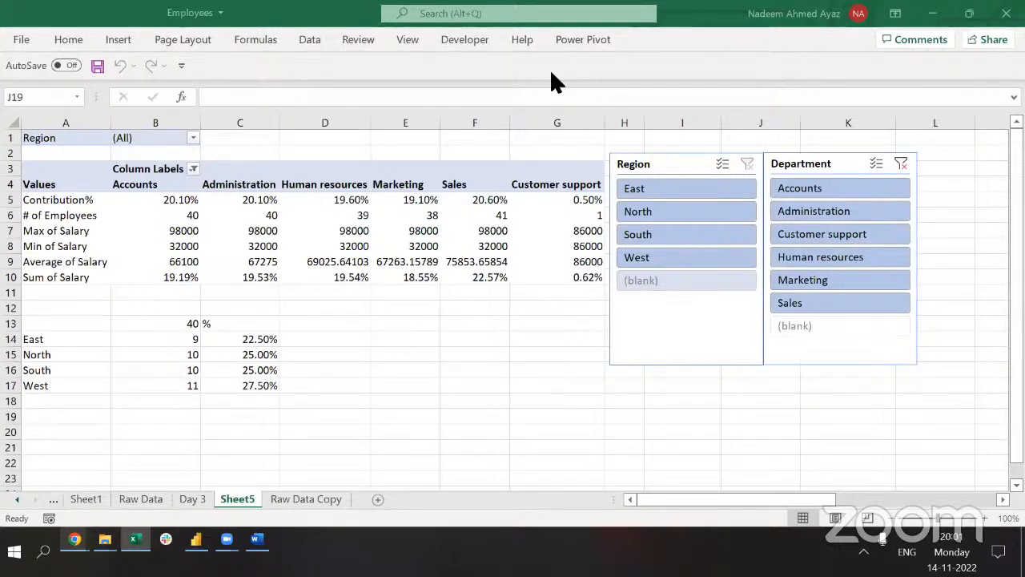
Copy the entire department PivotTable on Sheet5, including its Region filter.
left_click(266, 310)
left_click(272, 248)
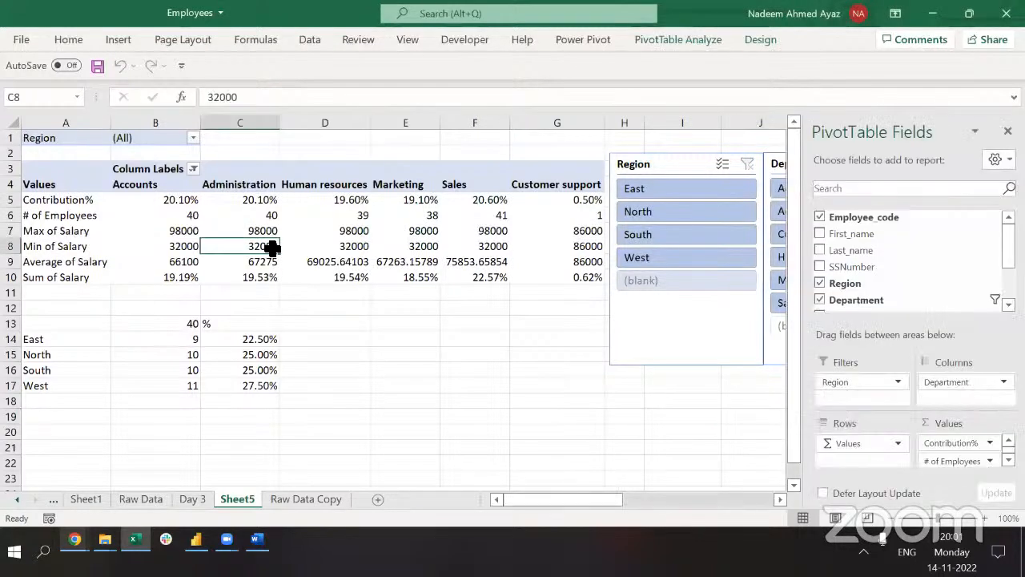
key("ctrl+Right")
key("Down")
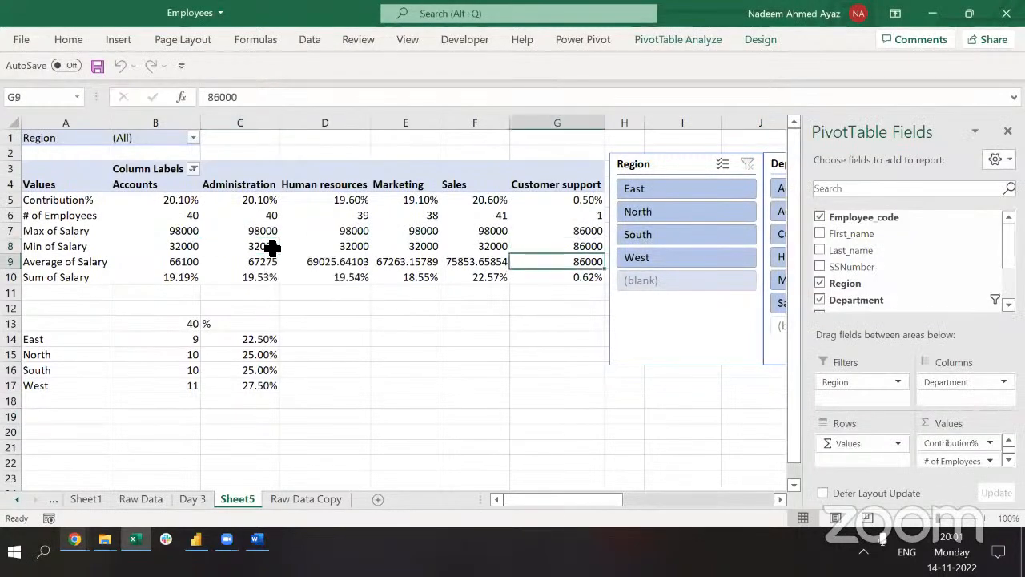
key("Down")
key("Right")
key("Right")
key("Left")
key("Left")
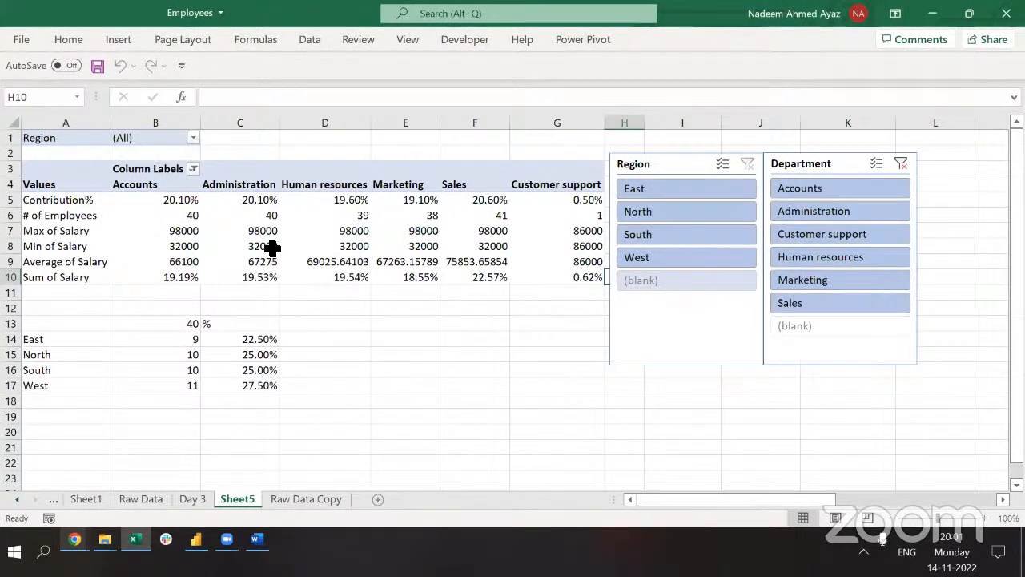
key("ctrl+a")
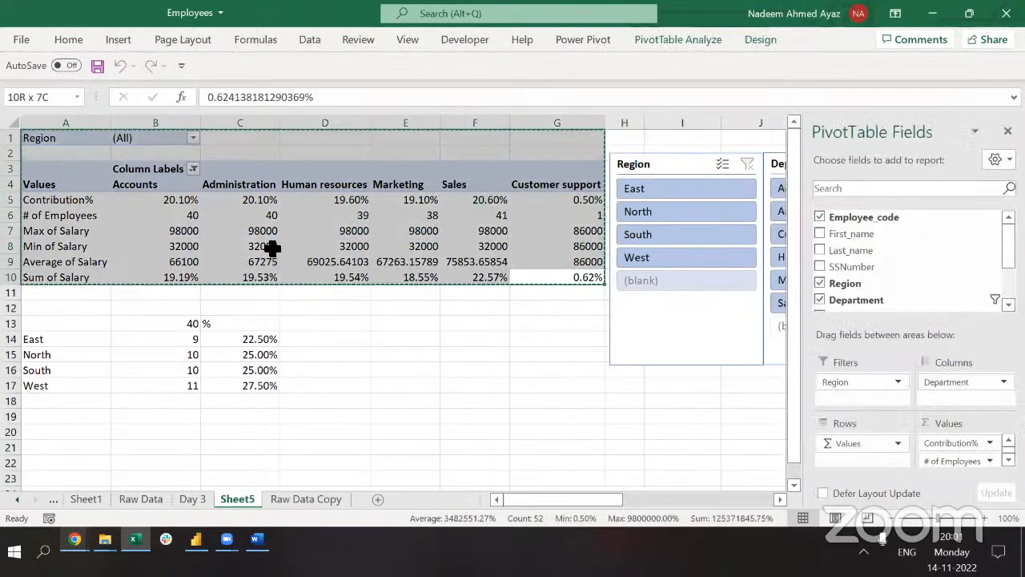
key("ctrl+c")
Paste the copied PivotTable at cell A22, below the region percentages.
key("Left")
scroll(71, 272, "down", 4)
left_click(73, 277)
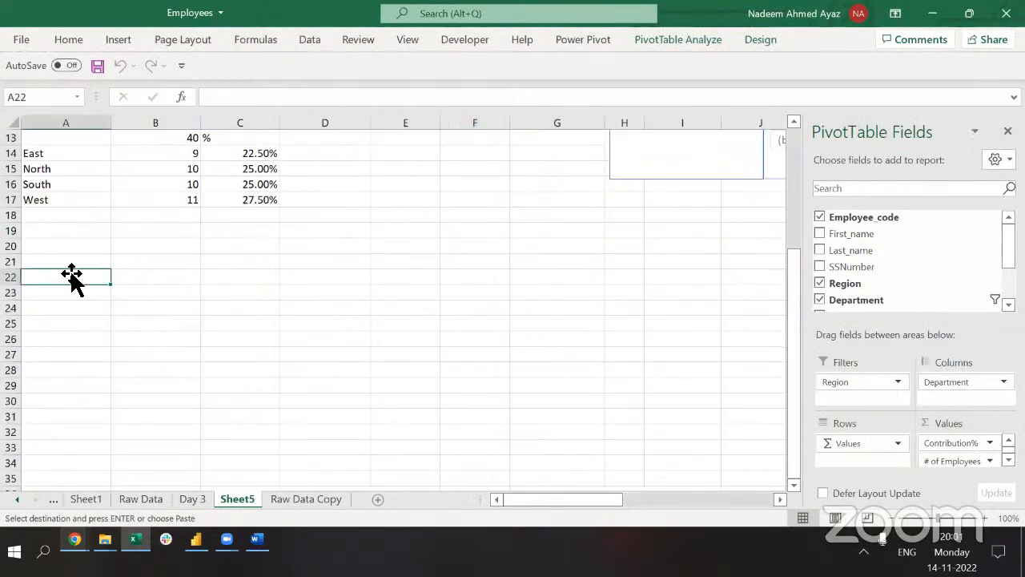
key("ctrl+v")
left_click(228, 354)
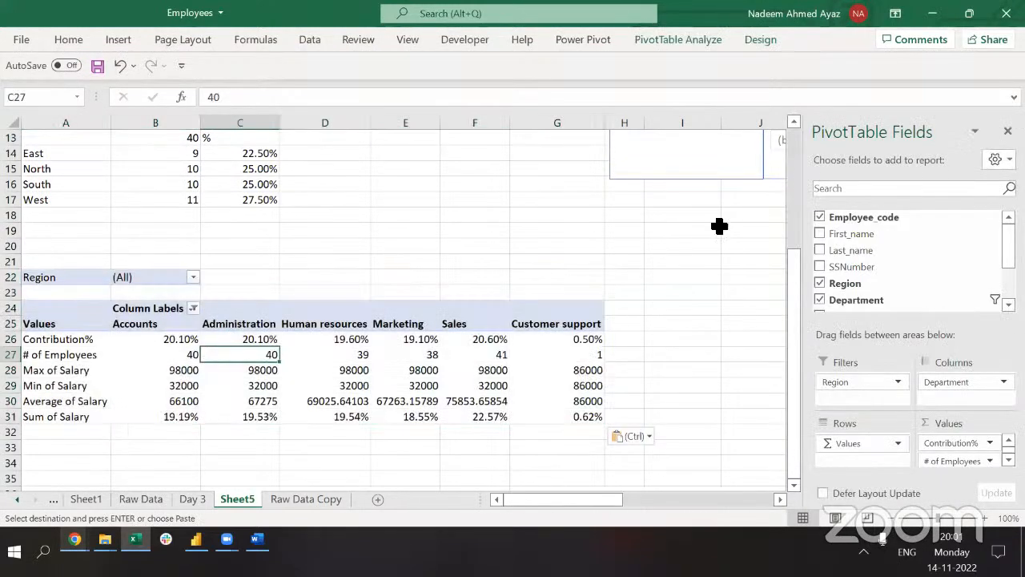
Reduce the pasted PivotTable's values to only Count of Employee_code, keeping Department in columns and Region as filter.
left_click_drag(849, 443, 961, 451)
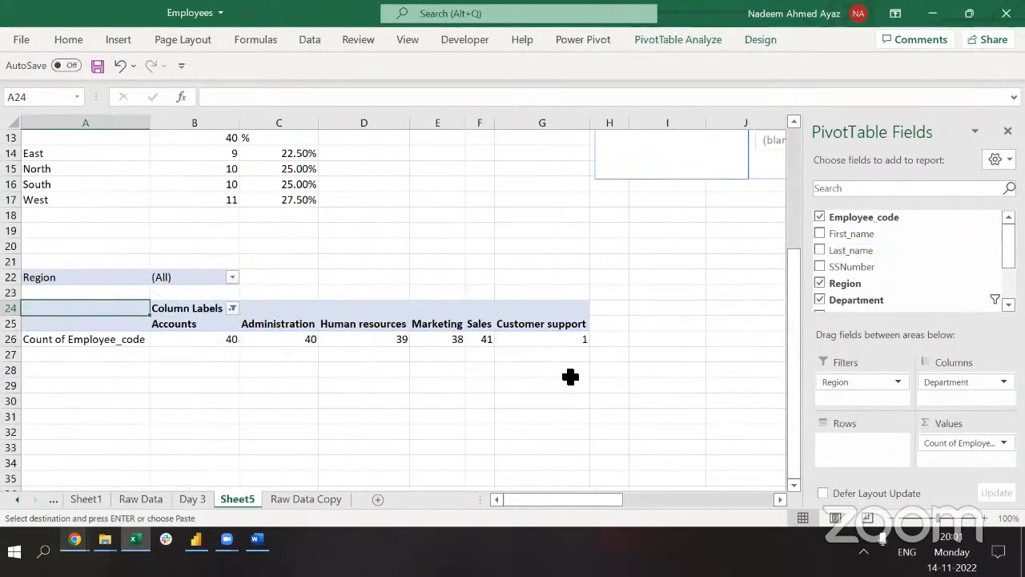
left_click(372, 343)
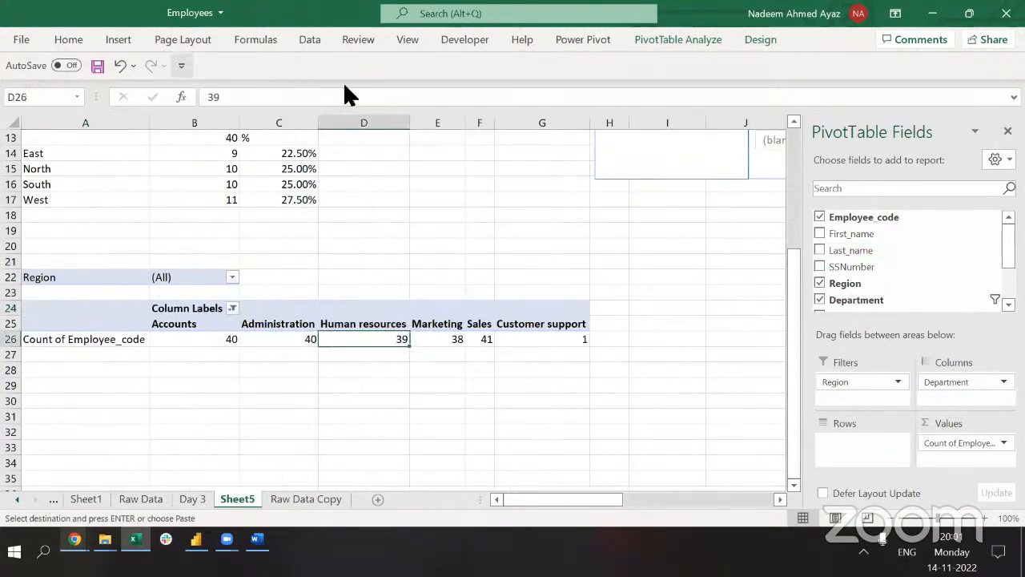
Insert a doughnut PivotChart from the department count PivotTable at A22 and move it aside so the table's first columns stay uncovered.
left_click(125, 29)
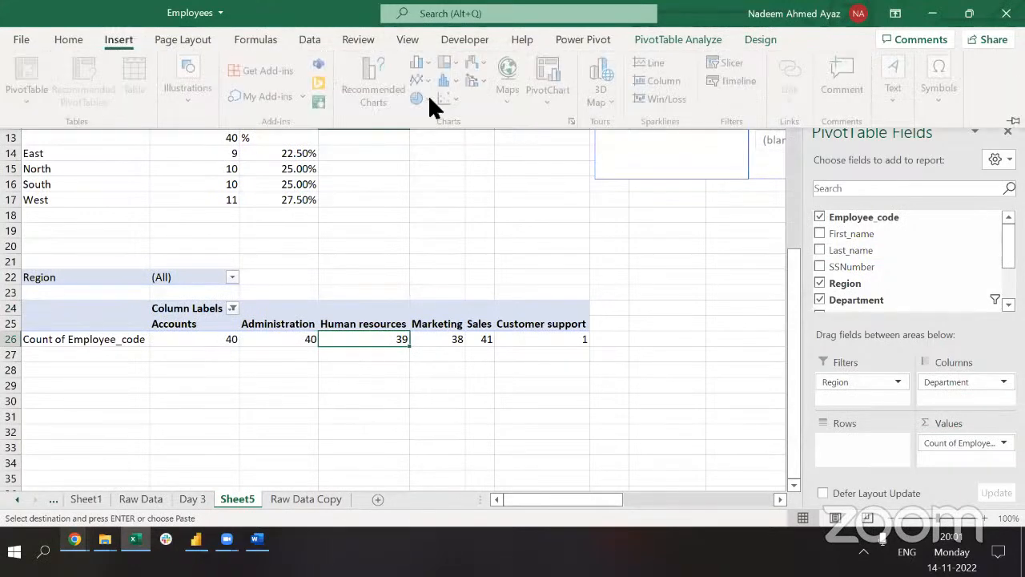
key("Escape")
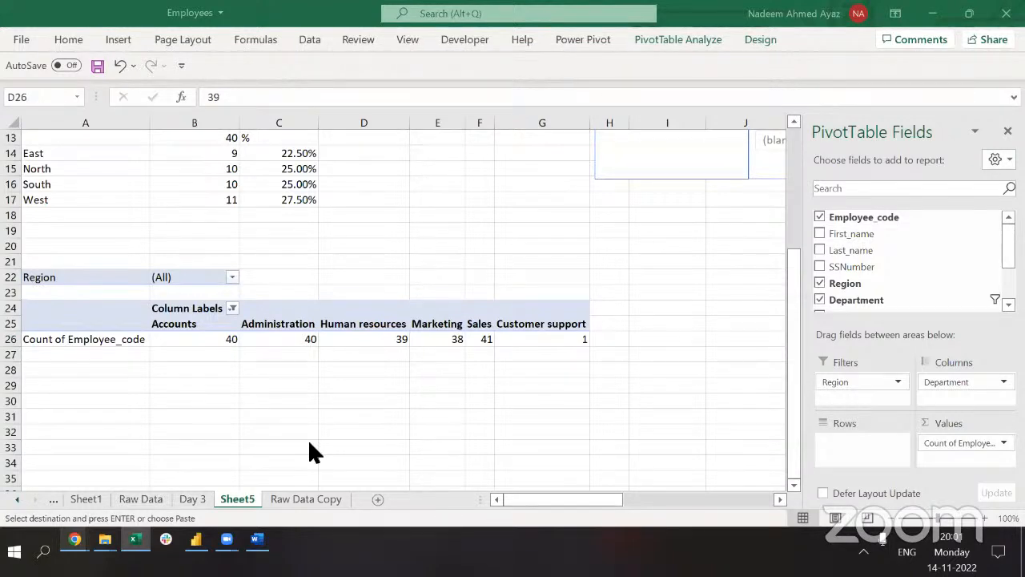
left_click(266, 326)
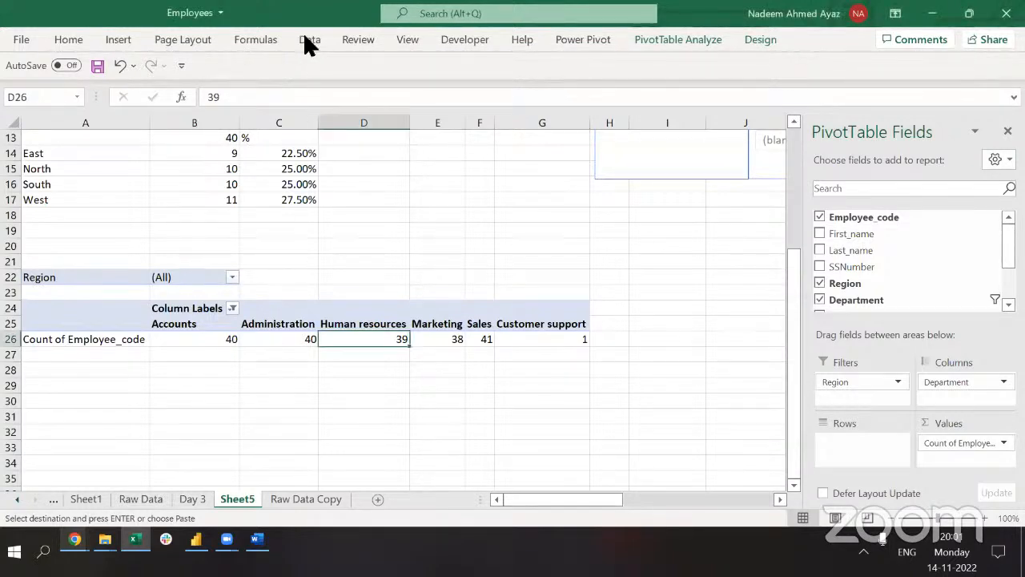
left_click(118, 36)
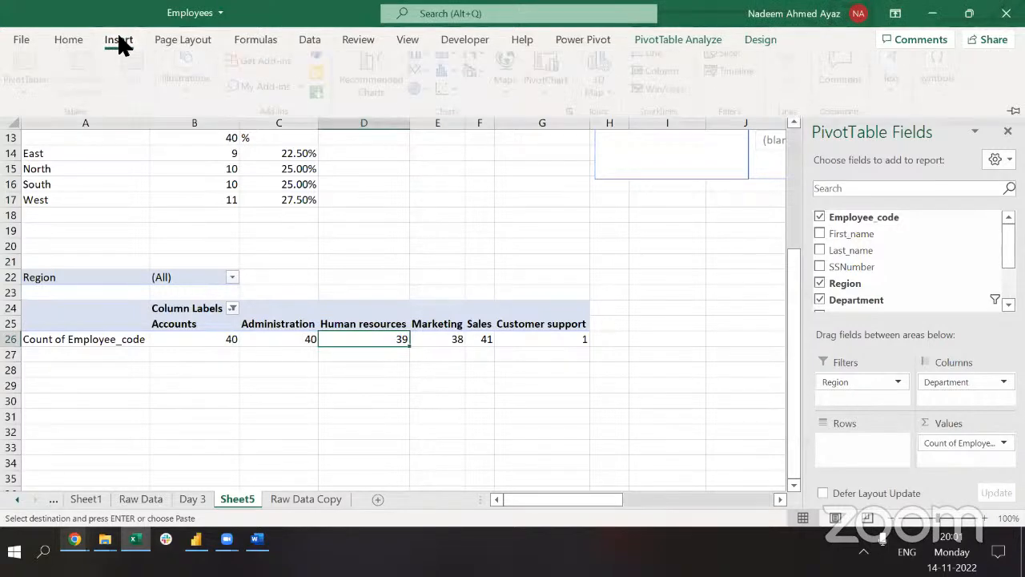
left_click(428, 96)
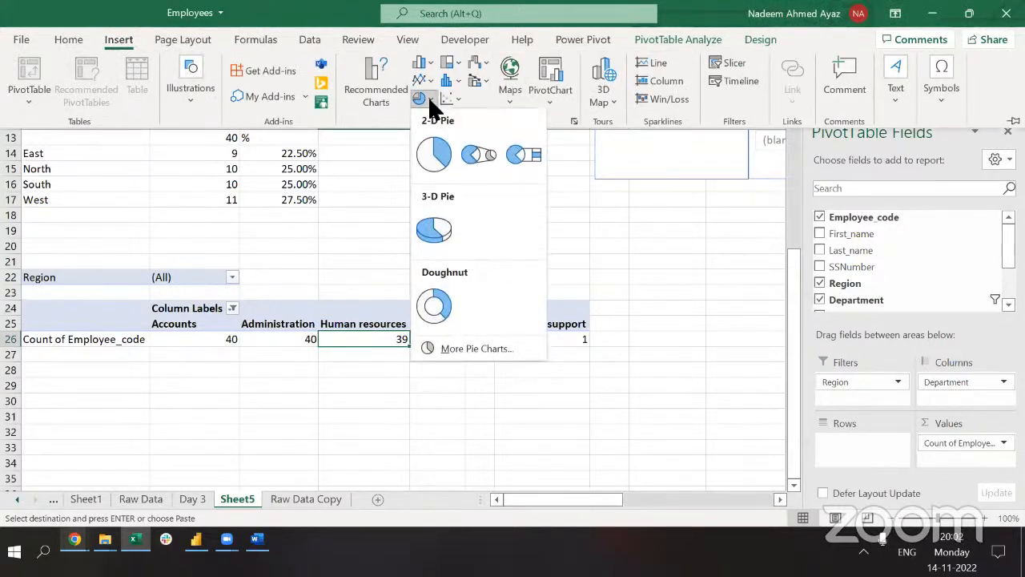
left_click(433, 305)
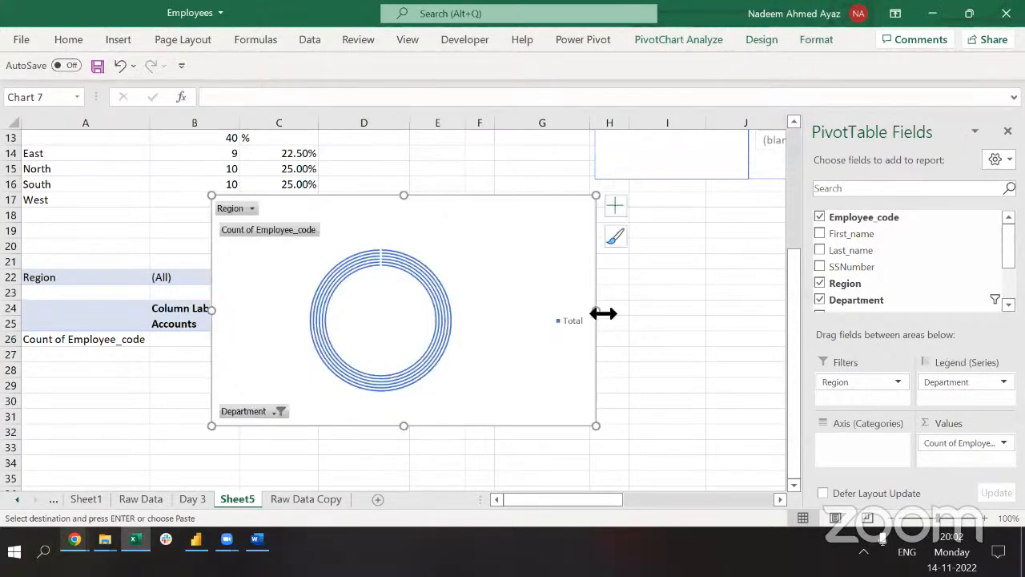
left_click_drag(595, 321, 716, 291)
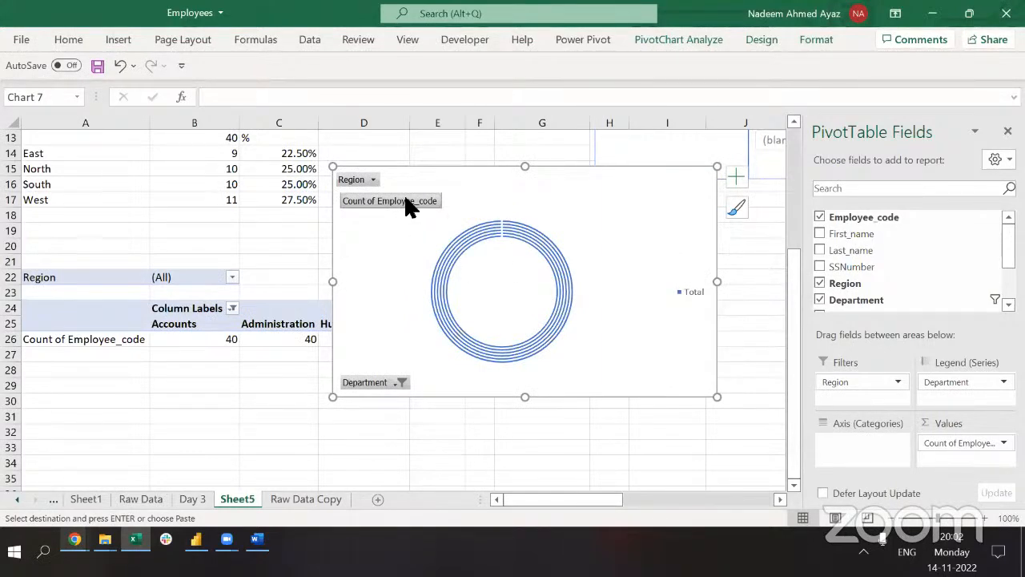
Move the Department field from the chart's legend series to its axis categories, and shift the doughnut chart upward.
left_click_drag(929, 382, 873, 444)
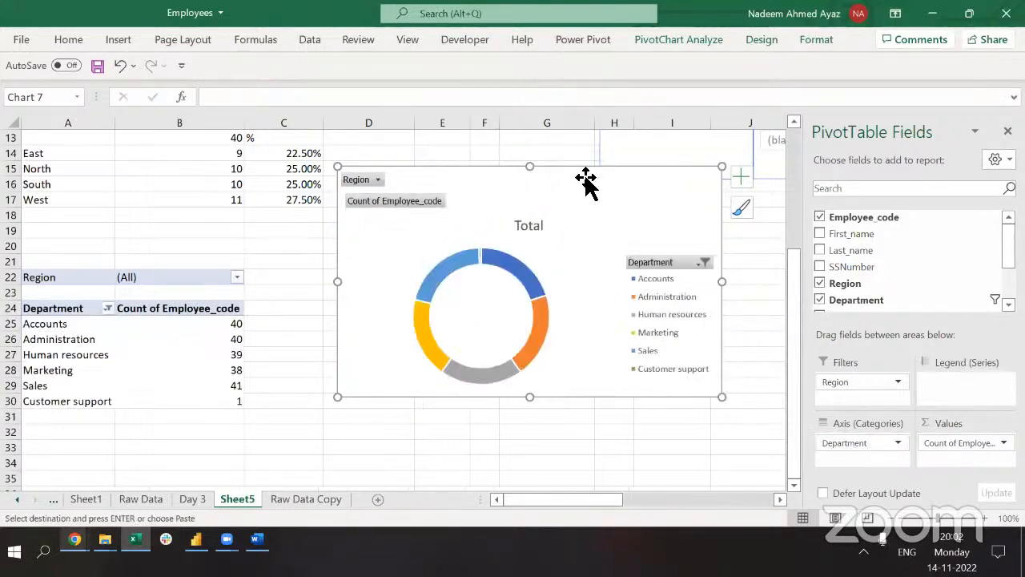
left_click_drag(586, 177, 547, 137)
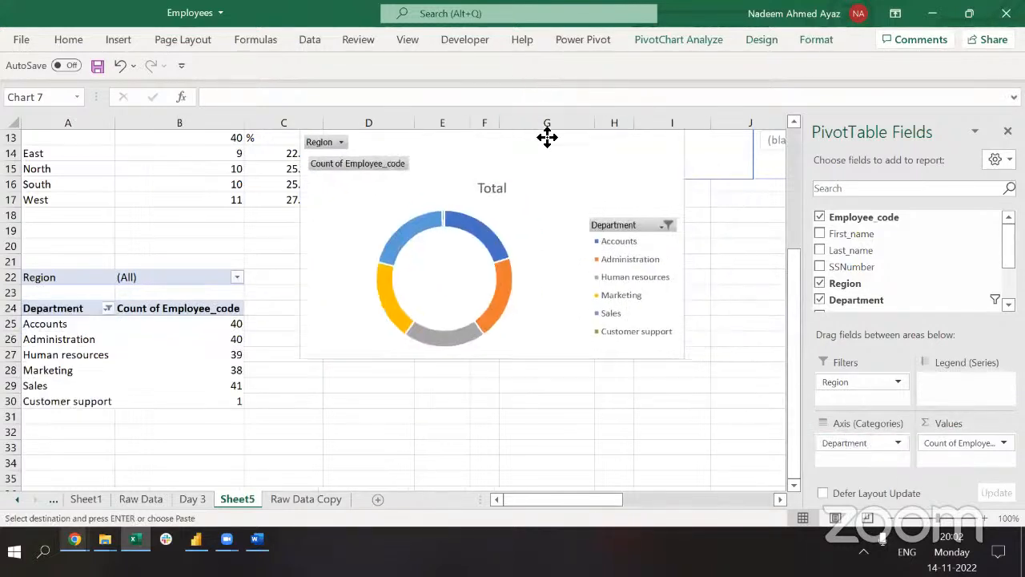
left_click(487, 234)
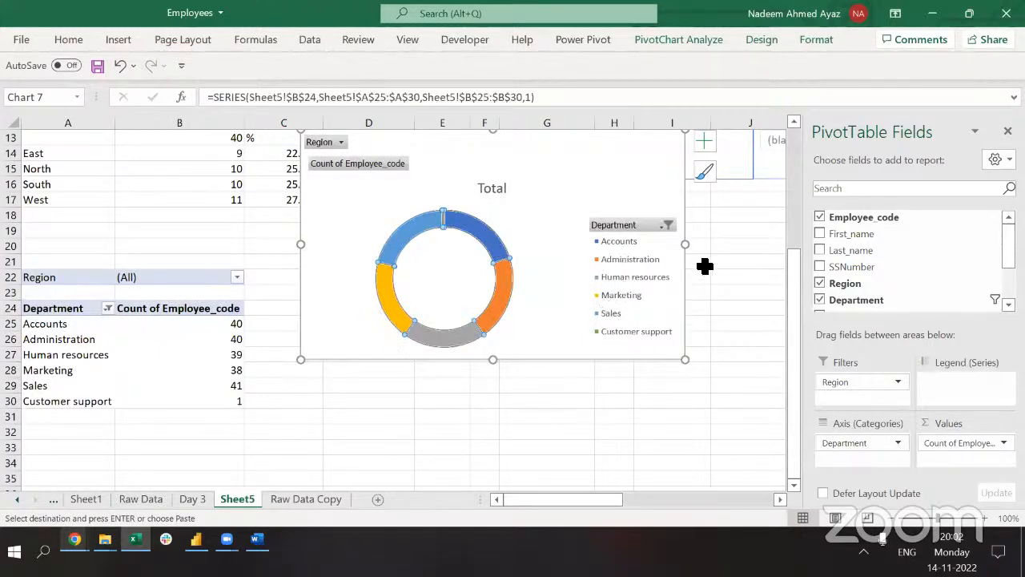
right_click(635, 224)
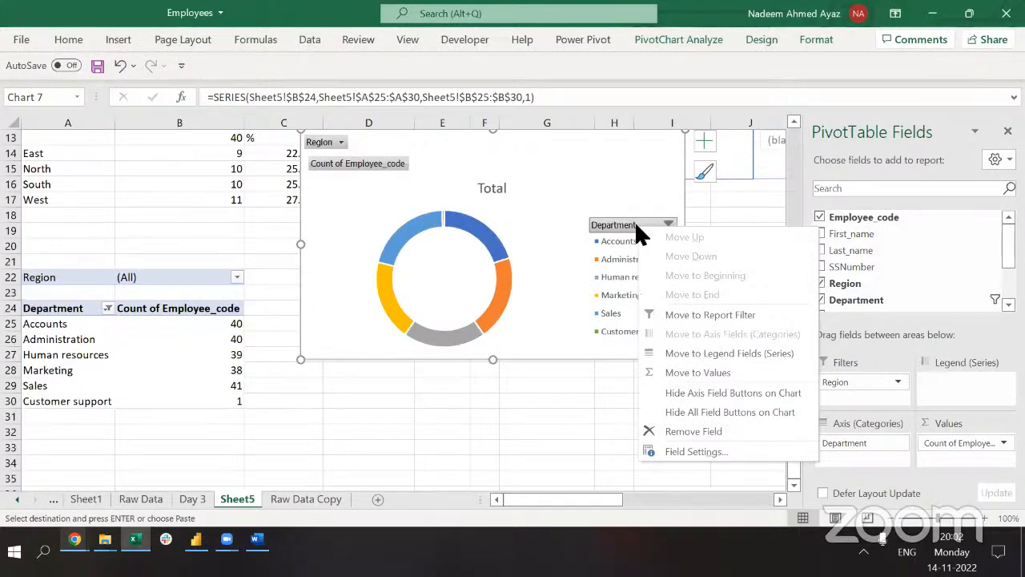
left_click(572, 182)
Add data callouts to the doughnut chart and make the labels contain only the value, without category name or percentage.
left_click(698, 141)
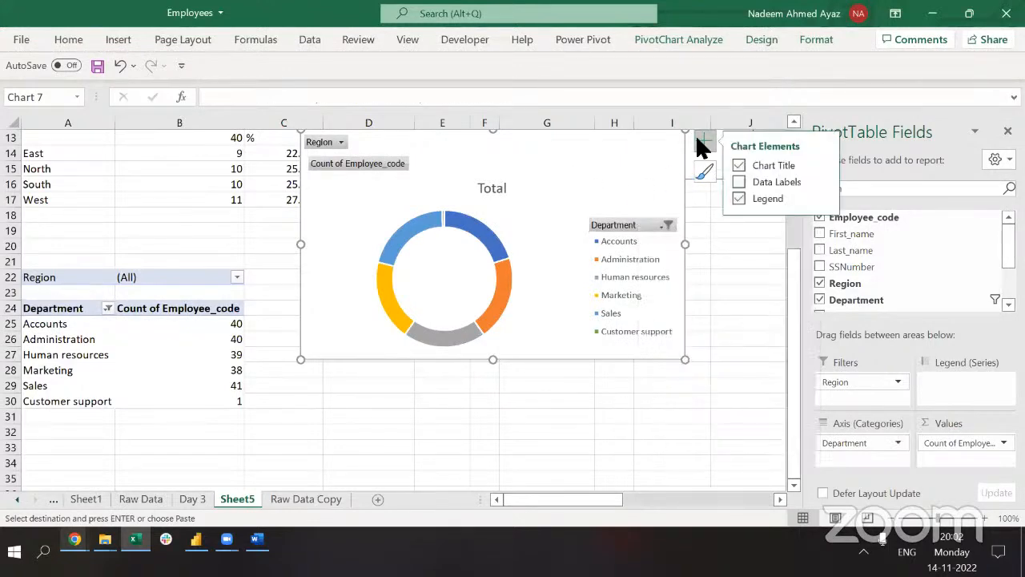
left_click(738, 182)
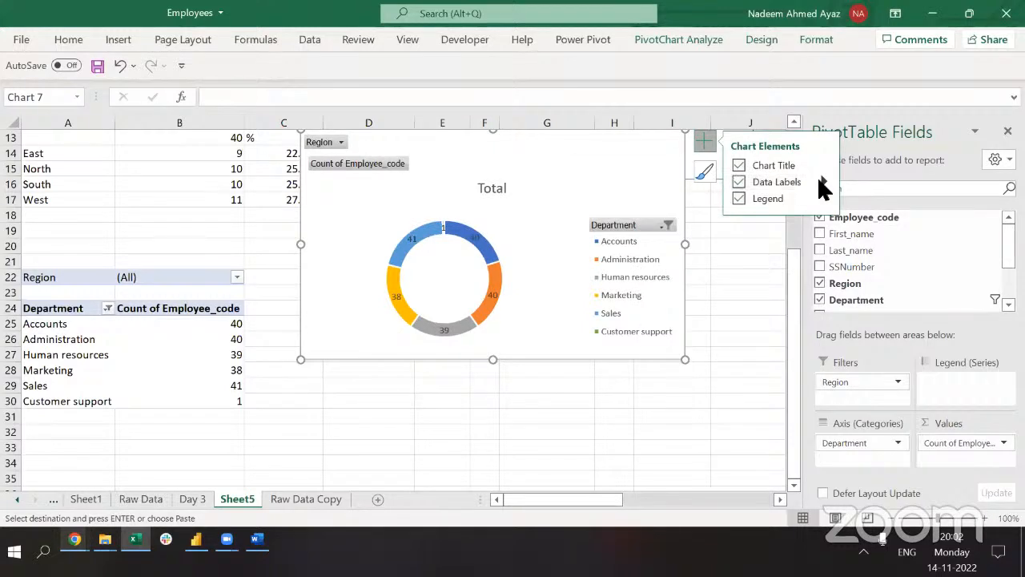
left_click(819, 181)
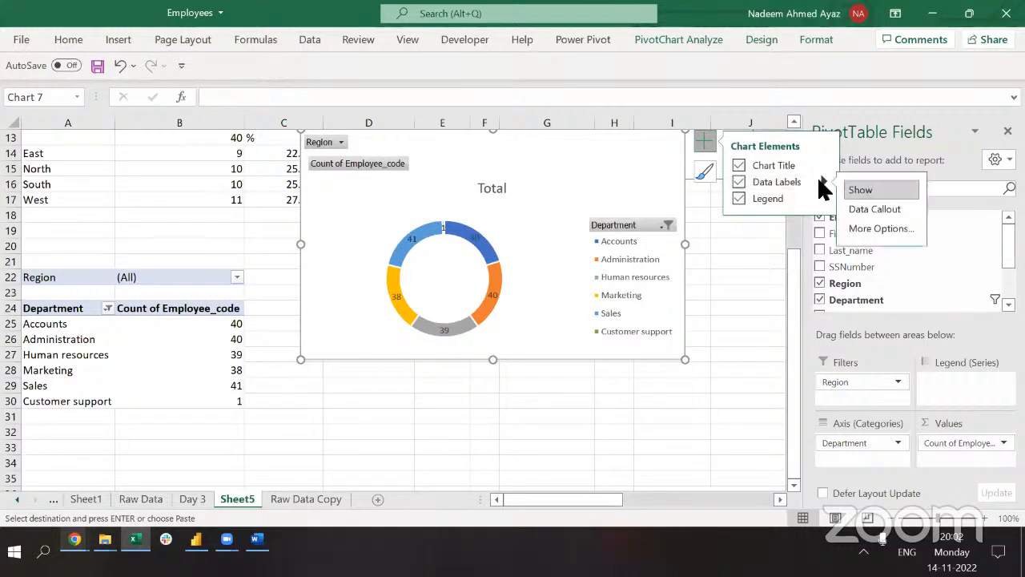
left_click(863, 227)
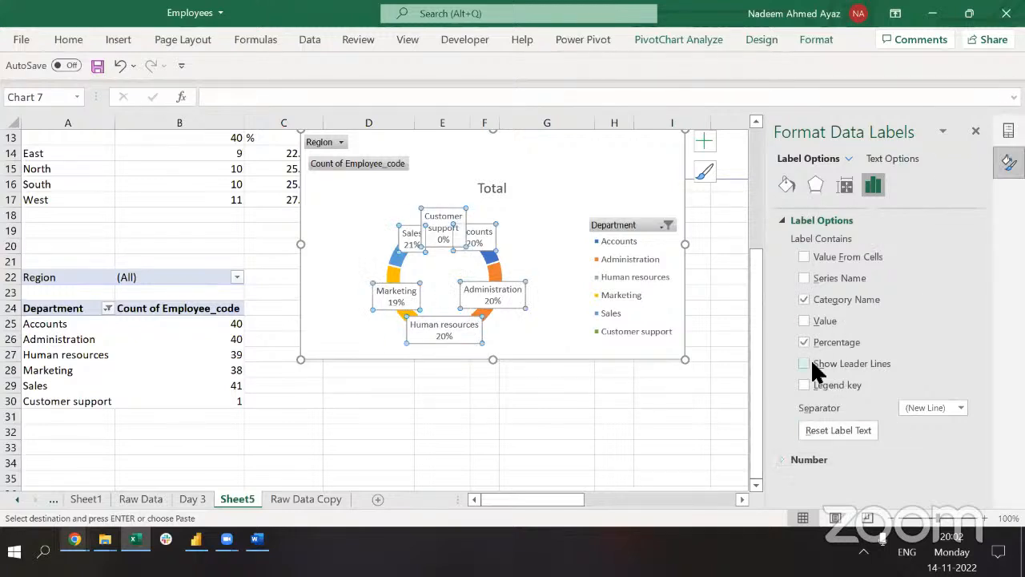
left_click(804, 299)
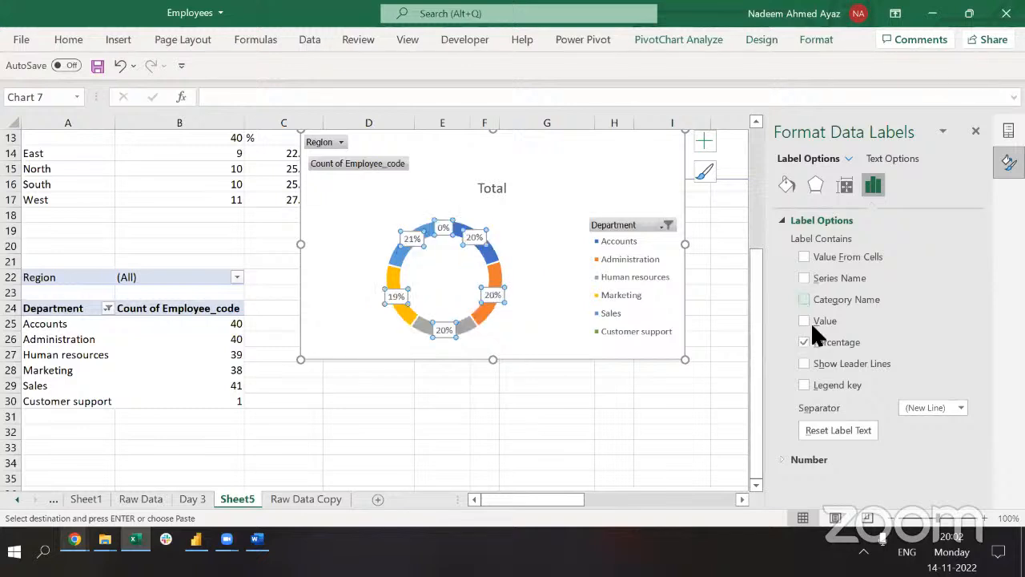
left_click(804, 341)
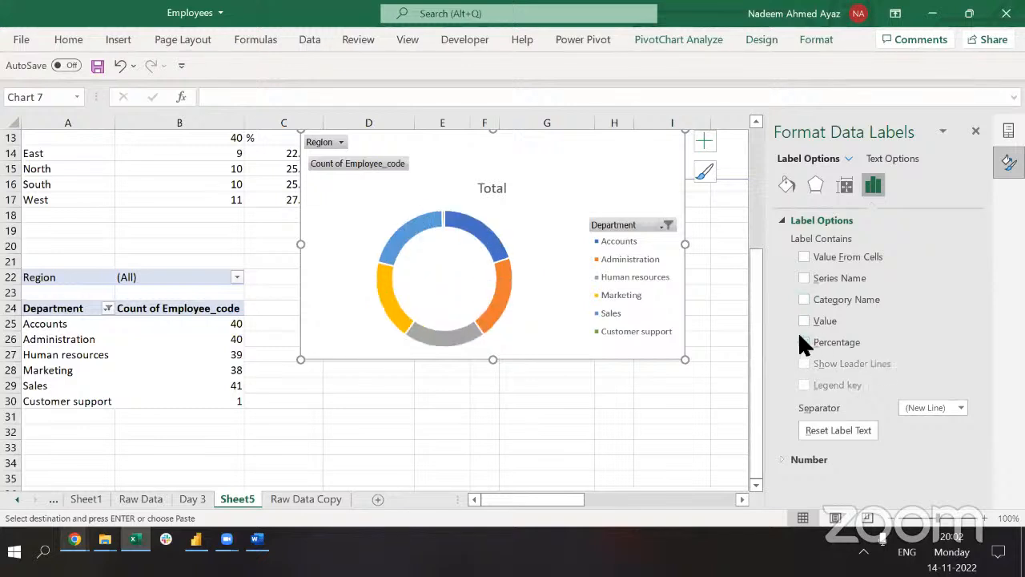
left_click(804, 321)
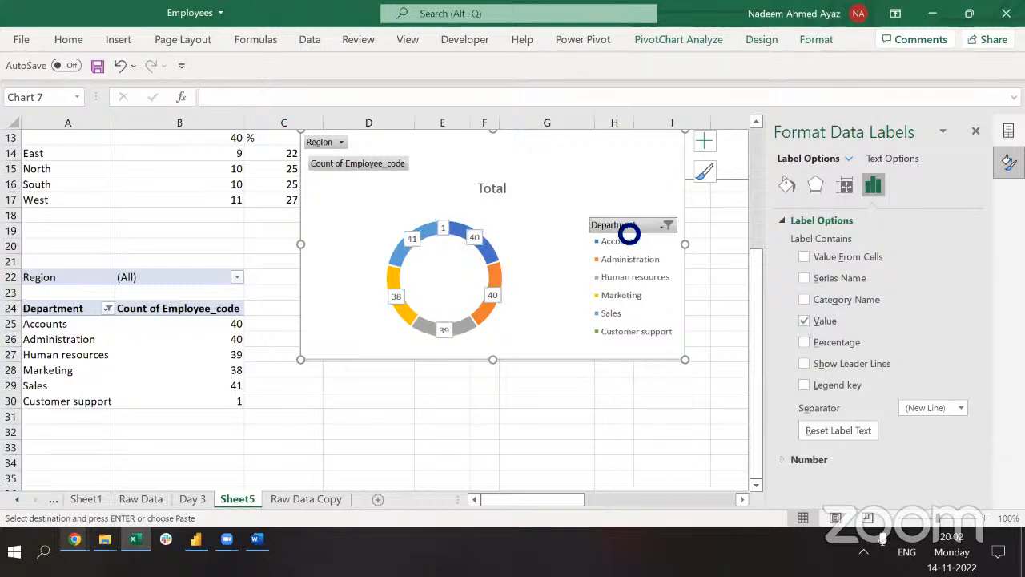
Hide all field buttons on the doughnut chart and move the chart down beside the department PivotTable.
right_click(623, 227)
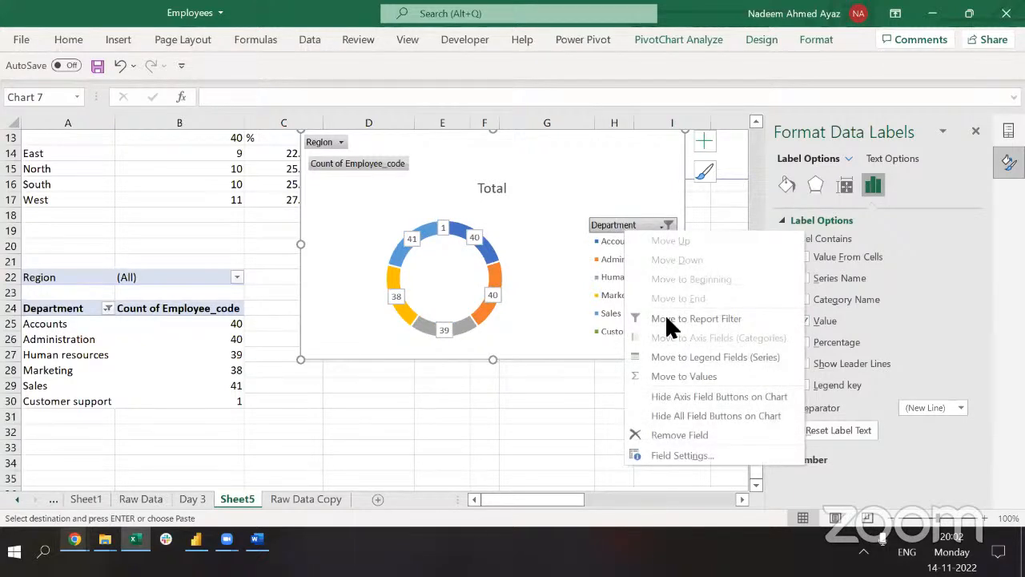
left_click(686, 417)
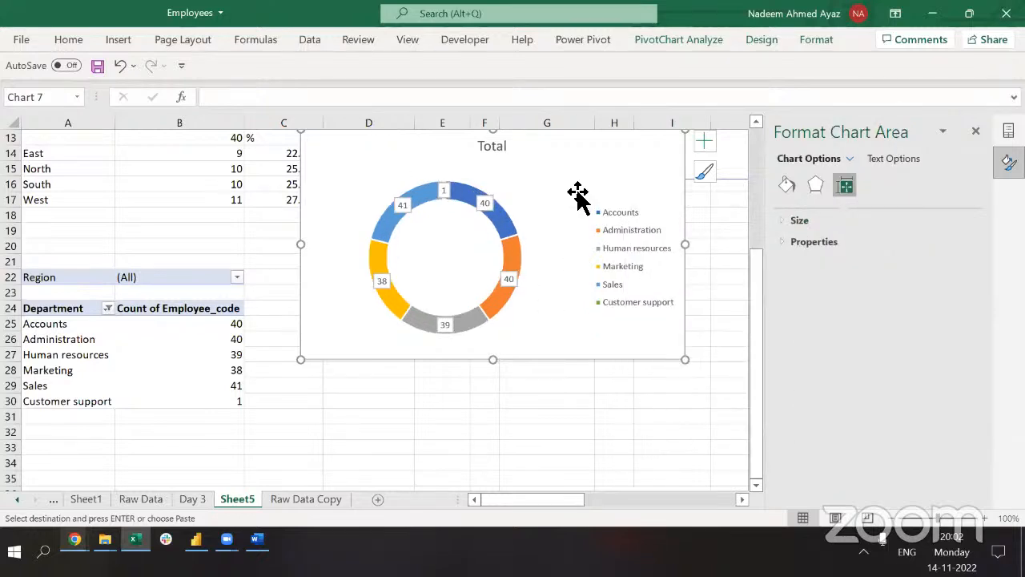
left_click_drag(577, 165, 574, 250)
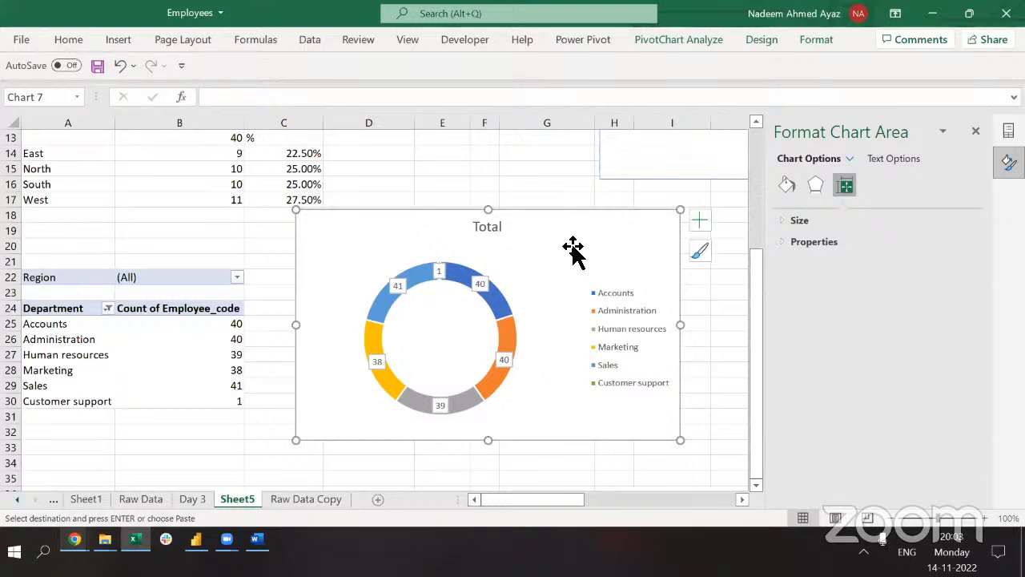
Delete the doughnut chart and select the department counts in B25:B30.
key("Delete")
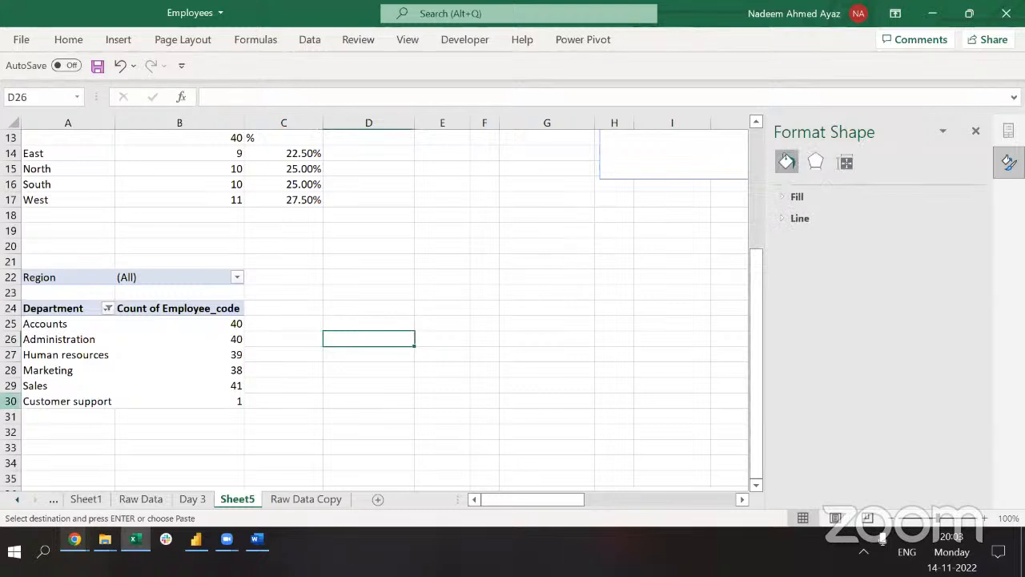
left_click(142, 324)
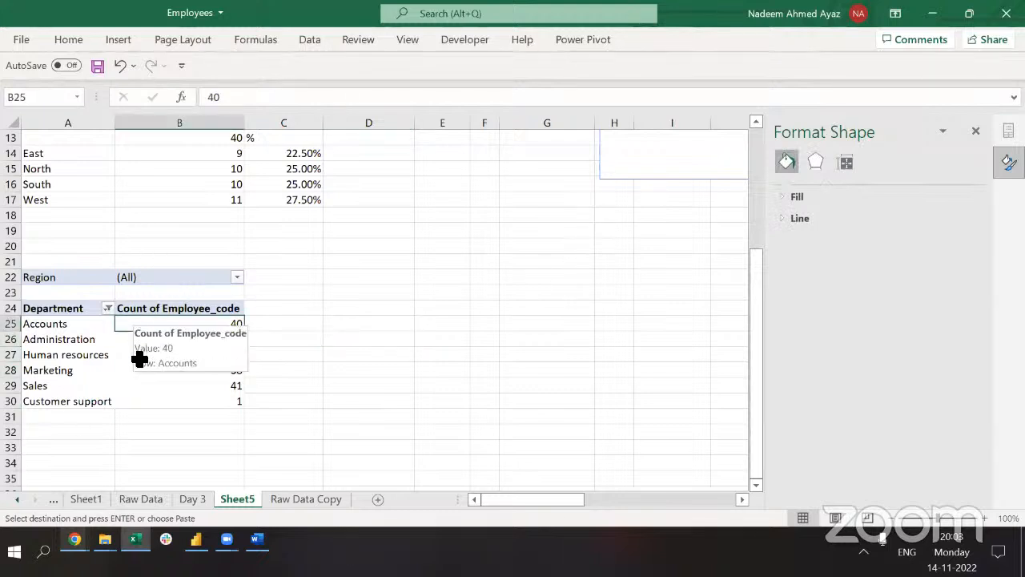
left_click_drag(140, 359, 139, 393)
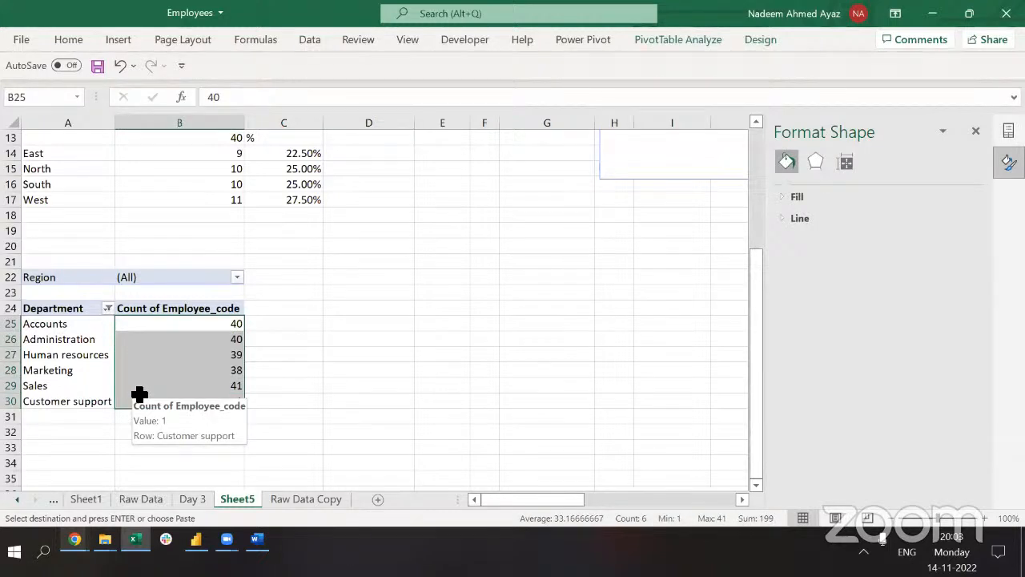
key("ctrl+Page_Down")
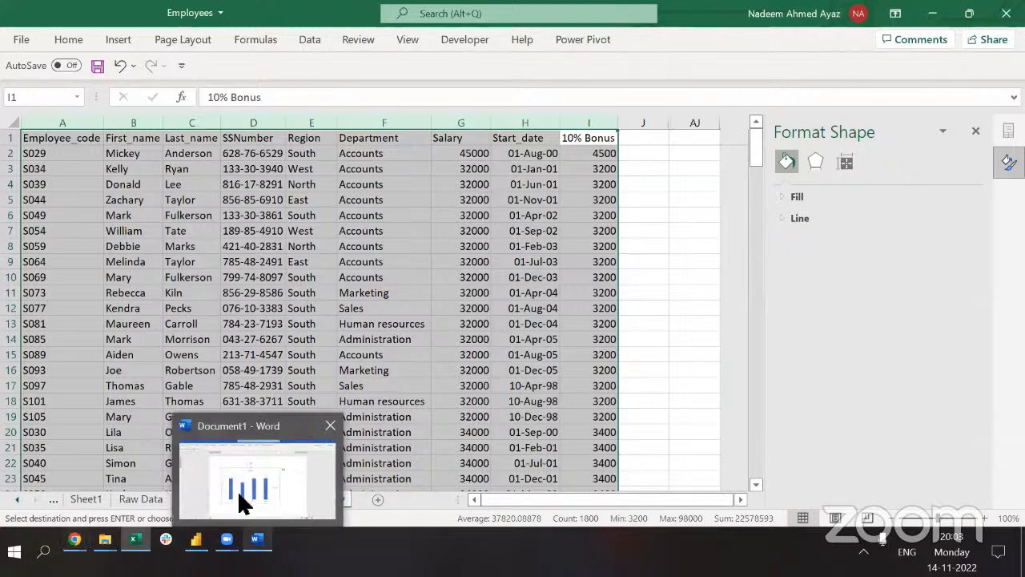
left_click(378, 315)
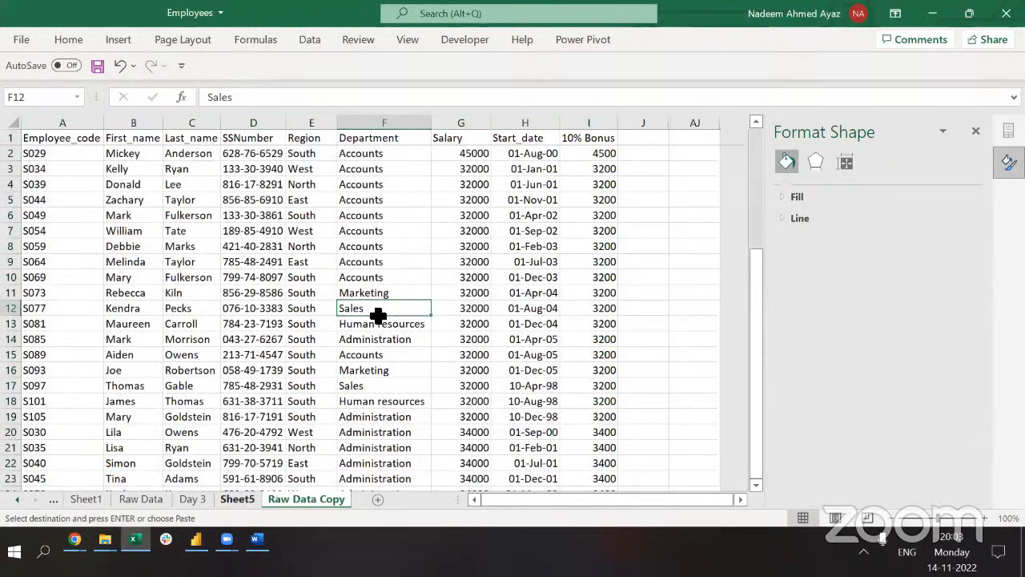
key("ctrl+Page_Up")
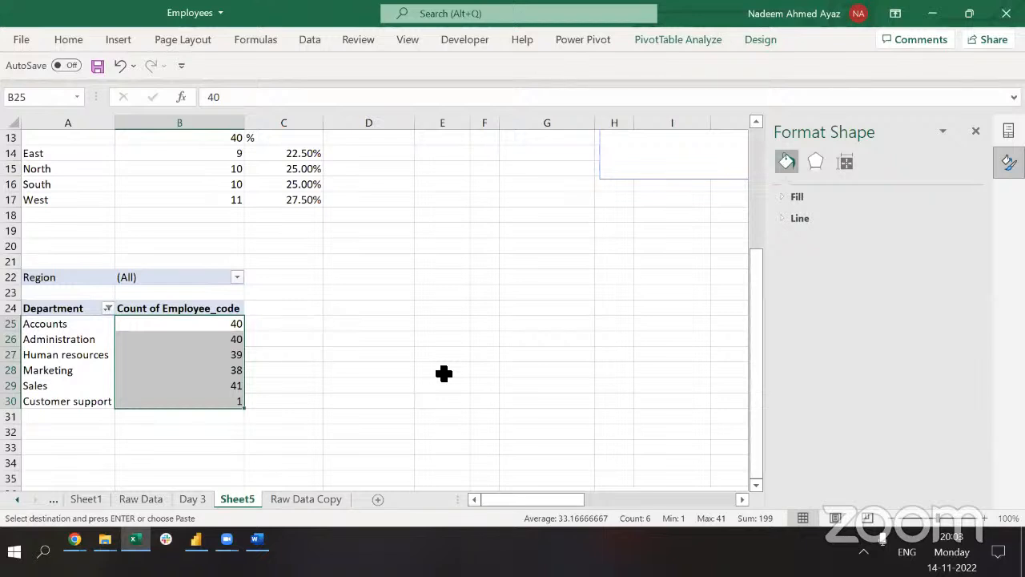
key("ctrl+n")
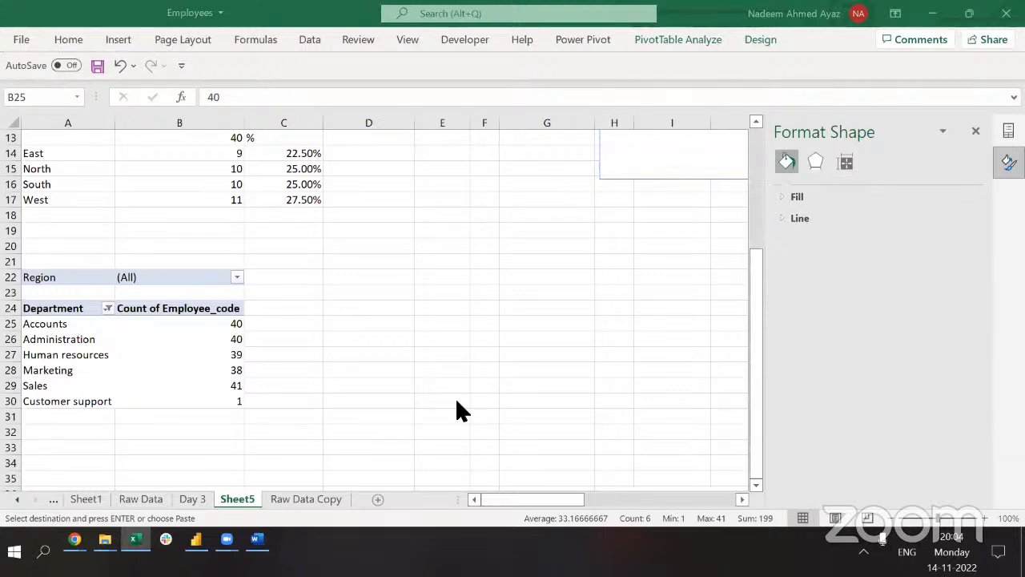
Display the PivotTable Fields list for the department count PivotTable.
left_click(171, 357)
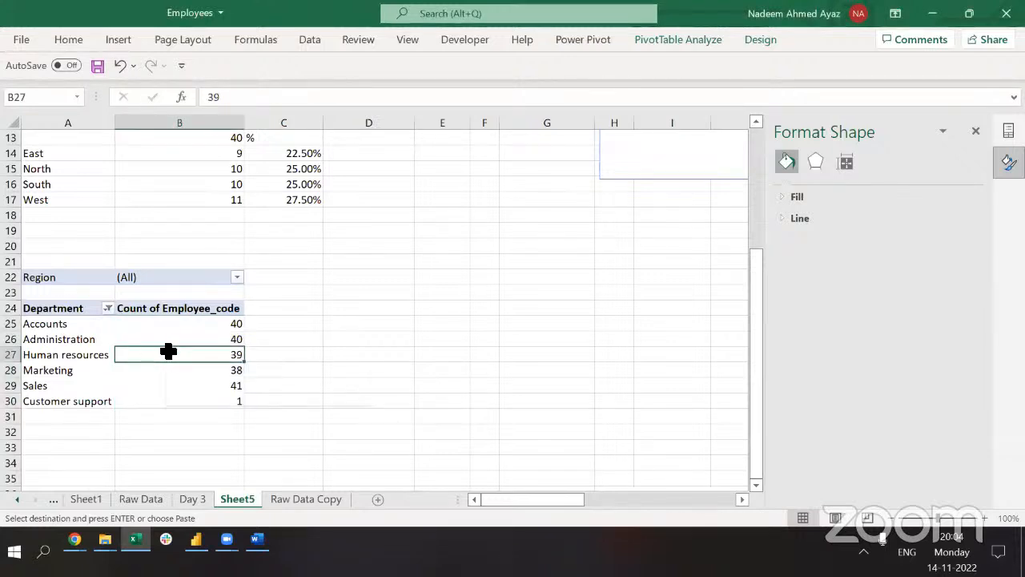
right_click(166, 352)
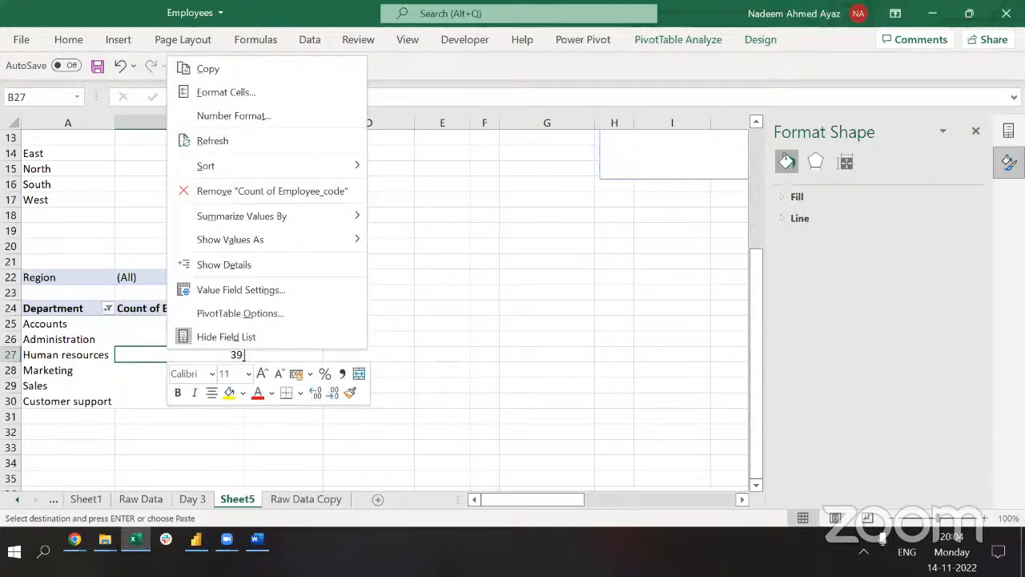
left_click(1008, 130)
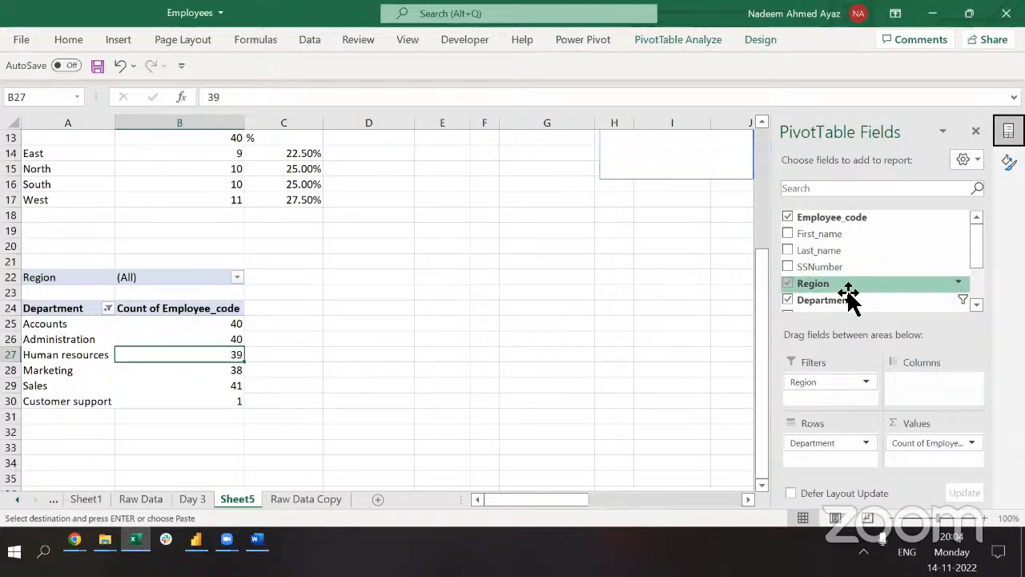
Add a Region slicer to the department count PivotTable, and delete that slicer from the sheet.
right_click(818, 282)
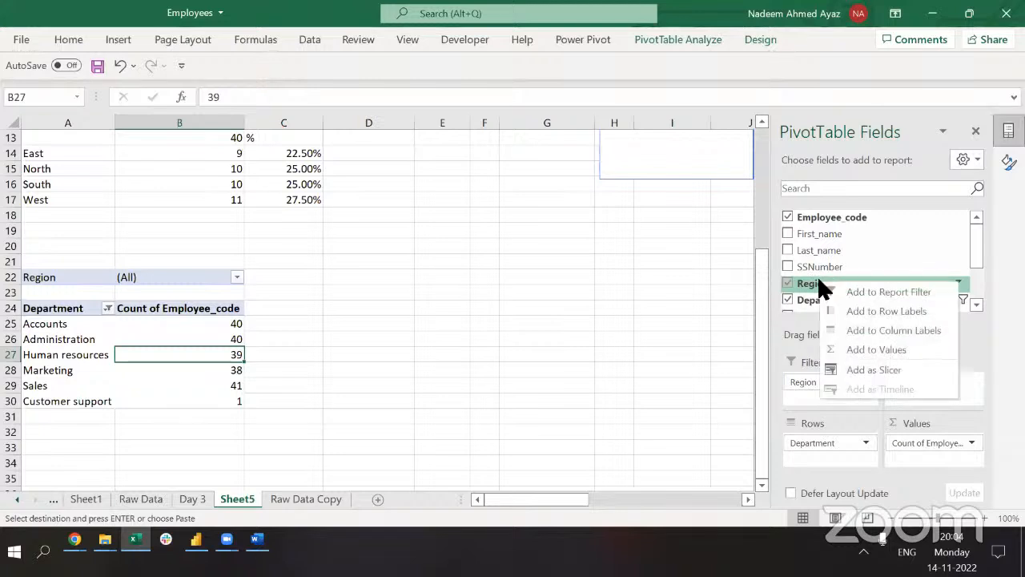
left_click(879, 370)
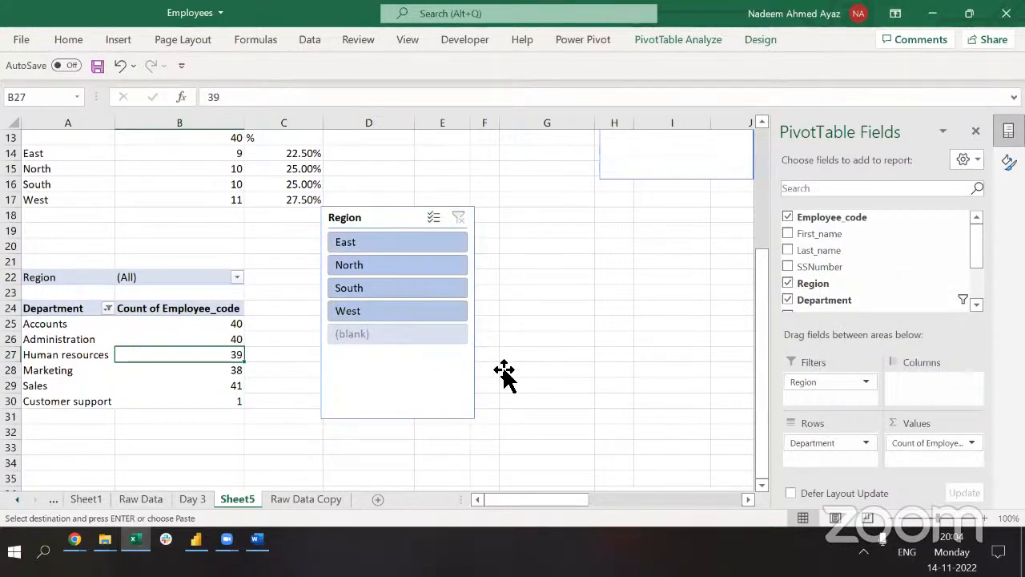
left_click(452, 387)
key("Delete")
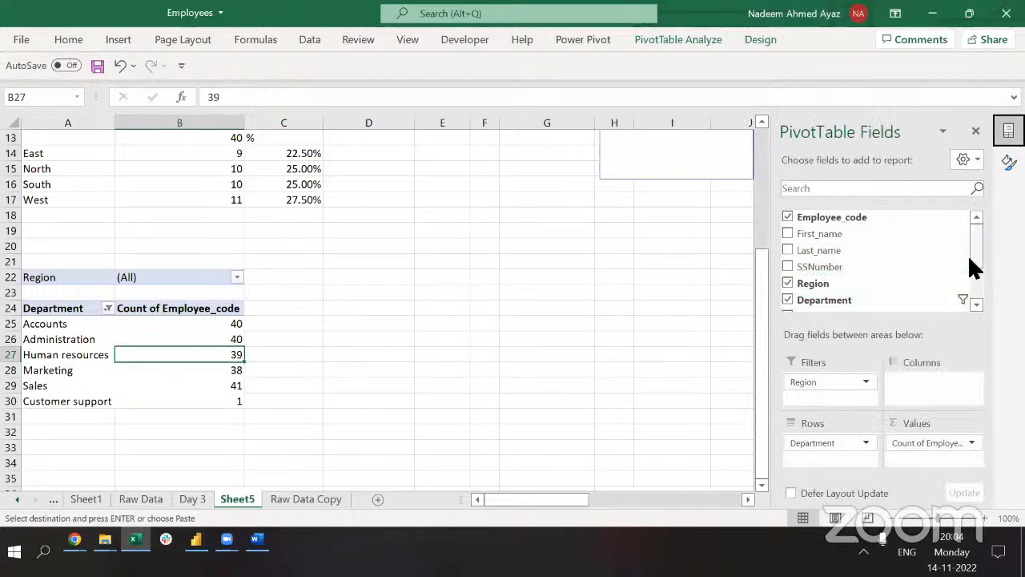
Add a Start_date timeline to the department count PivotTable and move it clear of the table.
left_click_drag(975, 243, 979, 270)
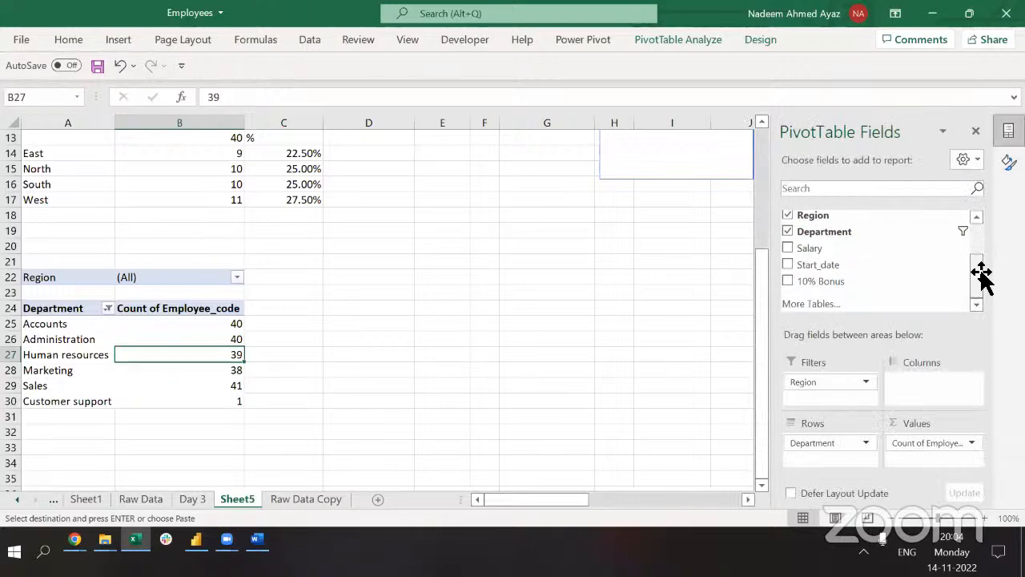
right_click(818, 270)
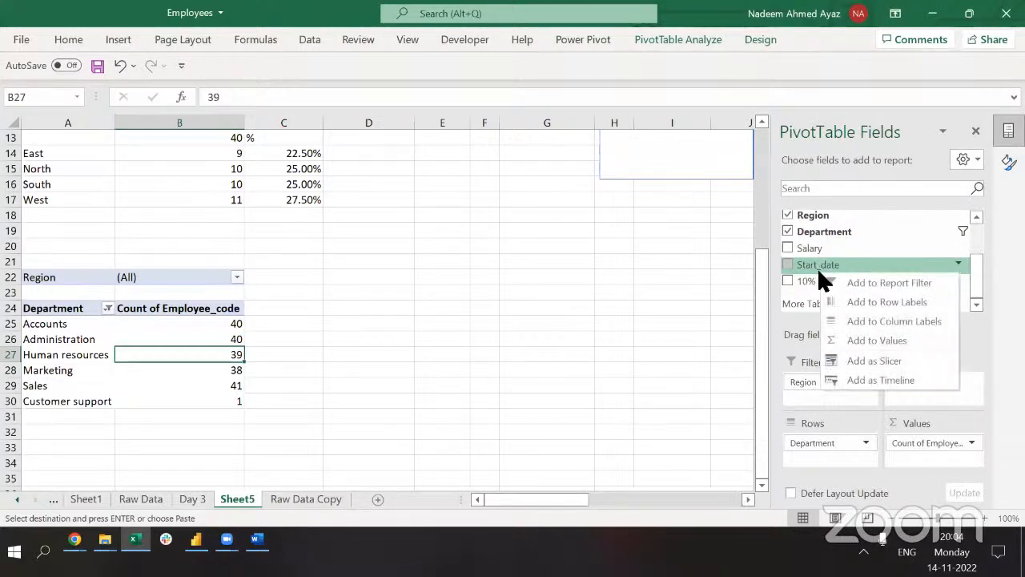
left_click(878, 372)
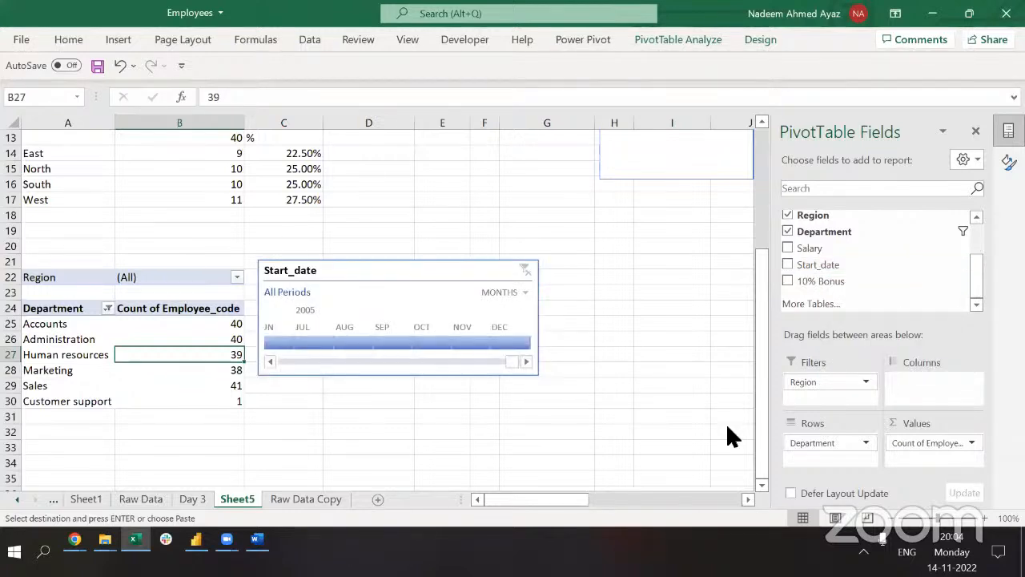
left_click(480, 261)
left_click_drag(480, 261, 559, 257)
Try the Start_date timeline on several periods, including October, November and September to November 1998, and delete the timeline.
left_click_drag(616, 339, 488, 341)
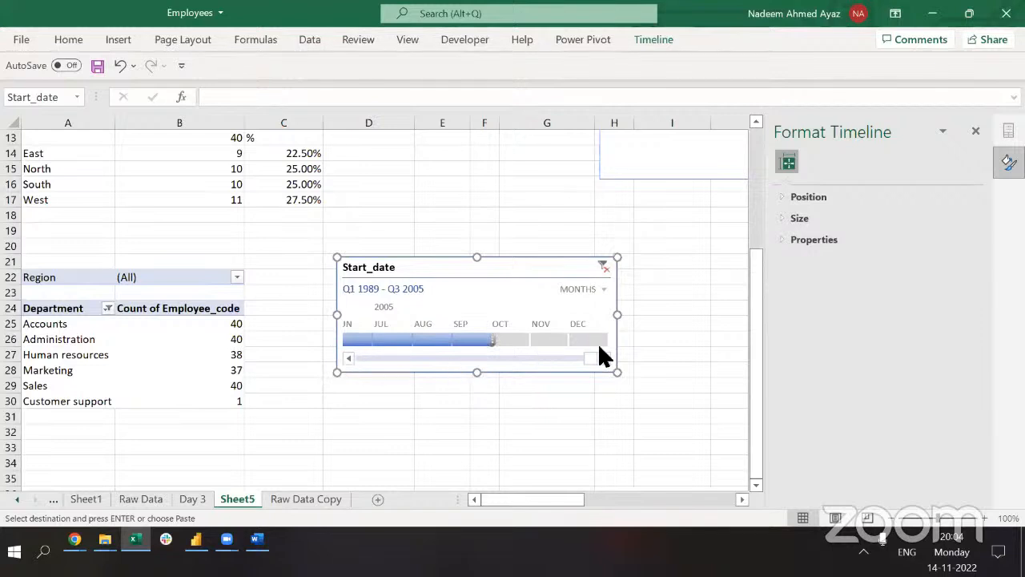
left_click_drag(587, 358, 493, 357)
left_click(493, 340)
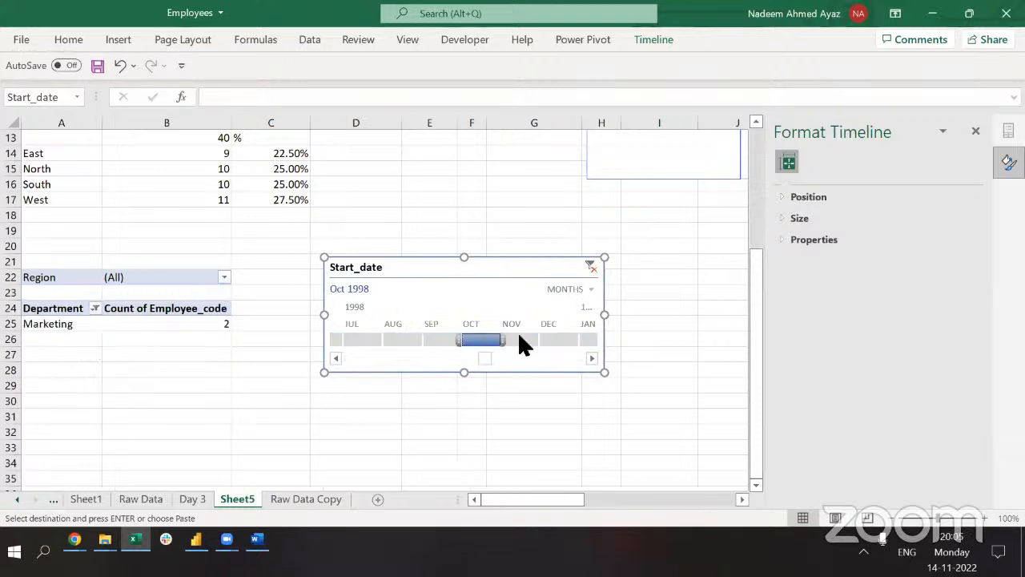
left_click(532, 340)
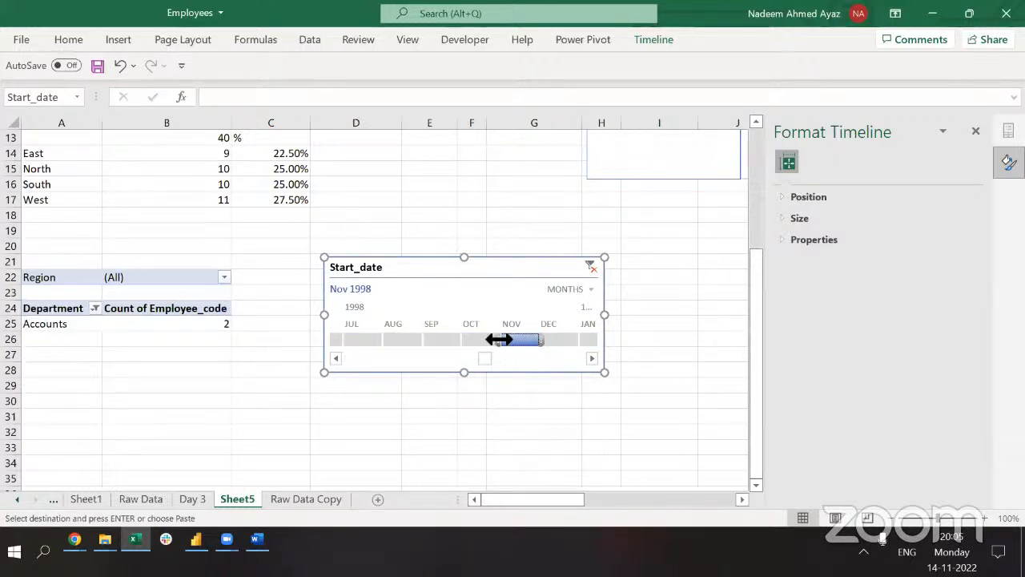
left_click_drag(499, 340, 422, 341)
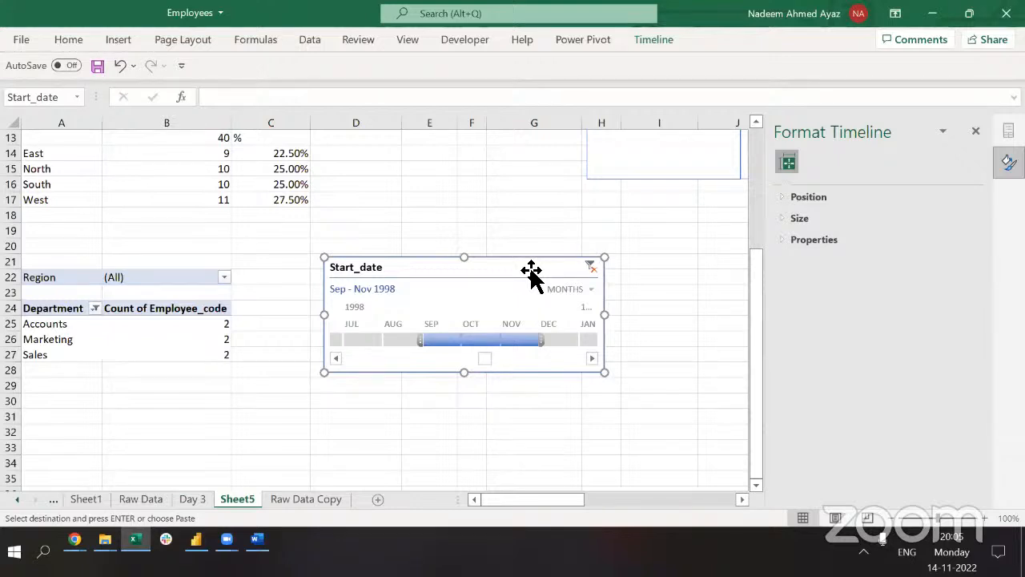
key("Delete")
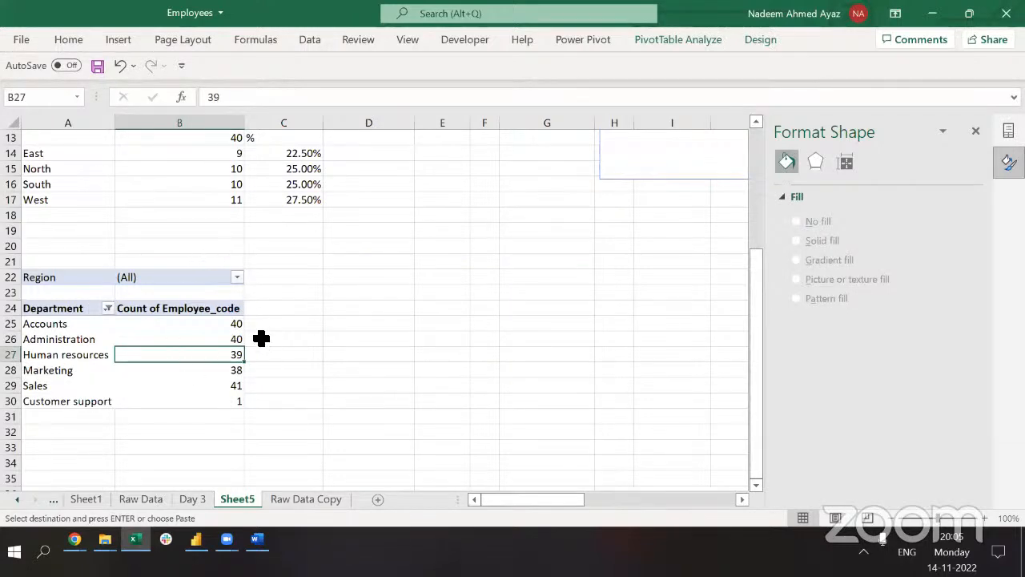
Cancel the pending copy of the summary PivotTable range on Sheet5.
scroll(209, 362, "up", 4)
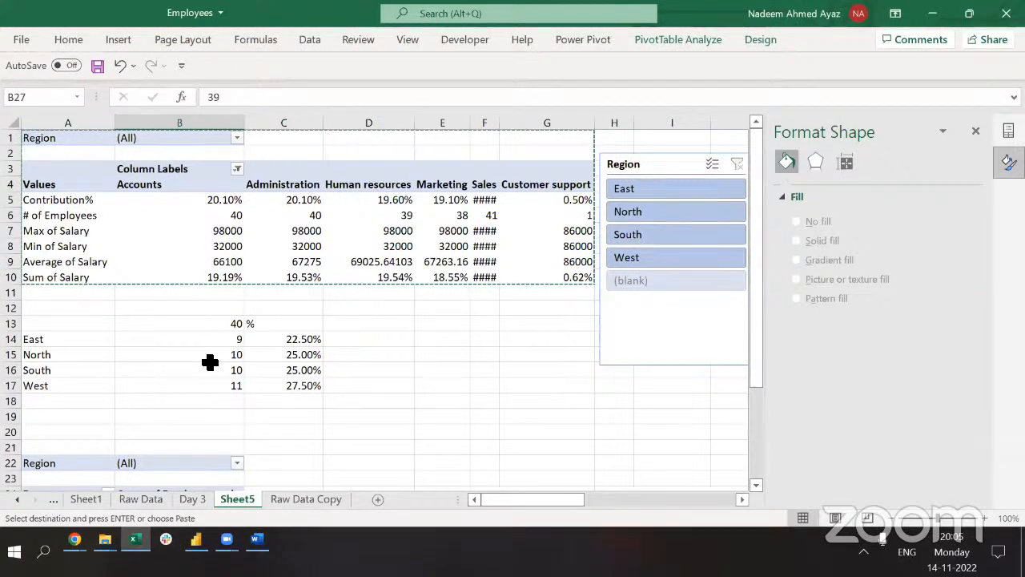
key("Escape")
scroll(209, 362, "down", 5)
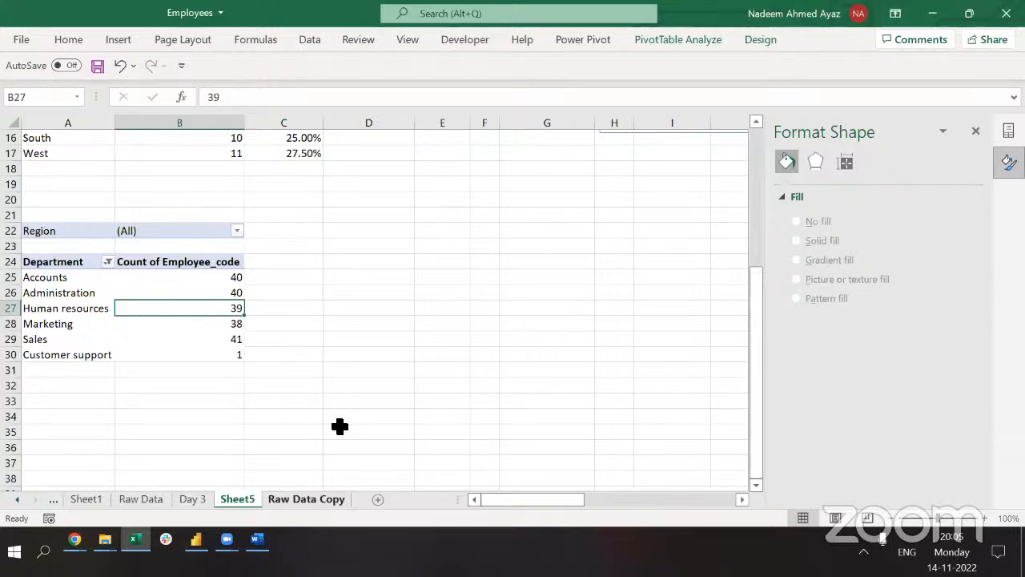
Examine the employee records on the Raw Data Copy sheet down to the last row, and close the Format Shape pane.
key("ctrl+Page_Down")
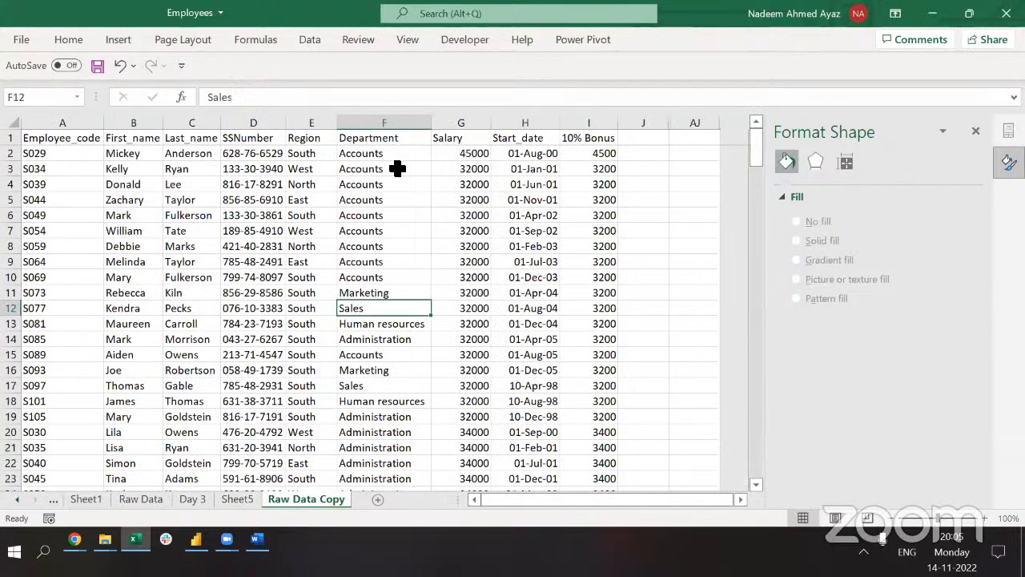
left_click(397, 168)
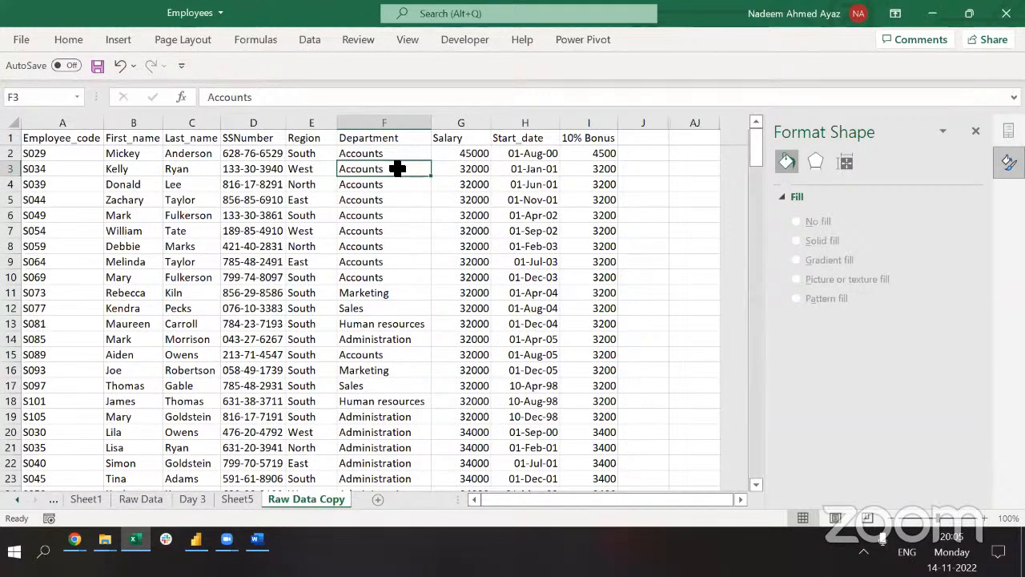
key("Left")
key("Left")
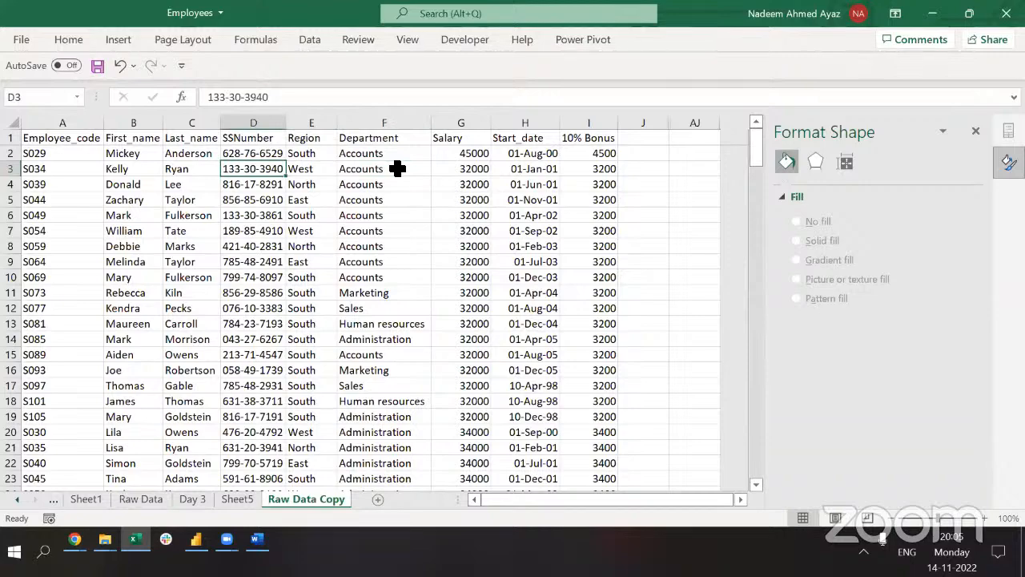
key("ctrl+Down")
key("Left")
key("Left")
key("Down")
key("Up")
key("Left")
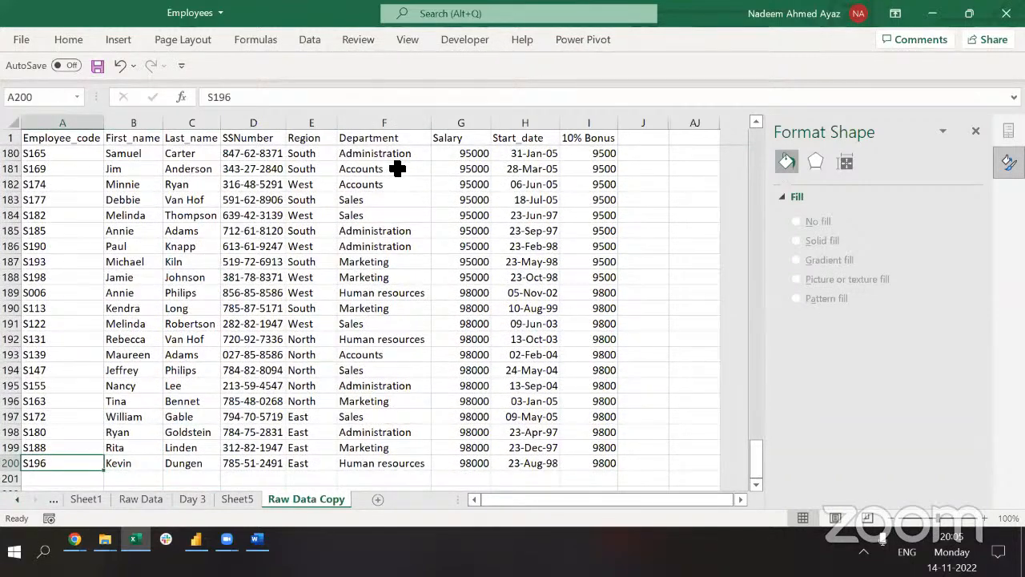
key("ctrl+Up")
key("Down")
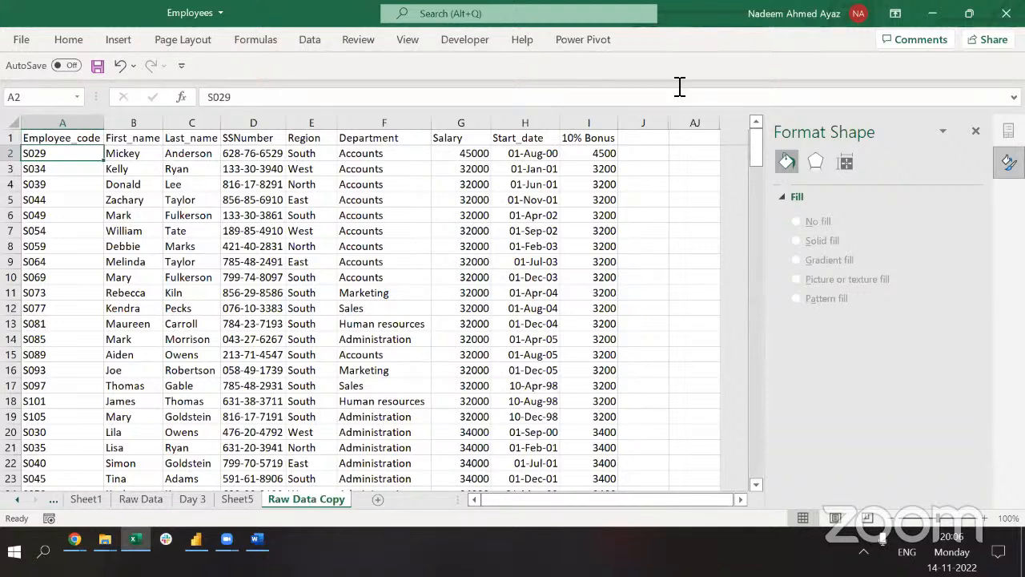
left_click(976, 131)
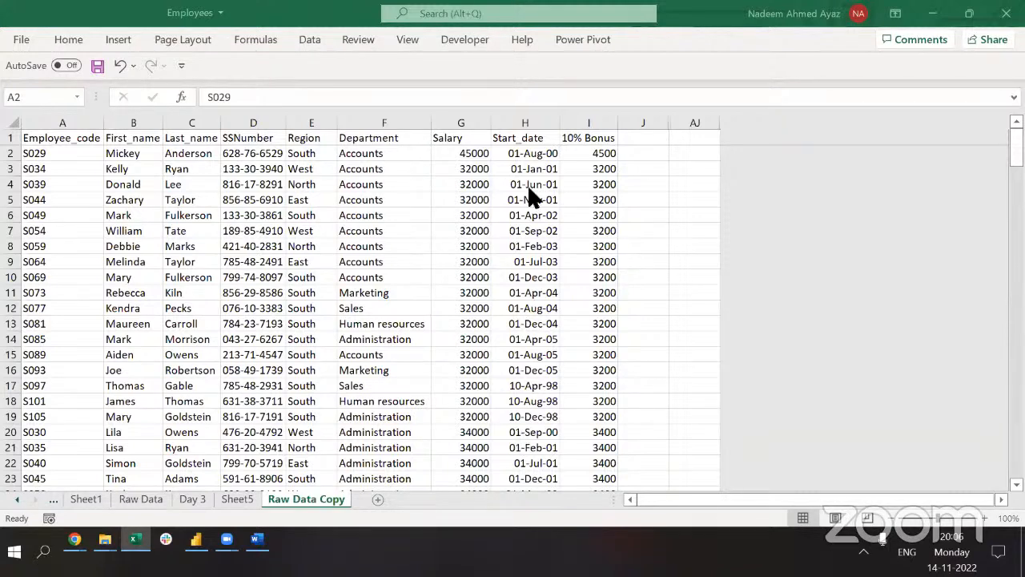
Create a PivotTable on a new worksheet from the range A1:I200 of Raw Data Copy.
left_click(367, 296)
key("ctrl+Up")
key("ctrl+Left")
key("ctrl+space")
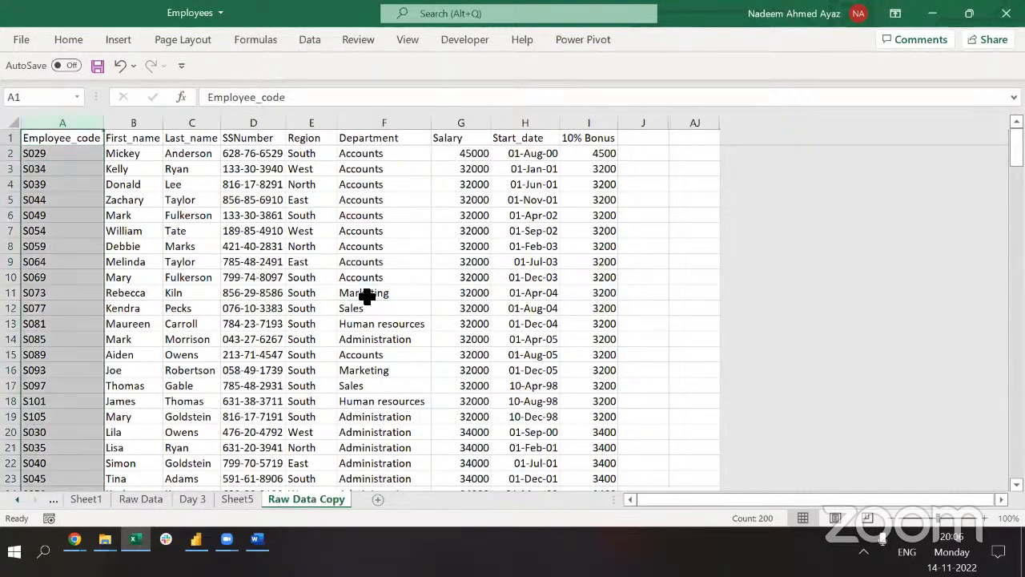
key("ctrl+Up")
key("ctrl+shift+Right")
key("ctrl+shift+Down")
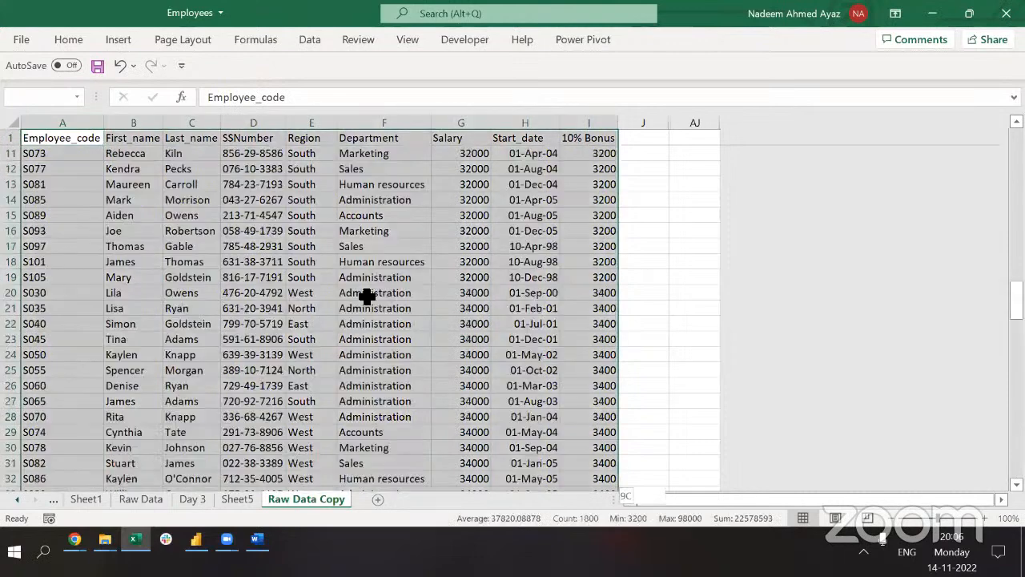
left_click(128, 37)
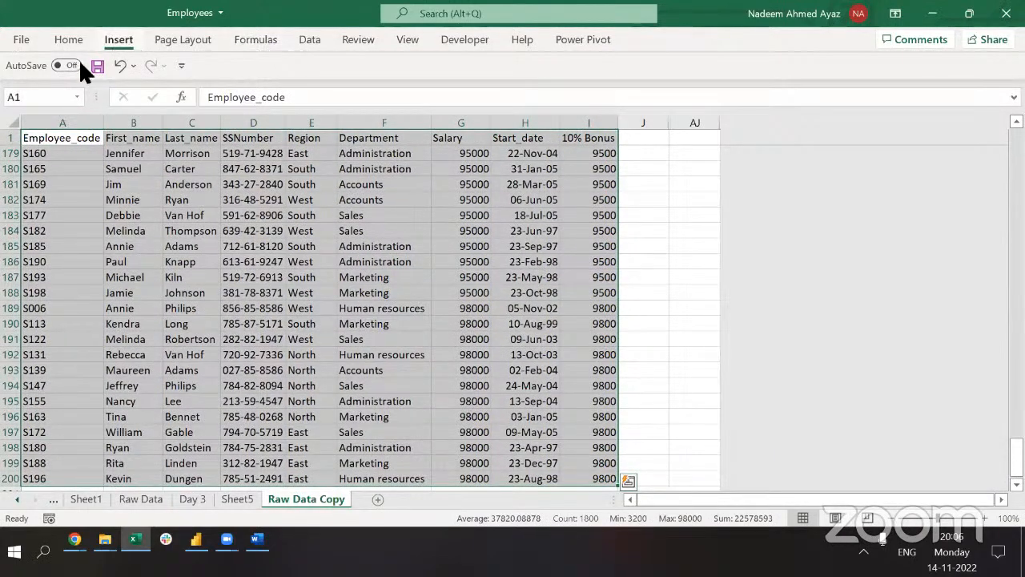
left_click(29, 80)
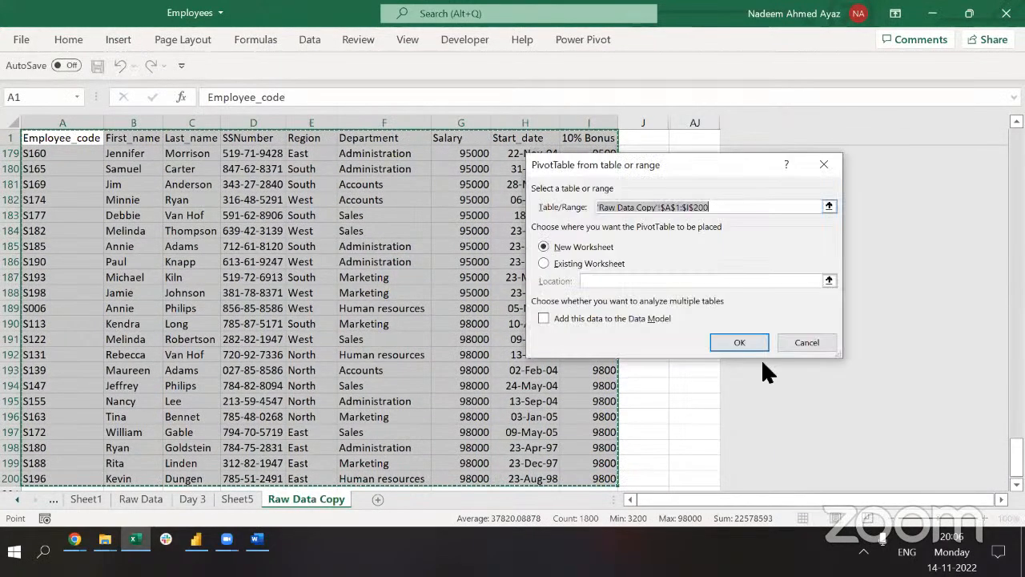
left_click(736, 340)
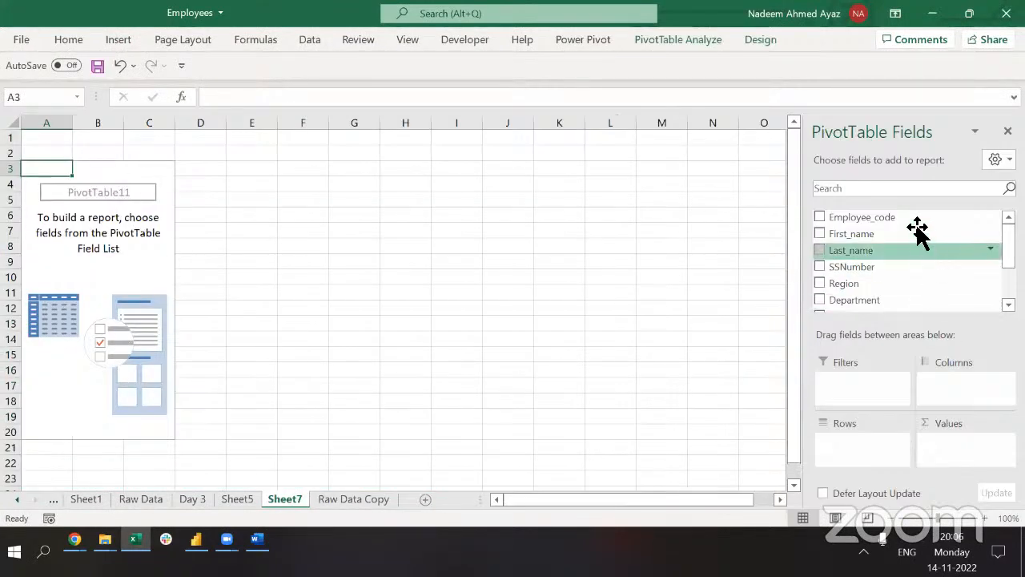
Build the new PivotTable with Region as the rows and Count of Region as the values.
scroll(901, 305, "down", 2)
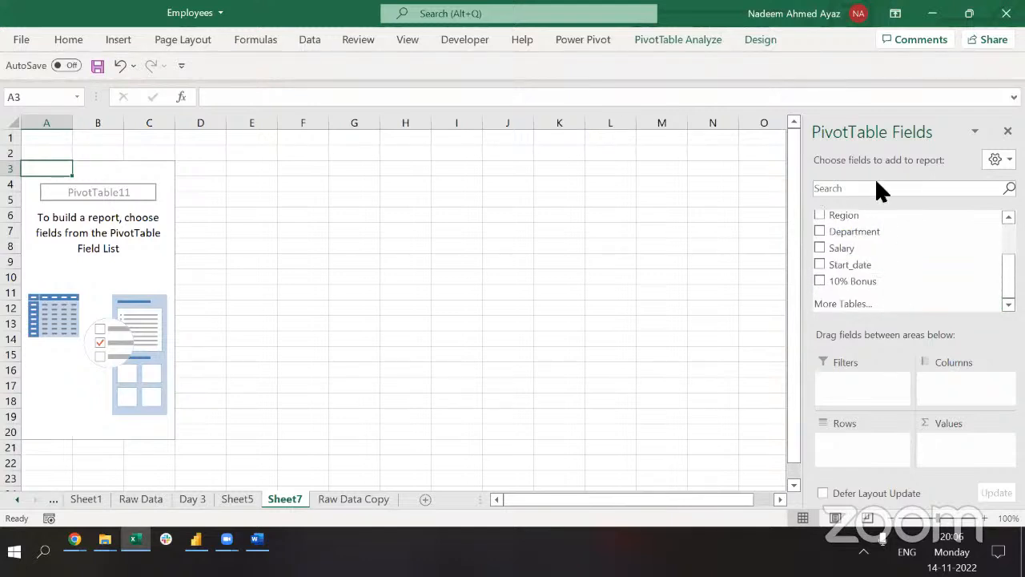
scroll(863, 231, "up", 1)
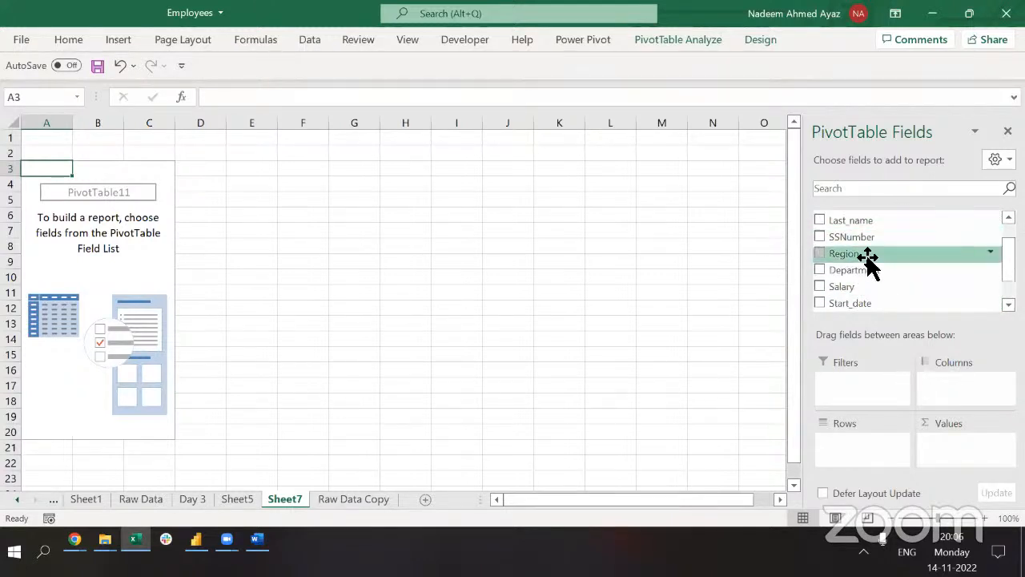
left_click_drag(870, 267, 862, 344)
left_click(863, 256)
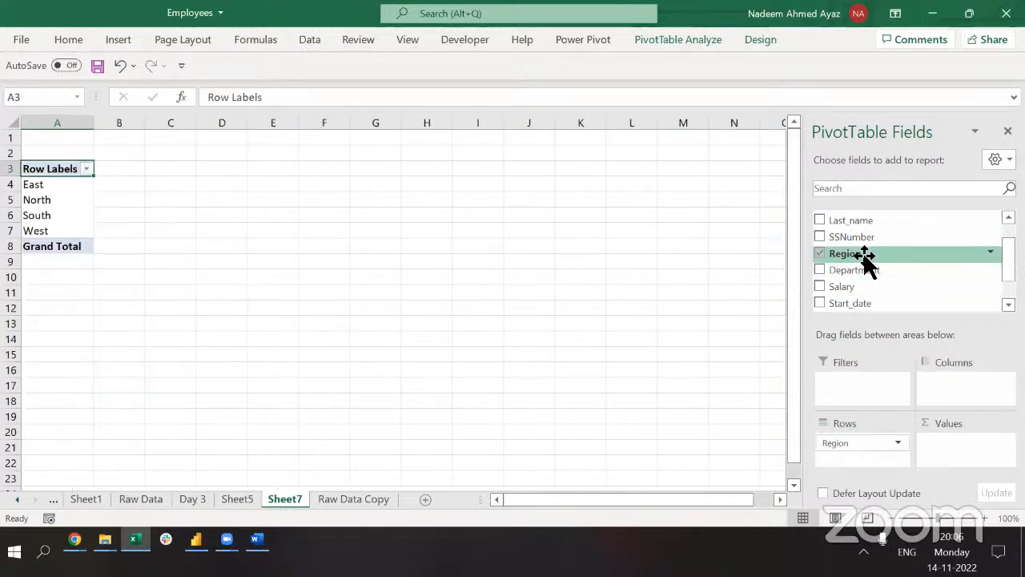
left_click_drag(863, 256, 960, 445)
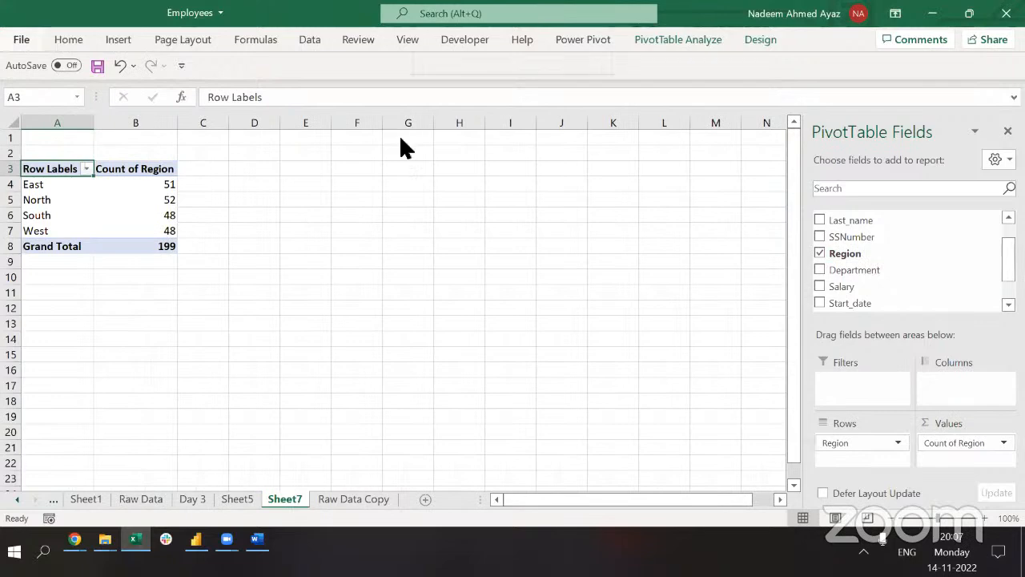
Delete the worksheet Sheet7 that holds the region count PivotTable.
key("alt+h")
key("d")
key("s")
key("Return")
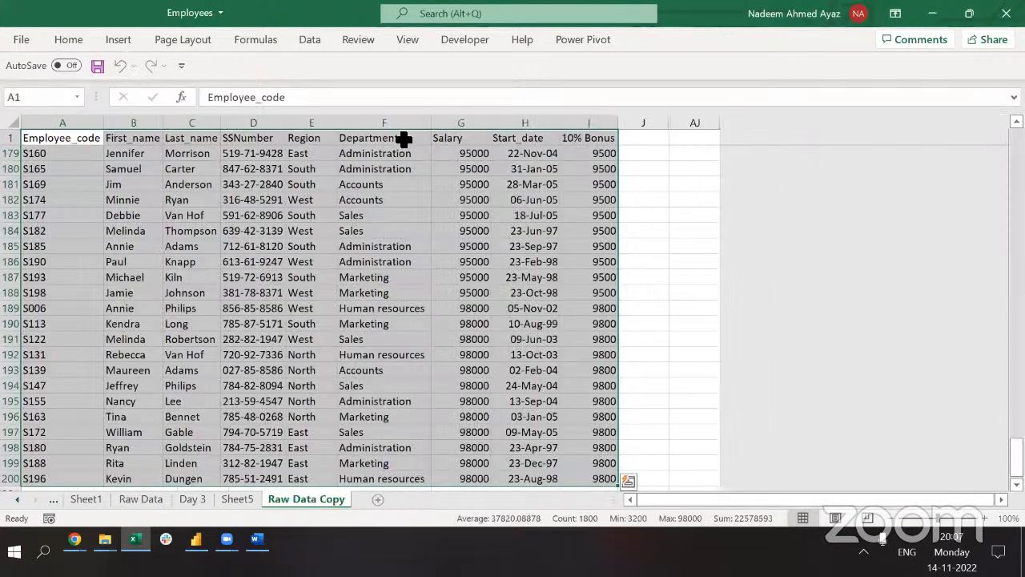
Select the employee codes in A2:A14 together with the last names in C3:C10 on Raw Data Copy.
key("Up")
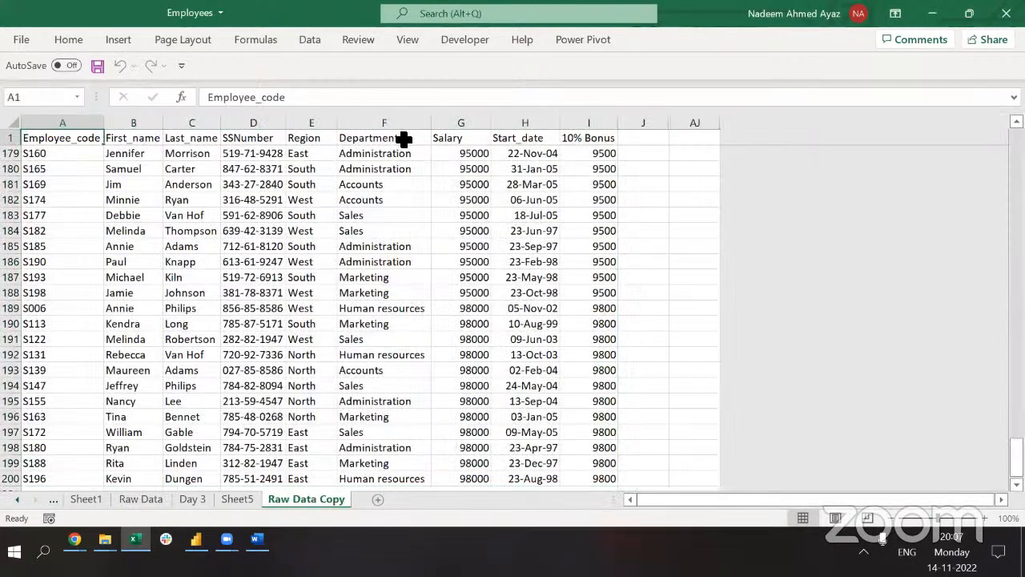
key("ctrl+shift+Down")
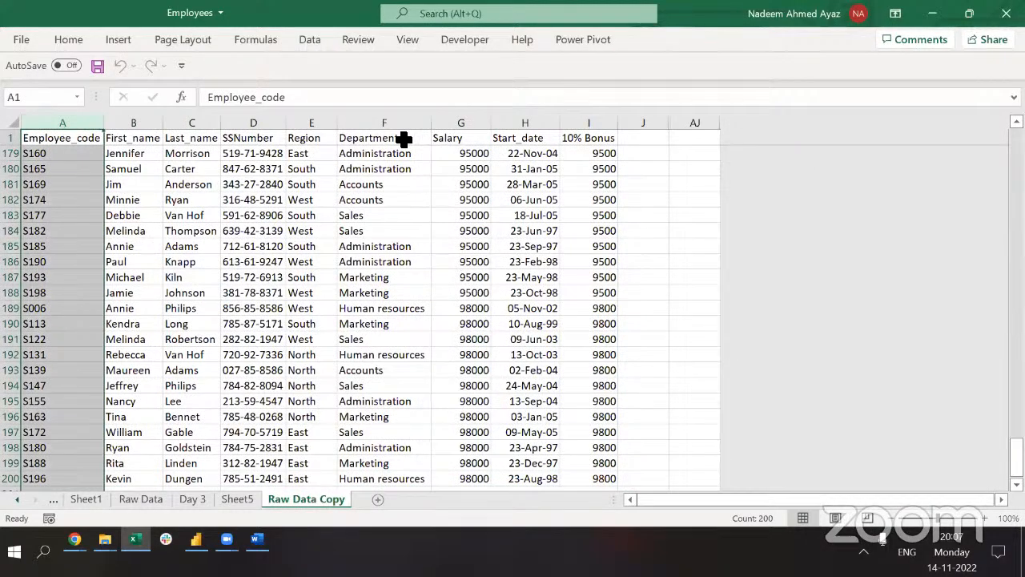
key("Down")
key("shift+Down")
key("shift+Down")
key("shift+Down")
key("shift+Down")
key("shift+Down")
key("shift+Down")
key("shift+Down")
key("shift+Down")
key("shift+Down")
key("shift+Down")
key("shift+Down")
key("shift+Down")
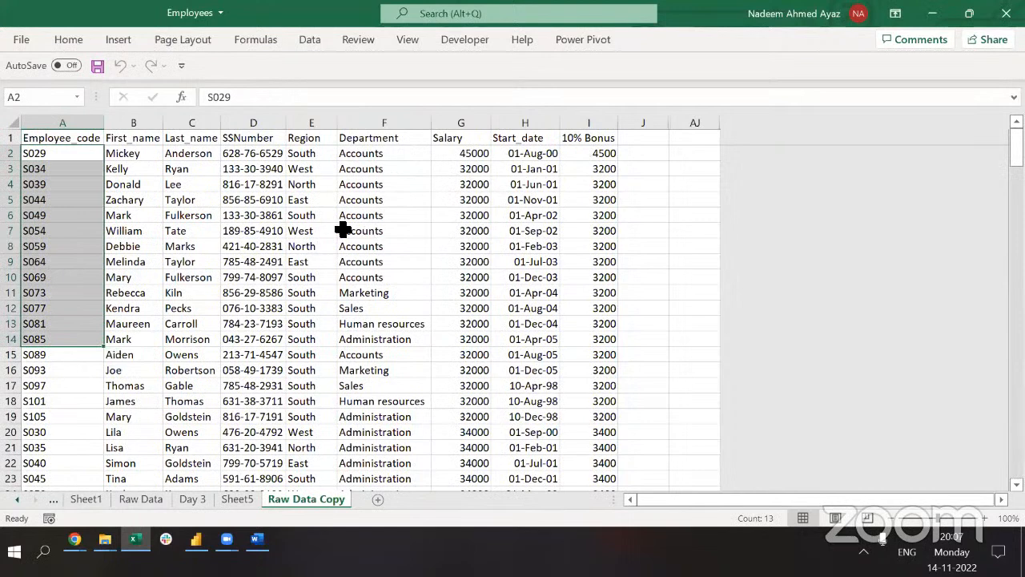
left_click_drag(188, 164, 188, 281)
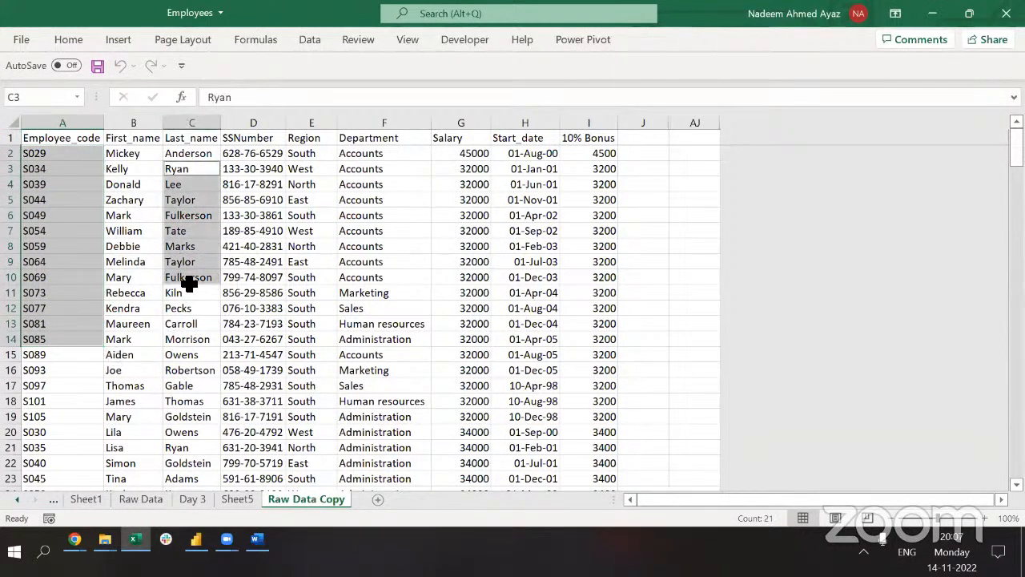
key("ctrl+Page_Up")
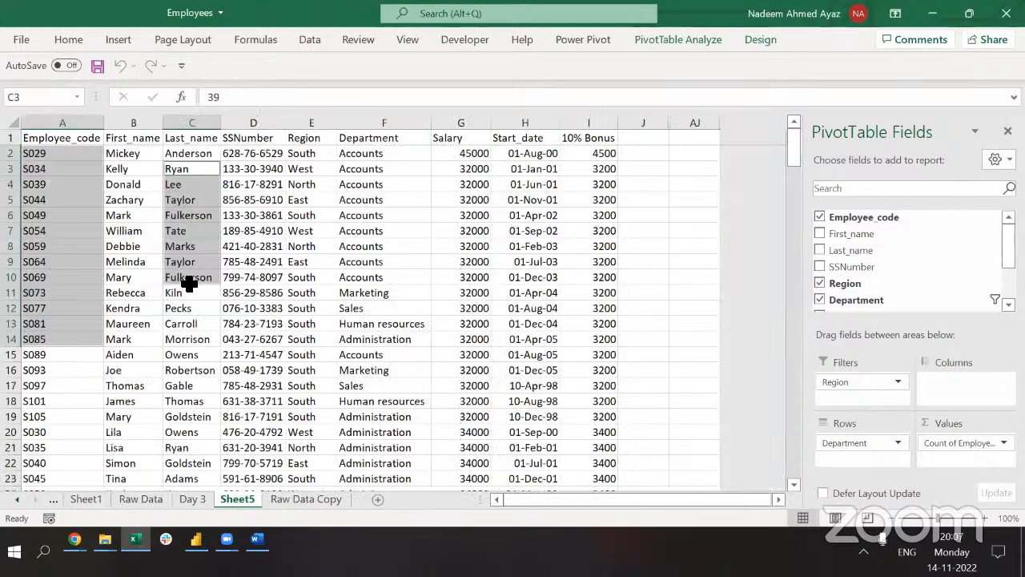
key("ctrl+Page_Down")
key("ctrl+Page_Up")
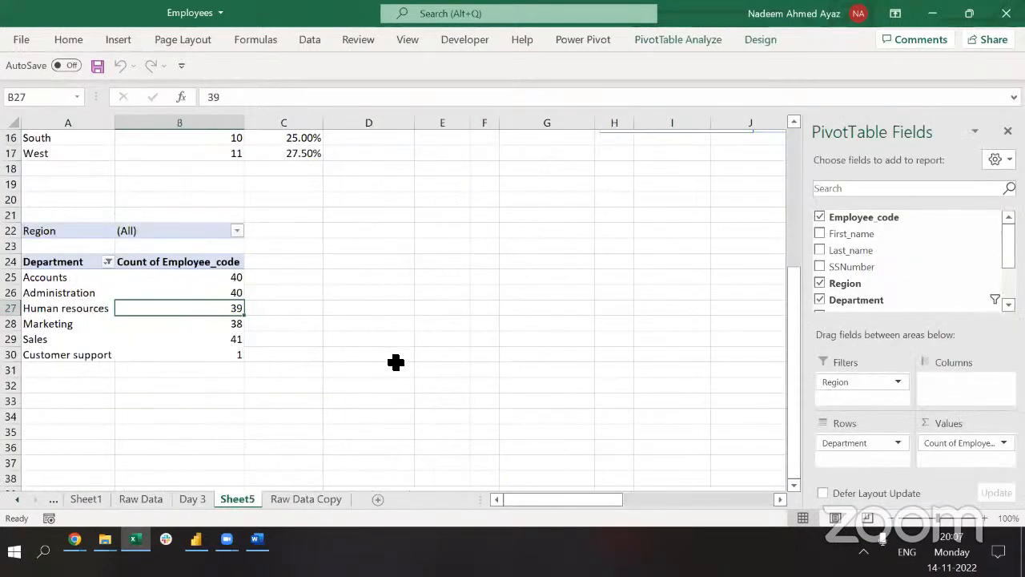
left_click(274, 307)
left_click(179, 296)
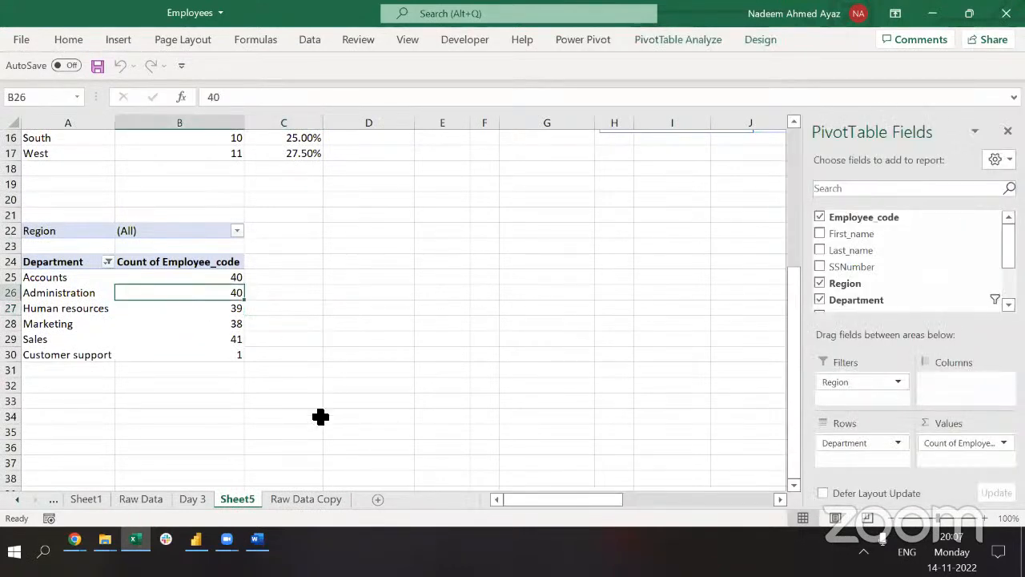
key("ctrl+Page_Down")
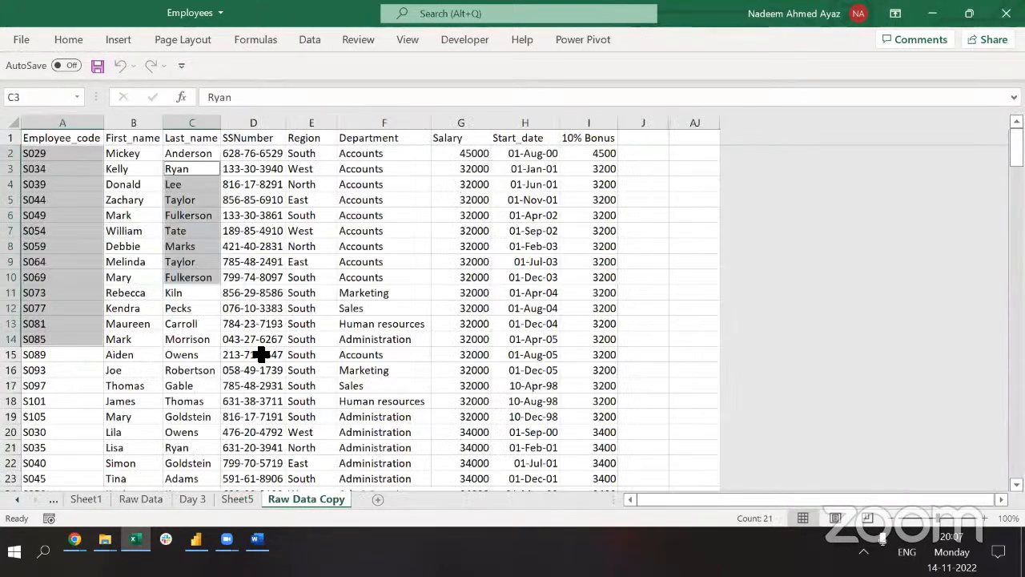
left_click(258, 277)
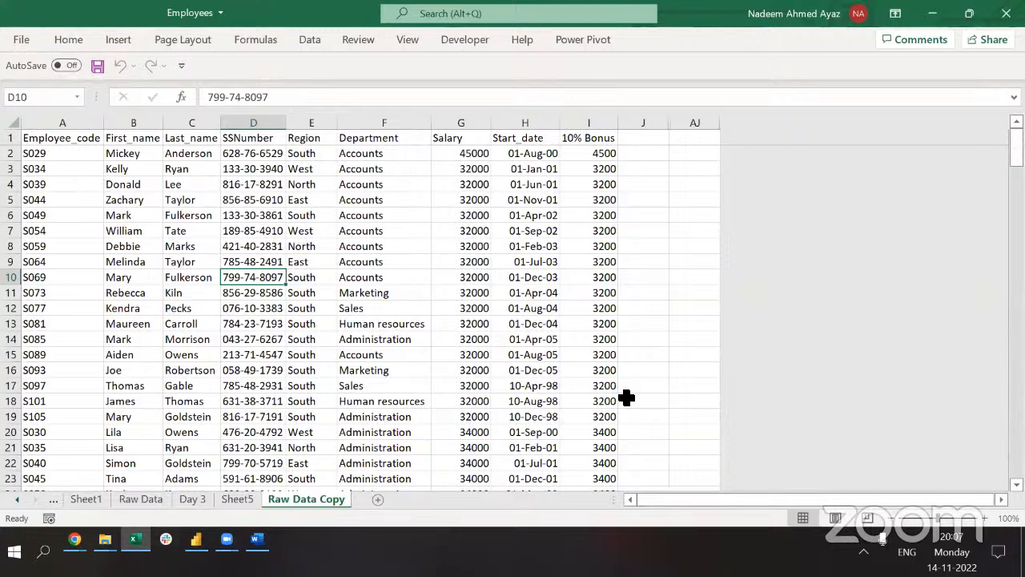
Return to Sheet5 and bring the department summary PivotTable with its Region and Department slicers into view.
key("alt+Tab")
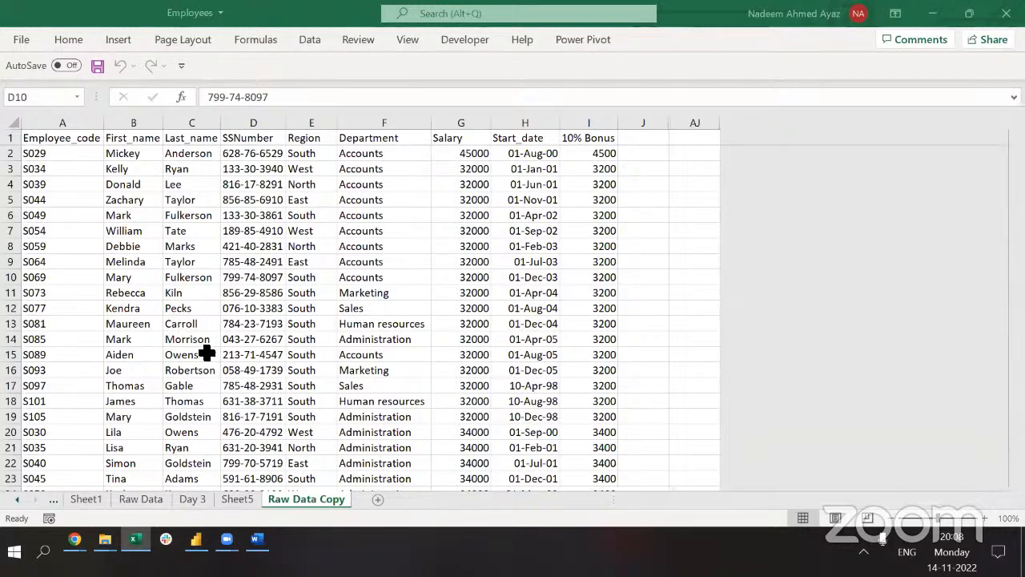
key("ctrl+Page_Up")
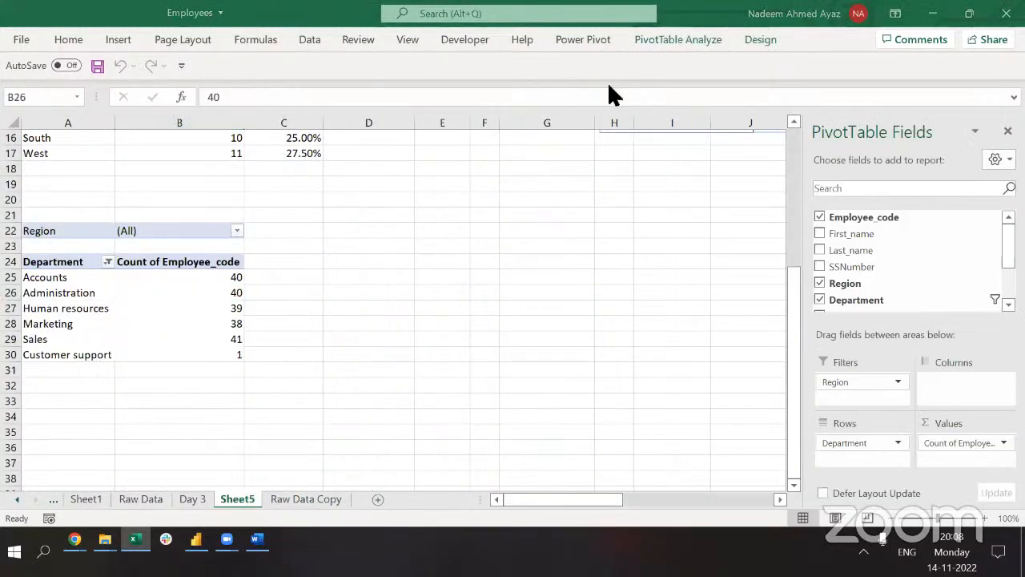
key("Up")
key("Up")
key("Up")
key("Up")
key("Up")
key("Up")
key("Up")
key("Up")
key("Up")
key("Up")
key("Up")
key("Up")
key("Up")
key("Up")
key("Up")
key("Up")
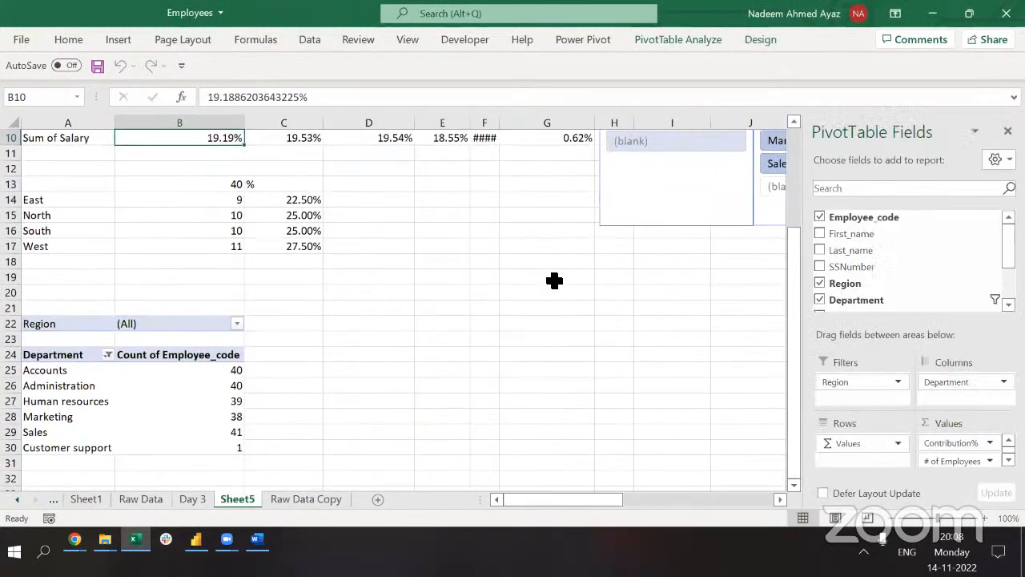
key("Up")
key("Up")
key("Up")
key("Up")
key("Up")
key("Up")
key("Up")
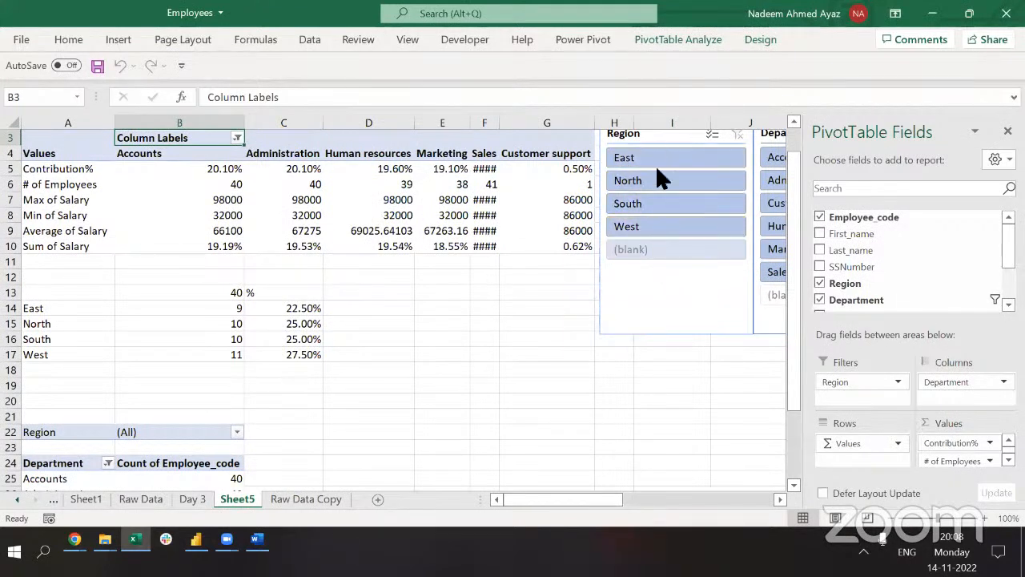
Filter the PivotTables by the West region, and add East, North and South to the Region slicer selection.
left_click(663, 229)
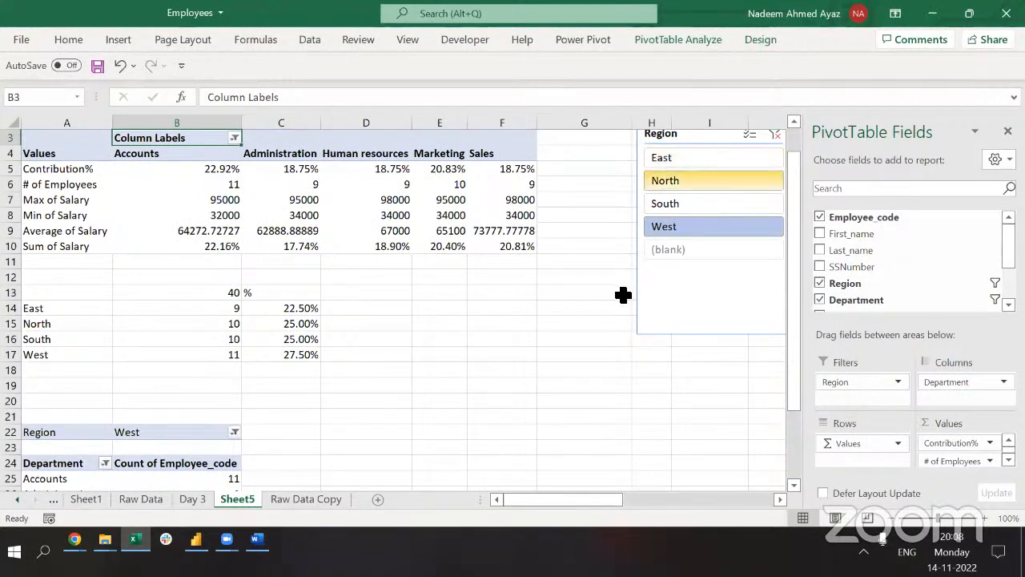
left_click(658, 157, "ctrl")
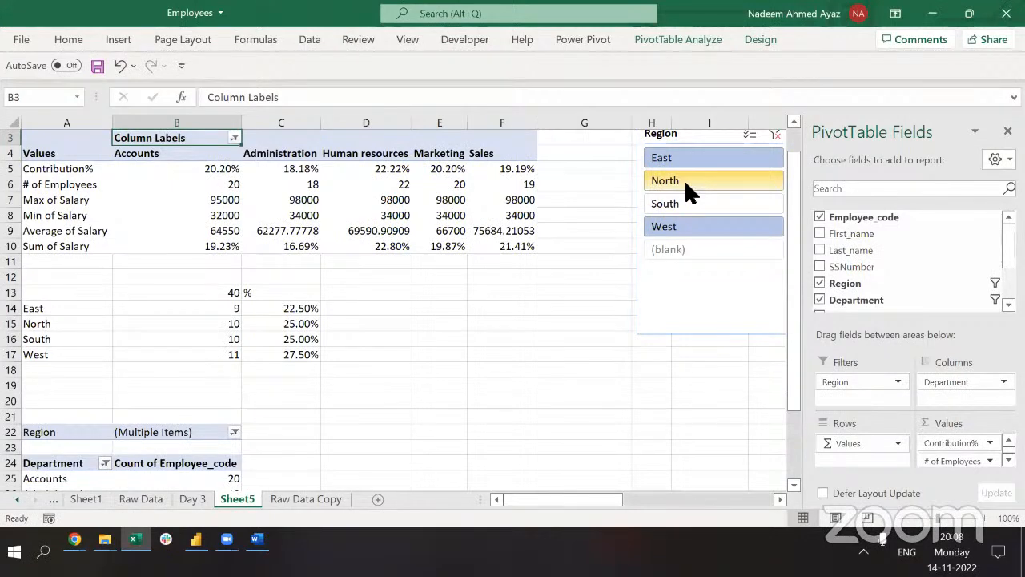
left_click(685, 181, "ctrl")
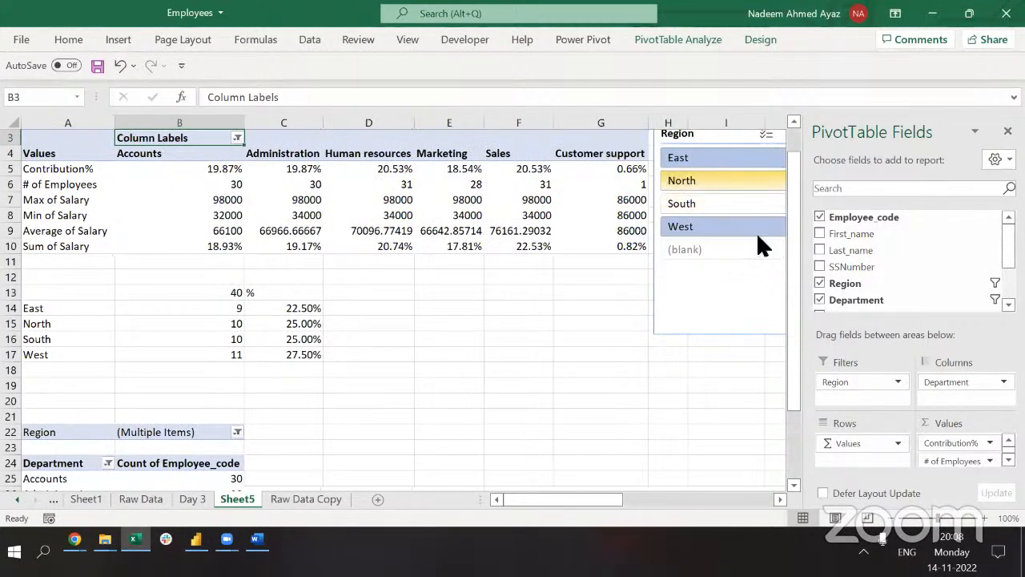
left_click(697, 203, "ctrl")
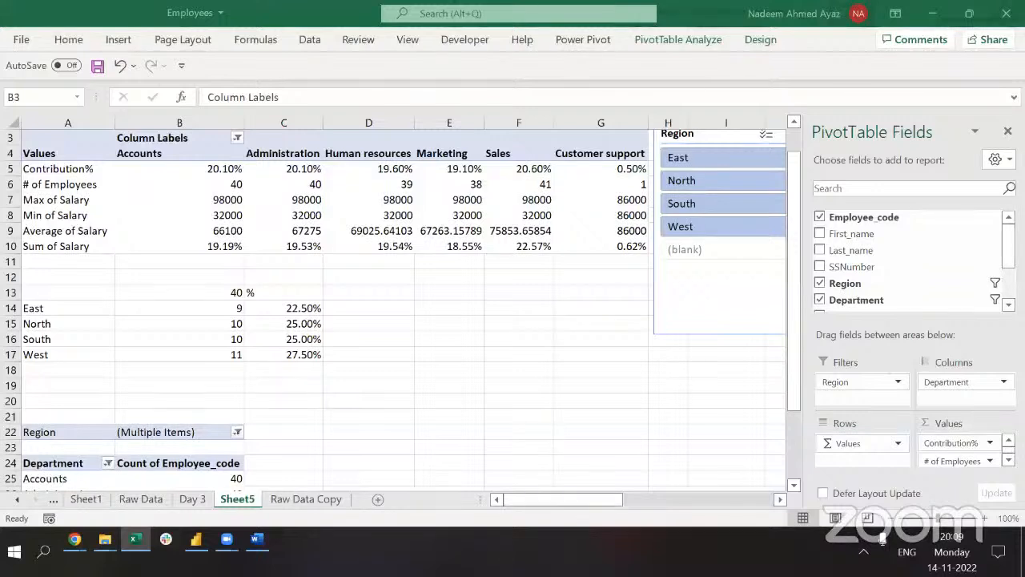
Close the PivotTable field list and filter the slicers to the East region and the Accounts department.
left_click(1008, 132)
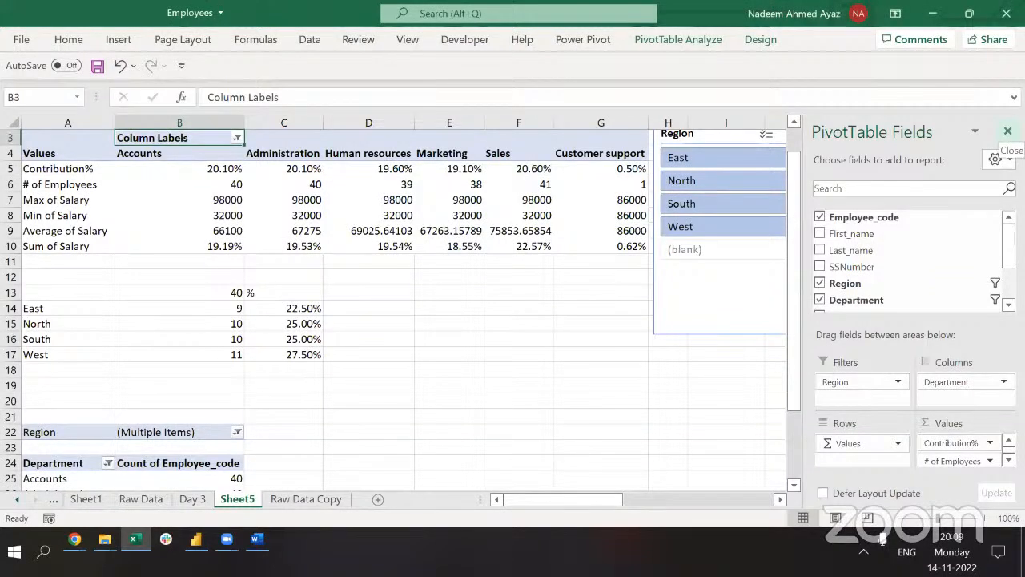
left_click(1008, 131)
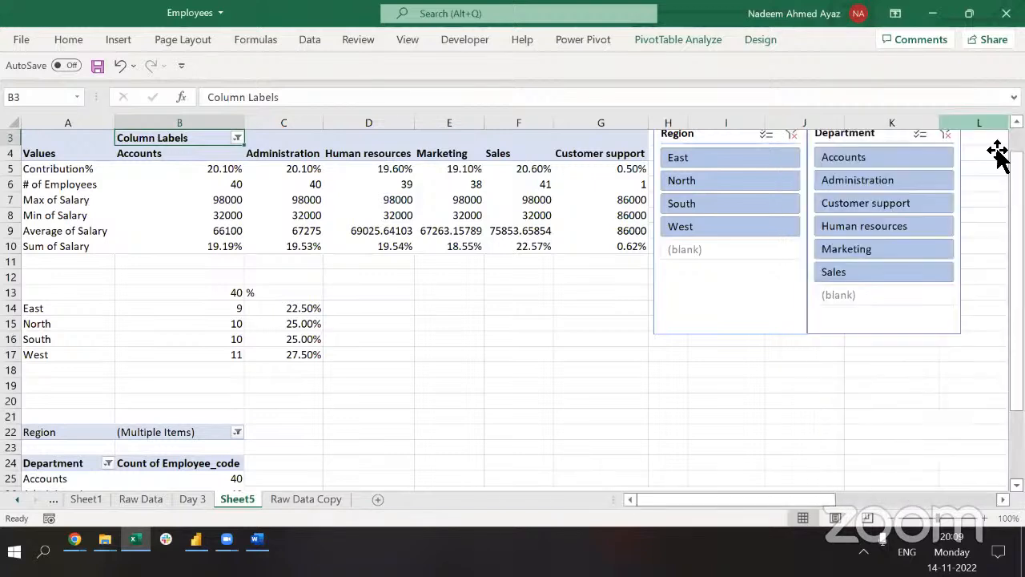
left_click(744, 157)
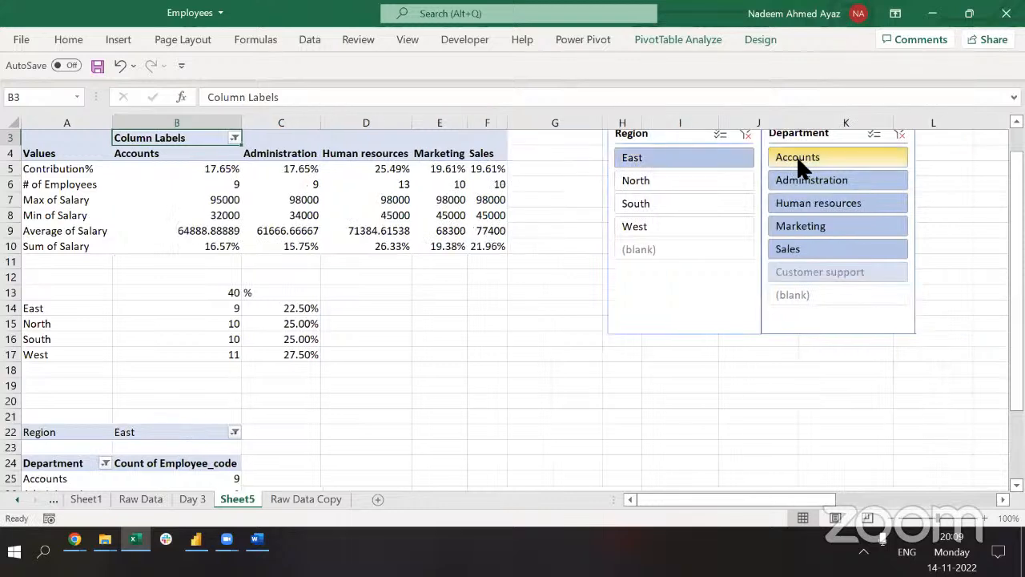
left_click(796, 156)
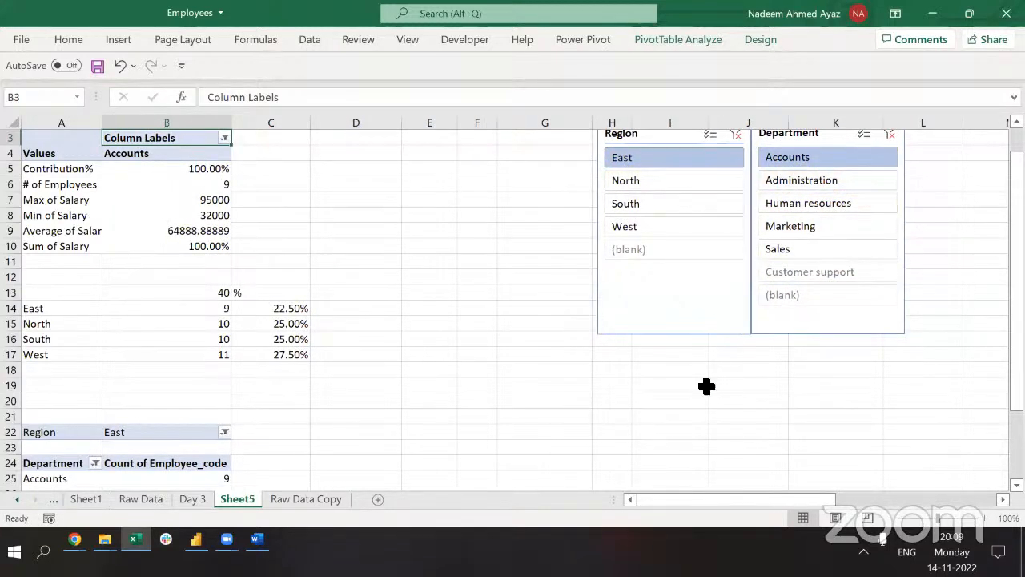
Inspect the start date in H2 and the bonus formula in I4 on Raw Data Copy.
key("alt+Tab")
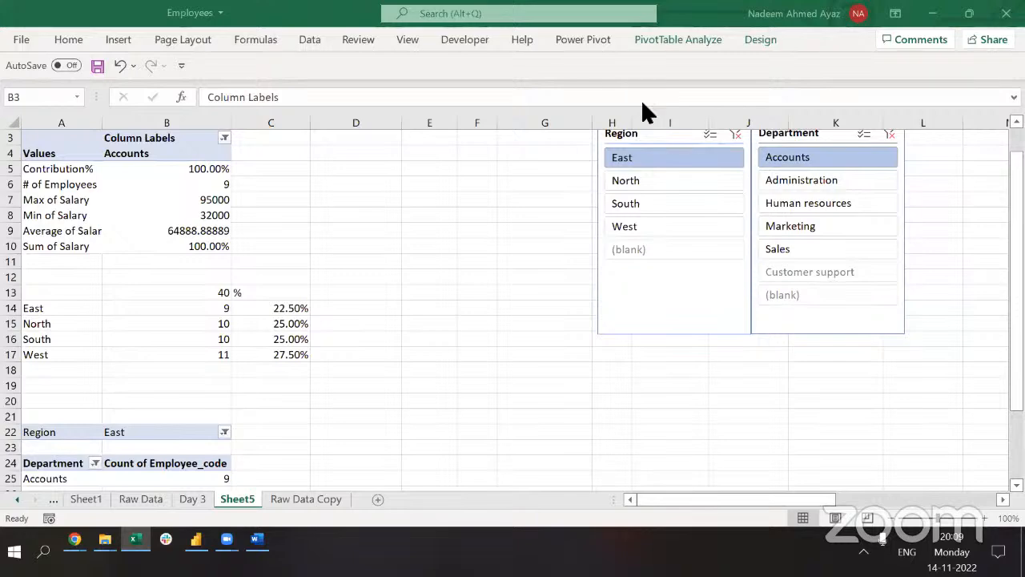
key("alt+Tab")
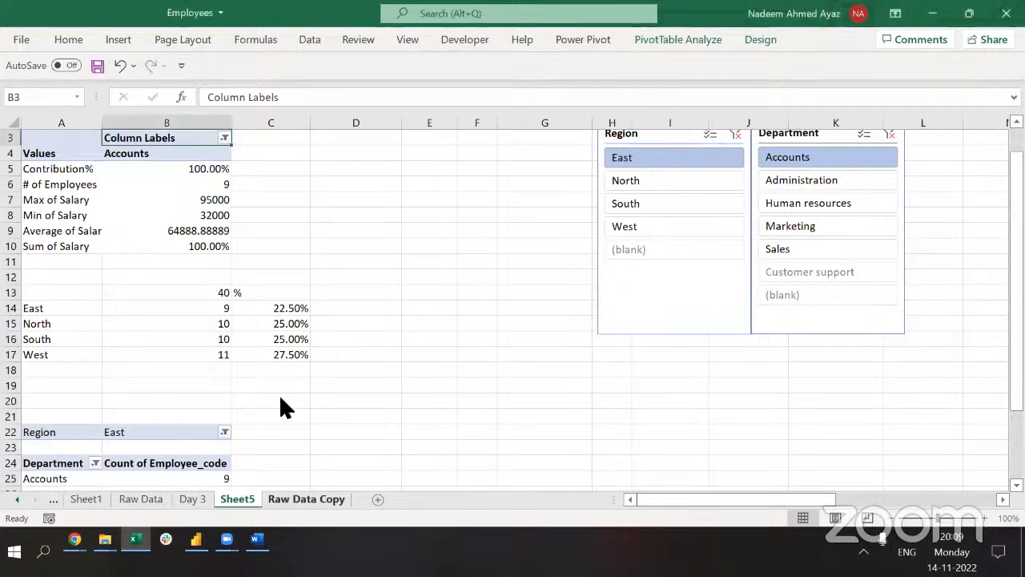
key("ctrl+Page_Down")
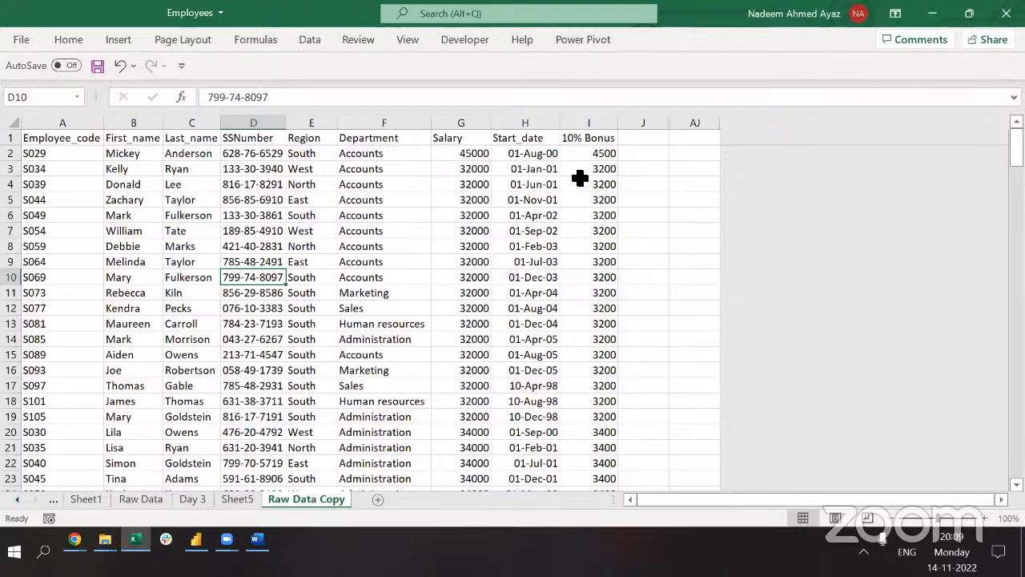
left_click(524, 154)
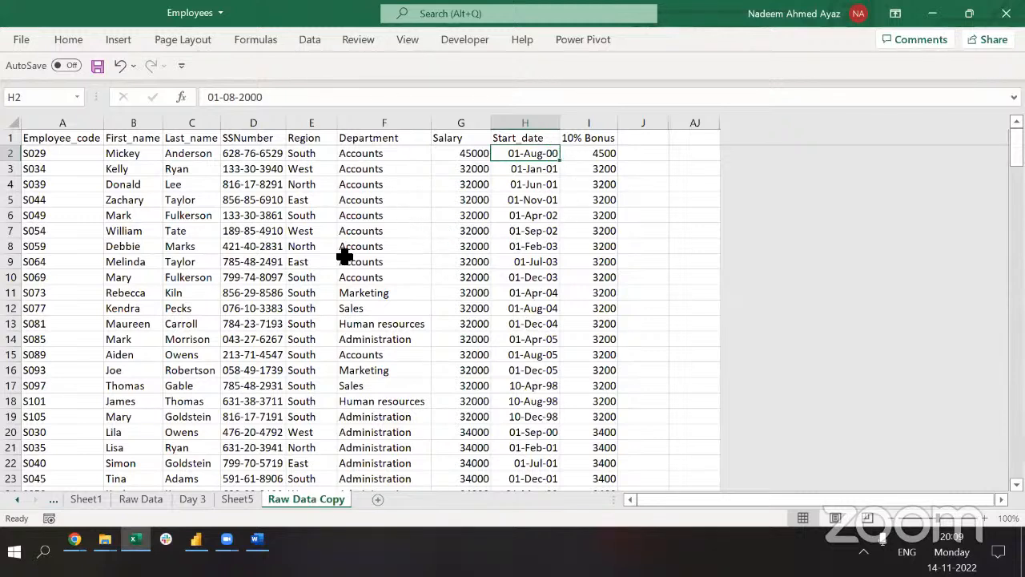
left_click(591, 186)
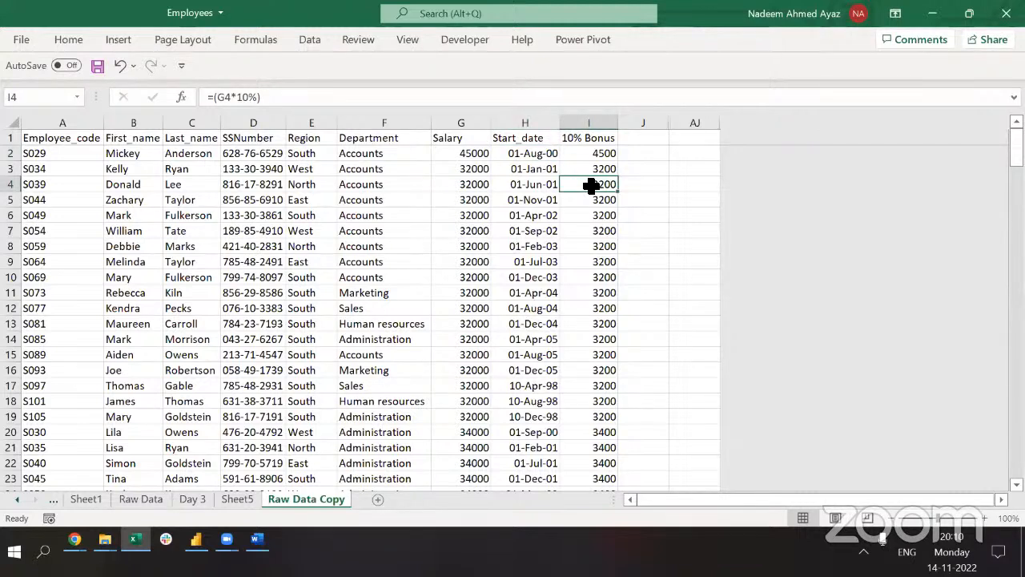
Sort the whole employee table on Raw Data Copy by Start_date, from oldest to newest, with headers.
key("ctrl+Up")
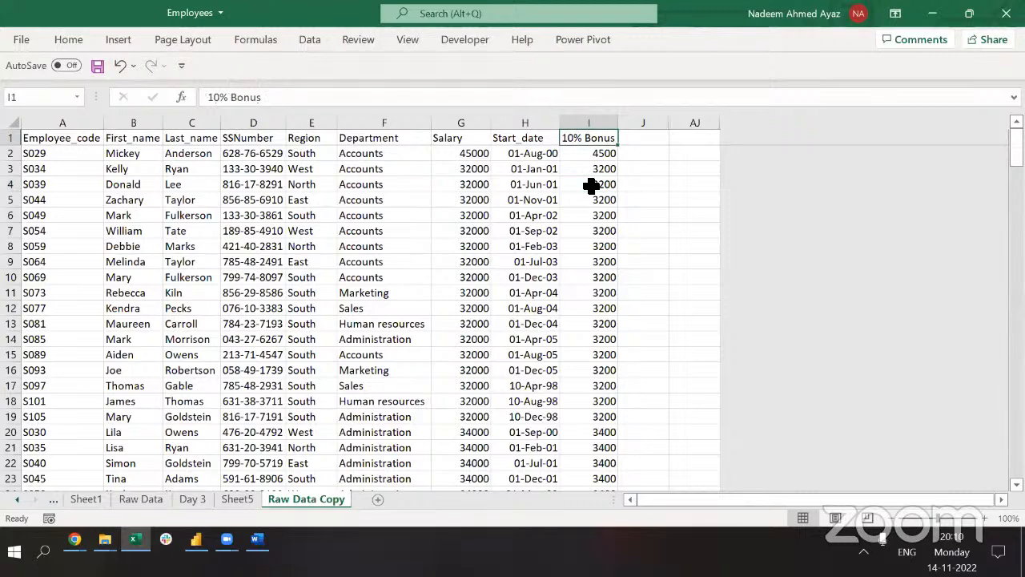
key("ctrl+shift+Down")
key("ctrl+shift+Left")
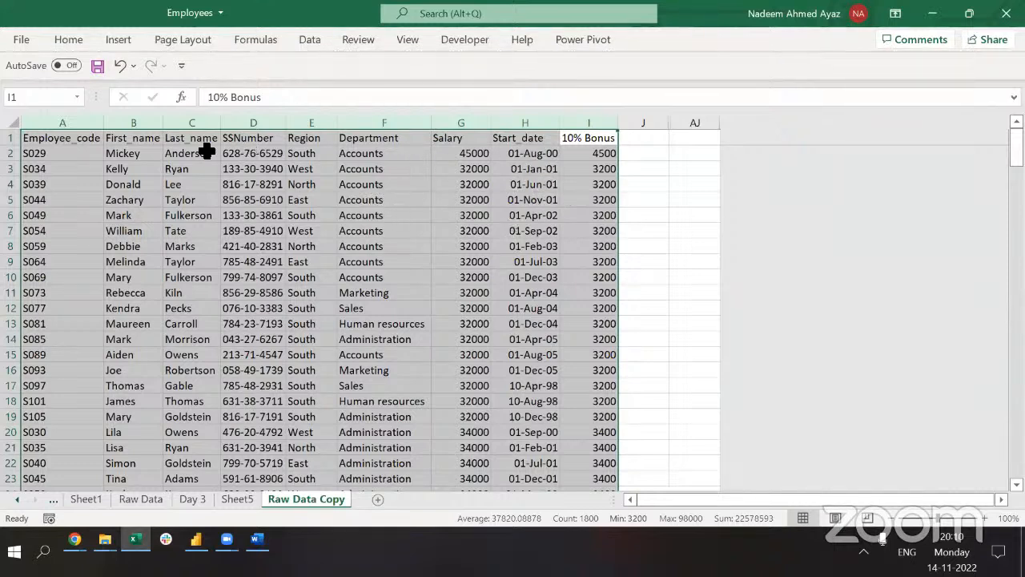
left_click(67, 44)
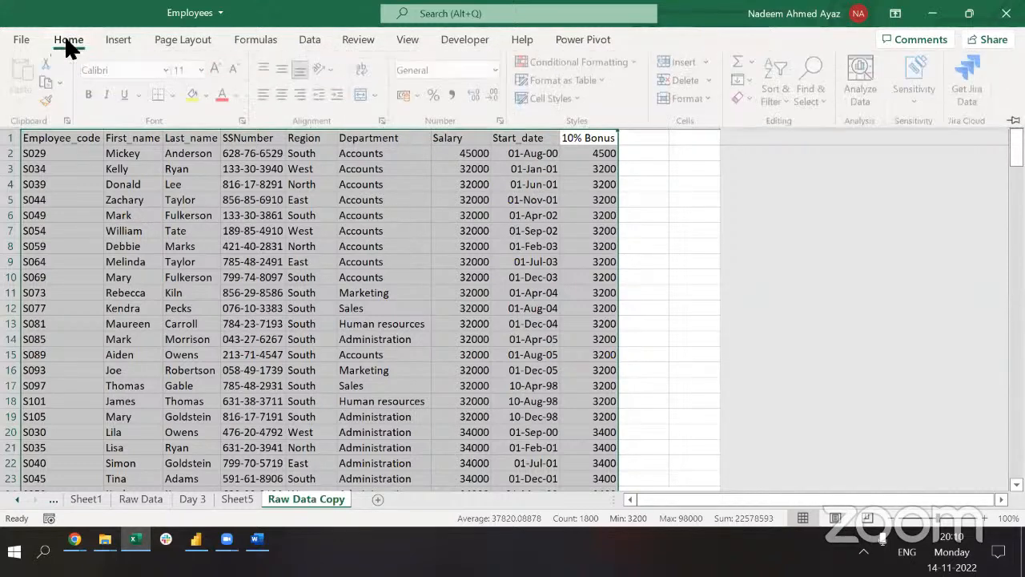
left_click(781, 97)
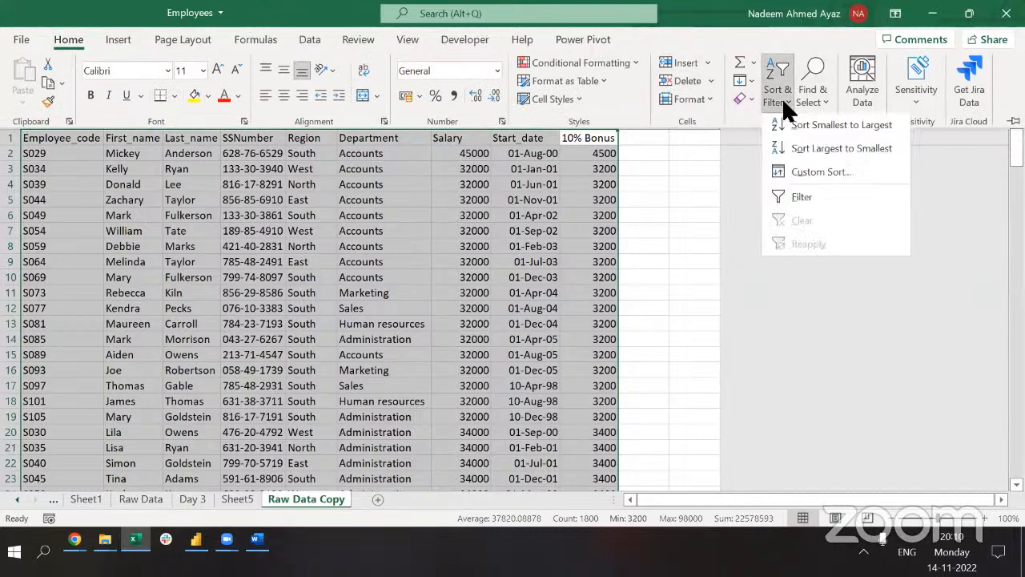
left_click(807, 165)
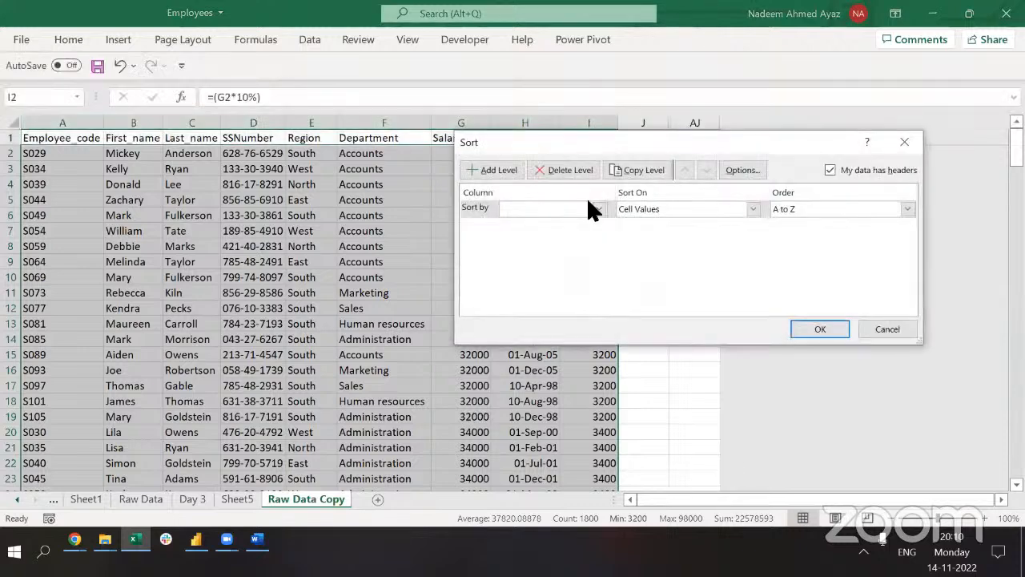
left_click_drag(593, 145, 539, 181)
left_click(501, 248)
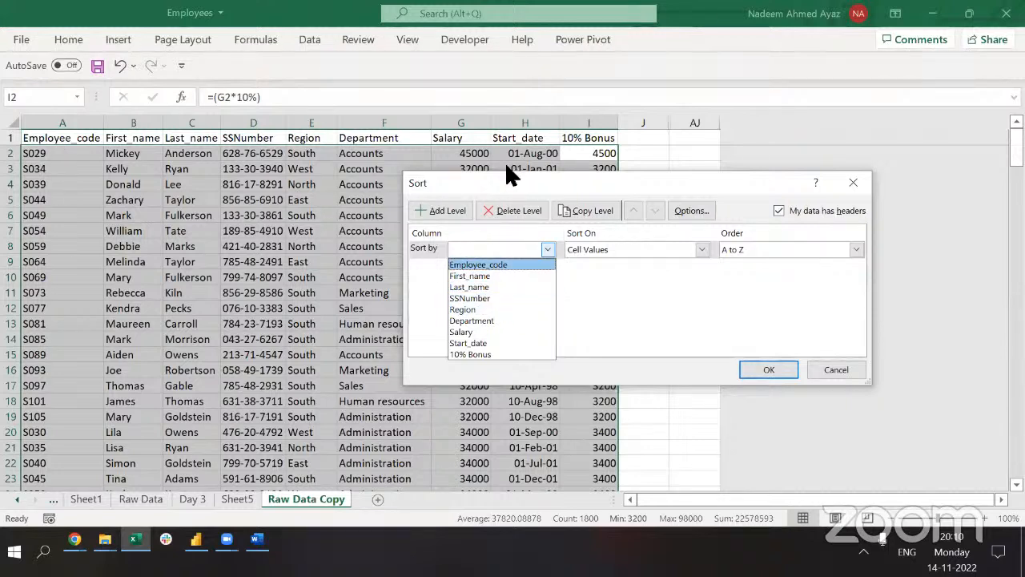
left_click(474, 343)
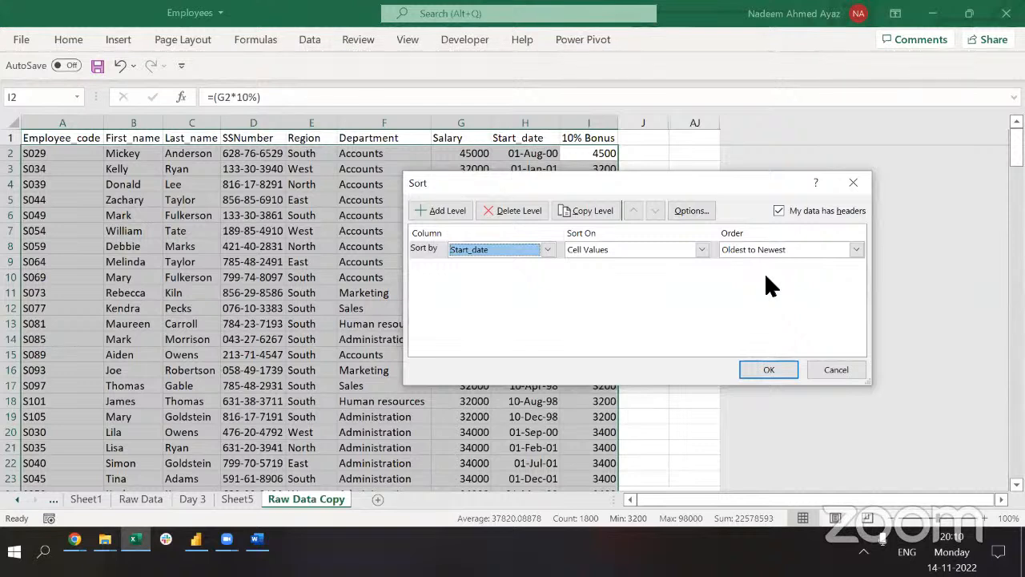
left_click(766, 369)
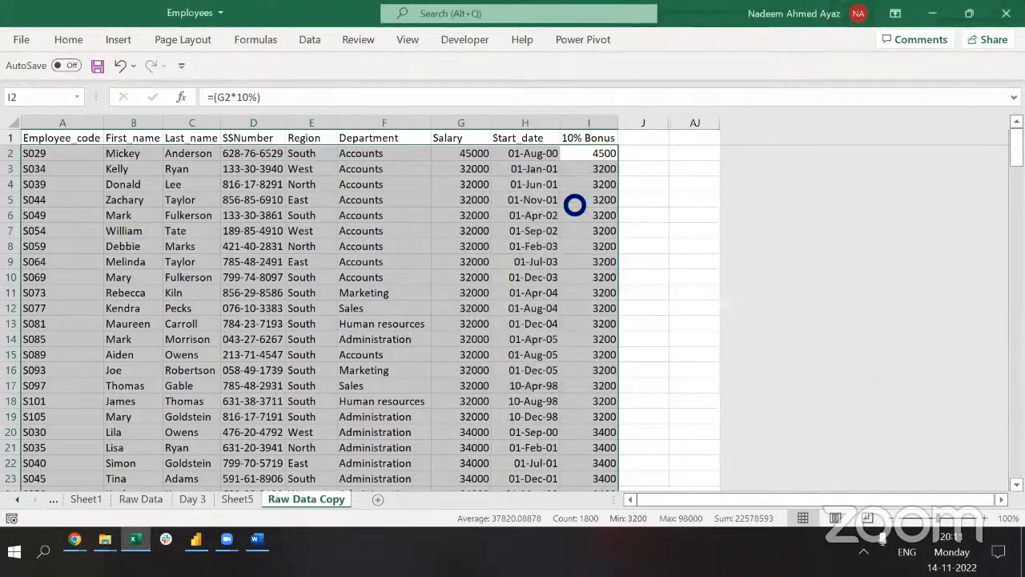
Examine the earliest-hired employee's record in row 2, including its start date, and the header row of the sorted table.
left_click(523, 158)
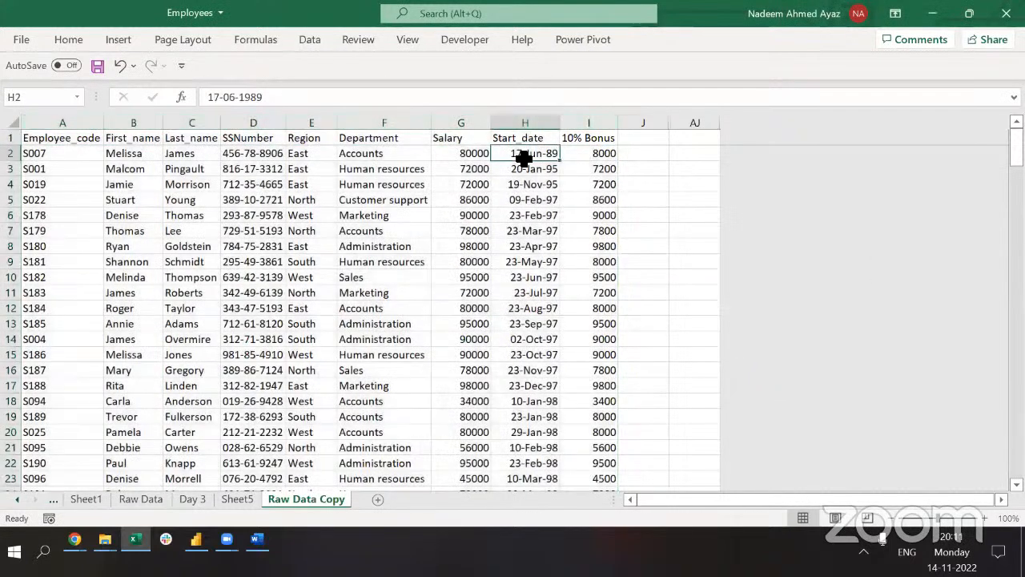
left_click(118, 153)
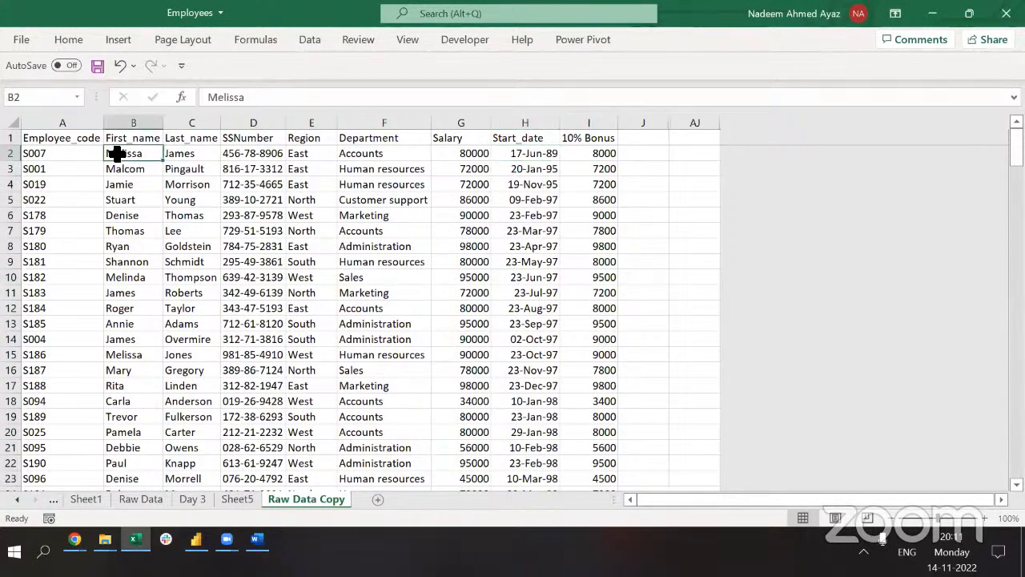
left_click(365, 172)
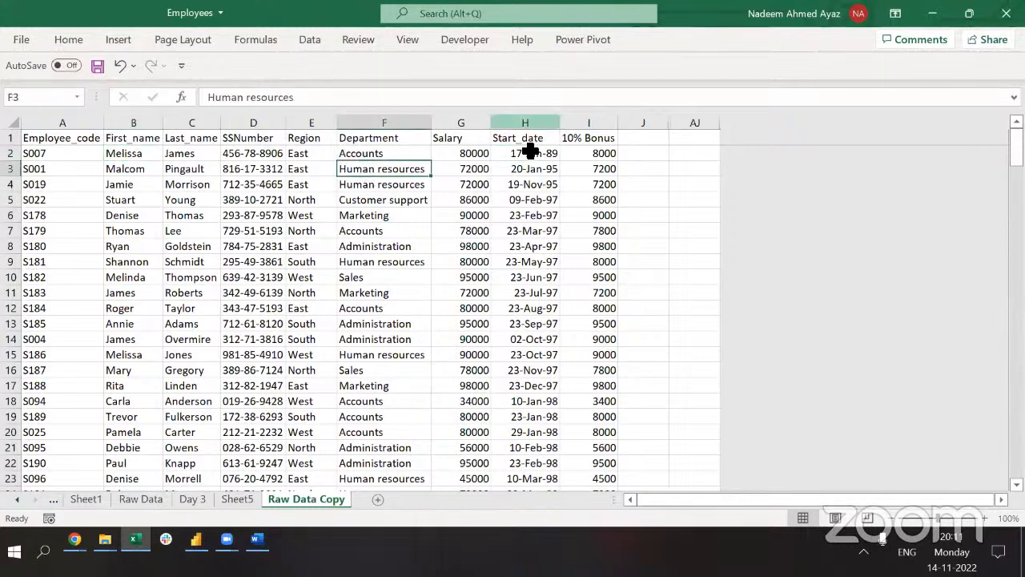
left_click(528, 152)
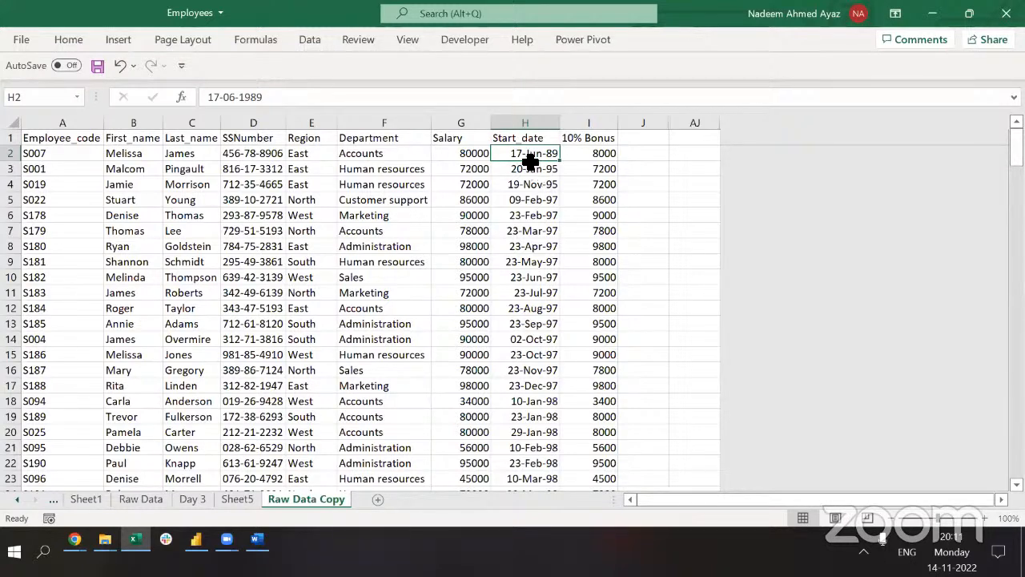
key("Up")
key("Right")
key("ctrl+shift+Left")
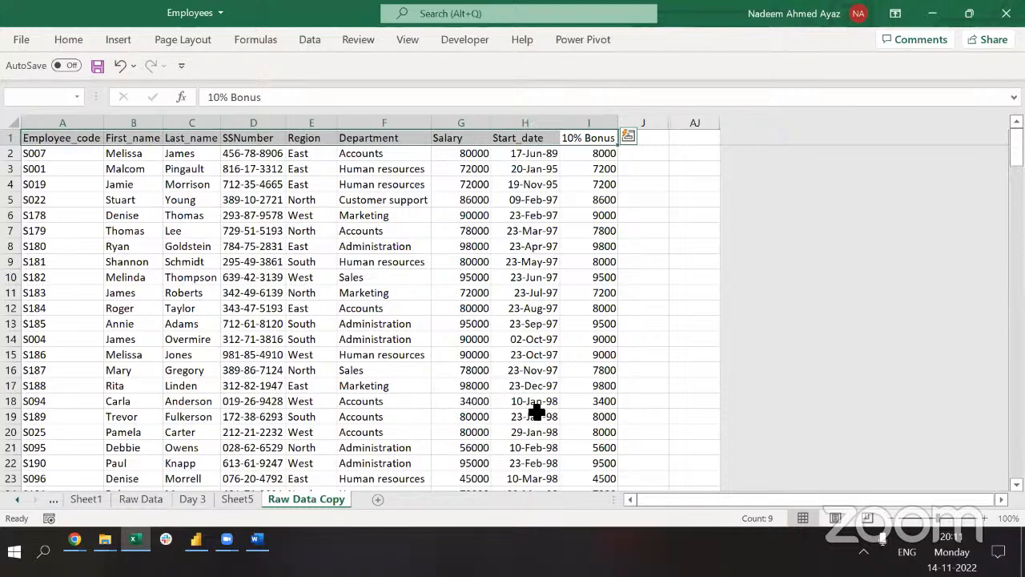
key("Left")
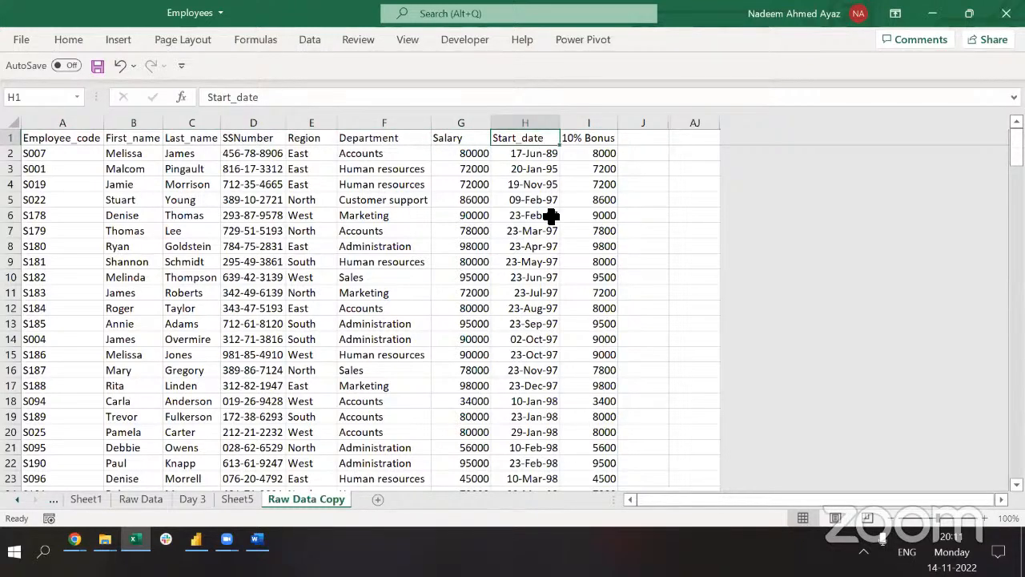
Compare the latest and earliest dates at the two ends of the sorted Start_date column.
key("ctrl+Down")
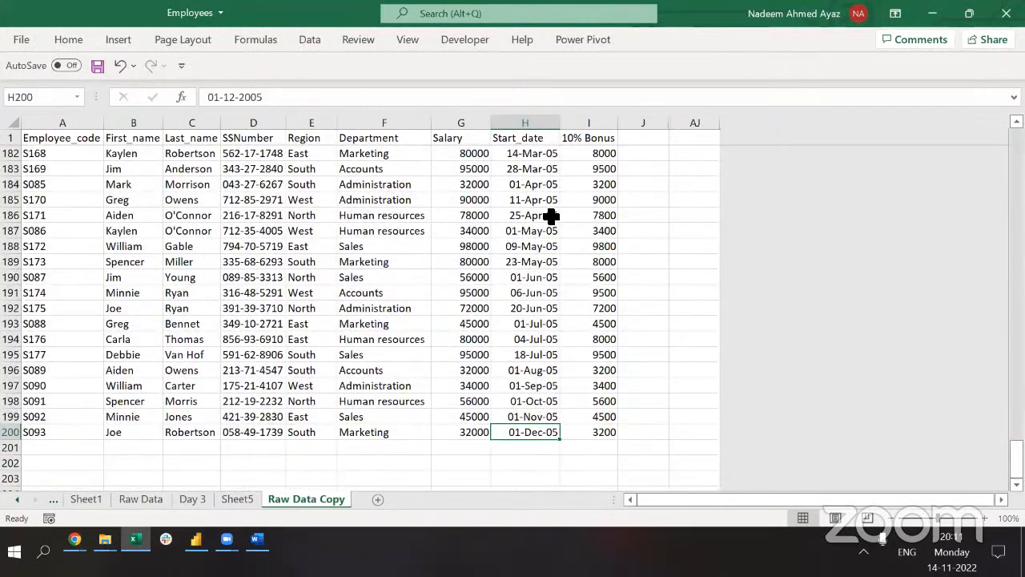
key("Up")
key("Down")
key("ctrl+Up")
key("Down")
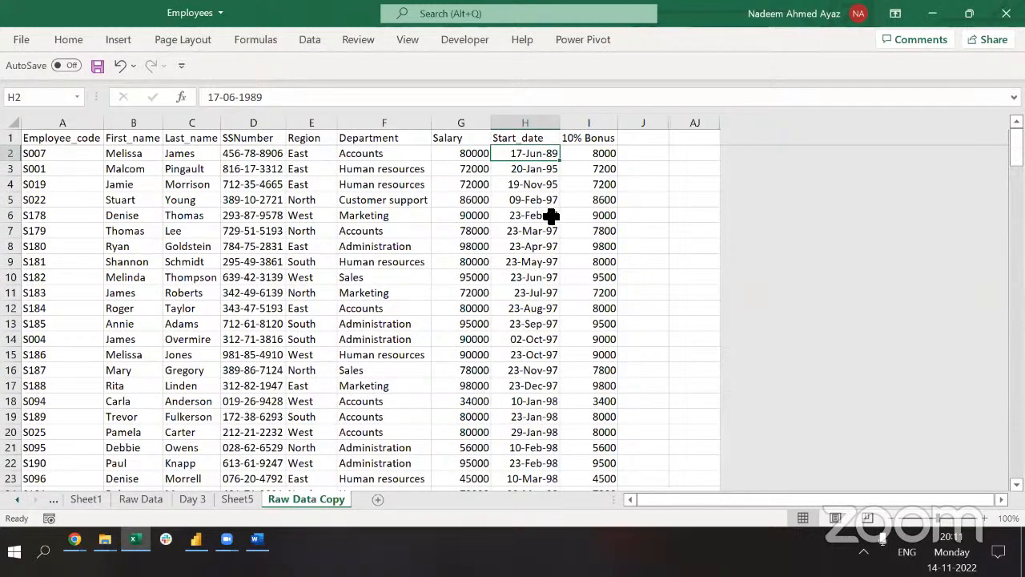
key("ctrl+Down")
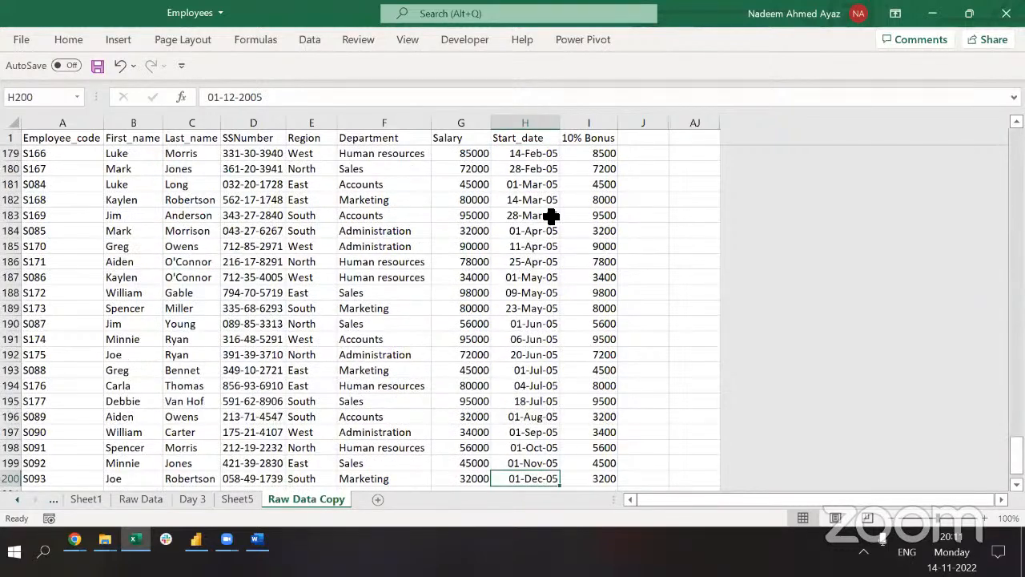
key("ctrl+Up")
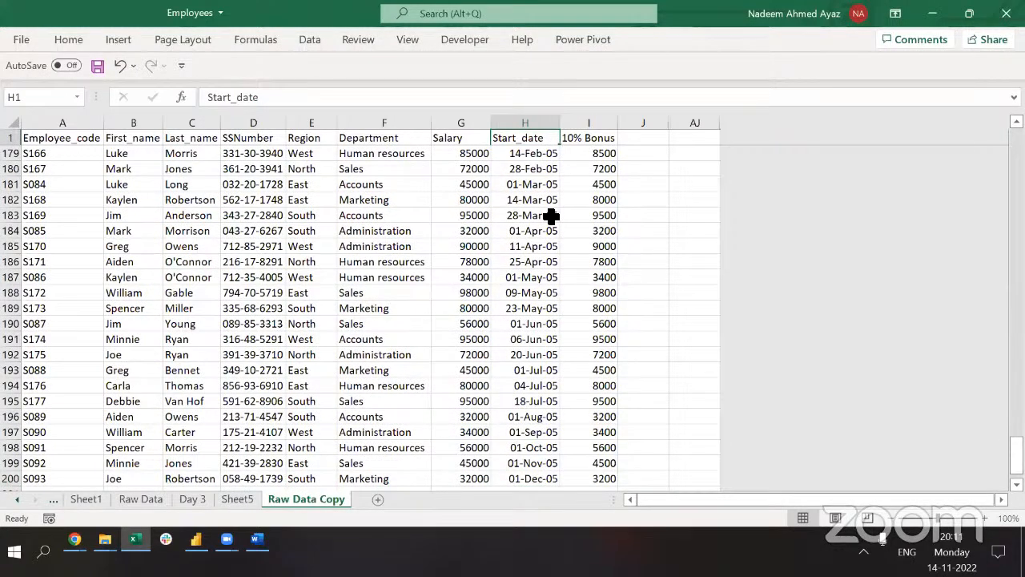
Review the first record of the date-sorted table by highlighting the whole of row 2.
key("Down")
key("Up")
key("Down")
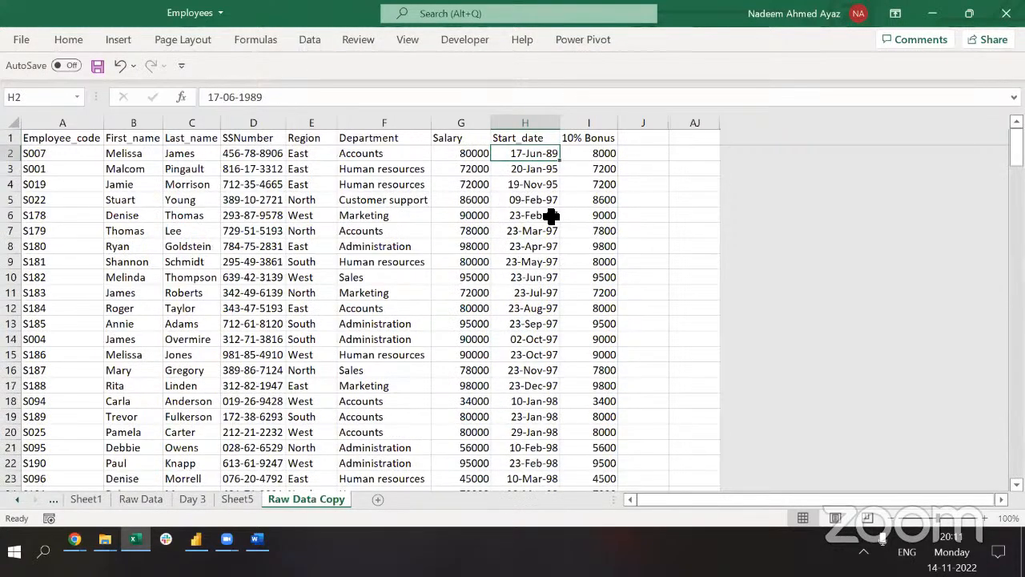
key("shift+space")
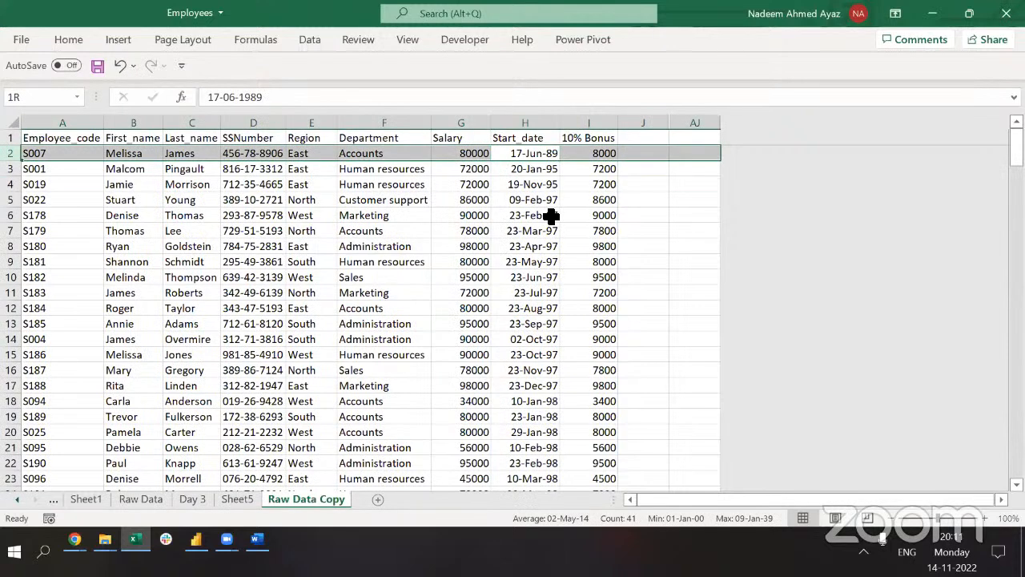
key("Left")
key("Left")
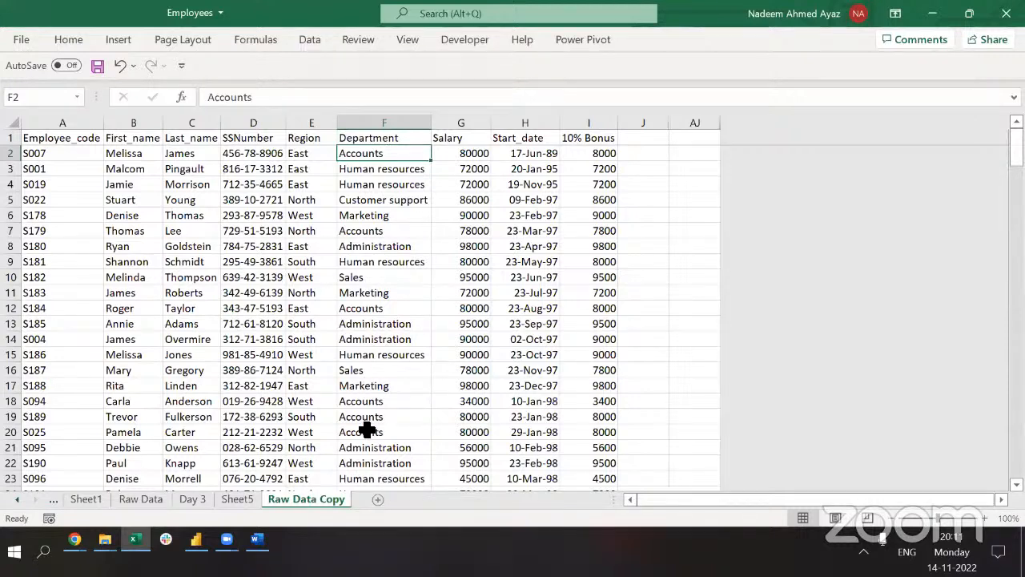
Sort the whole employee table on Raw Data Copy by Department, from A to Z, with headers.
key("Up")
key("Right")
key("Right")
key("Right")
key("ctrl+shift+Down")
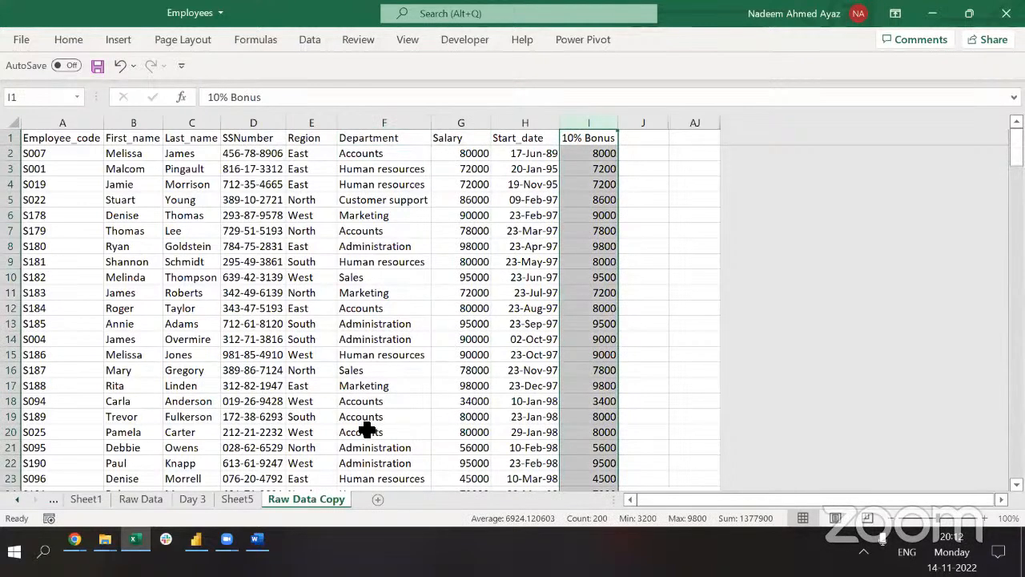
key("ctrl+shift+Left")
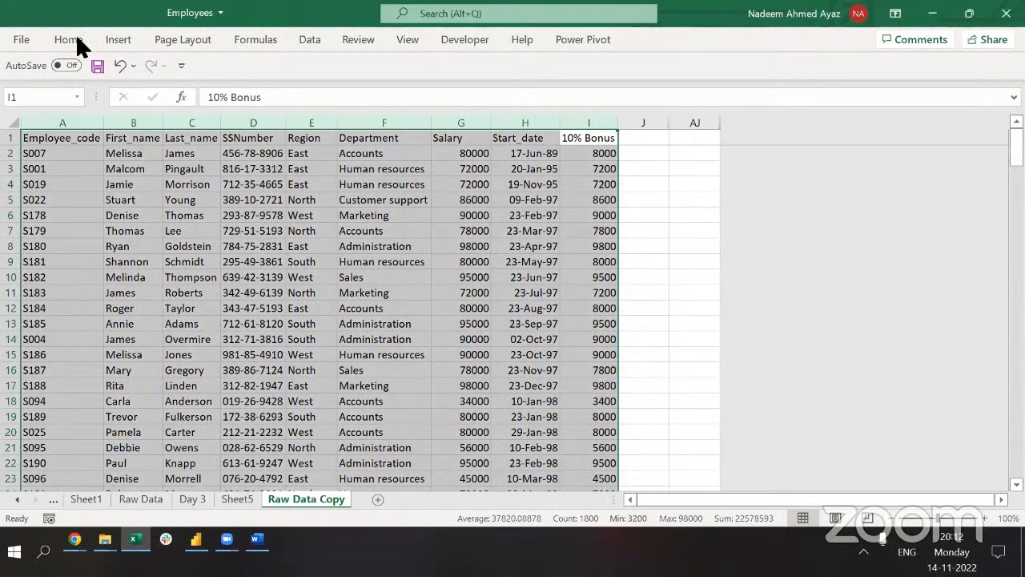
left_click(77, 40)
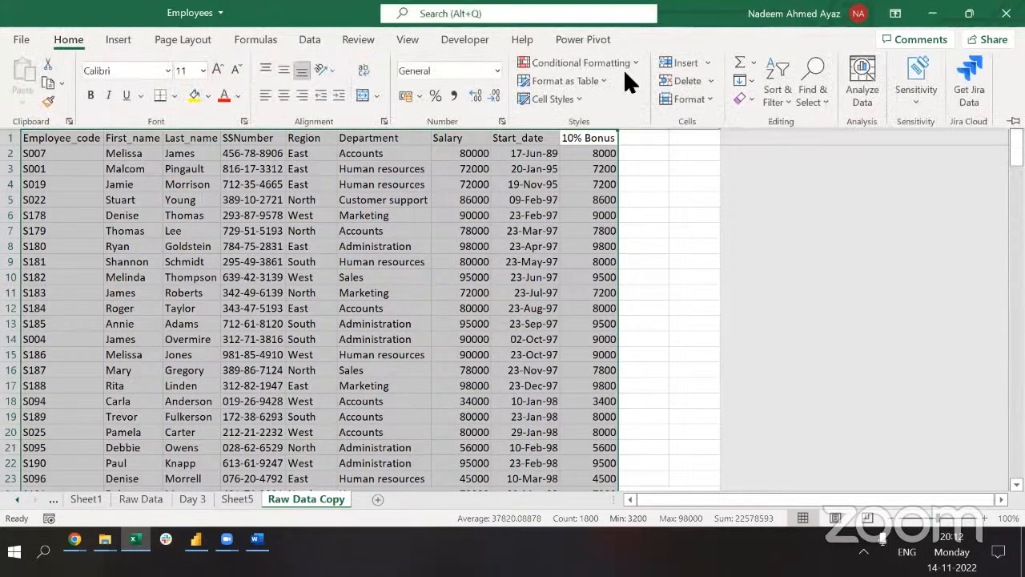
left_click(772, 86)
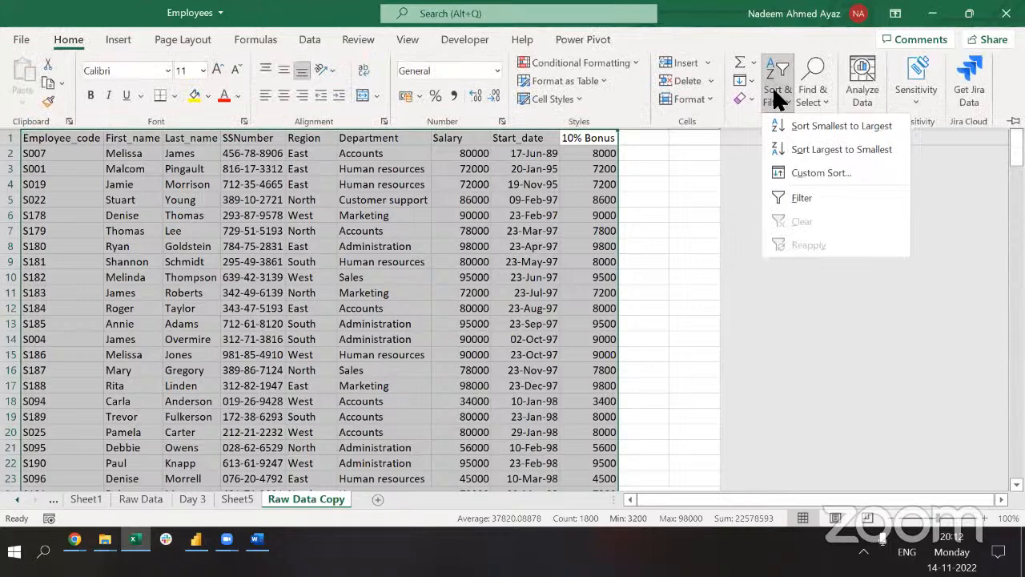
left_click(789, 164)
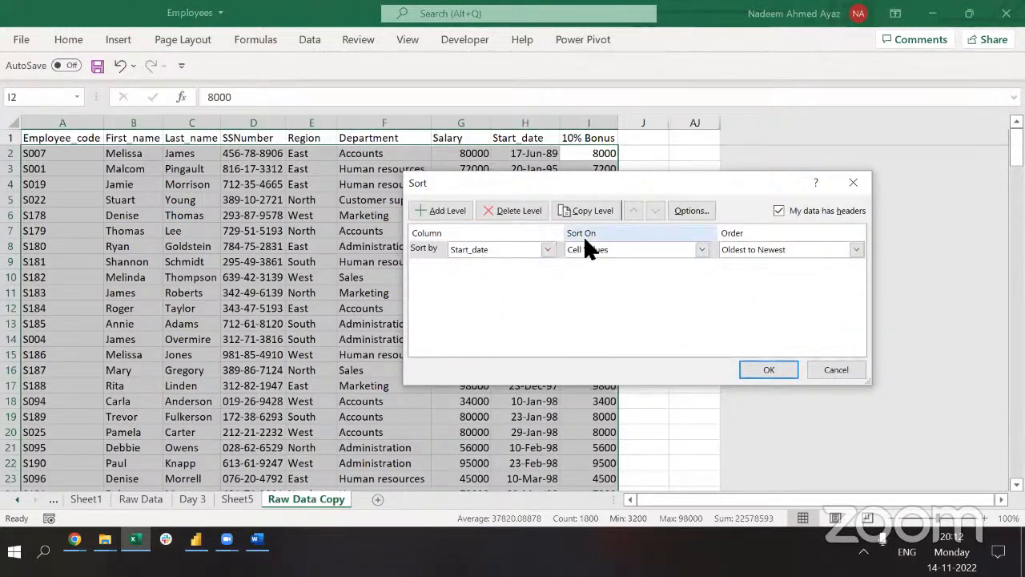
left_click(482, 247)
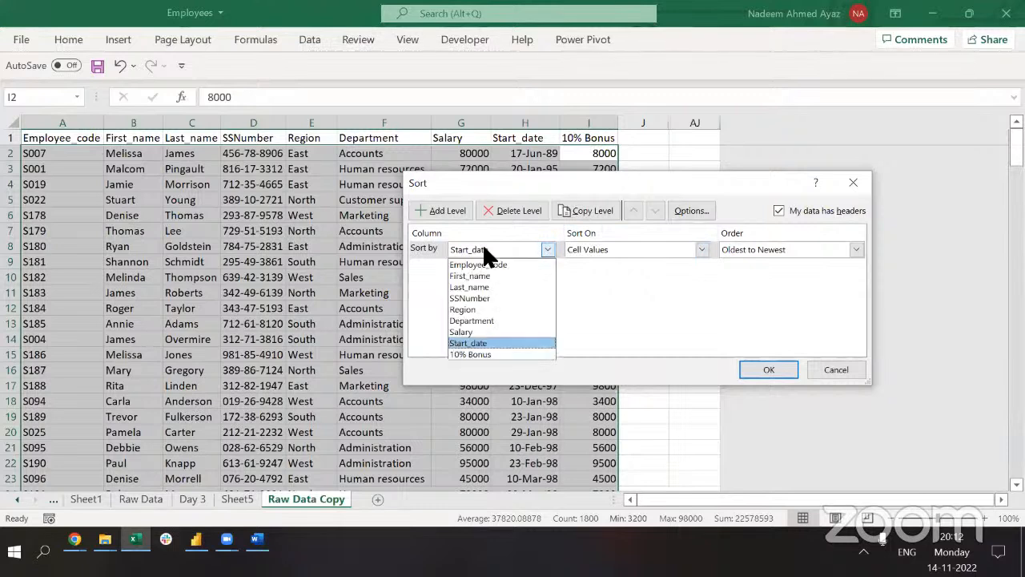
left_click(480, 321)
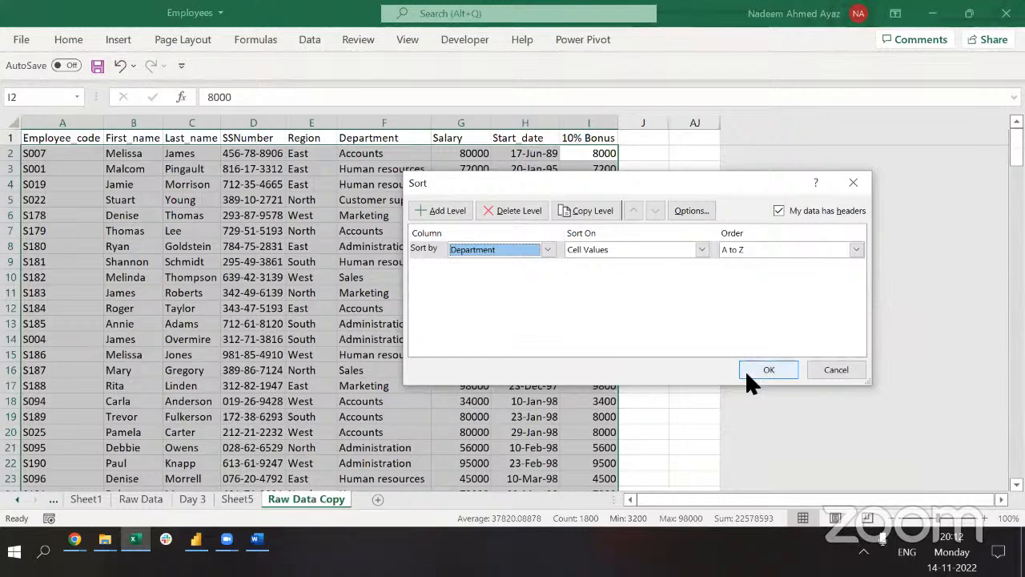
left_click(767, 370)
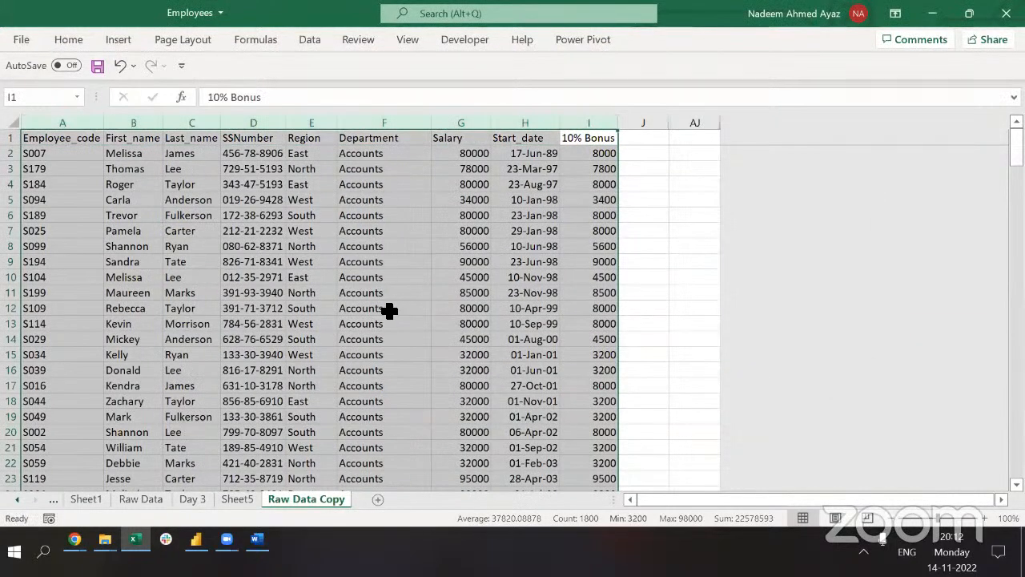
Examine the sorted Department column to locate where the Accounts rows end and Administration begins, highlighting the last Accounts rows.
left_click(370, 160)
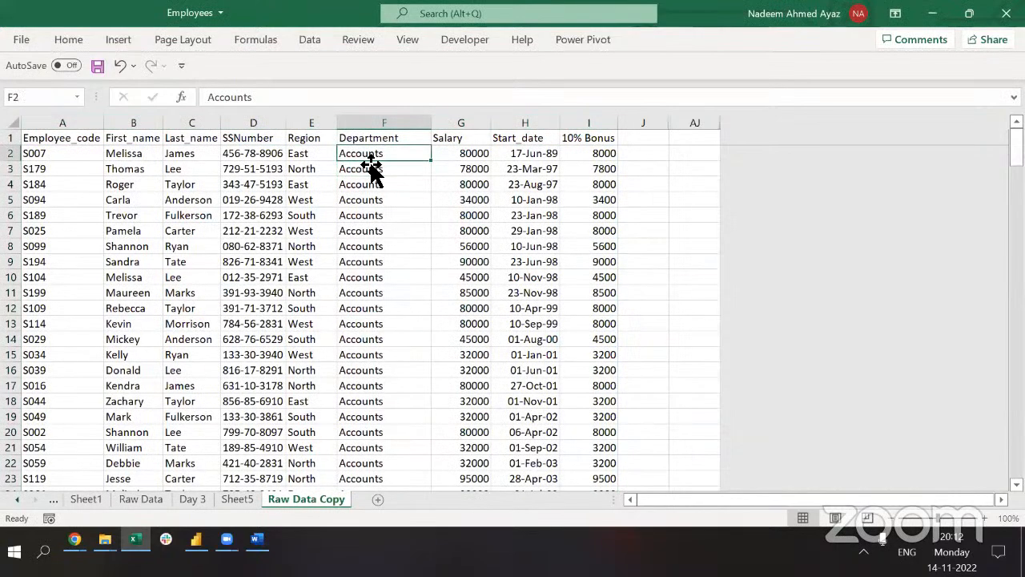
key("shift+Page_Down")
key("shift+Page_Down")
key("shift+Up")
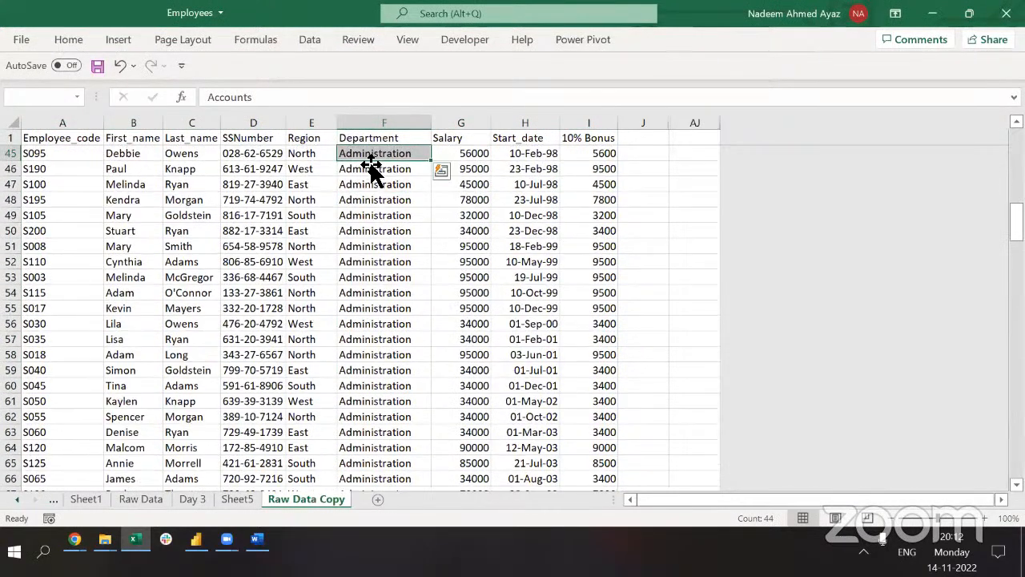
key("shift+Up")
key("shift+Up")
key("shift+Up")
key("shift+Up")
key("shift+Up")
key("shift+Up")
key("shift+Up")
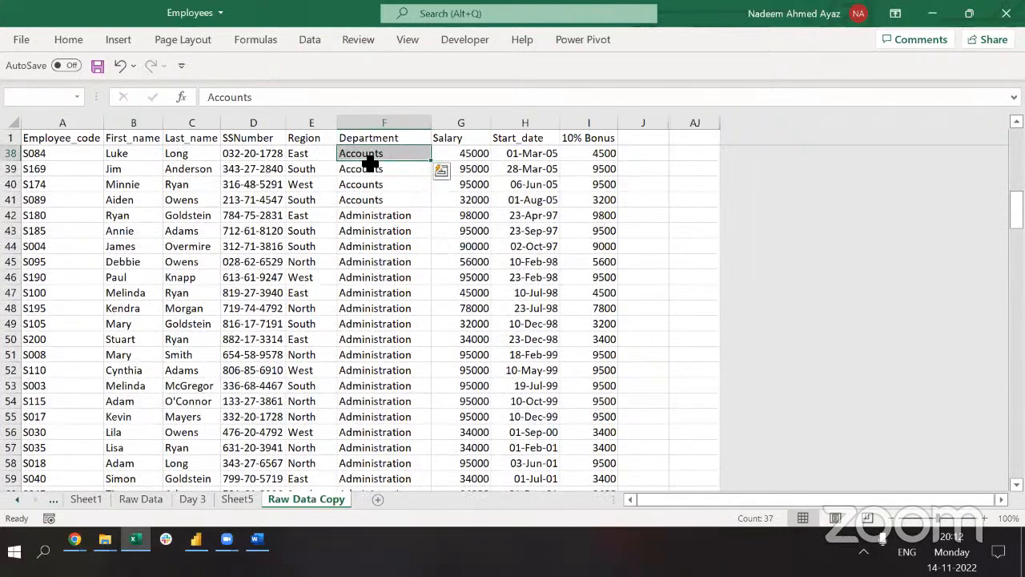
key("shift+Down")
key("shift+Down")
key("shift+Down")
key("shift+space")
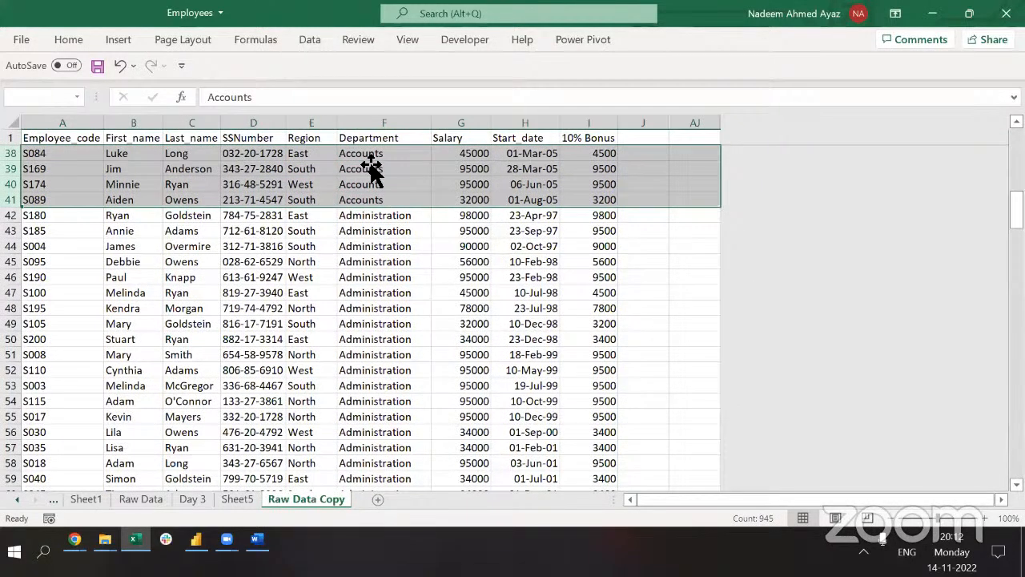
Insert a blank row 42 between the last Accounts record and the first Administration record.
key("Down")
key("Down")
key("Page_Down")
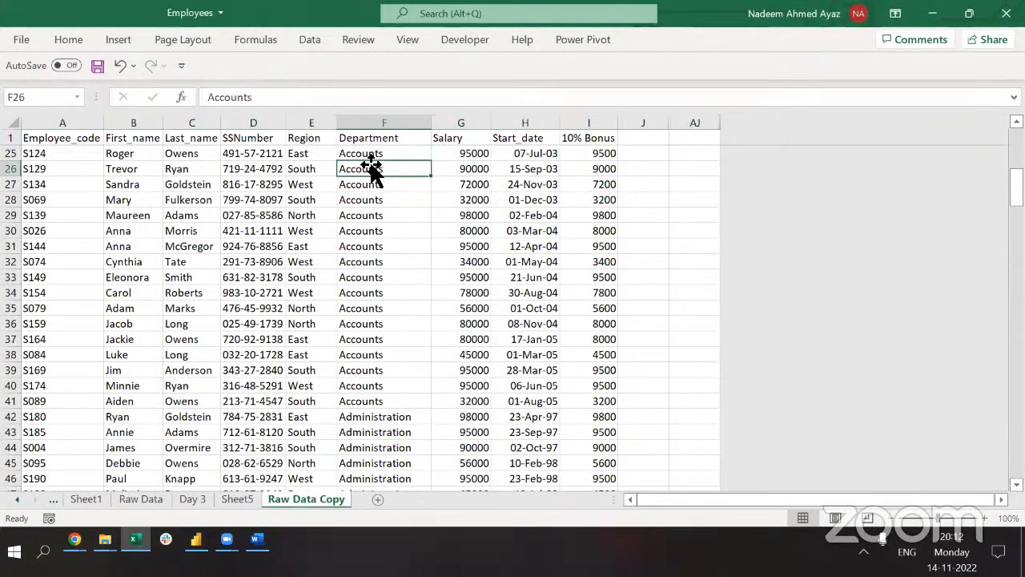
key("Down")
key("Down")
key("Down")
key("Down")
key("Down")
key("Down")
key("Down")
key("Down")
key("Down")
key("Down")
key("Down")
key("Down")
key("Down")
key("Down")
key("Down")
key("Down")
key("shift+space")
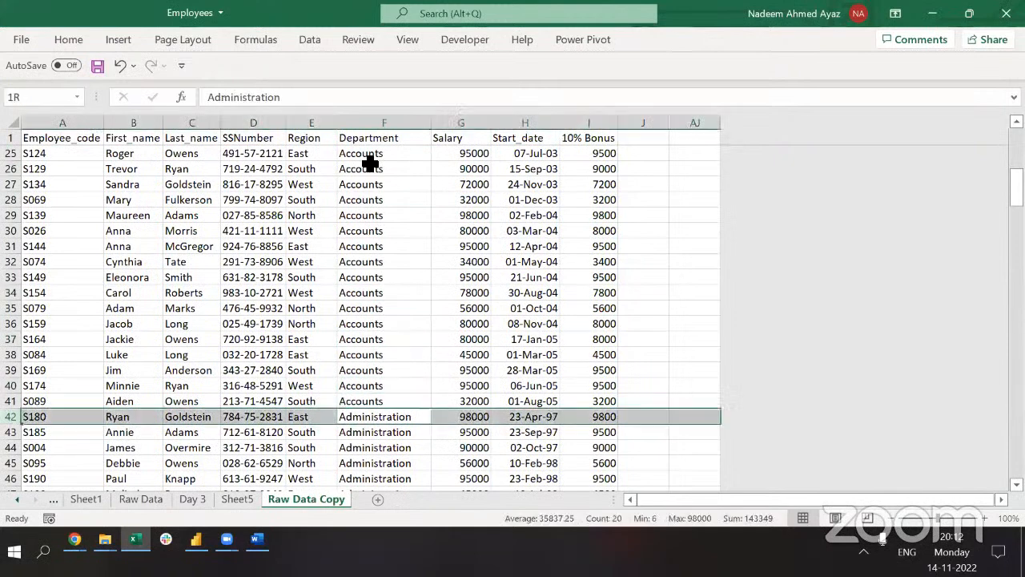
key("ctrl+shift+plus")
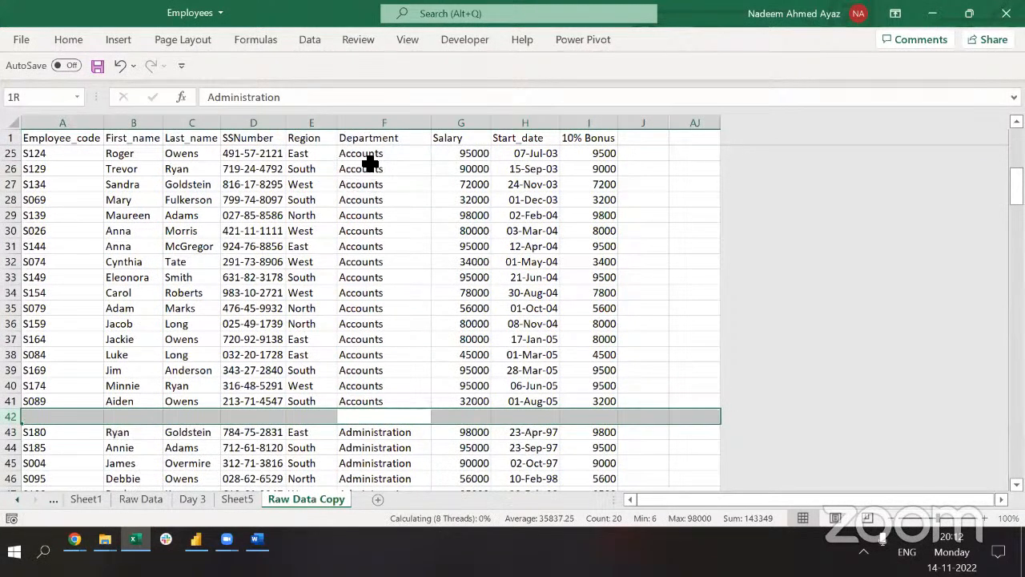
Search the Department cells below the blank row for "Accounts", using the department name copied from F41.
key("Up")
key("ctrl+c")
key("Down")
key("Down")
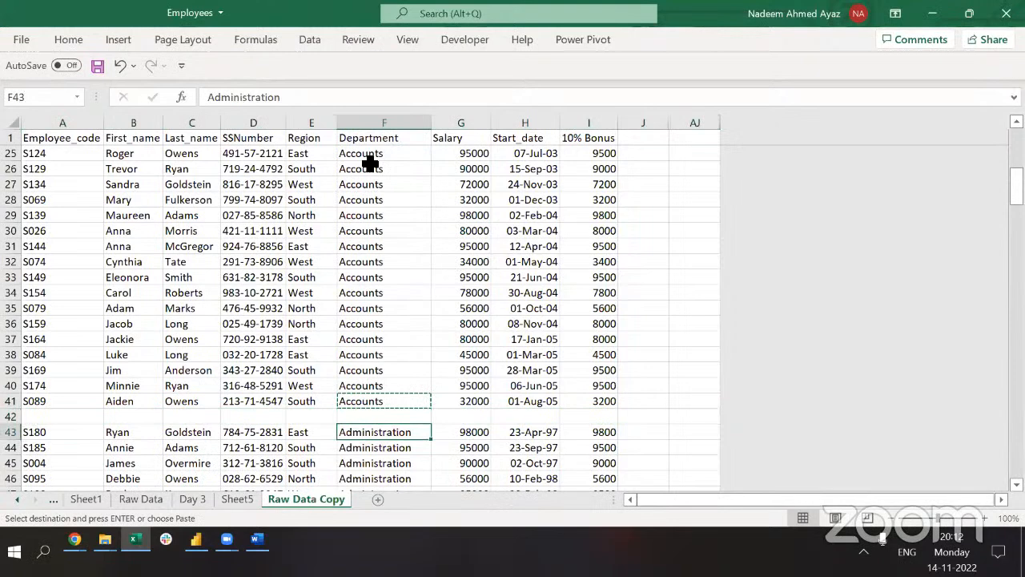
key("ctrl+shift+Down")
key("ctrl+f")
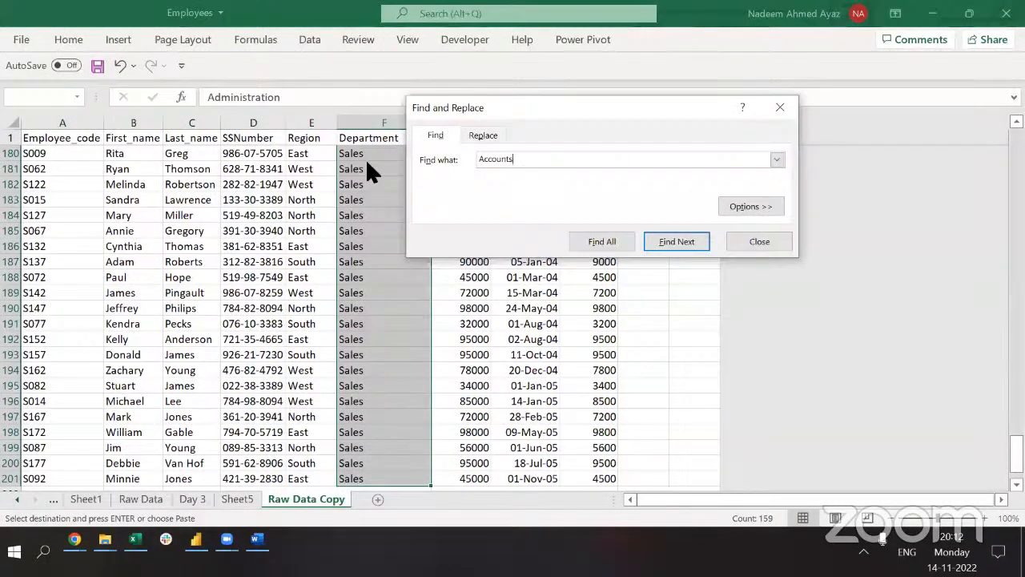
key("Return")
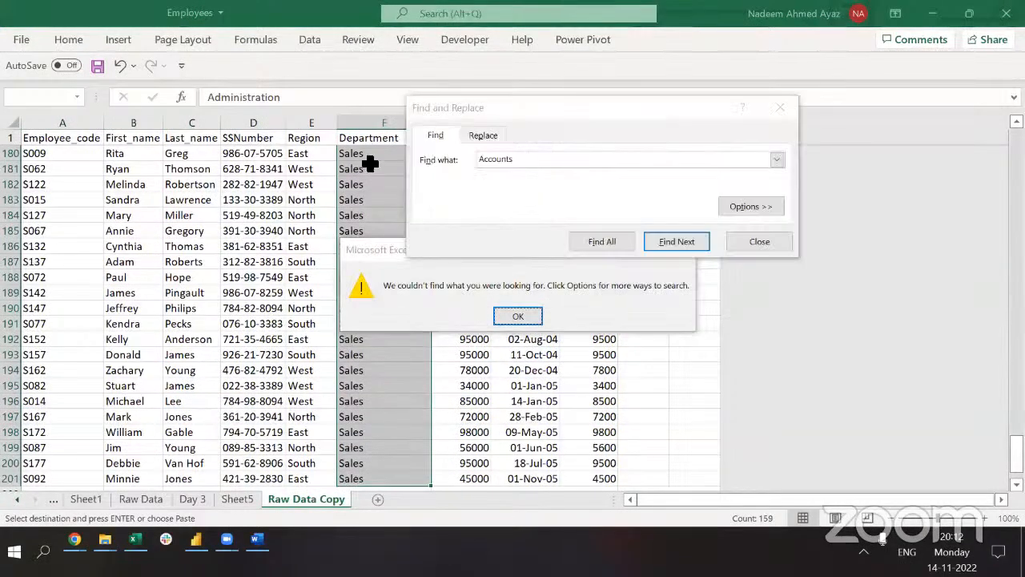
key("Return")
key("Escape")
key("Up")
key("Up")
key("Up")
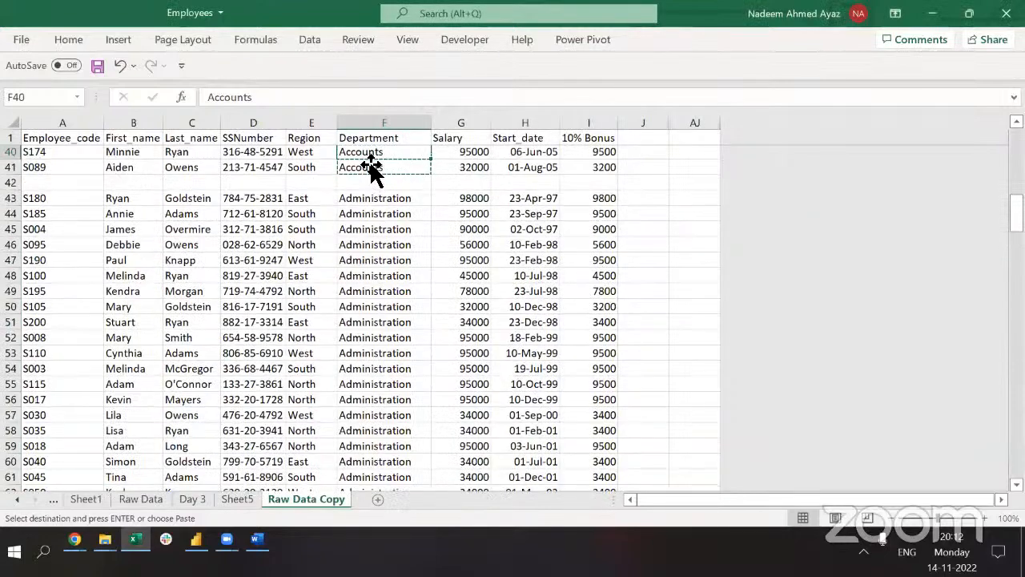
Delete the blank row 42 separating the Accounts and Administration records.
key("Down")
key("Down")
key("shift+space")
key("Escape")
key("ctrl+minus")
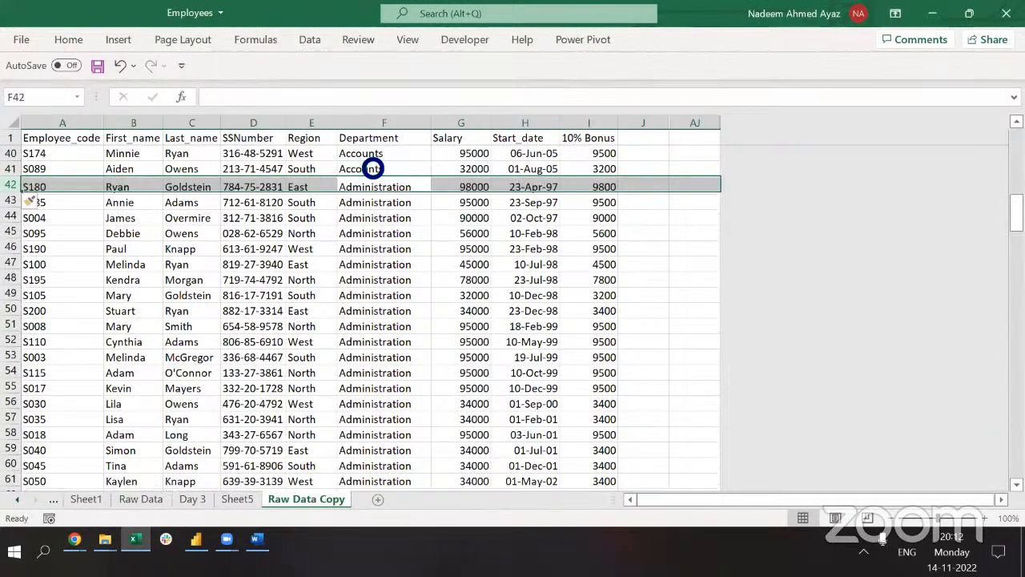
Select the Employee_code column from its header in A1 down to the last employee.
key("ctrl+Down")
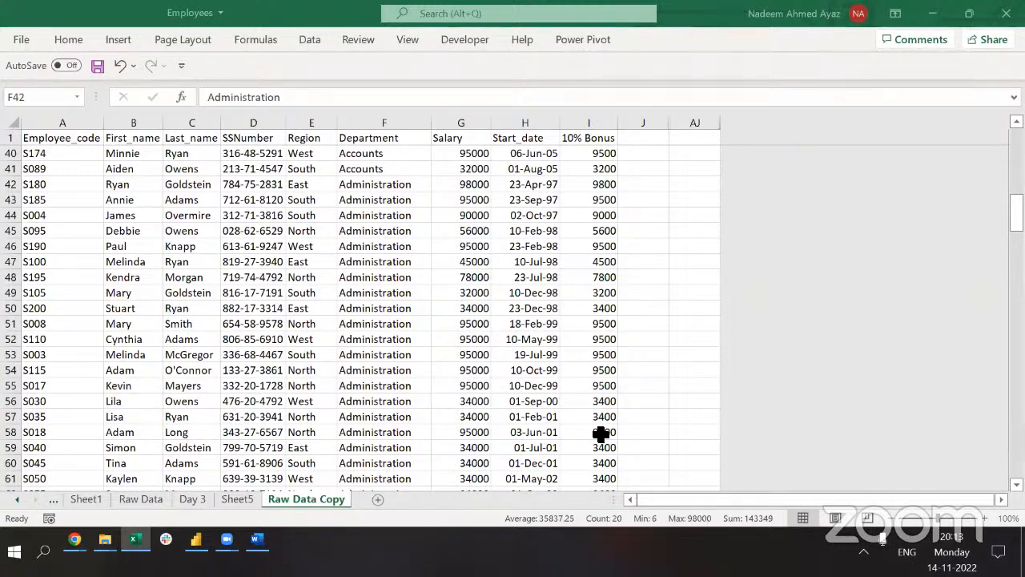
left_click(443, 293)
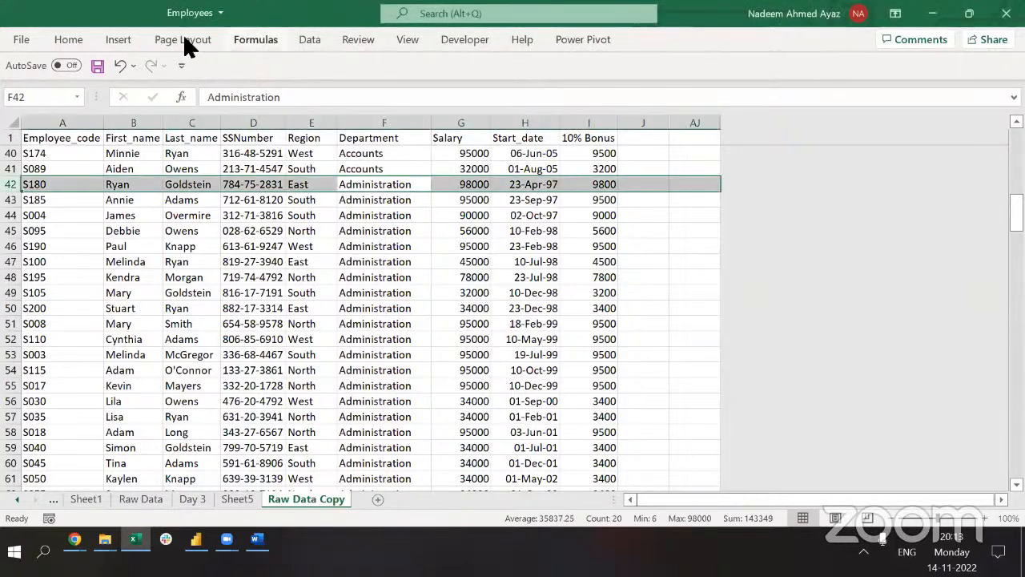
left_click(116, 66)
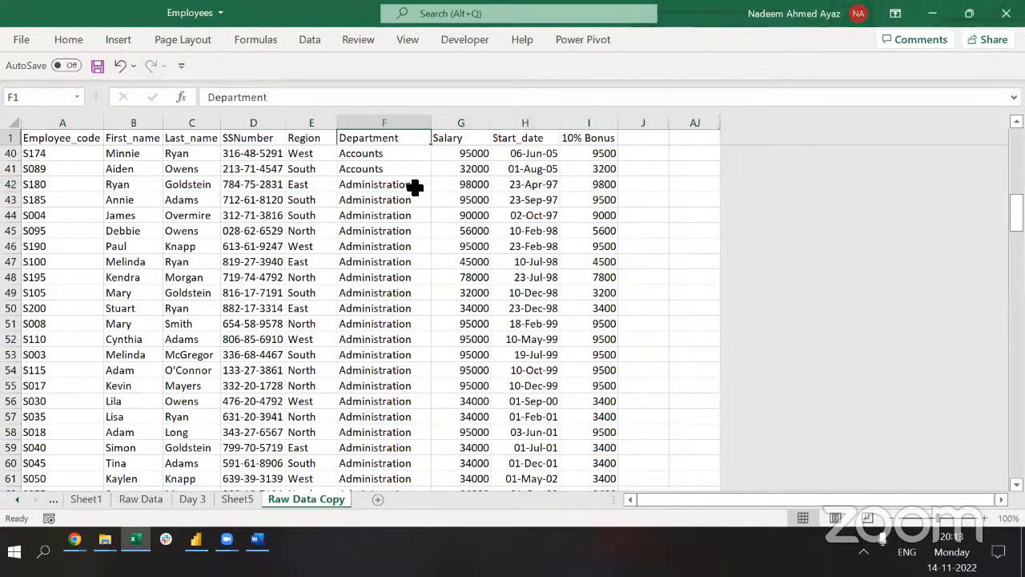
key("Down")
key("Left")
key("Left")
key("Left")
key("Left")
key("Left")
key("Up")
key("ctrl+shift+Down")
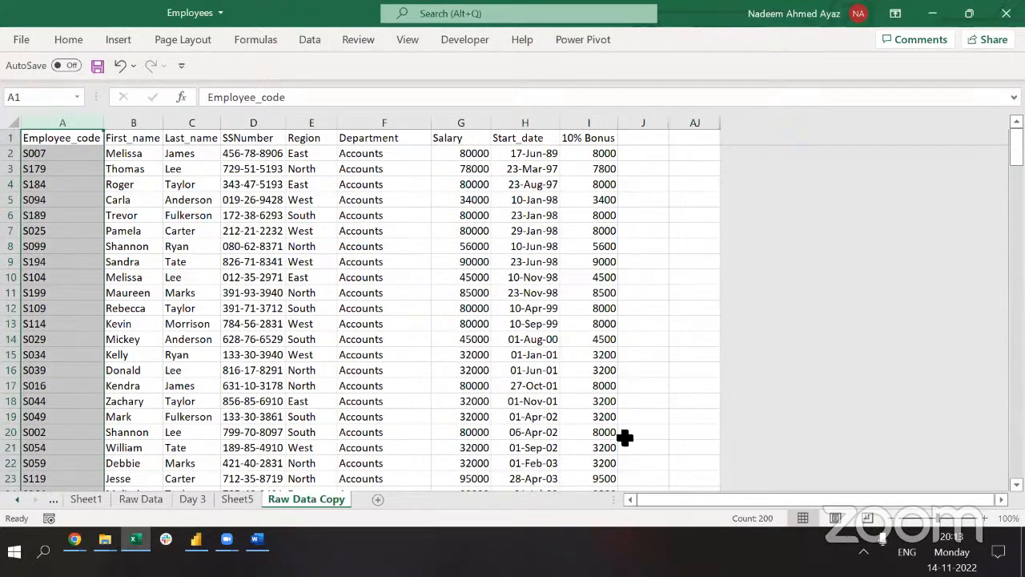
left_click(541, 428)
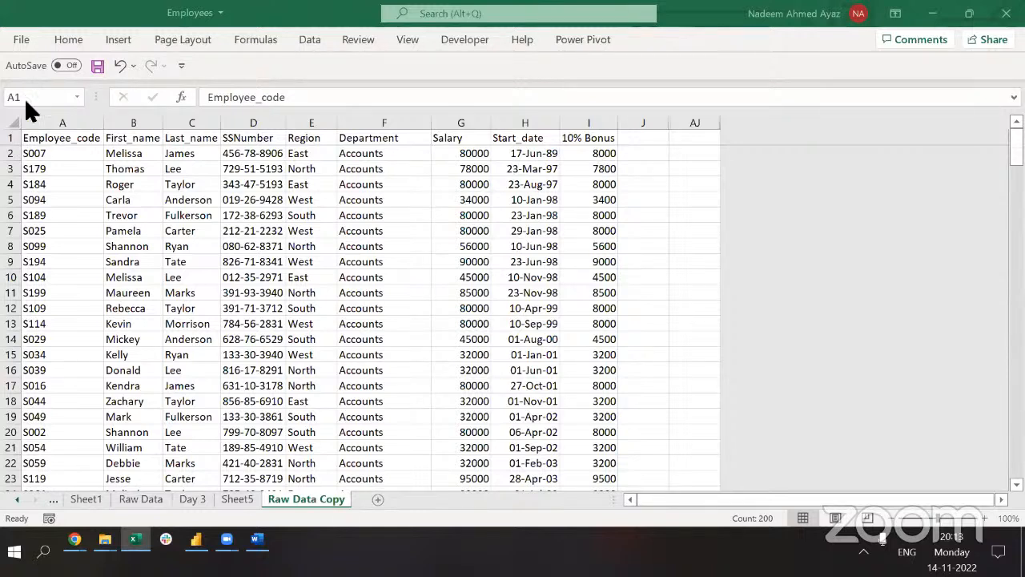
left_click(41, 150)
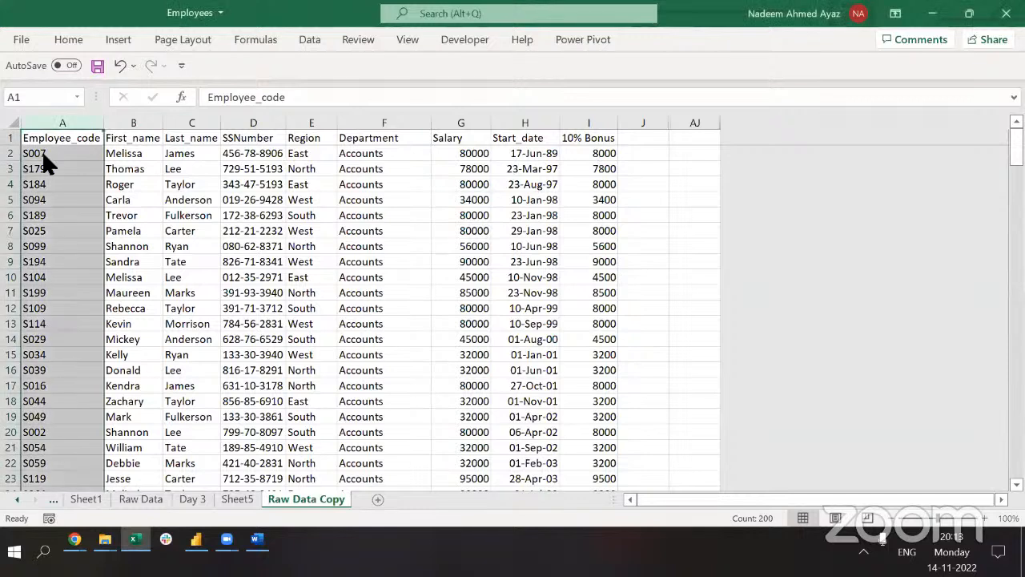
key("Up")
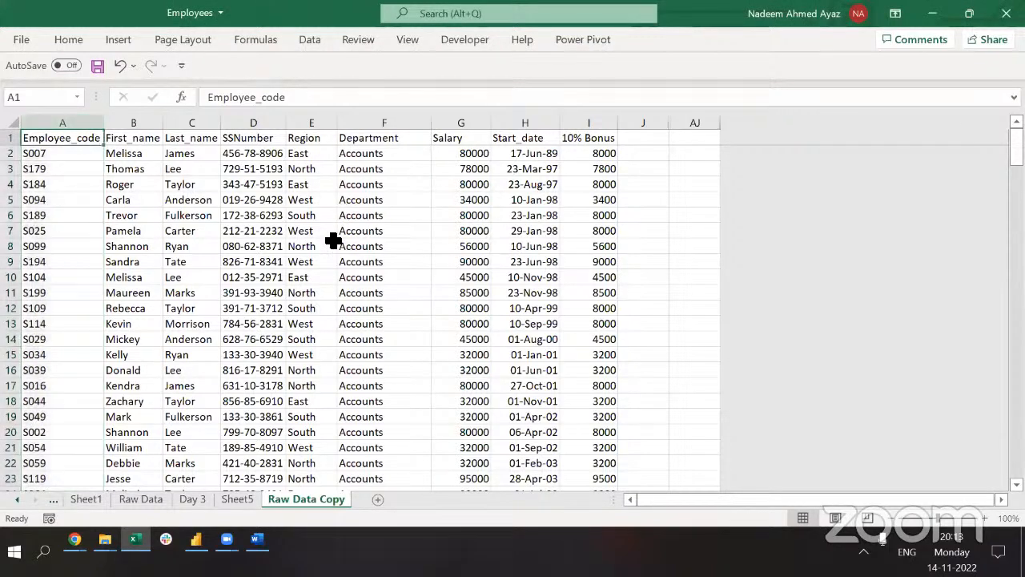
key("ctrl+Right")
key("Down")
key("alt+Tab")
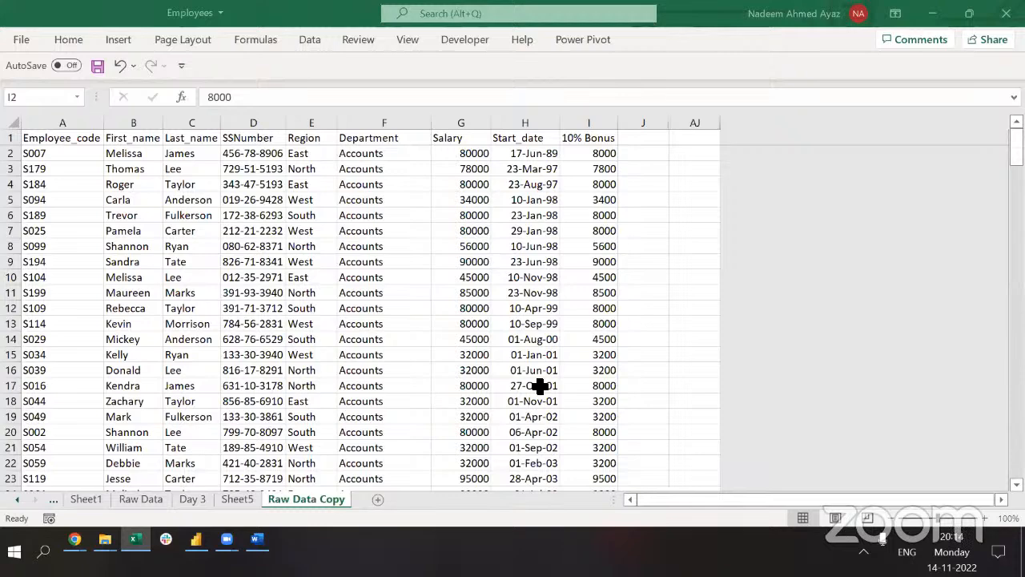
key("alt+Tab")
key("Up")
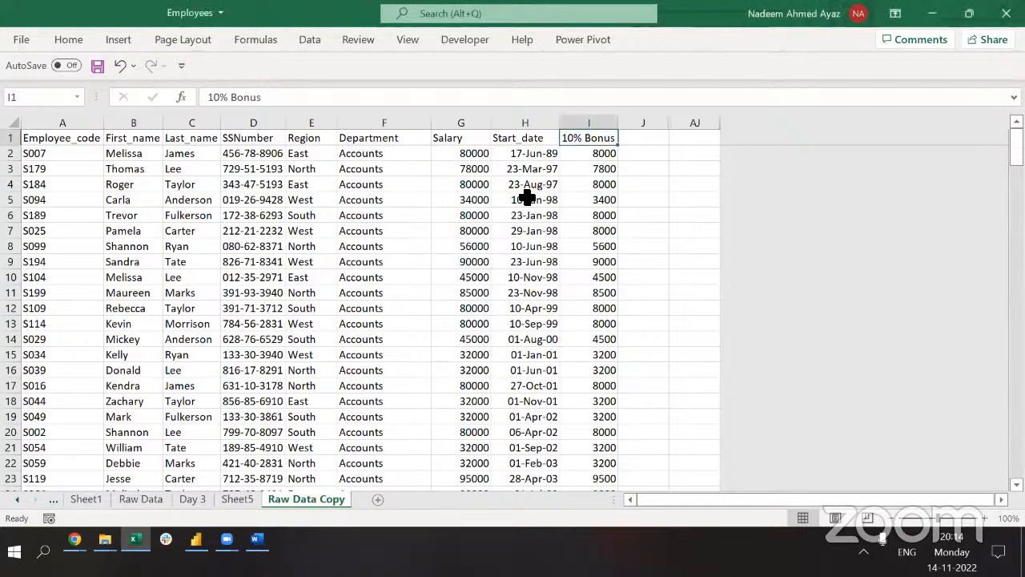
key("Home")
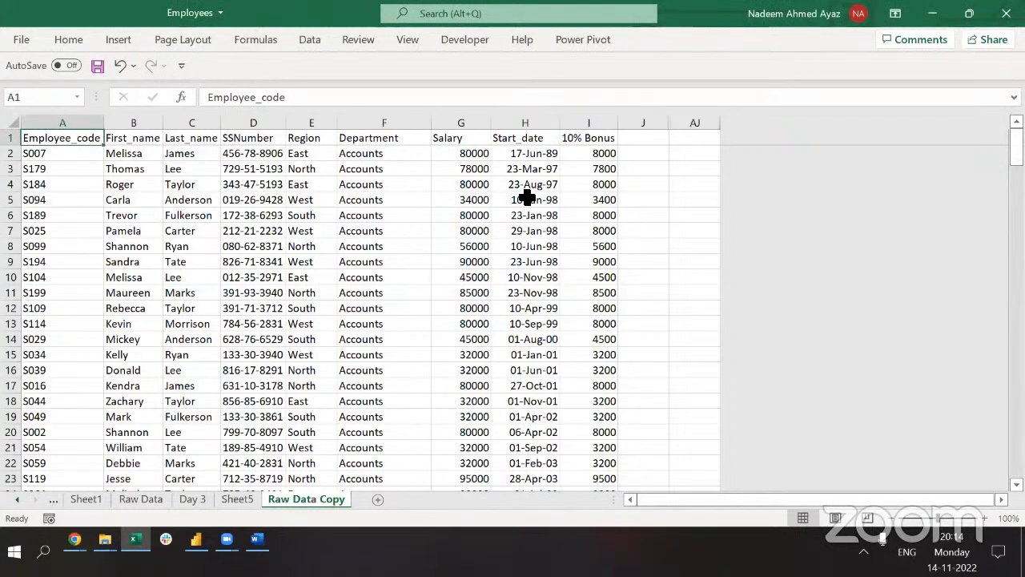
Undo the row deletion, the row insertion and the Department sort on Raw Data Copy.
key("ctrl+z")
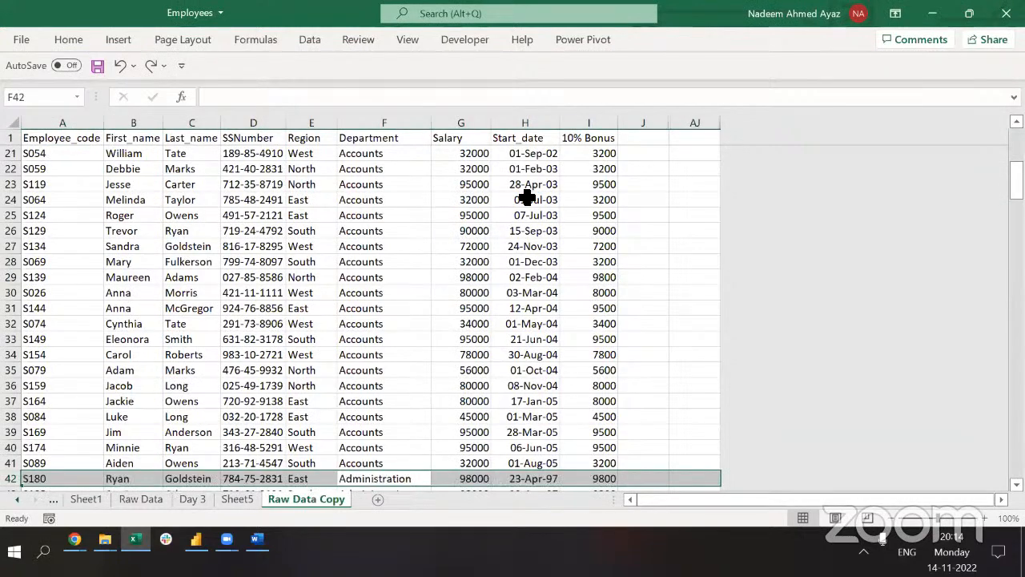
key("ctrl+z")
key("ctrl+z")
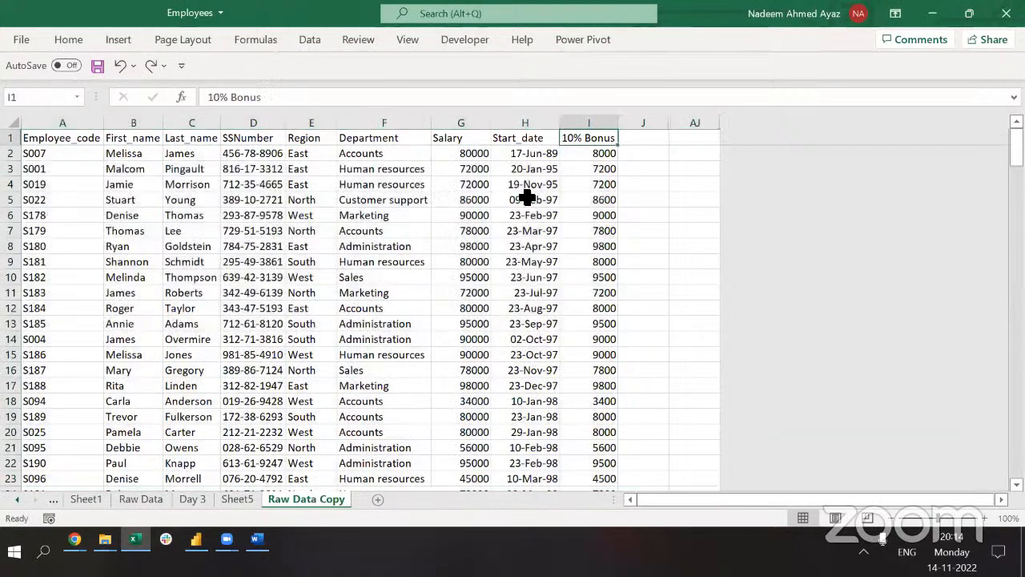
Examine the order of the entries in the Department column of Raw Data Copy.
key("Down")
key("Down")
key("ctrl+Up")
key("ctrl+Left")
key("ctrl+Right")
left_click_drag(367, 153, 362, 377)
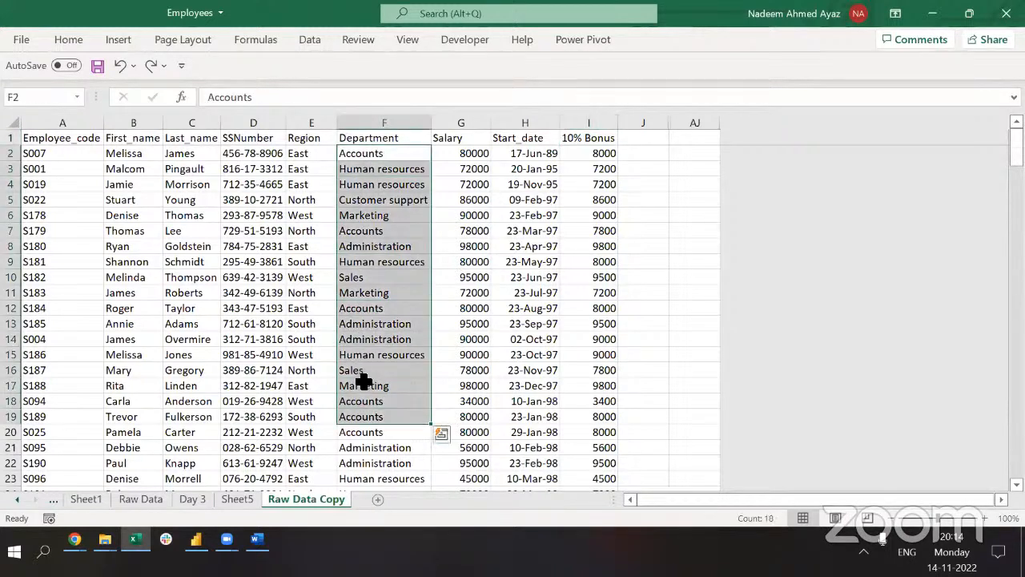
key("ctrl+q")
left_click(411, 210)
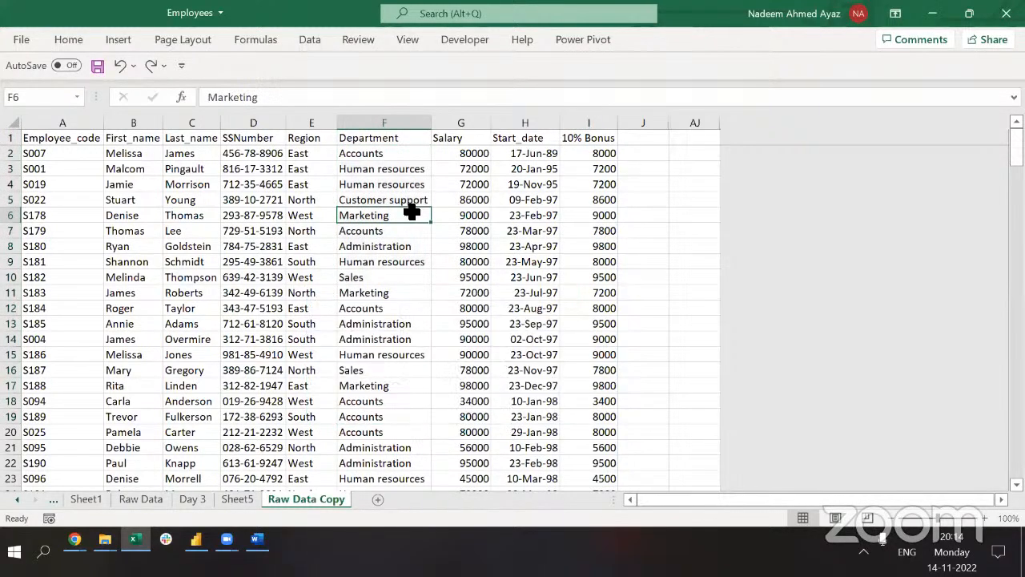
key("Up")
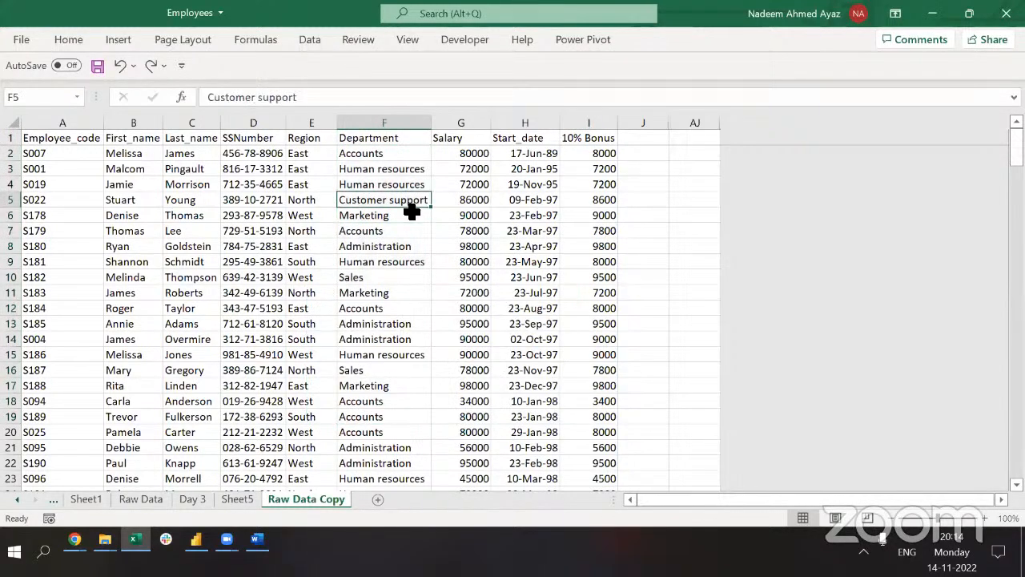
Select the Employee_code column from cell A1 down to the last employee record.
key("ctrl+Home")
key("ctrl+shift+Down")
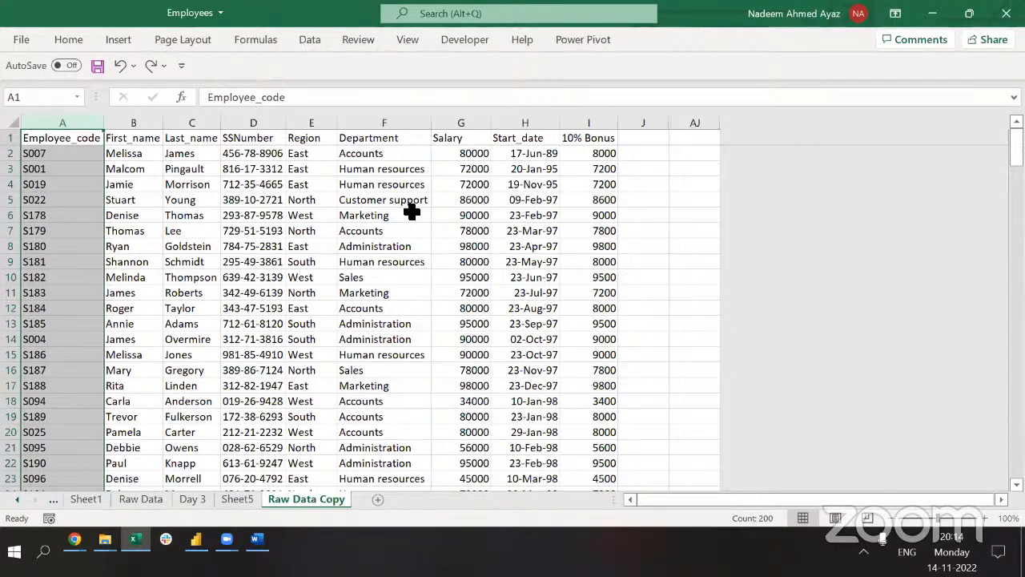
key("ctrl+shift+Right")
left_click(267, 257)
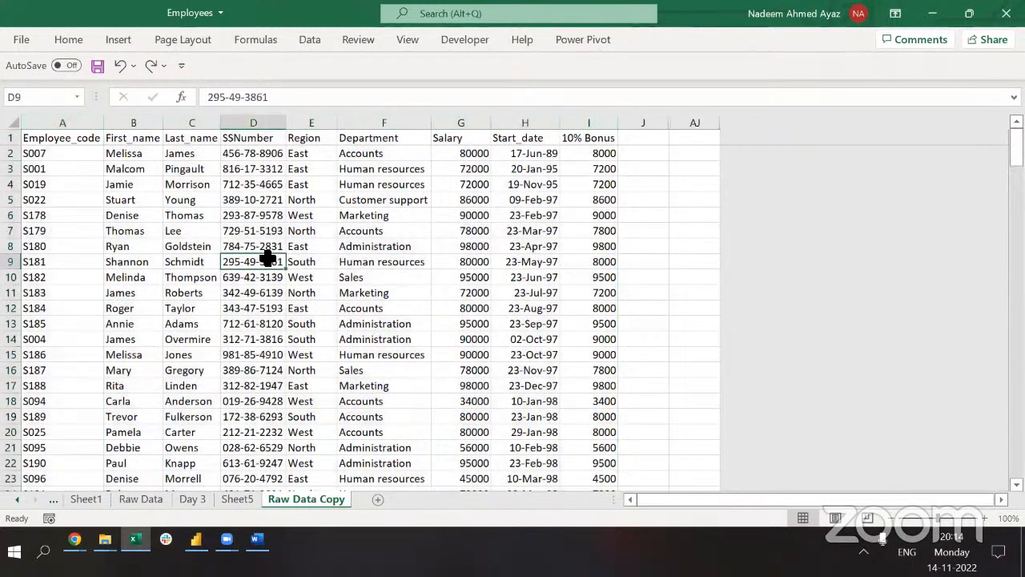
key("ctrl+Up")
key("ctrl+Left")
key("ctrl+shift+Down")
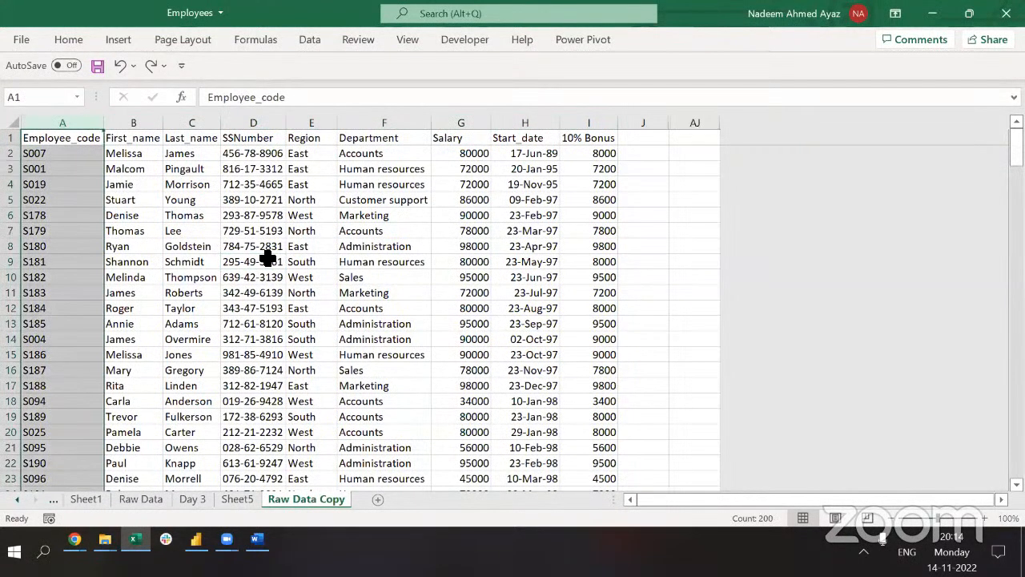
Open the Windows On-Screen Keyboard over the worksheet.
key("super")
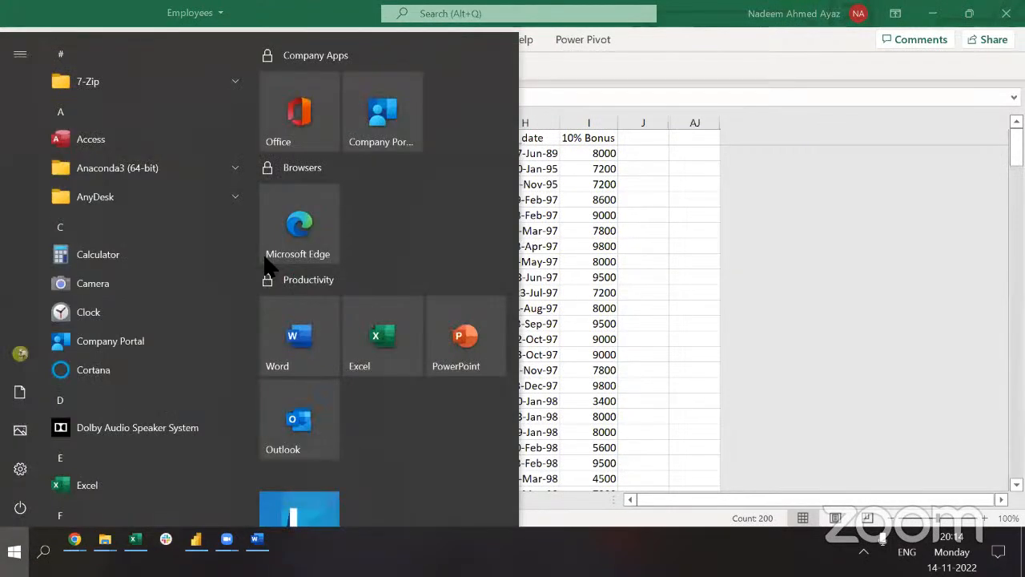
type("on")
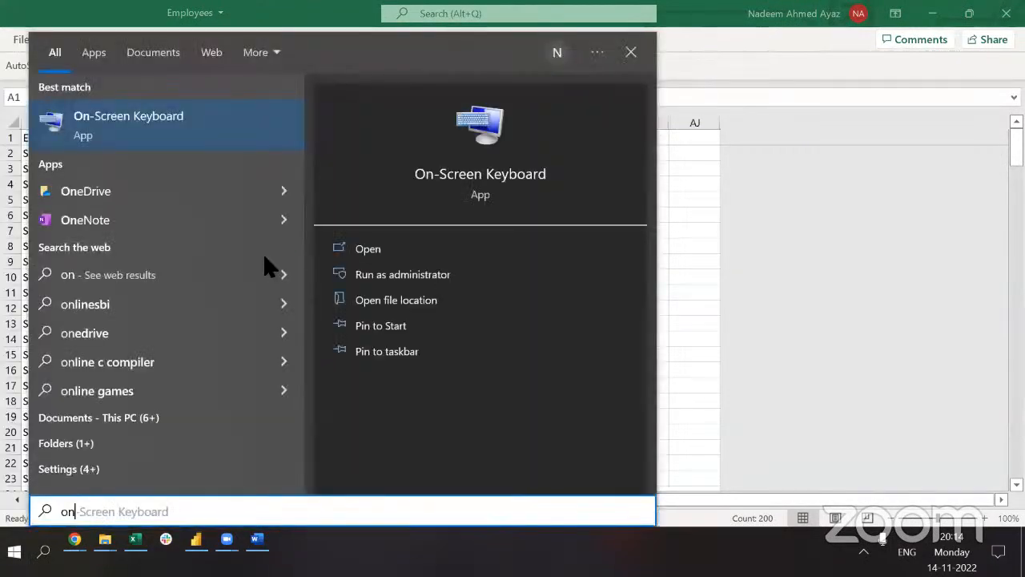
key("Return")
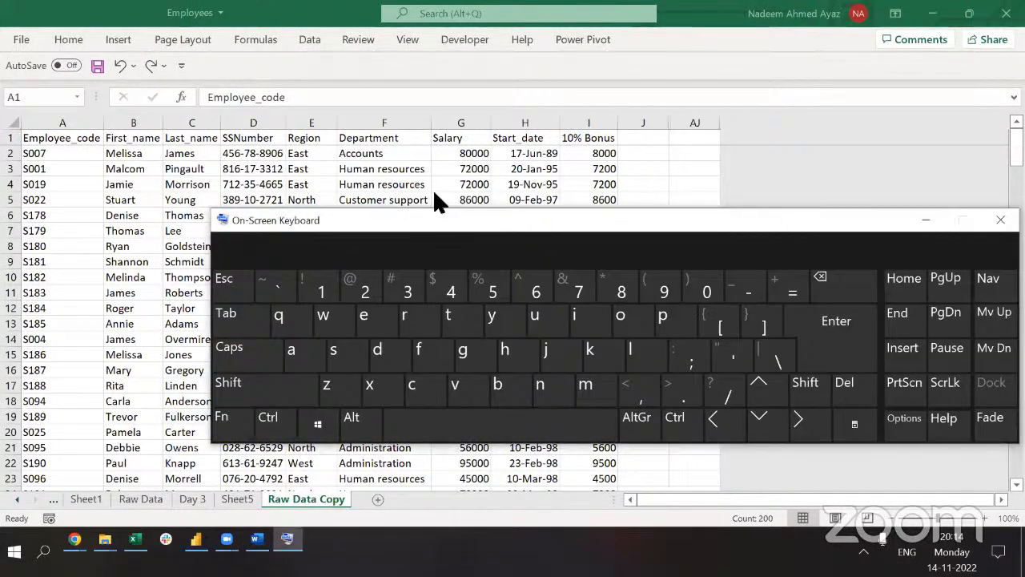
key("ctrl+space")
left_click(417, 230)
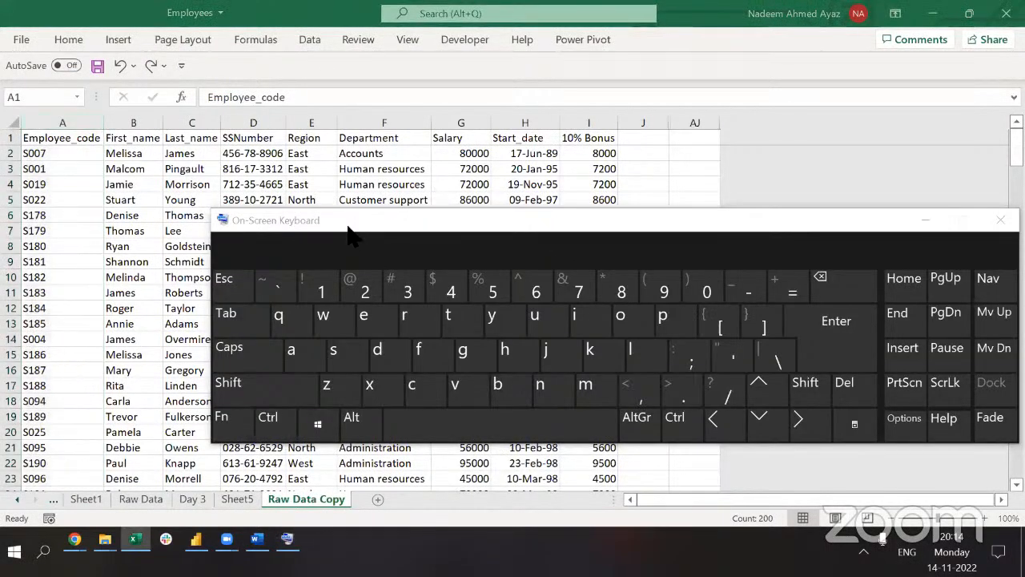
left_click(179, 222)
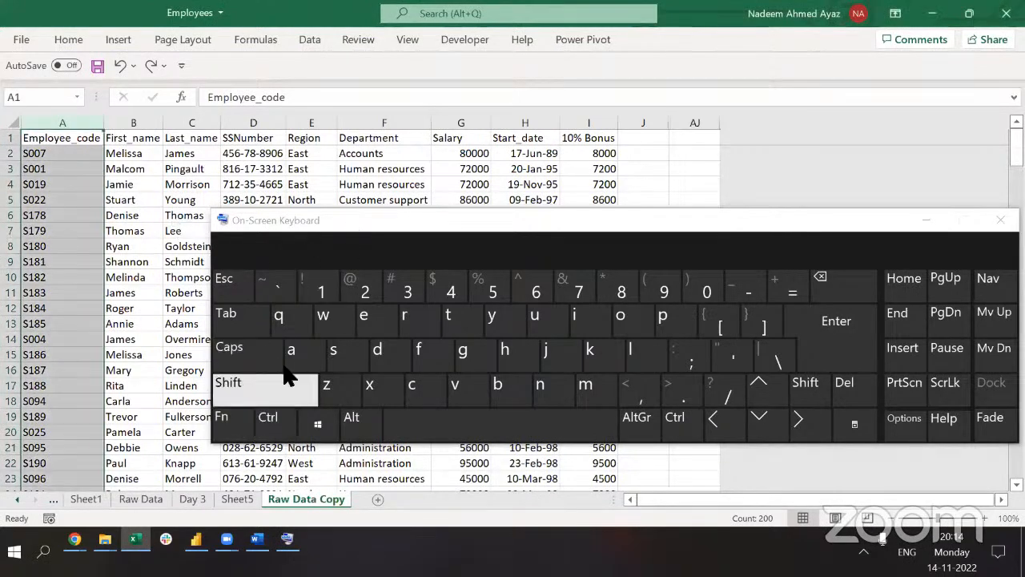
Select the whole employee table from A1 down to the last record and across to the 10% Bonus column.
left_click(770, 398)
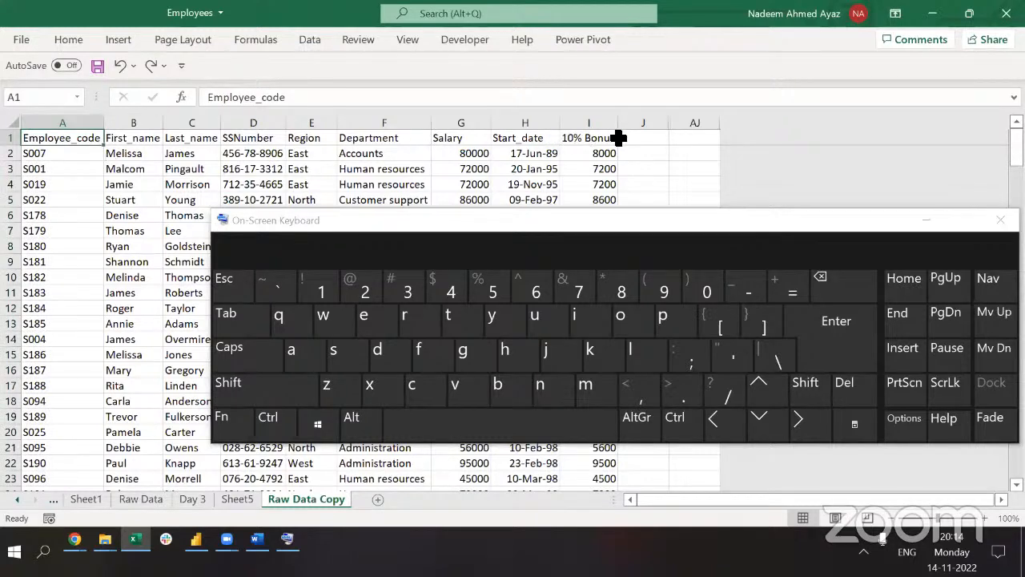
left_click(267, 417)
left_click(442, 418)
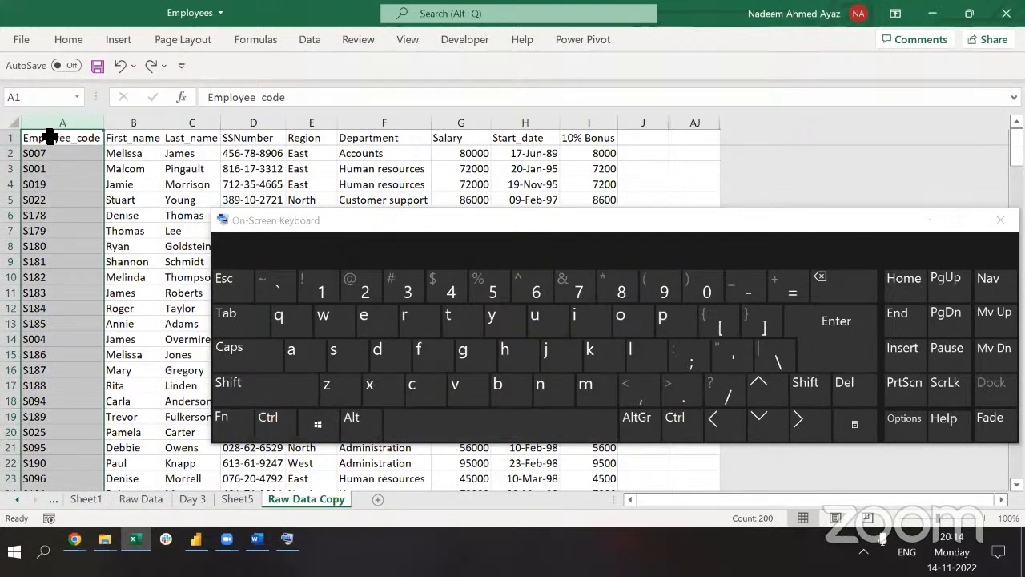
left_click(263, 417)
left_click(263, 393)
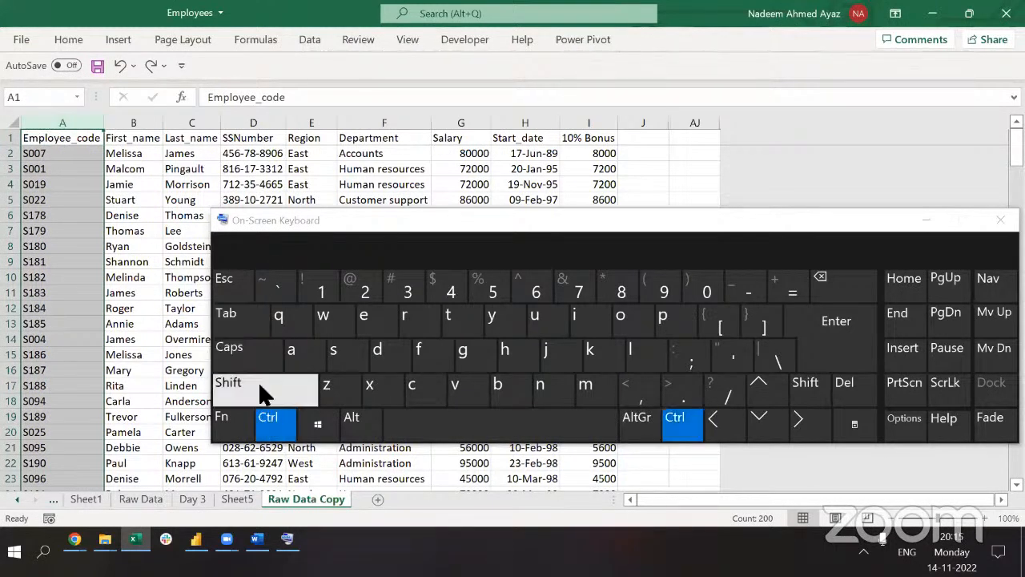
left_click(806, 417)
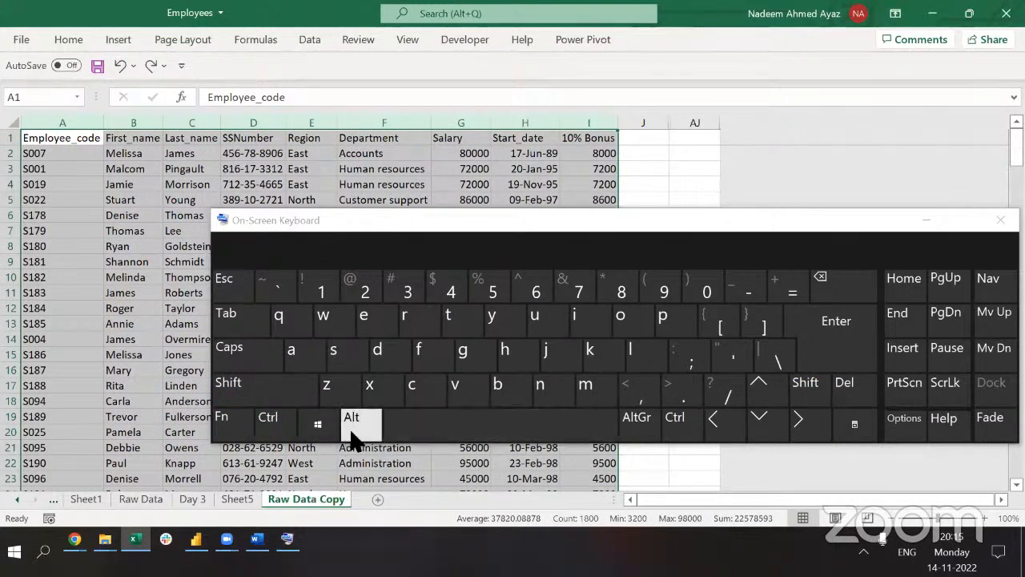
left_click(70, 37)
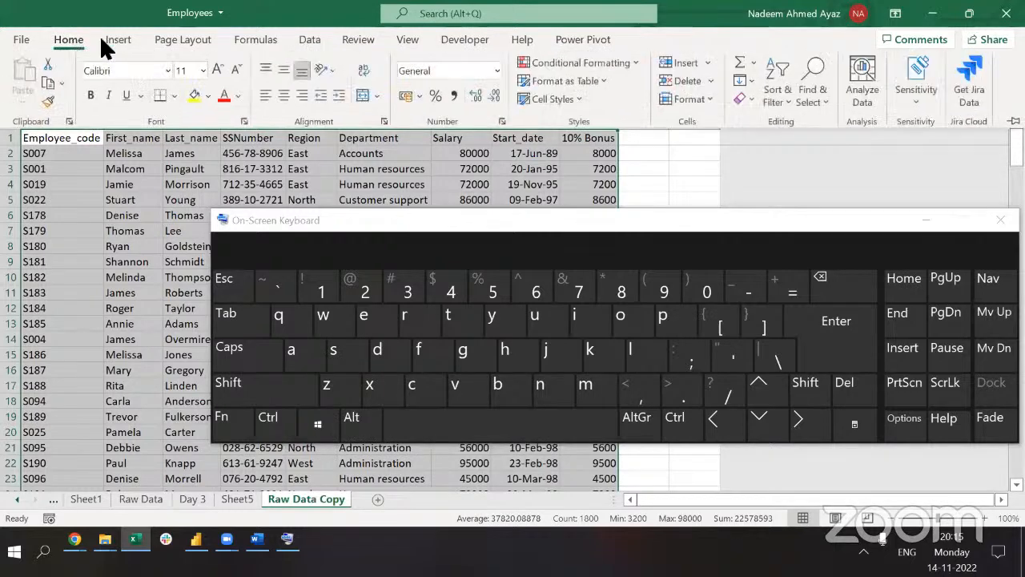
left_click(780, 99)
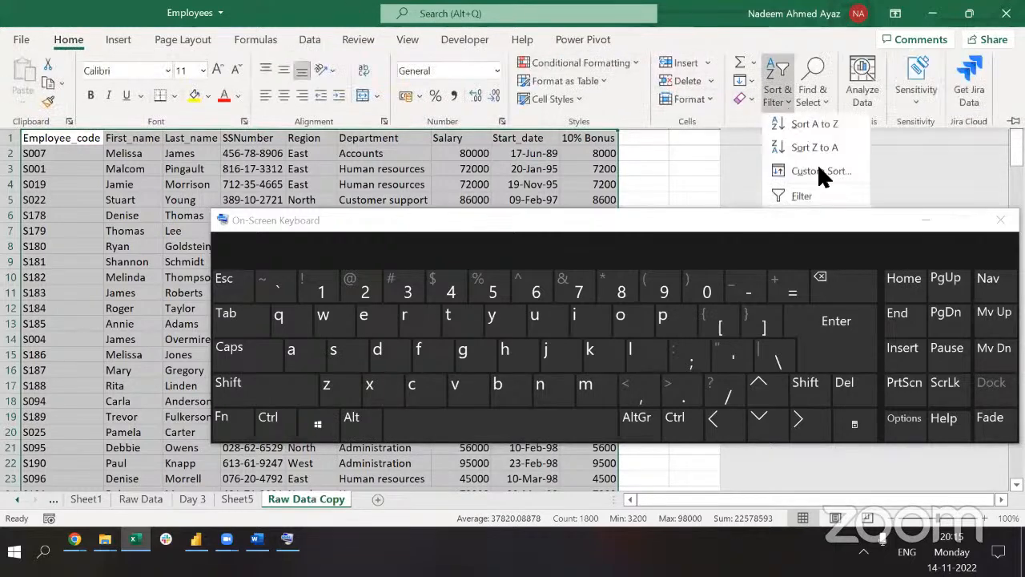
left_click(431, 228)
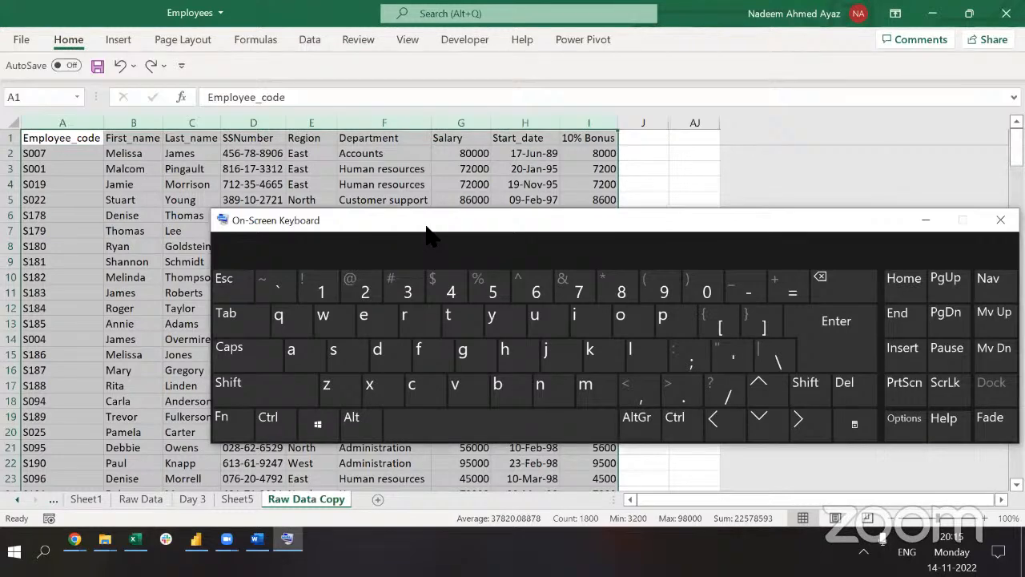
Open the Sort dialog for the selected employee table and minimise the On-Screen Keyboard.
left_click(138, 188)
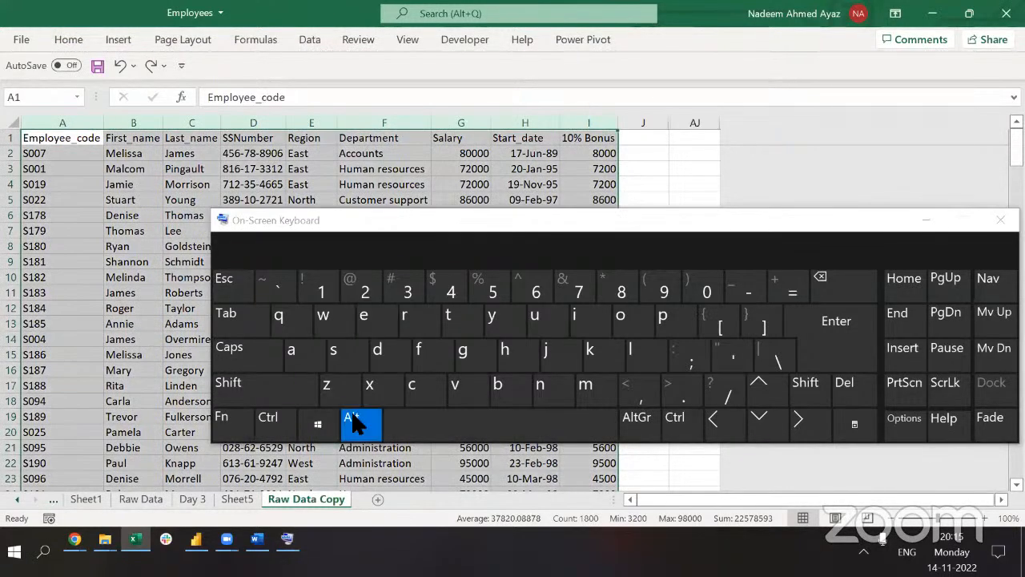
left_click(381, 358)
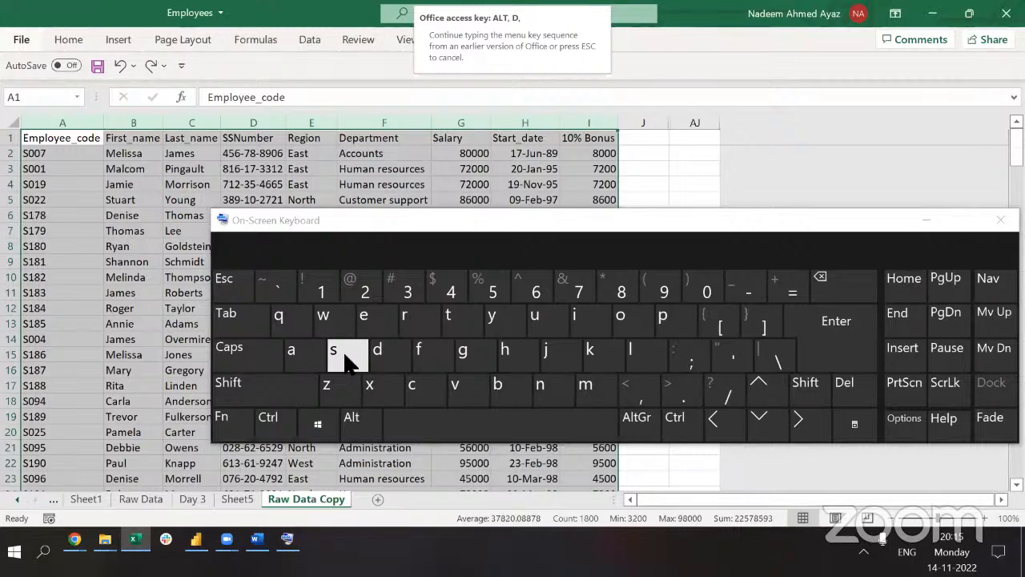
left_click(343, 351)
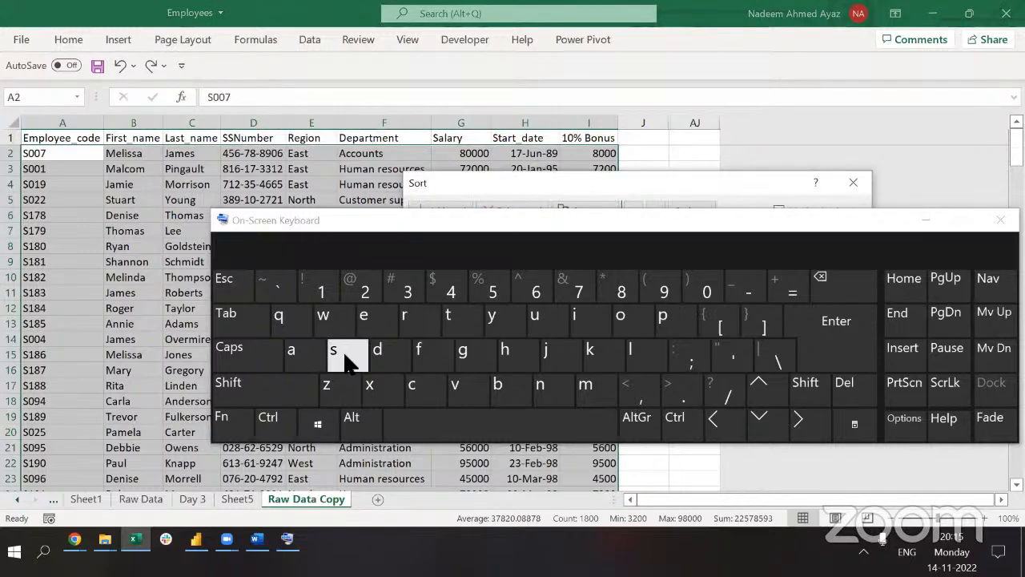
left_click_drag(527, 222, 447, 294)
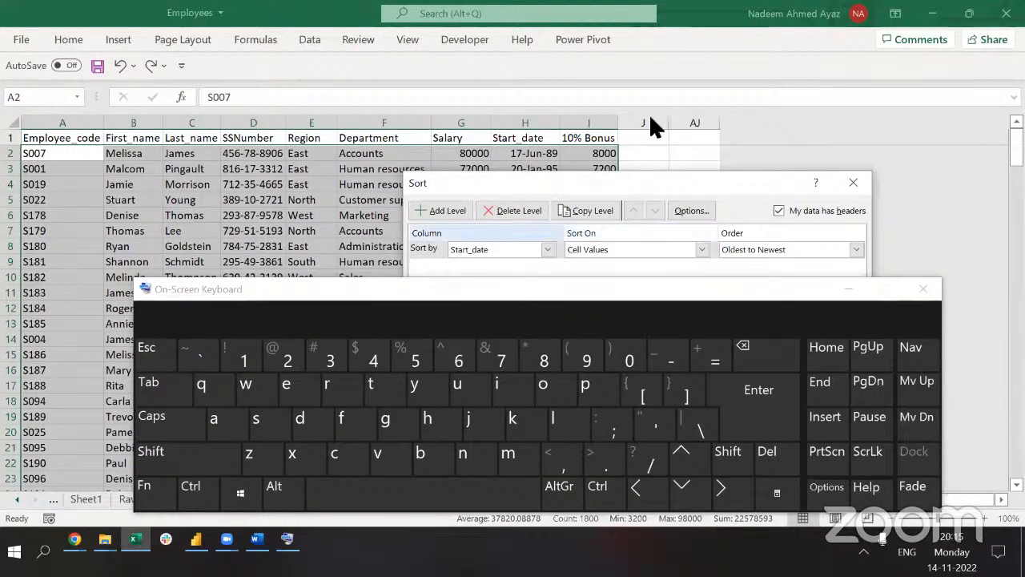
left_click(850, 290)
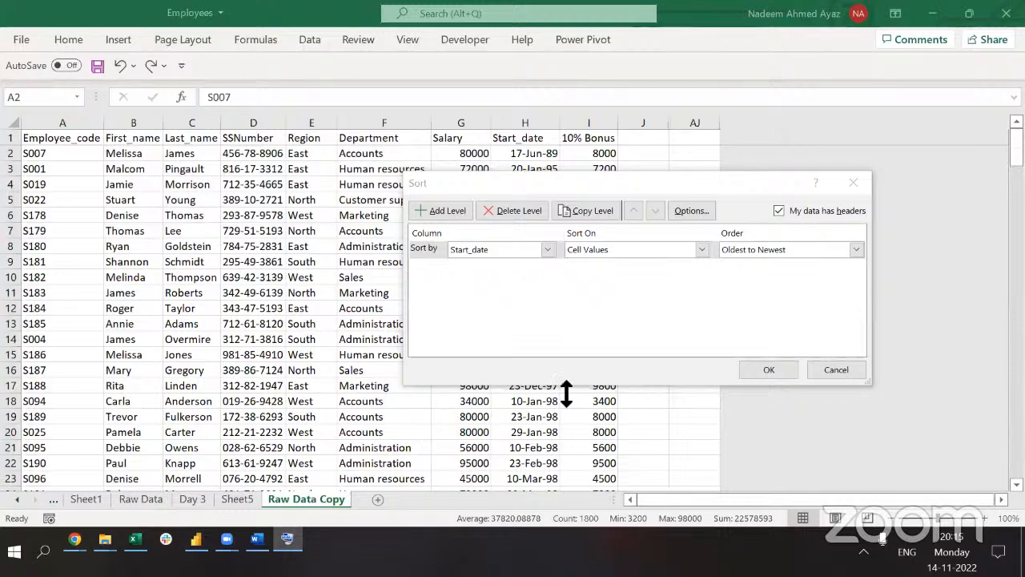
left_click(540, 312)
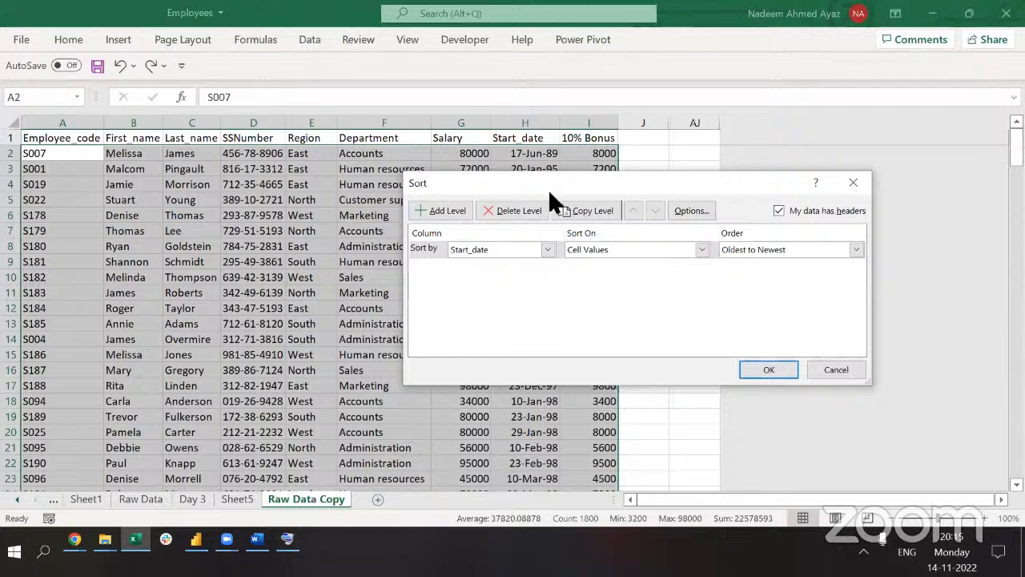
Sort the employee table by Department on cell values in A to Z order.
left_click_drag(547, 188, 537, 235)
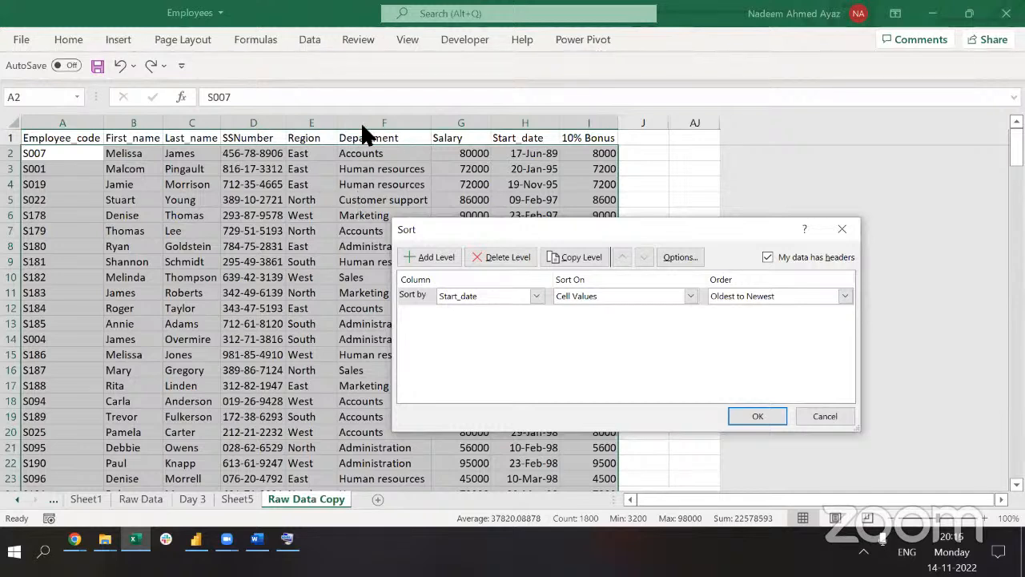
left_click(497, 295)
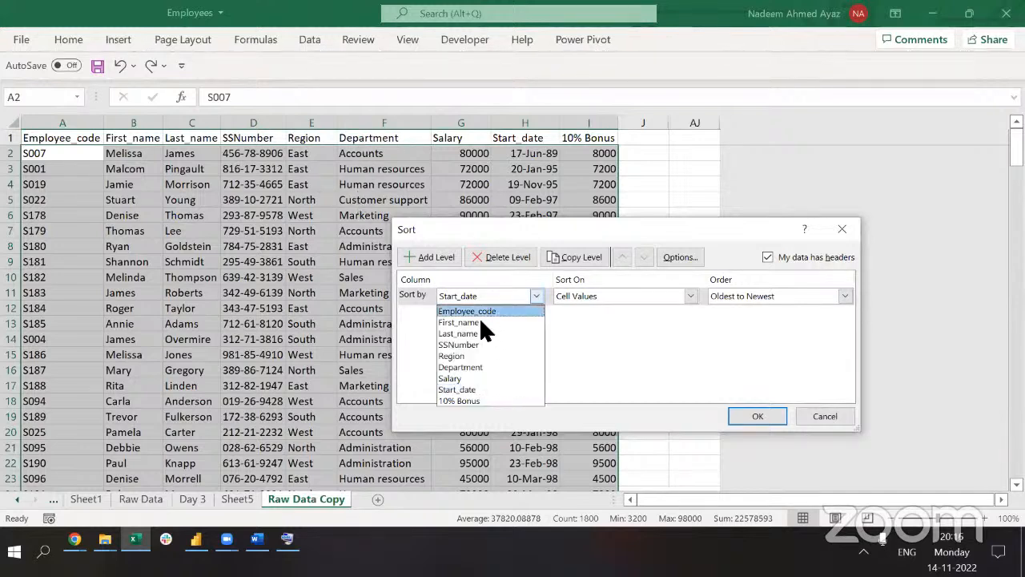
left_click(475, 367)
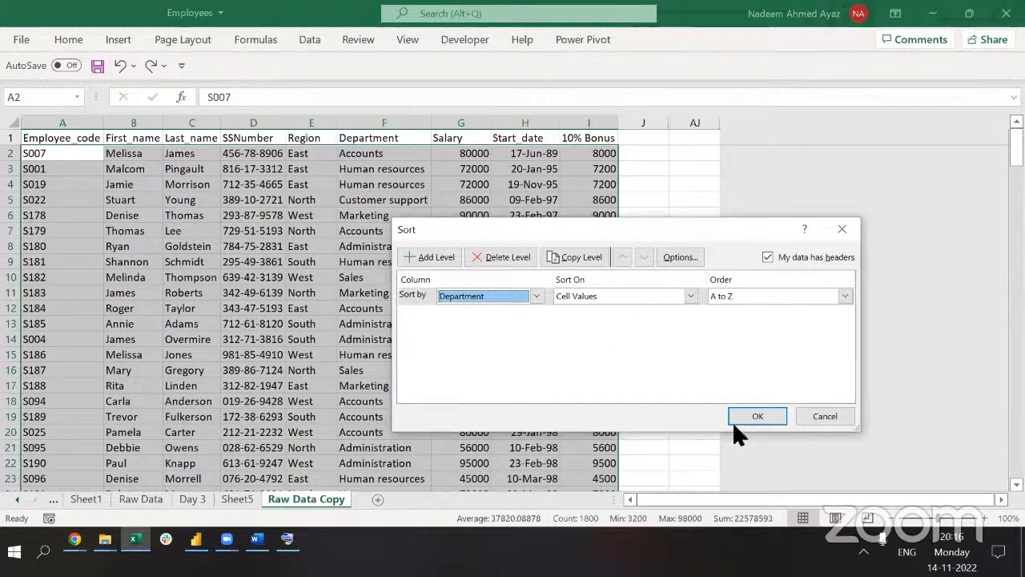
left_click(757, 416)
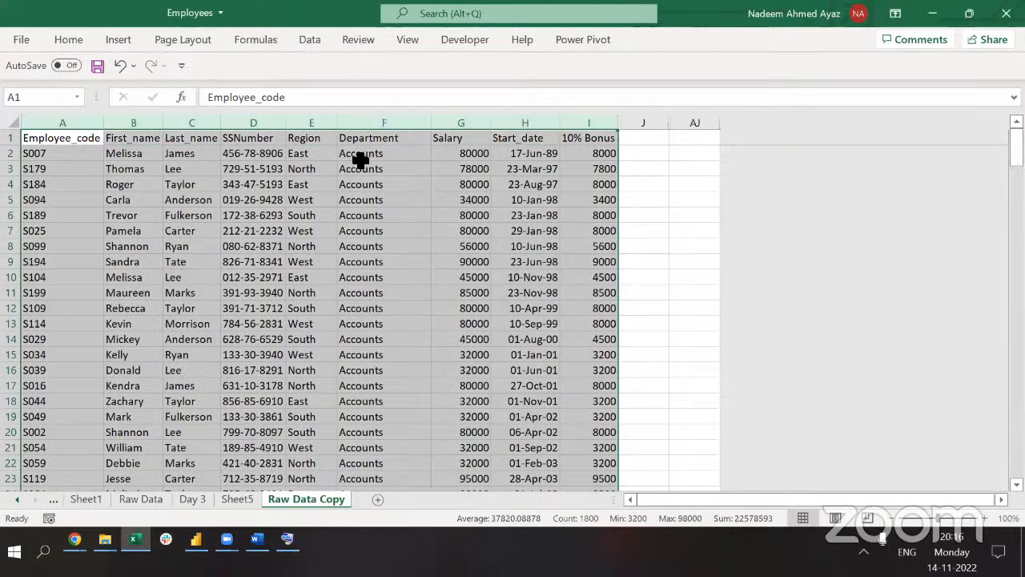
Examine the Department column to check how the records are grouped after the sort.
left_click_drag(361, 155, 369, 354)
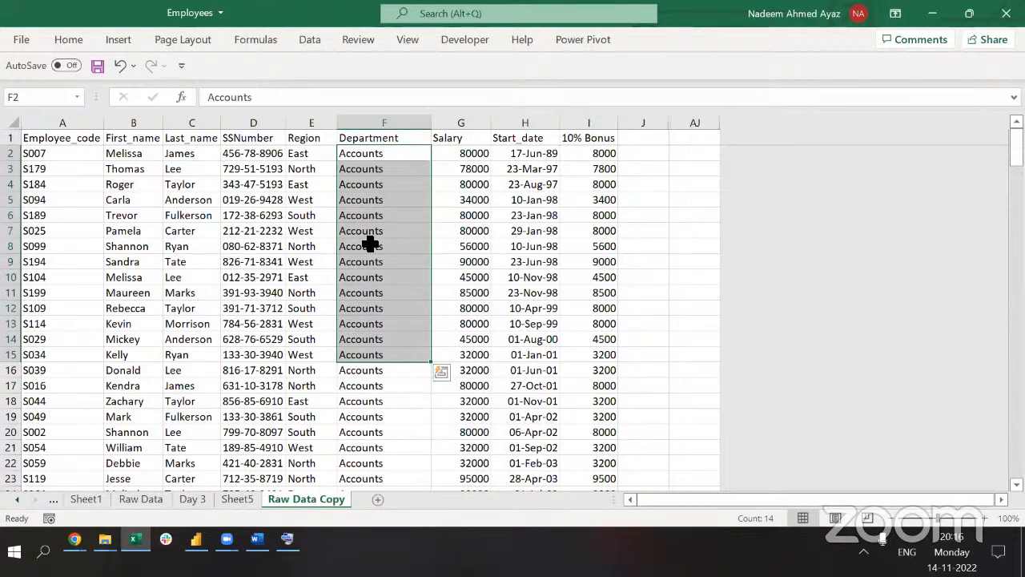
left_click_drag(370, 246, 366, 286)
scroll(366, 291, "down", 2)
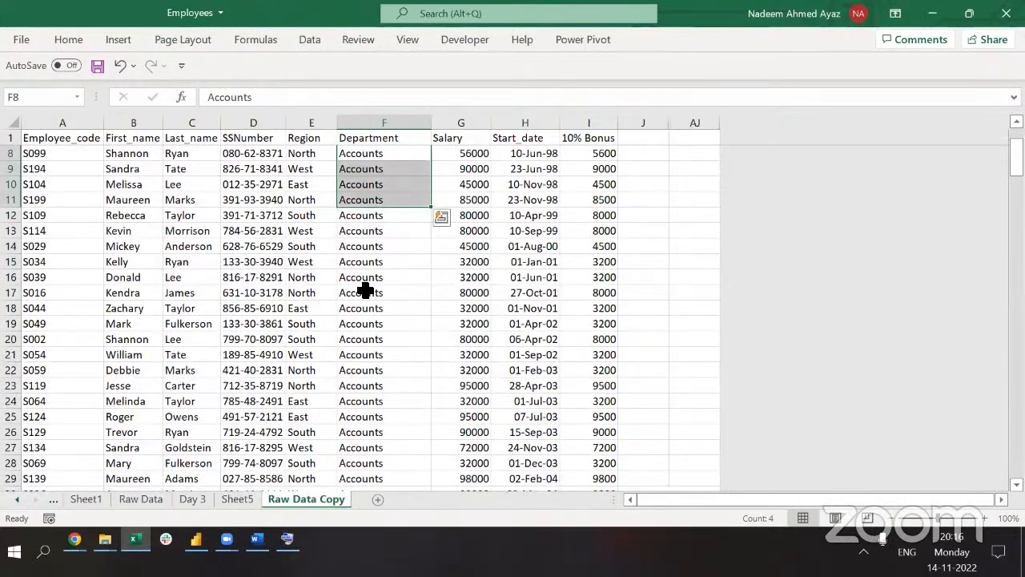
scroll(365, 290, "up", 1)
scroll(366, 285, "up", 1)
scroll(366, 272, "down", 1)
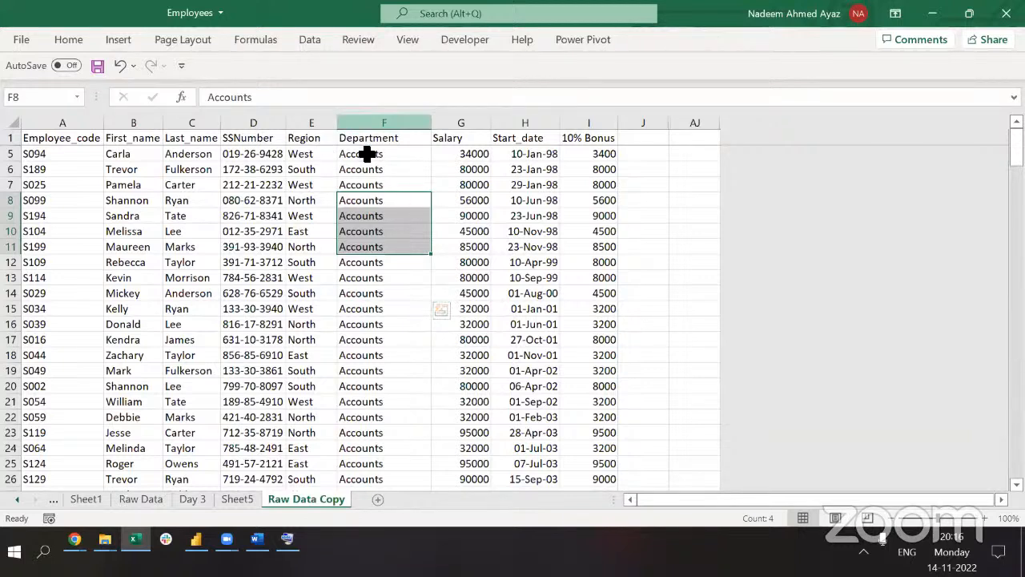
Unfreeze the panes on Raw Data Copy and return to the Department header in F1.
key("ctrl+Up")
key("Down")
key("Down")
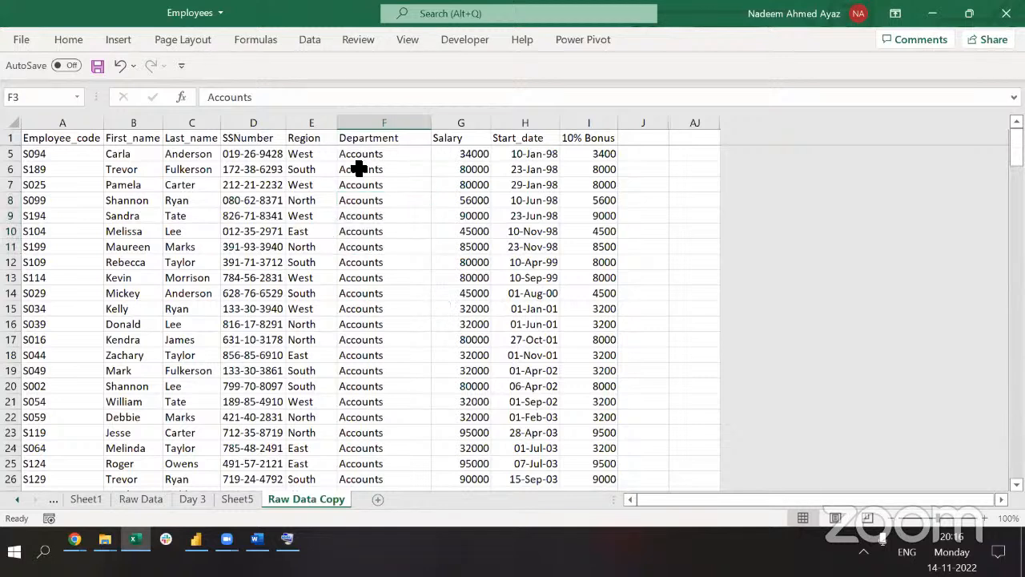
key("Down")
key("alt+w")
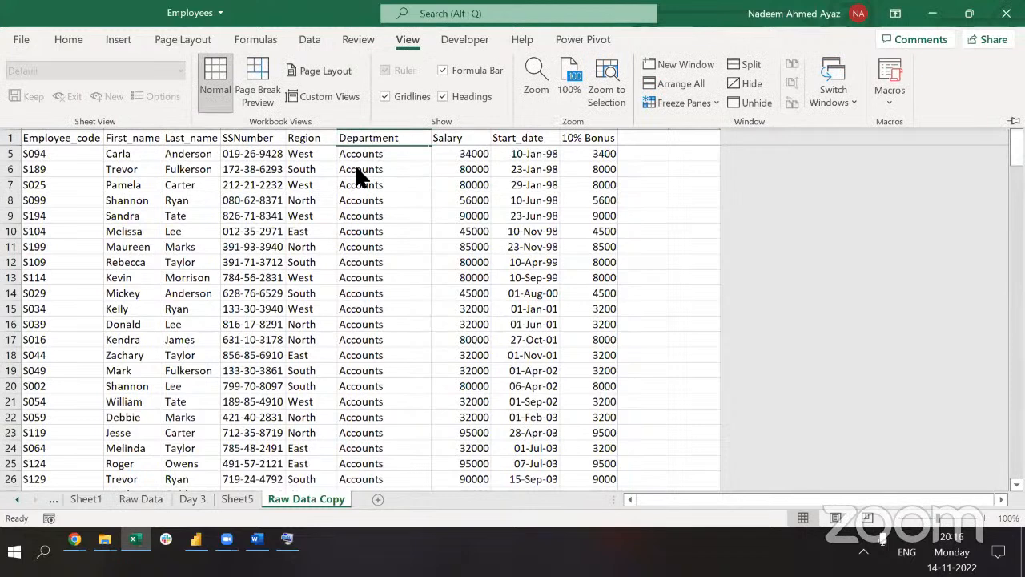
key("f")
key("f")
key("Up")
key("Up")
key("Up")
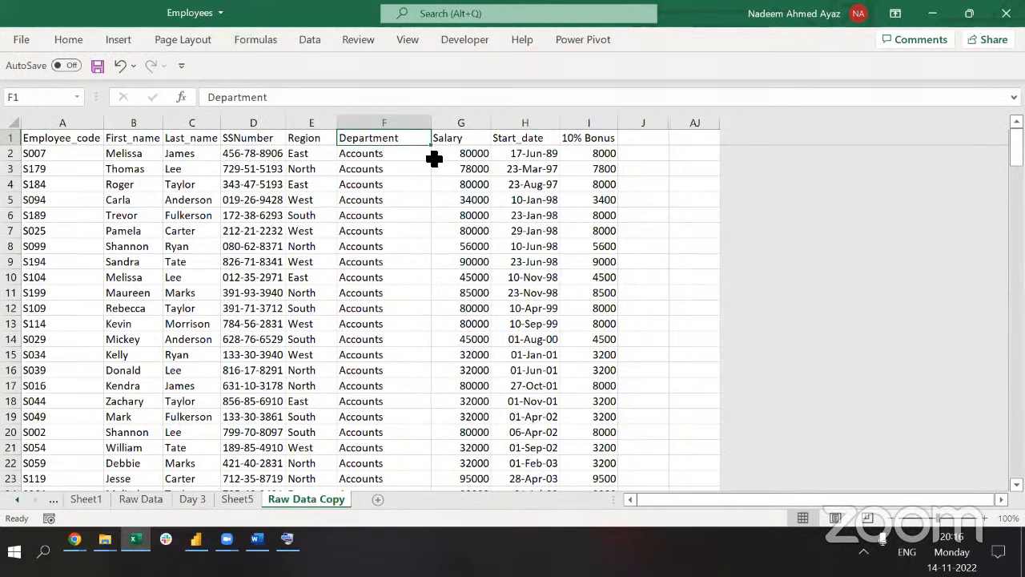
Turn on filters for the employee table and filter the Department column to show only Accounts.
key("ctrl+shift+l")
key("Down")
key("Up")
key("alt+Down")
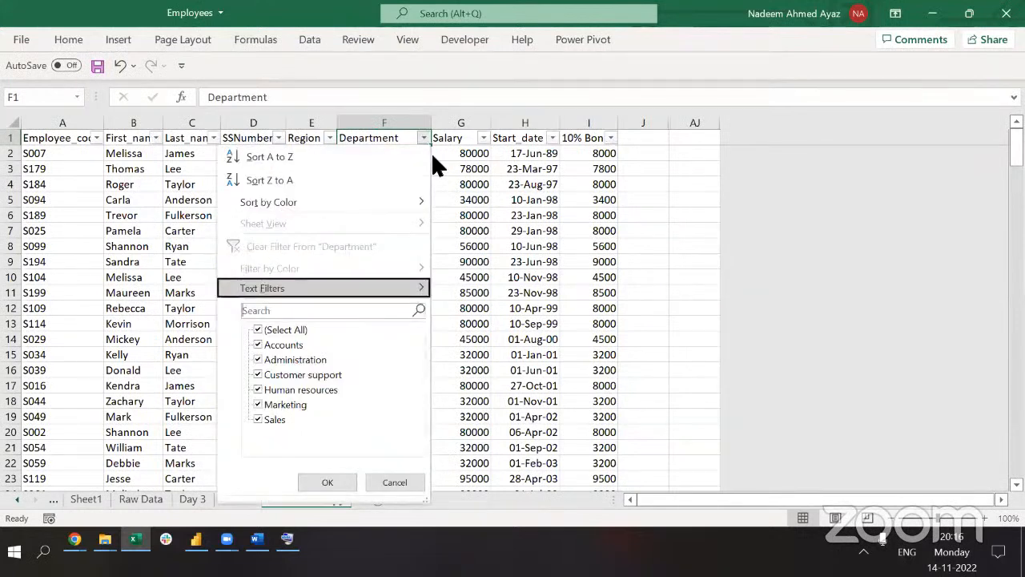
key("Down")
key("Down")
key("space")
key("Down")
key("space")
key("Return")
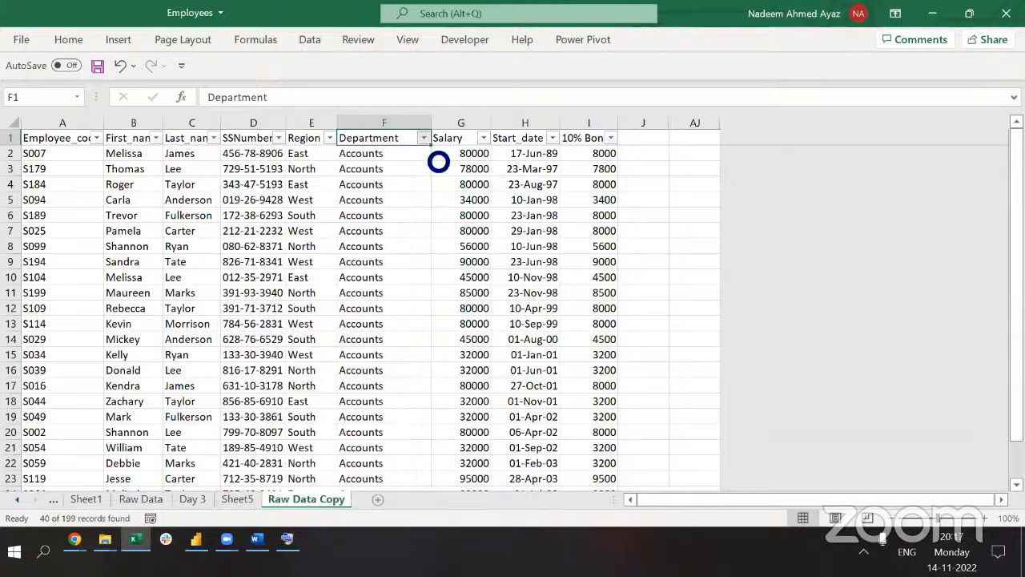
Filter the Region column to show only East within the Accounts records.
key("Left")
key("alt+Down")
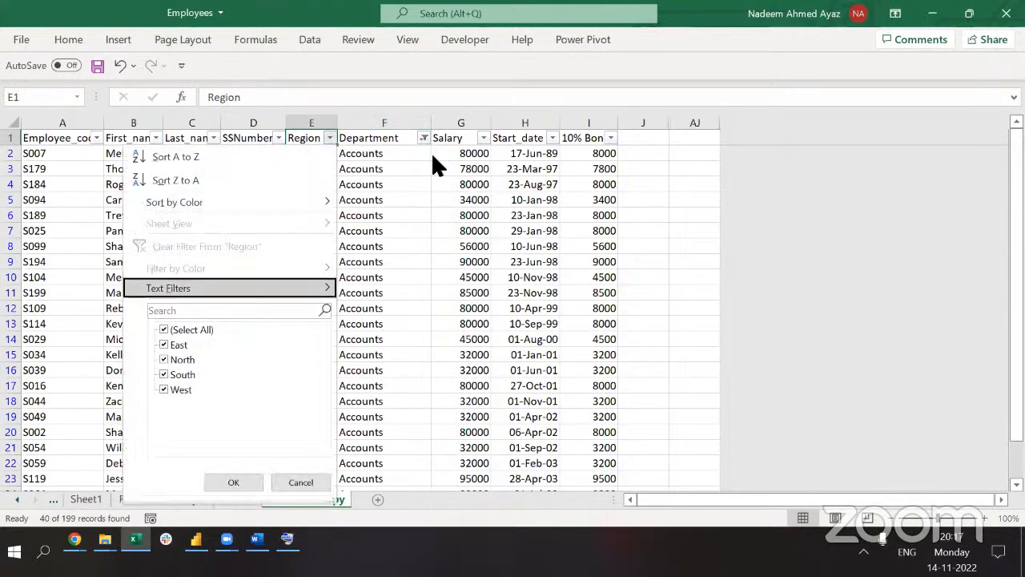
key("Down")
key("Down")
key("space")
key("Down")
key("space")
key("Return")
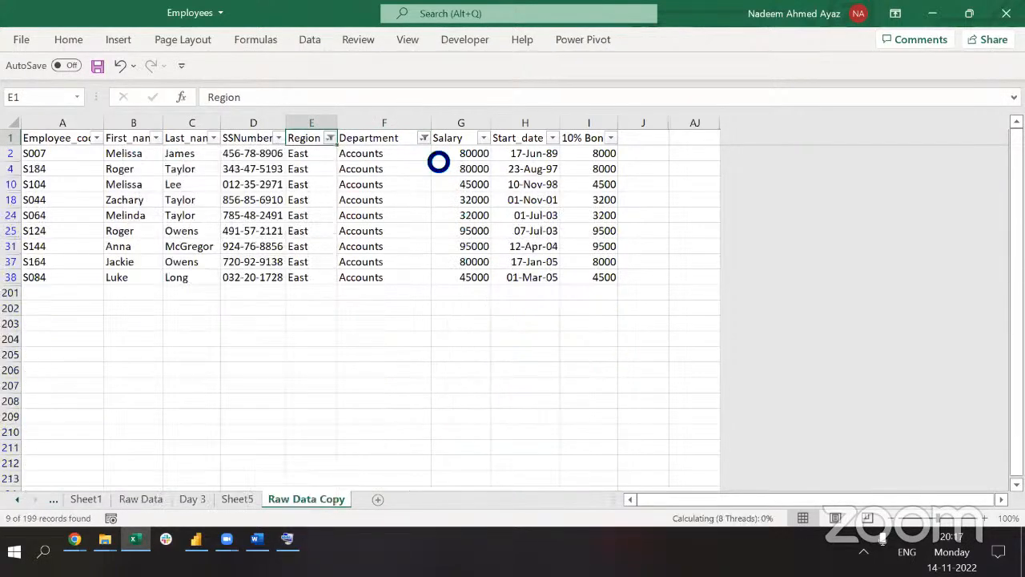
Filter the Start_date column to show only the year 1989 and select the remaining record's row.
key("Right")
key("Right")
key("Right")
key("Right")
key("Right")
key("Left")
key("Left")
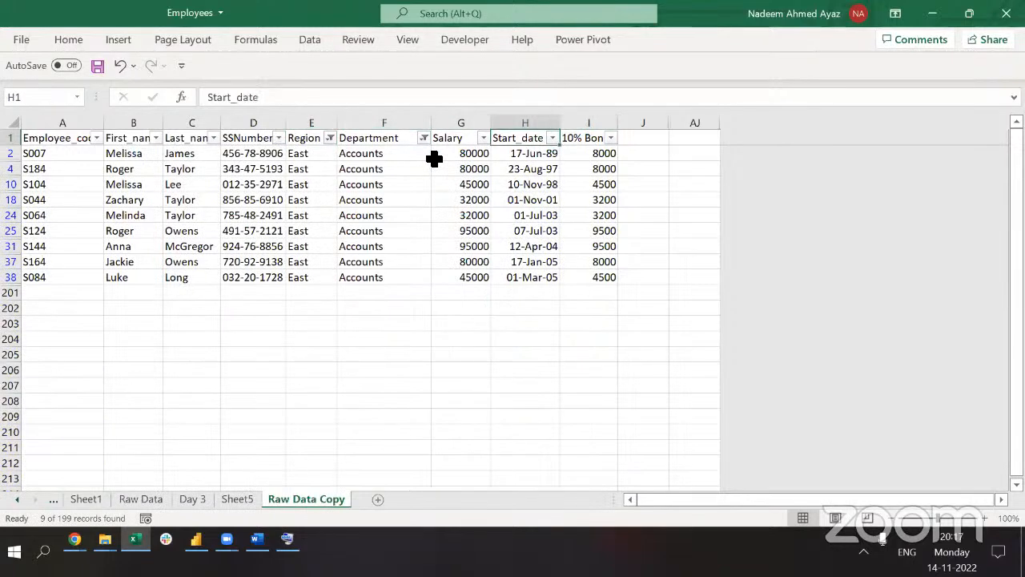
left_click(551, 138)
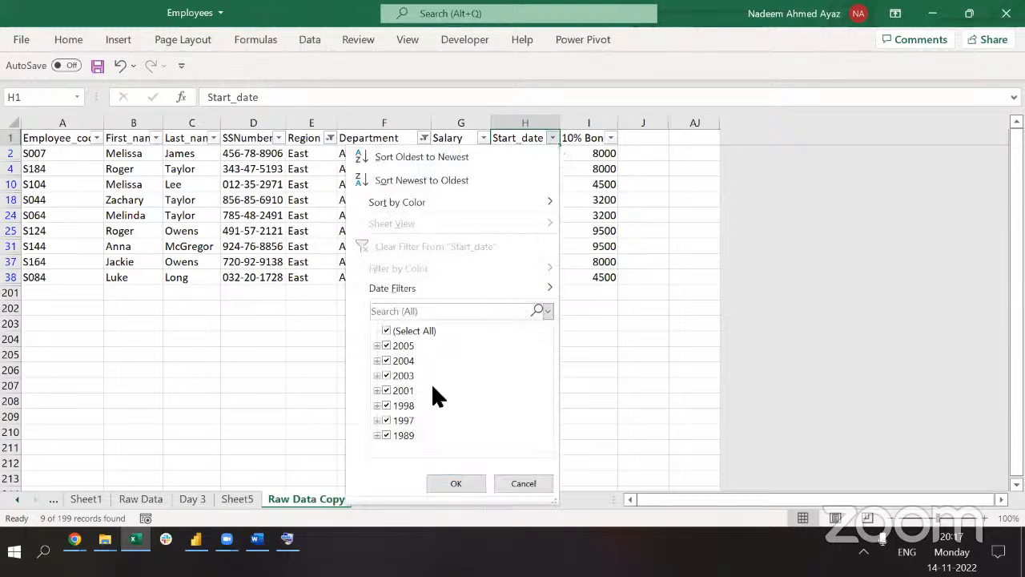
left_click(450, 351)
key("space")
key("Down")
key("Down")
key("Down")
key("Up")
key("Up")
key("Down")
key("Down")
key("Down")
key("Down")
key("Down")
key("Down")
key("space")
key("Tab")
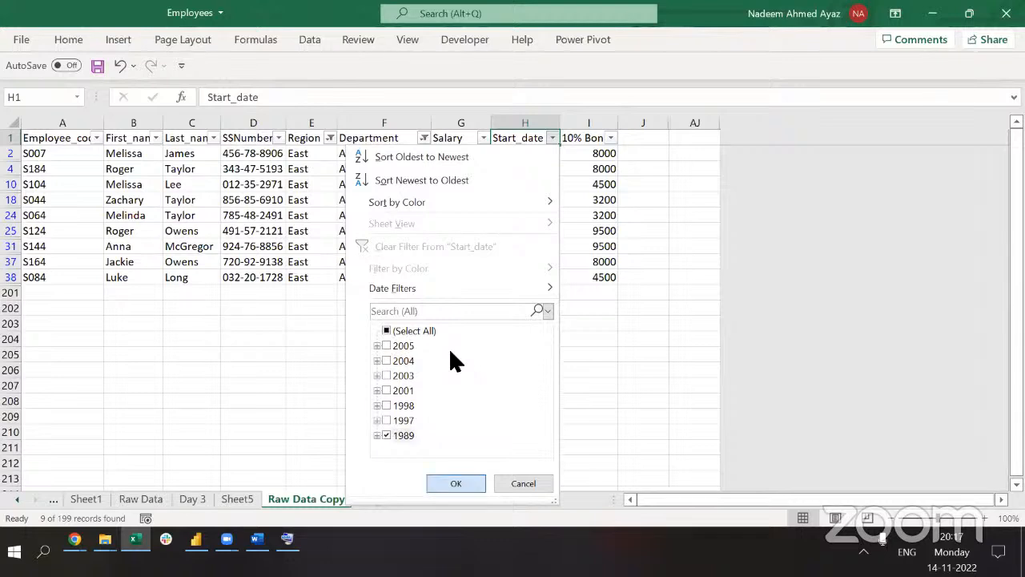
key("Return")
key("Down")
key("shift+space")
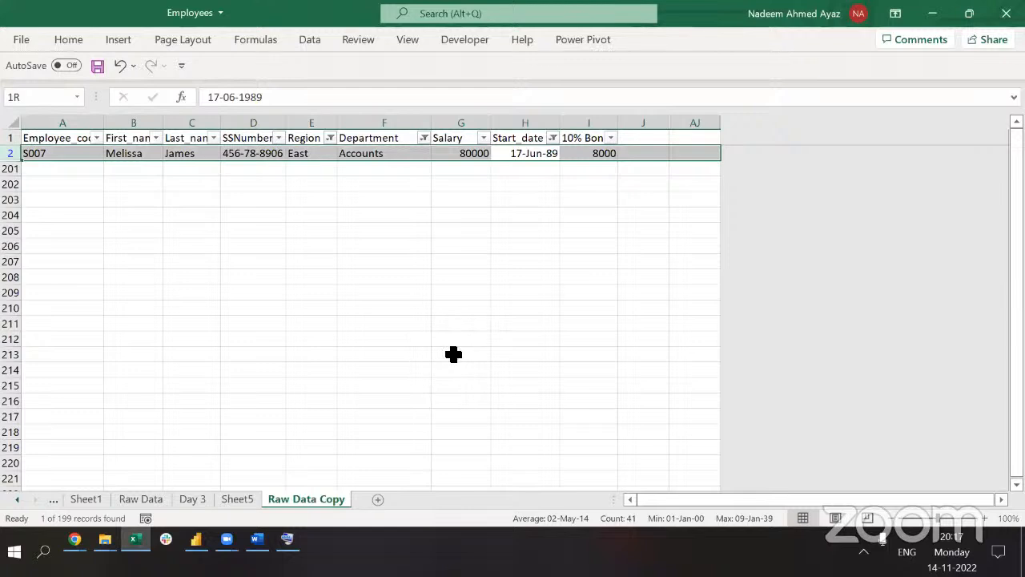
Reselect all years in the Start_date filter, leaving the Region and Department filters applied.
key("Up")
key("Left")
key("Left")
key("Left")
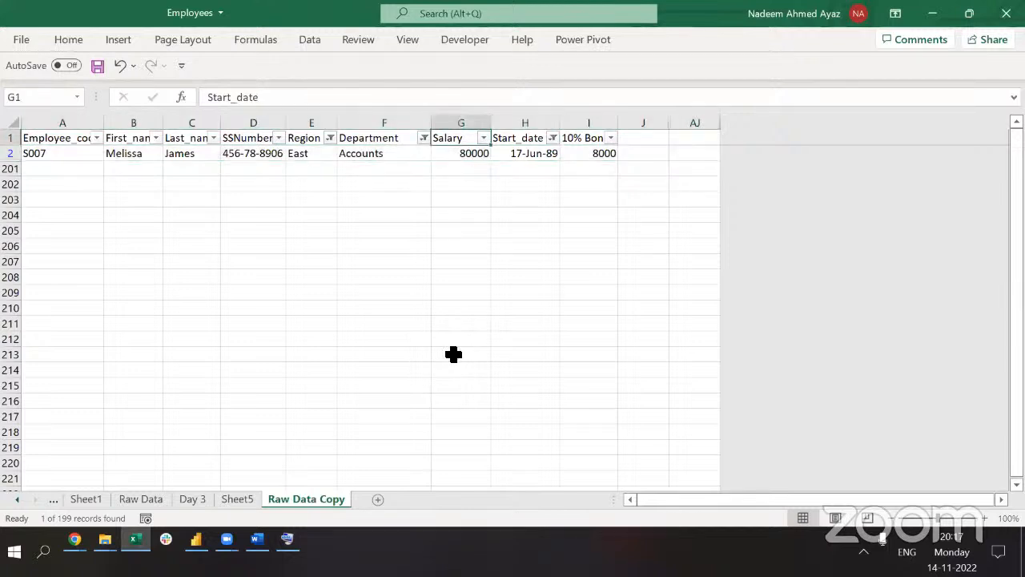
key("alt+Down")
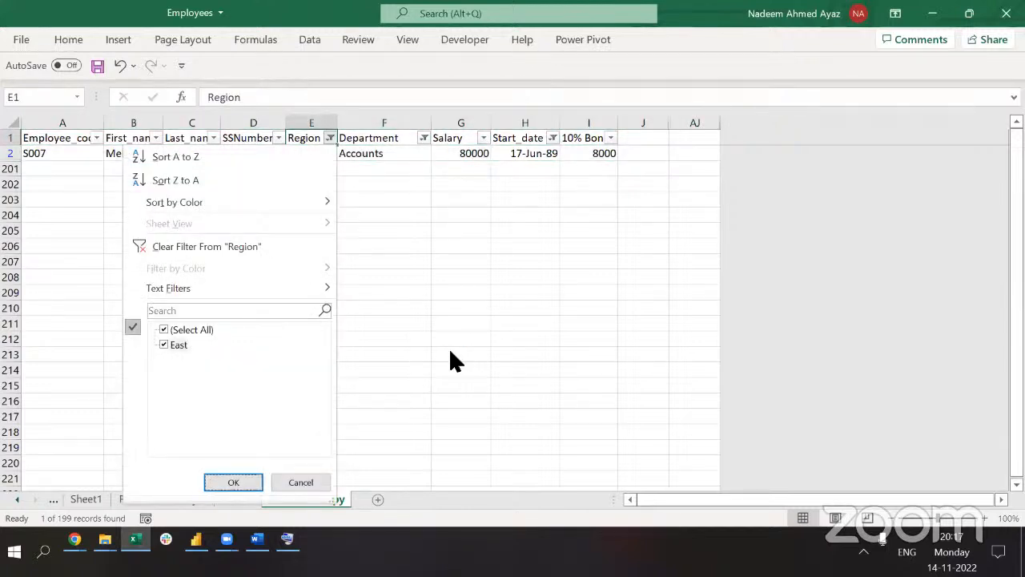
key("Escape")
key("Right")
key("Right")
key("Right")
key("alt+Down")
key("Down")
key("Down")
key("Down")
key("Down")
key("Down")
key("Down")
key("Down")
key("Down")
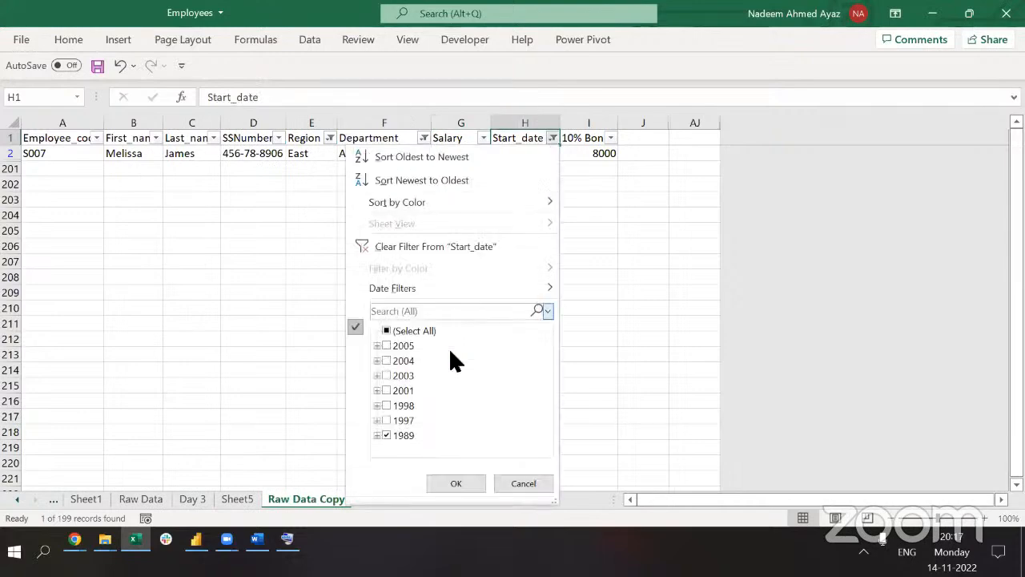
key("Down")
key("Down")
key("Tab")
key("space")
key("Tab")
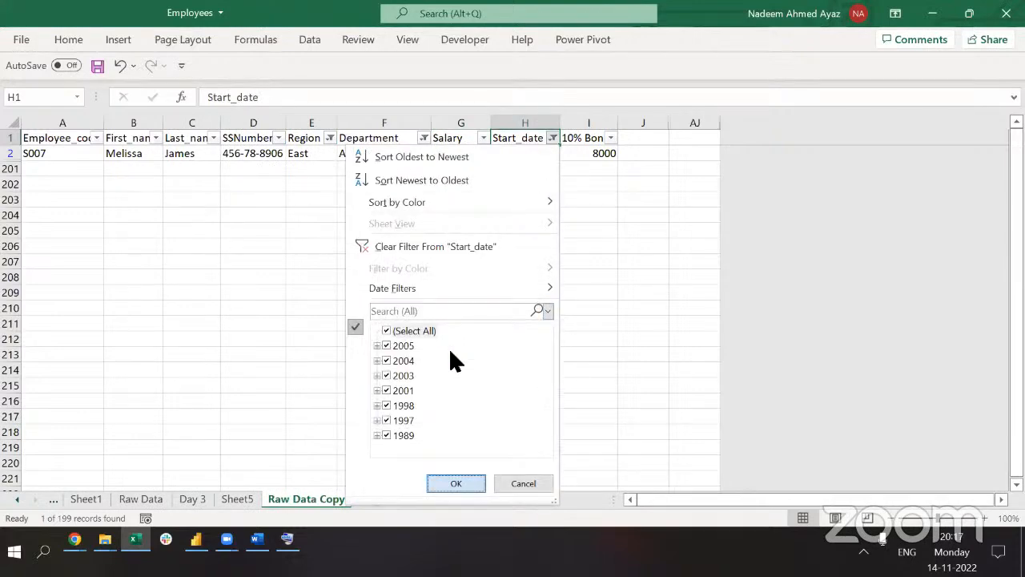
key("Return")
Remove all filters from the employee table and return to the Department header in F1.
key("Left")
key("Left")
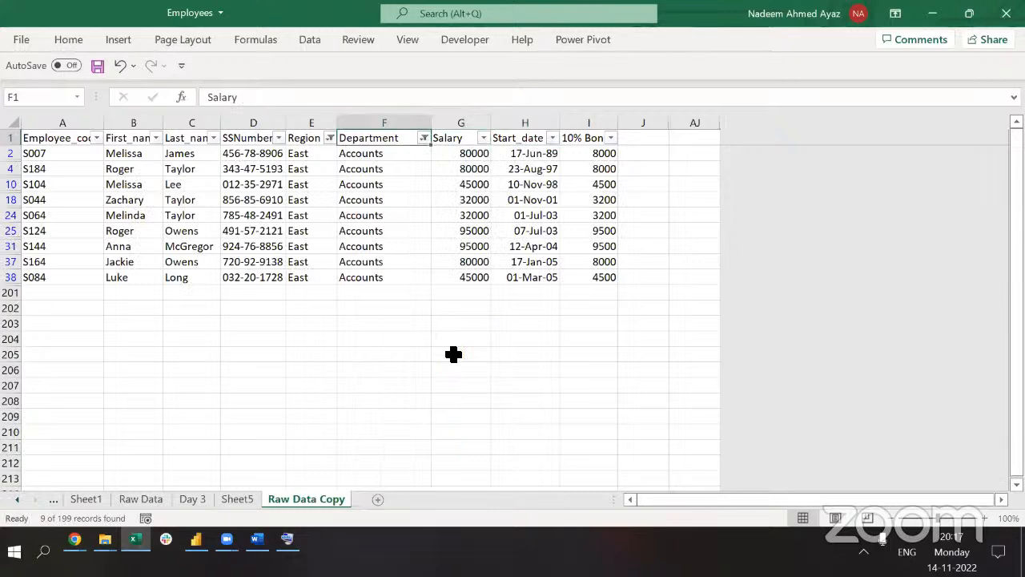
key("ctrl+shift+l")
key("Down")
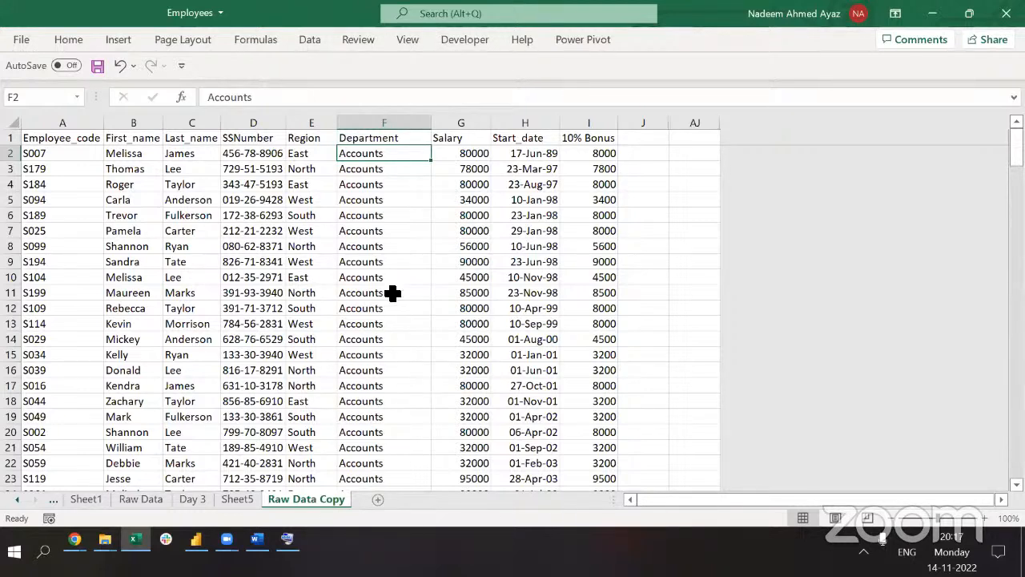
key("Up")
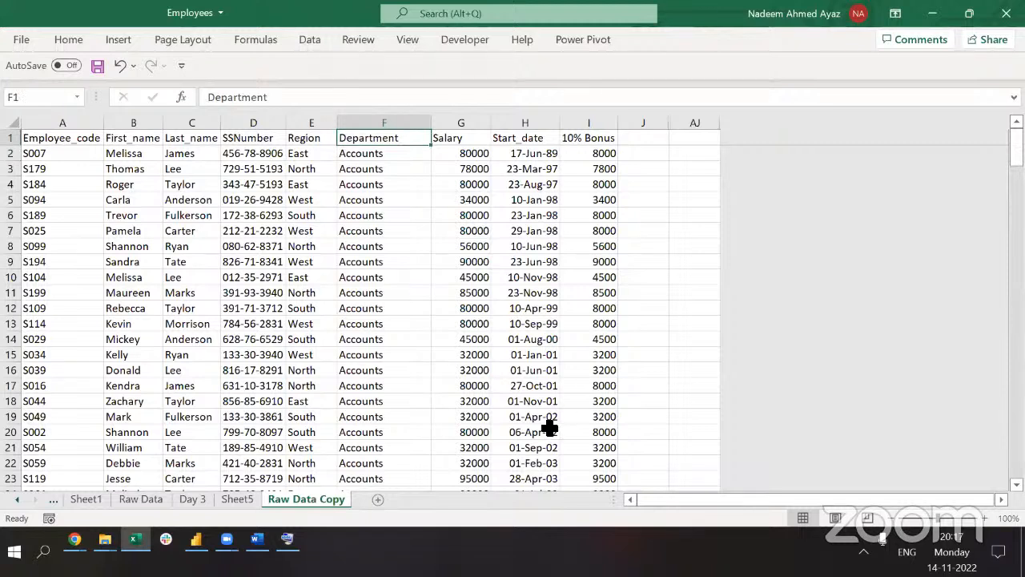
key("alt+Tab")
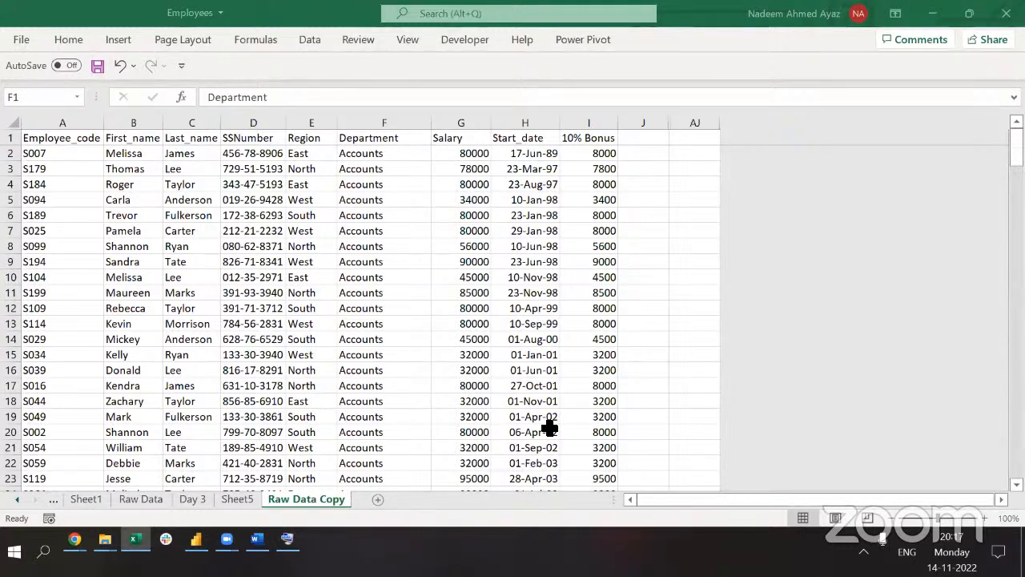
key("alt+Tab")
key("ctrl+Home")
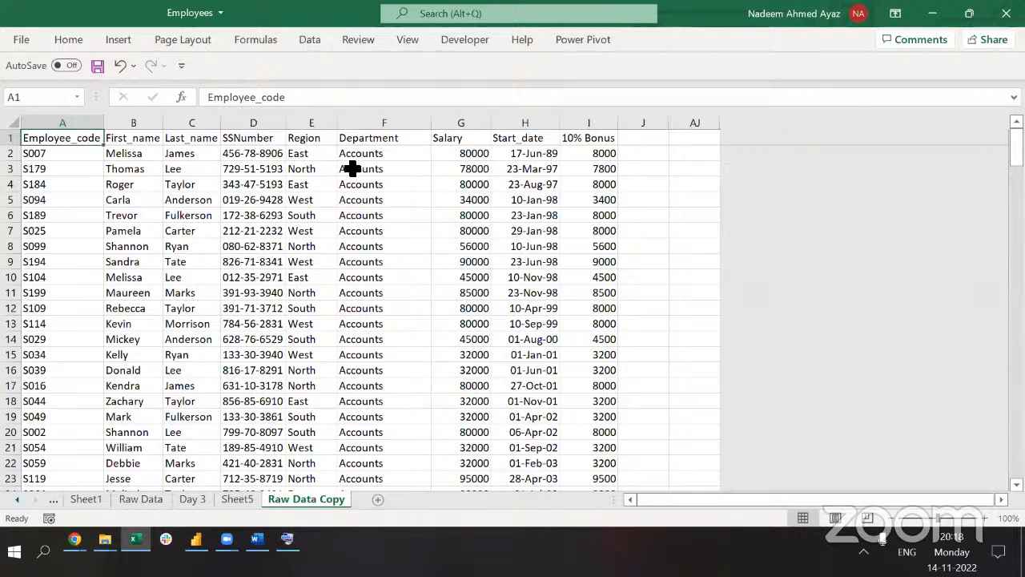
left_click(383, 159)
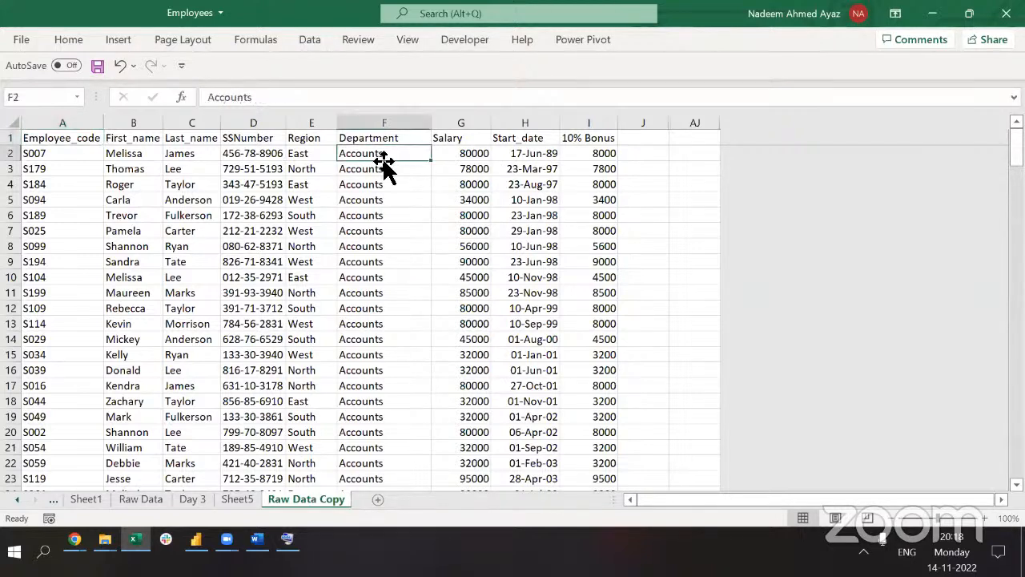
left_click(298, 157)
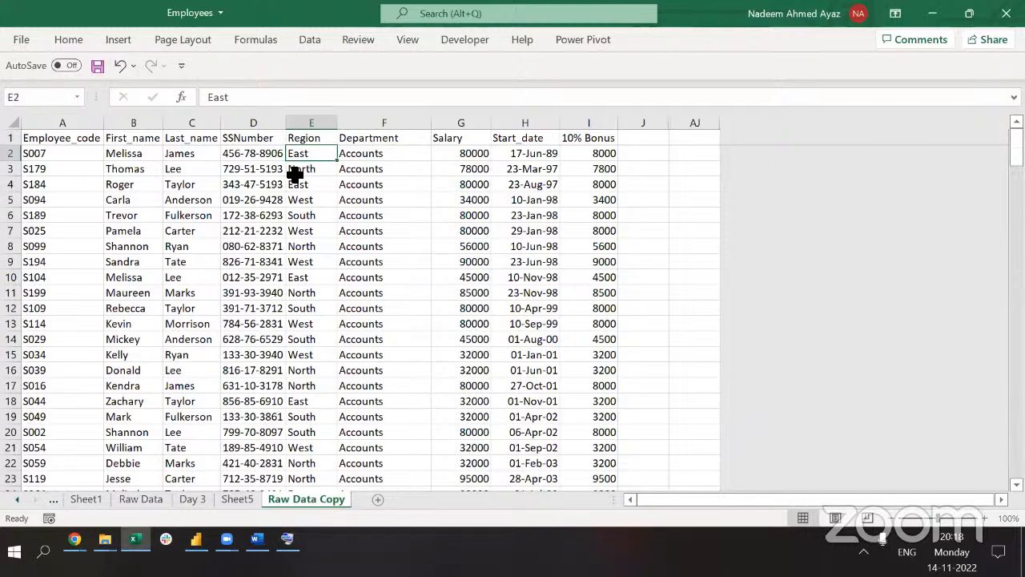
Select the whole employee table including its headers, open the Sort dialog through the On-Screen Keyboard, and move the dialog clear of it.
left_click(478, 197)
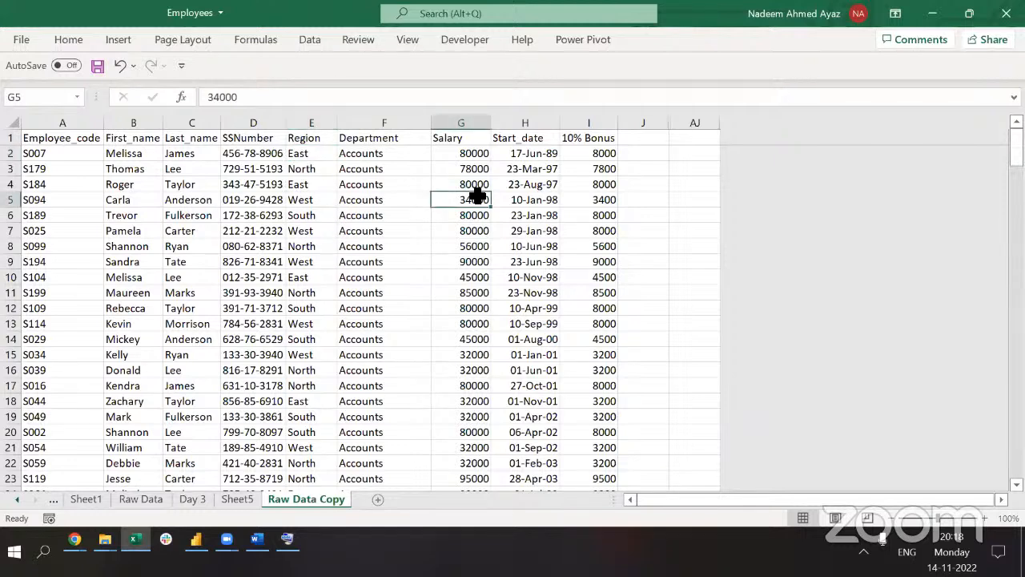
key("ctrl+Up")
key("ctrl+Right")
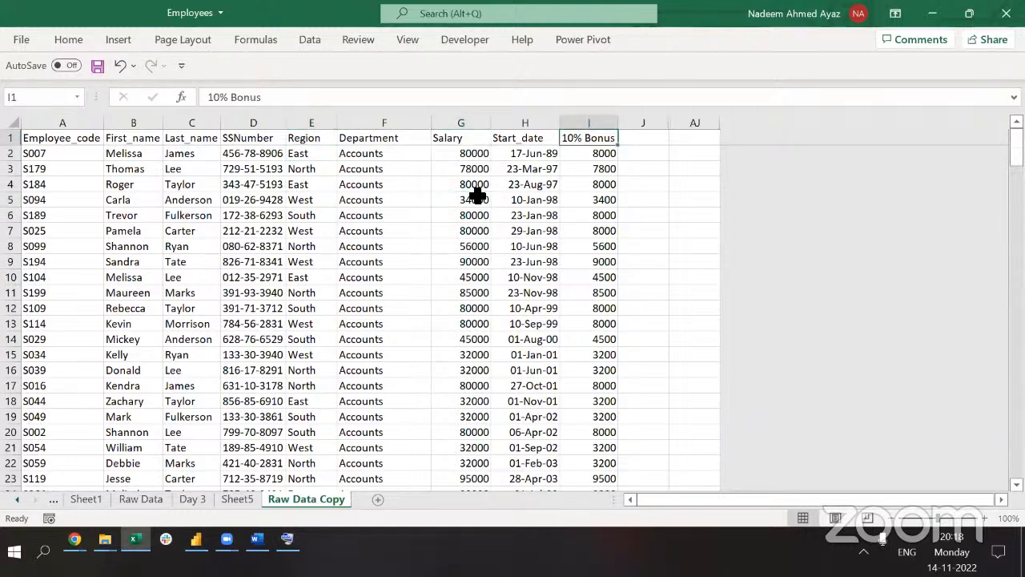
key("ctrl+shift+Down")
key("ctrl+shift+Left")
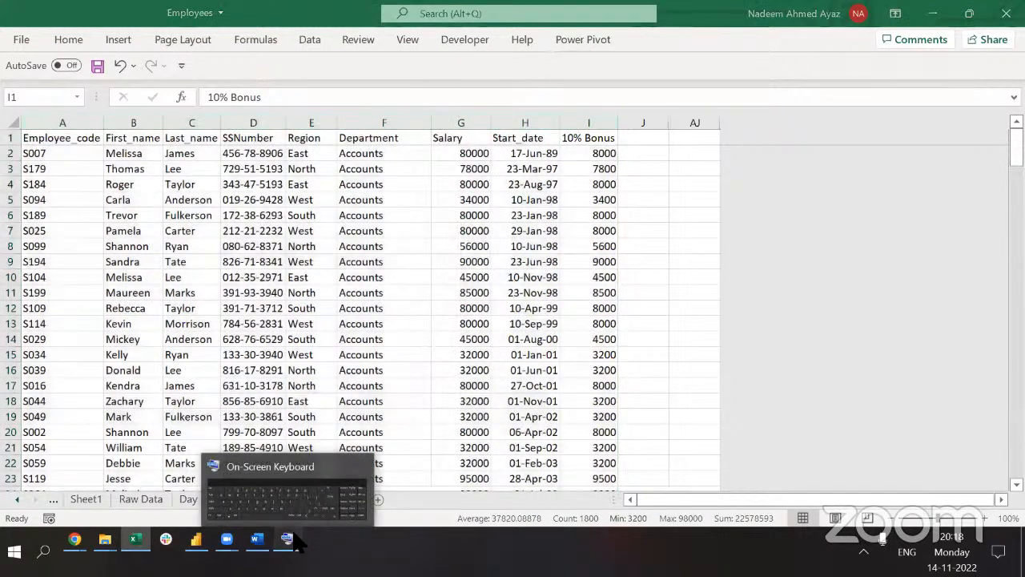
left_click(293, 539)
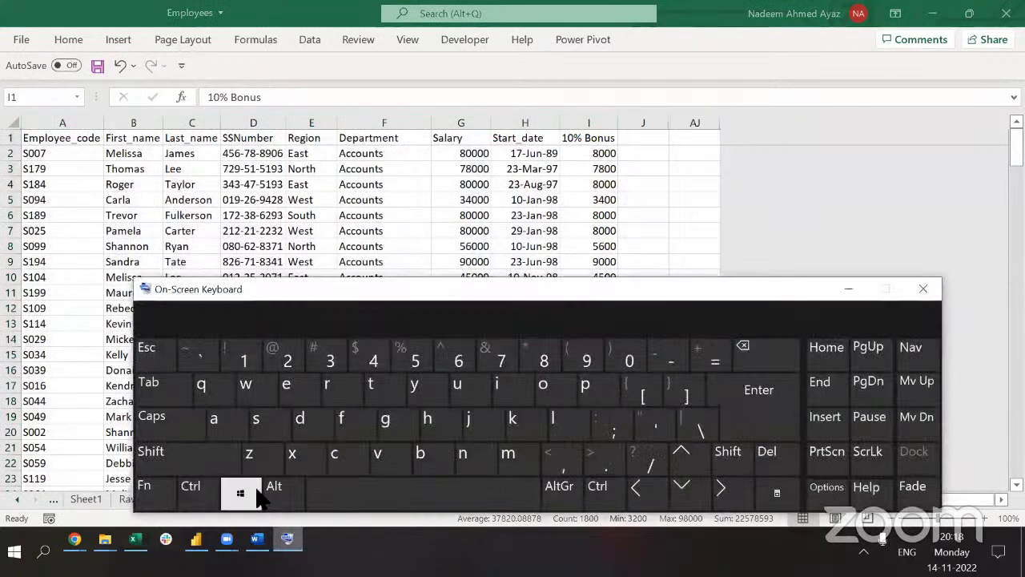
left_click(273, 489)
left_click(303, 424)
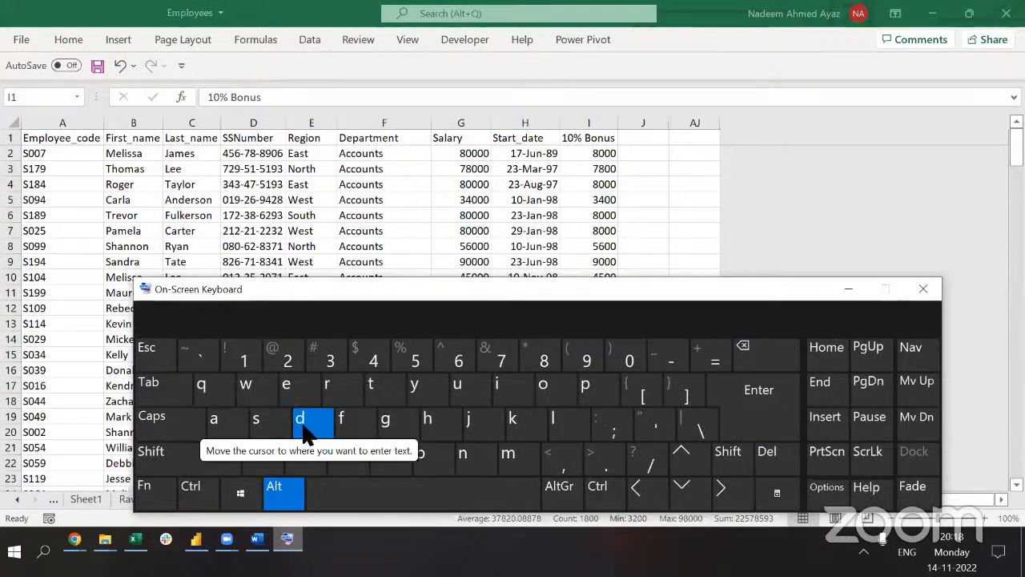
left_click(352, 230)
left_click(274, 490)
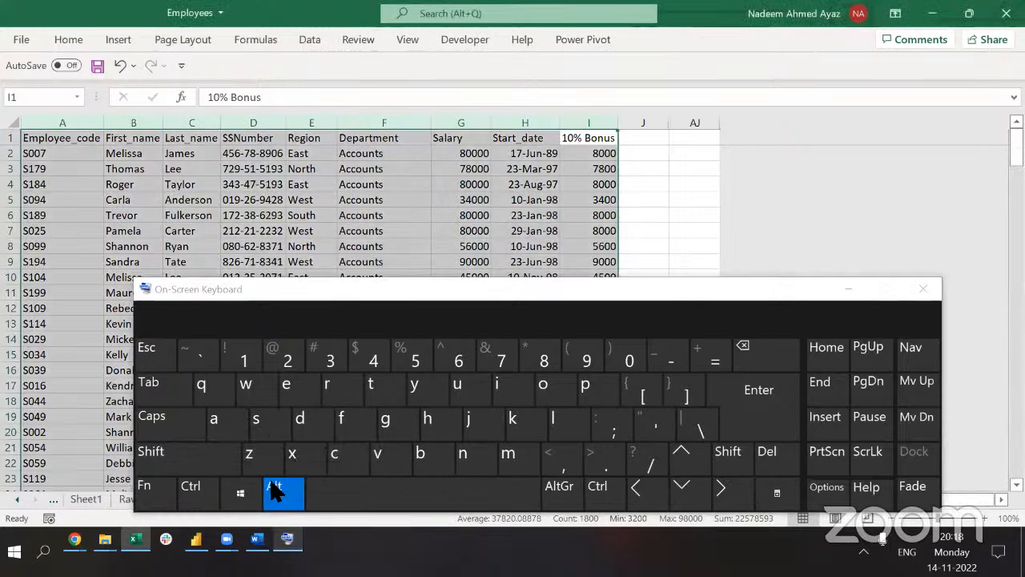
left_click(302, 422)
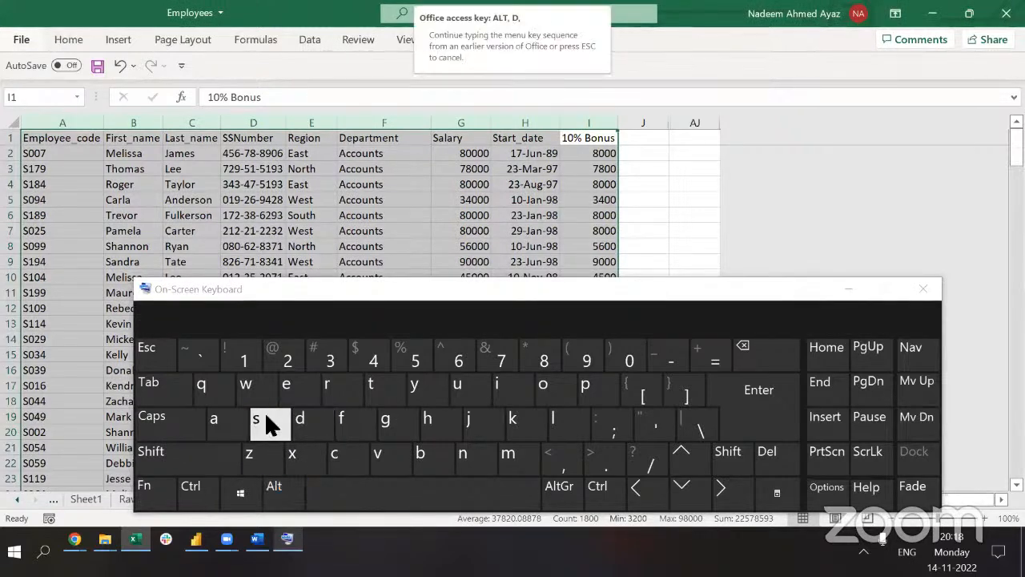
left_click(264, 412)
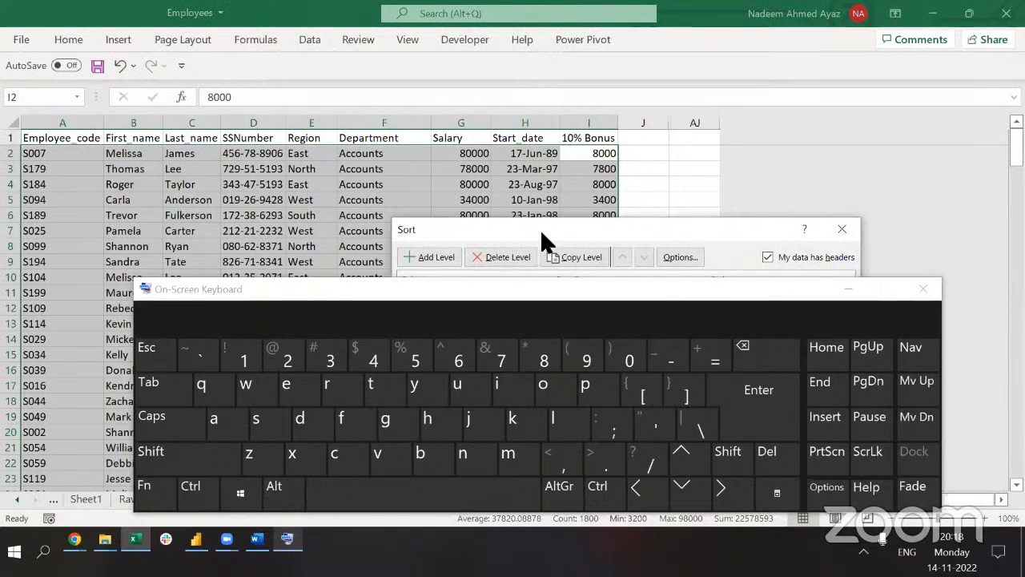
left_click_drag(540, 229, 452, 88)
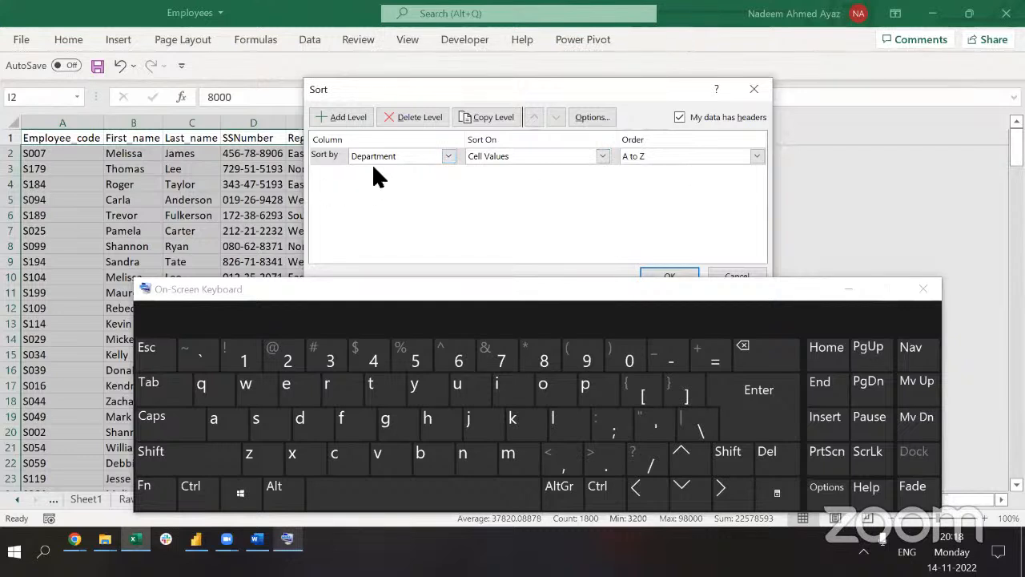
Add Region as a second sort level after Department, on cell values in A to Z order, and apply the sort.
left_click(338, 116)
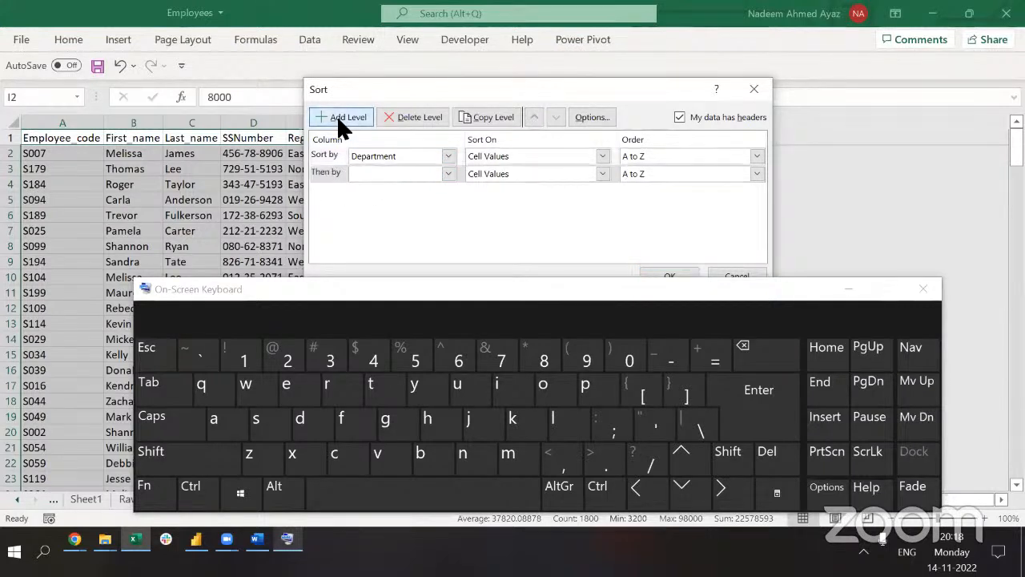
left_click(409, 170)
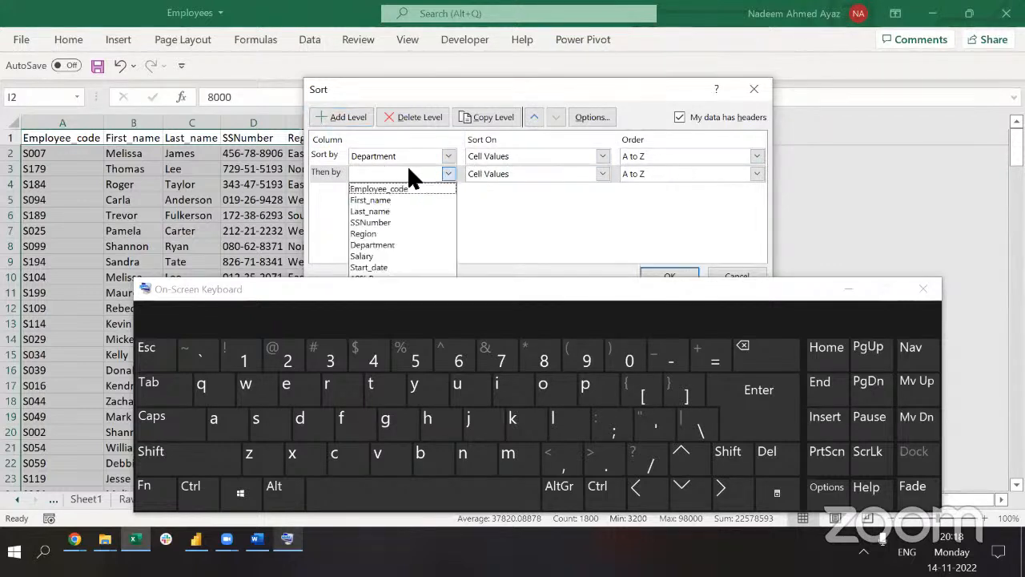
left_click(386, 233)
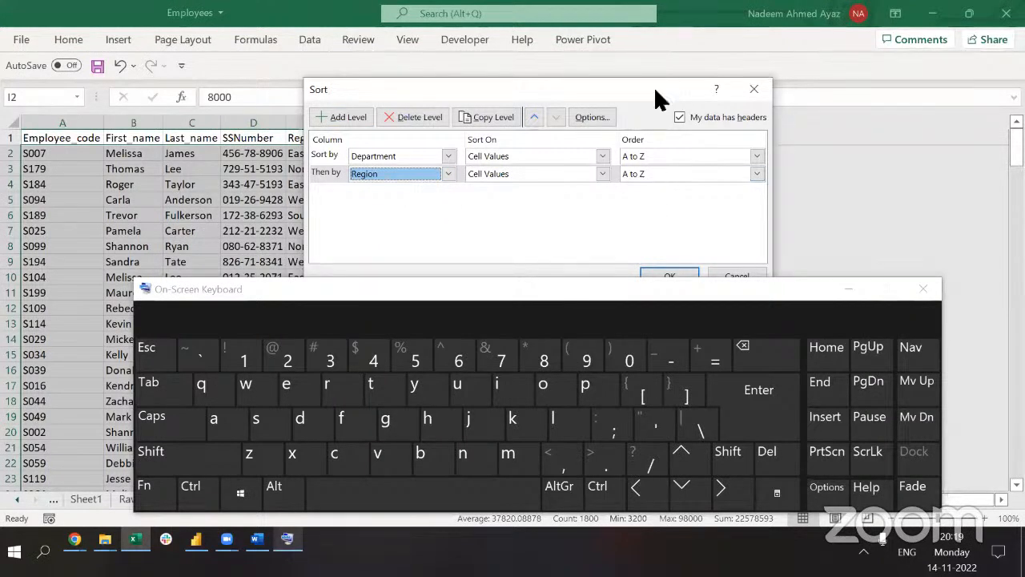
left_click(668, 276)
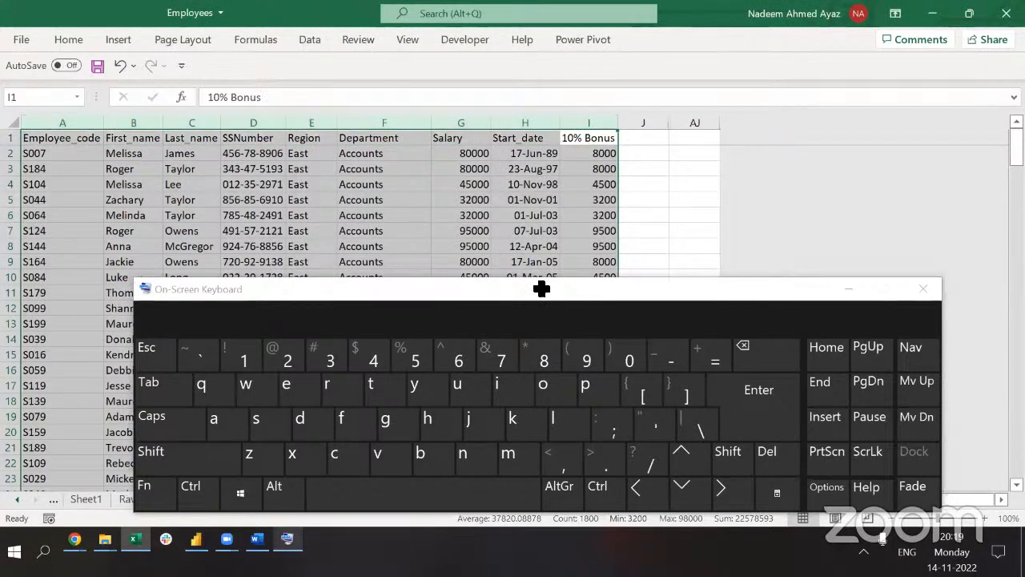
Minimise the On-Screen Keyboard and check how regions are grouped within the Accounts department.
left_click(340, 159)
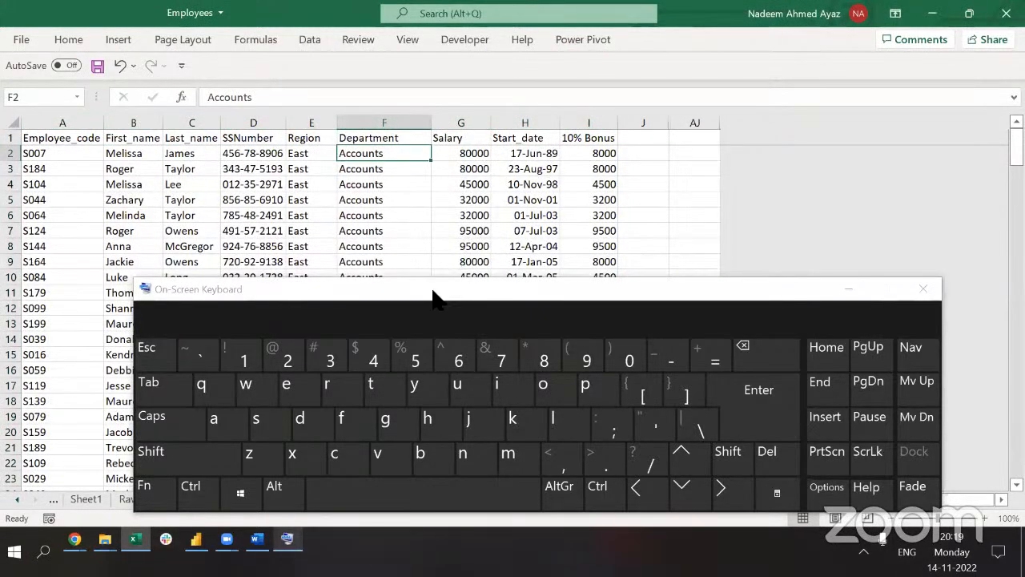
left_click(850, 289)
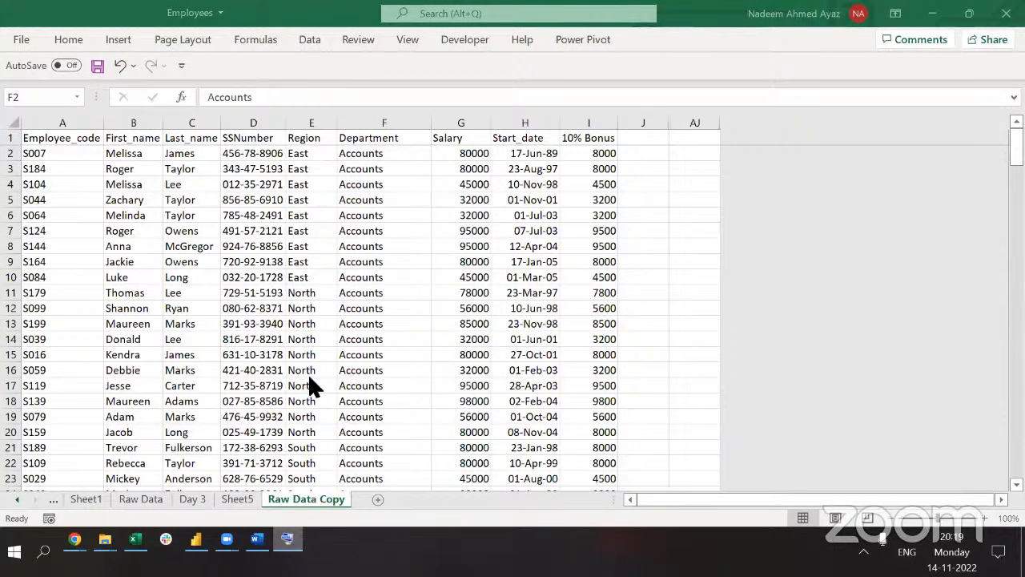
scroll(310, 379, "down", 4)
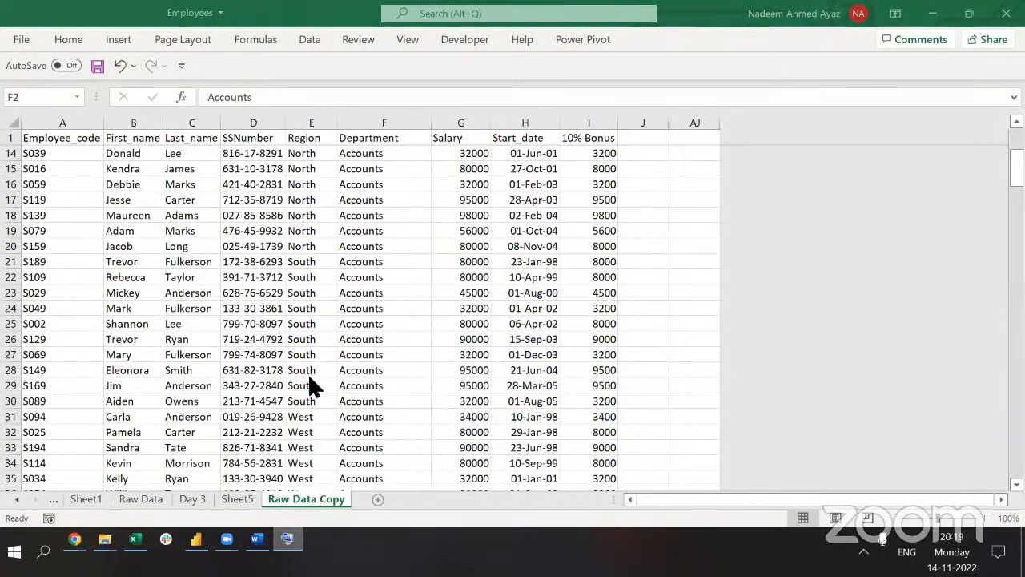
Check how regions are grouped within the Administration department, and return to the first data row of the Department column.
scroll(309, 377, "down", 2)
scroll(309, 376, "down", 2)
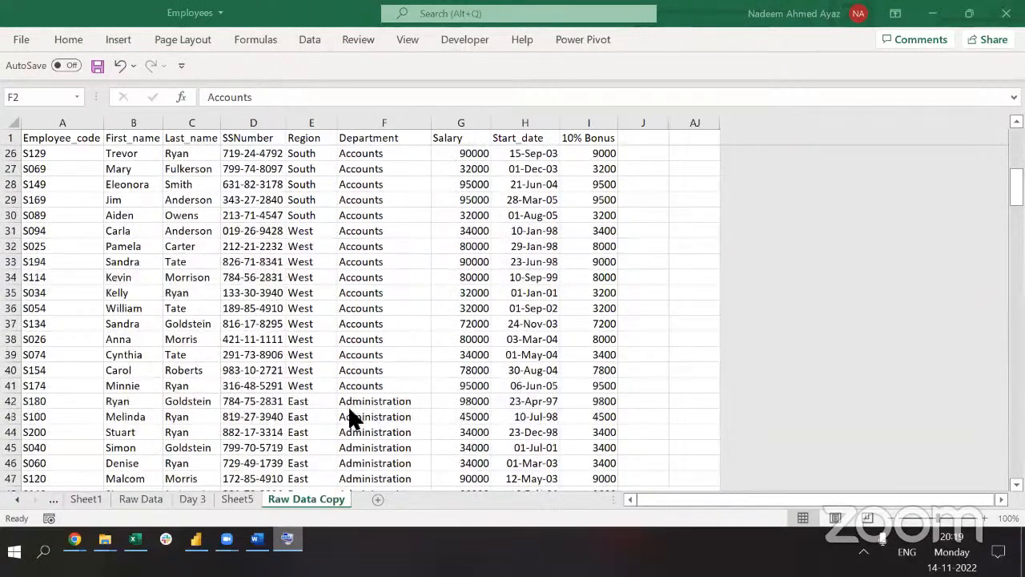
left_click(360, 410)
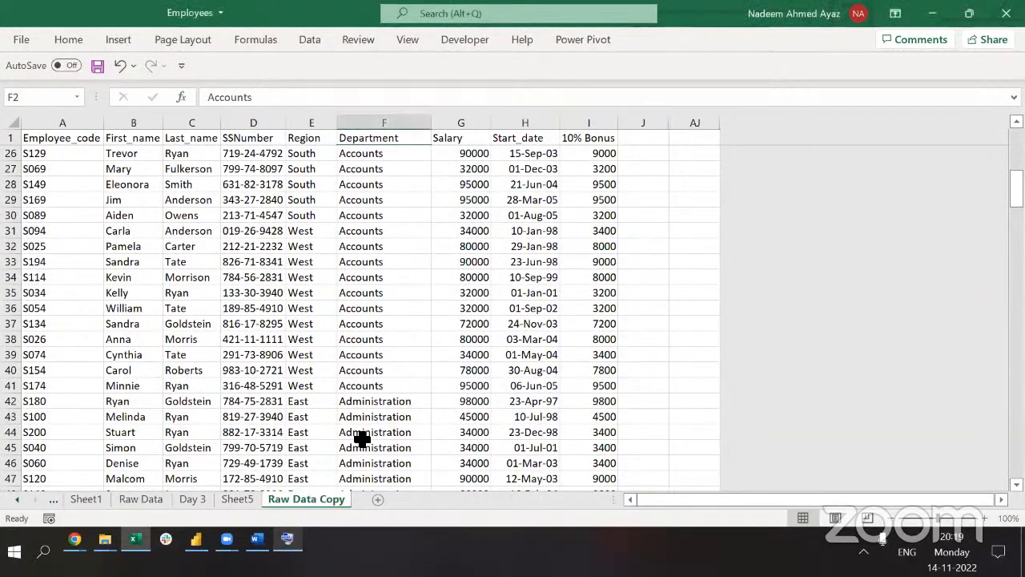
scroll(362, 439, "down", 3)
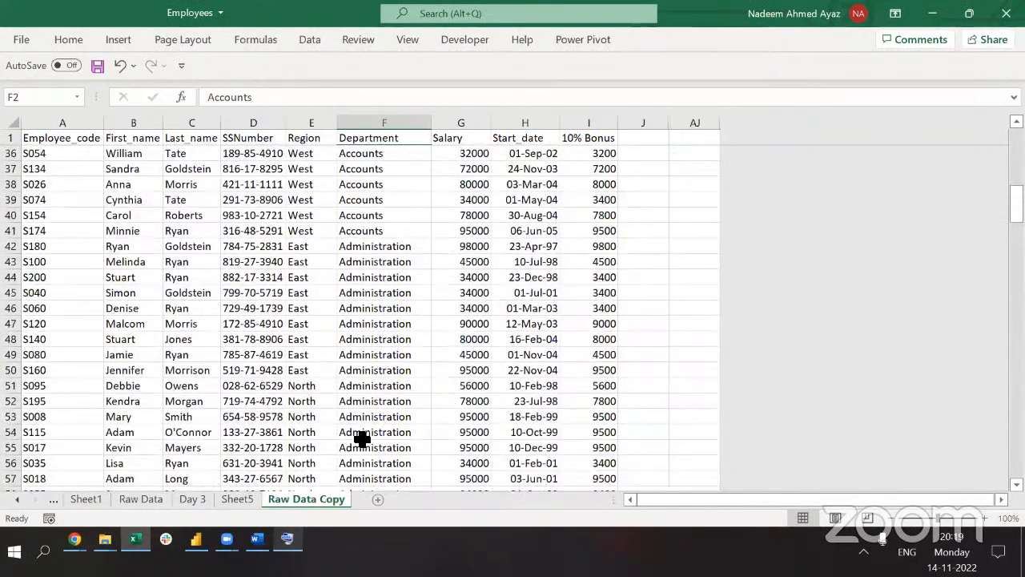
scroll(362, 439, "down", 3)
key("ctrl+Up")
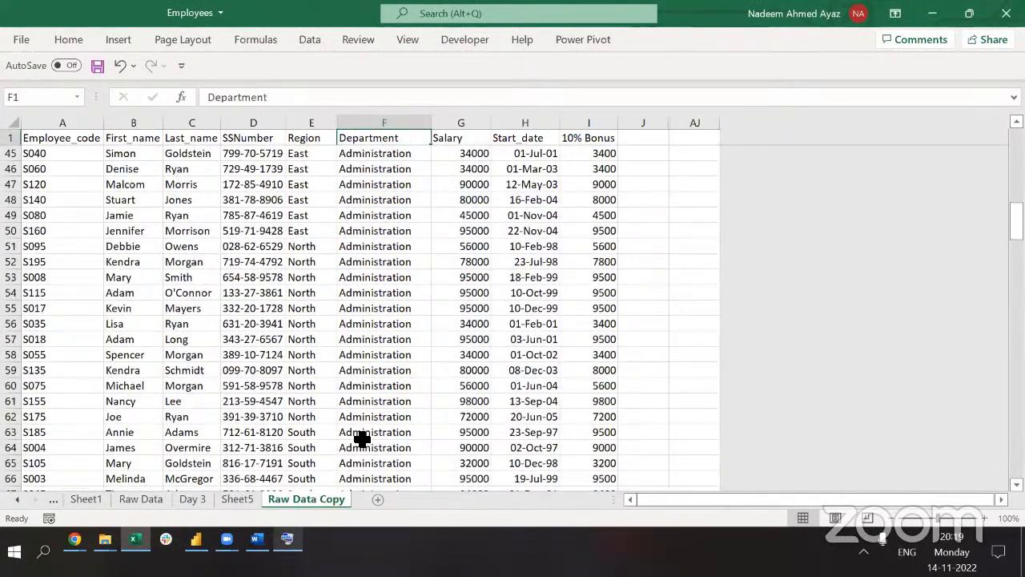
key("Down")
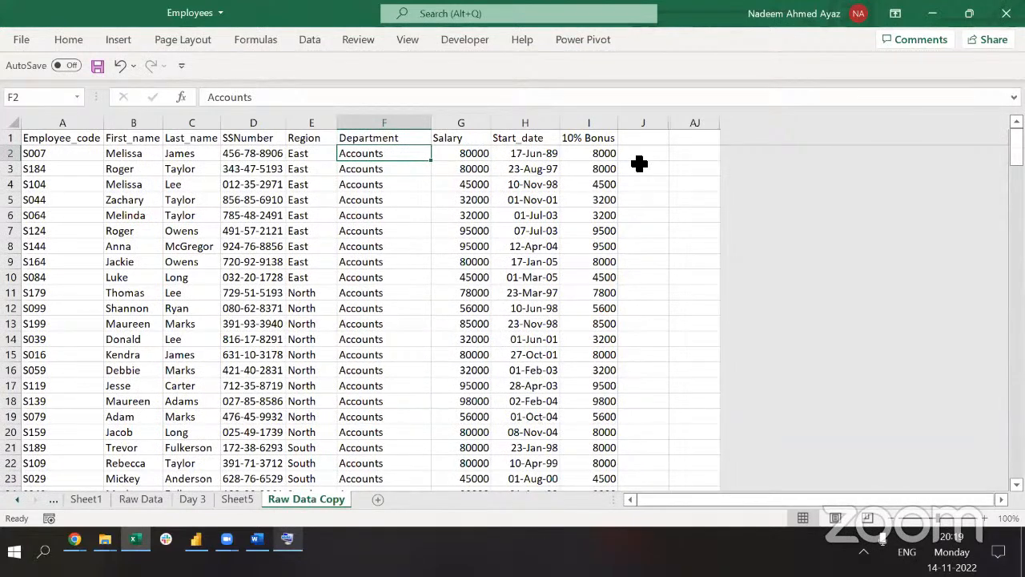
Select the whole employee table including its headers, open the Sort dialog, and move it aside to uncover the data.
left_click(517, 153)
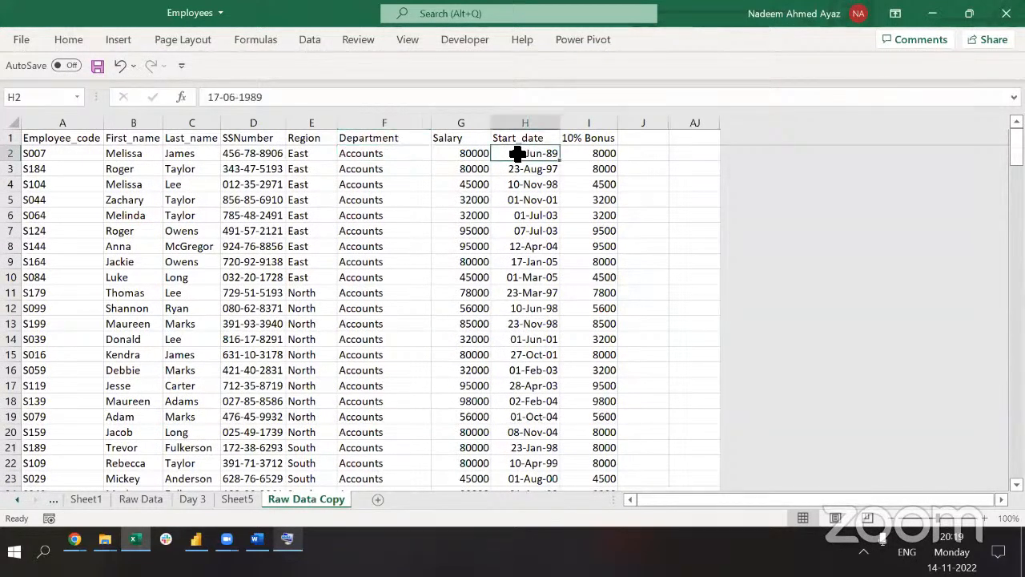
key("shift+space")
left_click(518, 154)
key("shift+space")
key("Up")
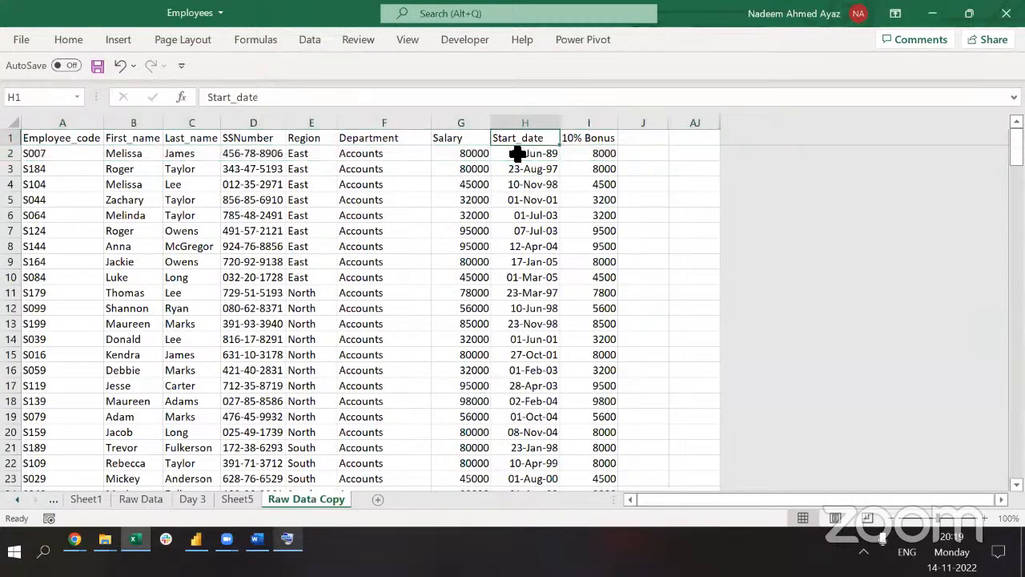
key("Right")
key("ctrl+shift+Down")
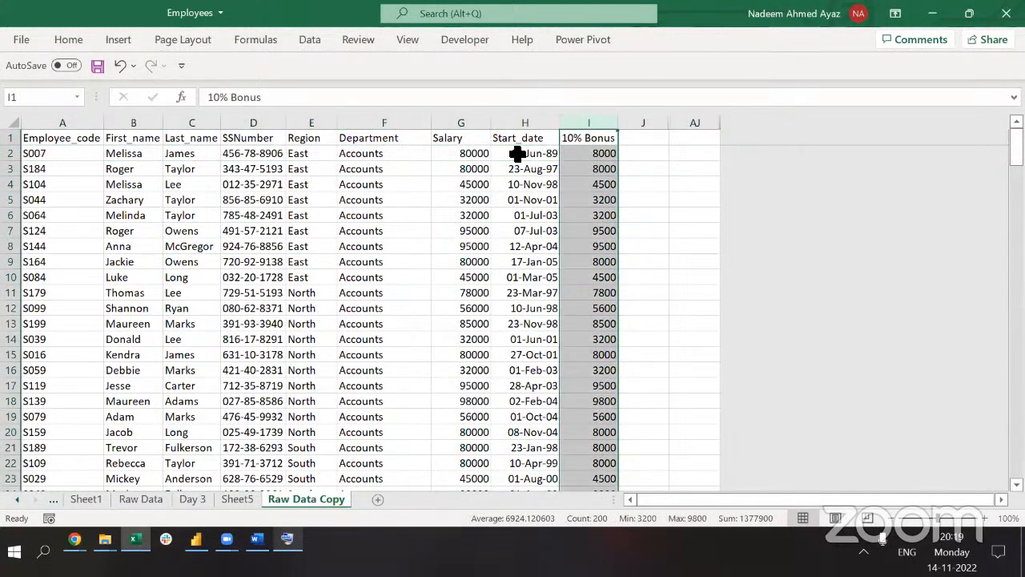
key("ctrl+shift+Left")
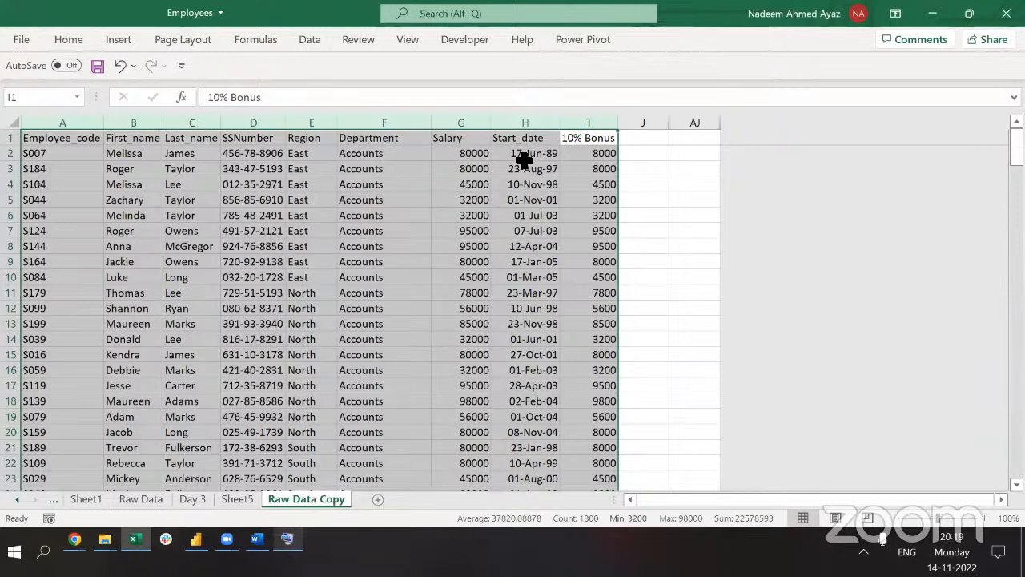
key("alt+a+s+s")
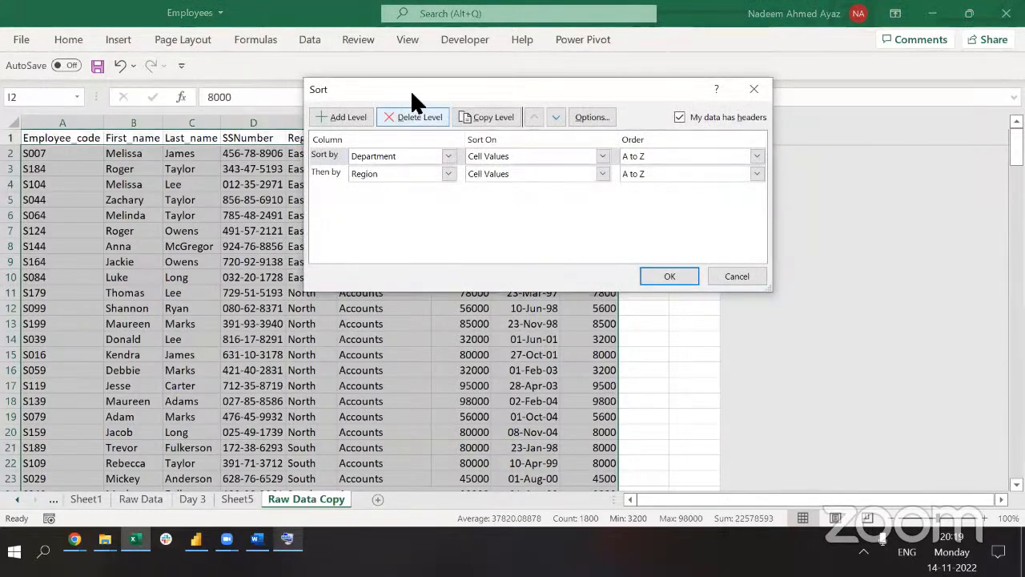
left_click_drag(412, 94, 588, 65)
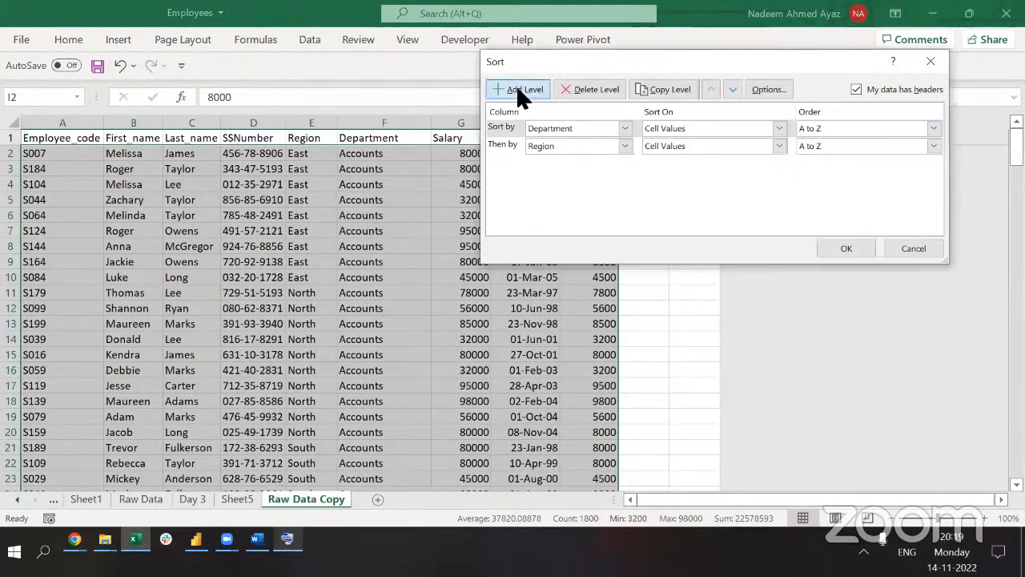
Add Start_date as the third sort level below Department and Region, ordered Oldest to Newest, and apply the sort.
left_click(517, 88)
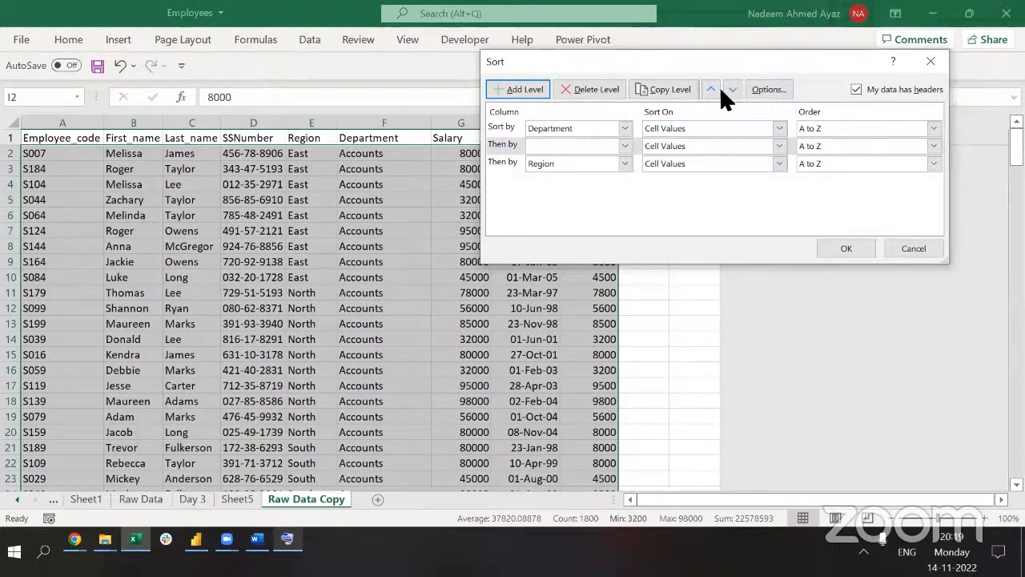
left_click(712, 88)
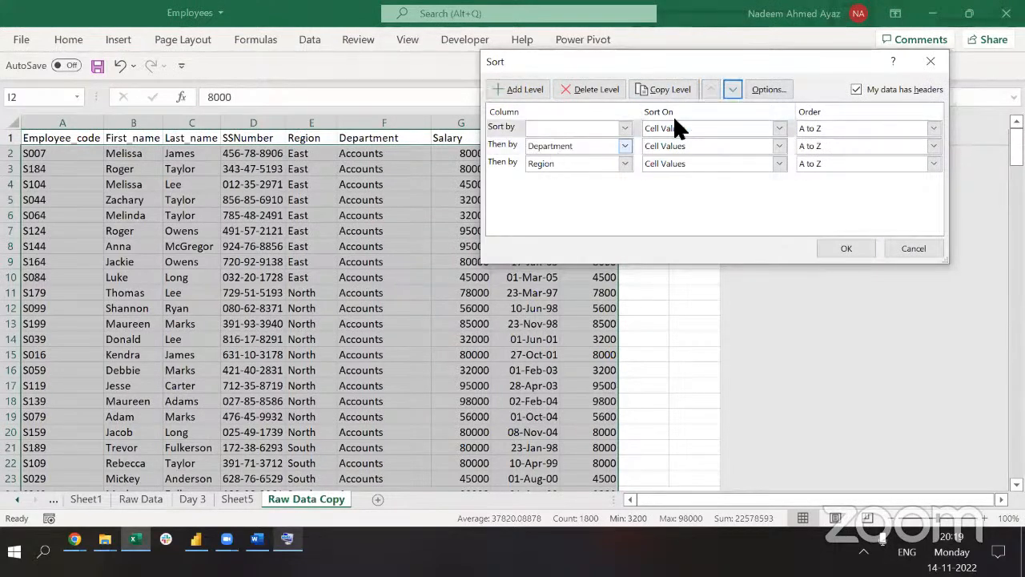
left_click(731, 88)
left_click(731, 88)
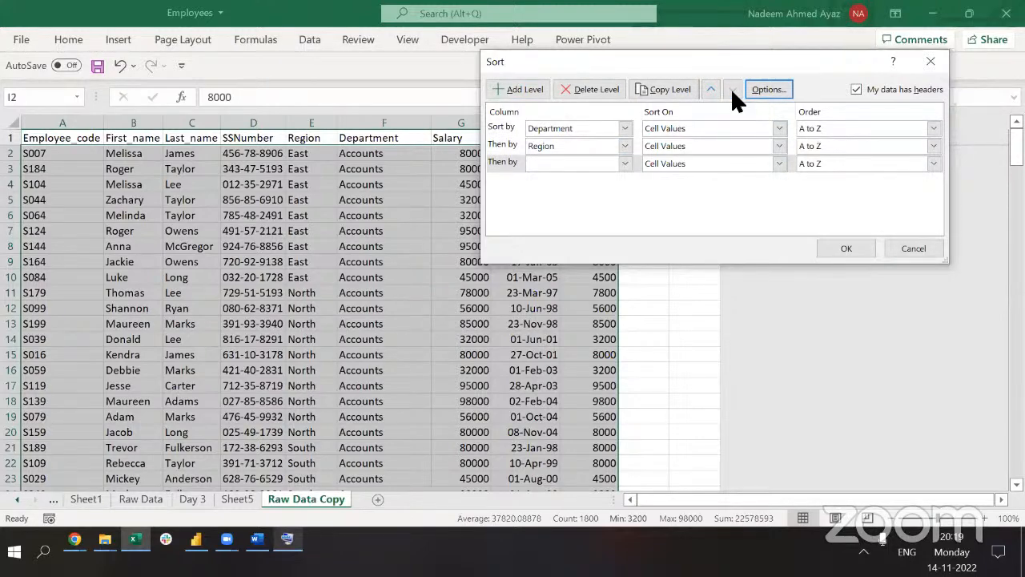
left_click(564, 164)
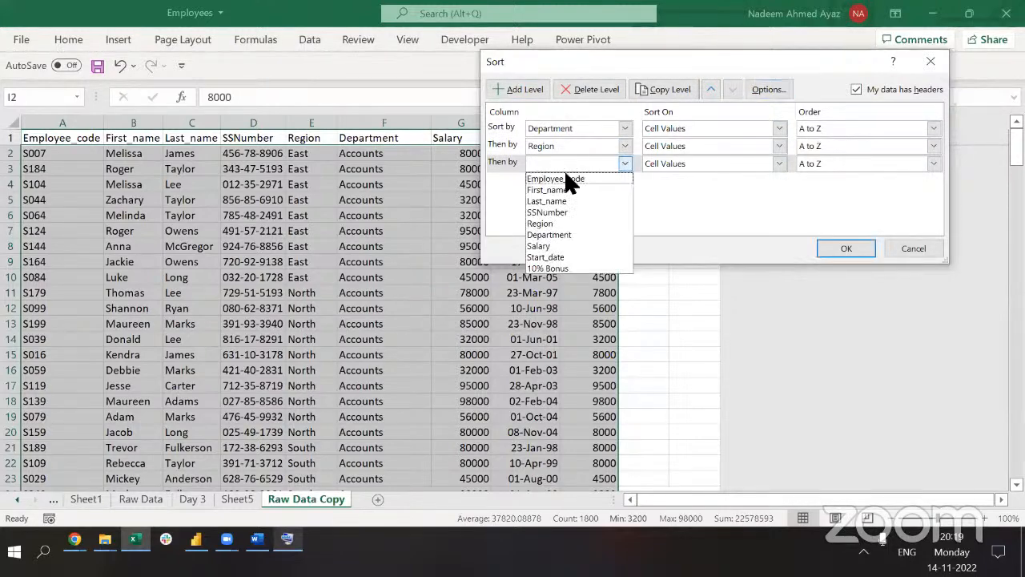
left_click(552, 257)
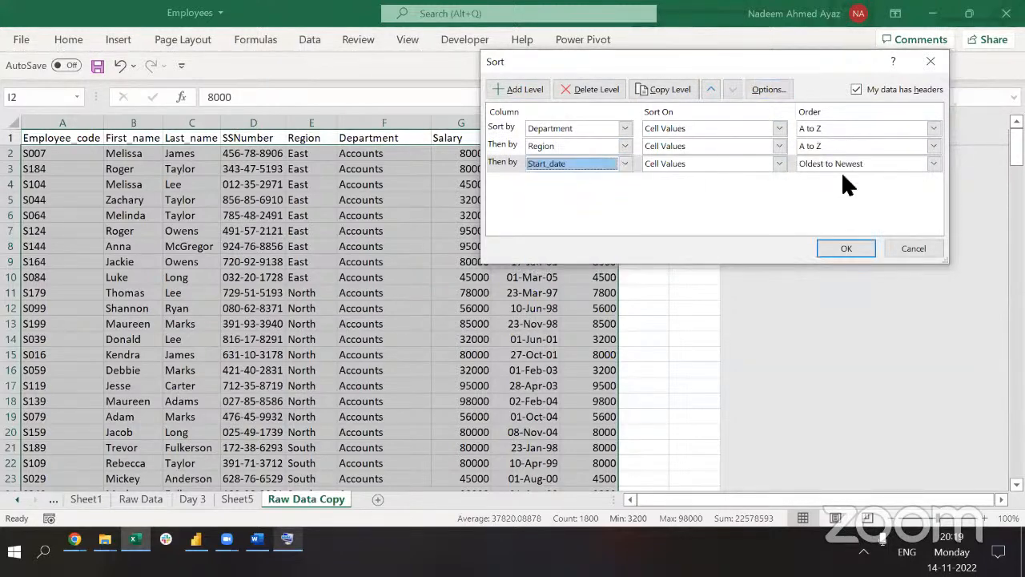
left_click(836, 245)
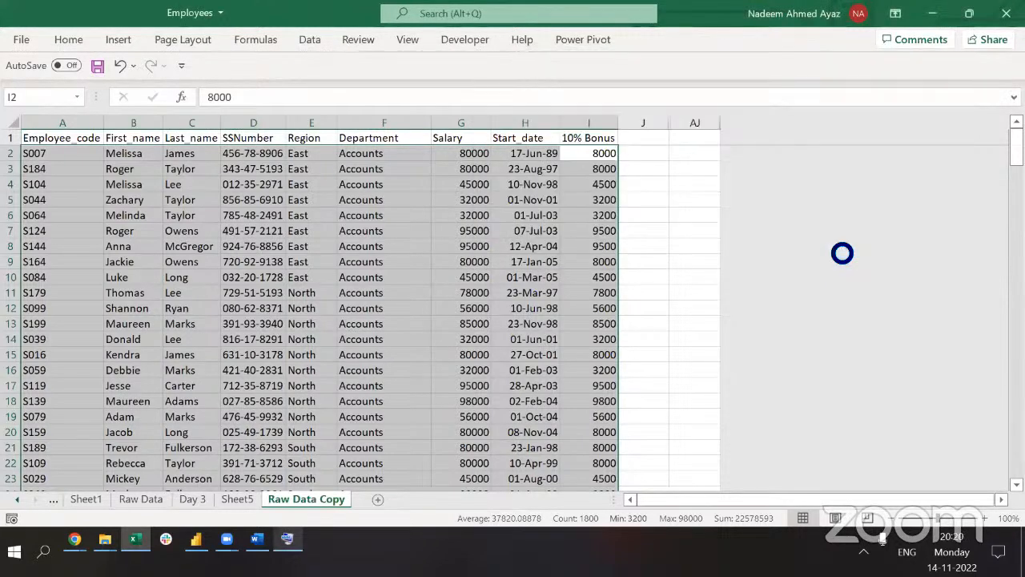
key("Up")
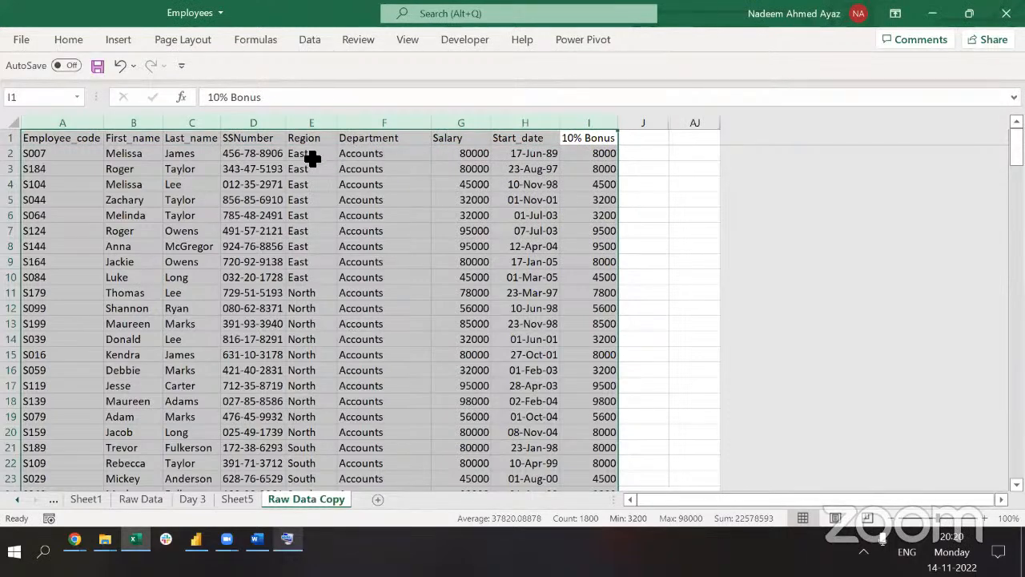
Examine the order of start dates within each region of the Accounts department, and return to the first start date.
left_click_drag(305, 153, 333, 277)
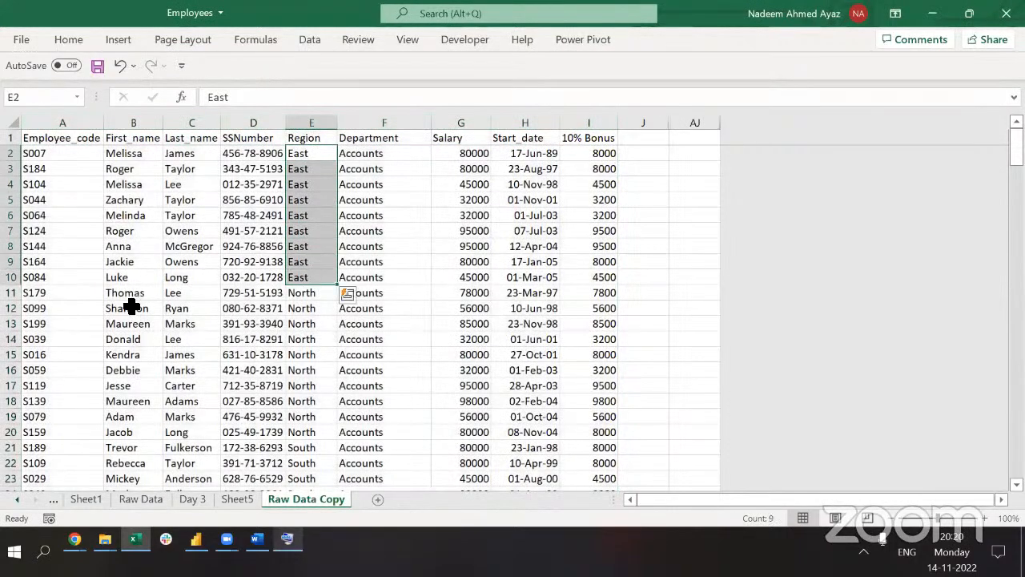
left_click(534, 307)
scroll(534, 307, "down", 2)
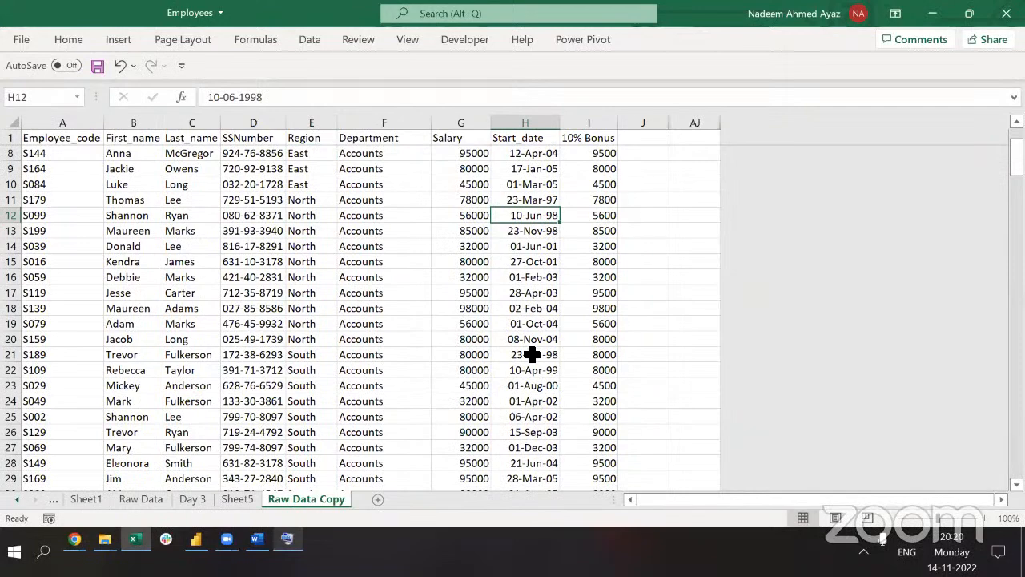
left_click(530, 354)
scroll(532, 354, "up", 2)
scroll(533, 354, "down", 4)
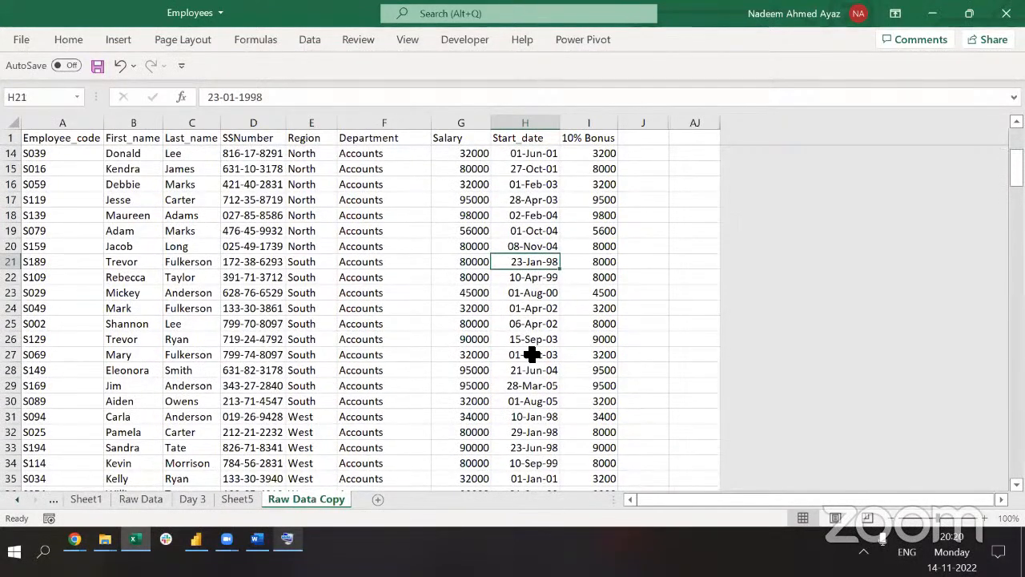
key("ctrl+Up")
key("Down")
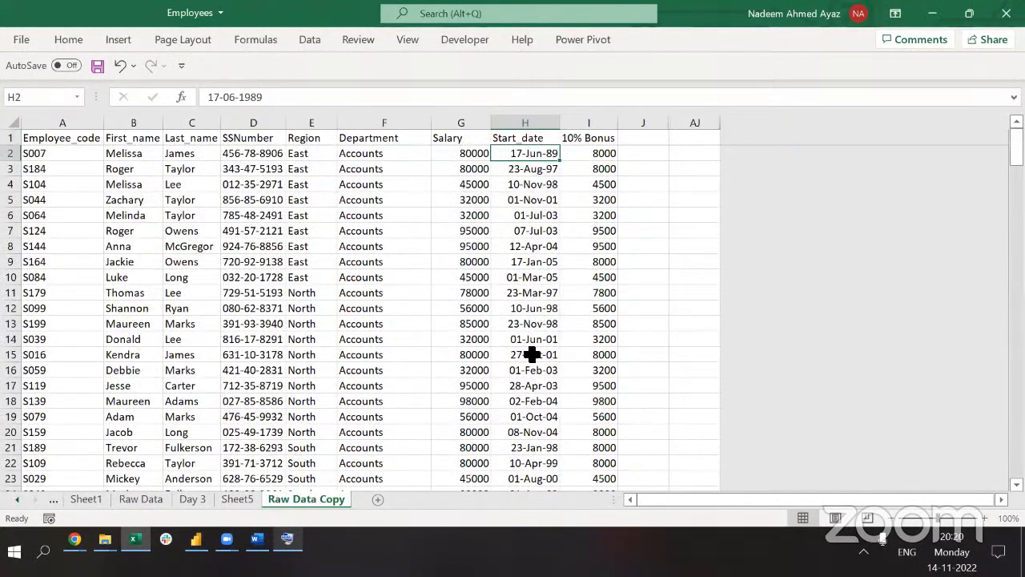
key("Up")
key("Right")
key("Down")
key("Right")
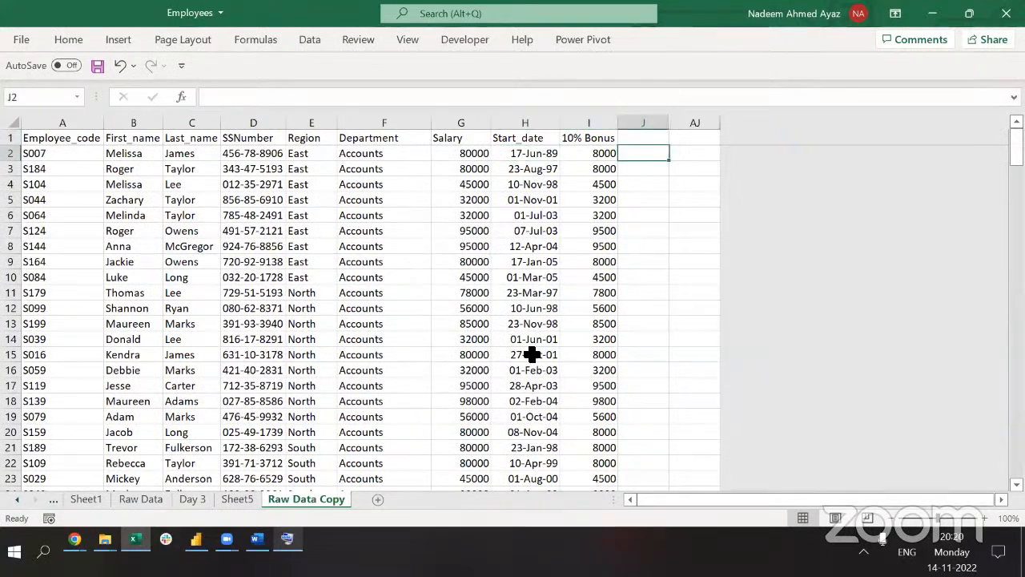
type("1")
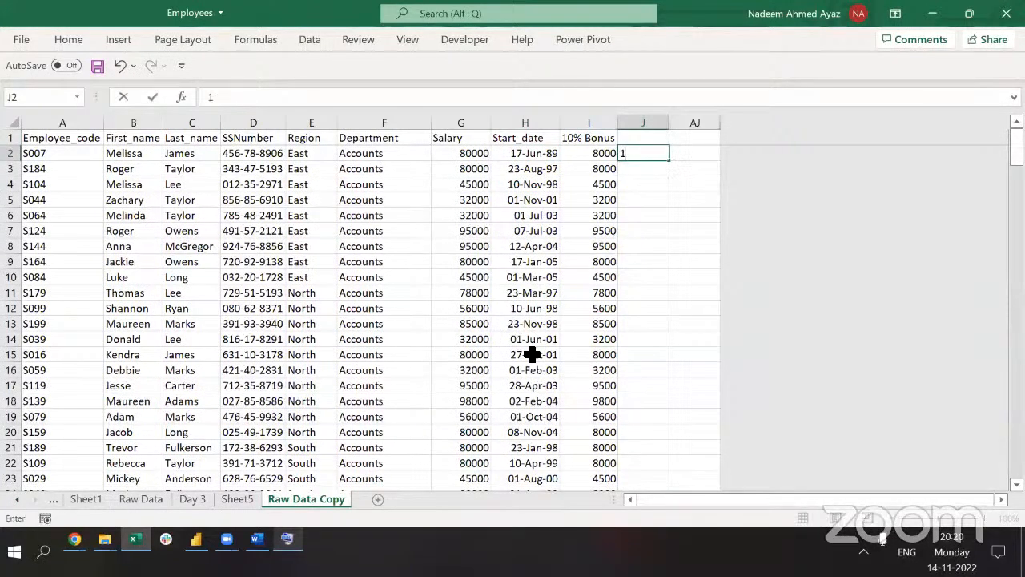
key("Return")
key("Down")
key("Down")
key("Down")
key("Down")
key("Down")
key("Down")
key("Down")
key("Down")
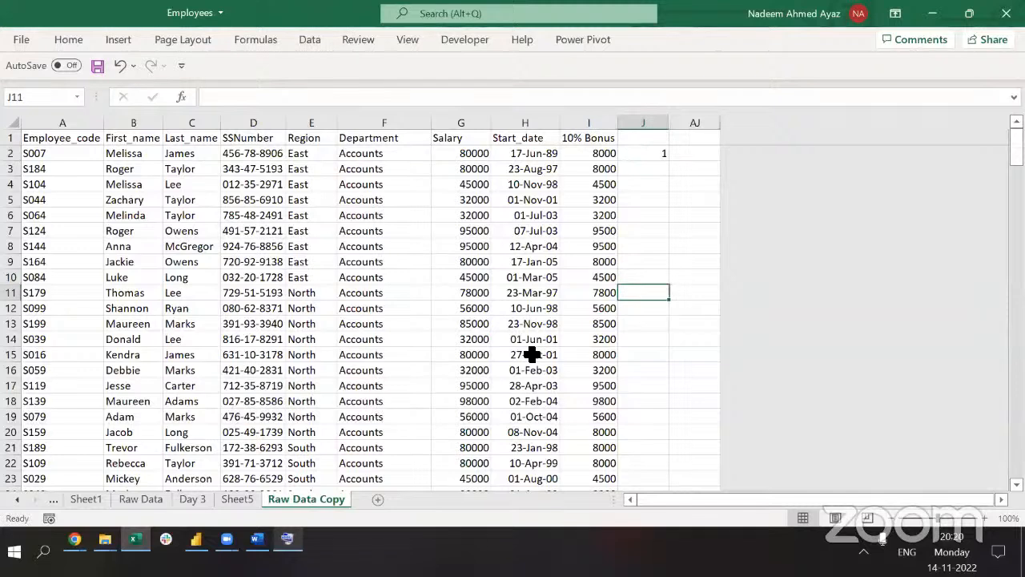
type("1")
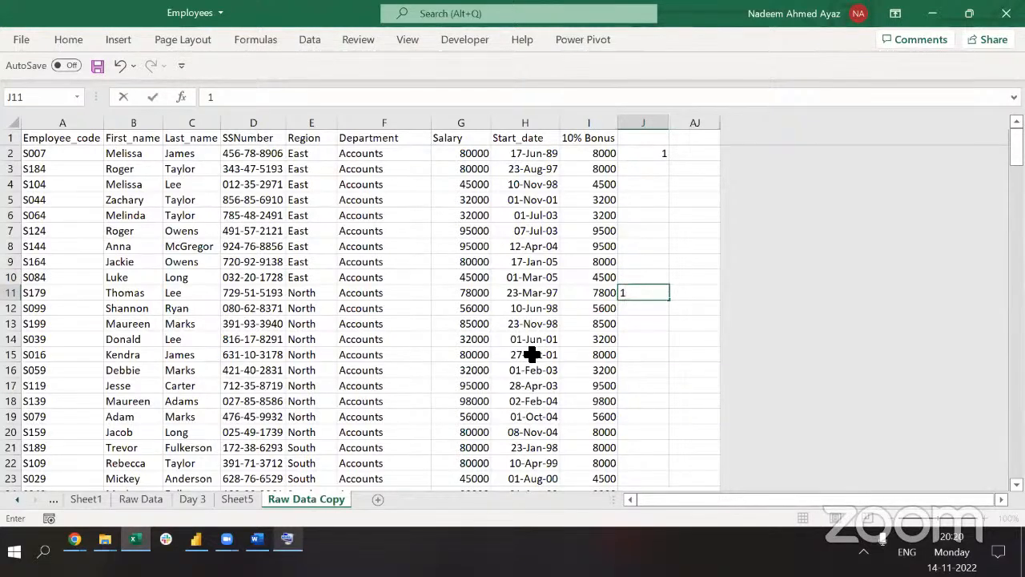
key("Escape")
key("ctrl+Up")
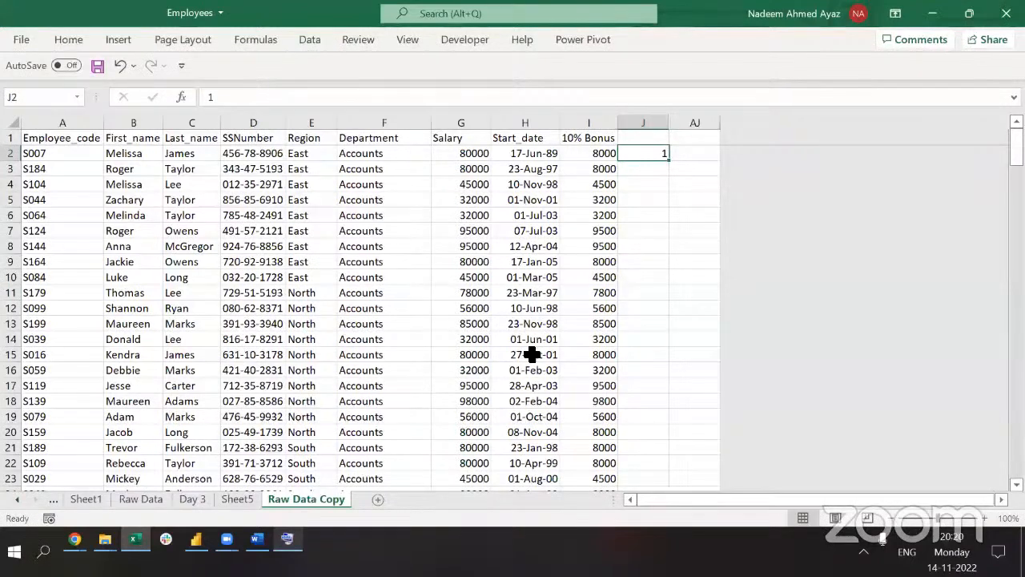
key("Delete")
Enter the header "Oldest?" in J1, beside the 10% Bonus column.
key("Up")
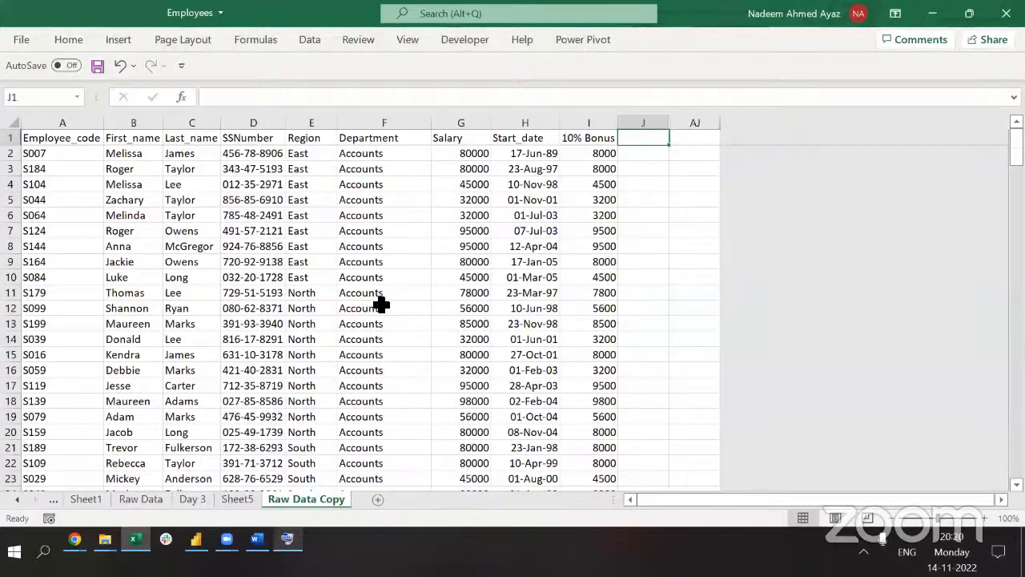
type("Old")
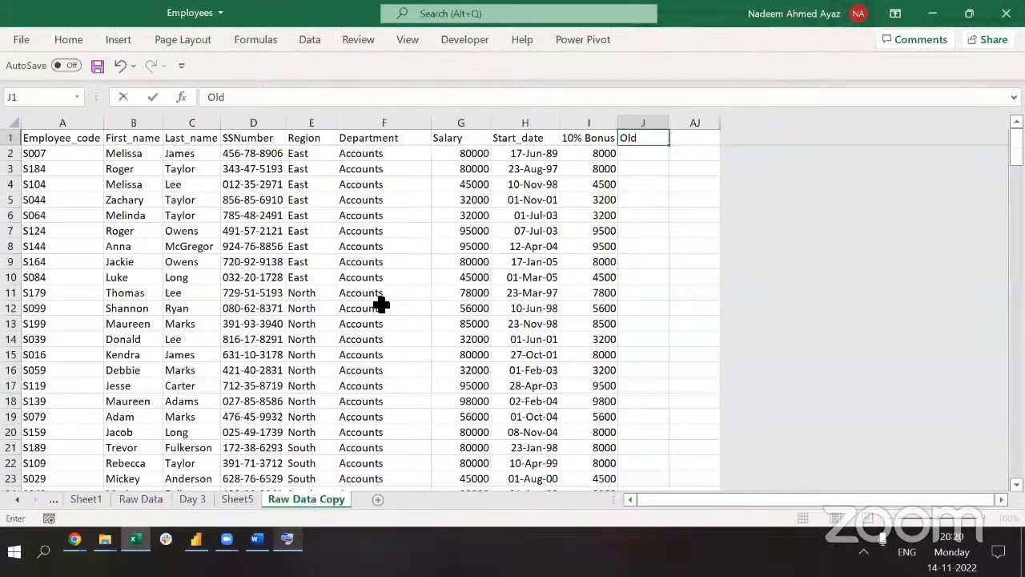
type("est?")
key("Return")
key("Up")
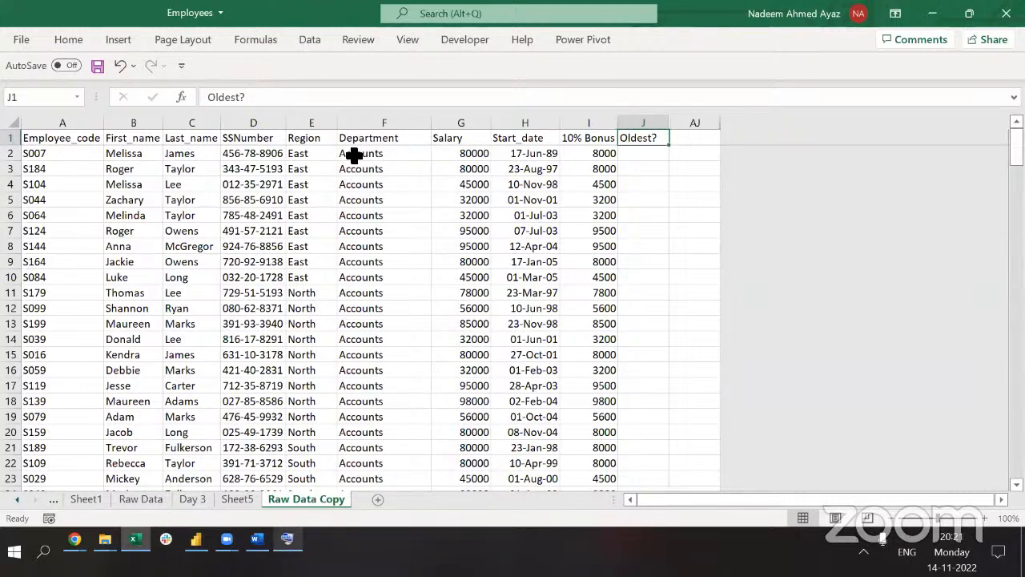
Compare department, region and start date in the first Accounts rows and where the region changes from East to North.
left_click_drag(354, 156, 355, 170)
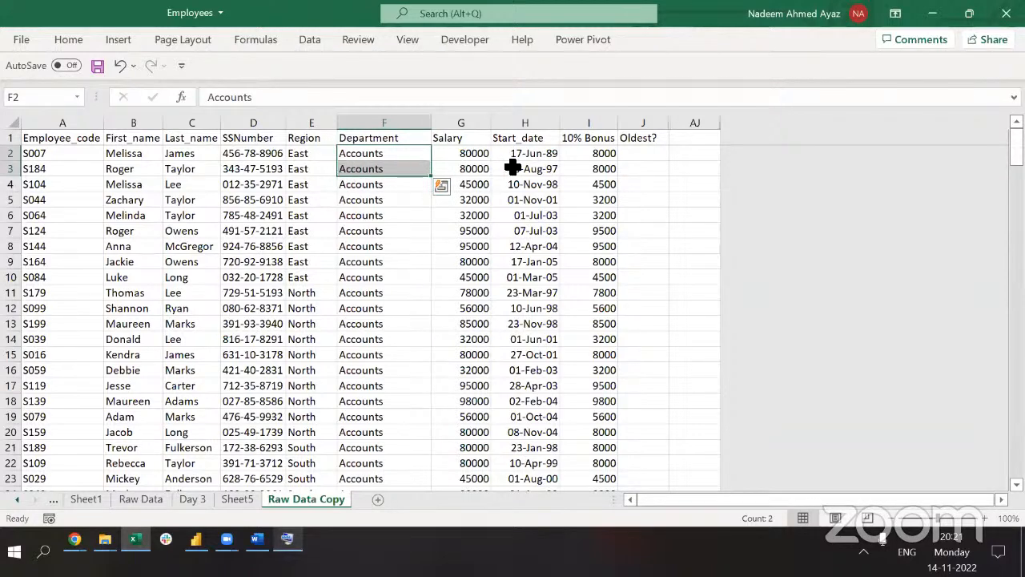
left_click(383, 153)
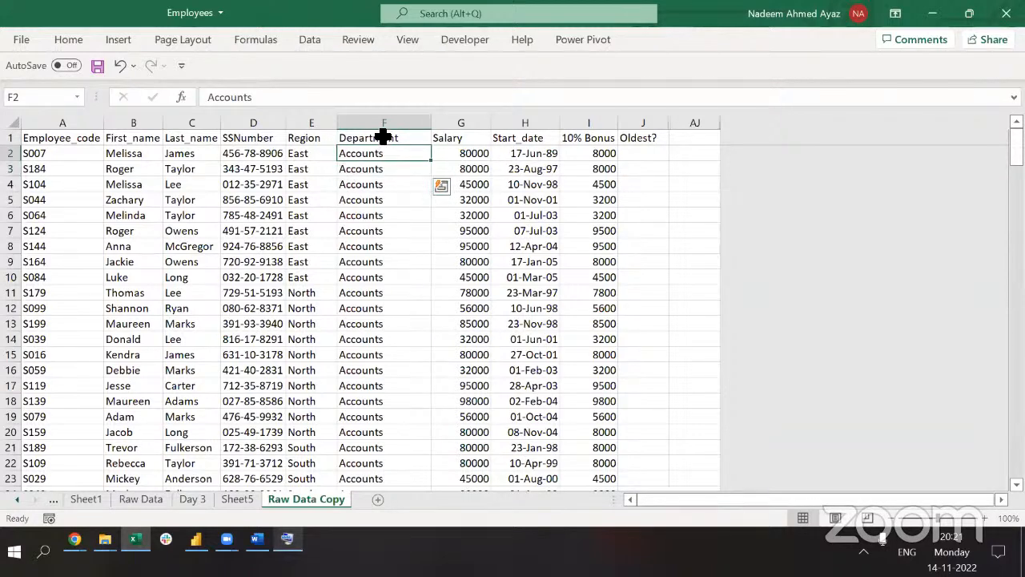
left_click(526, 153)
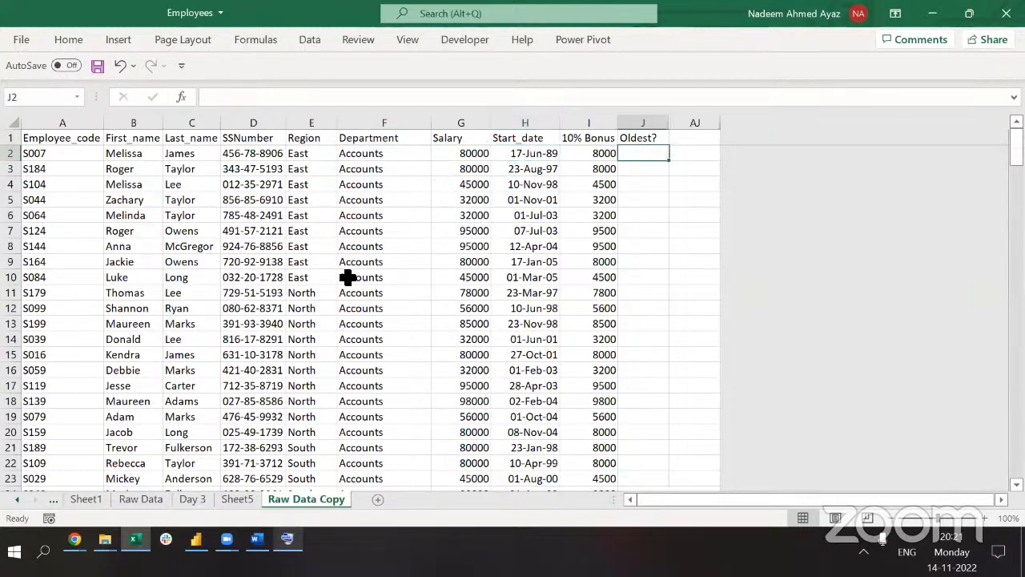
left_click_drag(347, 278, 310, 291)
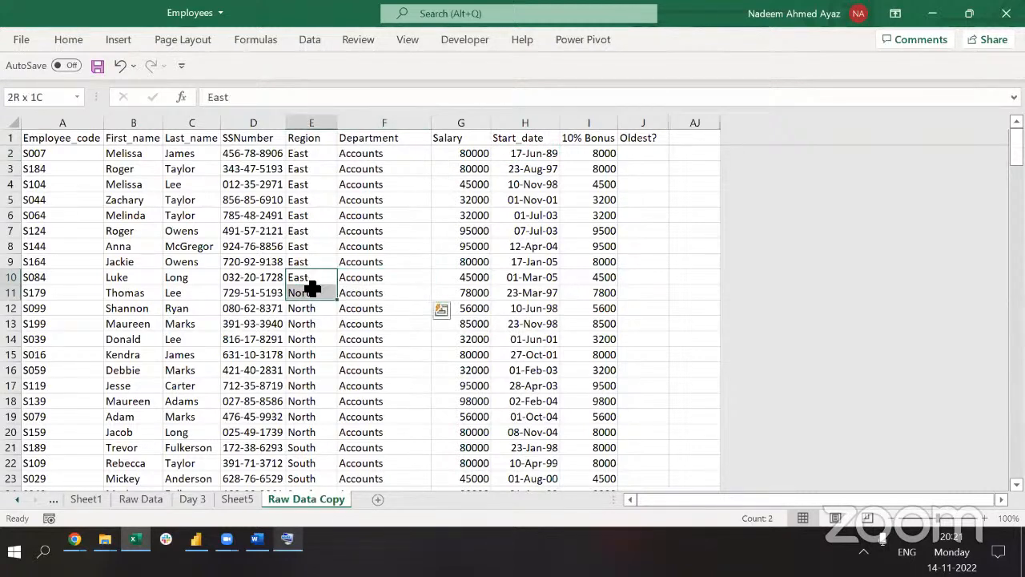
left_click(525, 294)
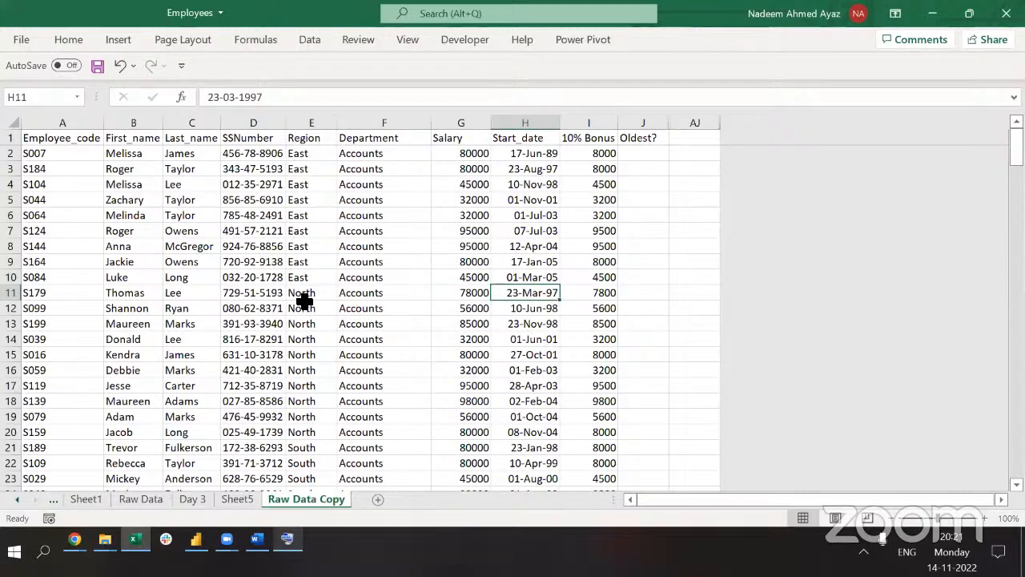
Start an IF formula in J2 that returns "yes" when department F2 differs from F1.
left_click_drag(304, 297, 354, 309)
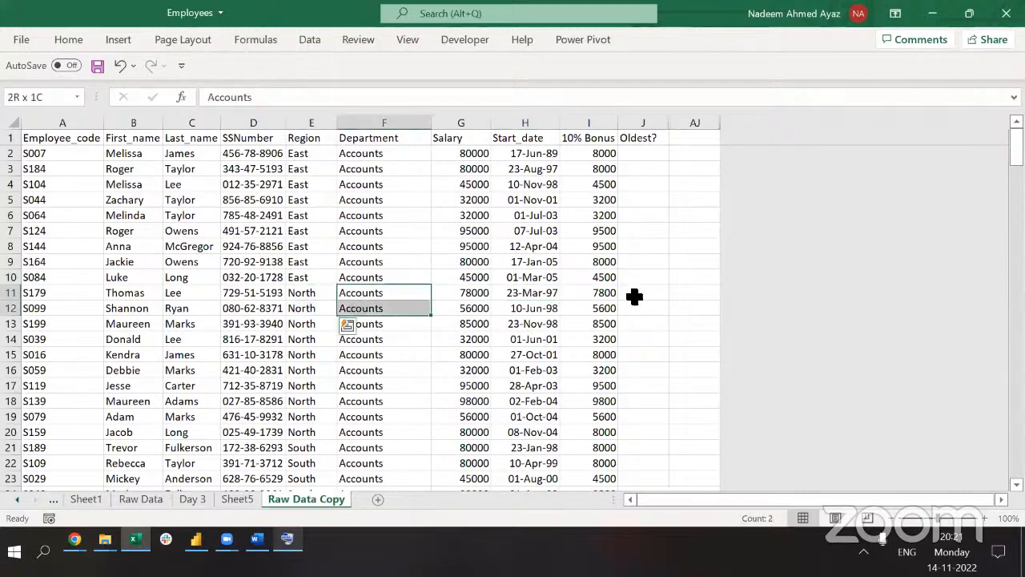
left_click(640, 168)
key("Up")
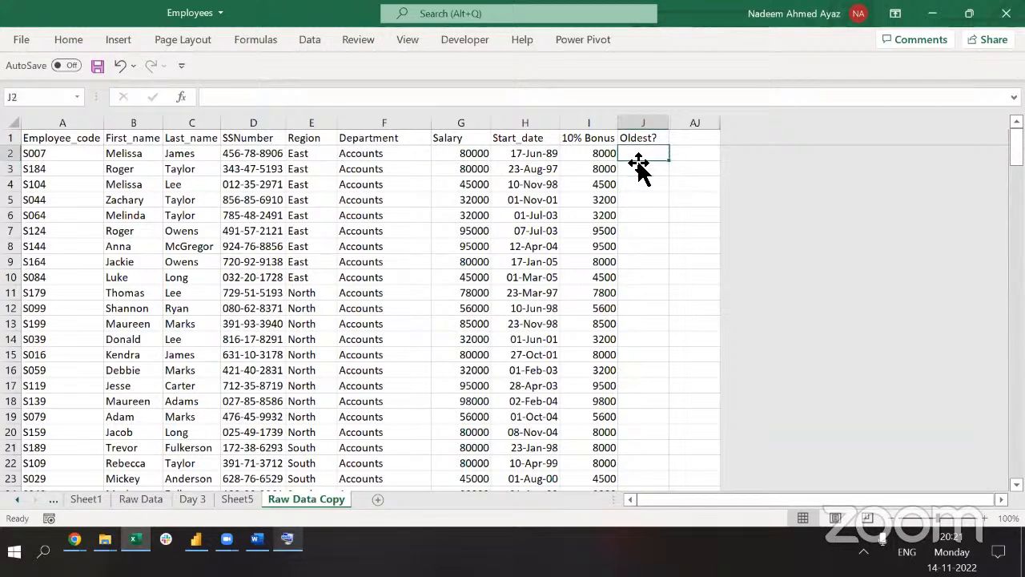
type("=IF(")
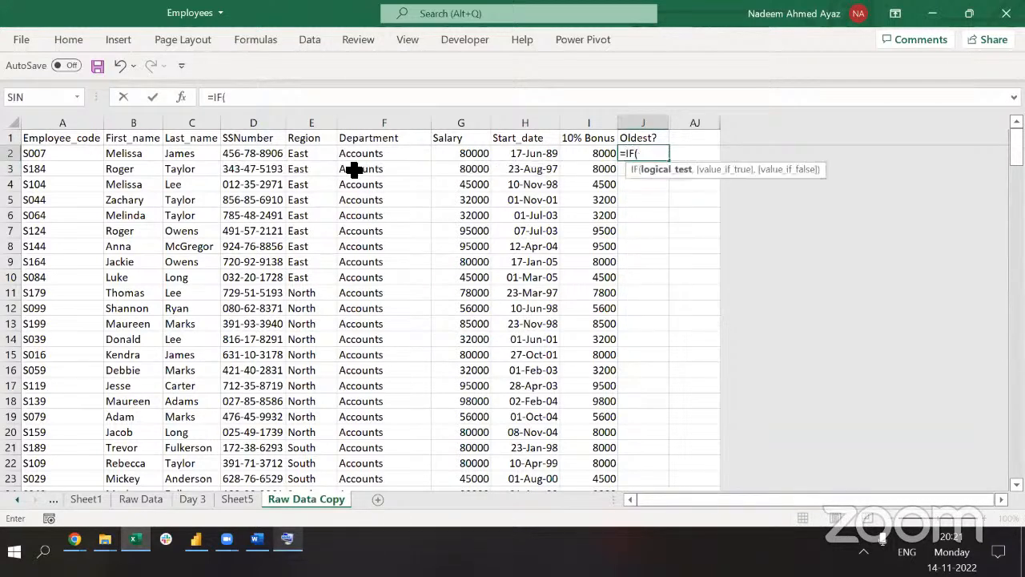
left_click(365, 153)
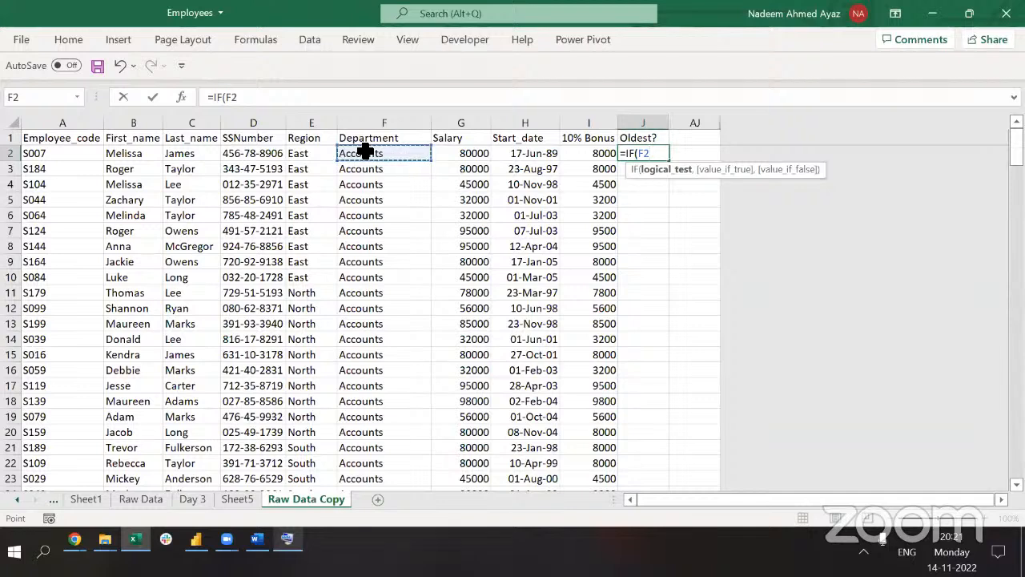
type(",.")
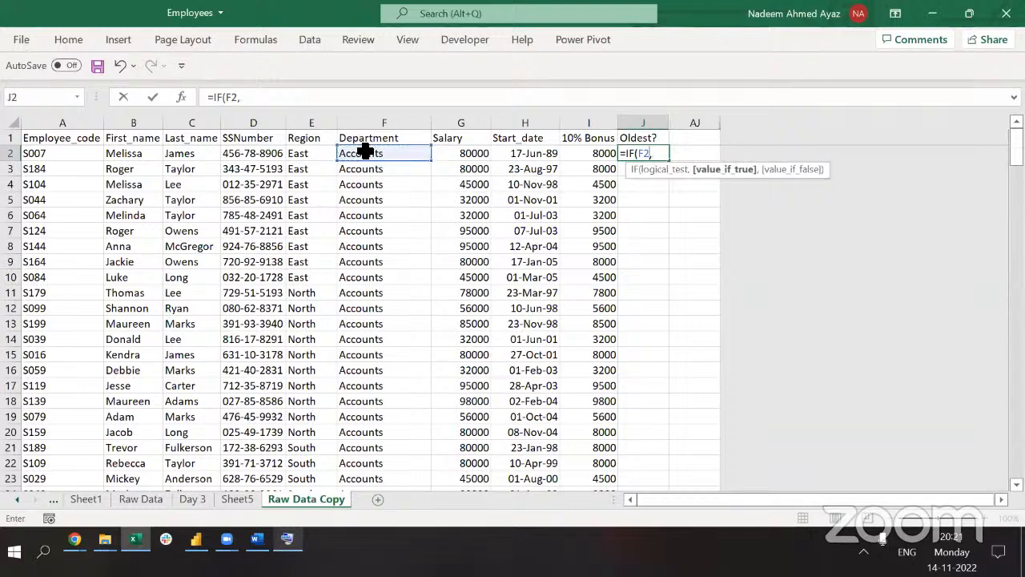
key("BackSpace")
type("<>")
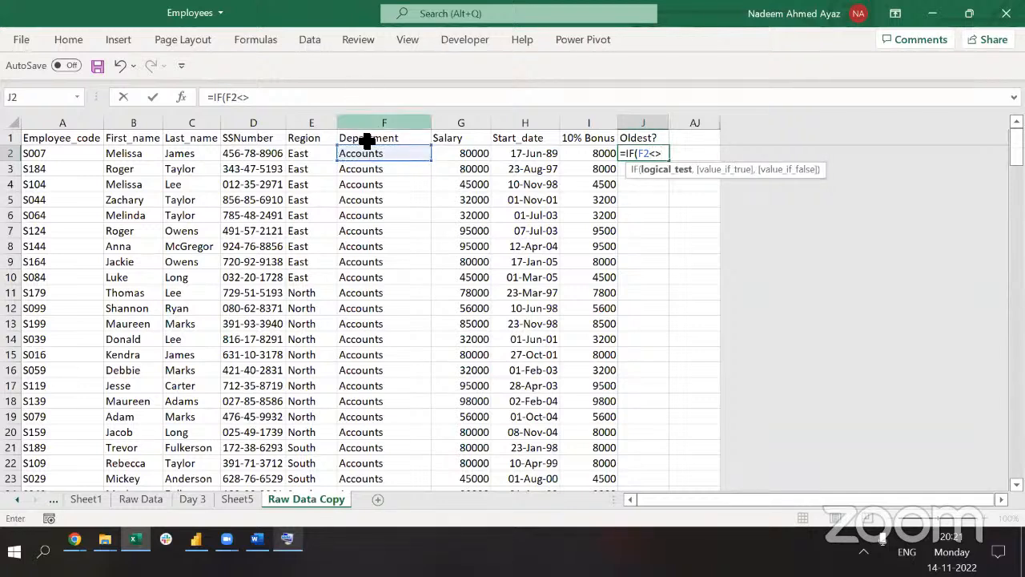
left_click(365, 140)
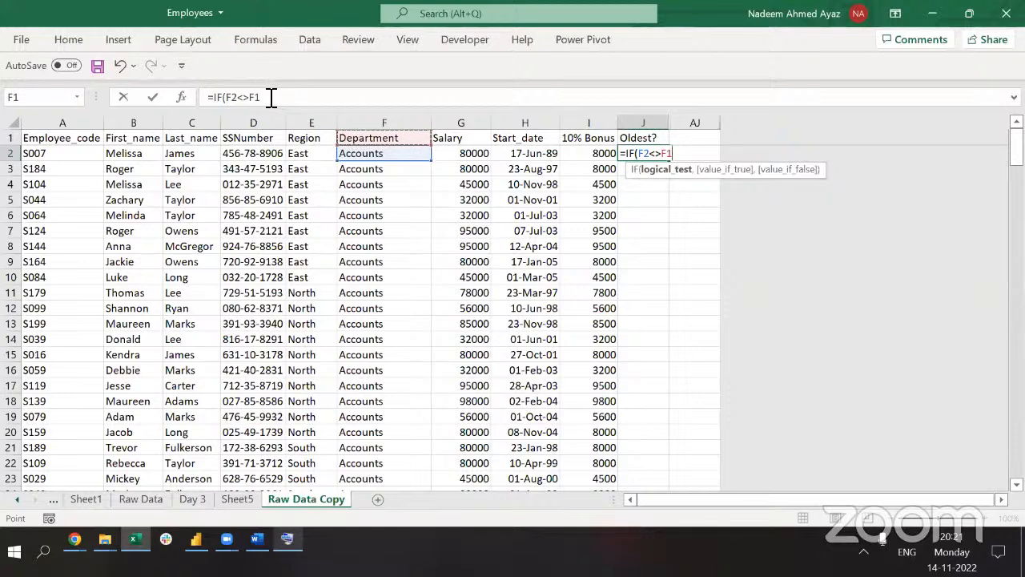
type(",")
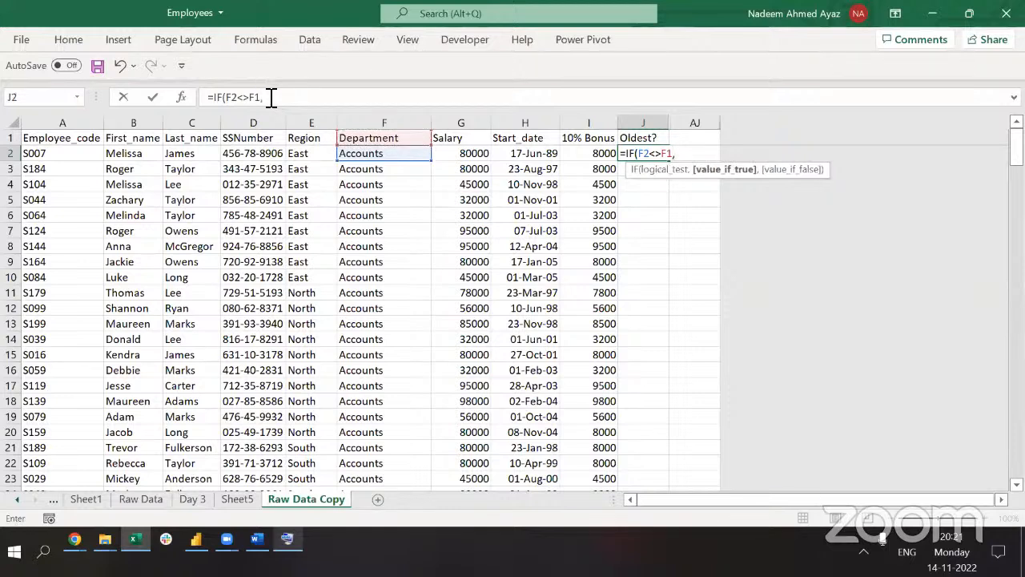
type("\"yes\",")
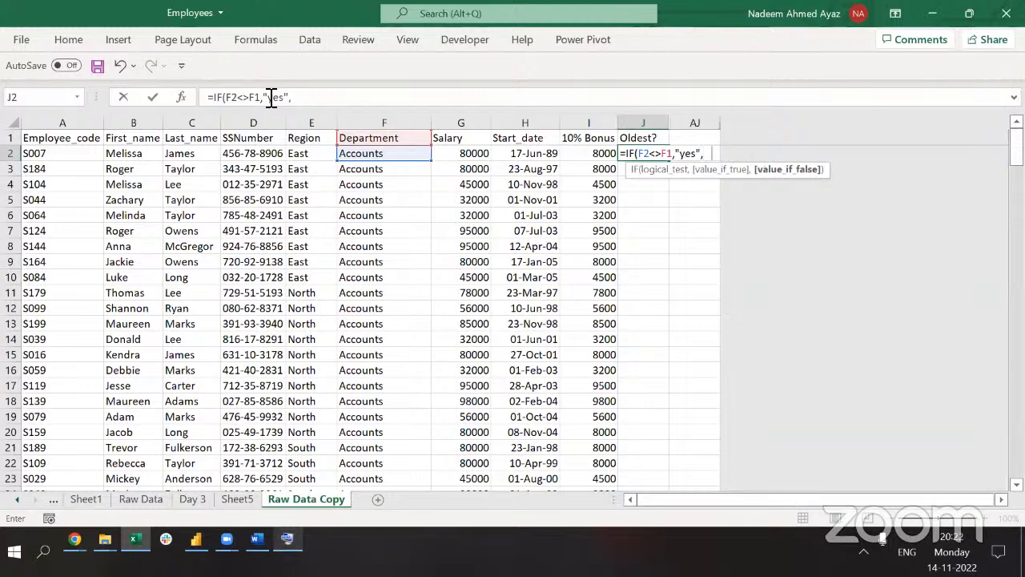
Nest a second IF in the J2 formula with the test AND(F2=F1,E2<>E1), for same department but different region.
type("IF(")
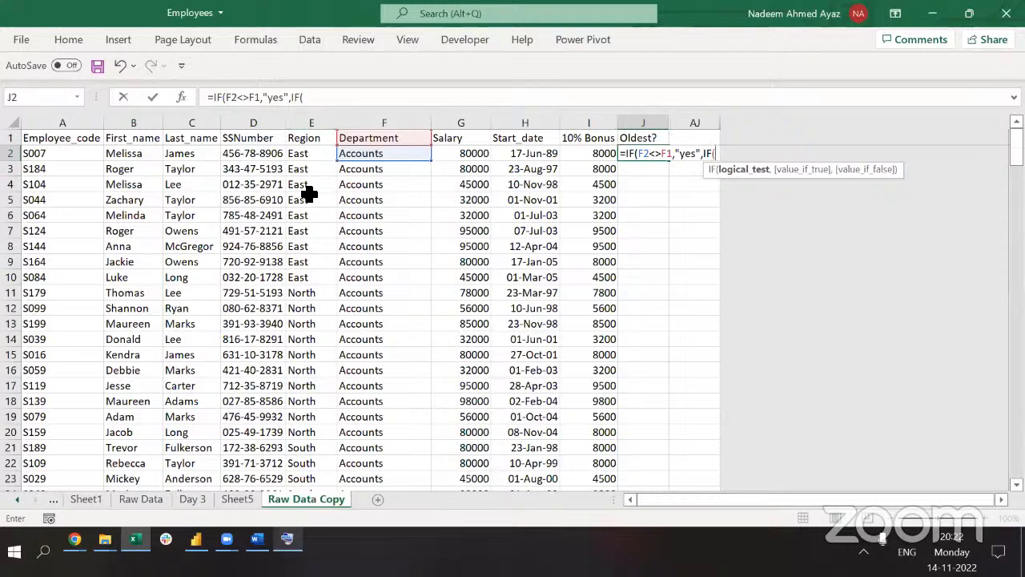
type("AN")
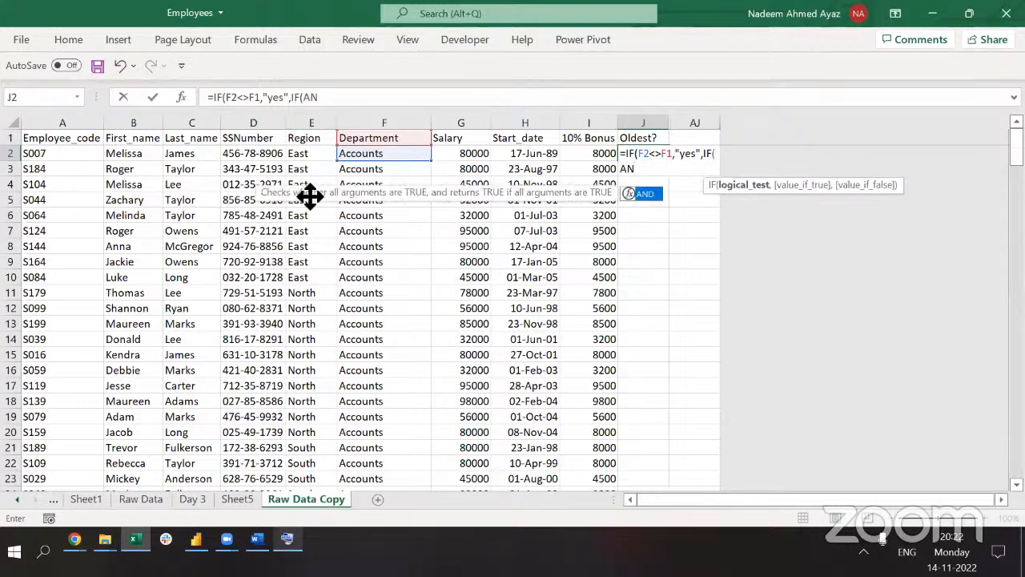
type("D(")
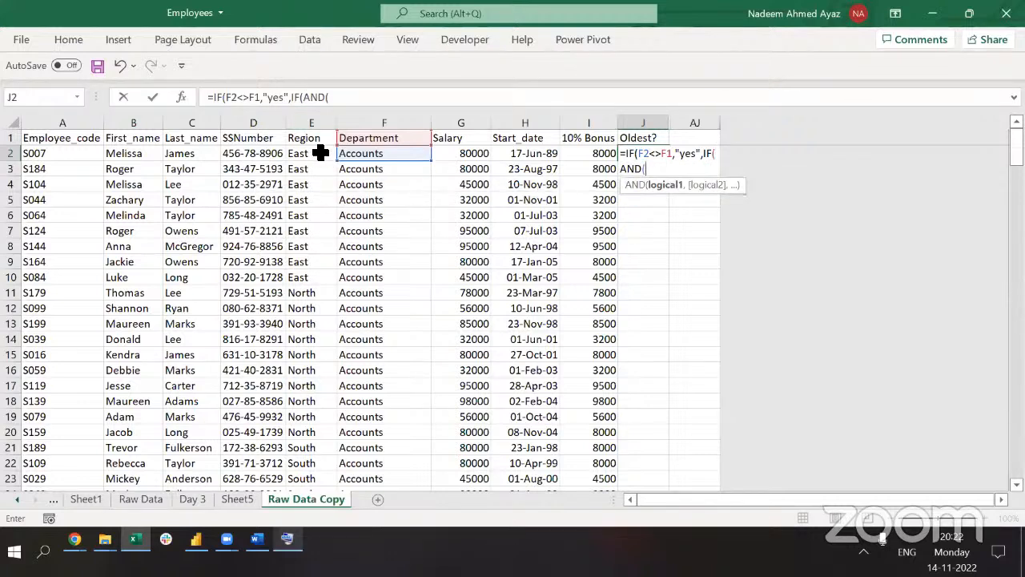
left_click(351, 156)
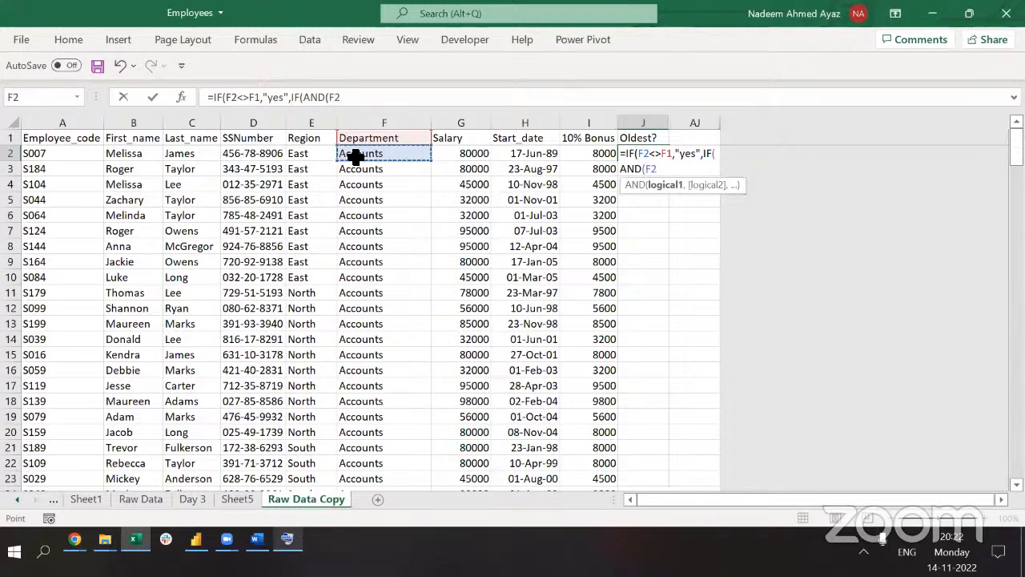
type("=")
left_click(361, 138)
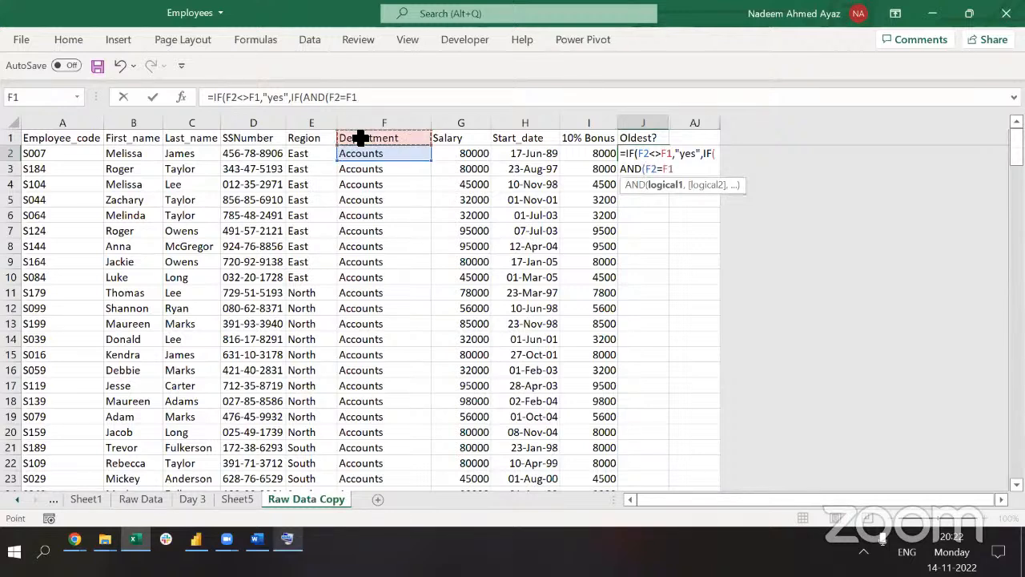
type(",")
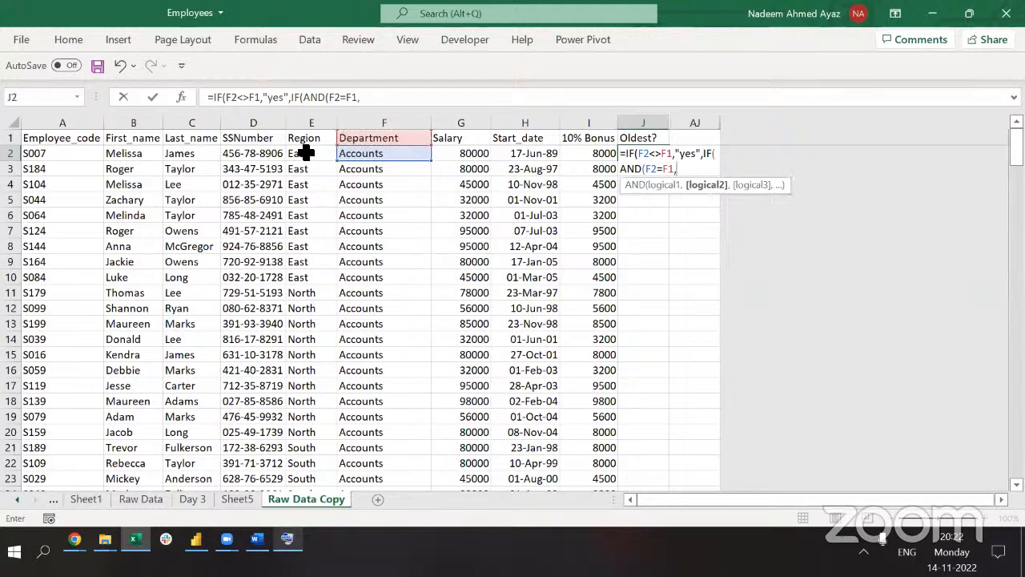
left_click(307, 153)
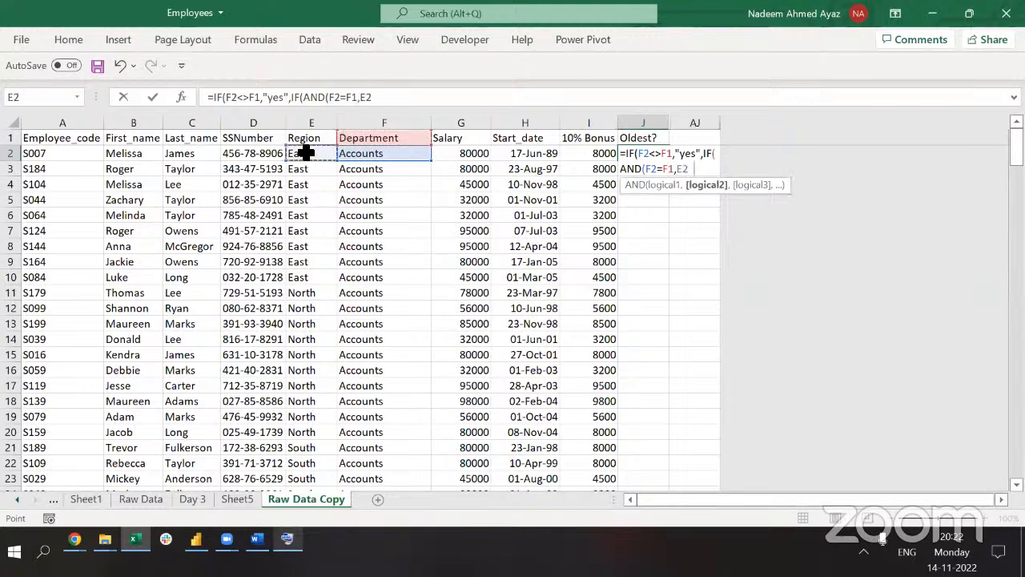
type("<>")
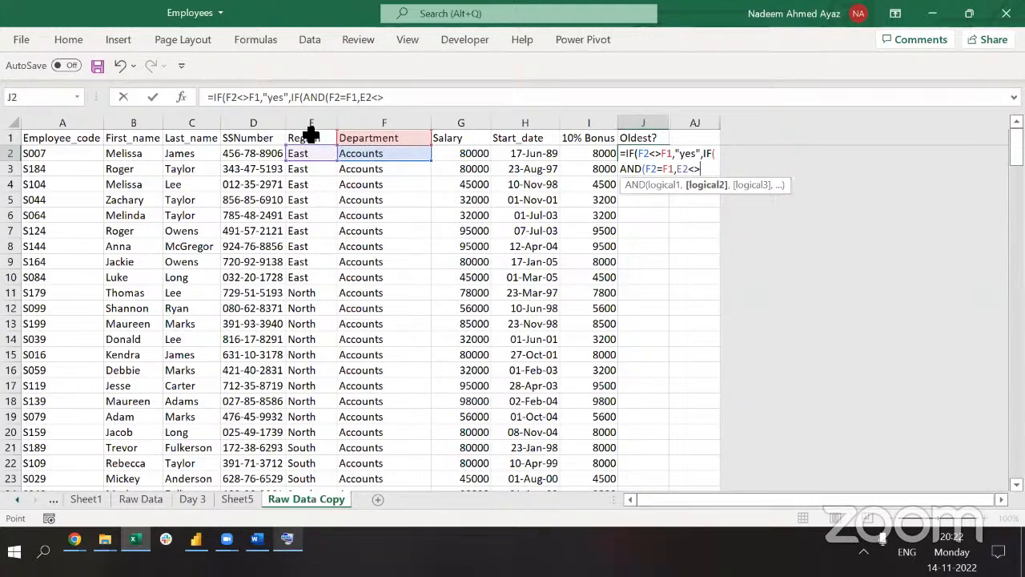
left_click(311, 137)
type(")")
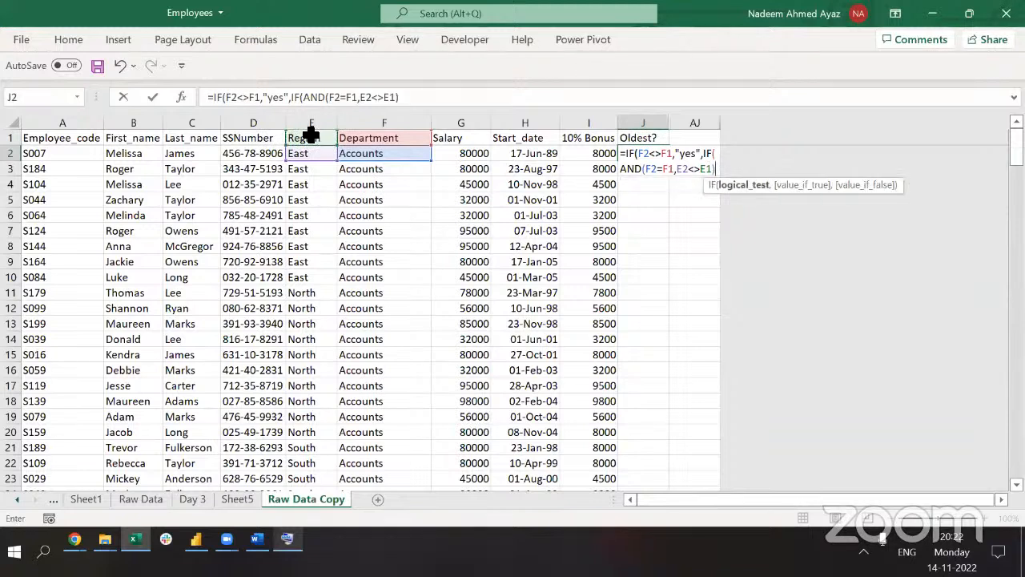
Complete the nested IF with "Yes" and "No" results, capitalise the first "Yes", and enter the J2 formula.
type(",\"")
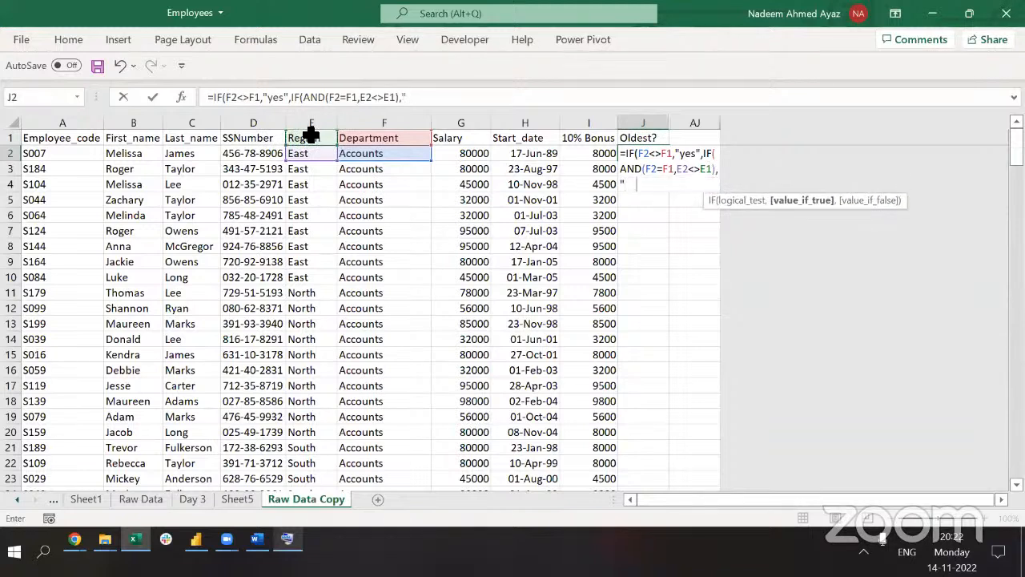
type("Yes\",\"No\"")
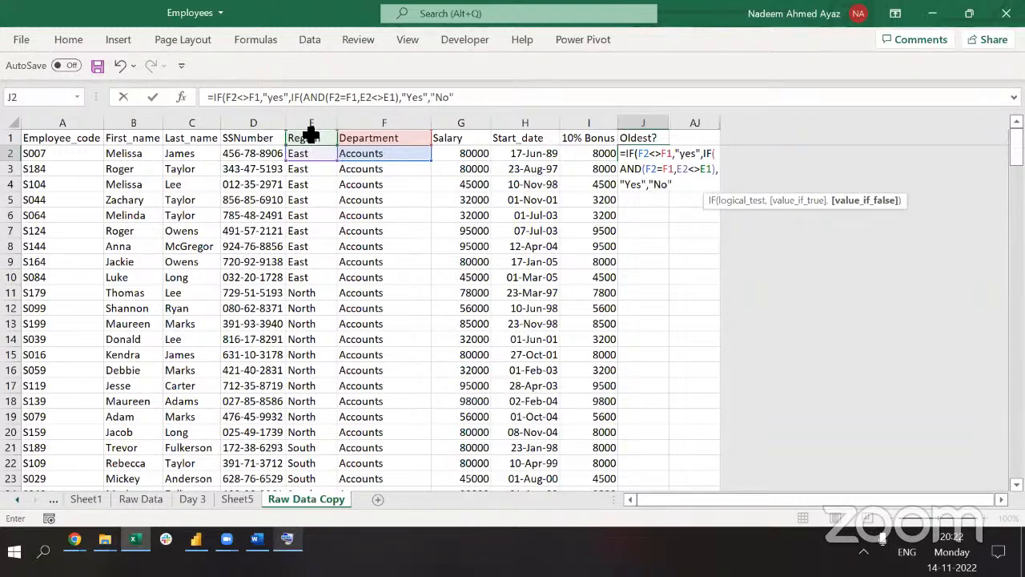
type("))")
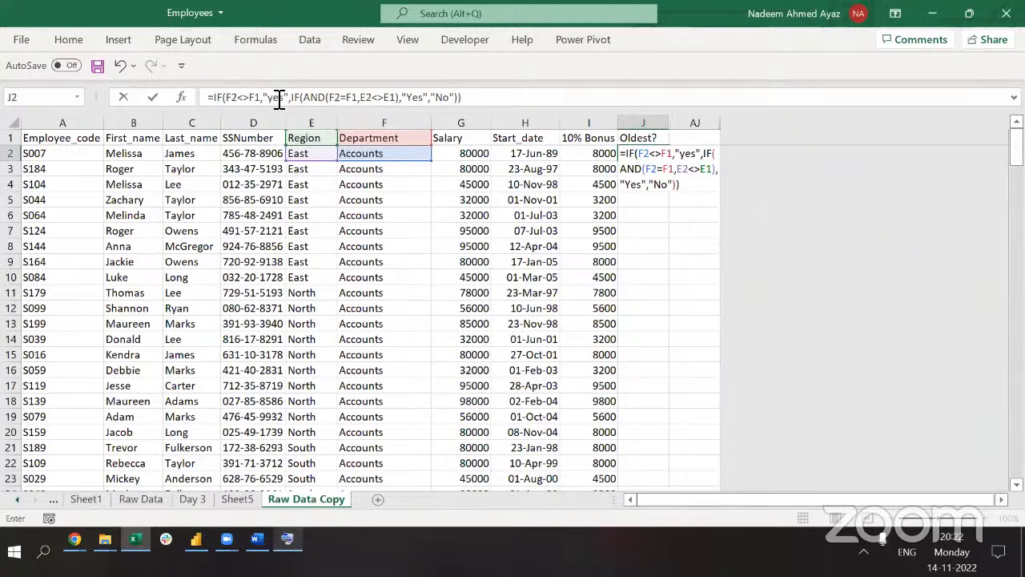
left_click(279, 99)
key("Left")
key("BackSpace")
type("Y")
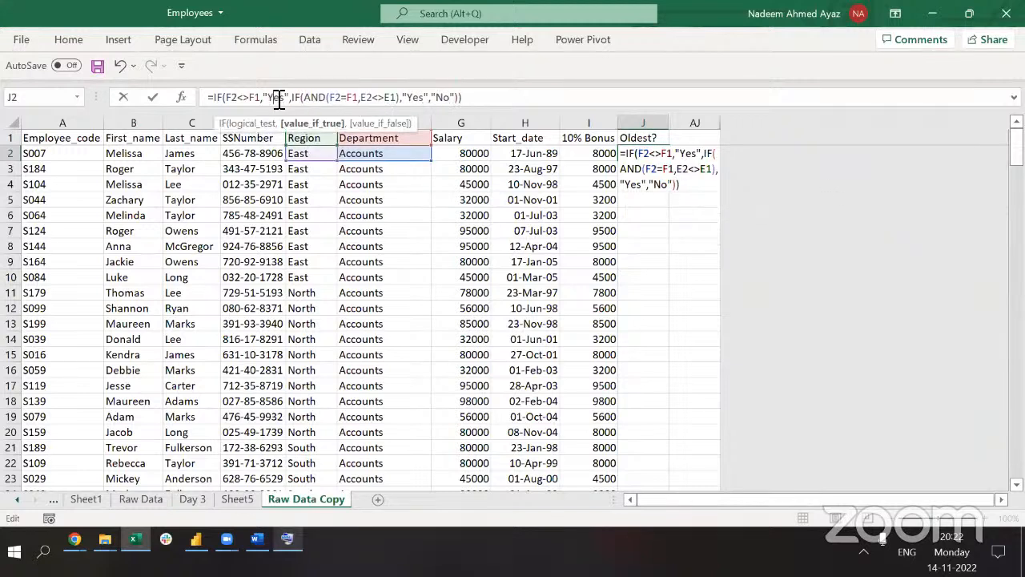
key("Return")
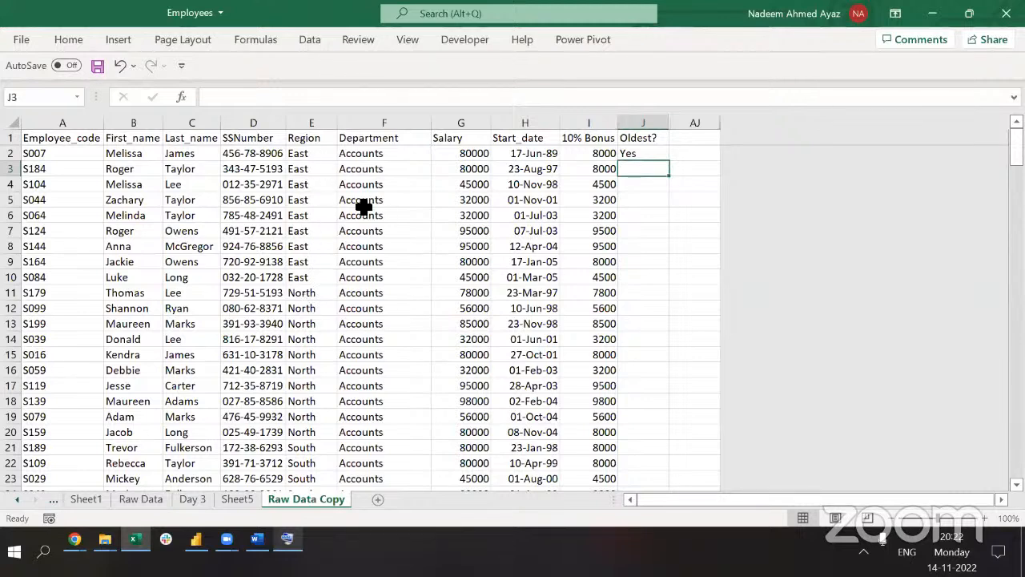
Review the Department, Region and Start_date columns against the IF conditions in the J2 formula.
left_click(356, 127)
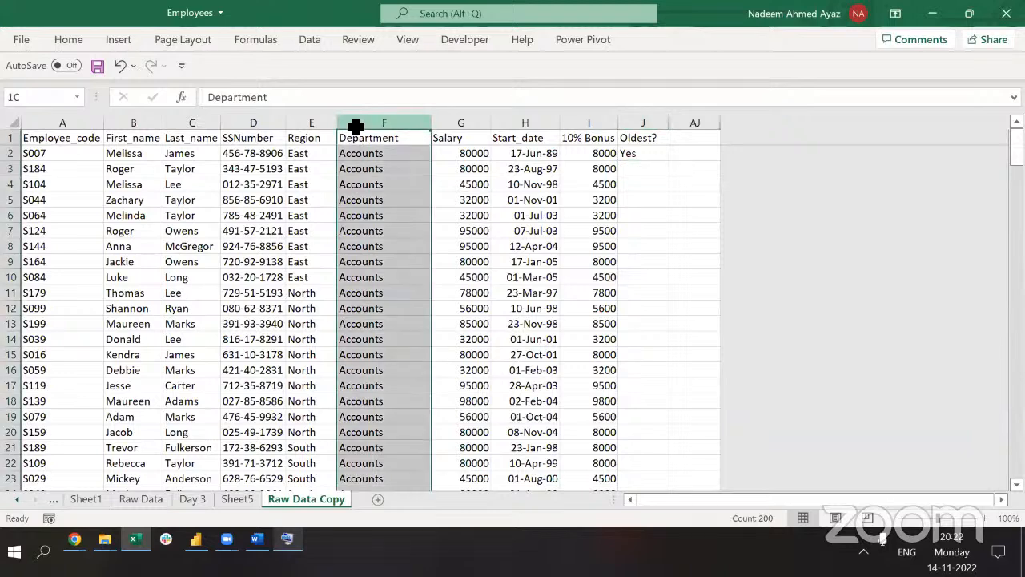
left_click(320, 122)
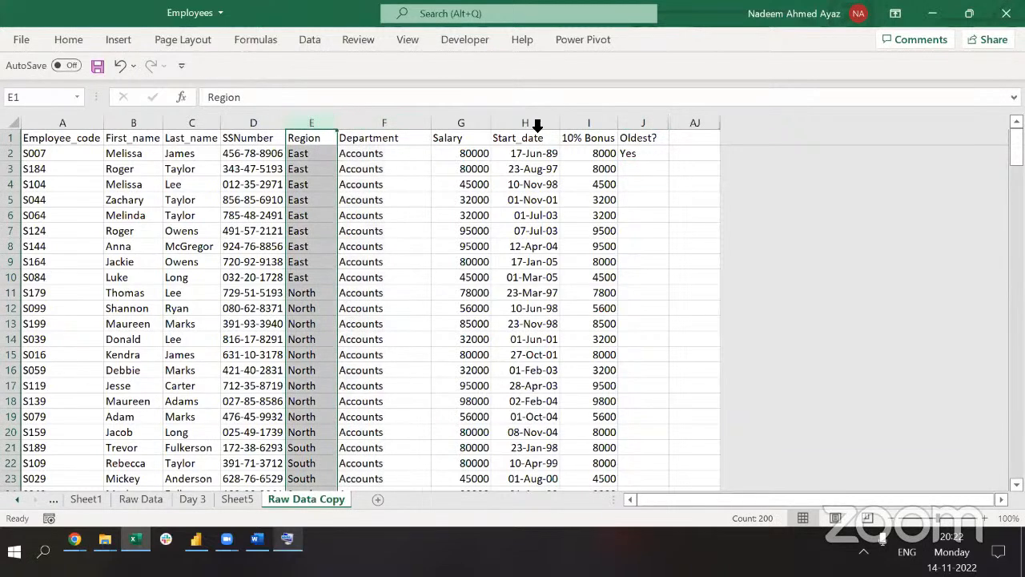
left_click(537, 124)
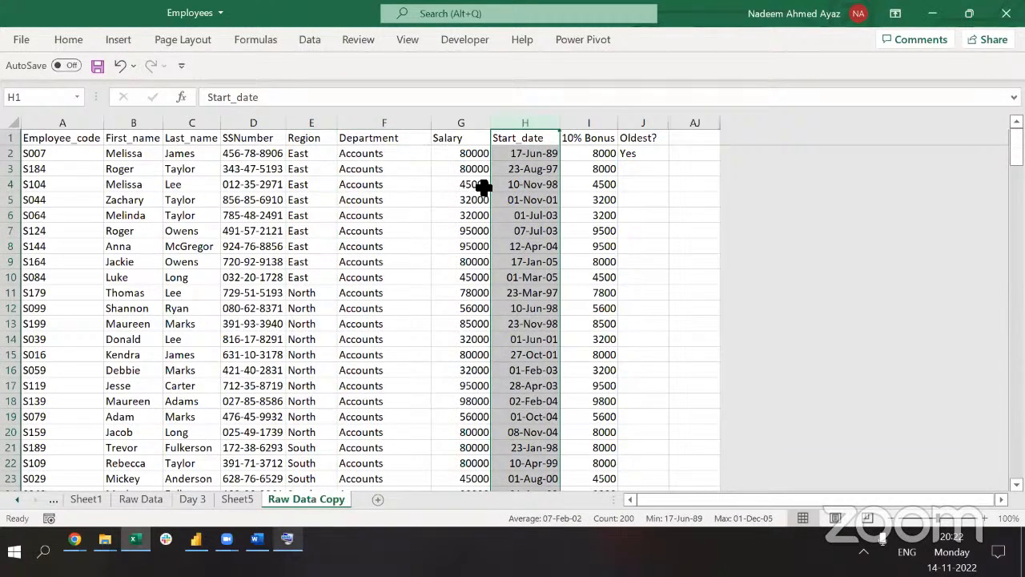
left_click(524, 156)
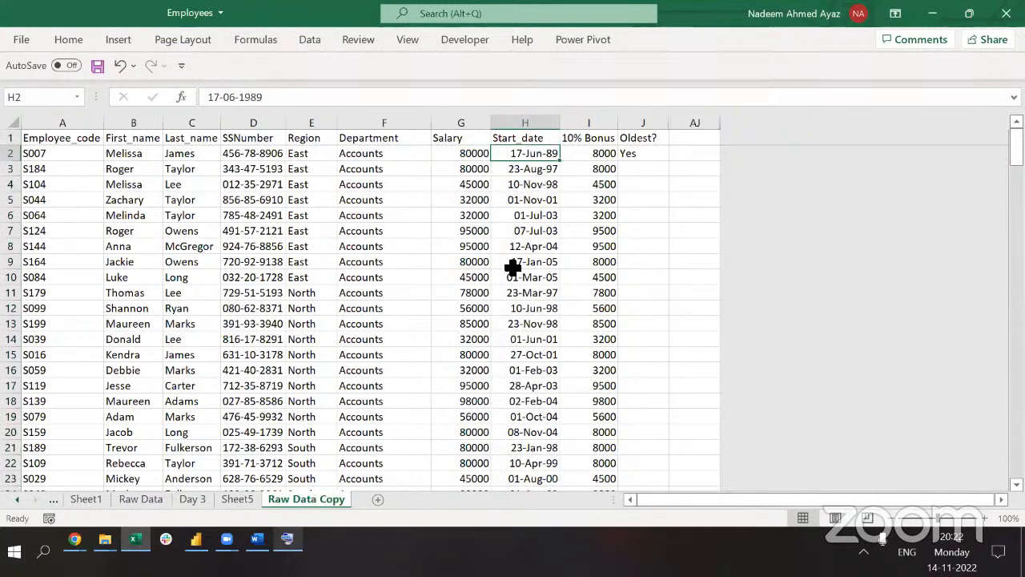
left_click(638, 155)
left_click(477, 104)
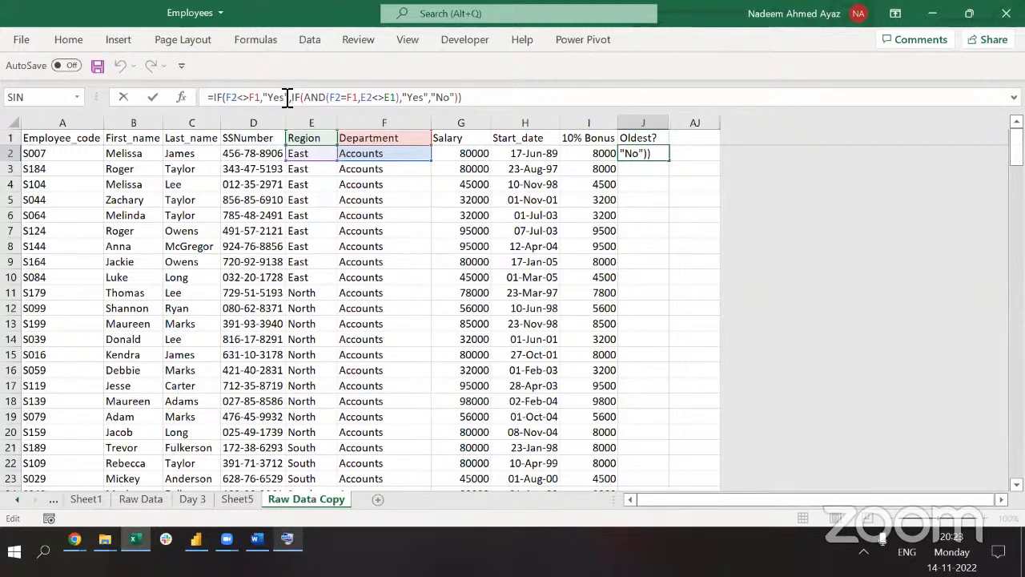
left_click_drag(288, 97, 217, 97)
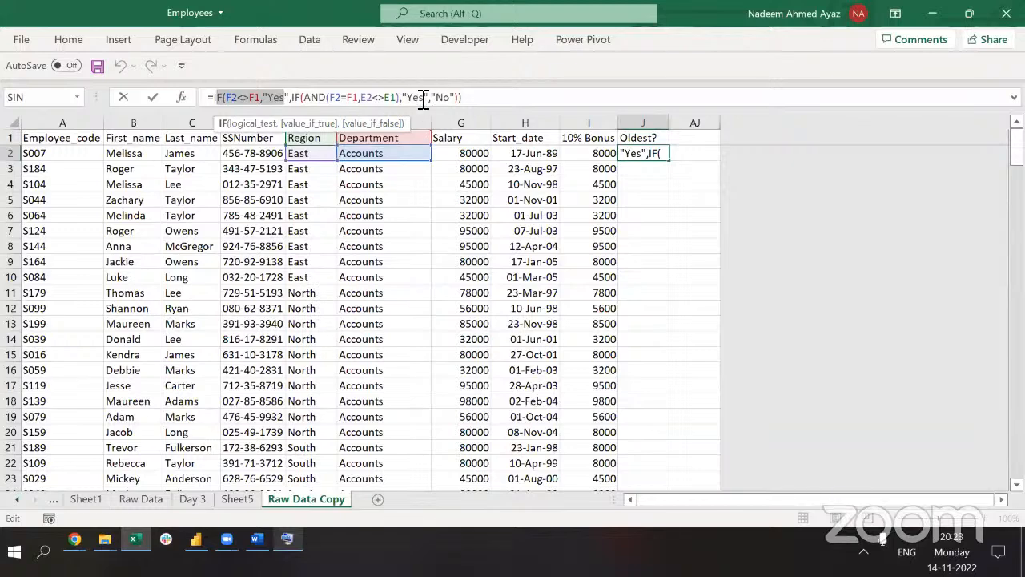
key("ctrl+Return")
Copy the J2 formula down the Oldest? column through J200 and return to its header.
key("ctrl+c")
key("Left")
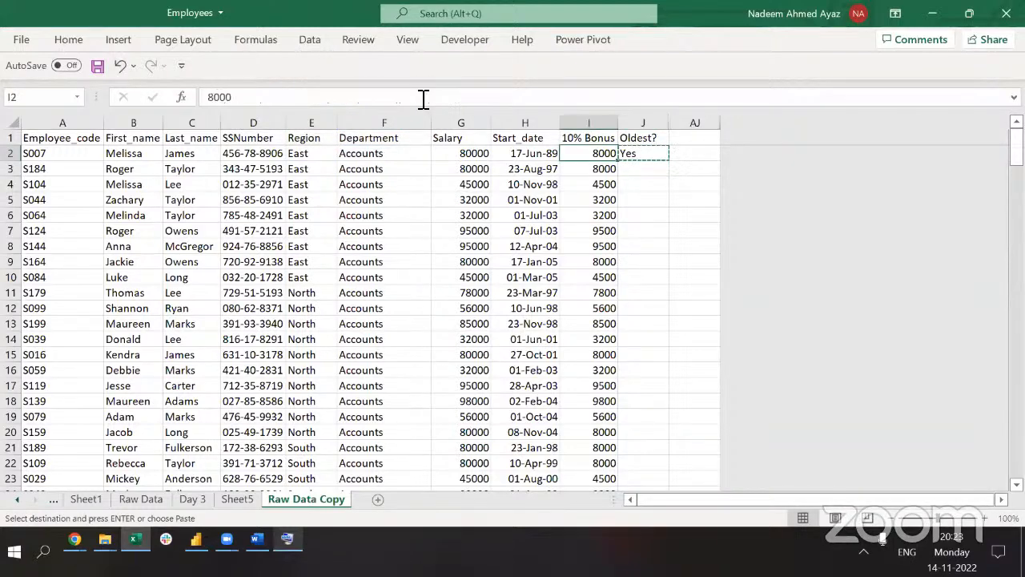
key("ctrl+Down")
key("Right")
key("ctrl+shift+Up")
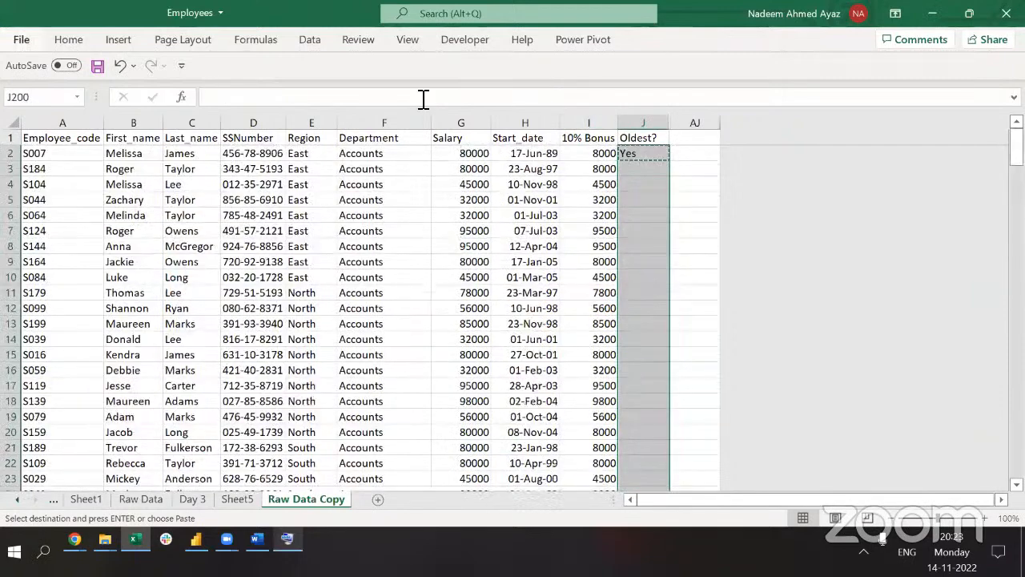
key("ctrl+v")
key("shift+Return")
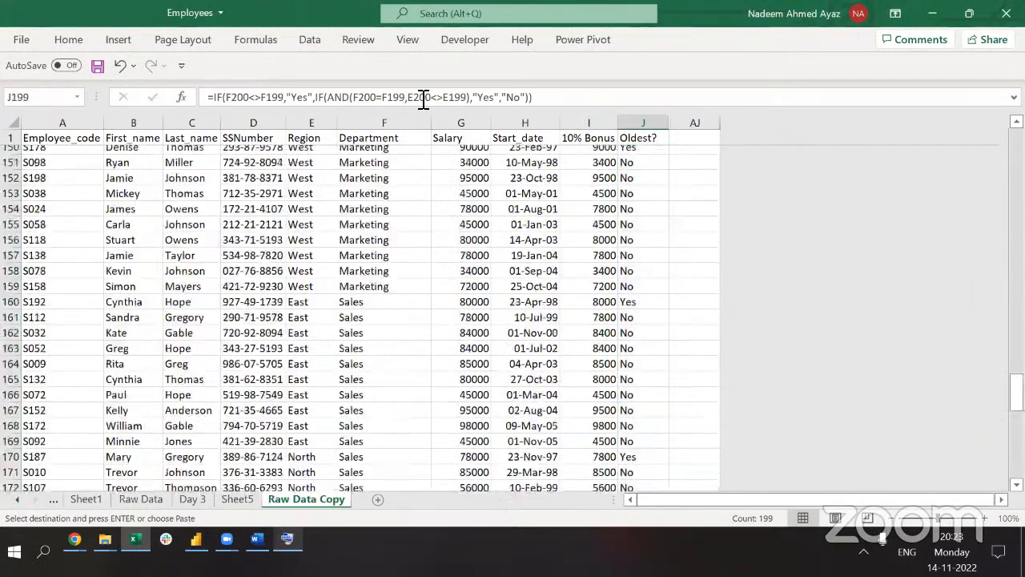
key("Escape")
key("ctrl+Up")
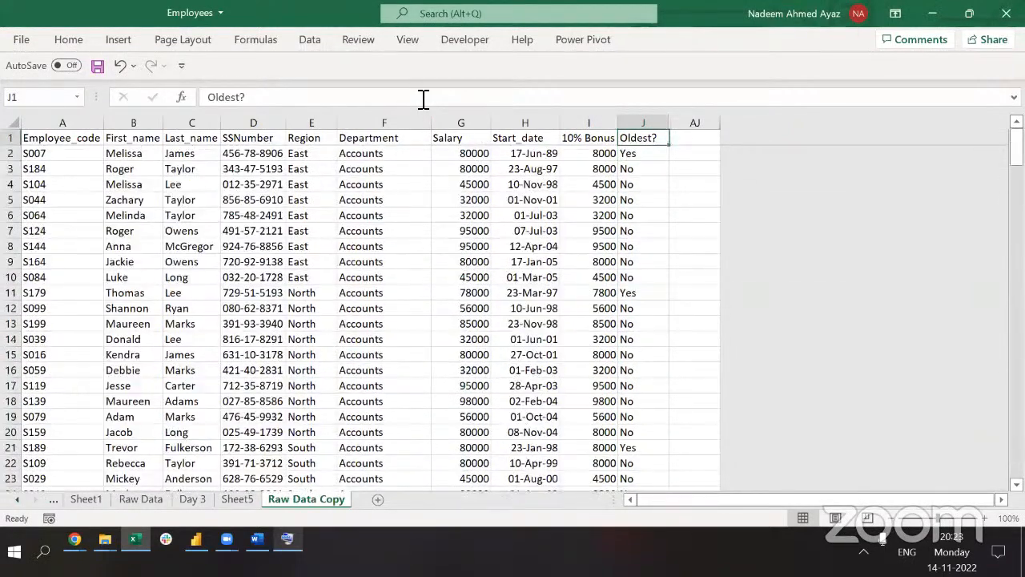
Add filters to the employee data headers and filter the Oldest? column to show only Yes.
key("ctrl+shift+l")
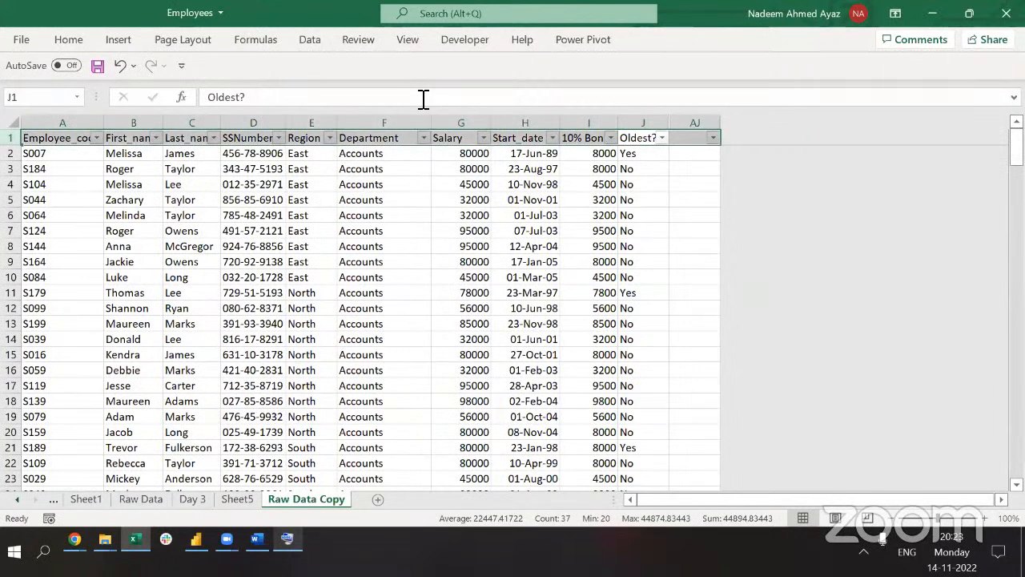
key("alt+Down")
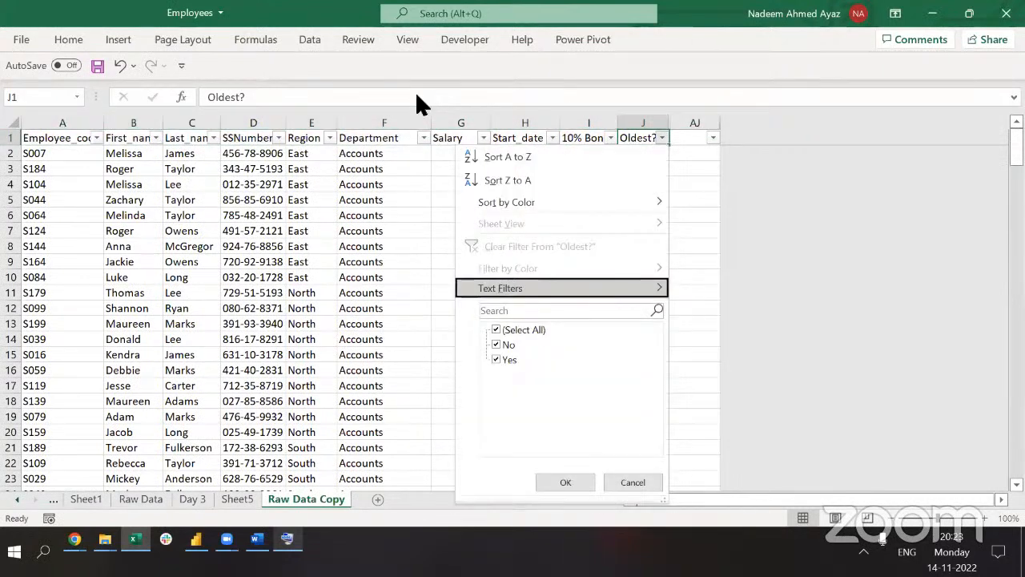
key("Down")
key("Down")
key("space")
key("Down")
key("Down")
key("space")
key("Tab")
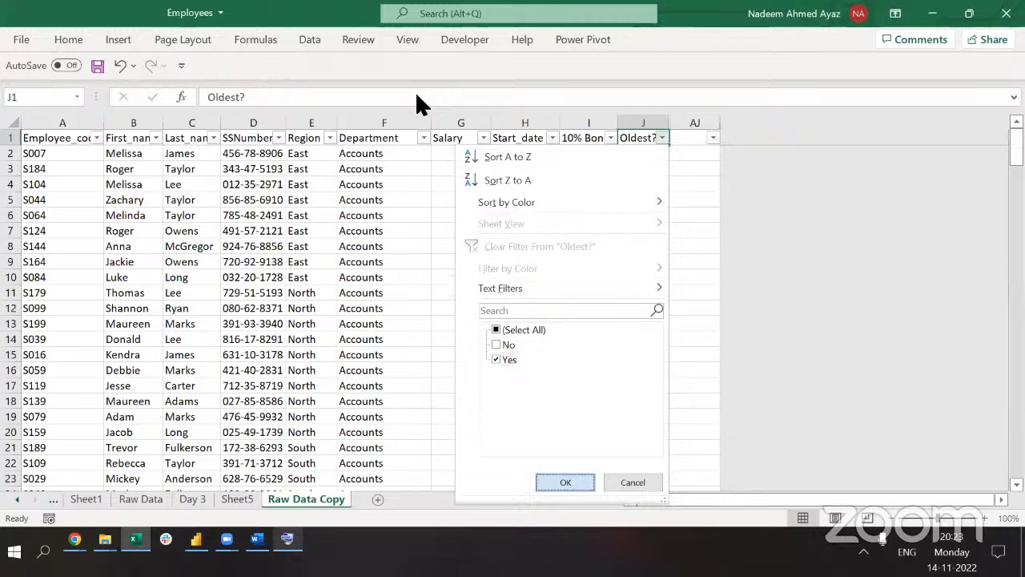
key("Return")
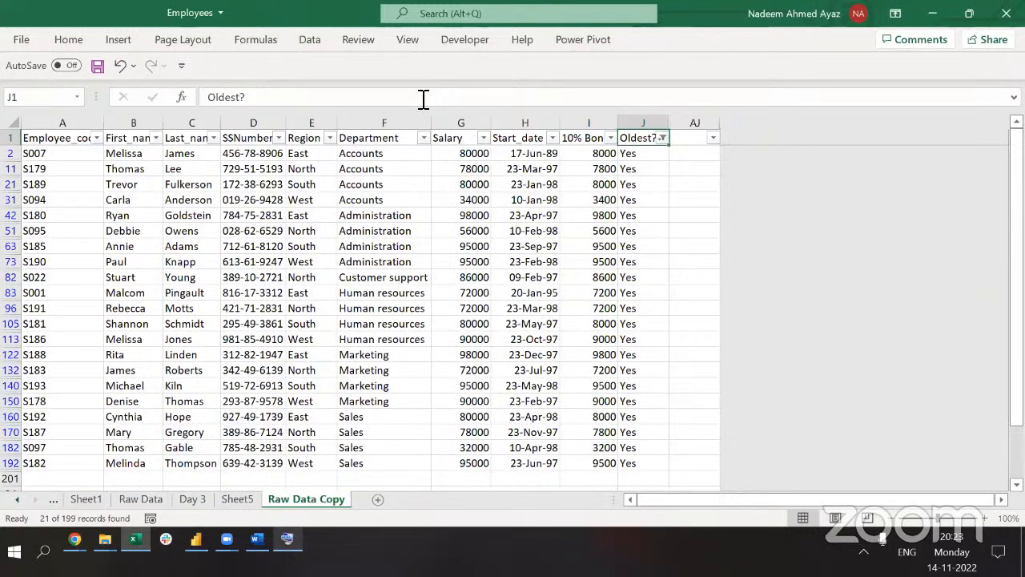
Review the filtered rows, checking the regions listed for each department from Accounts through Marketing.
key("Down")
left_click_drag(361, 156, 364, 203)
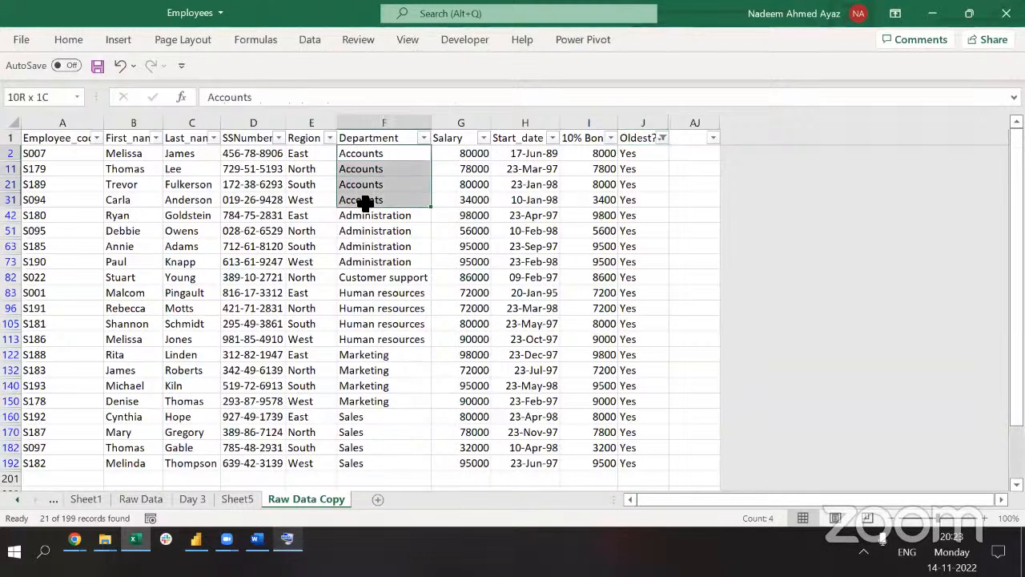
left_click_drag(294, 152, 302, 200)
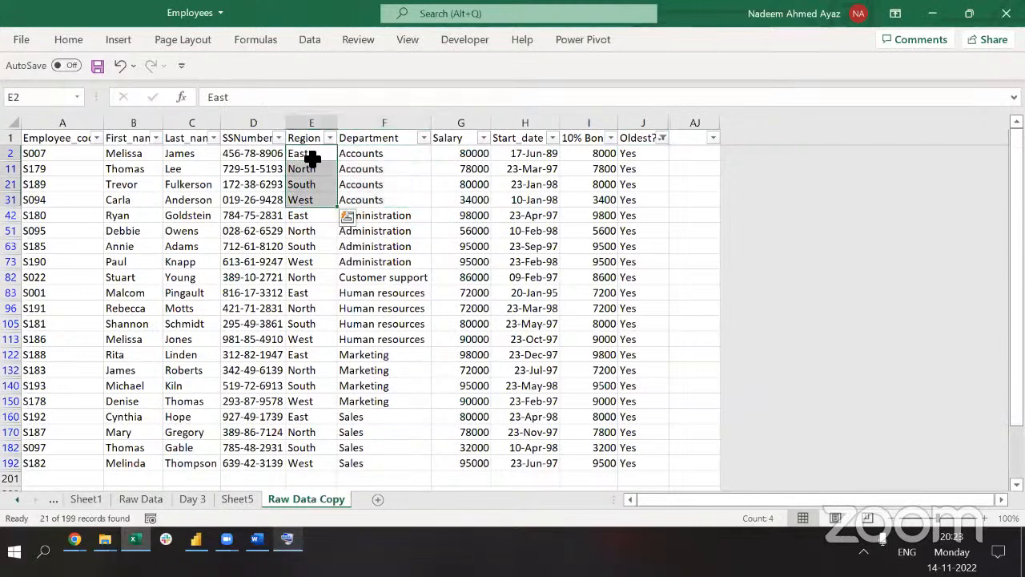
left_click(374, 229)
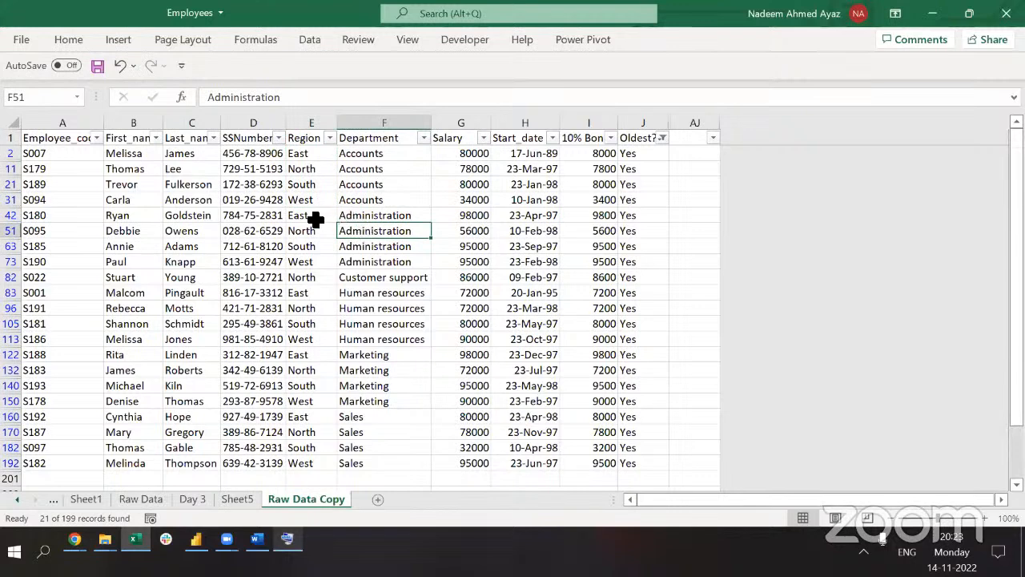
left_click_drag(317, 218, 316, 261)
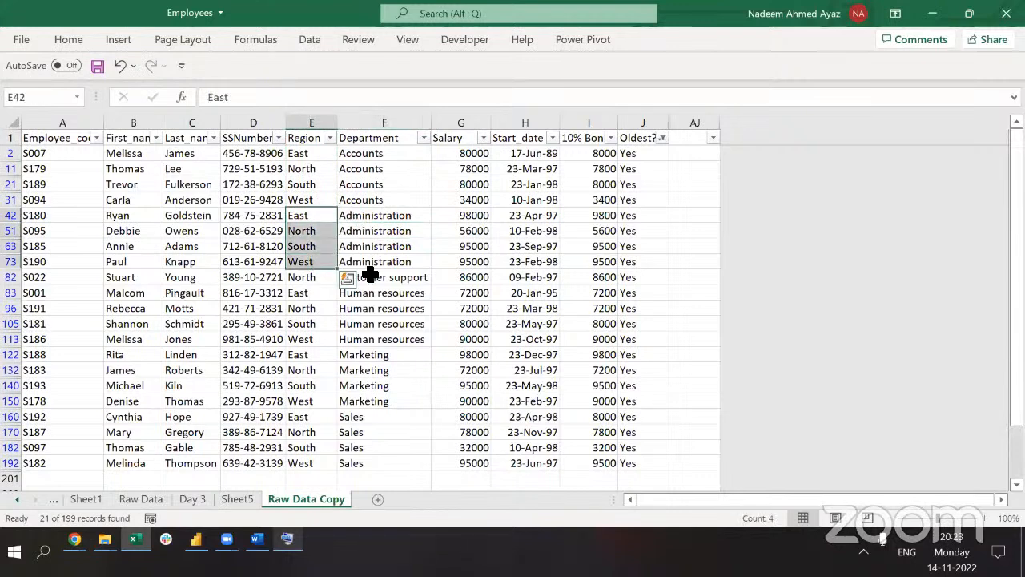
left_click(340, 277)
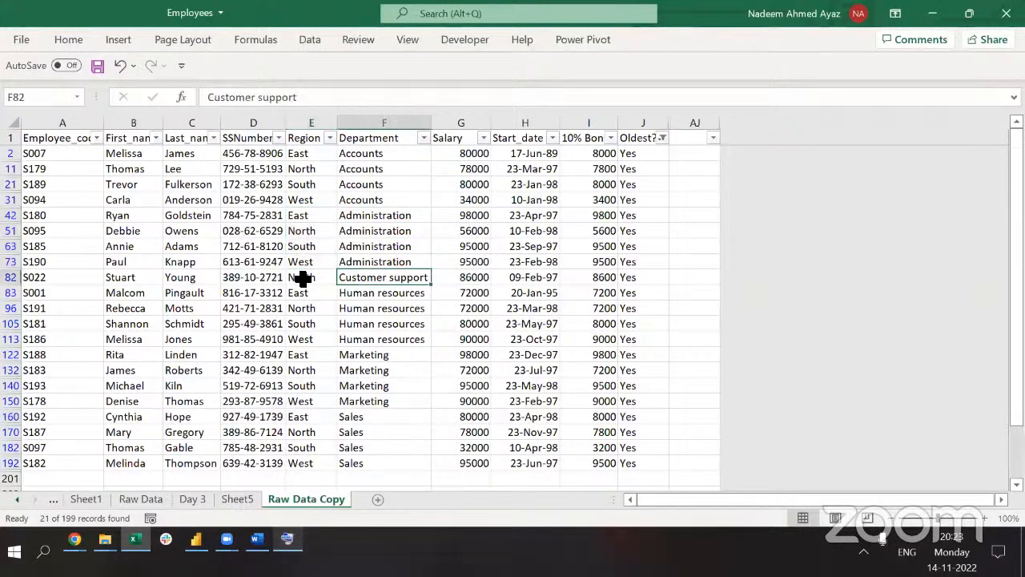
left_click(353, 300)
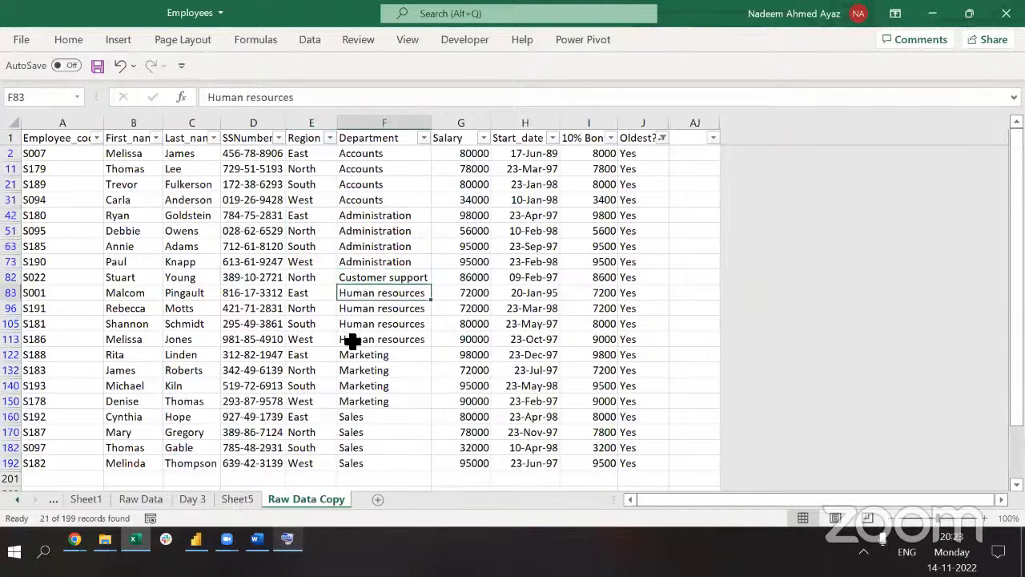
left_click(338, 339, "shift")
left_click(305, 292)
left_click_drag(304, 292, 357, 400)
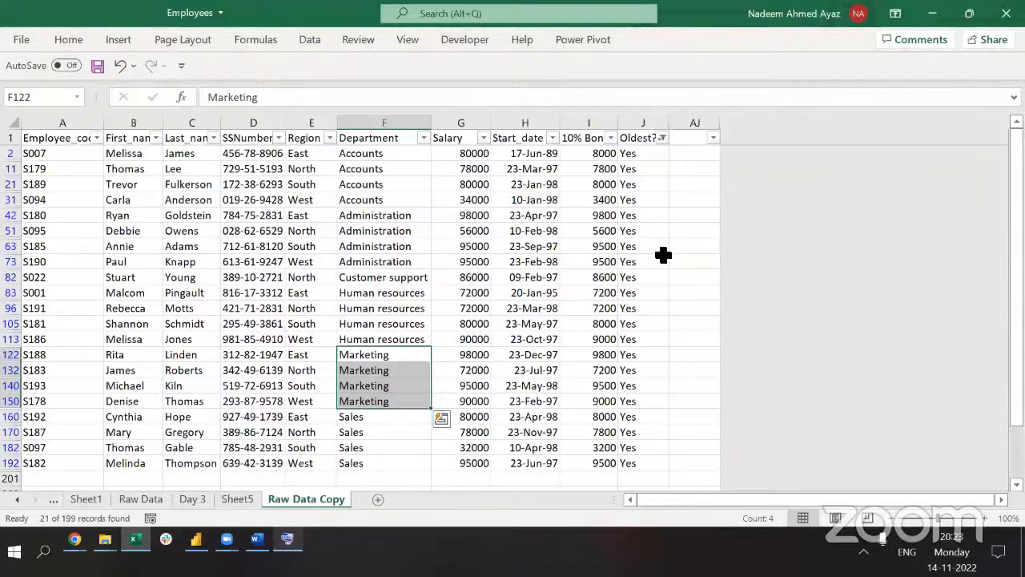
Remove the filters from the employee data and return to the first record in the Department column.
key("ctrl+shift+l")
key("ctrl+Up")
key("Down")
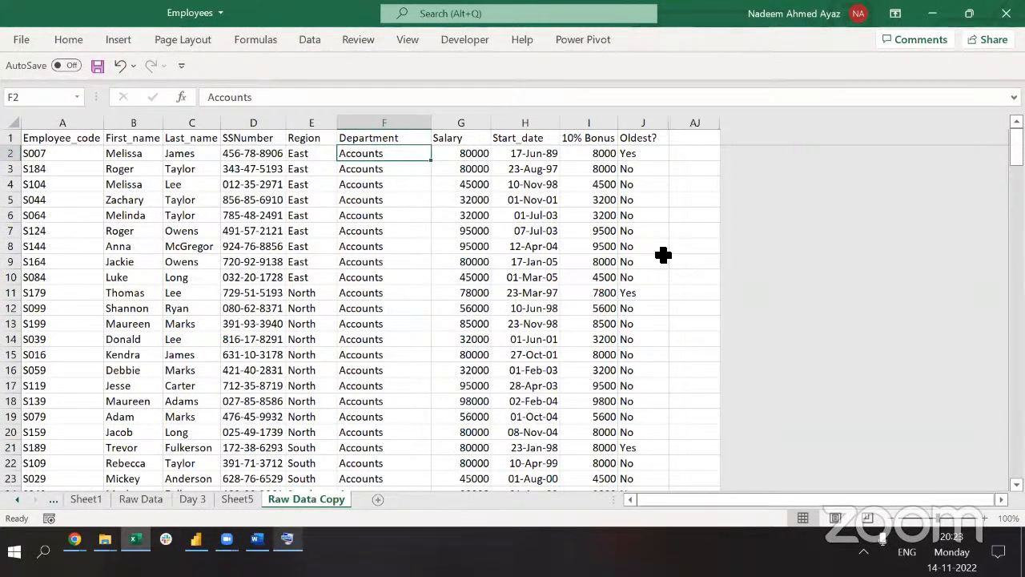
Examine the nested IF formulas in J3 and J2 against the department and start date of the first records.
key("ctrl+Right")
key("Down")
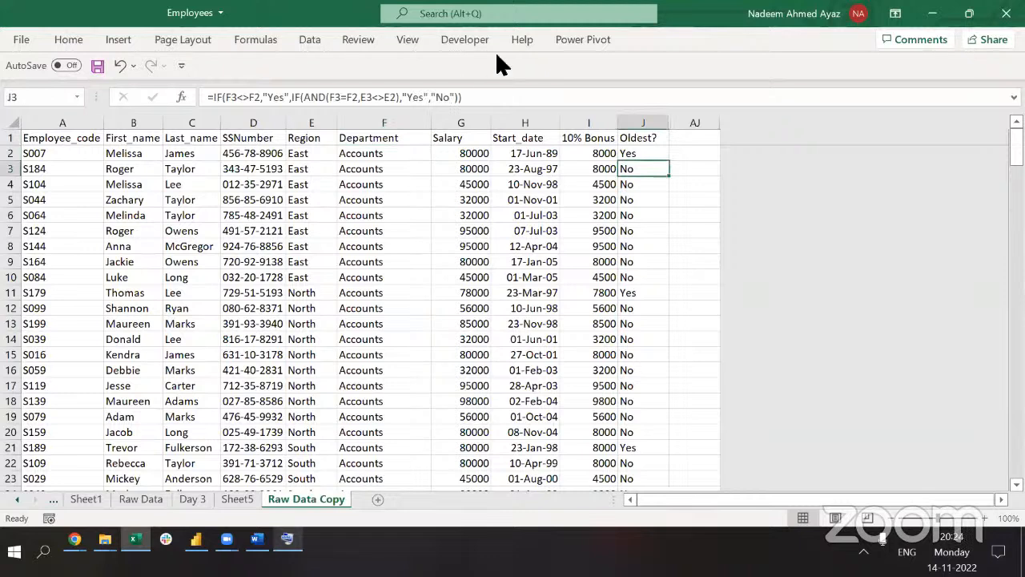
left_click(466, 97)
left_click(275, 97, "shift")
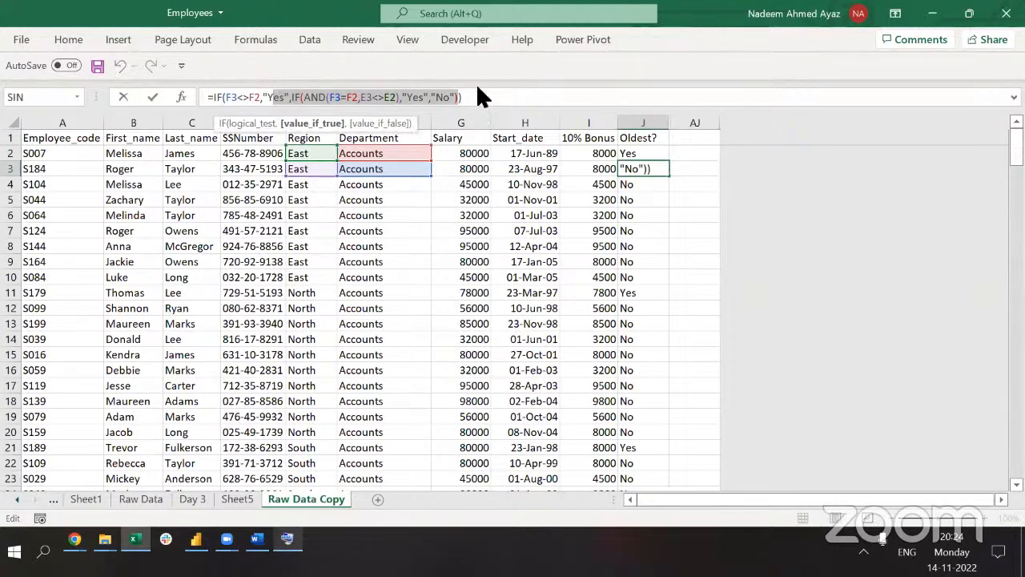
left_click_drag(472, 97, 150, 99)
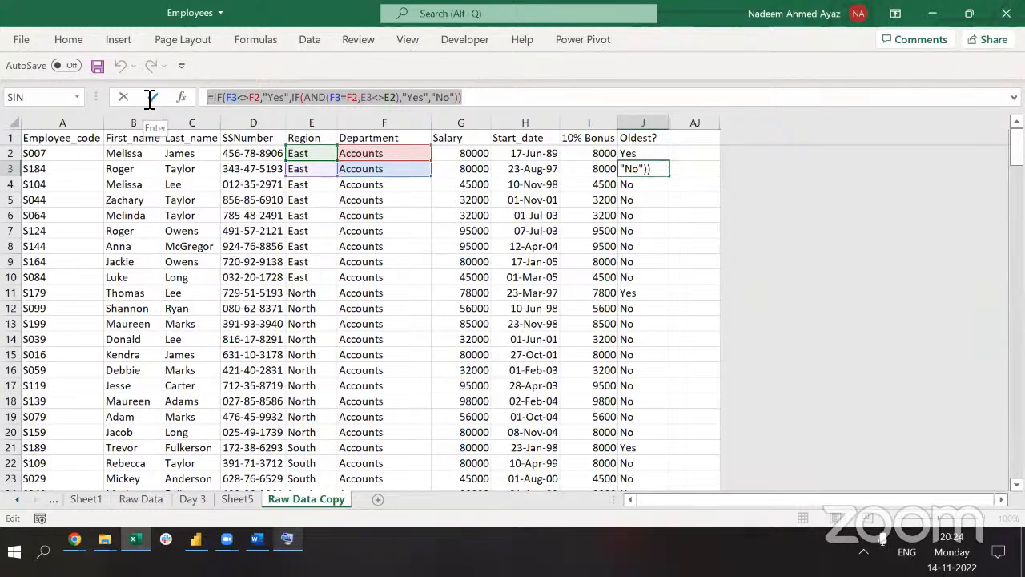
left_click(150, 97)
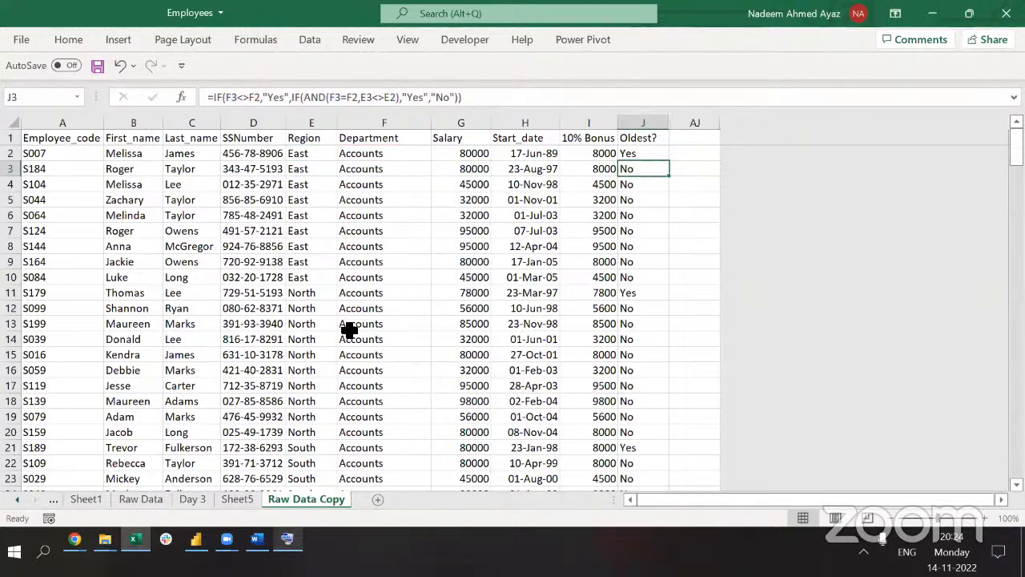
left_click(365, 156)
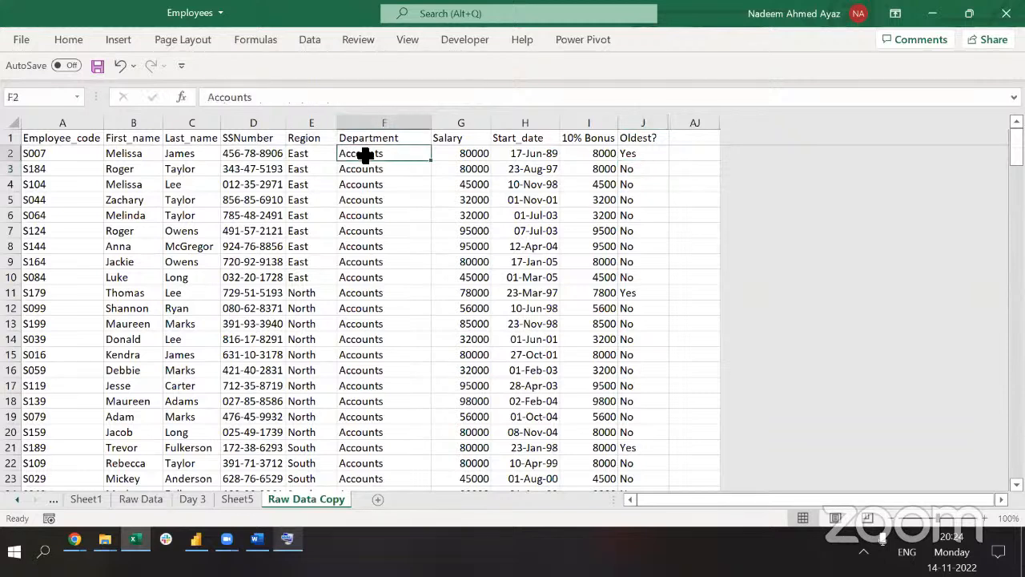
left_click(532, 153)
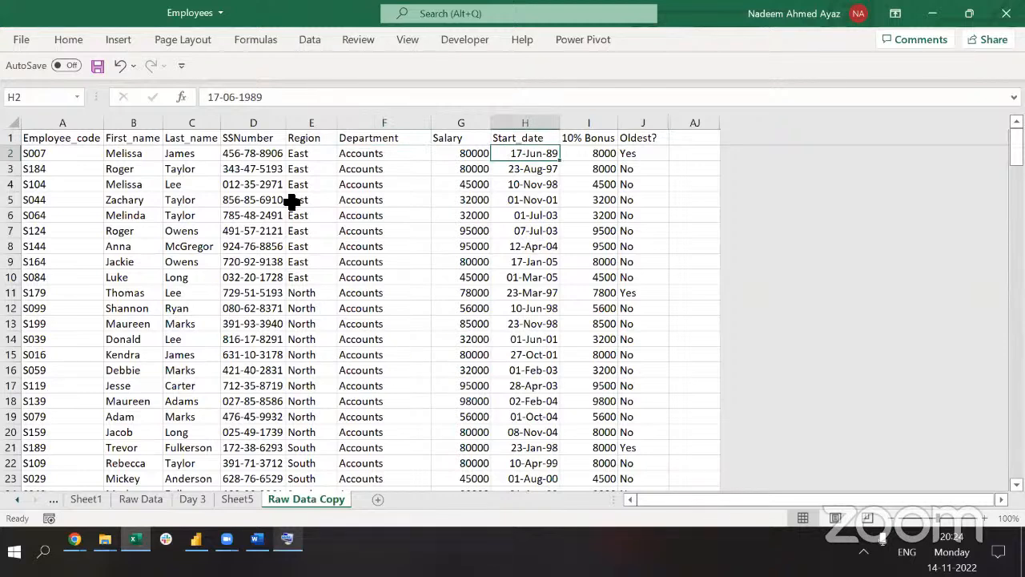
left_click(646, 154)
left_click(495, 100)
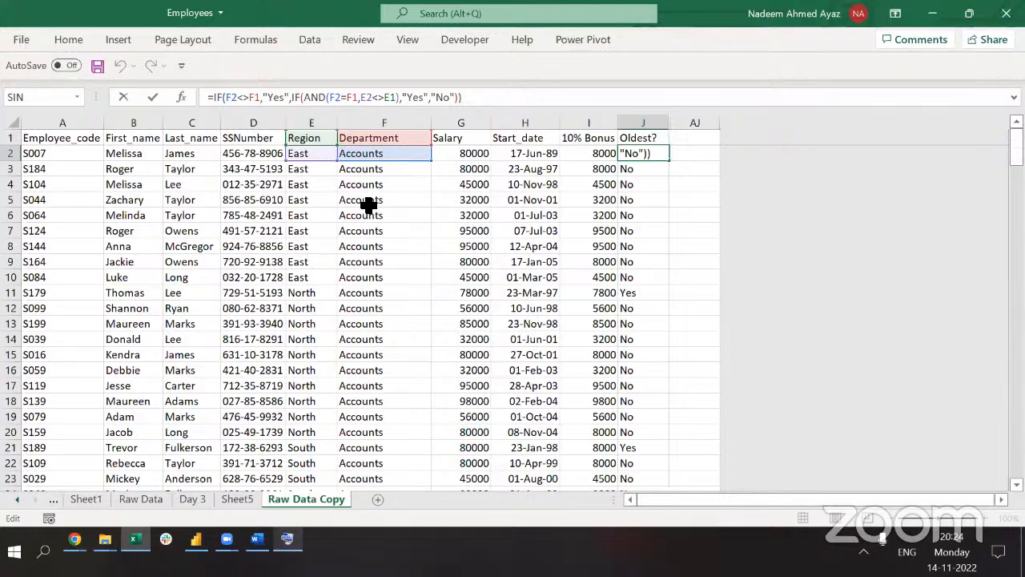
key("Return")
Go down the Oldest? column through the Accounts rows to the first Administration record, checking the Yes and No flags.
key("Down")
key("Down")
key("Down")
key("Down")
key("Down")
key("Down")
key("Down")
key("Down")
key("Down")
key("Down")
key("Down")
key("Down")
key("Down")
key("Down")
key("Down")
key("Down")
key("Down")
key("Down")
key("Down")
key("Down")
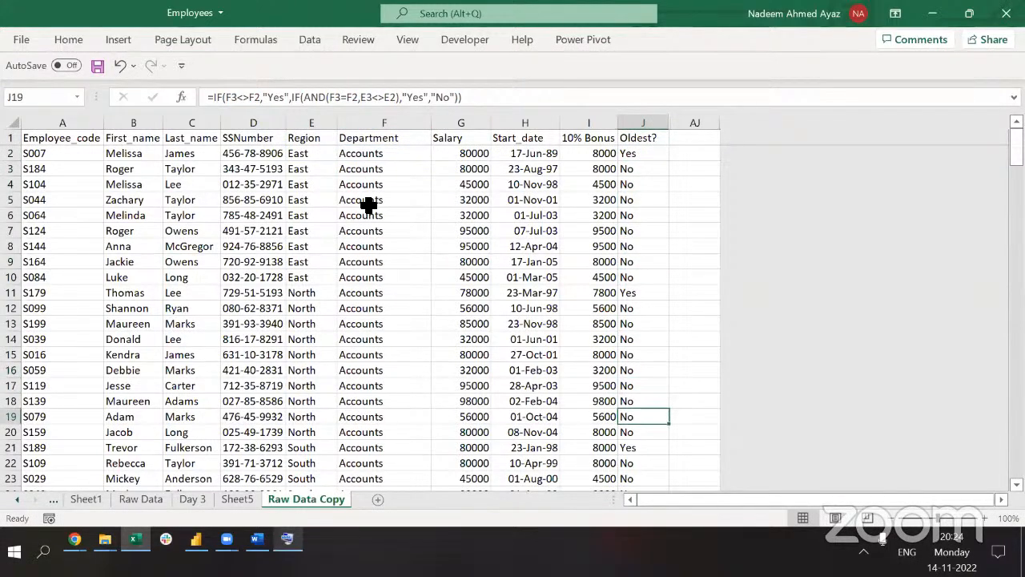
key("Down")
key("Down")
key("Down")
key("Down")
key("Down")
key("Down")
key("Down")
key("Down")
key("Down")
key("Down")
key("Down")
key("Down")
key("Down")
key("Down")
key("Down")
key("Down")
key("Down")
key("Down")
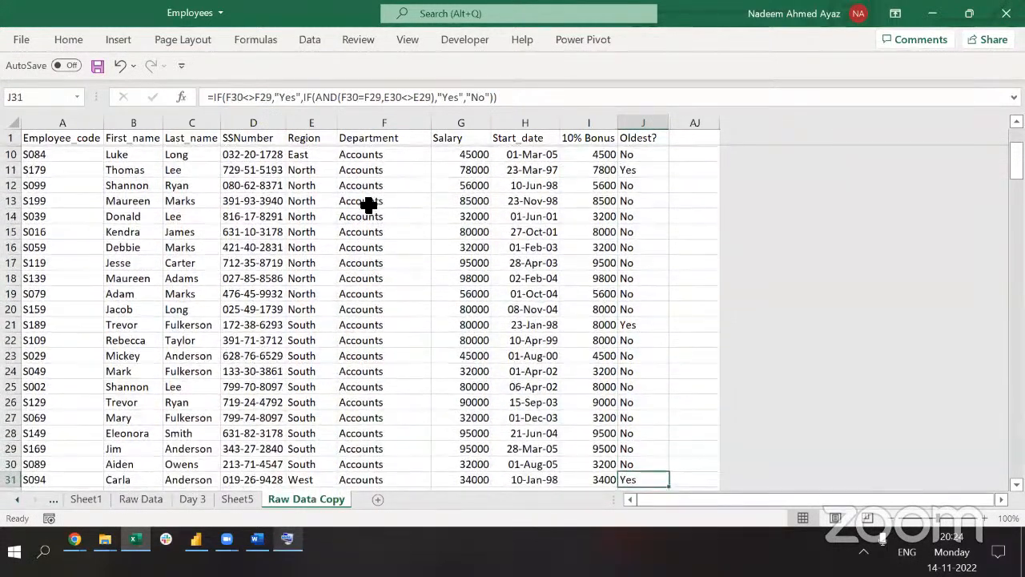
key("Up")
key("Up")
key("Up")
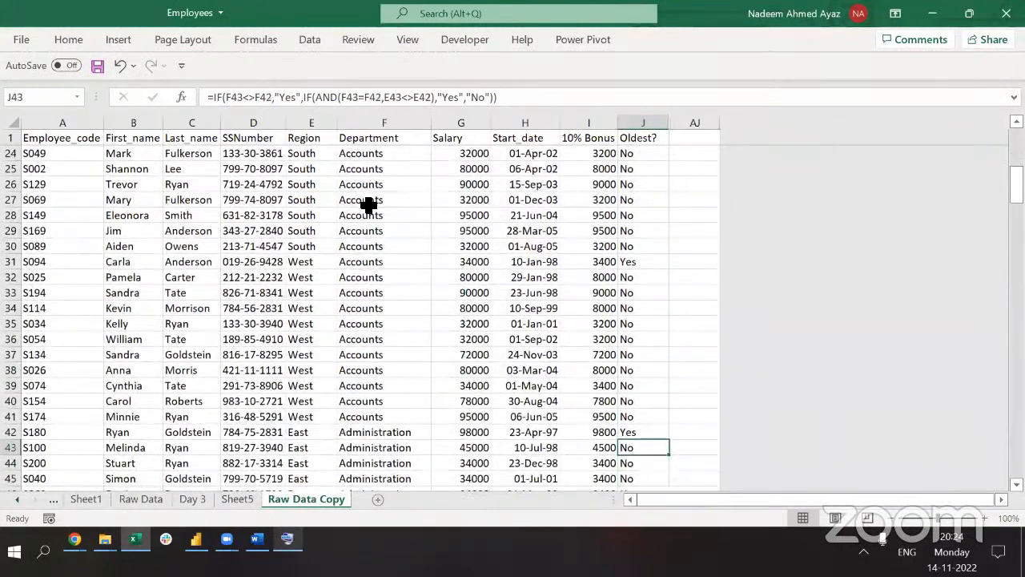
Examine the cell references in the J42 and J31 formulas to compare the department-change and region-change conditions.
key("F3")
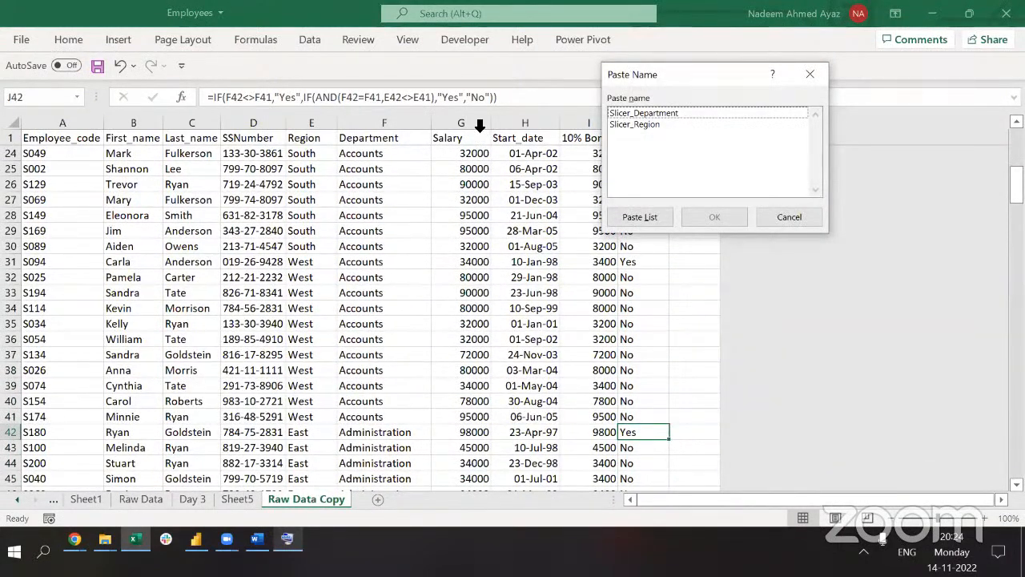
key("Escape")
key("F2")
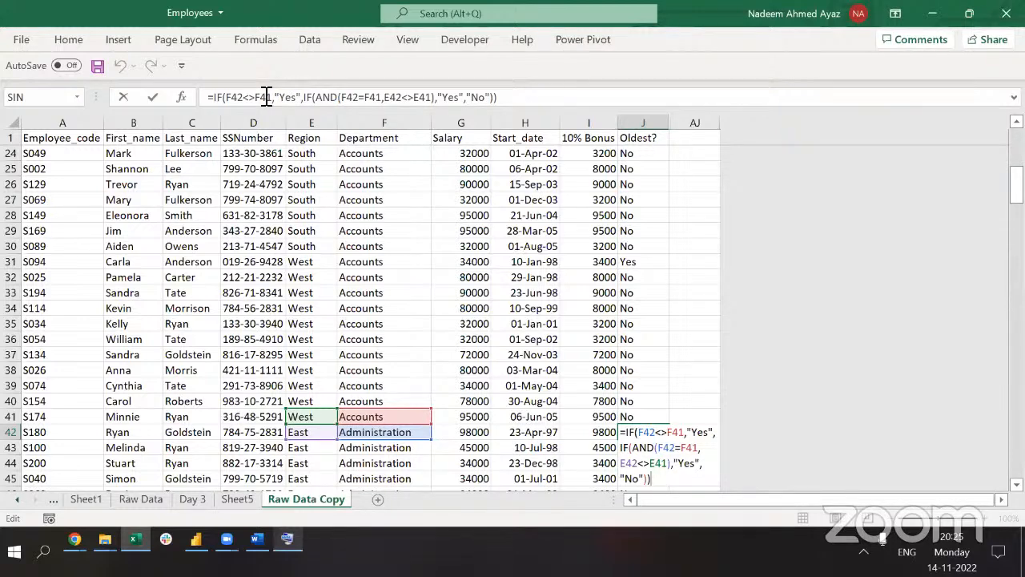
key("Escape")
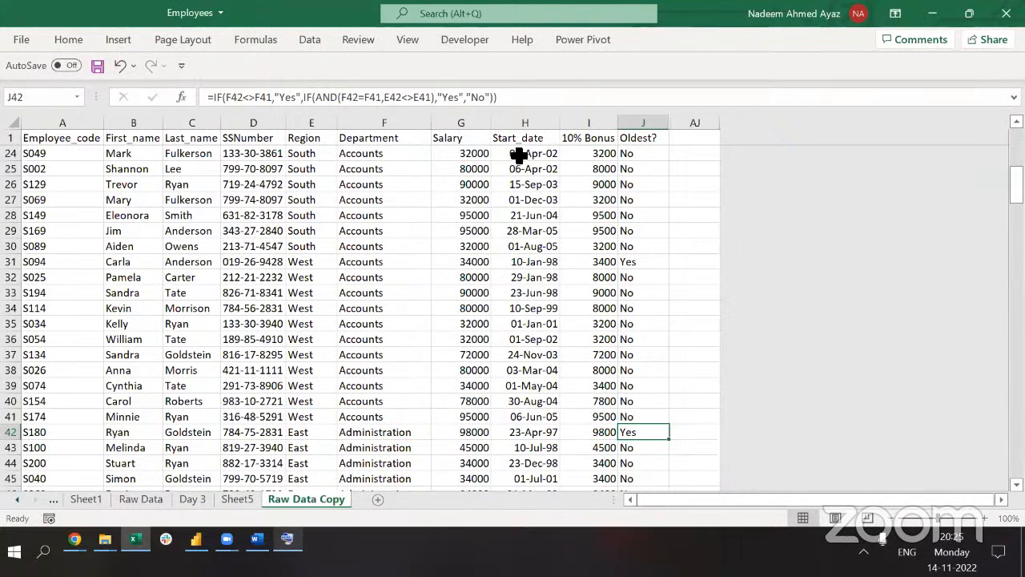
left_click(640, 263)
left_click(403, 97)
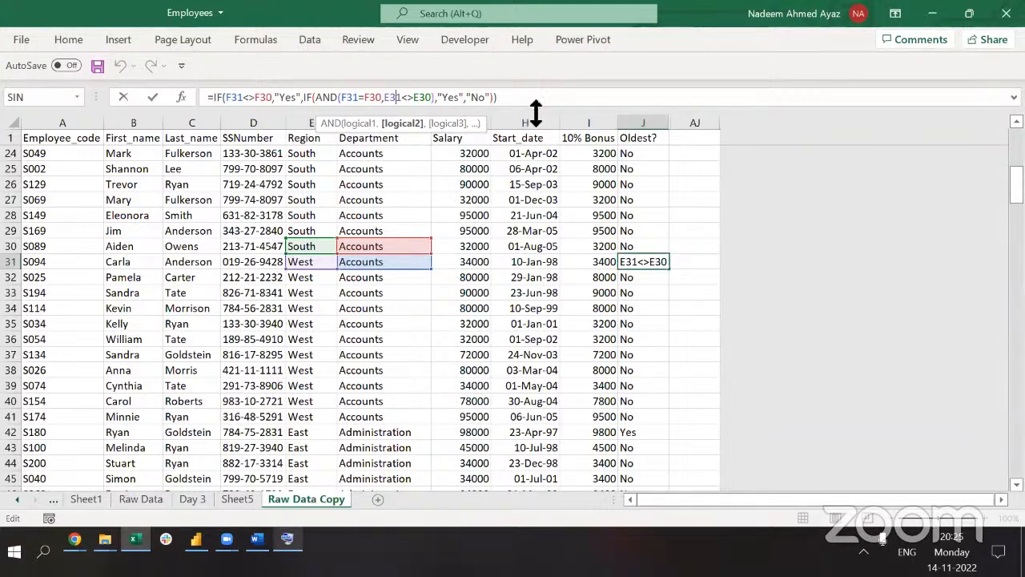
key("Return")
key("Up")
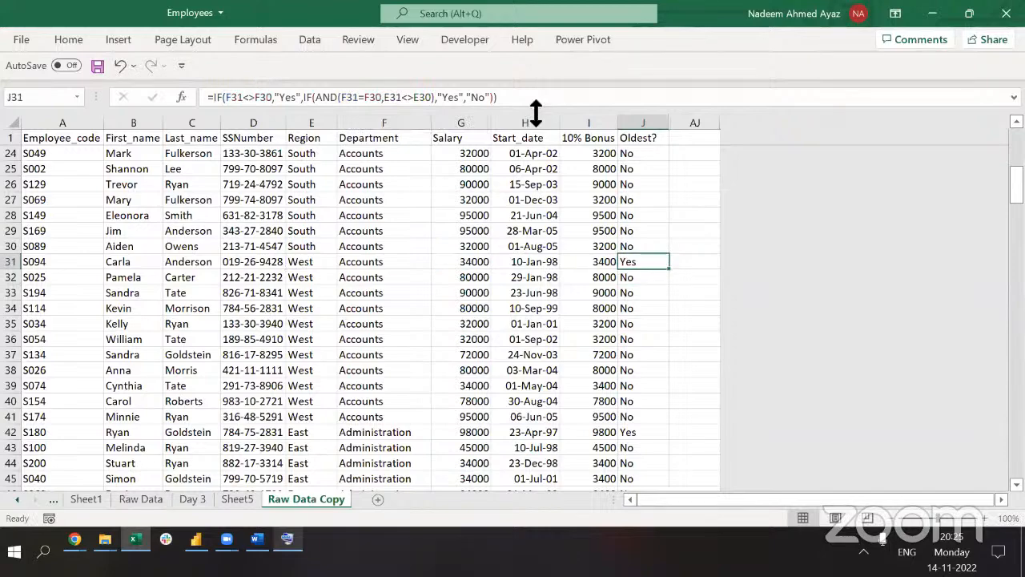
Check the extent of the Oldest? formulas from J2 to J200, and review the full formula in J2.
key("ctrl+Up")
key("Down")
key("ctrl+shift+Down")
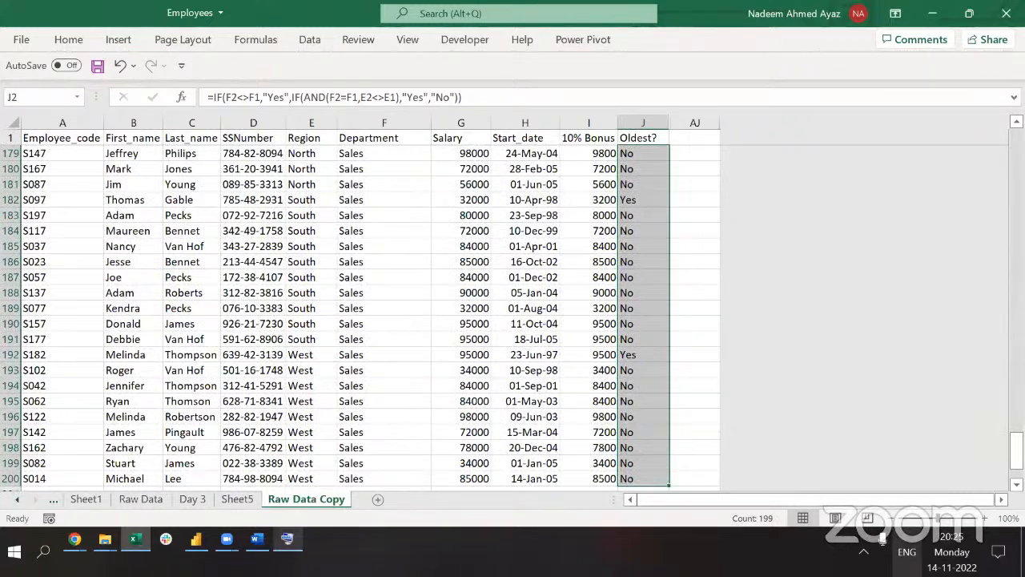
left_click(956, 543)
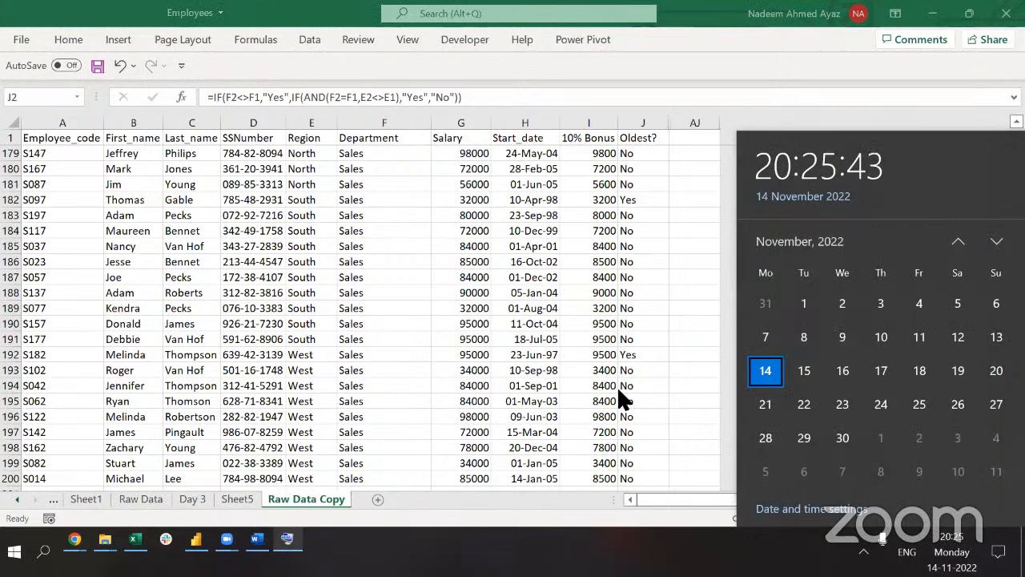
left_click(618, 389)
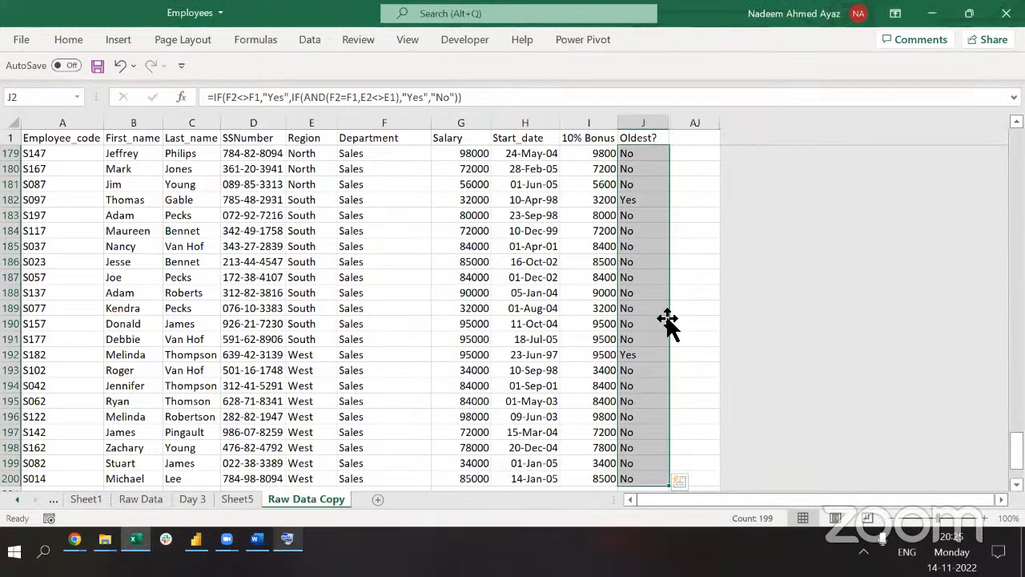
key("Up")
key("Down")
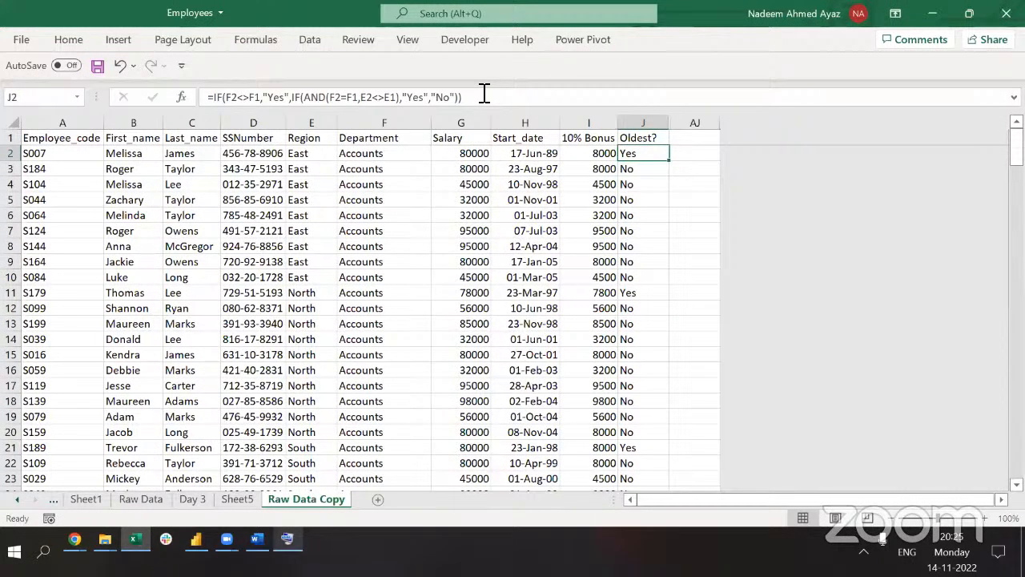
left_click(485, 94)
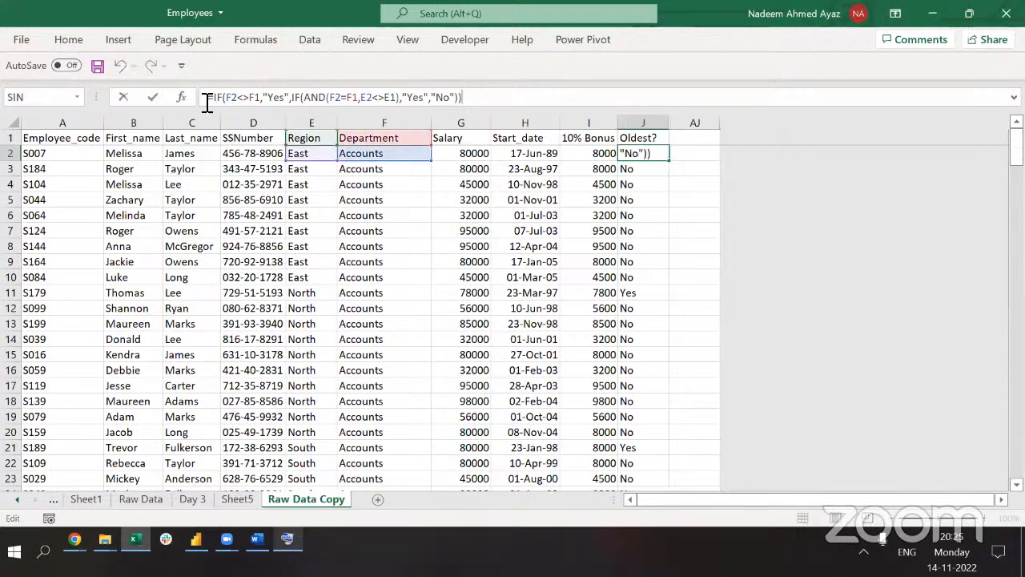
left_click(207, 103, "shift")
key("Escape")
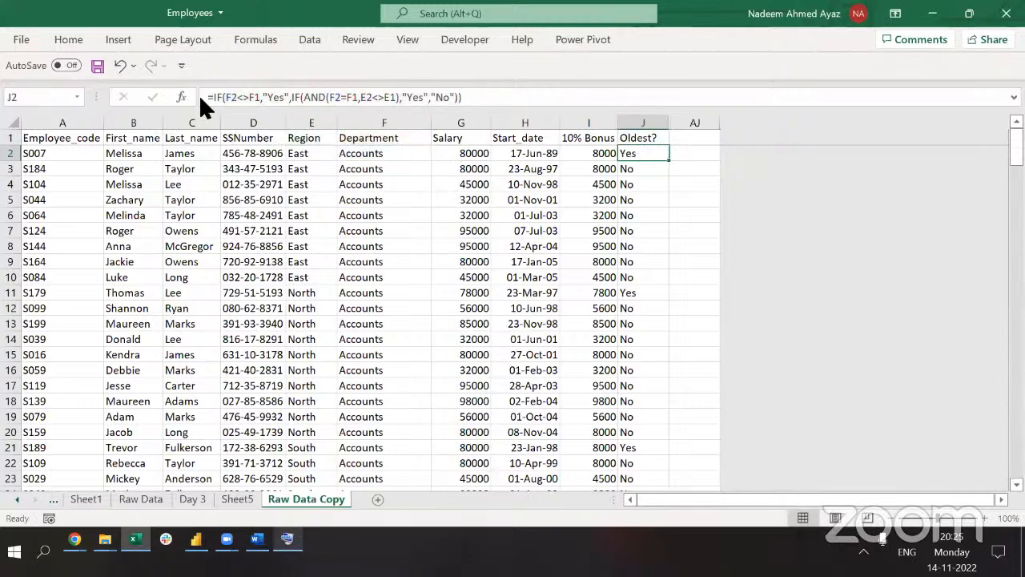
key("alt+Tab")
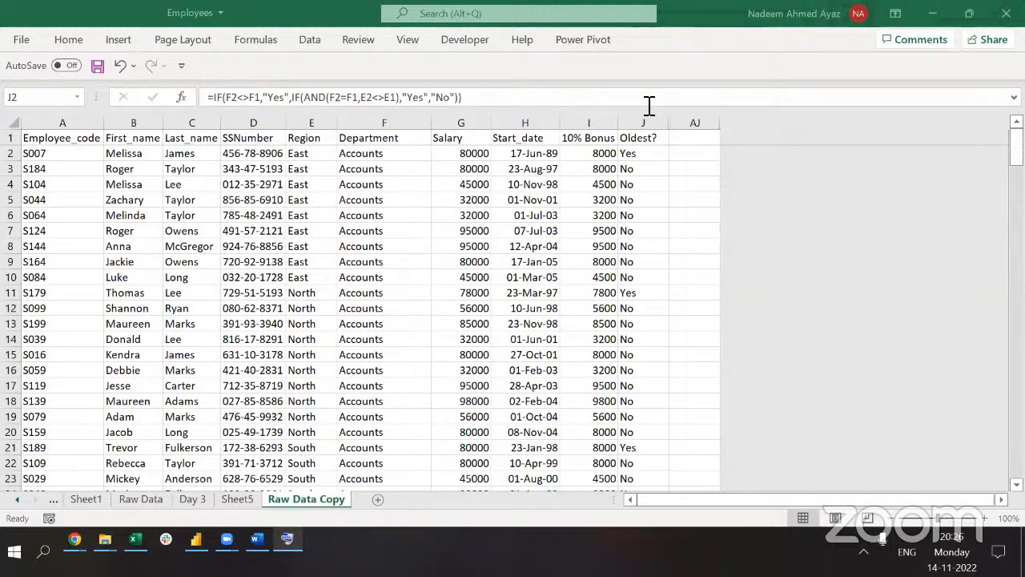
left_click(588, 156)
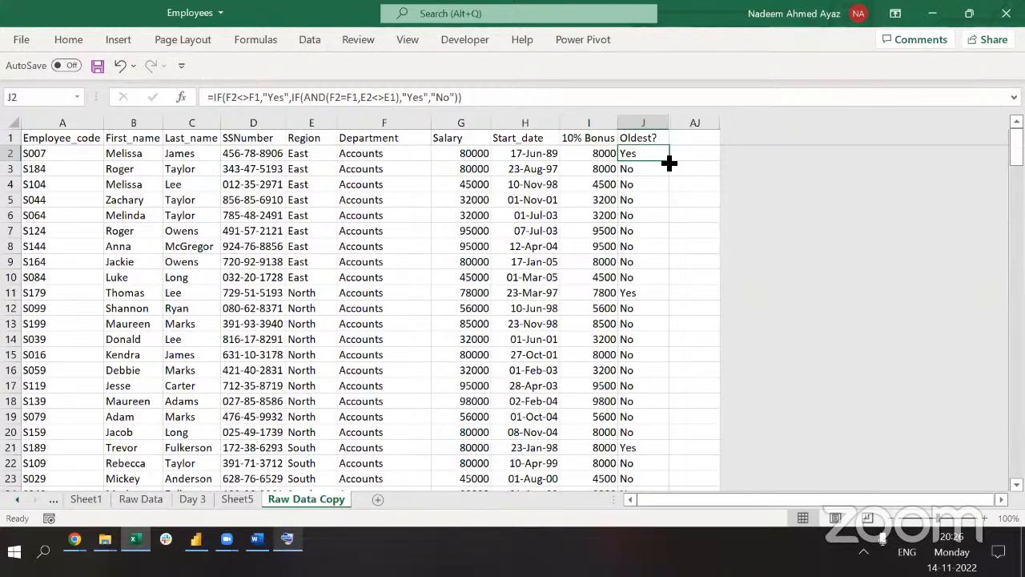
Review the Oldest? column and examine the nested IF formulas in J2 and J12 against the record in row 12.
left_click(649, 123)
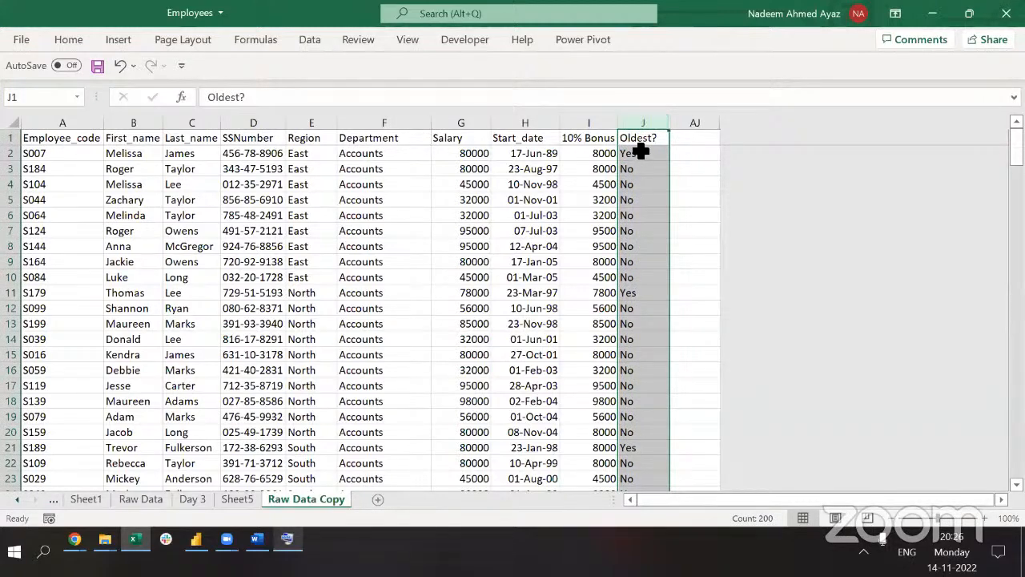
left_click(641, 152)
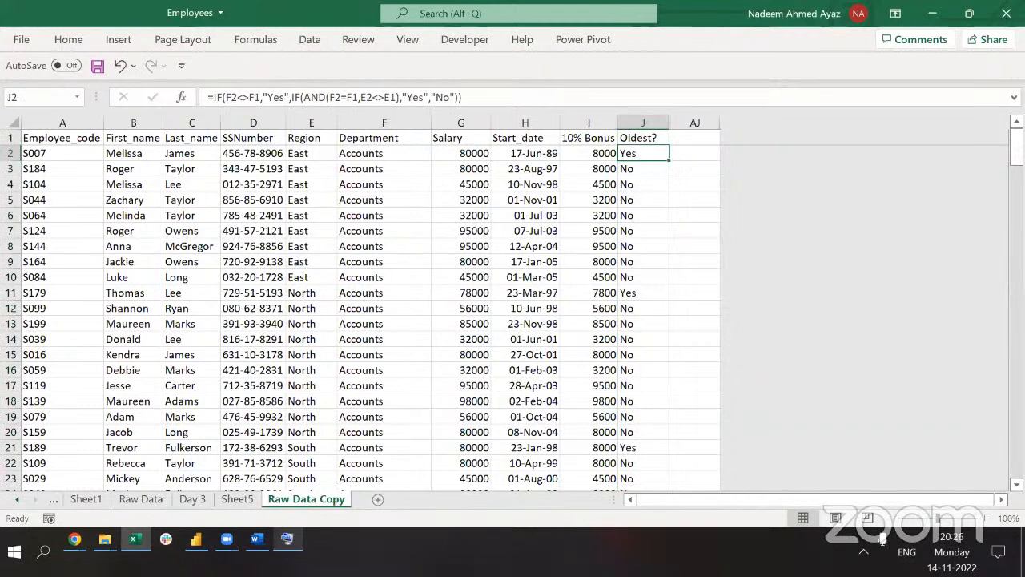
left_click(560, 313)
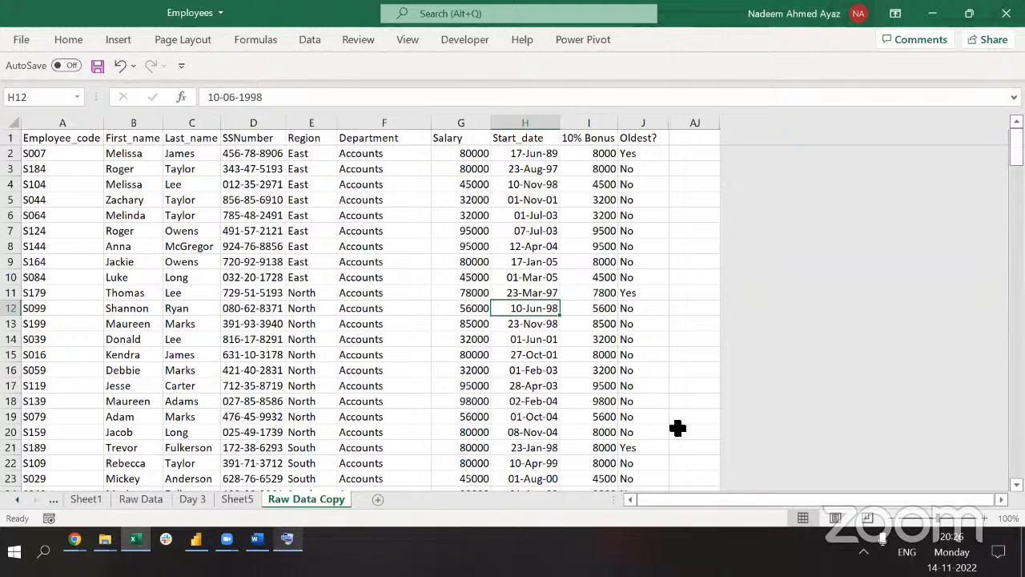
left_click(652, 308)
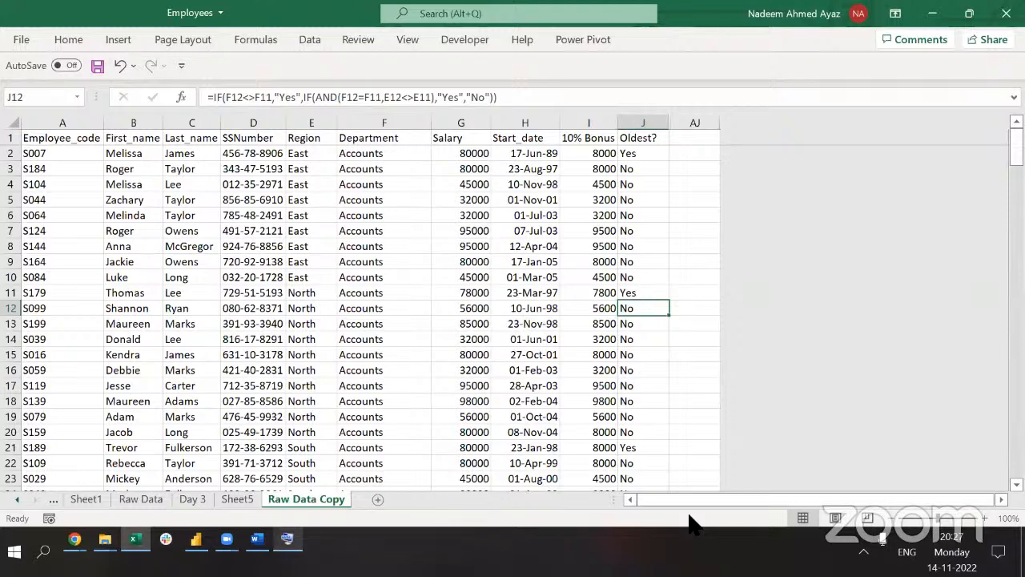
Exclude the (blank) entry from the Department filter of the employee-count pivot table on Sheet5.
key("ctrl+Page_Up")
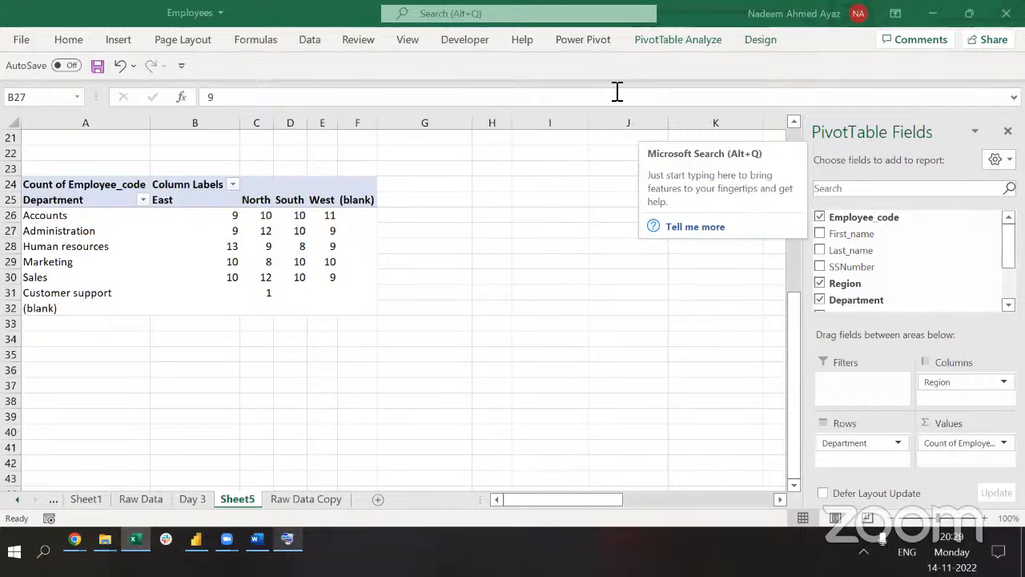
left_click(327, 262)
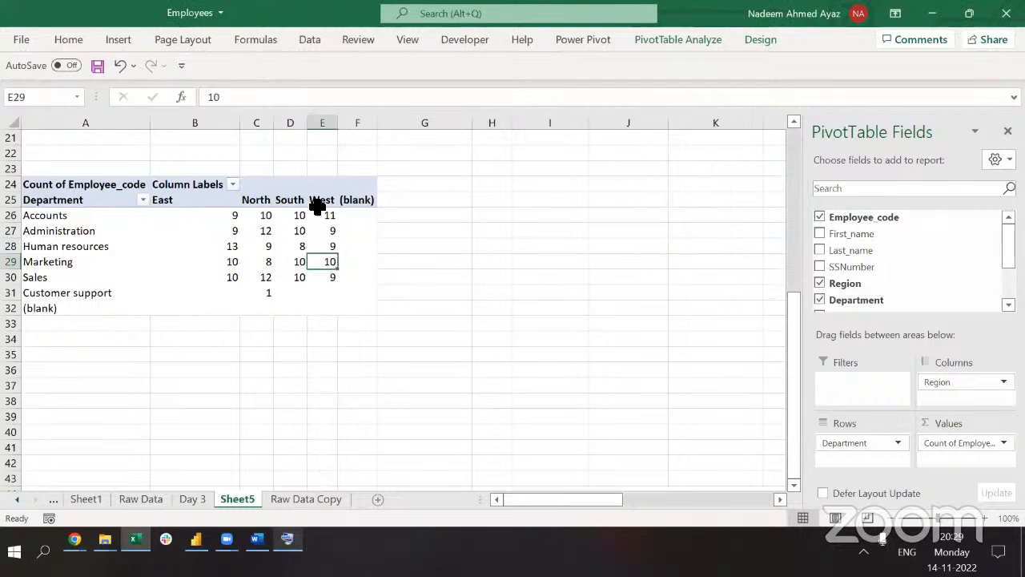
left_click(142, 200)
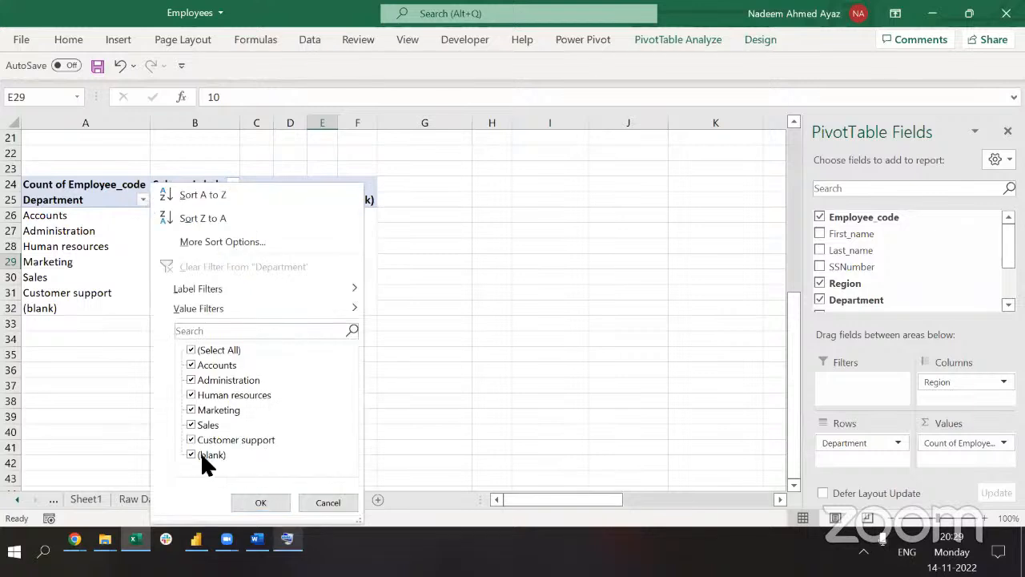
left_click(190, 455)
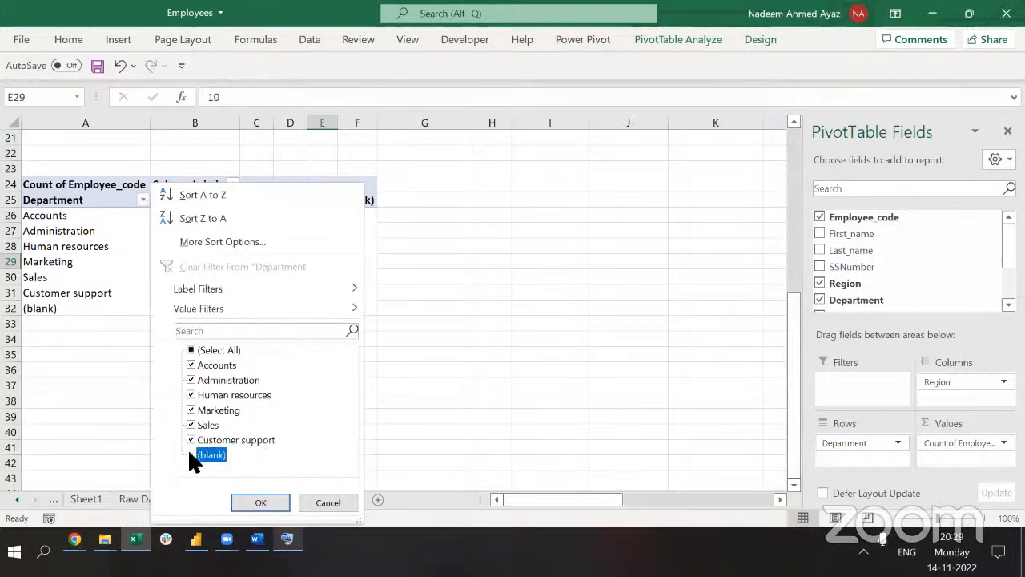
left_click(248, 502)
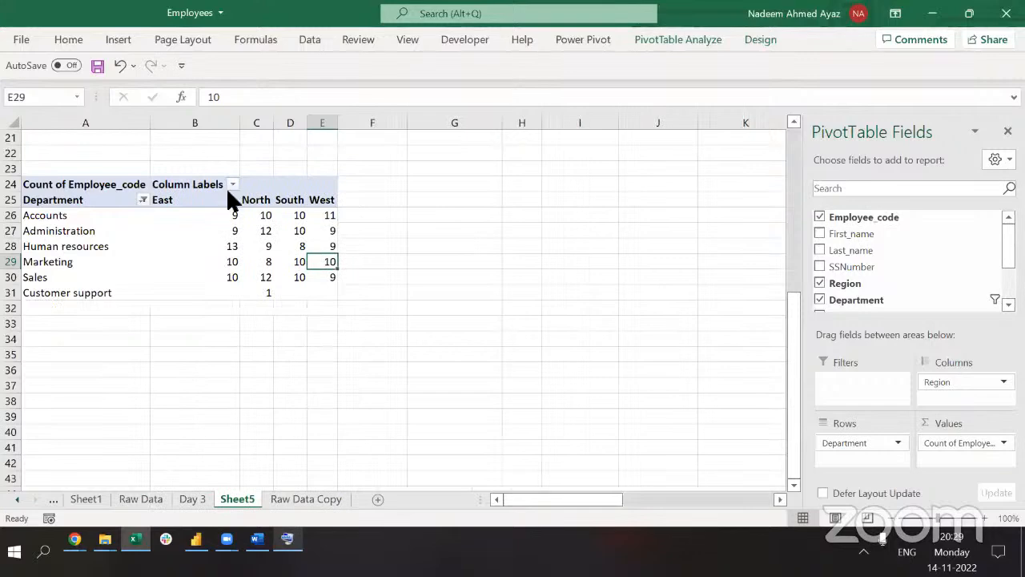
Examine the Accounts row of the pivot table, checking the employee counts for East, North and South.
left_click(234, 215)
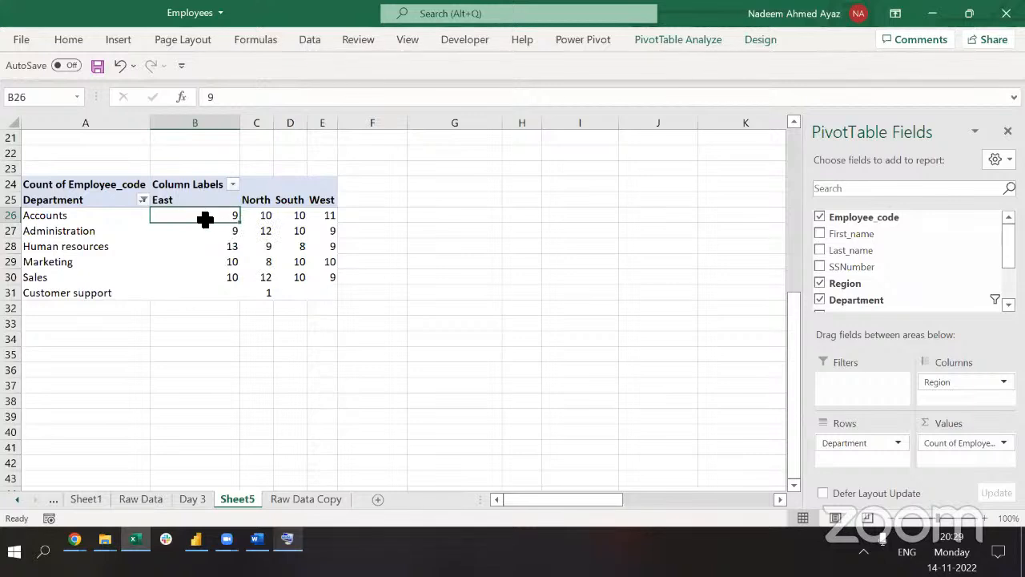
left_click(263, 210)
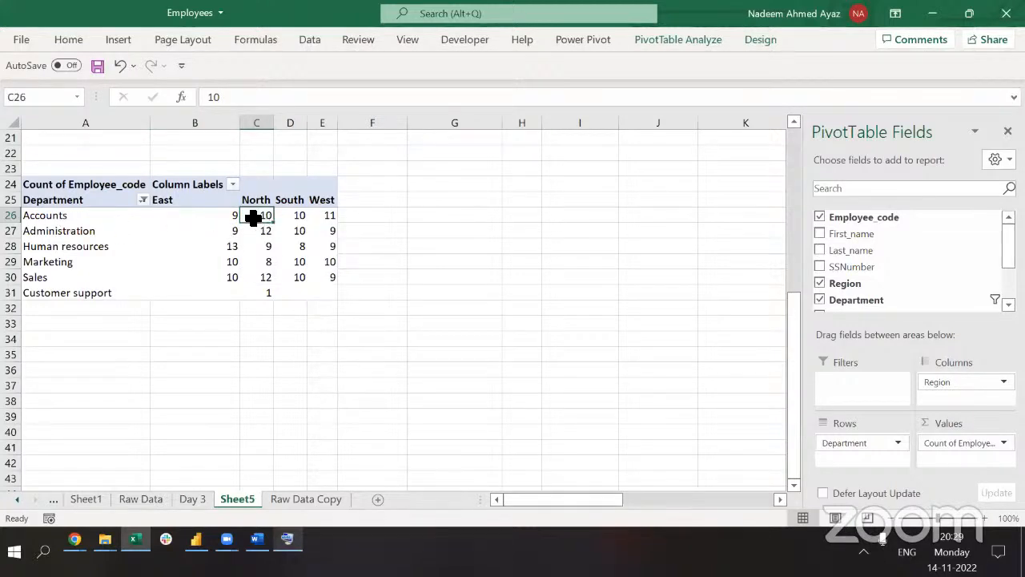
left_click(297, 219)
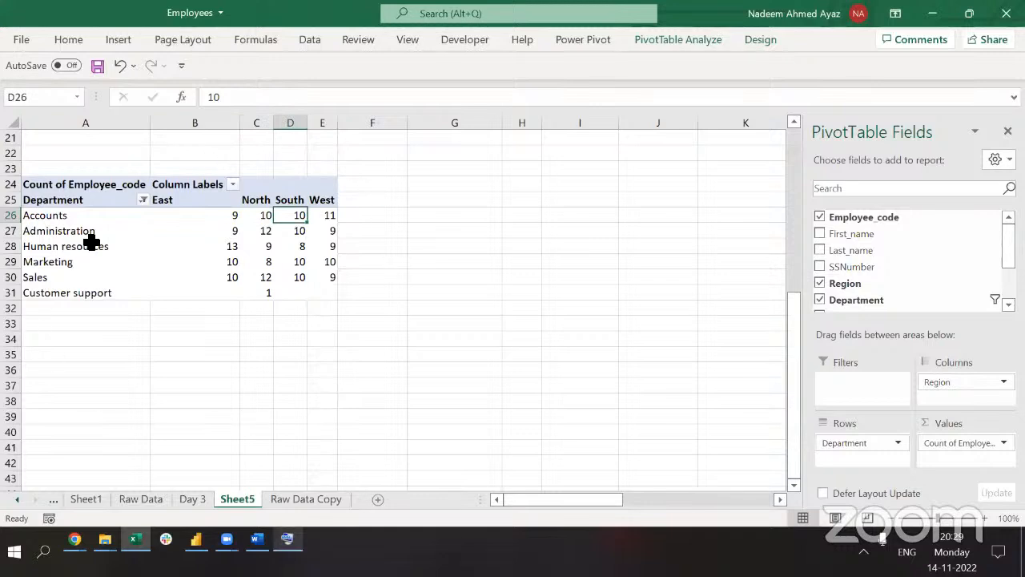
left_click(61, 214)
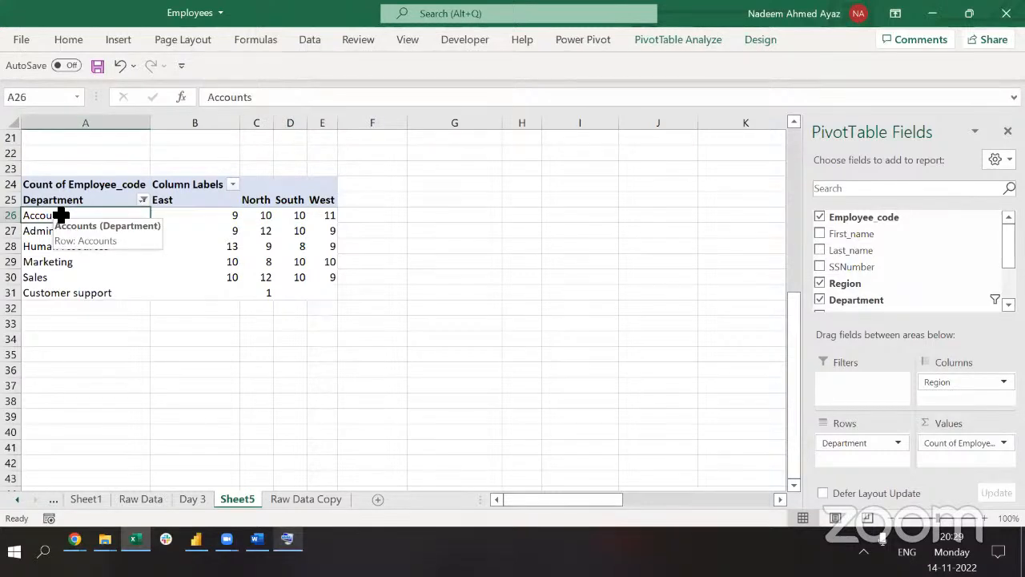
left_click(161, 200)
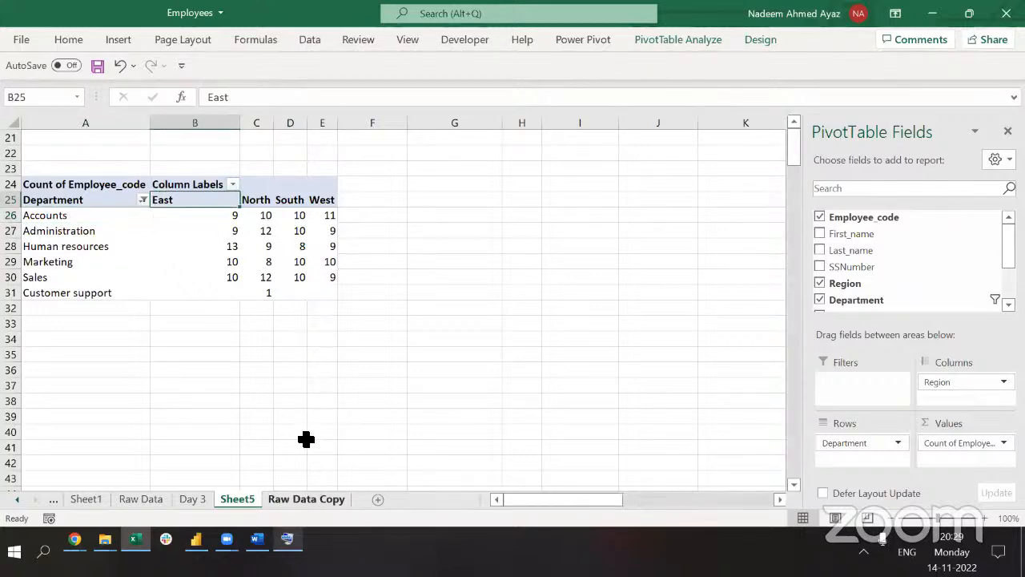
Define sort levels for the full Raw Data Copy table: by Department, then by Region, both on cell values from A to Z.
left_click(306, 498)
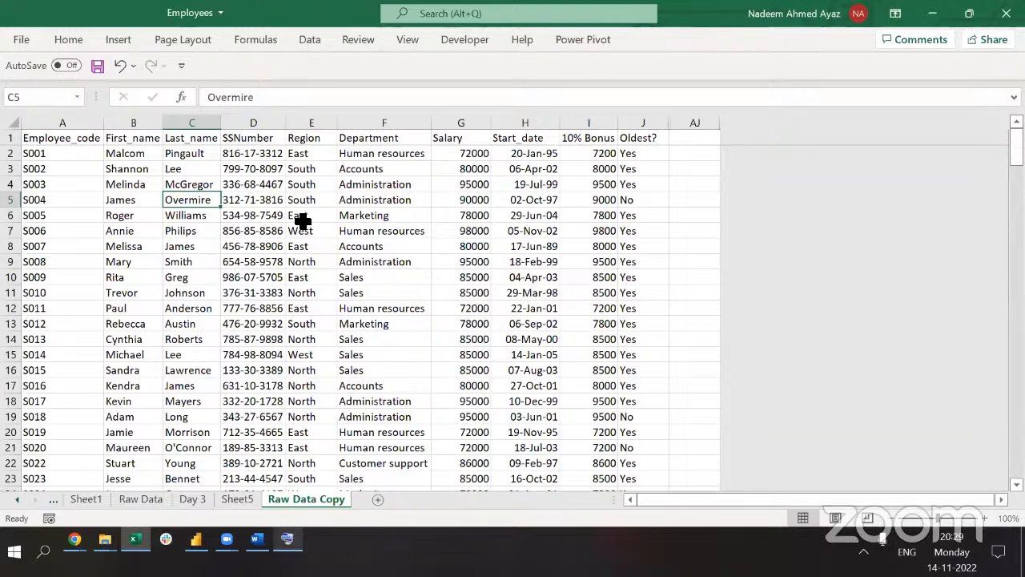
key("ctrl+a")
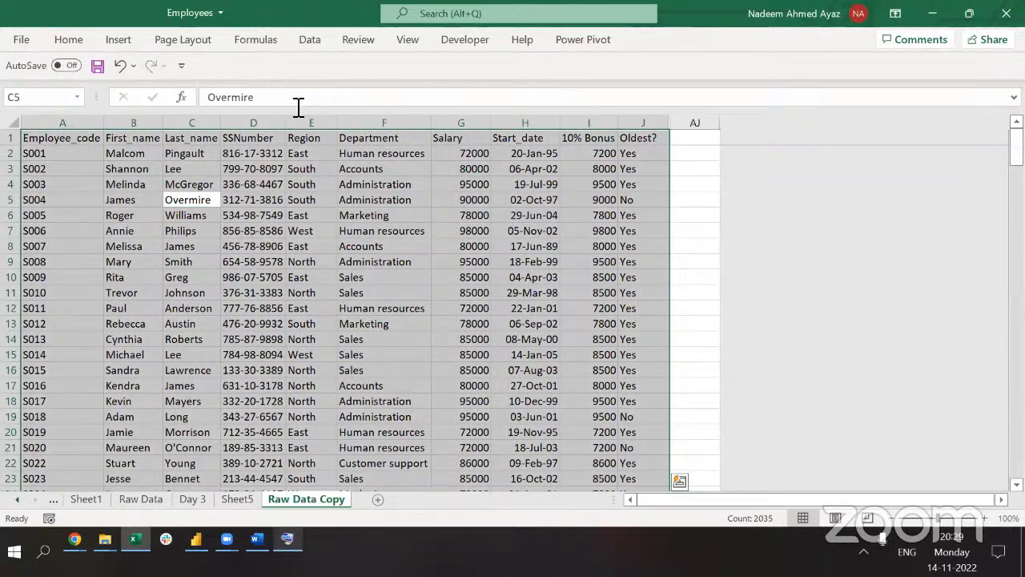
left_click(286, 538)
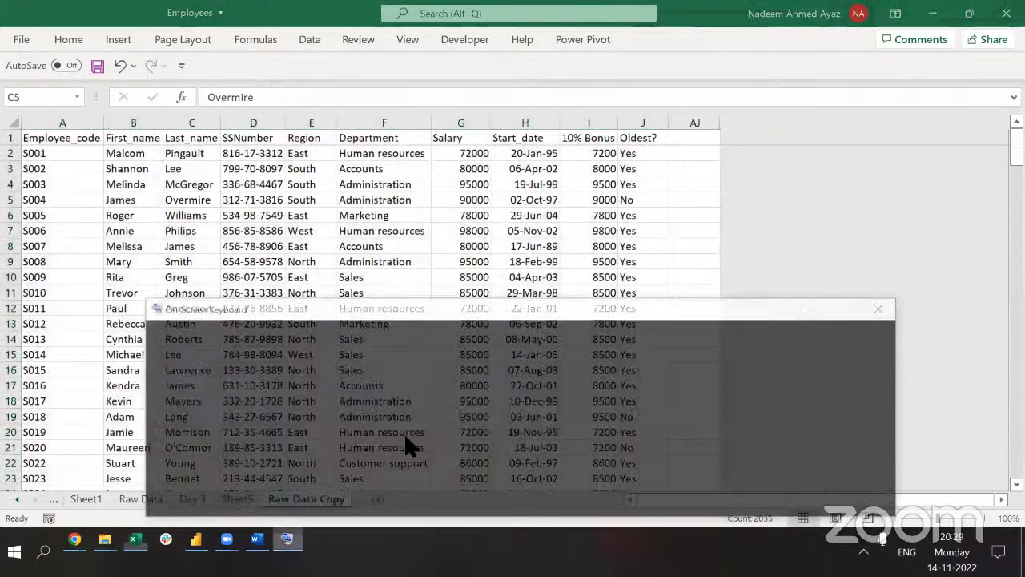
left_click(285, 489)
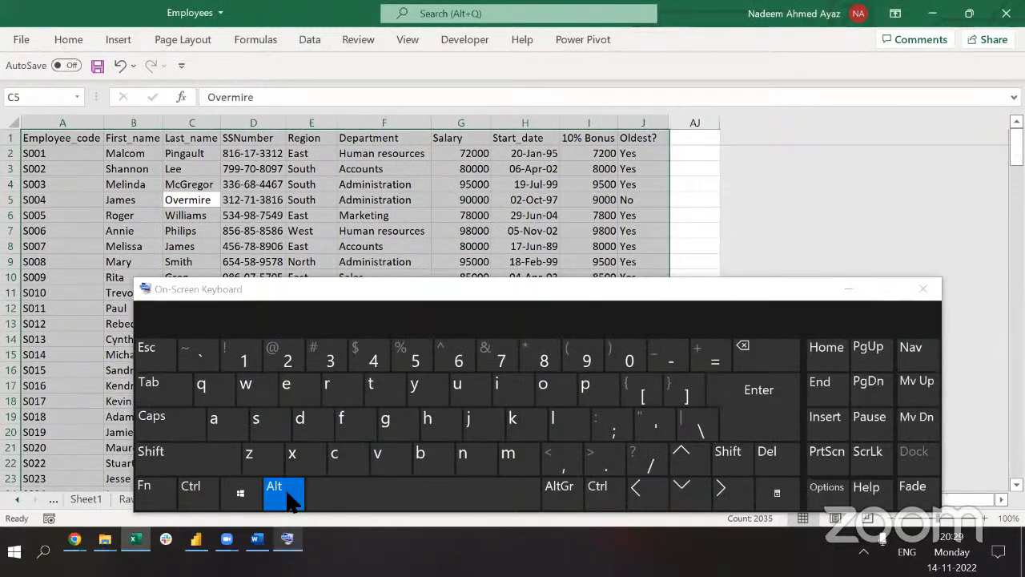
left_click(296, 421)
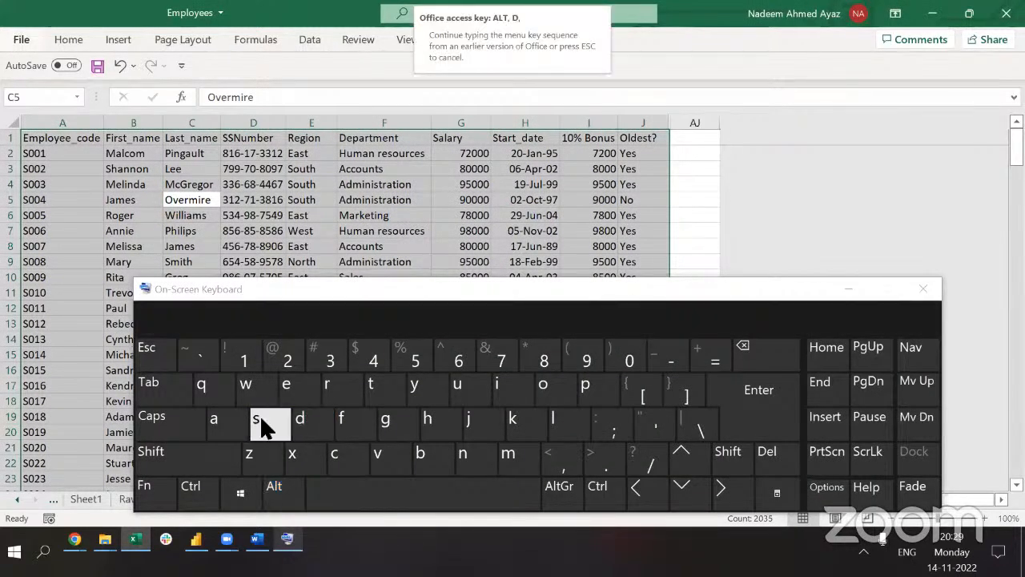
left_click(259, 414)
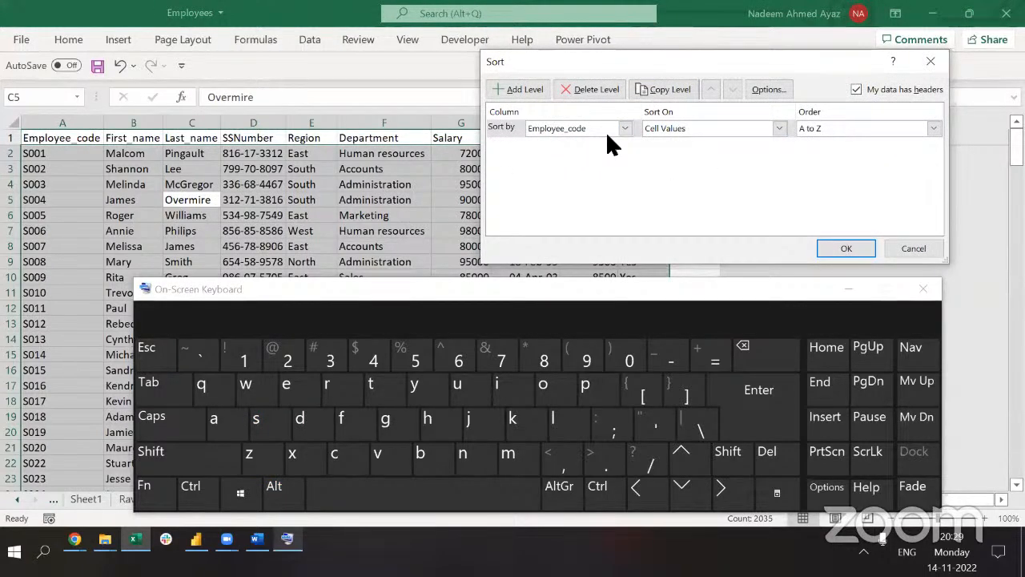
left_click(561, 129)
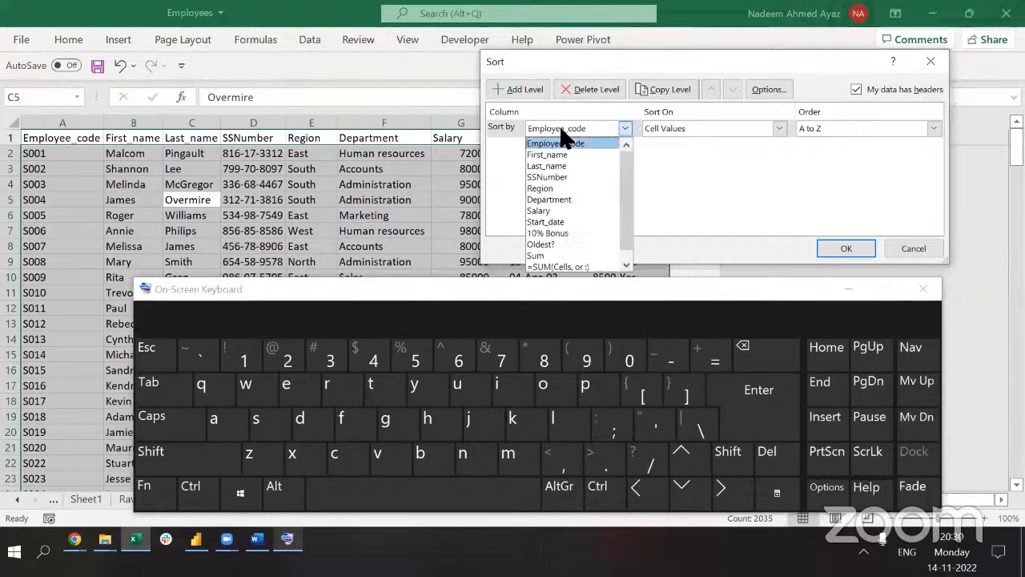
left_click(560, 199)
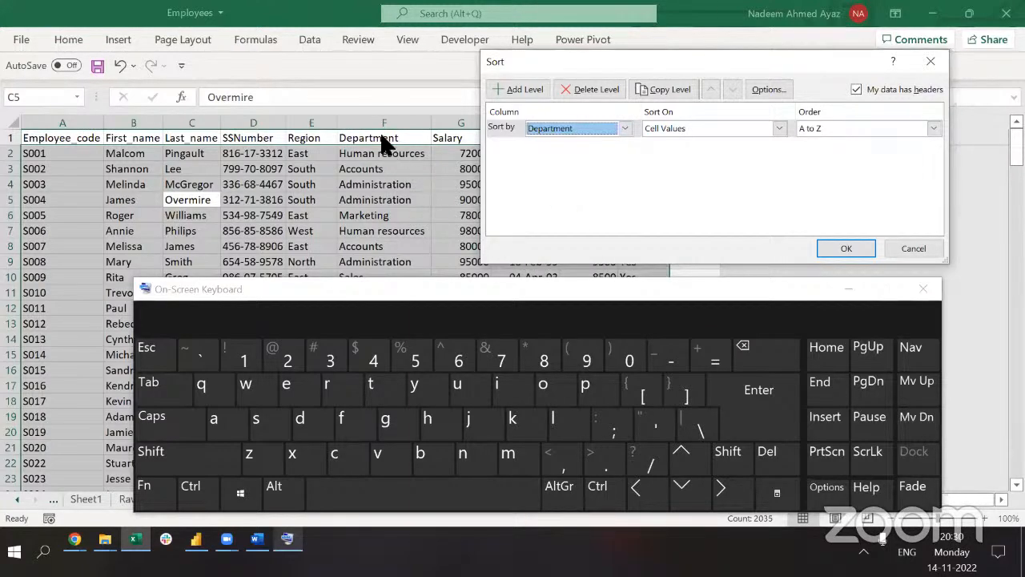
left_click(522, 86)
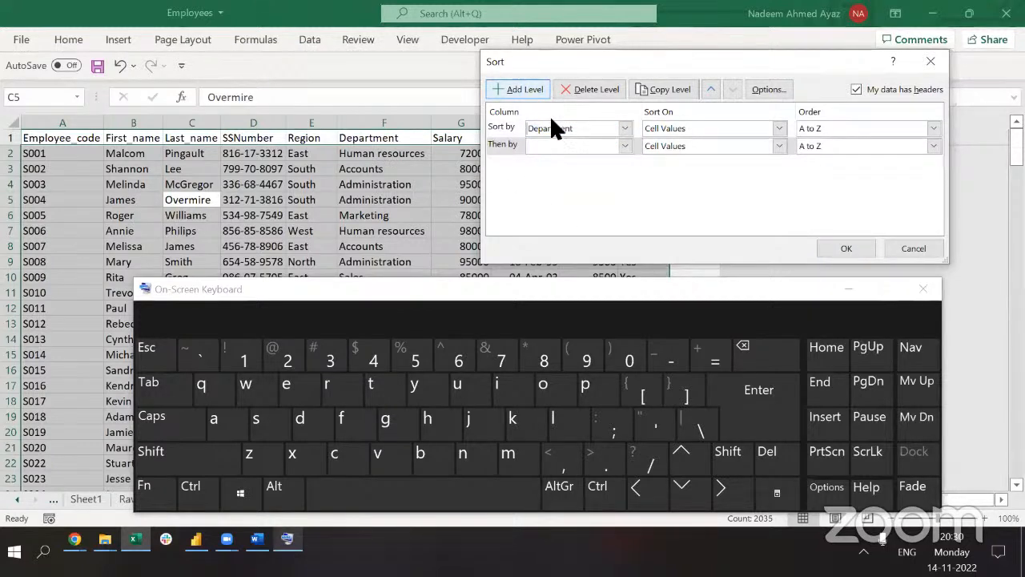
left_click(560, 145)
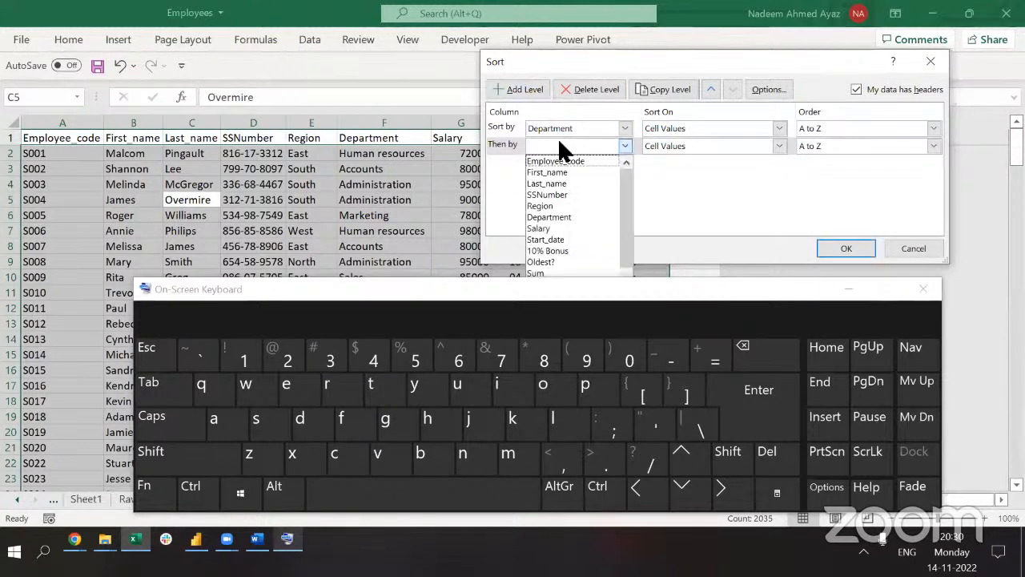
left_click(556, 206)
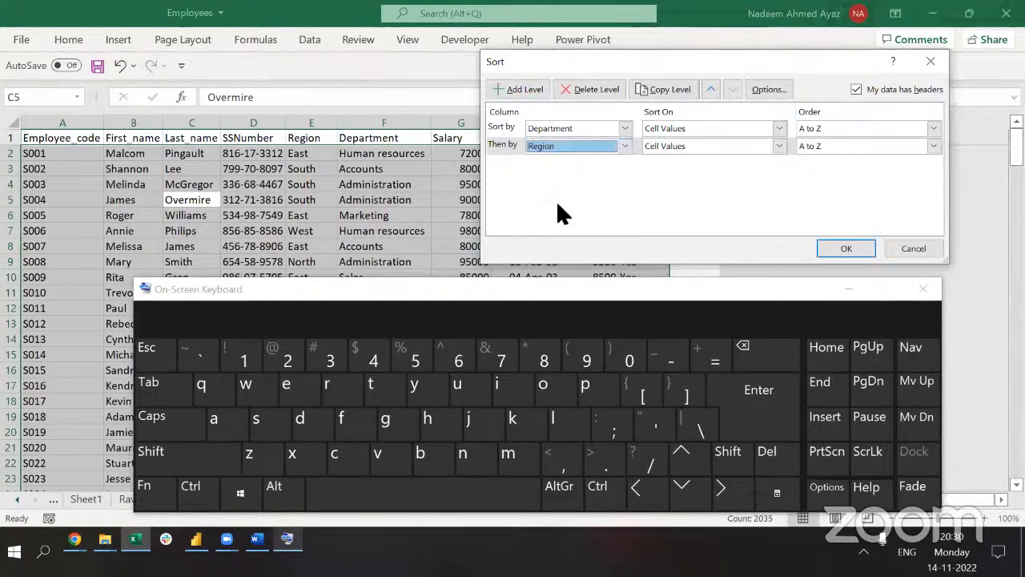
Add a third sort level on Start_date, oldest to newest, below Department and Region, and apply the sort.
left_click(519, 88)
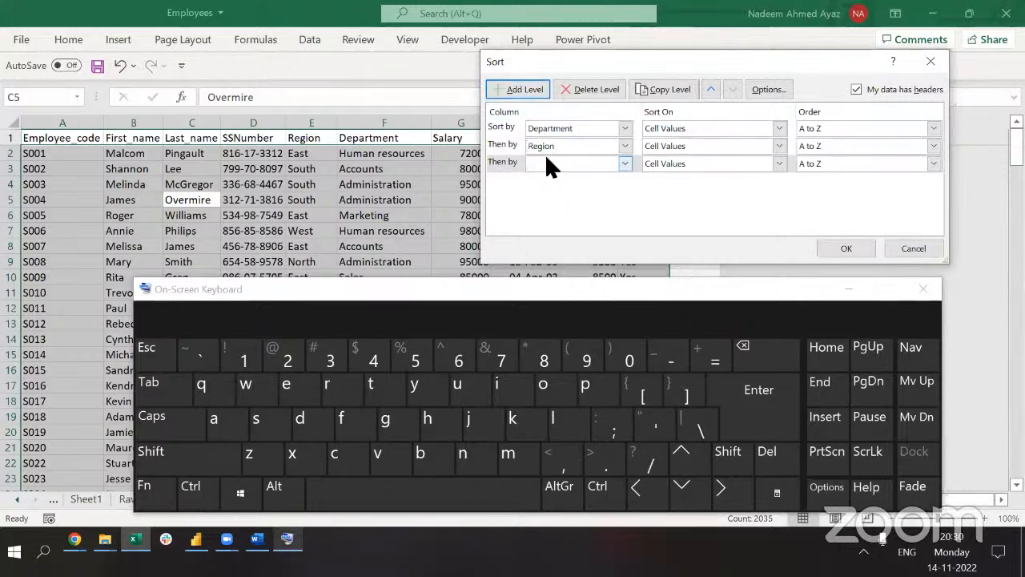
left_click(548, 163)
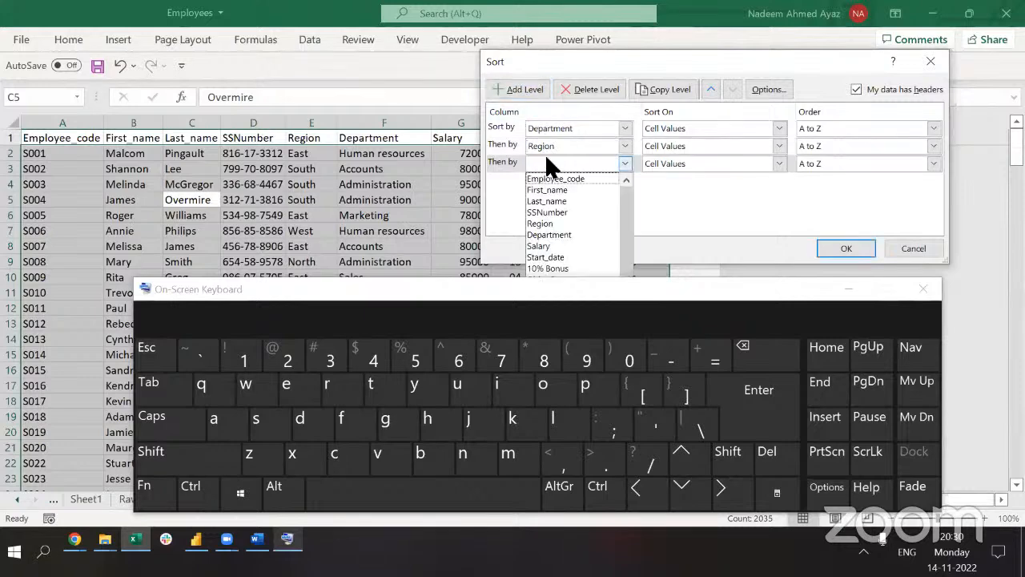
left_click(560, 258)
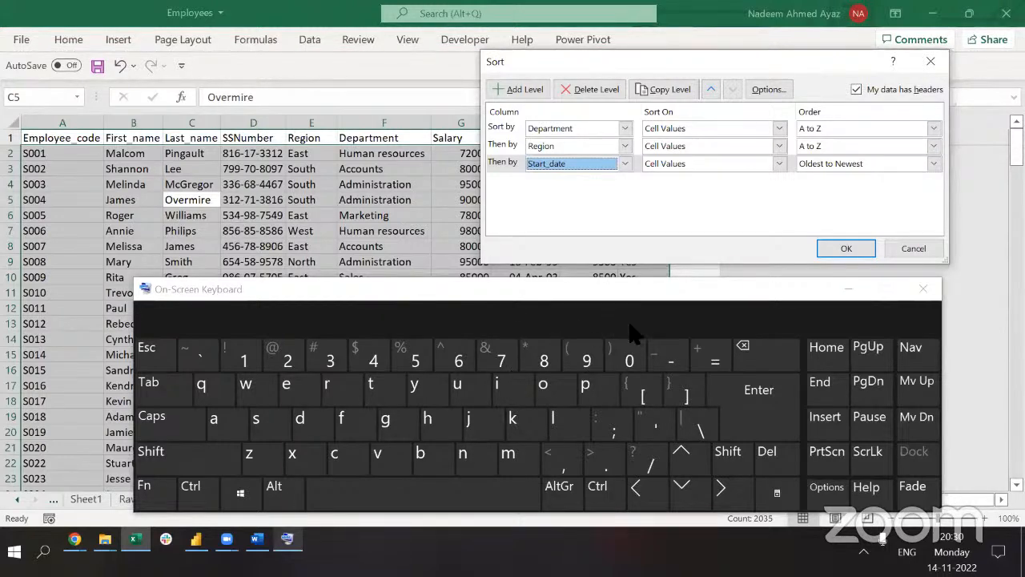
left_click(828, 249)
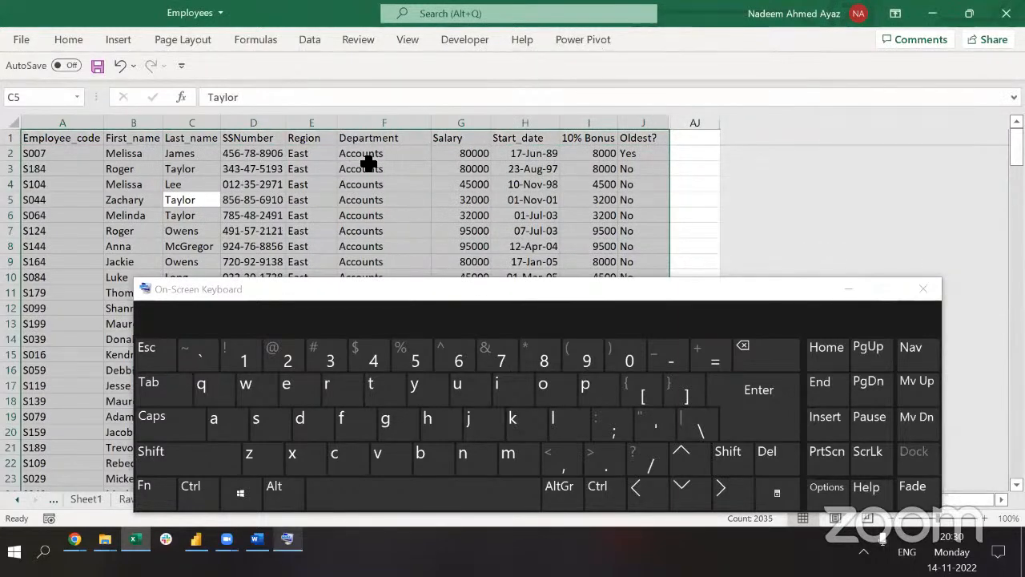
Clear the existing formulas from the Oldest? column below its header and return to cell J2.
left_click(367, 167)
left_click(638, 157)
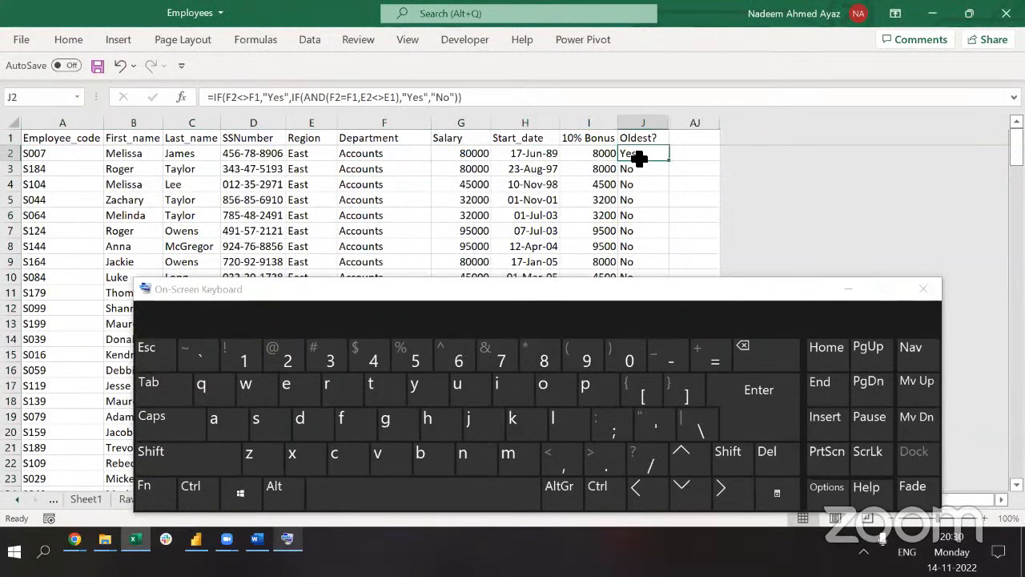
key("ctrl+shift+Down")
key("Delete")
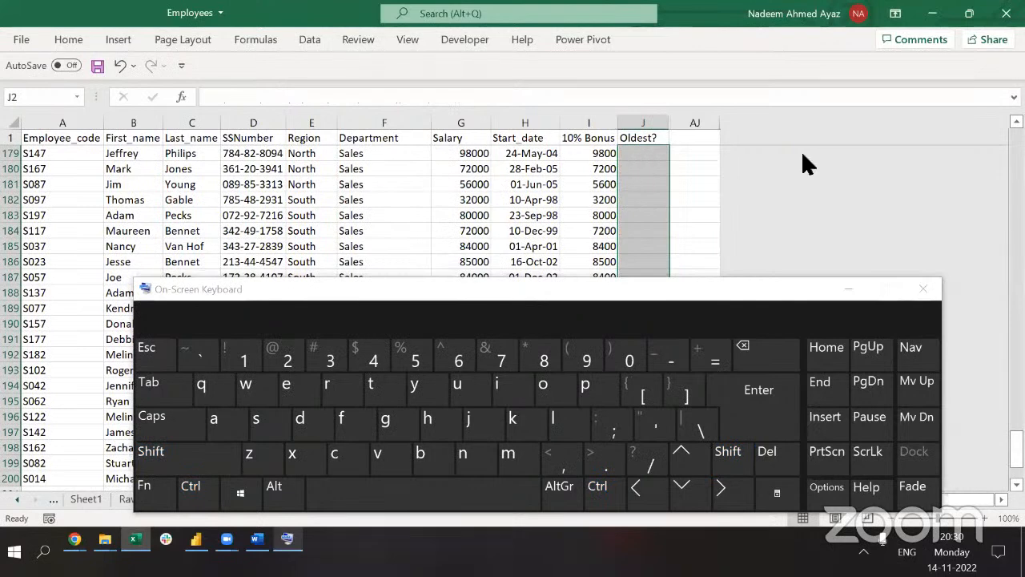
left_click(668, 168)
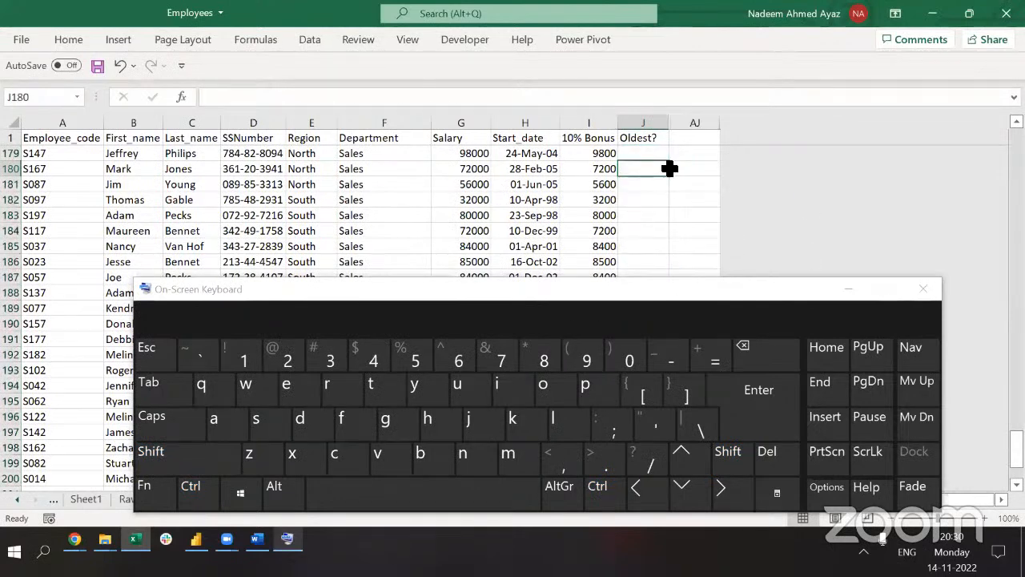
key("ctrl+Up")
key("Down")
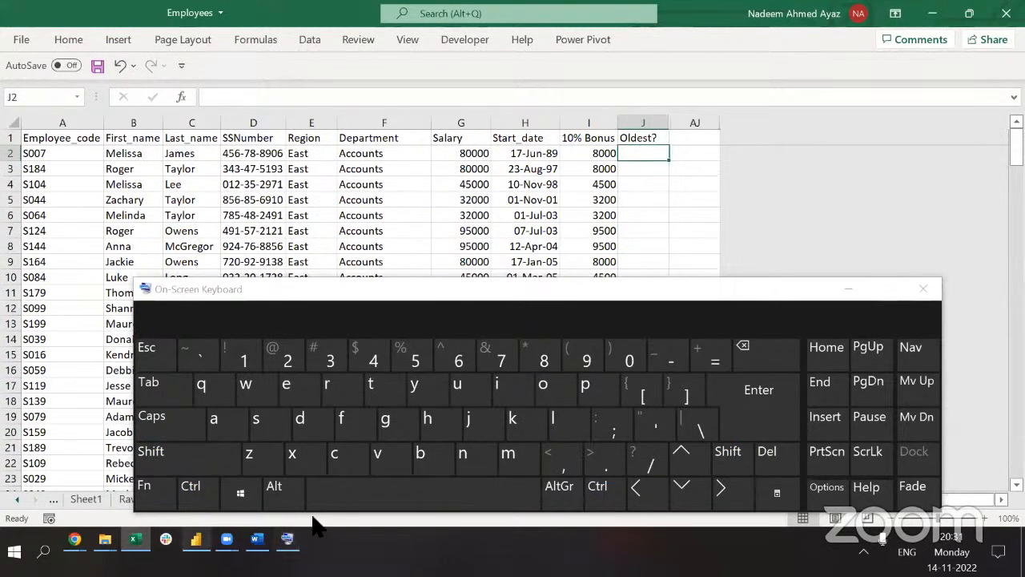
Minimize the on-screen keyboard to uncover the worksheet.
left_click(620, 173)
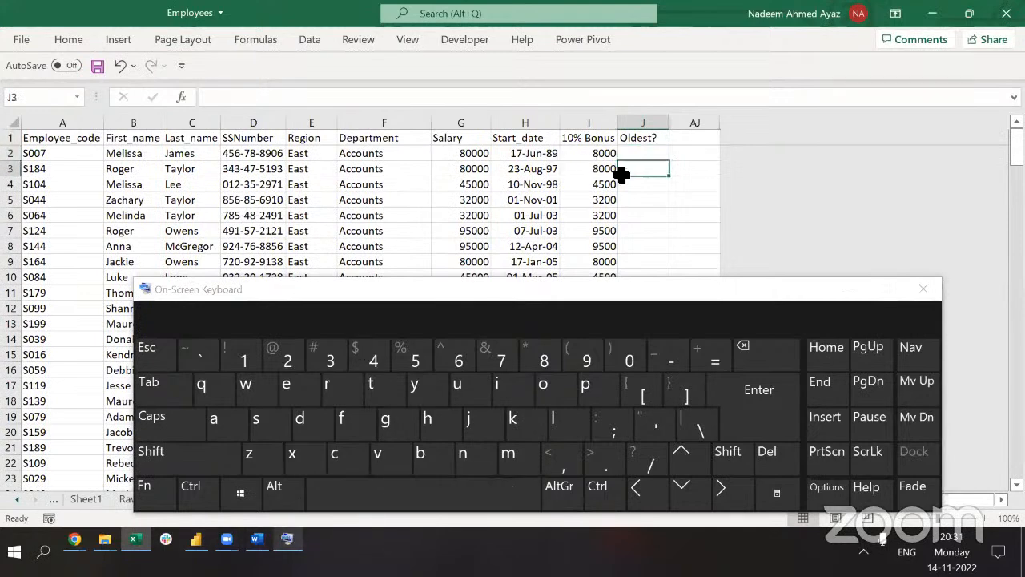
left_click(242, 491)
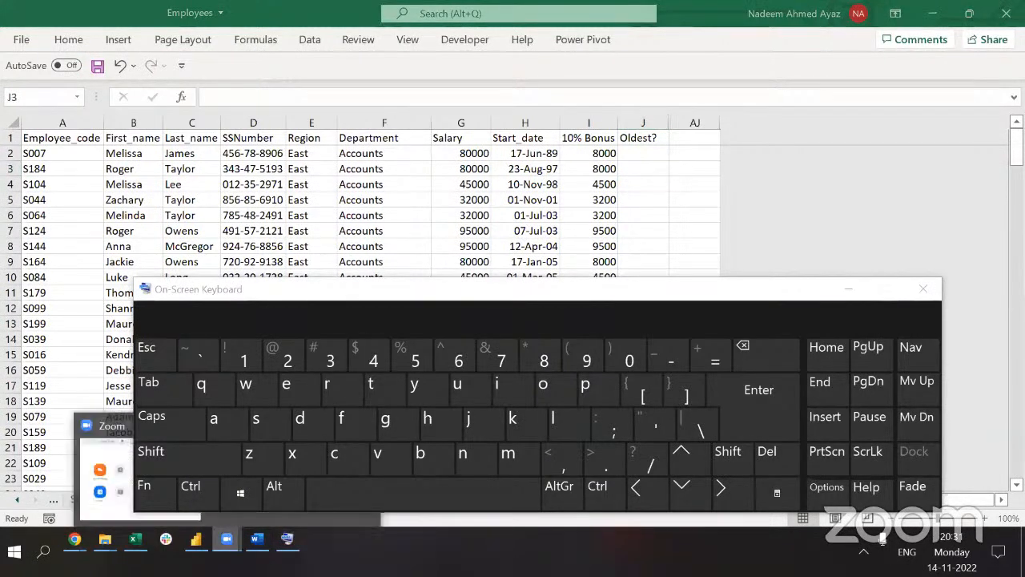
left_click(848, 289)
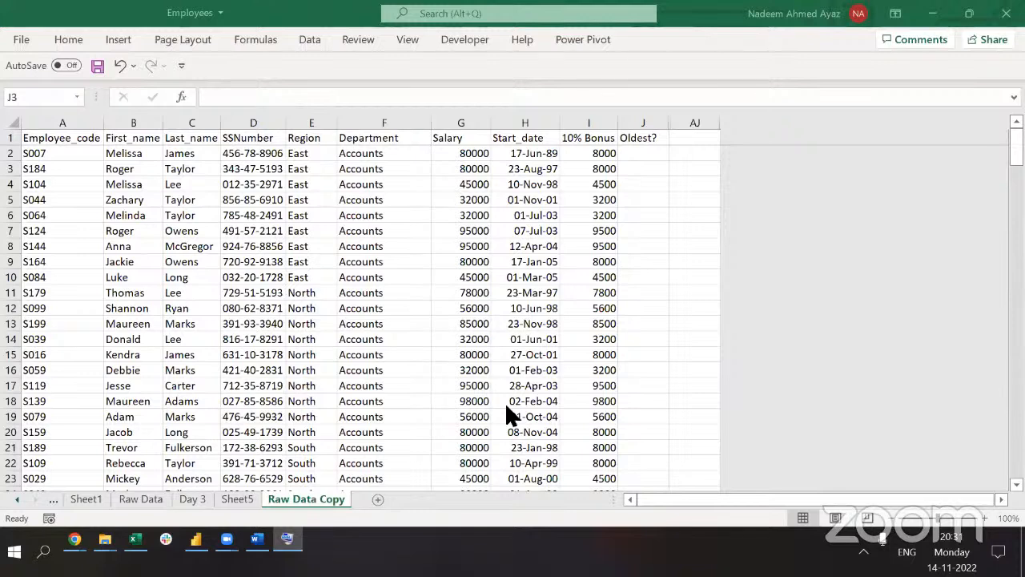
Examine how the sorted employee rows are grouped by Department and Region.
left_click(646, 169)
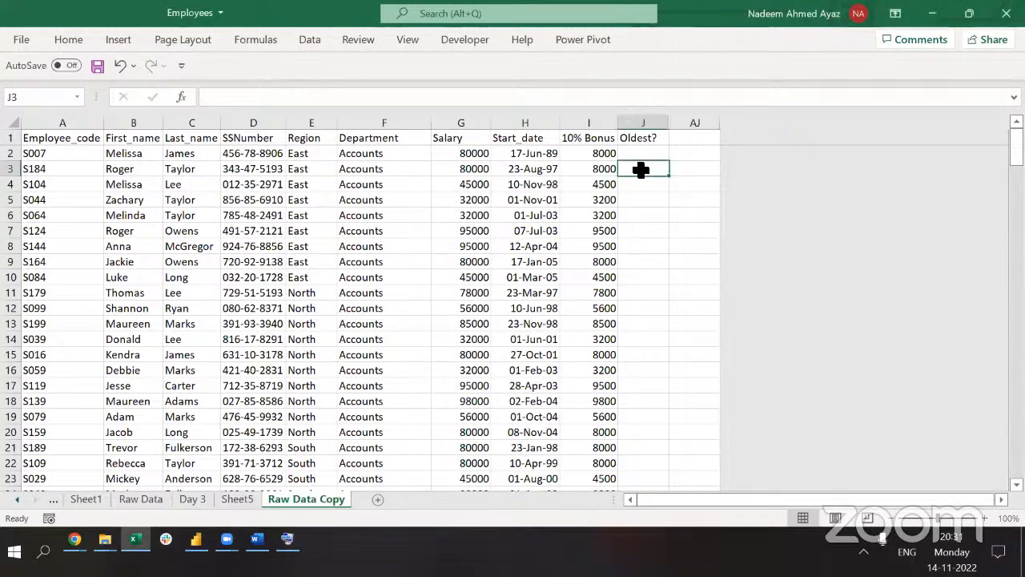
left_click(639, 156)
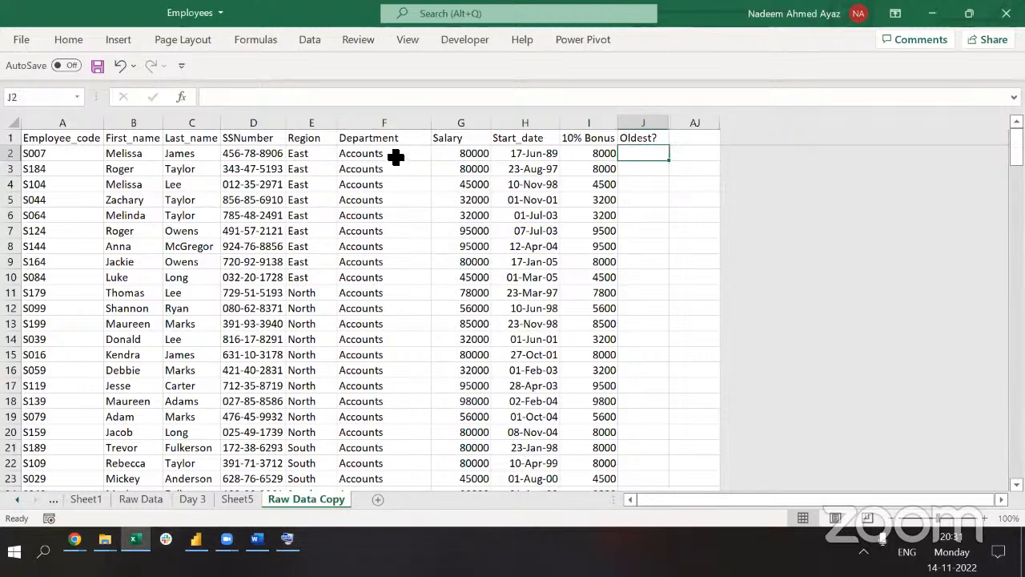
left_click_drag(396, 157, 411, 476)
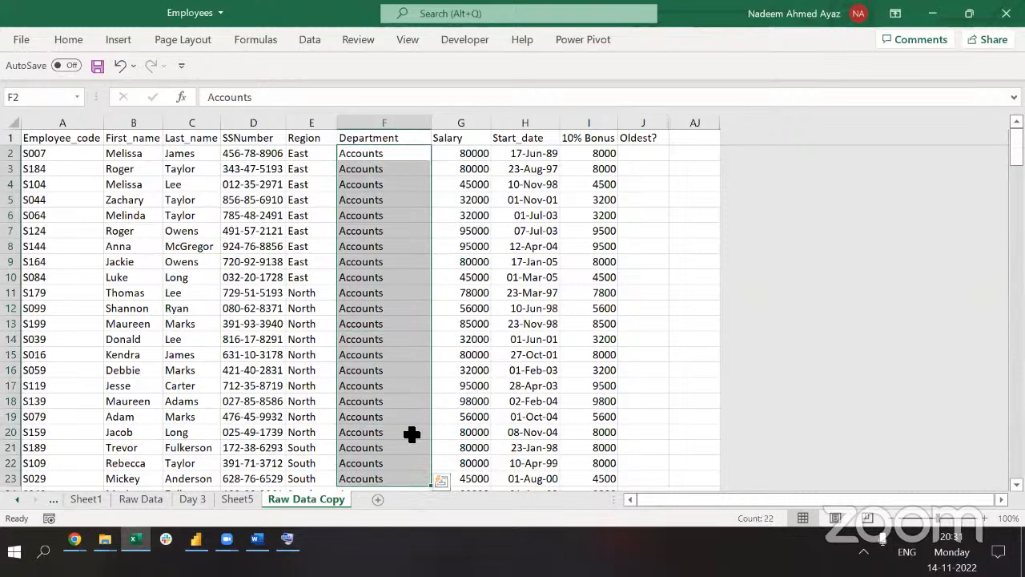
key("alt+Tab")
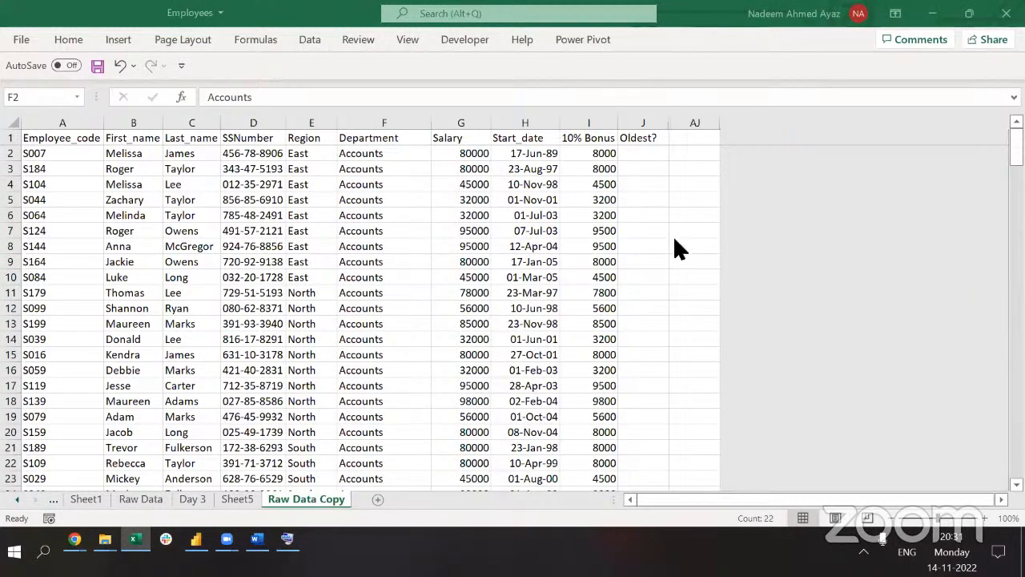
left_click(641, 154)
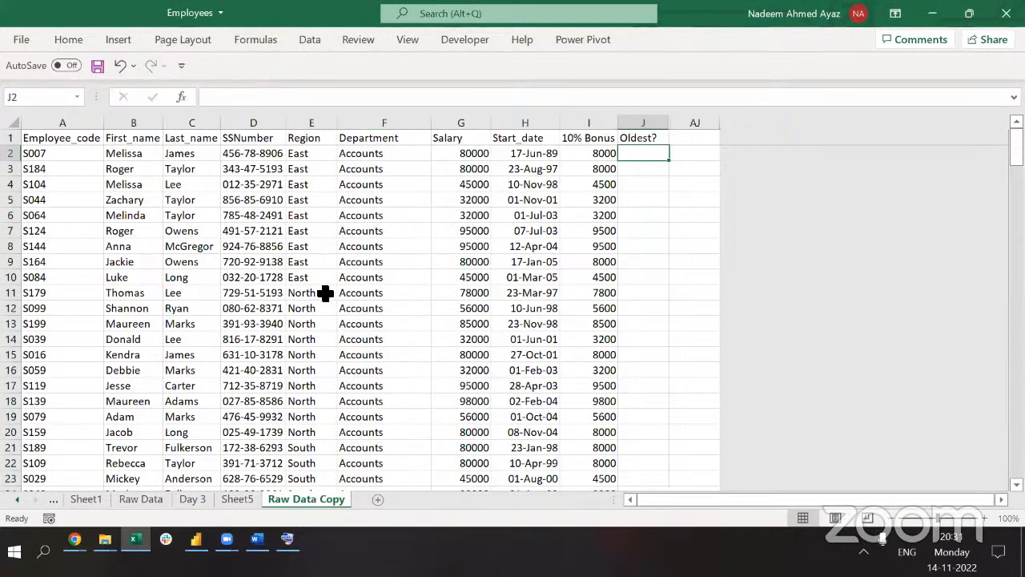
scroll(324, 293, "down", 2)
scroll(567, 216, "down", 1)
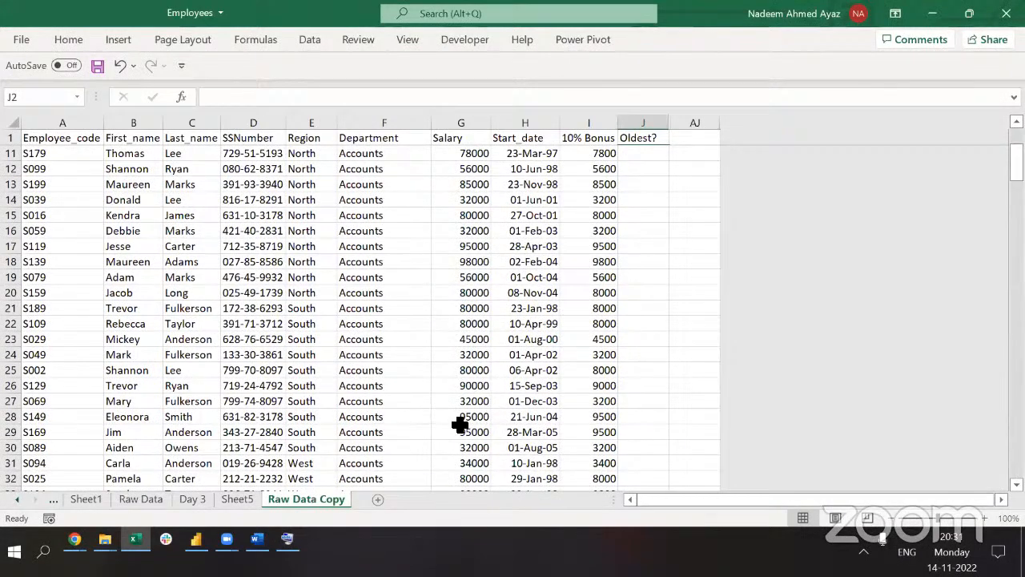
scroll(485, 434, "up", 3)
Enter the formula =IF(F2<>F1,"Yes","No") in cell J2 of the Oldest? column.
type("=")
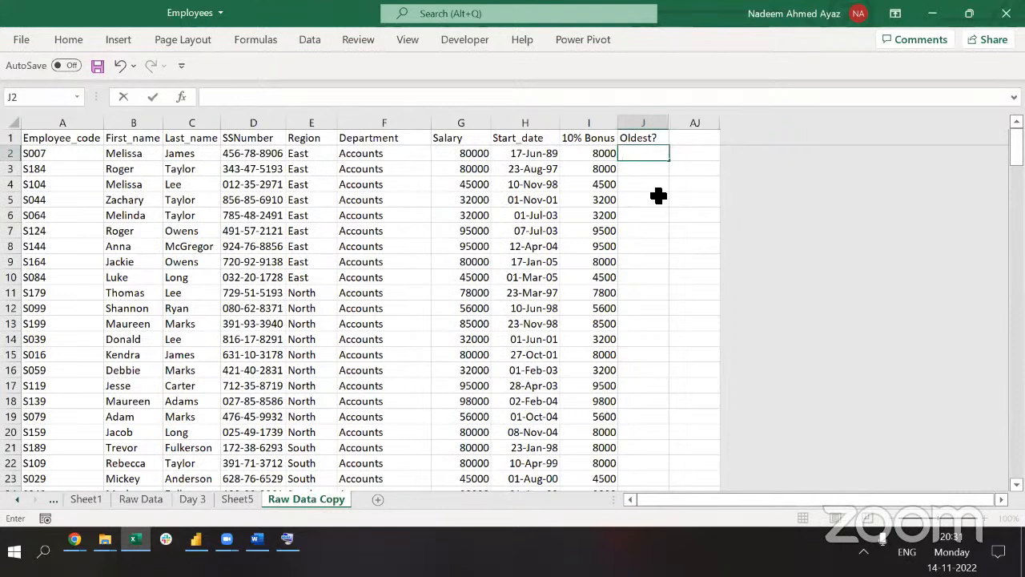
key("Escape")
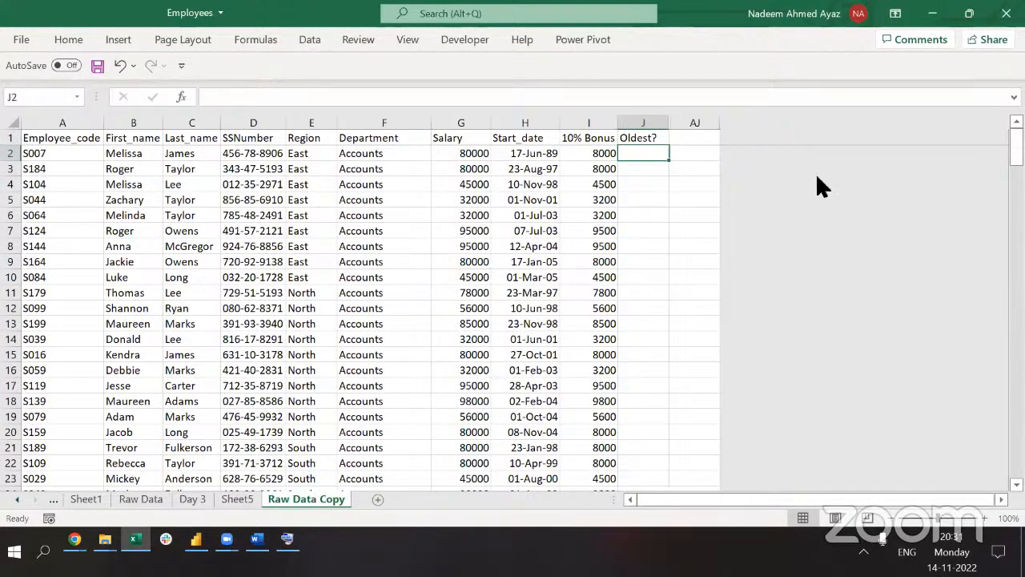
type("=IF(")
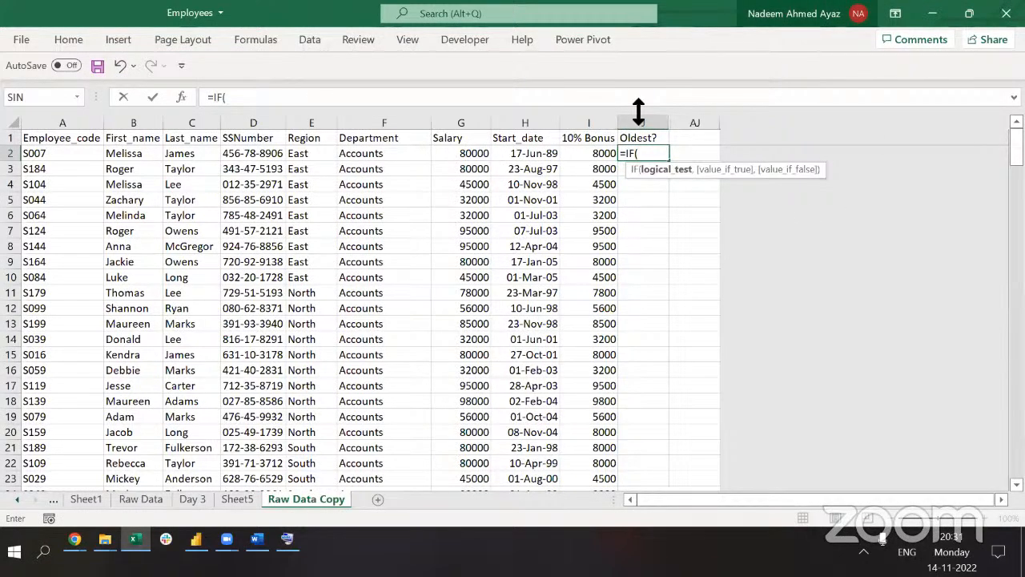
left_click(380, 160)
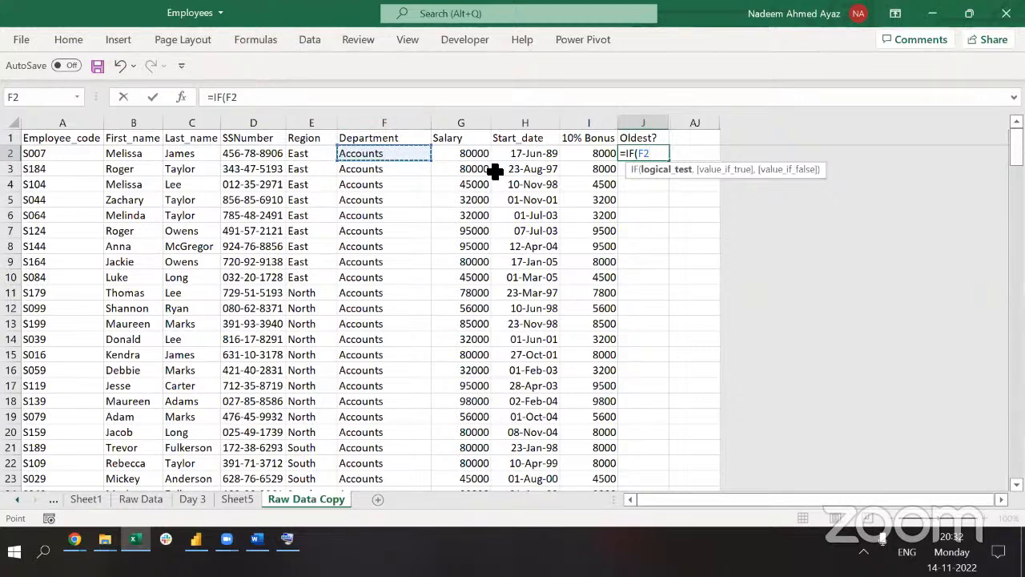
type("<>")
left_click(366, 140)
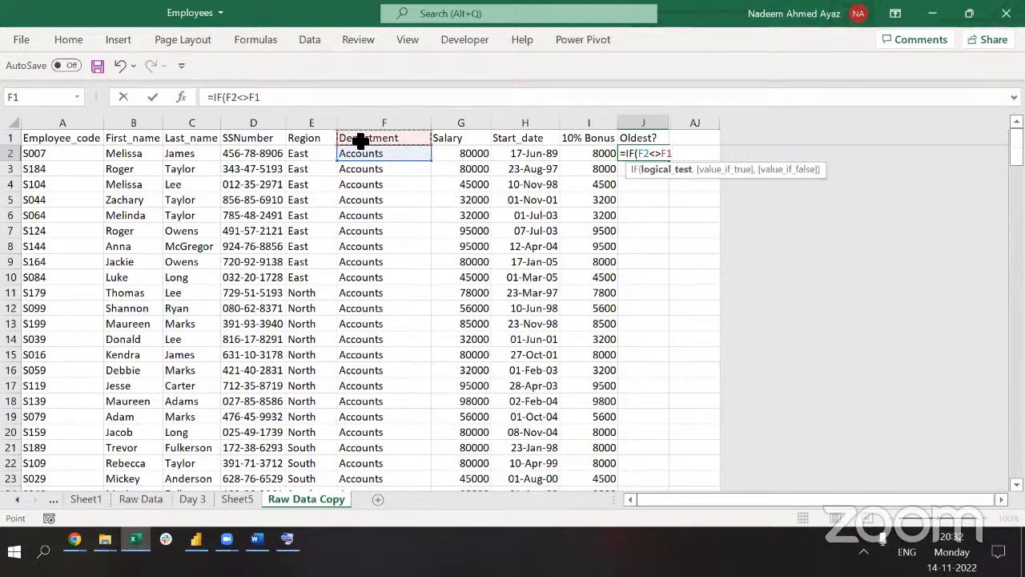
type("m\"")
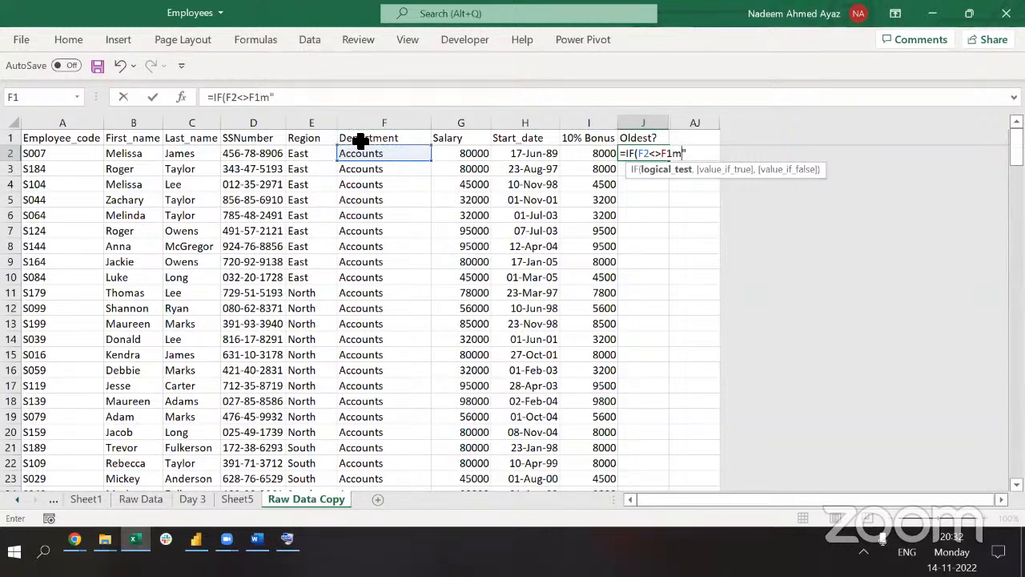
key("BackSpace")
key("BackSpace")
type(",")
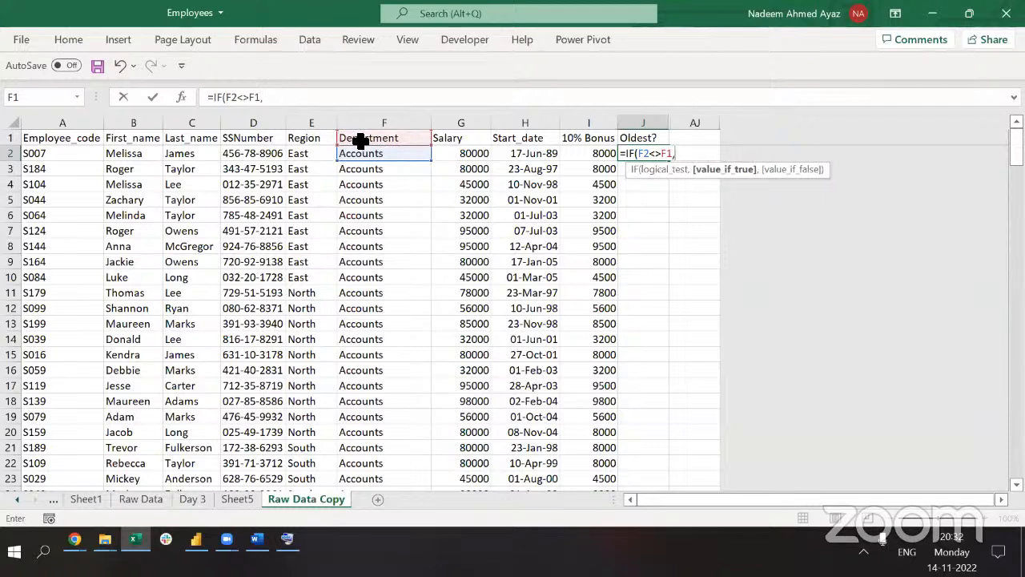
type("\"Yes\",")
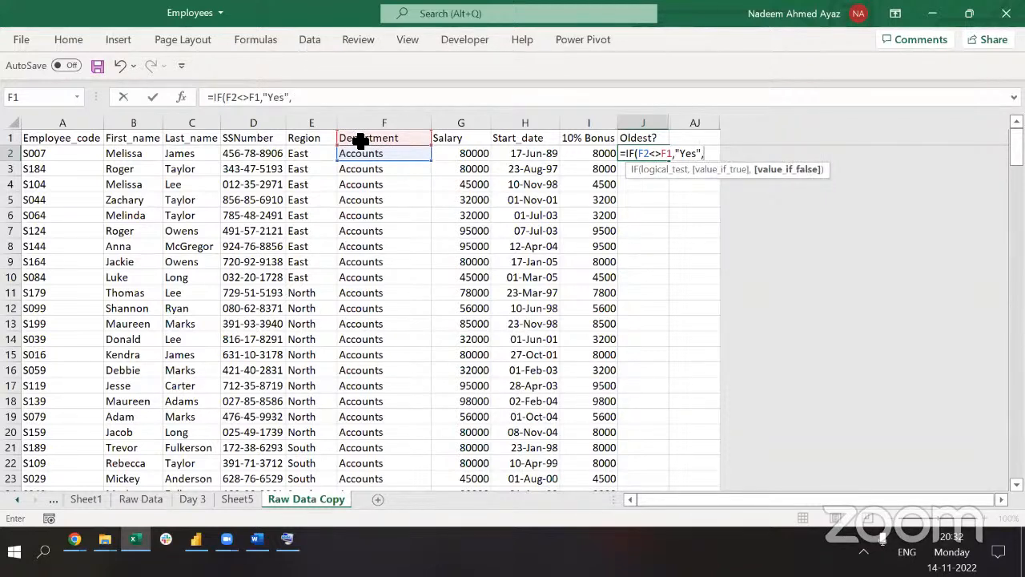
type("\"No")
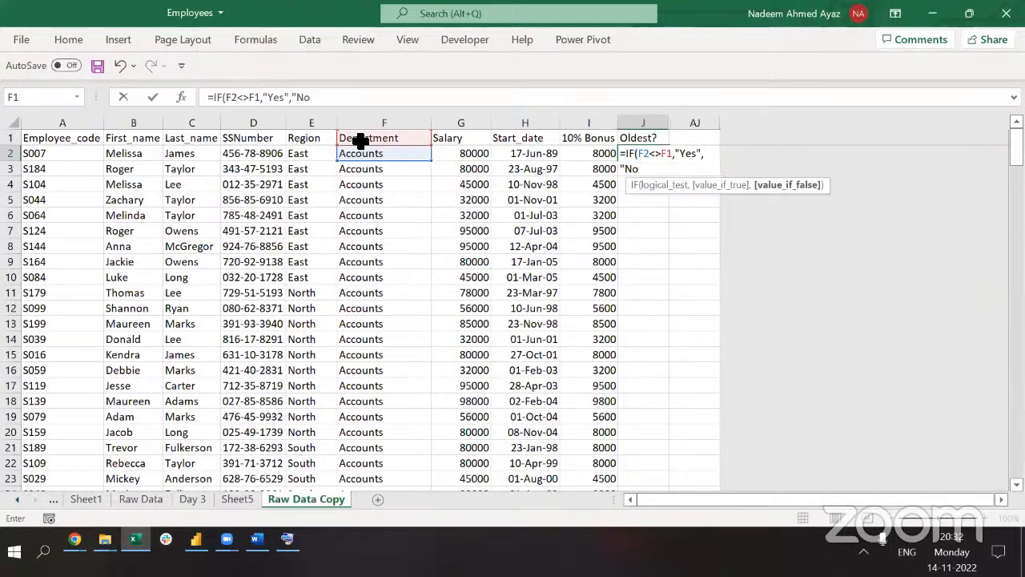
type("\")")
key("Return")
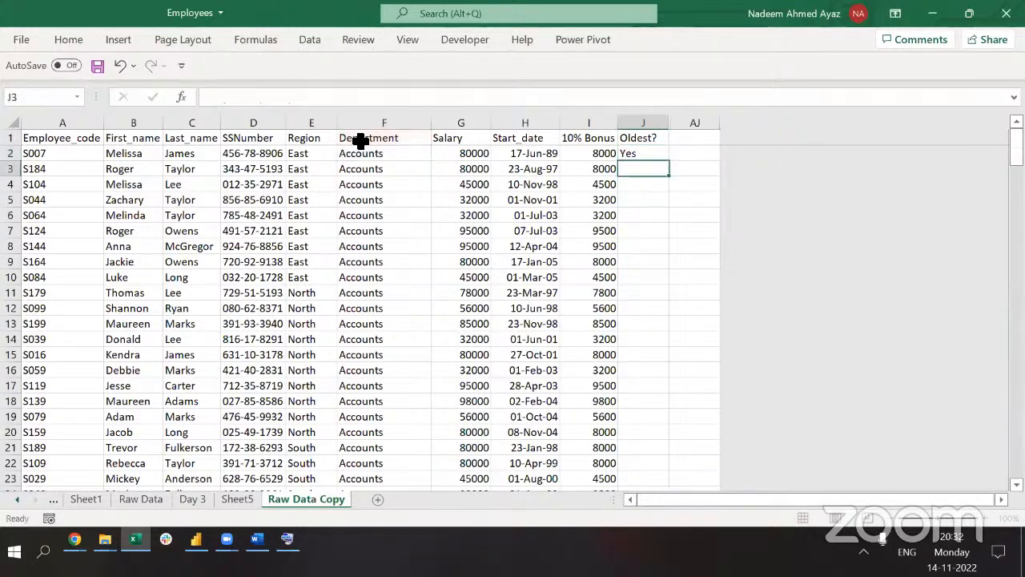
Copy the J2 formula down the Oldest? column to the last data row, 200.
key("Up")
key("ctrl+c")
key("Left")
key("ctrl+Down")
key("Right")
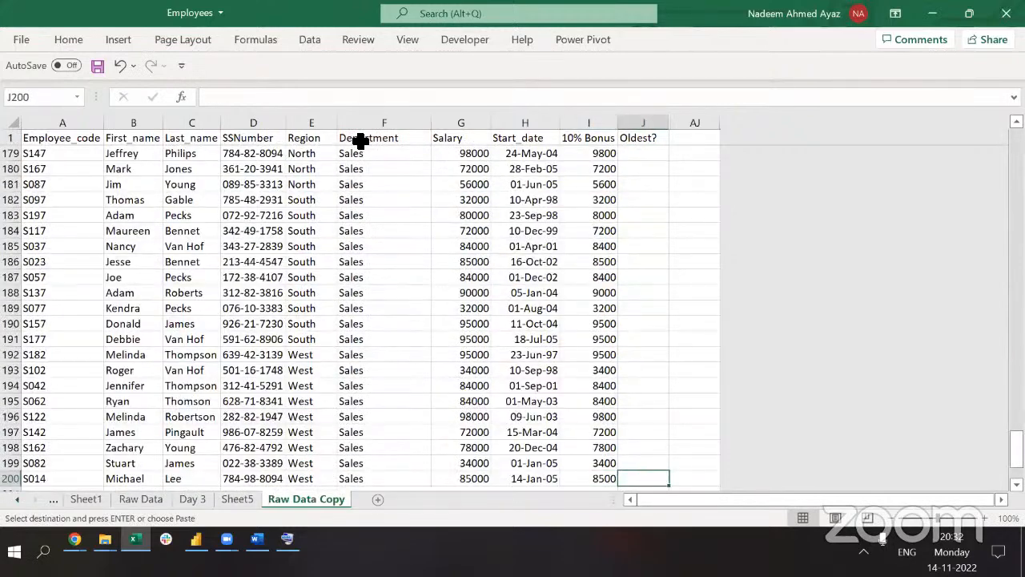
key("ctrl+shift+Up")
key("ctrl+v")
key("ctrl+Up")
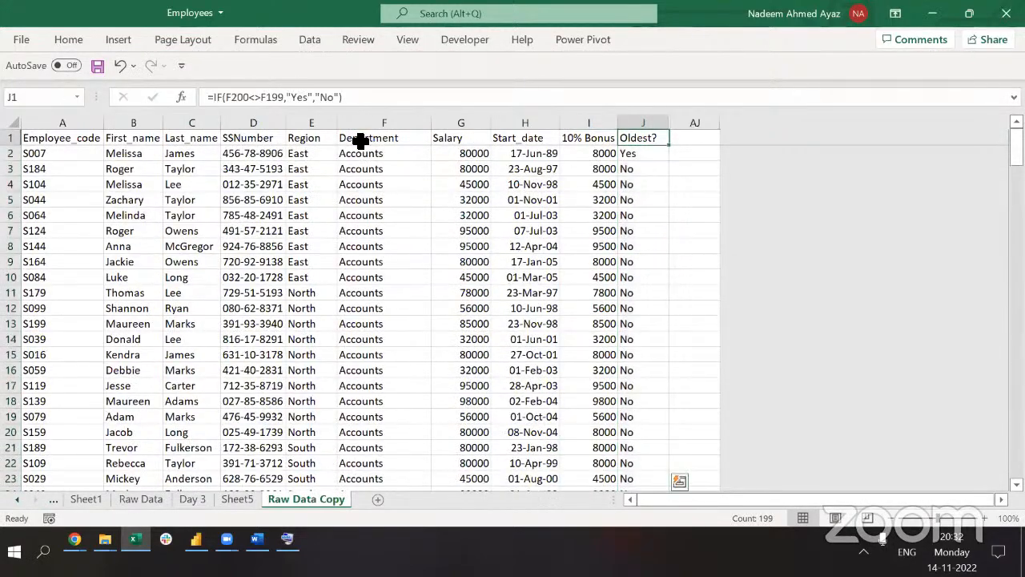
Add filters to the header row and filter the Oldest? column to show only Yes.
key("ctrl+shift+Left")
key("ctrl+shift+l")
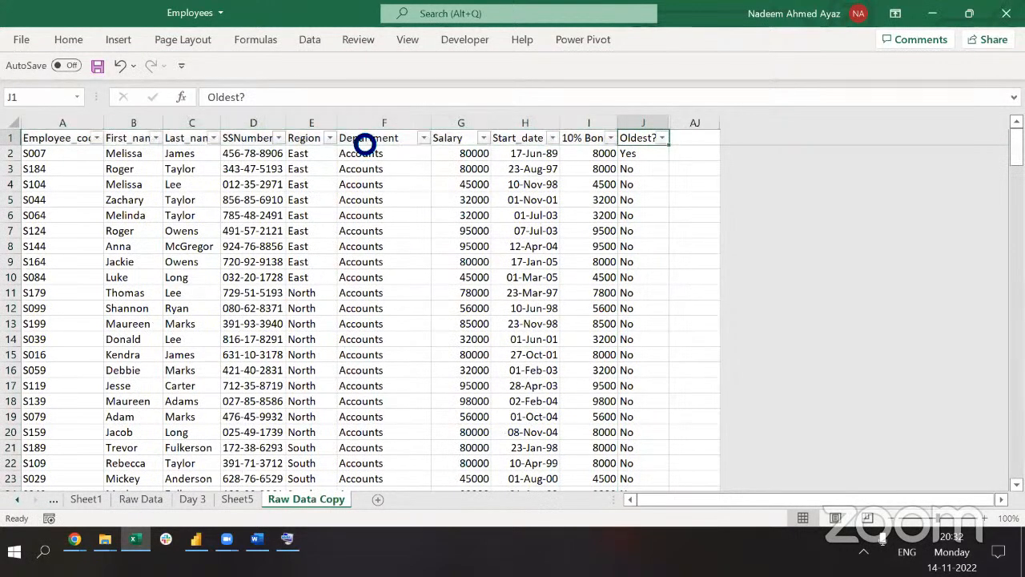
key("alt+Down")
key("Down")
key("Down")
key("Down")
key("Down")
key("Down")
key("Down")
key("space")
key("Down")
key("Down")
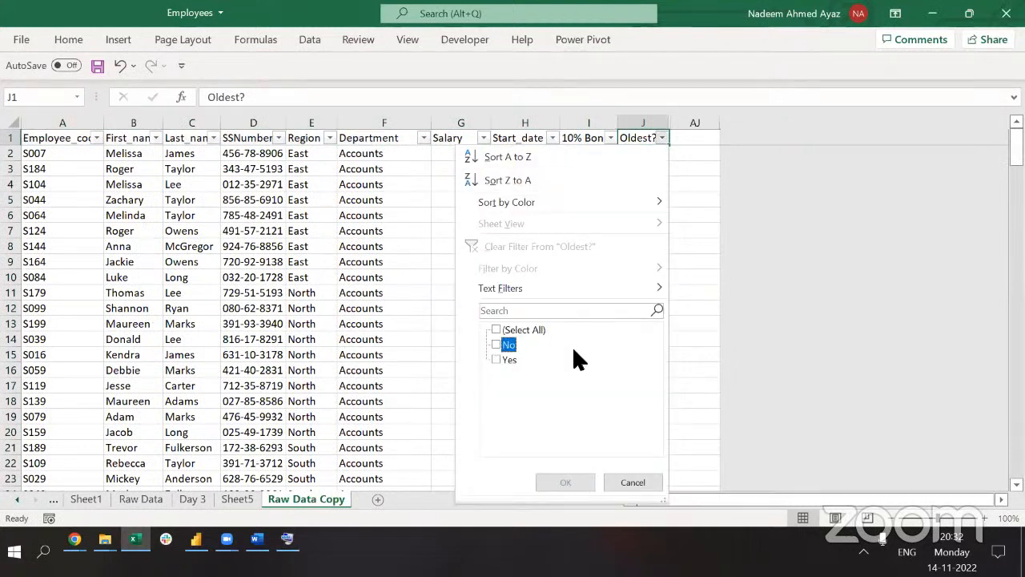
key("space")
key("Return")
Examine the Region and Department values of the rows marked Yes in the filtered list.
key("Down")
key("Left")
key("Left")
key("Left")
key("Left")
key("Left")
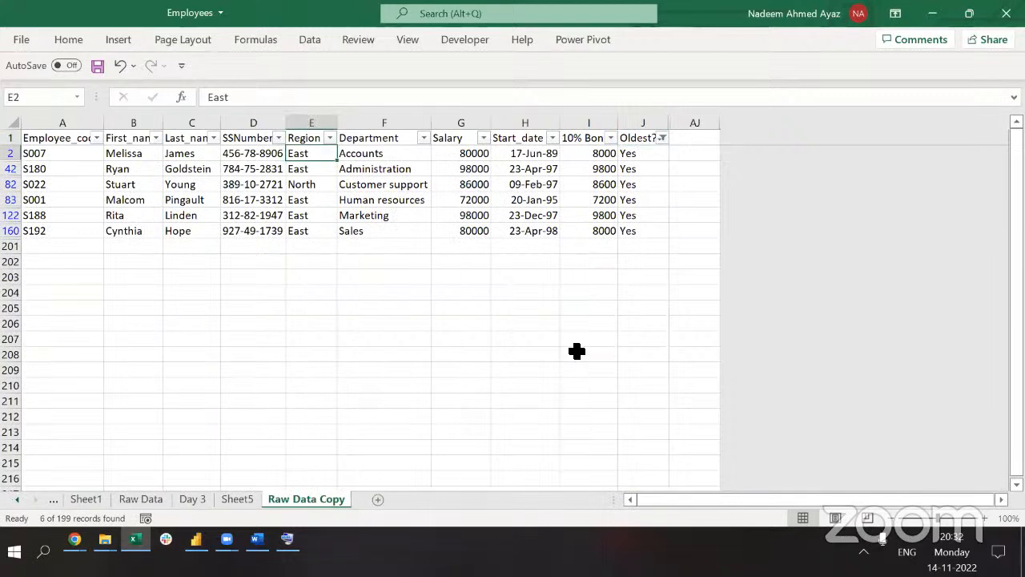
key("ctrl+shift+Down")
key("Up")
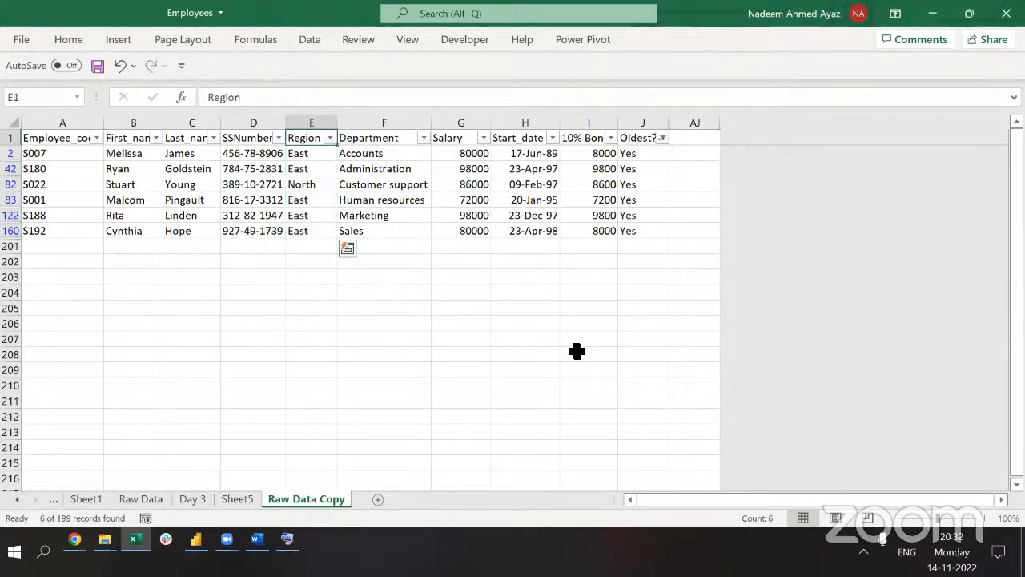
key("Down")
key("shift+space")
key("Down")
key("shift+space")
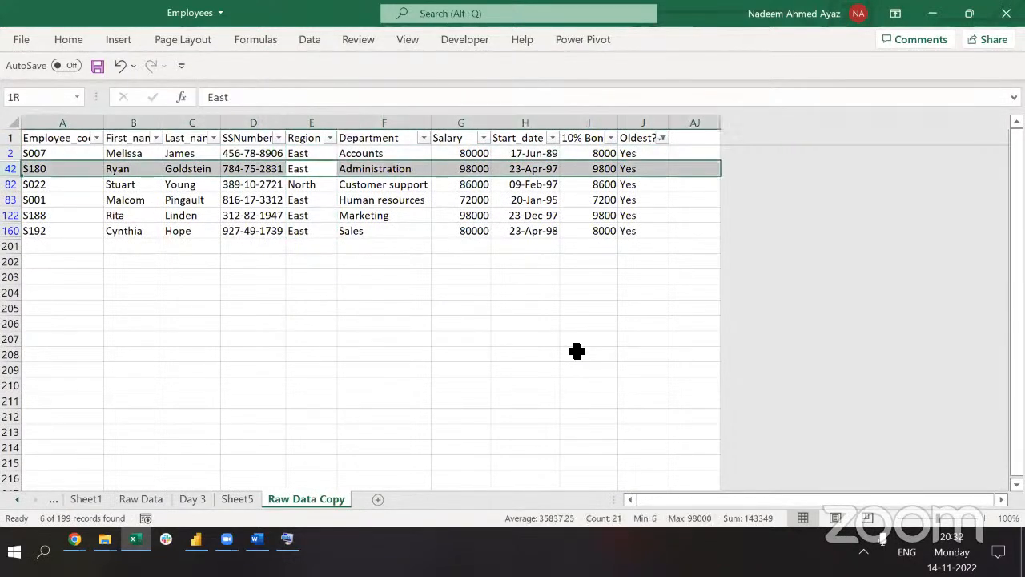
key("Down")
key("Down")
key("Up")
key("Up")
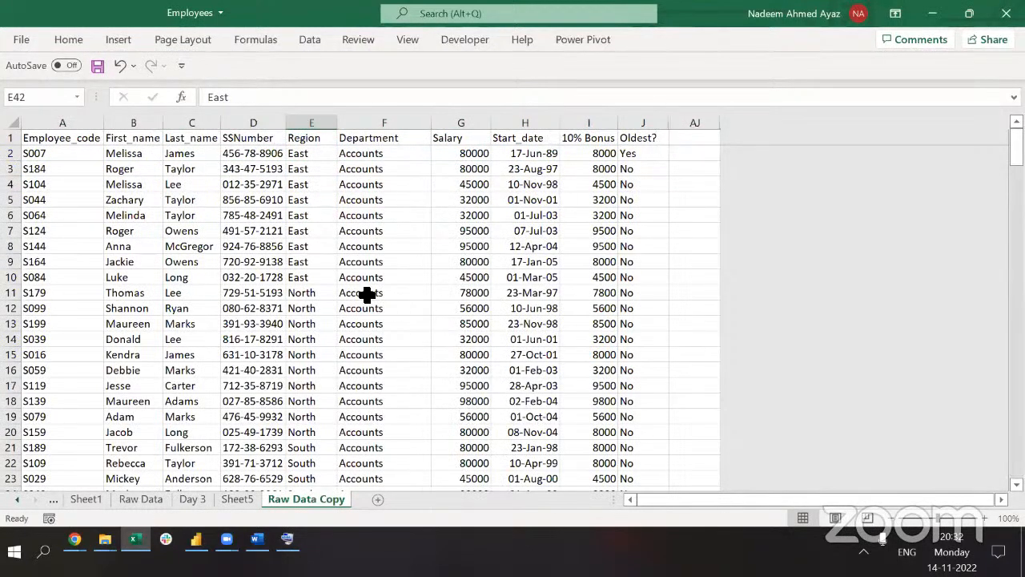
Examine the first row of each new region within the Accounts department: North, South and West.
left_click(367, 294)
key("shift+space")
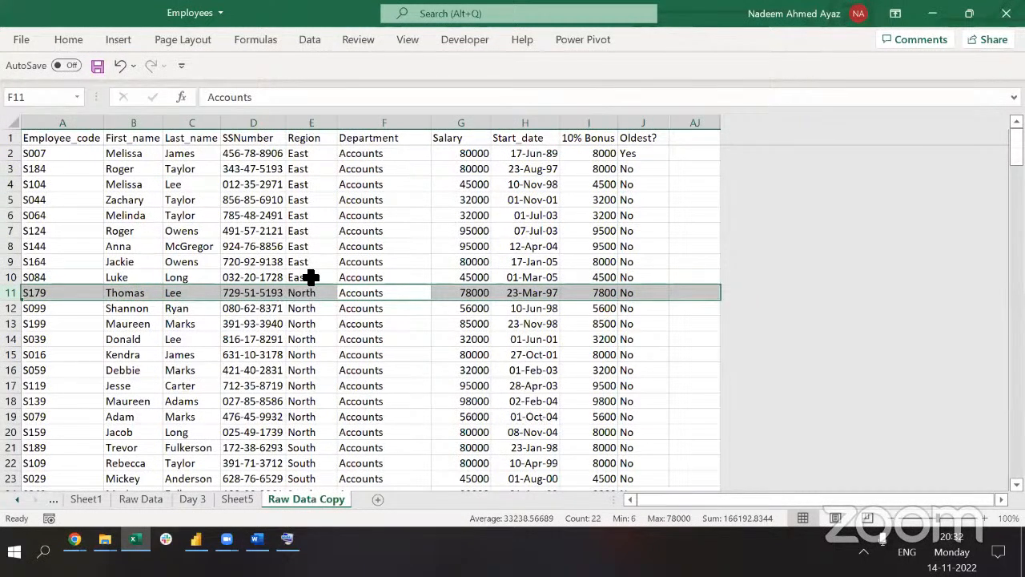
left_click(305, 293)
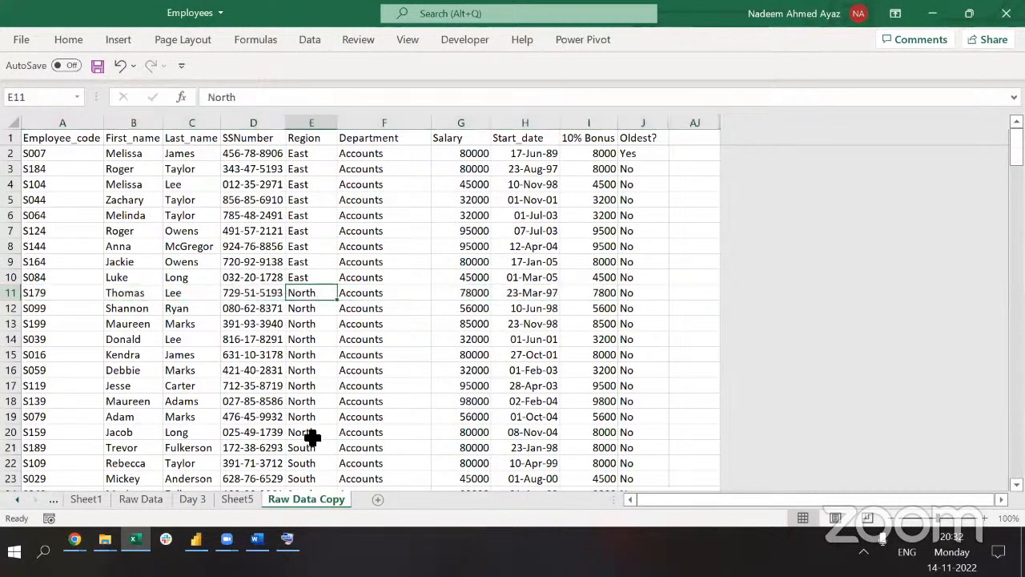
left_click(312, 440)
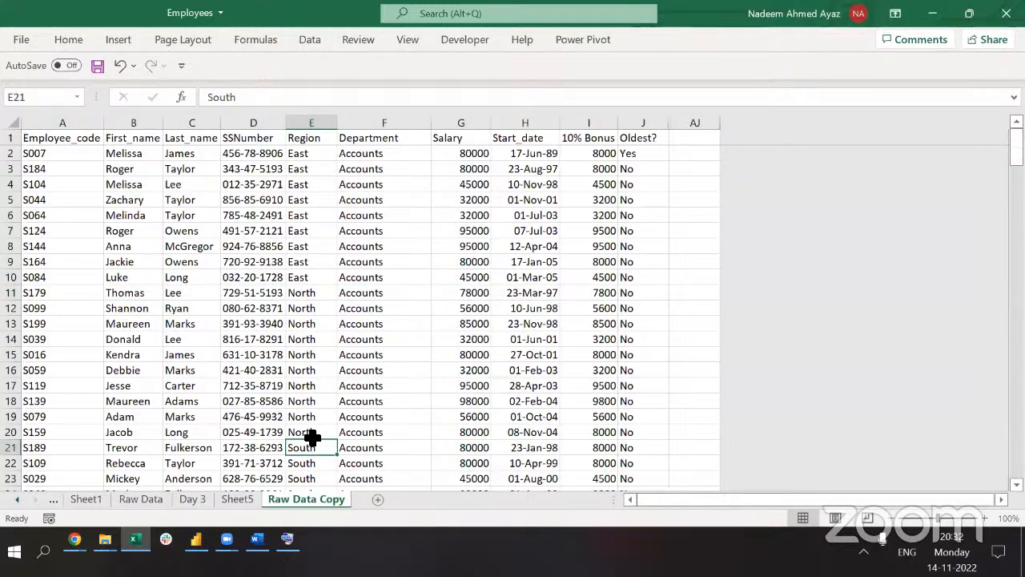
key("shift+space")
key("Down")
key("Down")
key("Down")
key("Down")
key("Down")
key("Down")
key("Down")
key("Down")
key("Down")
key("Down")
key("Down")
key("Down")
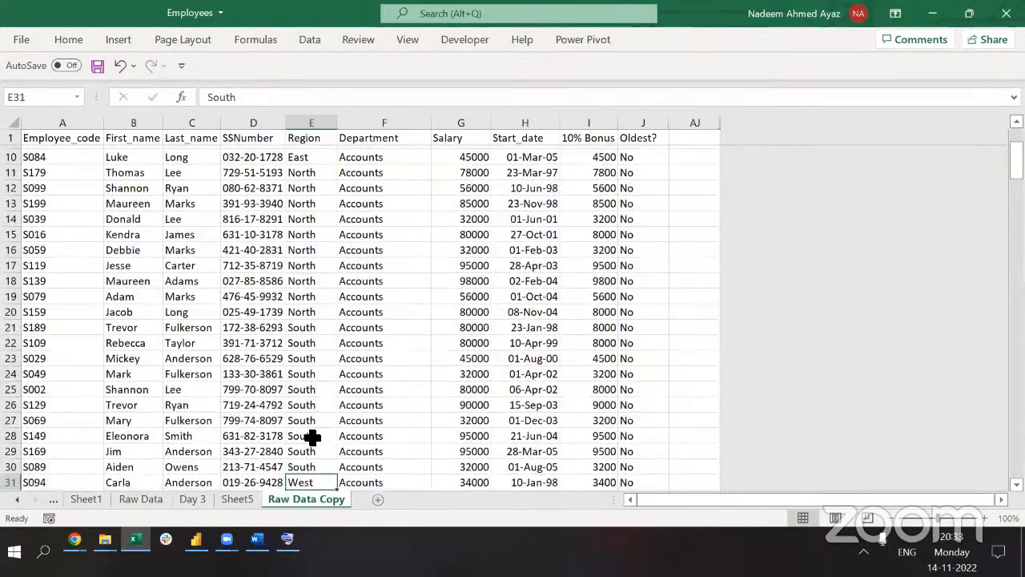
key("Up")
key("Up")
key("shift+space")
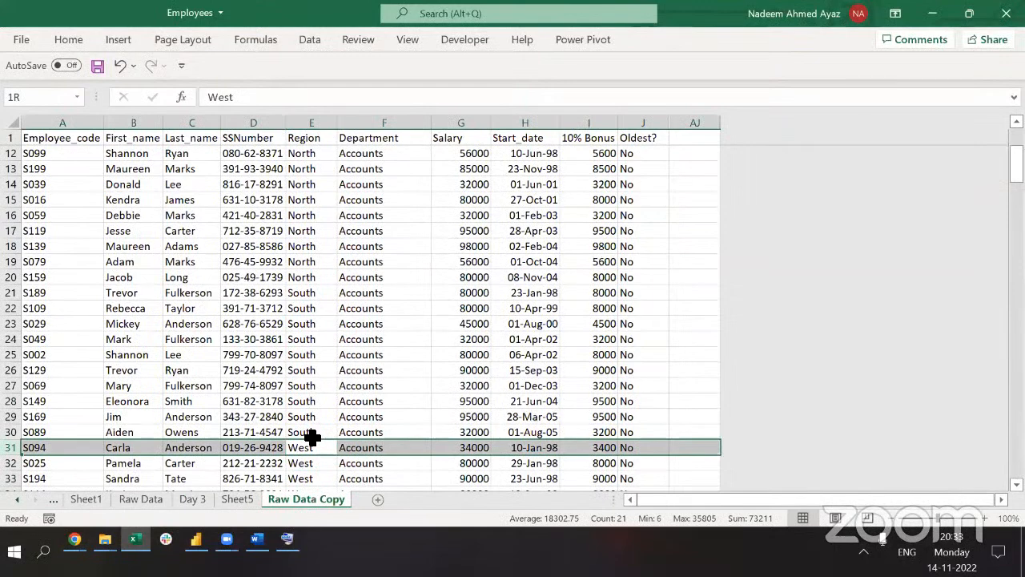
In the Oldest? formula in J11, insert a nested IF before "No" and begin its AND test with the condition F11=F10.
key("ctrl+Right")
key("ctrl+Up")
key("Down")
key("Down")
key("Down")
key("Down")
key("Down")
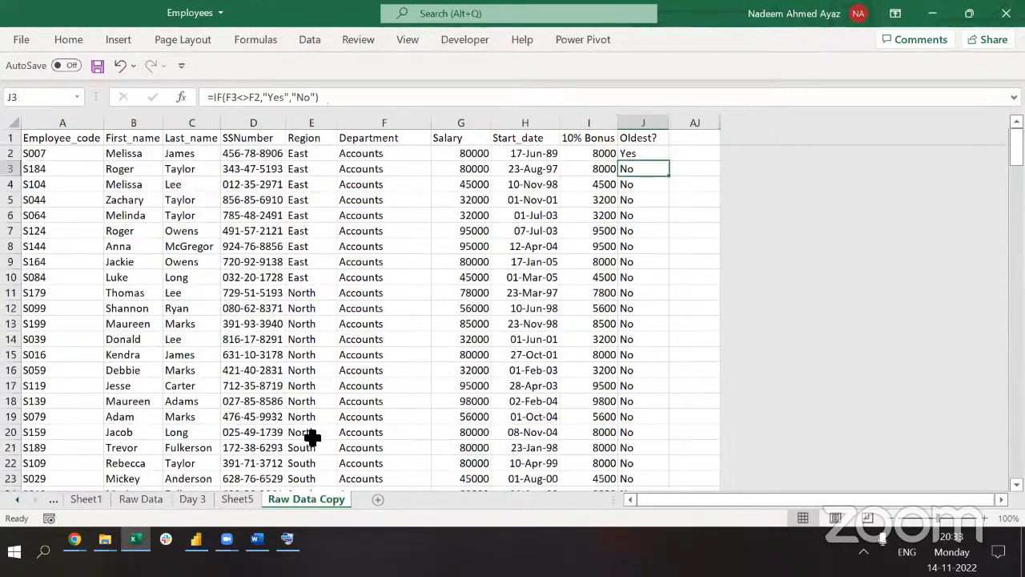
key("Down")
key("Down")
key("Down")
key("Down")
key("Down")
key("shift+space")
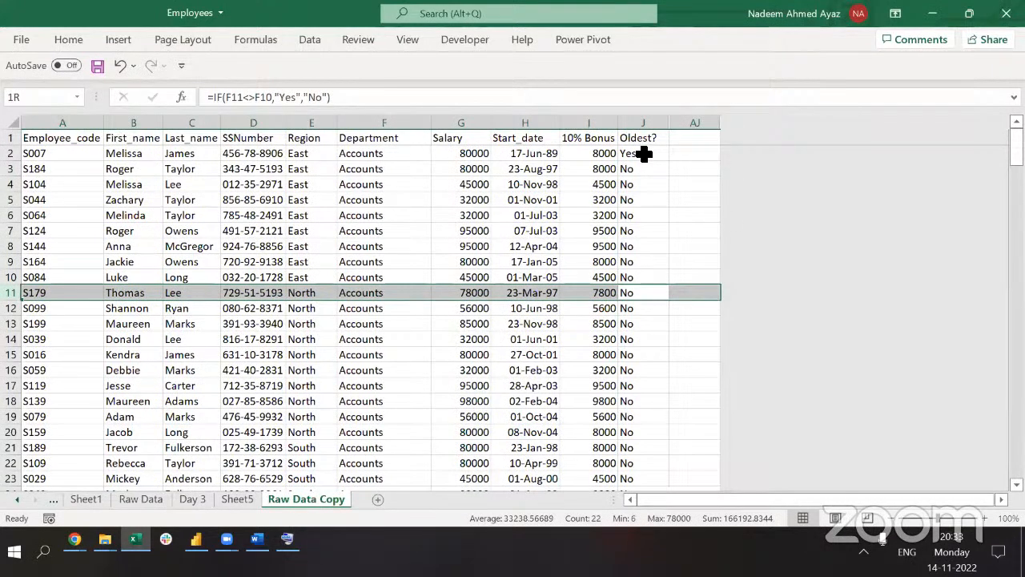
left_click(328, 98)
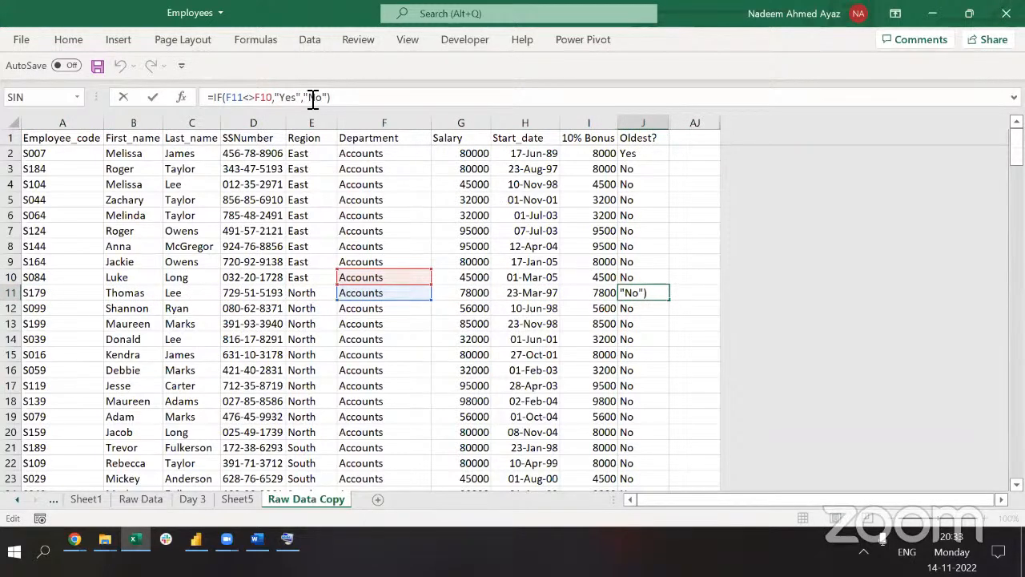
left_click(313, 97)
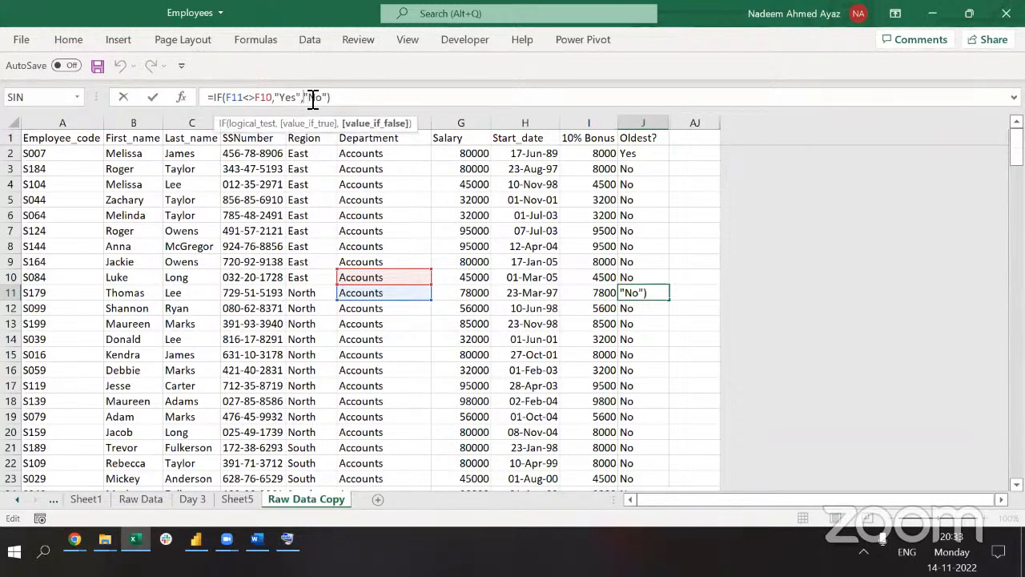
type("IF(")
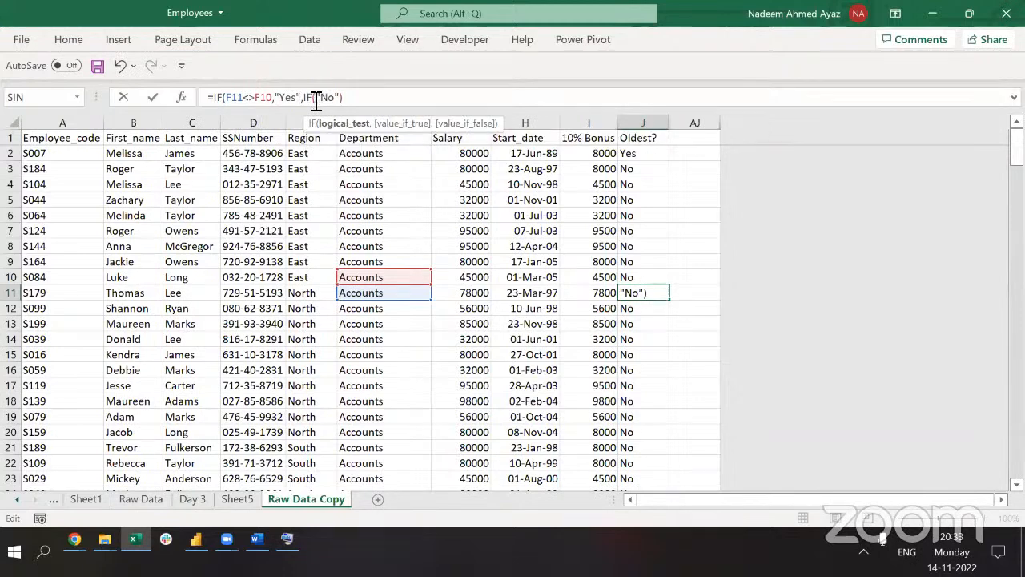
left_click(375, 276)
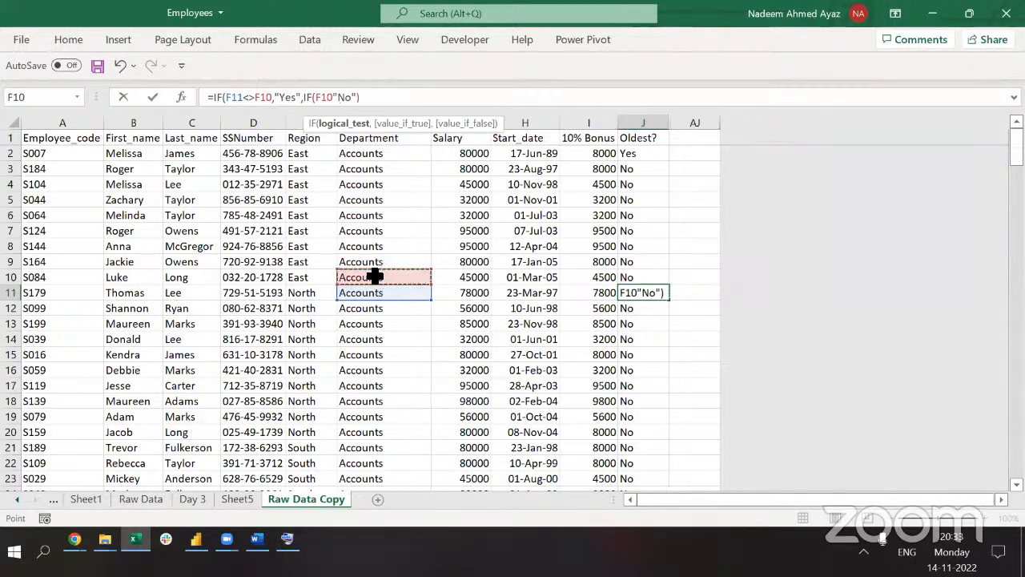
key("BackSpace")
key("BackSpace")
key("BackSpace")
type("AND(")
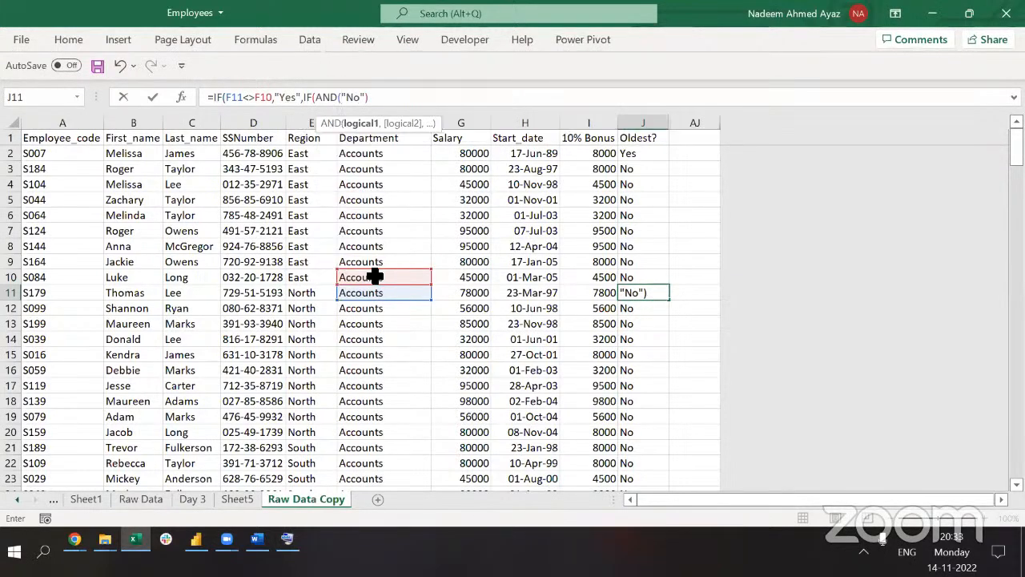
left_click(371, 292)
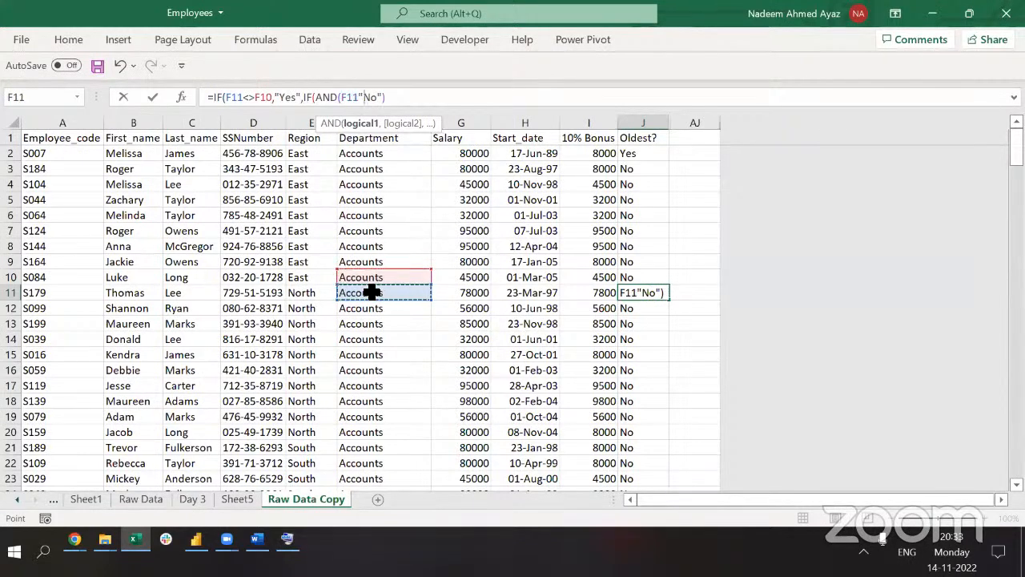
type("=")
left_click(371, 277)
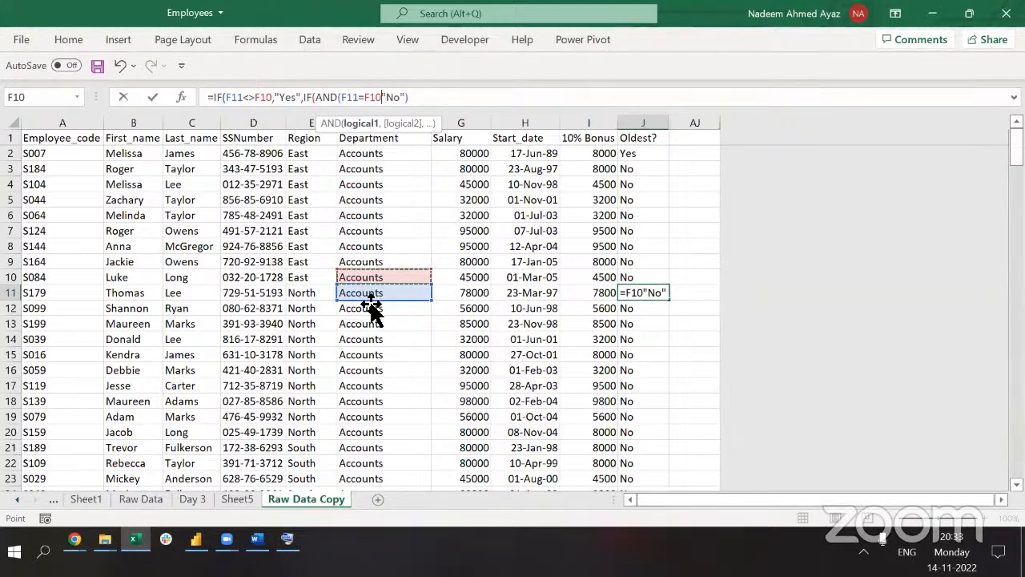
type(",")
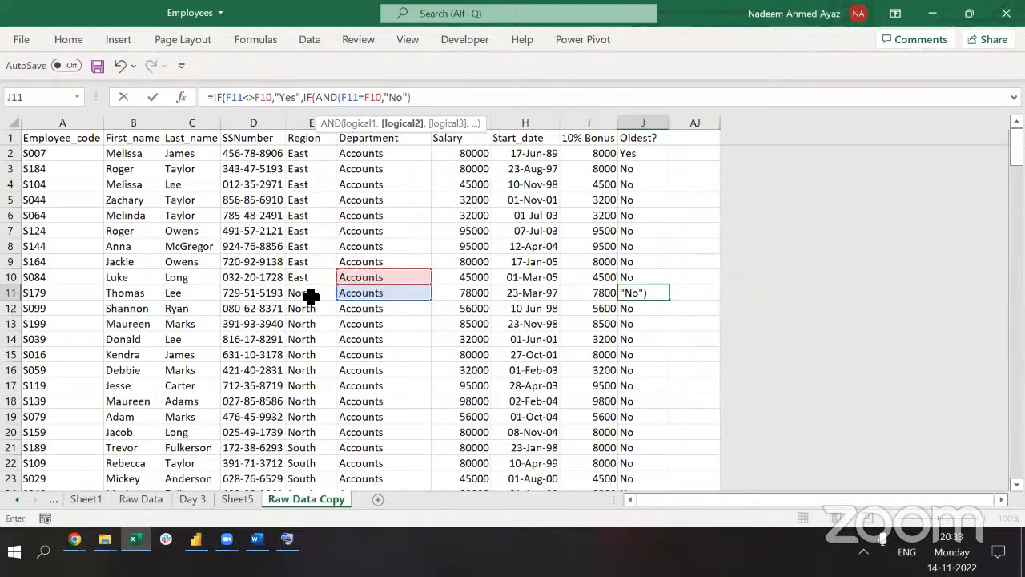
Complete the J11 formula with the second condition E11<>E10, "Yes" if true and "No" if false.
left_click(310, 295)
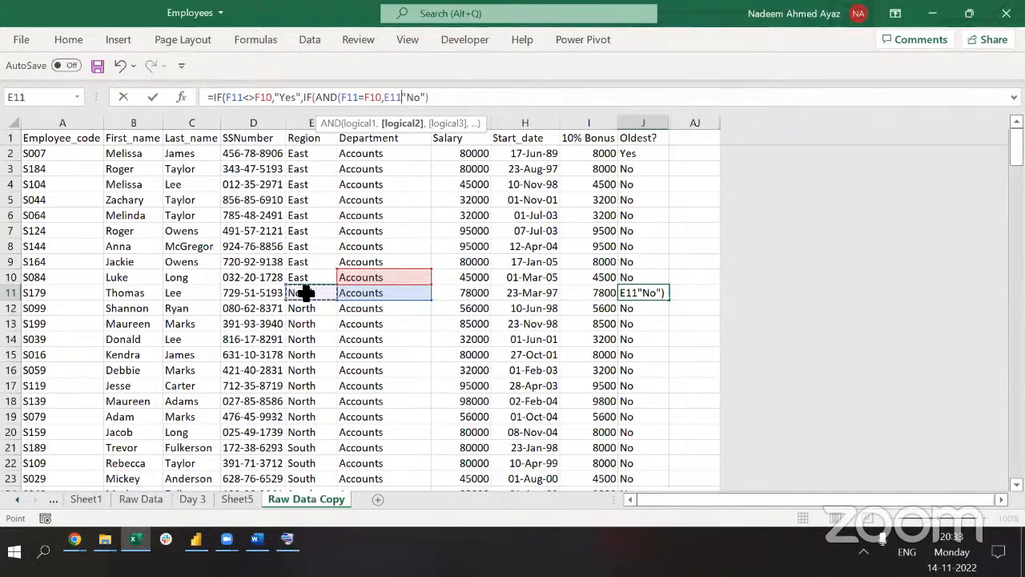
type("<>")
left_click(312, 279)
type("),")
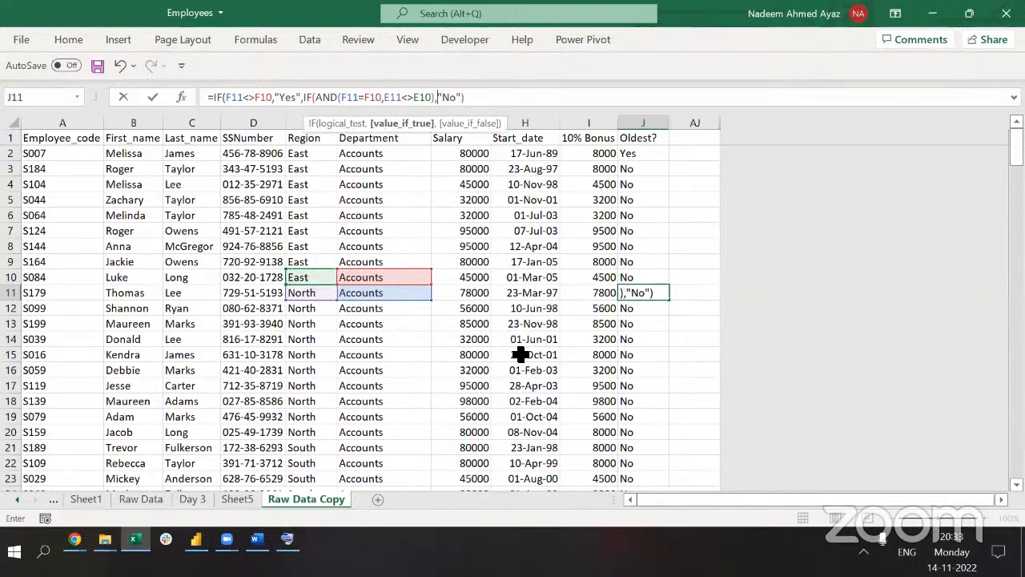
type("\"Yes\"")
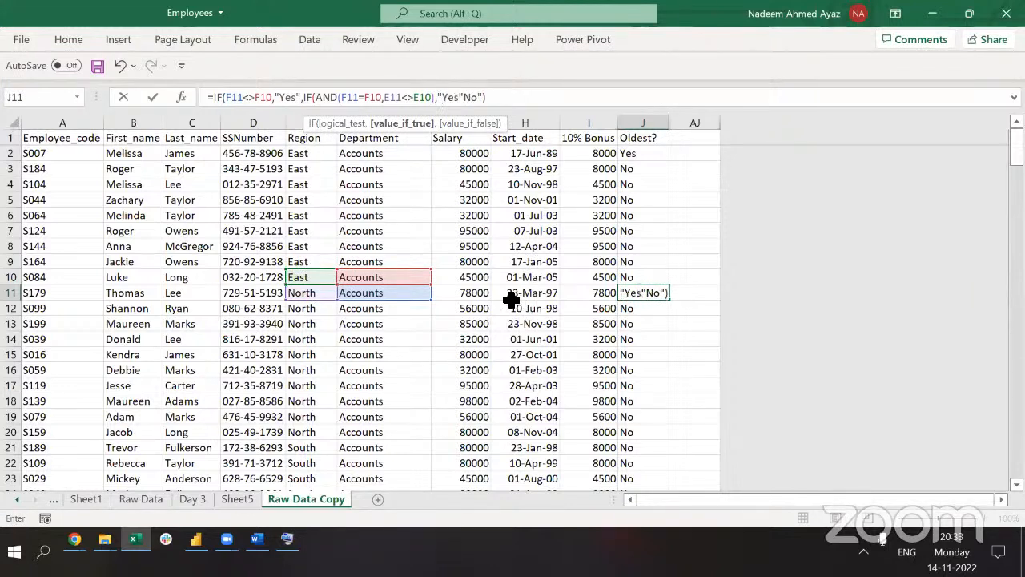
type(",")
left_click(525, 101)
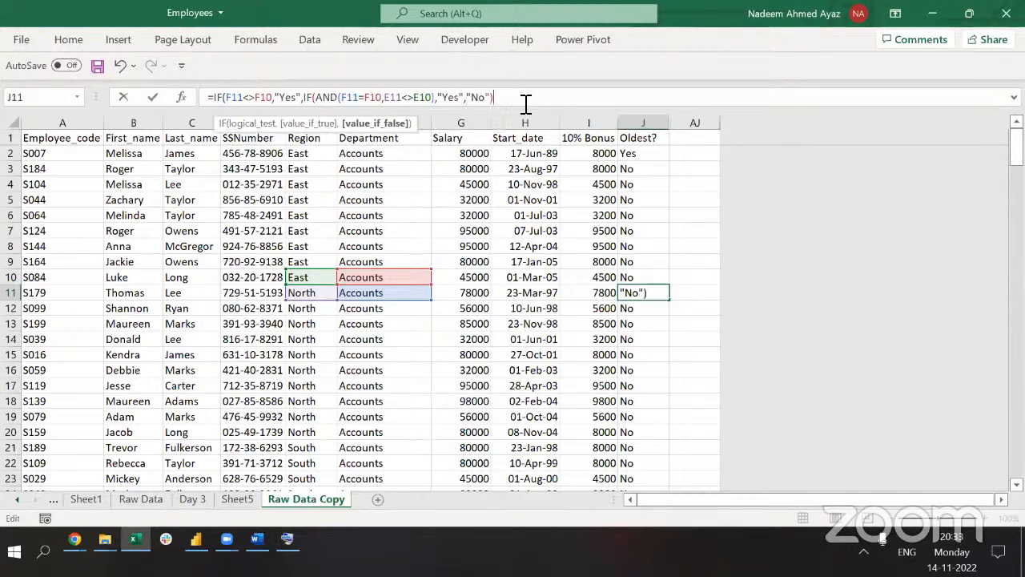
type(")")
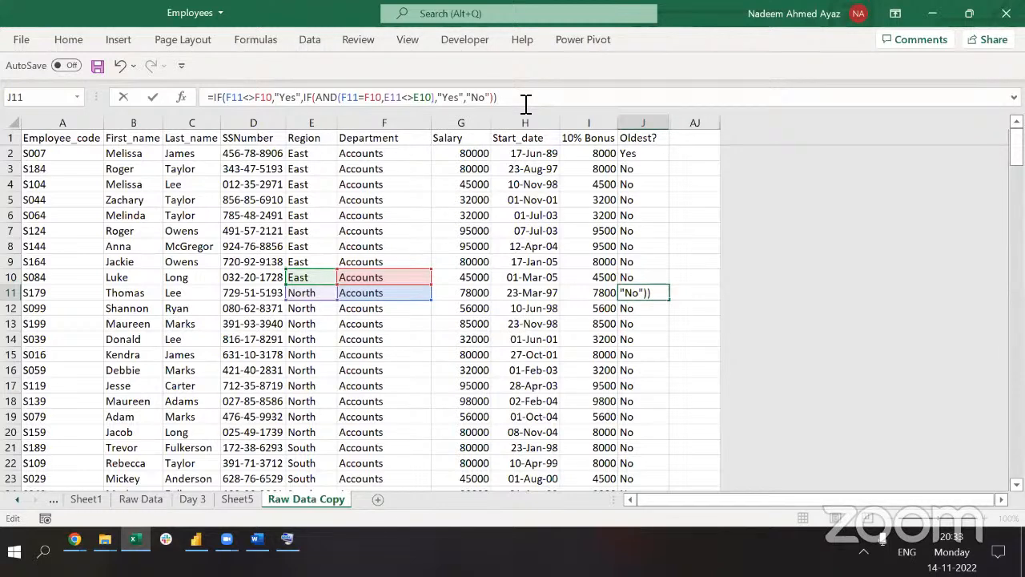
key("Return")
key("Up")
key("shift+space")
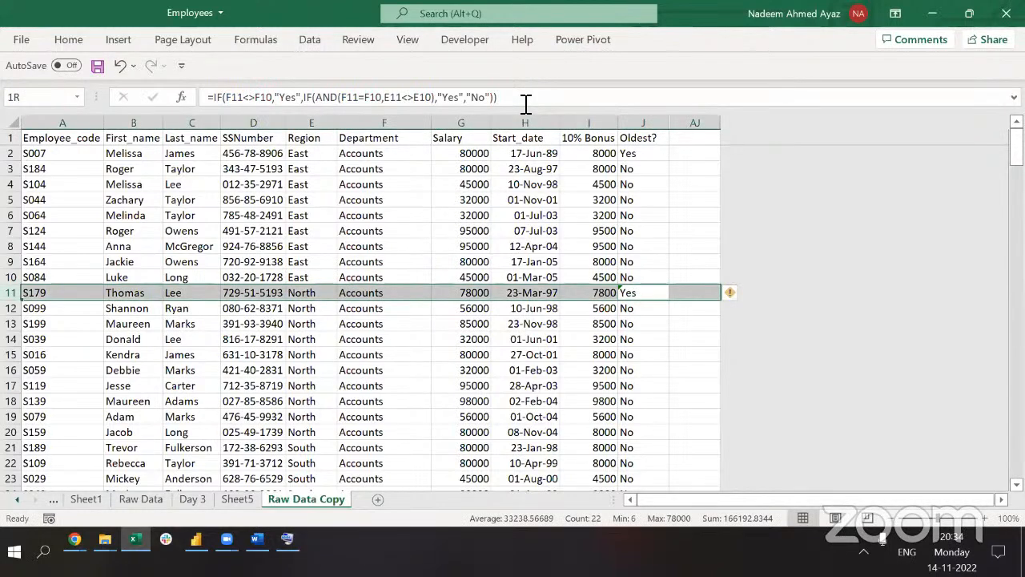
Copy the J11 formula to J21, the first South row in Accounts, and check its cell references.
key("ctrl+c")
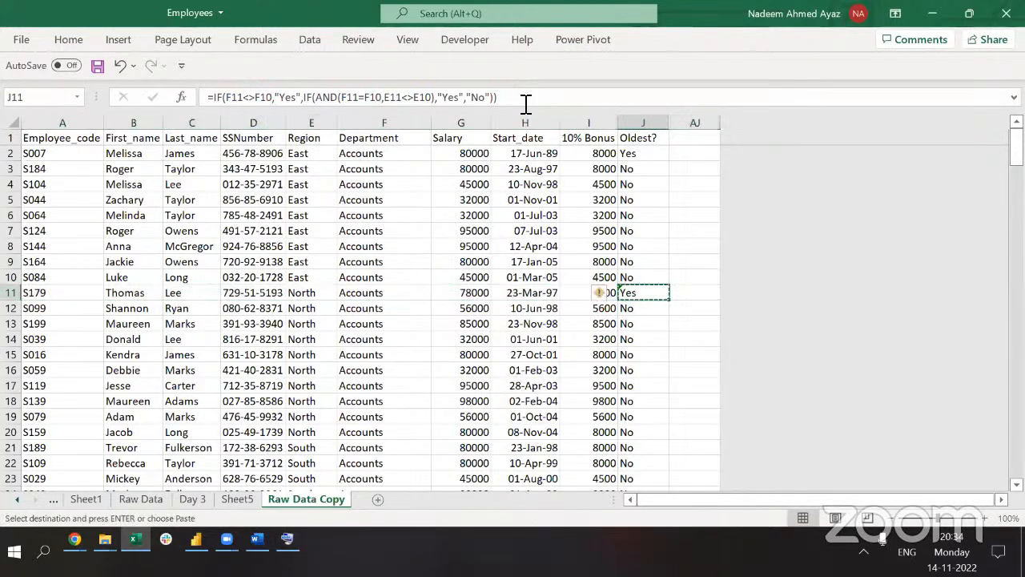
key("Down")
key("Down")
key("Down")
key("Down")
key("Down")
key("Down")
key("Down")
key("Down")
key("Down")
key("Down")
key("shift+space")
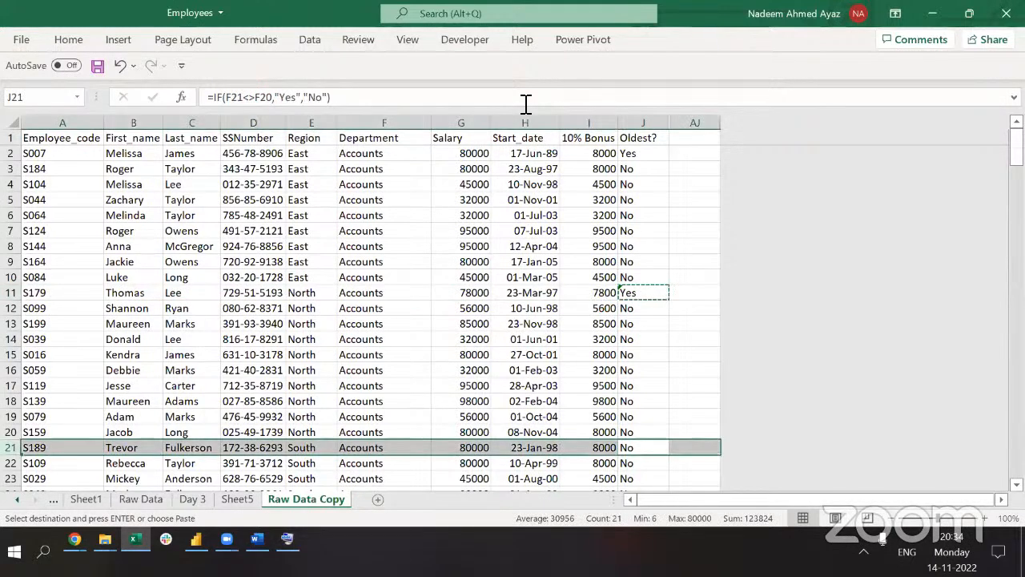
key("ctrl+v")
key("F2")
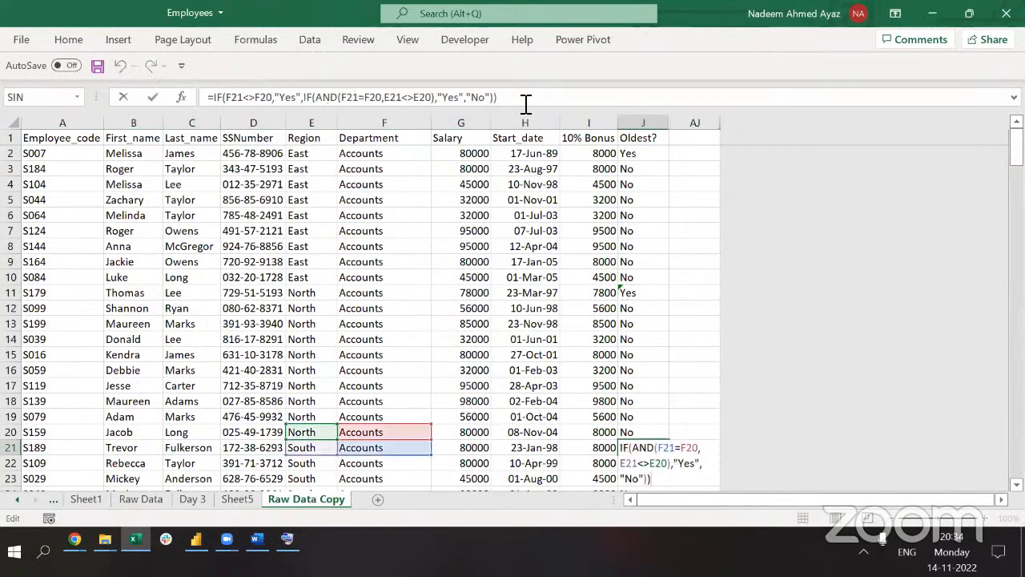
key("Escape")
Copy the nested IF formula from J21 over the whole Oldest? column, J2 to J200.
key("ctrl+c")
key("ctrl+Up")
key("Down")
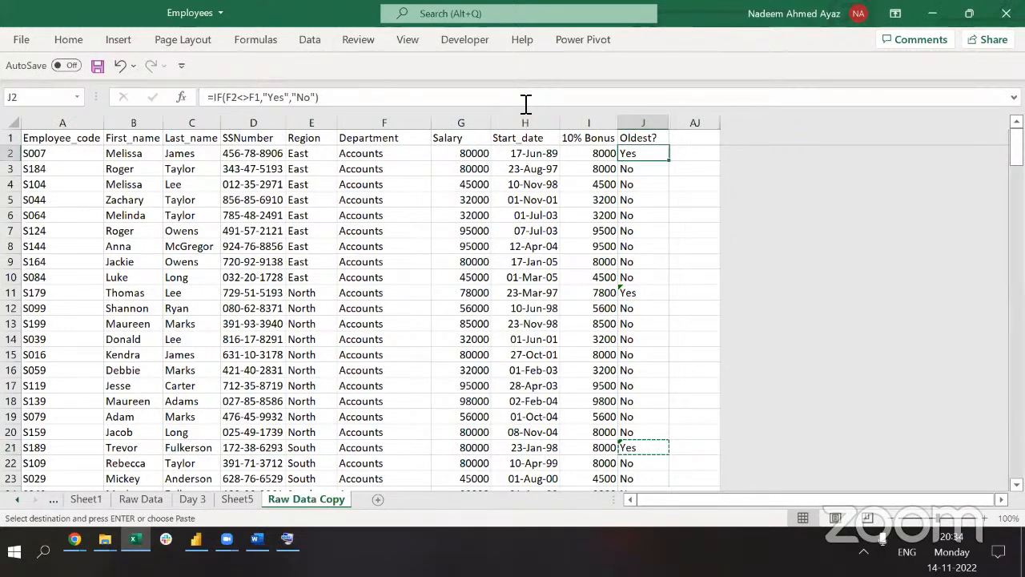
key("ctrl+shift+Down")
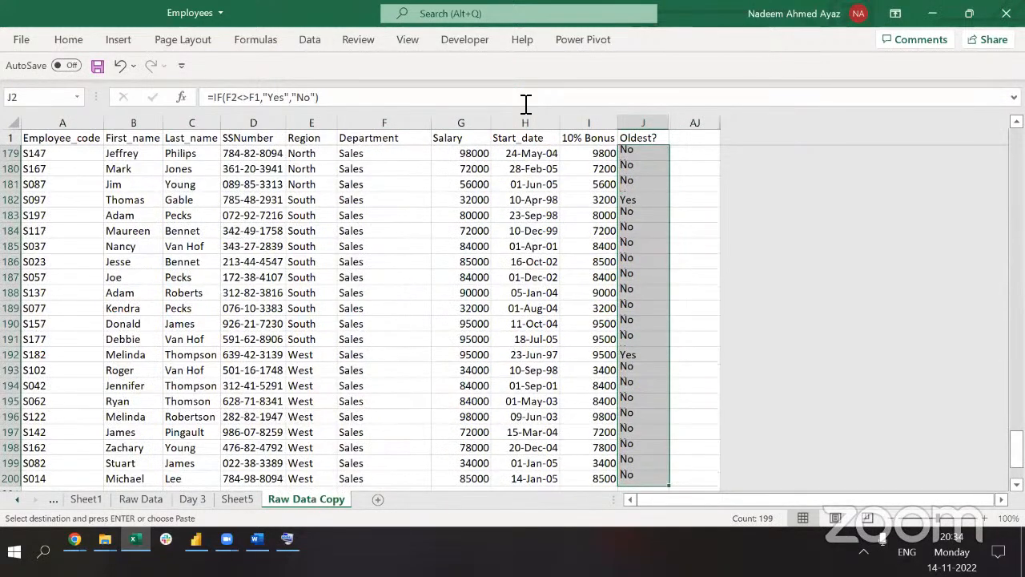
key("Return")
key("ctrl+Up")
scroll(362, 138, "up", 20)
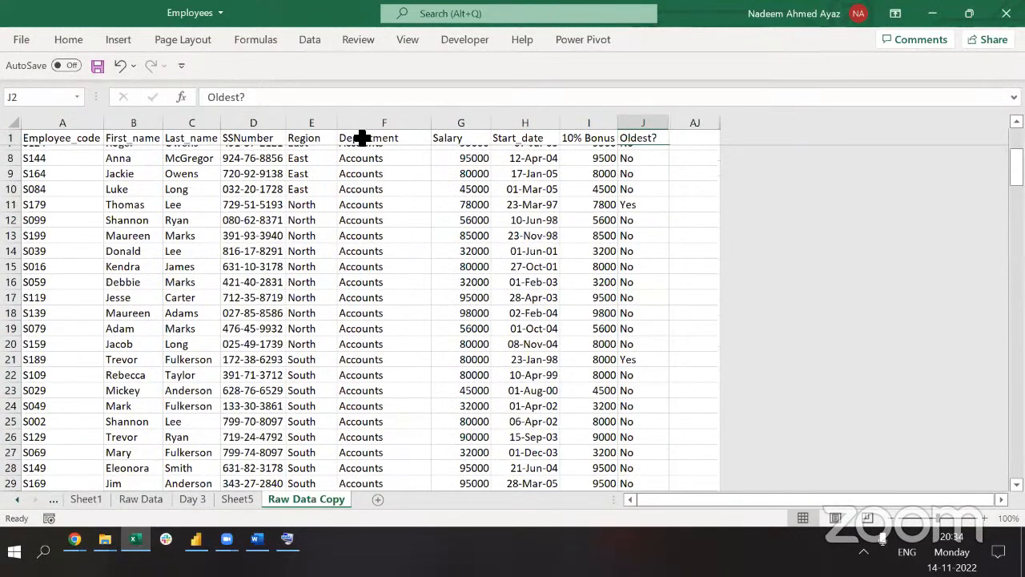
scroll(362, 138, "up", 2)
Examine the Department cells and rows around the East-to-North change, and review the formula in J2.
left_click_drag(362, 138, 362, 147)
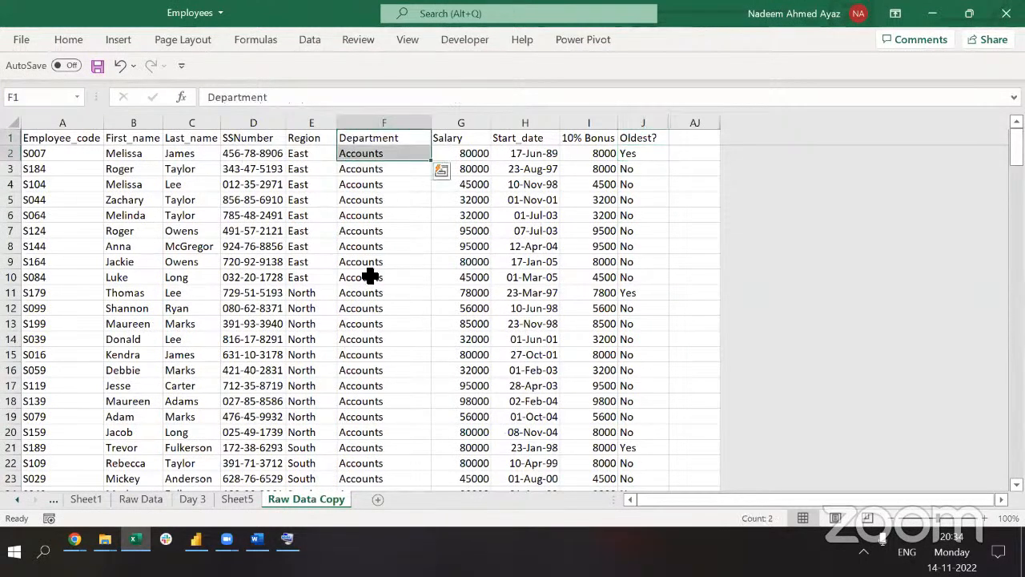
left_click_drag(368, 274, 366, 306)
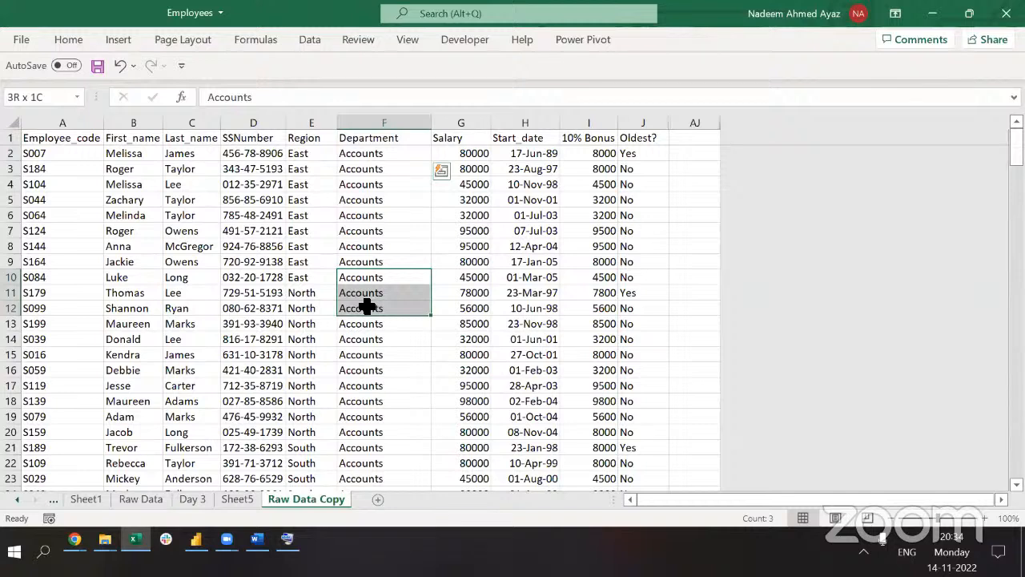
key("shift+space")
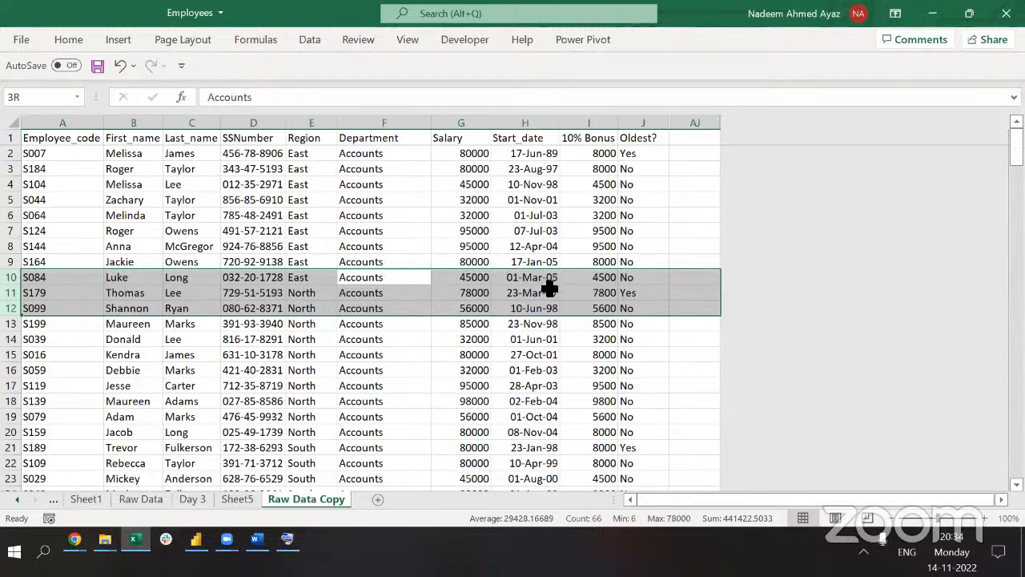
key("ctrl+Up")
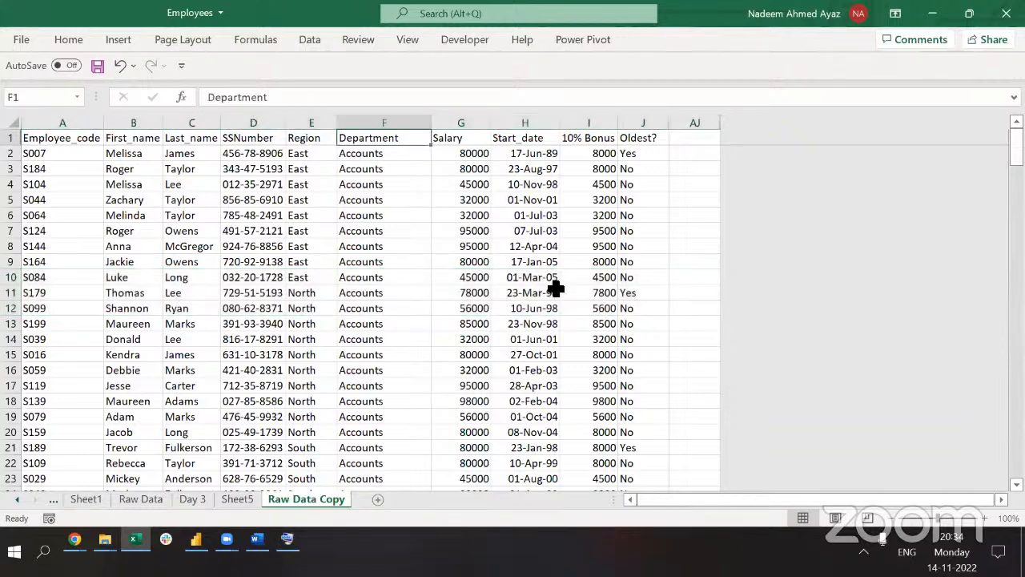
key("ctrl+Right")
key("Down")
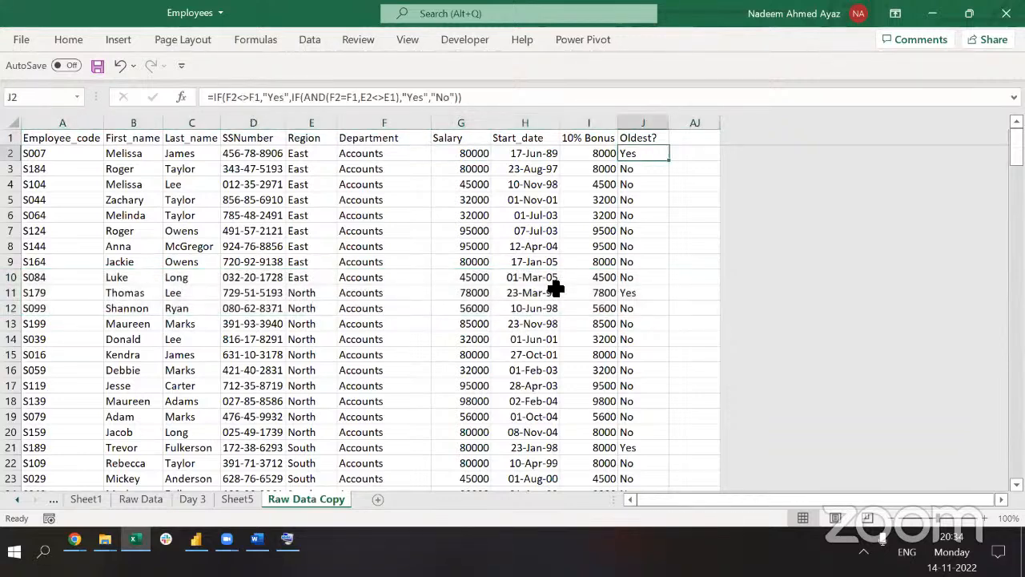
key("ctrl+Down")
key("ctrl+Up")
key("Down")
key("Up")
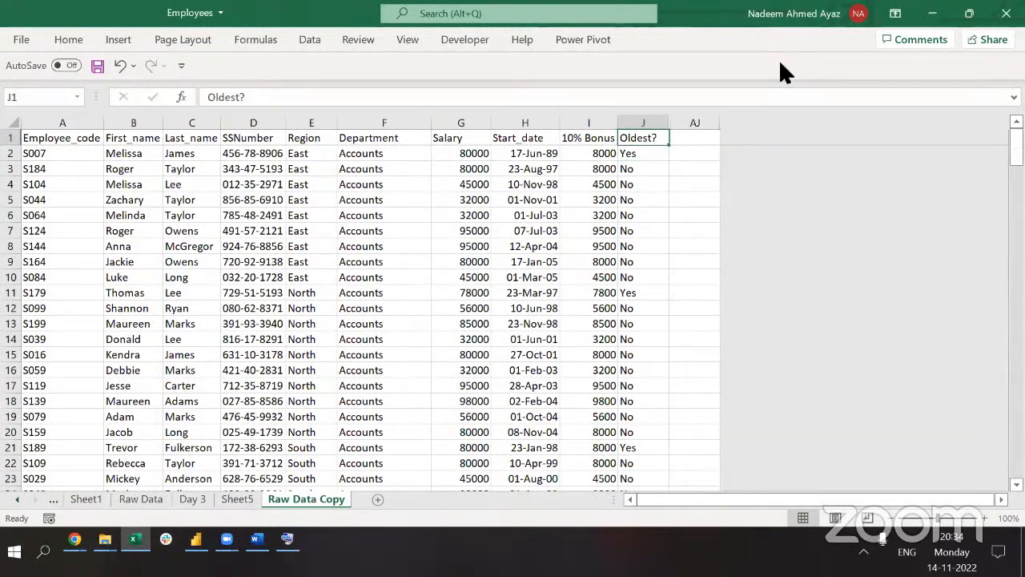
Add filters to the header row of the employee data.
key("shift+space")
key("alt+Down")
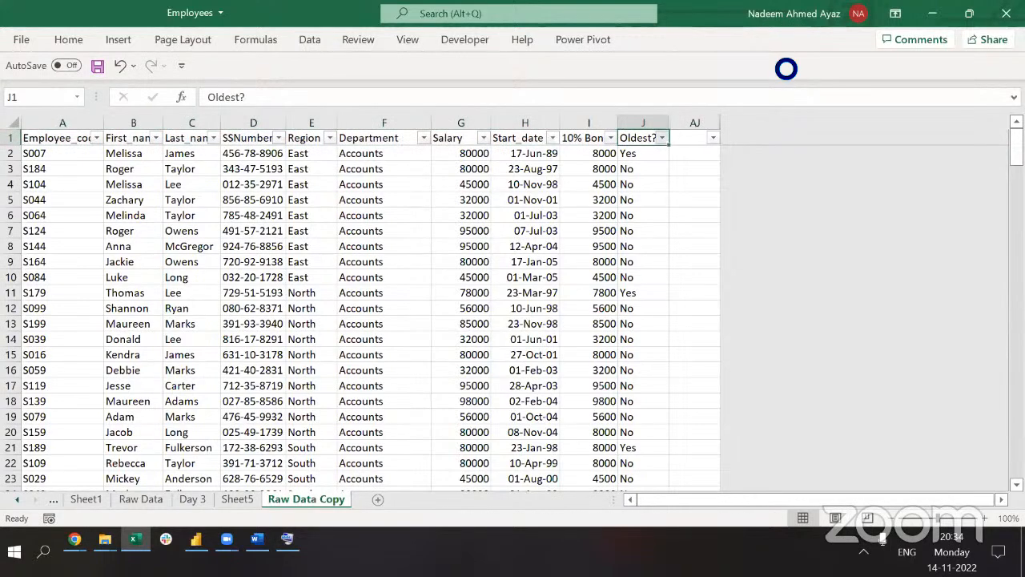
key("Down")
key("Down")
key("Down")
key("Escape")
key("Down")
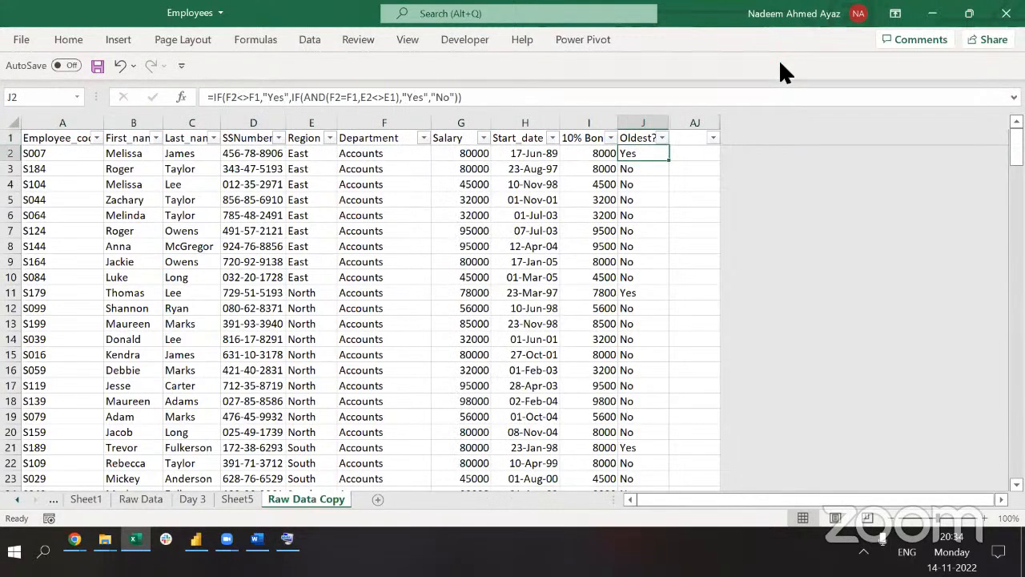
Duplicate the department-by-region pivot table, A24 to E31 on Sheet5, to a spot starting at A36.
key("Up")
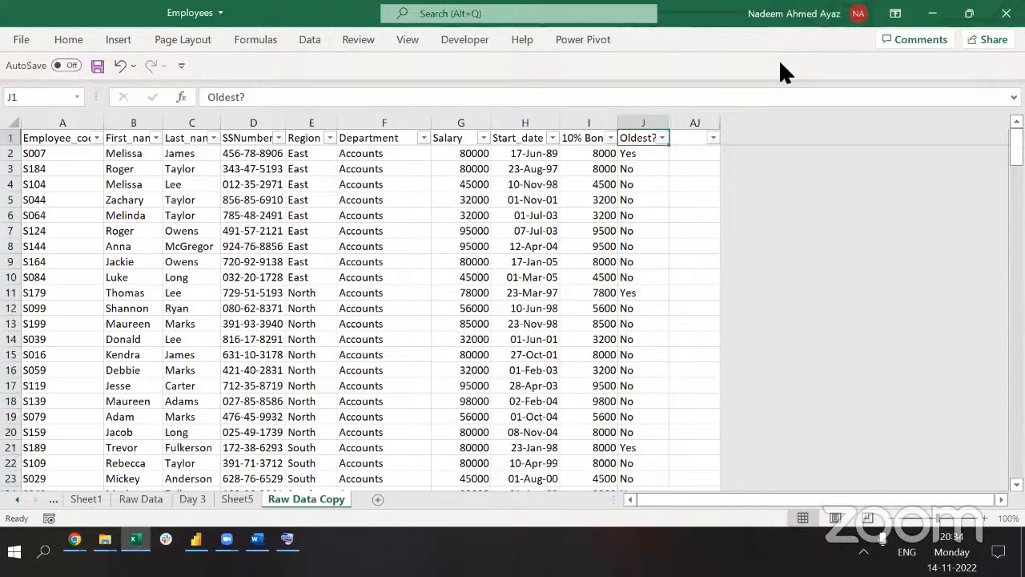
key("ctrl+Page_Up")
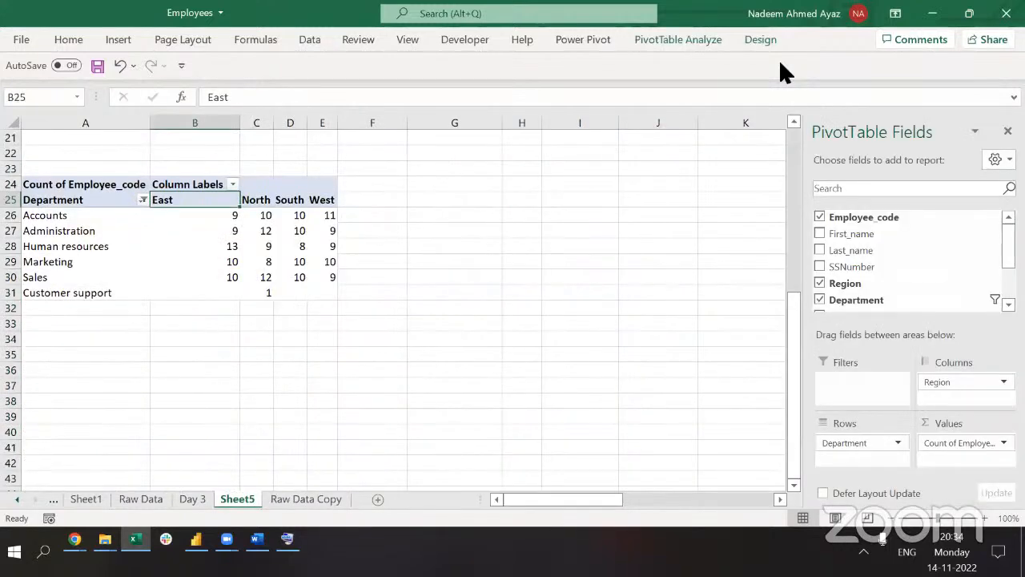
key("Left")
key("ctrl+Down")
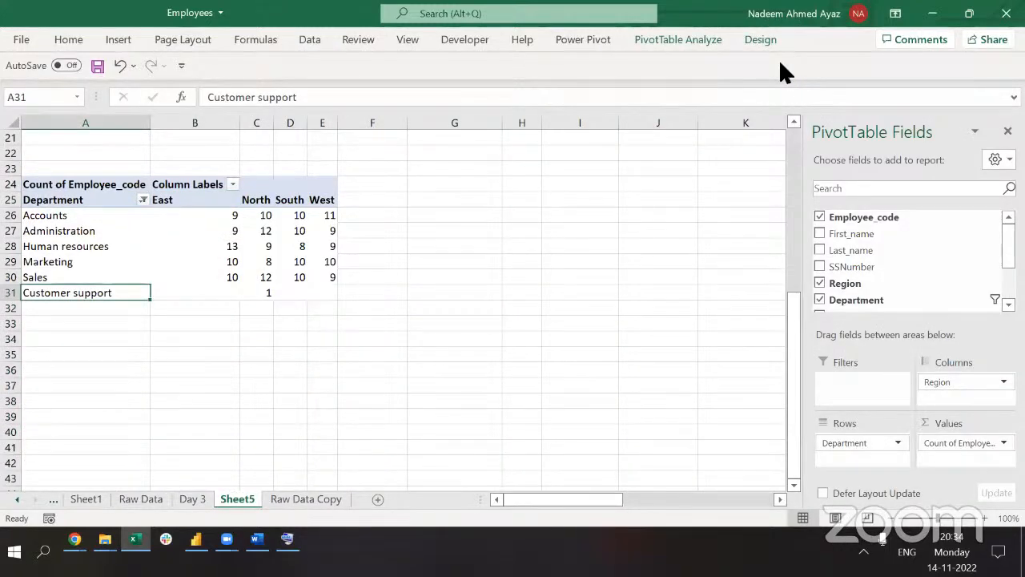
key("ctrl+shift+Right")
key("shift+Right")
key("shift+Right")
key("shift+Up")
key("shift+Up")
key("shift+Up")
key("shift+Up")
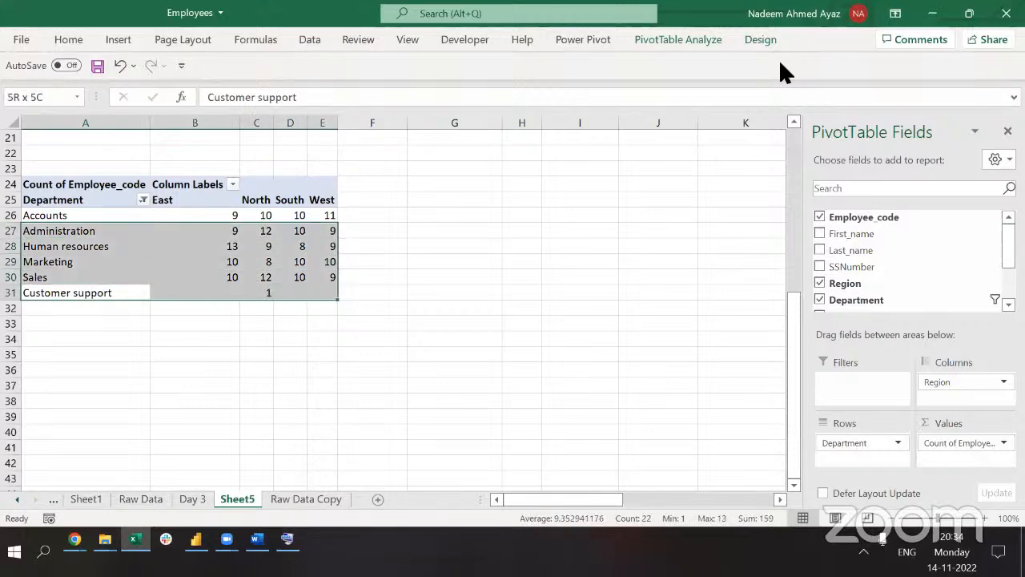
key("shift+Up")
key("shift+Up")
key("shift+Up")
key("ctrl+c")
key("Down")
key("Down")
key("Down")
key("Down")
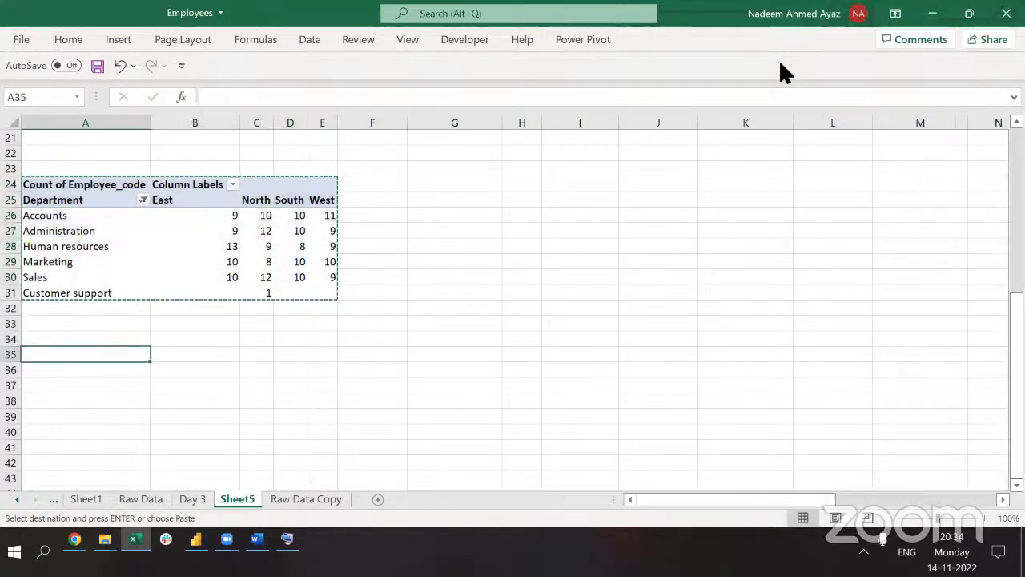
key("Down")
key("Return")
key("Down")
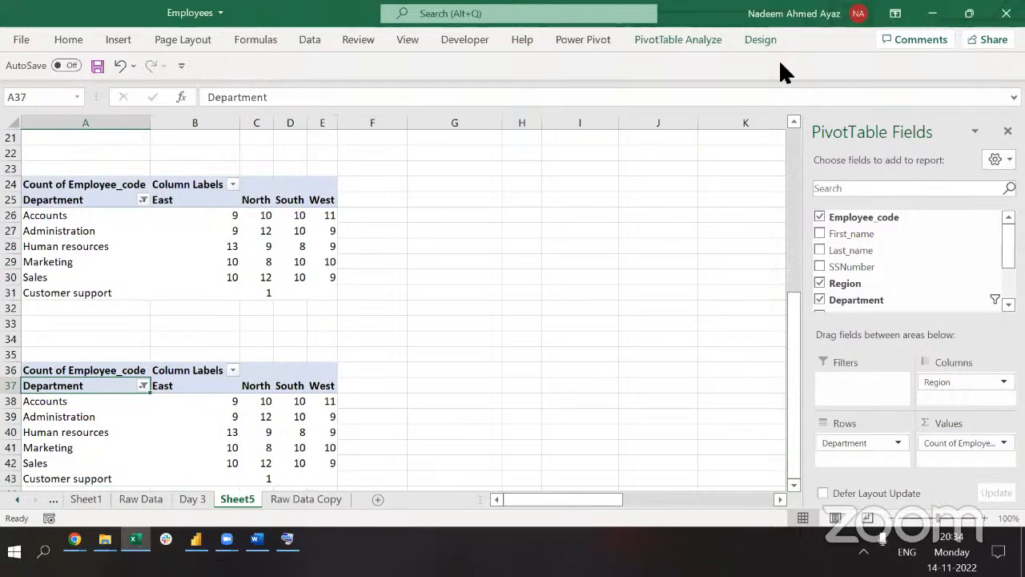
Try to change the duplicated pivot table's data source to the employee data on Raw Data Copy, starting at A1.
key("alt")
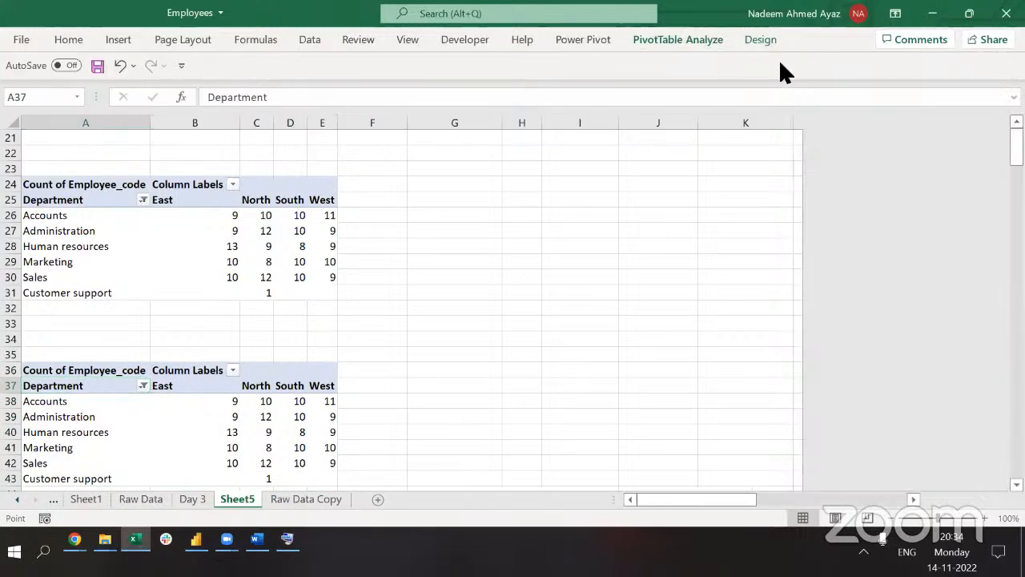
key("ctrl+Page_Down")
key("Up")
key("ctrl+shift+Right")
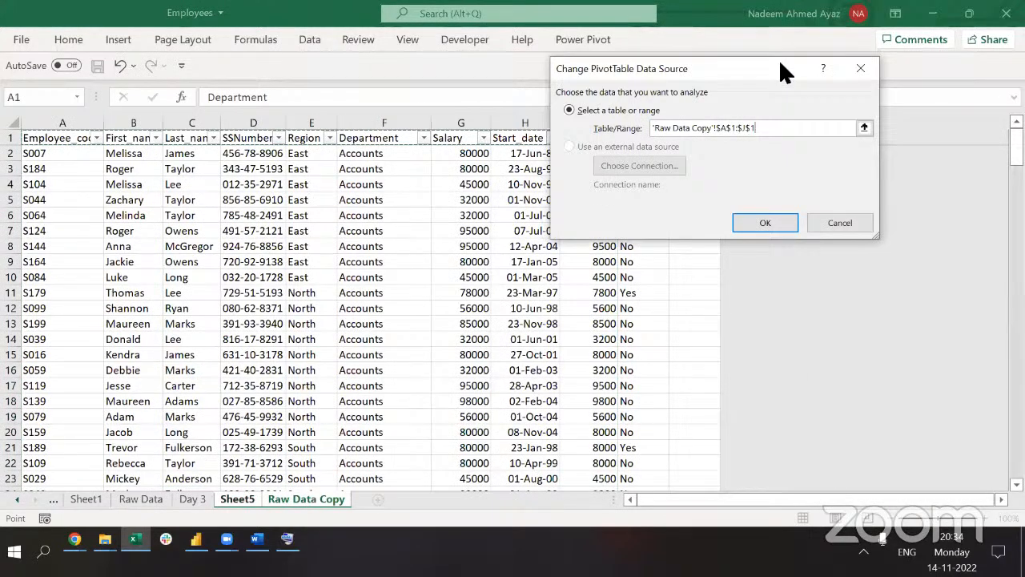
key("ctrl+shift+Down")
key("ctrl+space")
key("Return")
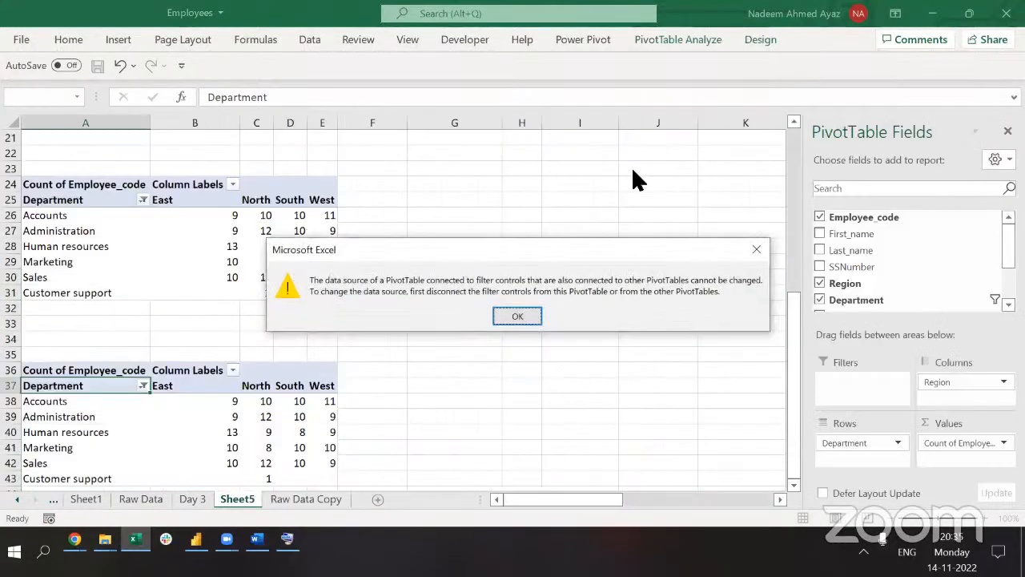
key("Return")
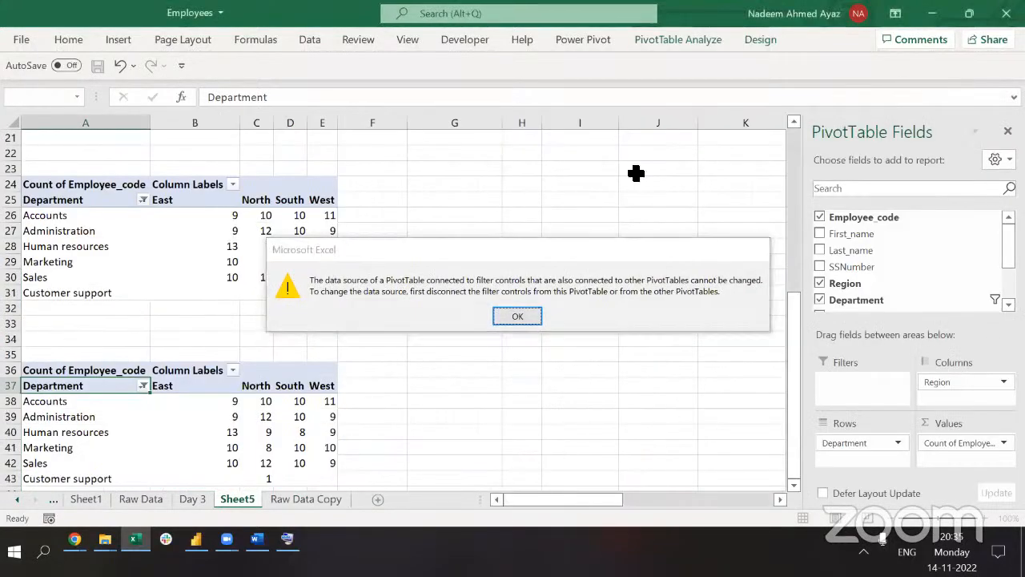
Try again to set the duplicated pivot table's data source to 'Raw Data Copy'!$A$1:$J$200.
key("ctrl+Down")
key("ctrl+Down")
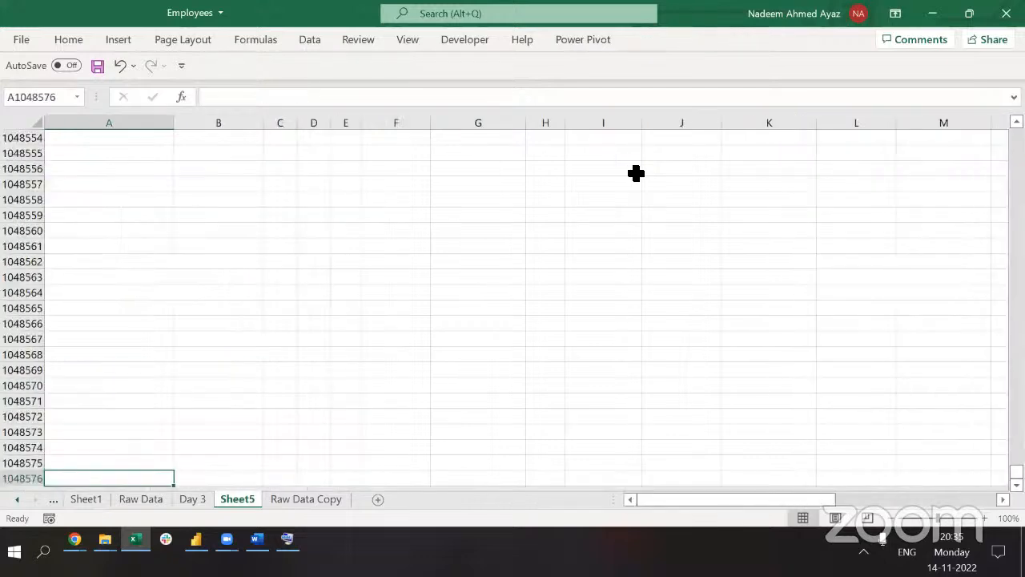
key("ctrl+Up")
key("ctrl+Up")
key("alt")
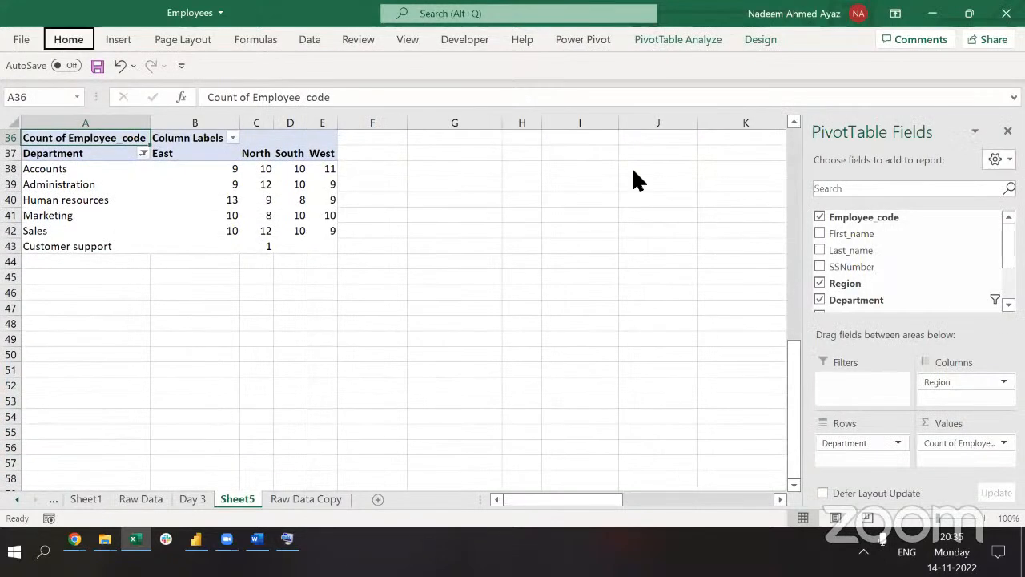
key("j")
key("t")
key("l")
key("alt+j")
key("t")
key("i")
key("d")
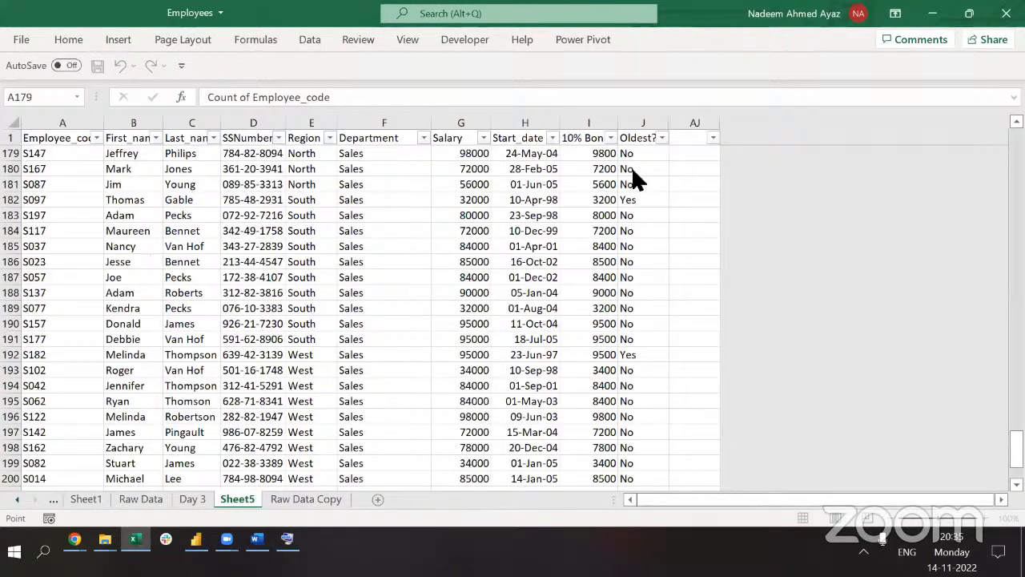
key("ctrl+shift+End")
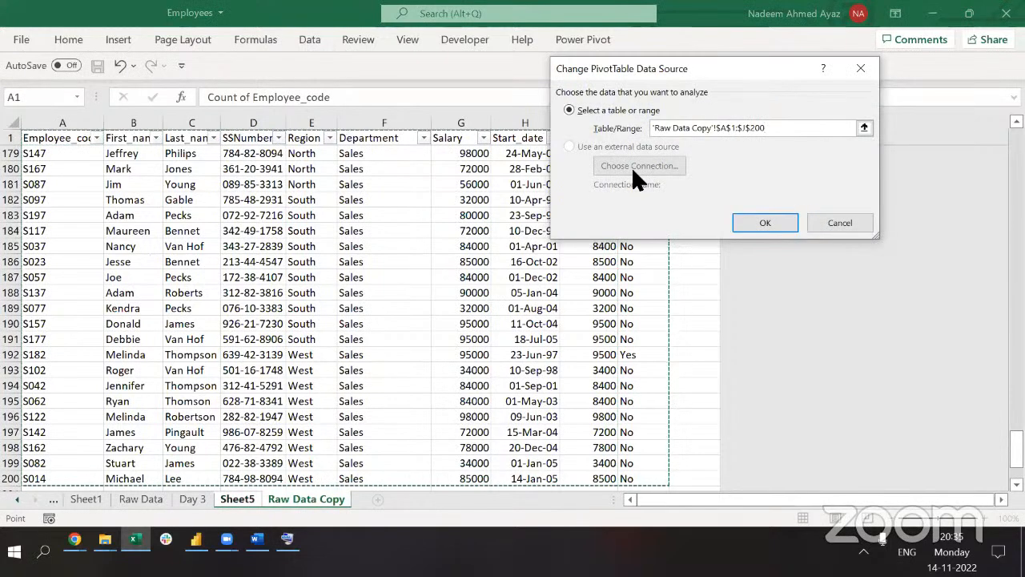
key("Return")
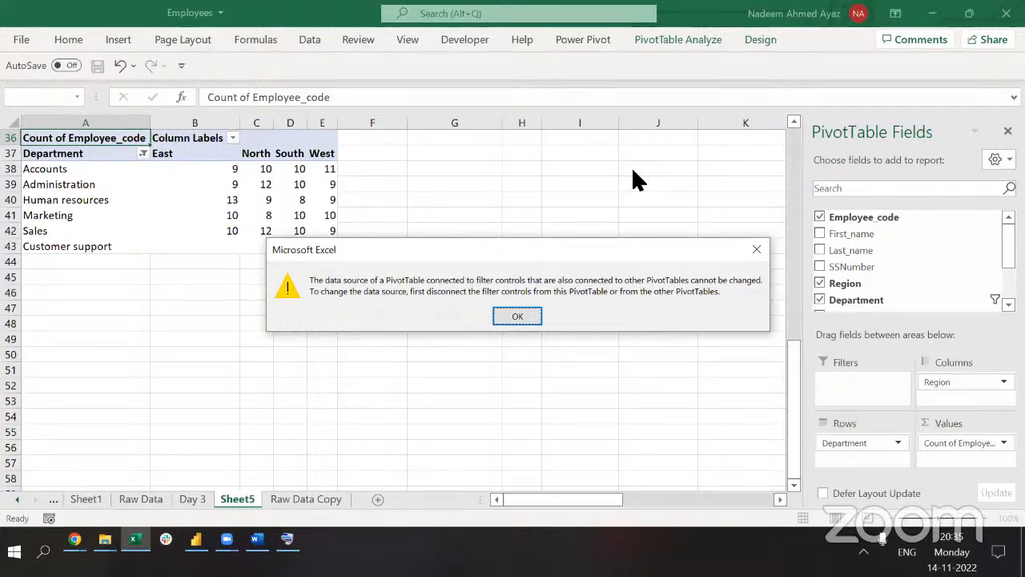
left_click(519, 317)
Insert a new pivot table on its own worksheet from the employee data on Raw Data Copy.
key("Up")
key("Up")
key("Up")
key("Up")
key("Up")
key("Up")
key("Up")
key("Up")
key("Up")
key("Up")
key("Up")
key("Up")
key("Up")
key("Up")
key("Up")
key("Up")
key("Up")
key("Up")
key("Up")
key("Up")
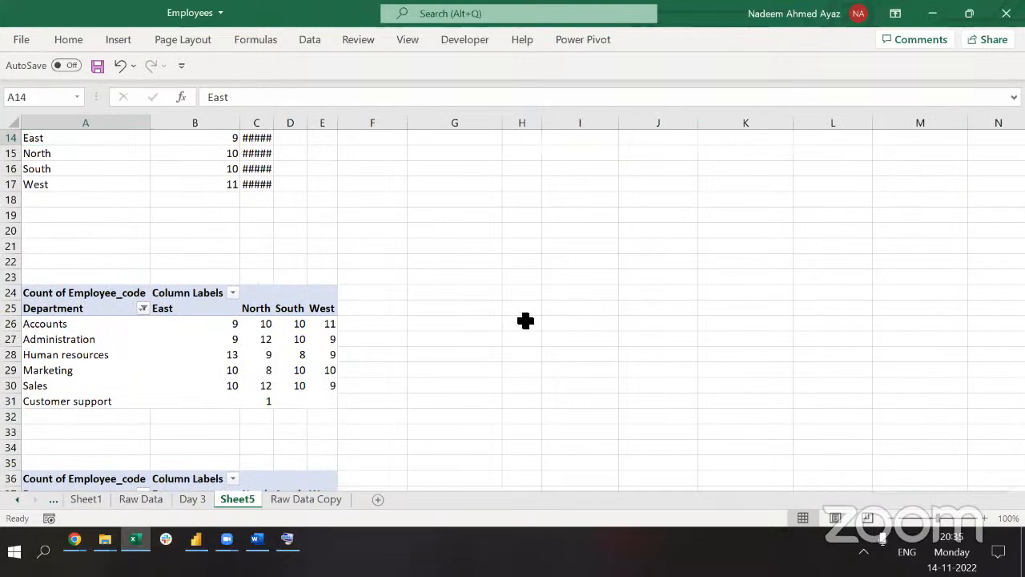
key("ctrl+Page_Down")
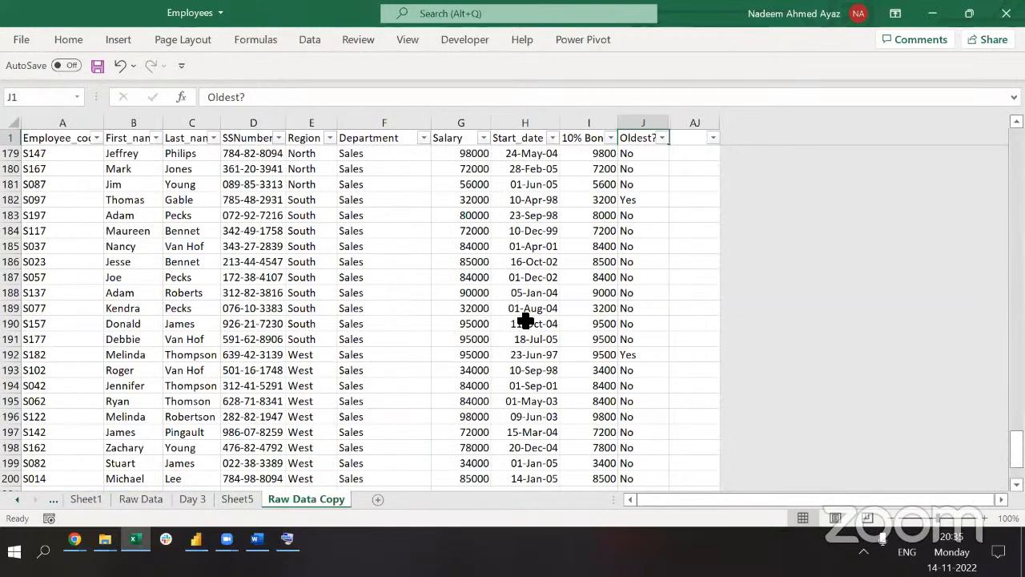
key("ctrl+a")
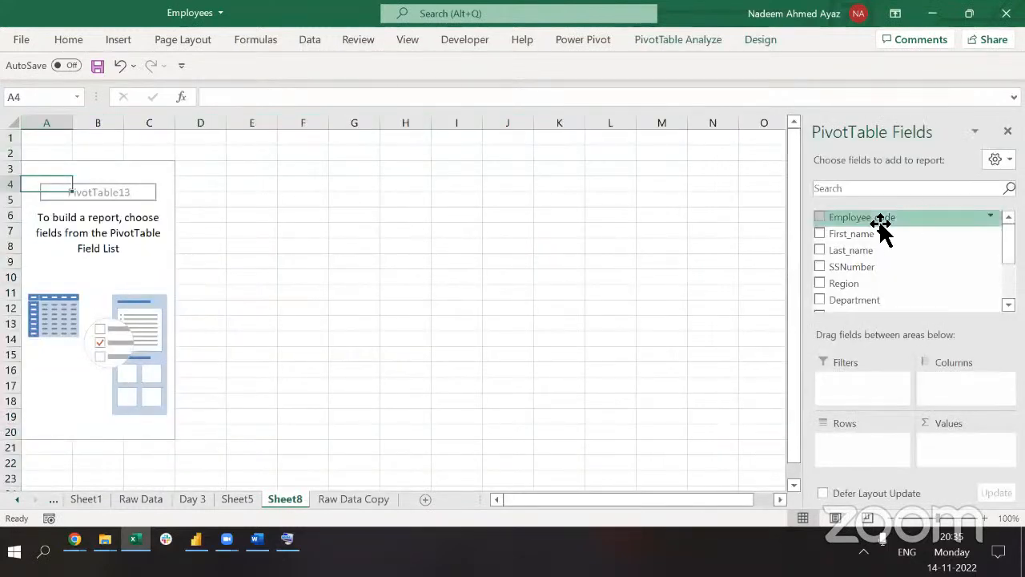
Add Employee_code, First_name, Region and Department, in that order, as row fields of the new pivot table.
left_click_drag(881, 225, 863, 440)
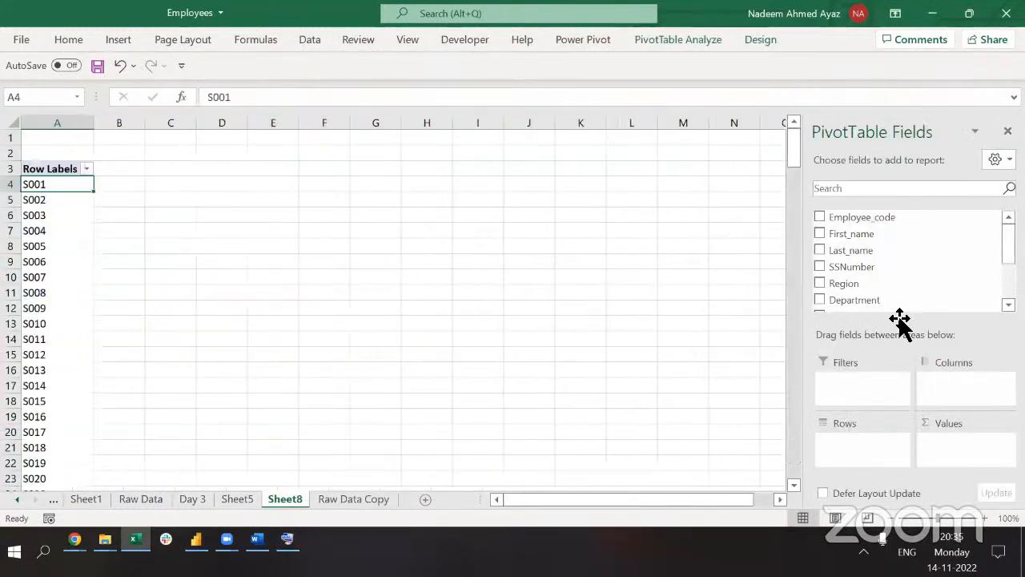
left_click_drag(865, 244, 861, 458)
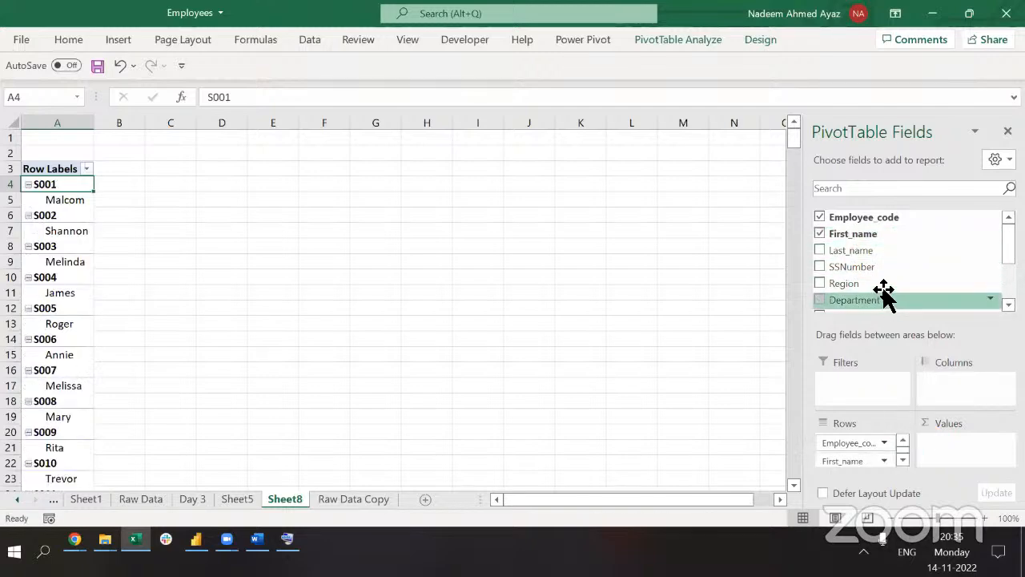
left_click_drag(883, 287, 886, 448)
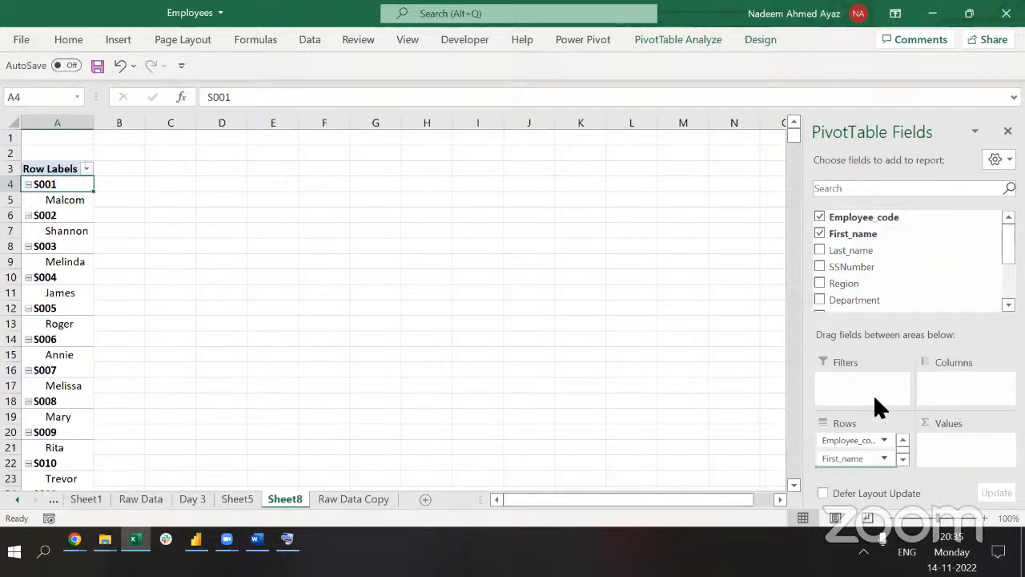
left_click_drag(860, 304, 889, 455)
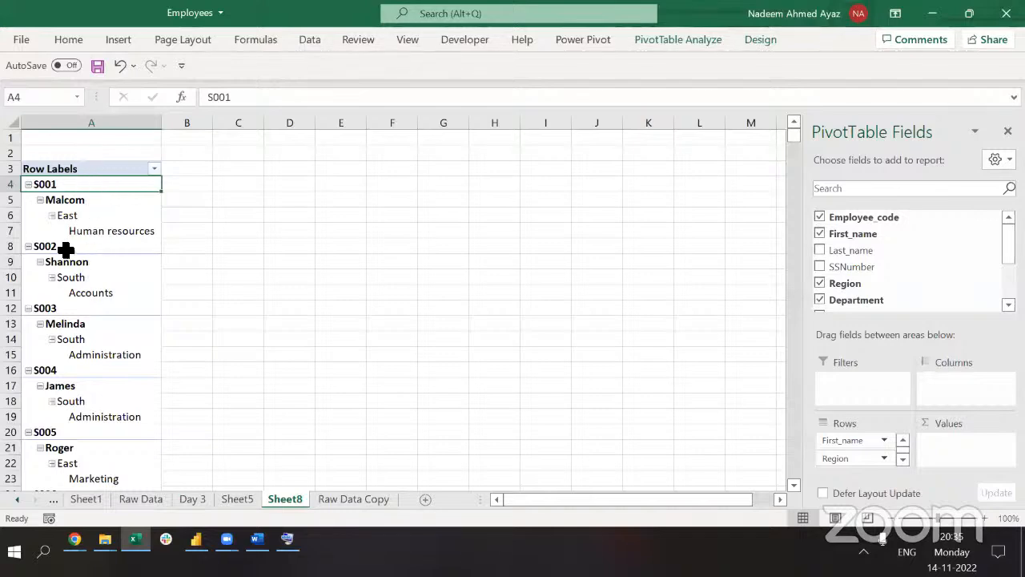
Try the compact and outline report layouts on the new pivot table.
left_click(669, 37)
left_click(727, 39)
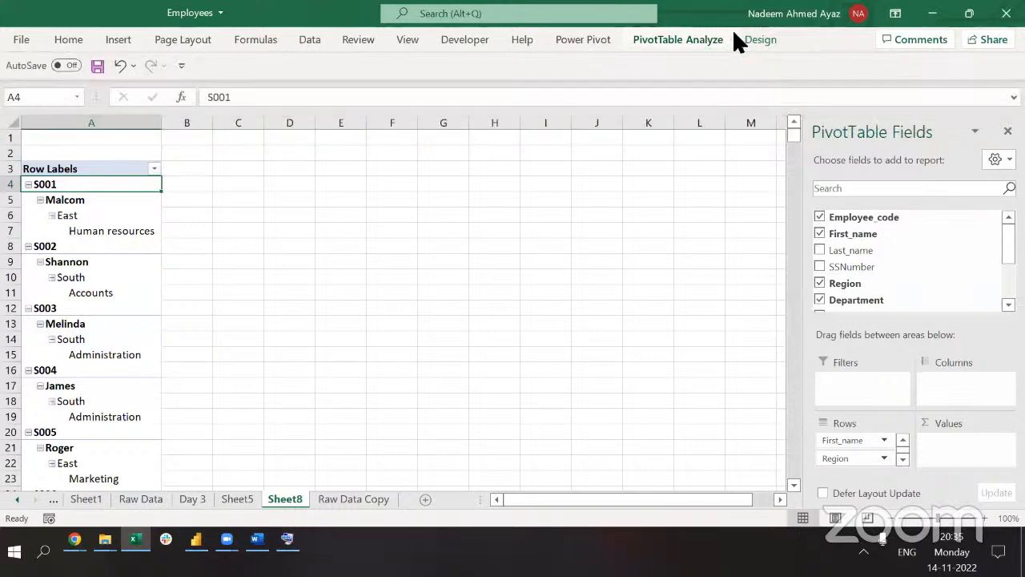
left_click(745, 38)
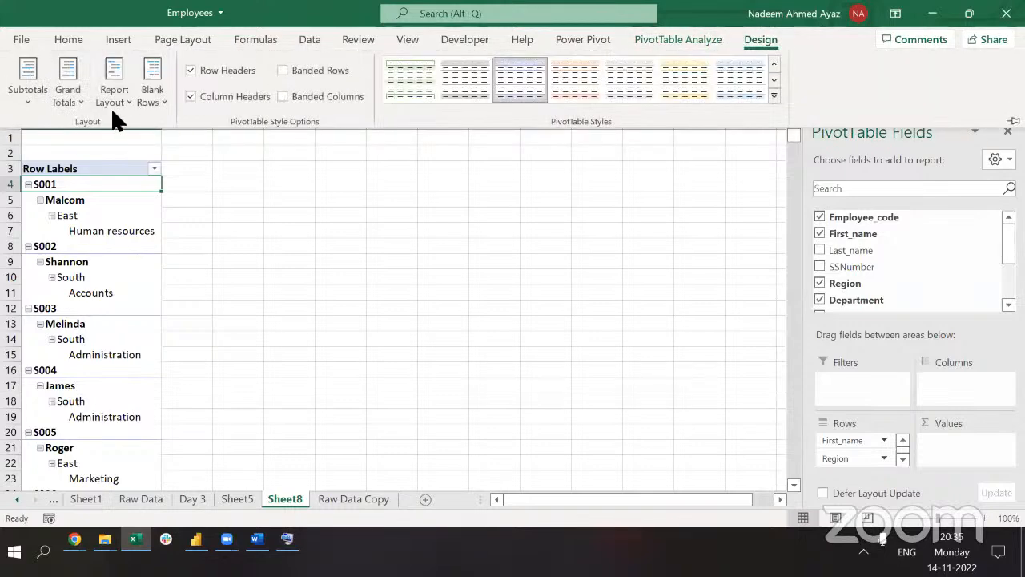
left_click(114, 96)
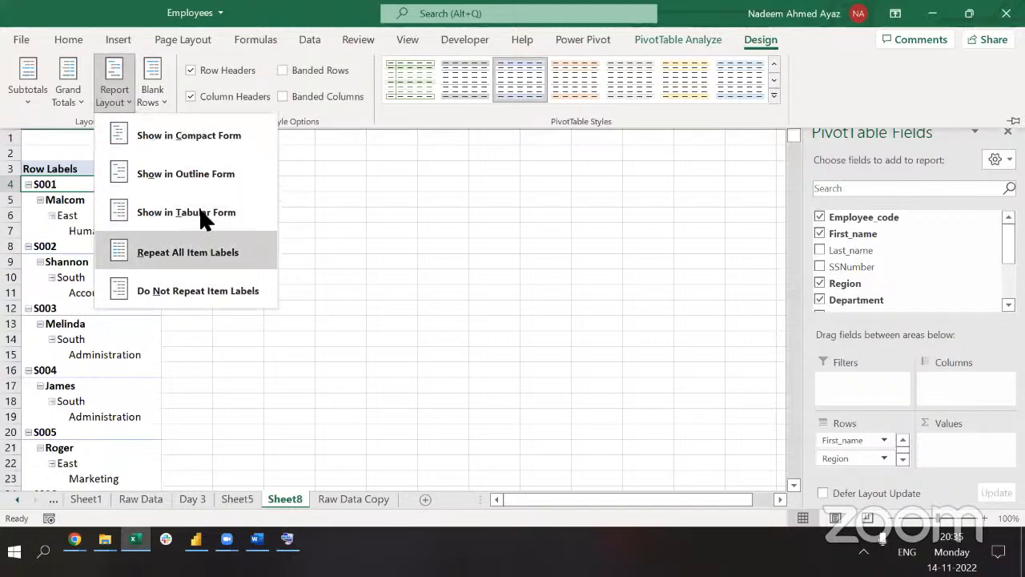
left_click(189, 137)
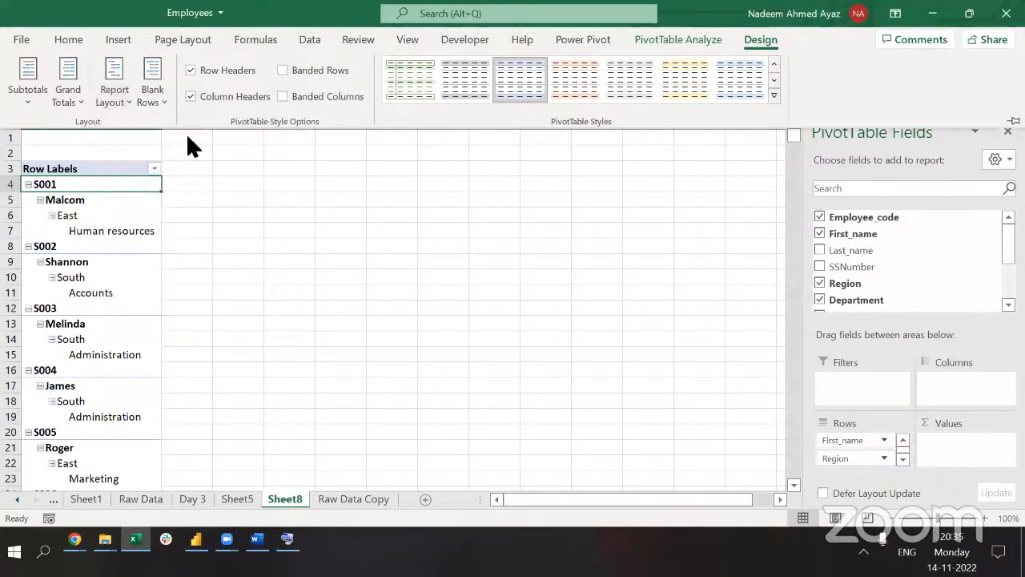
left_click(125, 96)
left_click(203, 173)
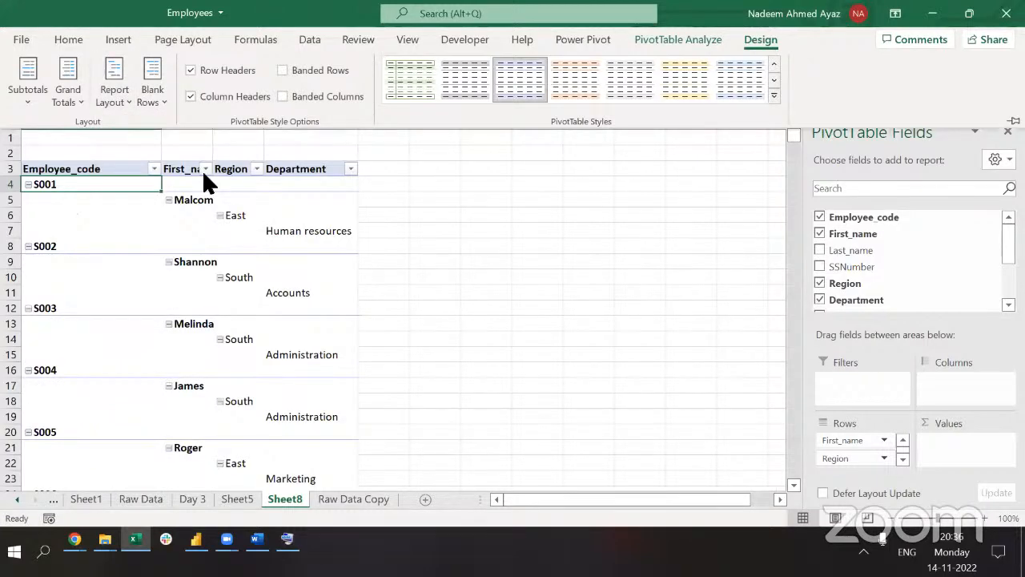
Show the new pivot table in tabular form.
type("jyp")
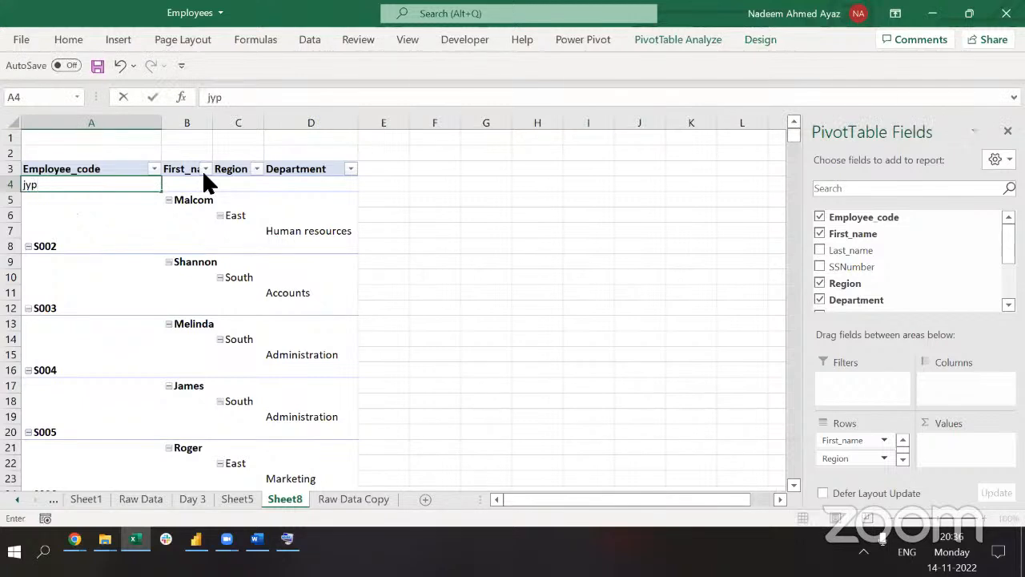
key("Escape")
key("j")
key("y")
key("p")
key("t")
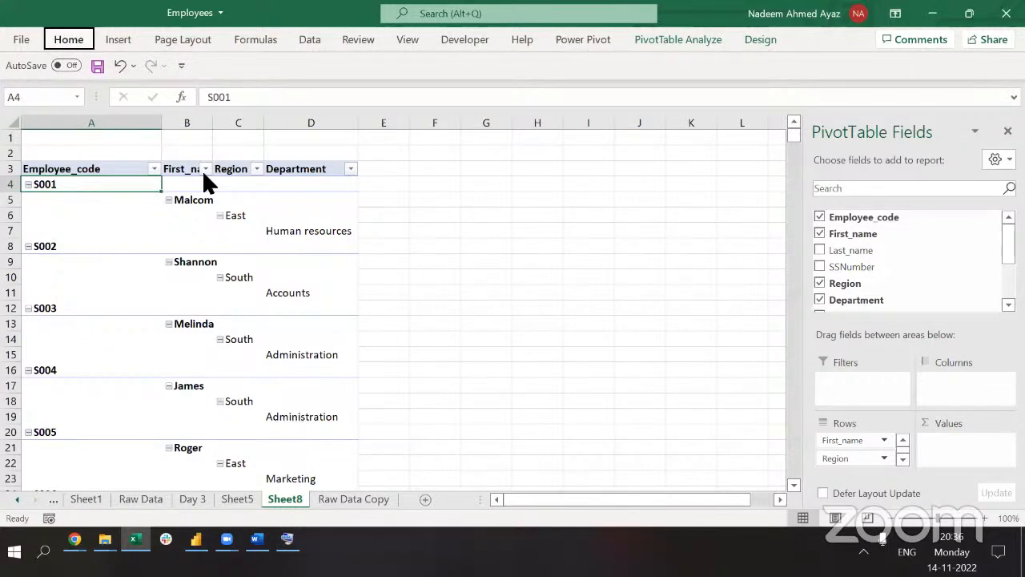
key("Right")
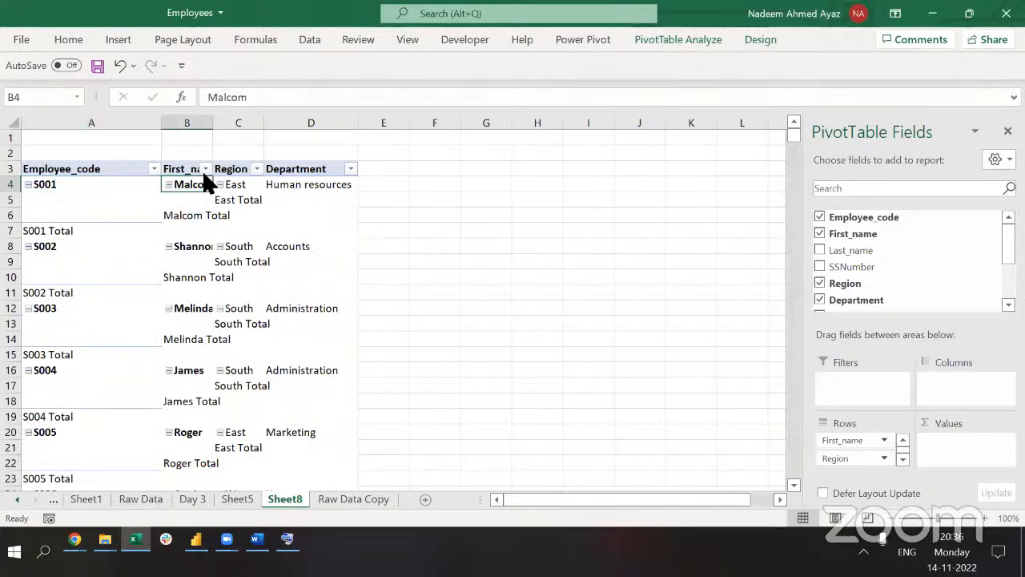
key("Down")
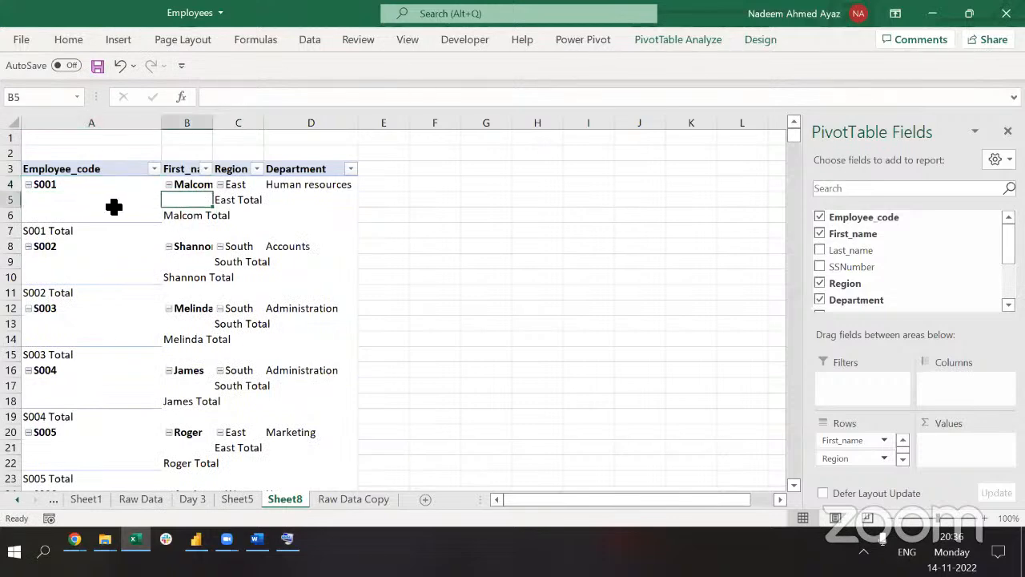
Turn off grand totals for rows and columns and hide all subtotals in the pivot table.
left_click(762, 38)
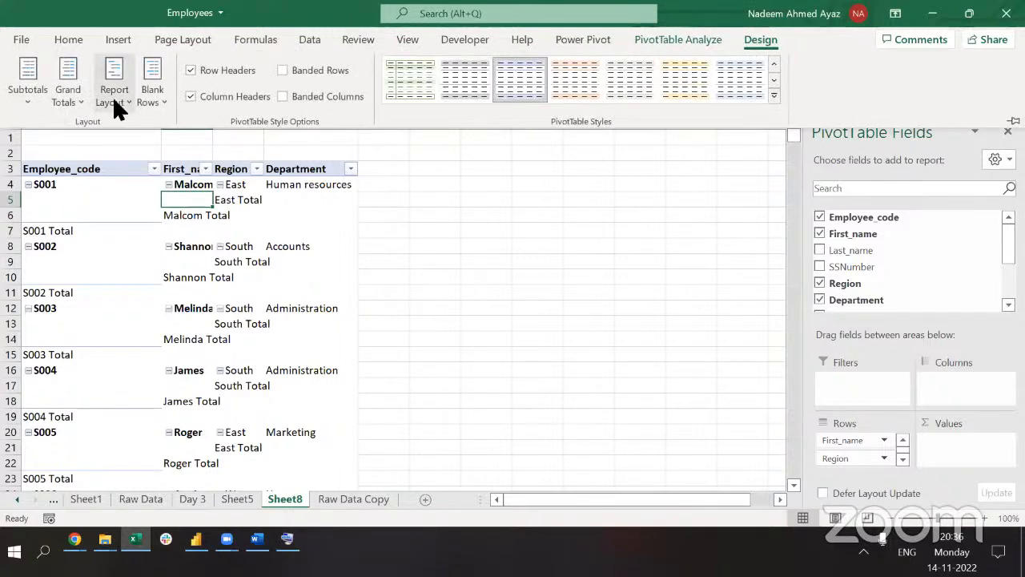
left_click(66, 106)
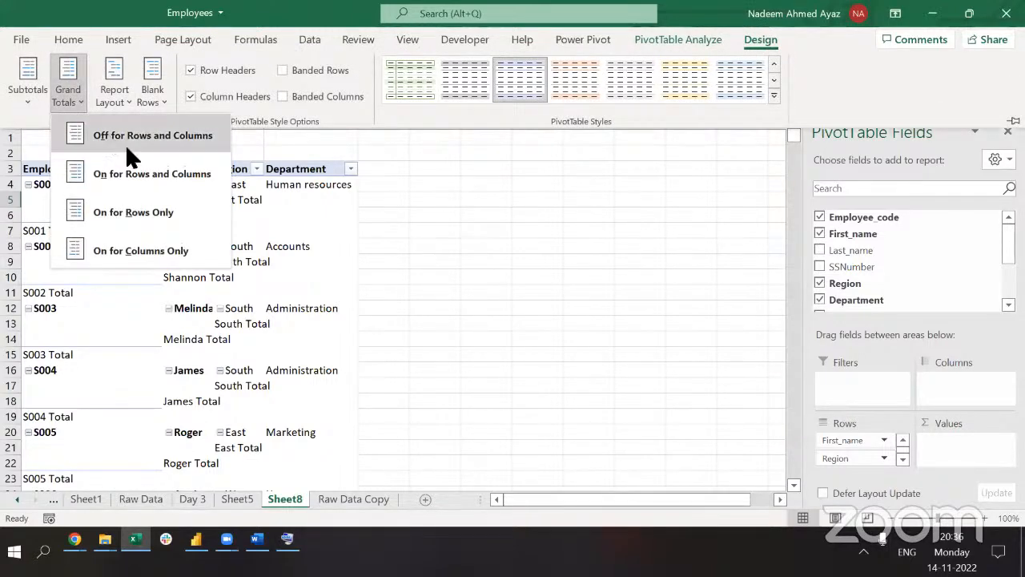
left_click(147, 130)
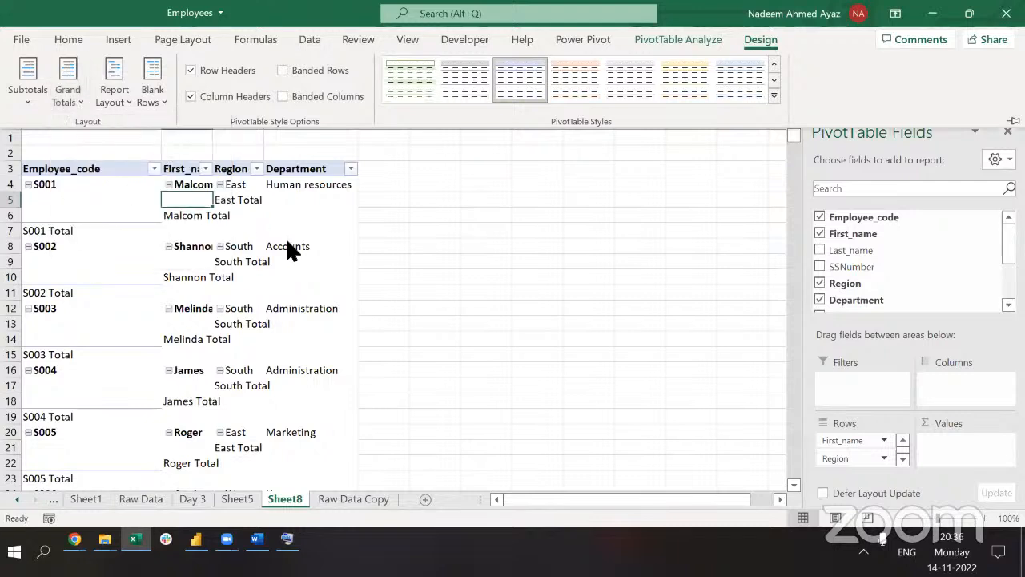
left_click(30, 101)
left_click(62, 135)
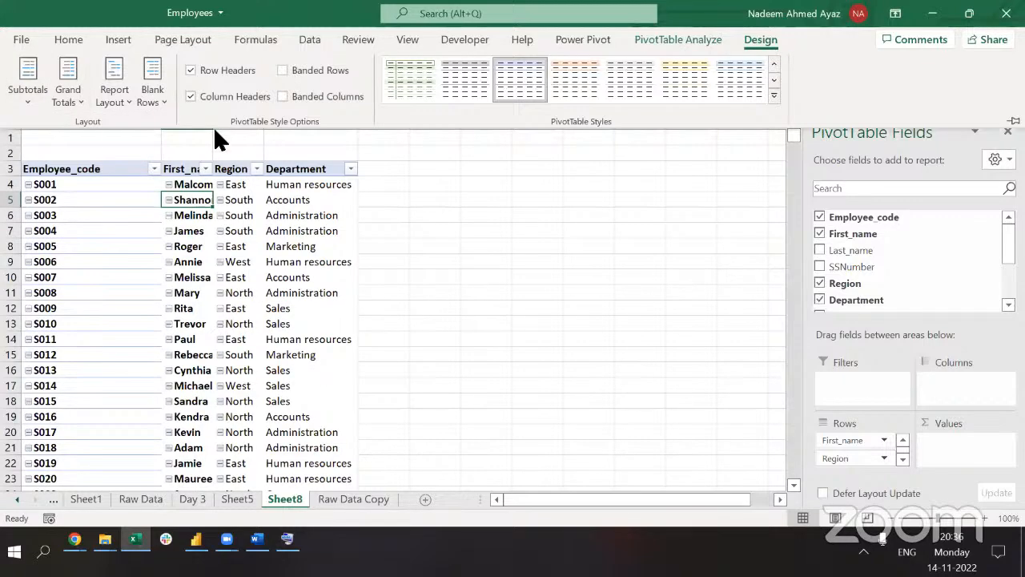
Fit the width of the pivot table's First_name column to its contents.
left_click(252, 217)
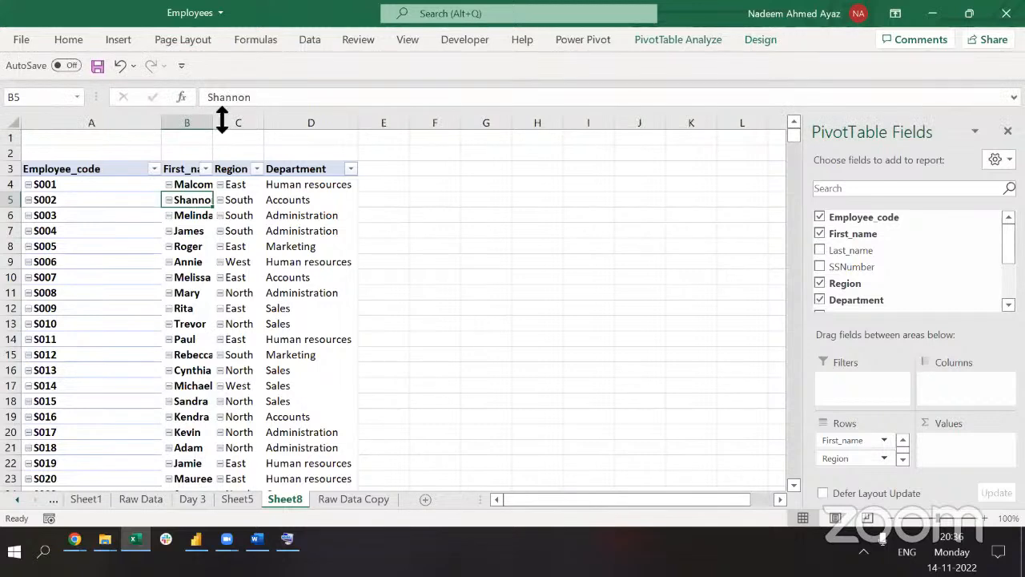
double_click(214, 124)
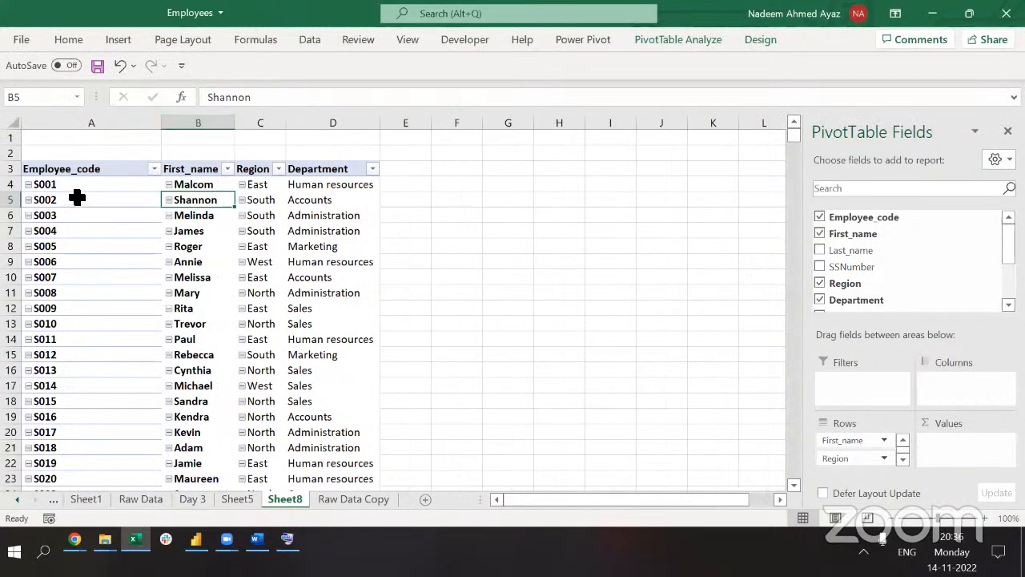
Try collapsing and expanding the S001 entry and the first name and East region items in its row.
left_click(28, 184)
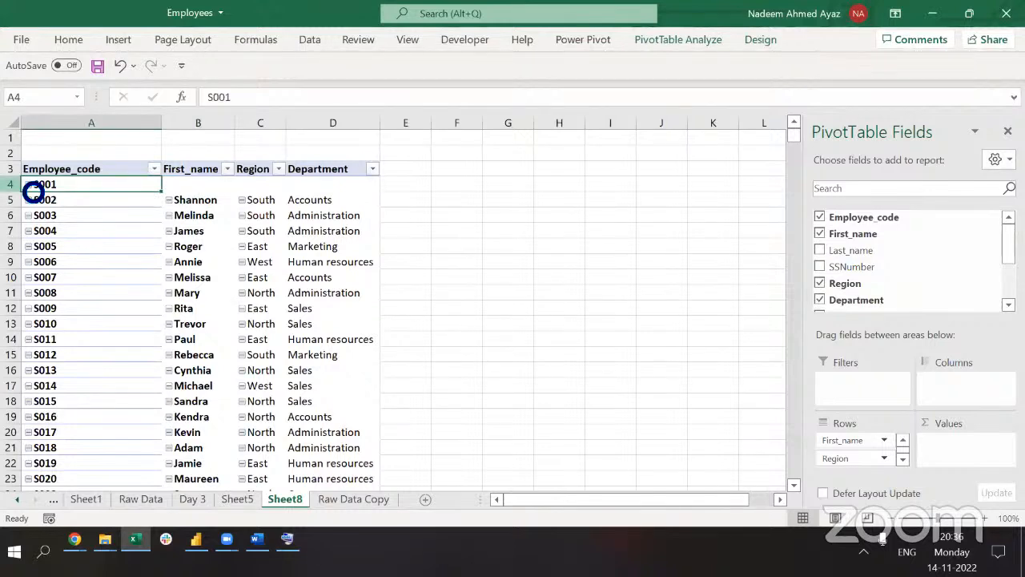
left_click(28, 184)
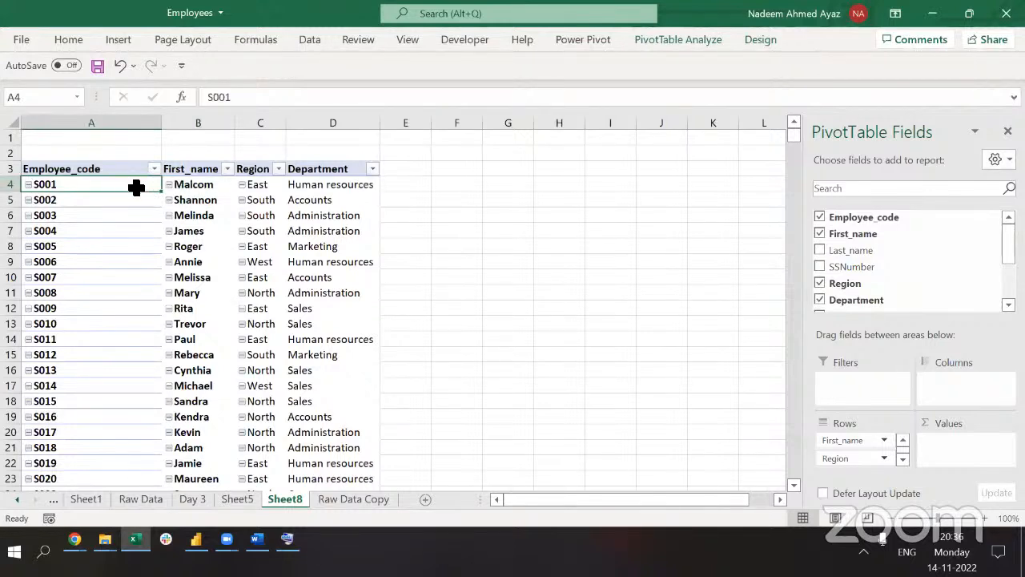
left_click(241, 183)
left_click(172, 185)
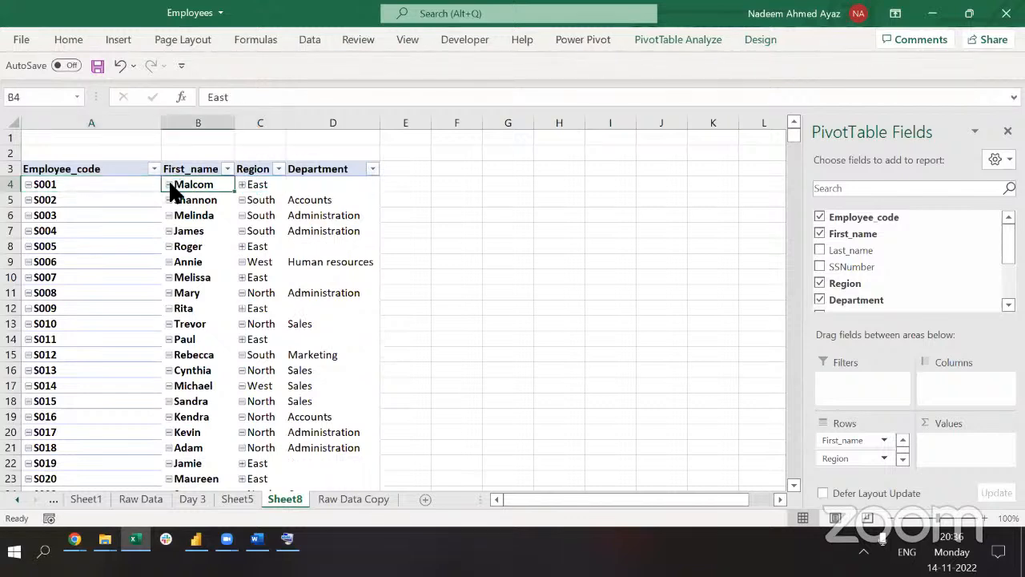
left_click(33, 189)
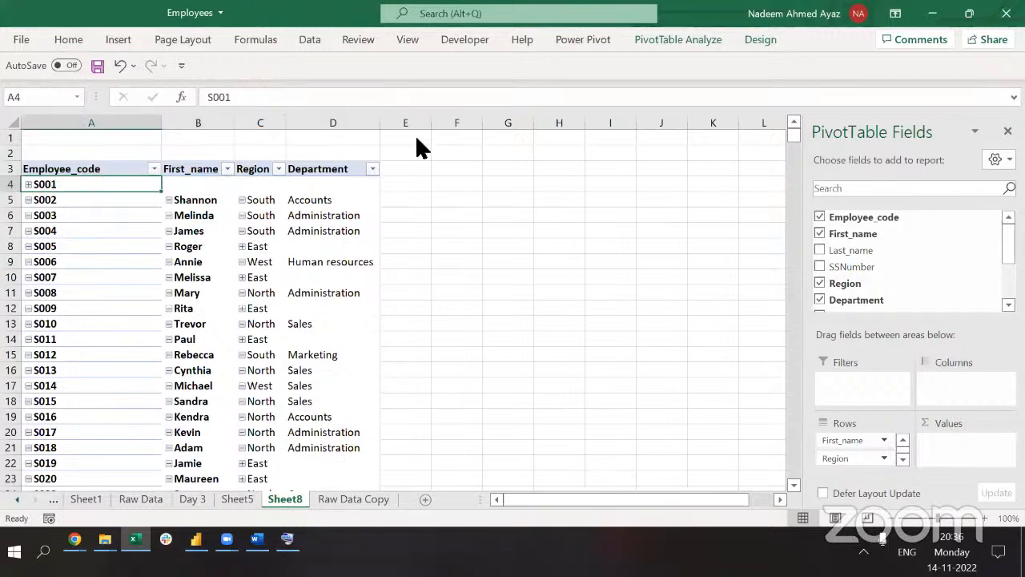
Collapse all items of the Employee_code field and expand them again.
left_click(761, 37)
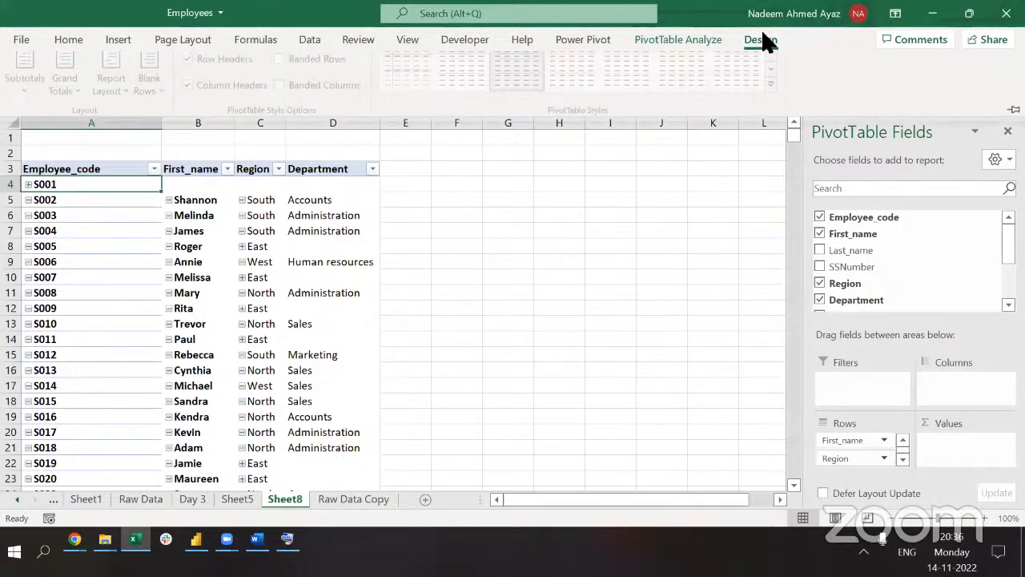
left_click(685, 48)
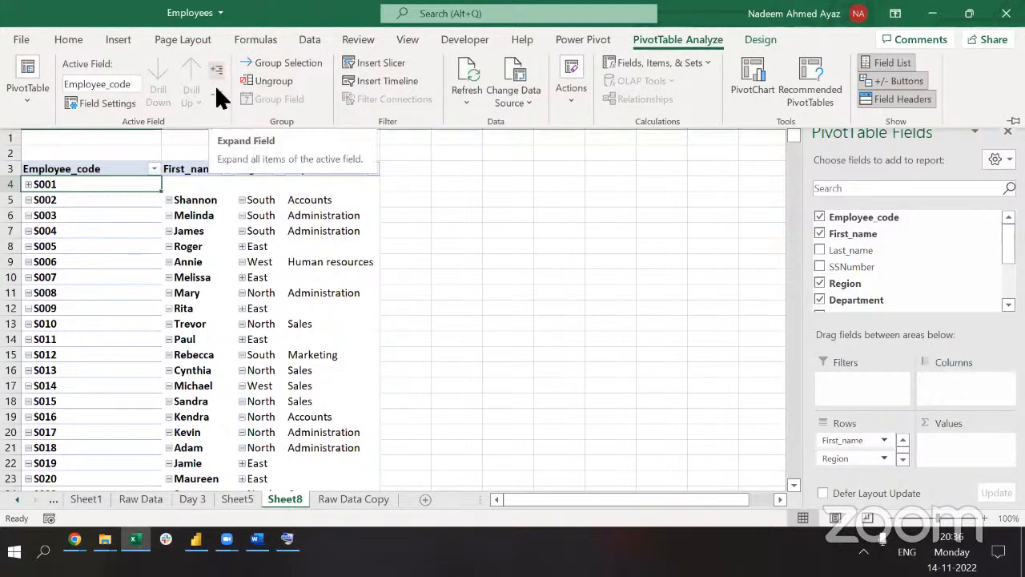
left_click(215, 87)
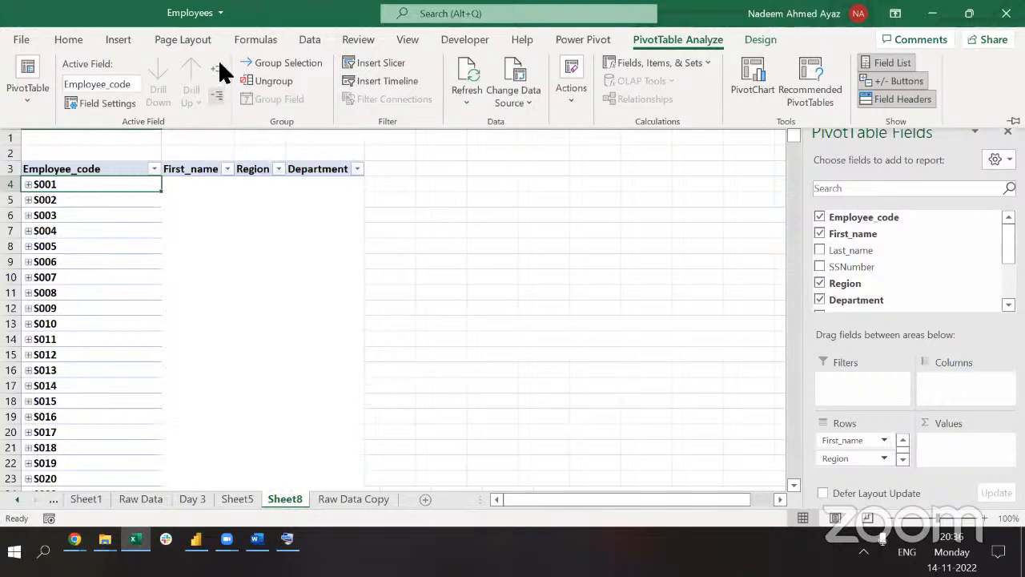
left_click(218, 69)
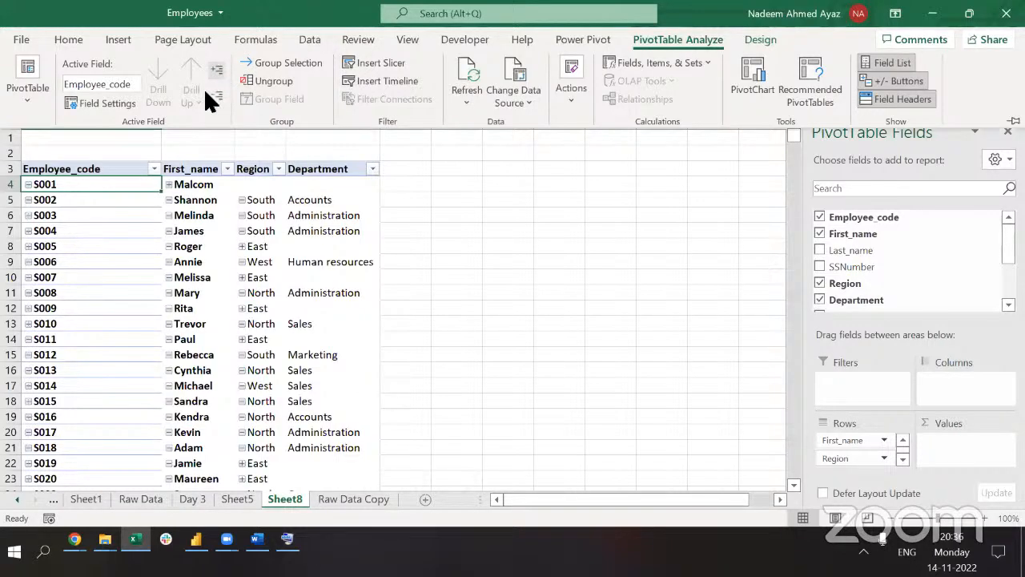
Expand all items of the First_name field and the collapsed East region items.
left_click(182, 182)
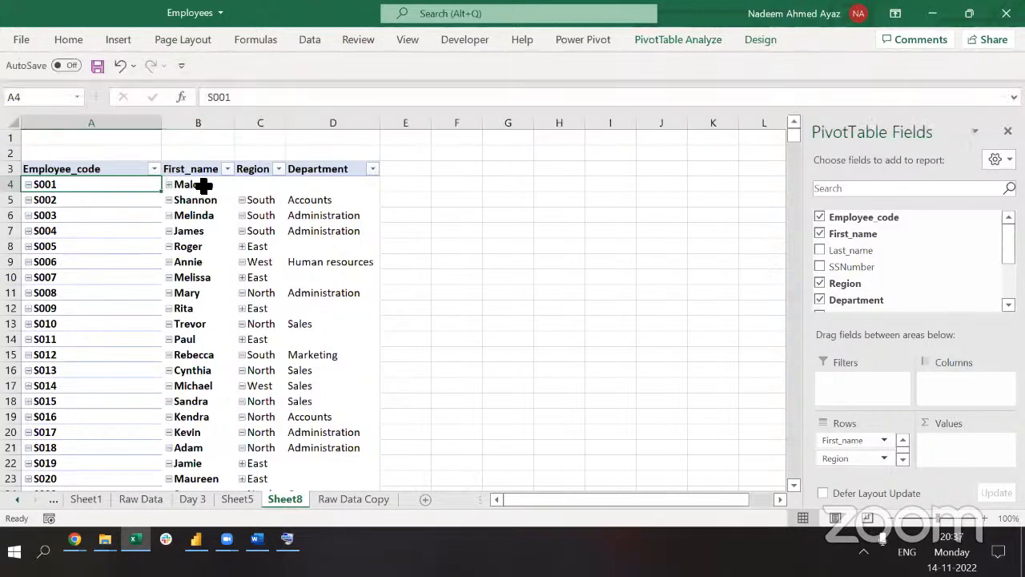
left_click(203, 185)
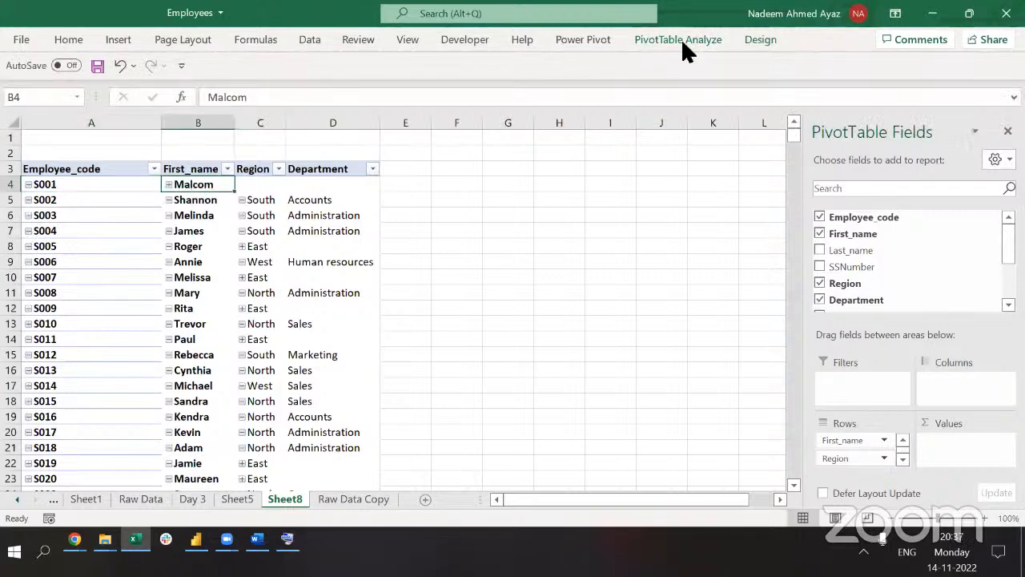
left_click(741, 38)
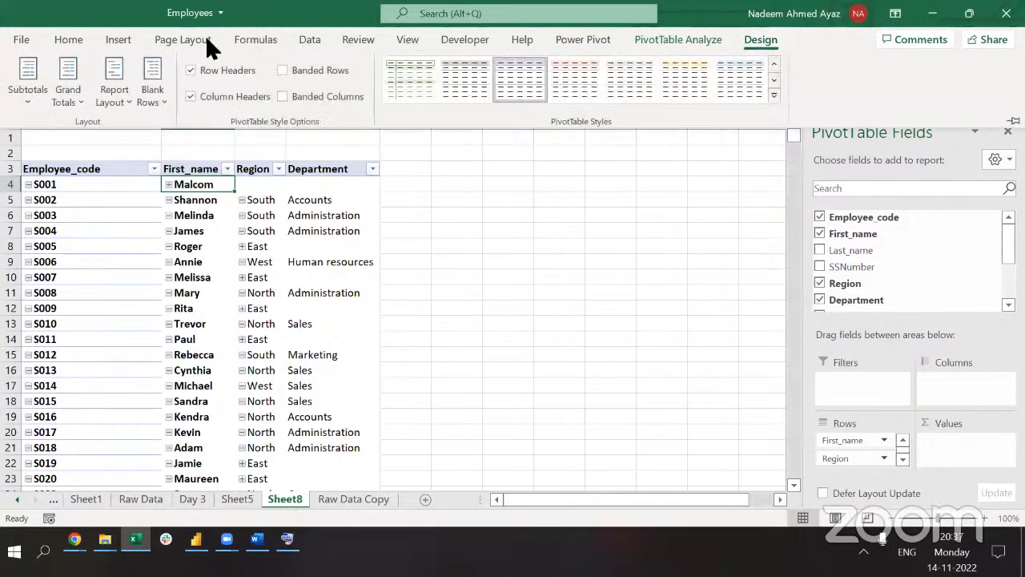
left_click(650, 41)
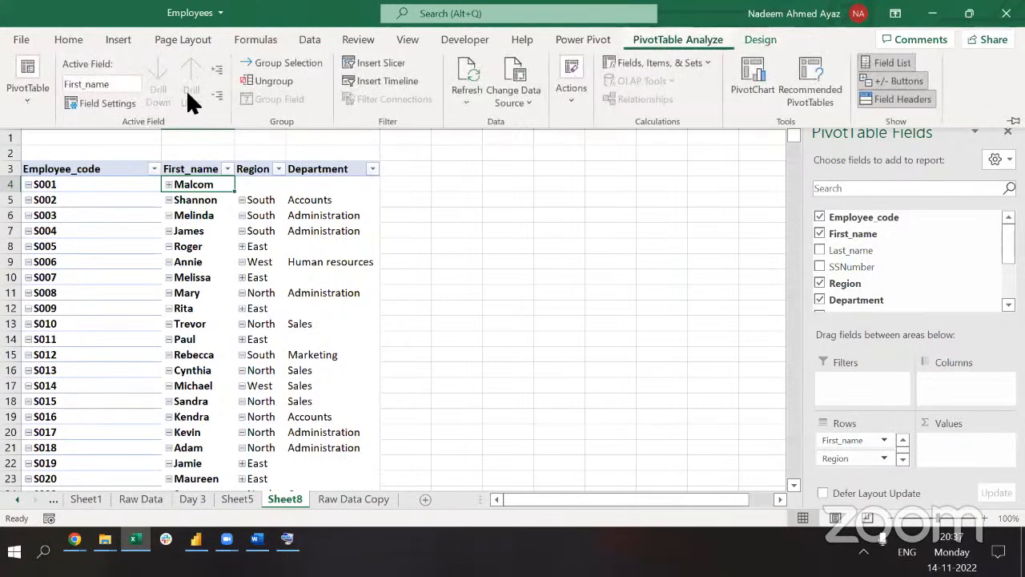
left_click(215, 70)
left_click(241, 184)
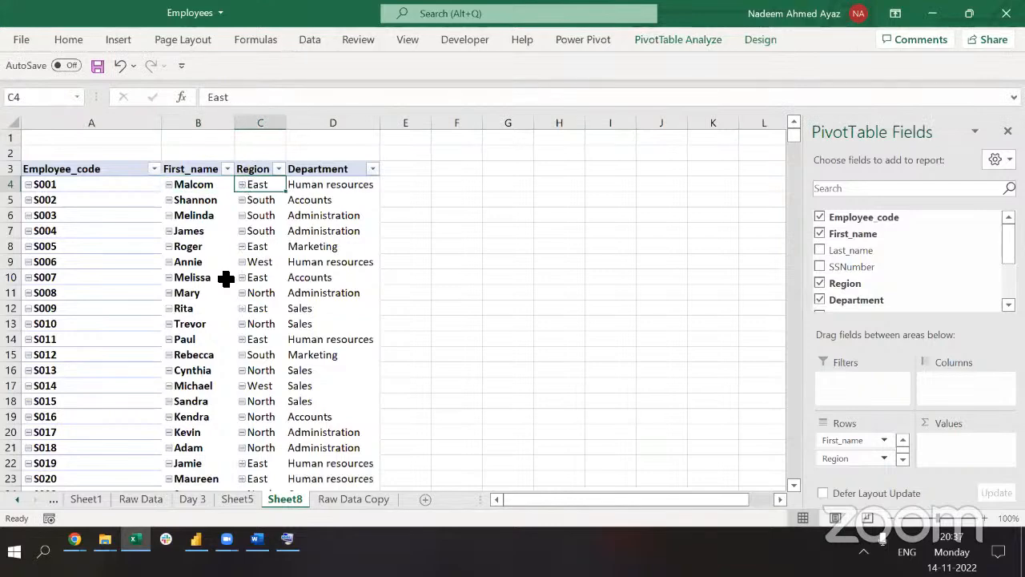
Check the Employee_code column from S001 down to its last entries.
key("Left")
key("Left")
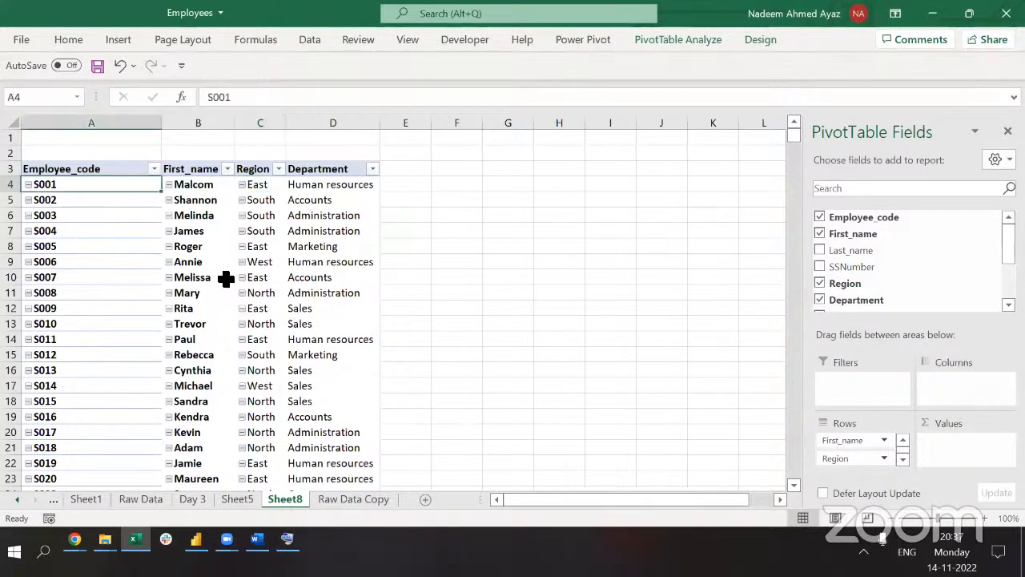
key("ctrl+shift+Down")
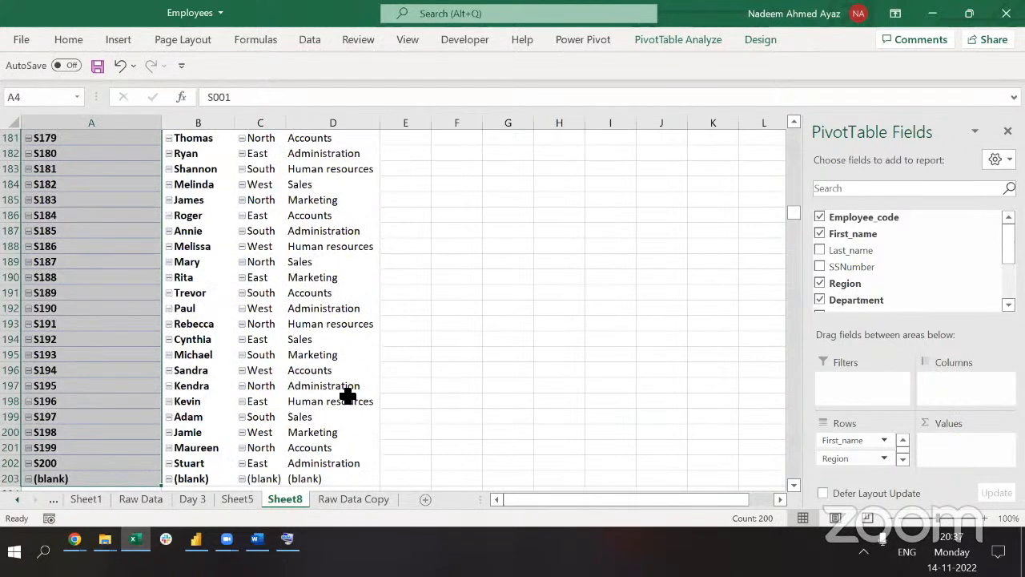
key("ctrl+shift+Up")
key("Right")
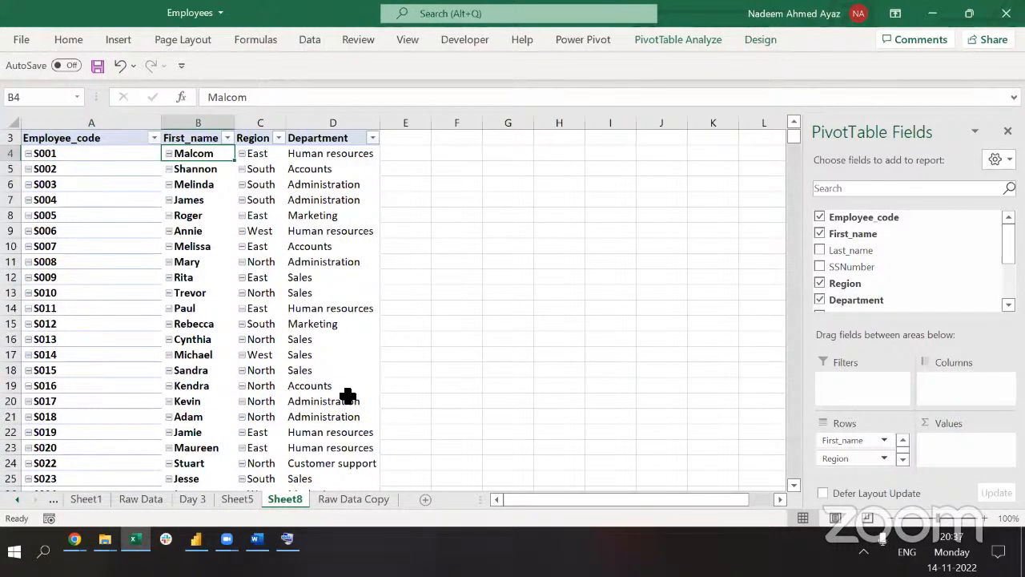
key("Left")
key("ctrl+shift+Down")
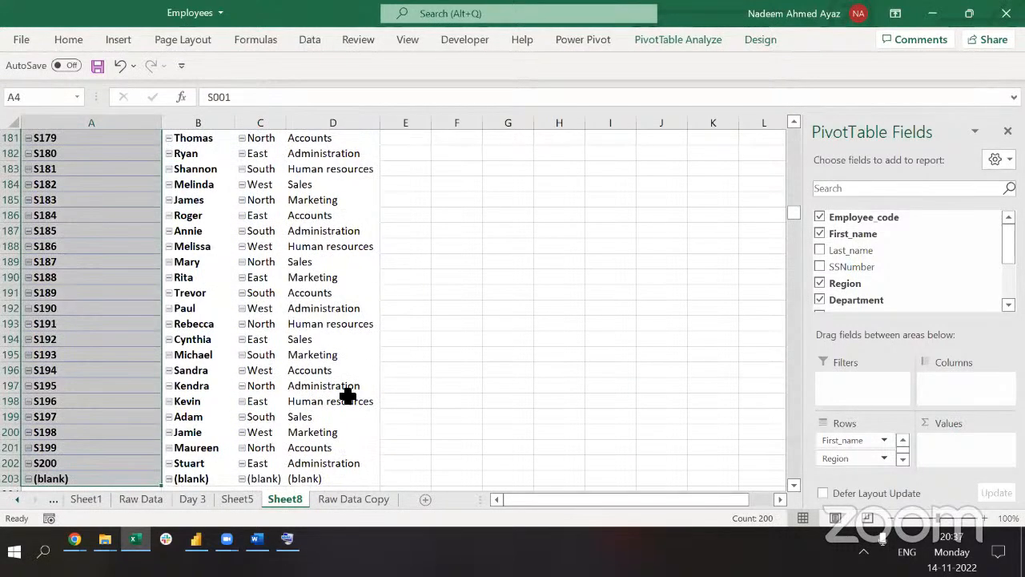
key("ctrl+shift+Up")
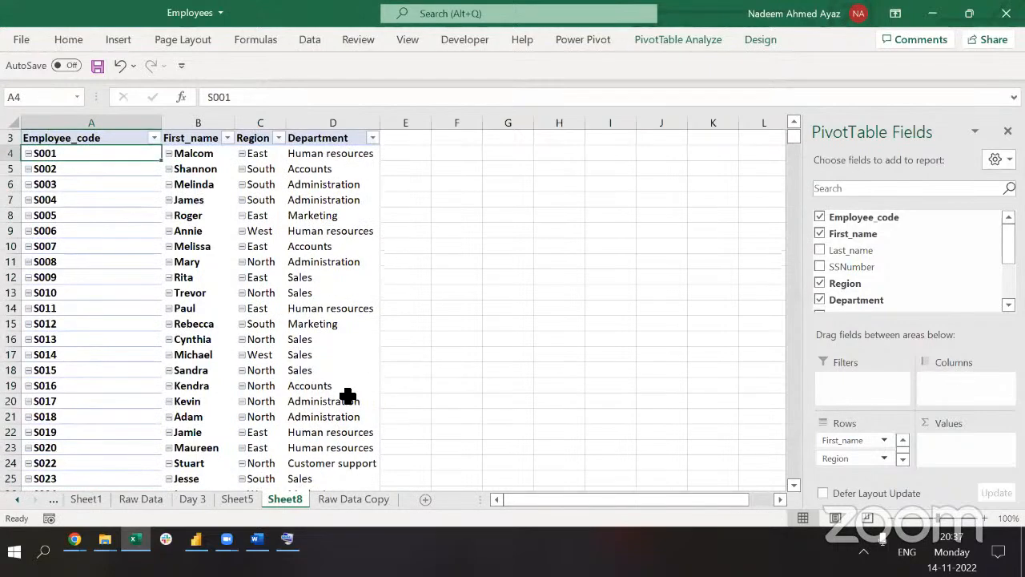
key("ctrl+Down")
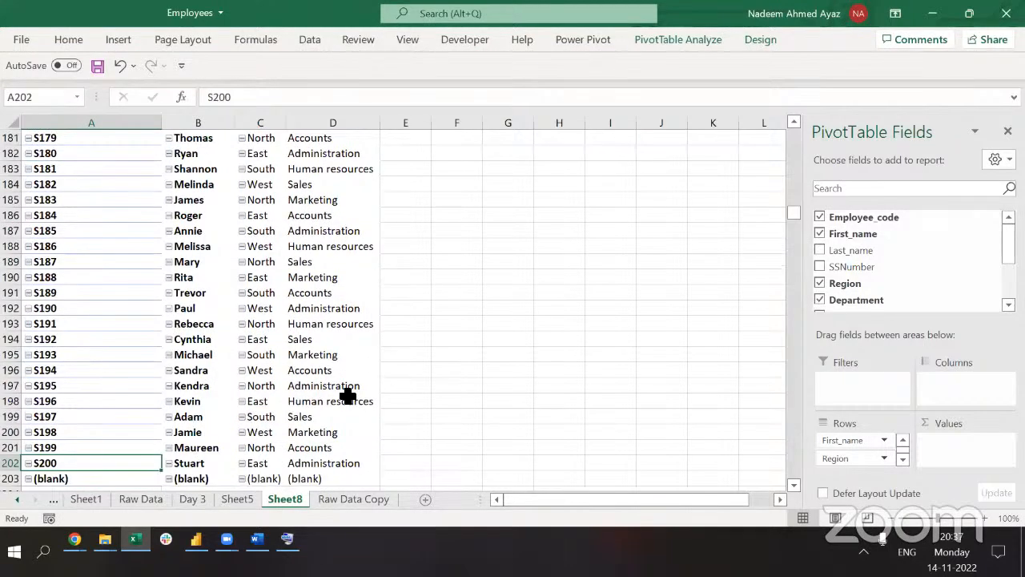
Filter the (blank) item out of the pivot table's Employee_code field.
key("ctrl+Up")
key("alt+Down")
key("Down")
key("Down")
key("Down")
key("Down")
key("Down")
key("Down")
key("Down")
key("Down")
key("Down")
key("Down")
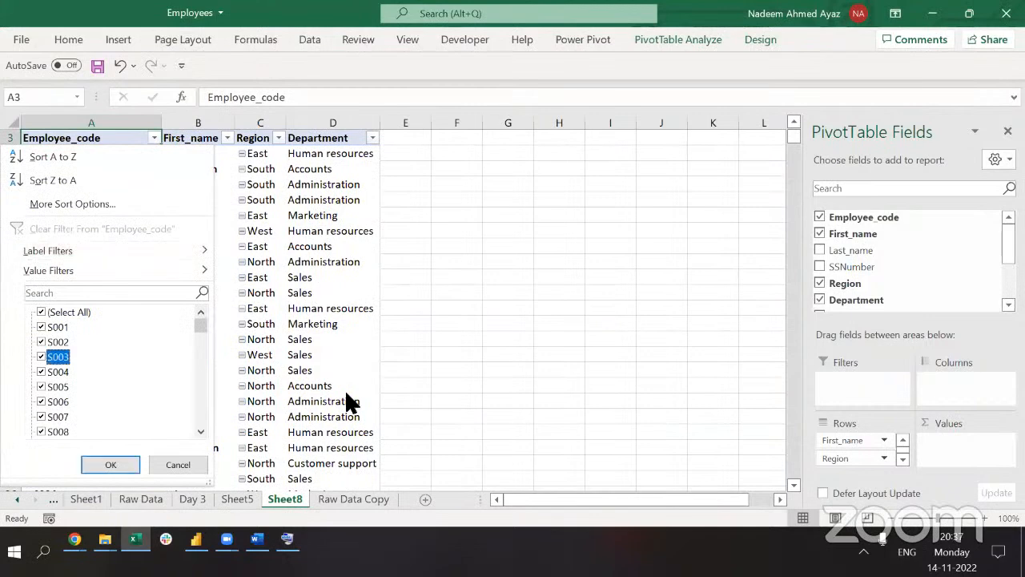
key("End")
key("space")
key("Return")
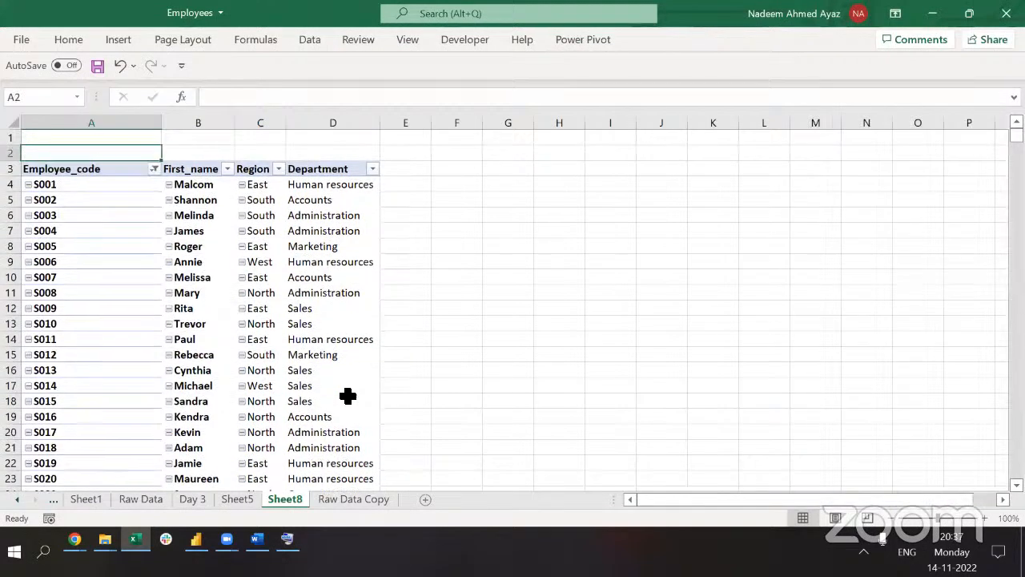
Add the Oldest? field as a report filter of the pivot table.
key("Down")
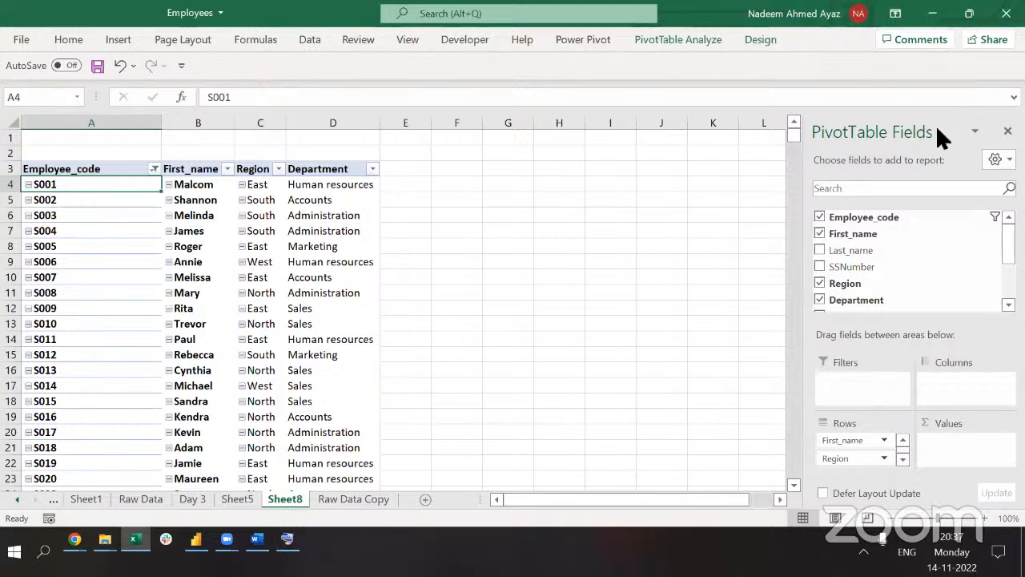
scroll(966, 235, "down", 3)
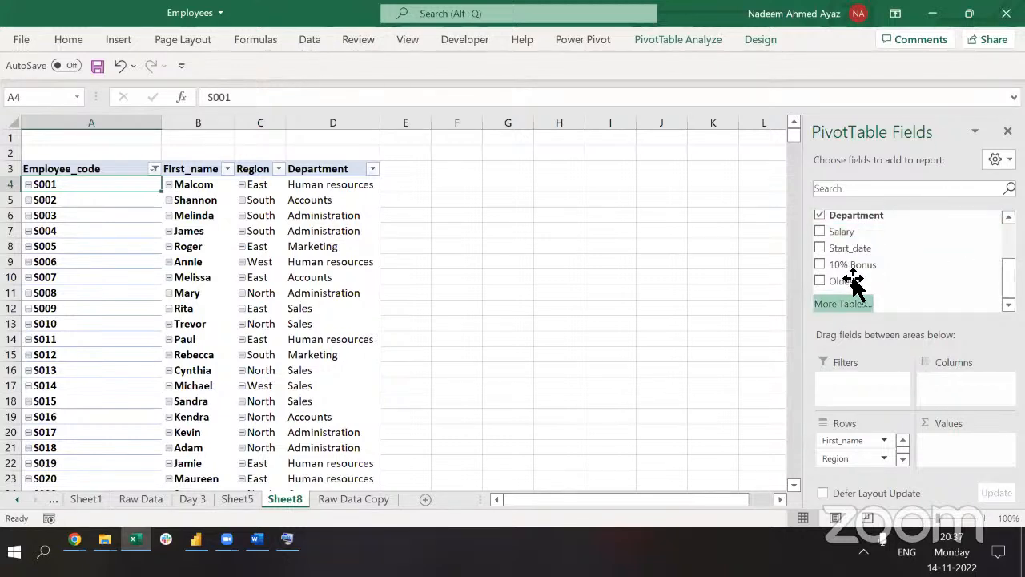
left_click_drag(852, 276, 882, 386)
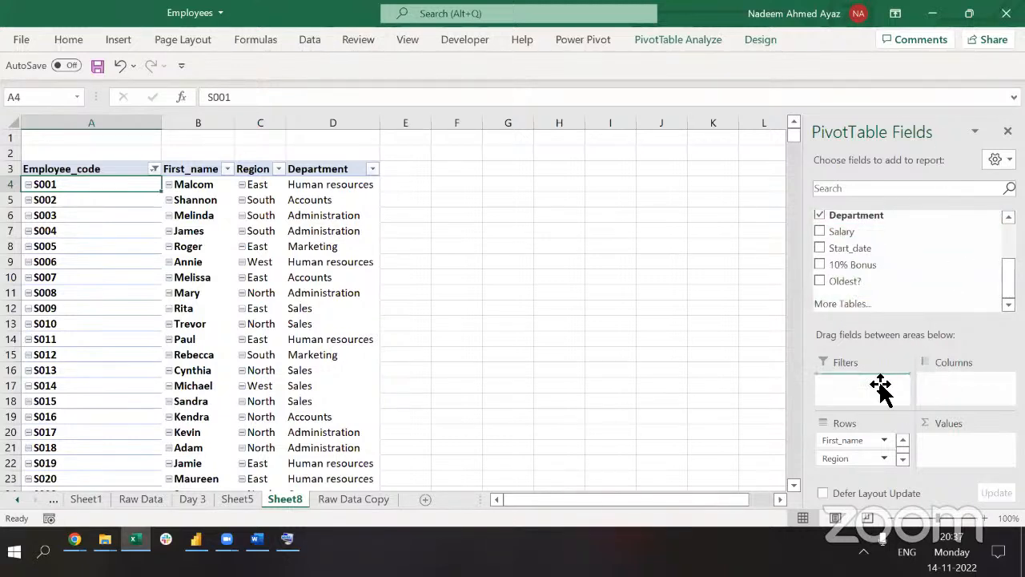
Set the pivot table's Oldest? report filter to Yes.
key("Up")
key("Up")
key("Up")
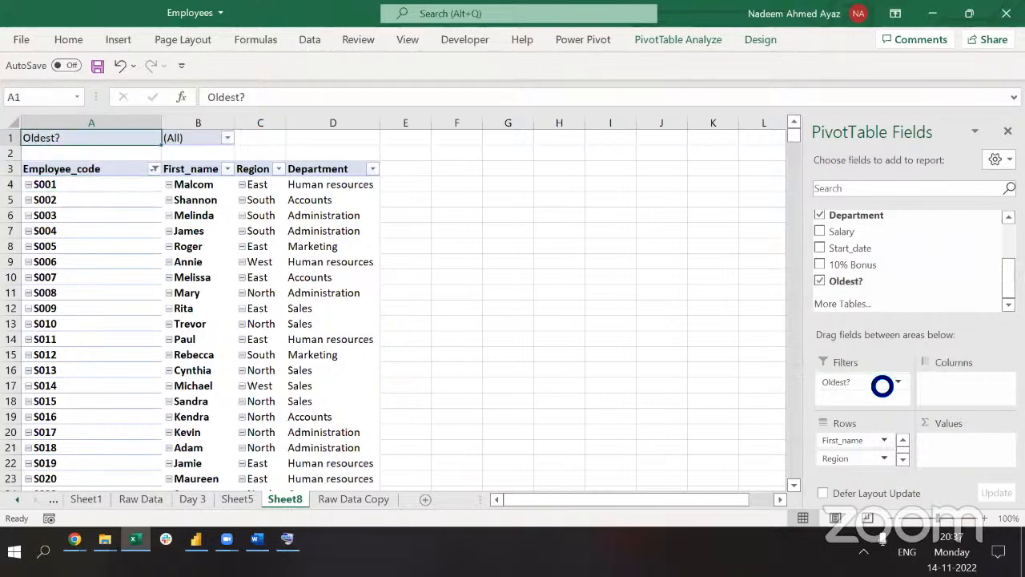
key("Right")
key("alt+Down")
key("Down")
key("Down")
key("Return")
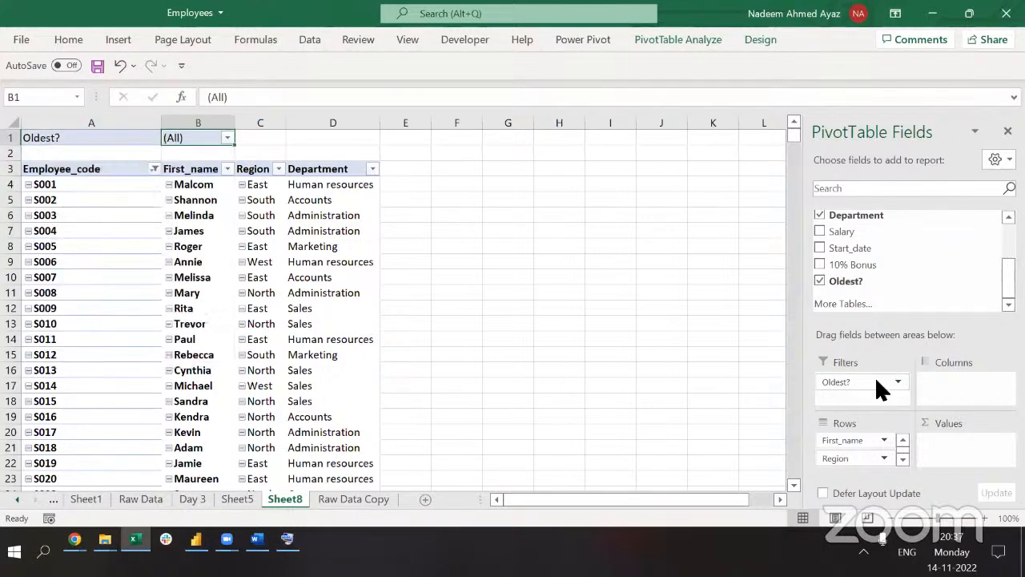
Select all entries in the filtered First_name column to check their count.
key("Down")
key("Down")
key("Down")
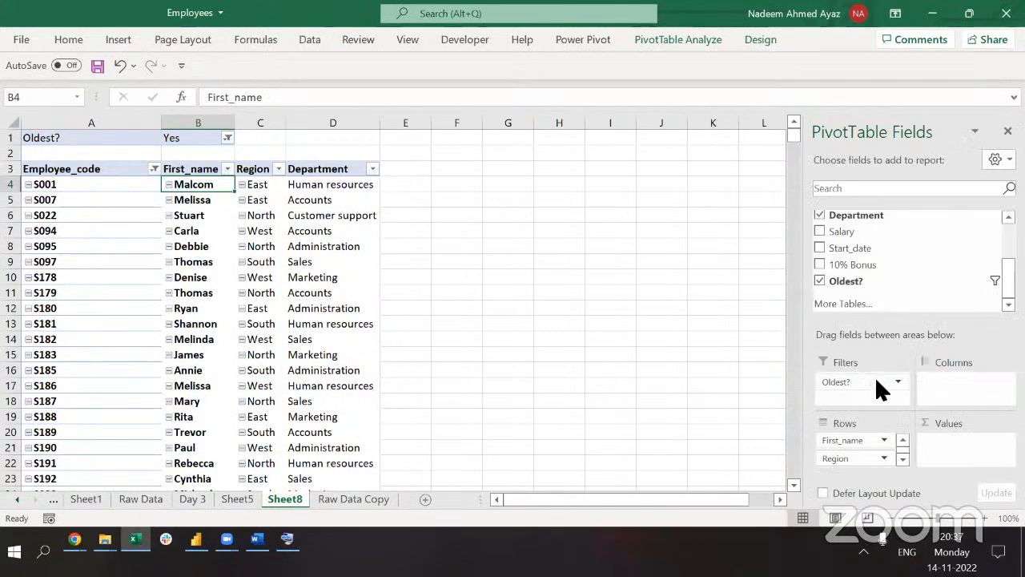
key("ctrl+shift+Down")
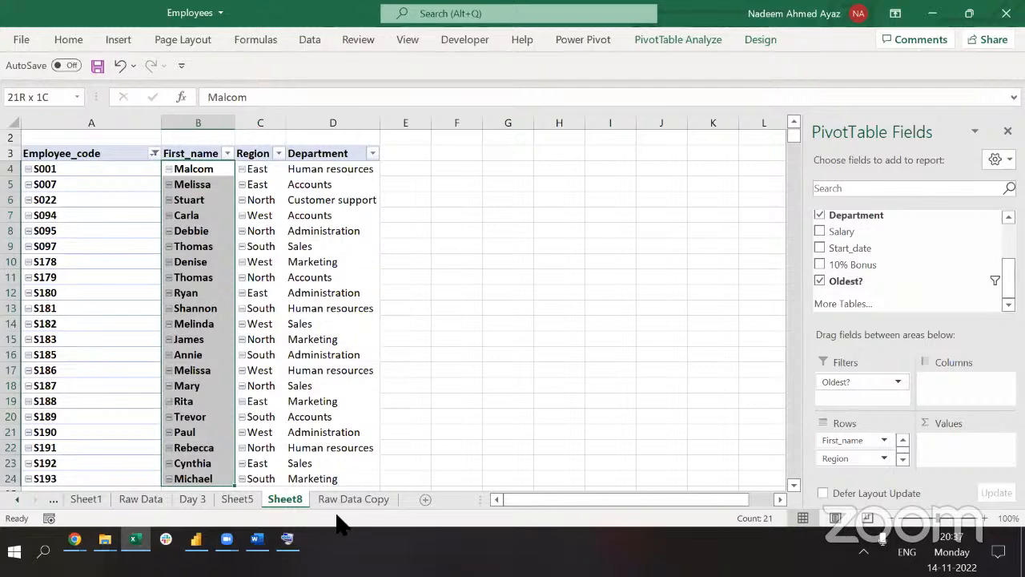
Filter the Oldest? column of Raw Data Copy to Yes and compare its records with the pivot table on Sheet8.
key("ctrl+Page_Down")
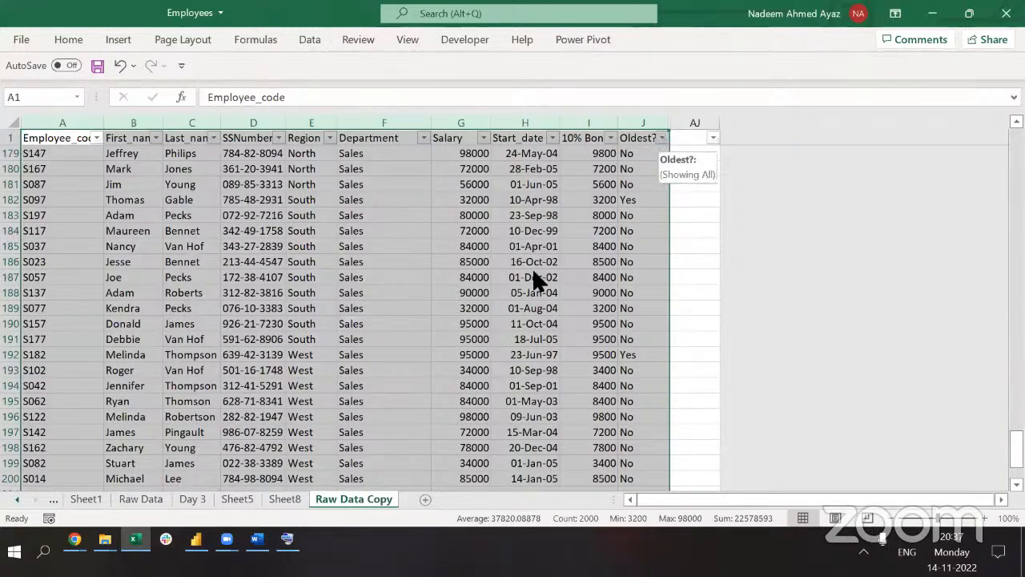
left_click(524, 335)
key("Down")
key("Down")
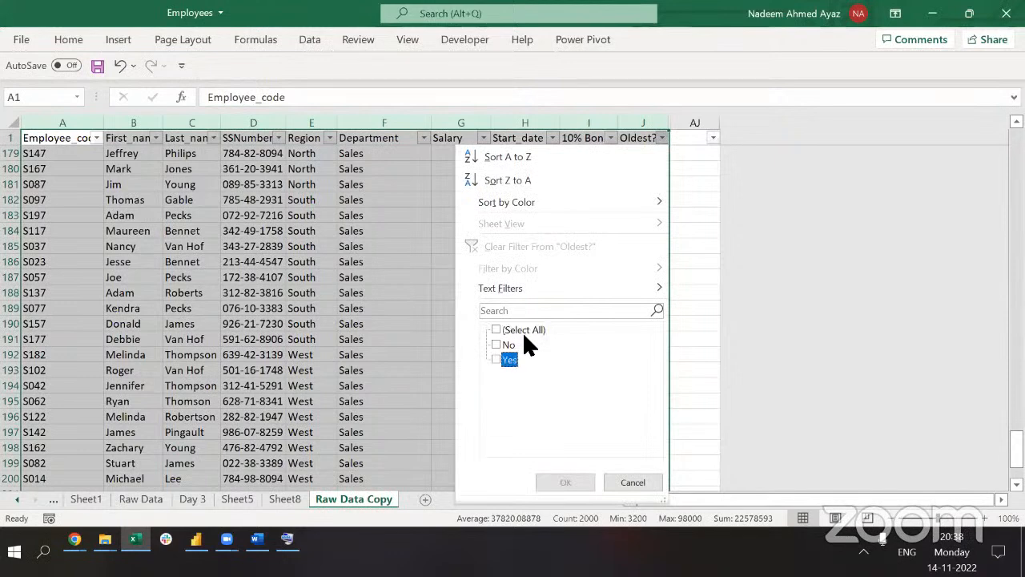
key("space")
key("Return")
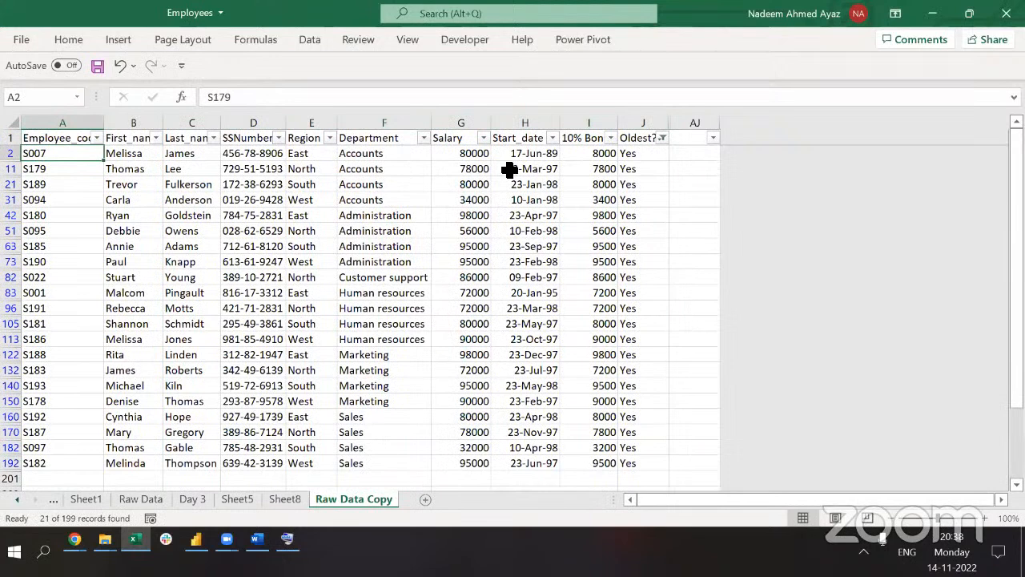
key("ctrl+Page_Up")
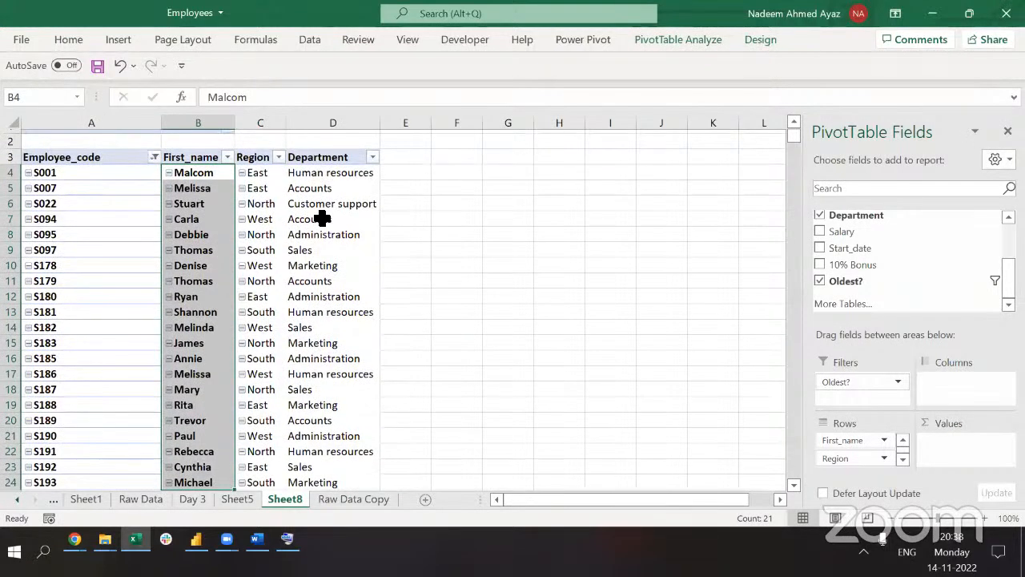
scroll(322, 218, "up", 1)
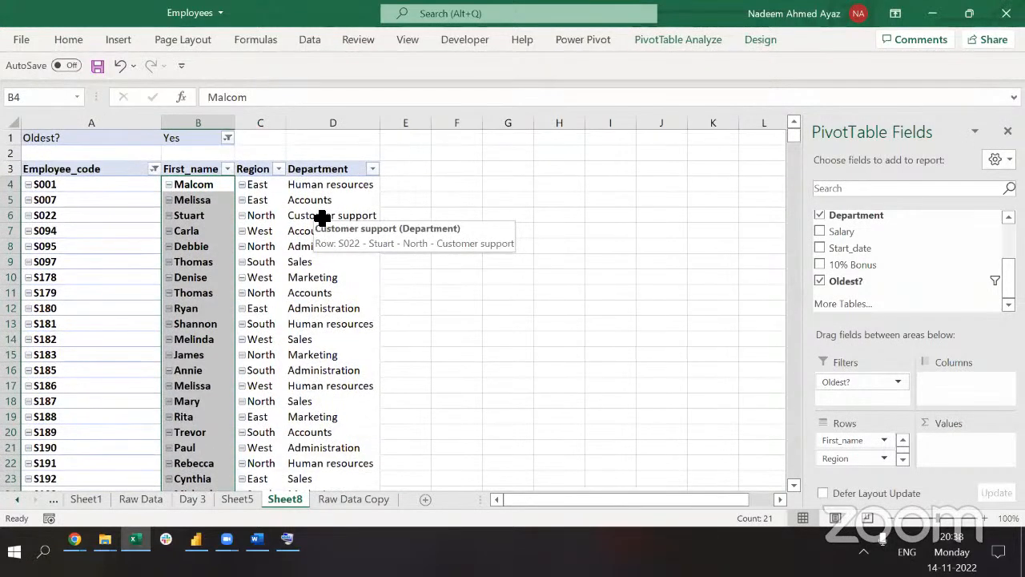
Set the pivot table's Oldest? report filter to No.
left_click(228, 139)
left_click(64, 190)
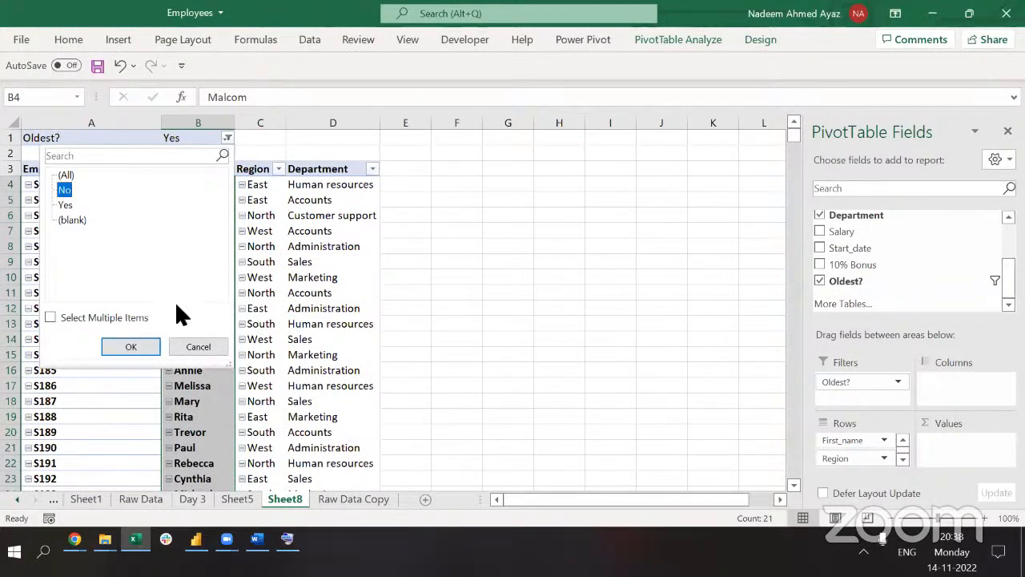
left_click(133, 346)
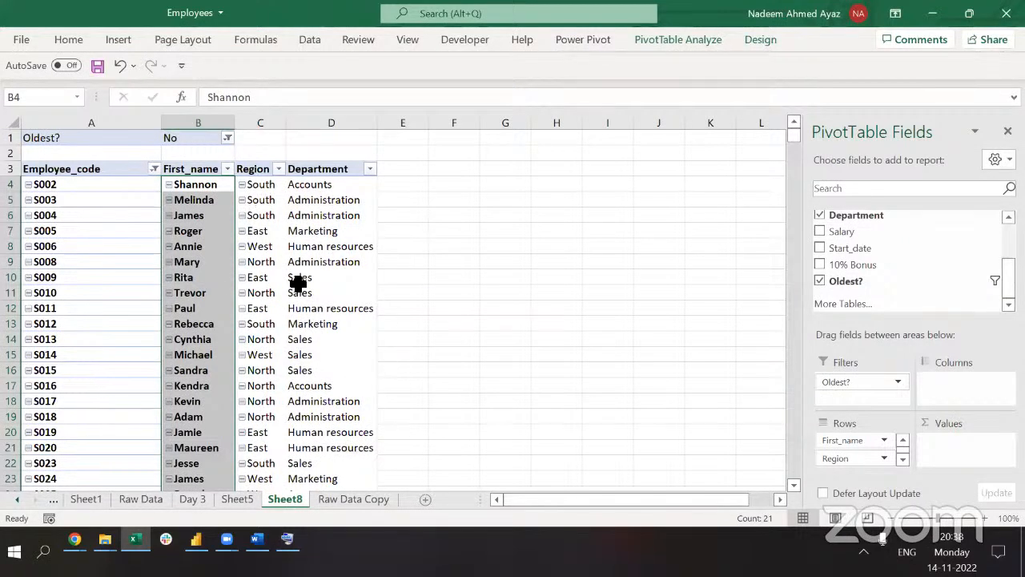
Look through the filtered pivot table's employee list down to its last row and back to the first.
key("ctrl+Down")
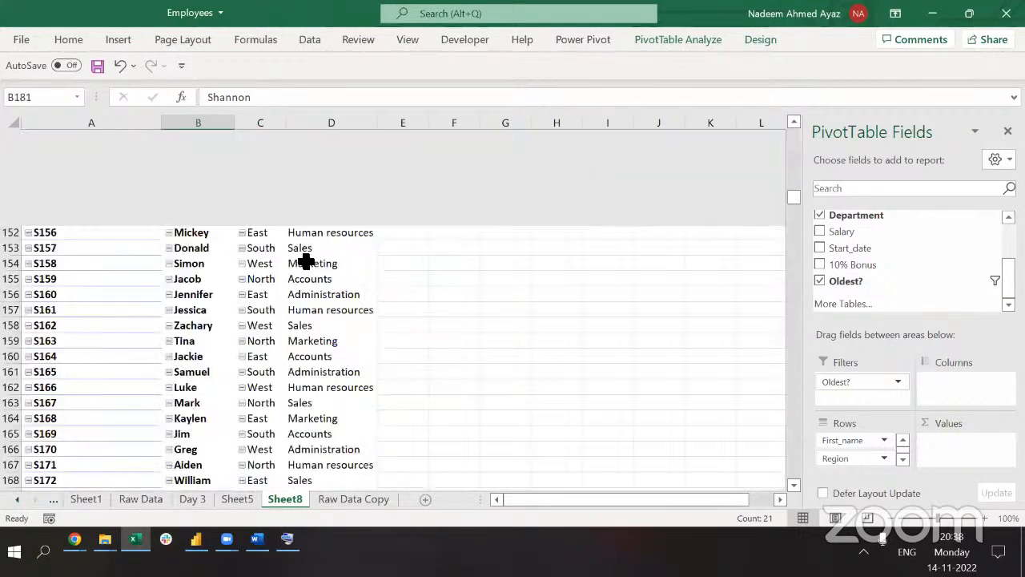
key("Down")
key("Up")
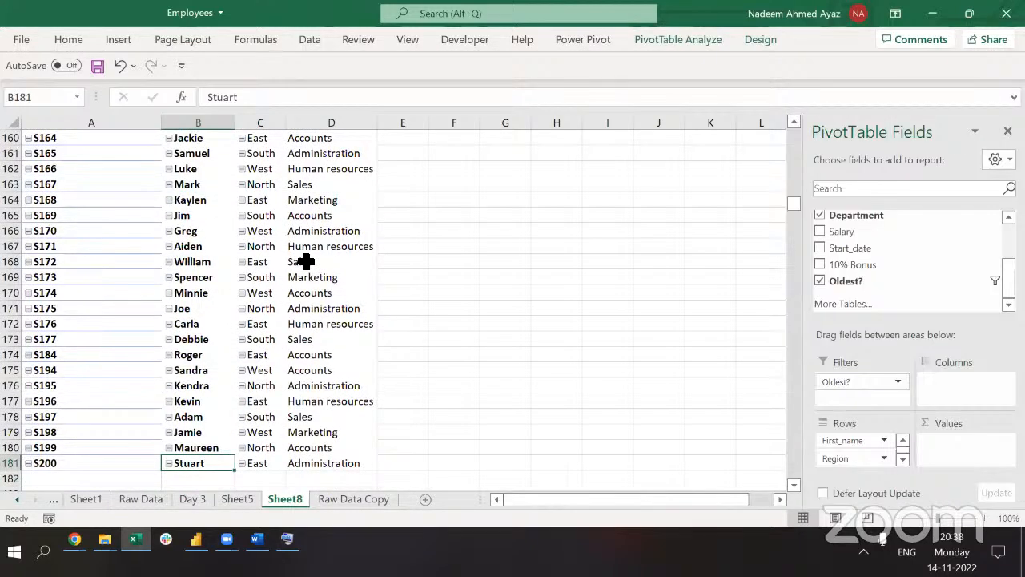
key("ctrl+Up")
key("Down")
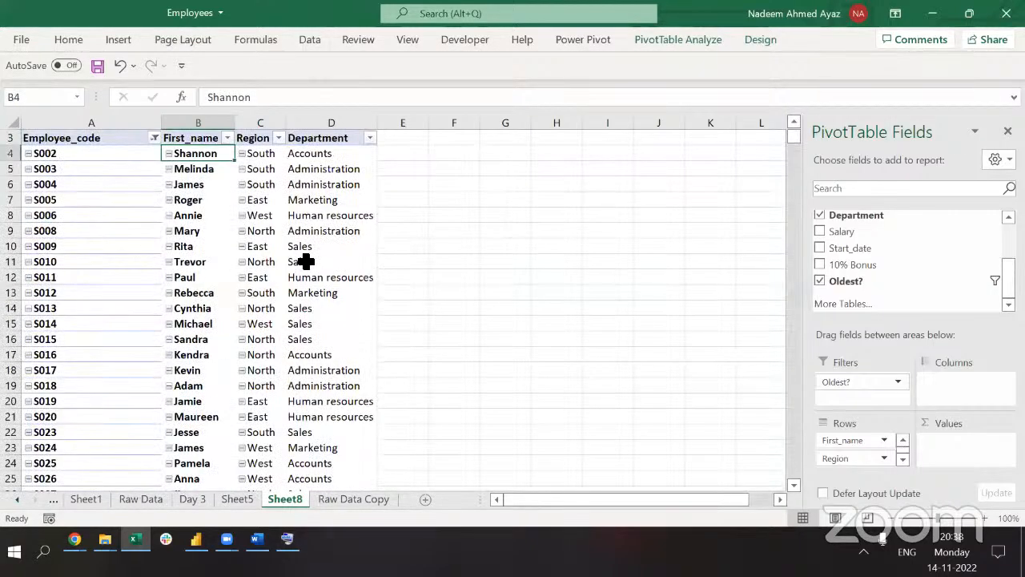
scroll(296, 248, "up", 1)
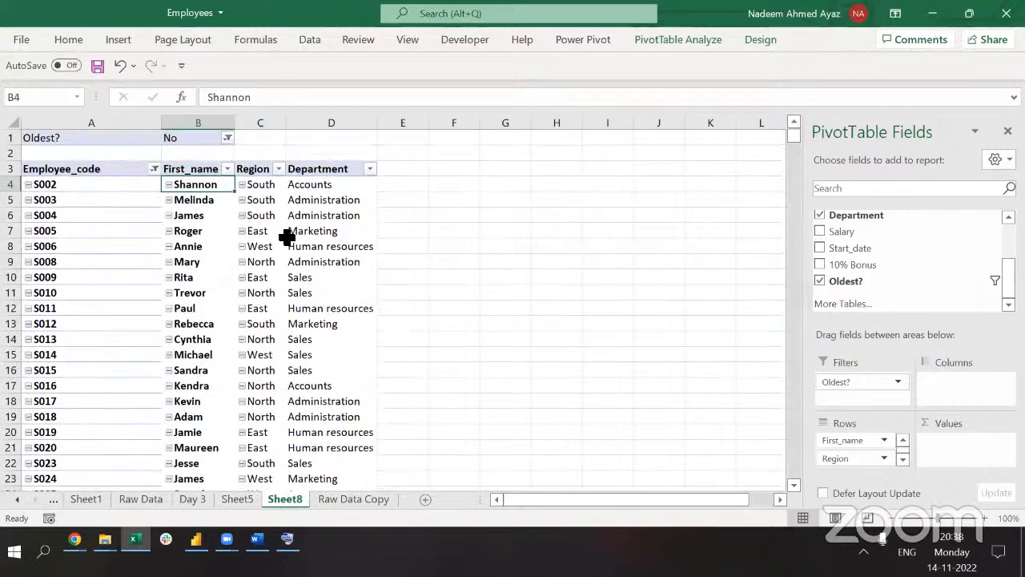
left_click(284, 234)
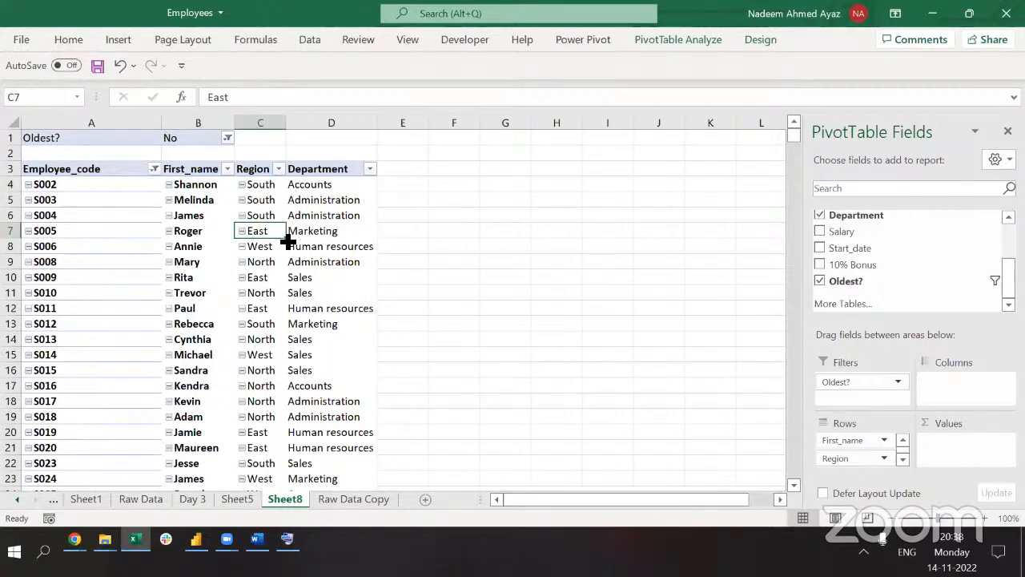
Remove the filters from the employee table on the Raw Data Copy sheet.
key("ctrl+Page_Down")
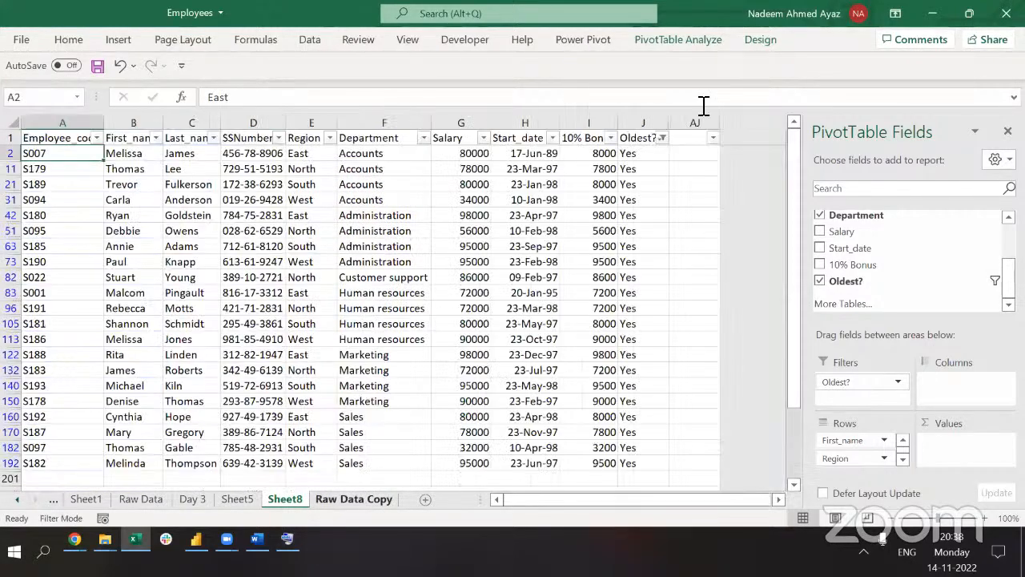
left_click(652, 243)
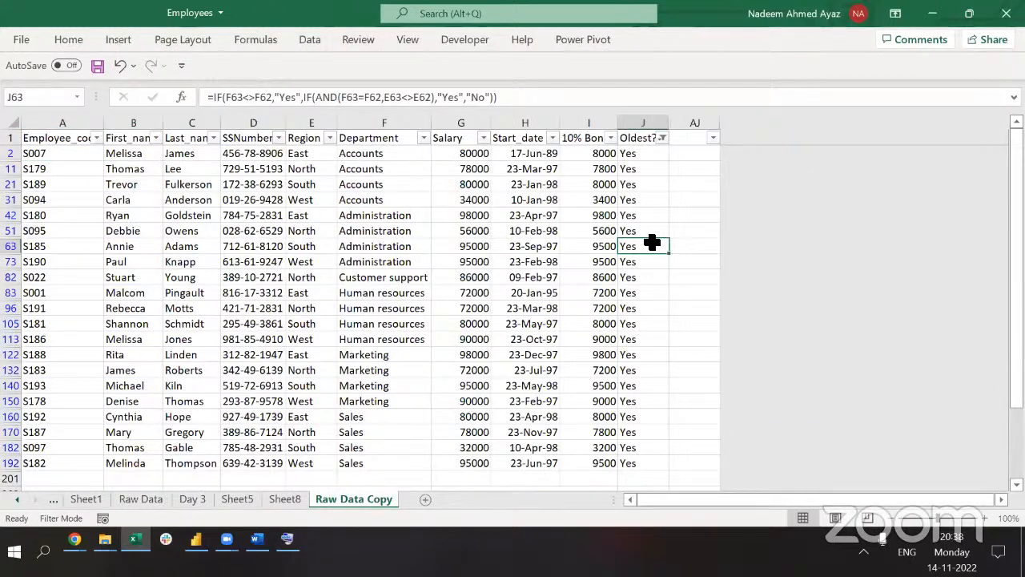
key("Up")
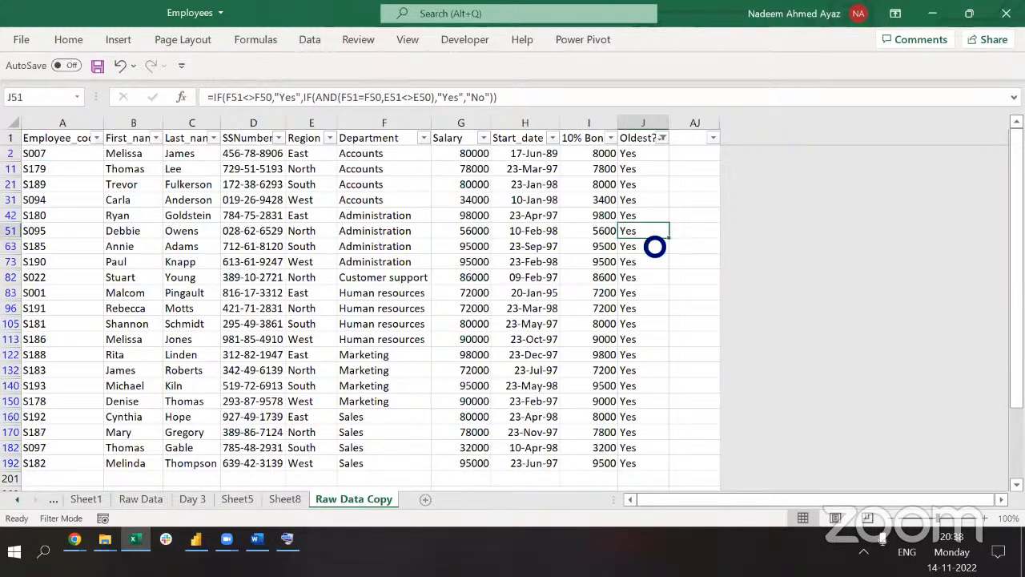
key("ctrl+shift+l")
key("ctrl+Up")
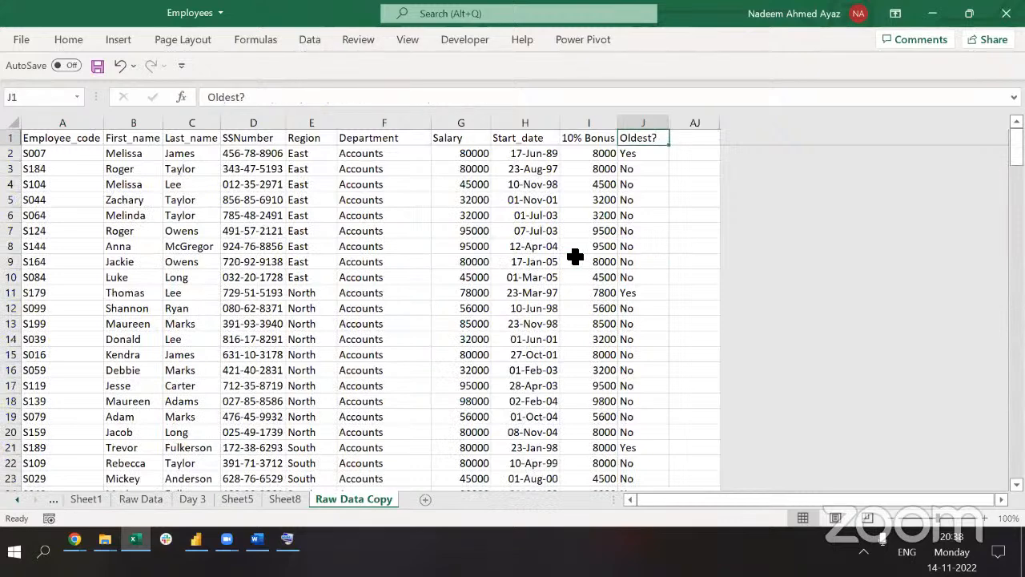
Compare the nested IF formulas in cells J2 and J3 of the Oldest? column.
left_click(642, 155)
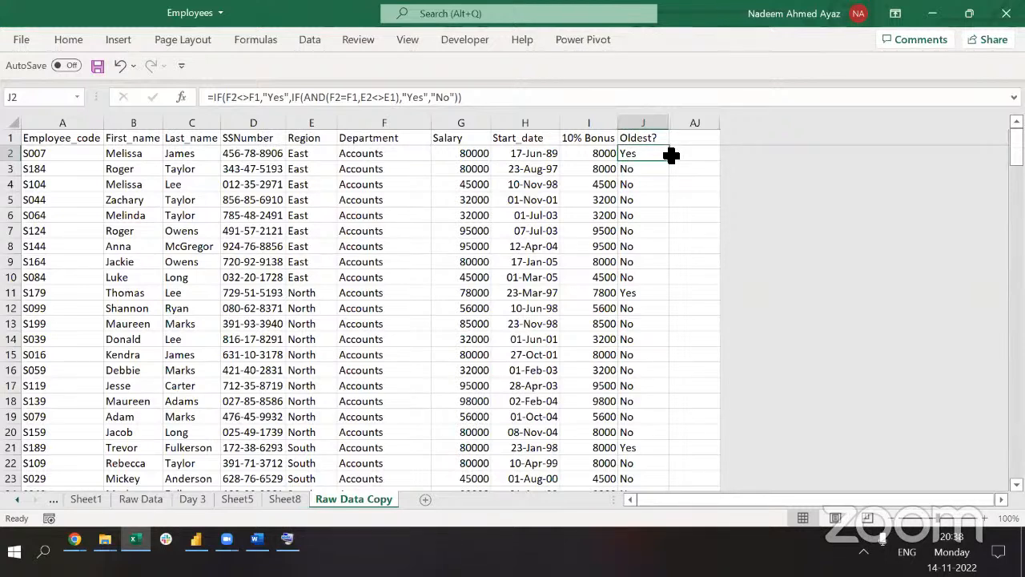
left_click(628, 169)
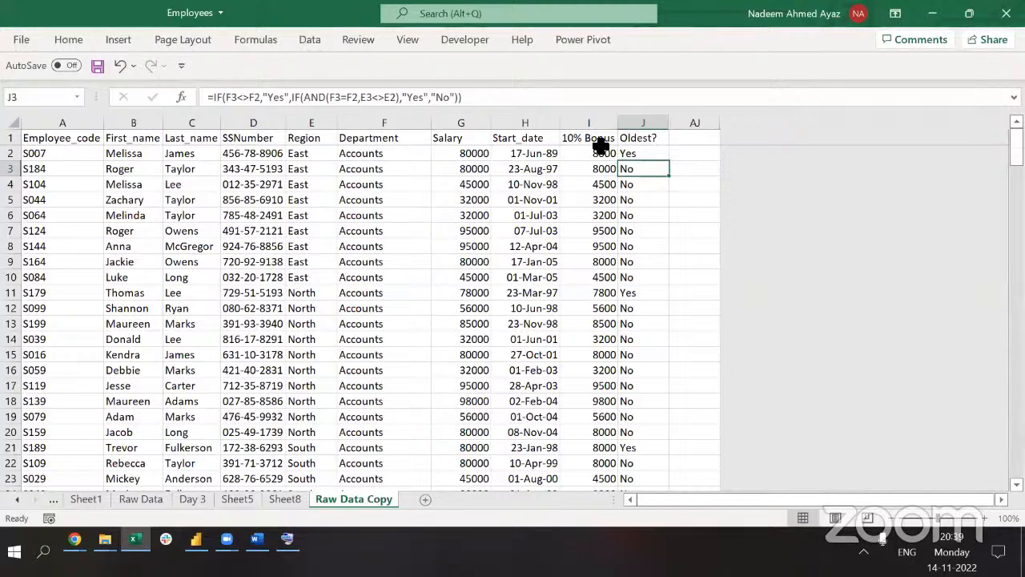
key("Up")
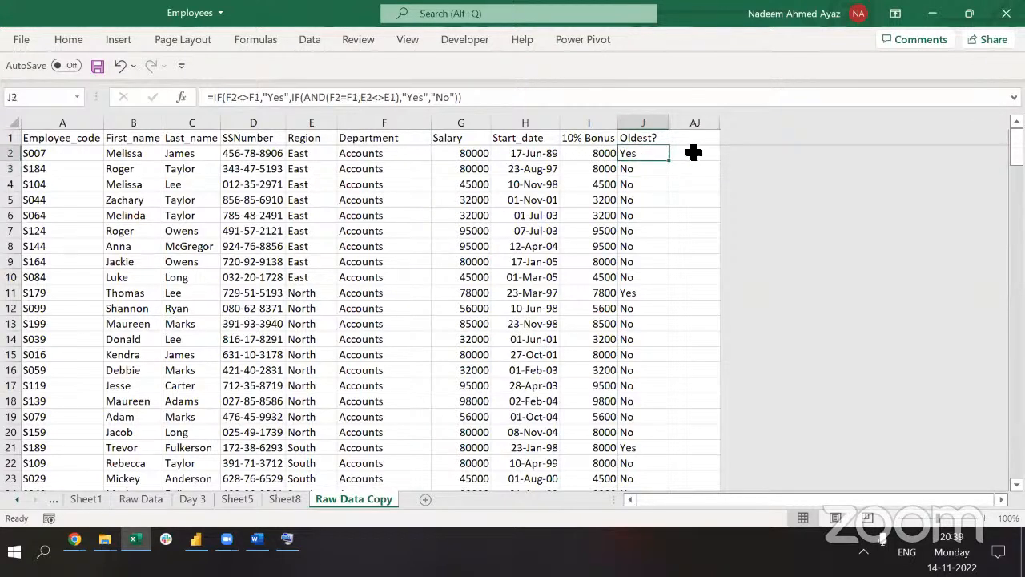
Enter the sample values 88000 in cell AJ2 and 80000 in cell AJ3 beside the employee table.
double_click(695, 155)
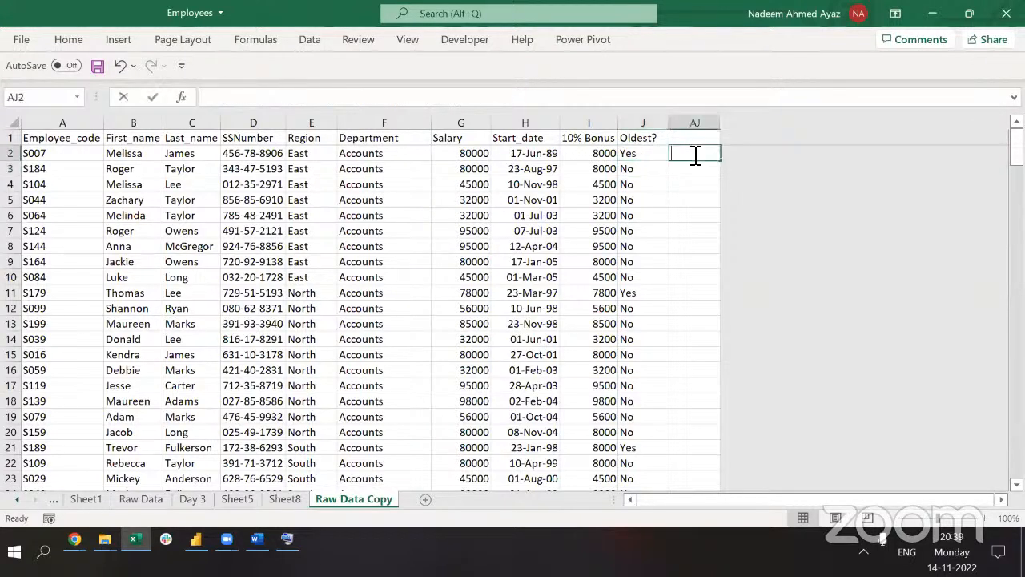
type("8800")
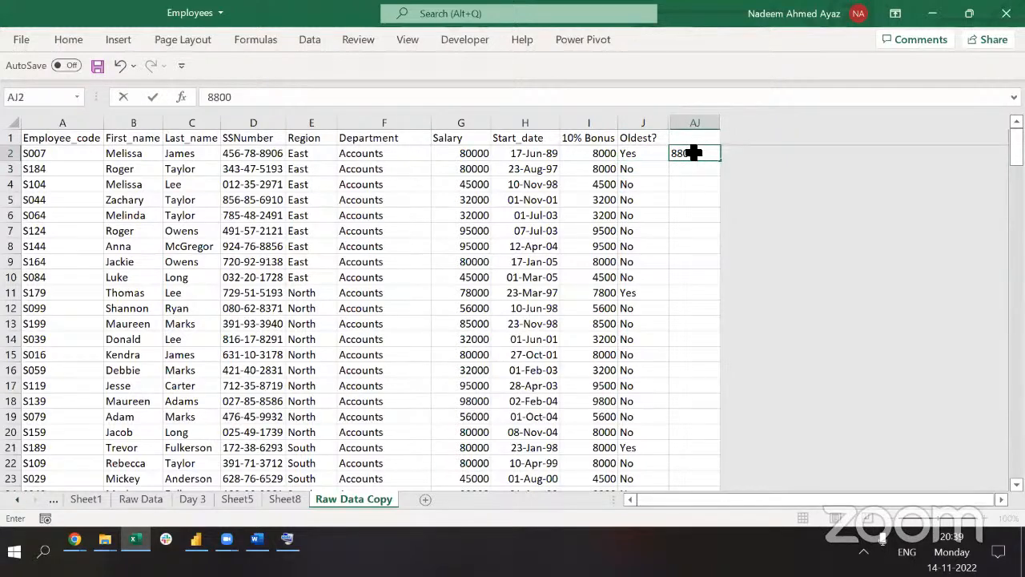
key("Return")
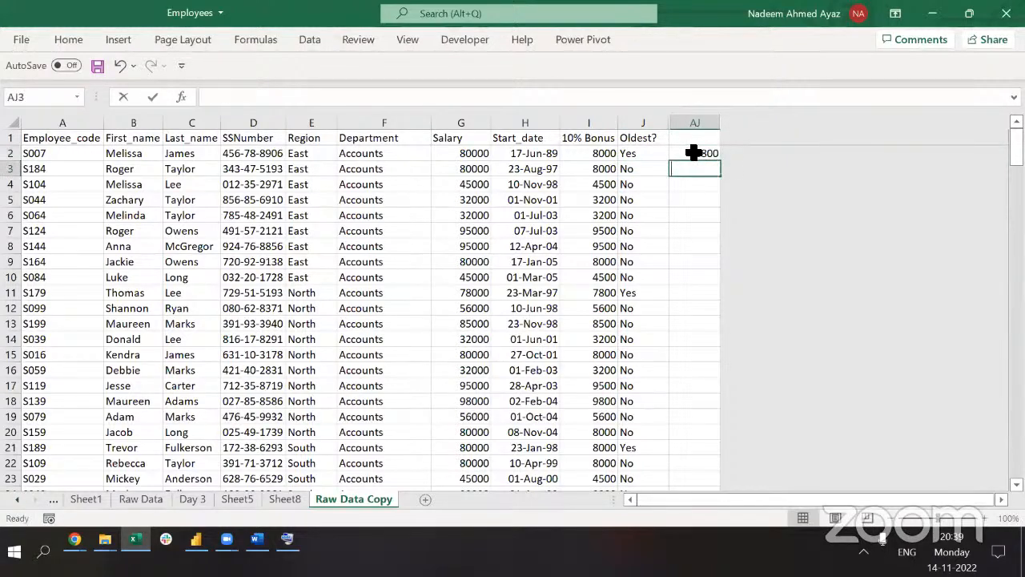
type("80000")
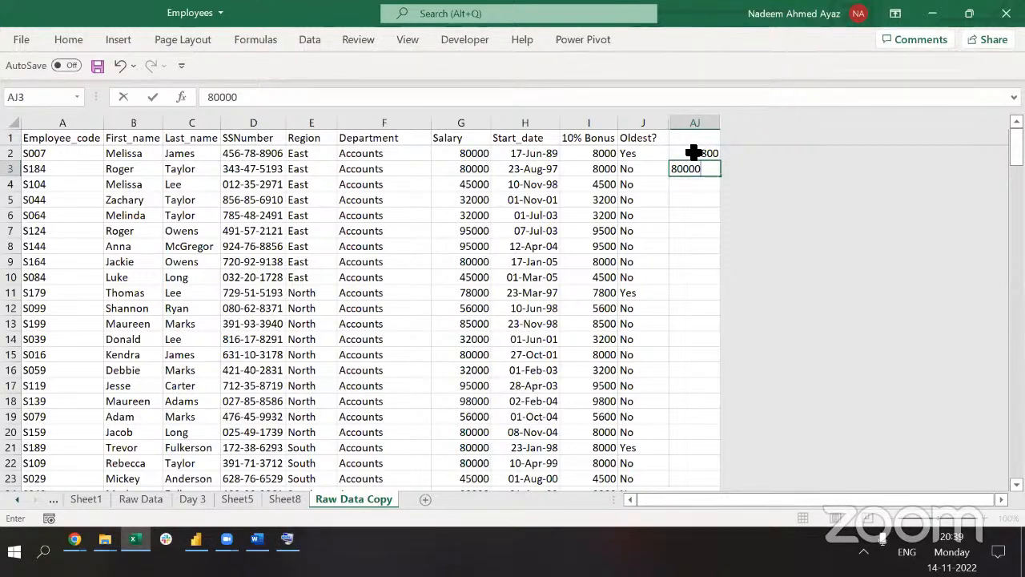
left_click(694, 152)
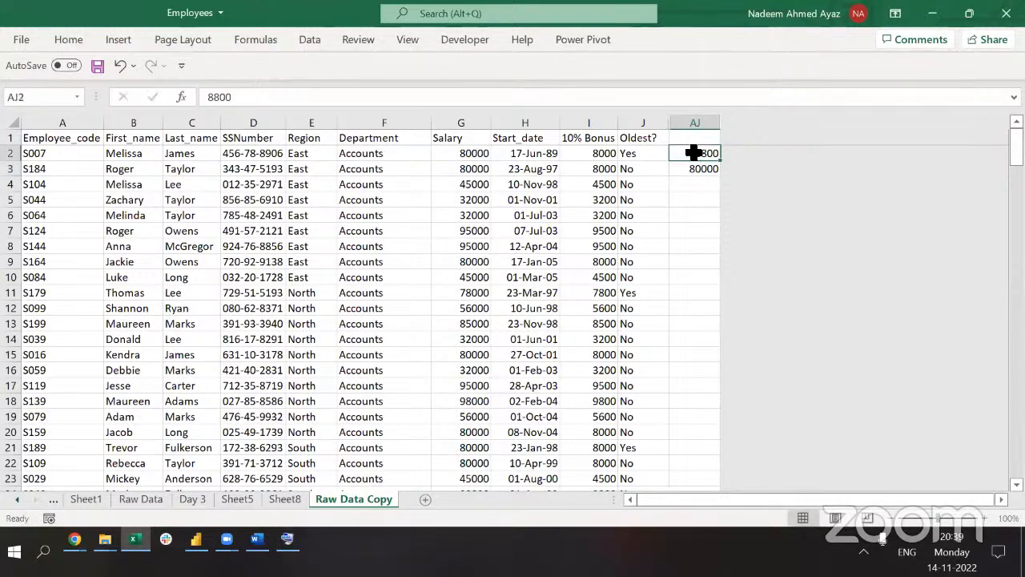
left_click(356, 98)
type("0")
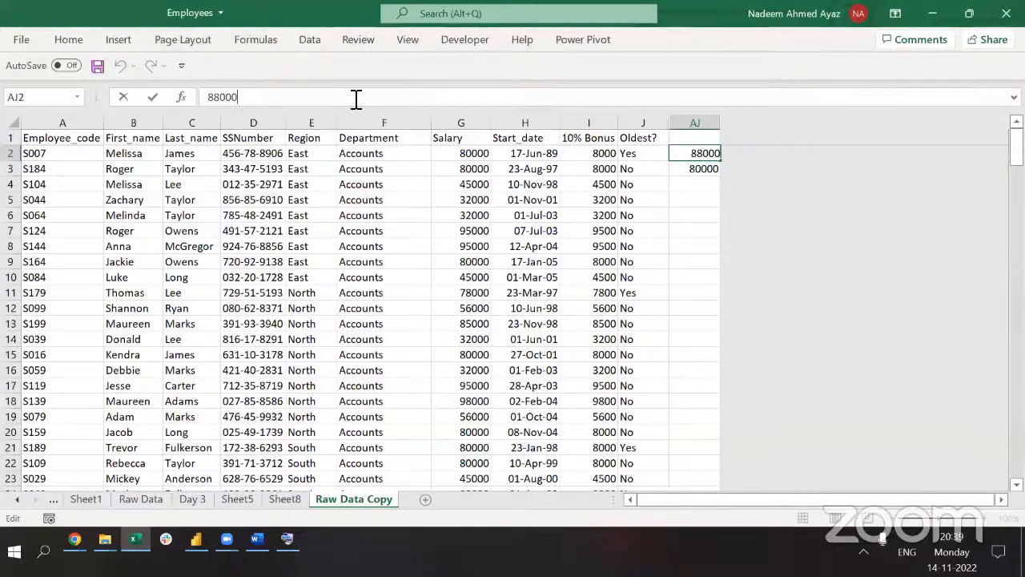
key("Return")
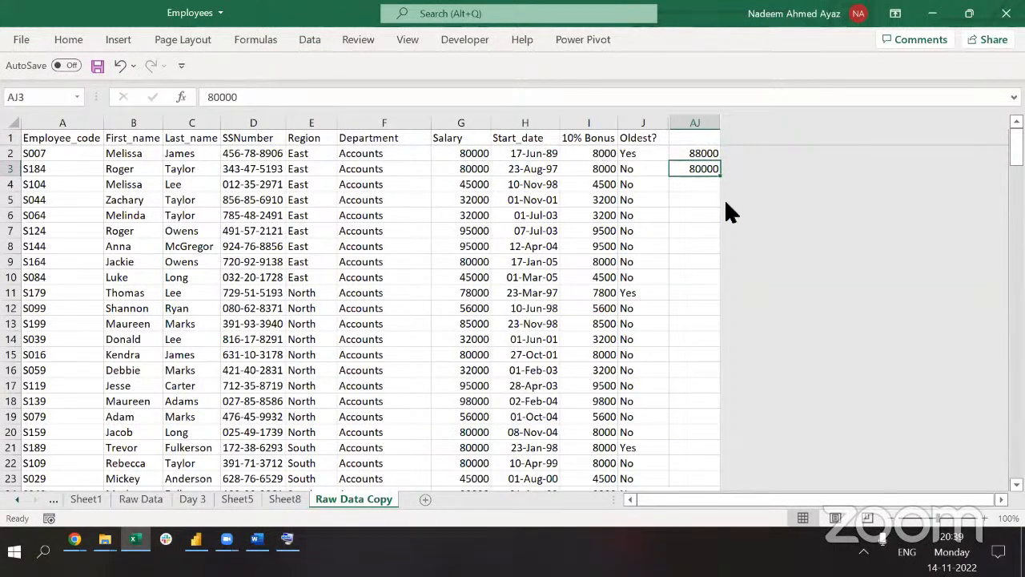
Clear the two sample values from cells AJ2 and AJ3.
key("Up")
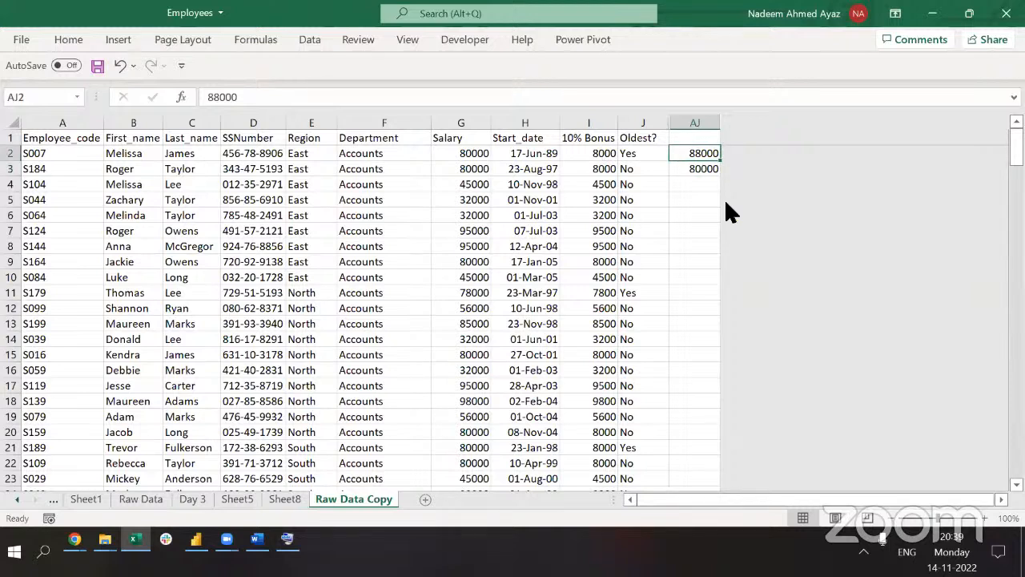
key("shift+Down")
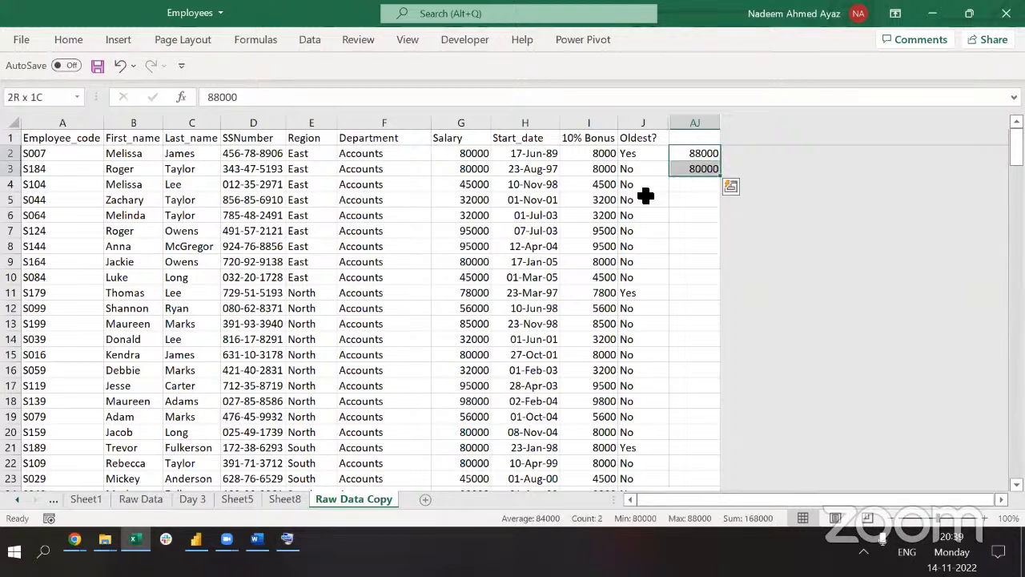
key("Delete")
Examine the nested IF formula in cell J2, the first entry under the Oldest? heading.
left_click(644, 144)
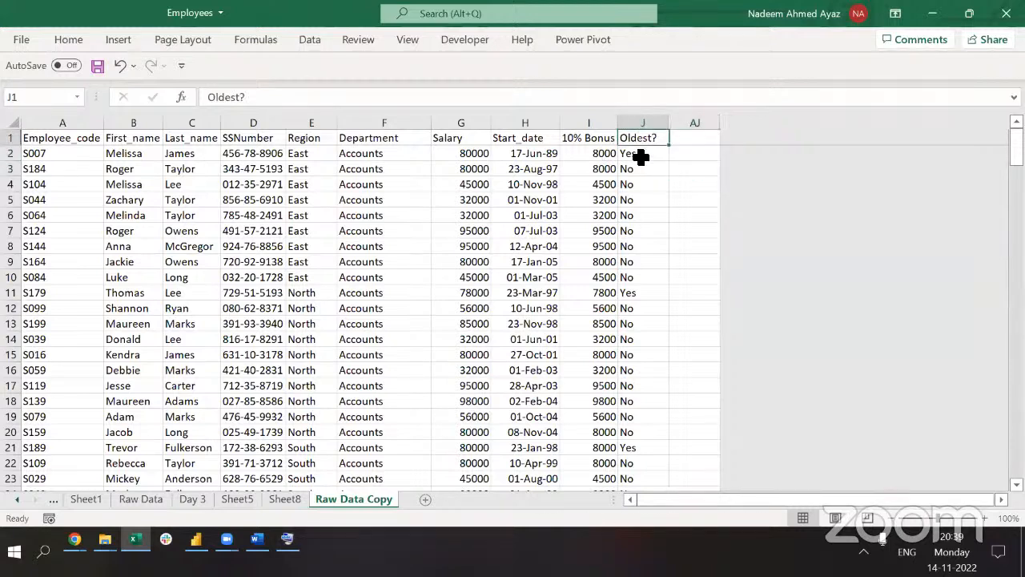
key("Down")
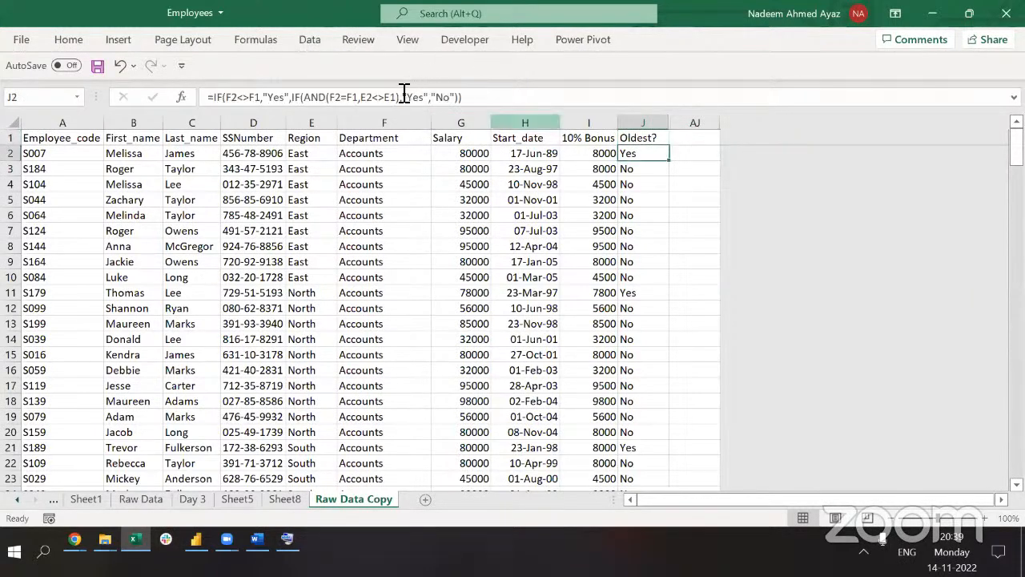
left_click(564, 525)
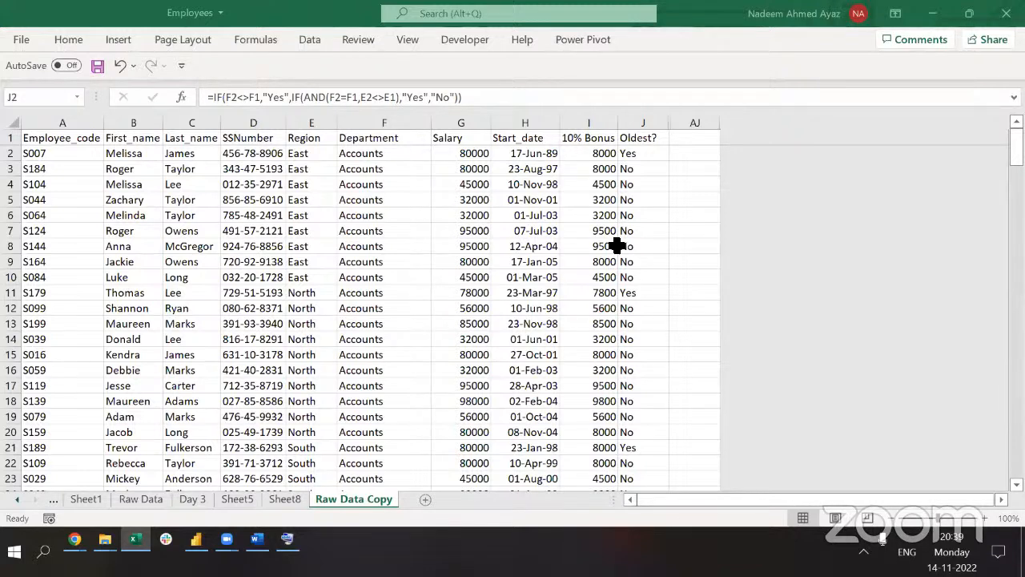
left_click(423, 59)
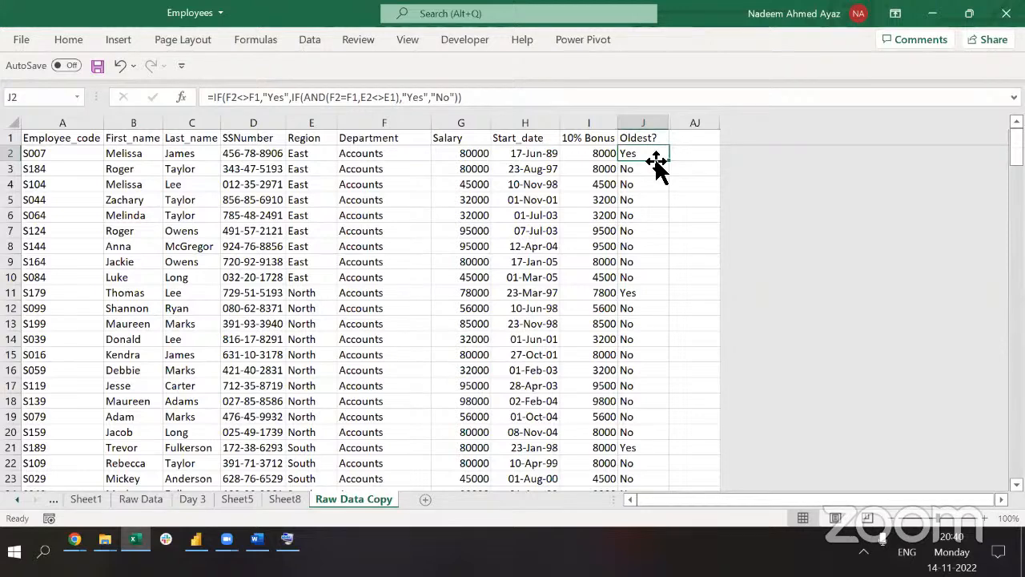
left_click_drag(655, 160, 634, 325)
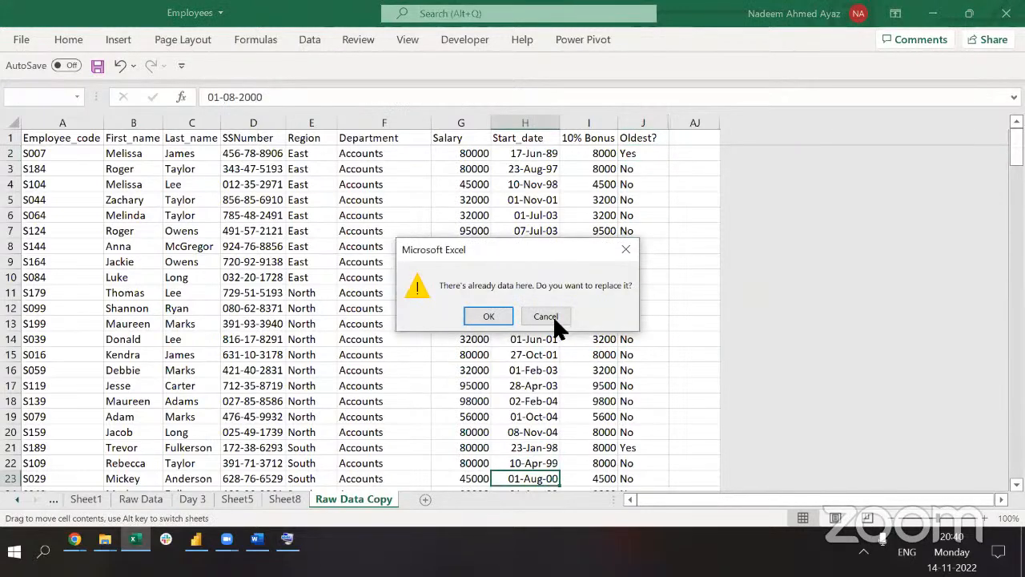
key("Escape")
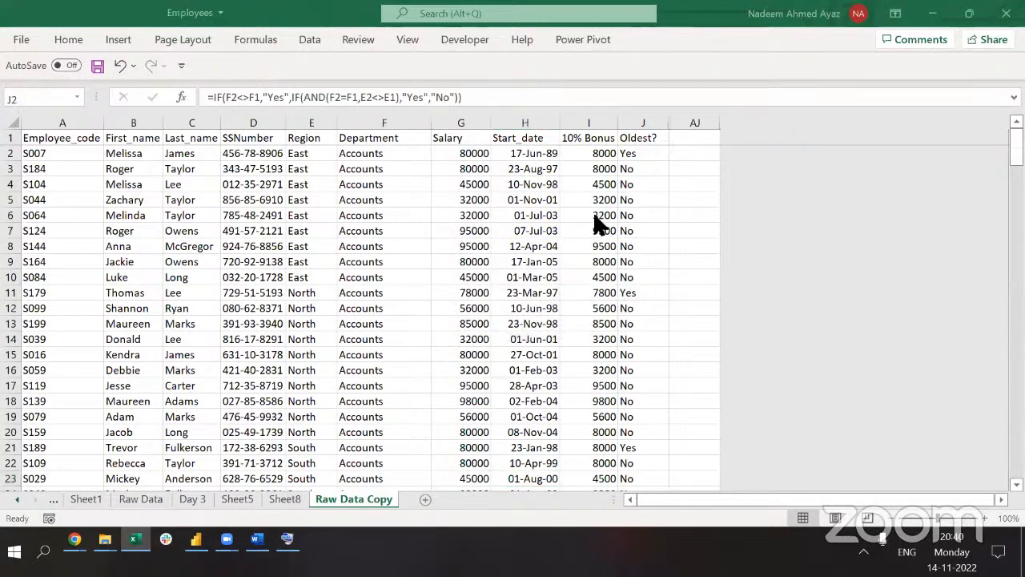
key("alt+Tab")
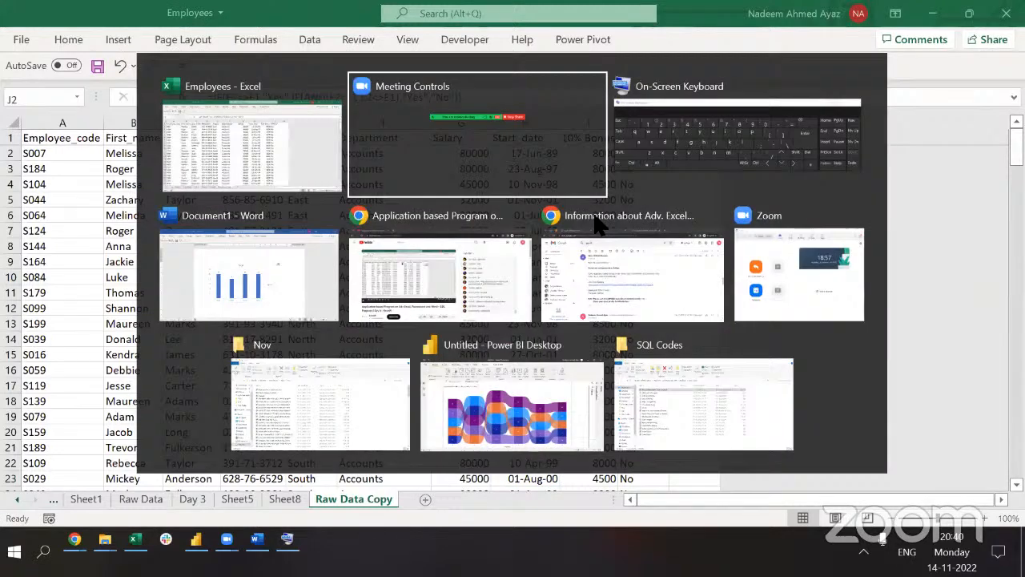
key("Escape")
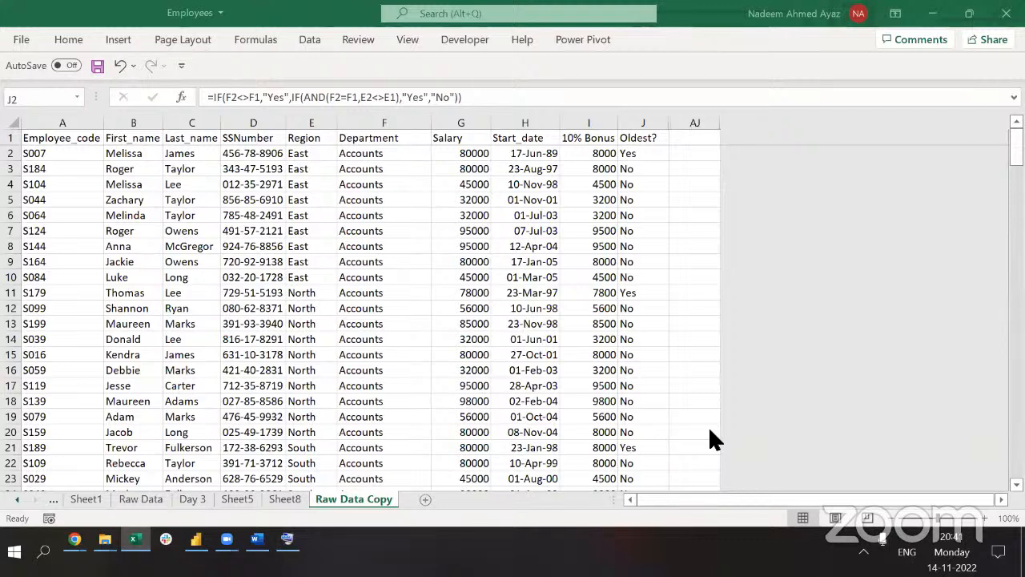
left_click(617, 292)
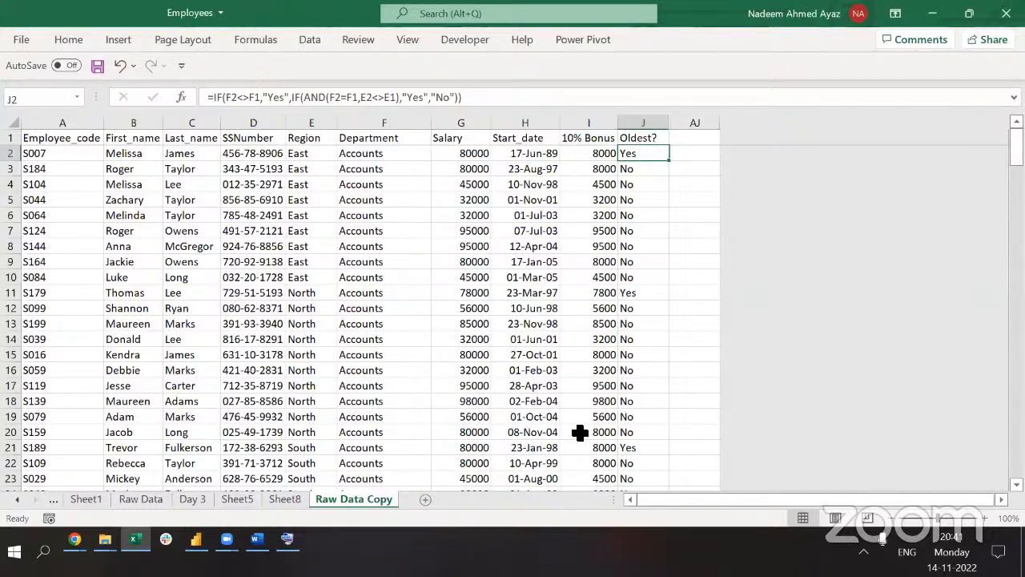
key("alt+Tab")
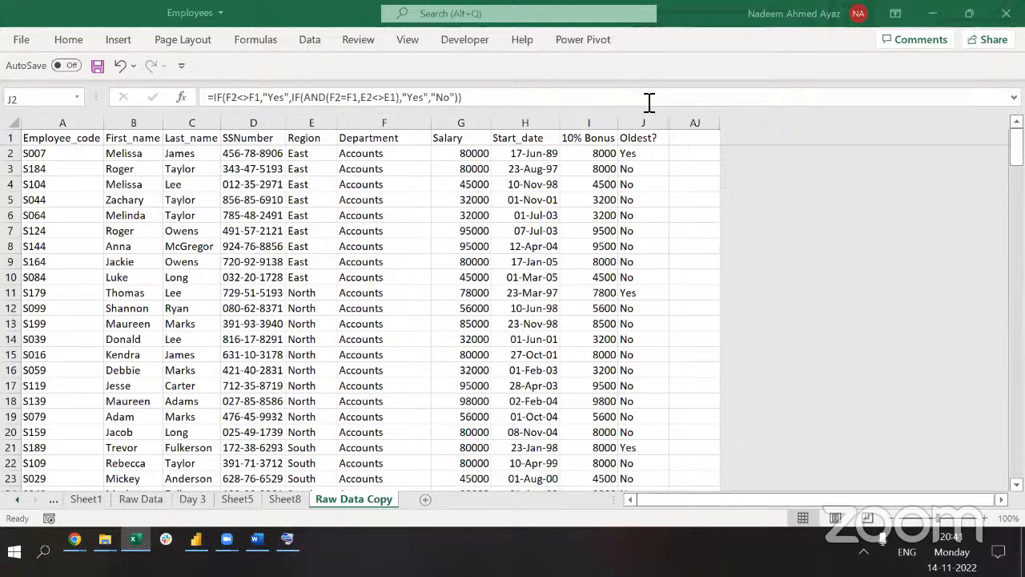
left_click(678, 205)
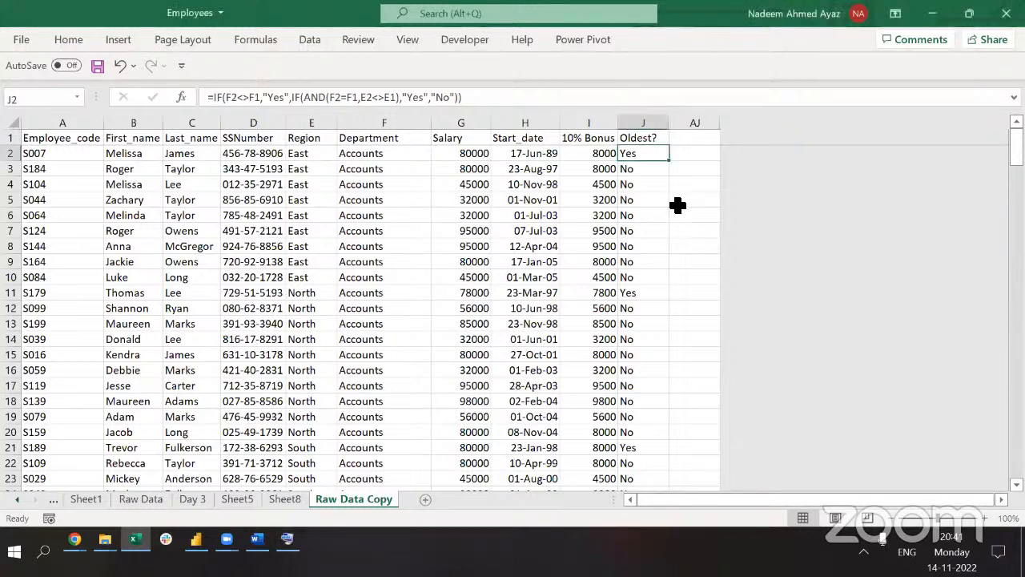
left_click(637, 514)
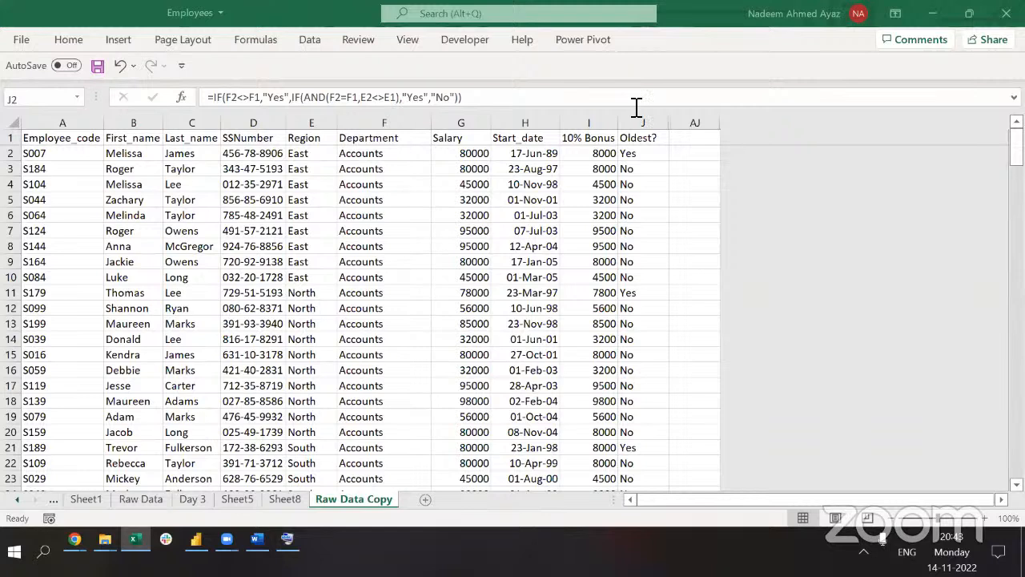
Examine the logical test and the "Yes" and "No" results in the nested IF formula of cell J2.
left_click(632, 167)
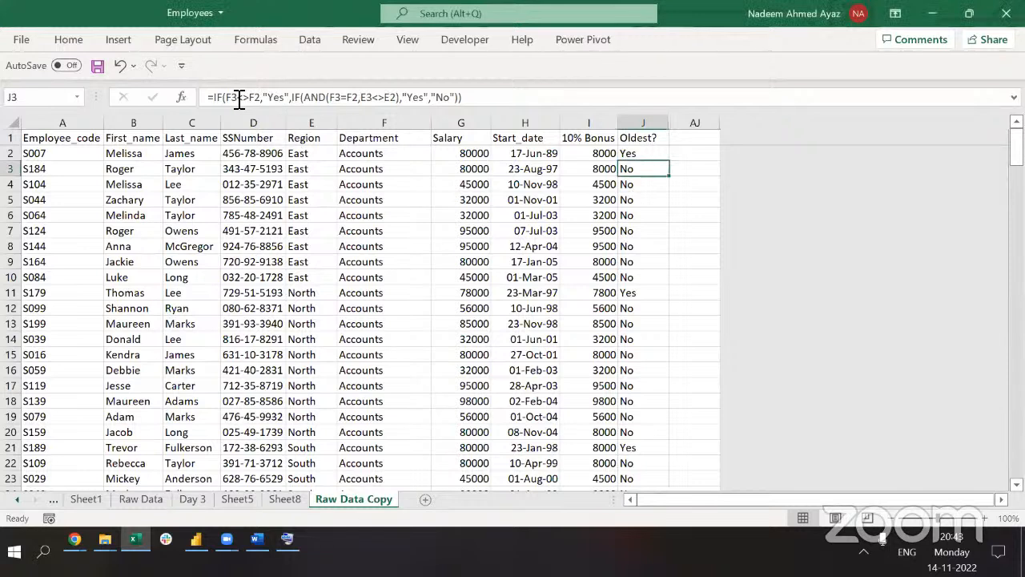
key("Up")
left_click_drag(226, 97, 259, 97)
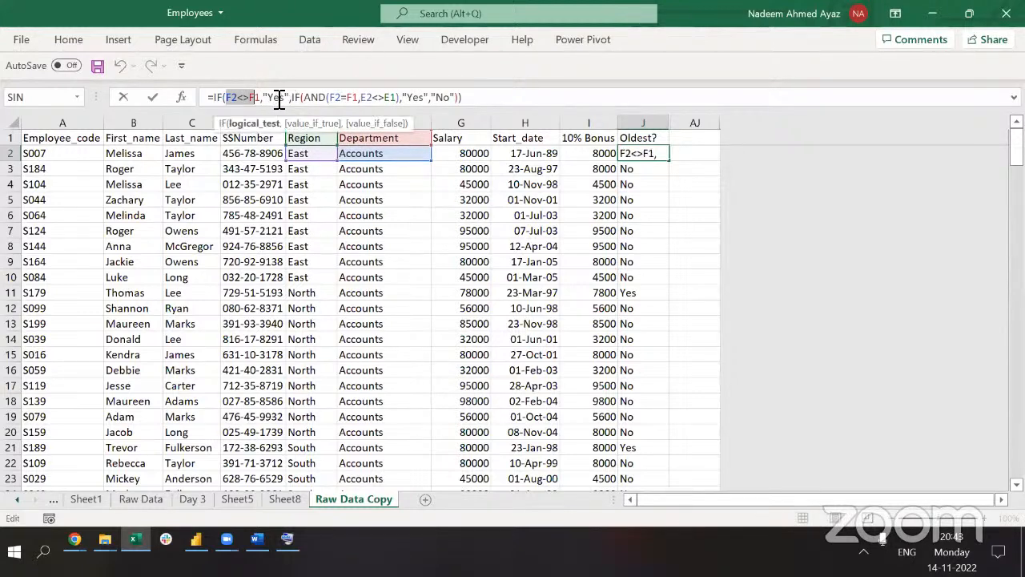
left_click(279, 97)
double_click(276, 97)
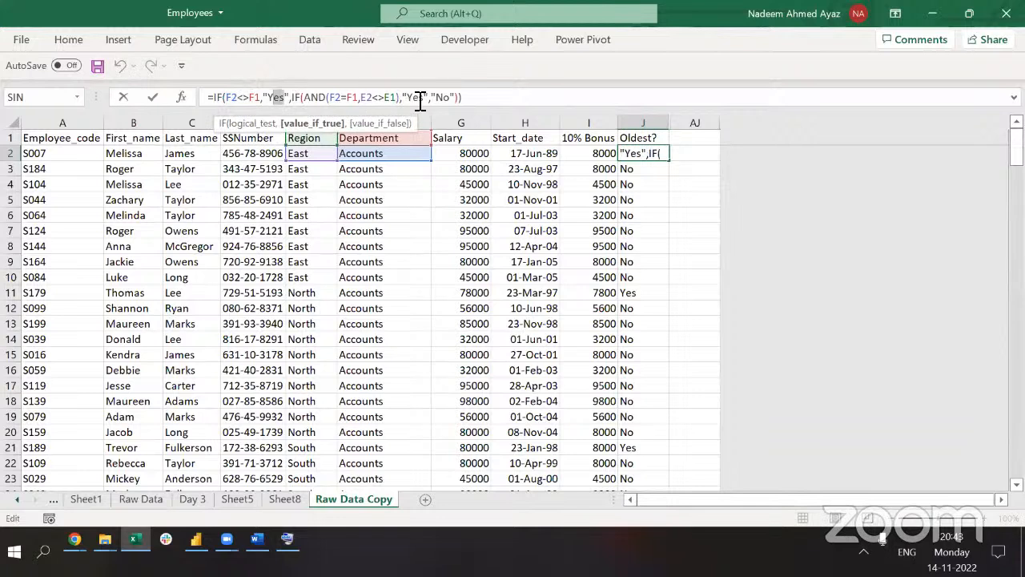
left_click(417, 97)
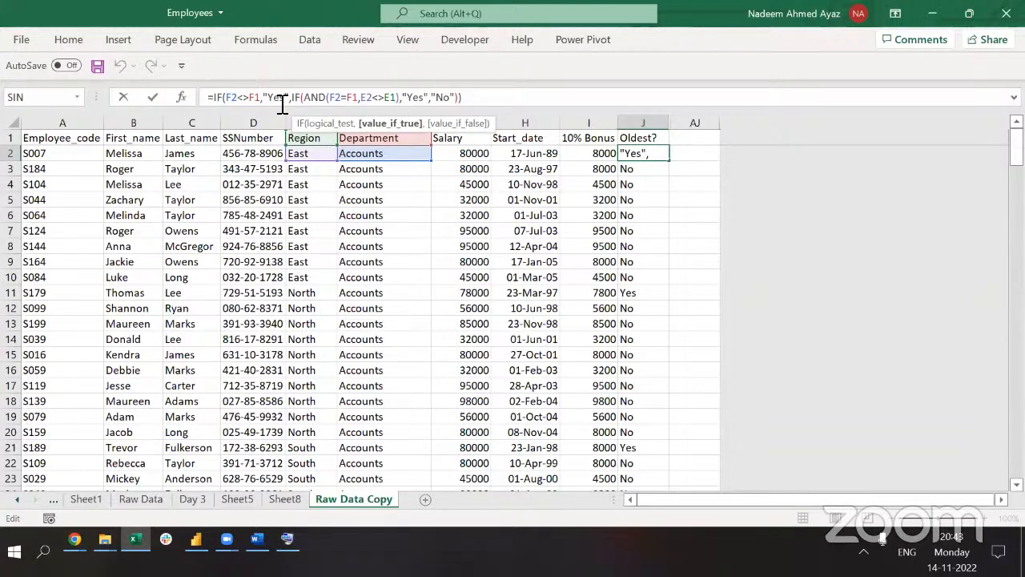
left_click(460, 96)
left_click(444, 99)
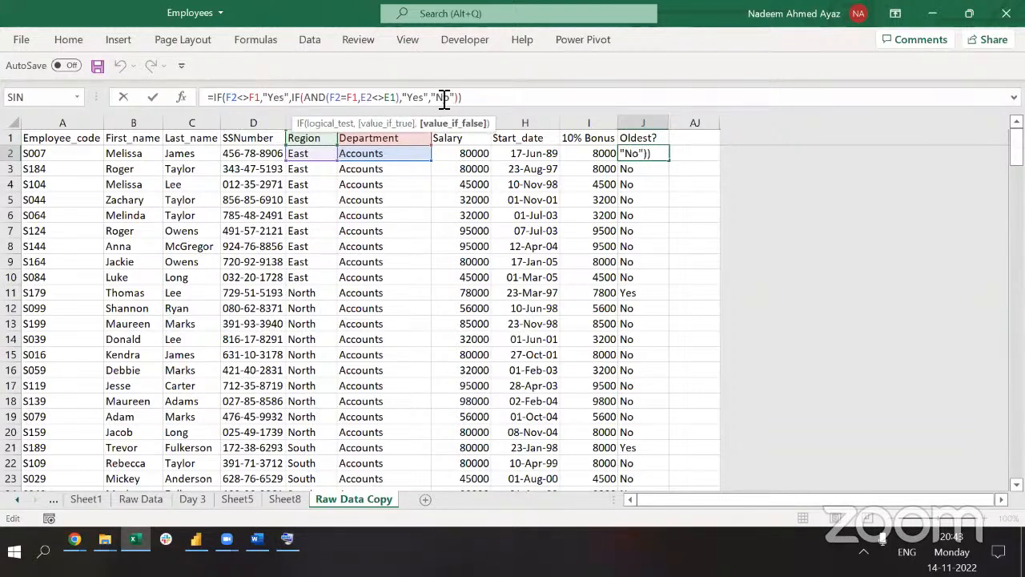
Replace the first "Yes" in the J2 formula with the salary plus the 10% bonus, G2+I2.
double_click(266, 96)
key("Delete")
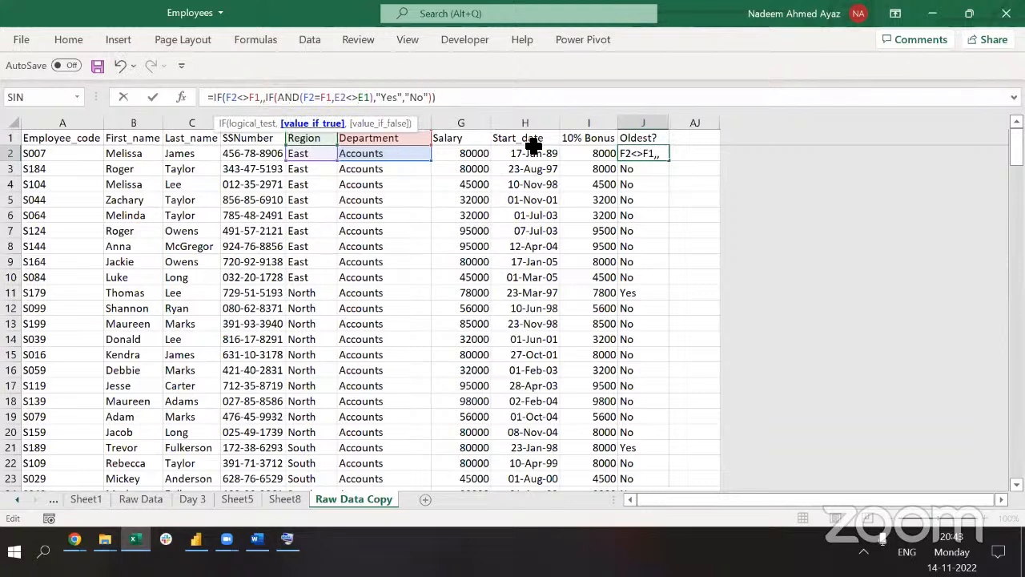
left_click(471, 156)
type("+")
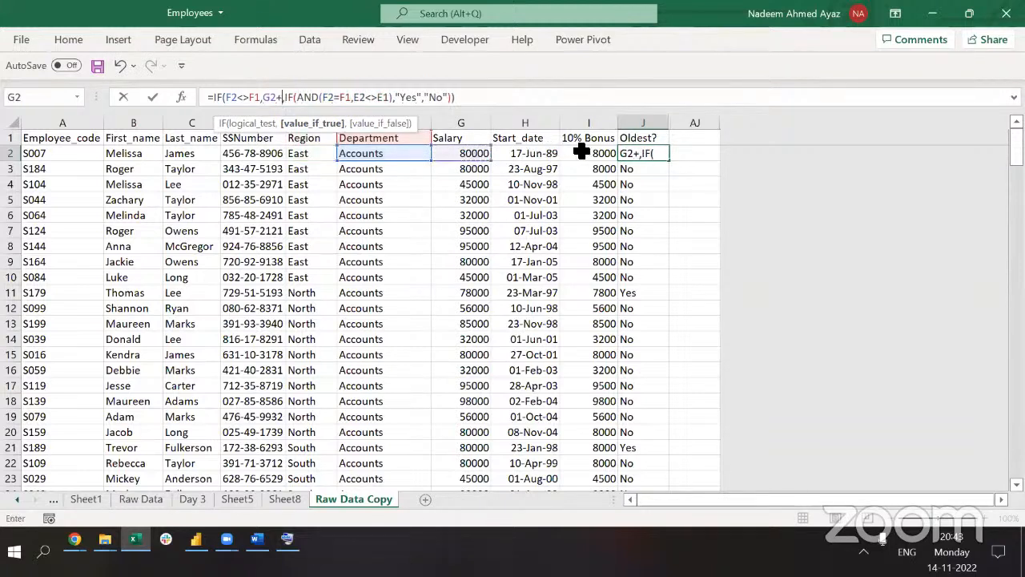
left_click(581, 153)
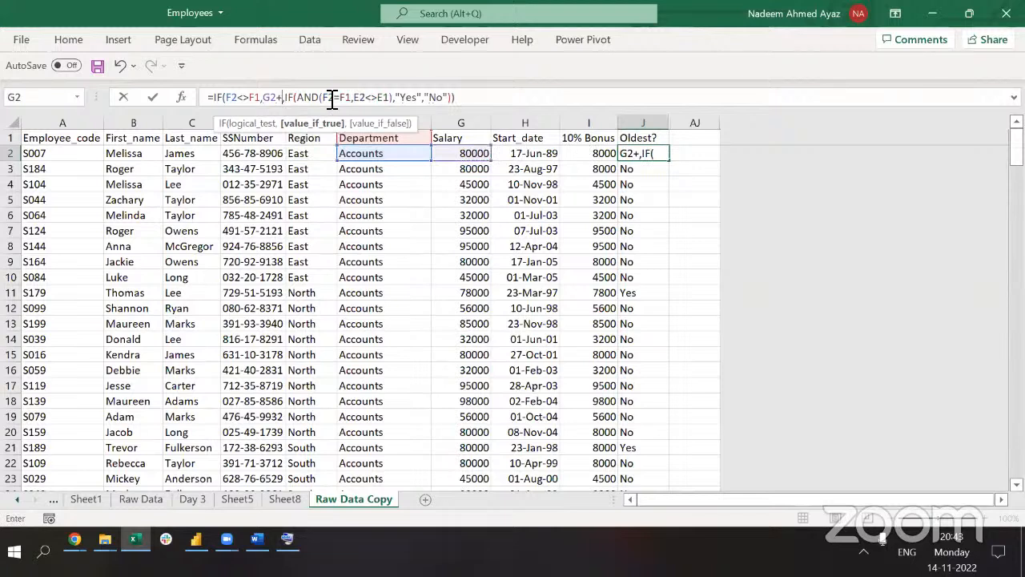
Replace the "Yes" result of the inner IF in the J2 formula with G2+I2.
left_click(430, 97)
key("BackSpace")
key("BackSpace")
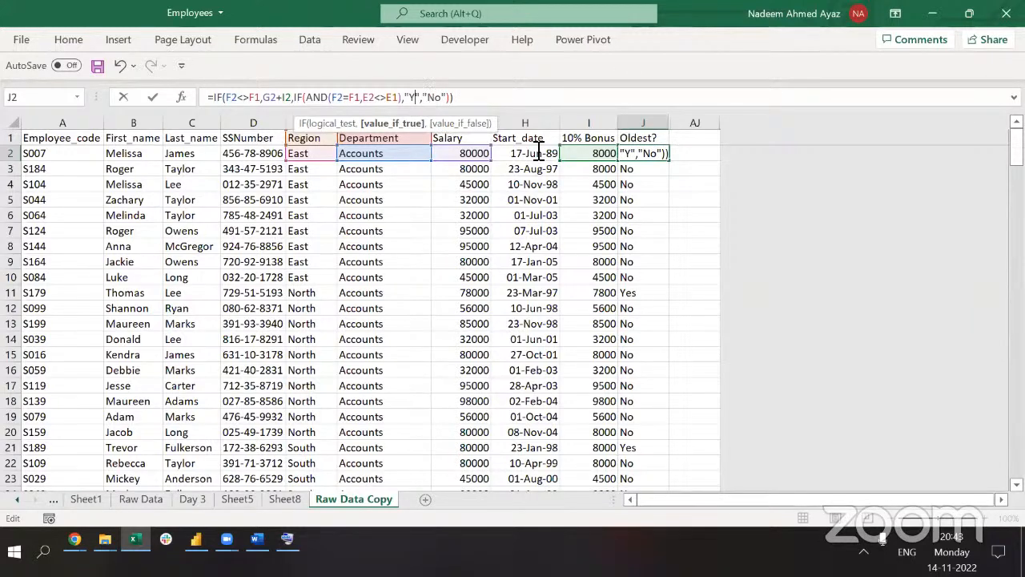
key("BackSpace")
key("BackSpace")
key("Delete")
left_click(472, 153)
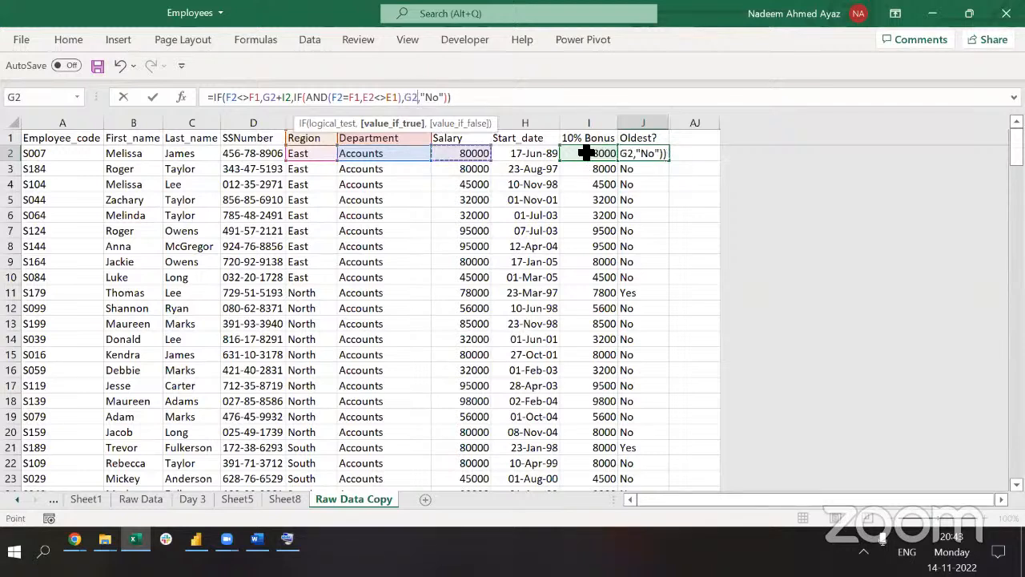
type("+")
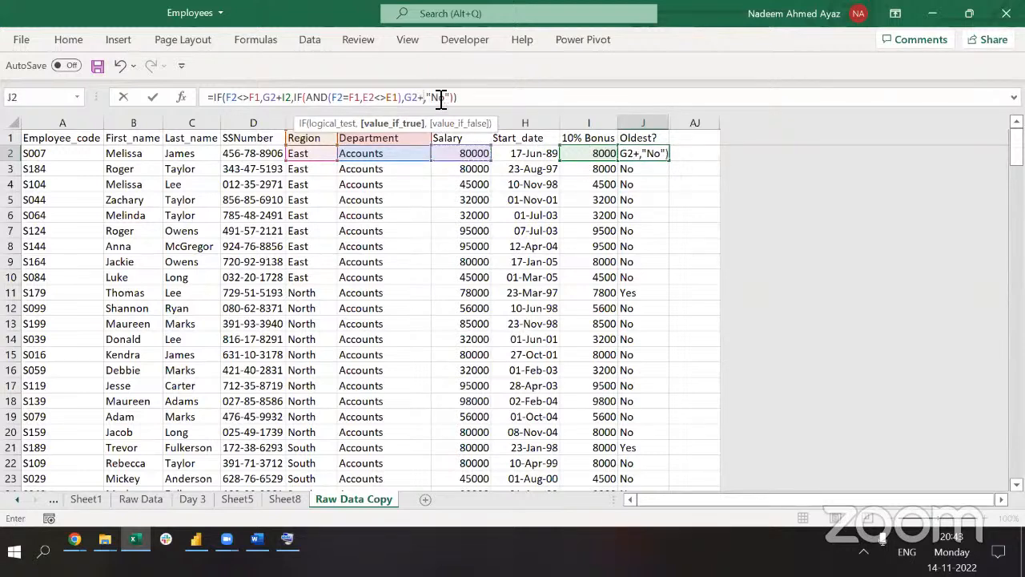
key("Left")
Replace "No" in the J2 formula with the plain salary G2 and commit the formula.
left_click(442, 97)
key("BackSpace")
key("Delete")
key("Delete")
key("Delete")
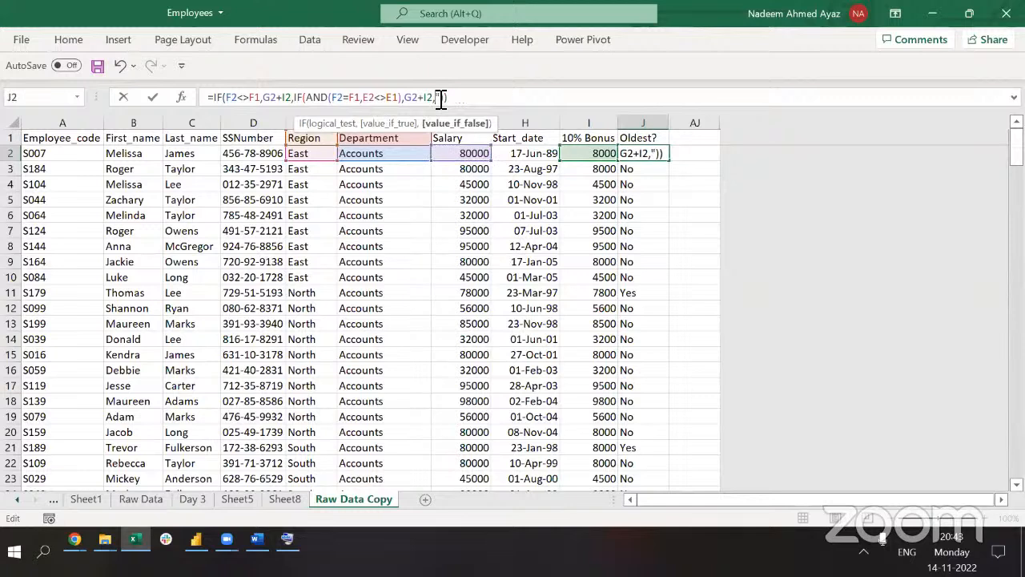
left_click(463, 158)
key("ctrl+Return")
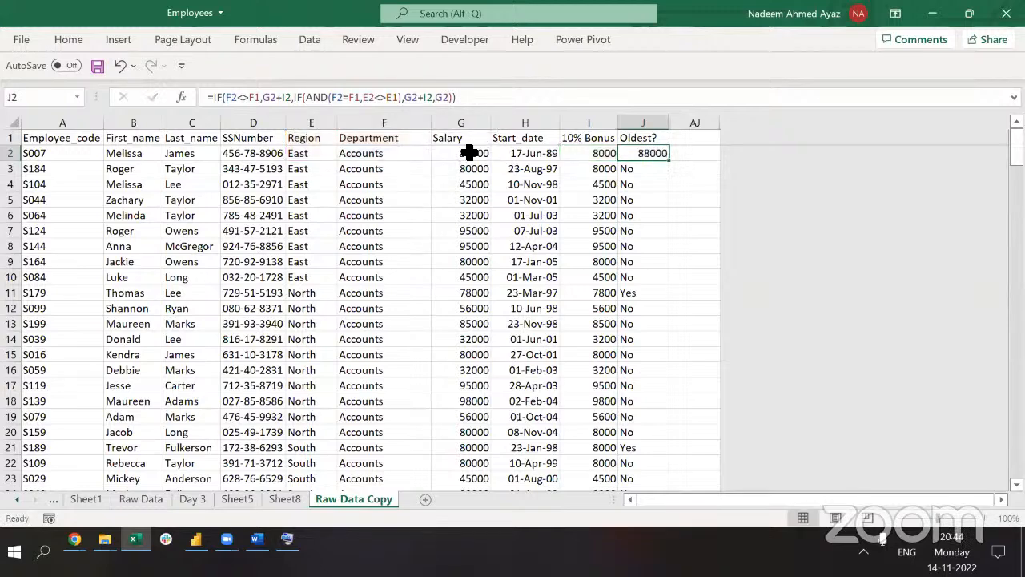
Copy the salary-plus-bonus formula from J2 down the whole Oldest? column.
key("ctrl+c")
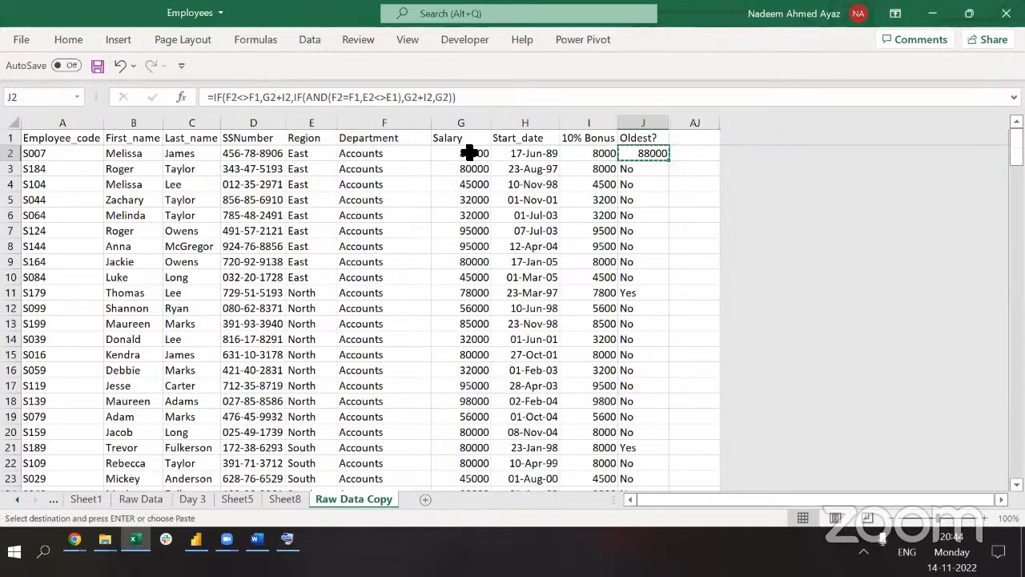
key("ctrl+shift+Down")
key("ctrl+v")
key("ctrl+shift+Up")
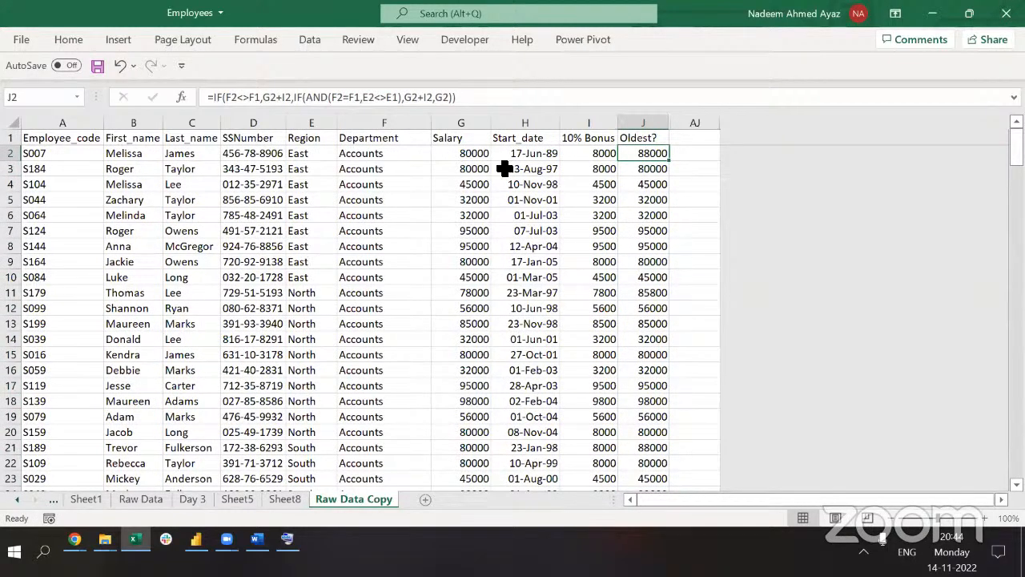
Examine the salary-plus-bonus formulas in J3 and J2 and the cells they refer to.
left_click(647, 170)
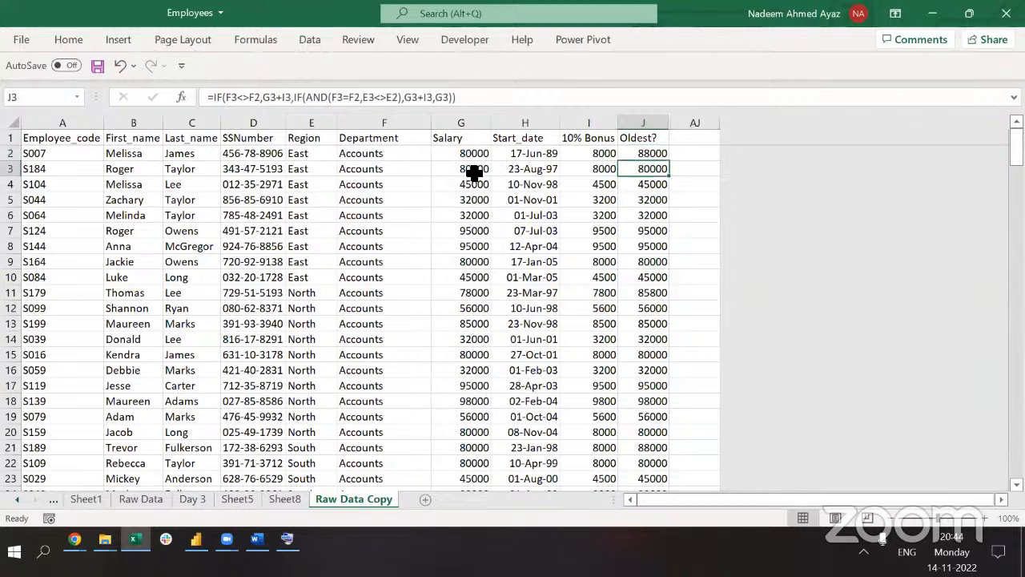
key("F2")
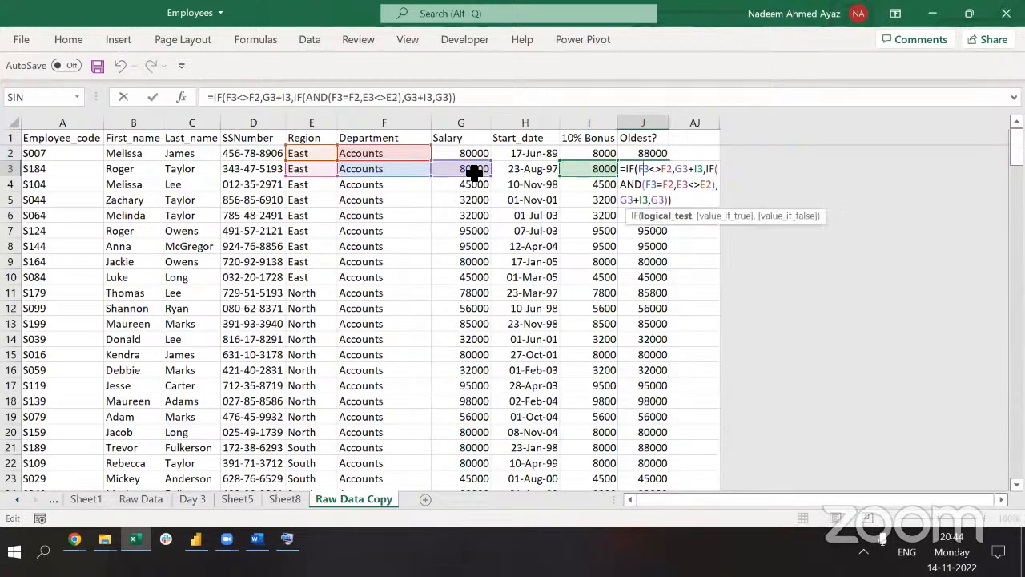
key("Escape")
key("Up")
key("Left")
key("Left")
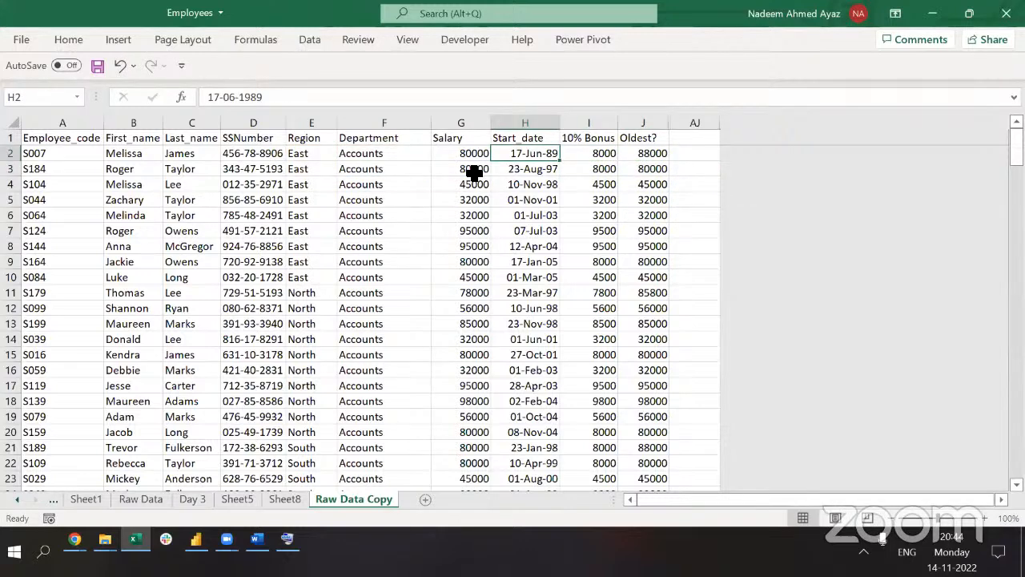
key("Right")
key("Right")
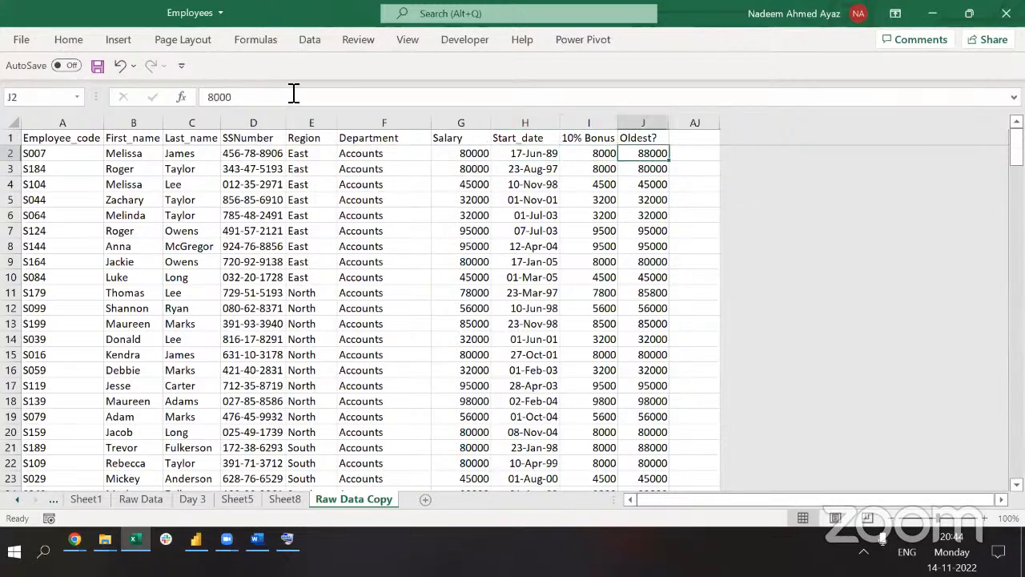
left_click(264, 96)
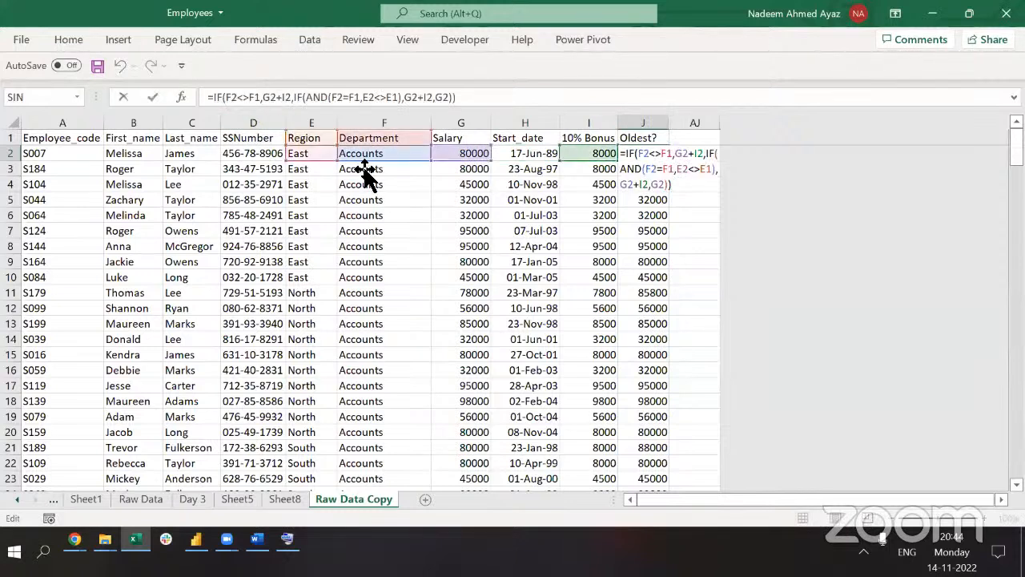
left_click(286, 100)
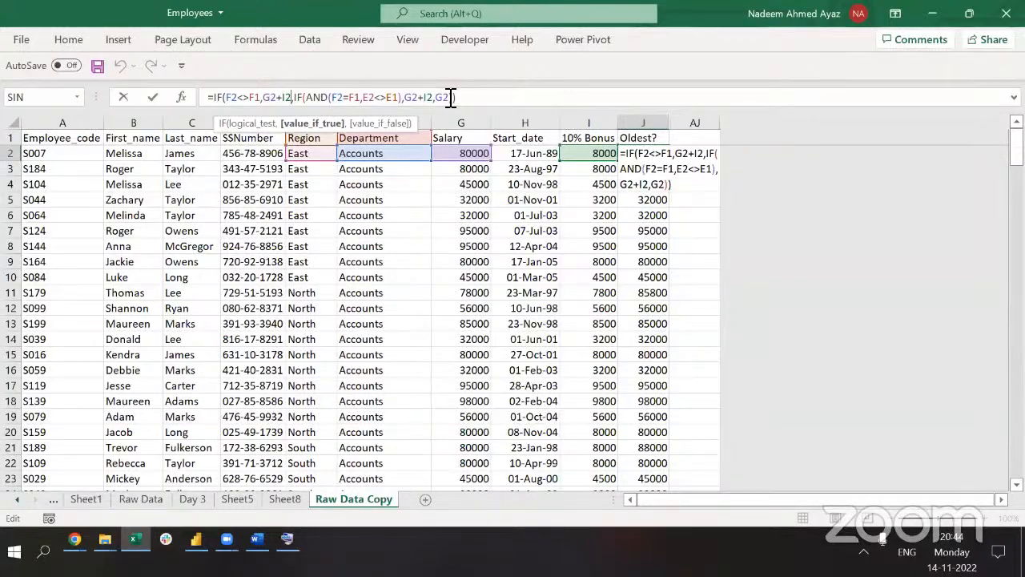
key("Return")
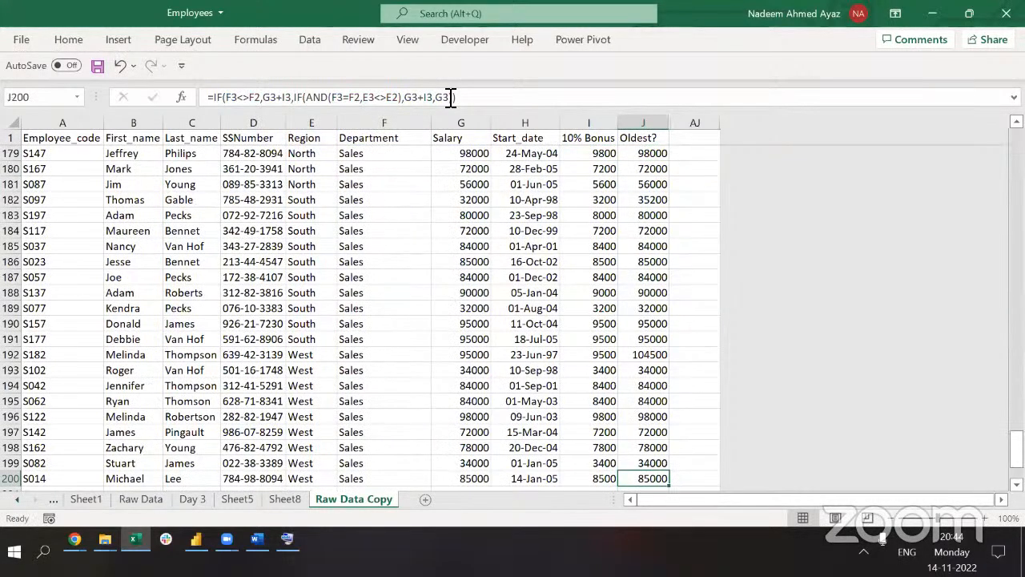
key("ctrl+Up")
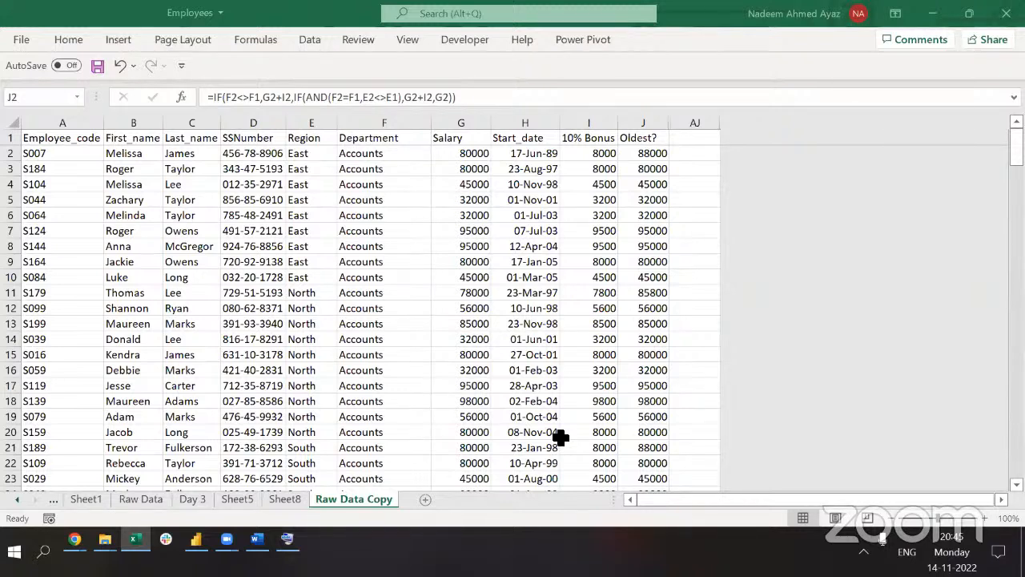
Undo the fill down the Oldest? column and the salary-plus-bonus edit of the J2 formula.
left_click(478, 93)
key("Escape")
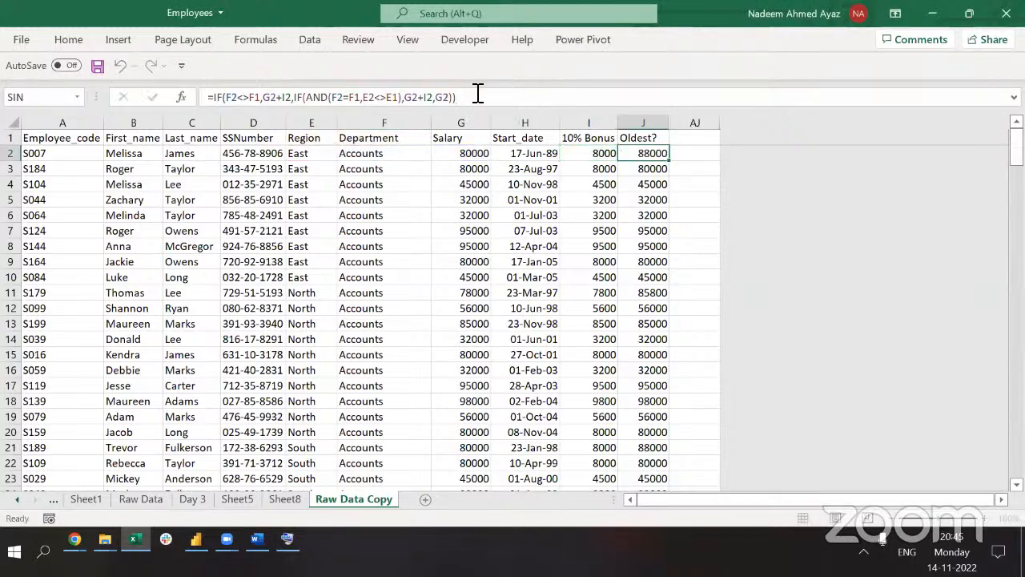
key("ctrl+z")
key("ctrl+z")
Examine the inner IF with its AND condition and "Yes" result in the J2 formula.
left_click(467, 100)
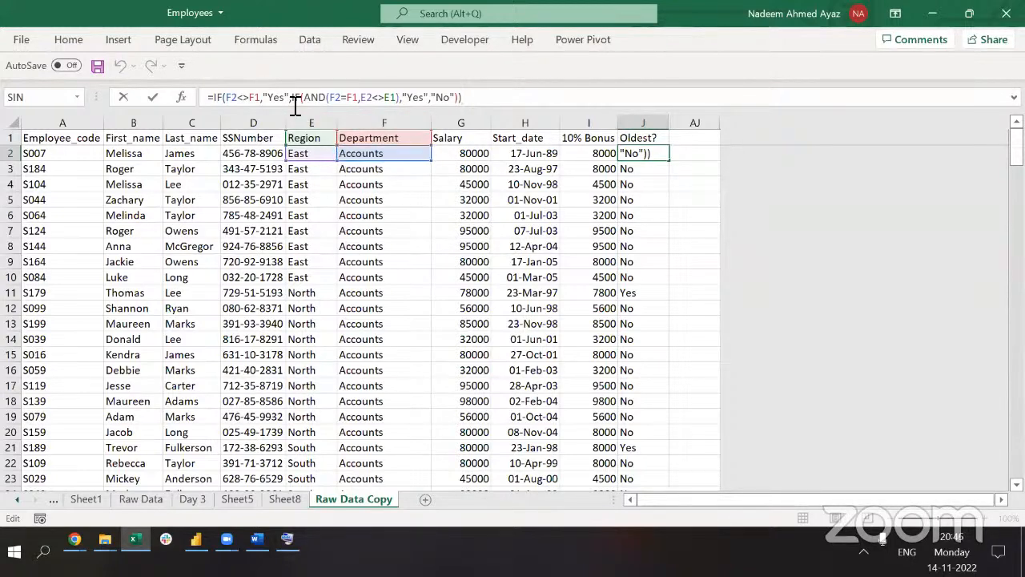
left_click_drag(293, 97, 403, 97)
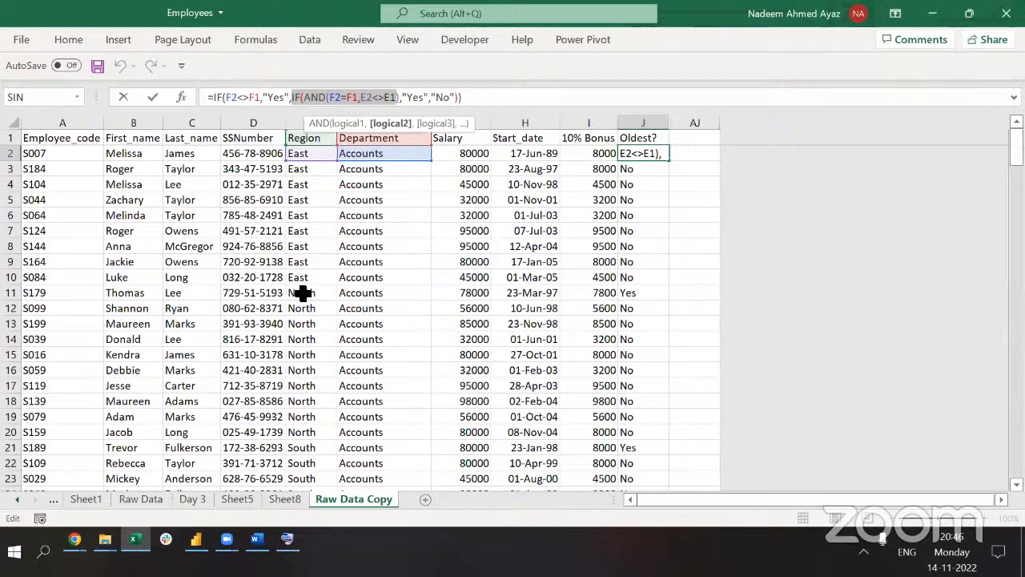
left_click(422, 96)
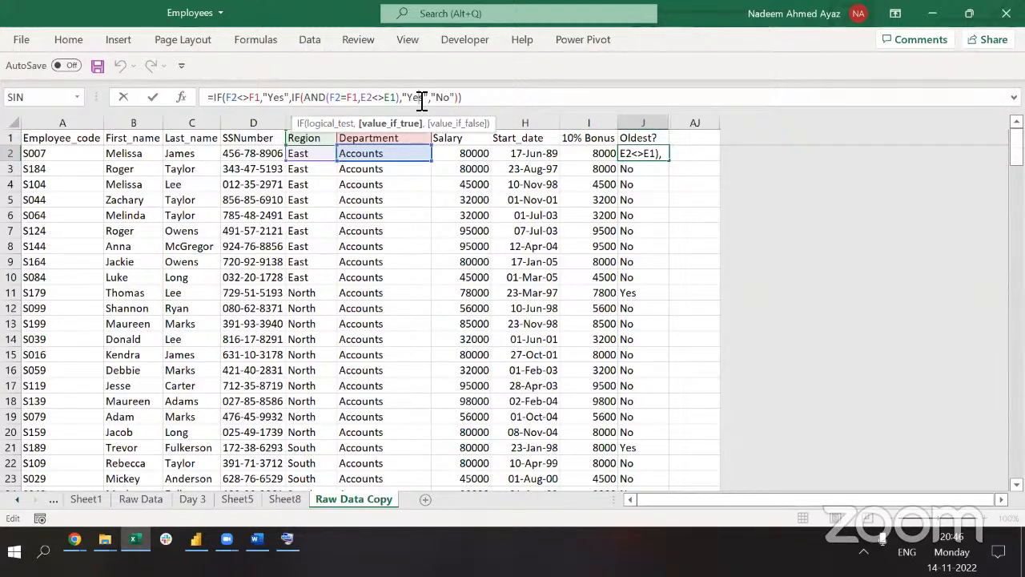
Change the outer IF's "Yes" result in the J2 formula to salary plus bonus, G2+I2.
left_click(294, 97)
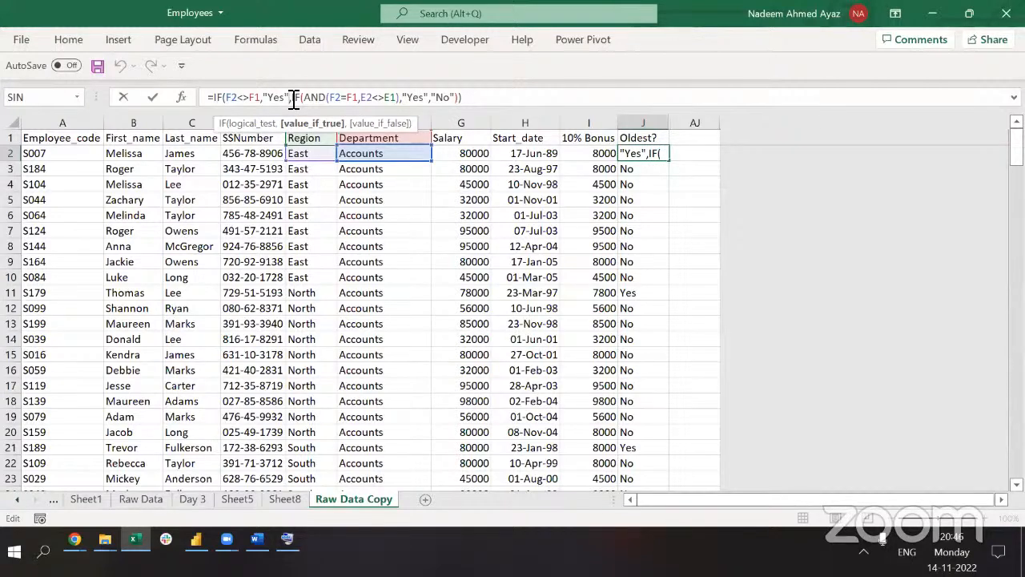
key("BackSpace")
key("BackSpace")
key("BackSpace")
key("BackSpace")
key("BackSpace")
key("BackSpace")
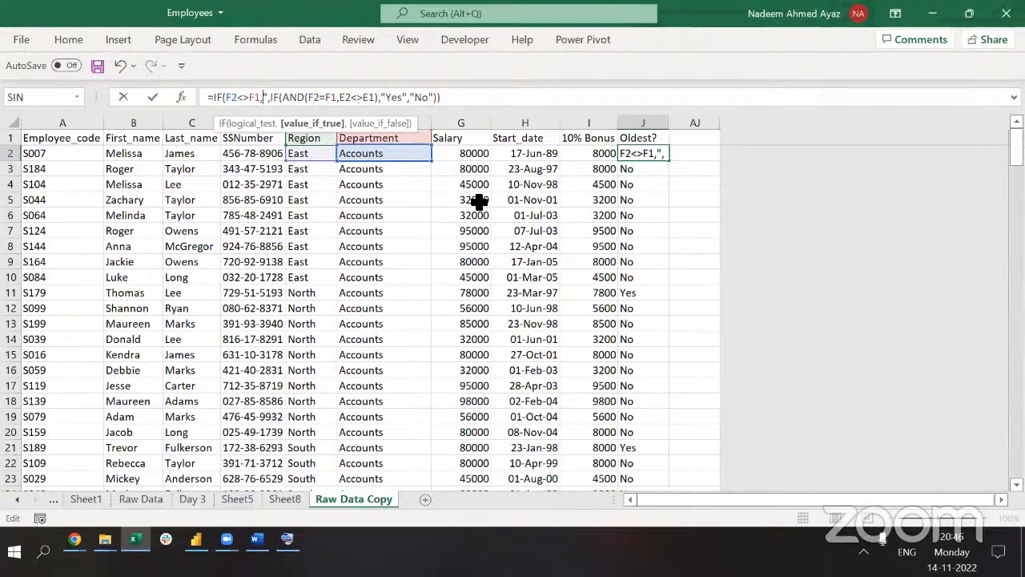
left_click(460, 153)
type("+")
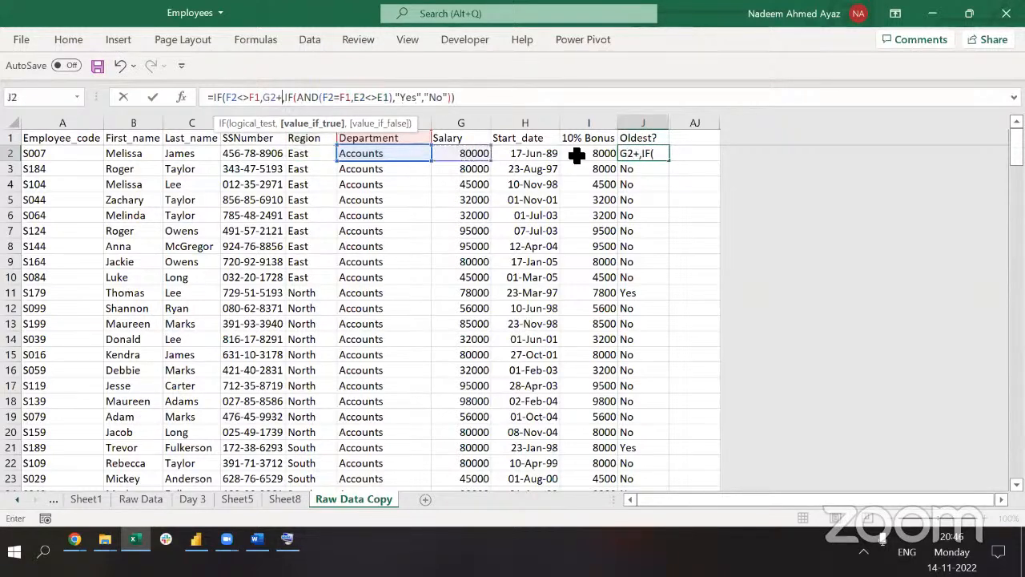
left_click(589, 153)
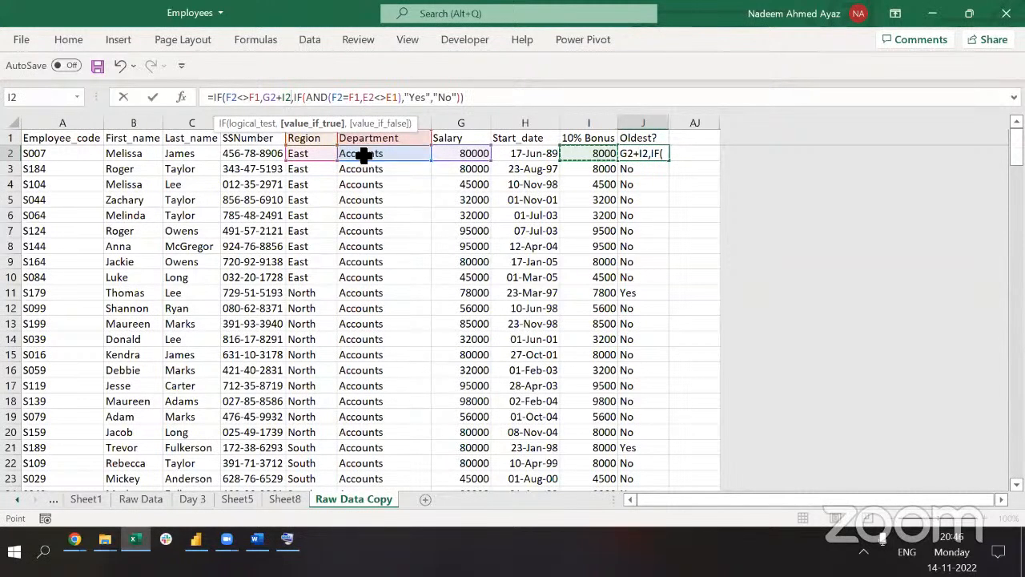
Replace the inner IF's "Yes" result in the J2 formula with salary plus bonus, G2+I2.
left_click(432, 99)
type("==")
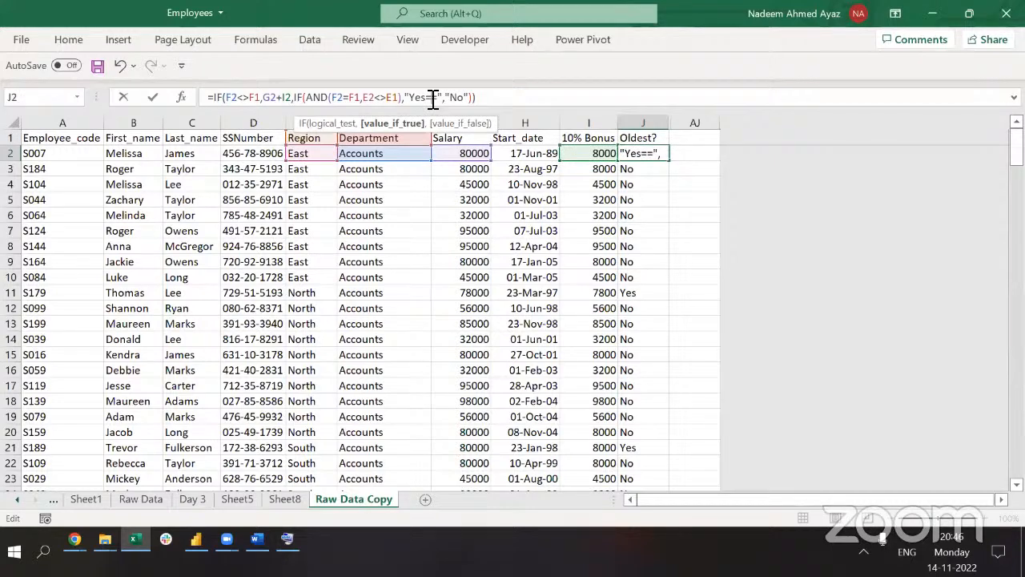
key("BackSpace")
key("BackSpace")
key("BackSpace")
key("BackSpace")
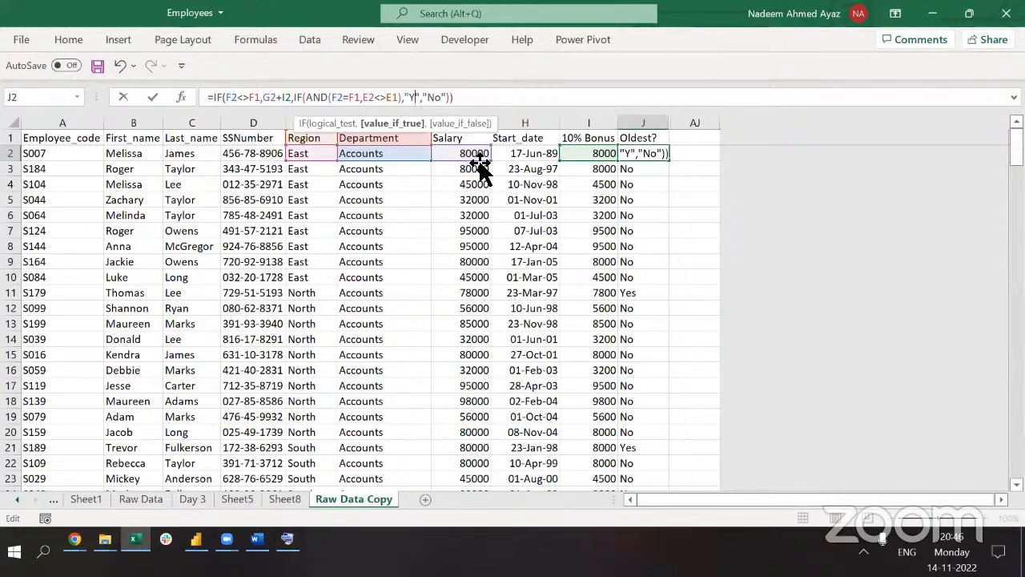
key("BackSpace")
key("BackSpace")
key("Delete")
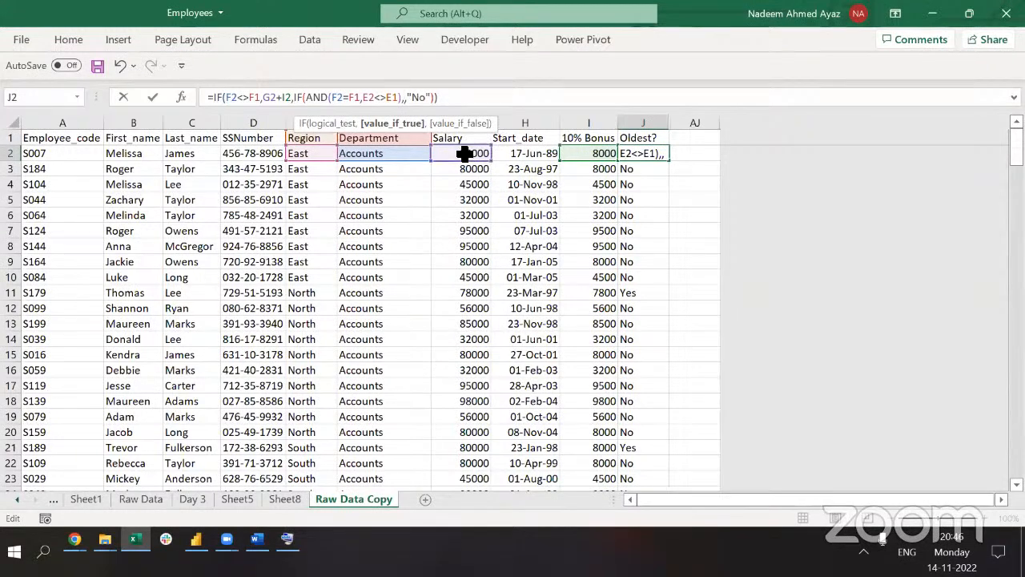
left_click(464, 153)
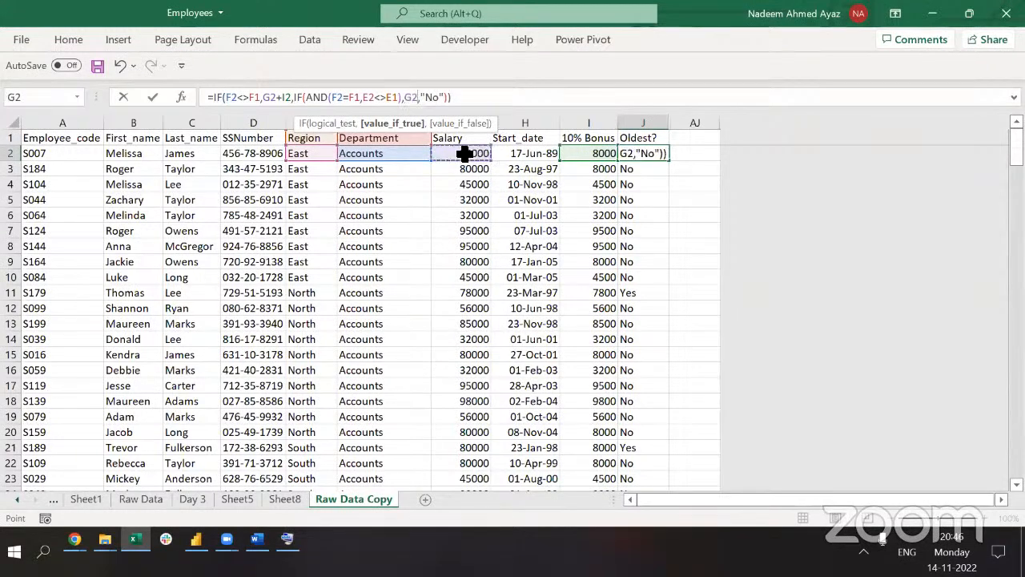
type("+")
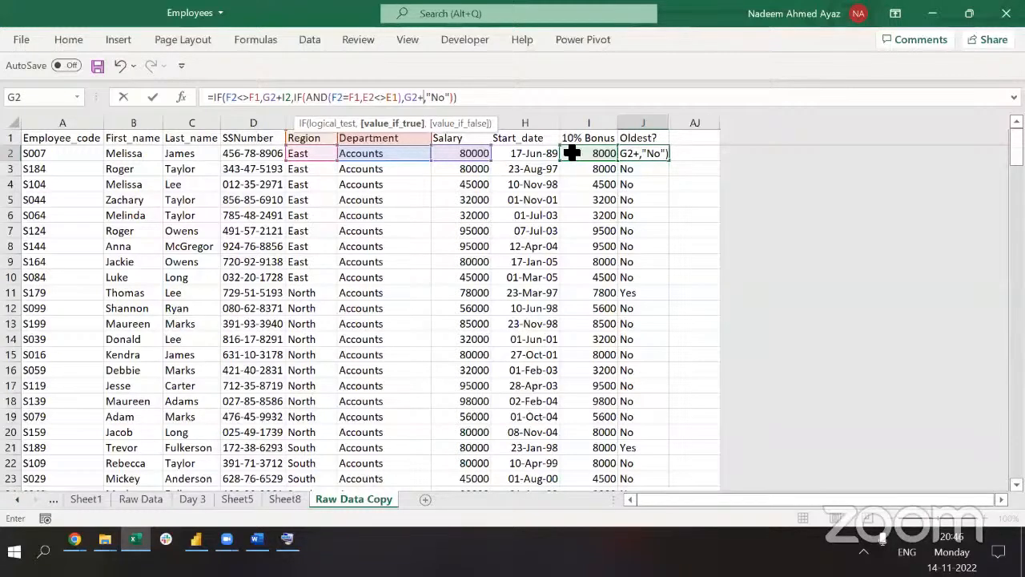
key("Left")
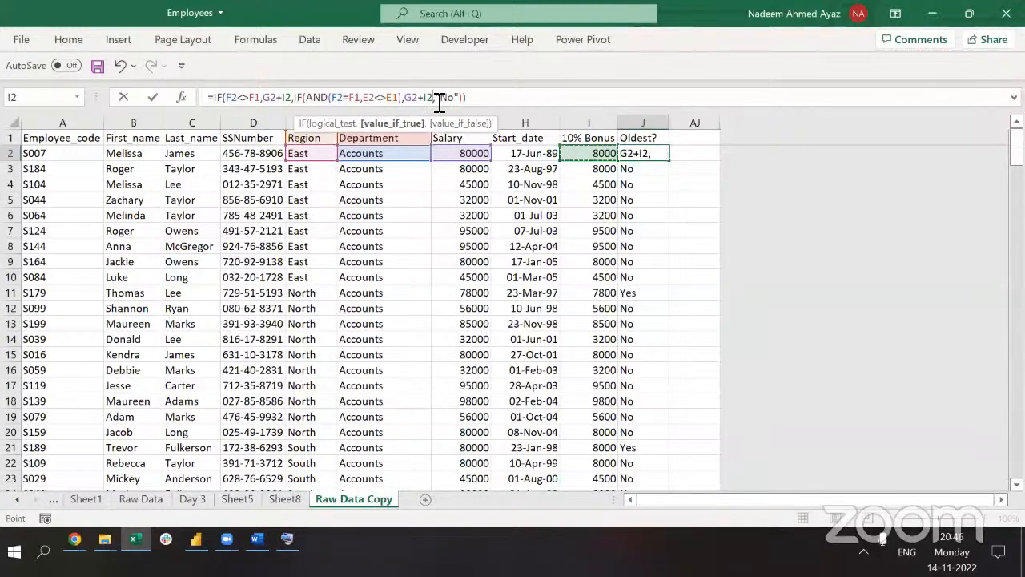
Replace the "No" result in the J2 formula with the plain salary, G2, and enter the formula.
left_click(439, 102)
key("Delete")
key("Delete")
key("Delete")
key("Delete")
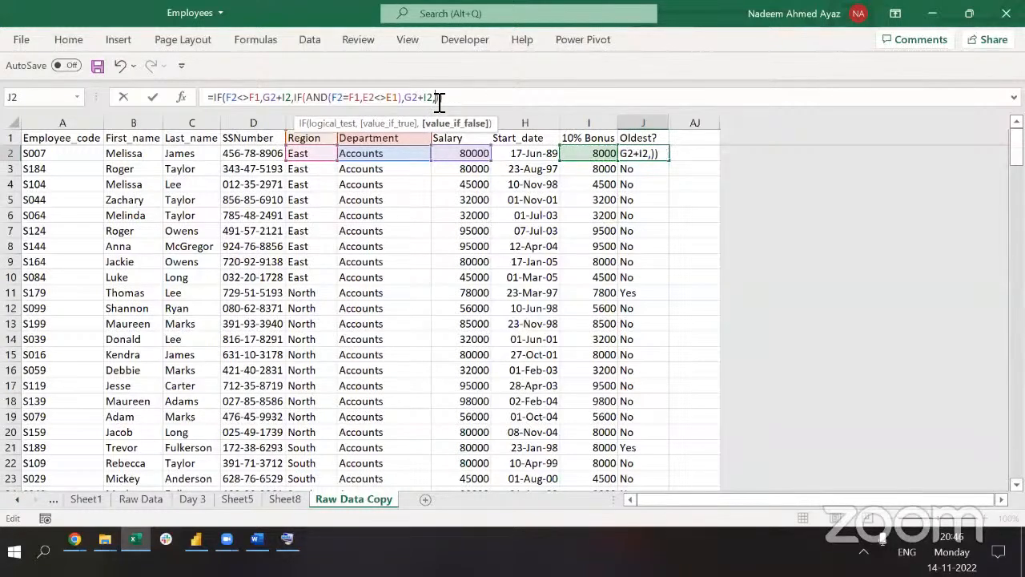
left_click(463, 156)
key("ctrl+Return")
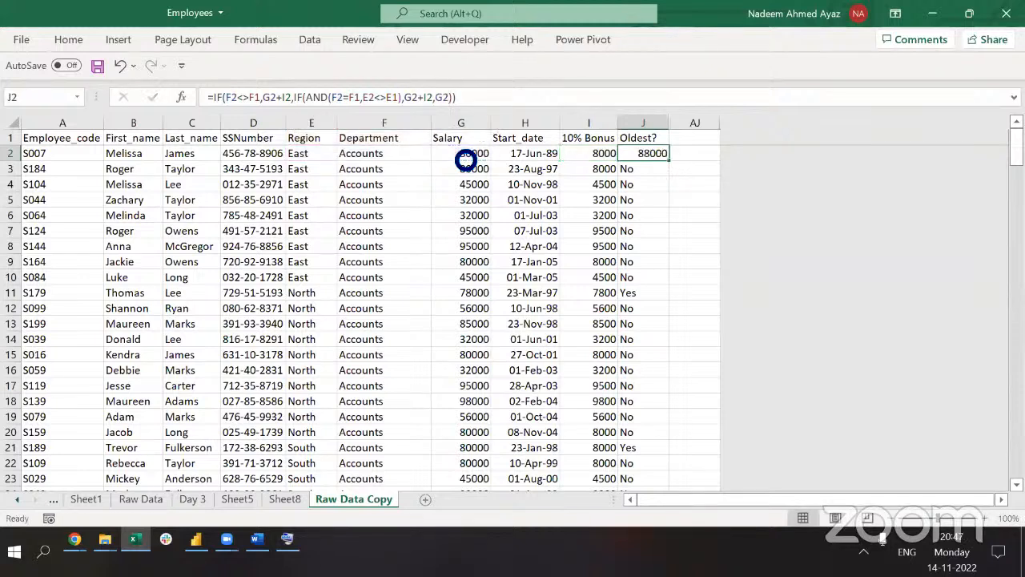
Copy the J2 formula down the whole Oldest? column to row 200.
key("ctrl+c")
key("ctrl+shift+Down")
key("Return")
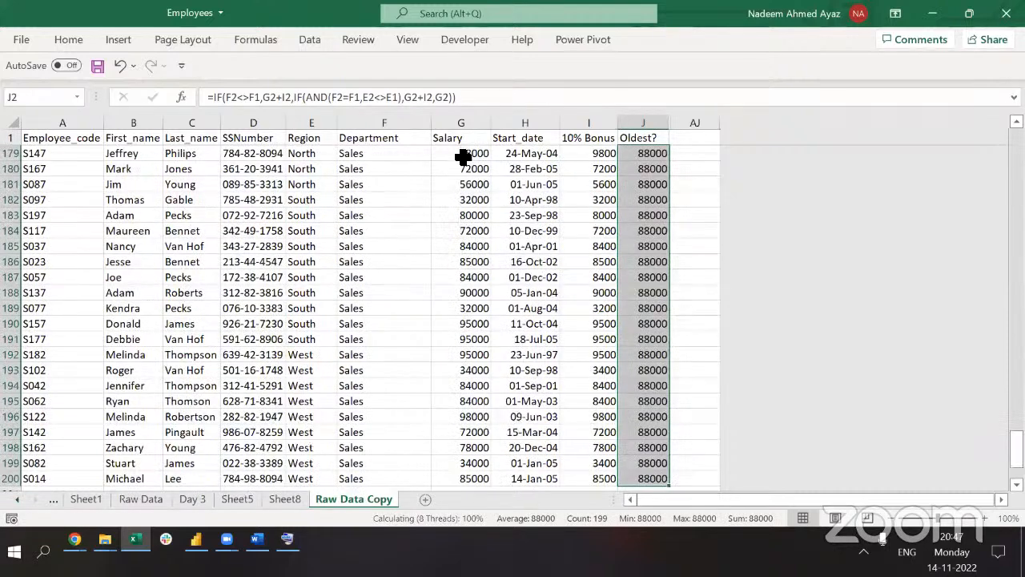
key("Up")
scroll(463, 157, "up", 8)
key("Down")
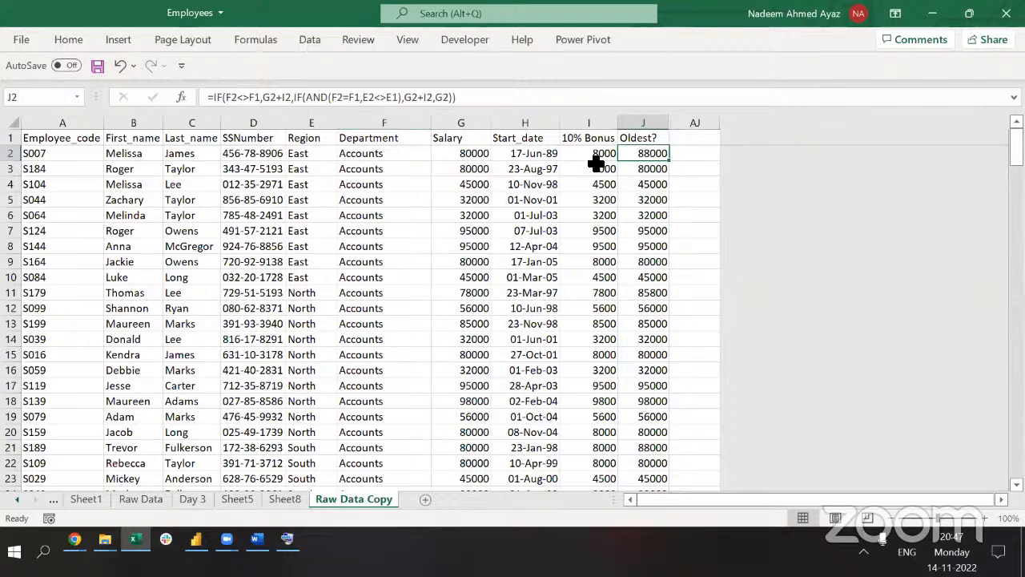
Examine the salary-only result in the J2 formula and the copied formulas in J6 and J18.
left_click(449, 97)
double_click(442, 96)
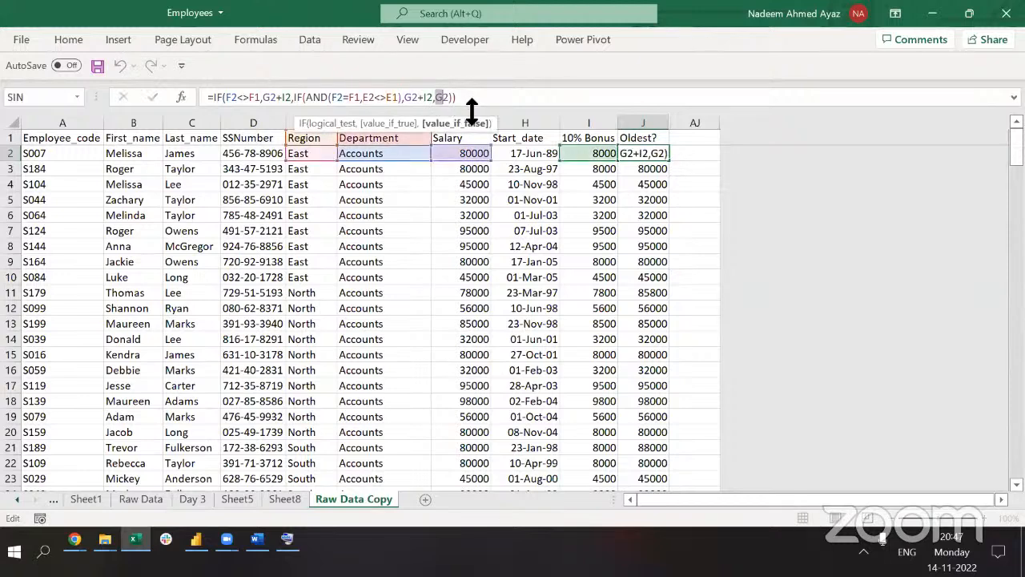
key("shift+Return")
left_click(643, 148)
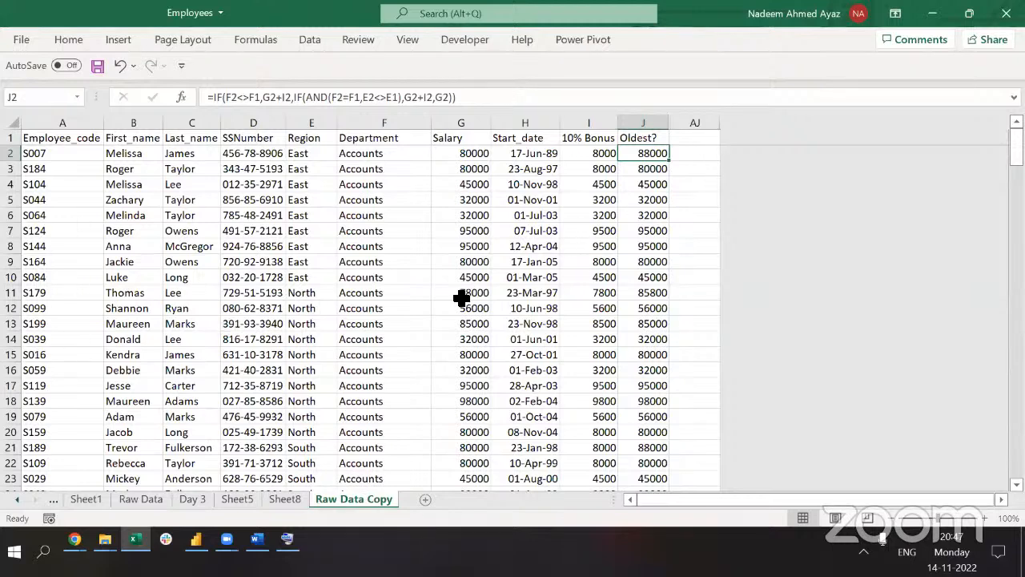
left_click(556, 247)
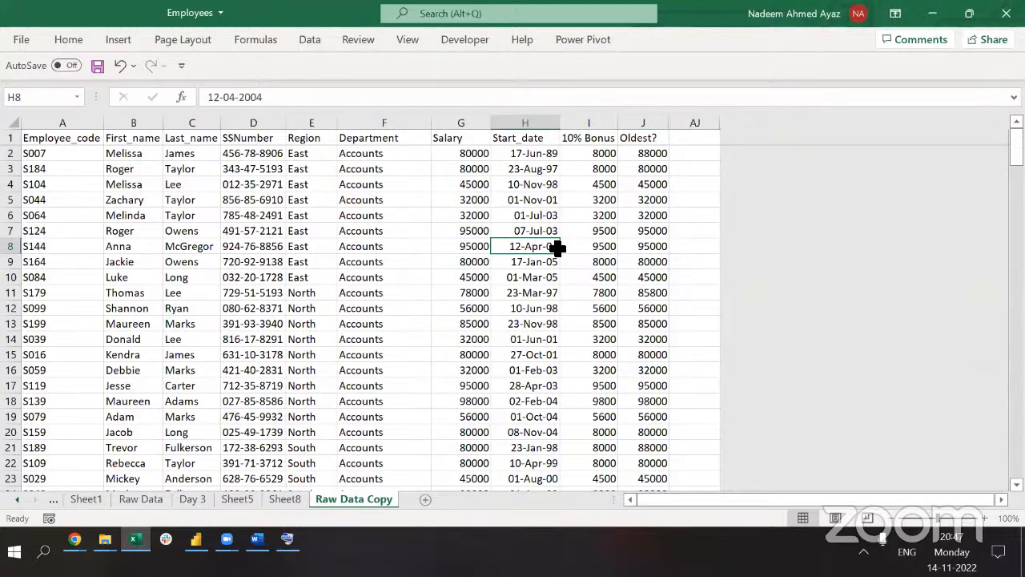
left_click(656, 217)
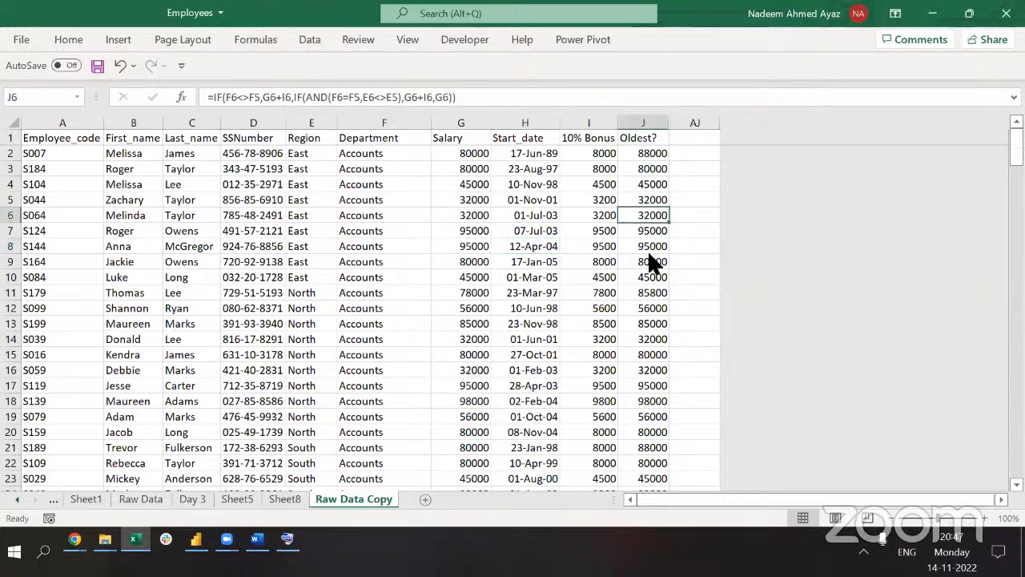
left_click(529, 533)
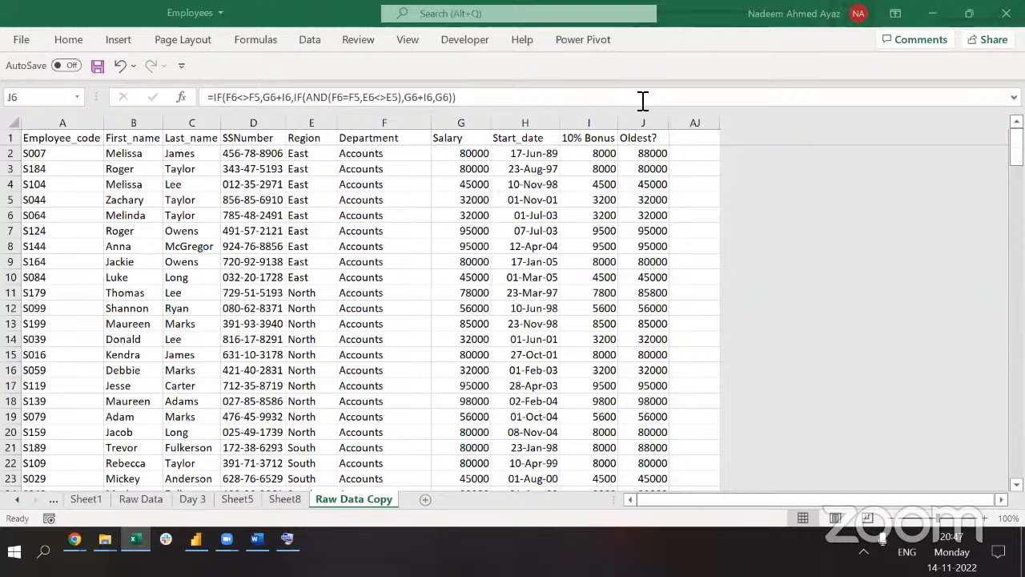
left_click(638, 239)
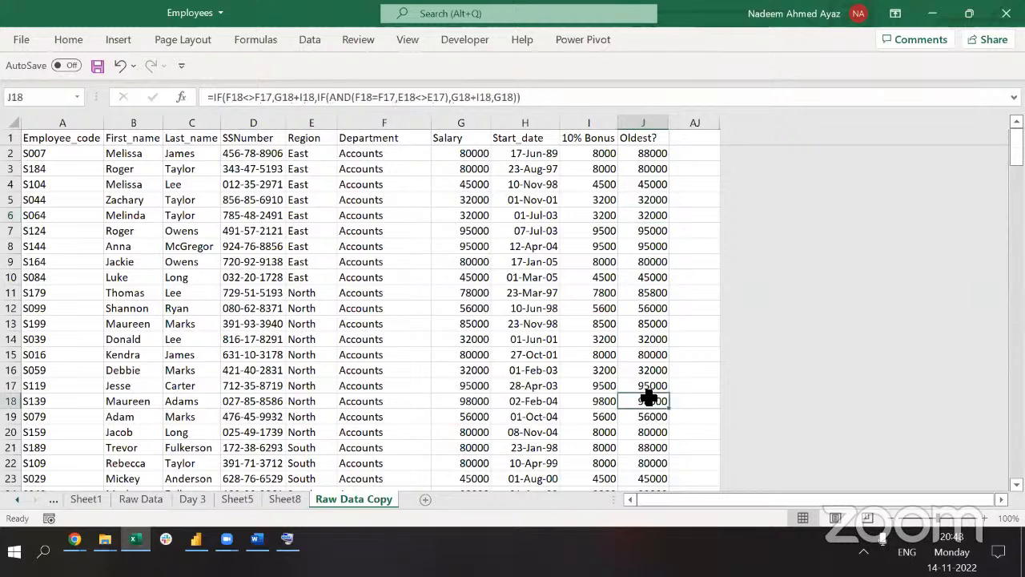
Examine the pivot table and its field list on Sheet8 and the column headers on Raw Data Copy.
key("ctrl+Page_Up")
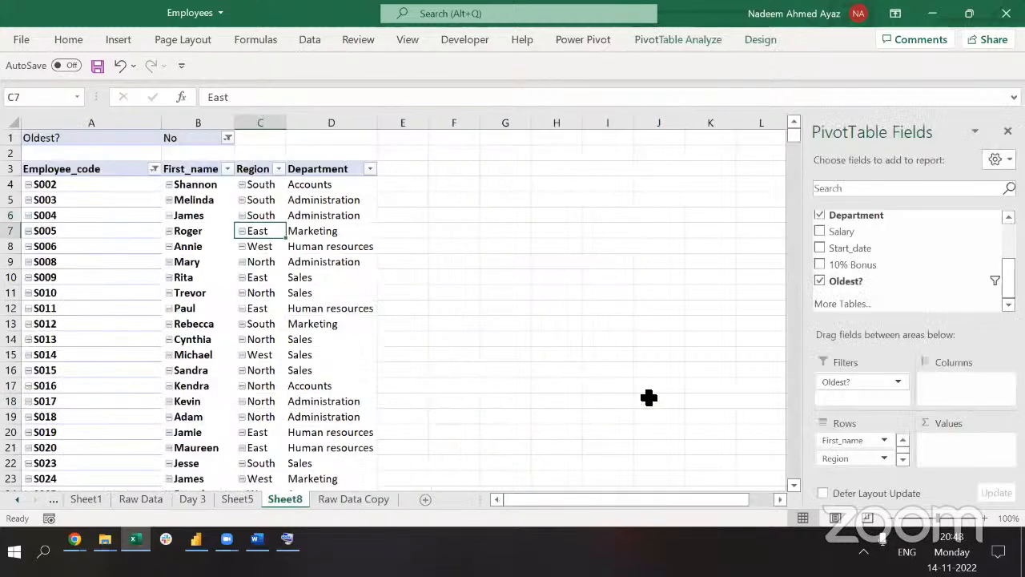
key("ctrl+Up")
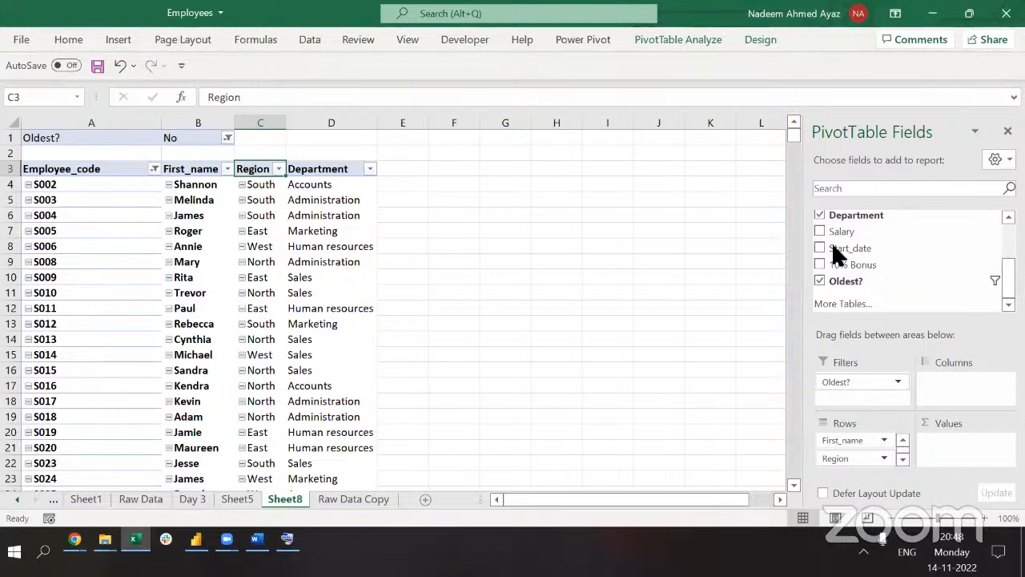
left_click(711, 201)
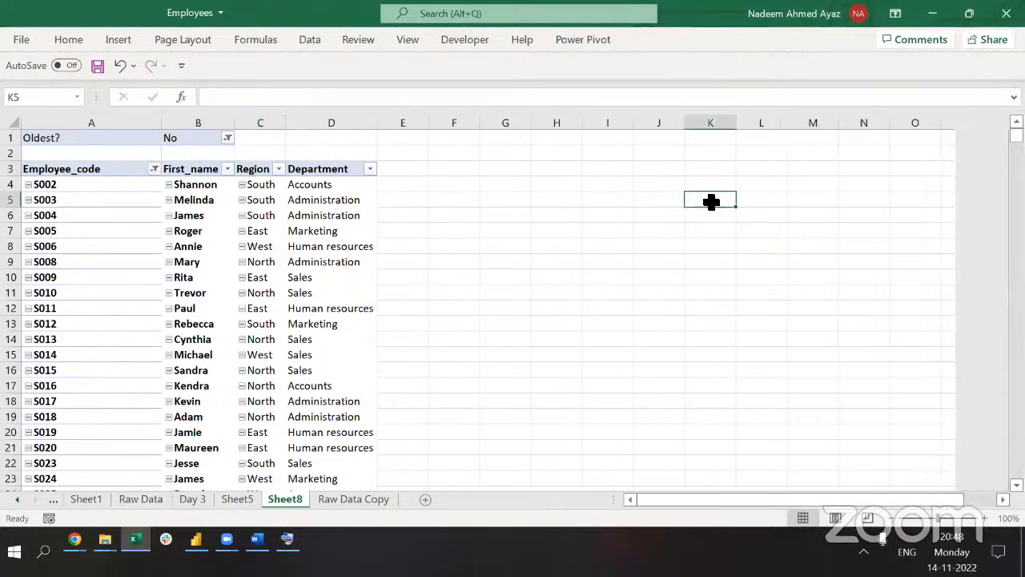
key("Left")
key("Left")
key("Left")
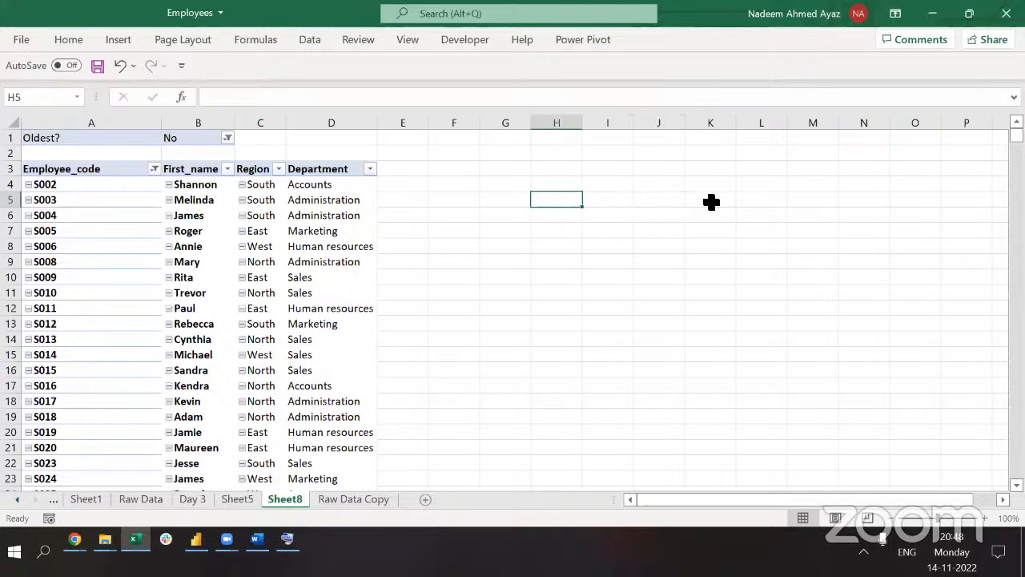
key("ctrl+n")
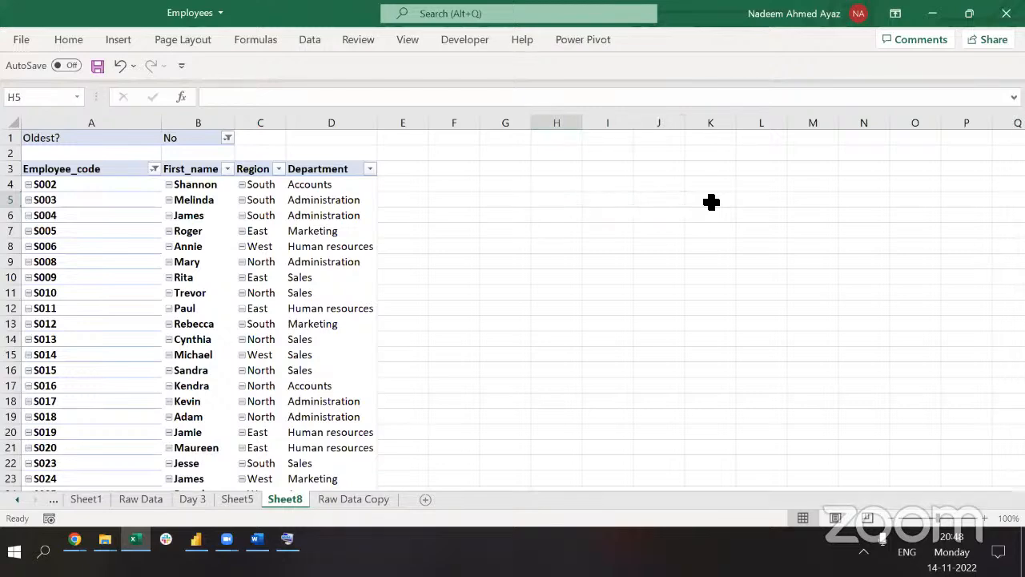
key("ctrl+Page_Down")
key("ctrl+Up")
key("ctrl+Left")
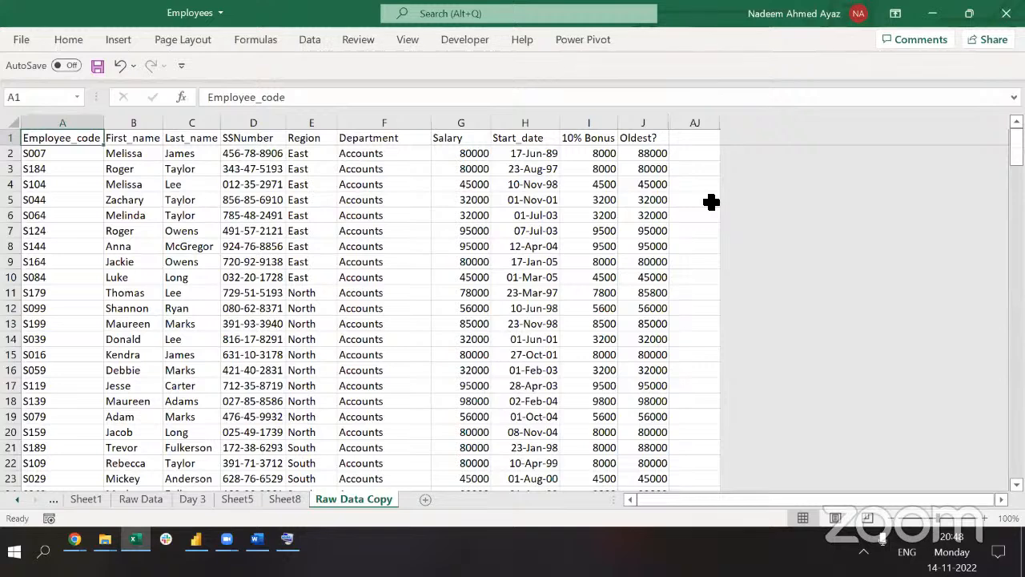
Set the Oldest? filter of the pivot table on Sheet8 to (All).
key("ctrl+Page_Up")
key("Home")
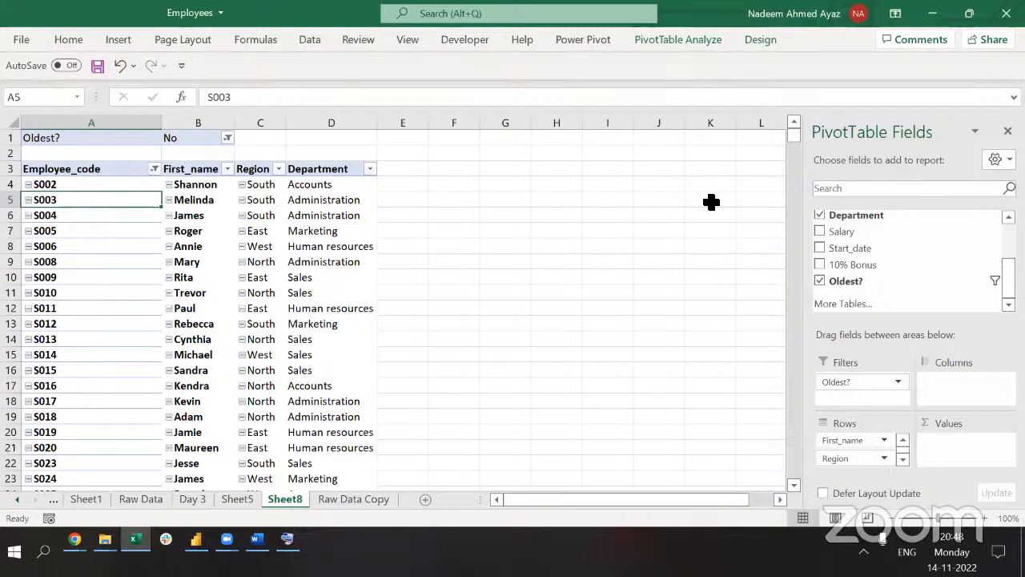
left_click(228, 137)
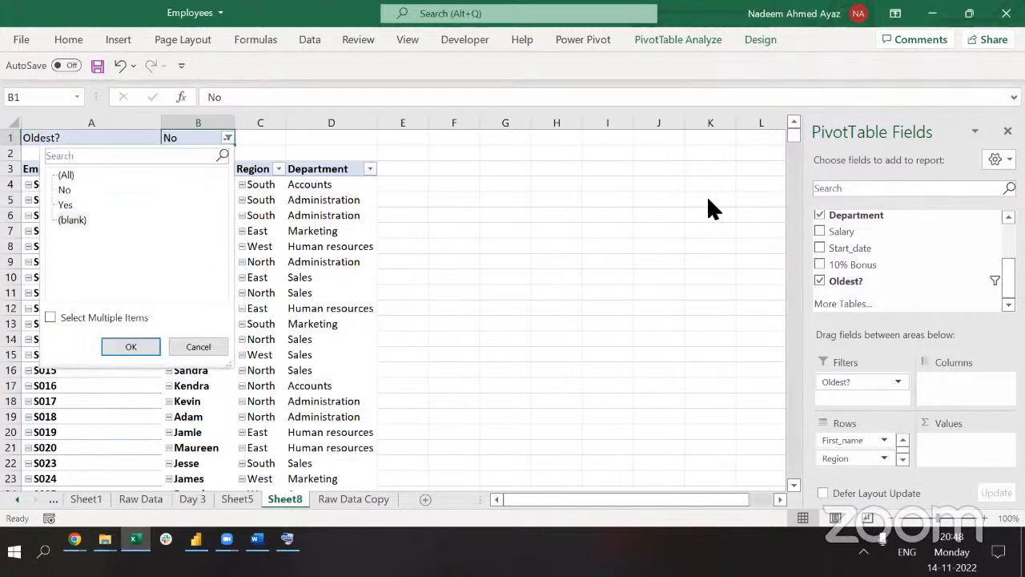
left_click(63, 190)
left_click(131, 346)
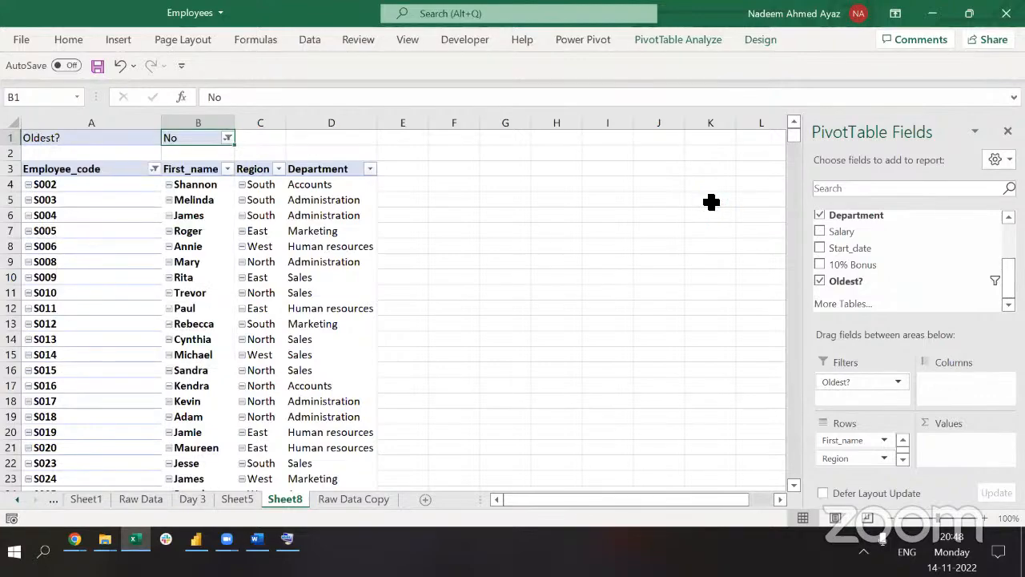
key("ctrl+z")
key("Down")
Look through the salary results on Raw Data Copy and examine the bonus in I2 and the formula in J2.
key("ctrl+Page_Down")
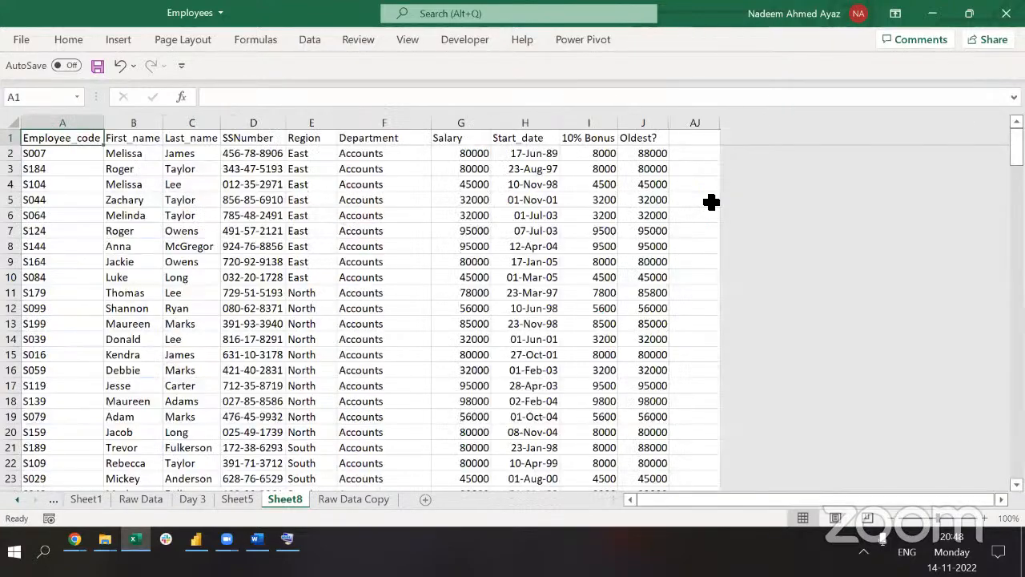
key("ctrl+Page_Down")
scroll(711, 202, "down", 20)
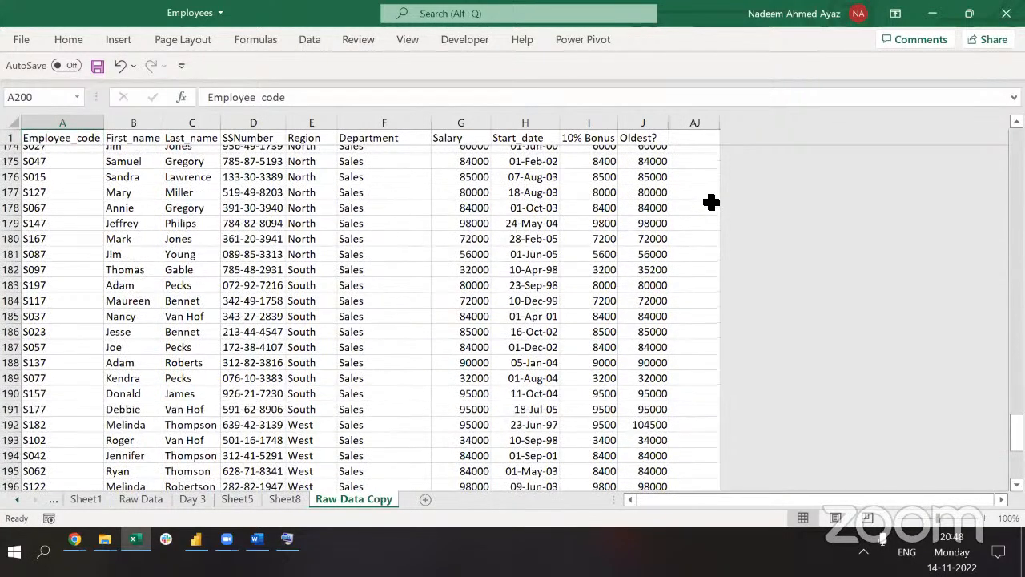
scroll(711, 201, "down", 2)
scroll(711, 202, "up", 20)
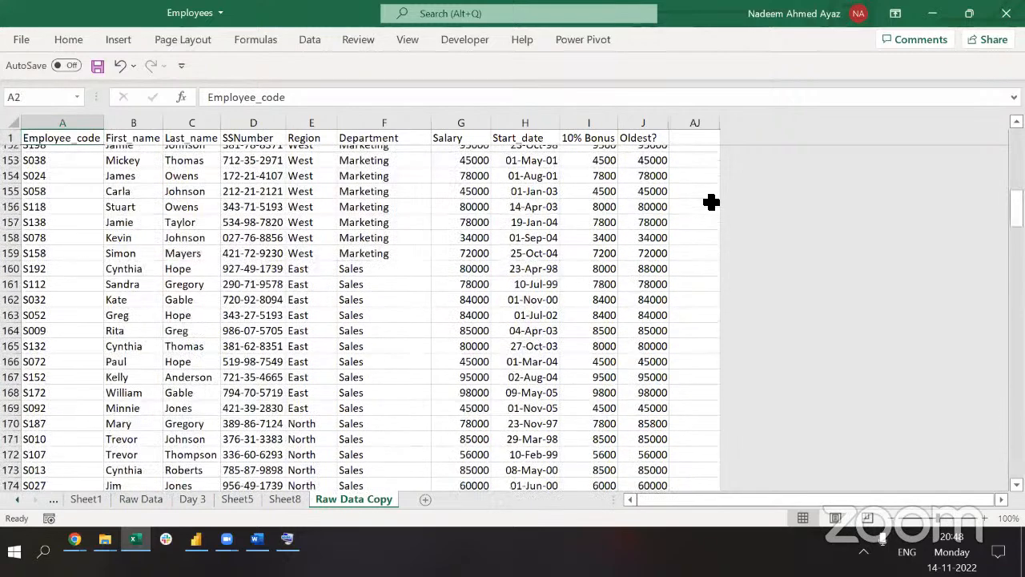
key("ctrl+Right")
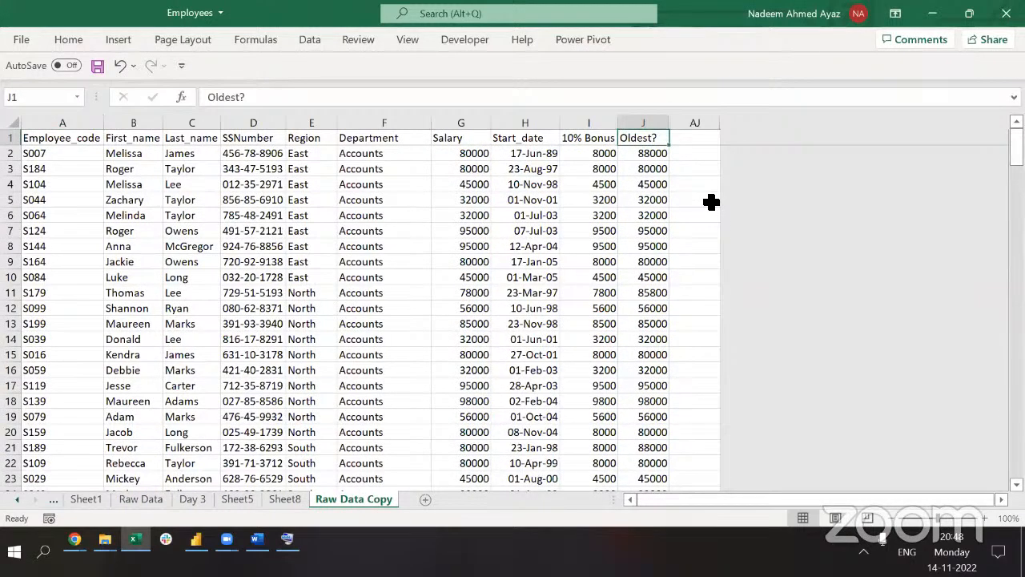
key("ctrl")
key("Left")
key("Down")
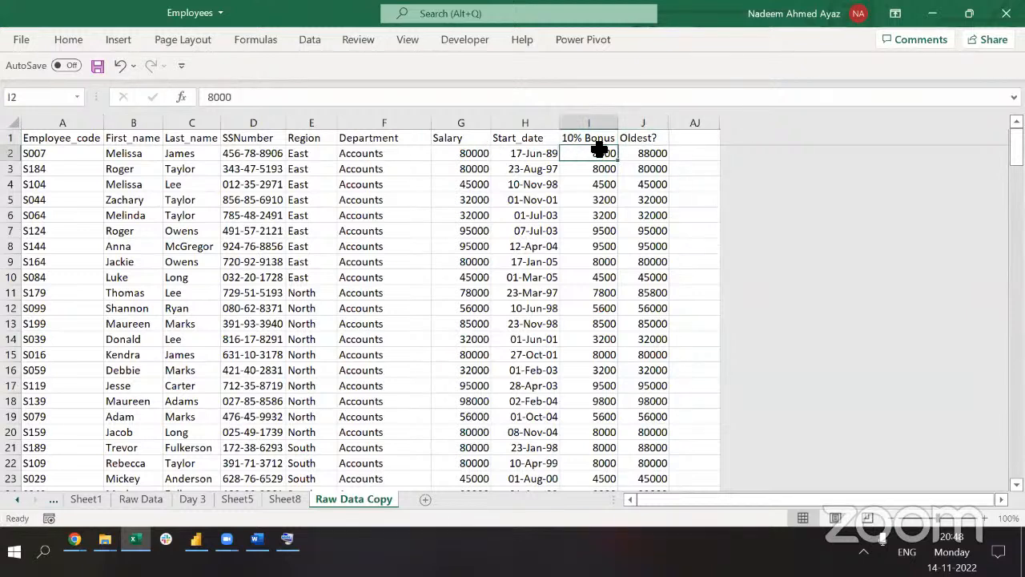
key("Right")
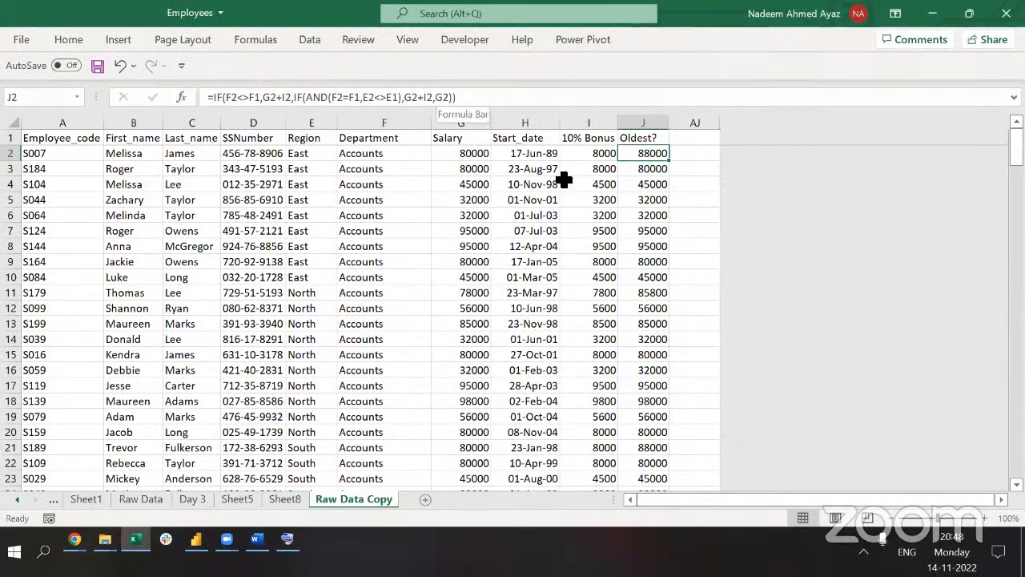
Enter the heading "Salary" in cell H3 beside the pivot table on Sheet8.
key("ctrl+Page_Up")
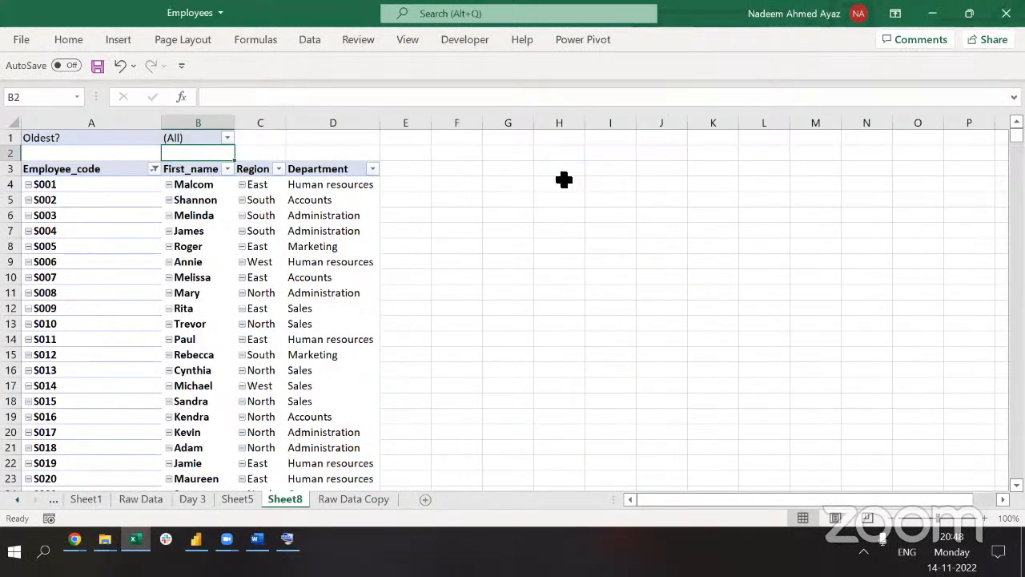
key("Down")
key("Right")
key("Right")
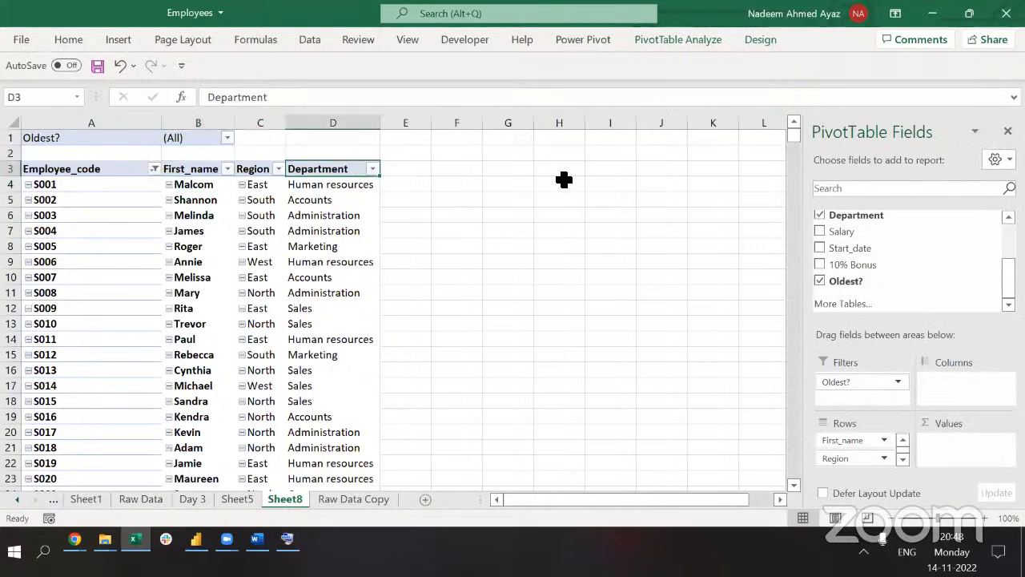
left_click(563, 175)
type("Salary")
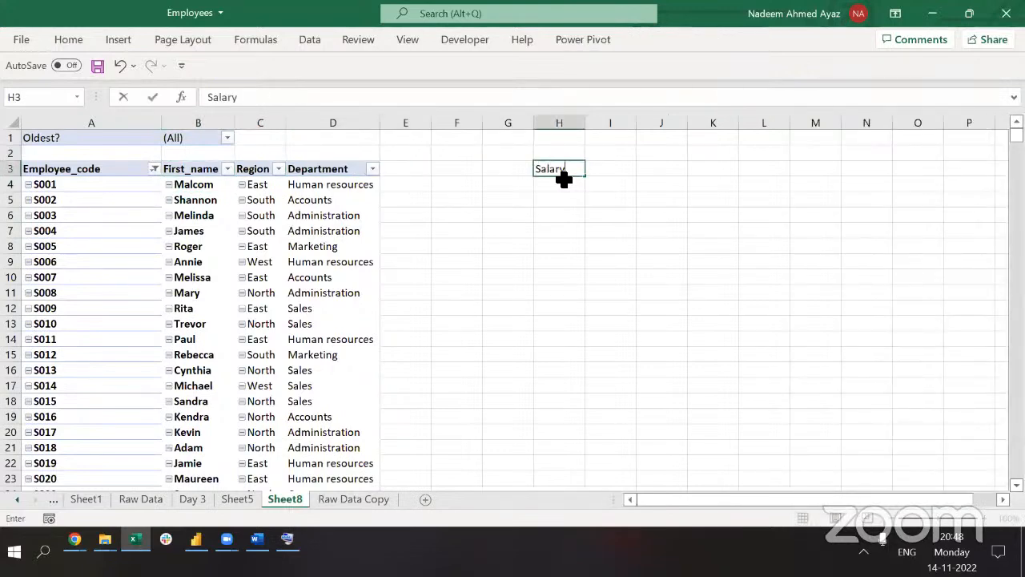
key("Tab")
left_click(564, 181)
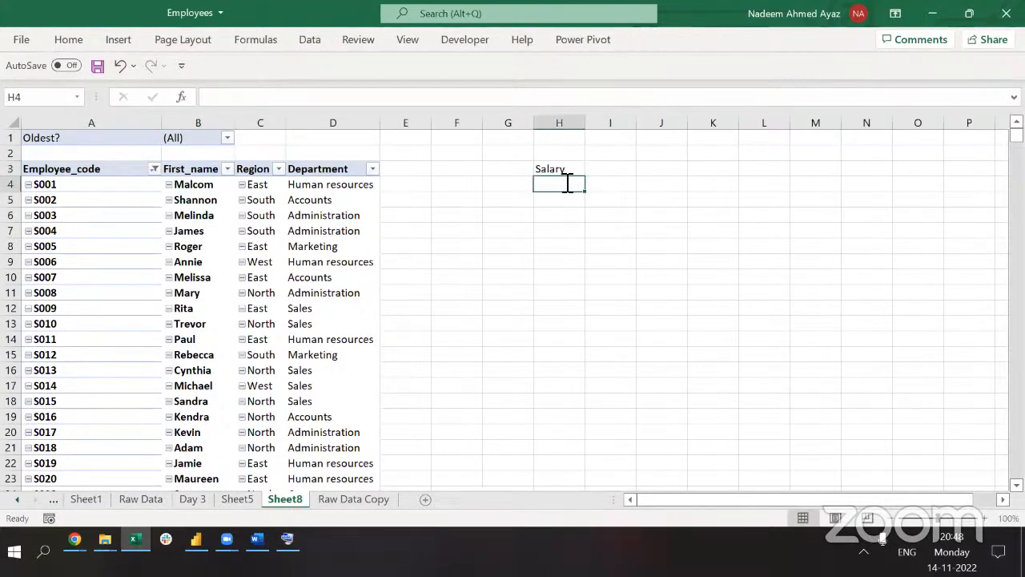
Enter the label "HRA" in H4 below Salary and its rate of 5% in I4.
type("HRA")
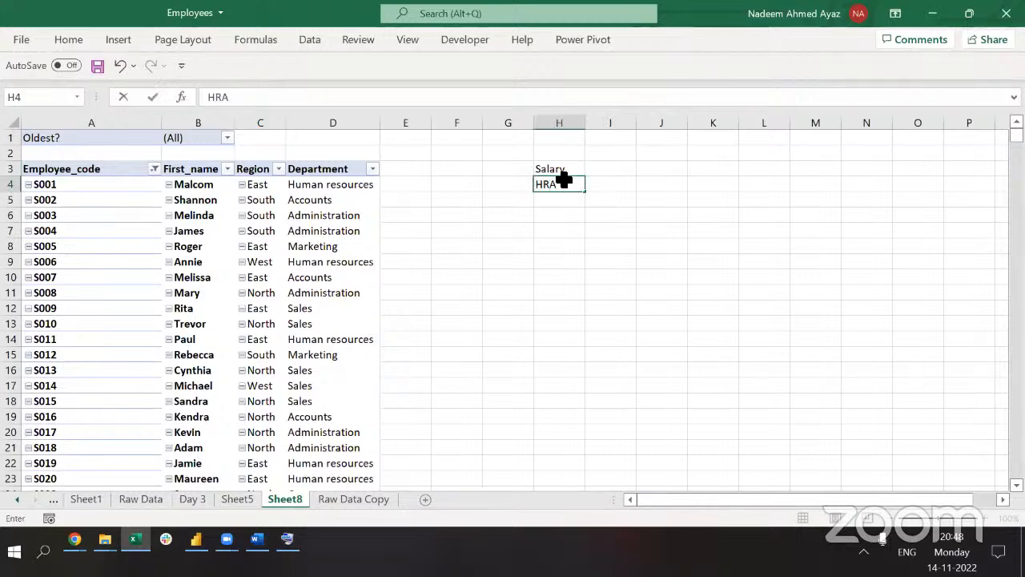
key("Tab")
type("5%")
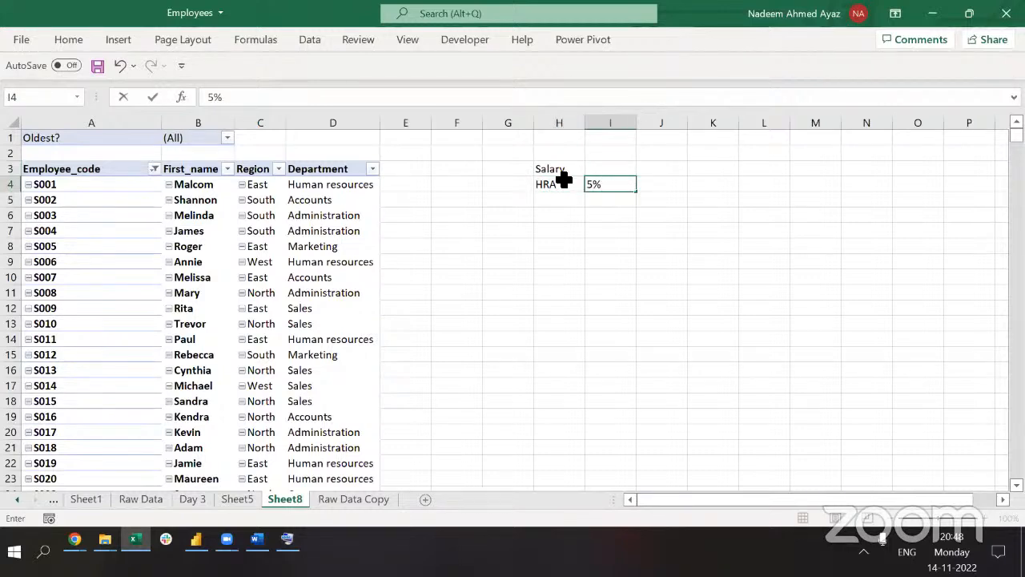
key("Return")
left_click(564, 181)
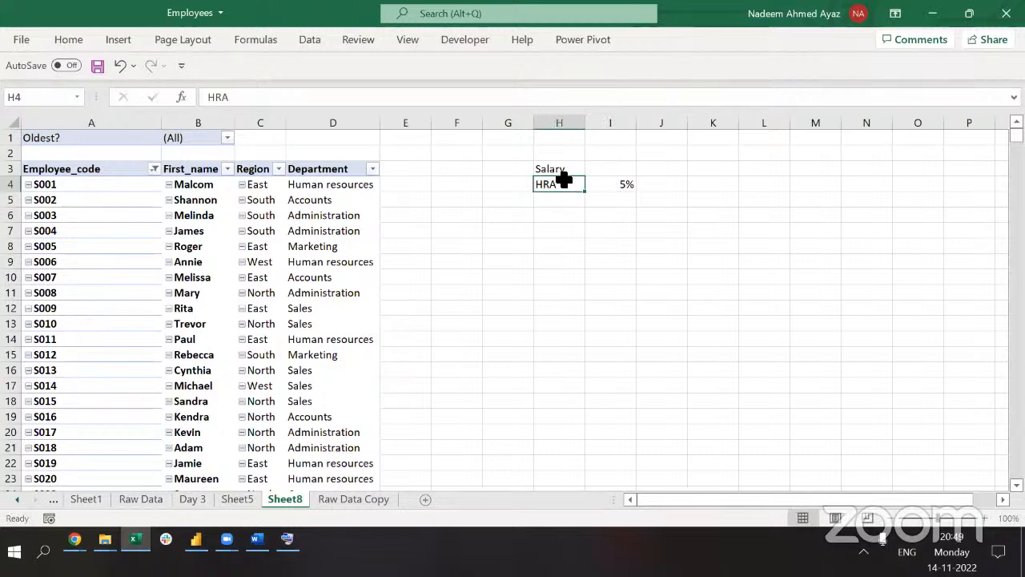
key("Right")
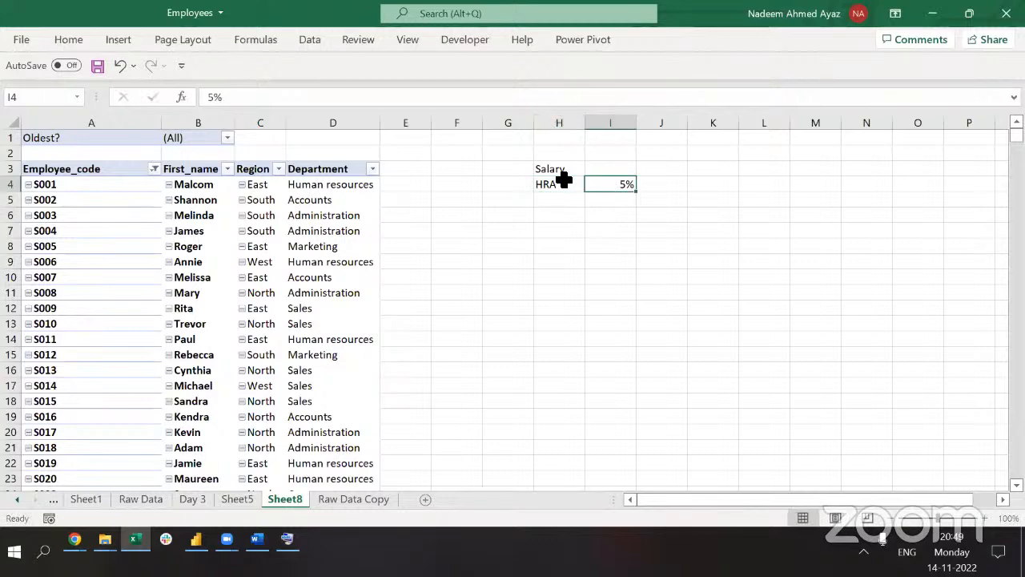
Enter the label "Deduct PF" in H5 and its rate of 12% in I5.
left_click(563, 181)
key("Down")
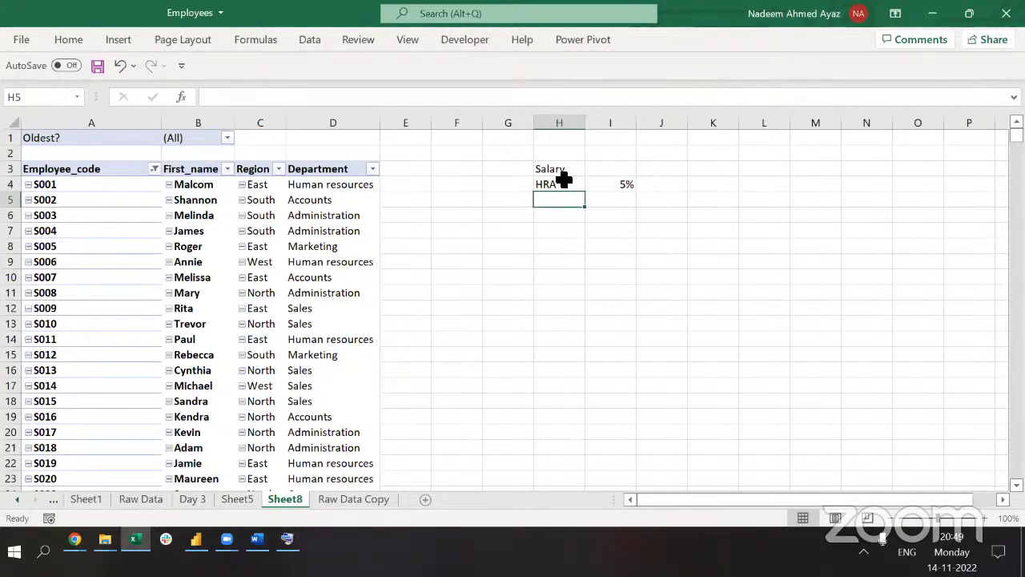
type("Deduc")
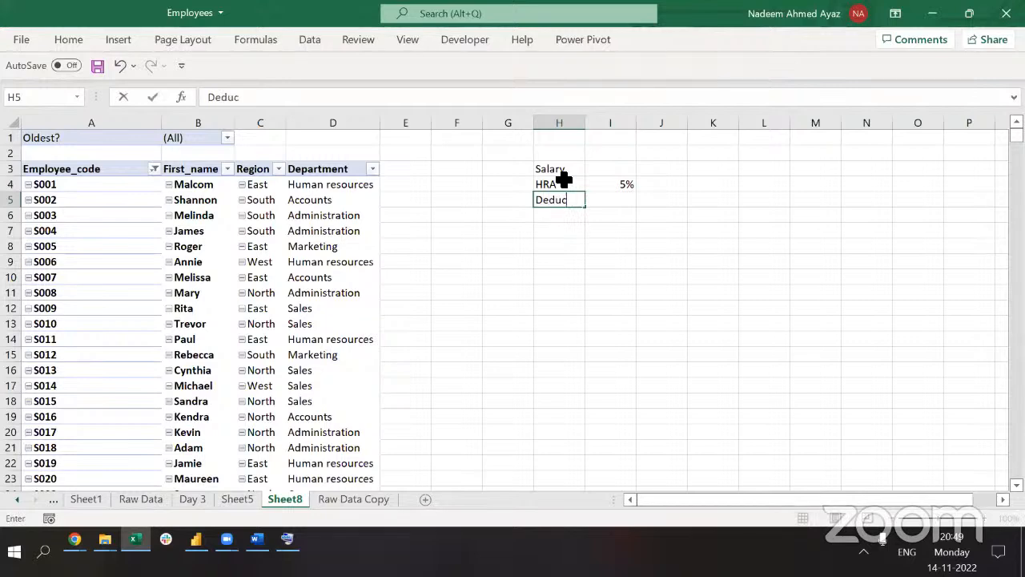
type("t PF")
key("ctrl+Return")
key("Tab")
type("12%")
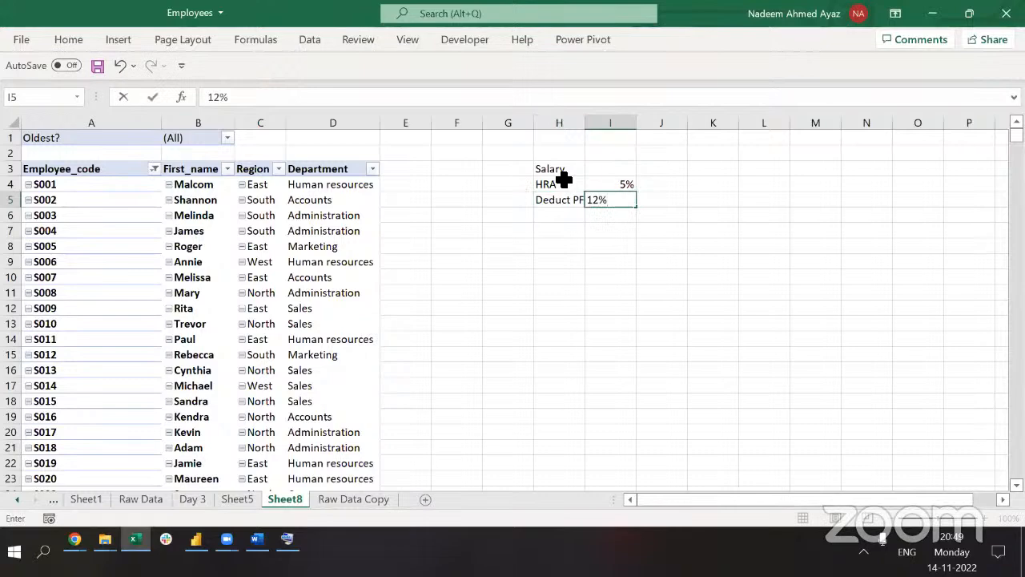
Autofit the width of column H to the "Deduct PF" label.
key("shift+Tab")
key("ctrl+space")
key("alt+h")
key("o")
key("i")
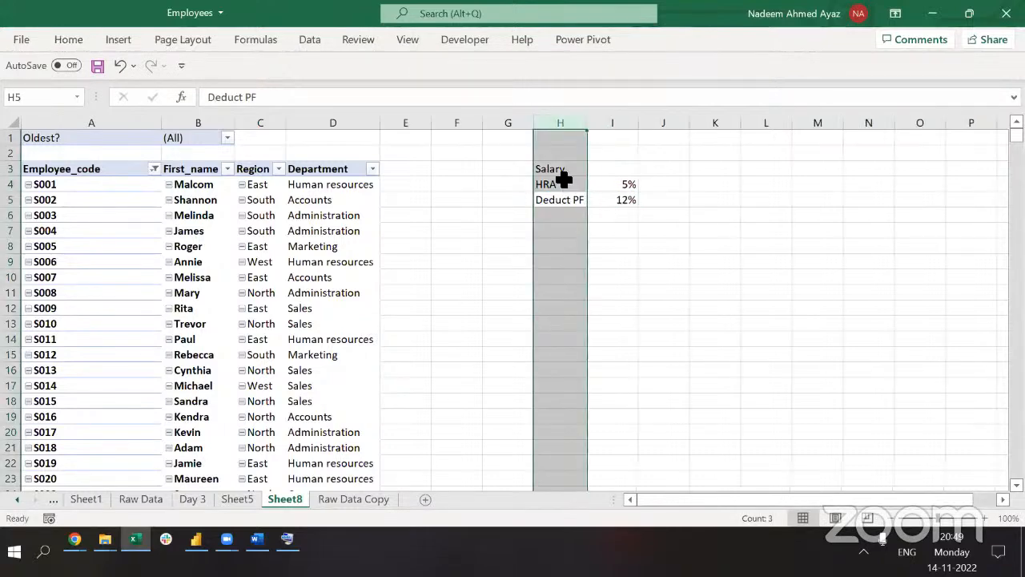
Enter the label "Prof. Tax" in H6 and its rate of 2% in I6.
key("Down")
type("Pro")
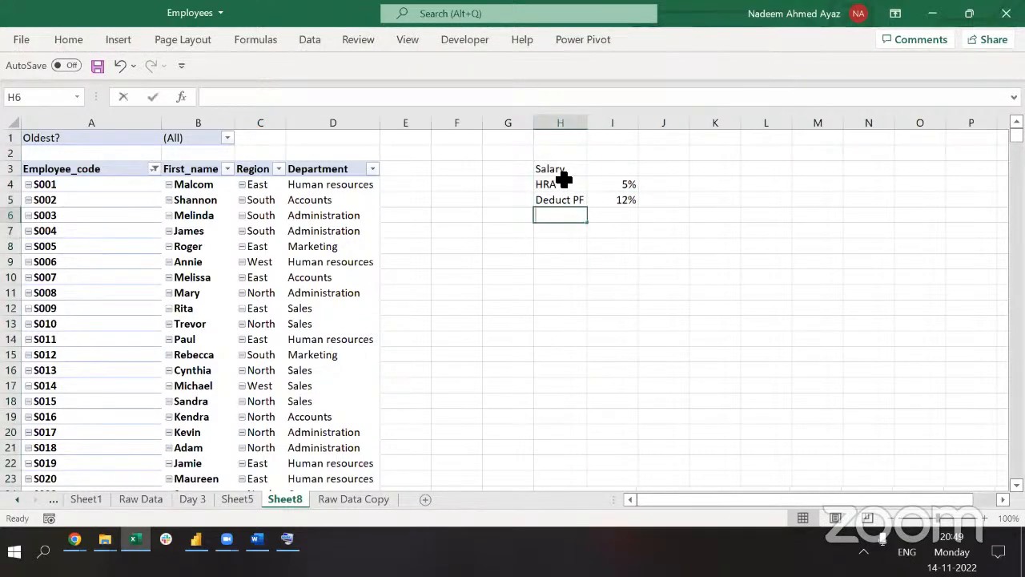
type("f.")
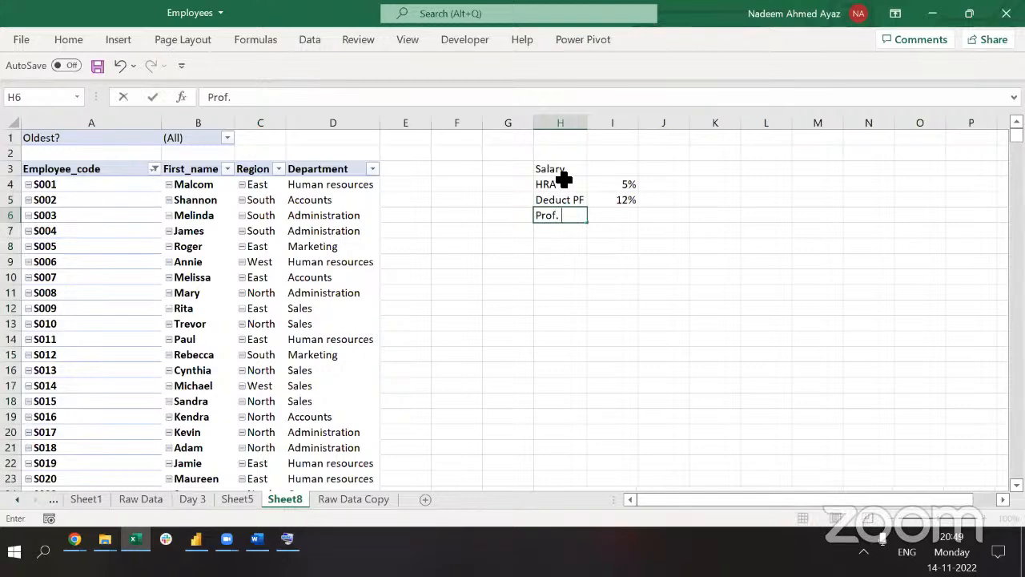
type(" Tax")
key("Tab")
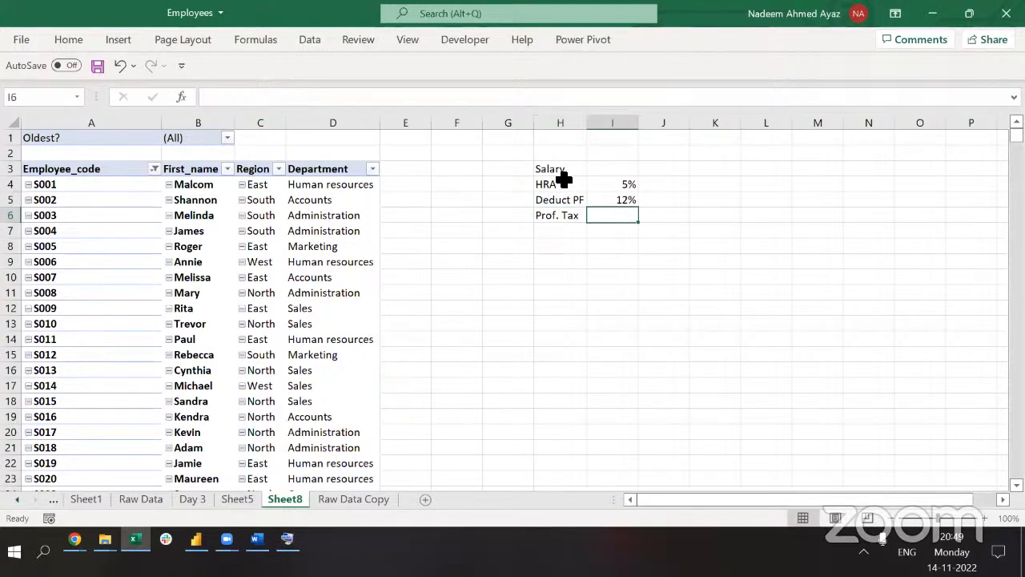
type("2%")
key("Return")
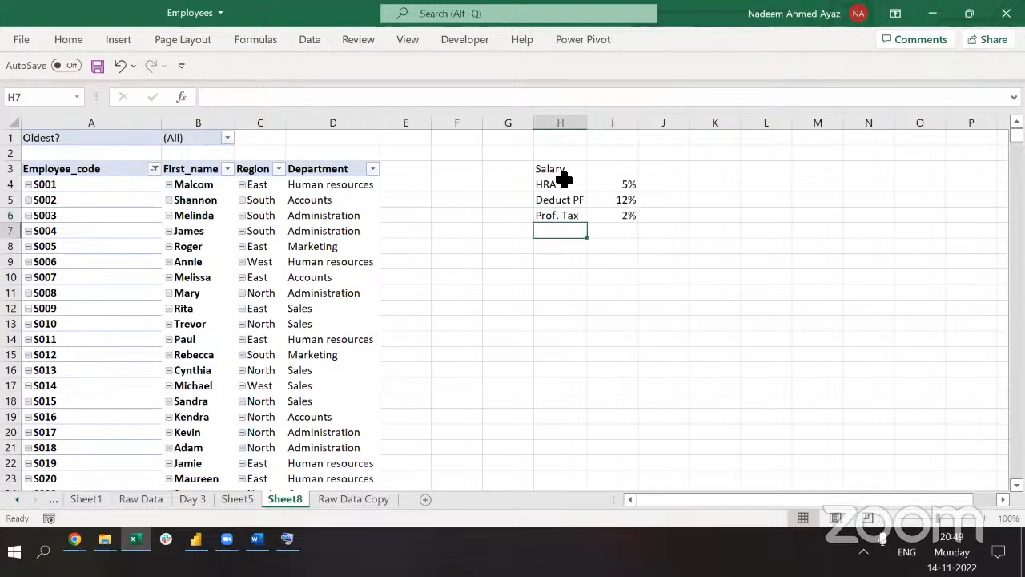
Enter the label "Income Tax" in H7 and its rate of 7% in I7.
key("Left")
key("Right")
type("Income Tax")
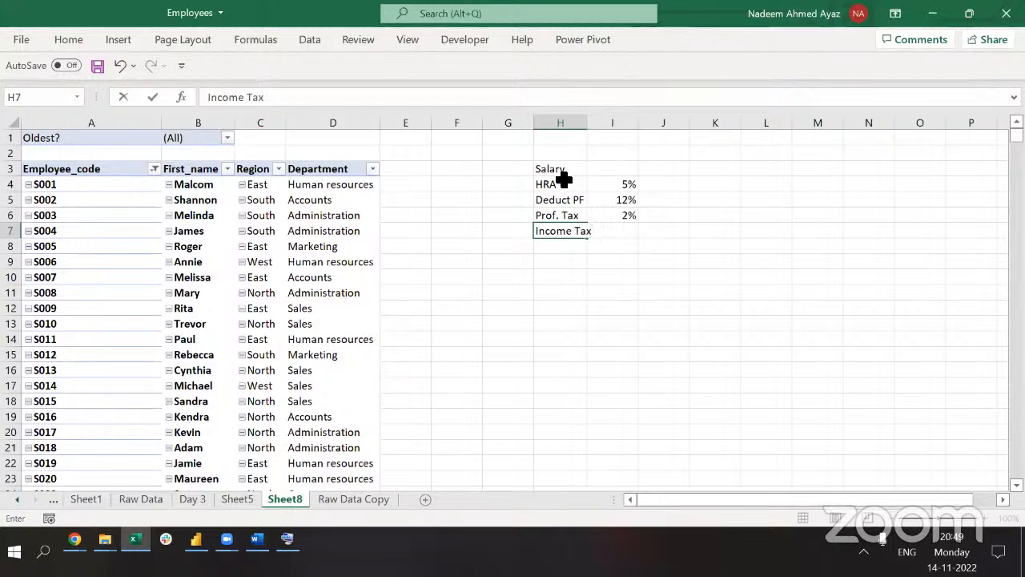
key("Tab")
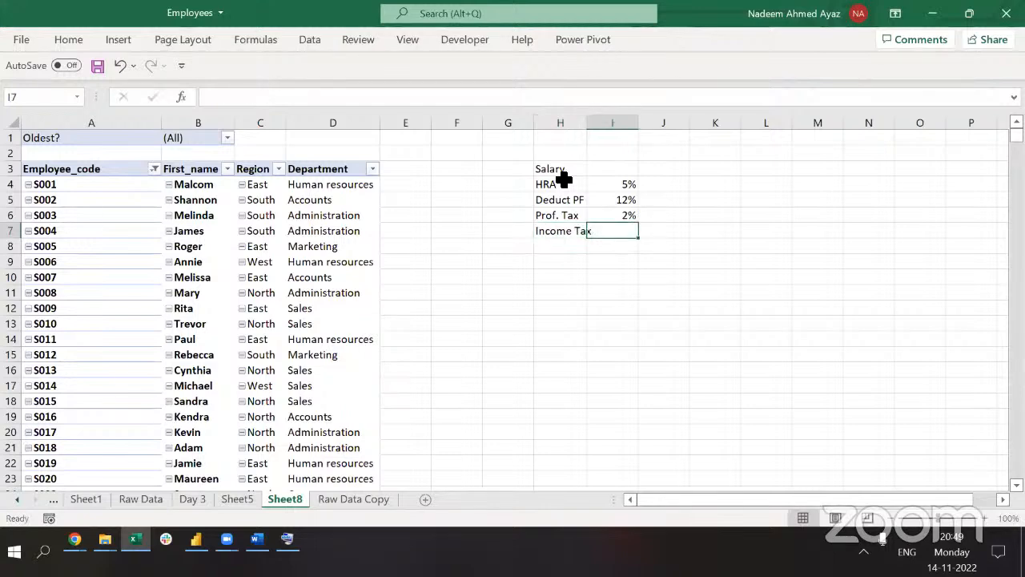
type("7%")
key("ctrl+Return")
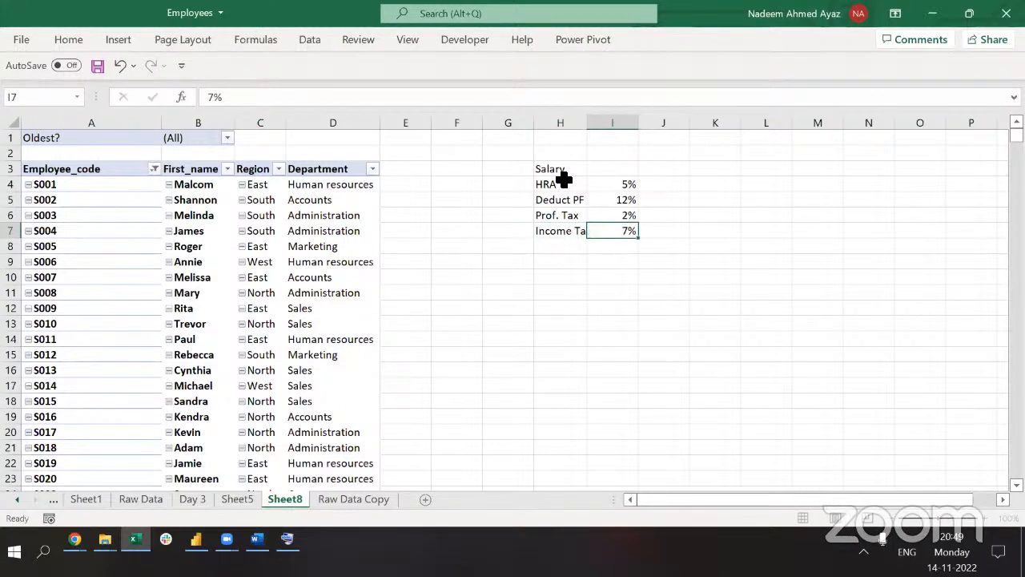
Autofit the width of column H to the "Income Tax" label.
key("Left")
key("ctrl+space")
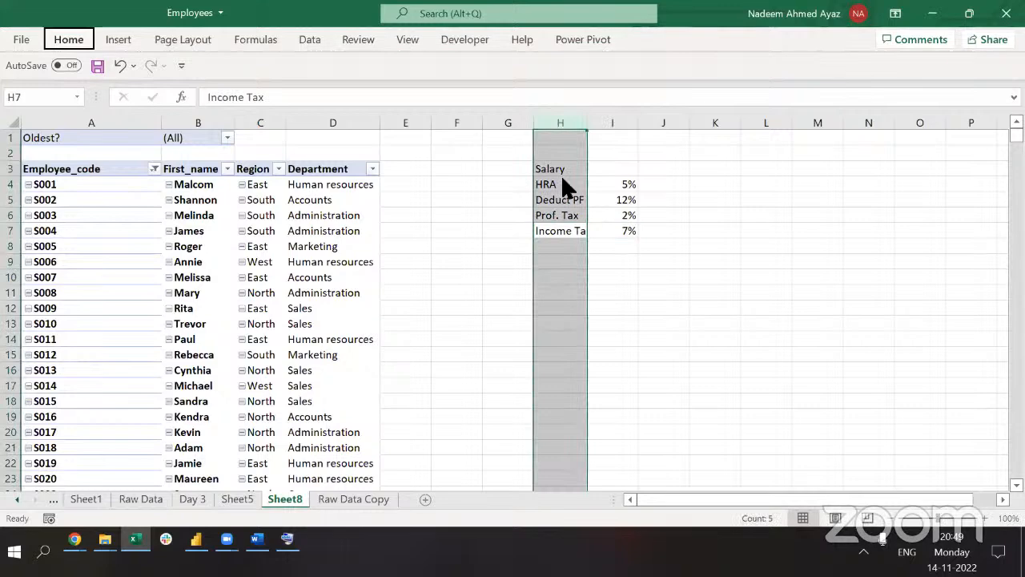
key("o")
key("i")
Enter 100 as the salary amount in cell I3 beside the Salary label.
key("Right")
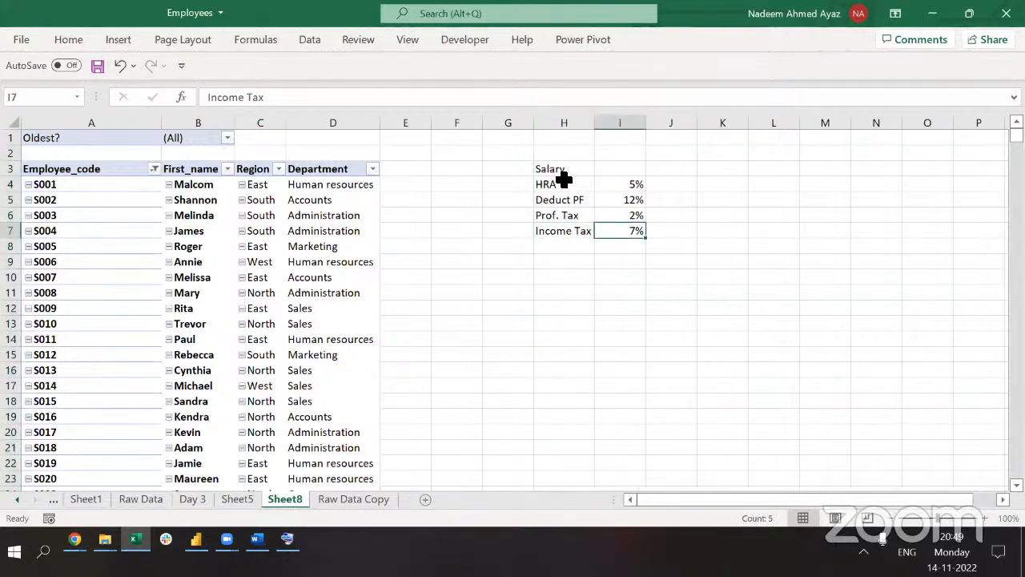
key("ctrl+Left")
key("ctrl+Left")
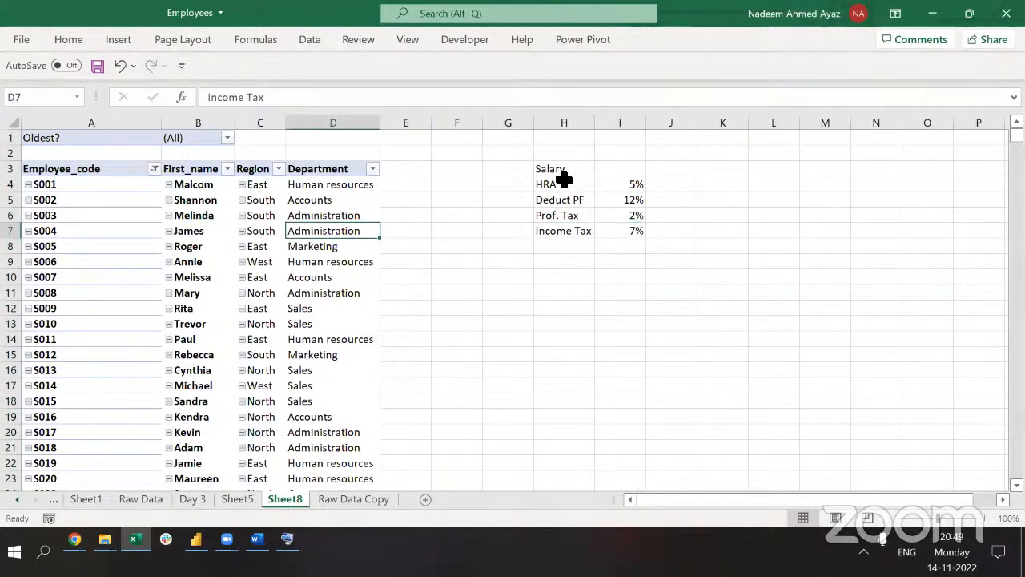
key("Right")
key("Right")
key("Right")
key("Up")
key("Up")
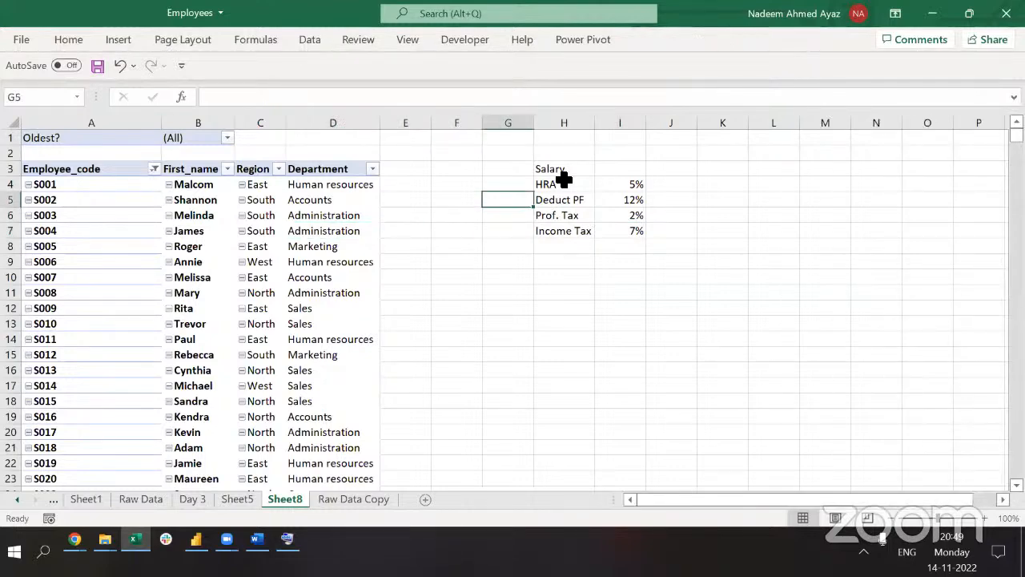
key("Up")
key("Up")
key("Right")
key("Right")
type("100")
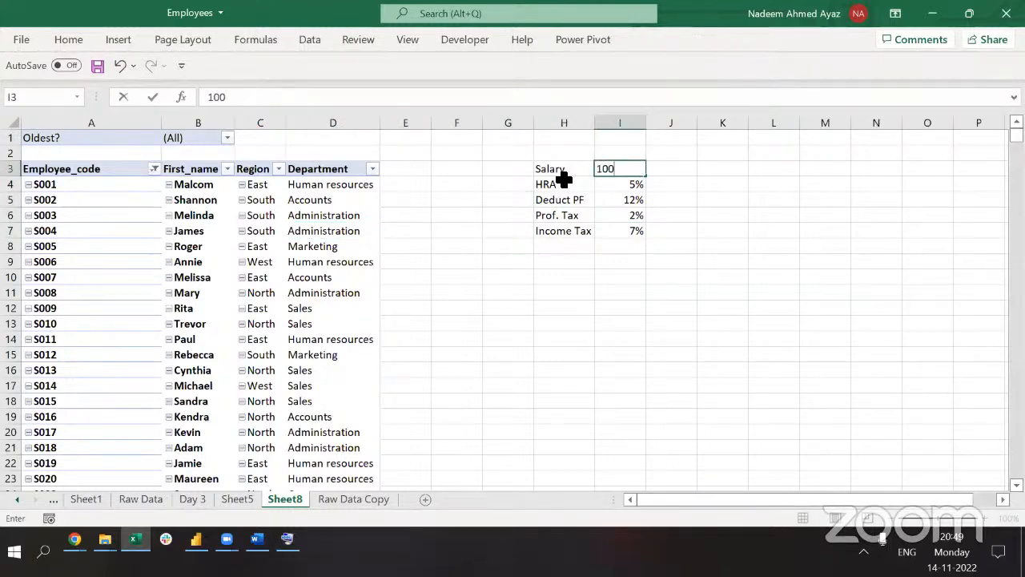
key("Right")
Calculate the HRA amount in J4 by multiplying the rate in I4 by the salary in I3.
key("Down")
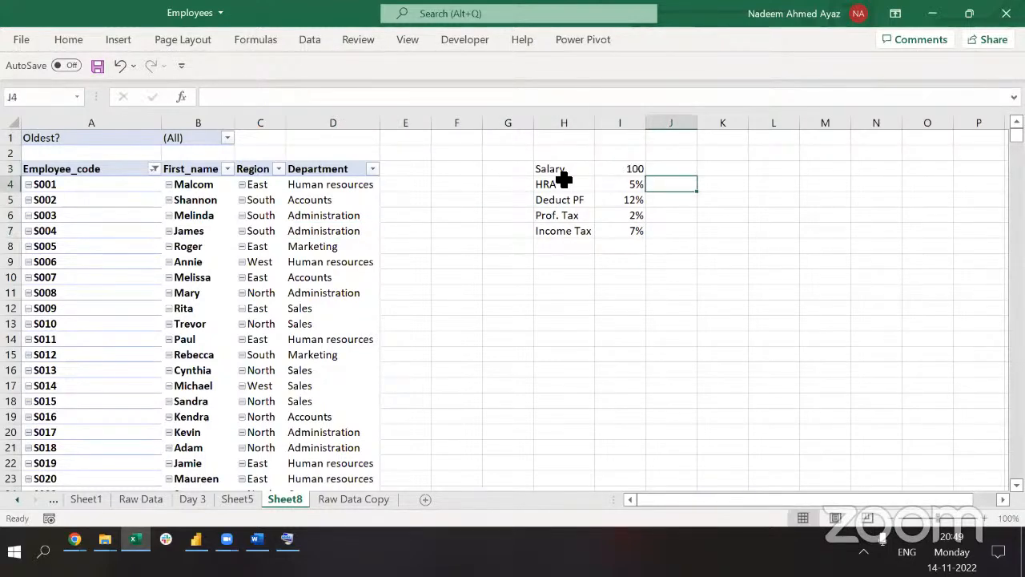
type("=")
key("Left")
key("Up")
key("Down")
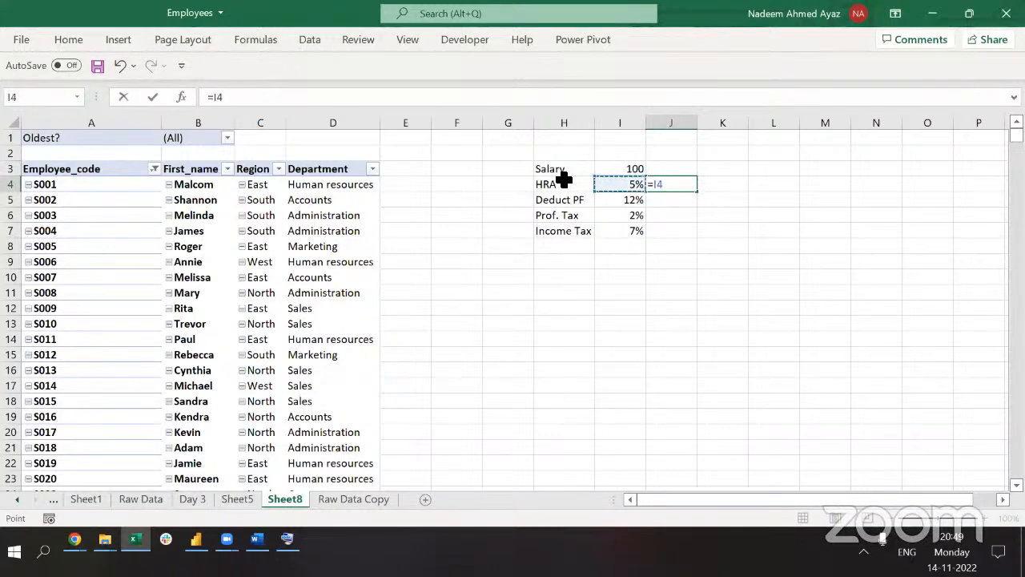
type("*")
key("Left")
key("Up")
key("ctrl+Return")
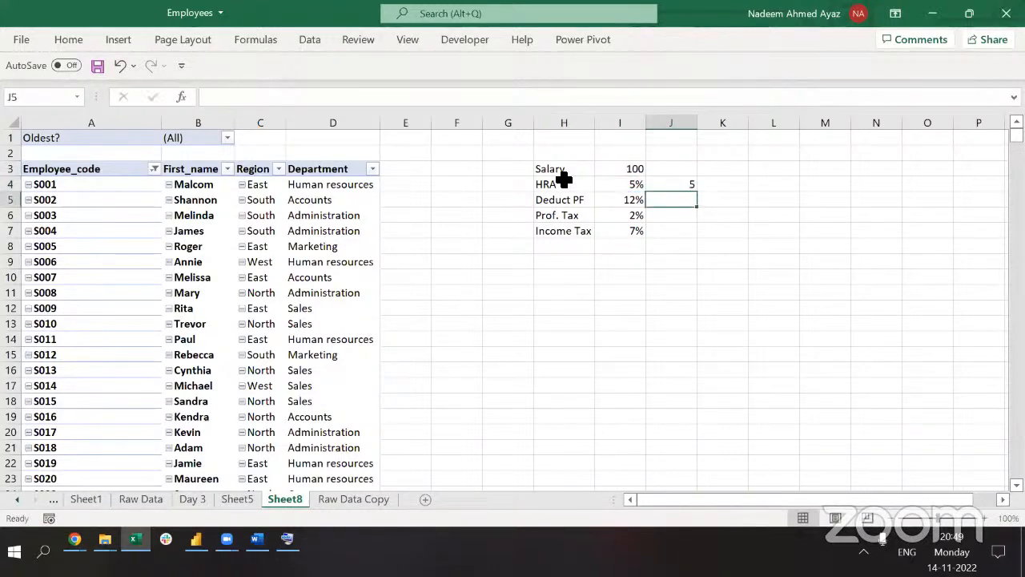
Calculate the PF deduction in J5 with the formula =I5*I3.
key("Left")
key("Left")
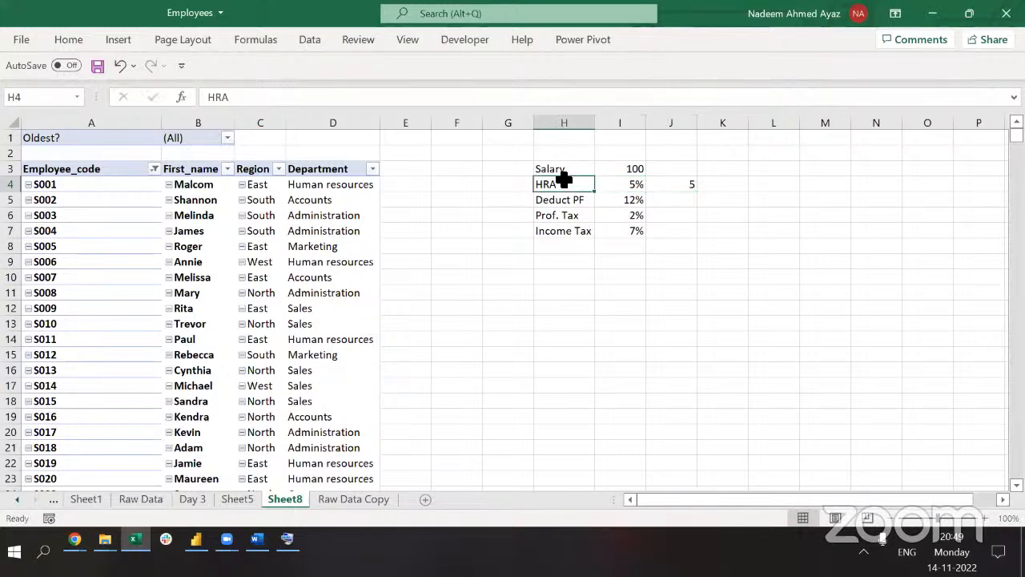
key("Right")
key("Right")
key("Left")
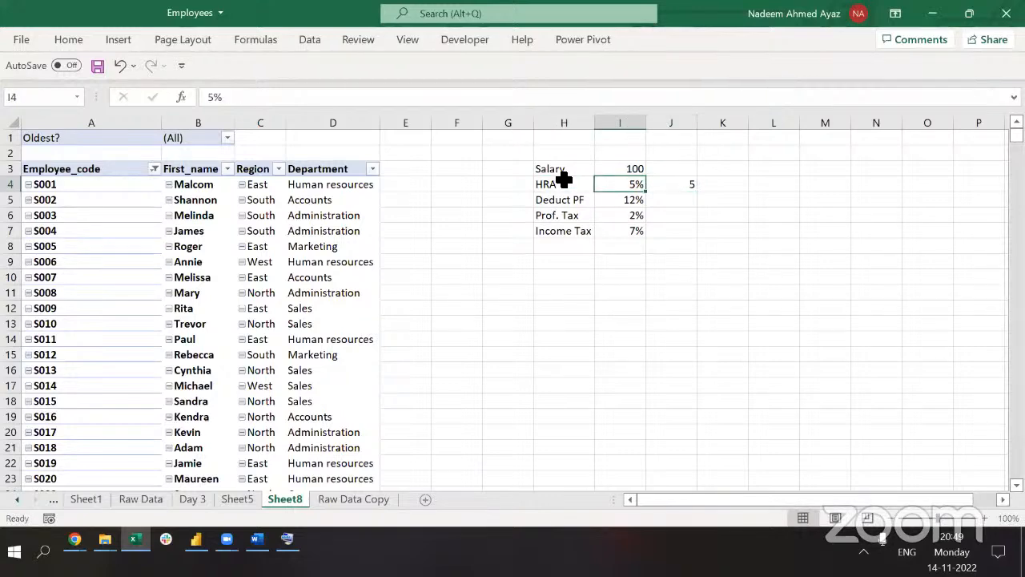
key("Down")
key("Left")
key("Right")
key("Right")
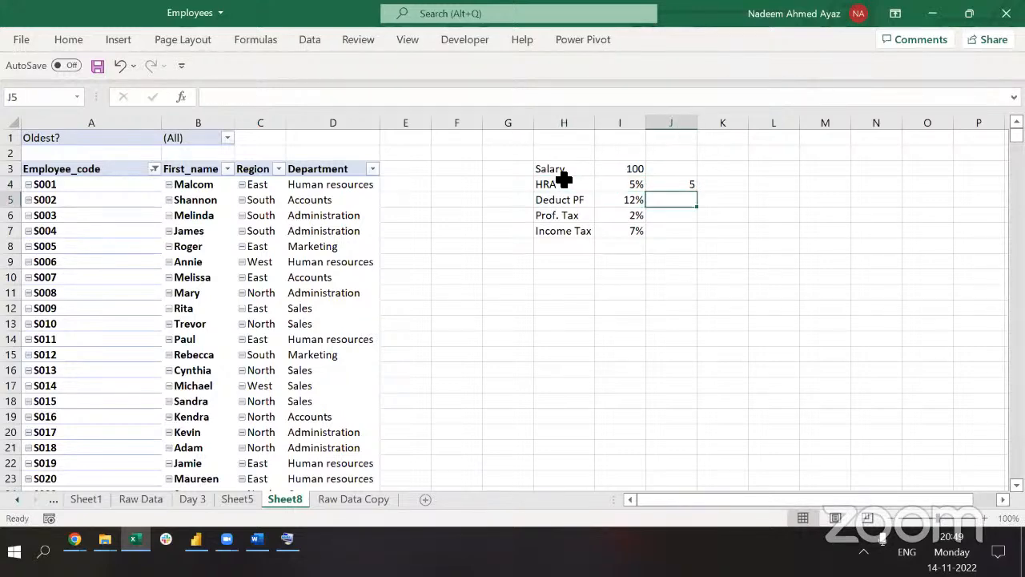
type("=")
key("Left")
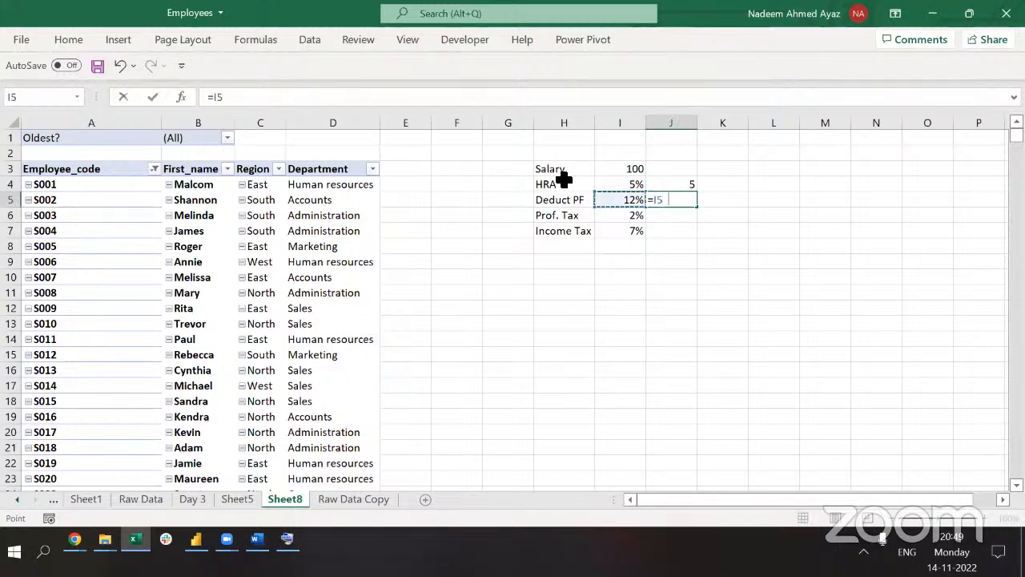
type("*")
key("Up")
key("Up")
key("Return")
key("Up")
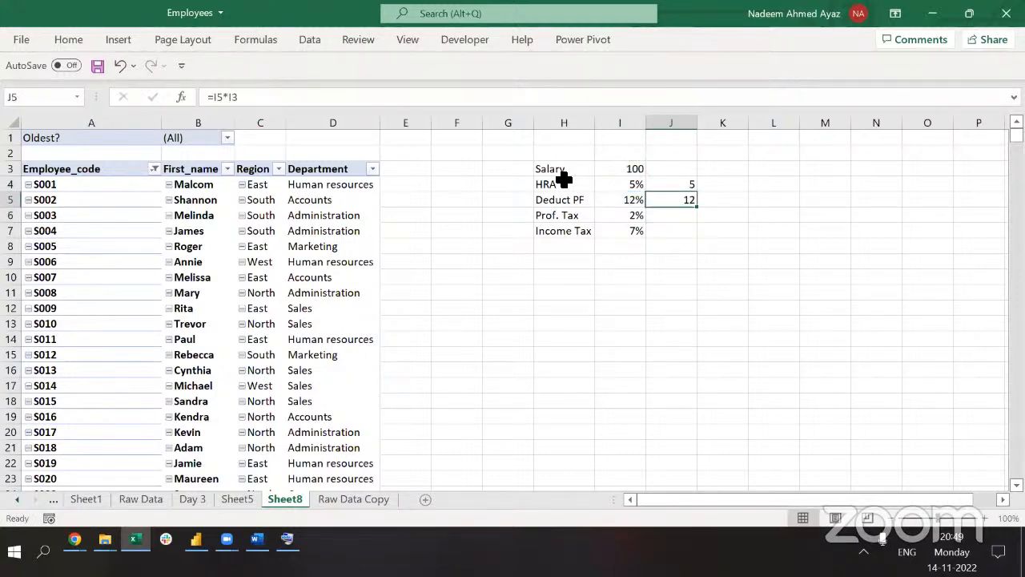
Calculate the professional tax amount in J6 by multiplying the rate in I6 by the salary in I3.
key("Down")
type("=")
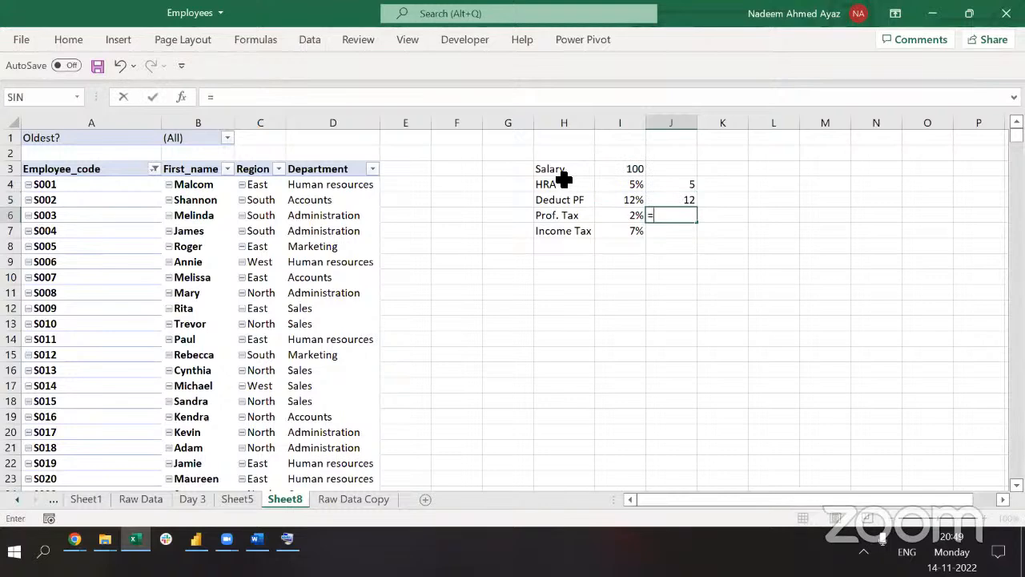
key("Left")
type("*")
key("Left")
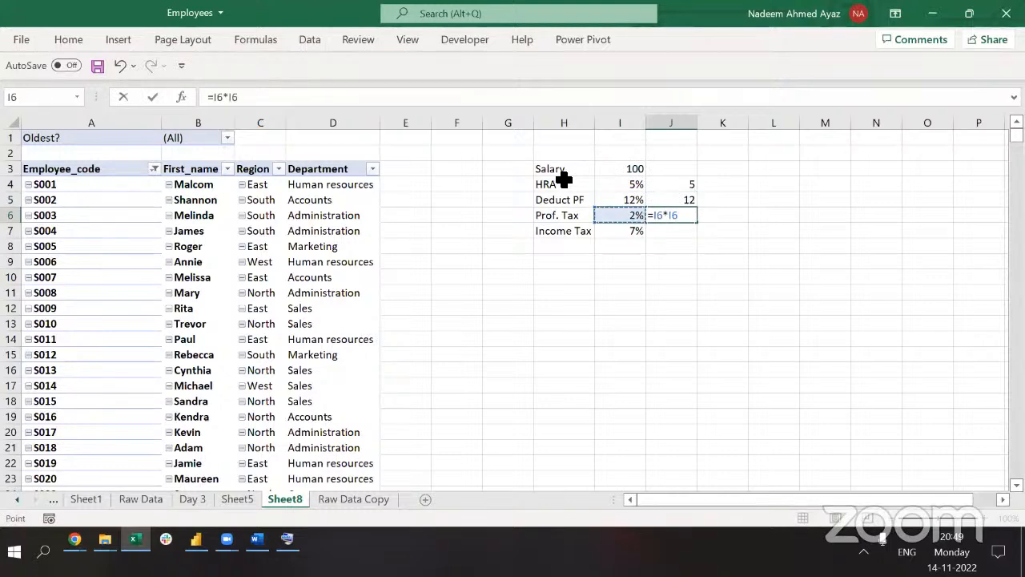
key("Up")
key("Up")
key("Up")
key("Return")
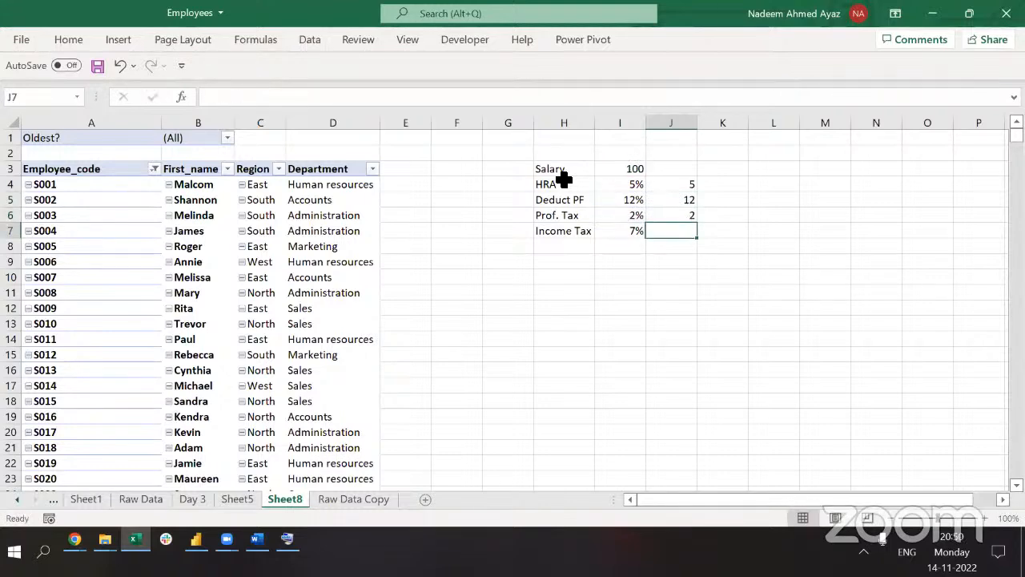
Calculate the income tax amount in J7 with the formula =I7*I3.
type("=")
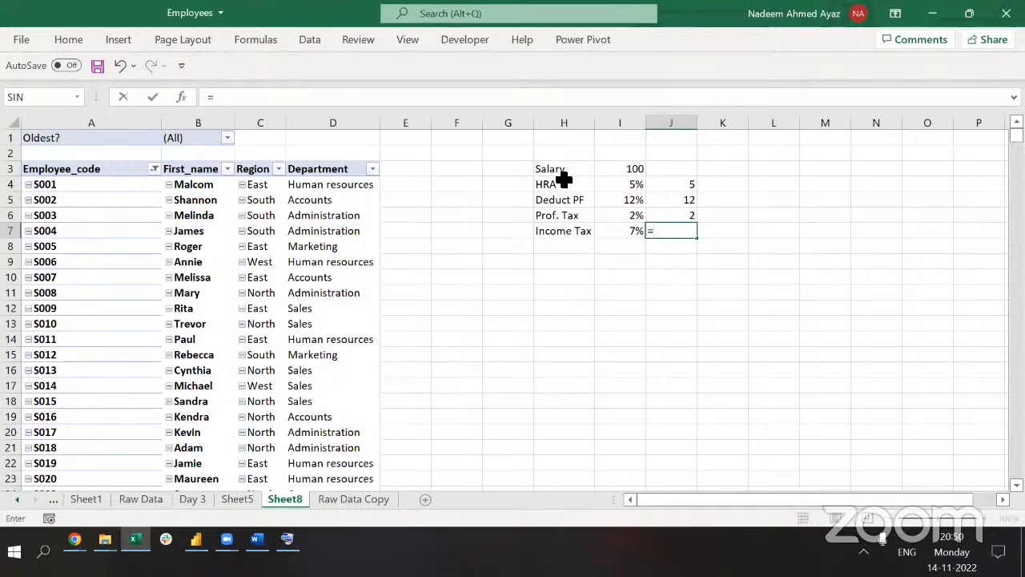
key("Left")
type("*")
key("Left")
key("Up")
key("Up")
key("Up")
key("Up")
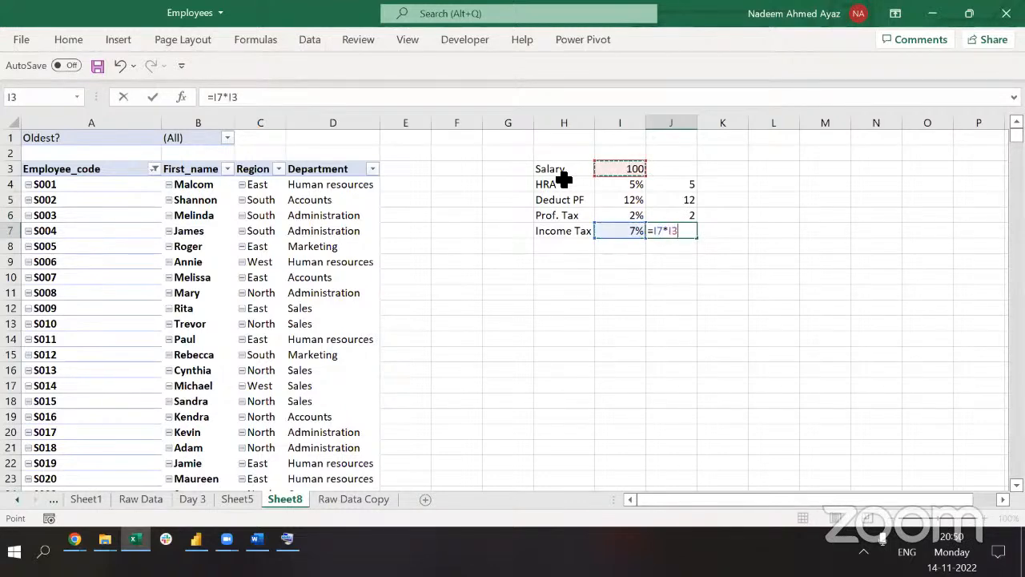
key("Return")
Mark the HRA amount with "+" in K4 and the PF deduction with "-" in K5.
key("Up")
key("Up")
key("Up")
key("Up")
key("Right")
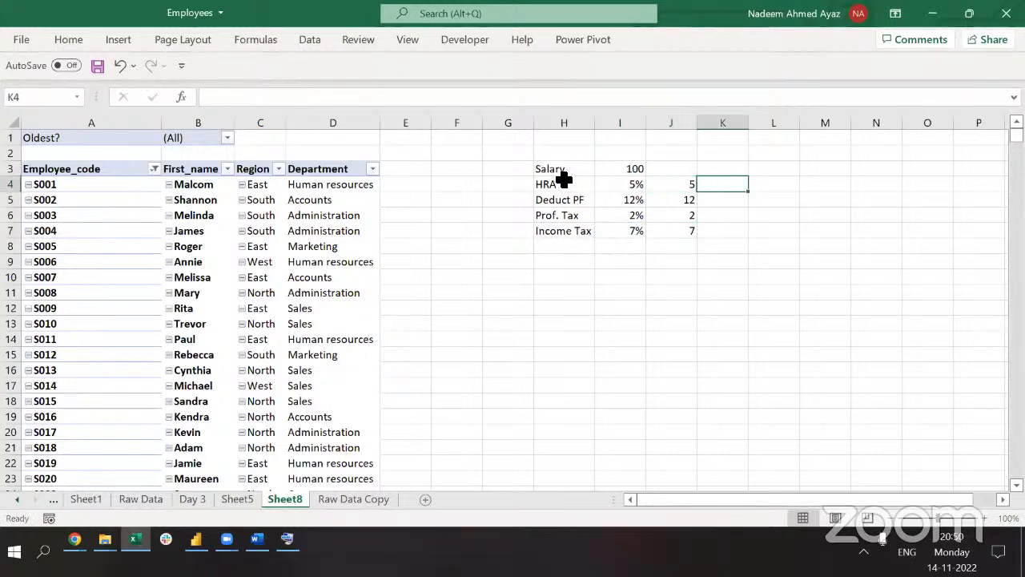
type("+")
key("Return")
type("-")
key("Return")
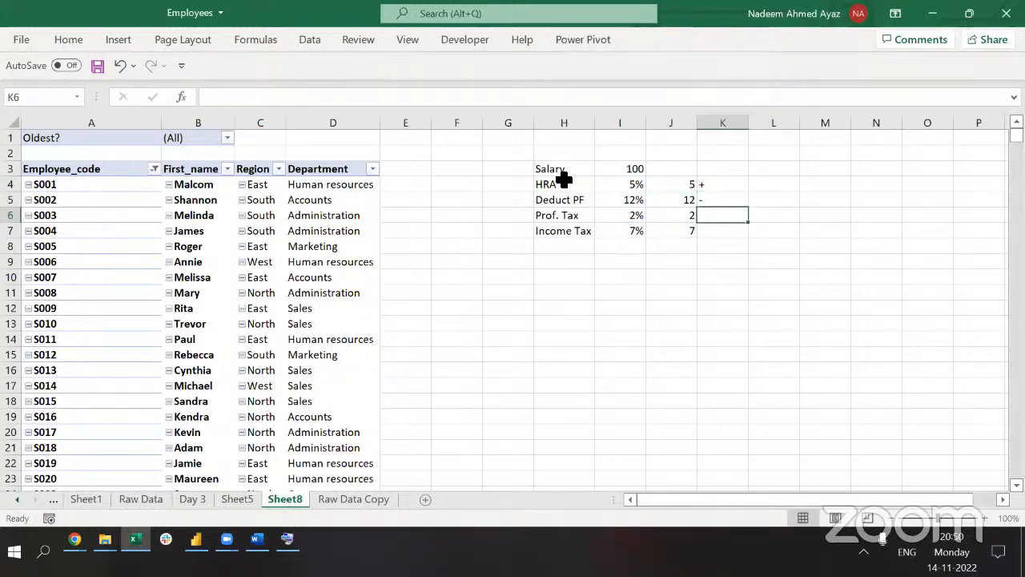
Mark the professional tax amount in K6 and the income tax amount in K7 with "-".
type("-")
key("Return")
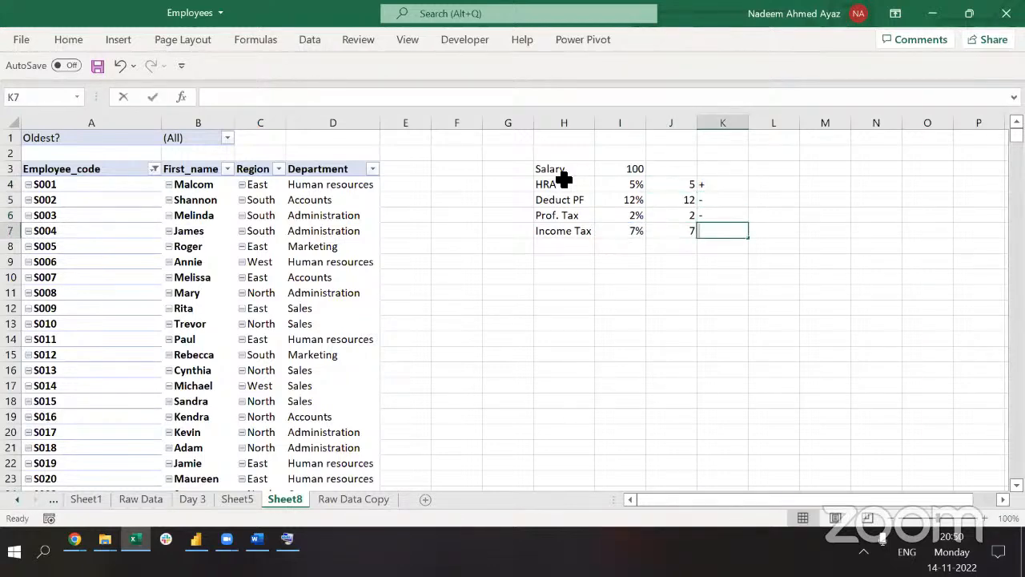
type("-")
key("Up")
key("Up")
key("Up")
key("Up")
key("Up")
key("Up")
key("Down")
key("Down")
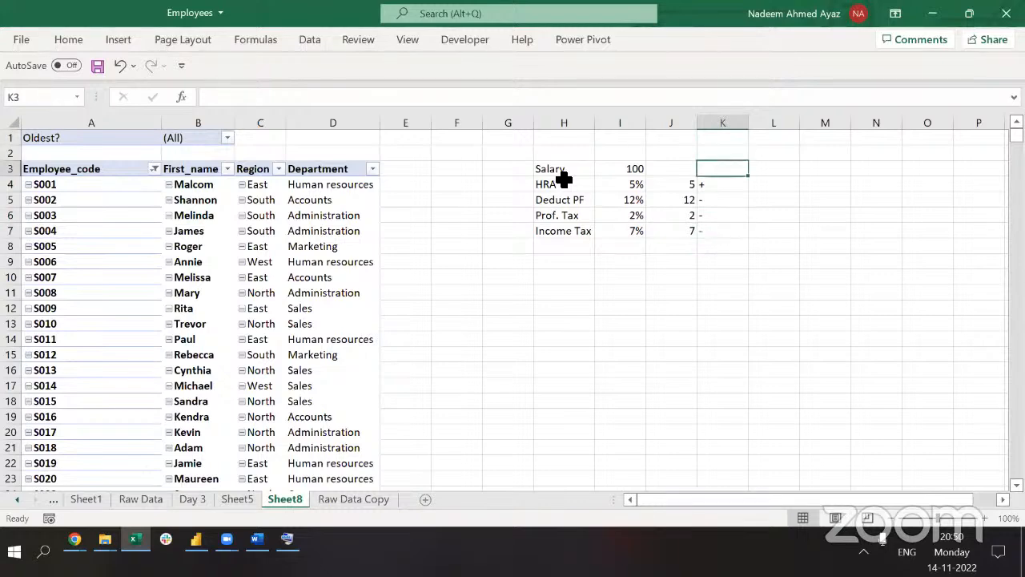
Review the salary component labels in H4:H7 against the Oldest? column on the Raw Data Copy sheet.
left_click(564, 179)
key("Right")
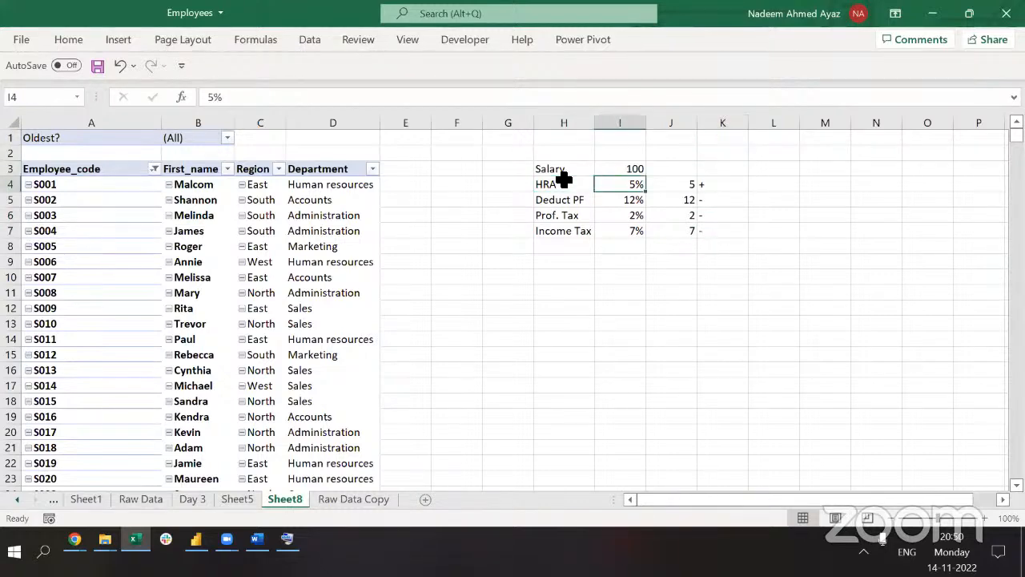
left_click(563, 180)
key("shift+Down")
key("shift+Down")
key("shift+Down")
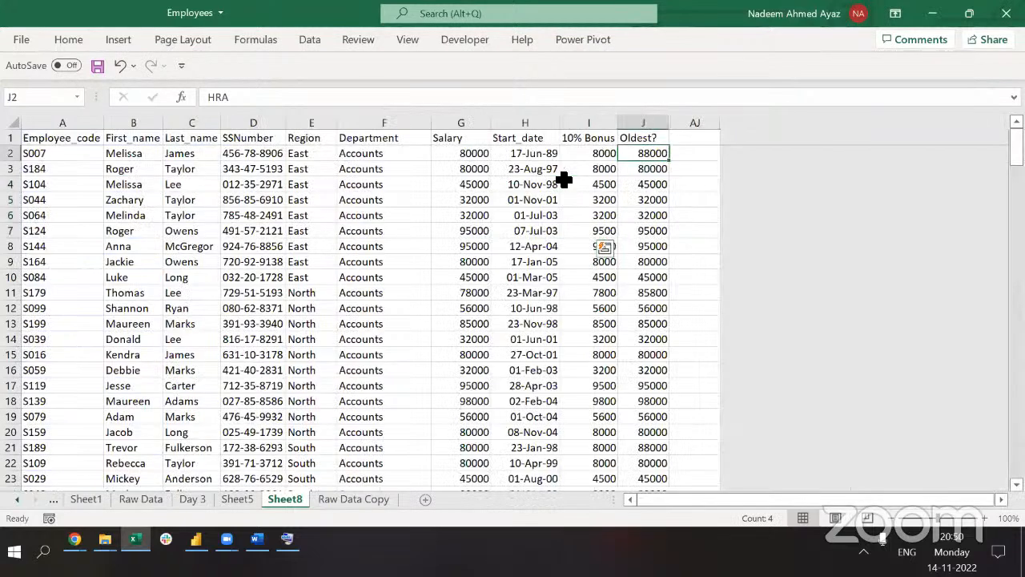
key("ctrl+Page_Down")
key("Up")
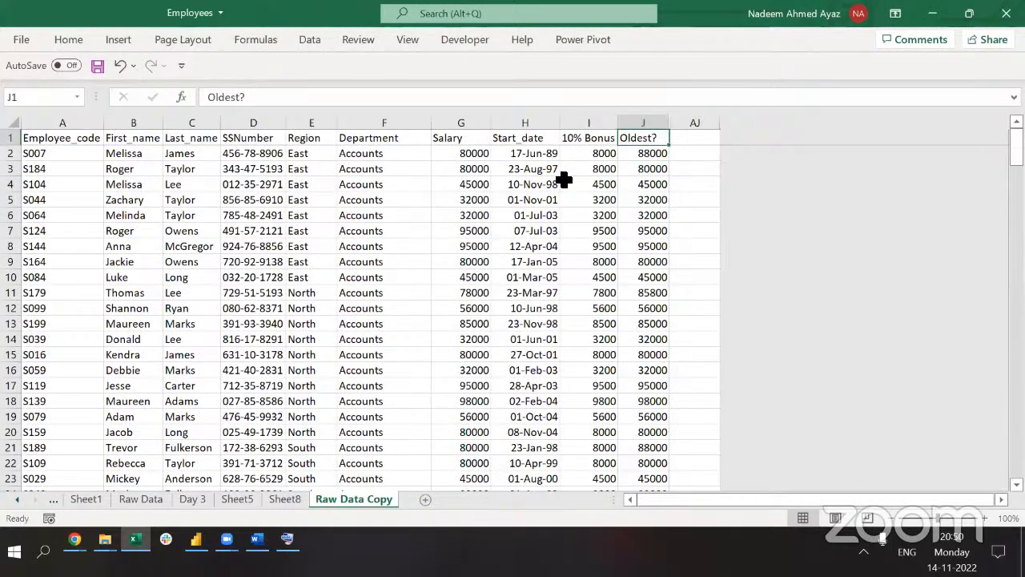
key("ctrl+space")
key("shift+Right")
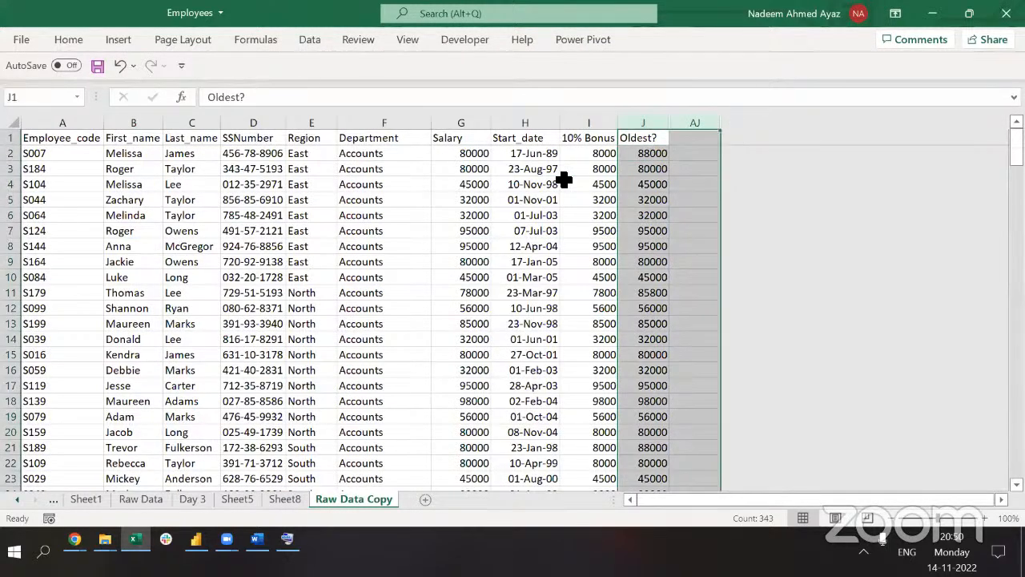
key("Right")
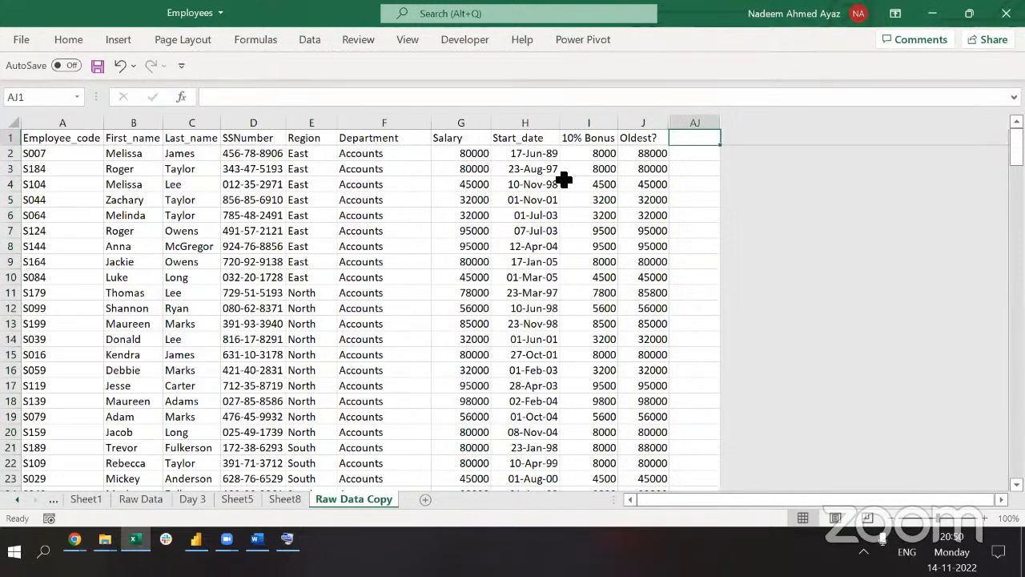
key("Left")
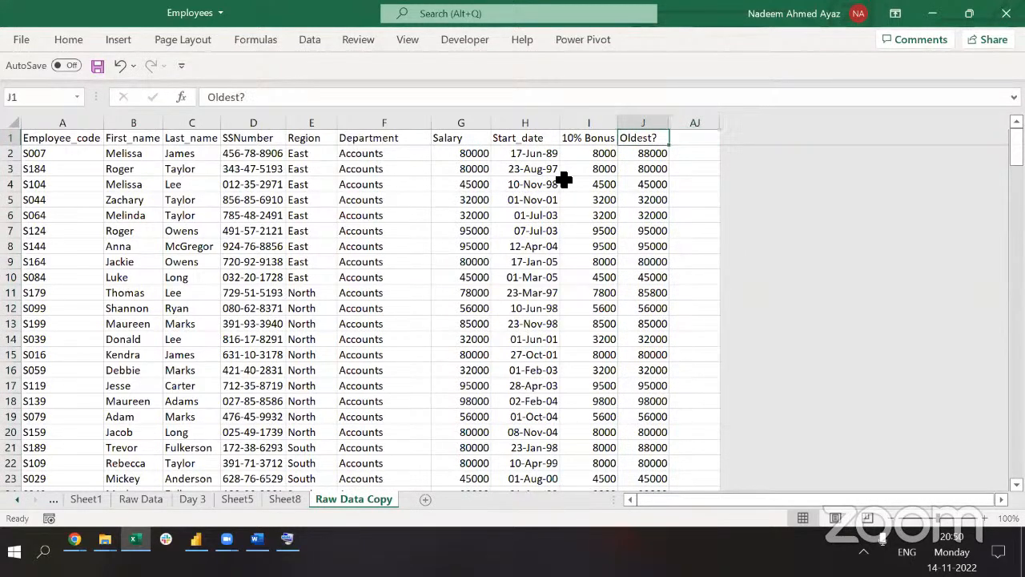
key("ctrl+Page_Up")
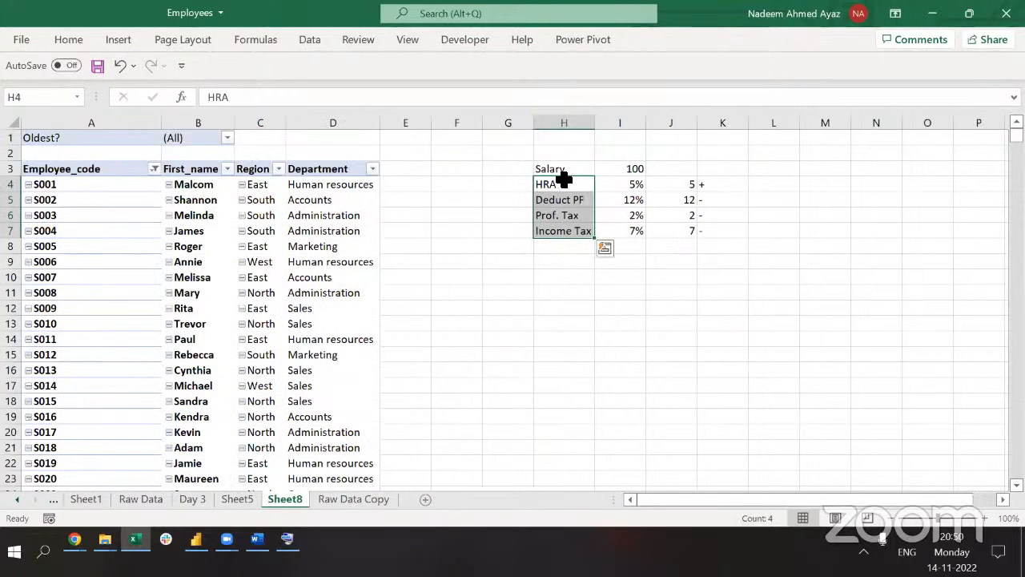
Examine the 10% Bonus column on Raw Data Copy and the blank cells E4:E7 beside the pivot table on Sheet8.
key("Up")
key("Down")
key("ctrl+shift+Down")
key("ctrl+Page_Down")
key("Left")
key("ctrl+shift+Down")
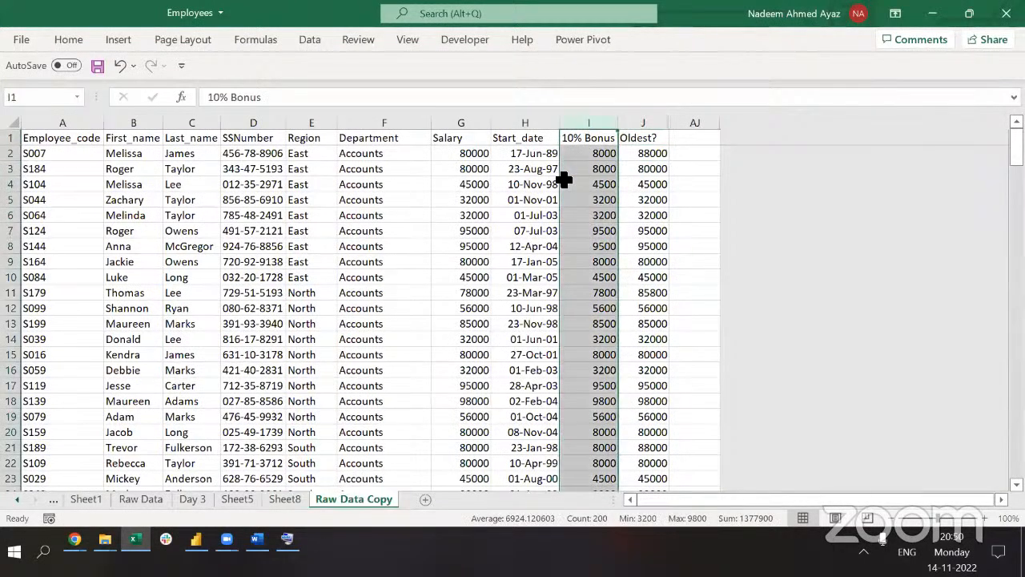
key("ctrl+Page_Up")
key("Left")
key("Left")
key("Left")
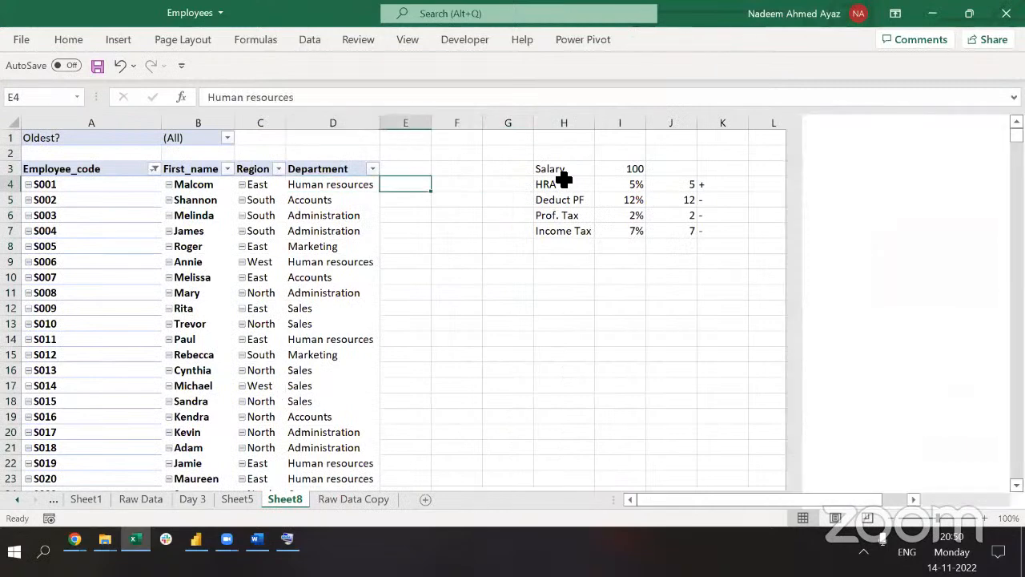
key("shift+Down")
key("shift+Down")
key("shift+Down")
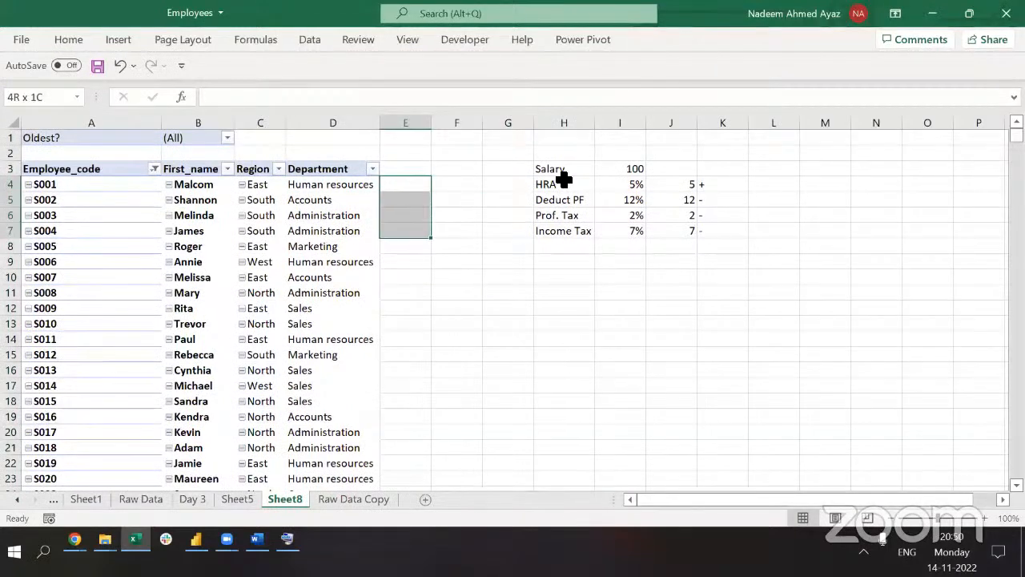
Start a new calculated field named HRA for the pivot table on Sheet8.
left_click(564, 180)
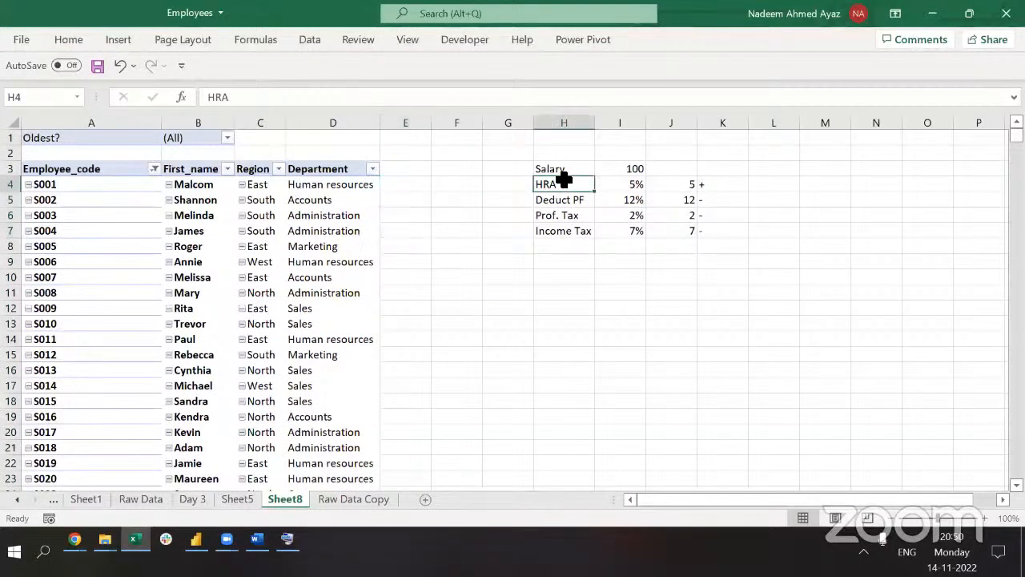
key("ctrl+Left")
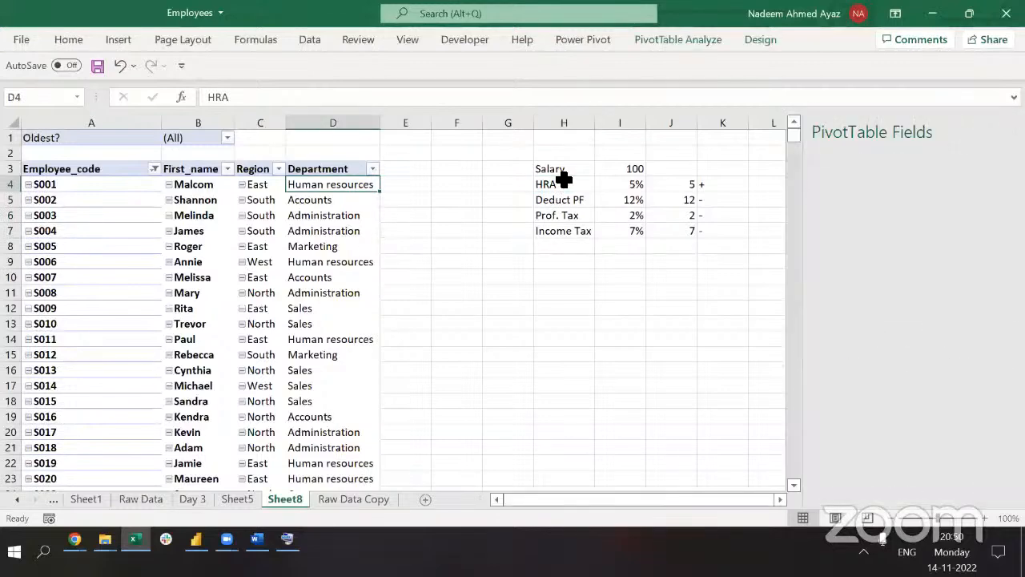
key("ctrl+Left")
key("Right")
key("Right")
key("Right")
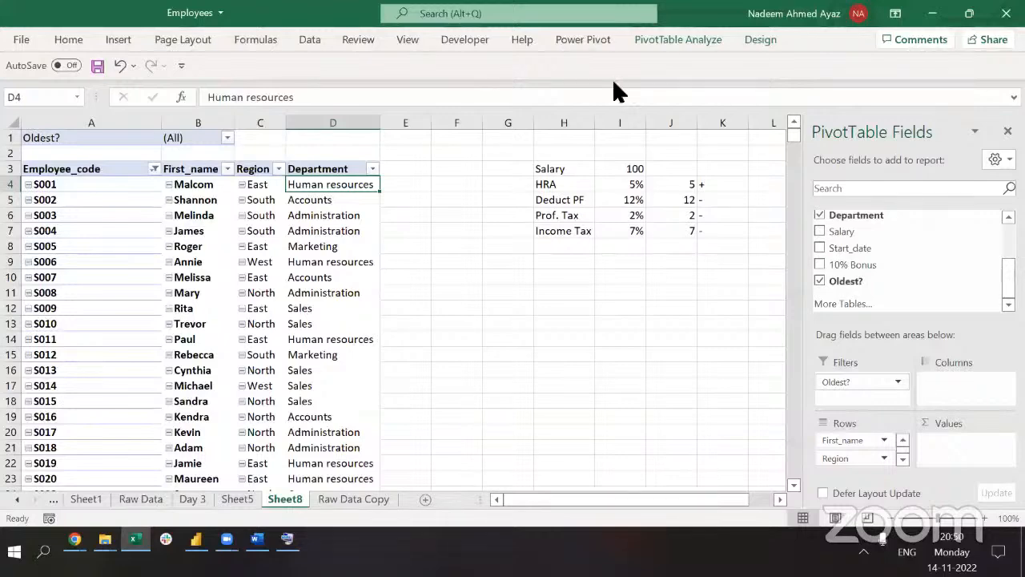
left_click(644, 38)
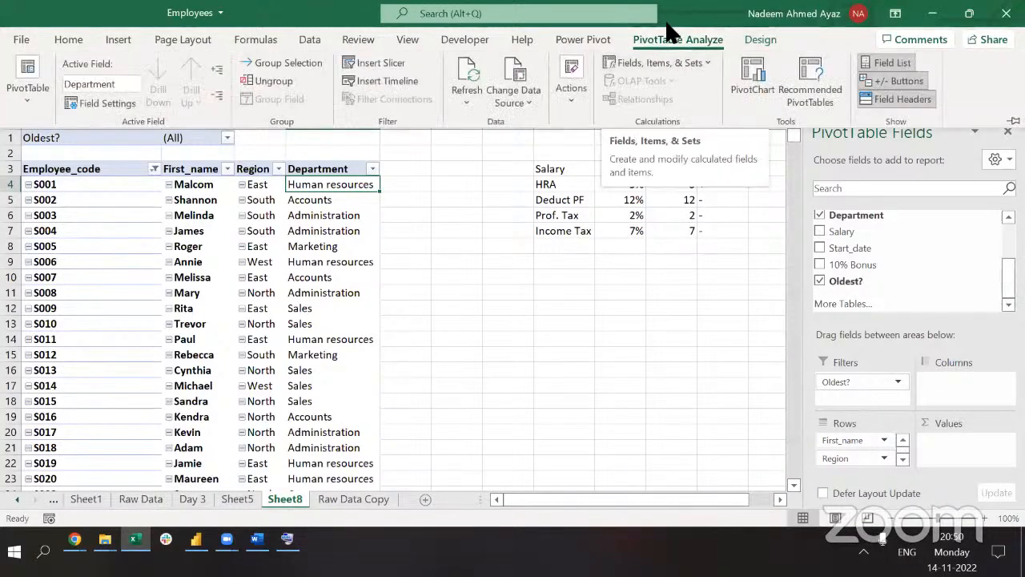
left_click(669, 58)
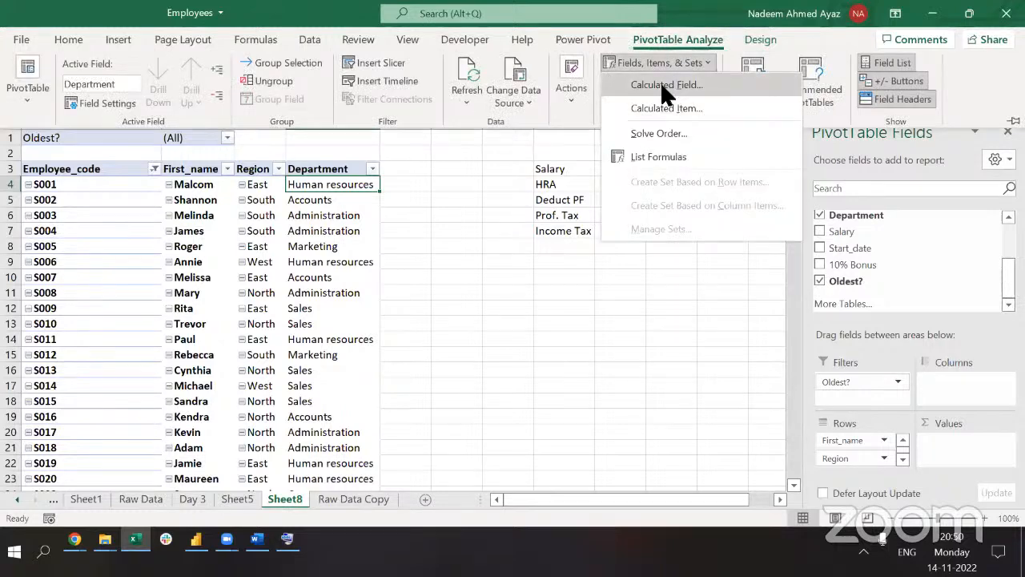
left_click(662, 87)
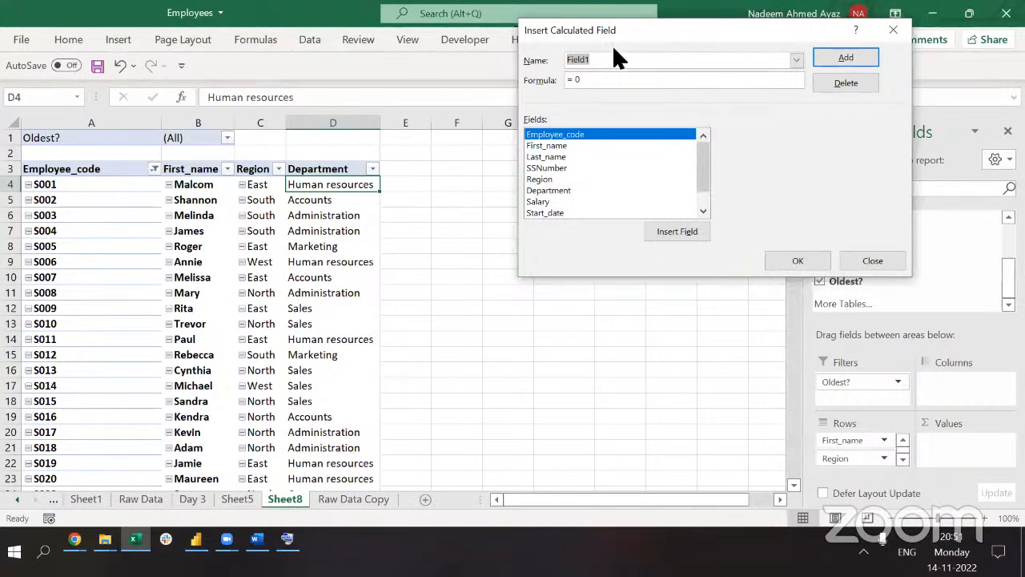
left_click_drag(613, 33, 379, 224)
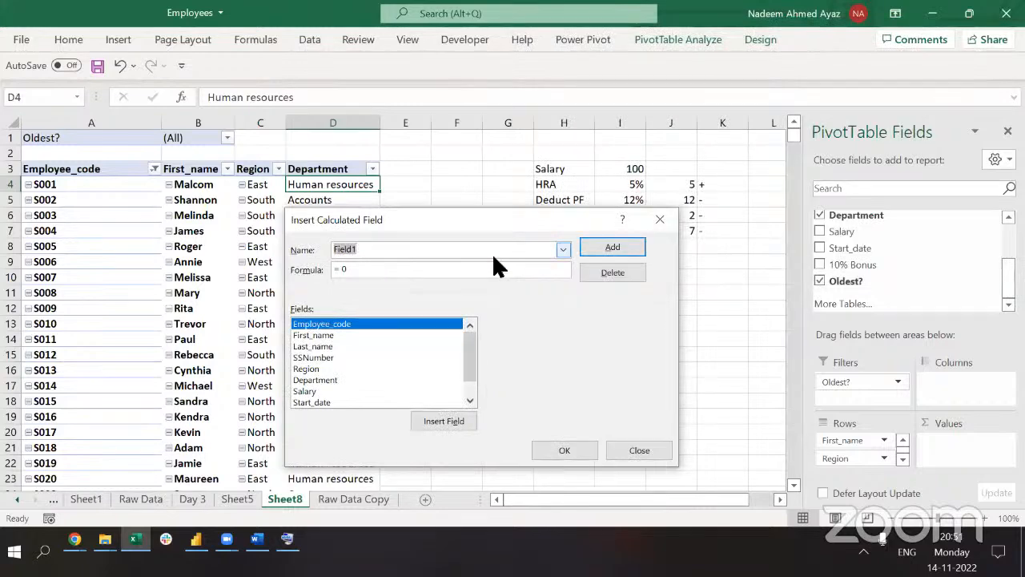
type("HRa")
key("BackSpace")
type("A")
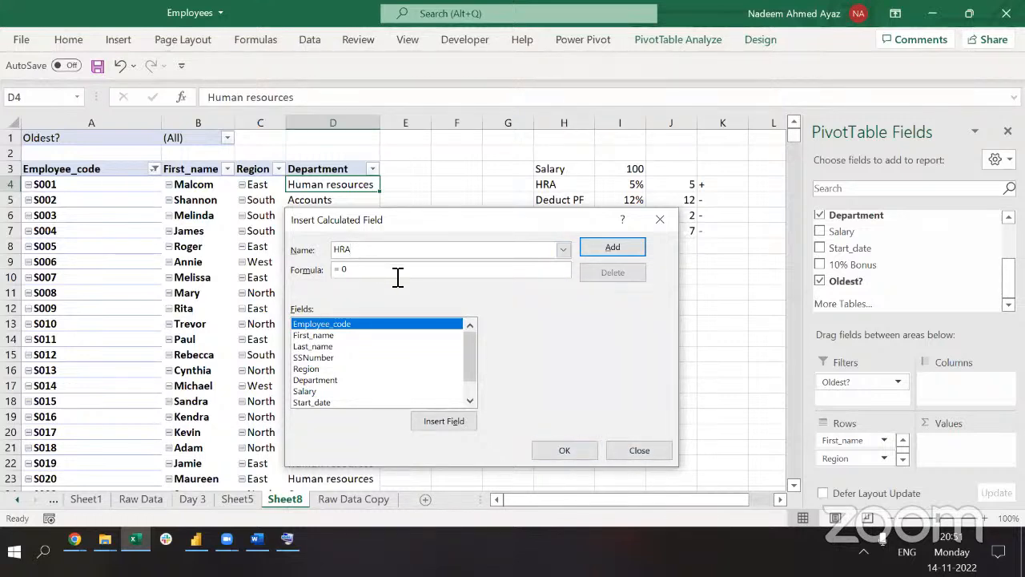
Set the HRA calculated field's formula to = Salary*10% and add it to the pivot table.
key("BackSpace")
left_click_drag(551, 213, 552, 228)
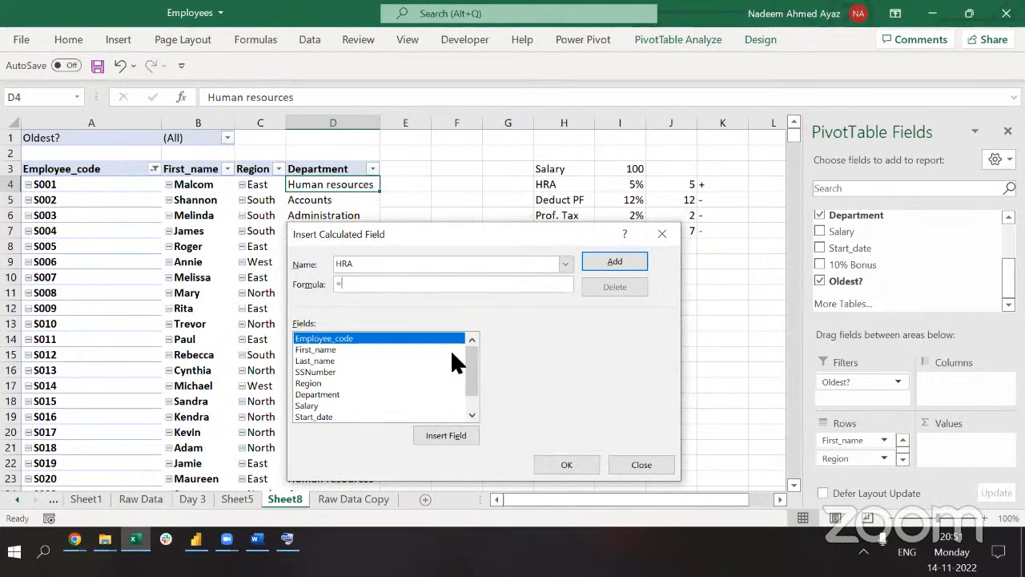
left_click_drag(471, 356, 474, 374)
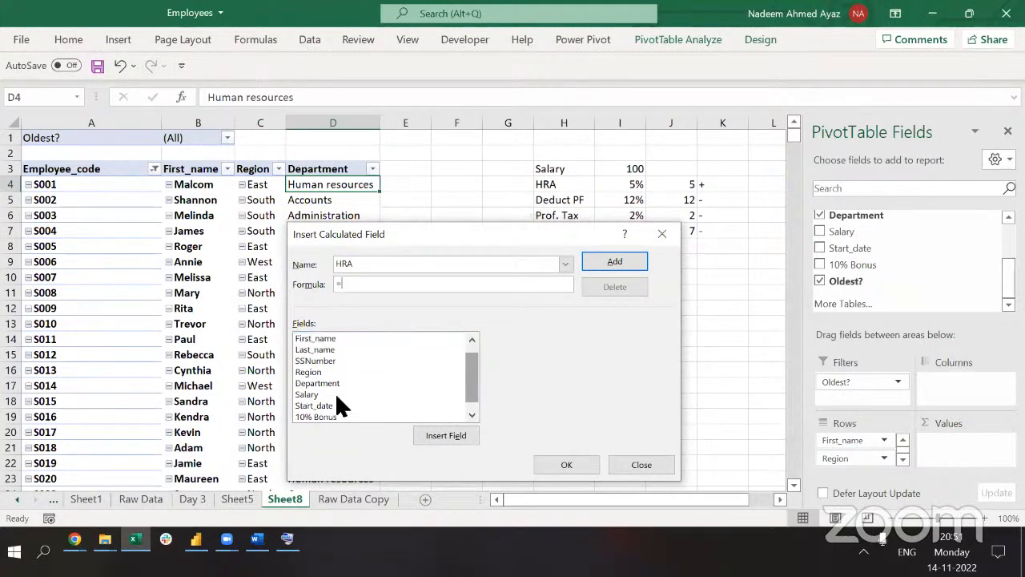
left_click(304, 394)
double_click(304, 394)
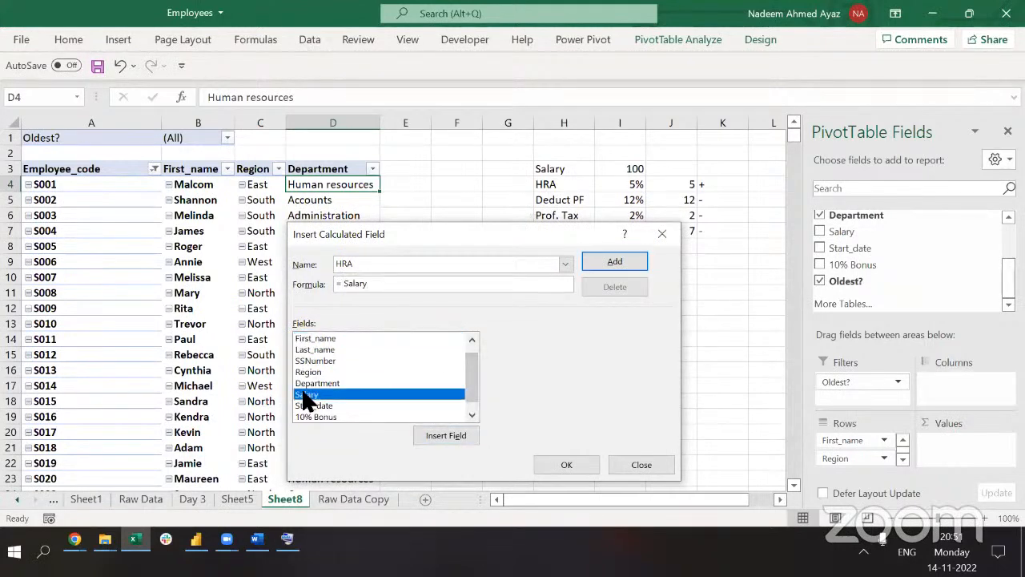
type("*10%")
left_click_drag(525, 234, 525, 171)
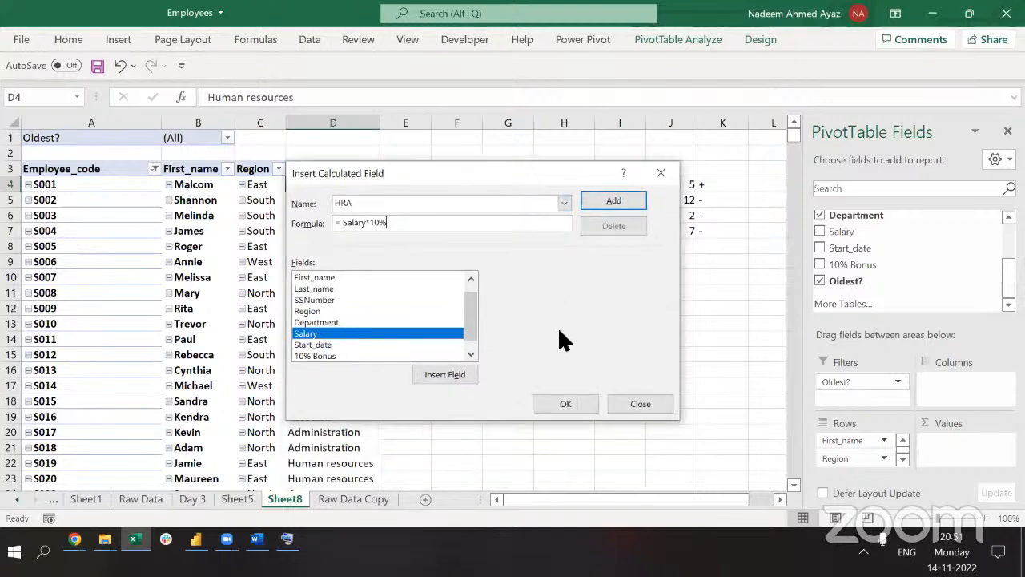
left_click(565, 403)
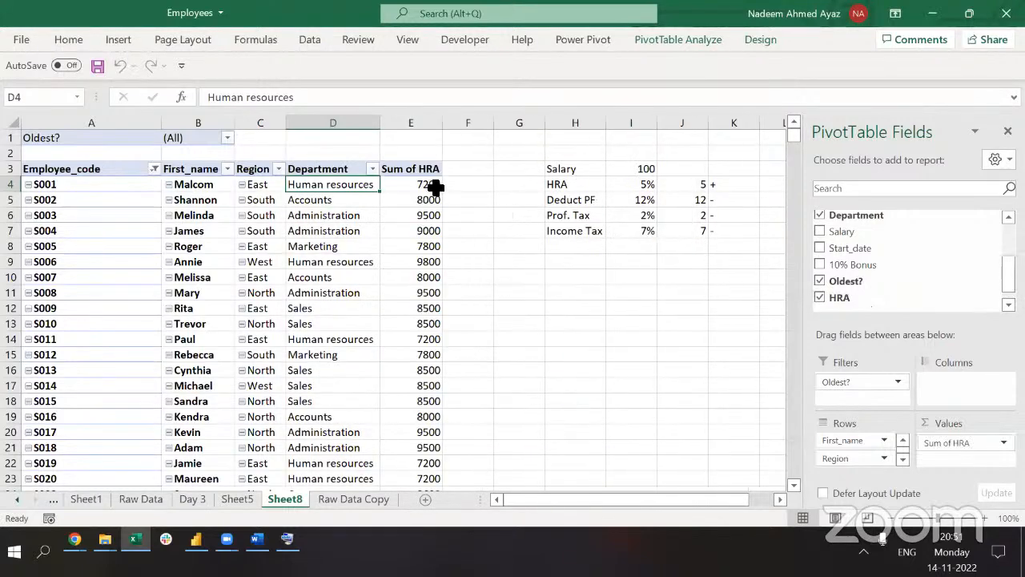
Add the Salary field to the pivot table values ahead of Sum of HRA.
left_click(431, 185)
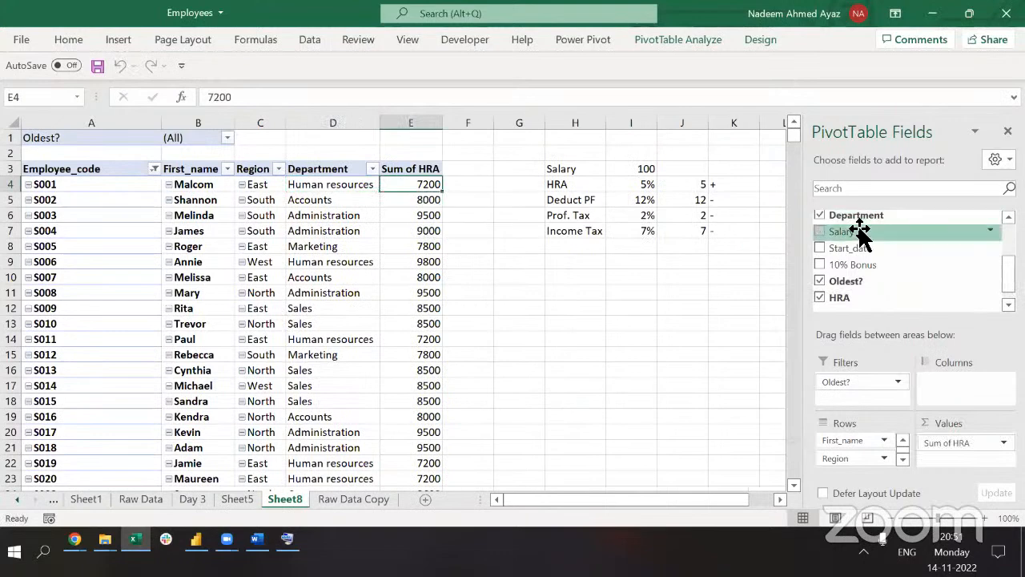
left_click_drag(856, 230, 977, 442)
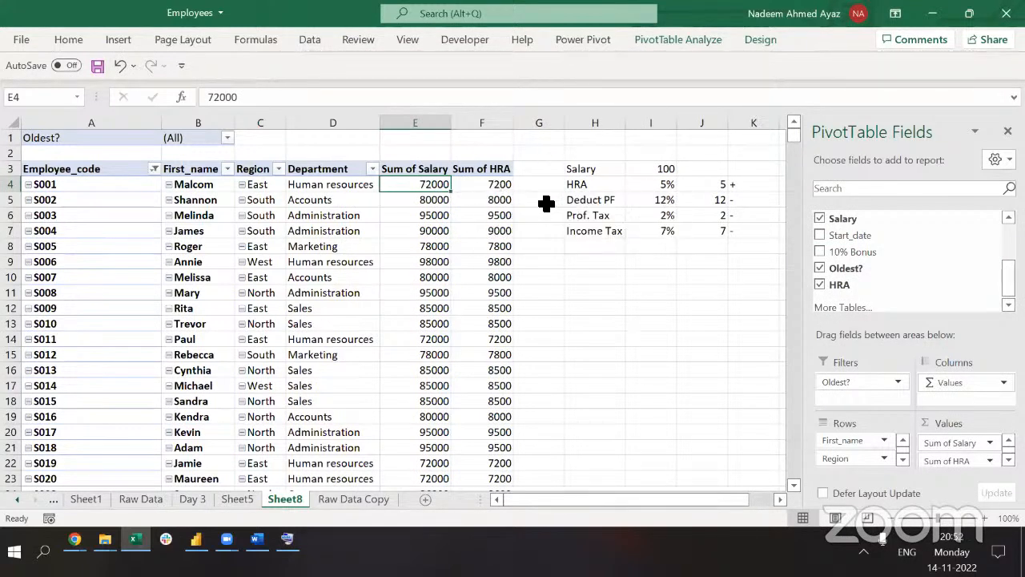
left_click(486, 181)
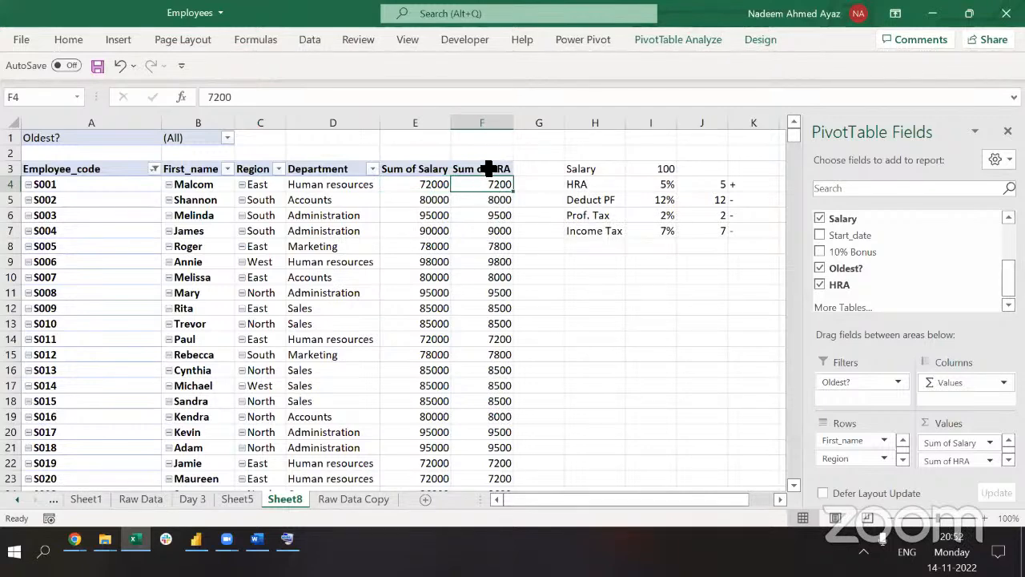
Insert a blank column before the salary example's labels in column H and hide the pivot table field list.
left_click(608, 205)
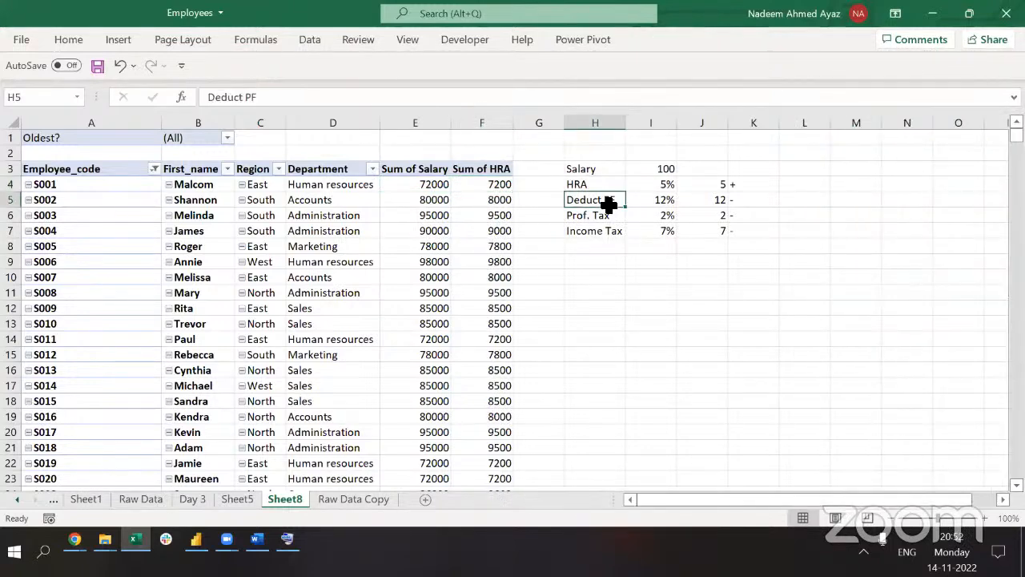
key("ctrl+space")
key("ctrl+shift+plus")
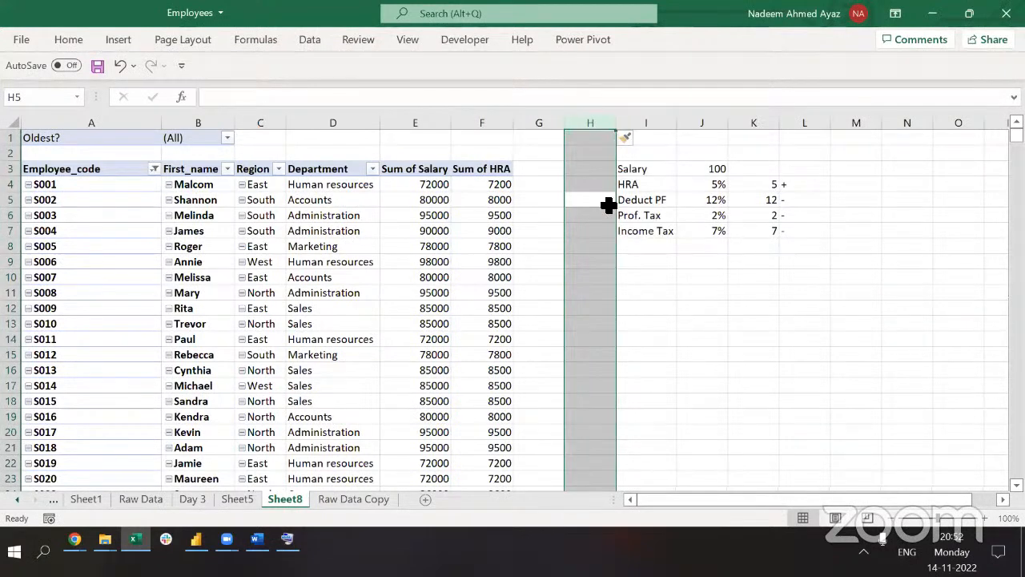
key("Left")
key("Left")
key("Left")
key("Right")
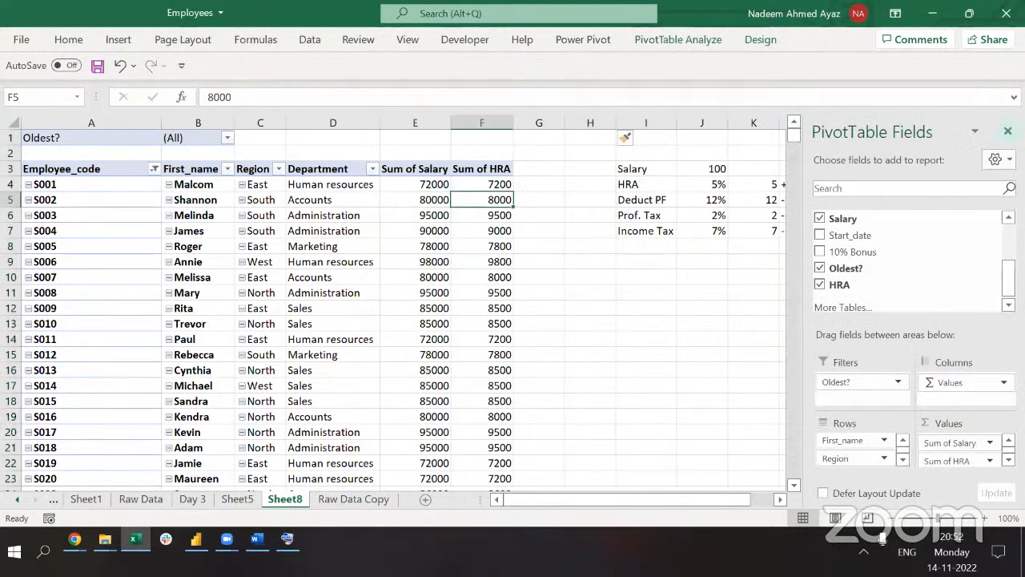
left_click(1008, 130)
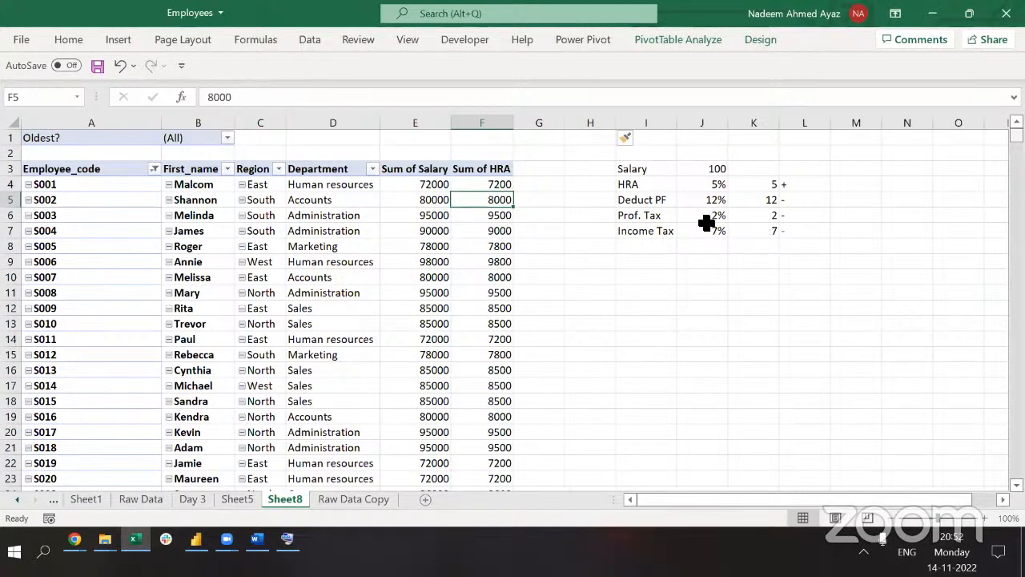
Start a new calculated field named PF_12_percent for the pivot table.
left_click(645, 202)
left_click(489, 186)
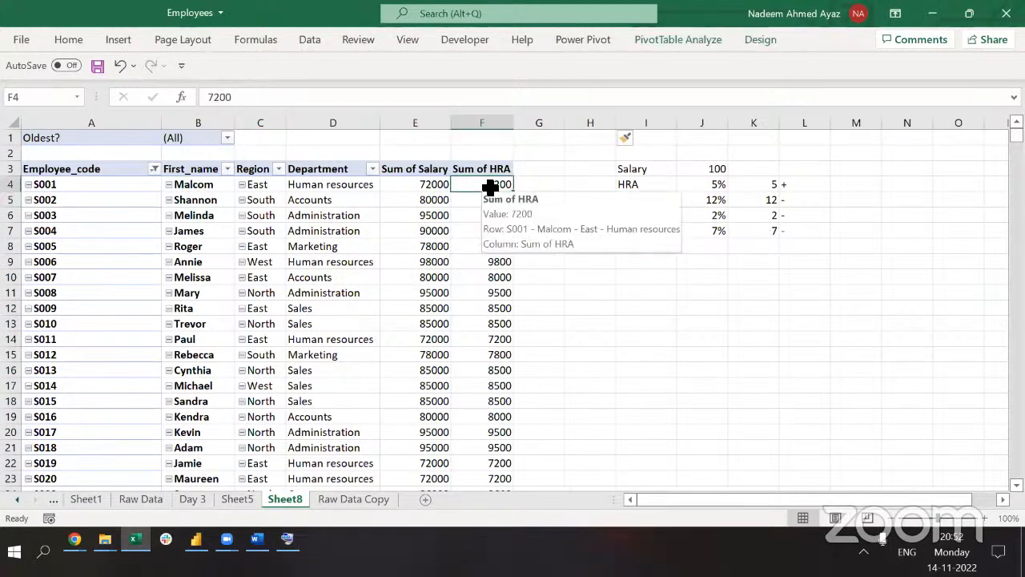
left_click(651, 40)
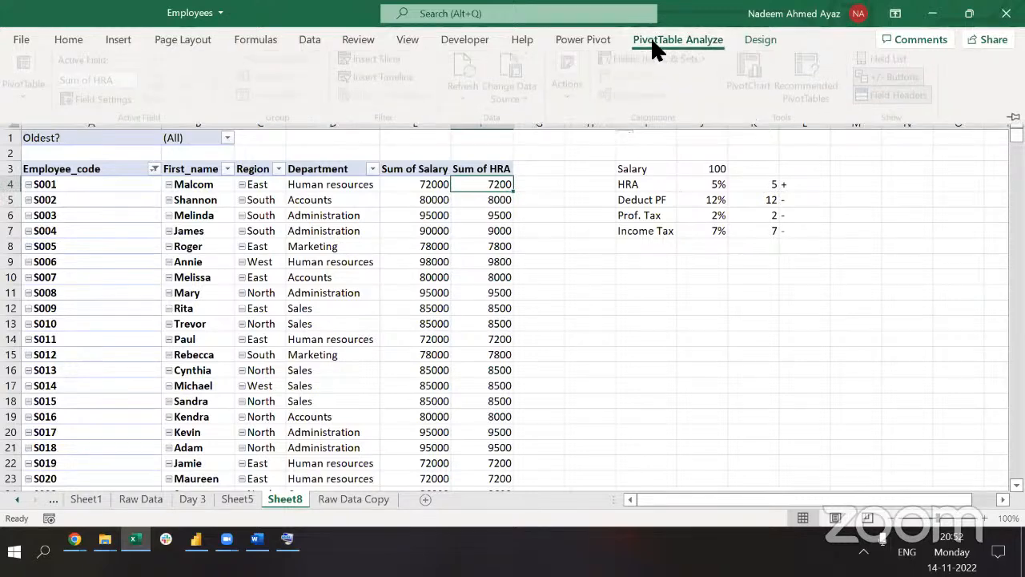
left_click(650, 61)
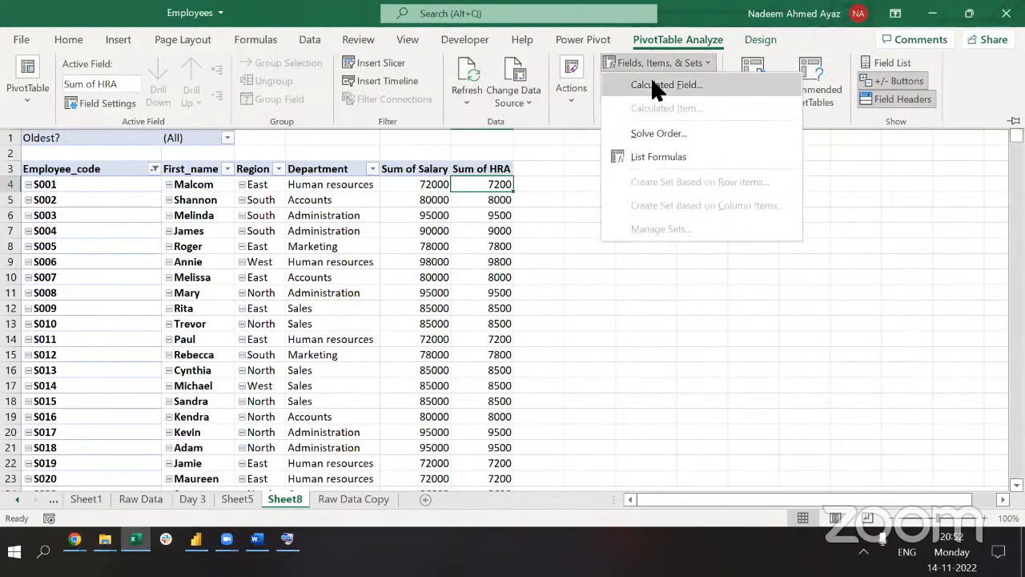
left_click(652, 85)
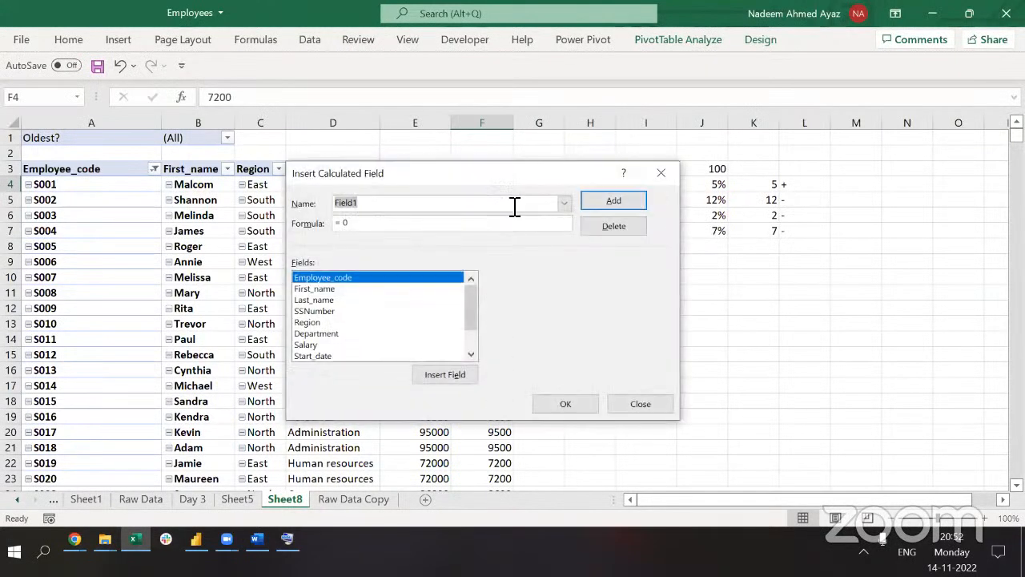
type("PF")
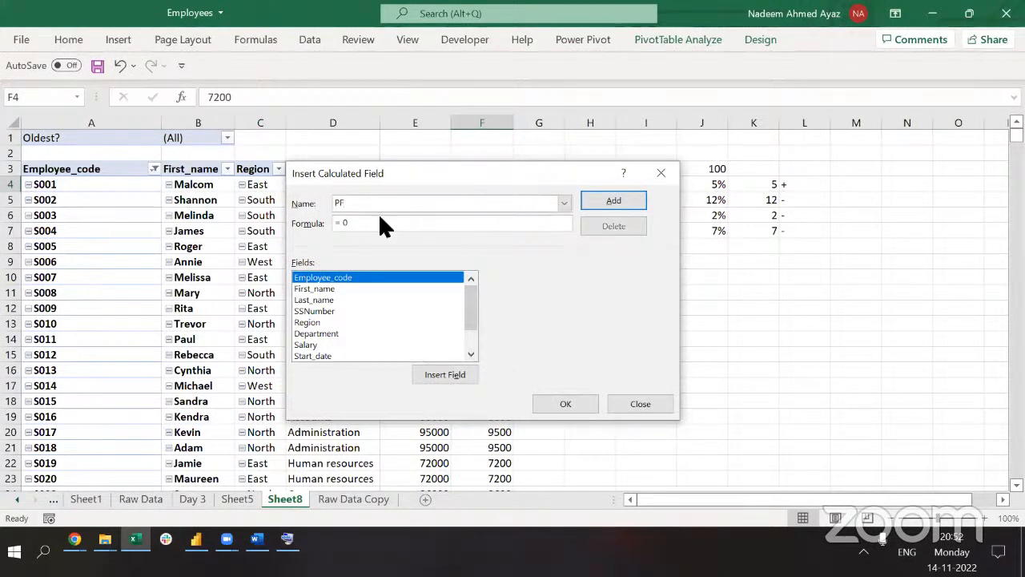
left_click_drag(468, 174, 349, 217)
type("@")
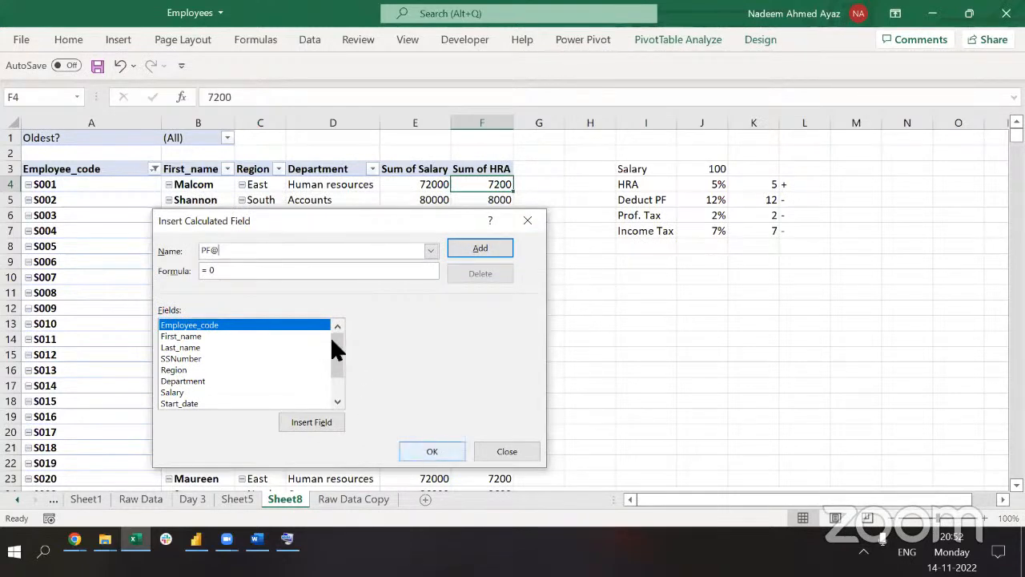
key("BackSpace")
type("1")
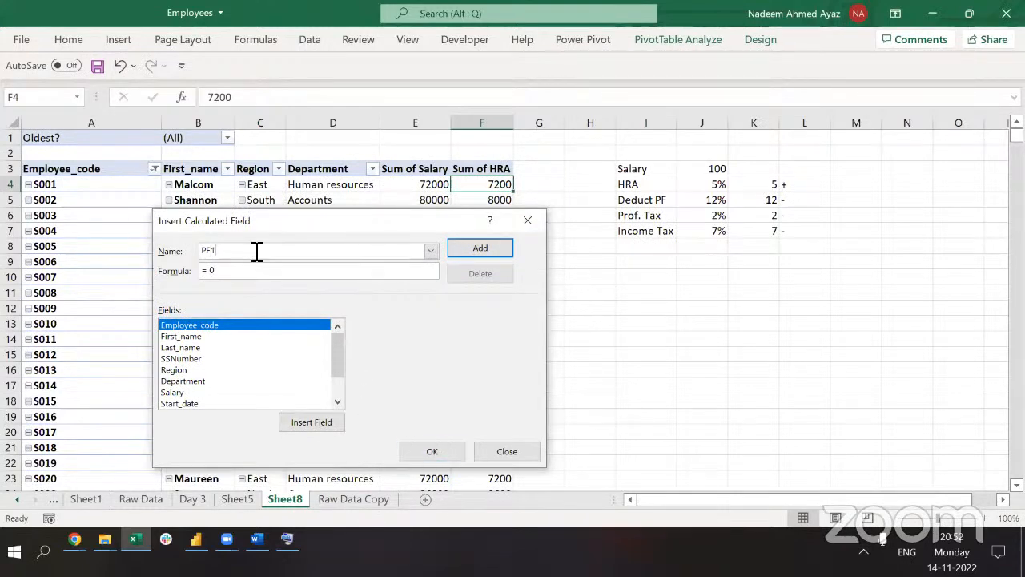
type("2%")
type("_12")
type("_percent")
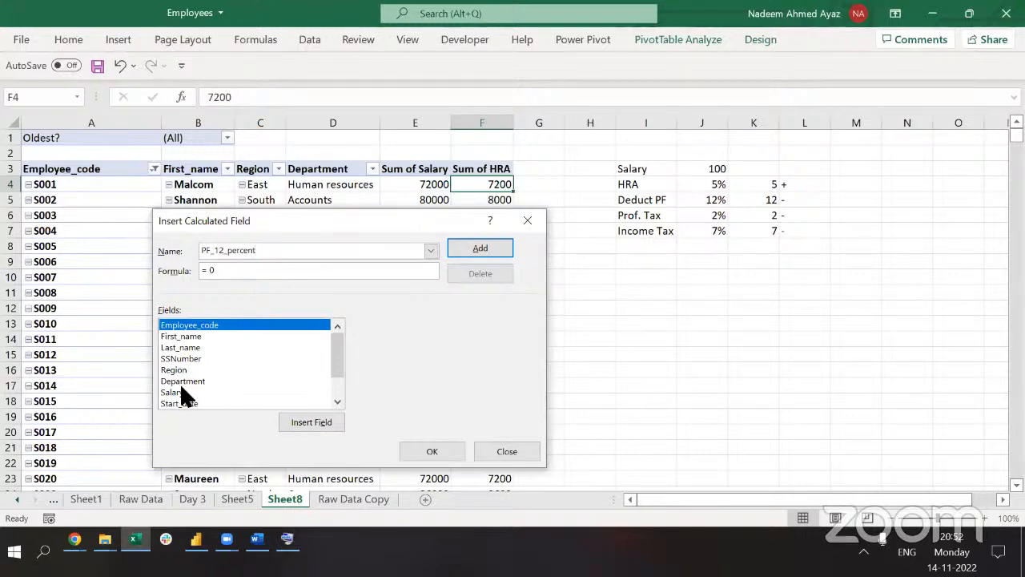
Set the PF_12_percent formula to =Salary*12% and add the calculated field to the pivot table.
double_click(181, 387)
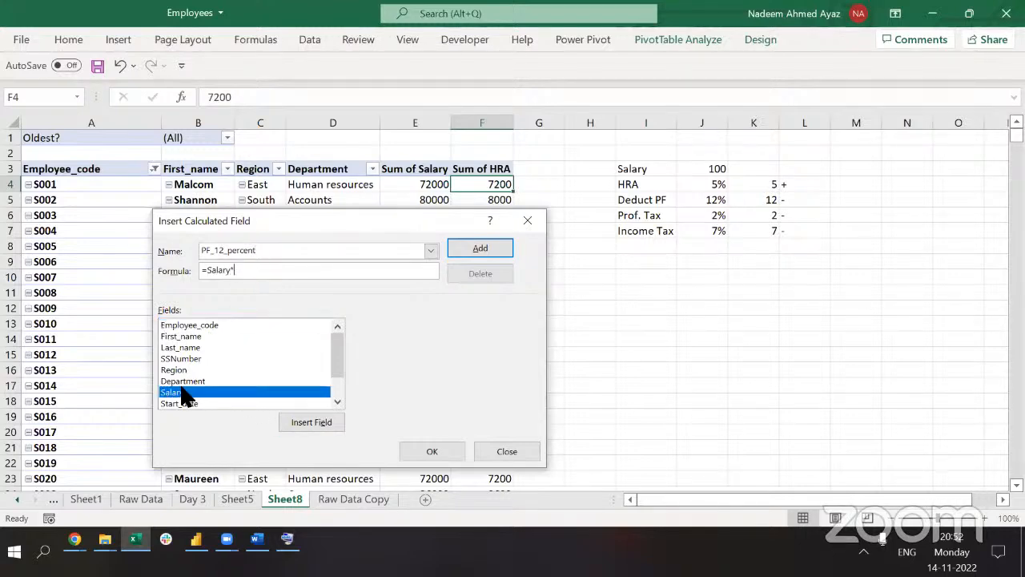
type("*12%")
left_click(431, 450)
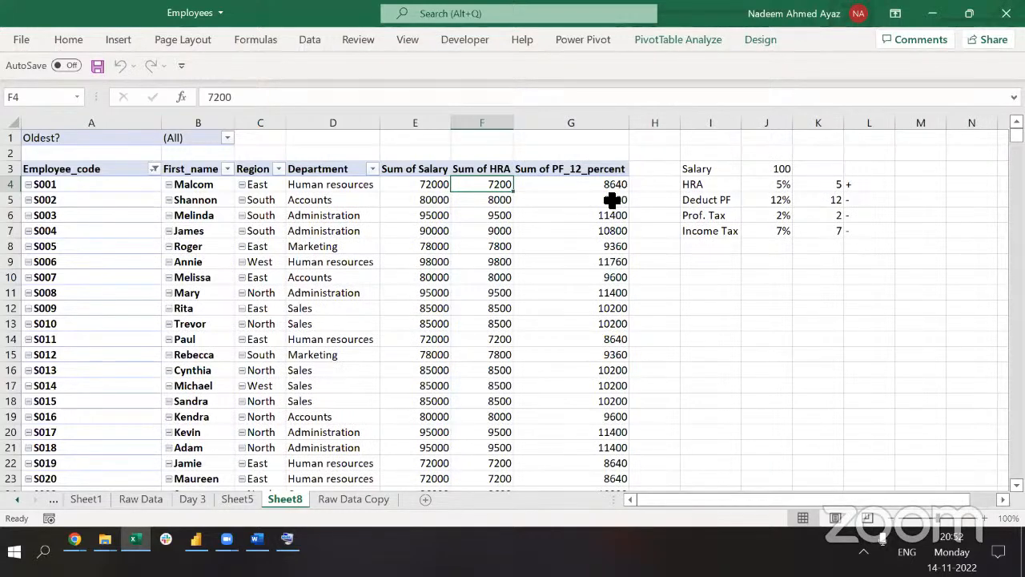
Add a calculated field named ProfTax_2_percent to the pivot table with the formula =Salary*2%.
left_click(580, 169)
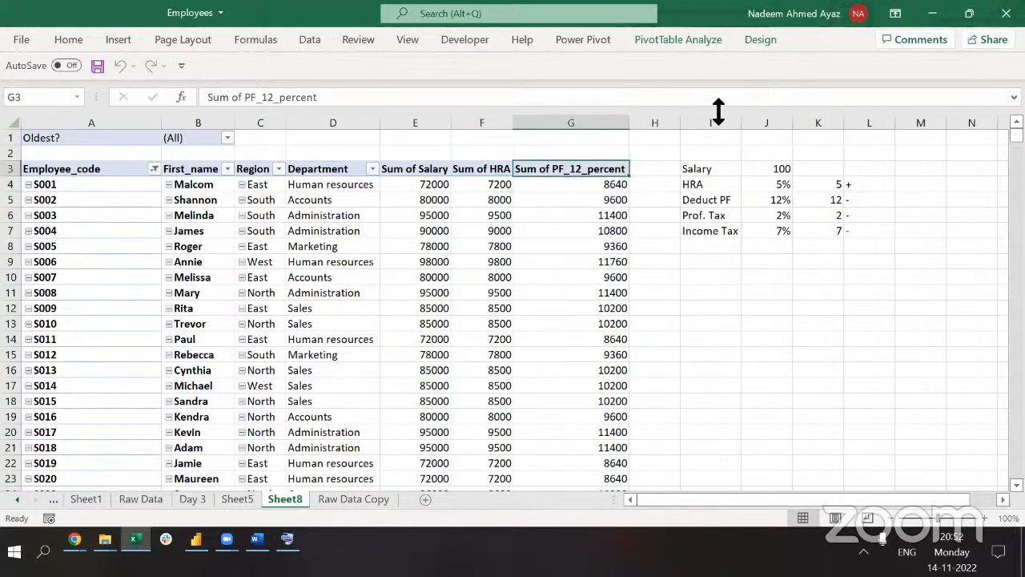
left_click(686, 34)
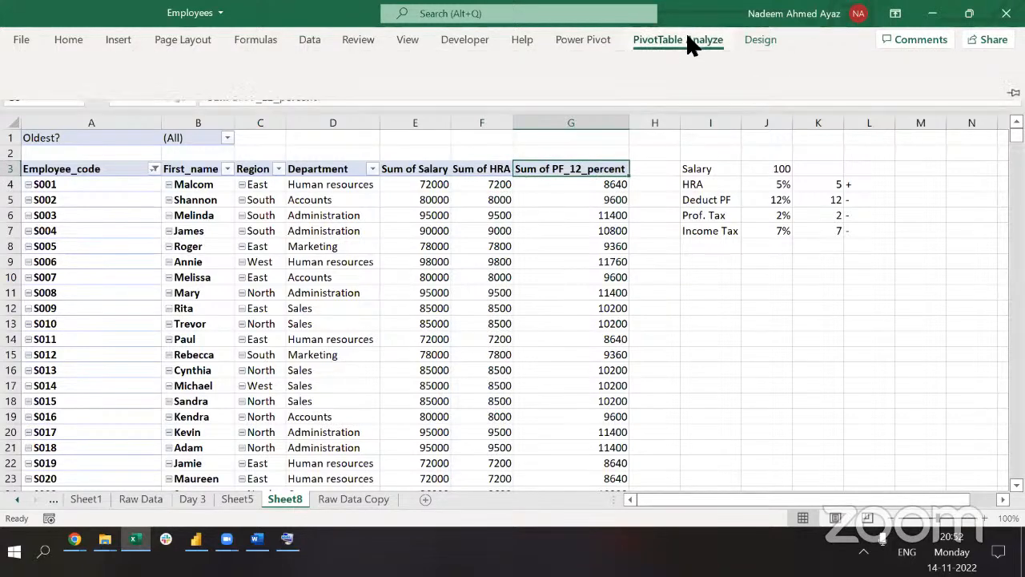
left_click(655, 64)
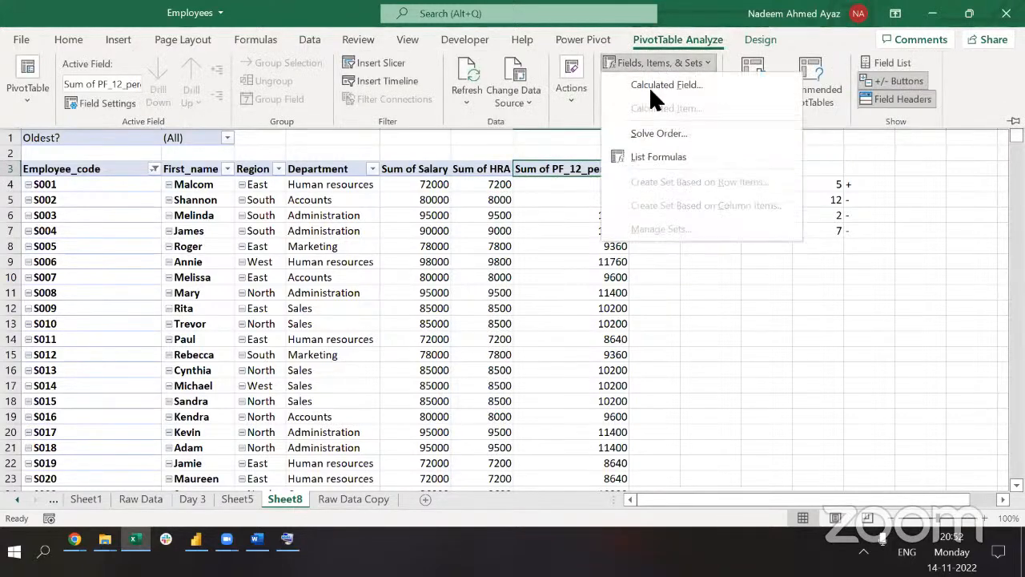
left_click(650, 87)
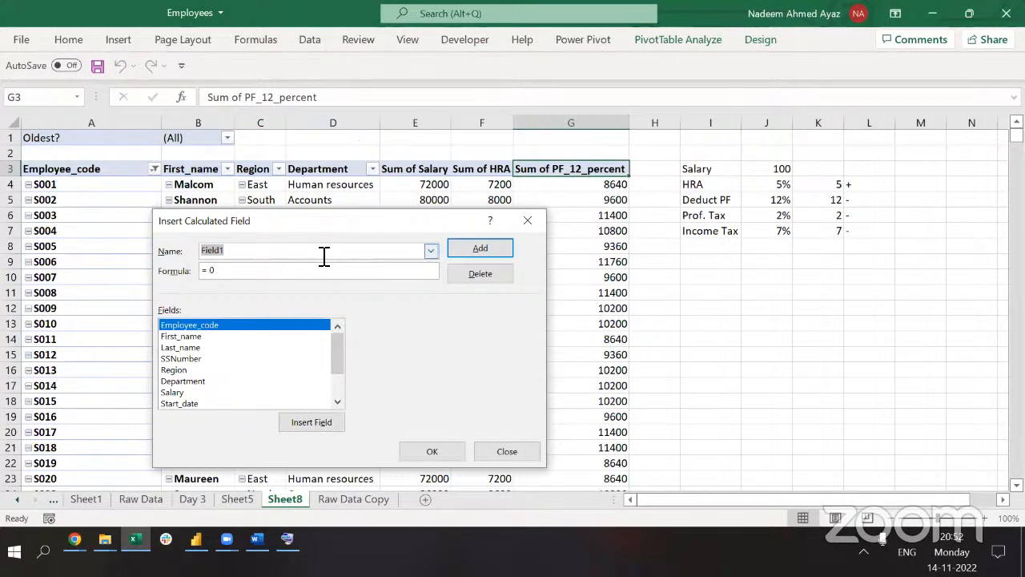
type("ProfTax")
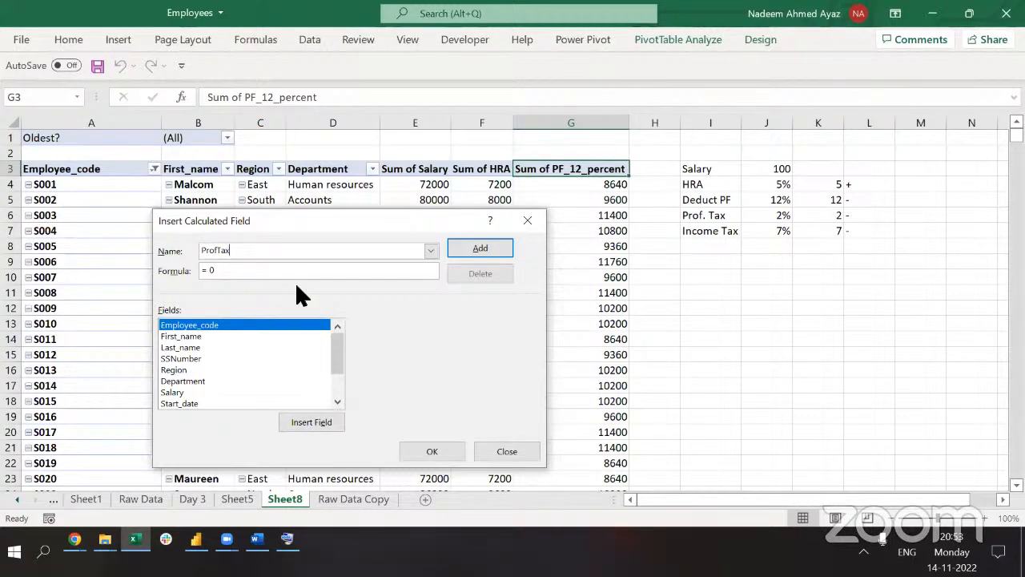
type("_2_percent")
double_click(178, 392)
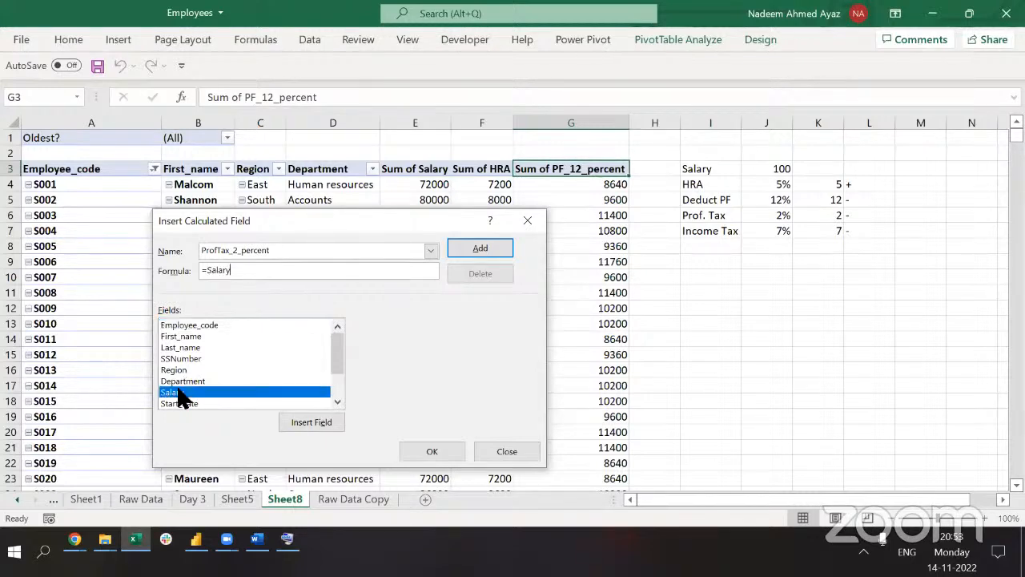
type("*2")
left_click(439, 450)
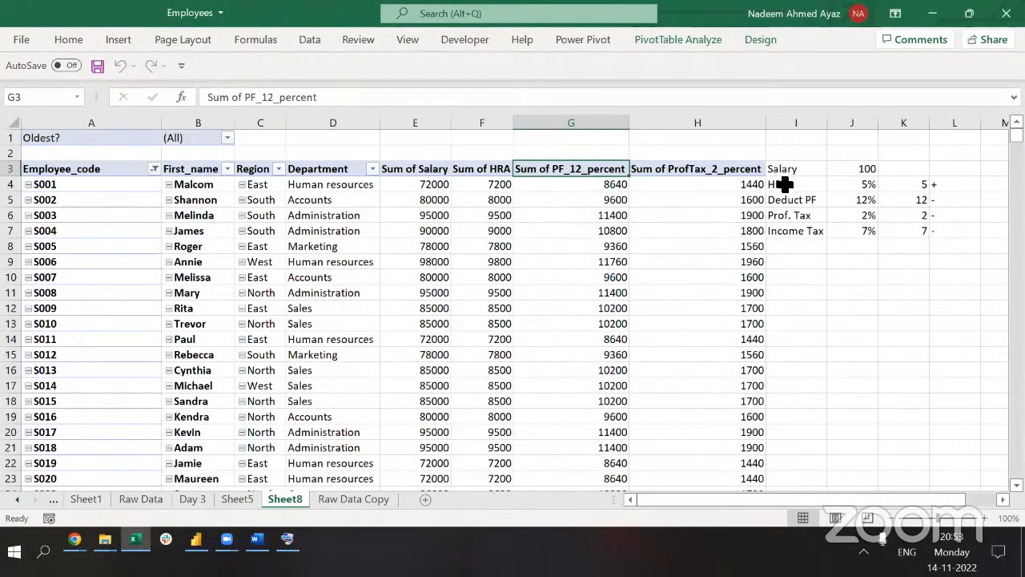
Insert two blank columns before the salary example's labels in column I.
left_click(784, 184)
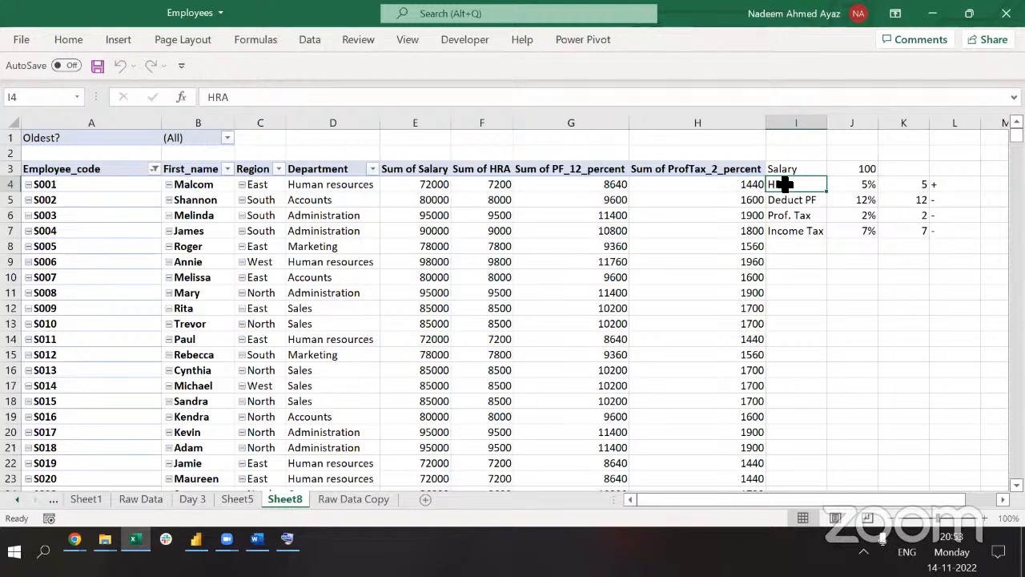
key("ctrl+space")
key("ctrl+shift+equal")
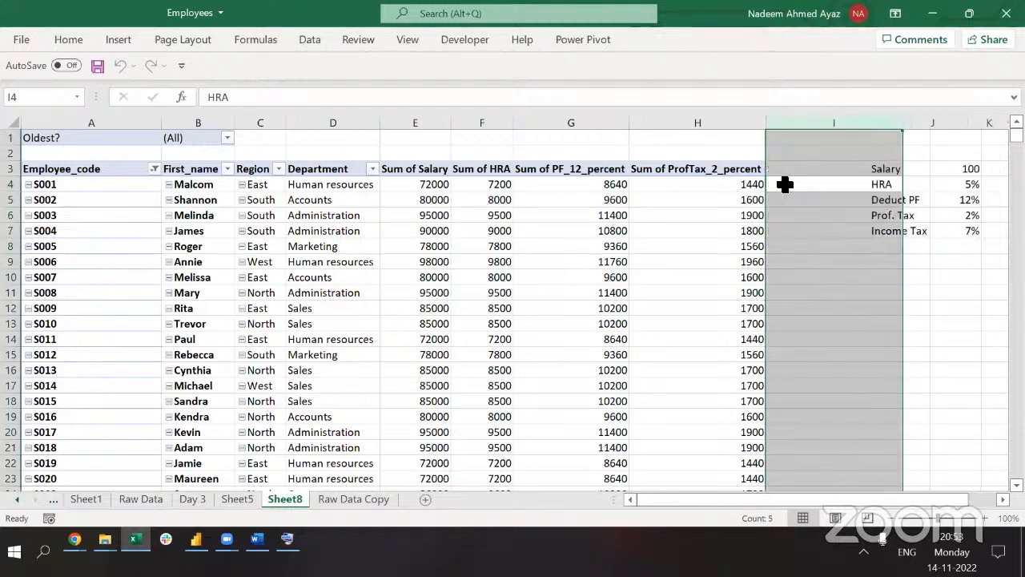
key("ctrl+shift+equal")
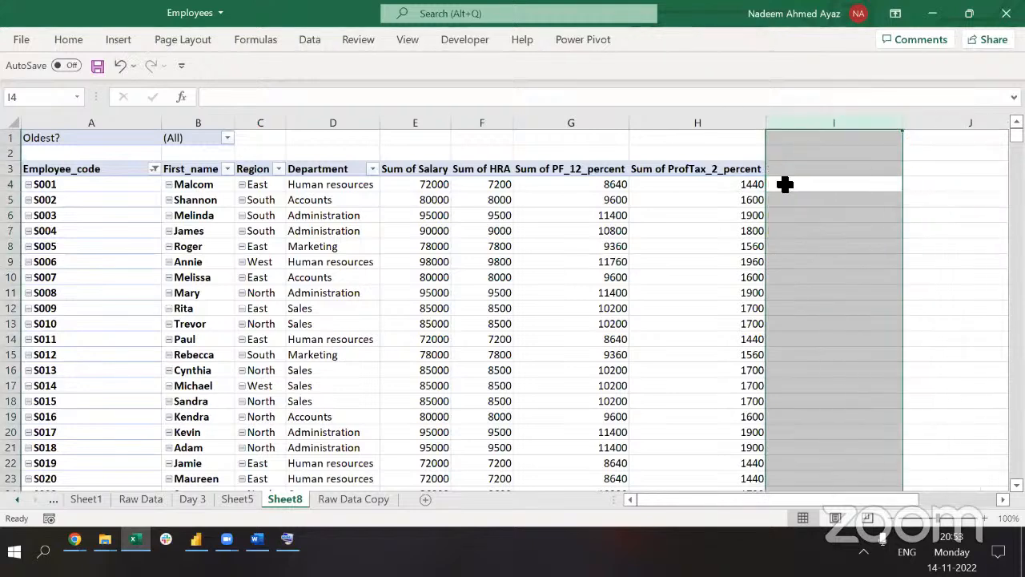
key("Left")
key("ctrl+Right")
key("Down")
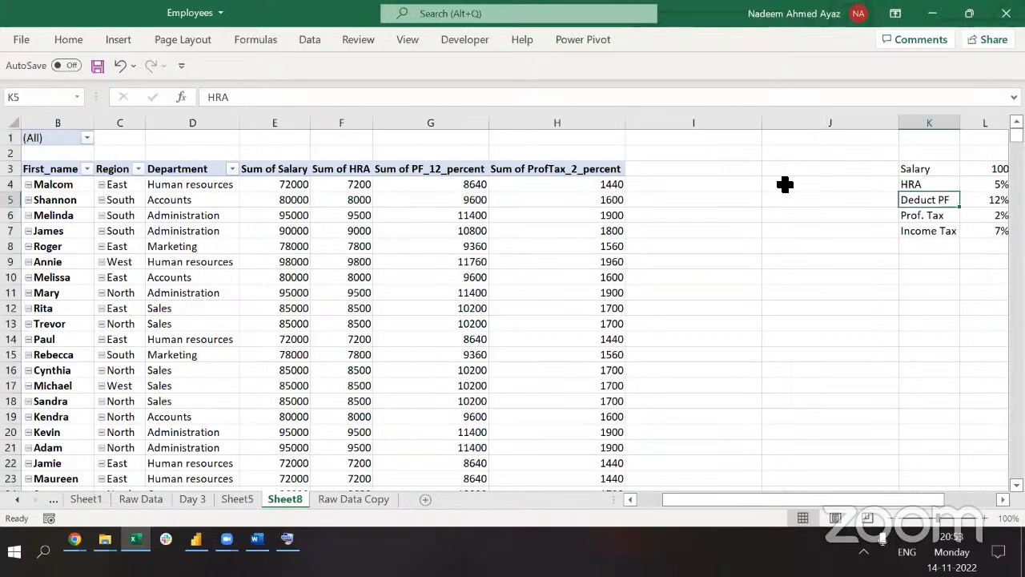
key("Down")
key("Down")
Add a calculated field named IncomeTax_7_Percent to the pivot table with the formula =Salary*7%.
left_click(608, 229)
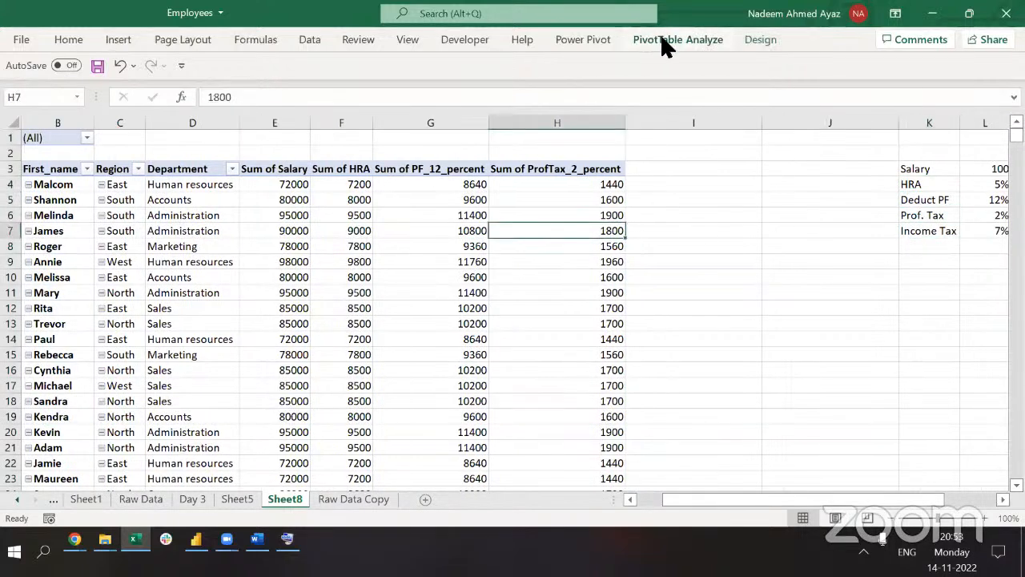
left_click(661, 39)
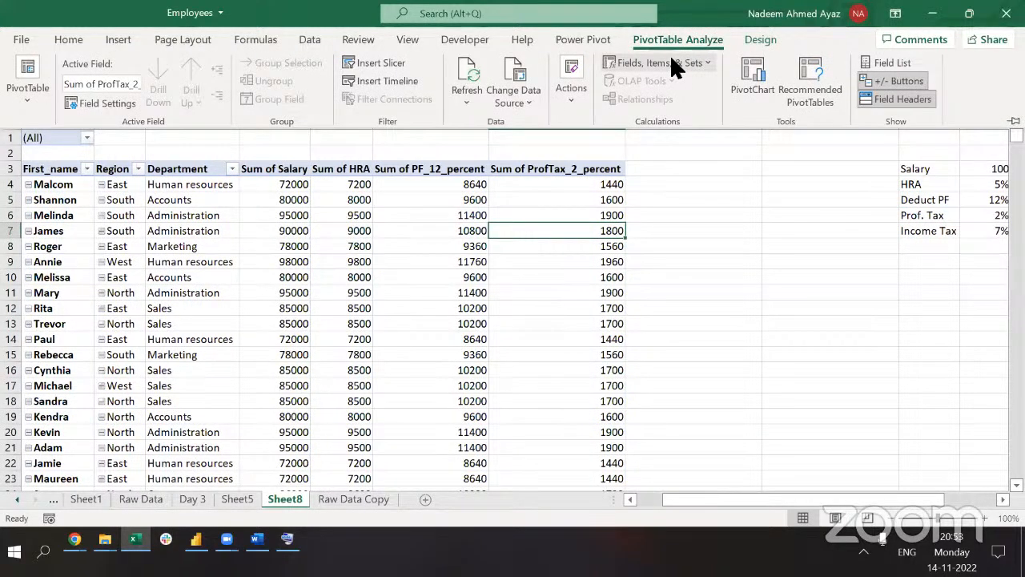
left_click(671, 59)
left_click(664, 80)
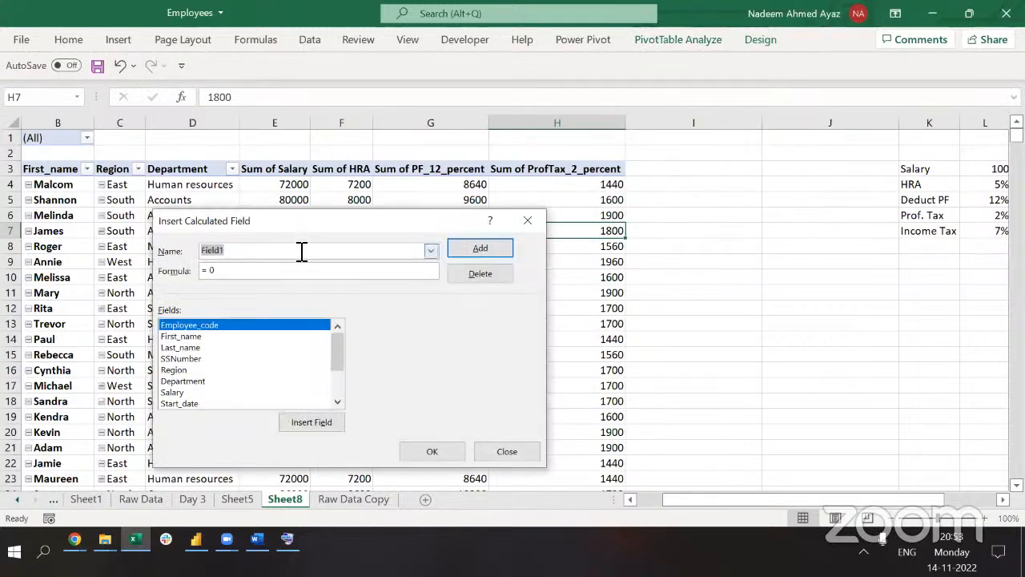
key("BackSpace")
type("IncomeTax_7_Pe")
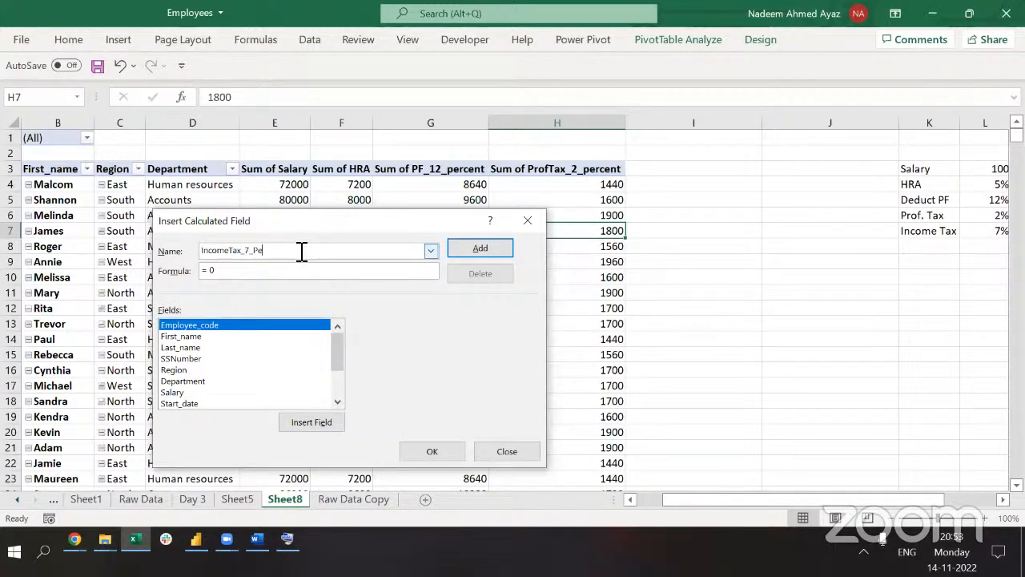
type("rcent")
double_click(176, 392)
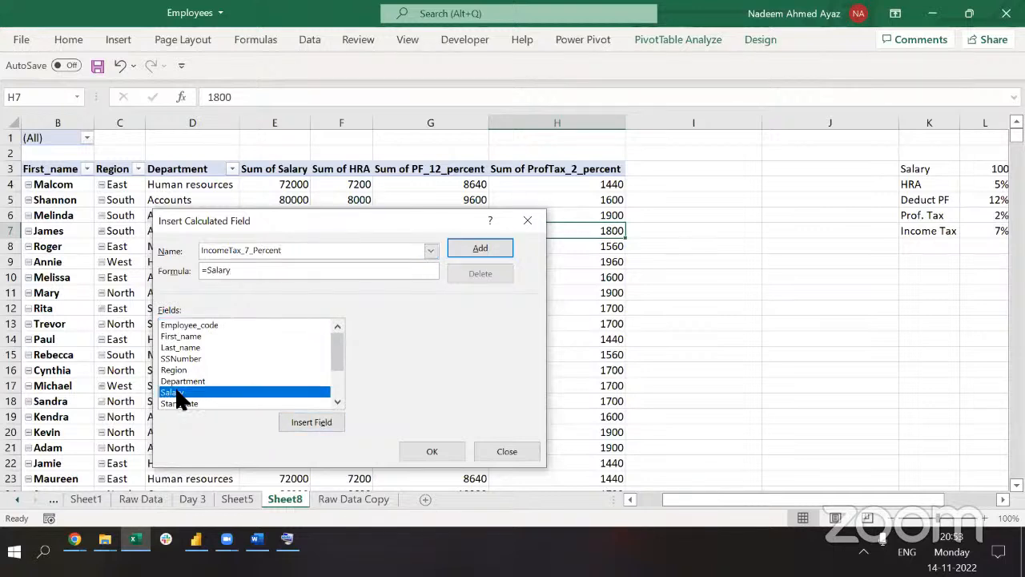
type("*7%")
left_click(430, 452)
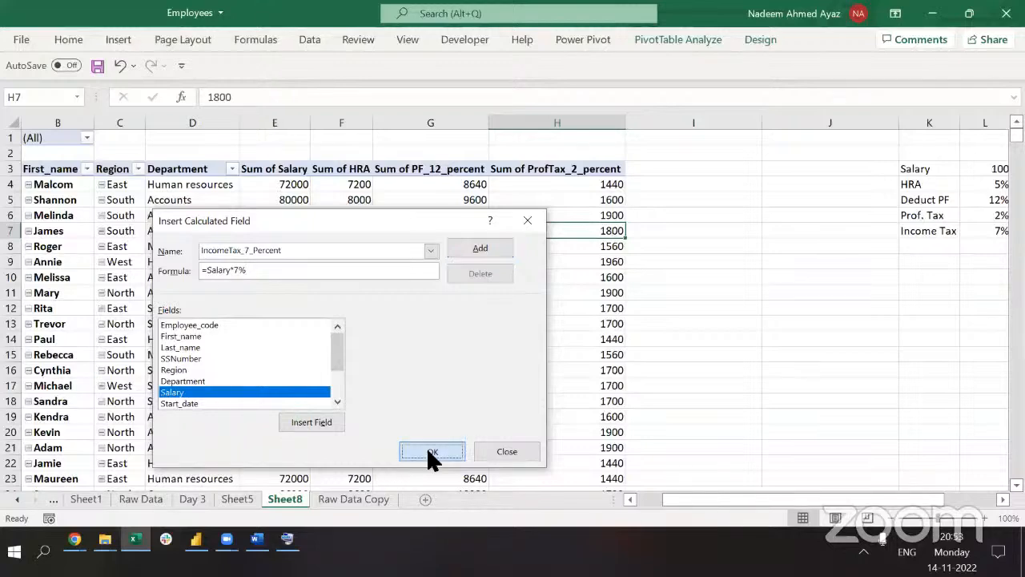
Examine employee S002's row across all pivot table columns, from Employee_code to Sum of IncomeTax_7_Percent.
left_click(651, 200)
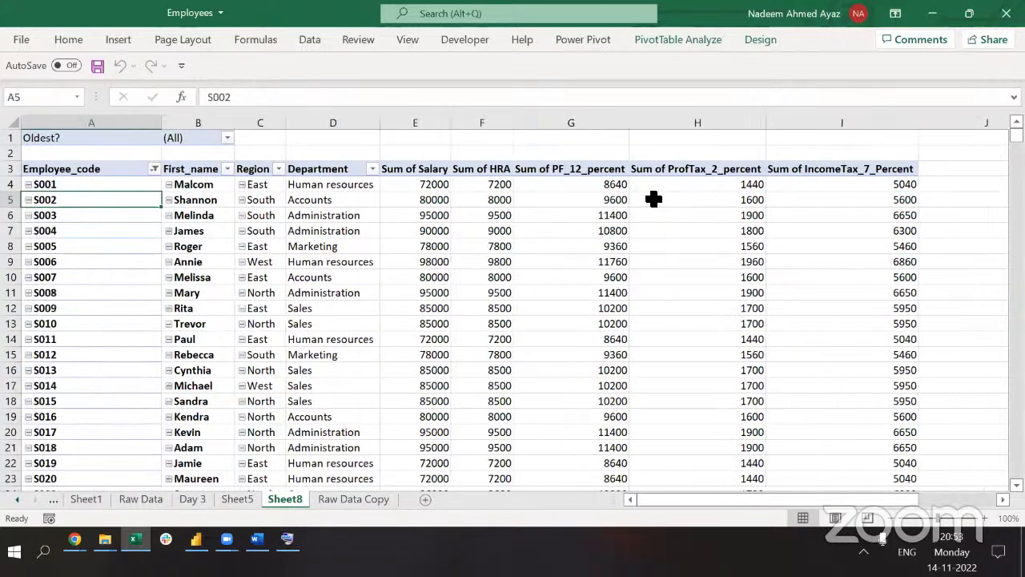
key("Right")
key("Right")
key("Right")
key("Right")
key("Right")
key("Right")
key("Right")
key("Right")
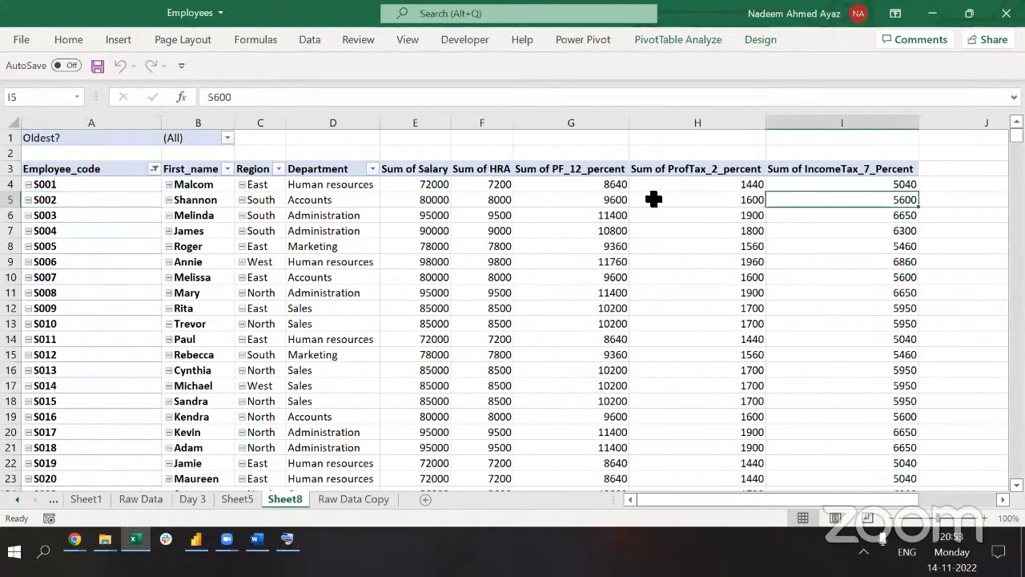
key("Left")
key("Left")
key("Left")
key("Left")
key("Left")
key("Left")
key("Left")
key("Left")
key("Right")
key("Right")
key("Right")
key("Right")
key("Right")
key("Right")
key("Right")
key("Right")
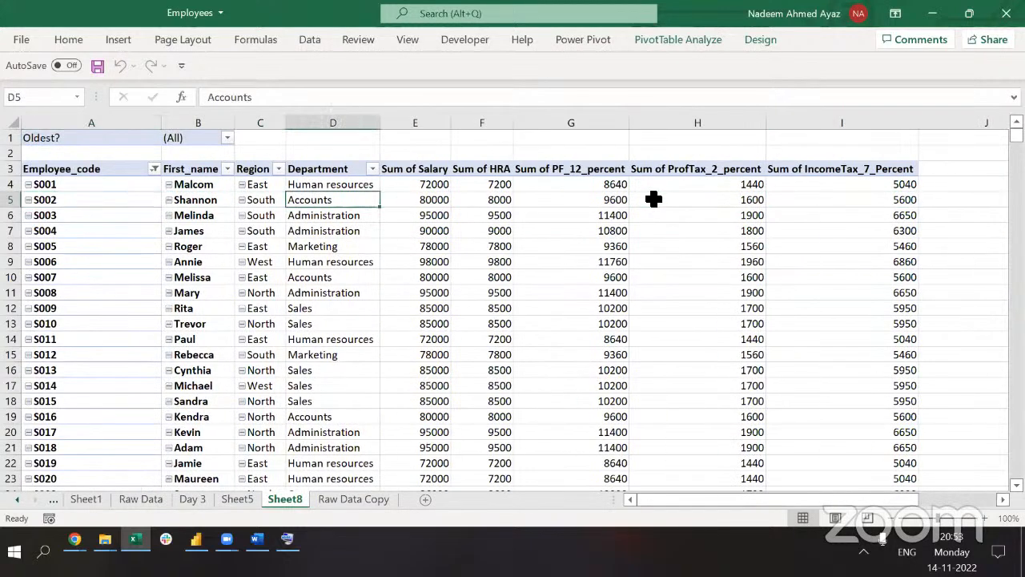
key("Home")
key("Right")
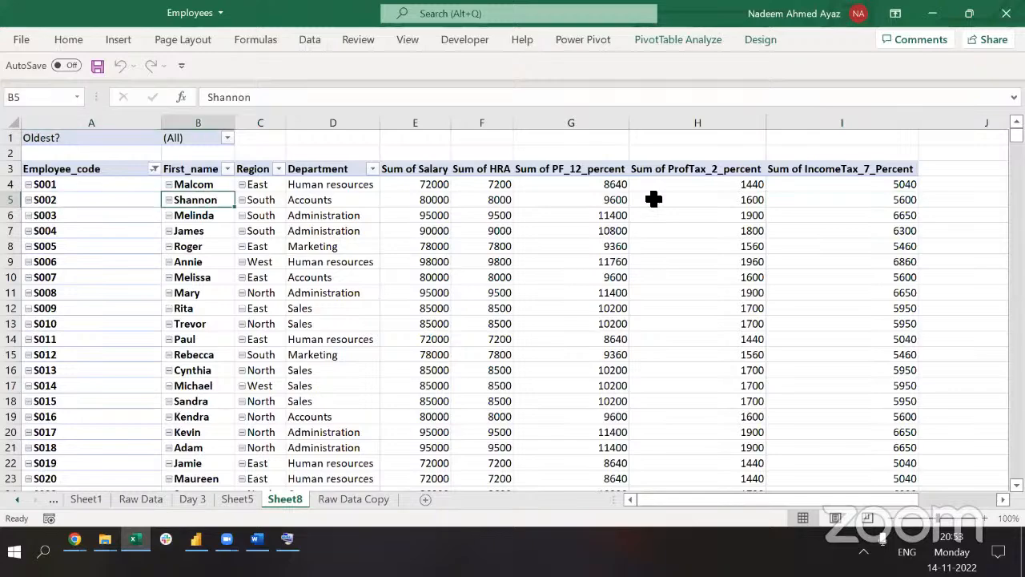
Check the last employee rows of the pivot table, then return to its header rows.
key("ctrl+Down")
key("Down")
key("Up")
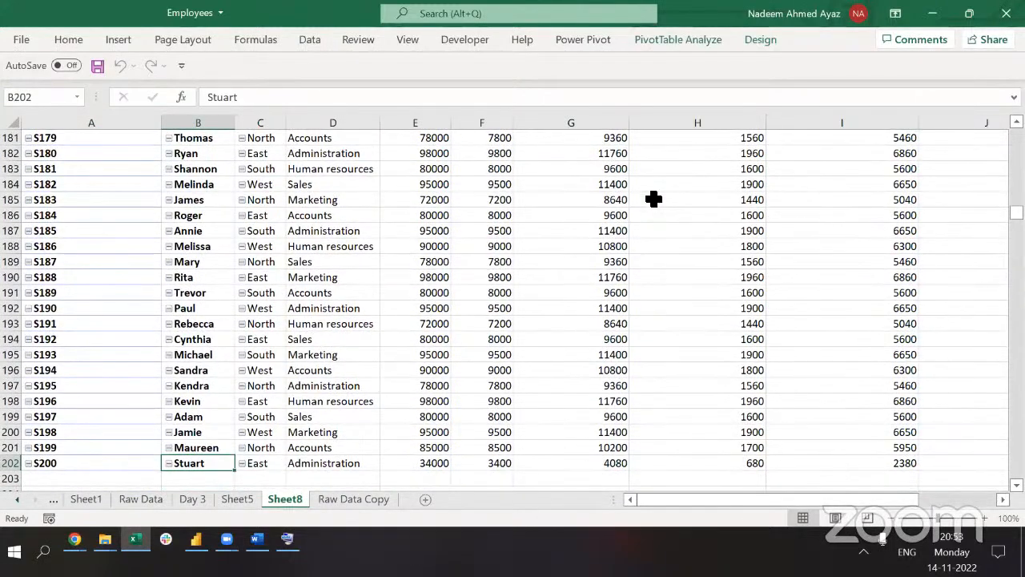
key("ctrl+Up")
key("Right")
key("Right")
key("ctrl+Up")
key("Down")
key("Down")
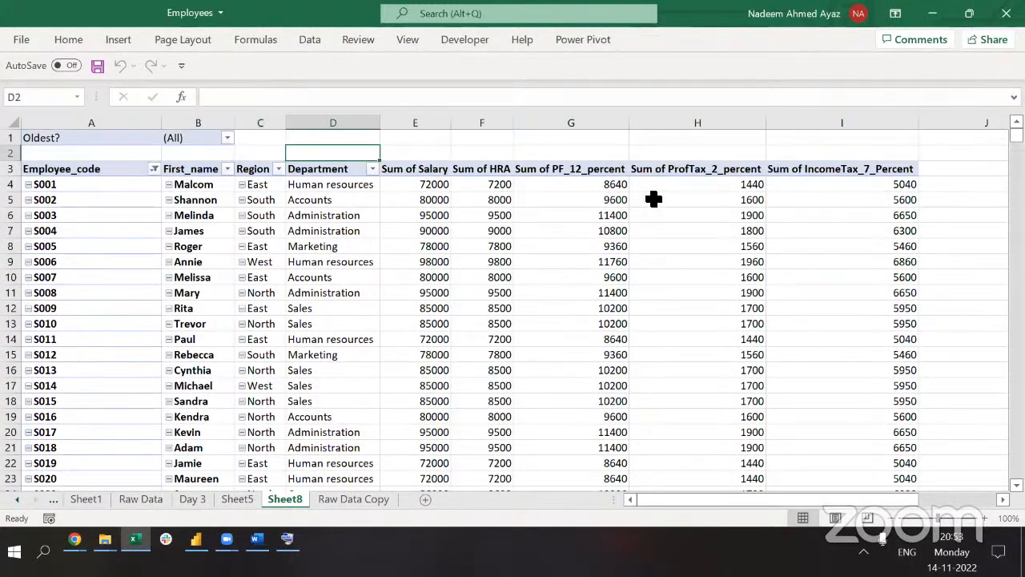
Show the pivot table's field list and move First_name from the Rows area to Filters.
left_click(318, 242)
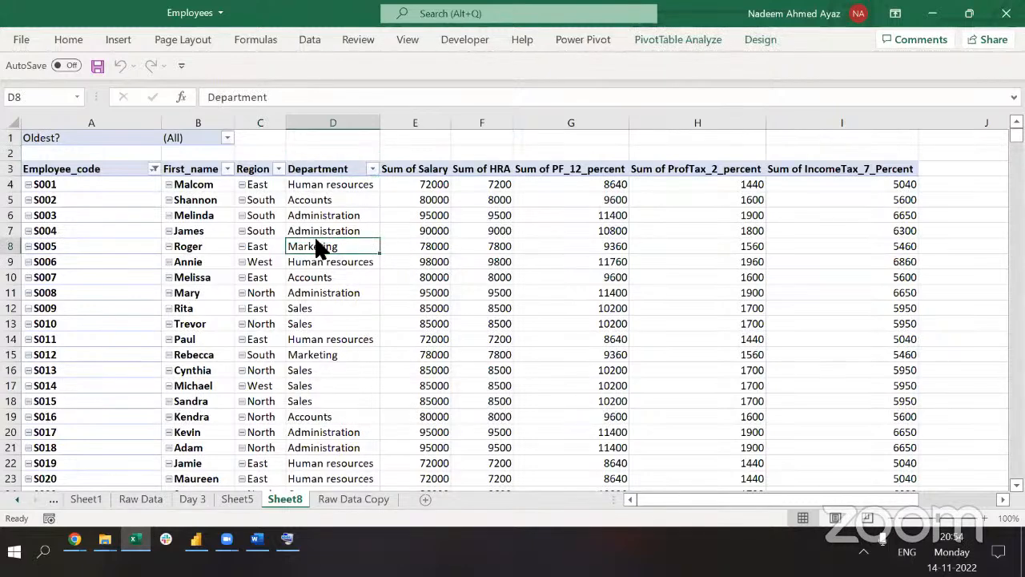
right_click(319, 242)
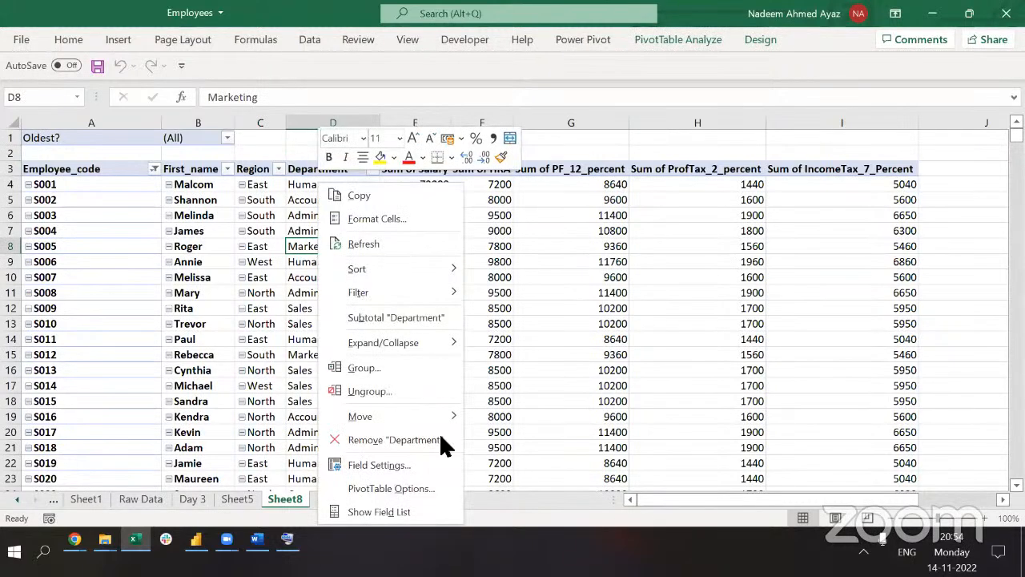
left_click(404, 515)
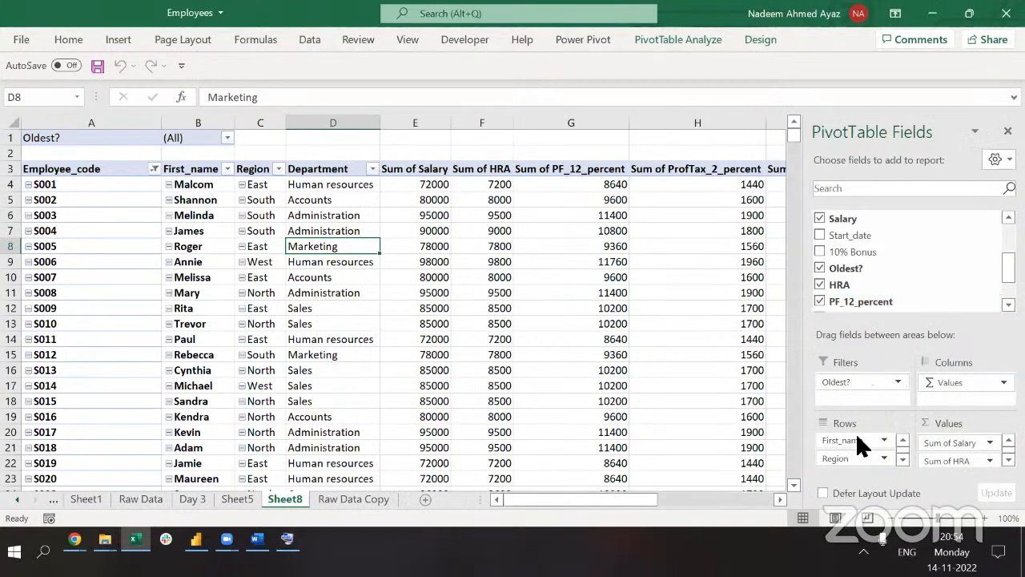
left_click_drag(855, 443, 856, 402)
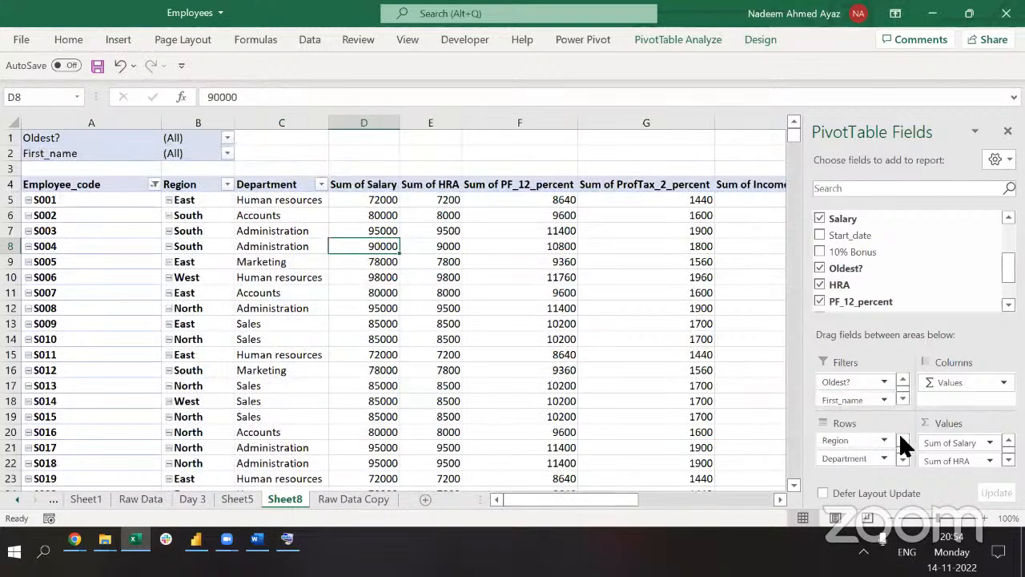
left_click(903, 440)
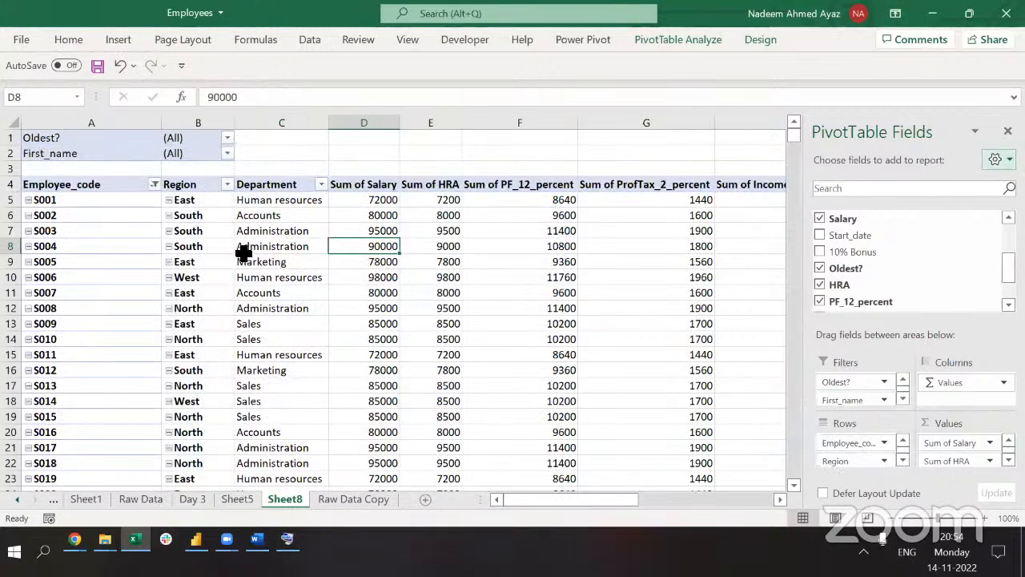
Remove the Employee_code and Region fields from the pivot table's rows, leaving Department as the only row field.
left_click(121, 191)
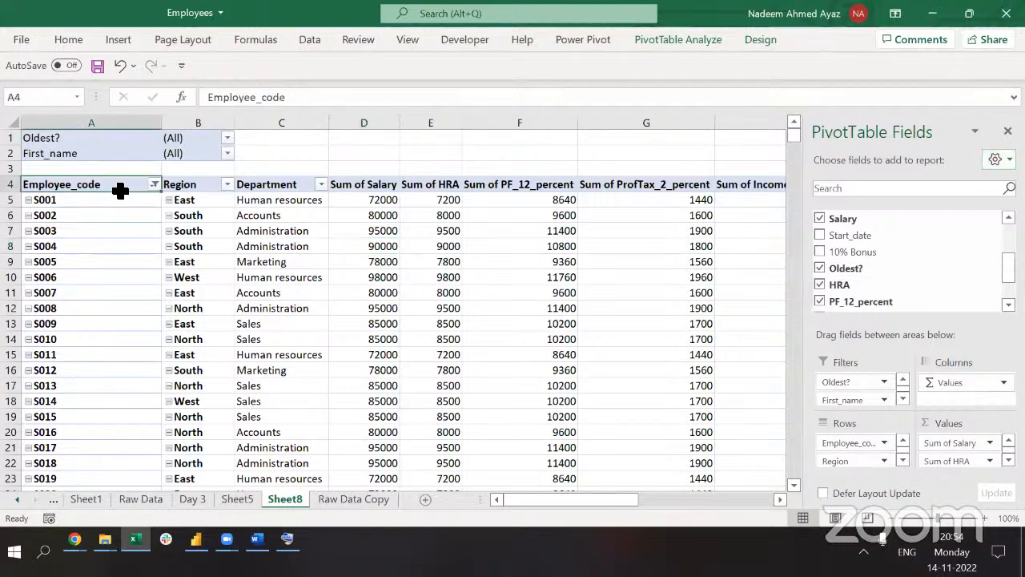
key("Delete")
key("Delete")
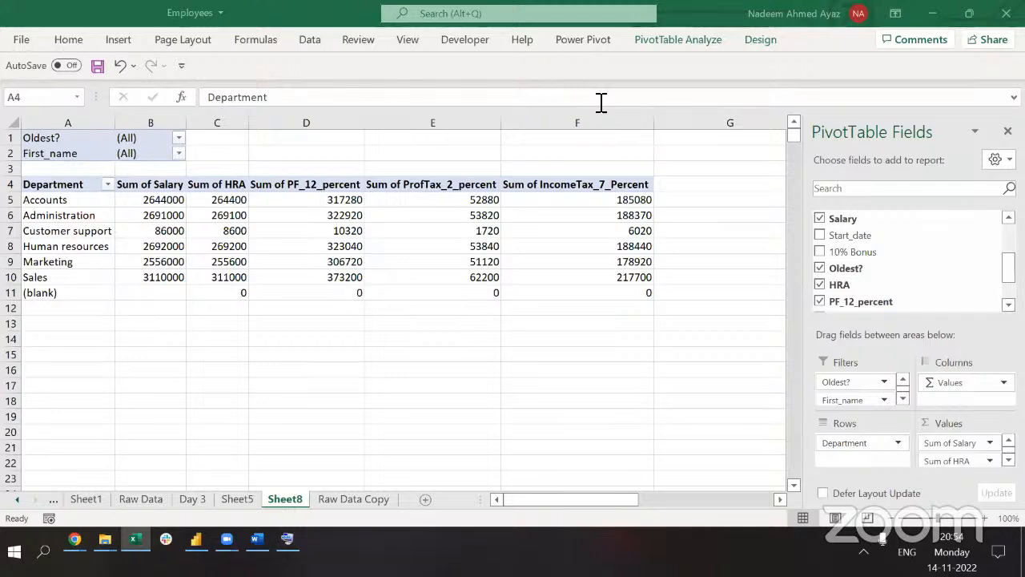
Add the Region field to the pivot table's rows beneath Department.
left_click(225, 238)
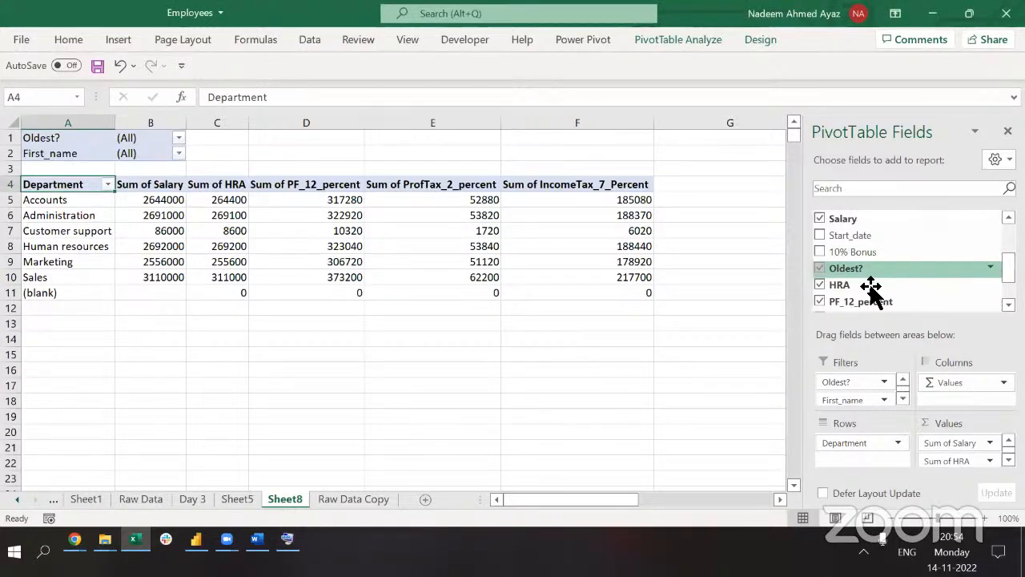
scroll(858, 263, "up", 3)
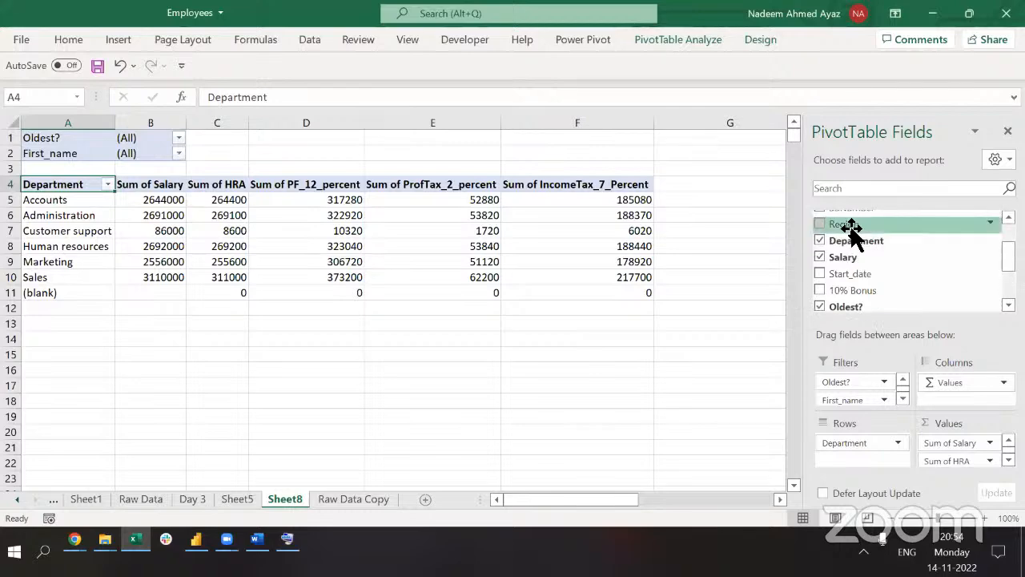
left_click_drag(850, 226, 873, 443)
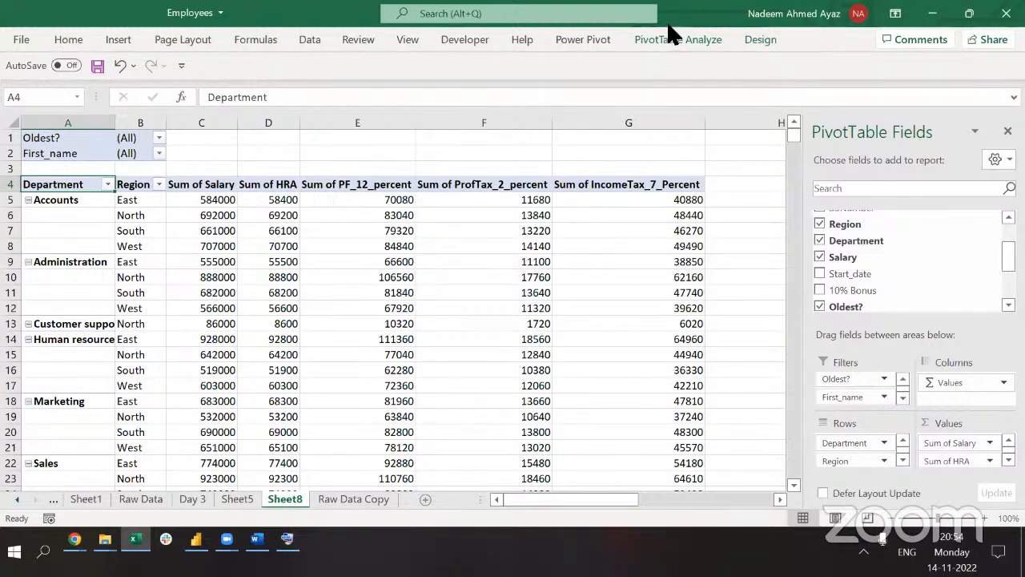
left_click(666, 41)
left_click(661, 64)
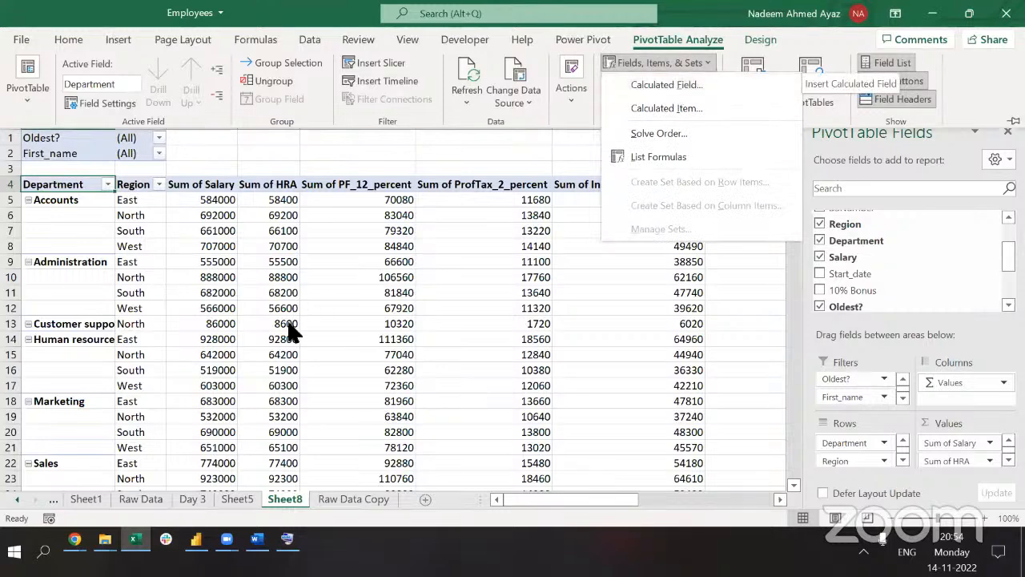
left_click(310, 430)
left_click(311, 431)
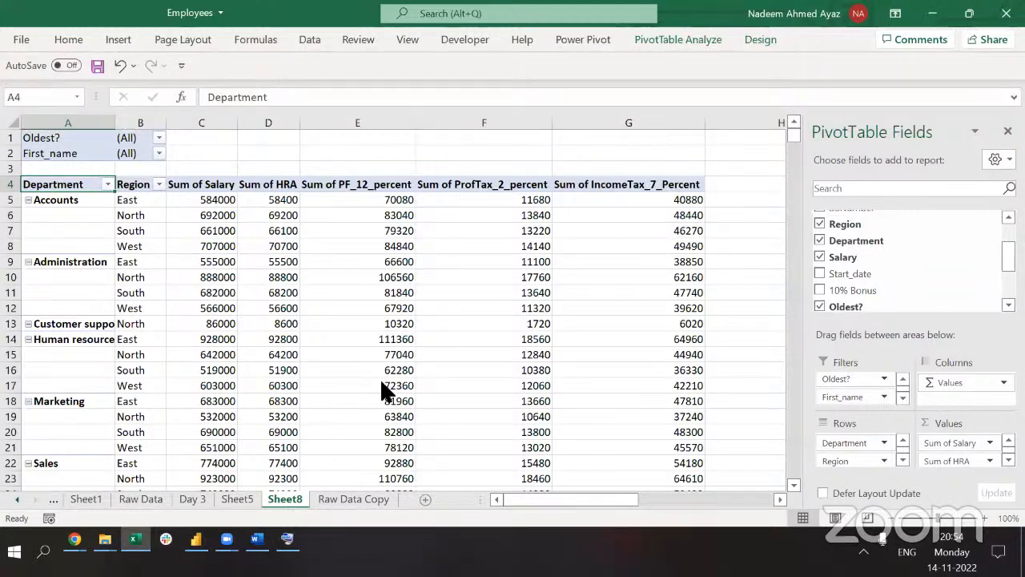
Look over the source columns on the Raw Data Copy sheet, then return to the Sheet8 pivot table.
left_click(353, 499)
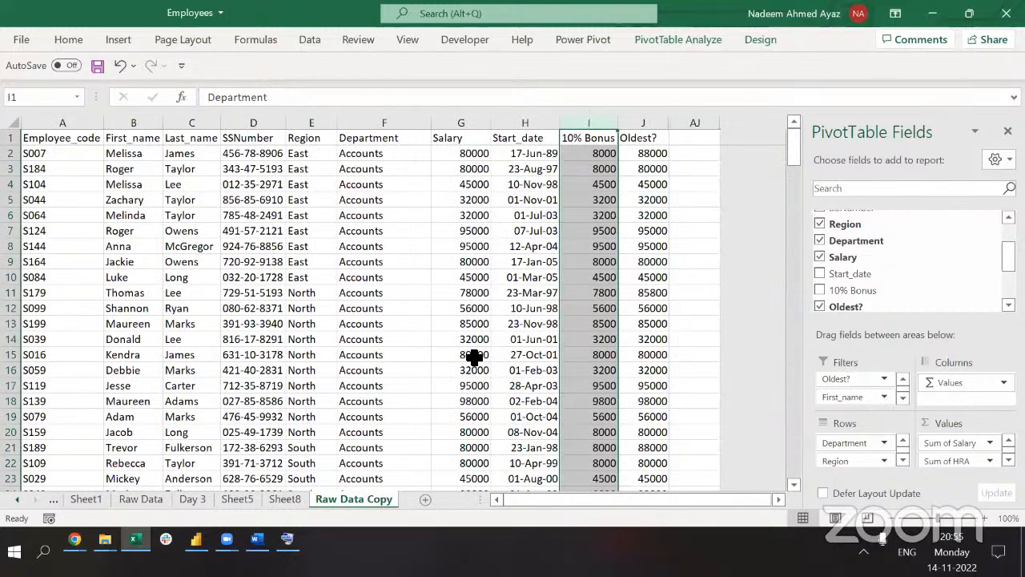
key("ctrl+Page_Up")
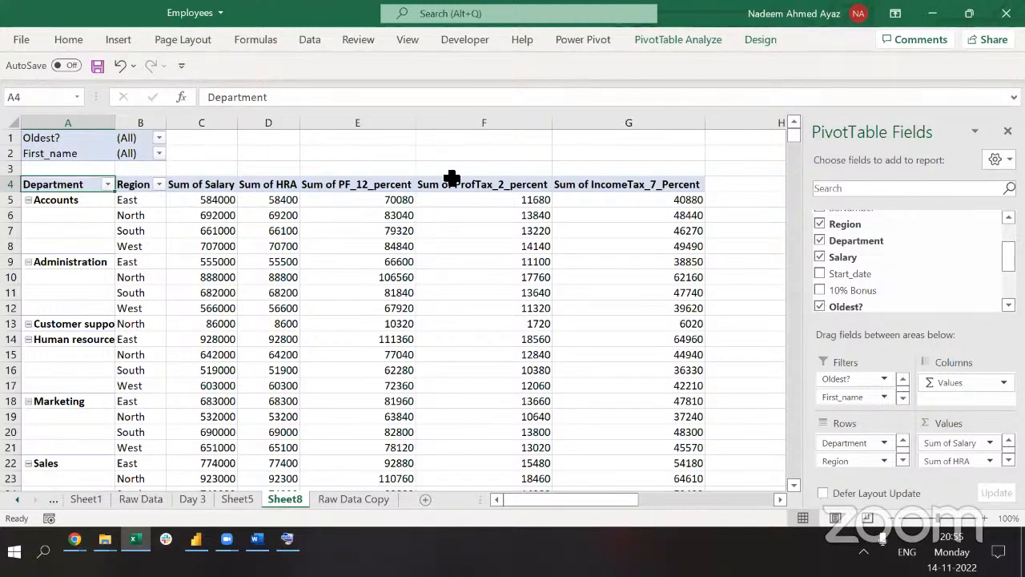
List the formulas of the pivot table's calculated fields on a new sheet.
left_click(628, 195)
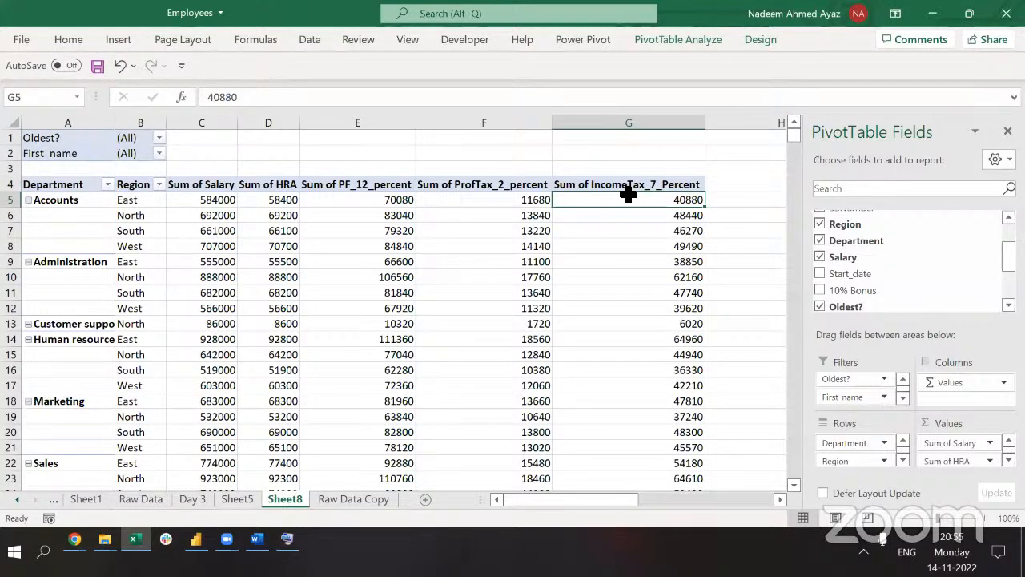
left_click(625, 189)
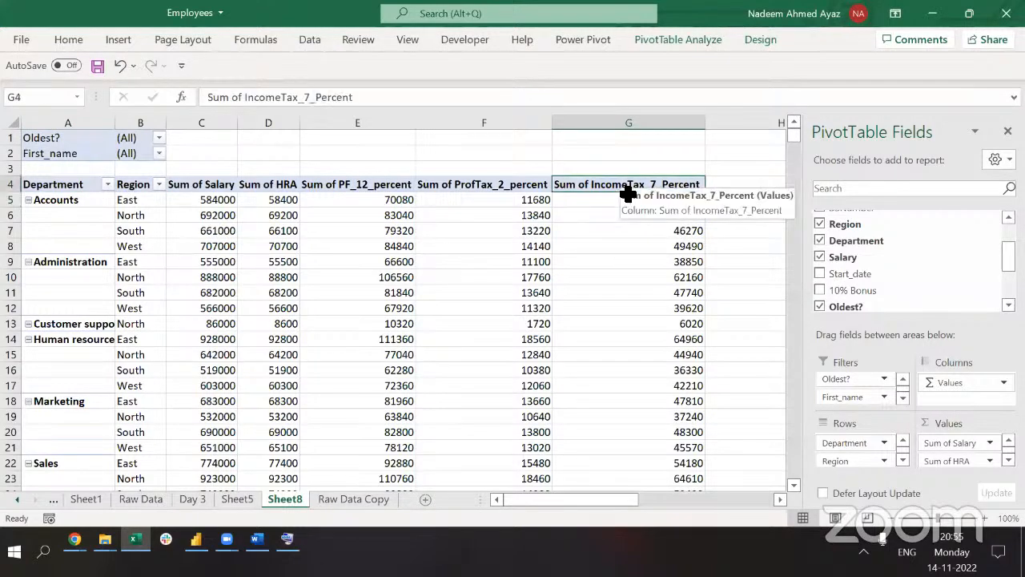
left_click(656, 44)
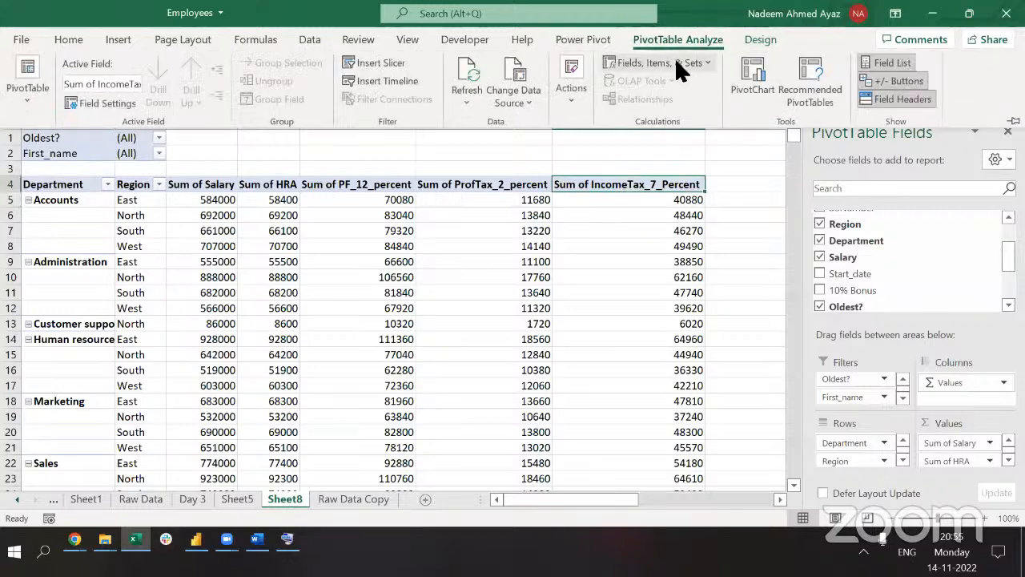
left_click(677, 62)
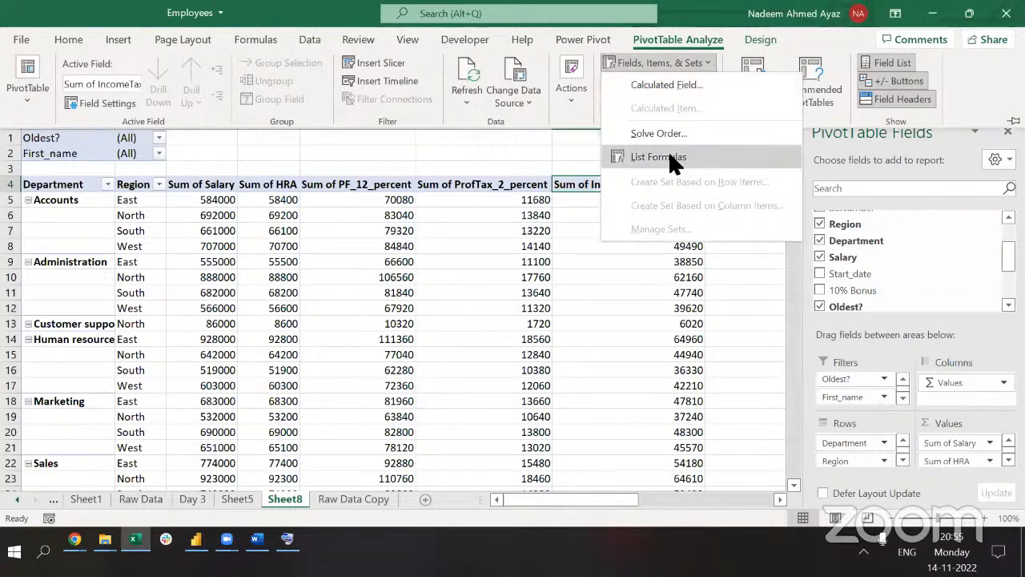
left_click(670, 157)
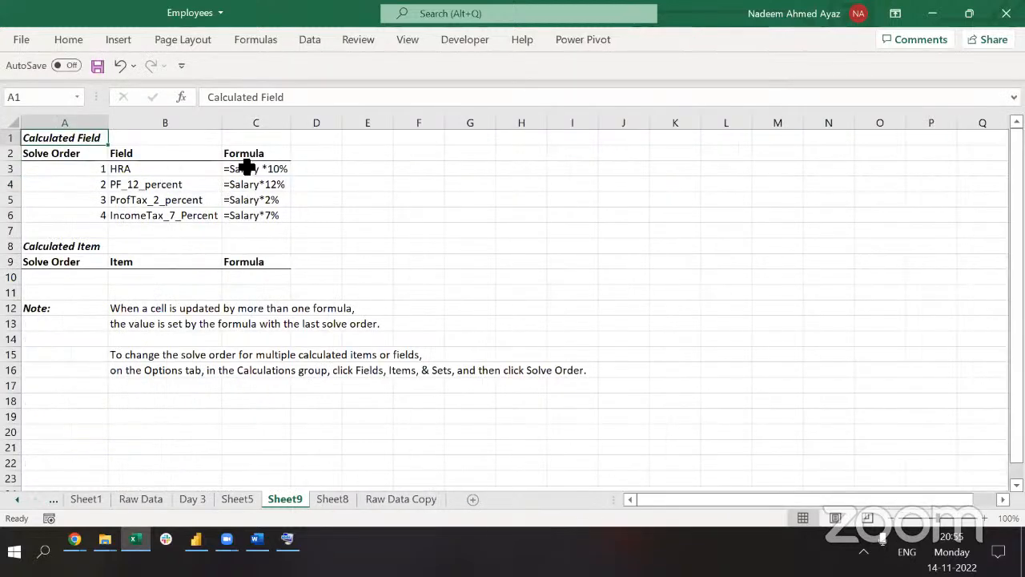
Review the listed formulas for HRA, PF, professional tax and income tax, then return to the Sheet8 pivot table.
left_click_drag(263, 169, 278, 205)
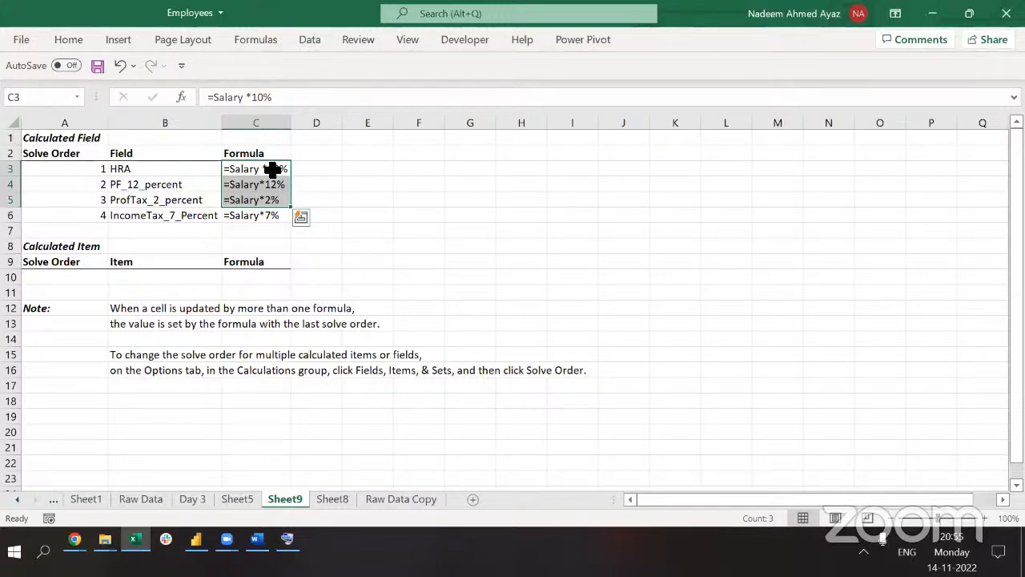
left_click(108, 230)
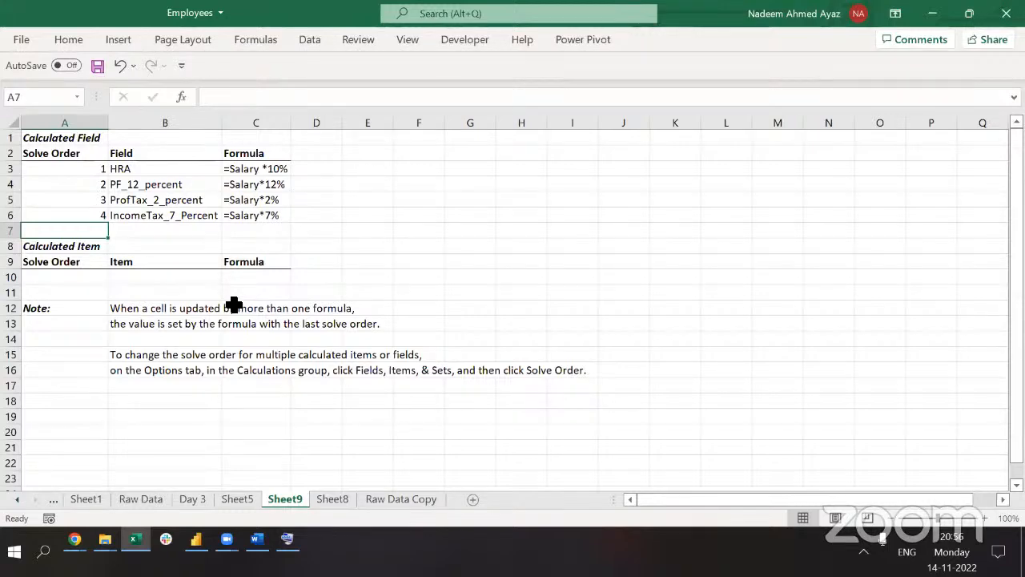
left_click(151, 236)
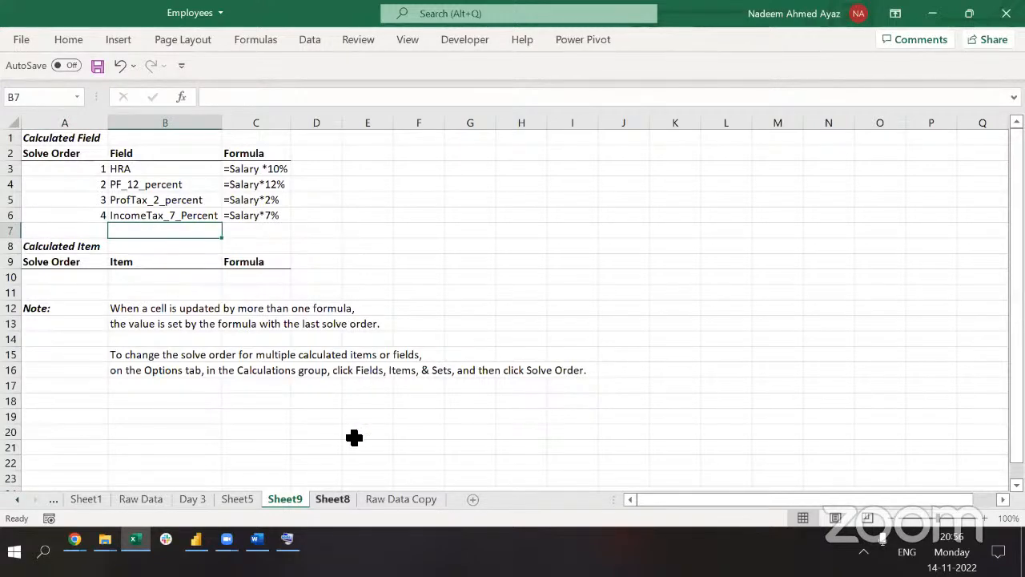
key("ctrl+Page_Down")
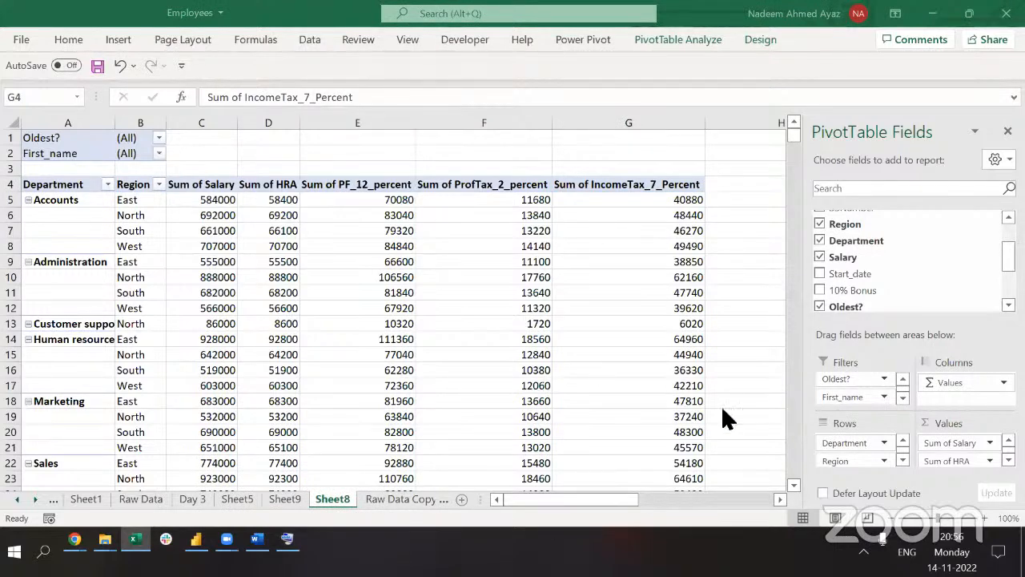
left_click(951, 551)
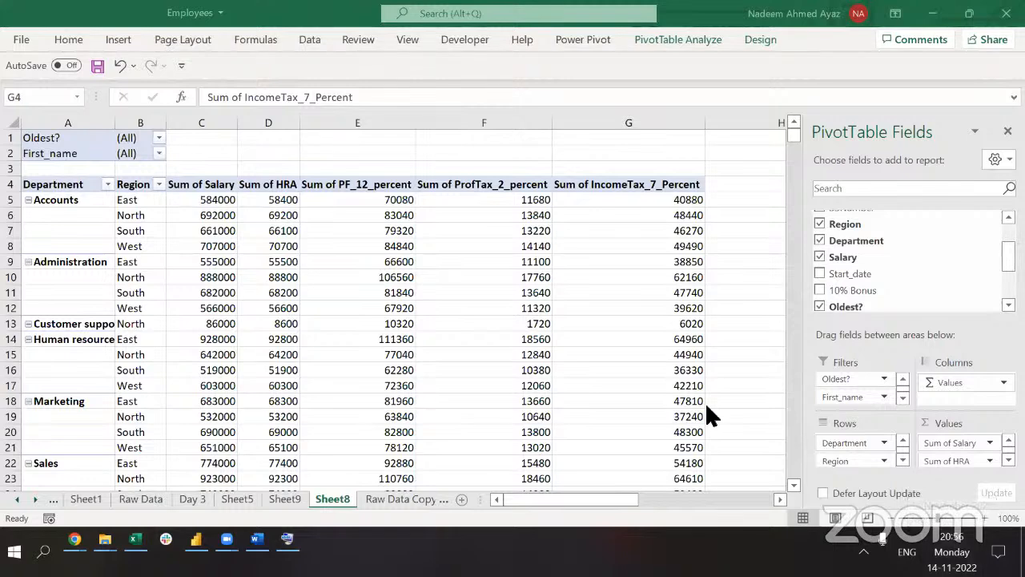
left_click(616, 433)
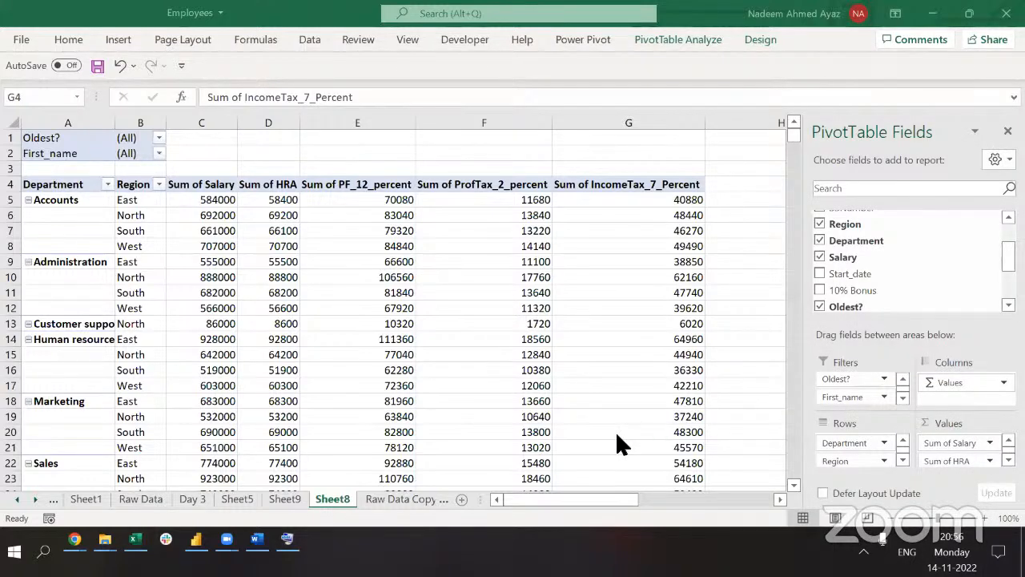